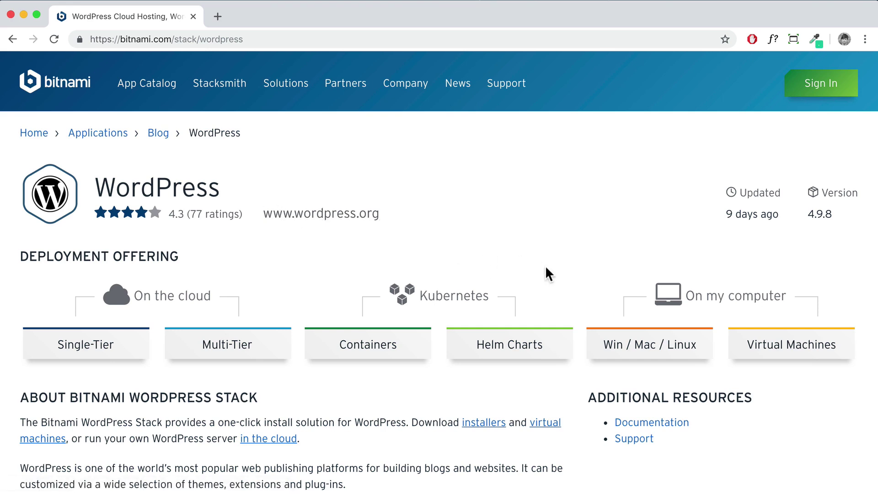
Go to Bitnami's Win/Mac/Linux desktop installers page for WordPress
scroll(544, 270, down, 5)
scroll(550, 269, down, 2)
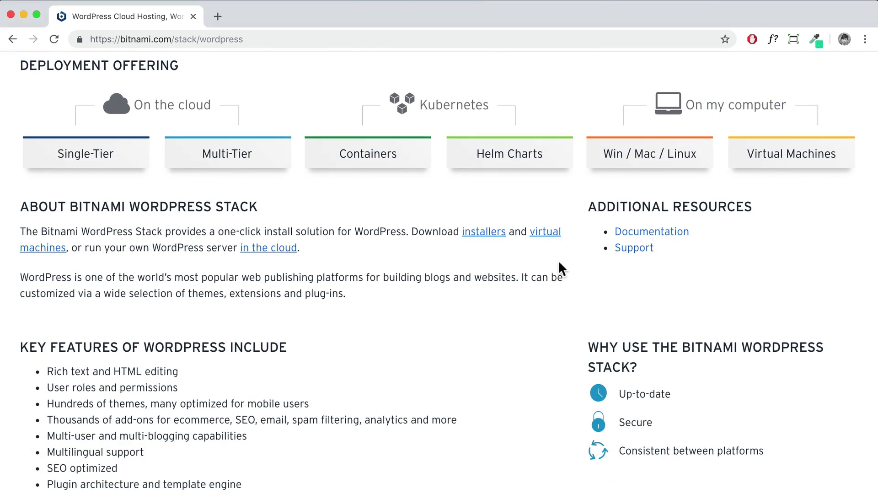
click(652, 157)
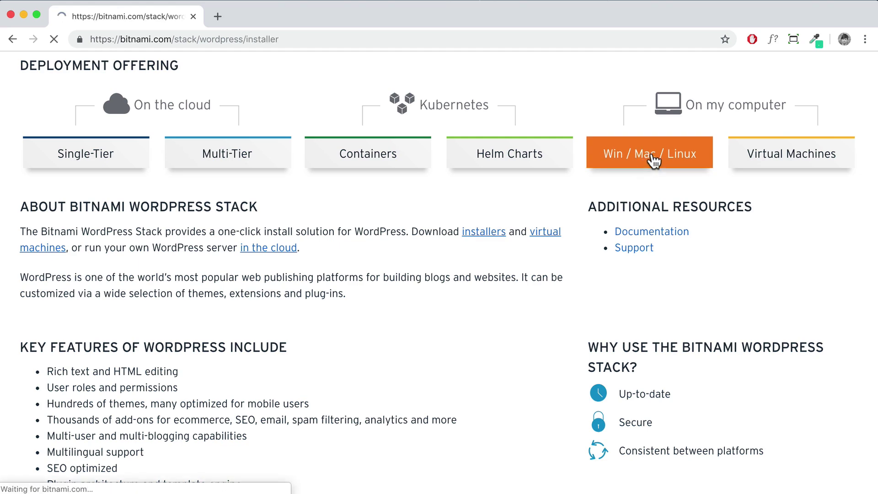
Request the OS X 64-bit WordPress installer download from the Download Installers section
scroll(347, 235, down, 9)
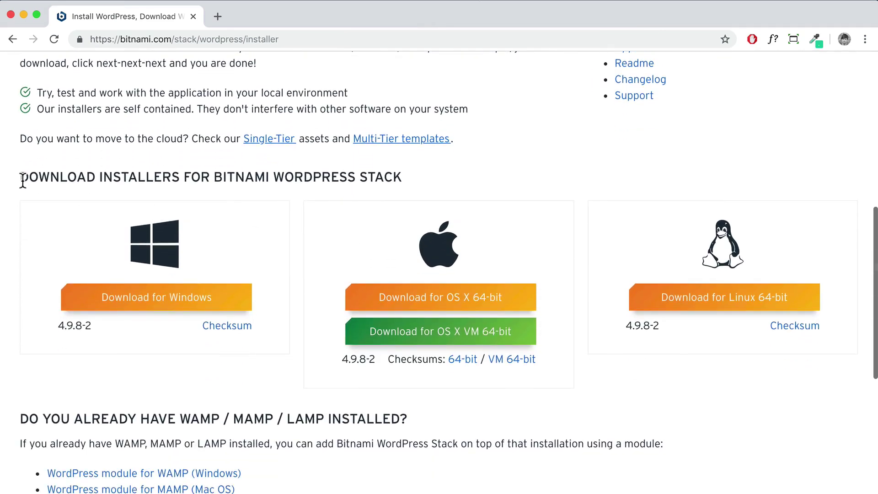
drag(18, 176, 438, 187)
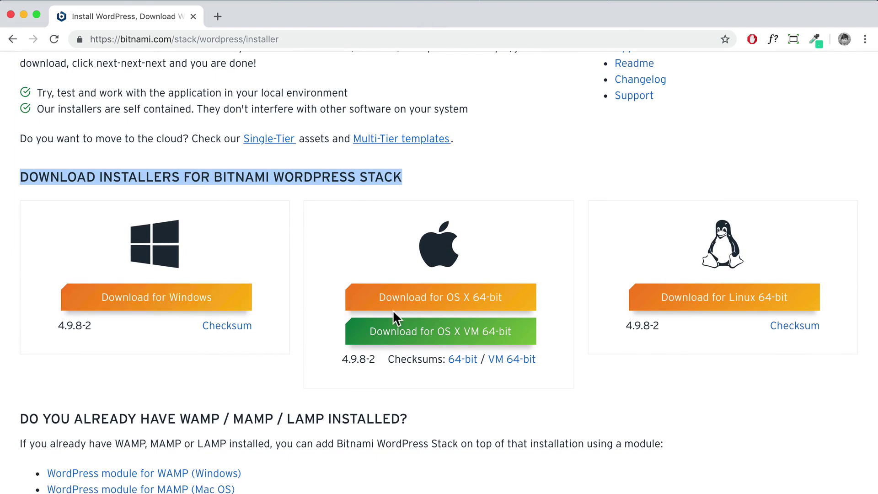
click(444, 301)
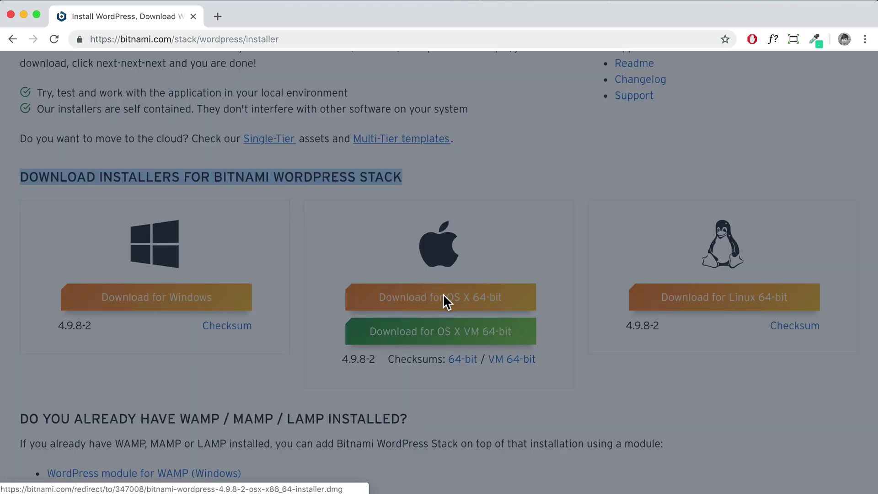
scroll(485, 389, down, 3)
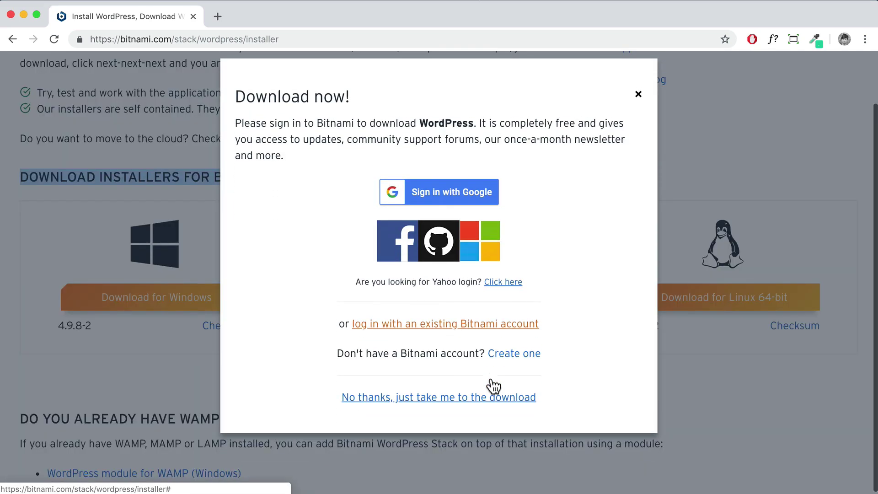
Skip sign-in, save the WordPress .dmg to the Desktop, and launch its installer app
click(389, 398)
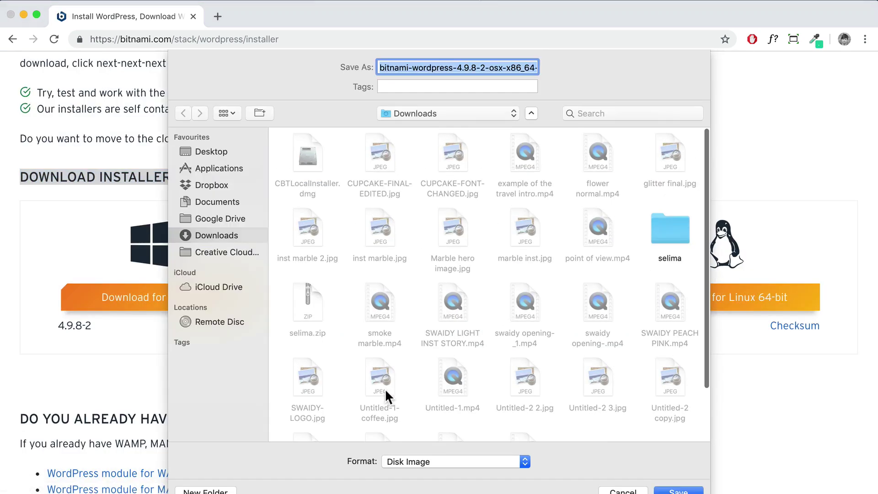
click(222, 152)
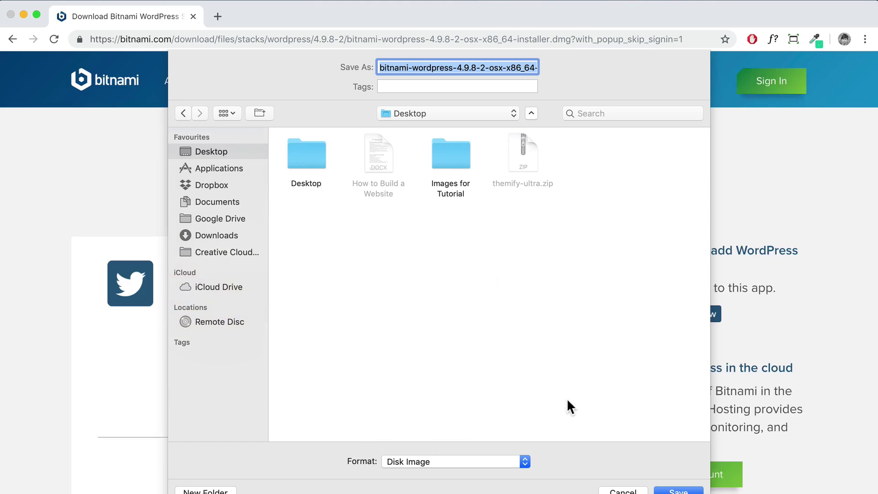
click(671, 490)
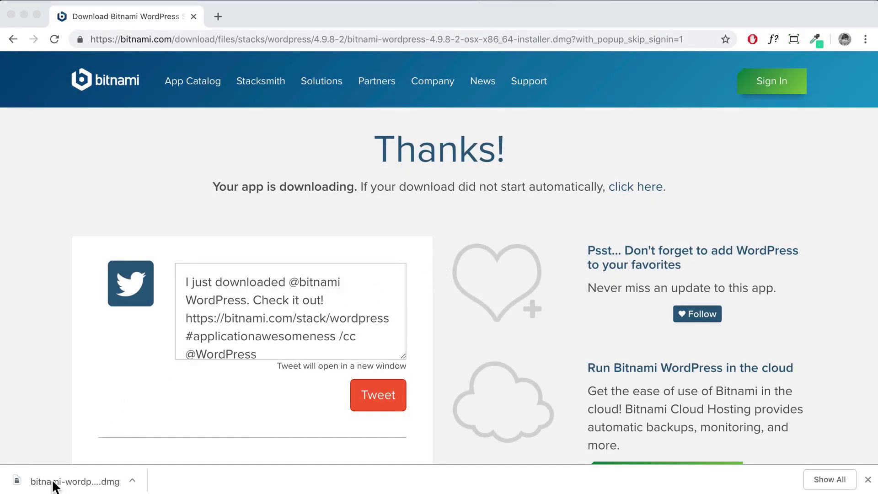
click(68, 484)
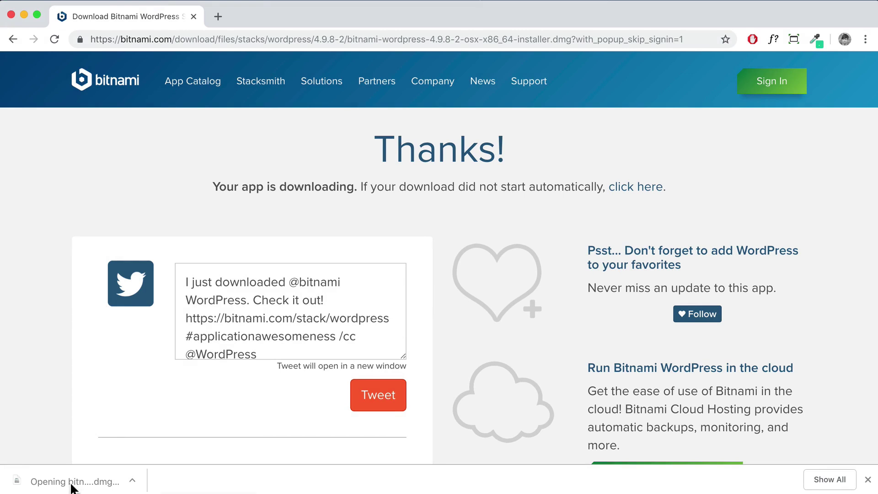
click(456, 274)
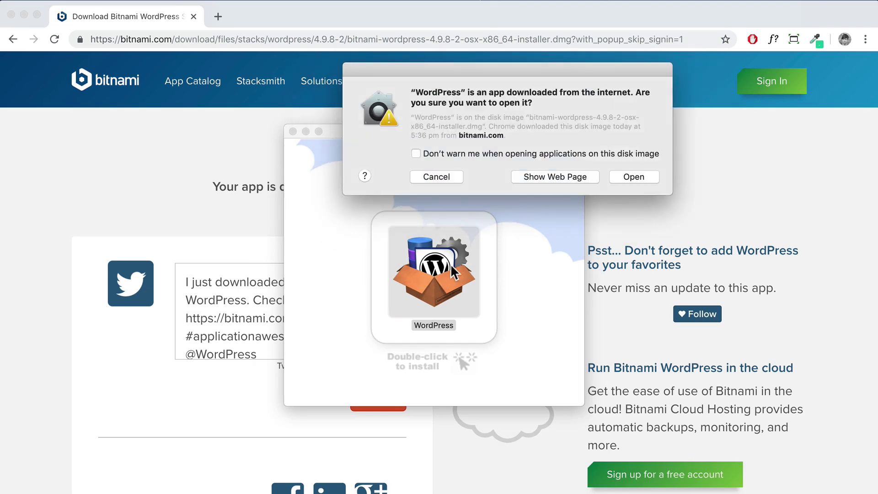
Confirm opening the installer, choose English, and keep all components selected
click(635, 178)
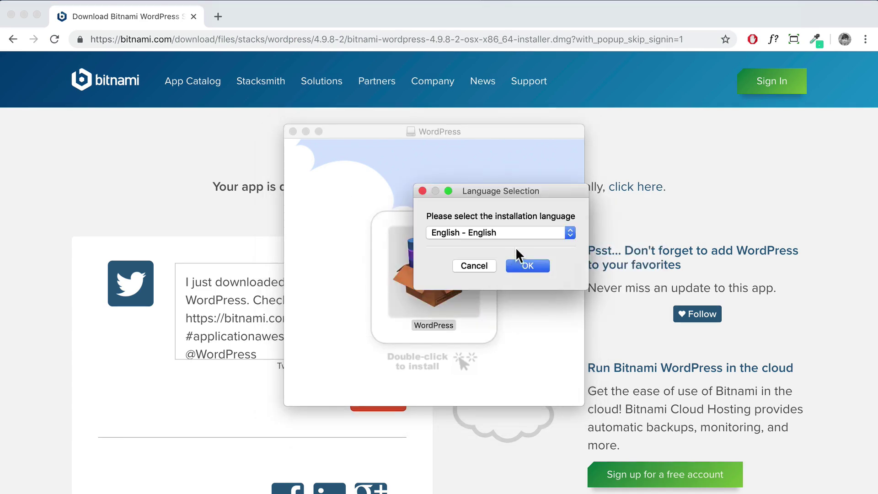
click(528, 259)
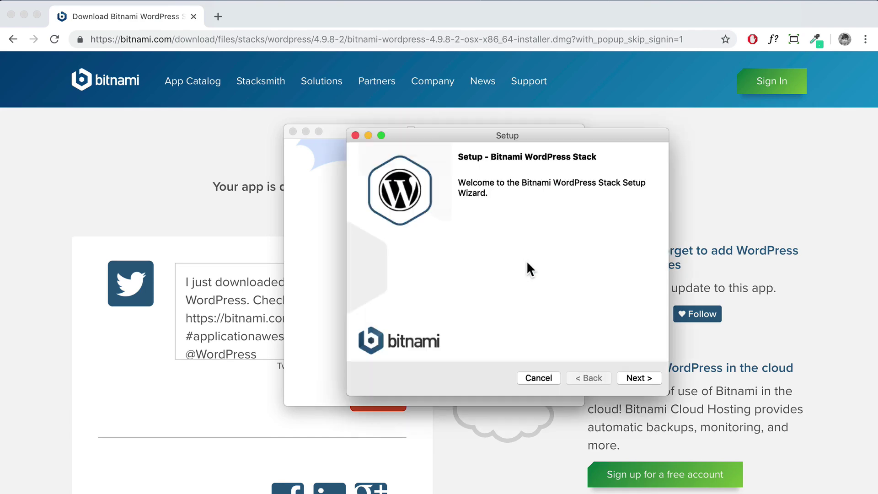
click(627, 377)
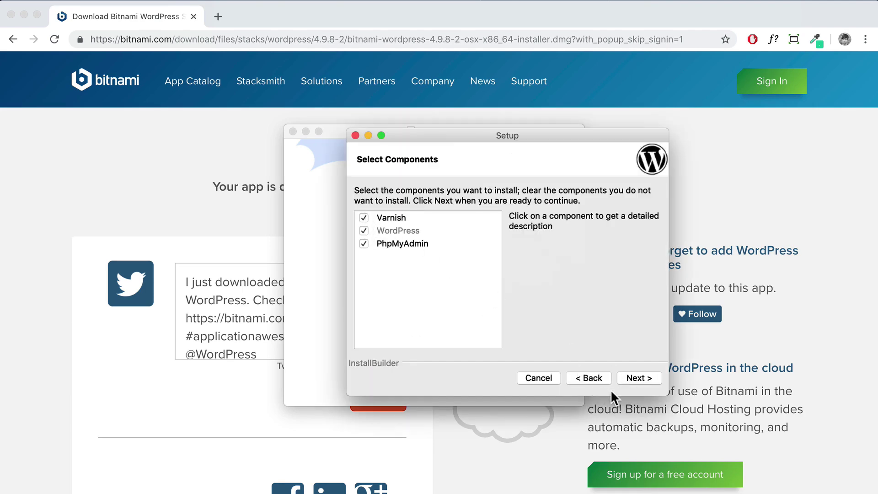
click(624, 379)
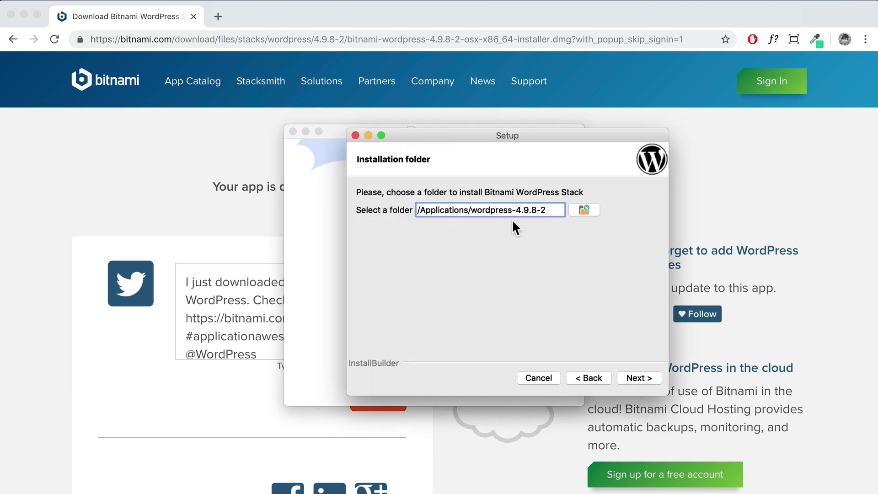
Set the installation folder to a new 'WordPress' folder on the Desktop
drag(548, 209, 412, 206)
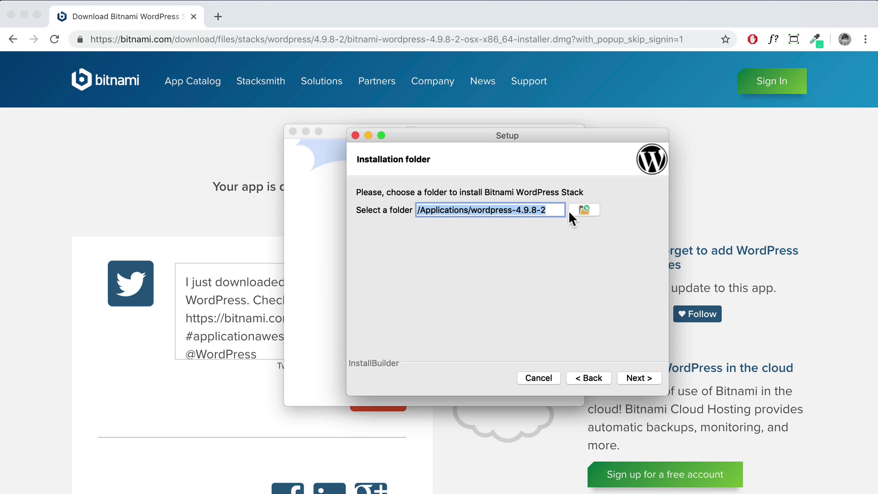
click(583, 209)
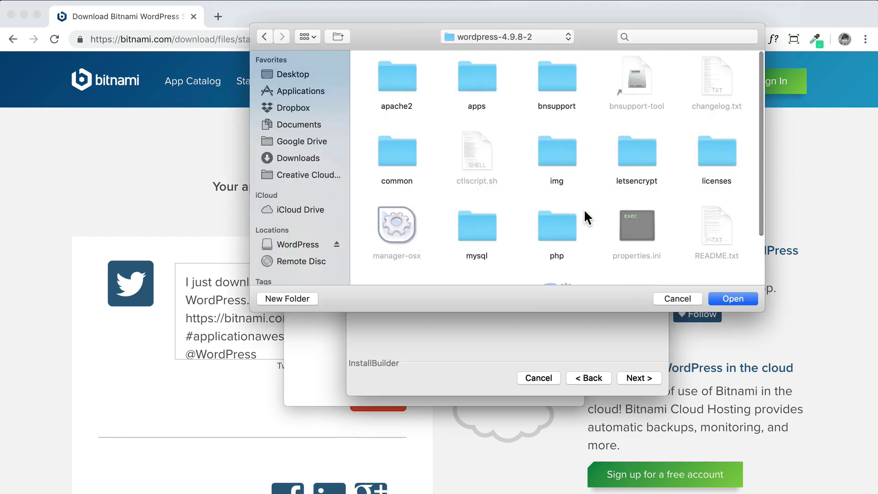
click(299, 75)
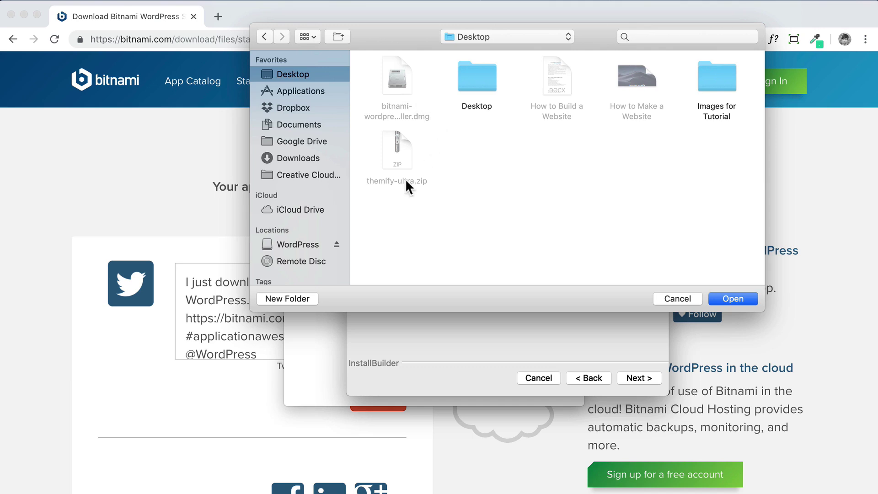
click(288, 298)
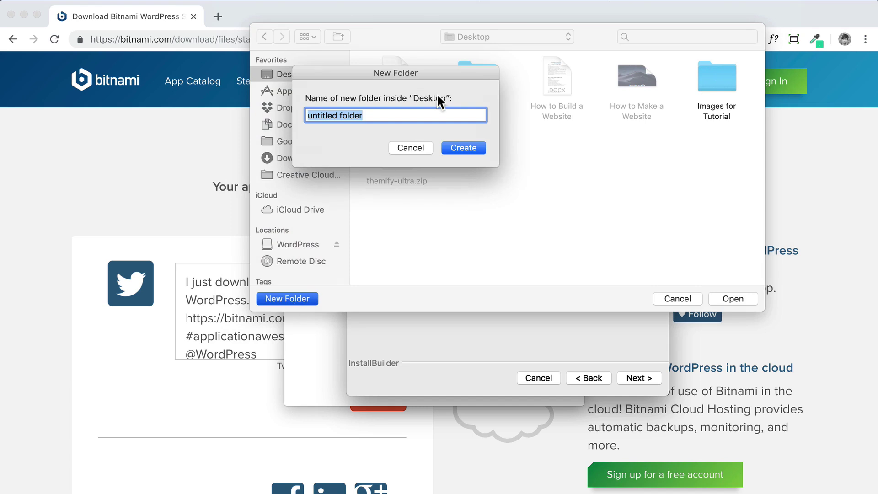
text(WordPress)
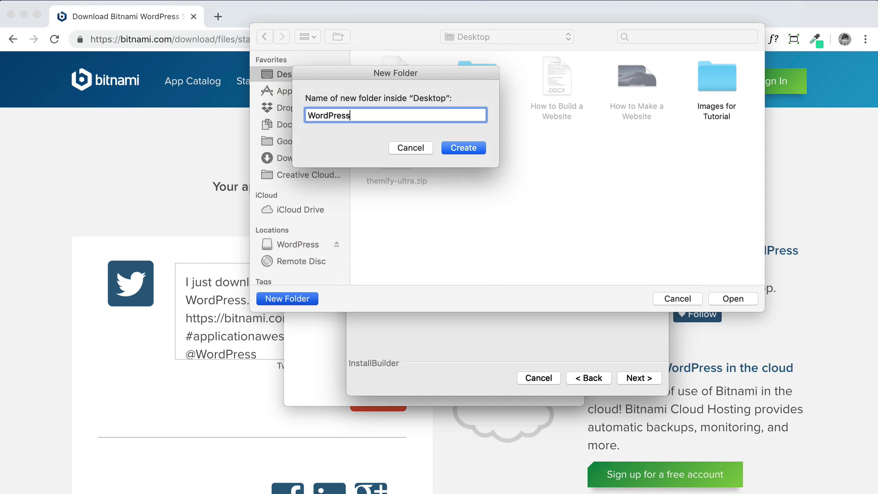
click(463, 147)
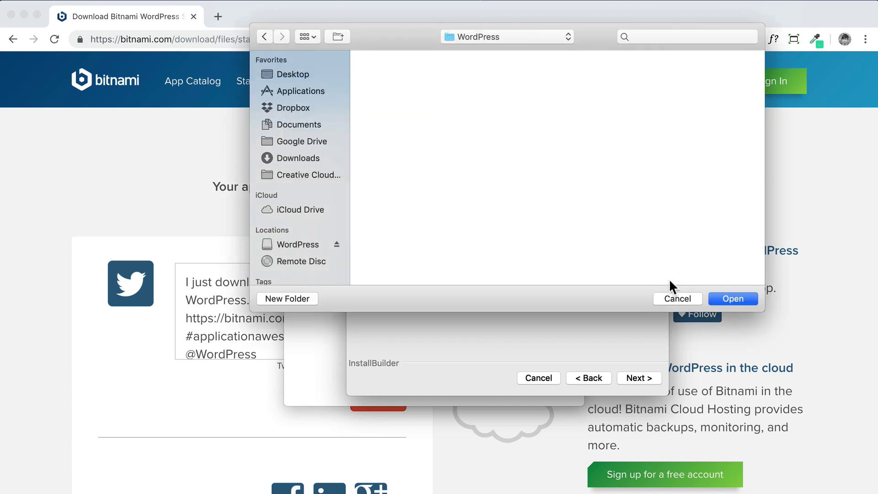
click(718, 299)
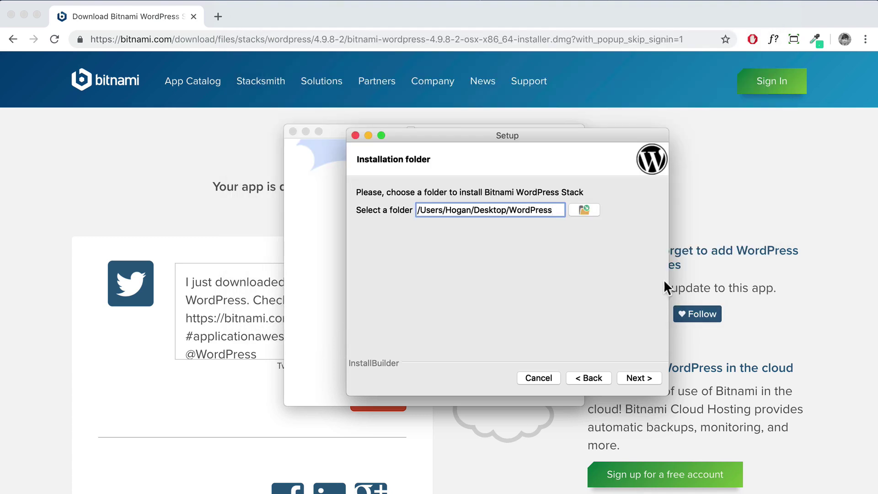
drag(557, 211, 414, 209)
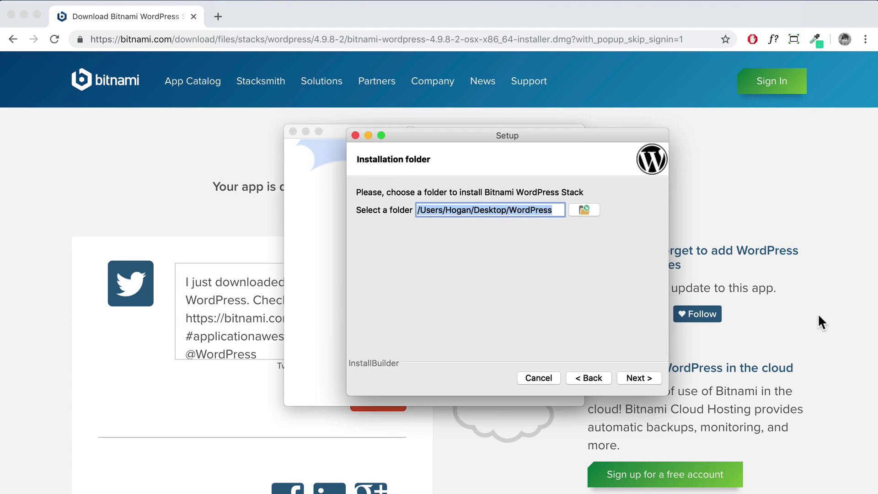
key(Tab)
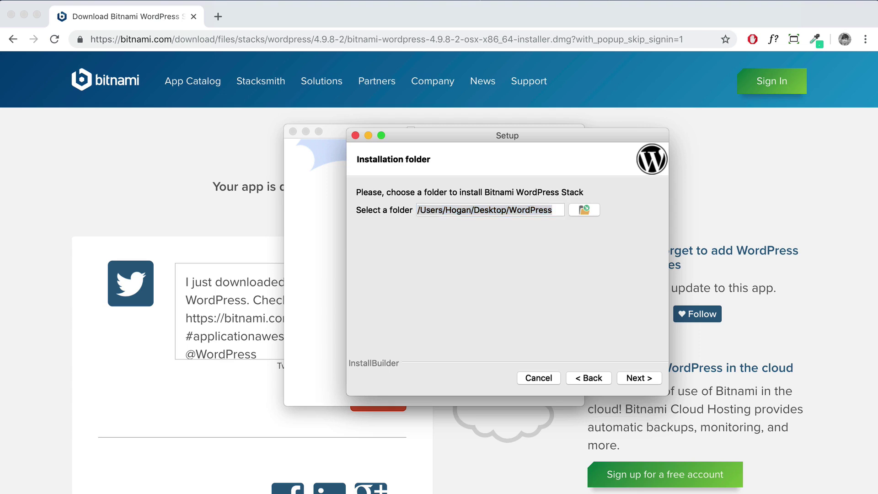
key(shift+Tab)
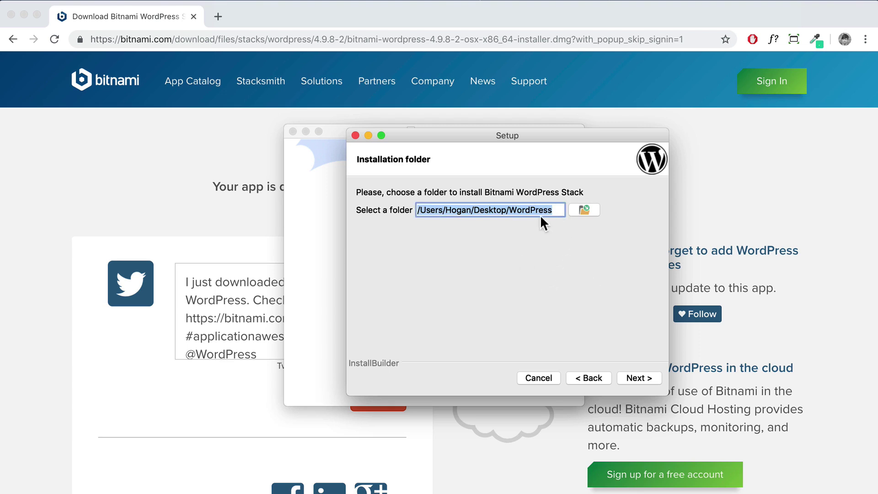
Enter the administrator's real name, e-mail address and login username
click(638, 376)
drag(529, 209, 438, 209)
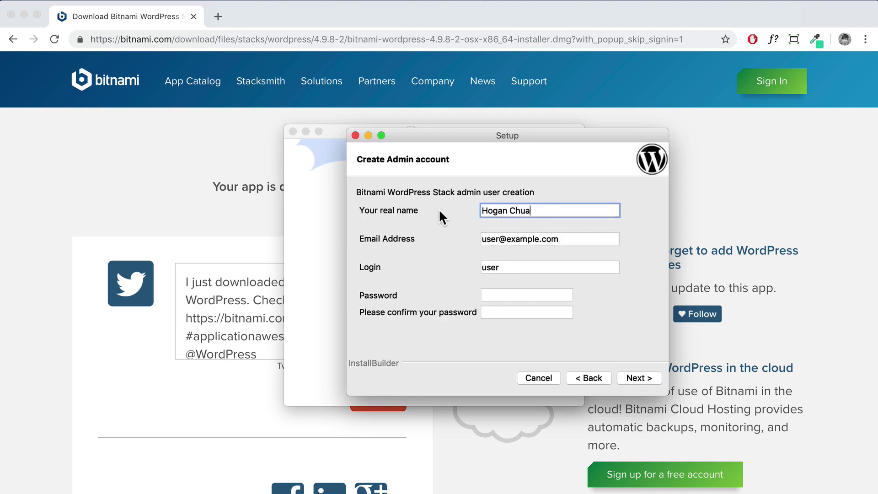
drag(554, 239, 422, 223)
key(Tab)
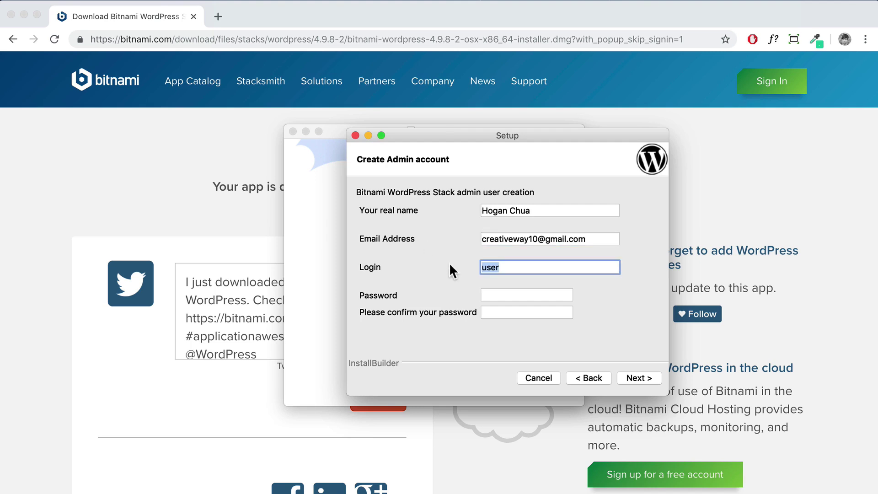
Enter the admin password, review the account details, and continue to the blog name
click(500, 295)
text(••••••••)
key(Tab)
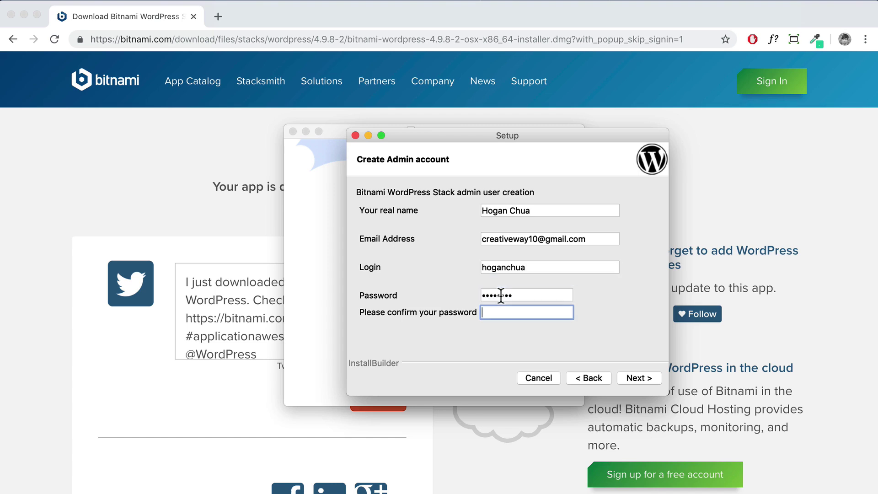
text(••••••••)
drag(535, 268, 476, 267)
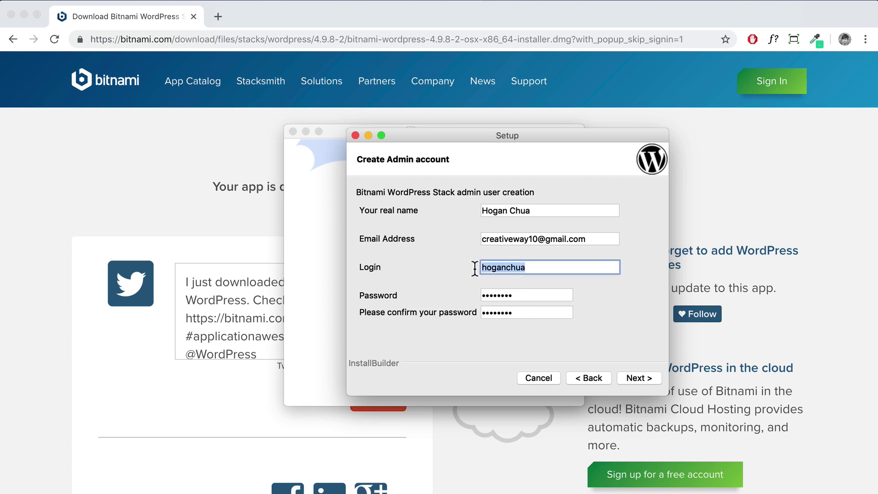
drag(535, 294, 460, 292)
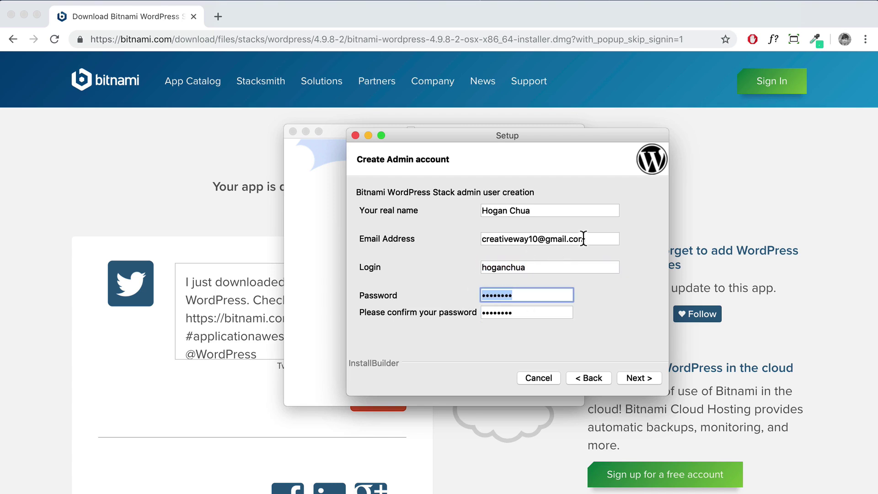
drag(584, 239, 461, 239)
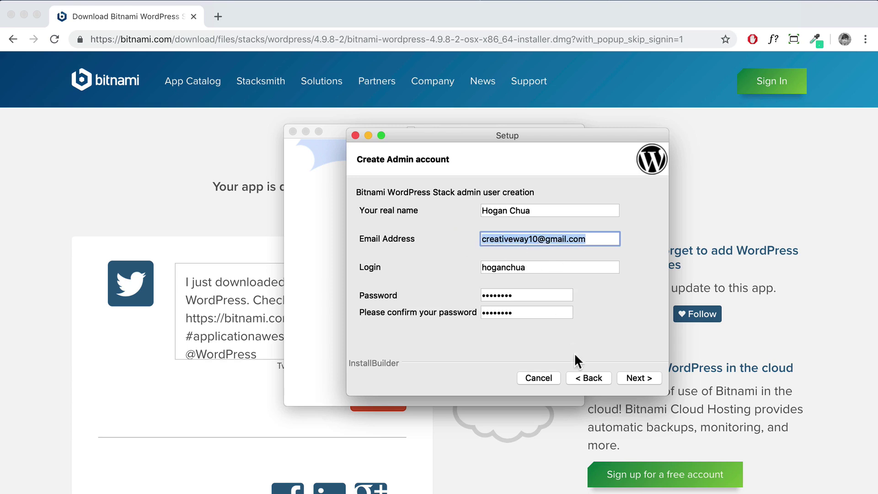
click(624, 378)
drag(480, 210, 369, 208)
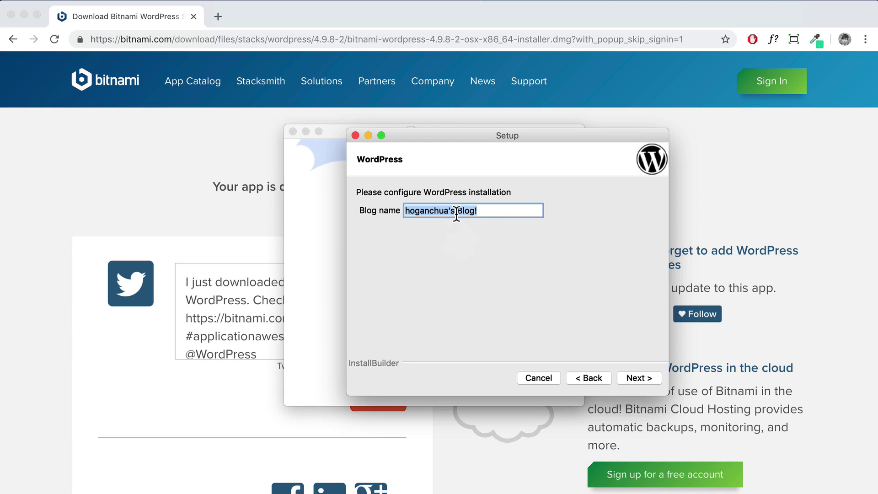
Name the blog 'Logo', skip SMTP mail and cloud deployment, and start installation
text(Logo)
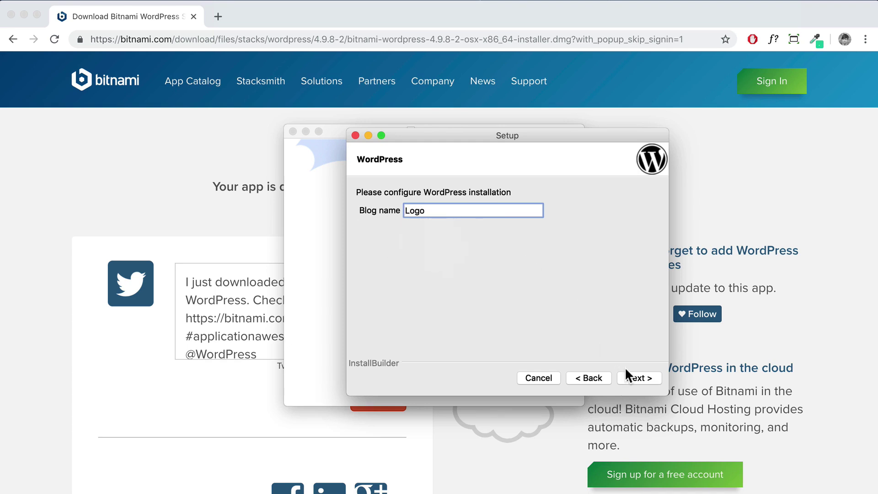
click(634, 378)
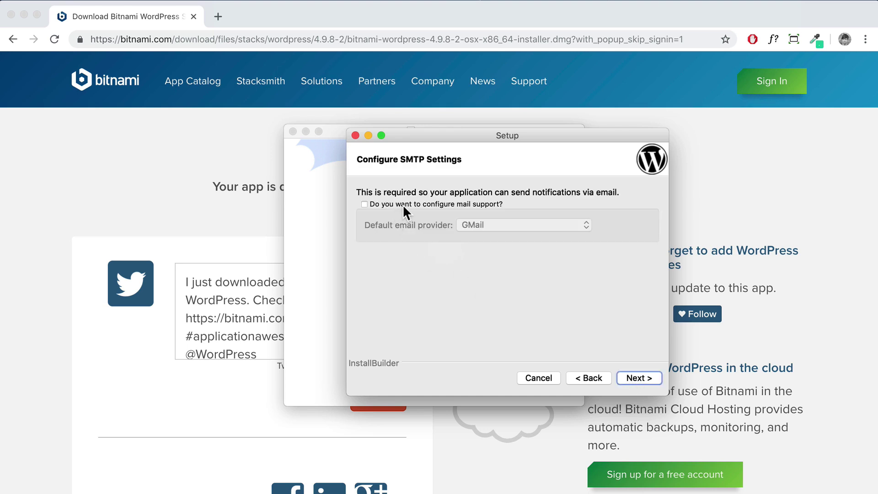
click(640, 377)
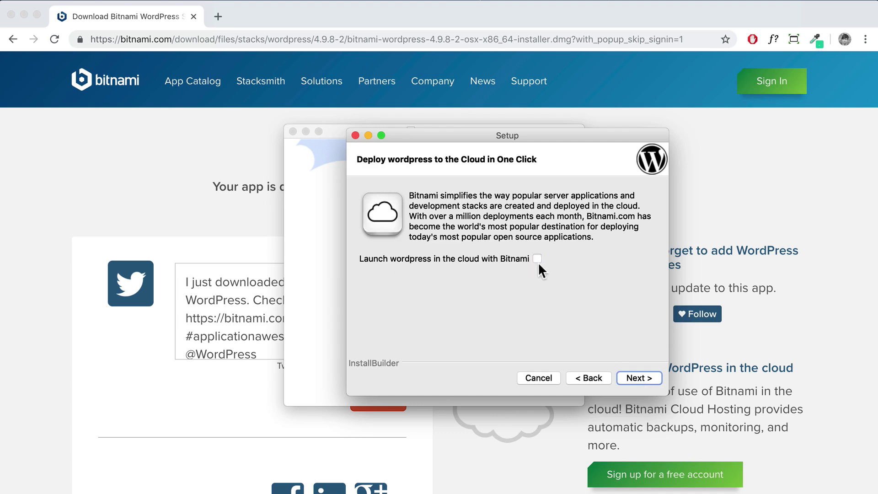
click(642, 380)
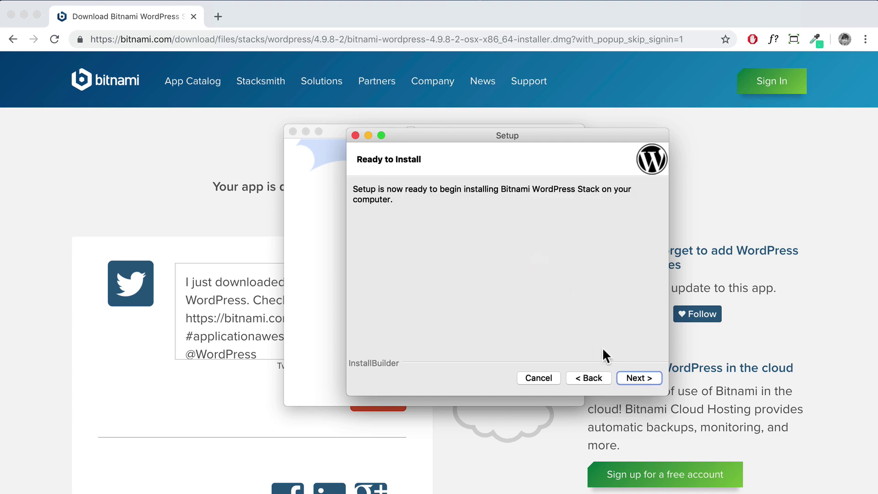
click(634, 379)
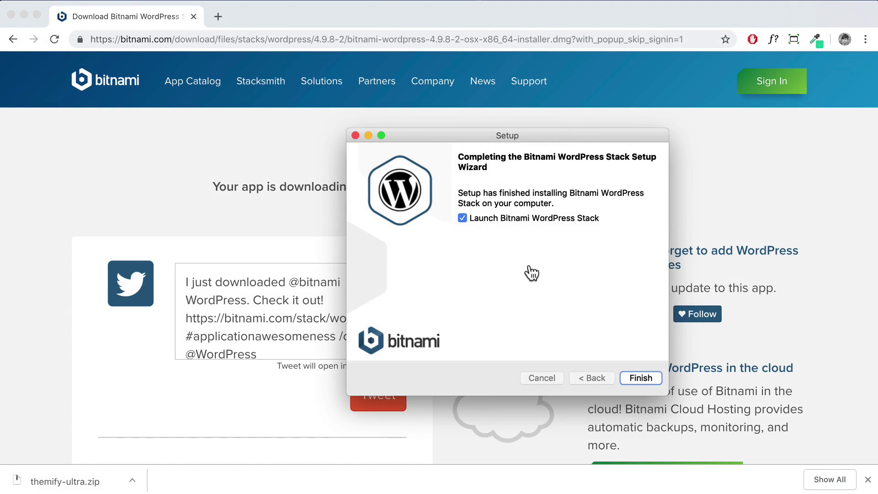
Finish setup and open the local WordPress site at 127.0.0.1:8080/wordpress
click(641, 378)
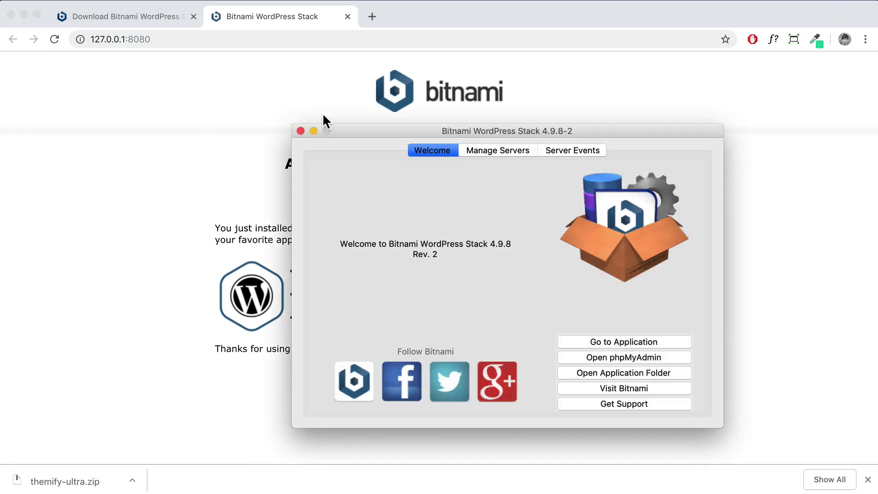
click(147, 33)
click(146, 34)
drag(159, 39, 85, 36)
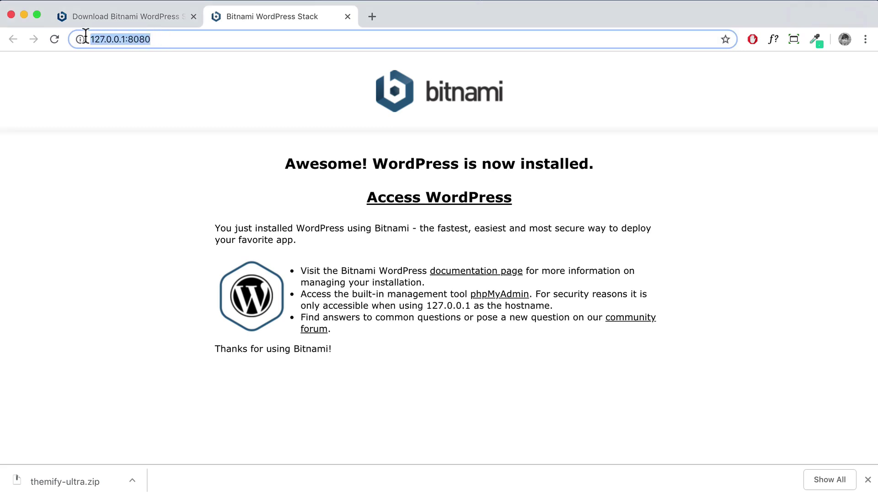
click(169, 38)
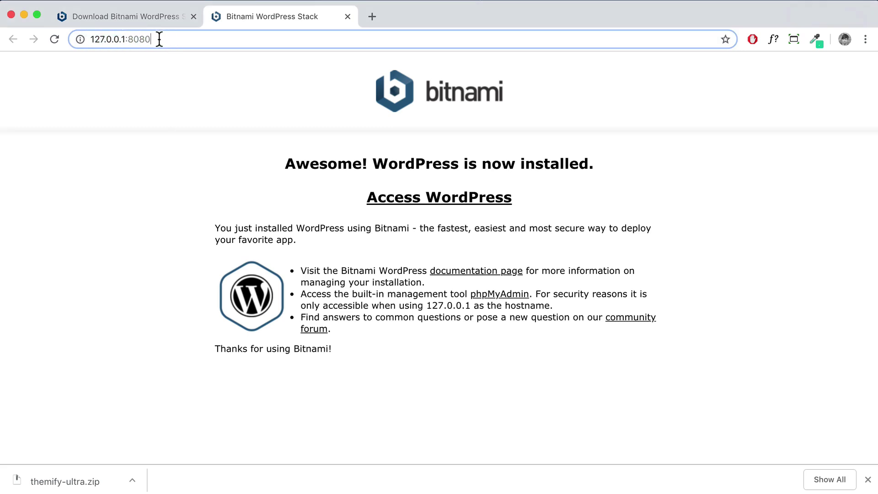
click(463, 207)
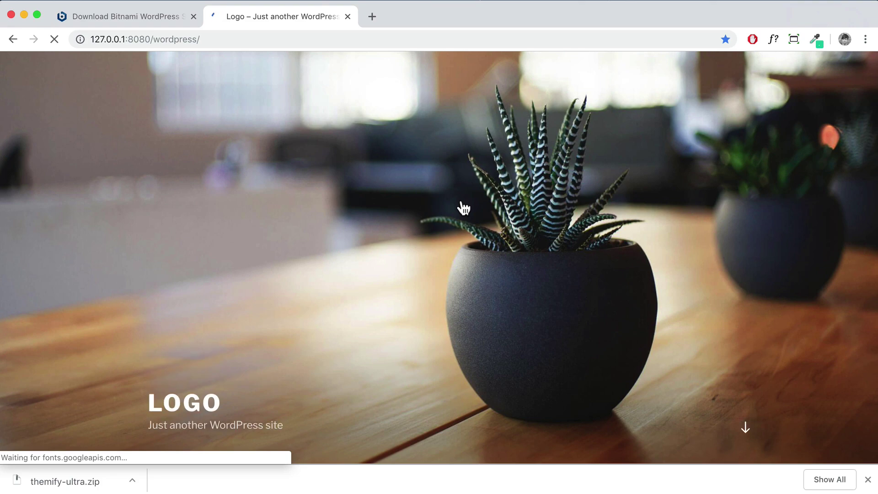
scroll(462, 202, down, 15)
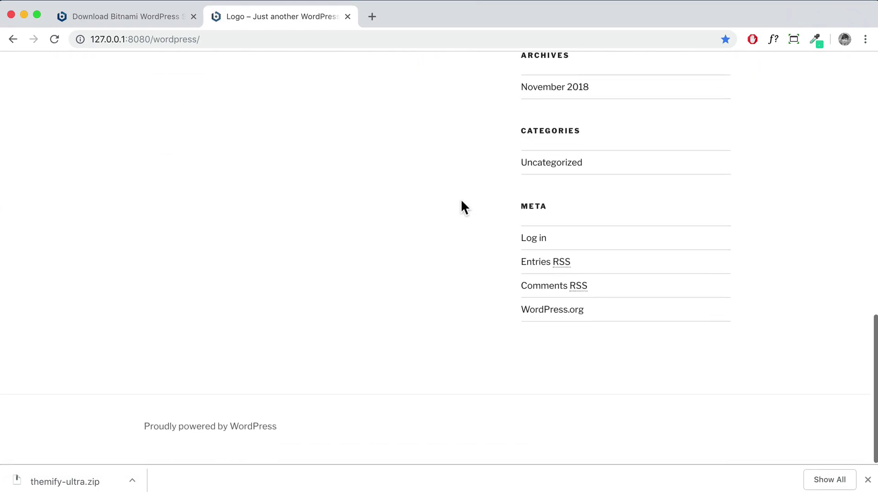
Close the themify-ultra.zip download notice and switch to the Bitnami manager
click(867, 479)
scroll(655, 300, up, 15)
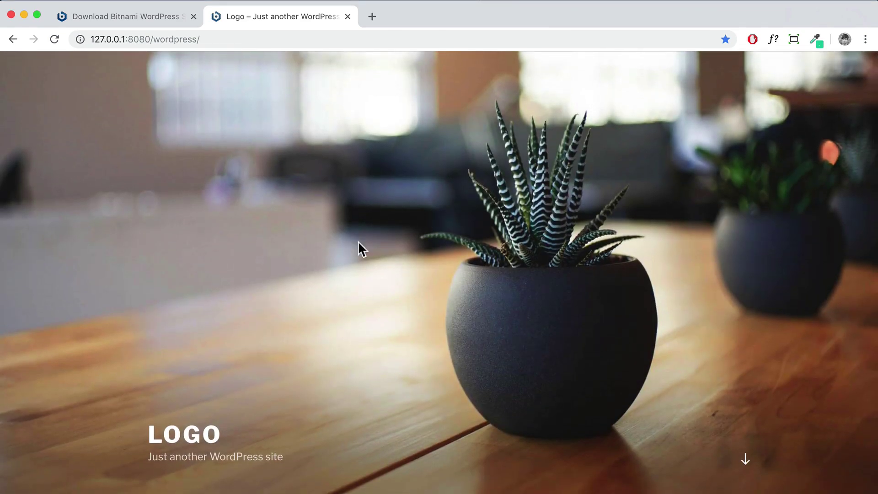
key(super+Tab)
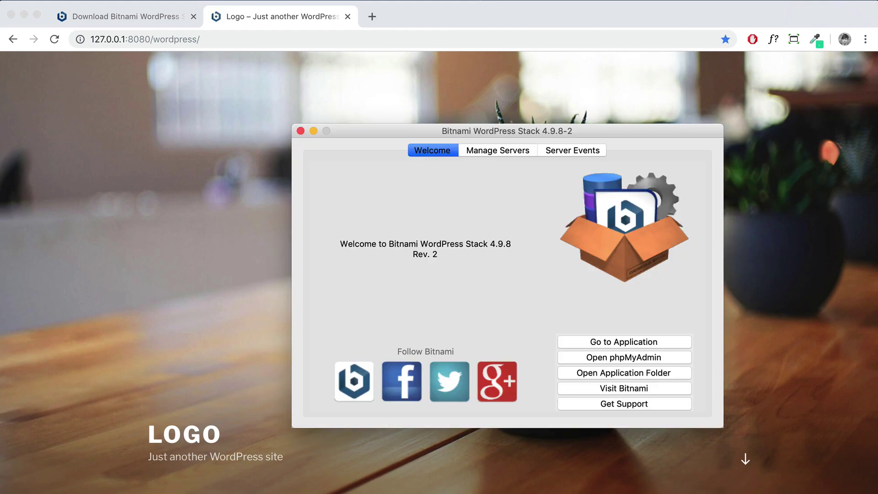
Stop MySQL and Apache with Stop All under Manage Servers, then return to Chrome's address bar
drag(494, 132, 426, 135)
click(409, 155)
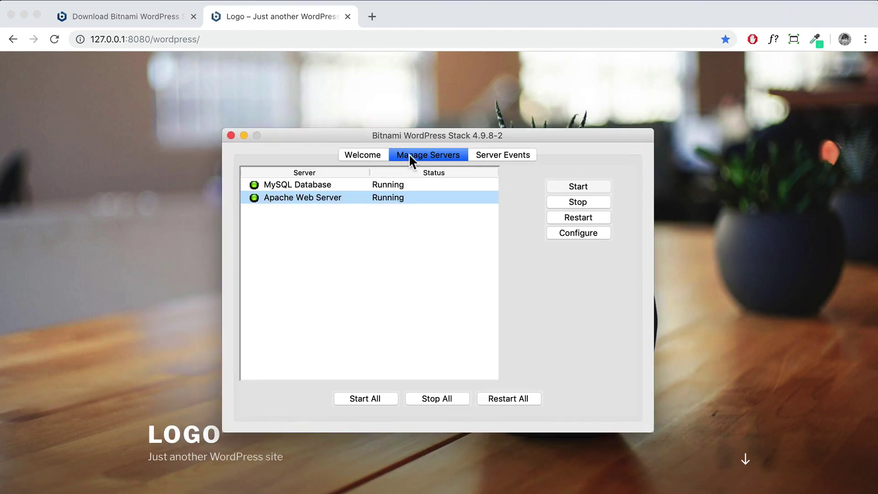
click(313, 186)
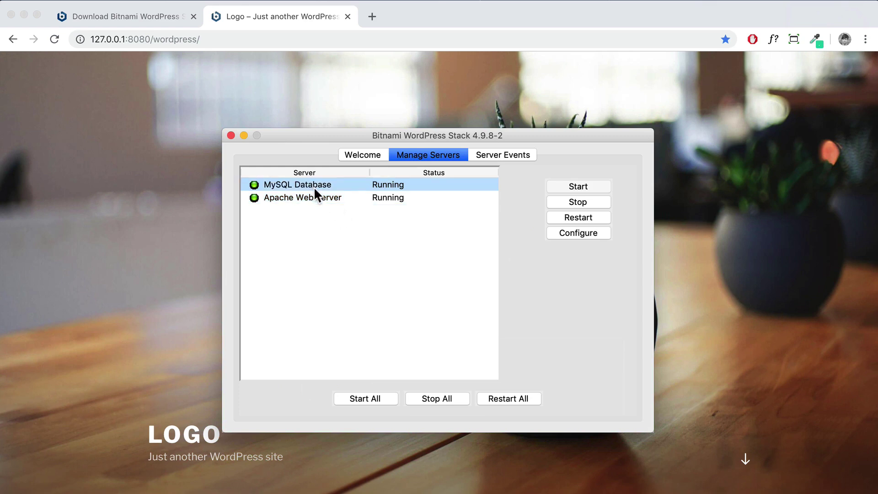
click(320, 194)
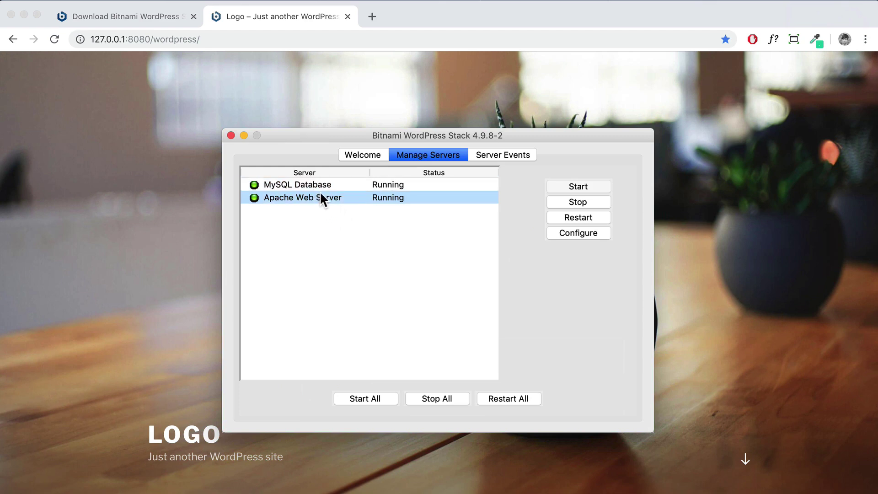
click(320, 184)
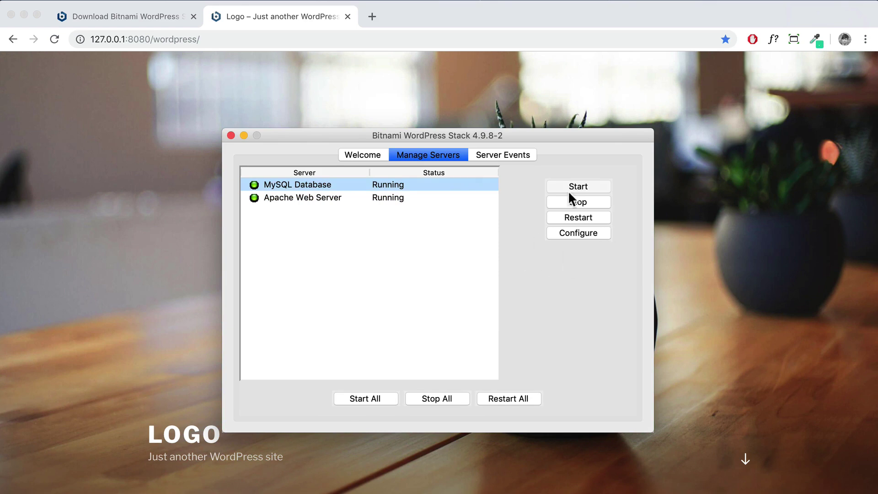
click(445, 398)
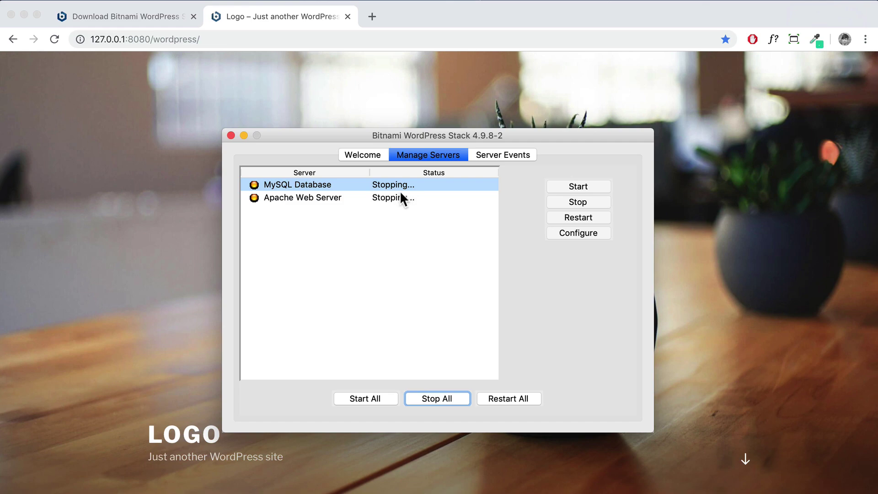
click(226, 52)
click(209, 38)
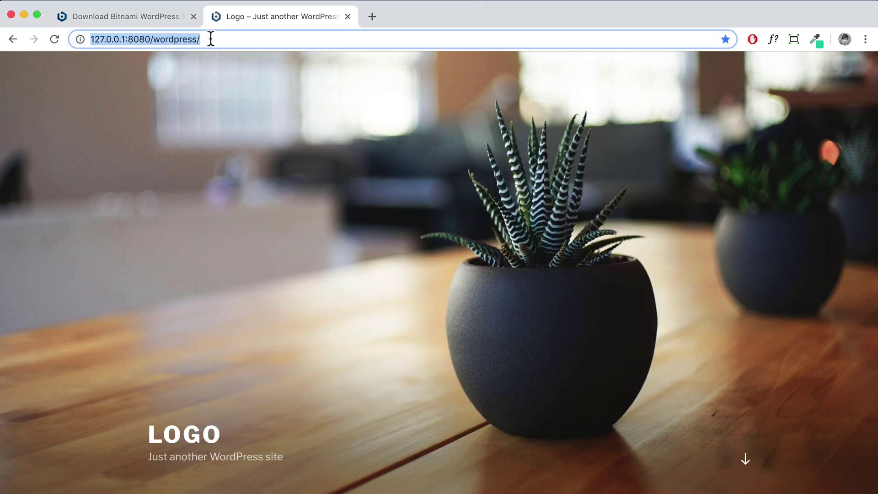
Reload the local site to confirm it refuses to connect, then minimize the manager and close windows
key(Return)
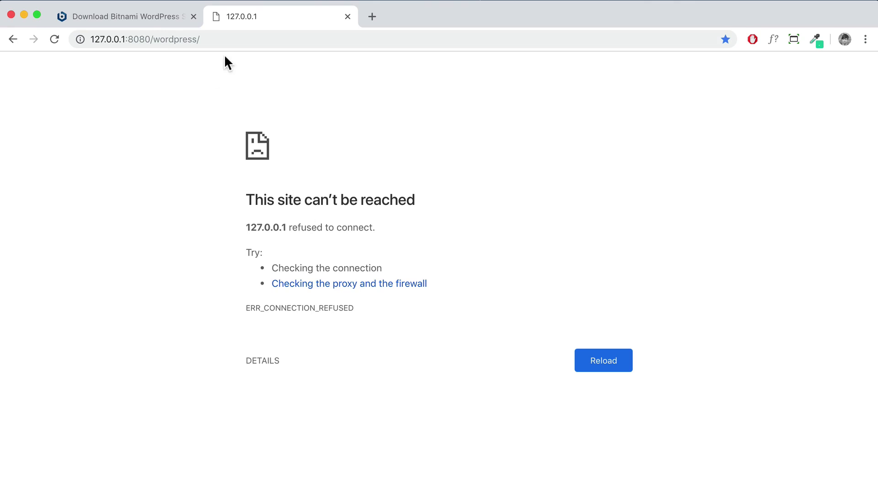
key(super+Tab)
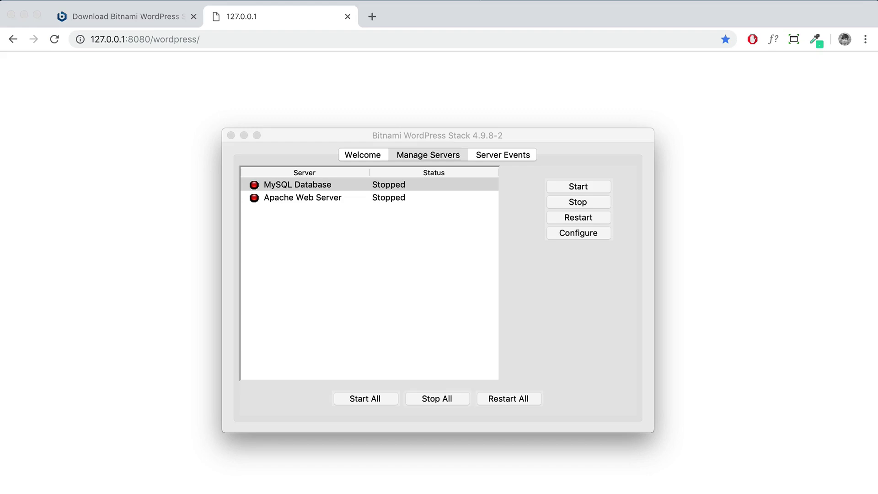
click(243, 134)
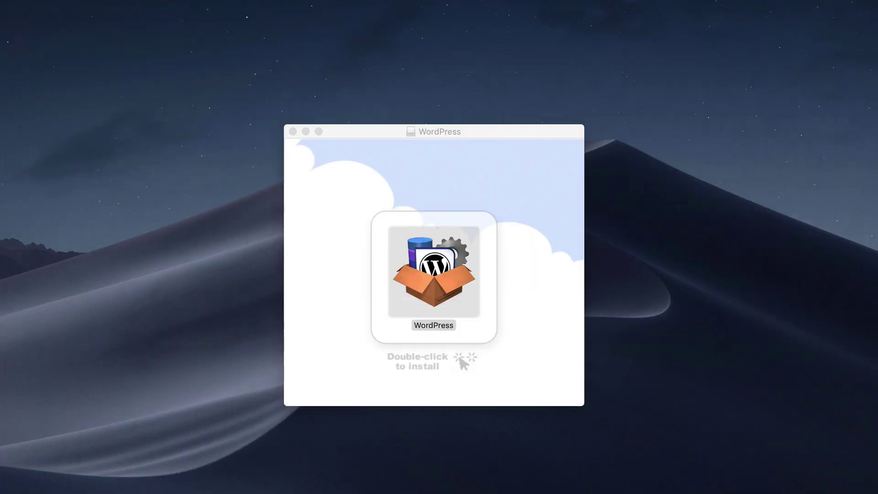
click(293, 132)
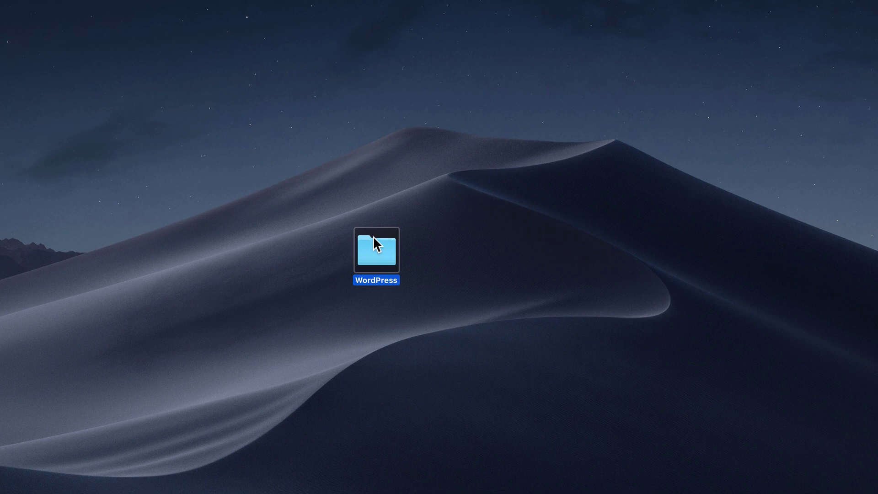
Relaunch manager-osx from the WordPress folder, Start All servers, and close the Finder window
double_click(377, 247)
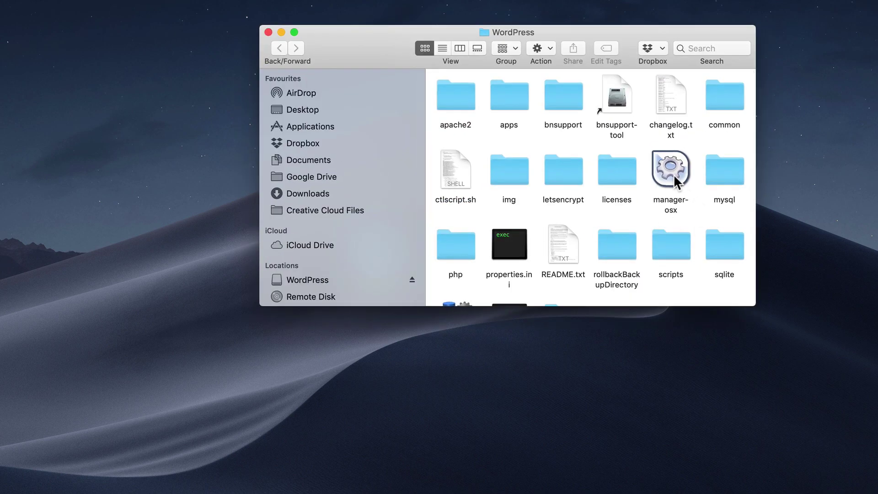
click(674, 173)
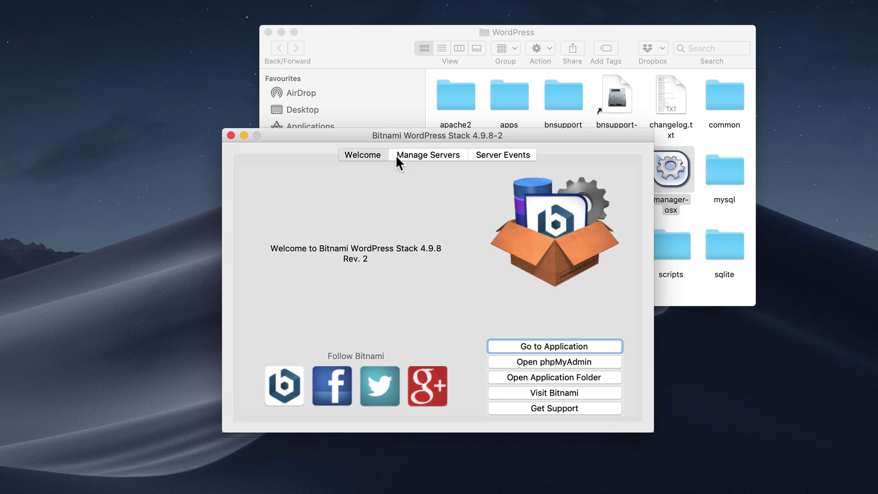
click(416, 154)
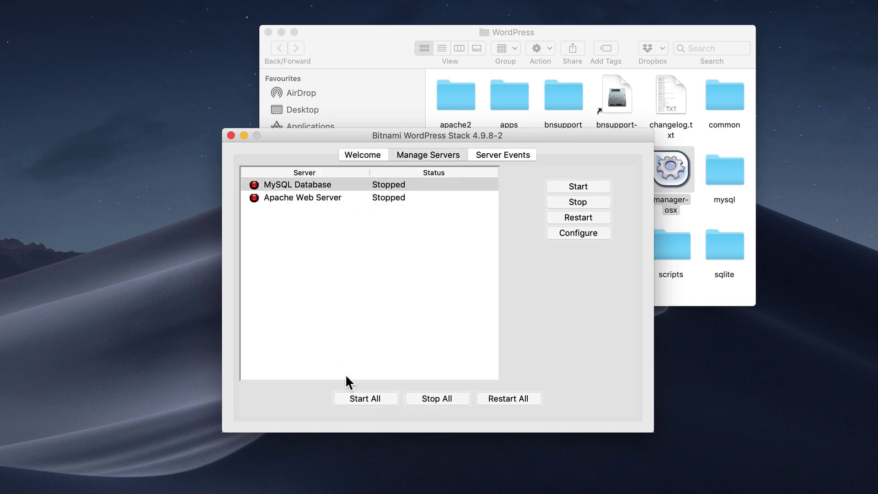
click(365, 402)
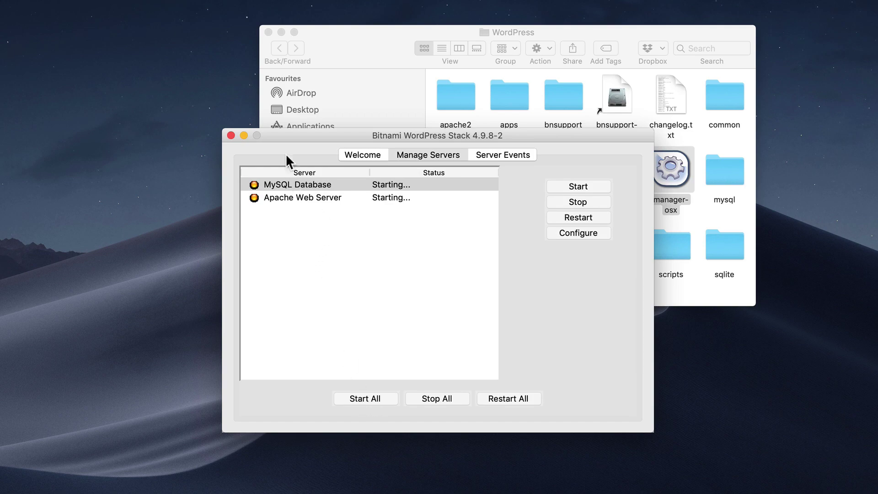
click(269, 32)
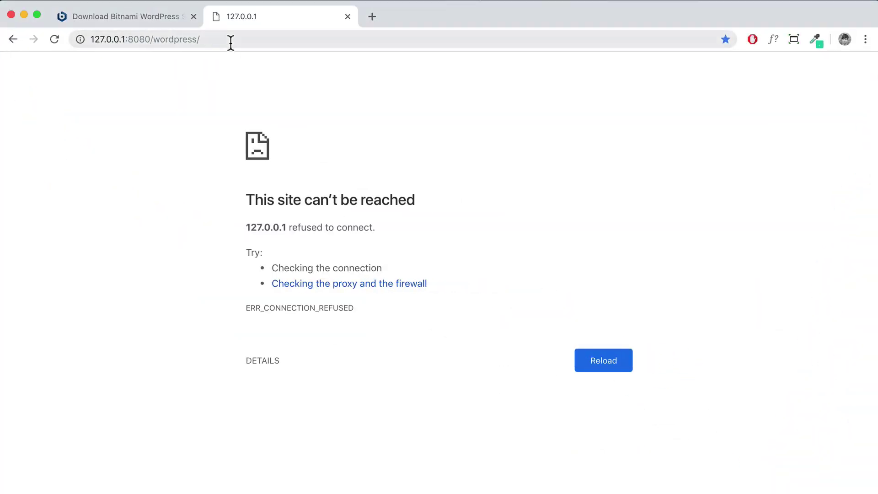
Reload the local Logo site, then go to its wp-admin login page
click(231, 41)
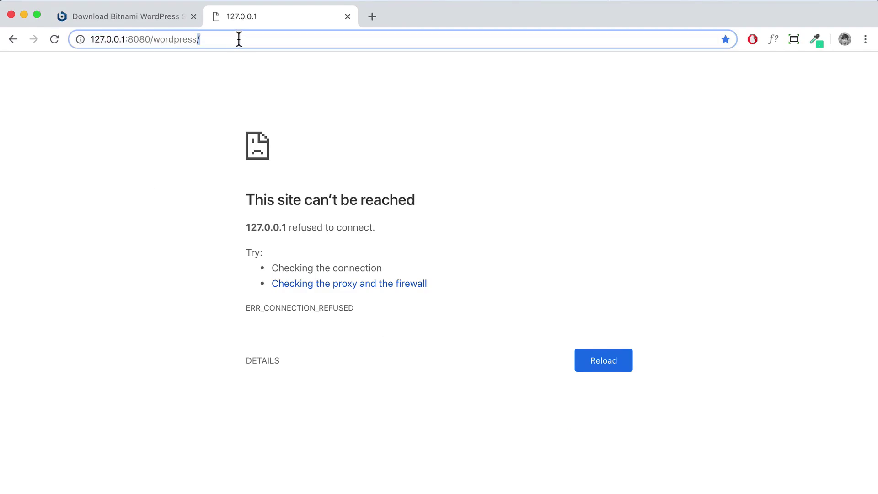
click(55, 39)
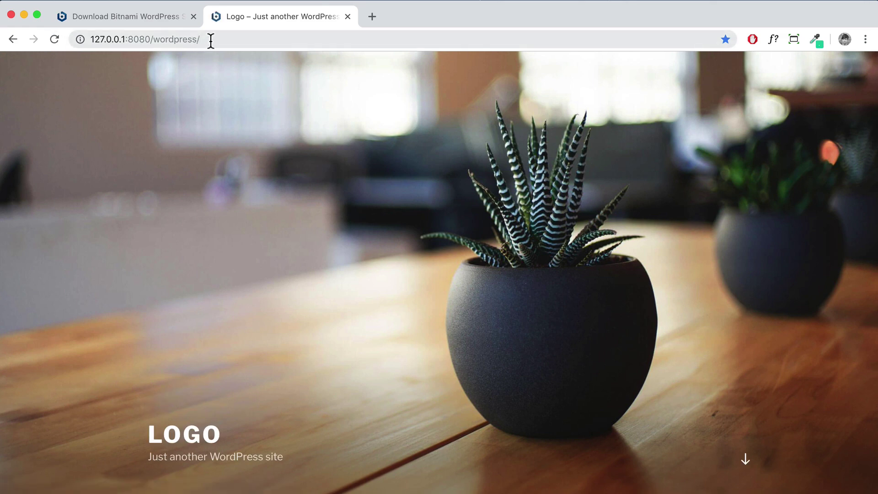
click(211, 41)
click(217, 39)
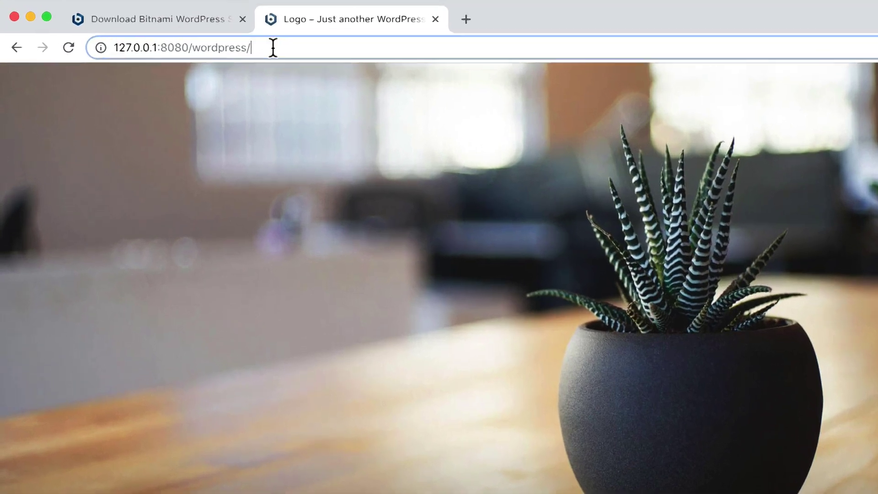
text(wp-adm)
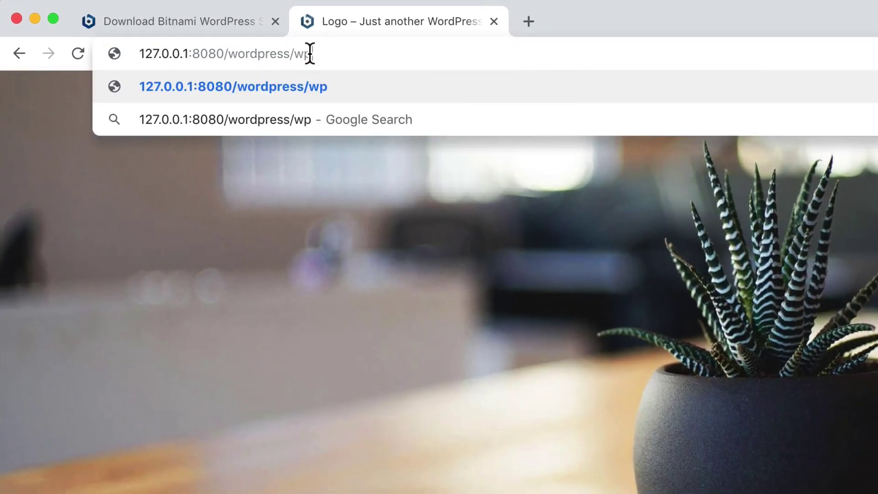
text(in)
key(Return)
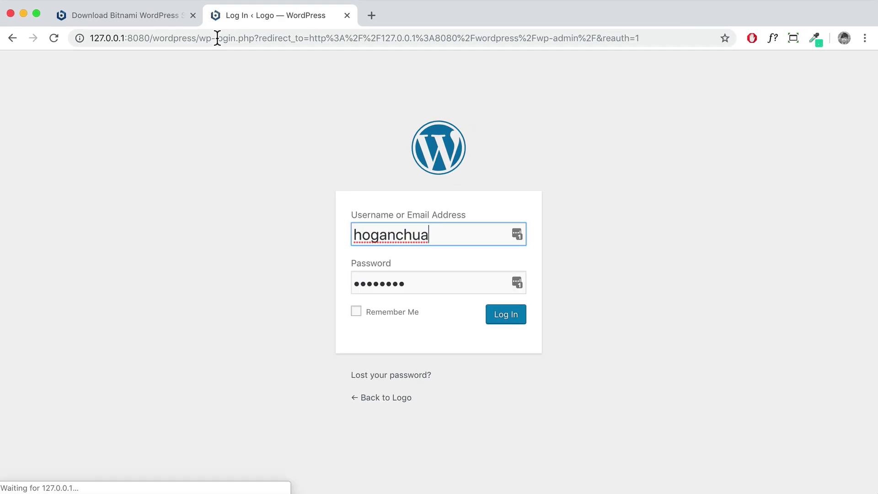
Replace the prefilled password and log in to reach the WordPress admin Dashboard
drag(412, 282, 345, 284)
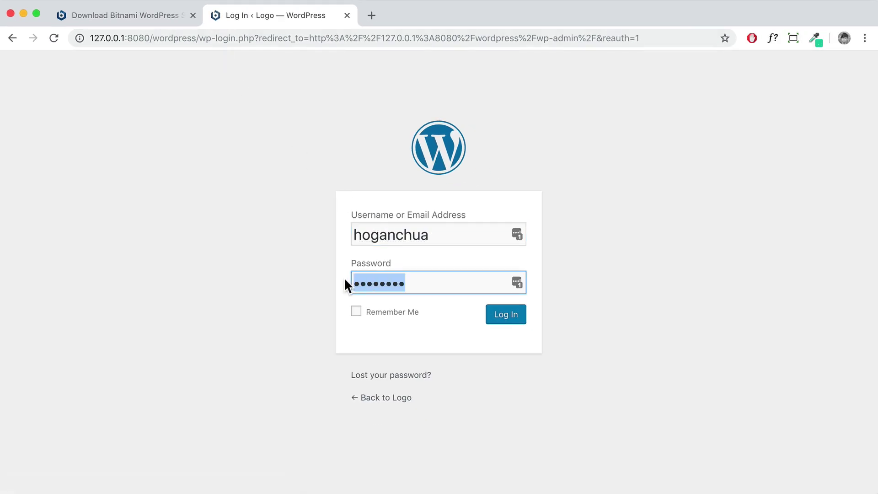
text(••••••••)
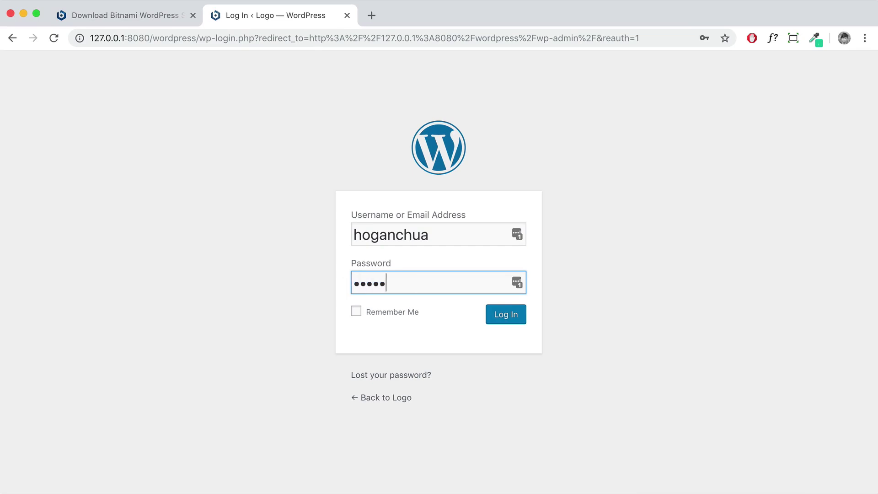
click(510, 318)
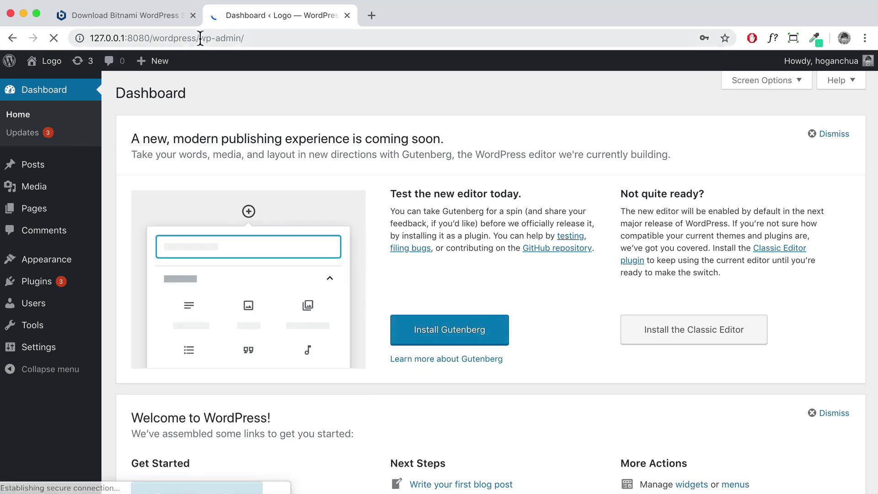
Close the Bitnami download tab and update the saved password in LastPass
click(192, 16)
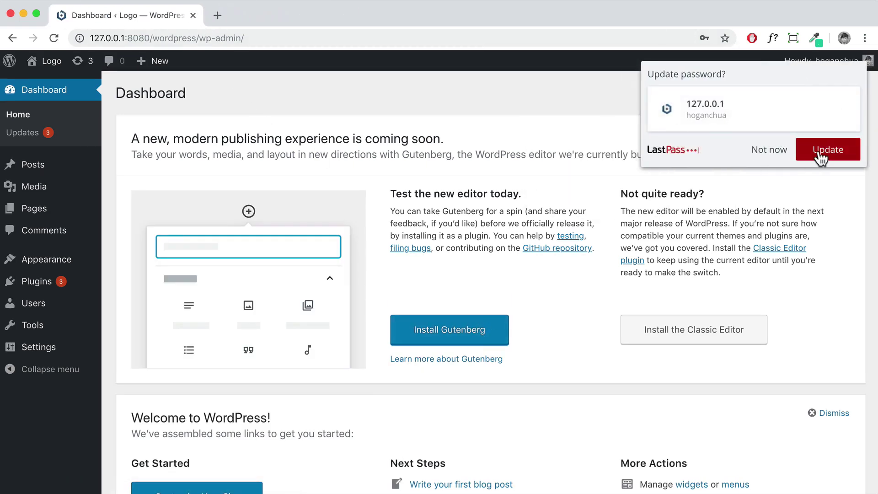
click(818, 155)
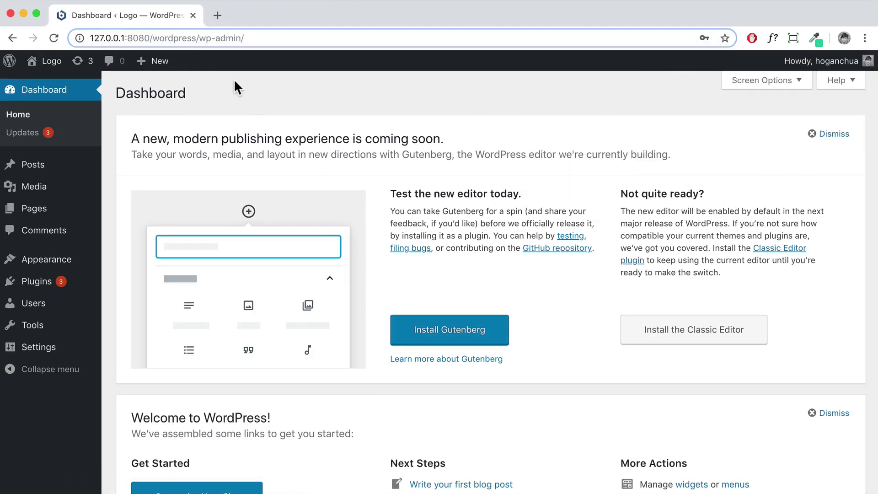
drag(152, 38, 90, 38)
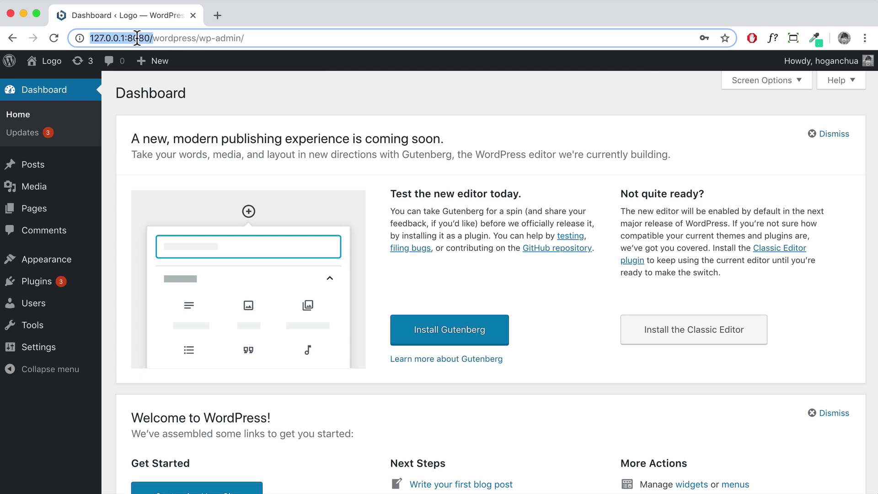
shift+click(151, 38)
scroll(572, 202, down, 12)
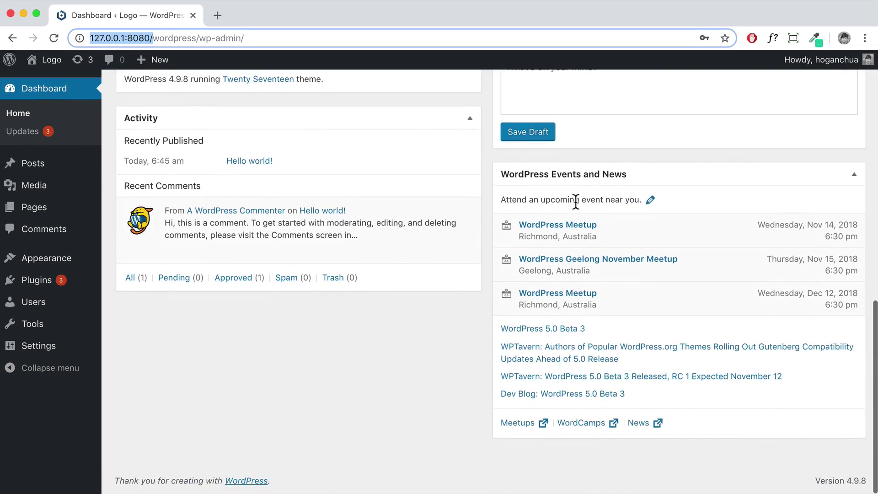
scroll(573, 202, up, 12)
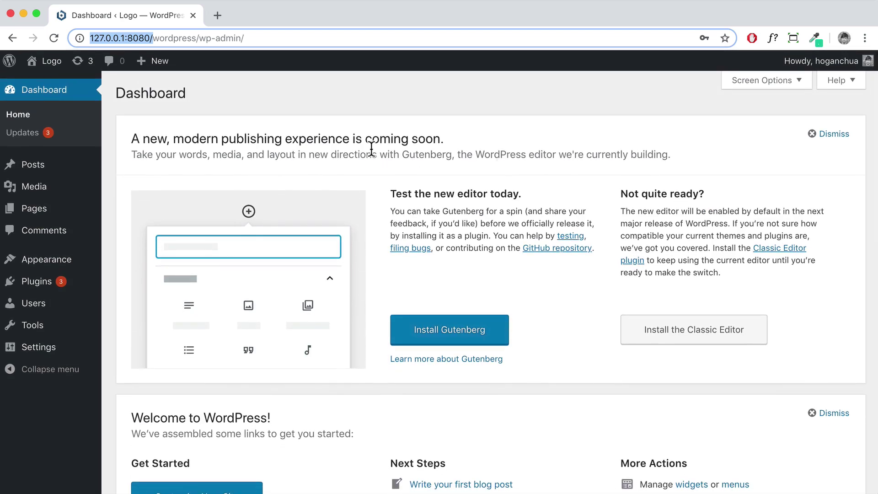
Open the site's front page from Visit Site in a new tab, then return to the Dashboard
mouse_move(45, 65)
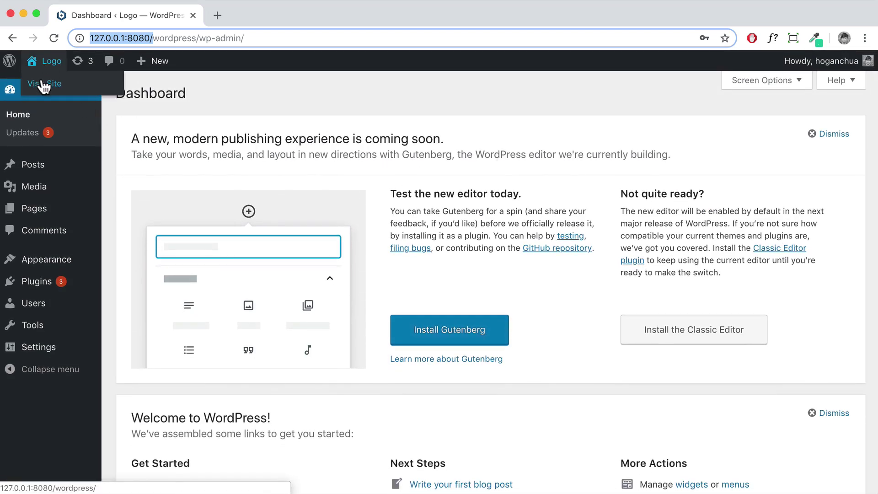
right_click(44, 85)
click(46, 85)
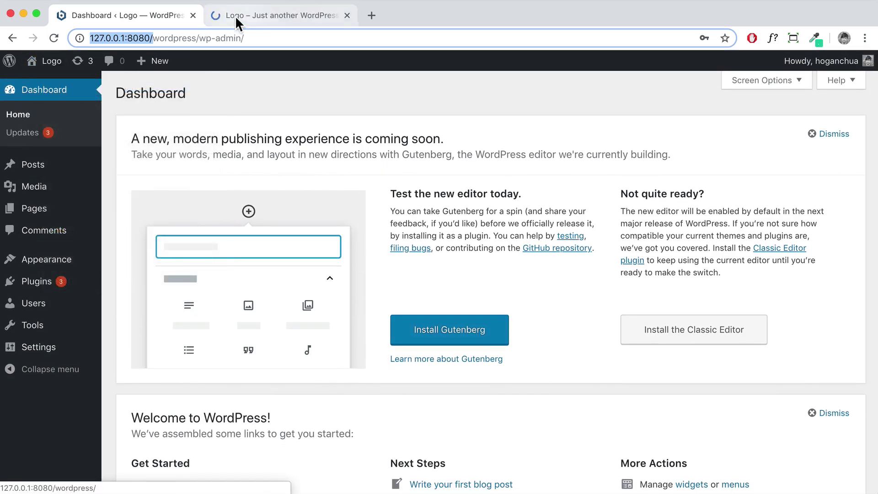
click(235, 16)
scroll(322, 208, down, 10)
scroll(322, 208, up, 10)
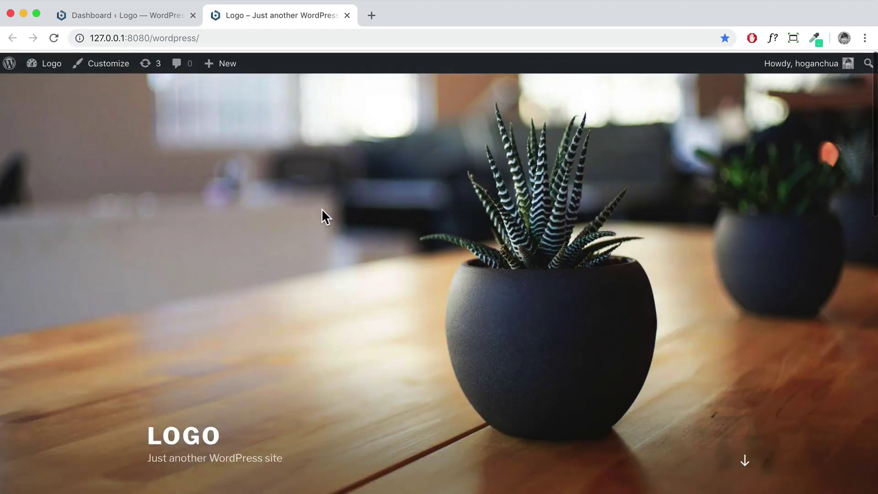
click(102, 15)
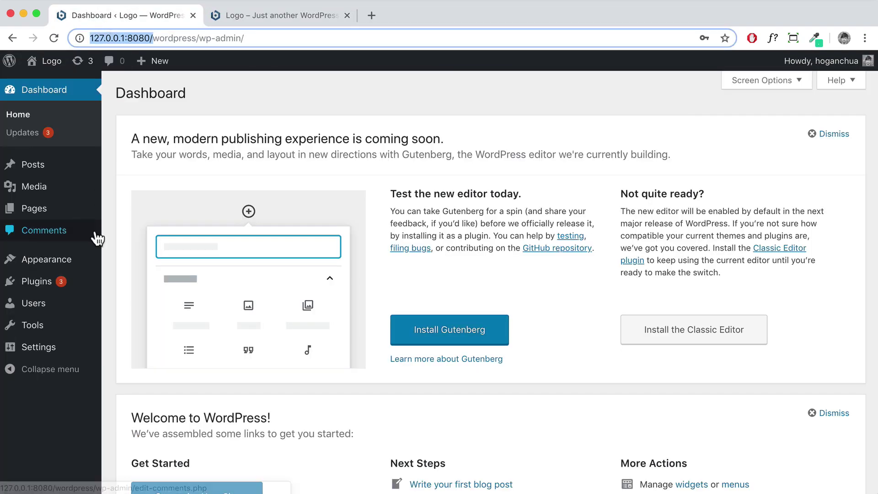
mouse_move(73, 339)
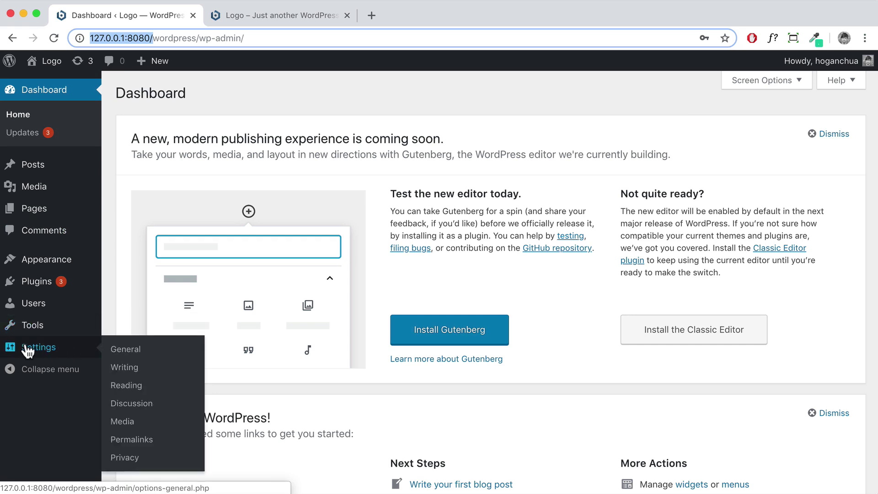
Switch the permalinks from Plain (?p=123) to Post name (/sample-post/) and save
click(138, 440)
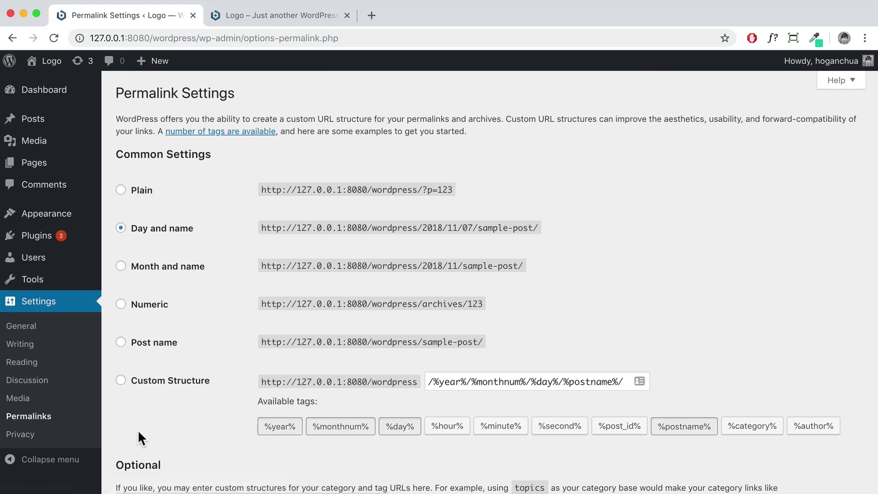
click(119, 342)
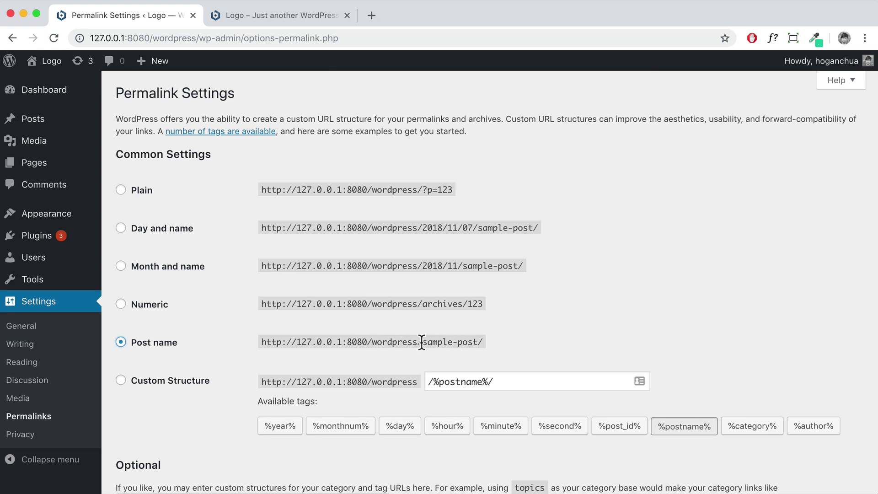
drag(421, 343, 481, 343)
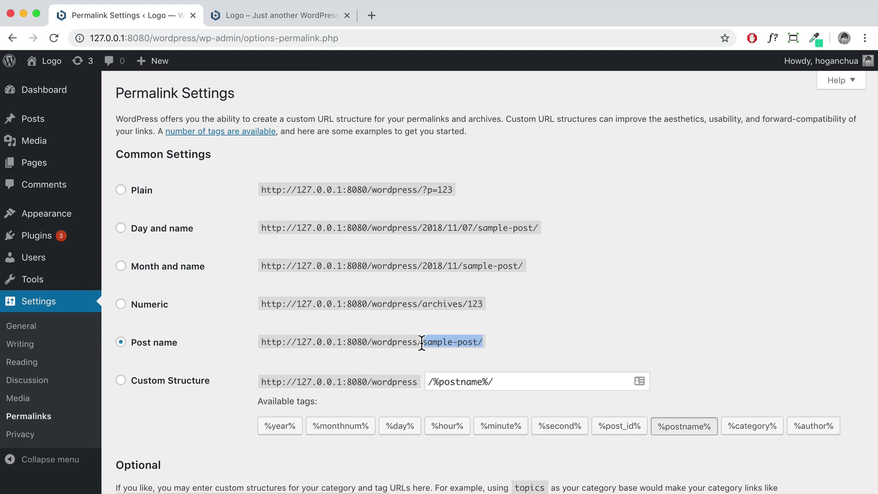
drag(483, 339, 258, 339)
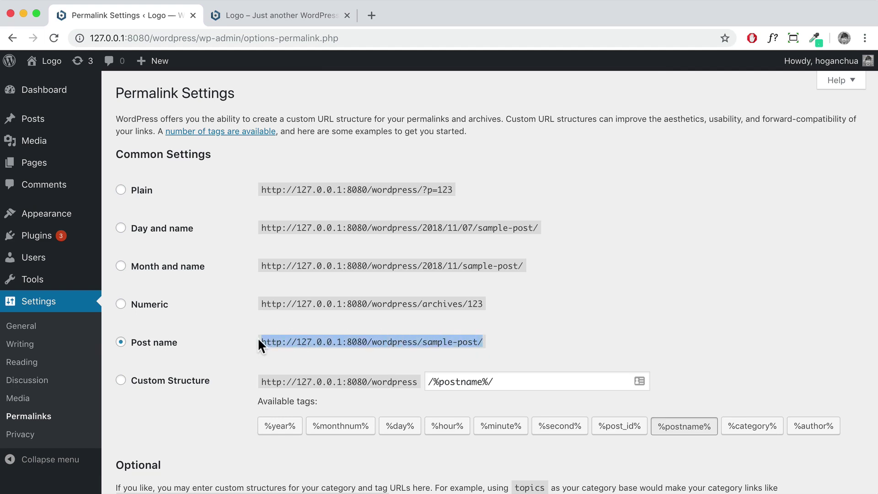
drag(453, 190, 419, 191)
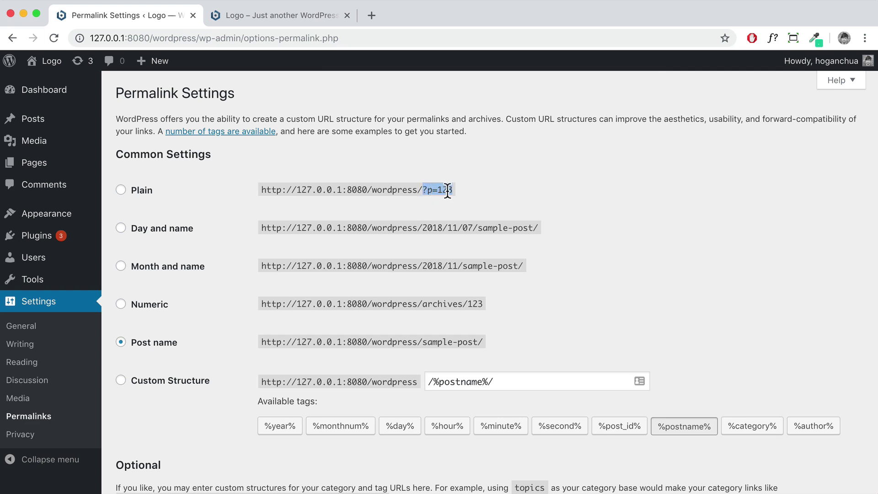
drag(423, 342, 475, 339)
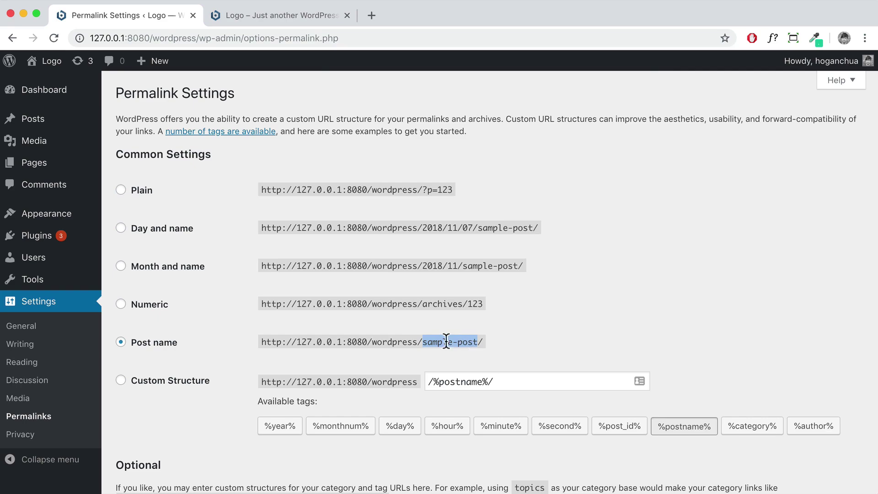
scroll(410, 339, down, 3)
scroll(408, 339, down, 2)
click(154, 426)
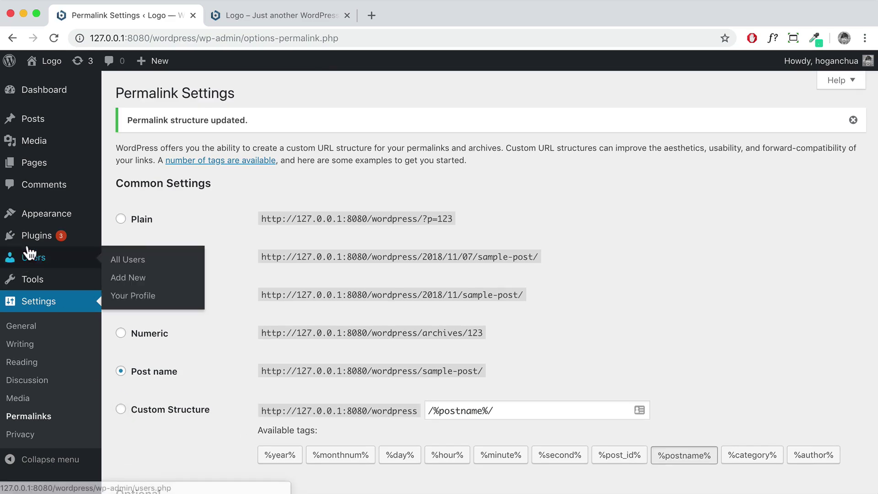
mouse_move(44, 222)
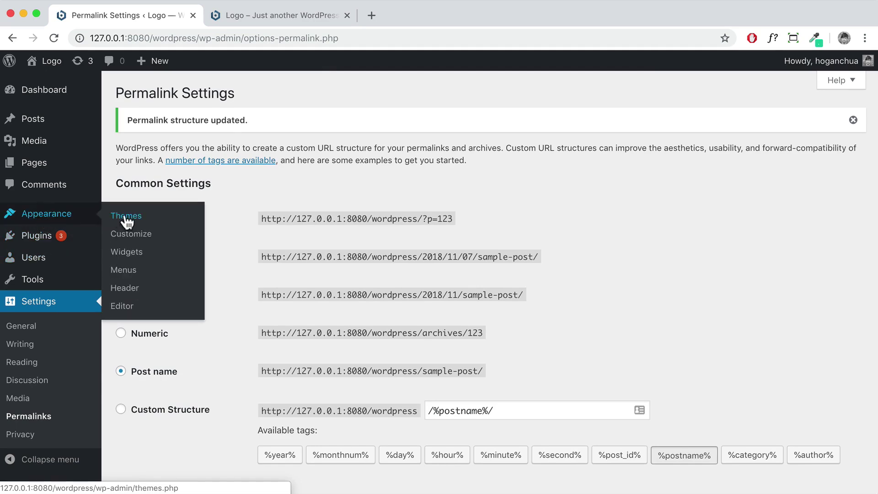
click(122, 216)
scroll(121, 219, down, 1)
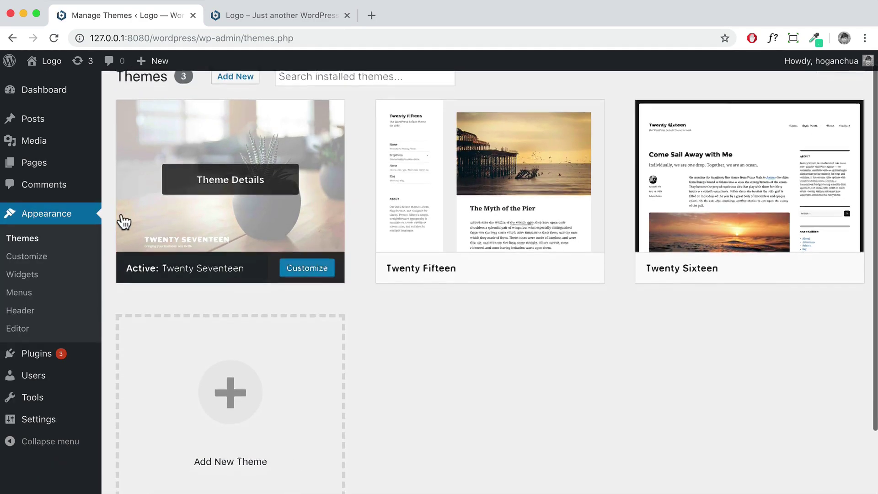
scroll(242, 123, up, 1)
click(236, 93)
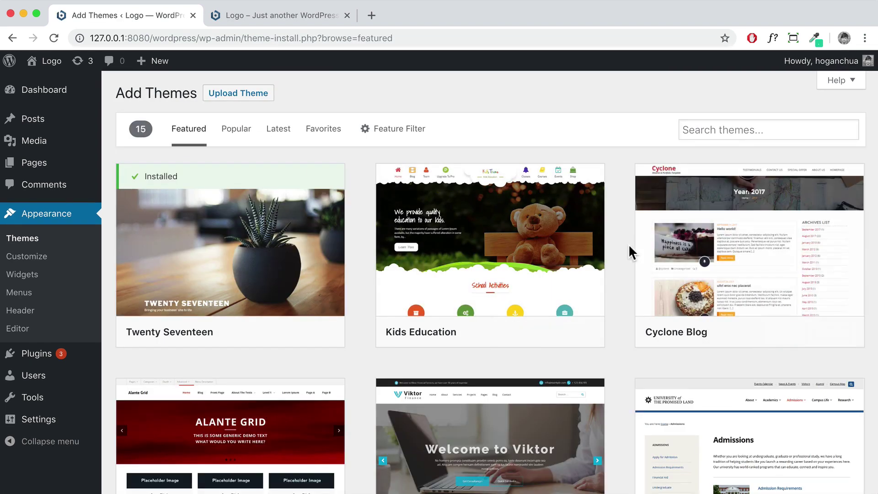
scroll(624, 246, down, 6)
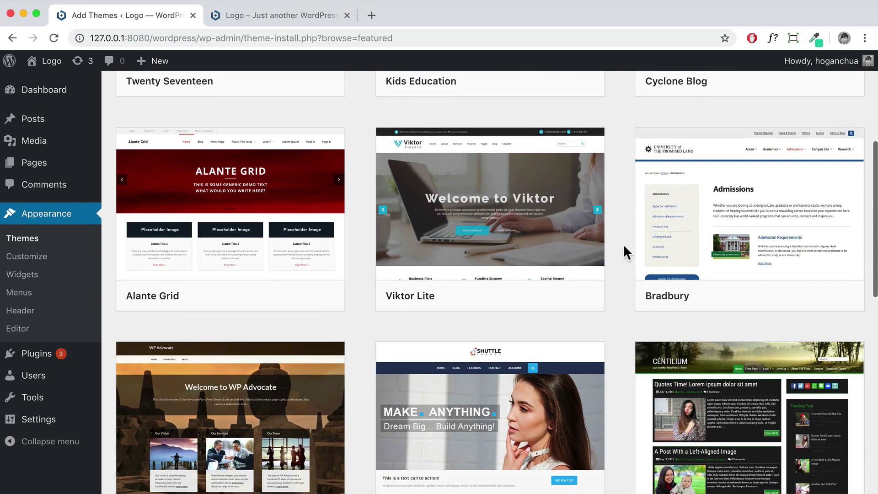
scroll(623, 246, down, 8)
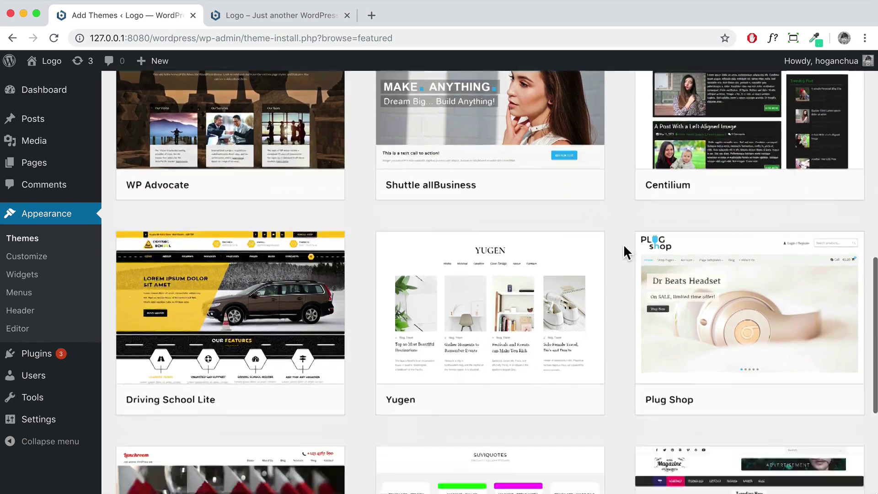
scroll(624, 247, down, 3)
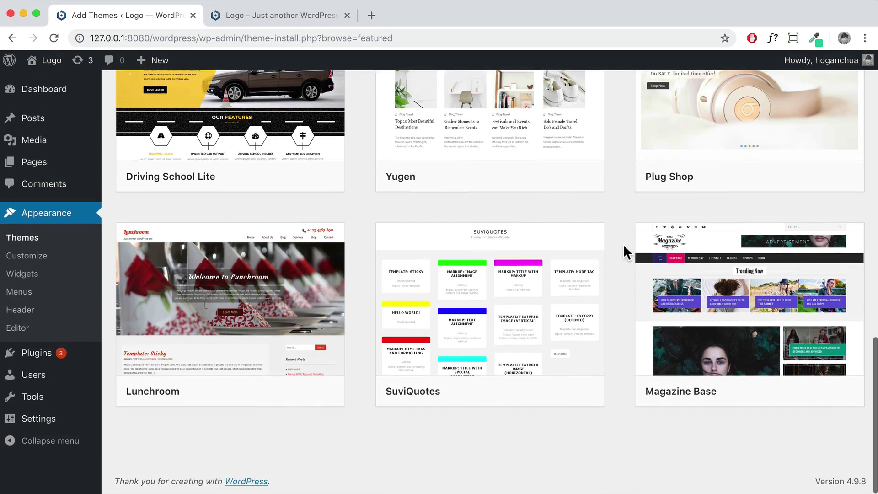
scroll(624, 247, up, 18)
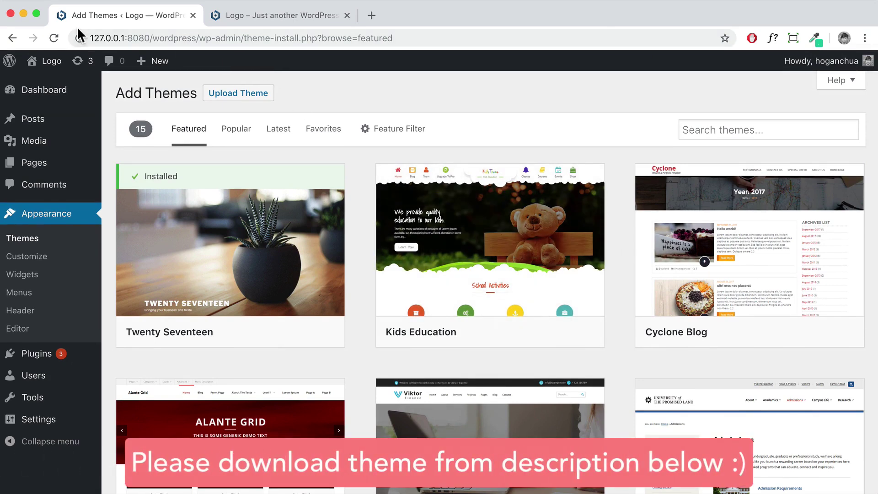
Minimize Chrome and the Bitnami manager, then select themify-ultra.zip beside the WordPress folder
click(23, 11)
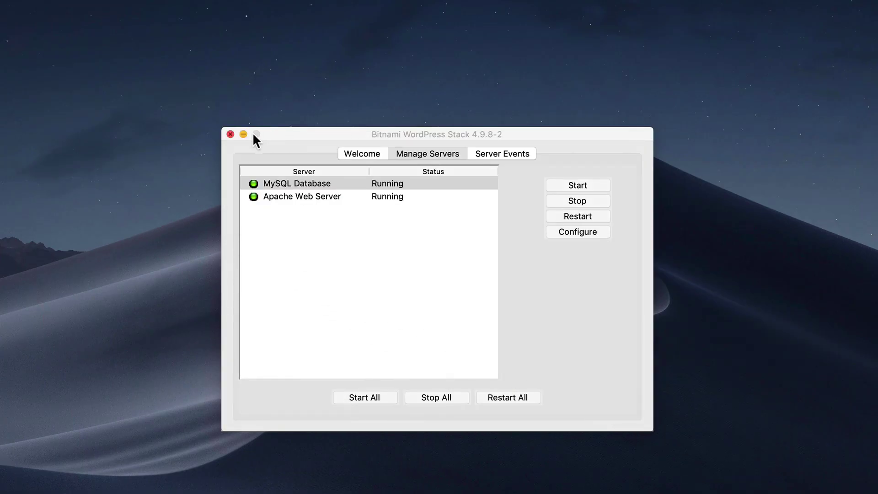
click(243, 134)
drag(560, 260, 452, 255)
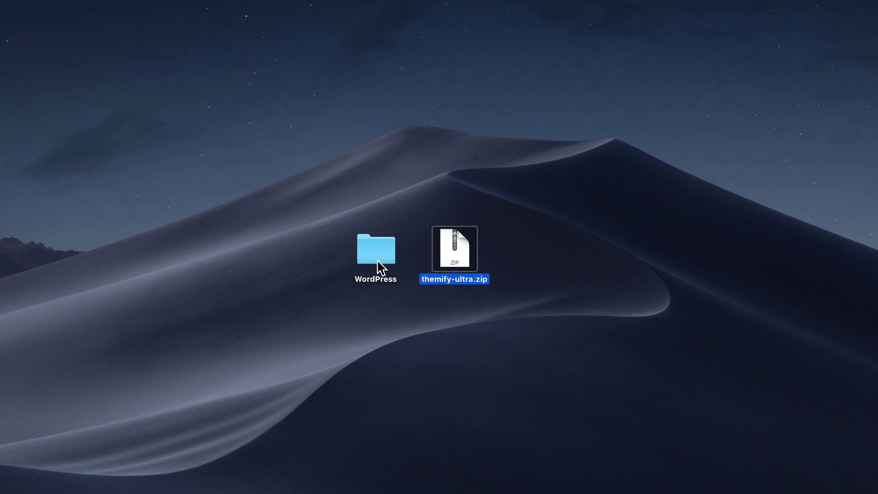
right_click(363, 255)
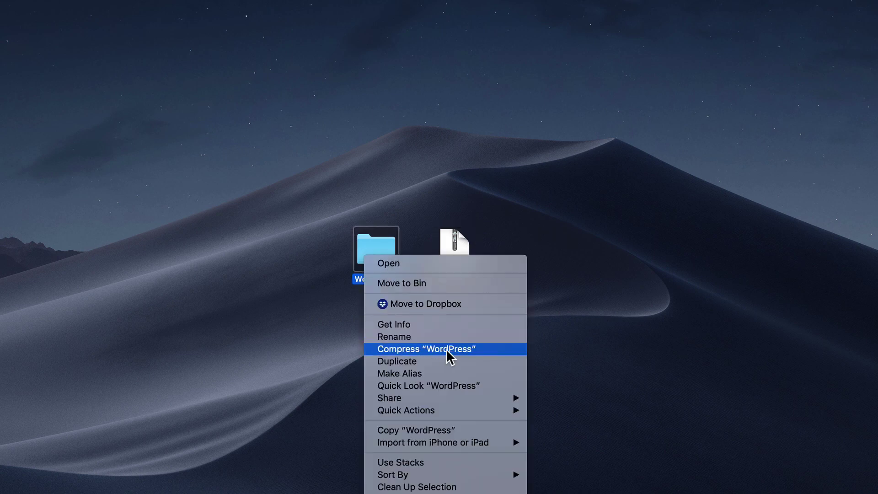
click(447, 354)
click(480, 271)
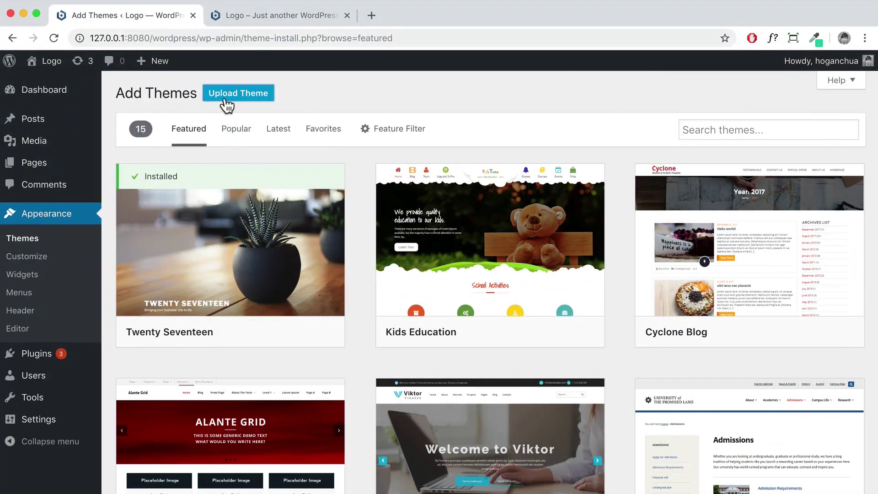
Upload themify-ultra.zip from the Desktop, install it and activate Themify Ultra
click(236, 102)
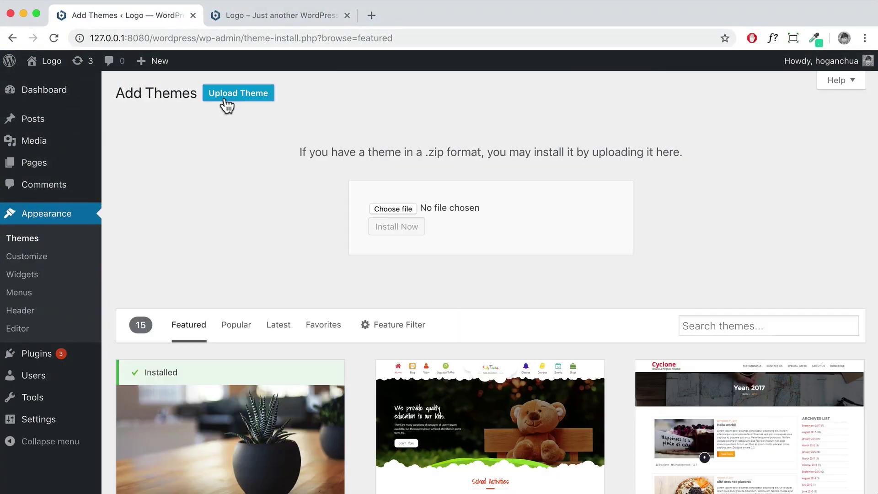
click(404, 206)
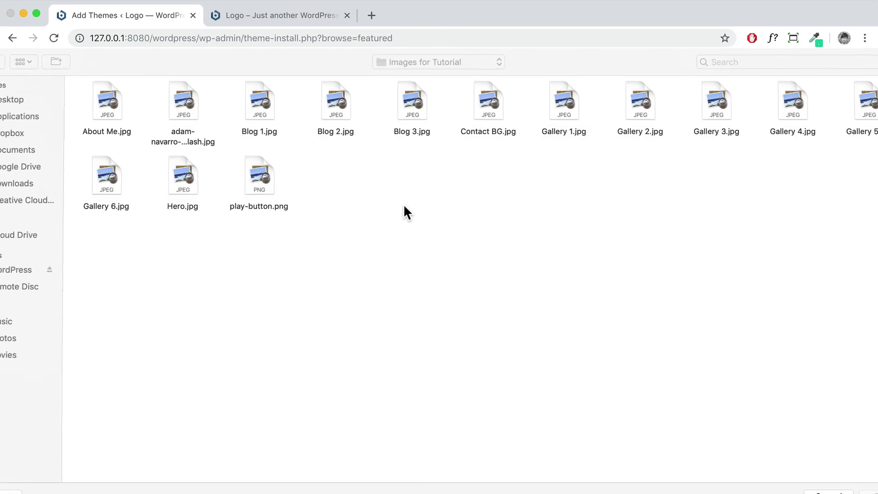
click(6, 102)
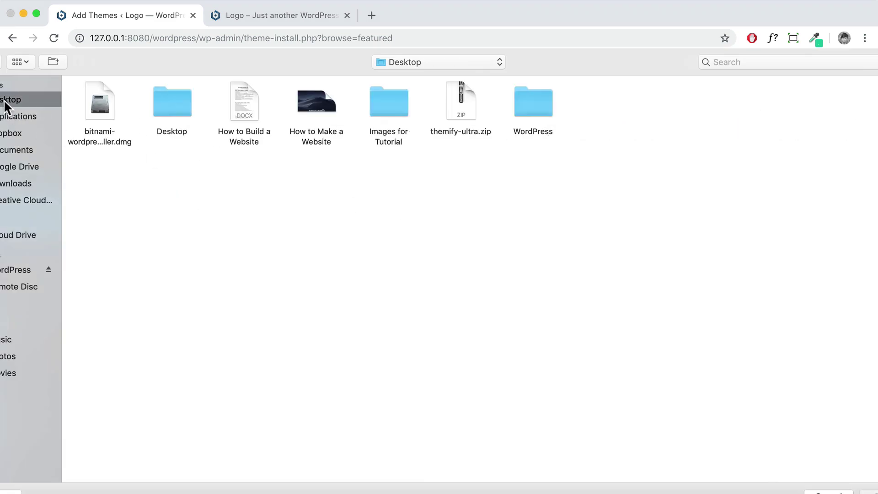
click(467, 111)
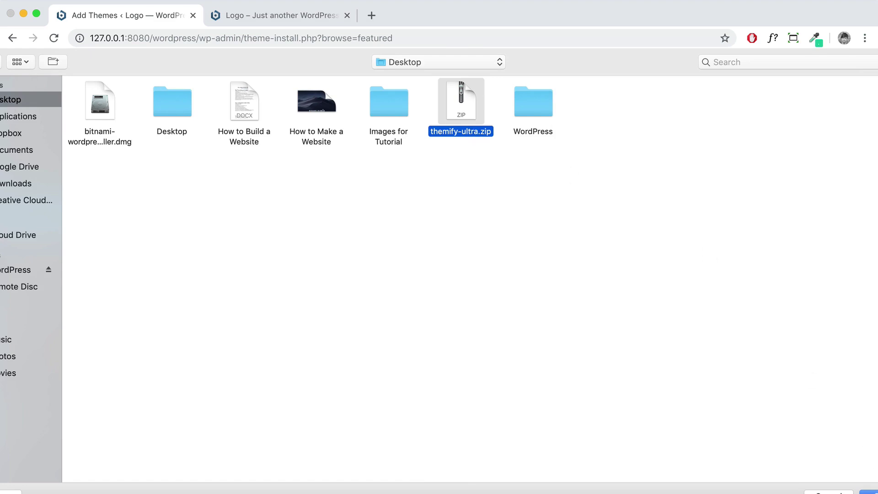
key(Return)
click(403, 229)
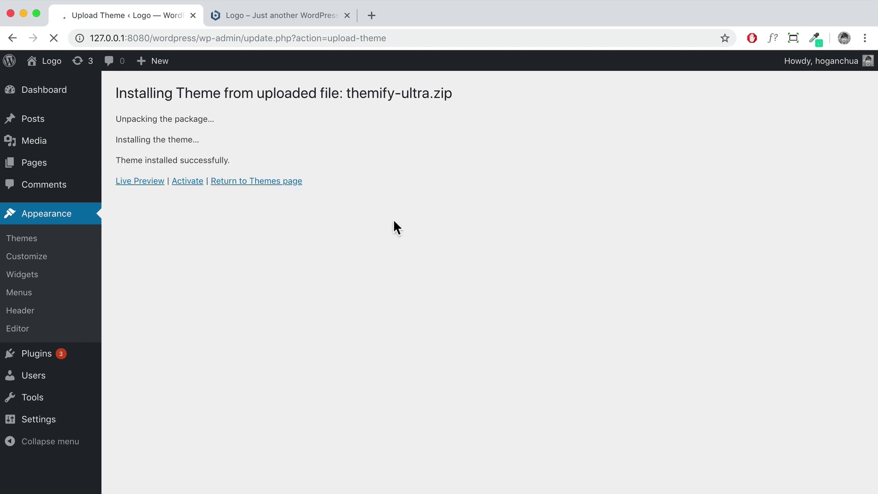
click(183, 184)
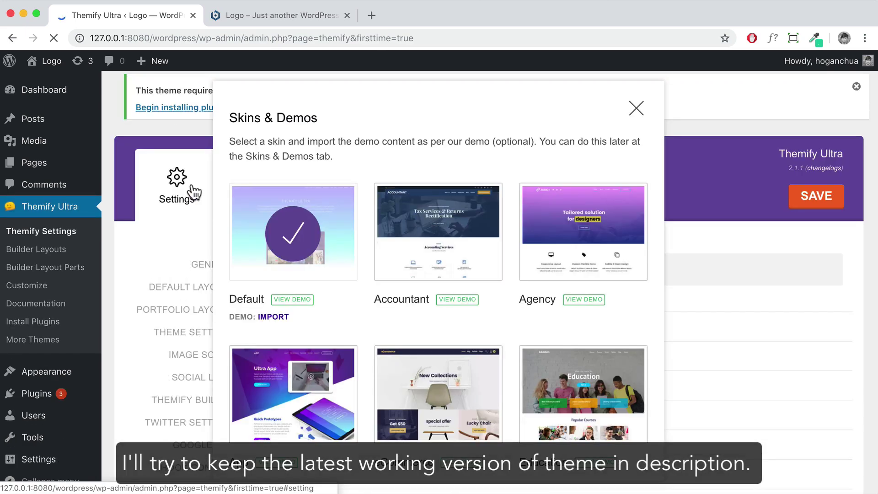
Dismiss Skins & Demos, reload the live site to review the Themify Ultra look, then return to admin
click(637, 110)
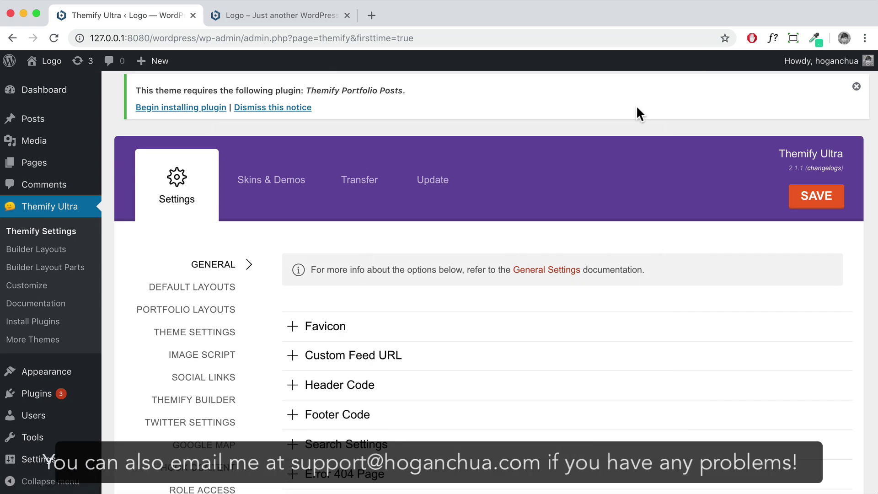
click(245, 18)
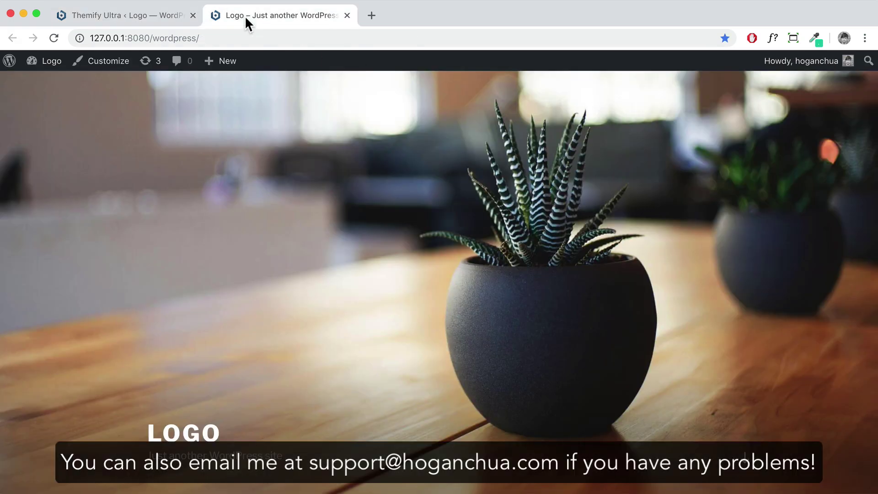
click(54, 39)
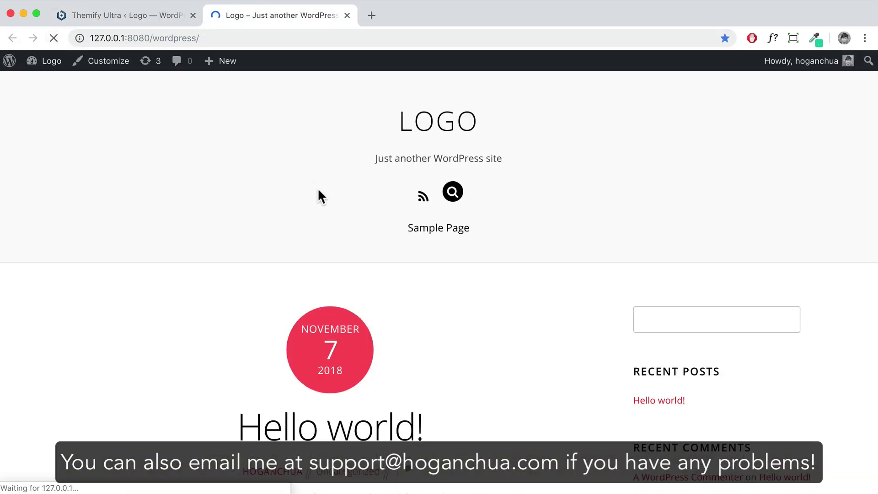
scroll(317, 189, down, 10)
scroll(320, 188, up, 10)
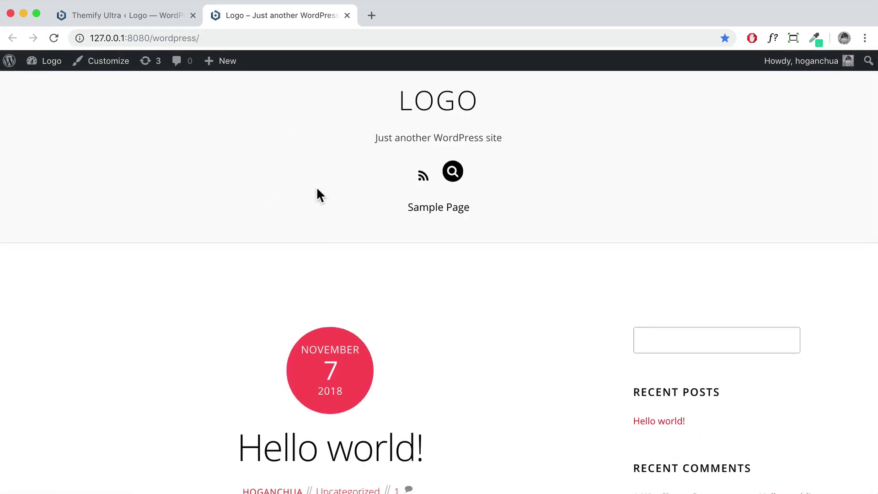
scroll(317, 194, down, 5)
scroll(317, 195, up, 5)
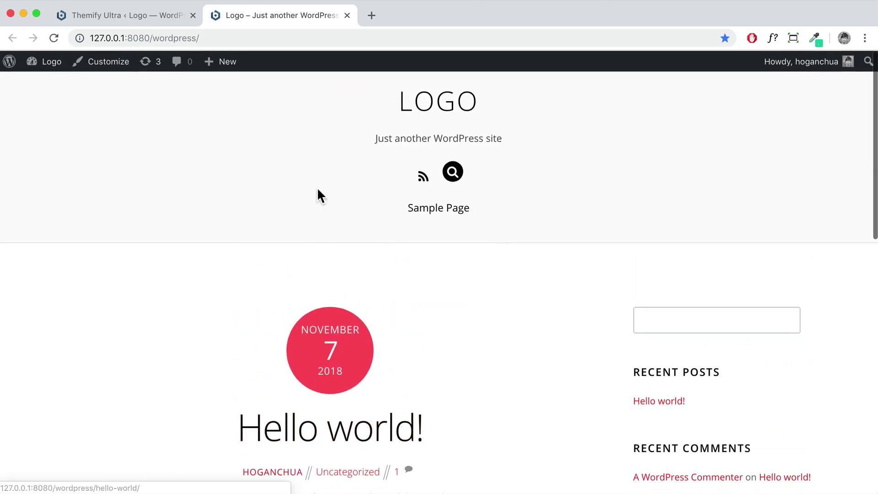
scroll(505, 303, down, 5)
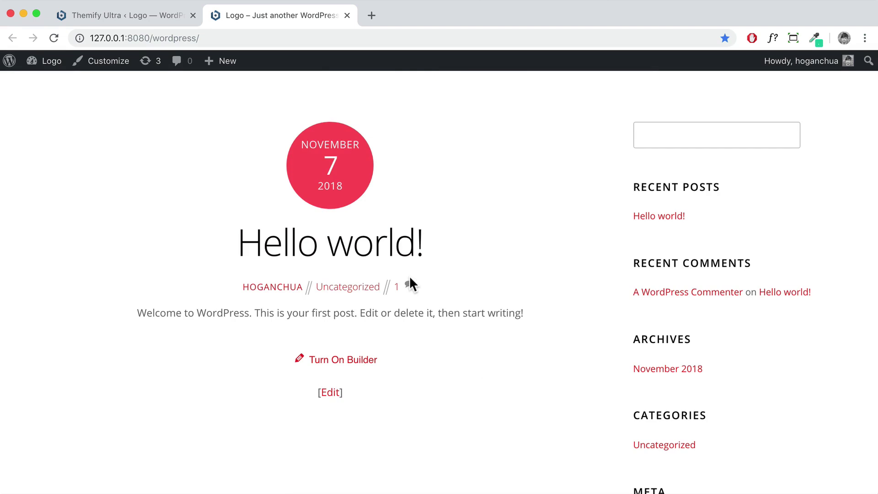
click(130, 16)
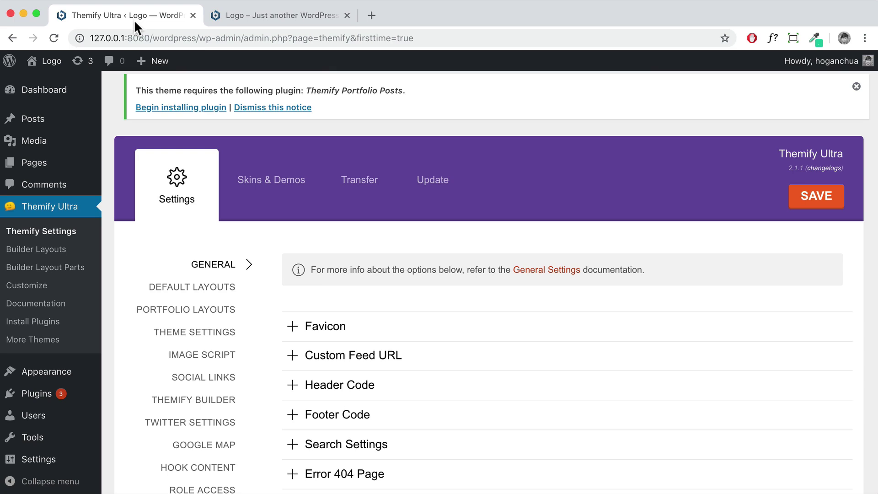
mouse_move(168, 64)
Move the Privacy Policy and Sample Page pages to the Trash
click(39, 168)
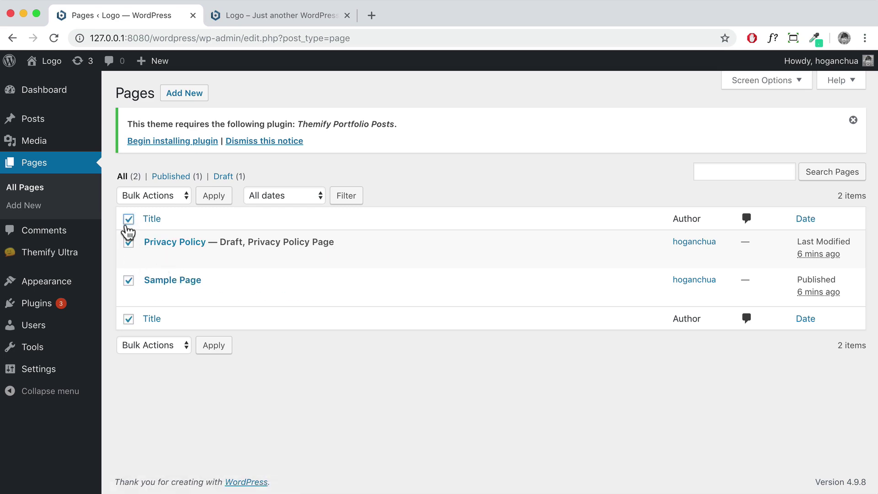
click(149, 199)
click(168, 220)
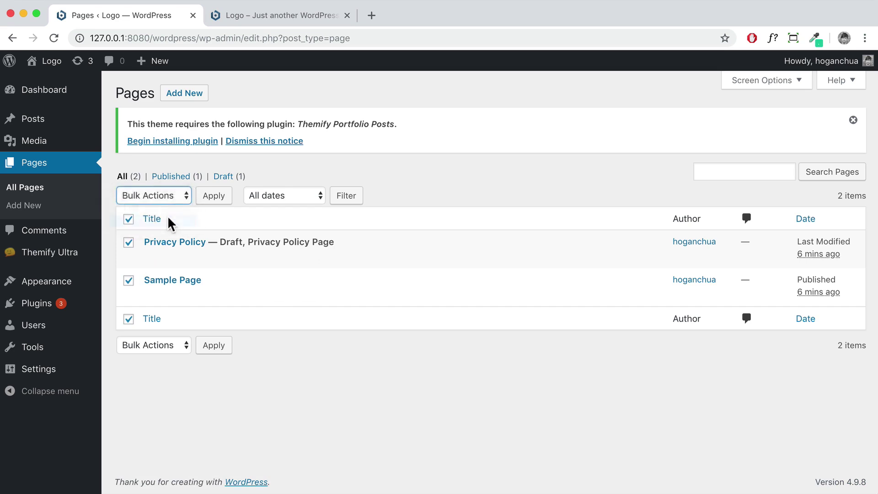
click(204, 203)
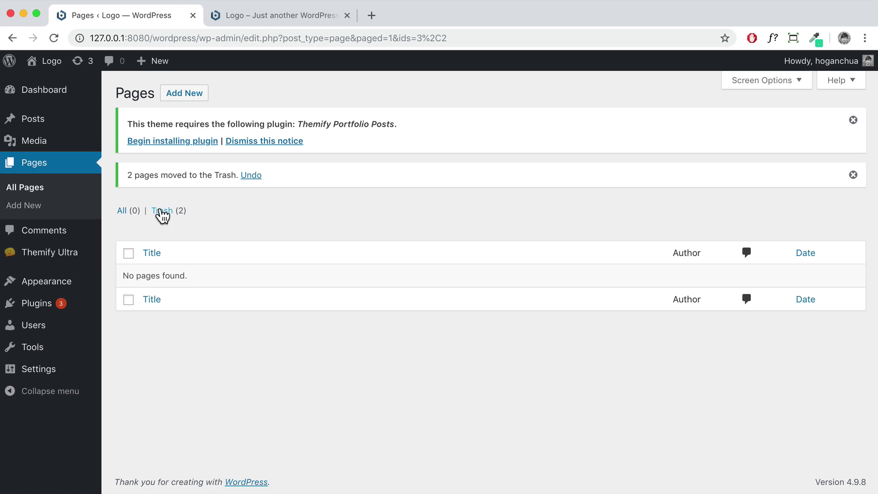
Permanently delete both pages from the Trash and start a new page
click(160, 212)
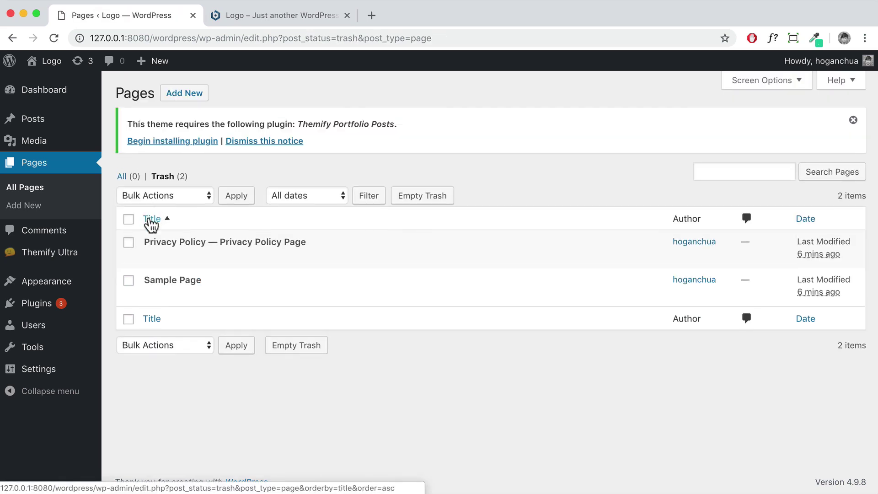
click(129, 219)
click(170, 199)
click(160, 219)
click(230, 202)
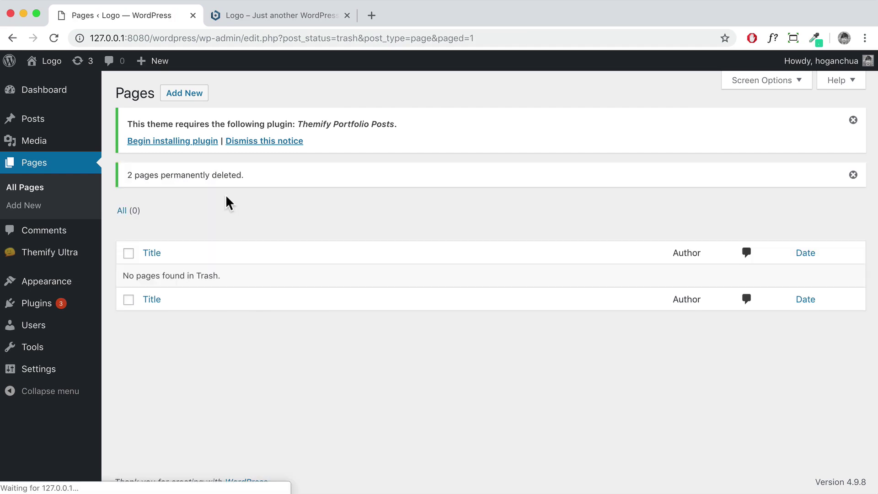
click(187, 94)
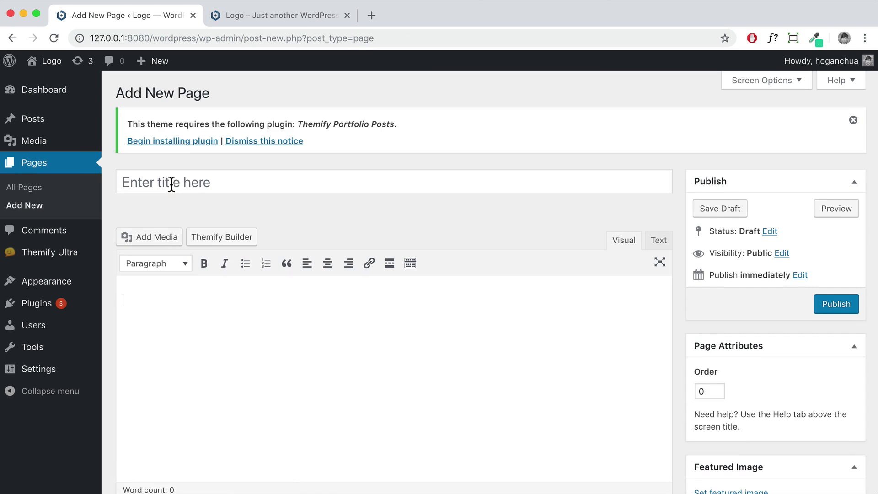
Title the new page Home, publish it, and switch to the live site tab
click(166, 183)
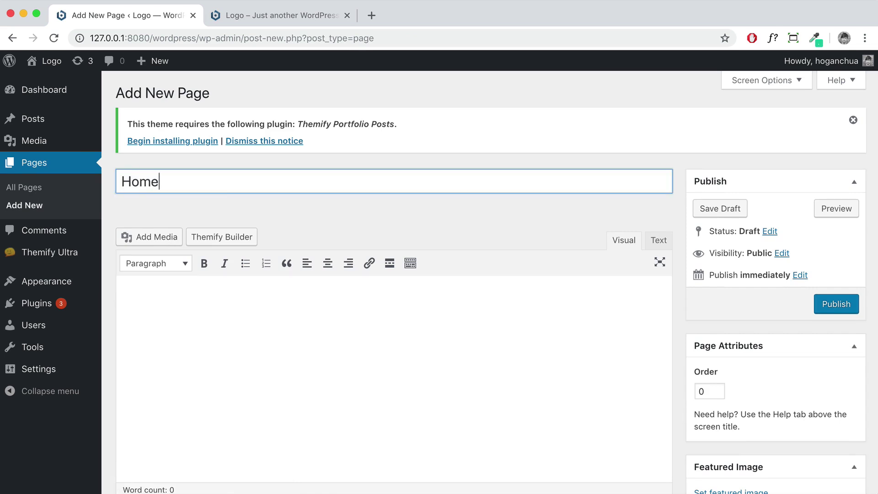
click(835, 303)
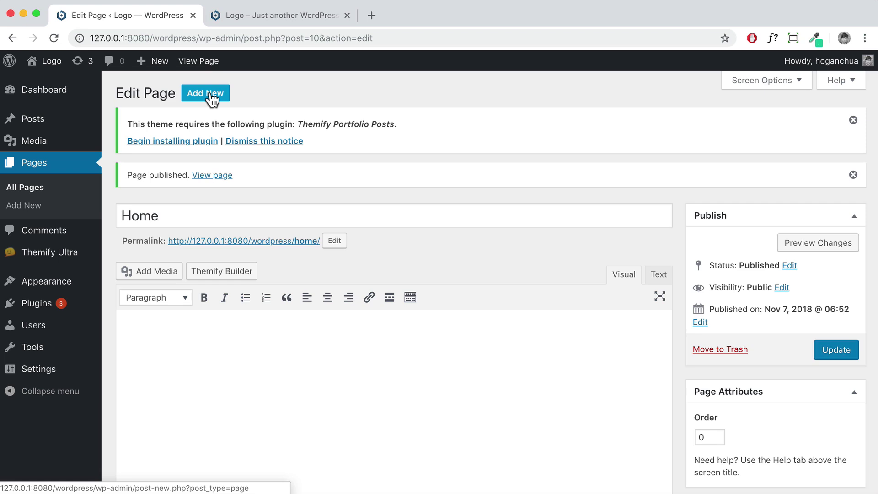
click(234, 18)
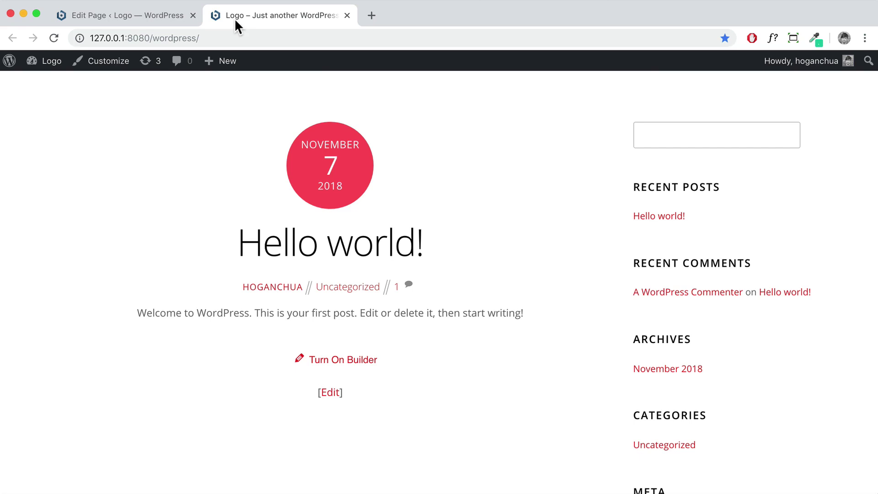
Reload the front page and follow the Home menu link to 127.0.0.1:8080/wordpress/home/
click(54, 38)
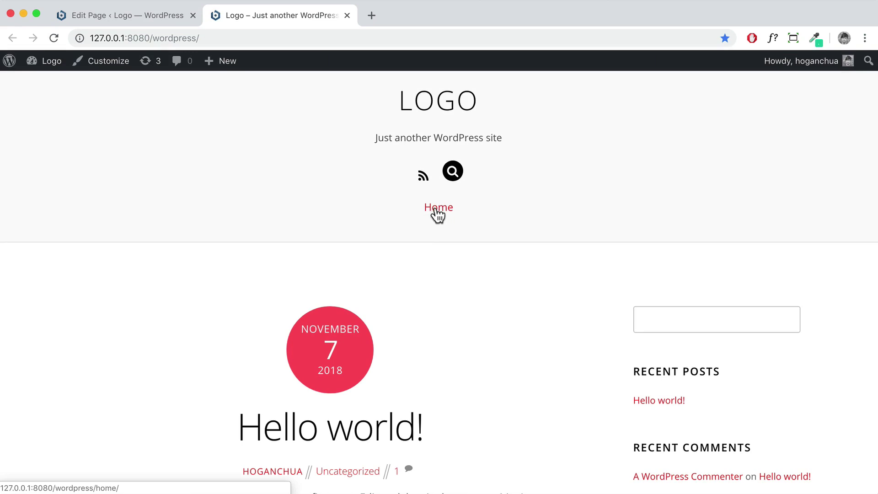
click(437, 208)
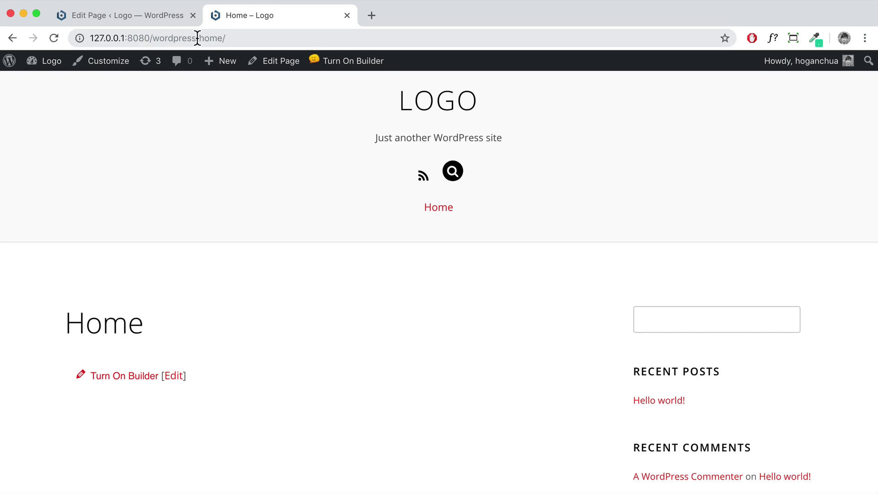
drag(198, 38, 229, 38)
click(230, 38)
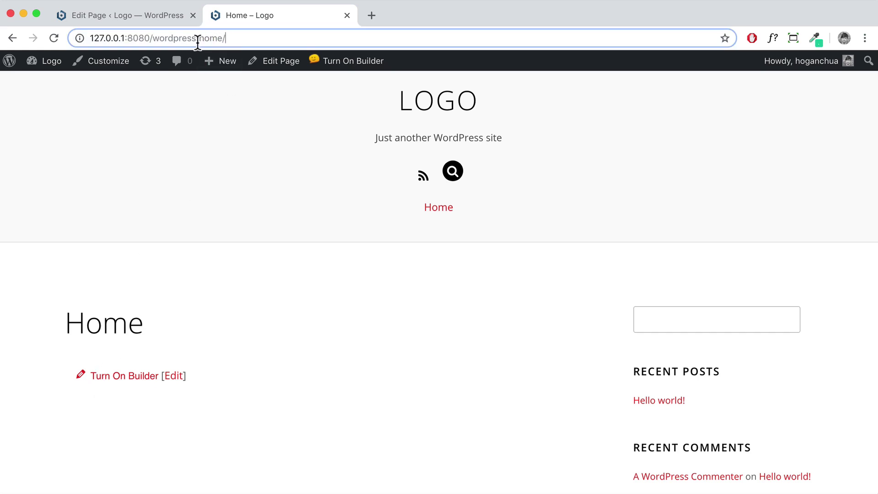
drag(199, 38, 86, 38)
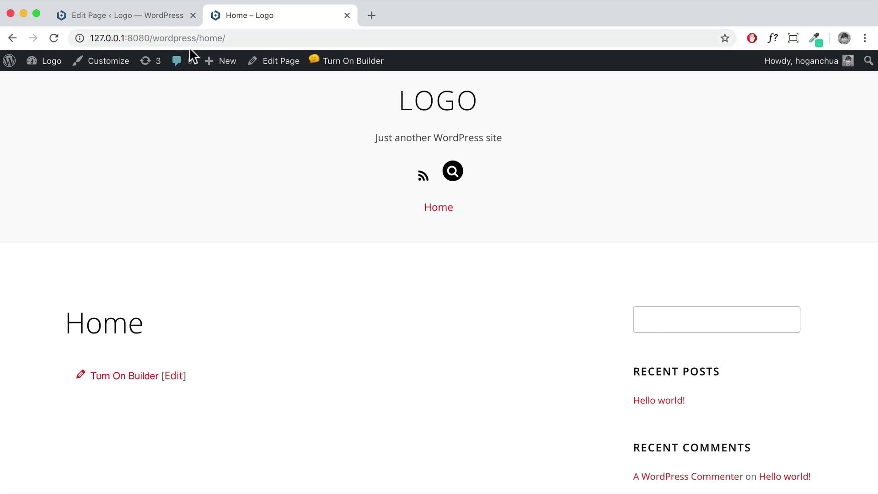
drag(197, 37, 81, 41)
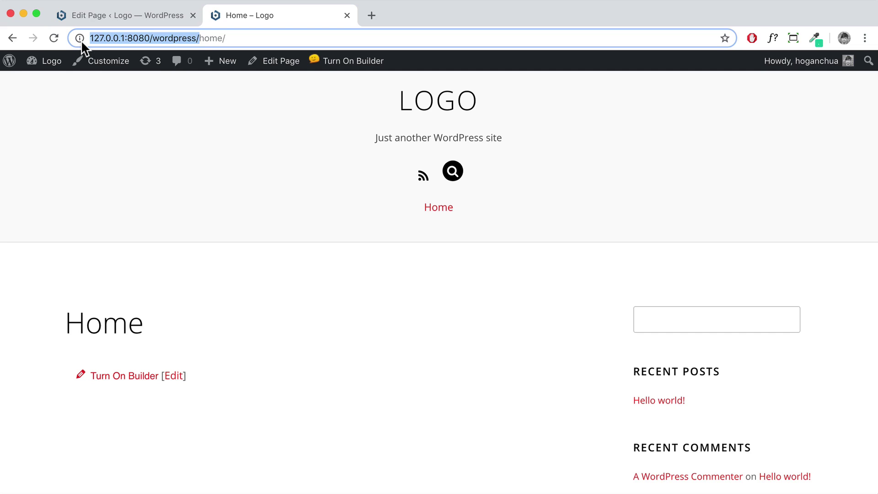
In the Customizer's Homepage Settings, choose A static page with Home as the homepage and publish
click(108, 69)
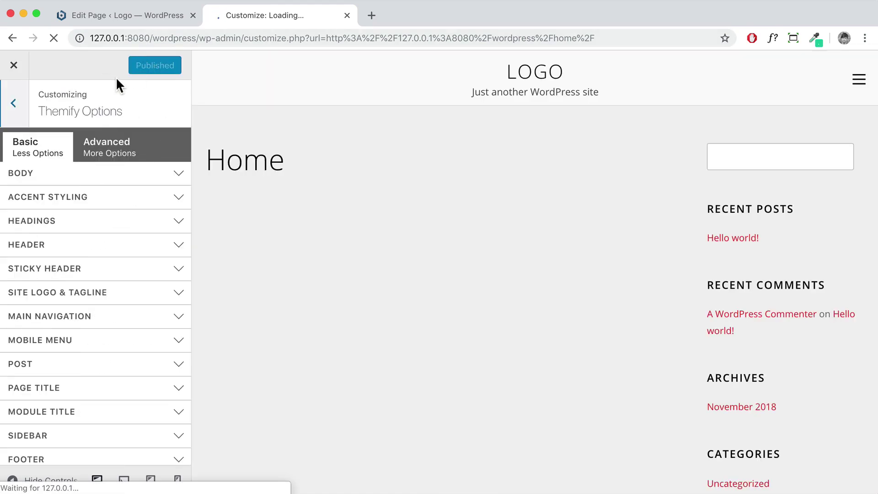
click(13, 103)
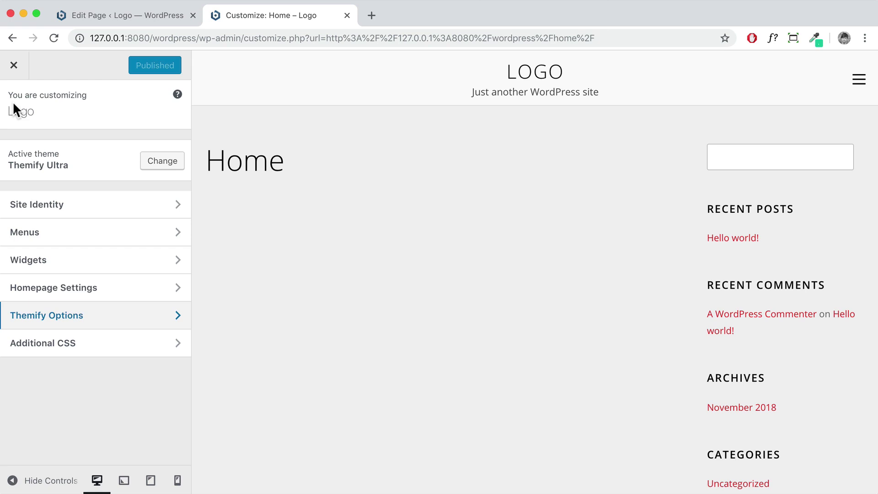
click(44, 289)
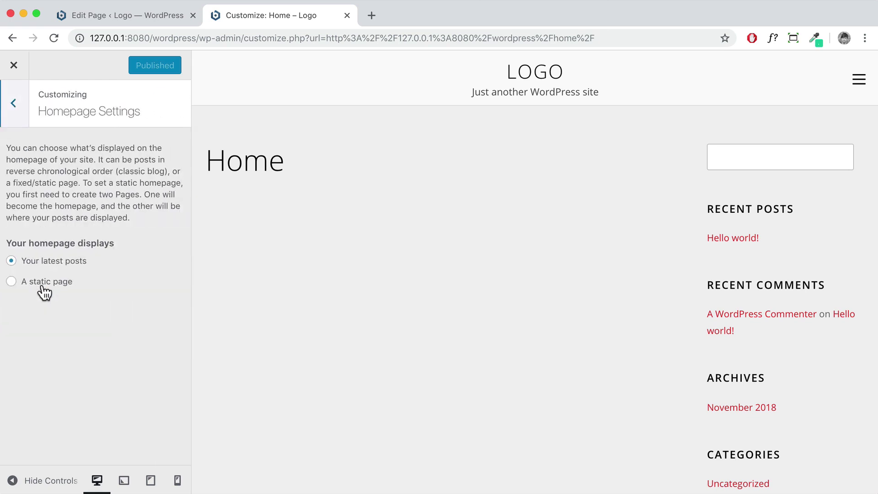
click(12, 282)
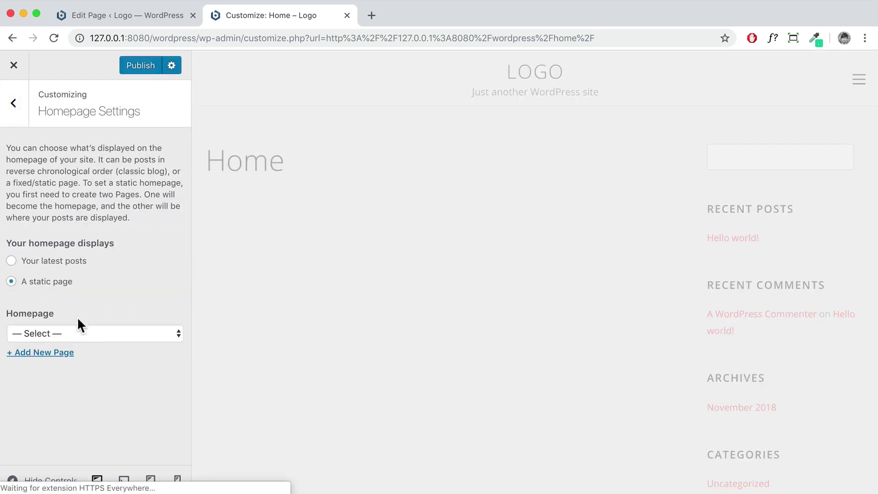
click(62, 332)
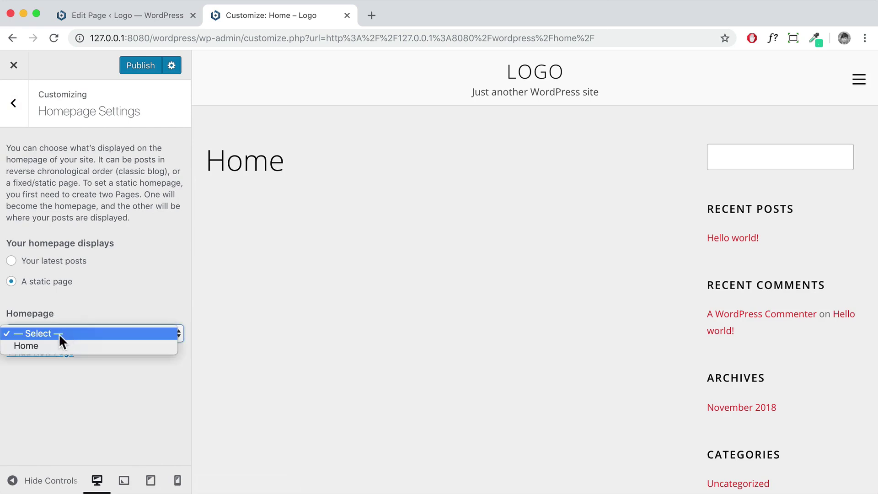
click(54, 345)
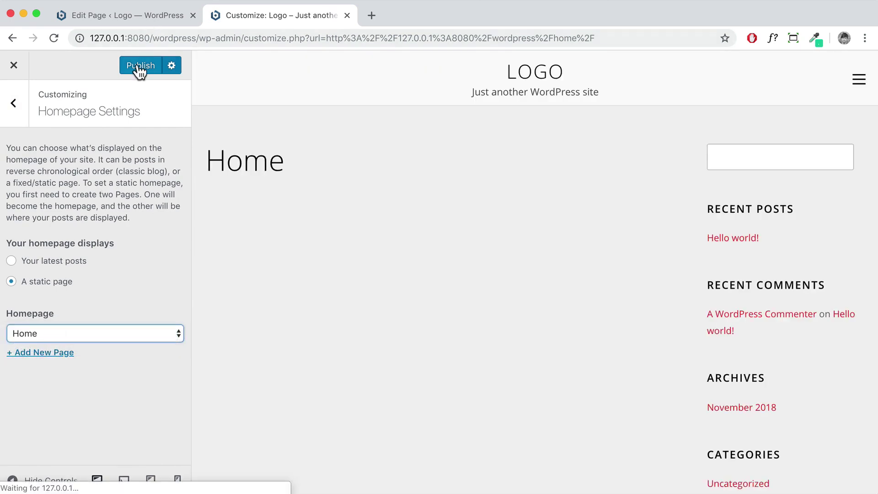
click(140, 65)
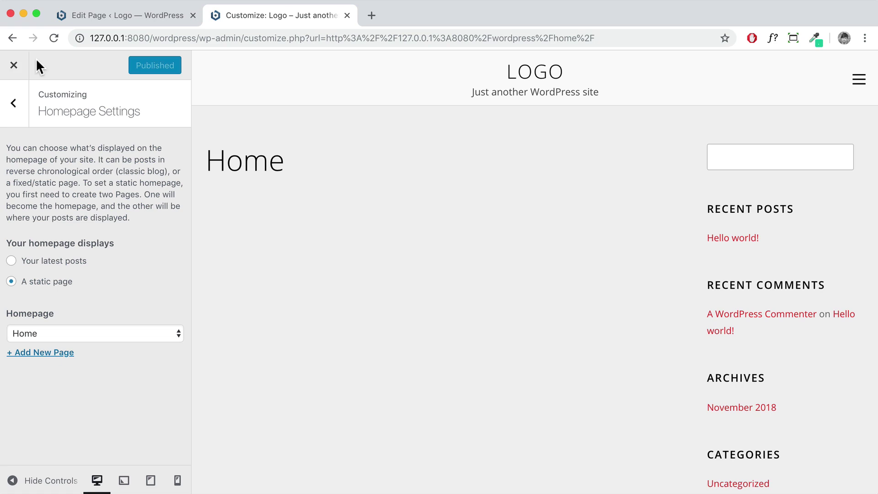
click(12, 69)
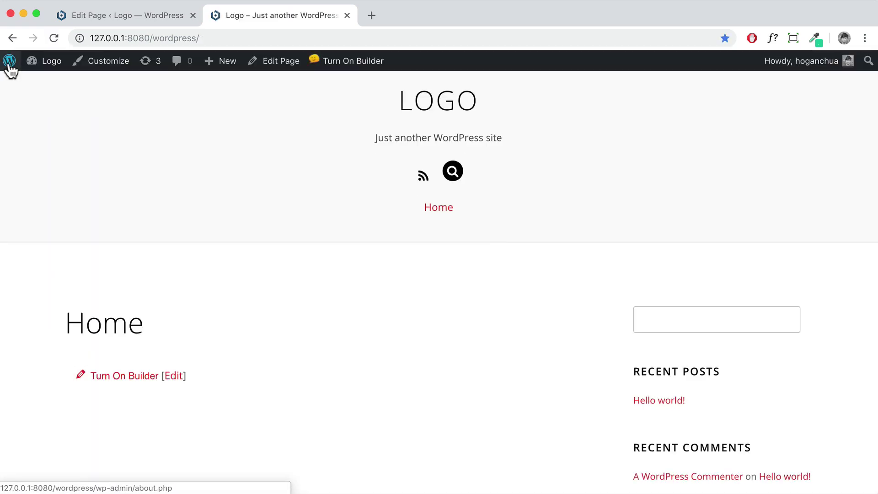
Verify that the site root 127.0.0.1:8080/wordpress/ shows the Home page, then close the old Edit Page tab
click(436, 212)
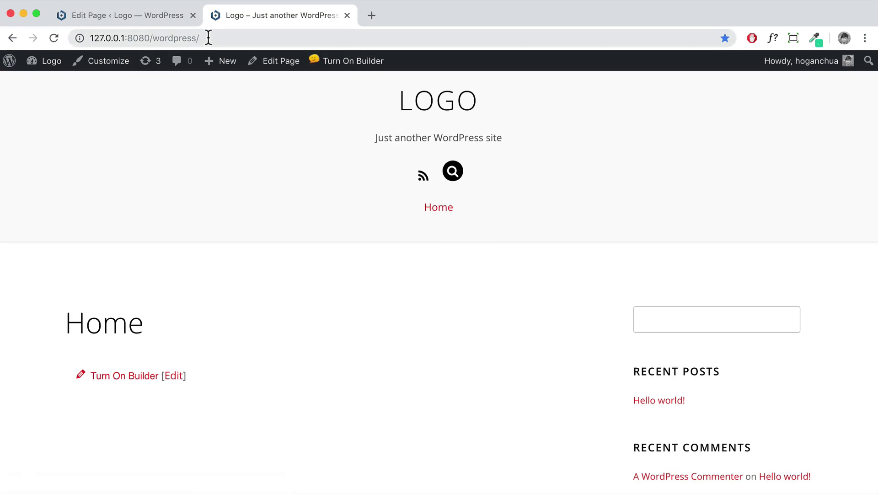
click(74, 38)
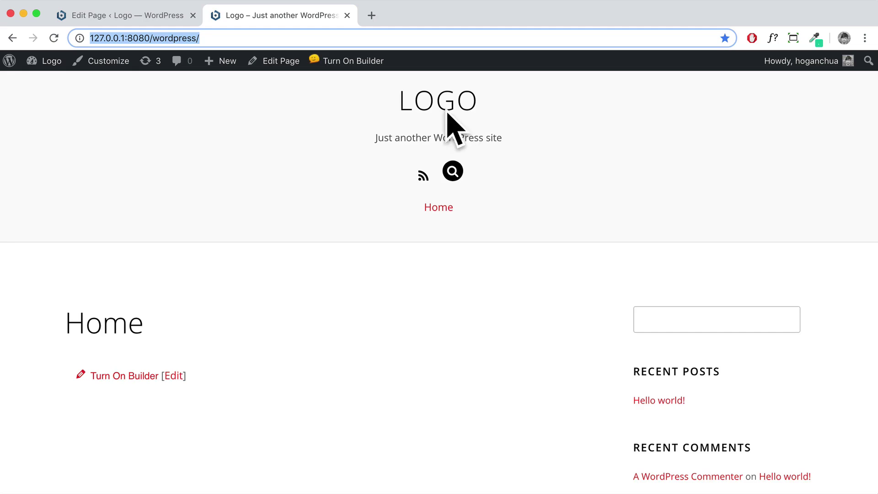
scroll(484, 123, down, 10)
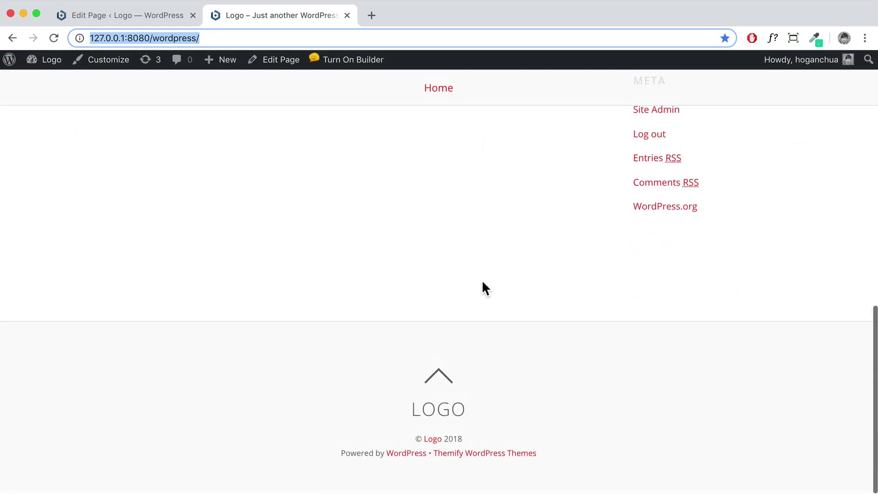
scroll(469, 389, up, 3)
scroll(467, 385, up, 3)
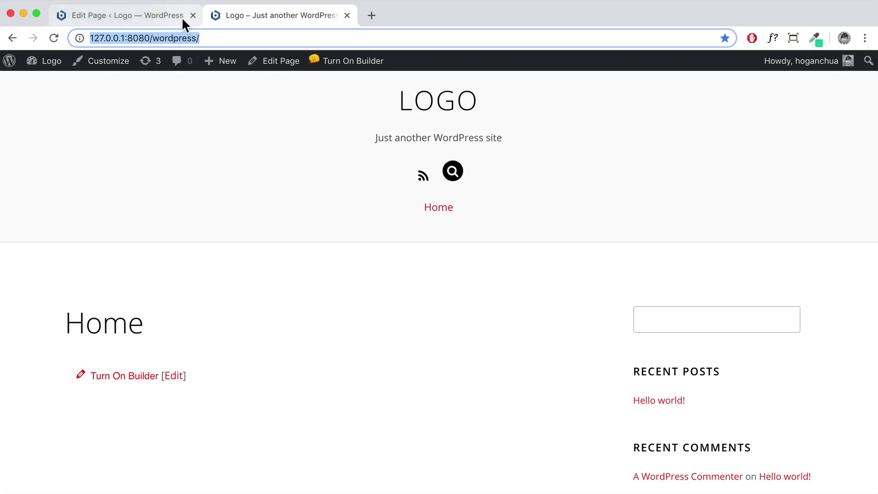
click(193, 15)
Go to Themify Ultra's Theme Settings and expand the Theme Appearance section
mouse_move(52, 64)
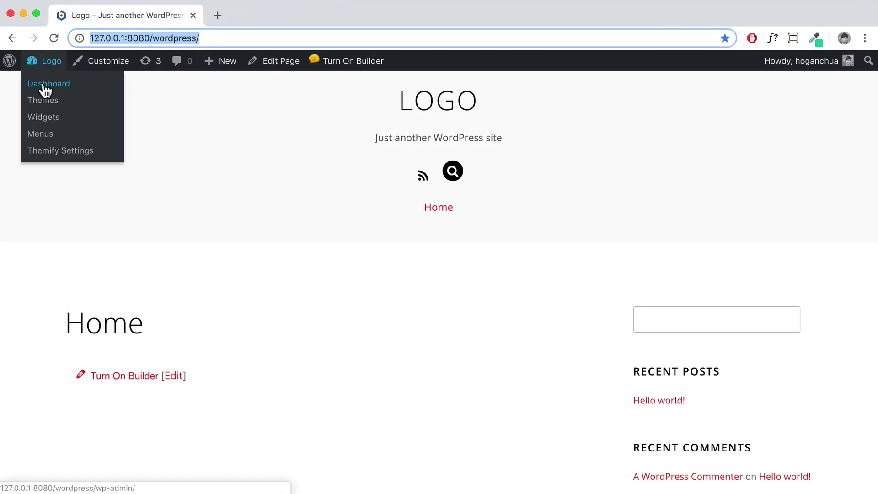
click(46, 84)
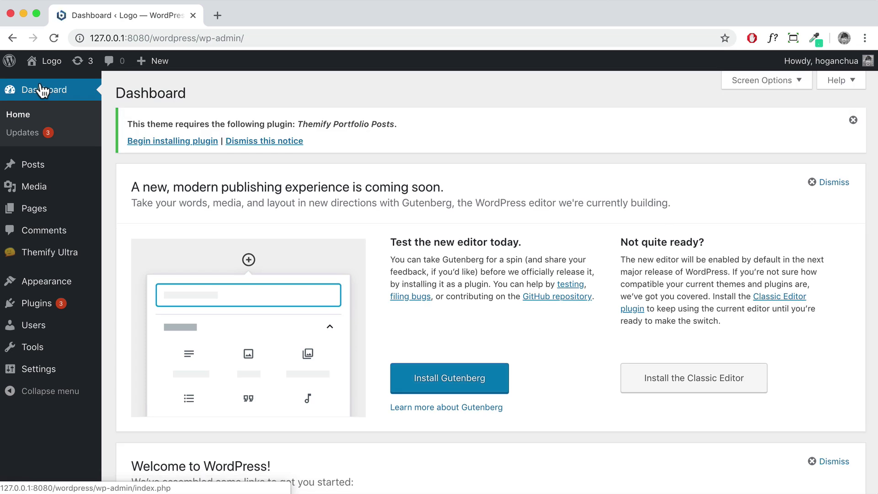
mouse_move(35, 261)
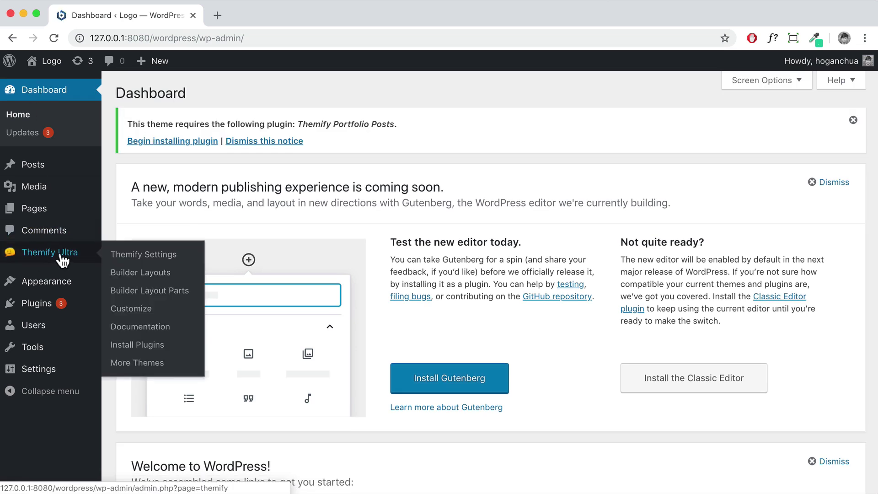
click(122, 259)
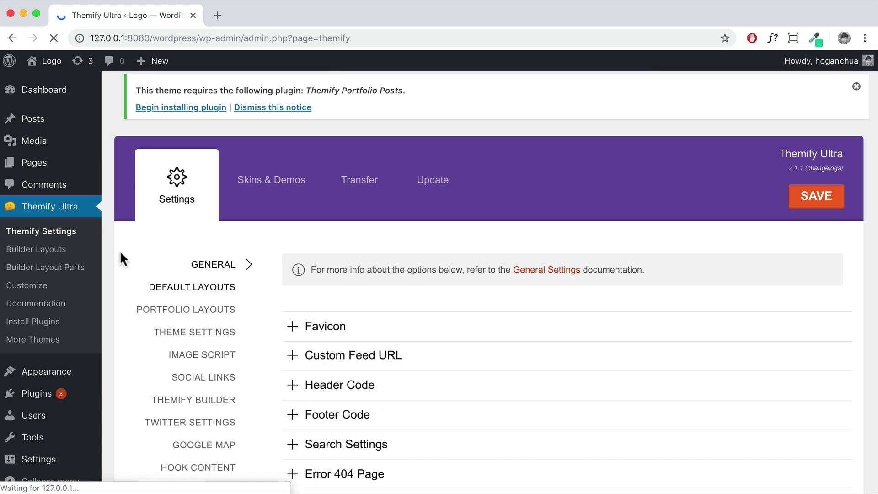
scroll(288, 281, down, 2)
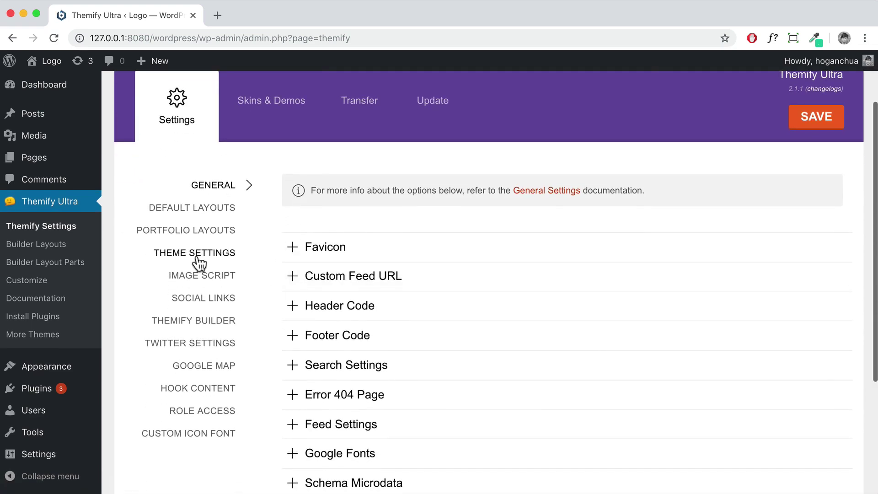
click(201, 260)
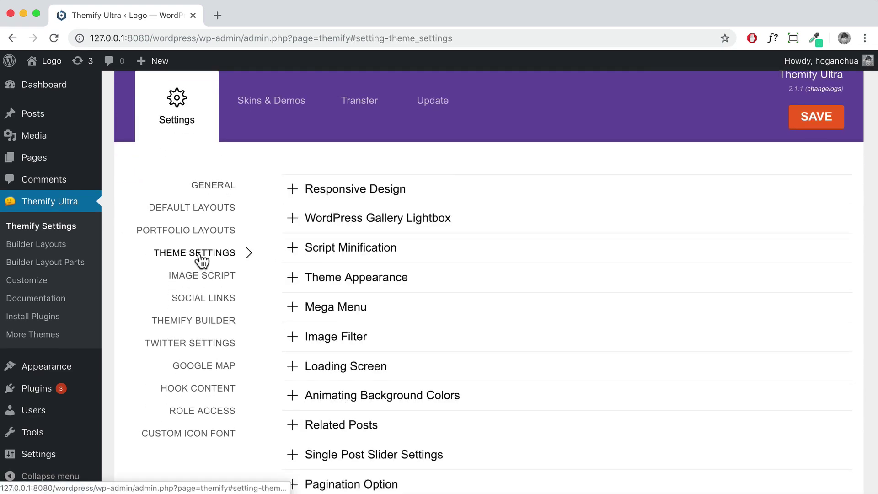
click(346, 281)
Browse the Theme Appearance header options and open the live site in a new tab
scroll(366, 282, down, 3)
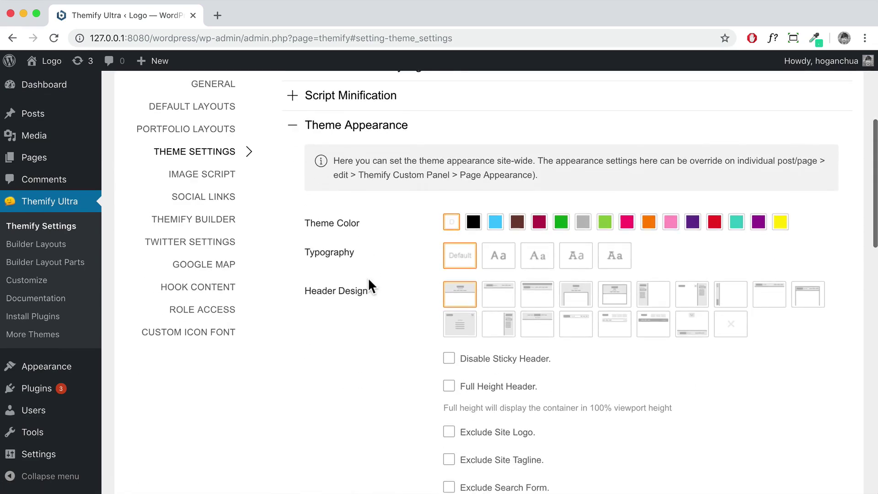
scroll(367, 277, down, 1)
drag(303, 243, 366, 244)
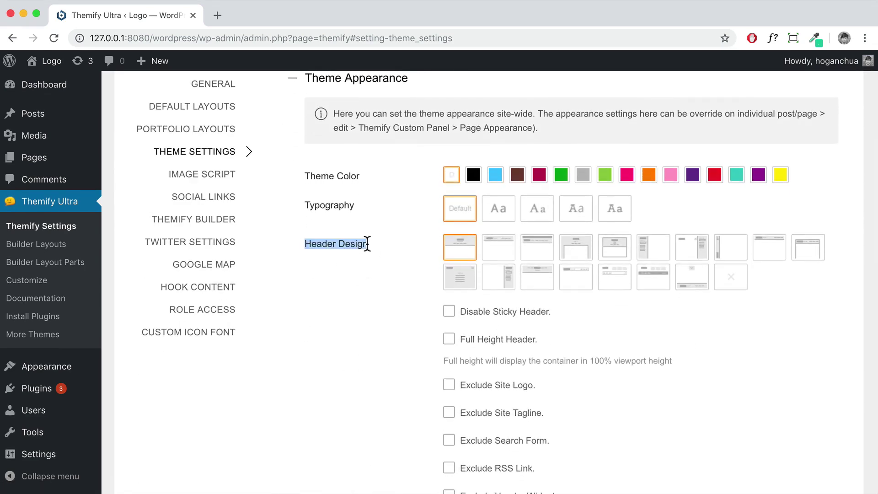
scroll(374, 245, down, 8)
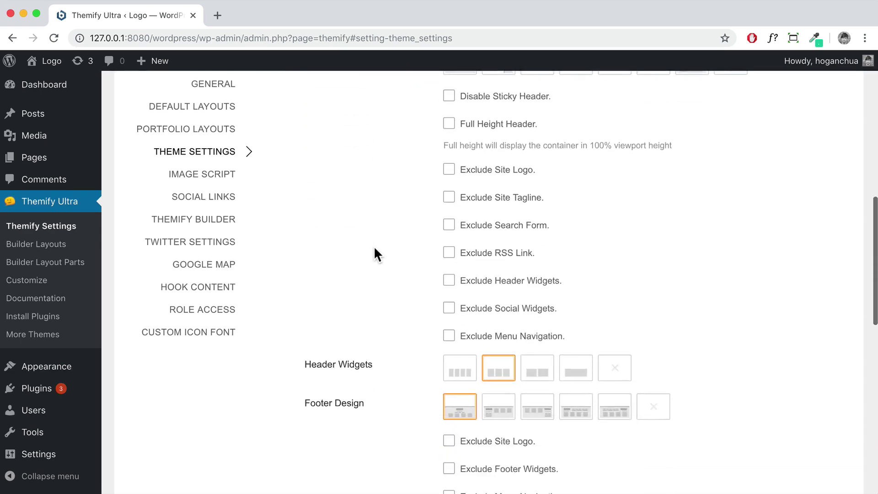
drag(375, 282, 304, 284)
scroll(325, 281, up, 9)
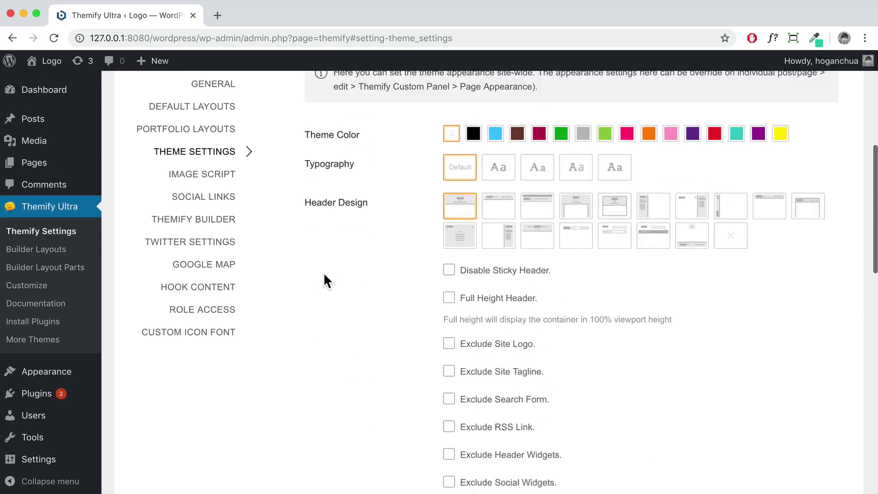
mouse_move(41, 64)
right_click(43, 83)
click(46, 86)
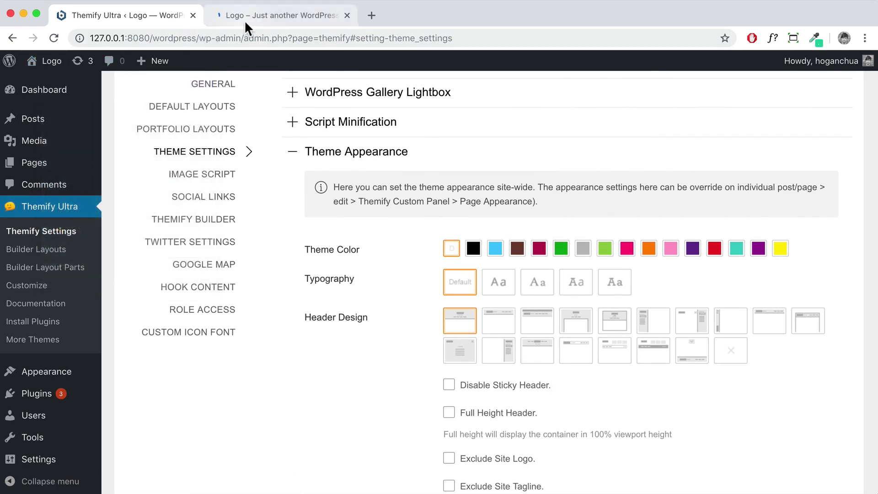
Choose the Header Top Bar header design, save it, and reload the front-end Home page
click(242, 18)
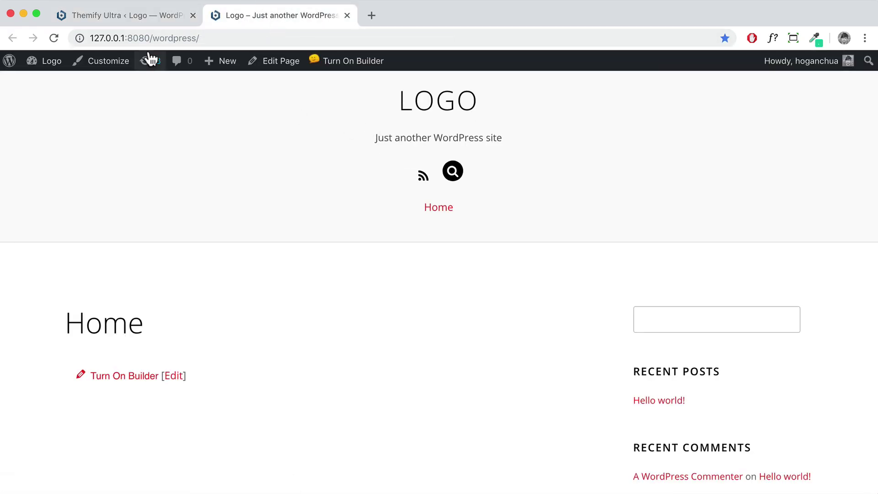
click(142, 20)
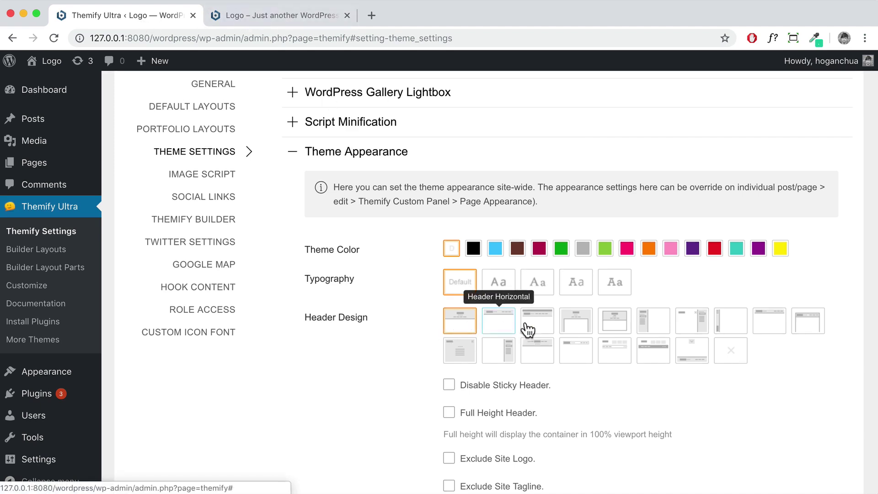
click(762, 326)
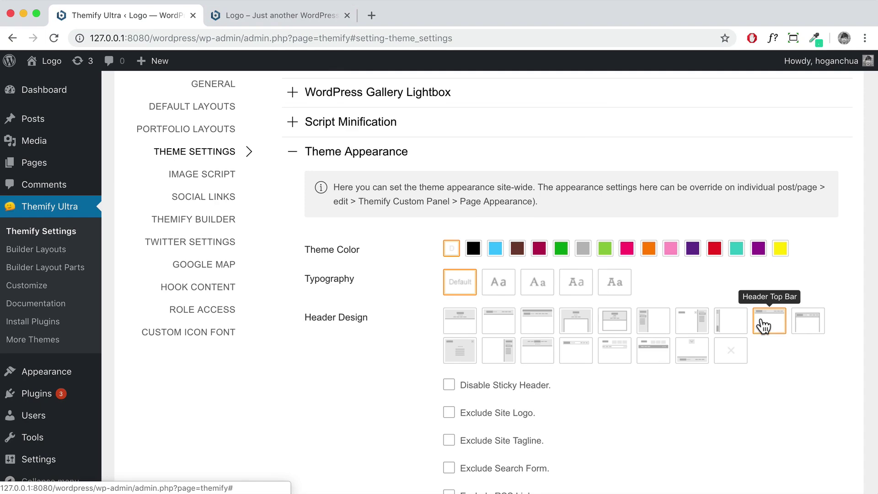
scroll(753, 277, up, 1)
scroll(739, 172, up, 3)
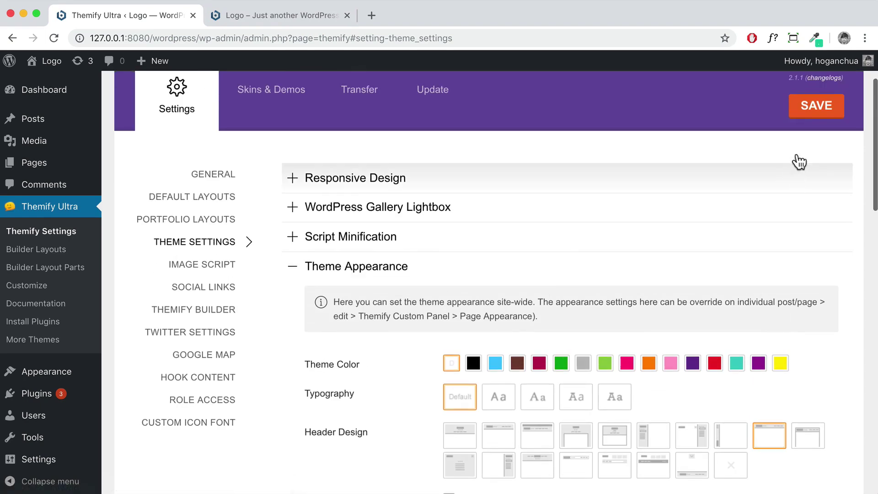
click(803, 112)
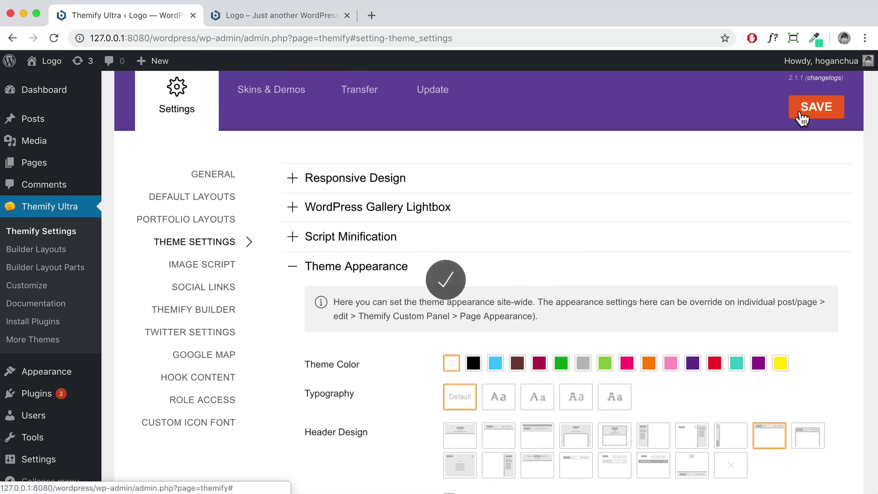
click(275, 16)
click(58, 35)
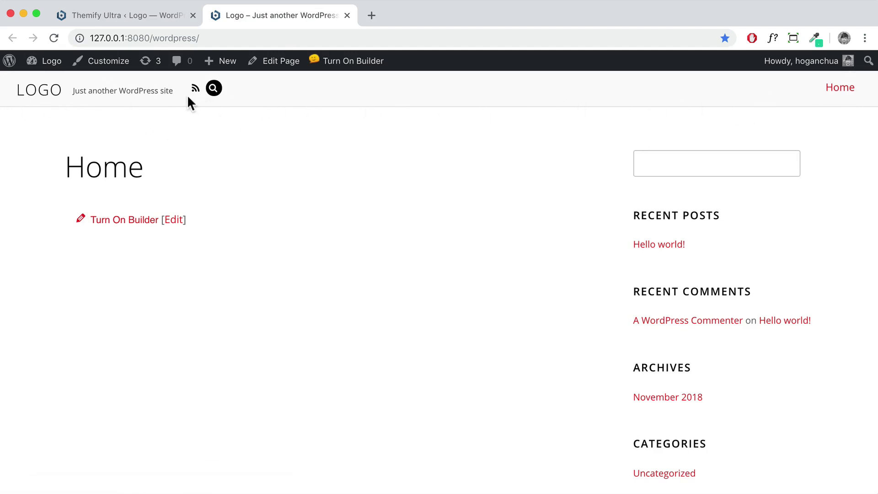
Inspect the top-bar header's tagline and search field, then return to the theme settings
drag(173, 91, 73, 94)
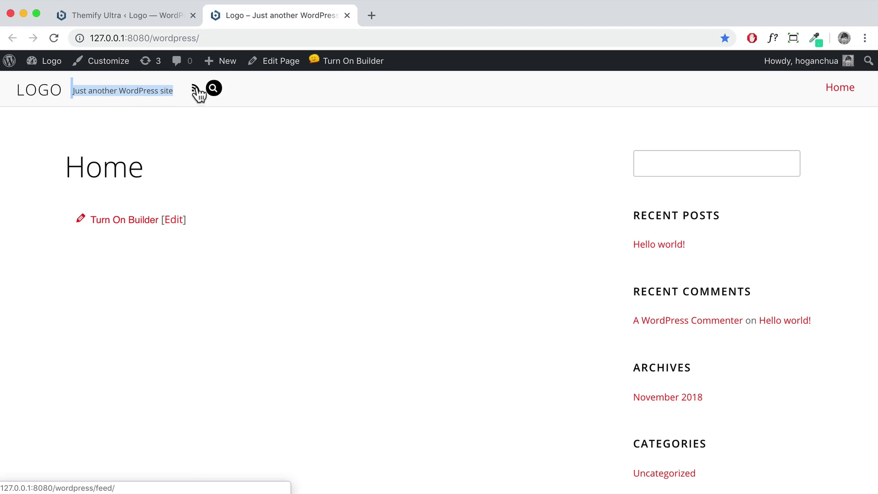
click(234, 88)
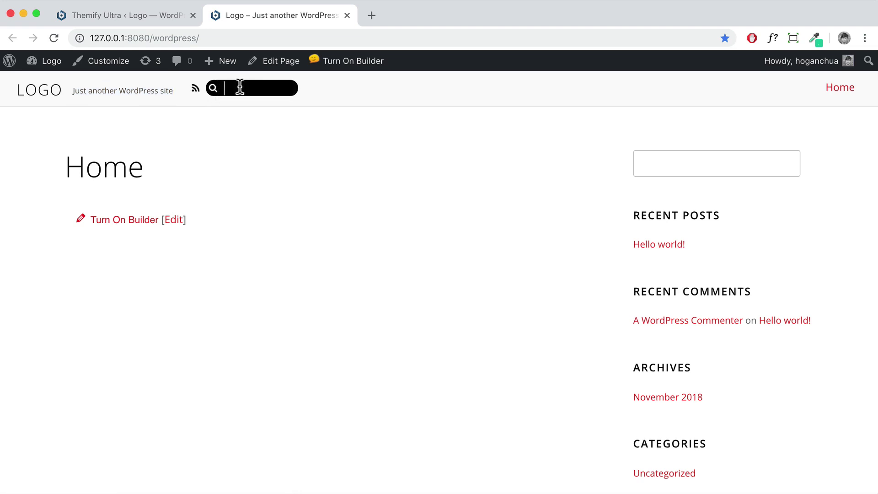
click(123, 16)
Exclude the search form and RSS link from the header, save, and reload the Home page
scroll(413, 254, down, 6)
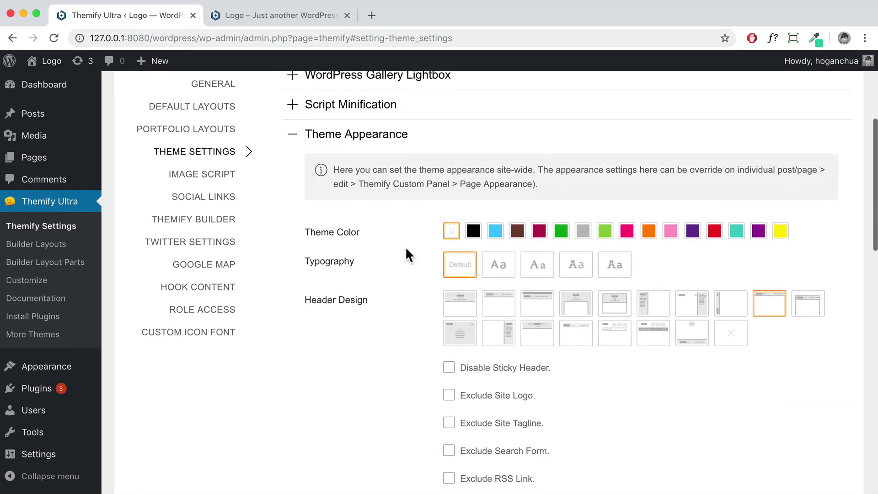
scroll(405, 249, down, 2)
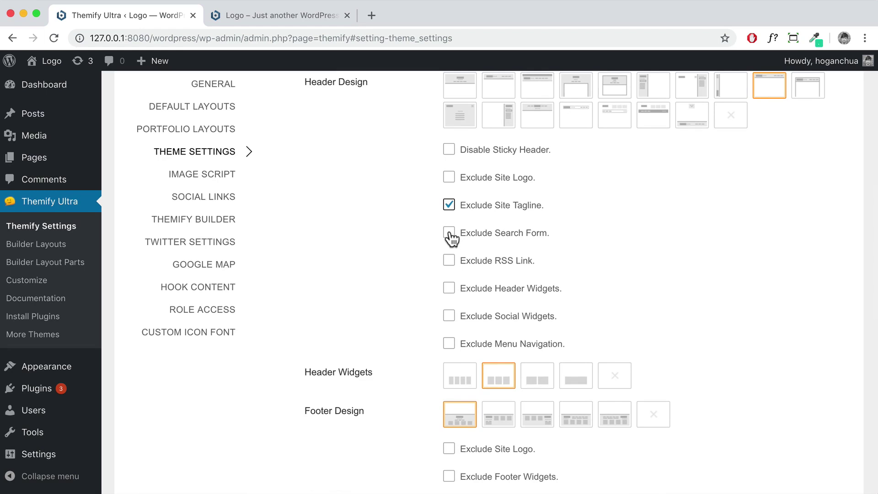
click(449, 234)
click(450, 261)
scroll(519, 228, up, 2)
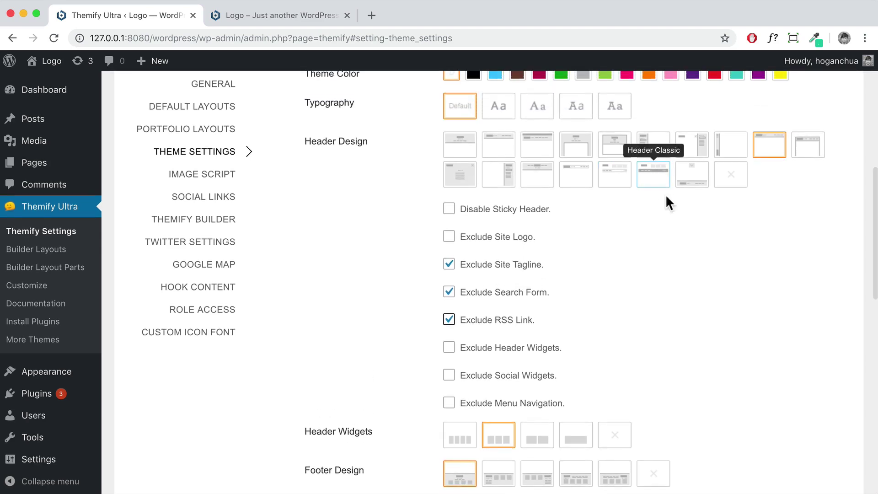
scroll(702, 286, up, 5)
scroll(704, 285, up, 1)
click(801, 120)
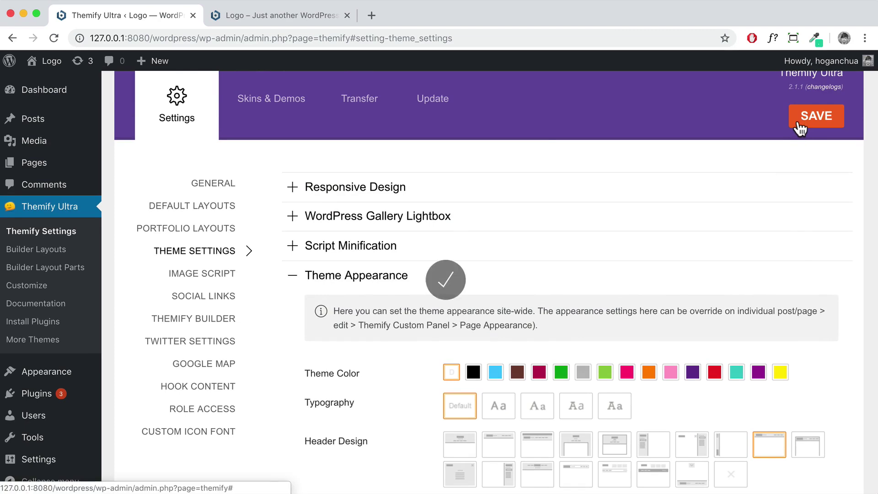
click(281, 15)
click(54, 38)
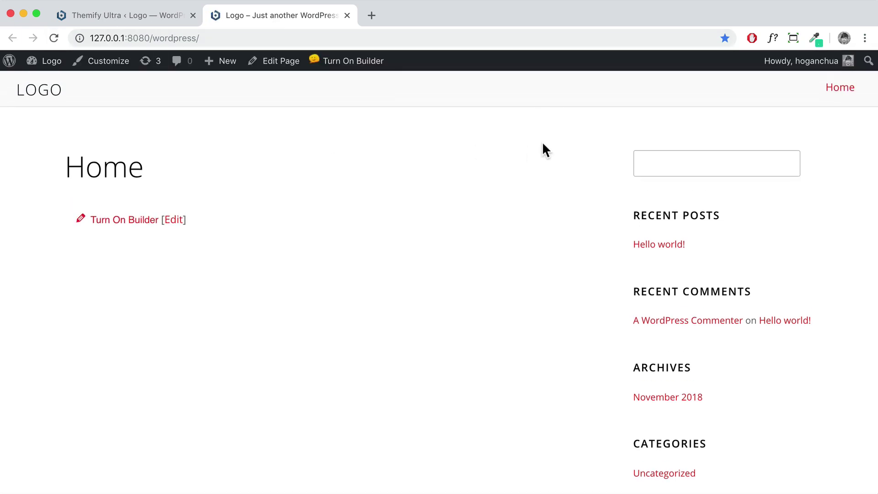
Confirm the live header holds only LOGO and Home, then go back to the Themify settings
scroll(543, 145, down, 10)
scroll(543, 144, up, 10)
drag(150, 176, 73, 166)
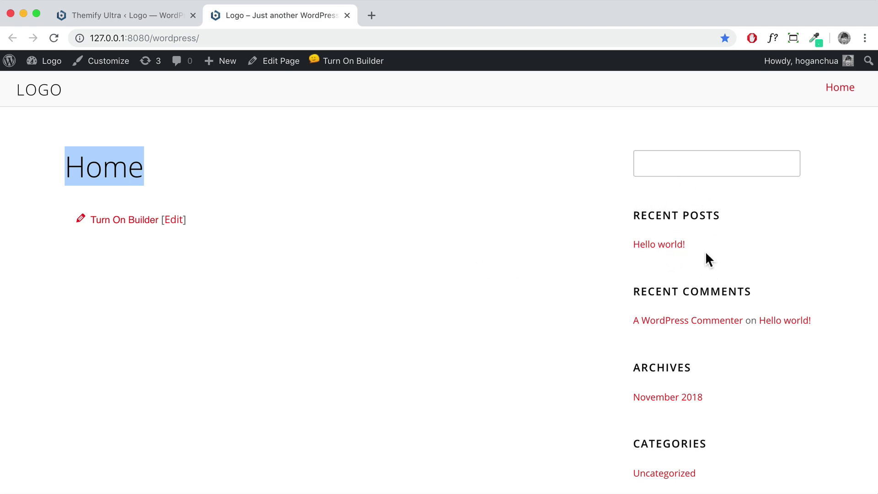
click(152, 19)
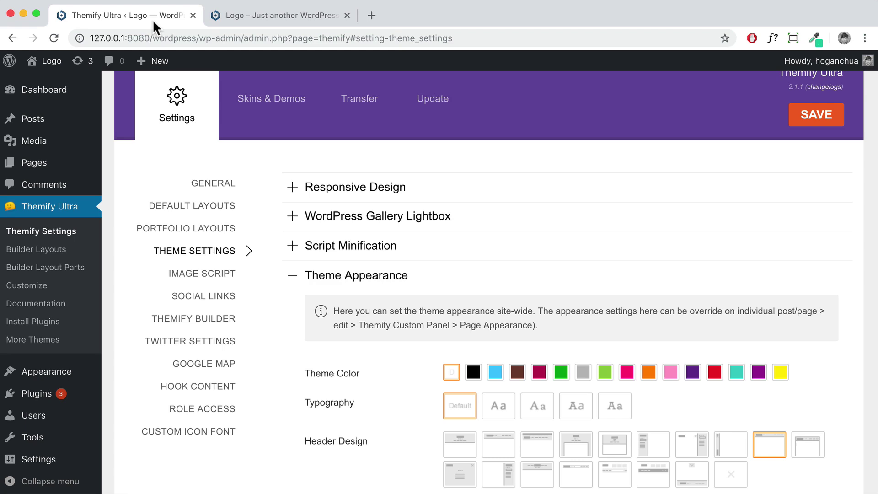
Set Default Page Layout to No Sidebar under Default Layouts, save, and reload the Home page
click(197, 209)
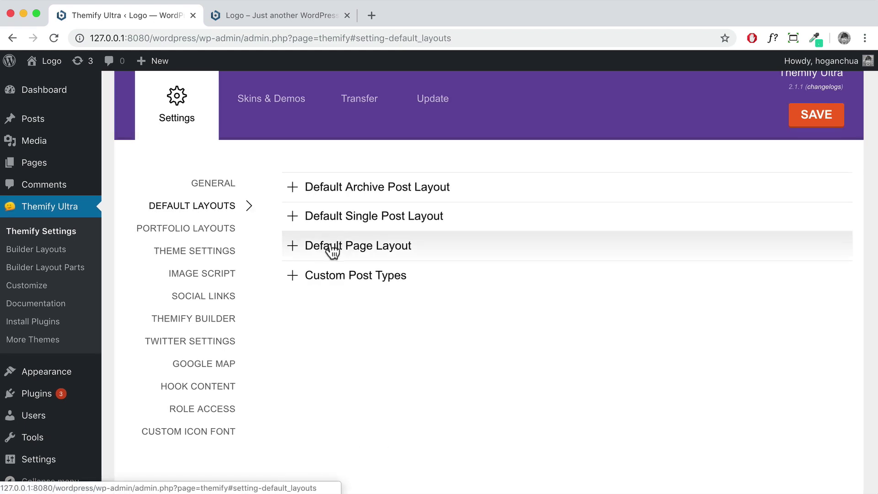
click(358, 250)
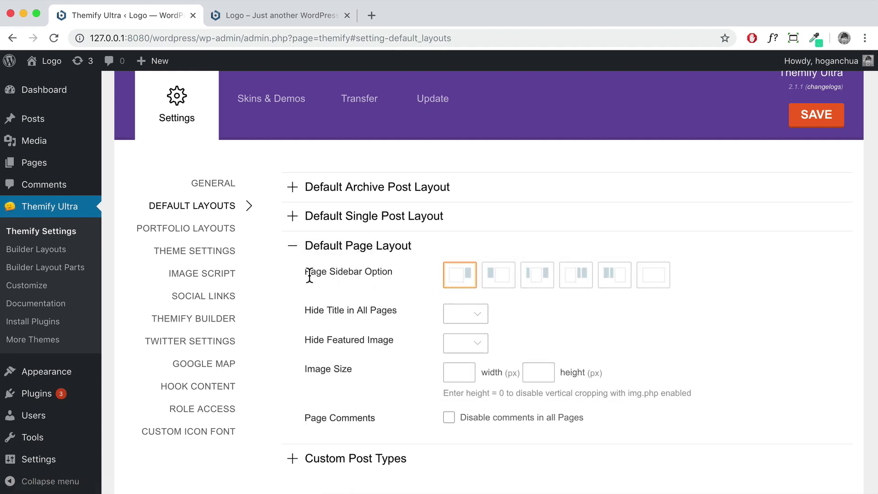
click(650, 279)
click(805, 122)
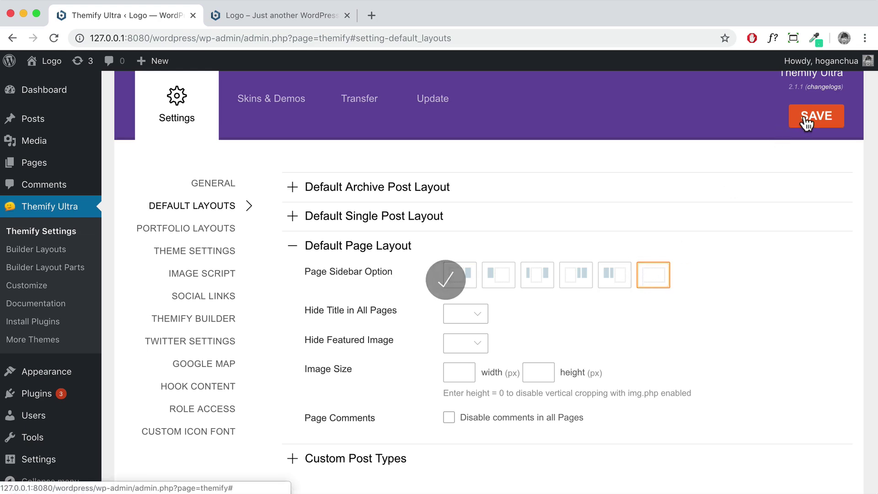
click(275, 14)
click(55, 38)
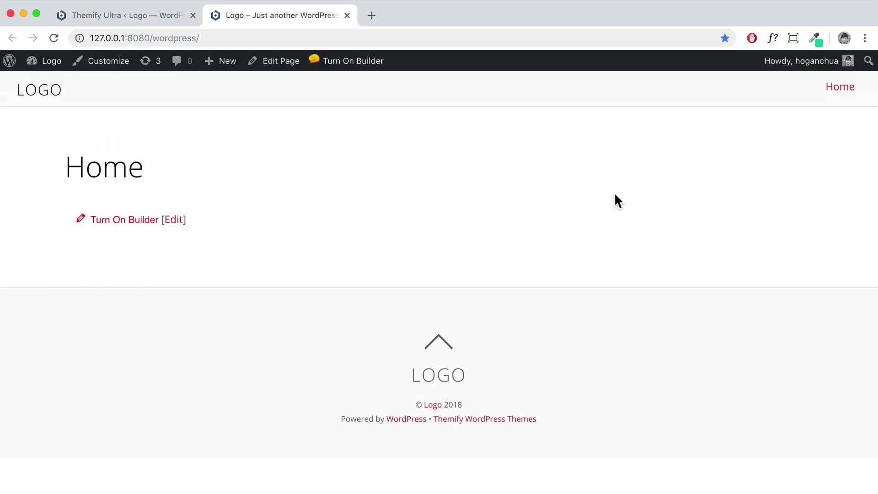
Set Hide Title in All Pages to Yes, disable comments in all pages, save, and reload Home
drag(144, 172, 68, 167)
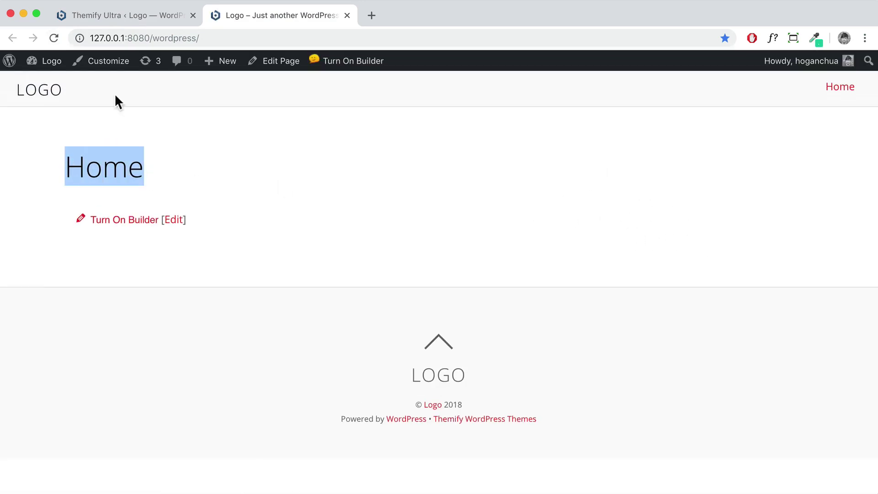
click(129, 16)
click(473, 314)
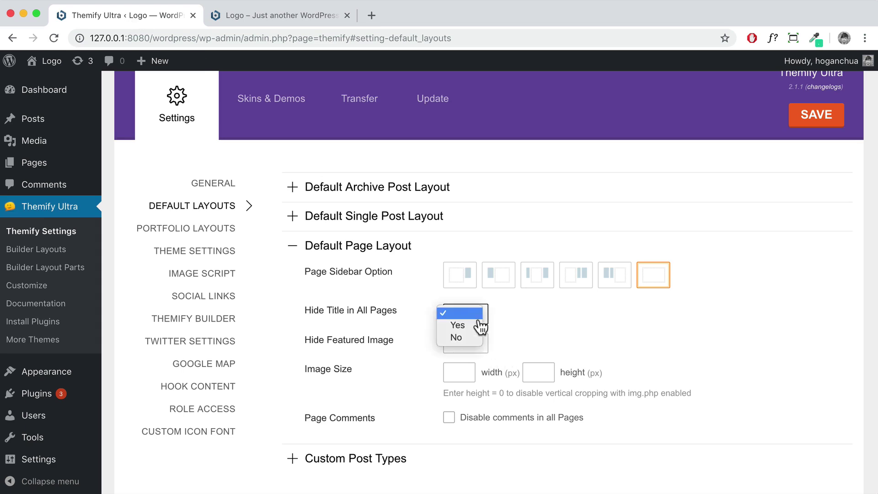
click(470, 322)
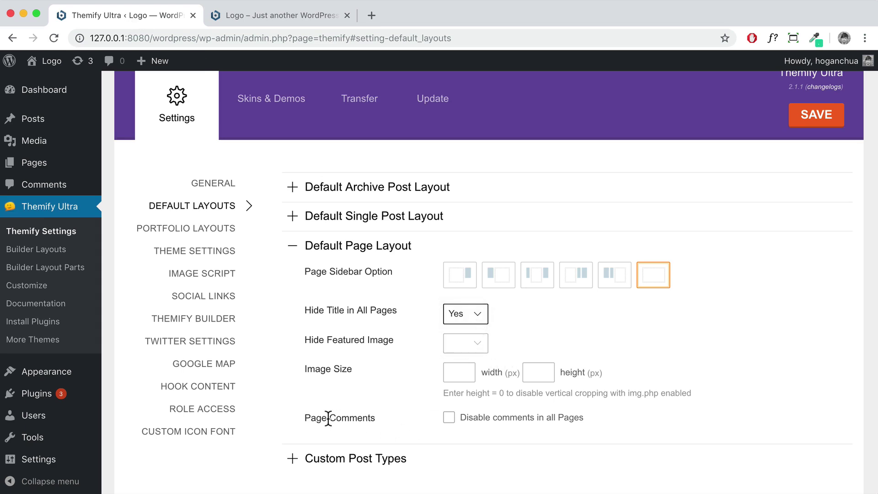
click(450, 418)
click(831, 116)
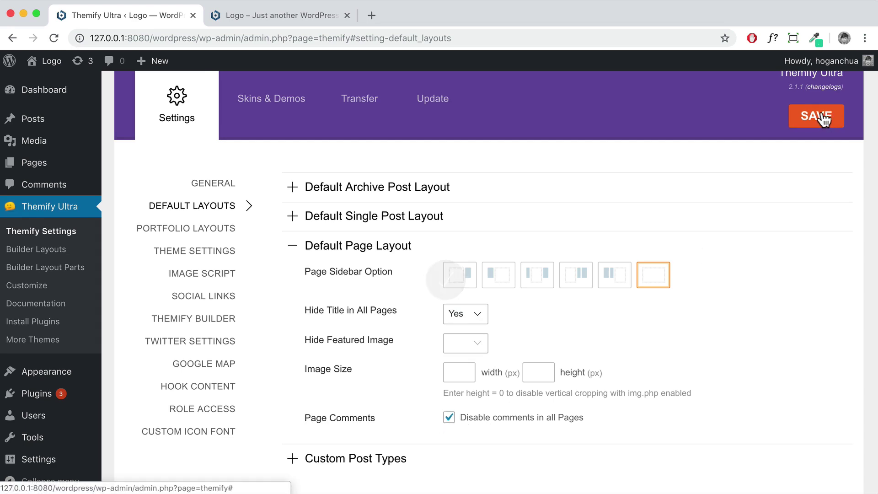
click(322, 19)
click(54, 37)
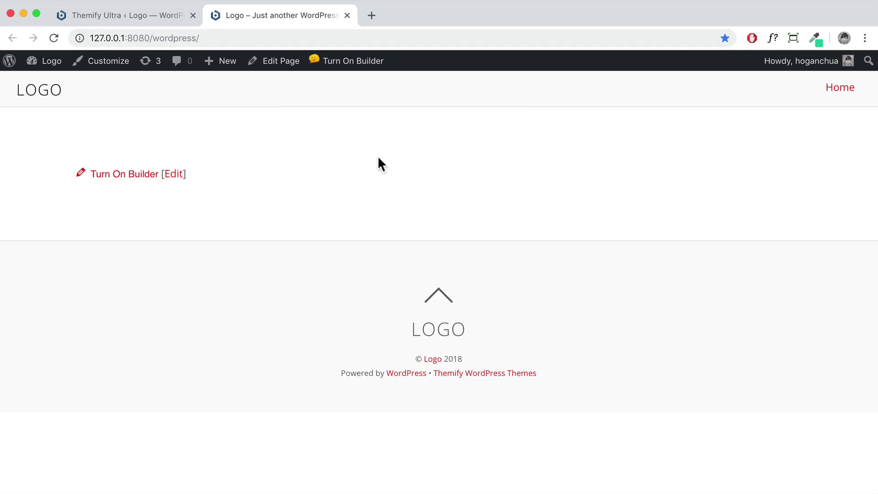
Open the Home page in Themify Builder, try 2- and 3-column layouts, then set the row to 1 column
click(332, 63)
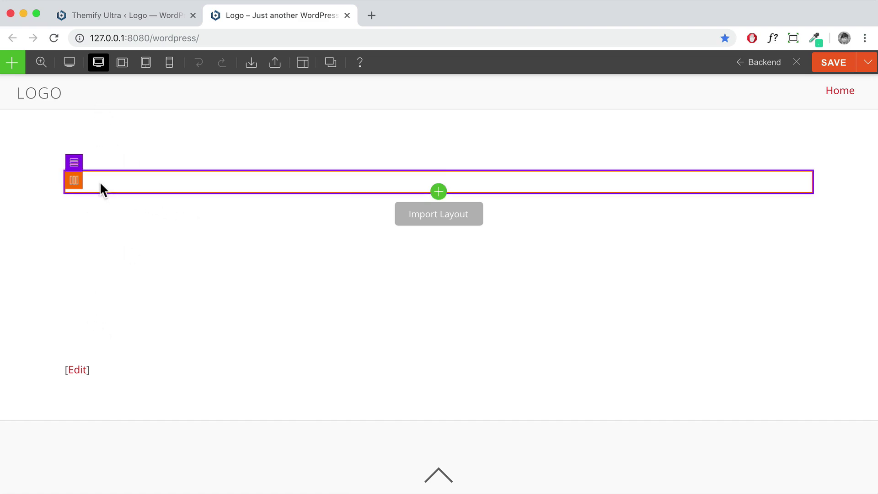
mouse_move(74, 173)
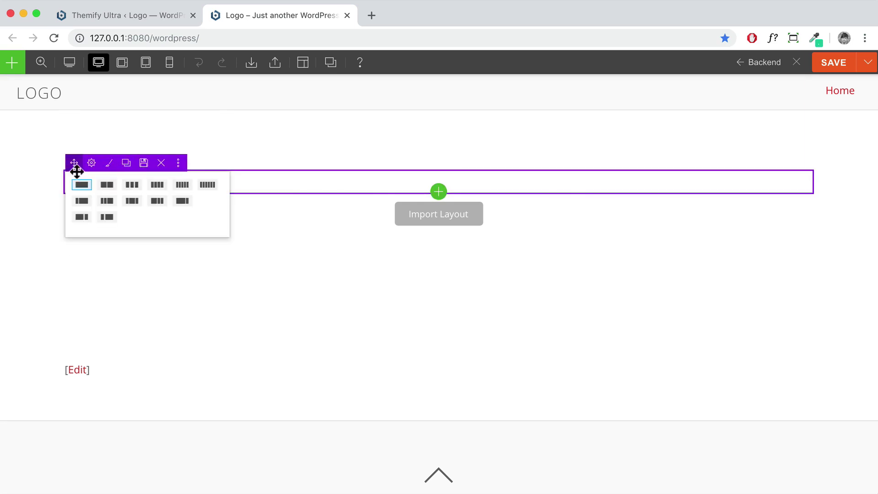
click(104, 185)
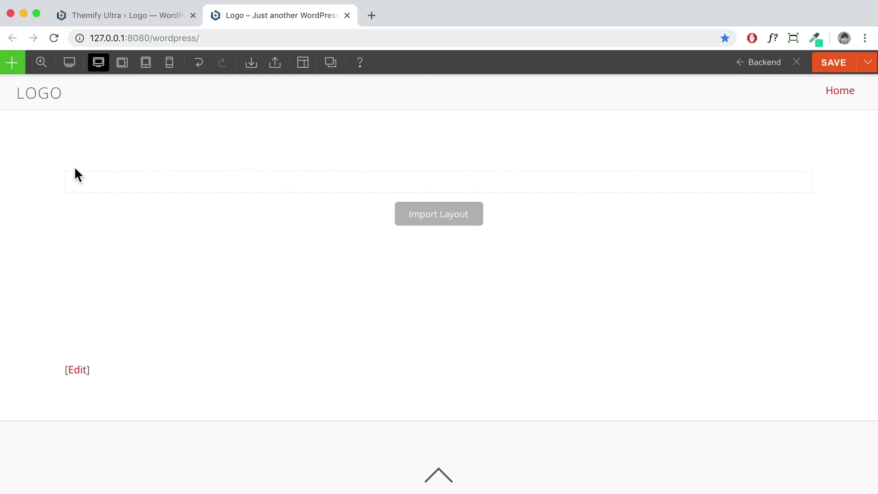
mouse_move(73, 165)
click(131, 211)
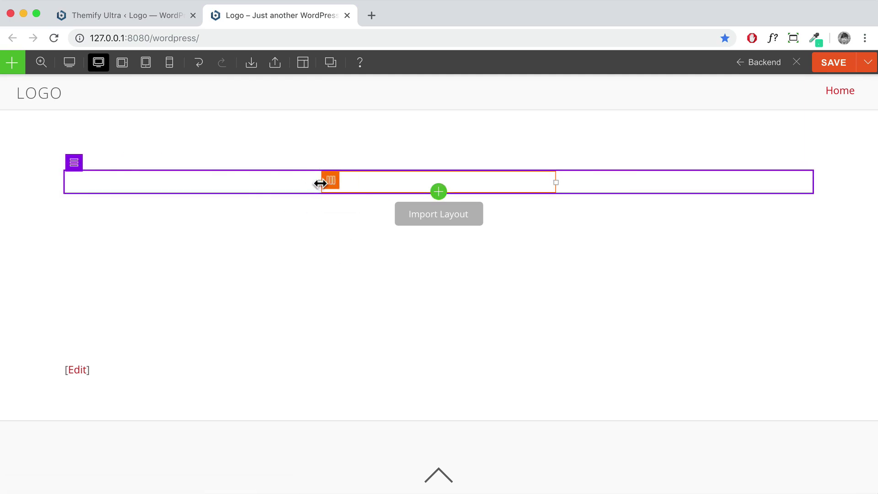
drag(299, 182, 256, 180)
mouse_move(73, 180)
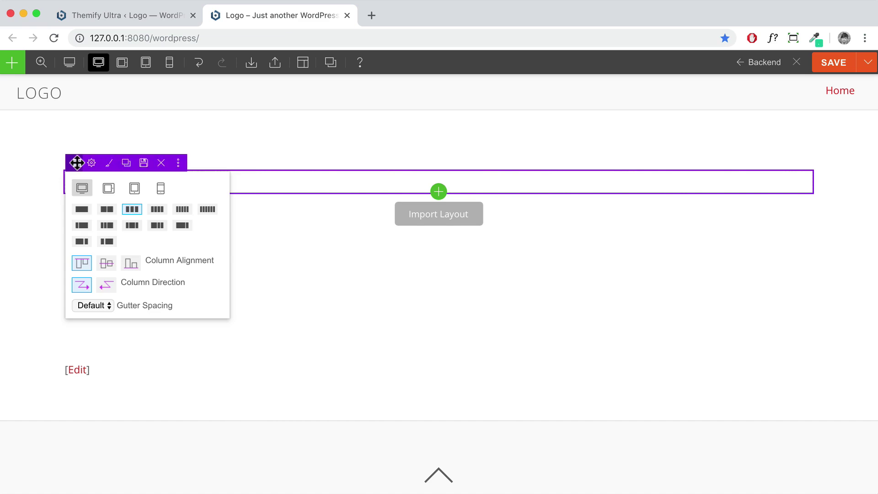
click(78, 209)
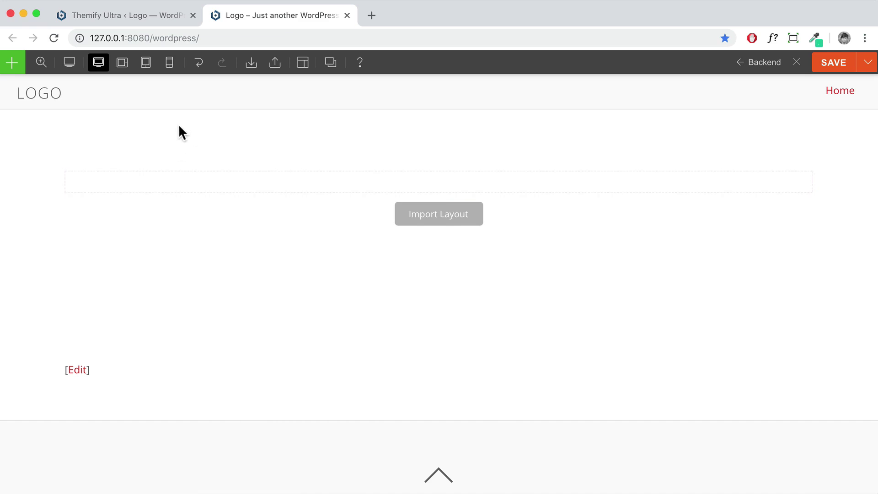
Load bluedemo123.com in a new tab, scroll through its sections, then return to the builder tab
click(368, 17)
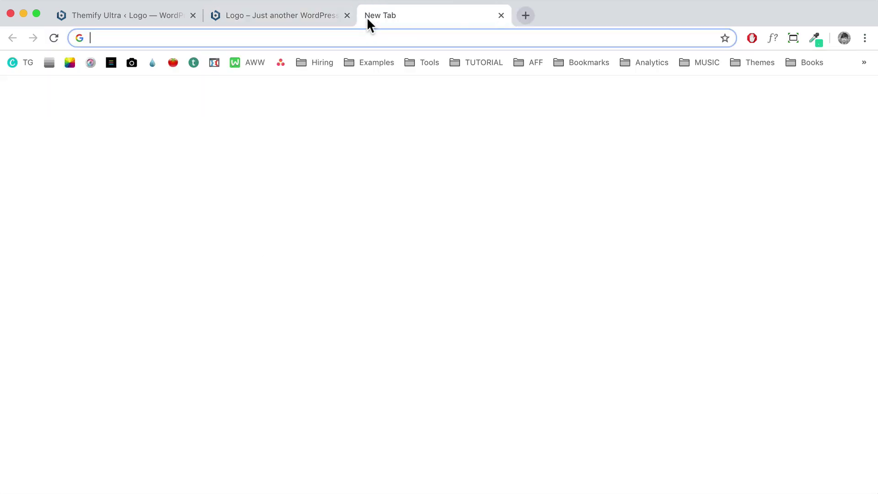
text(blue)
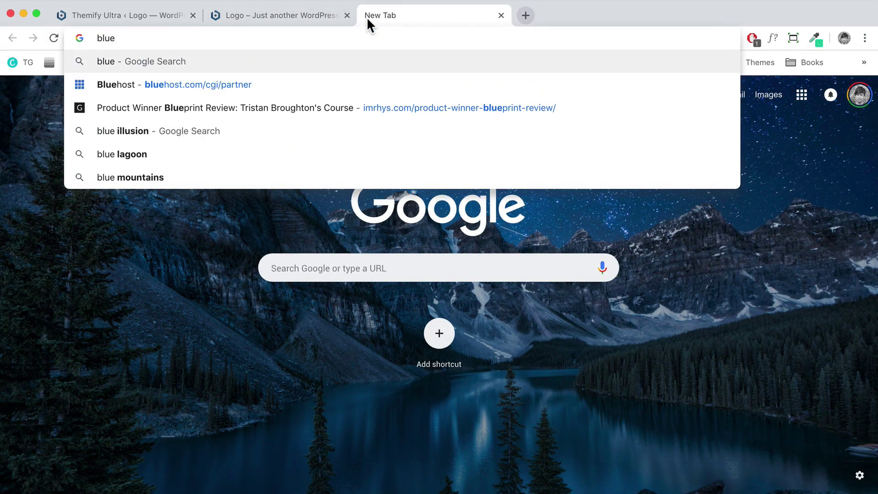
text(demo123.com)
key(Return)
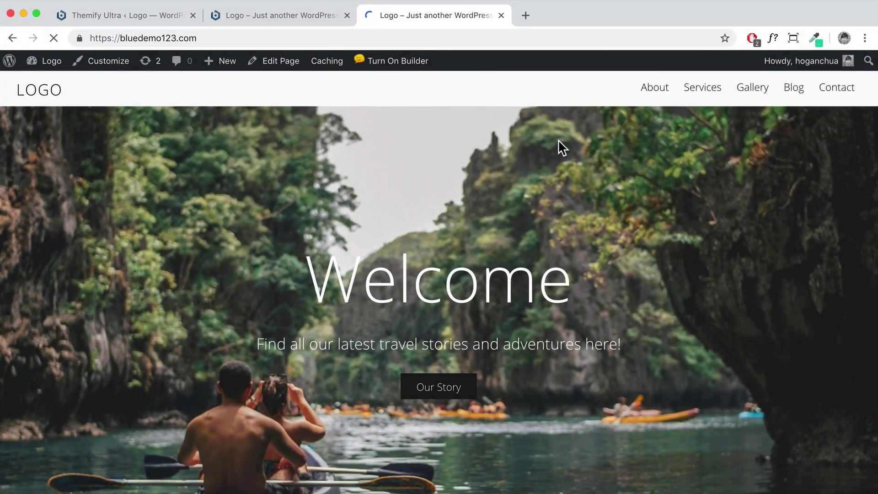
scroll(600, 175, down, 10)
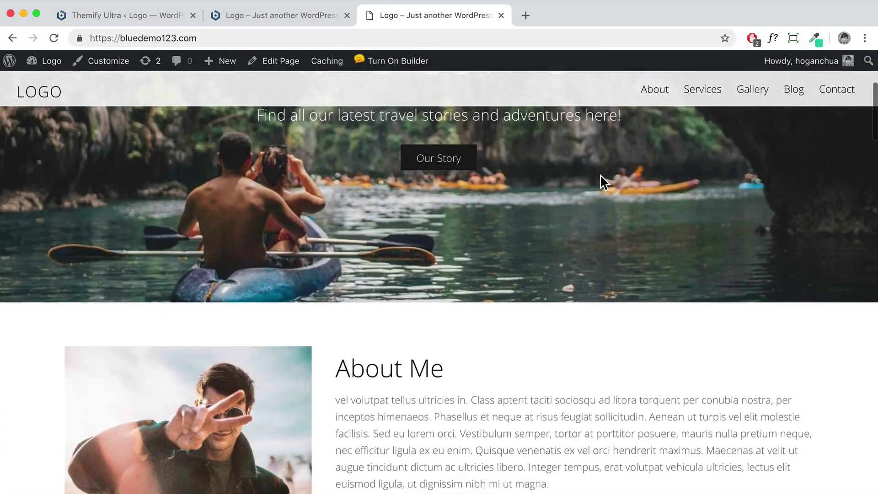
scroll(599, 176, down, 10)
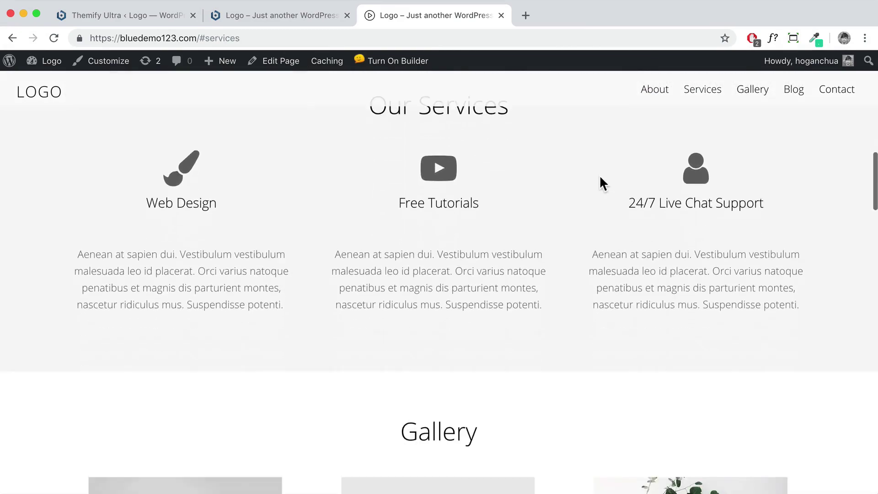
scroll(599, 176, down, 10)
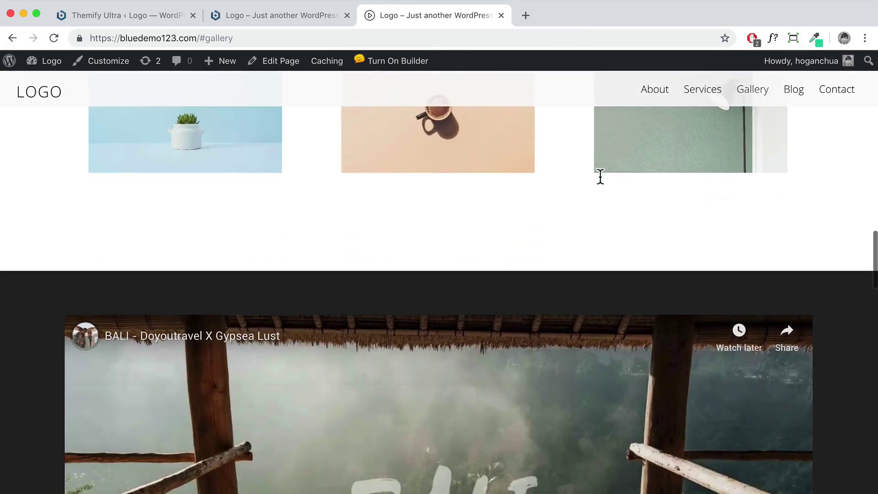
scroll(601, 184, down, 10)
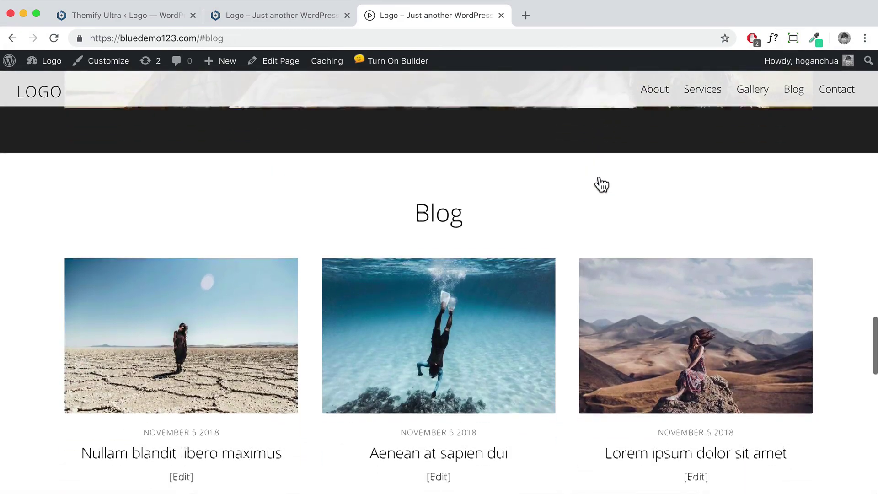
scroll(600, 180, down, 5)
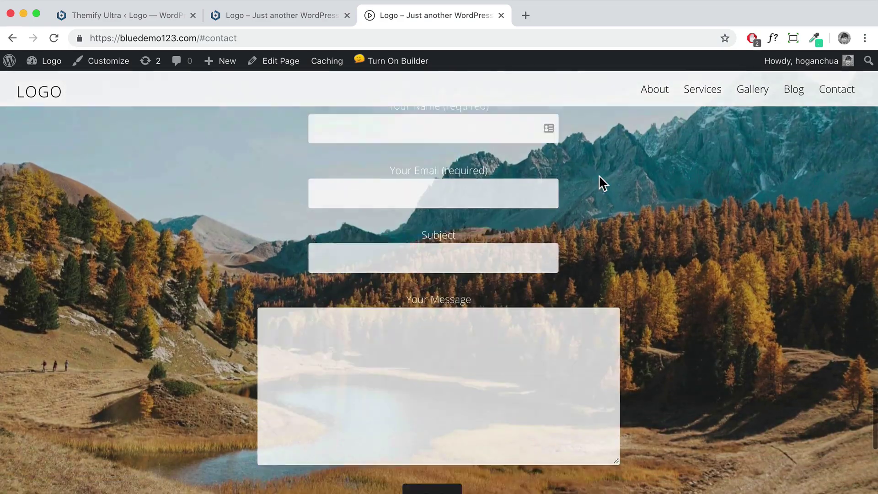
scroll(599, 174, up, 15)
scroll(599, 183, up, 10)
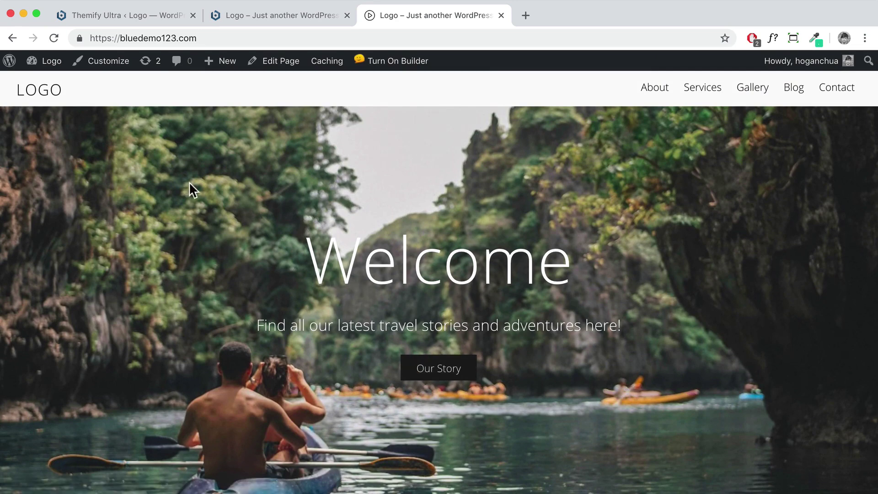
click(242, 16)
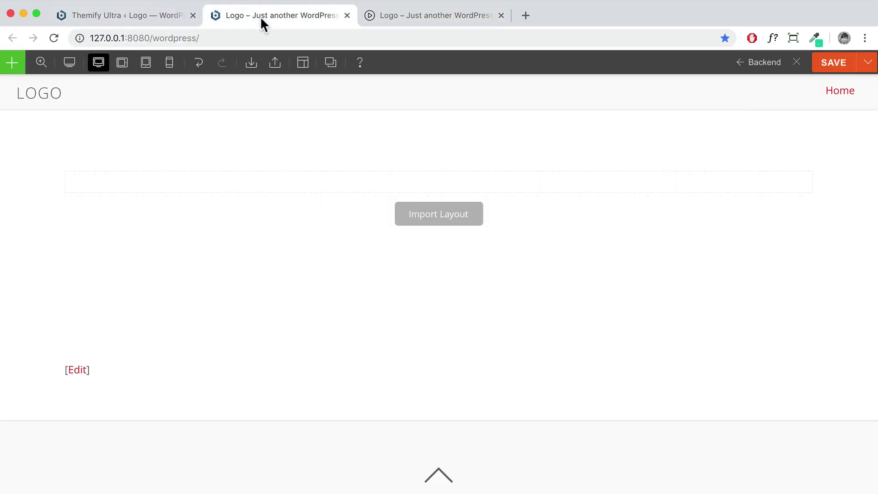
Open the Unsplash homepage in a new browser tab
mouse_move(255, 175)
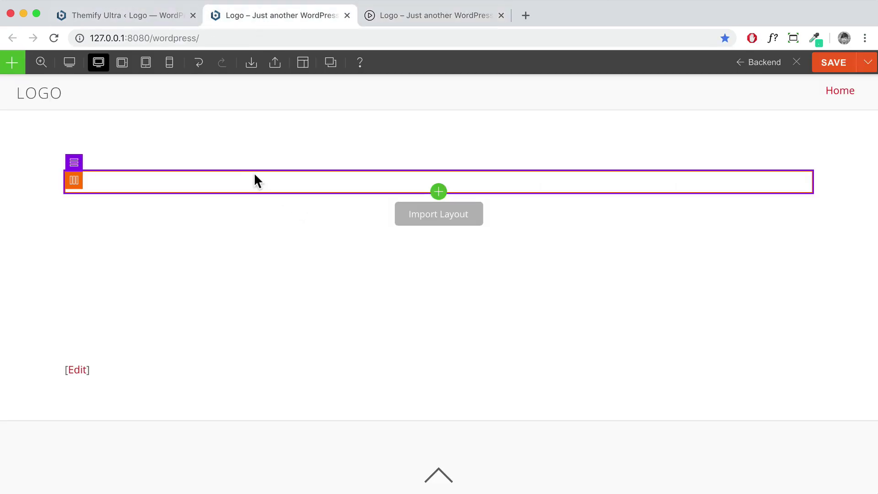
click(523, 16)
text(uns)
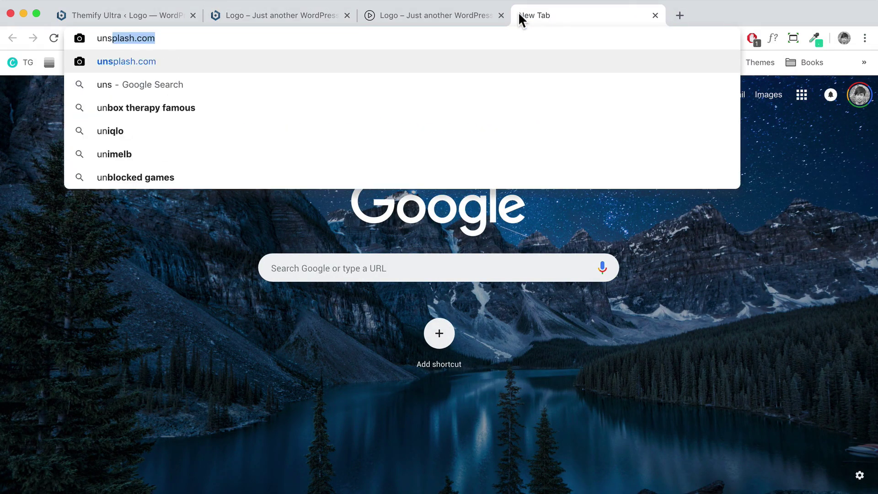
key(Return)
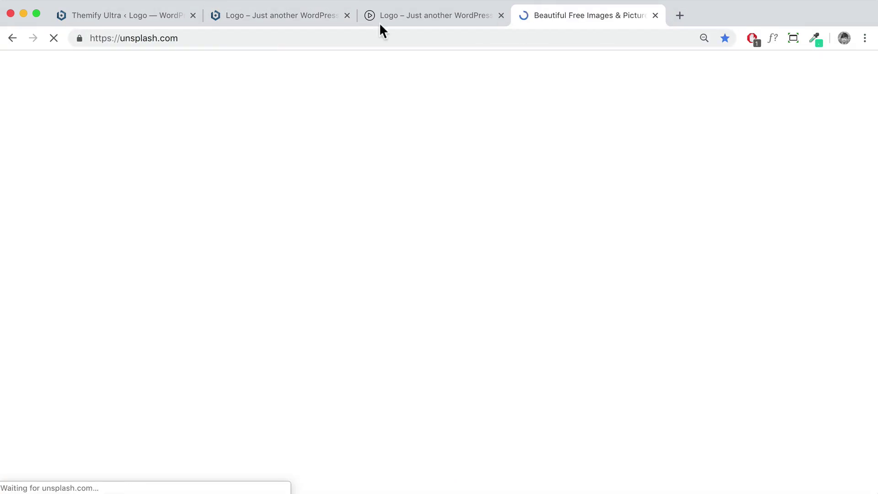
Scroll down through Unsplash's grid of free photos
scroll(366, 219, down, 4)
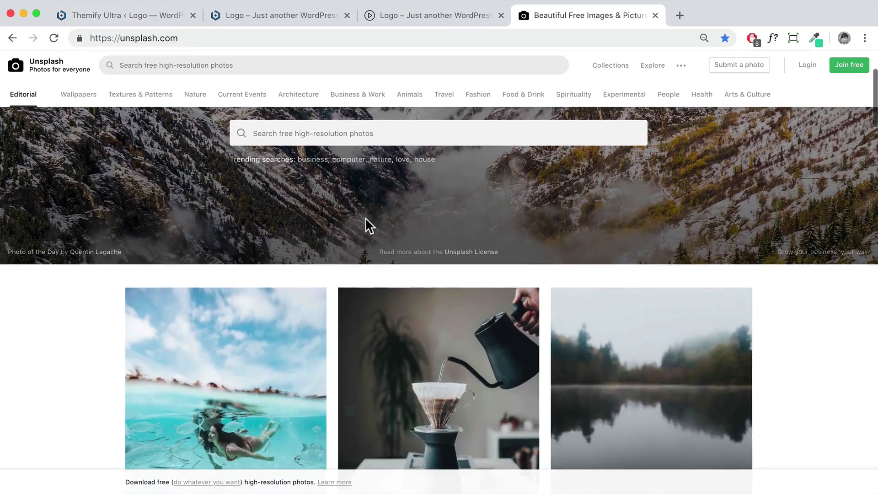
scroll(367, 219, down, 10)
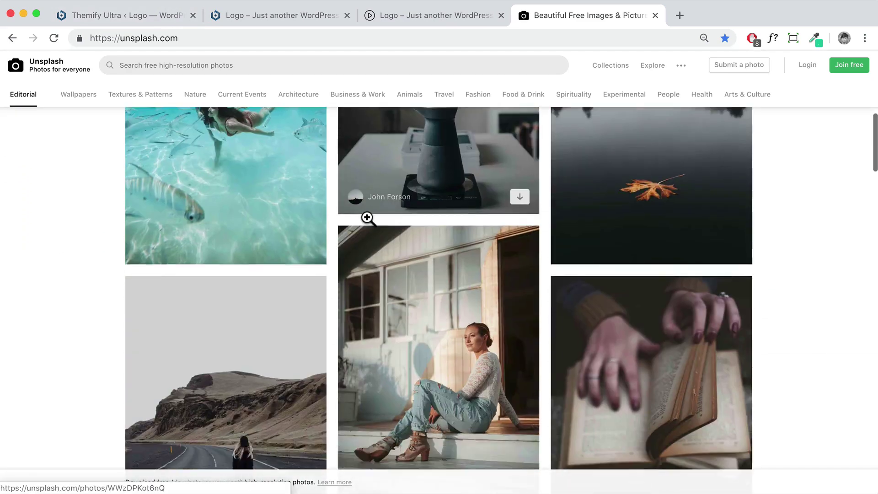
scroll(367, 219, down, 20)
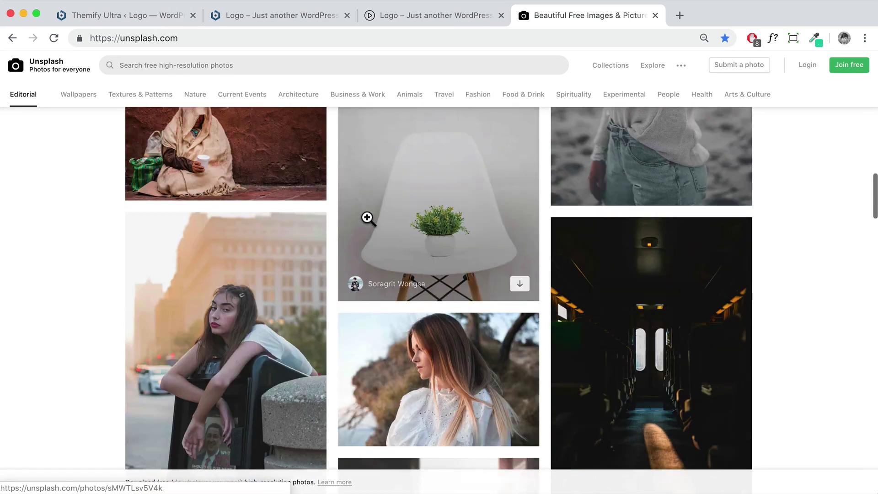
scroll(367, 218, down, 7)
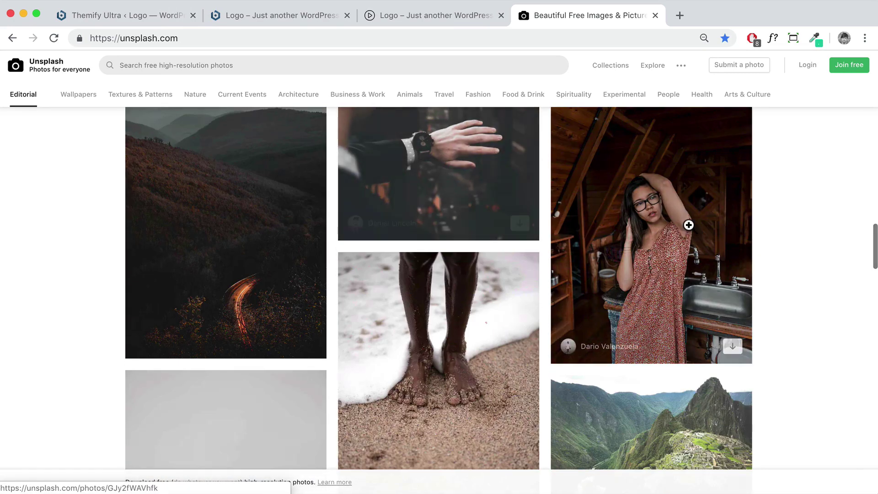
scroll(417, 255, down, 9)
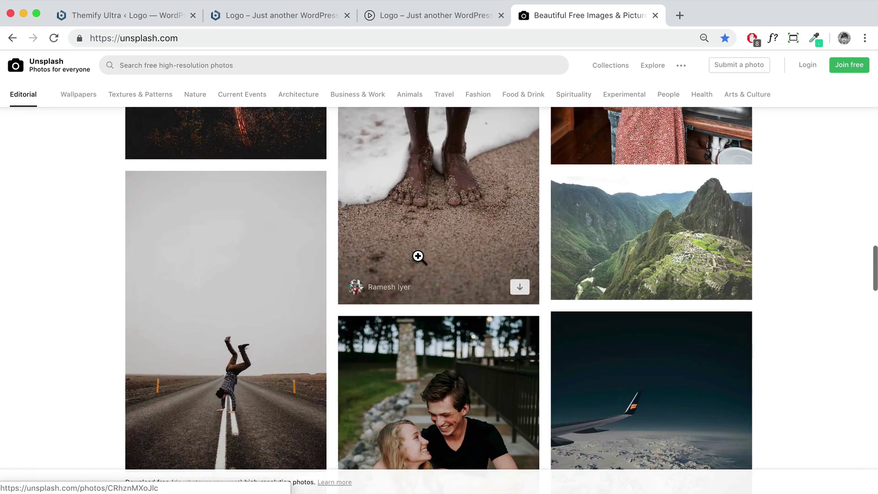
scroll(417, 255, down, 5)
scroll(232, 249, up, 2)
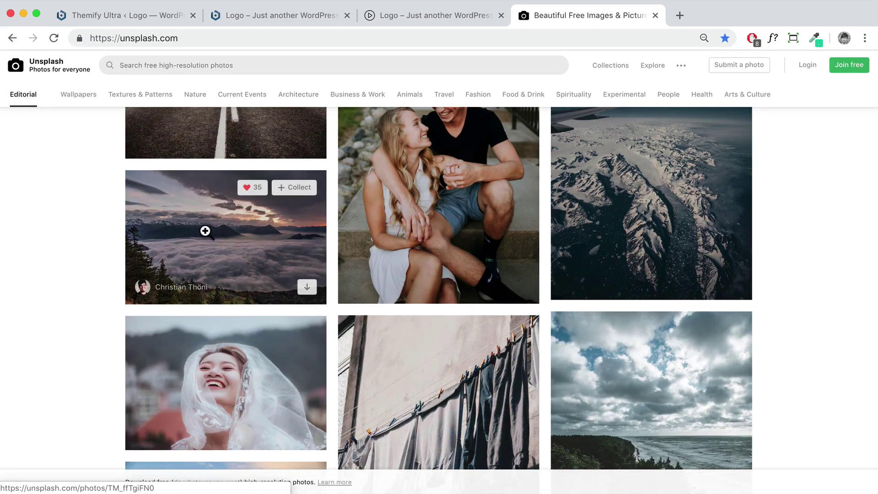
scroll(453, 235, down, 8)
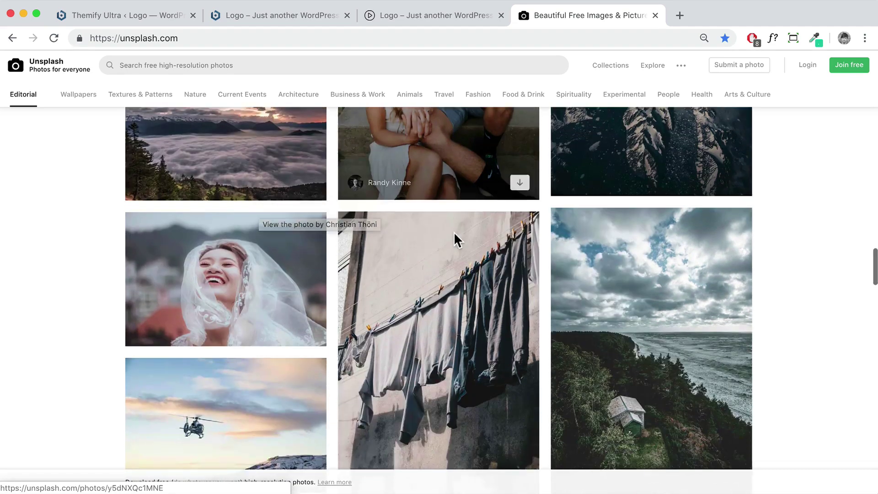
scroll(452, 235, down, 8)
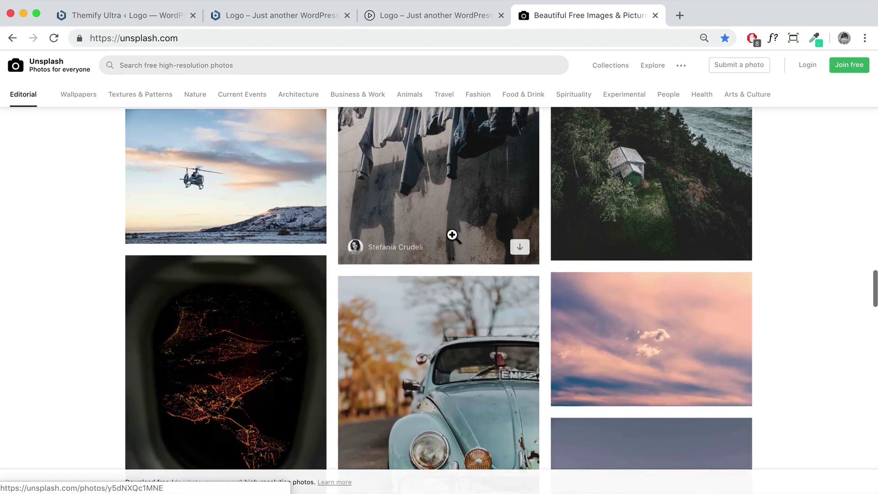
scroll(452, 236, up, 2)
scroll(453, 236, down, 1)
scroll(452, 236, down, 8)
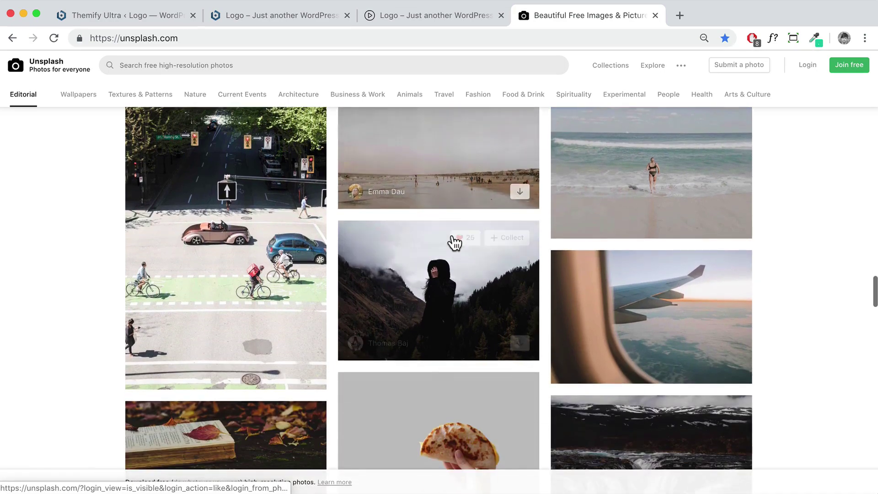
scroll(411, 235, up, 2)
scroll(614, 273, down, 1)
scroll(613, 271, down, 12)
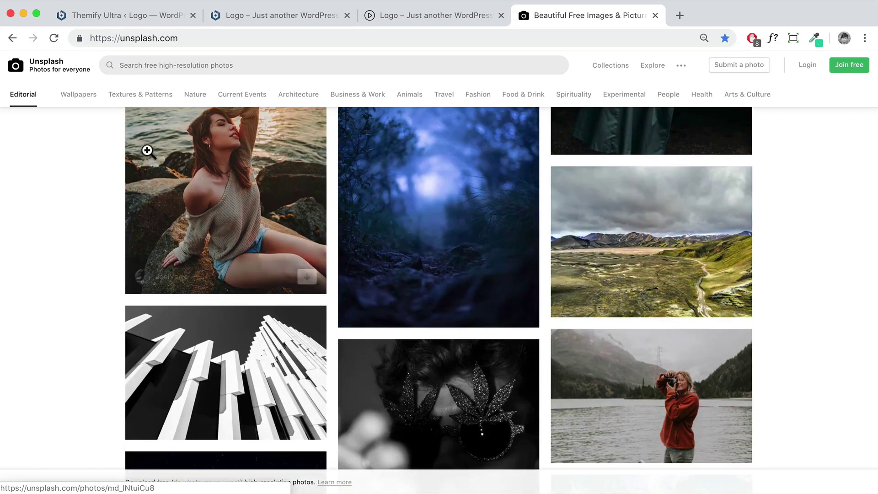
Search Unsplash for the photographer's name and open their profile from the Users results
click(200, 66)
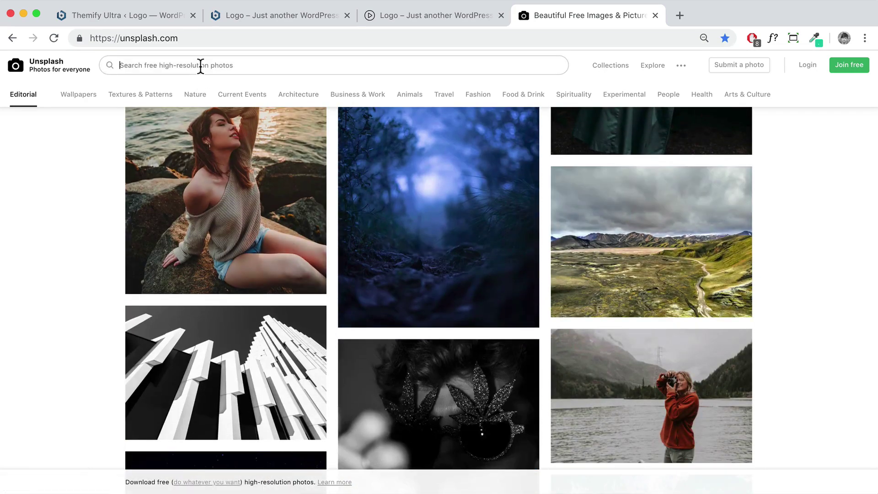
text(ada)
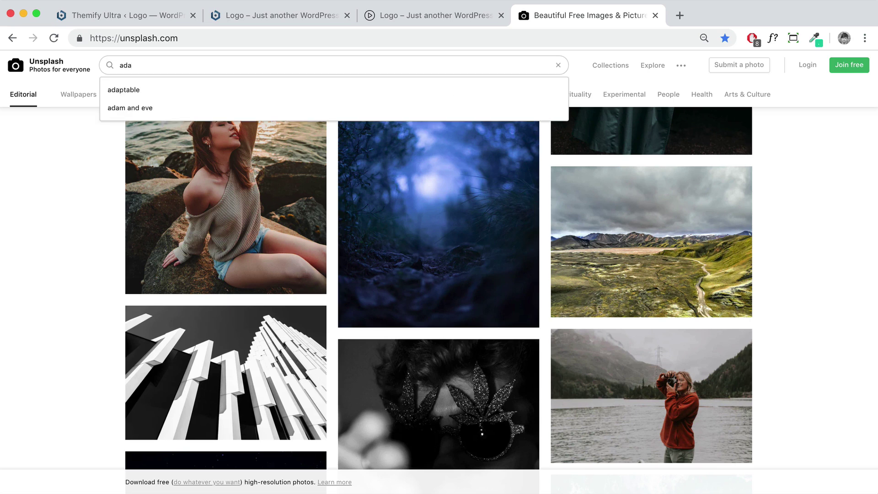
text(a)
key(BackSpace)
text(m navarro)
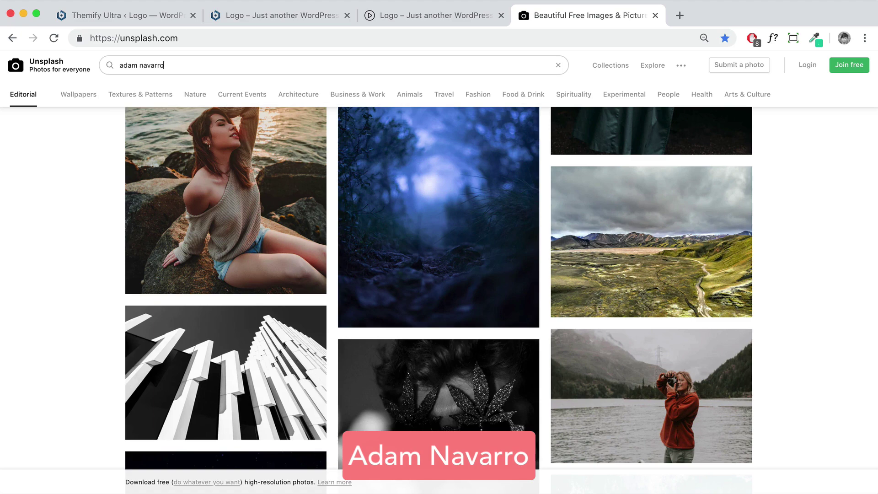
key(Return)
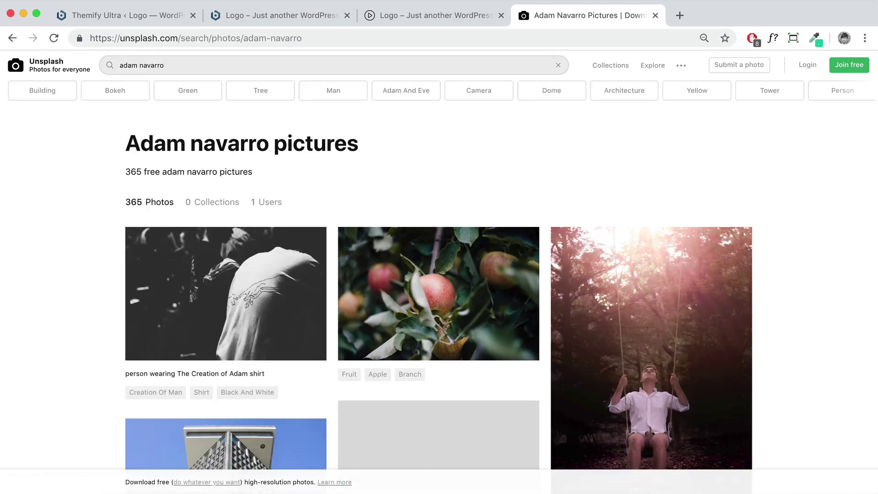
scroll(373, 168, down, 4)
scroll(373, 170, up, 4)
click(266, 201)
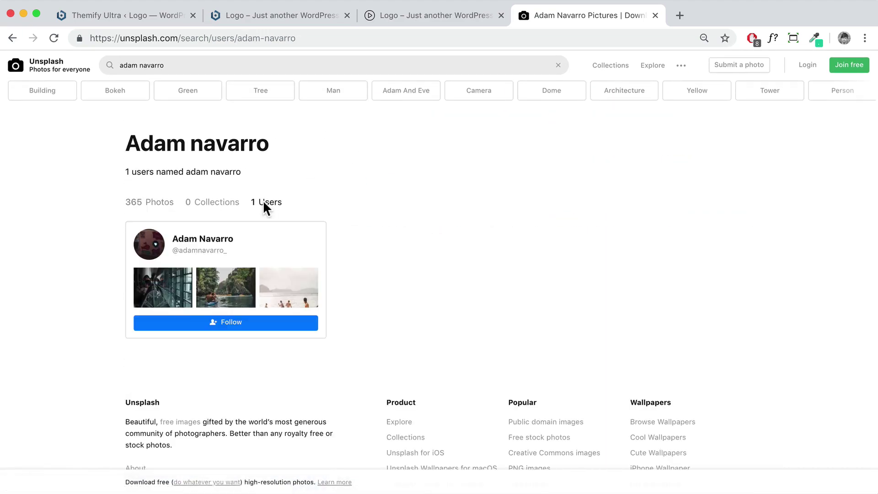
click(222, 239)
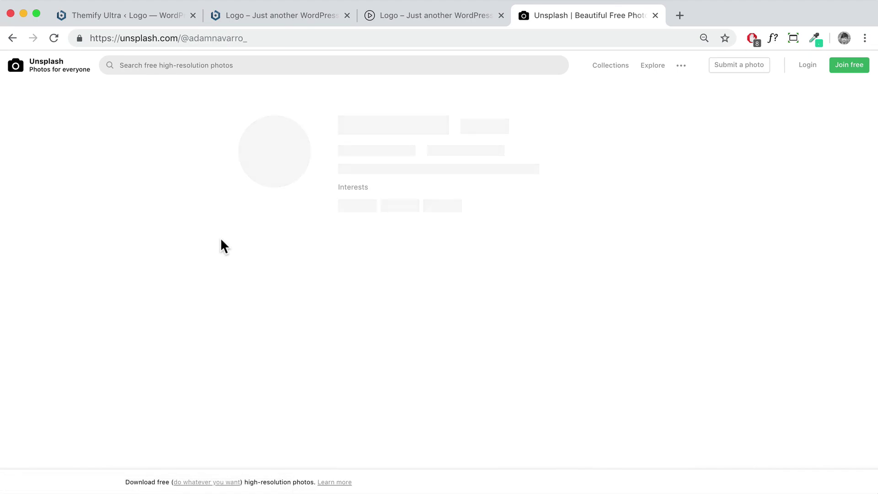
Download the kayaking photo into Images for Tutorial, replacing the existing copy
scroll(275, 232, down, 2)
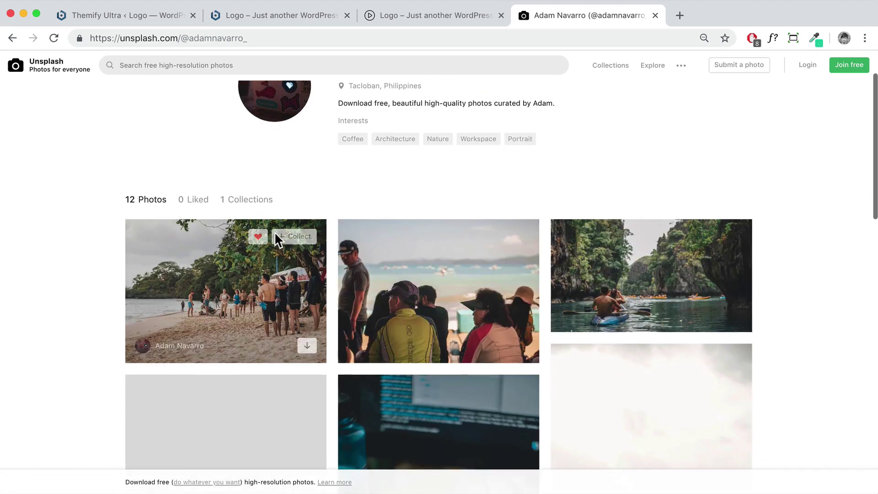
scroll(274, 231, down, 2)
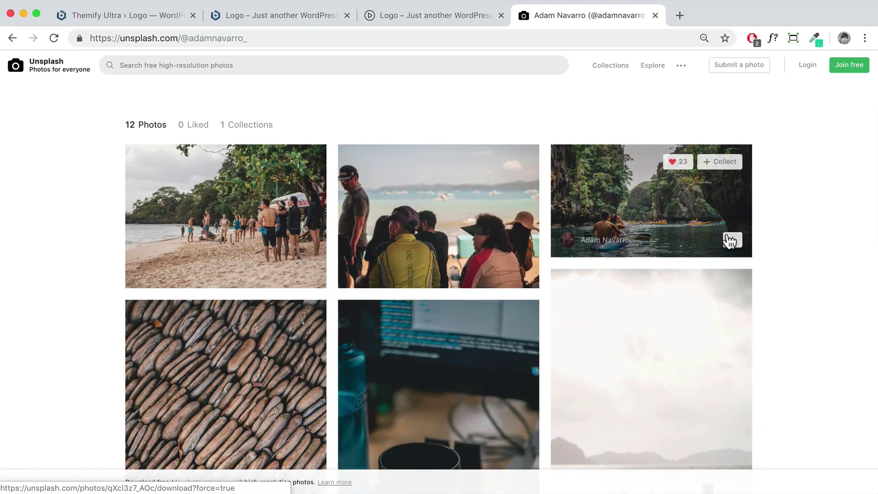
click(733, 242)
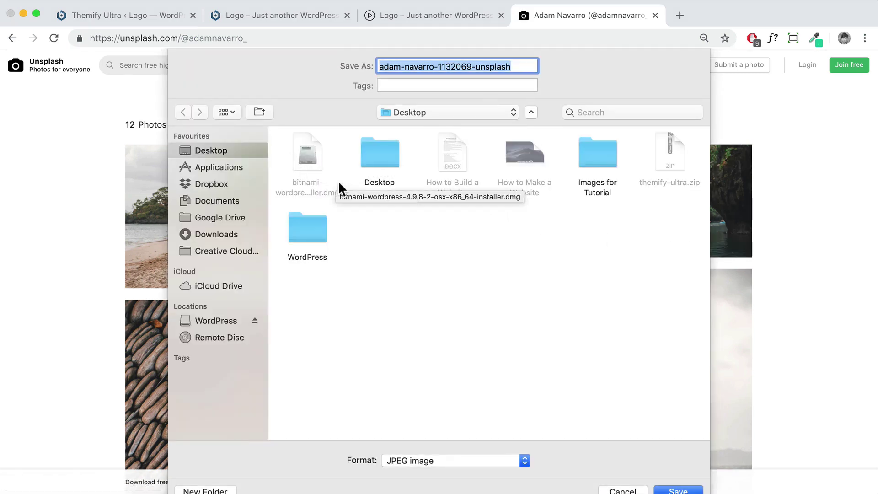
click(605, 154)
double_click(605, 154)
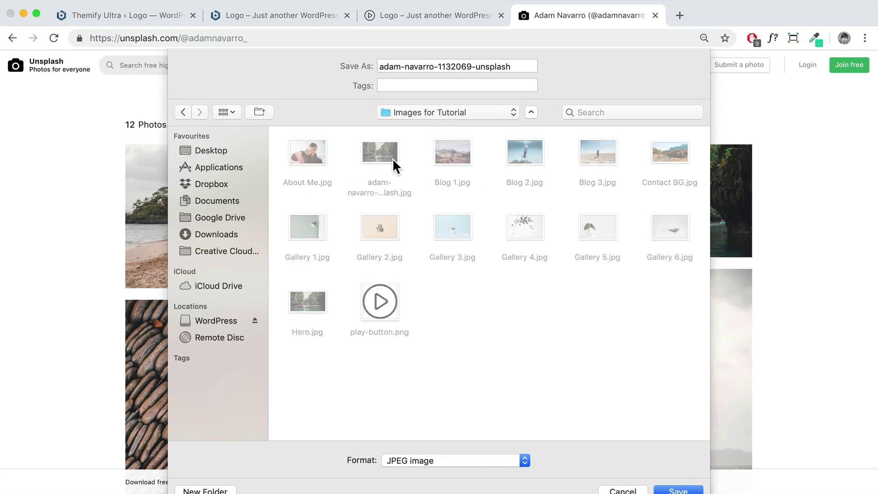
click(677, 489)
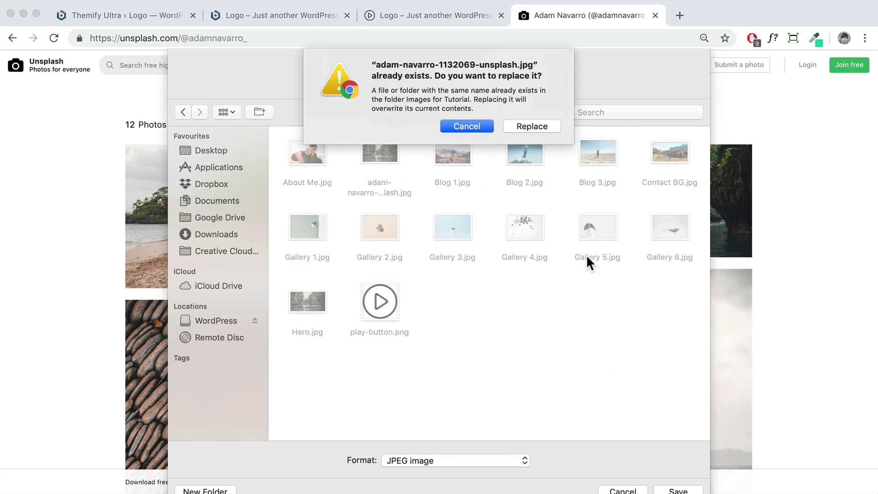
click(549, 129)
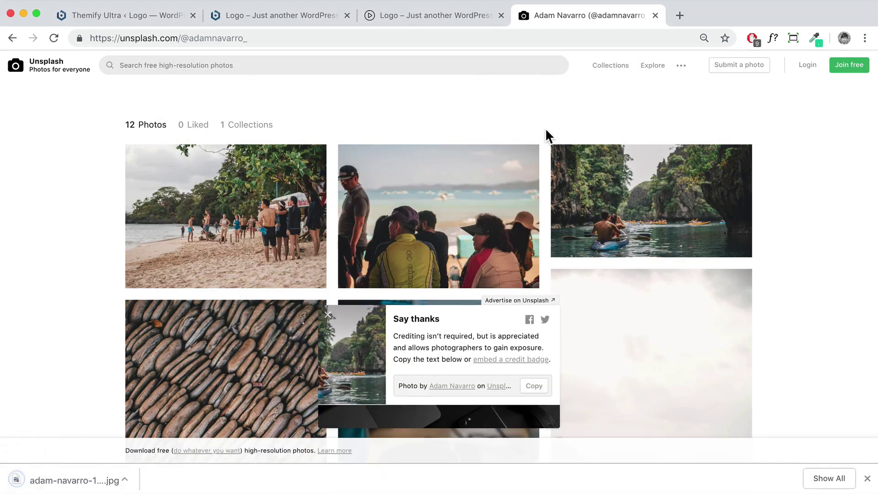
Minimize the browser and open the Images for Tutorial folder from the desktop
click(23, 13)
drag(457, 329, 519, 254)
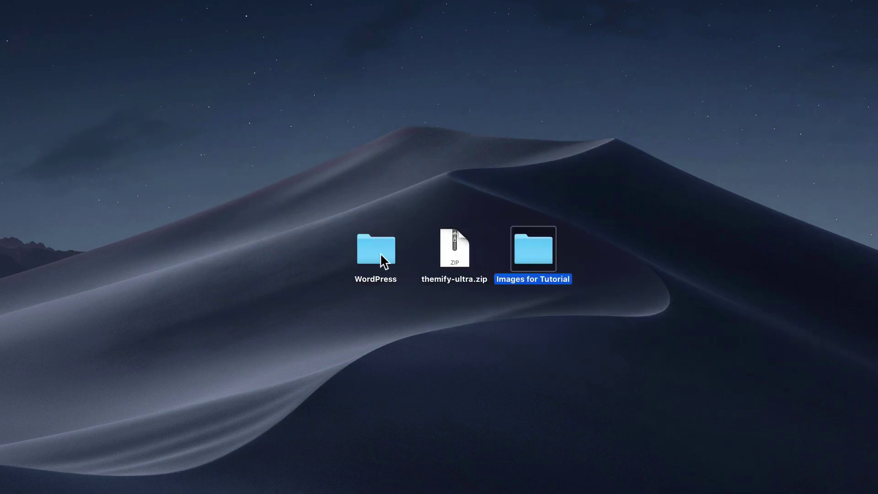
double_click(540, 255)
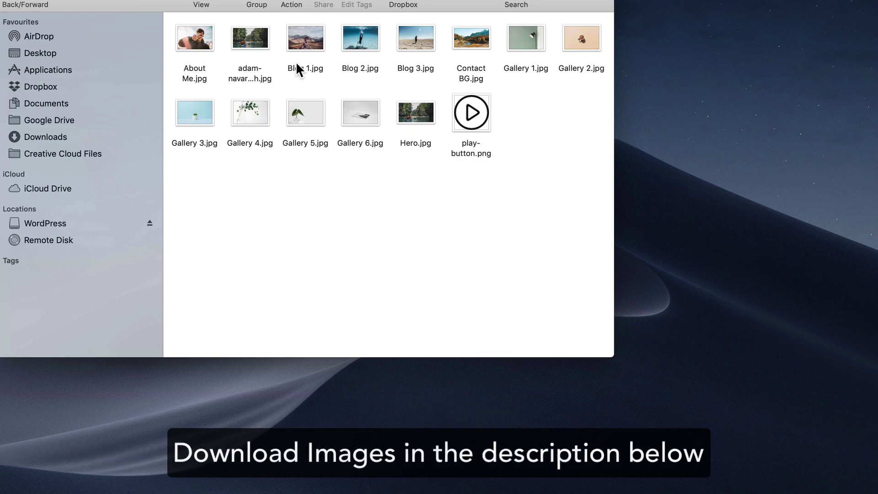
Check the downloaded kayak photo's file size and dimensions in Get Info, then close it
drag(512, 146, 600, 132)
drag(602, 168, 303, 86)
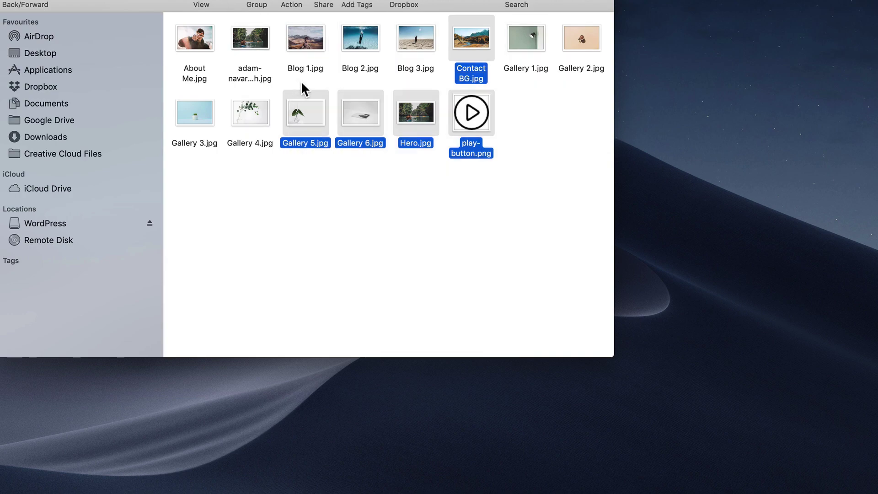
click(304, 87)
right_click(254, 40)
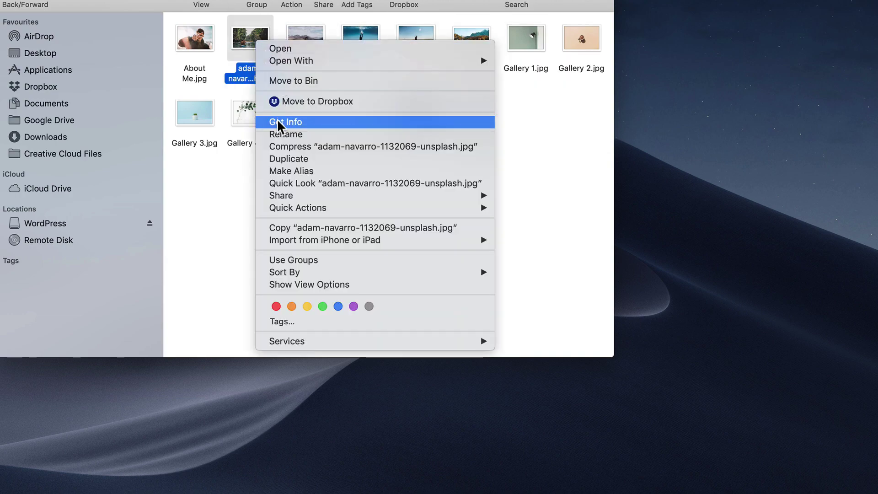
click(275, 121)
drag(27, 0, 388, 74)
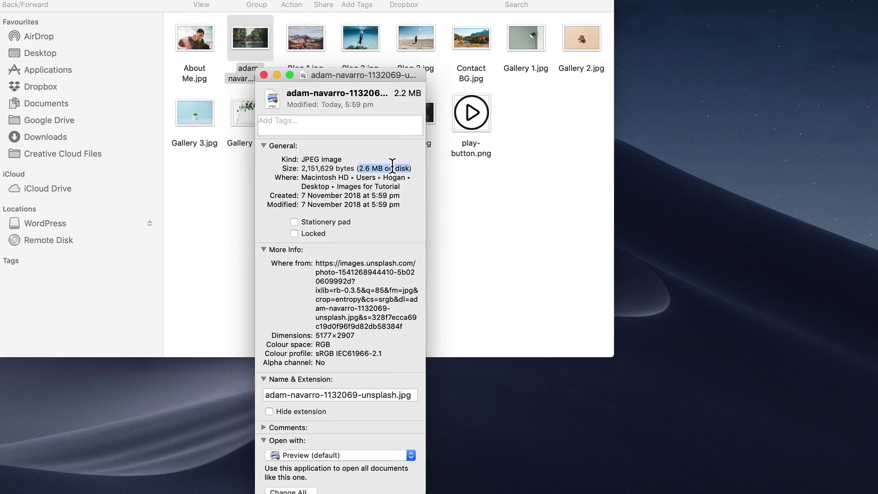
click(276, 75)
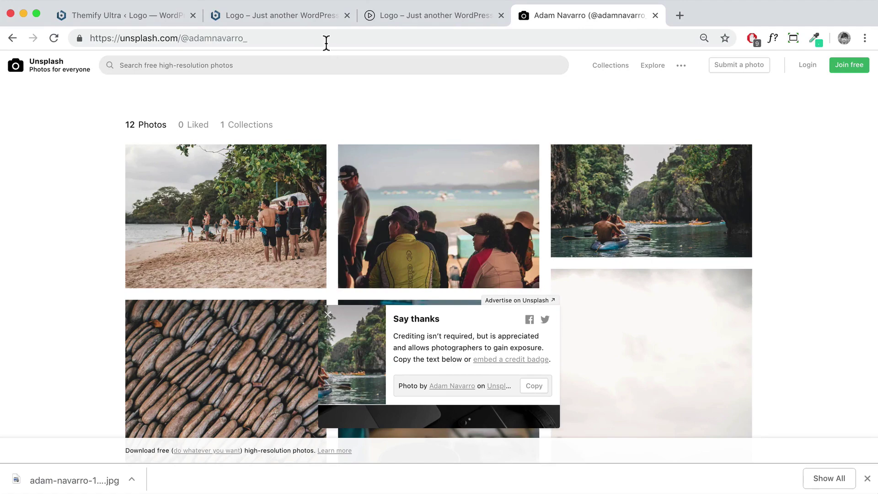
Go to fotor.com and start its photo editor
click(326, 39)
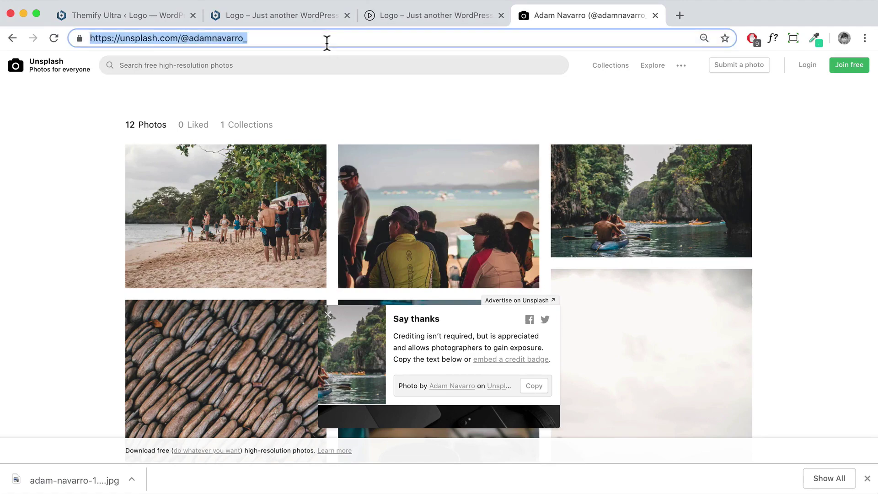
text(fotor.co)
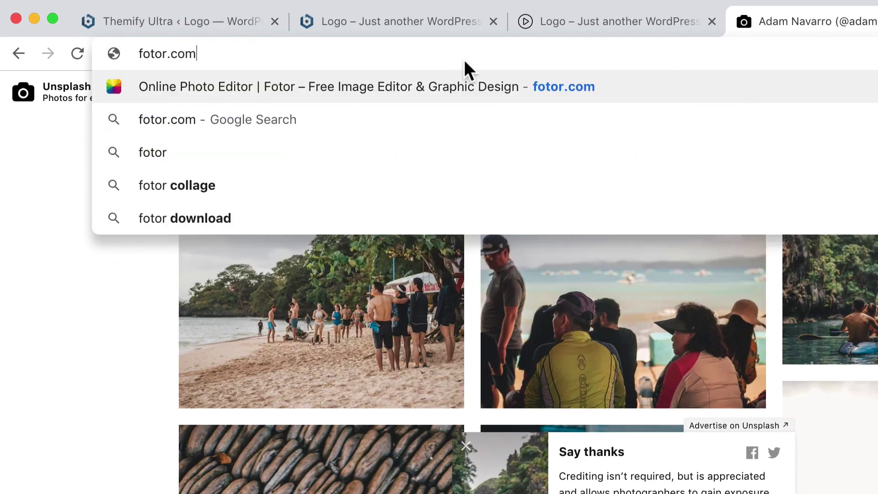
text(m)
key(Return)
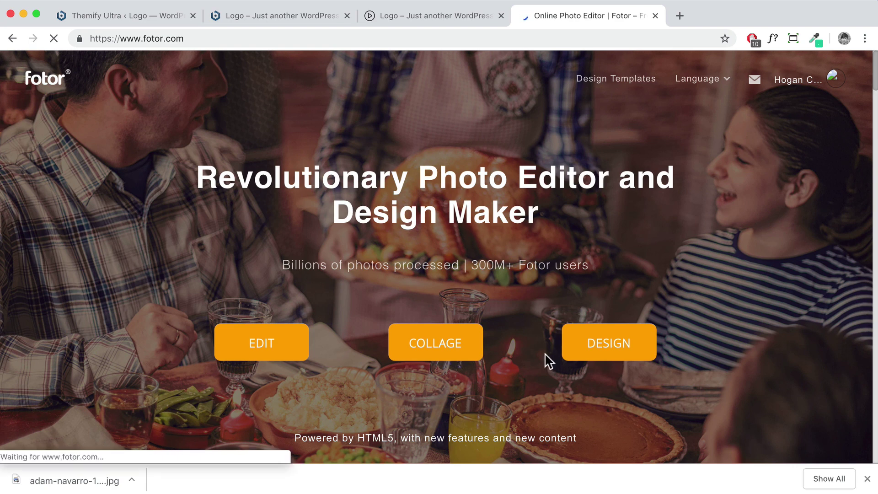
click(289, 342)
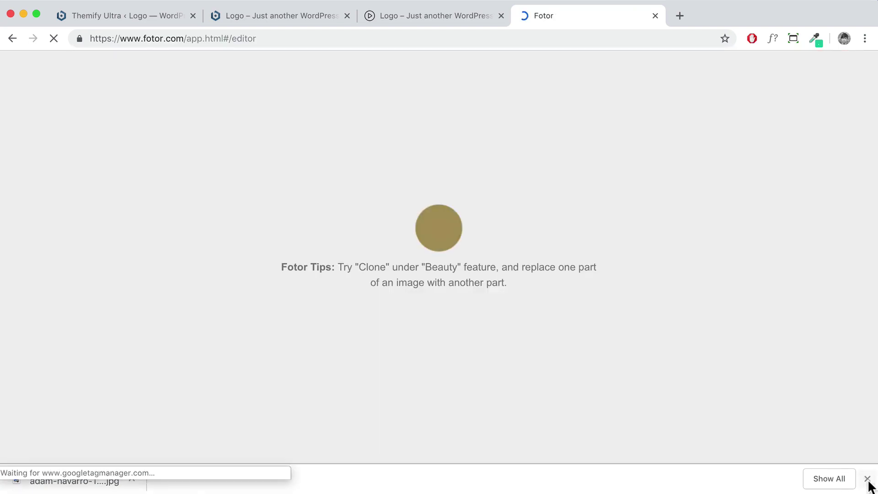
click(867, 478)
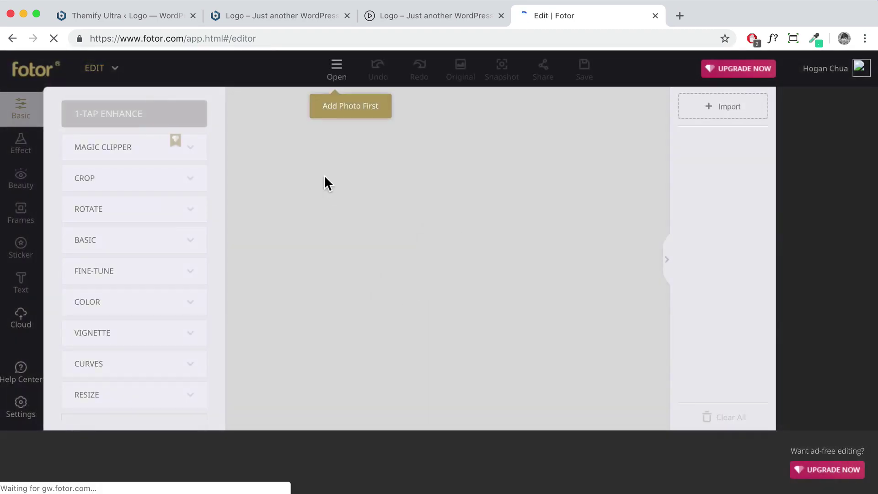
Open the kayak photo from the Images for Tutorial folder in Fotor
click(337, 68)
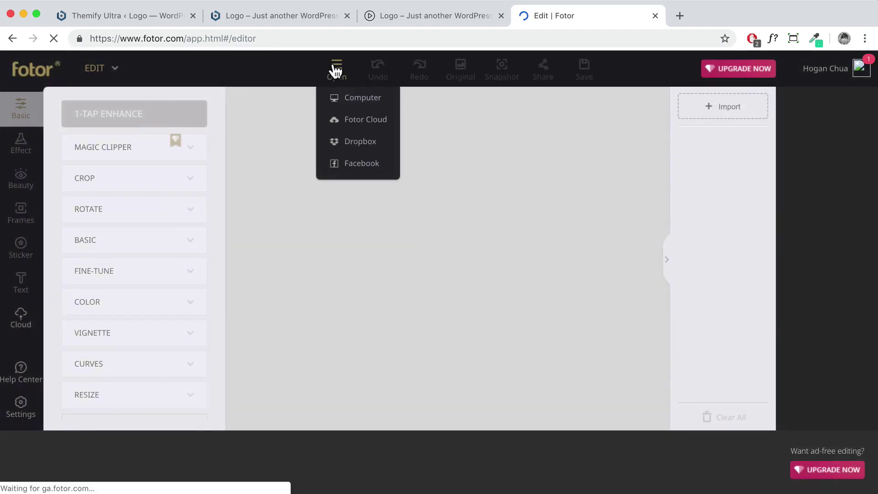
click(354, 101)
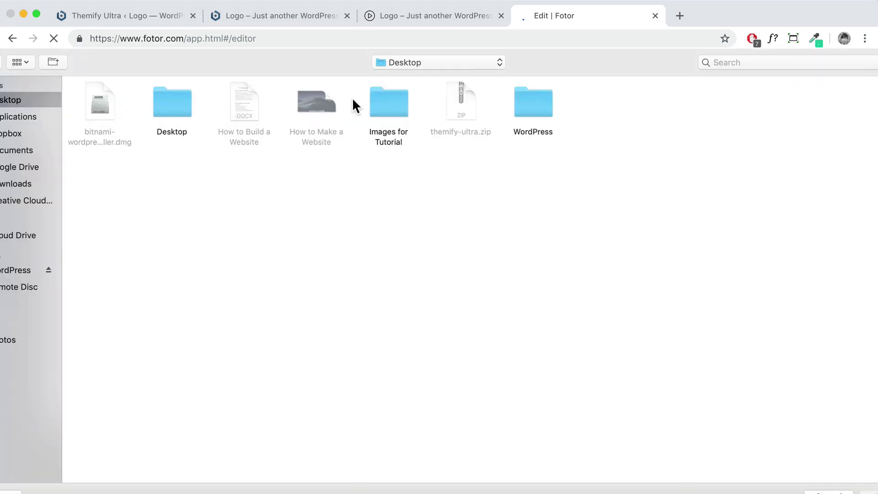
double_click(399, 108)
click(180, 103)
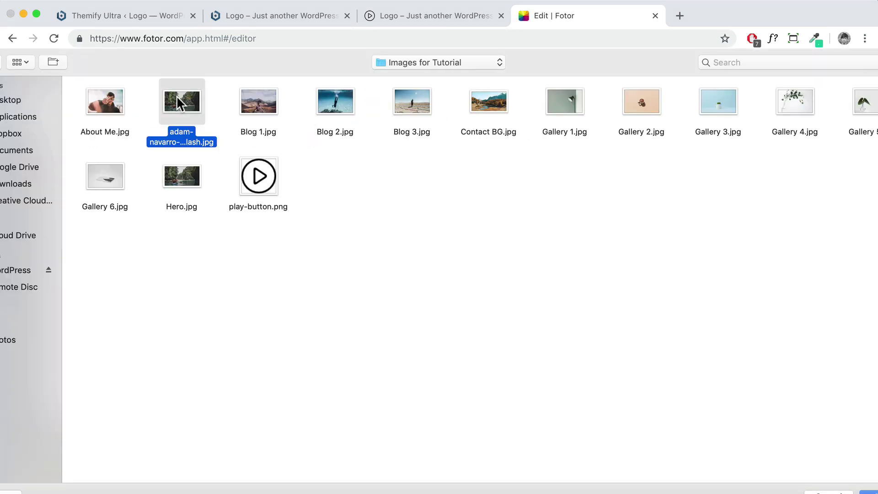
key(Return)
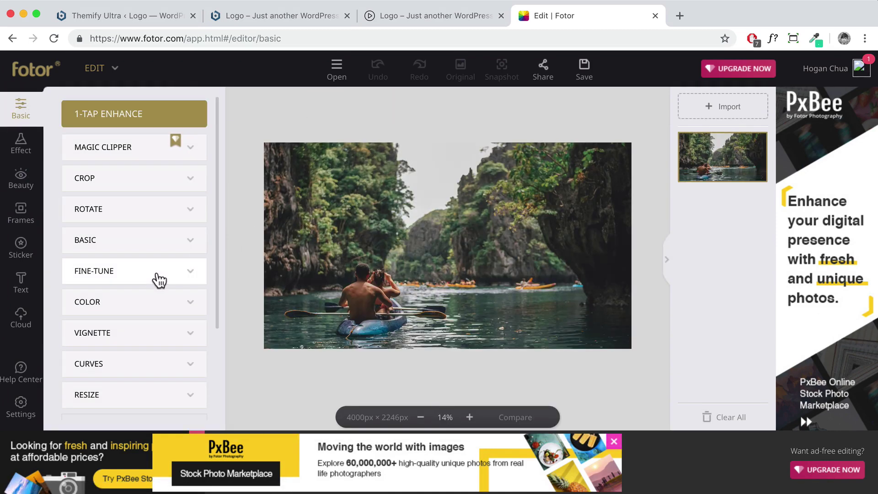
Resize the photo from 4000 × 2246 to 1603 × 900 px
scroll(160, 280, down, 5)
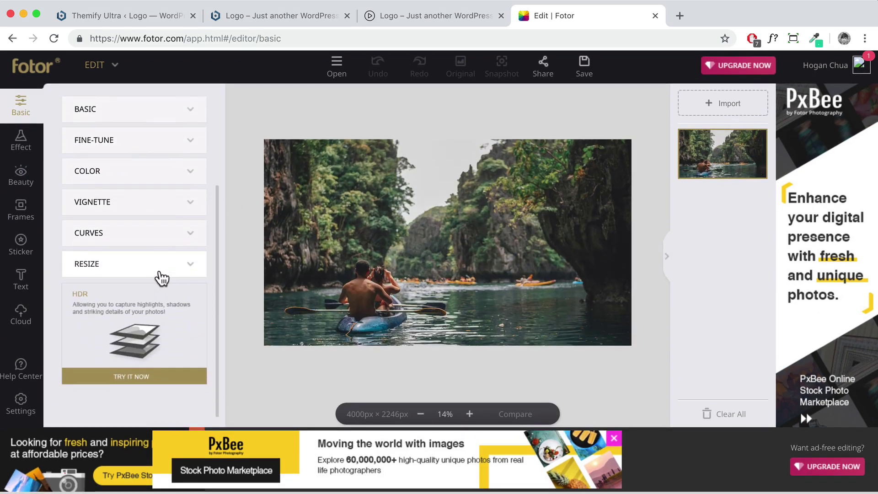
click(160, 273)
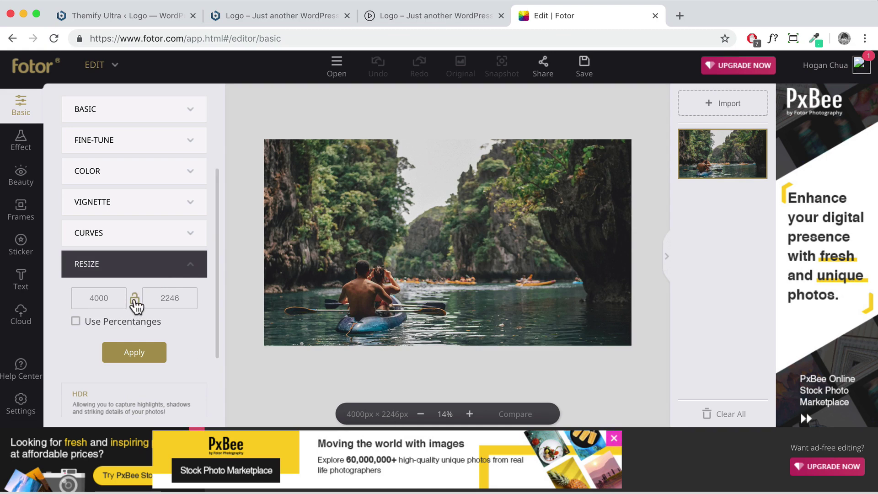
double_click(115, 299)
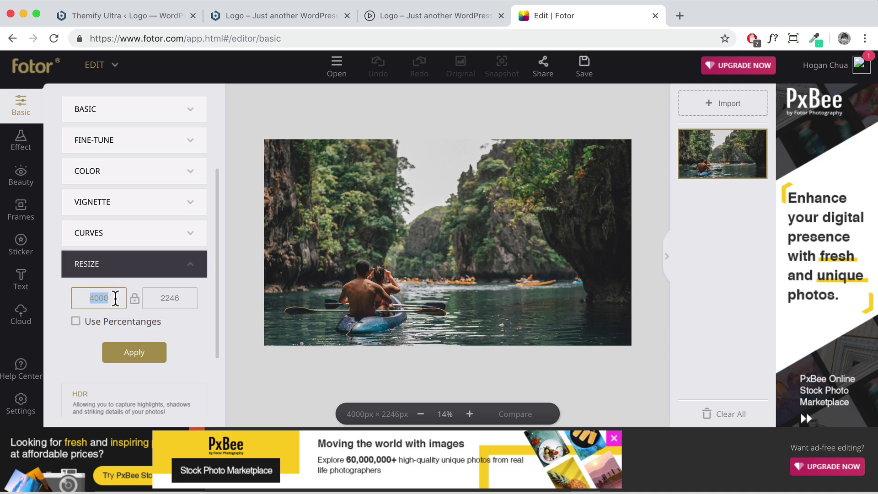
text(1602)
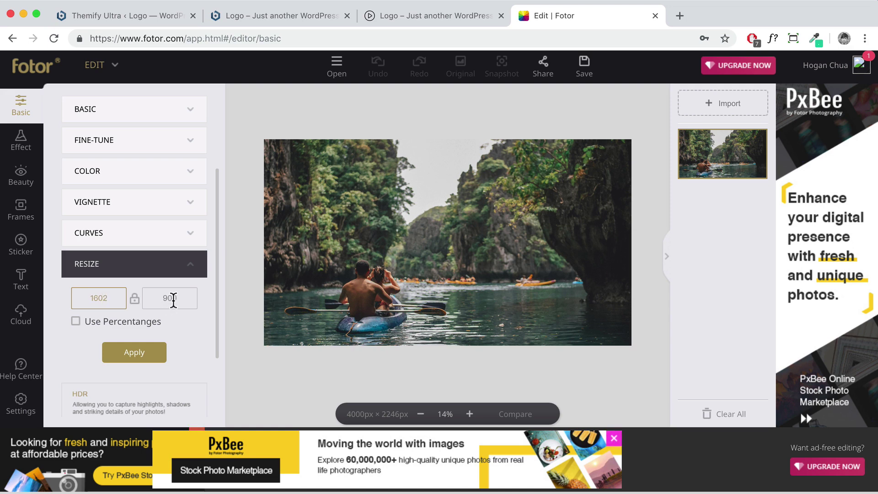
double_click(159, 299)
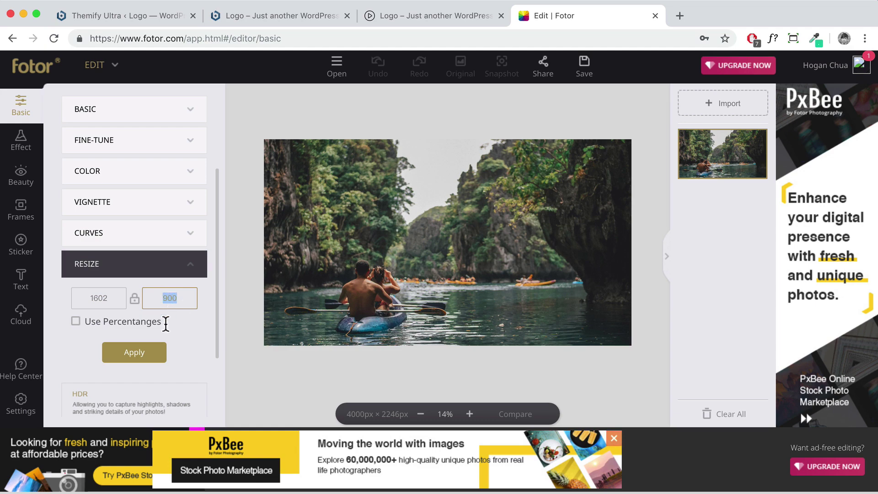
click(149, 359)
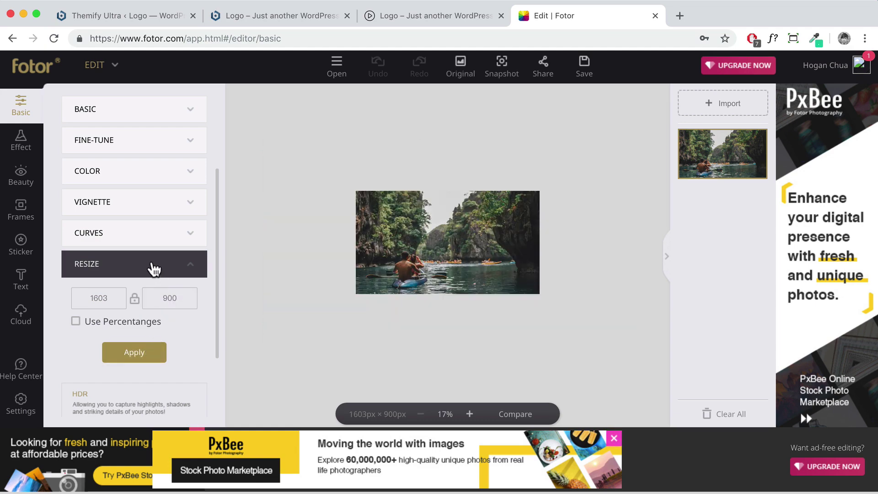
scroll(153, 269, up, 5)
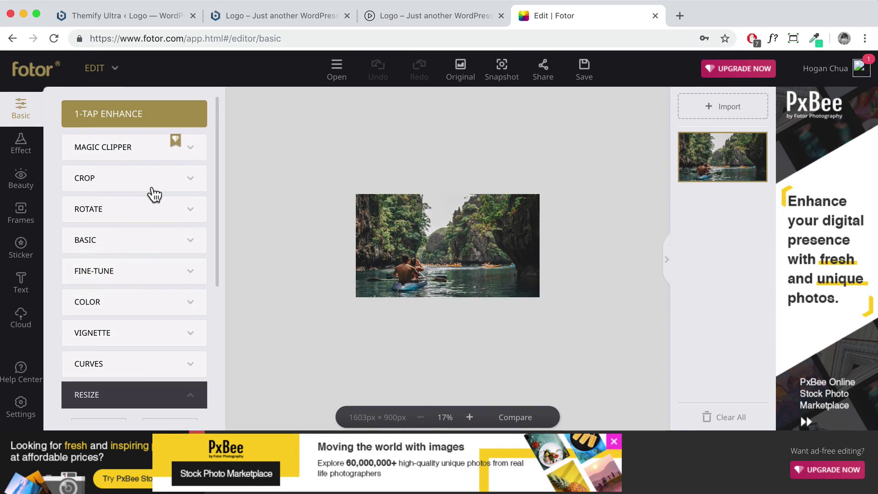
Crop the kayak photo's width from 1603 to 1600 px, keeping the 900 px height
click(153, 183)
double_click(101, 245)
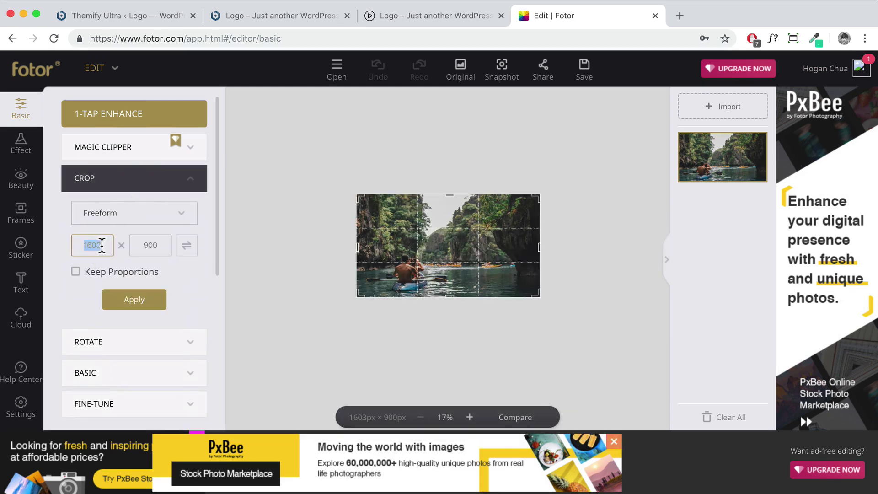
text(1600)
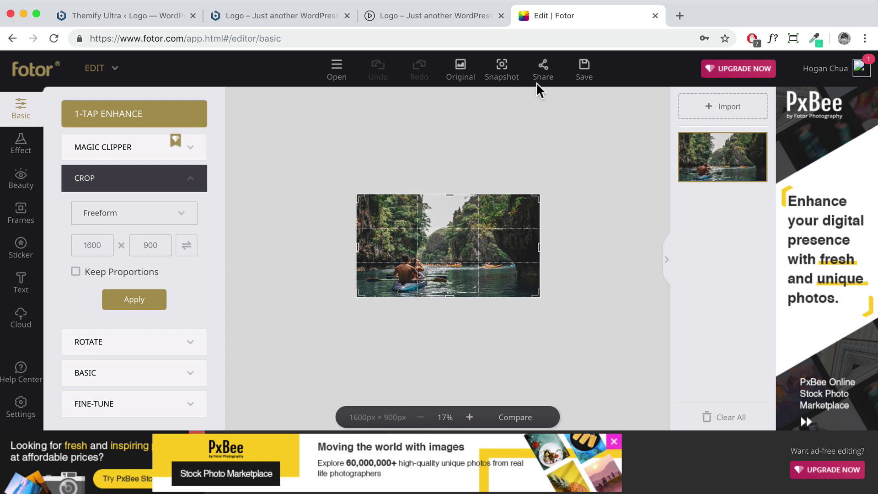
click(584, 68)
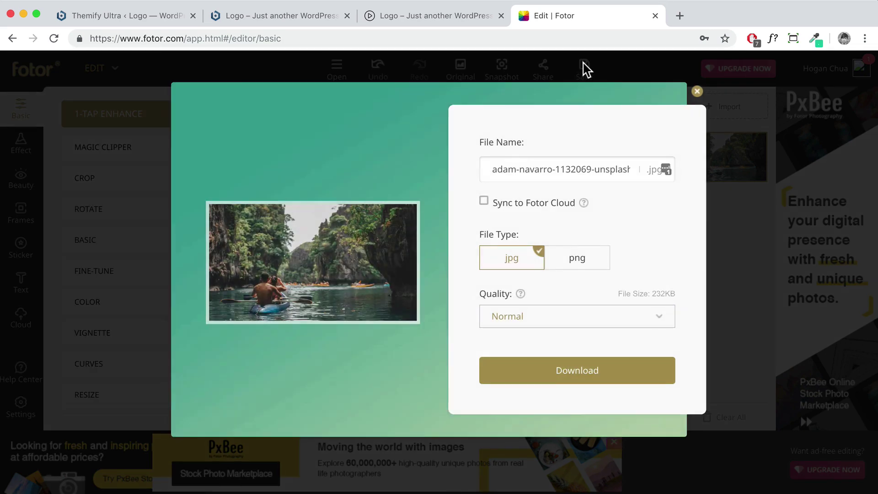
Export the photo as Hero.jpg into Images for Tutorial, replacing the old copy, then return to WordPress
drag(491, 171, 633, 168)
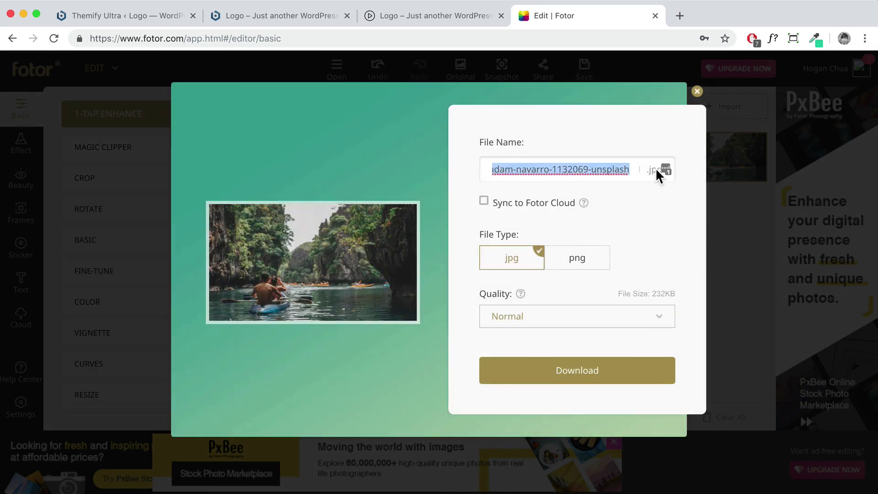
text(Hero)
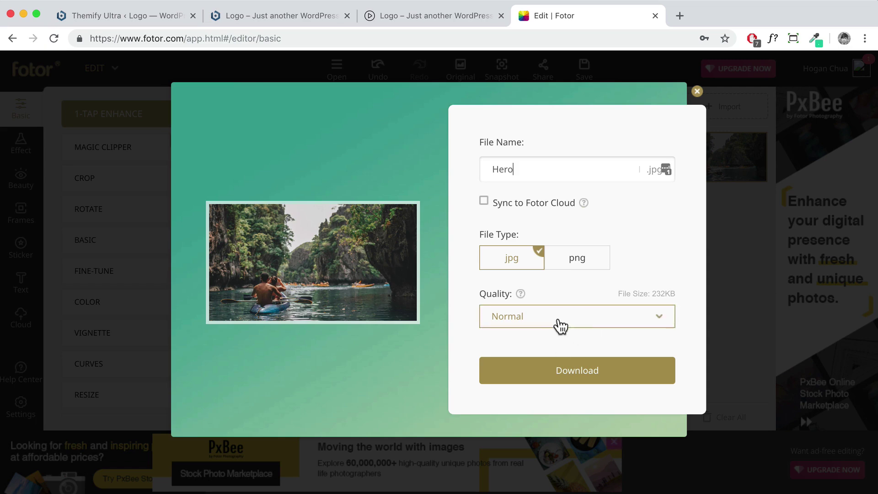
click(597, 372)
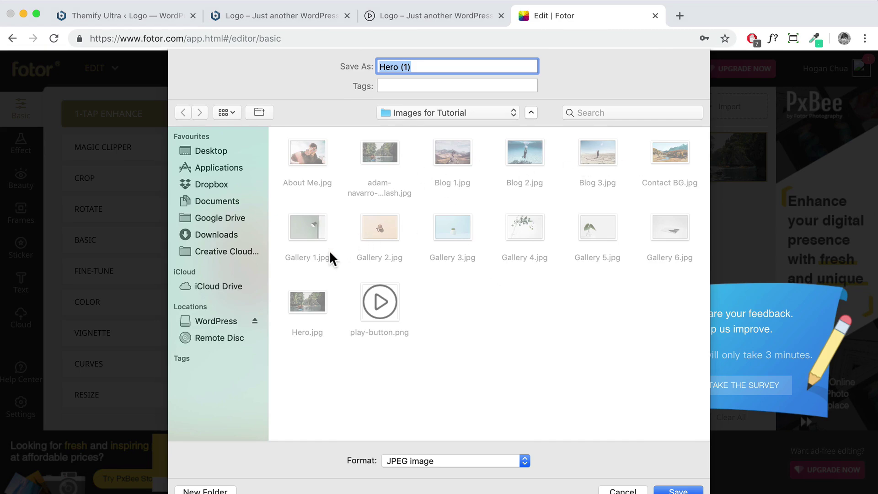
click(309, 297)
key(Return)
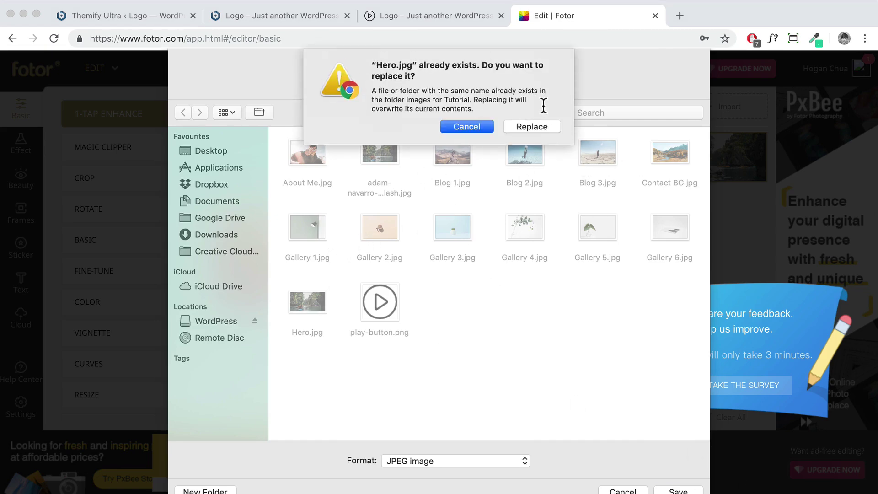
click(533, 123)
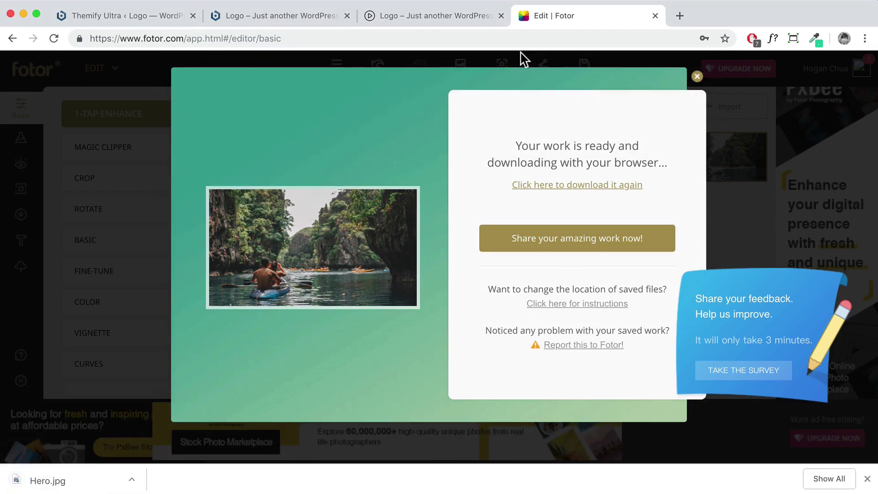
click(297, 18)
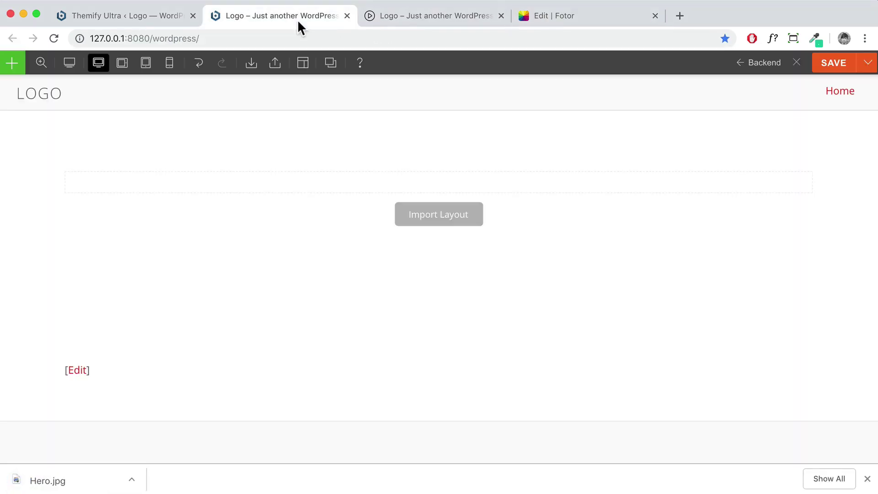
Close the Fotor tab, confirm leaving, and return to the WordPress builder
click(655, 16)
click(603, 150)
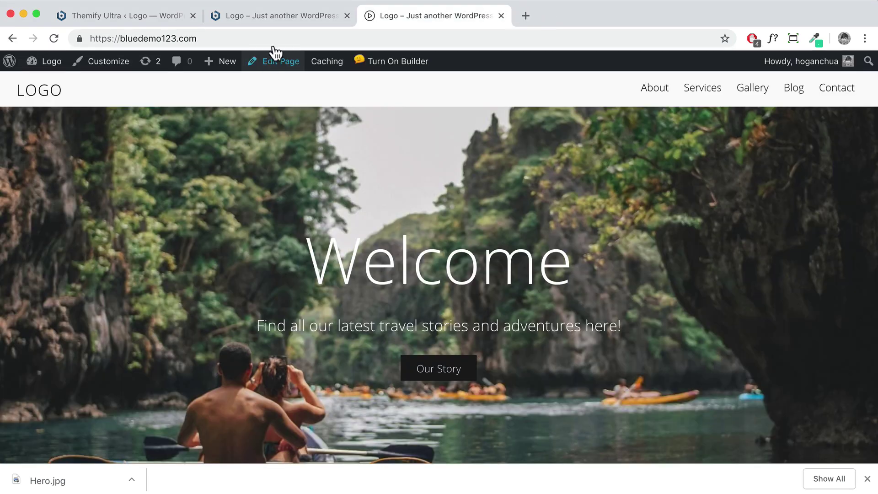
click(289, 16)
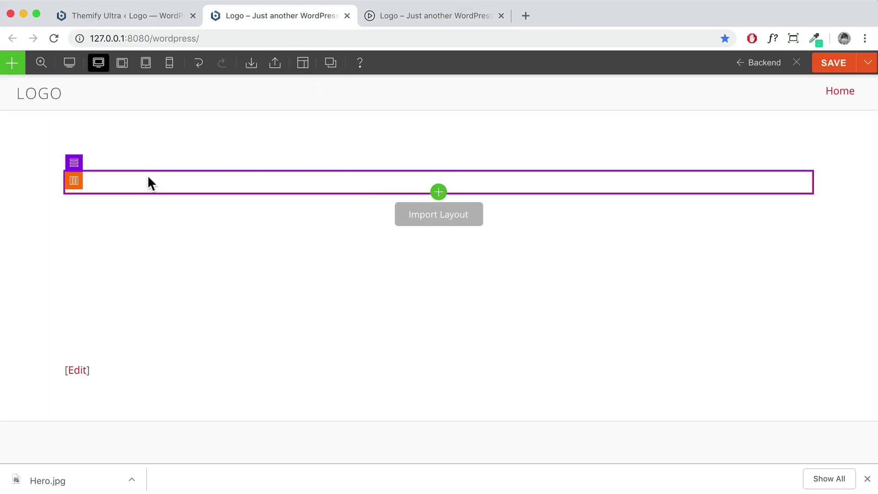
Set the empty builder row's width to Full width
mouse_move(74, 163)
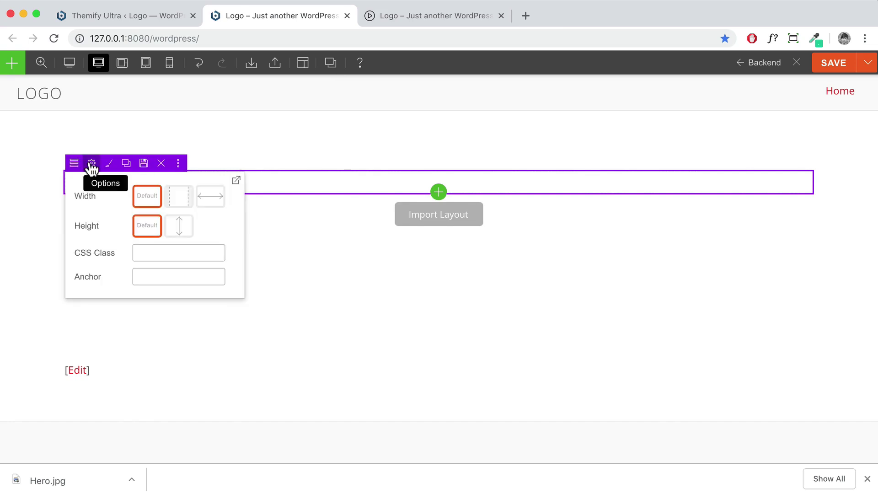
click(205, 202)
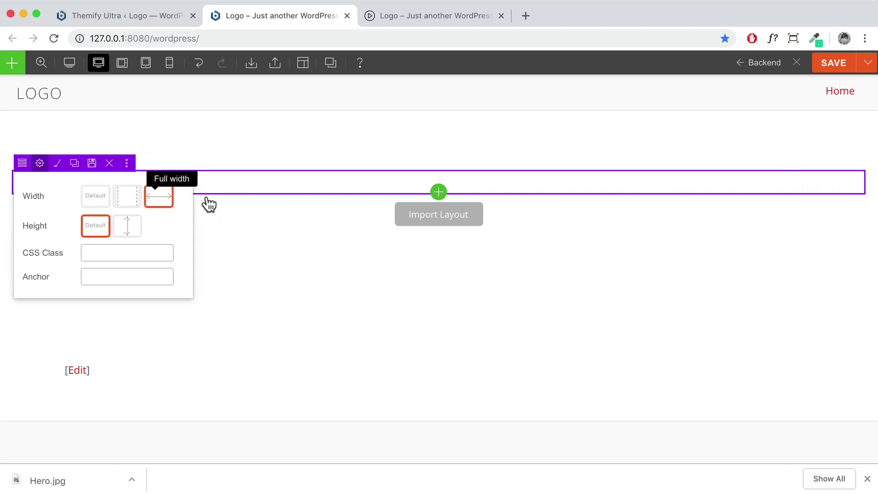
mouse_move(12, 167)
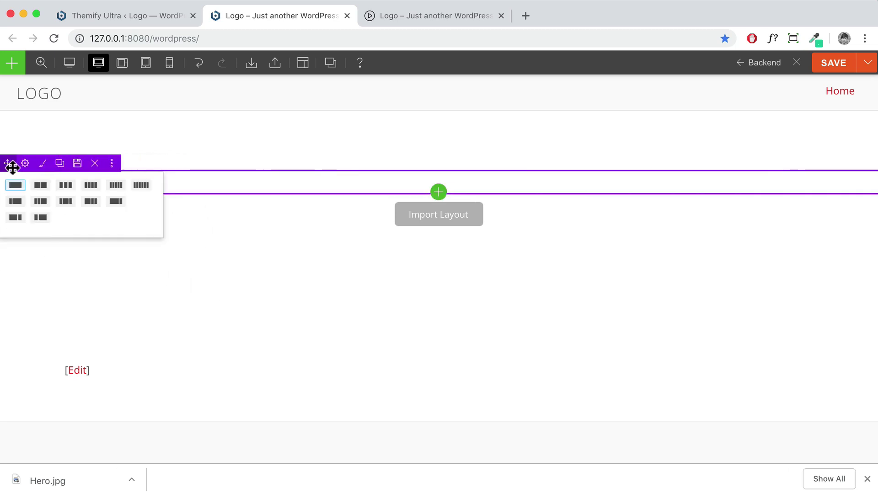
Upload Hero.jpg as the row's background image and set Background Mode to Fullcover
click(41, 164)
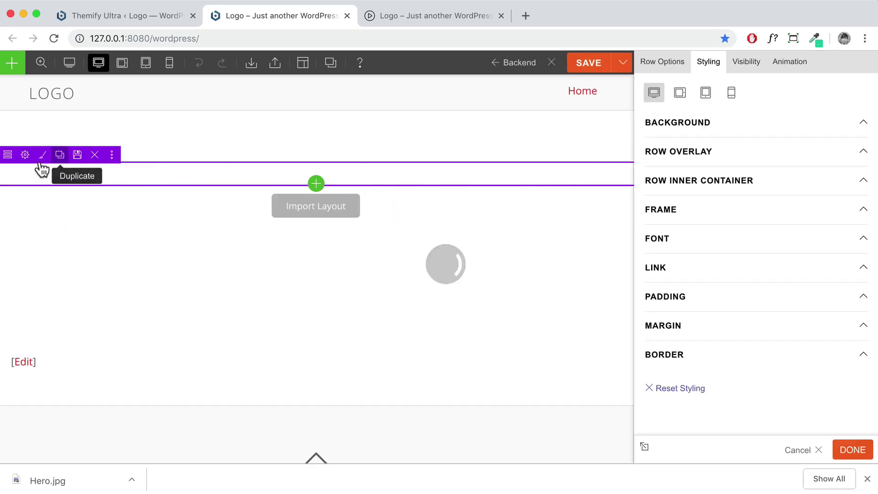
click(695, 122)
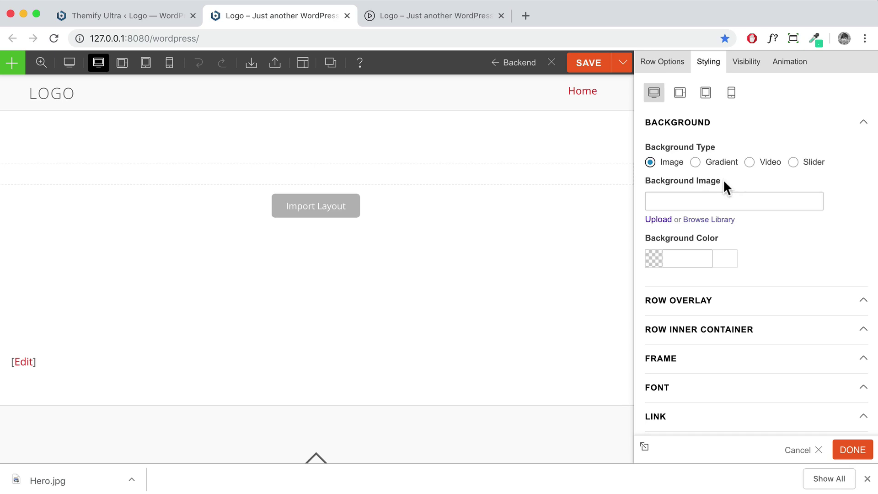
drag(723, 179, 649, 180)
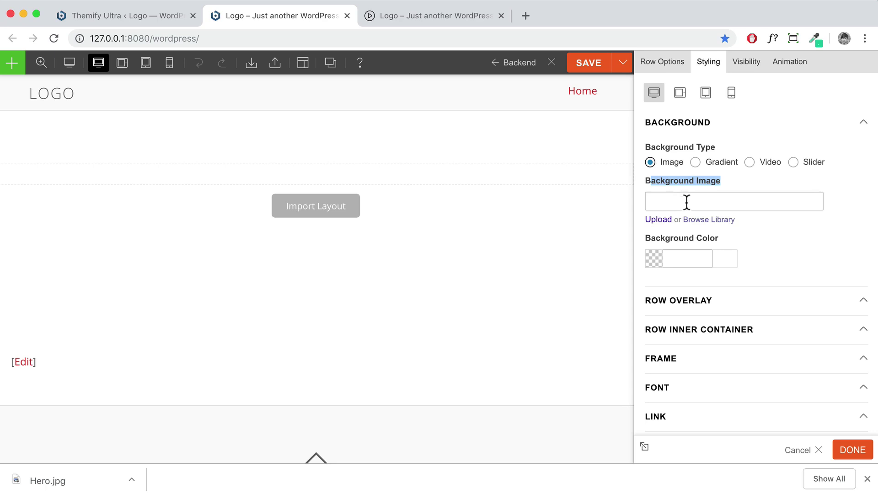
click(711, 221)
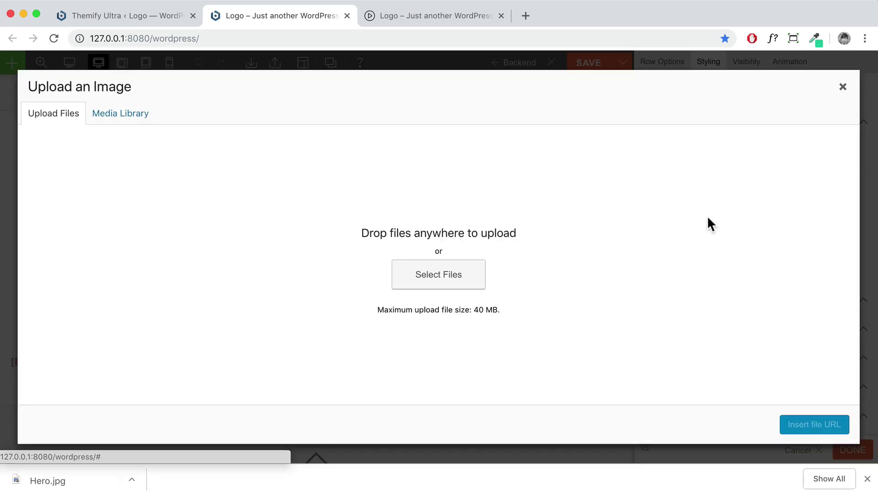
click(443, 273)
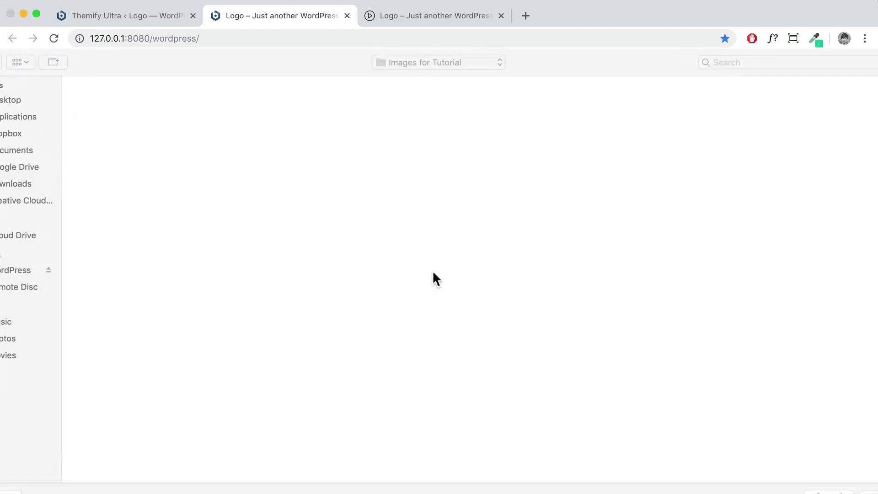
click(189, 177)
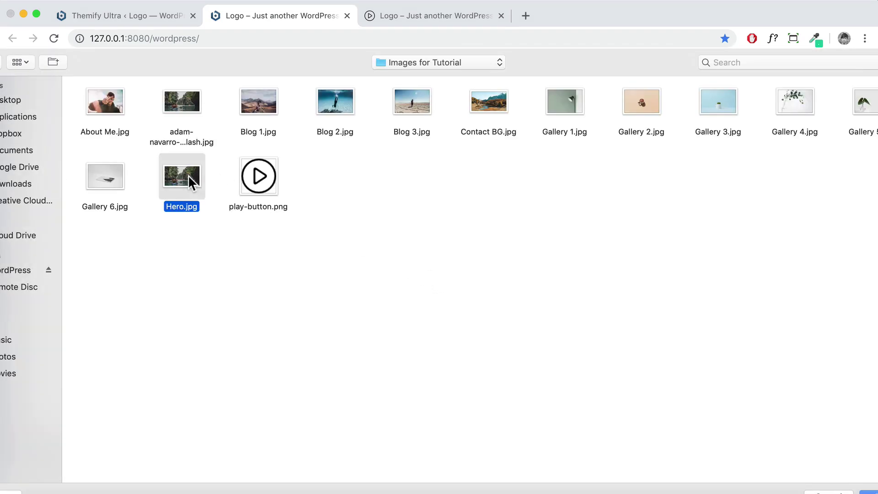
key(Return)
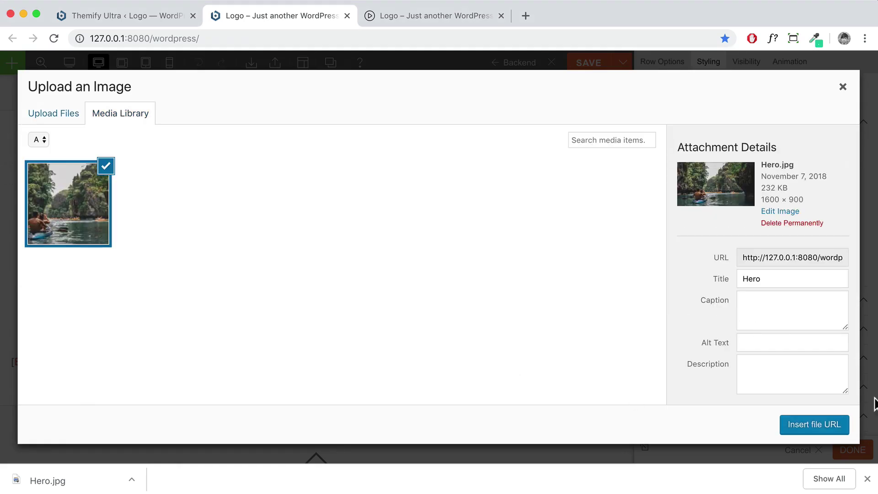
click(819, 426)
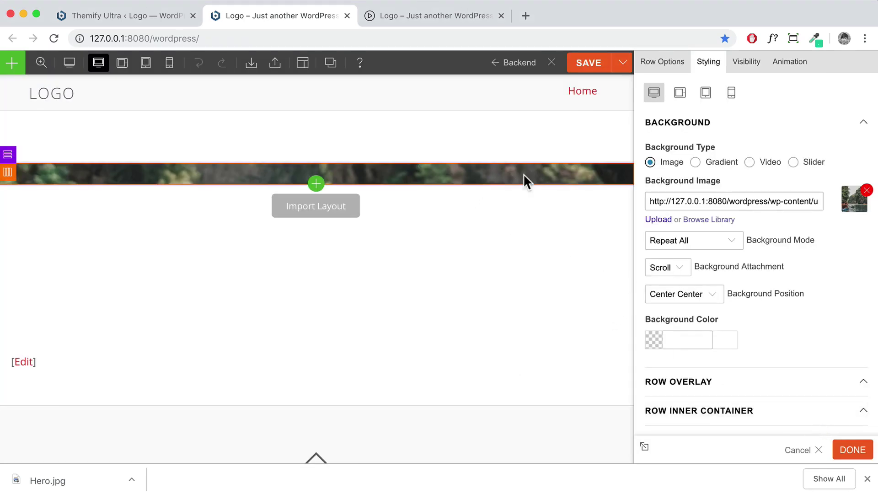
click(725, 242)
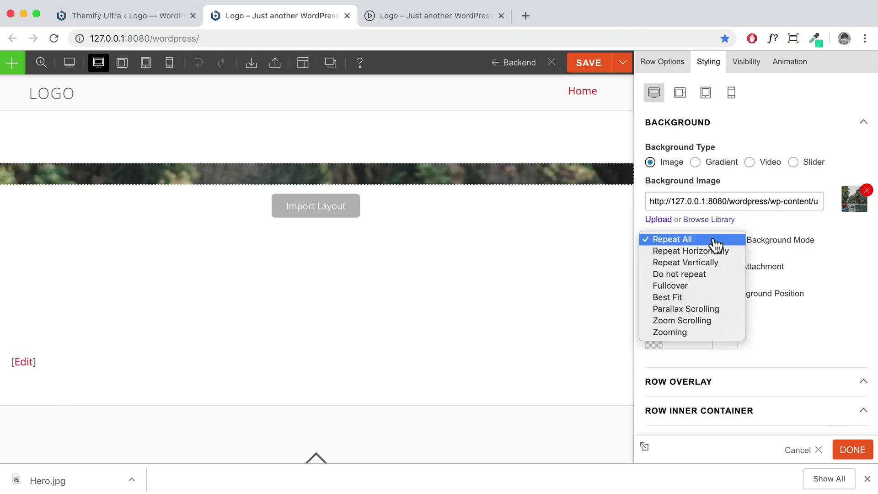
click(686, 287)
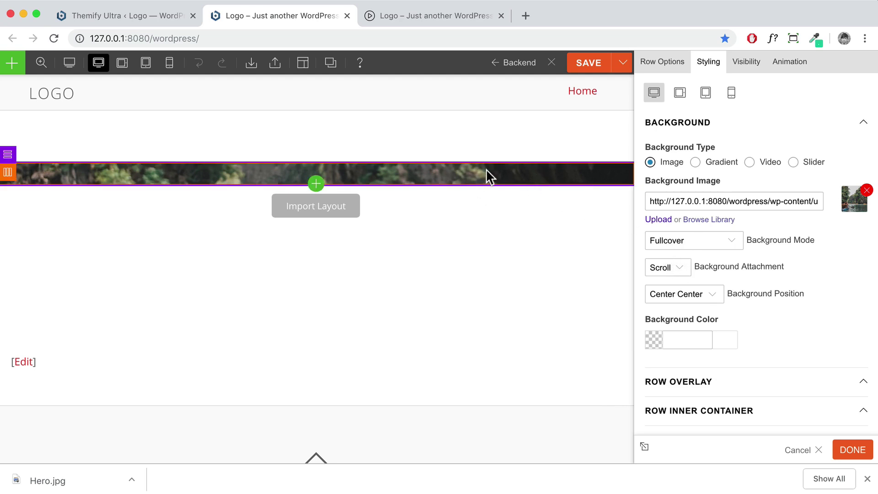
Switch the row padding to per-side values and set the top padding to 15%
scroll(734, 269, down, 5)
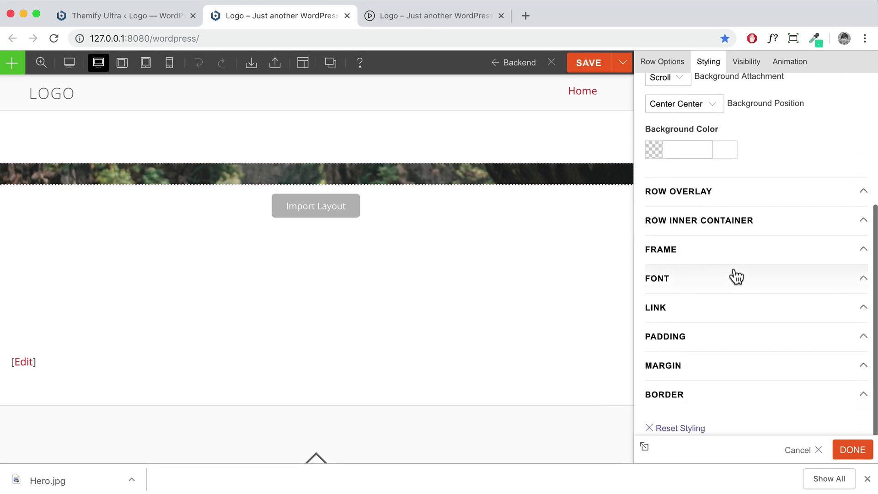
click(681, 340)
scroll(683, 320, down, 2)
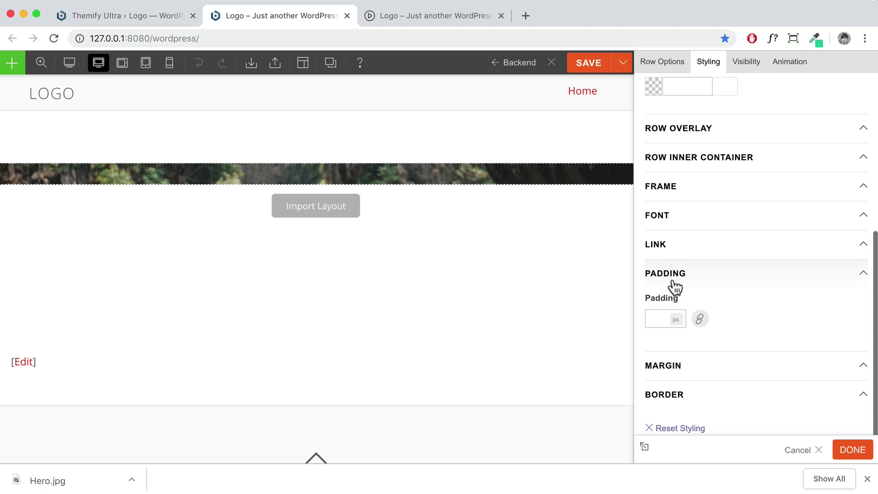
click(700, 319)
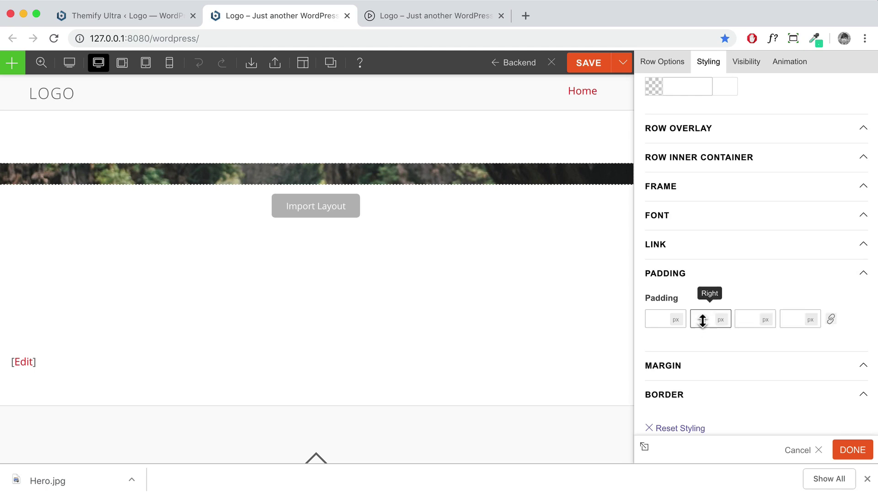
click(665, 319)
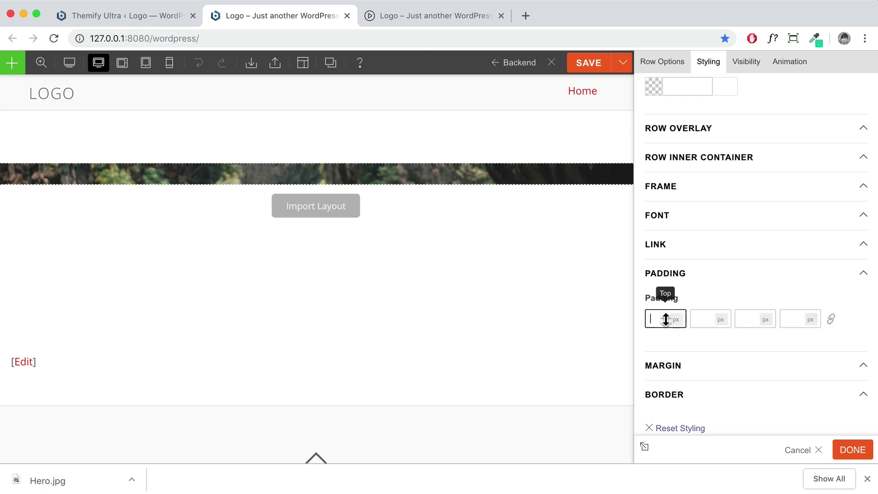
text(15)
click(674, 319)
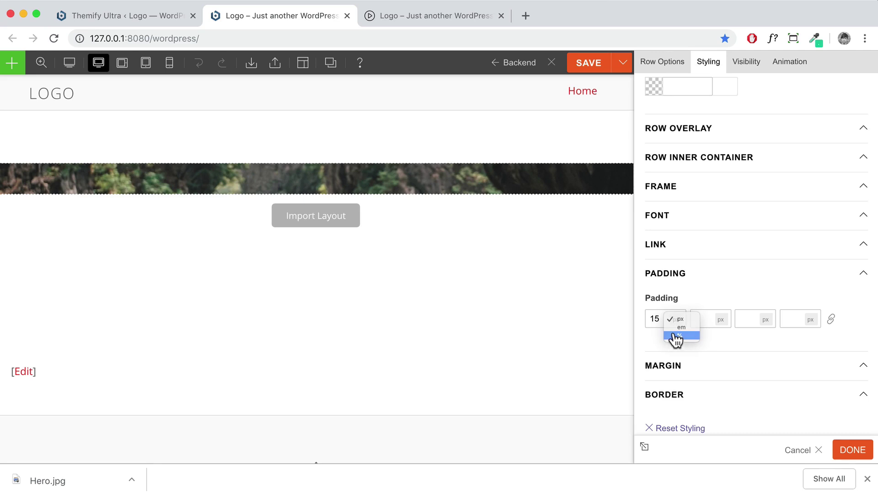
click(679, 335)
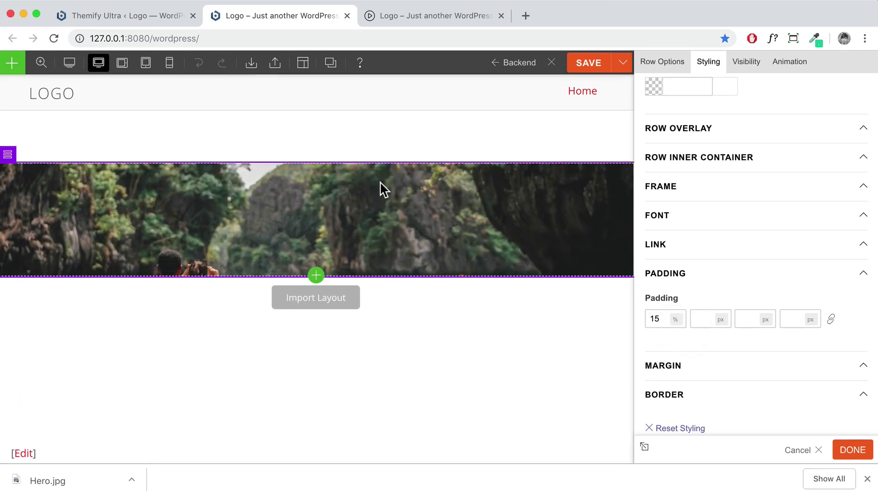
Set the bottom padding to 15% and review the taller hero row
click(753, 320)
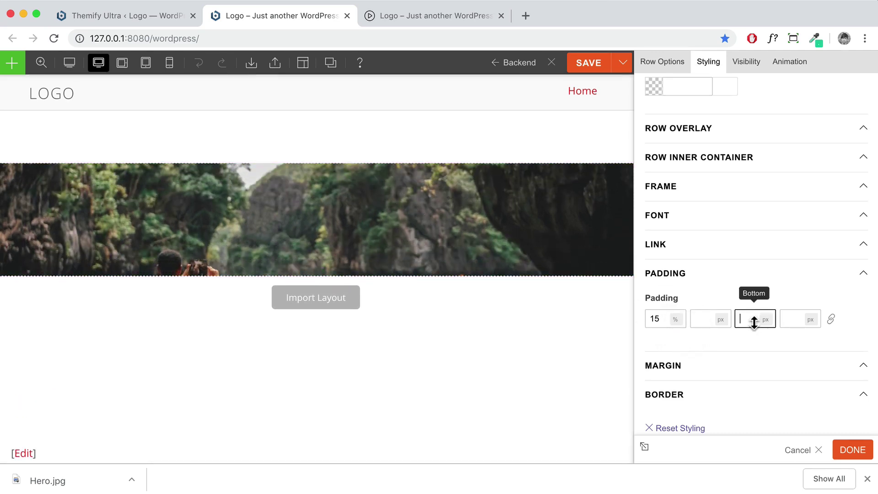
text(15)
click(765, 320)
click(767, 336)
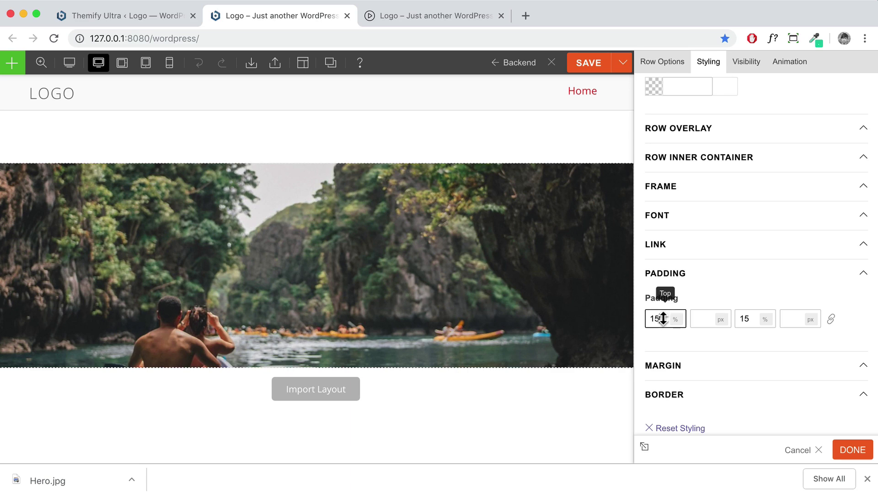
scroll(663, 318, up, 4)
scroll(663, 316, up, 1)
scroll(754, 319, up, 5)
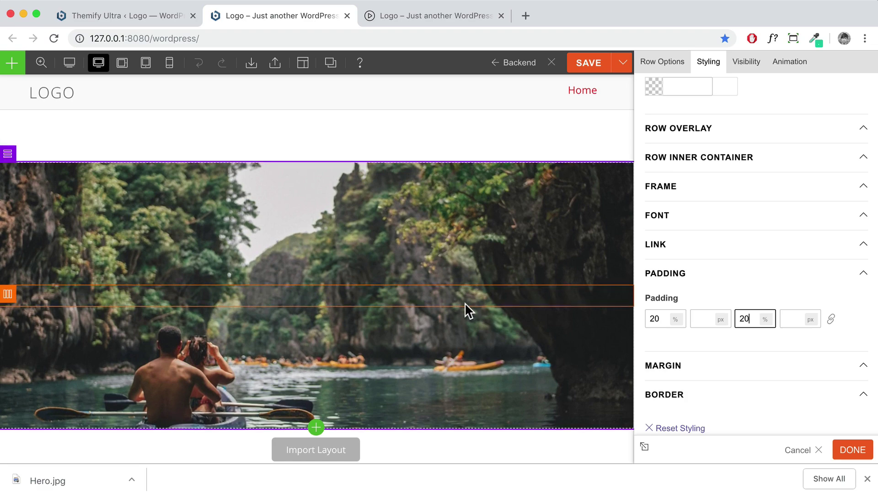
scroll(465, 303, down, 3)
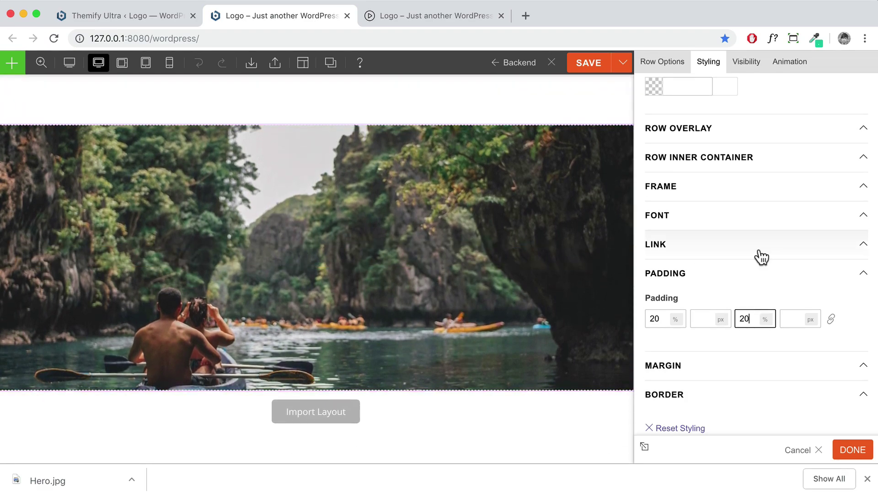
scroll(553, 233, up, 3)
scroll(726, 228, up, 3)
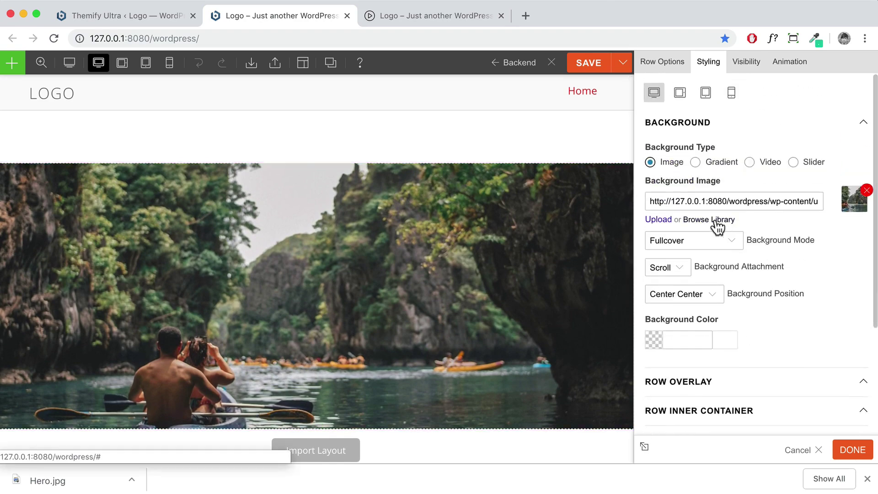
Try a gradient background on the hero row, then switch the background type to video
click(695, 163)
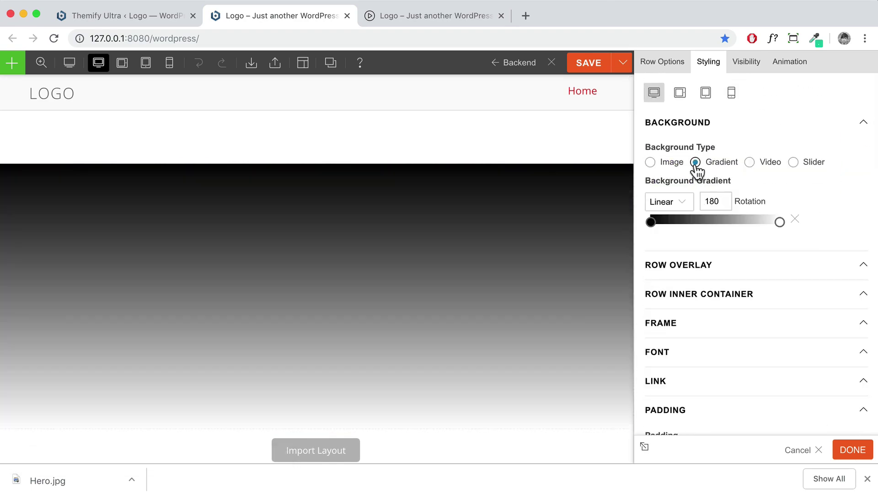
click(650, 223)
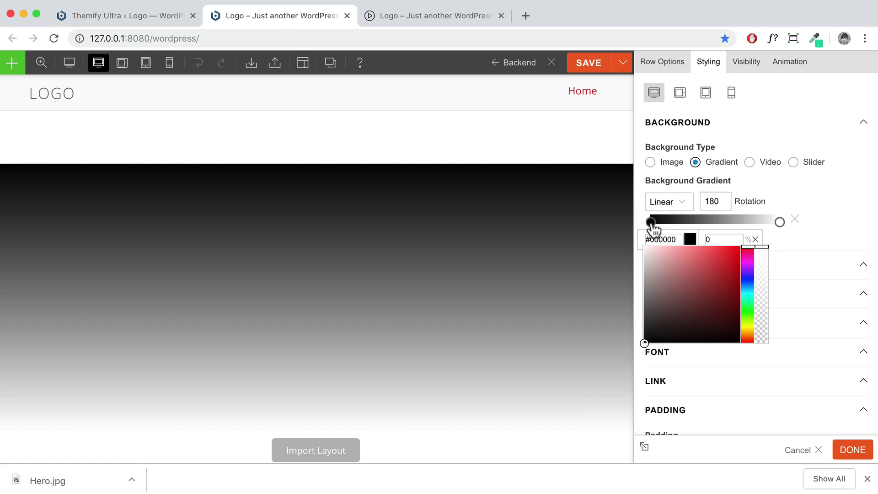
click(749, 162)
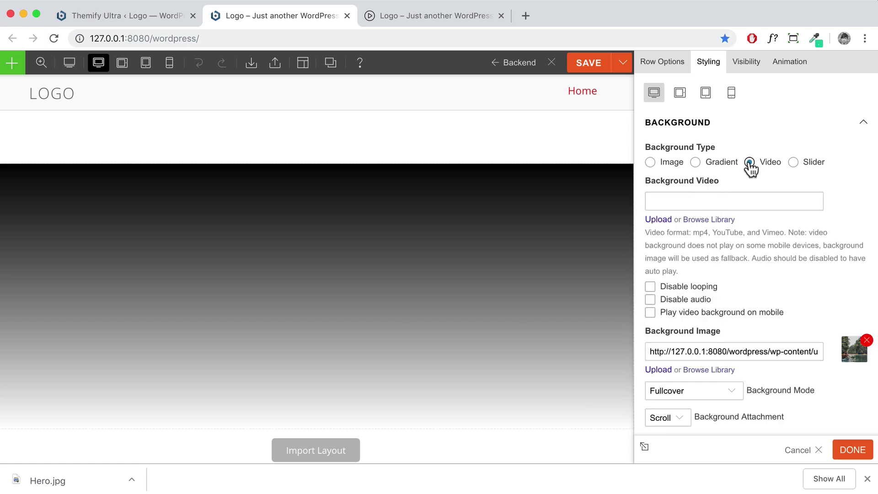
click(721, 201)
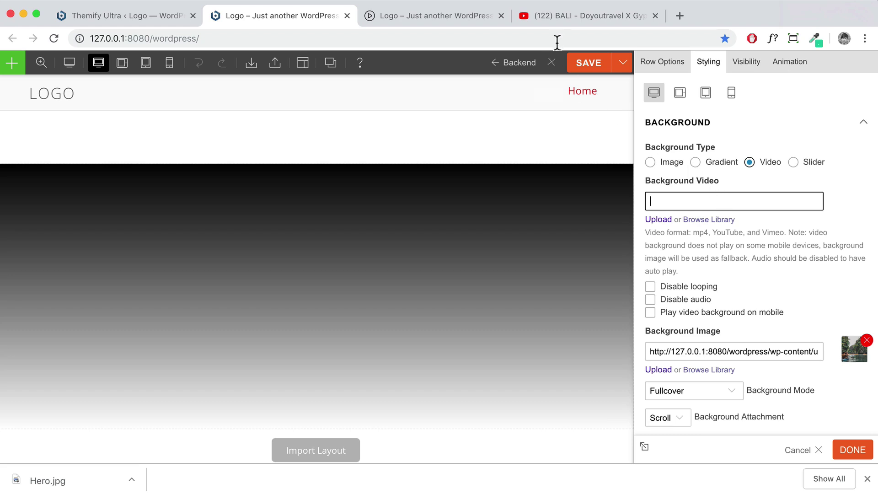
Copy the YouTube BALI video's URL and apply it as the row's background video
click(566, 17)
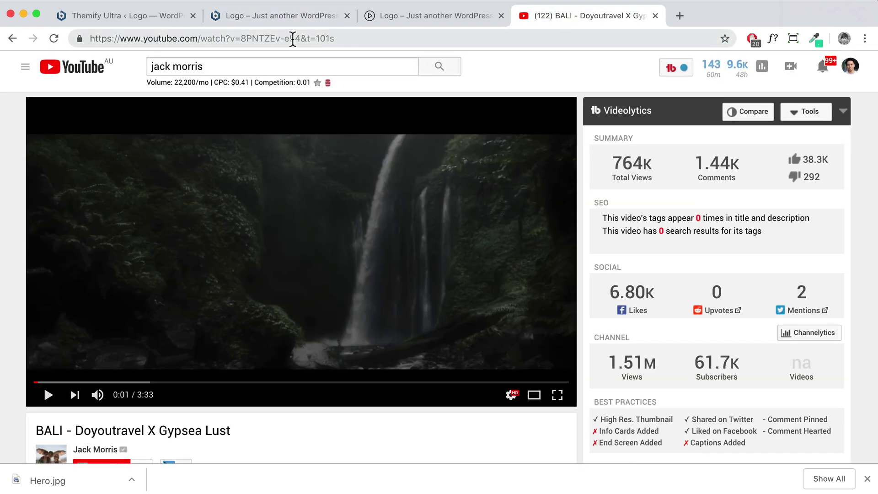
click(338, 38)
key(ctrl+c)
click(254, 16)
click(732, 202)
key(ctrl+v)
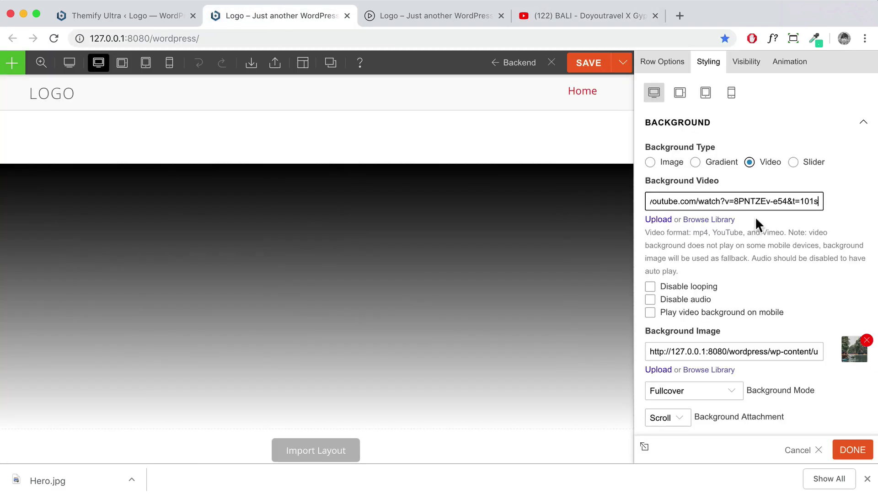
click(860, 201)
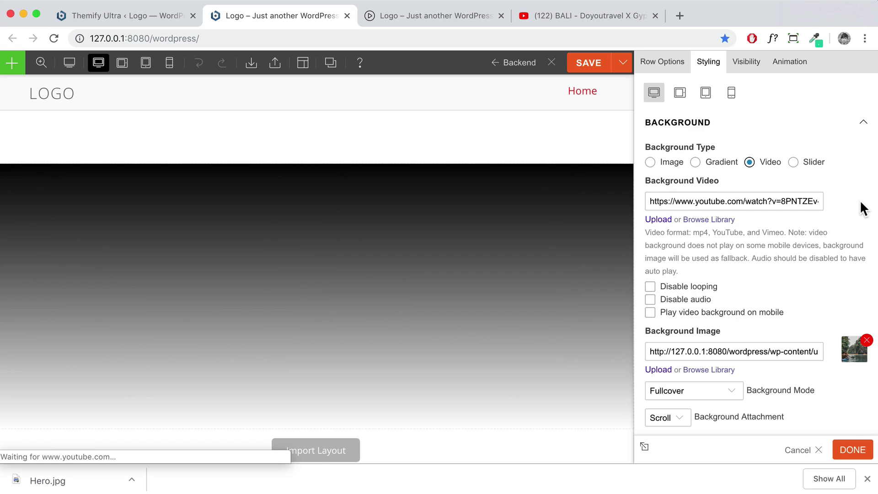
Clear the video URL, revert the row background to the Hero.jpg image, and close the styling panel
scroll(450, 286, down, 2)
scroll(450, 286, up, 2)
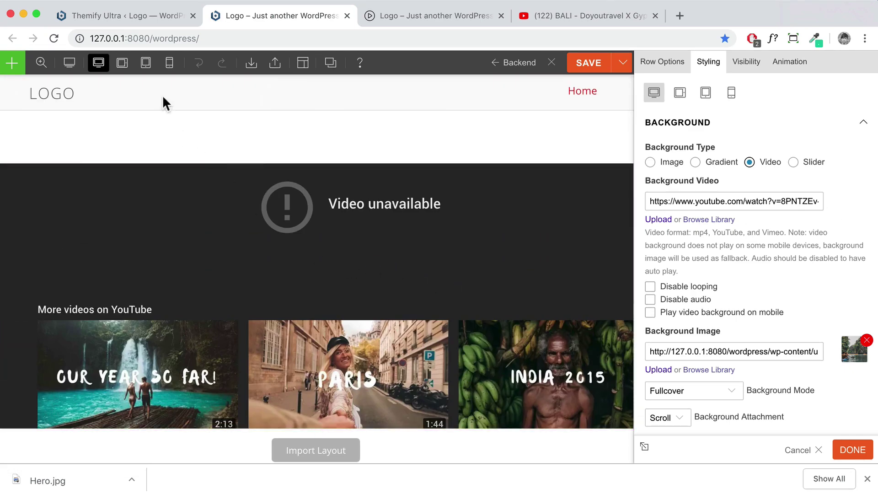
drag(208, 38, 83, 37)
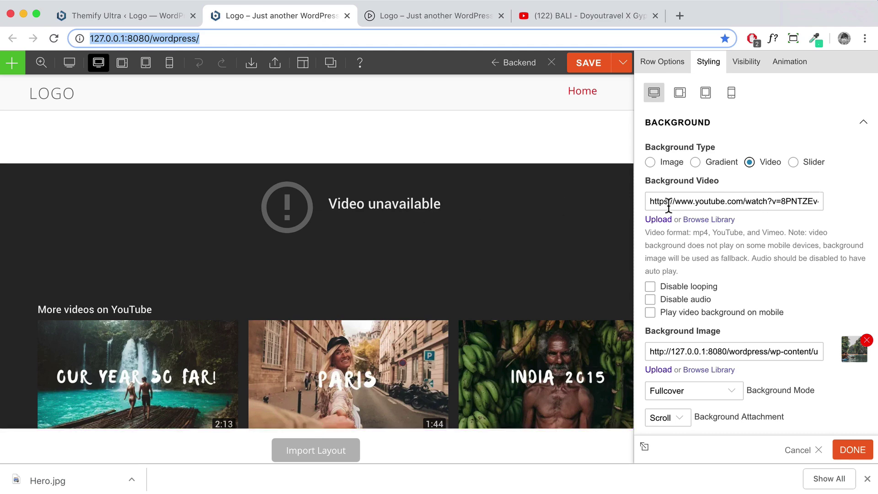
click(650, 202)
key(super+a)
key(BackSpace)
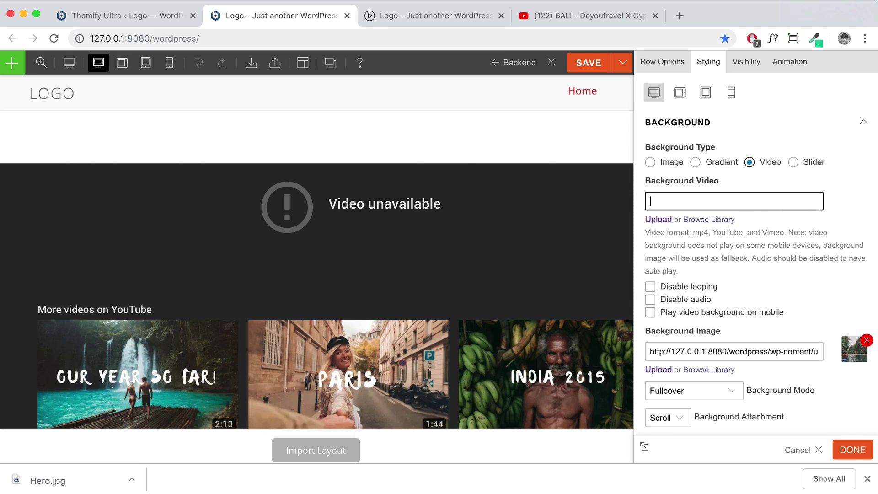
click(650, 163)
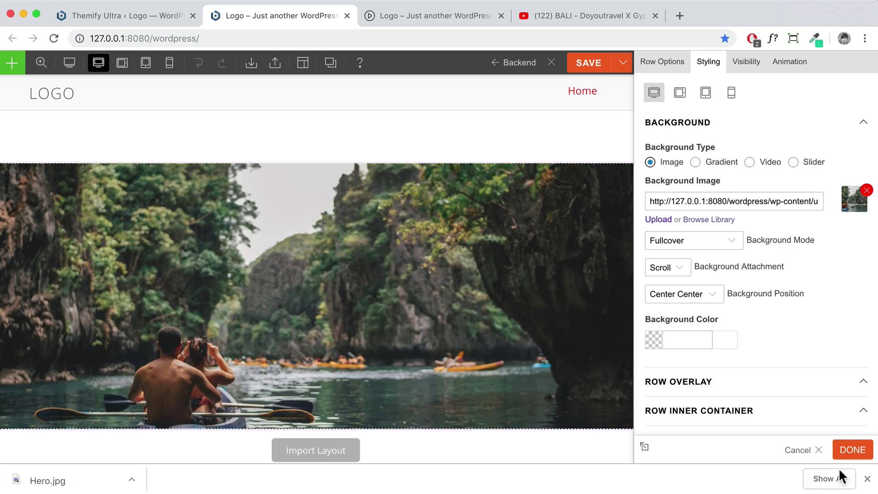
click(849, 455)
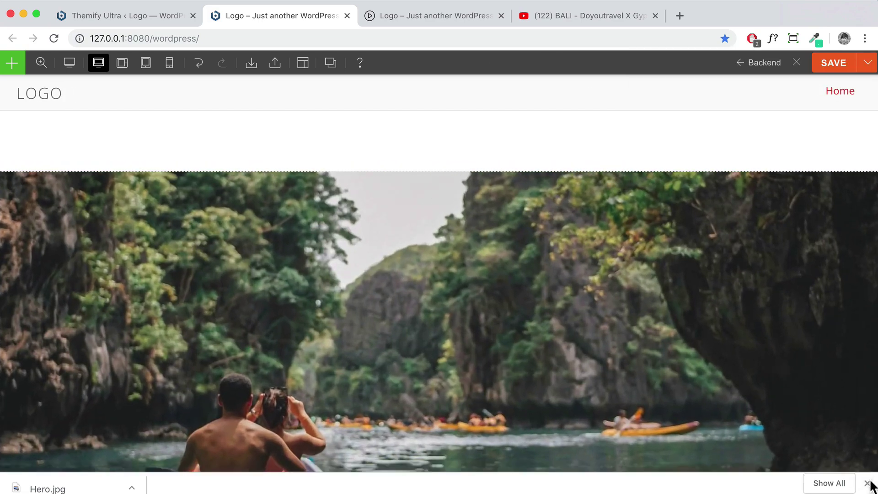
Dismiss the downloads bar and drag a Text module into the hero row
click(867, 479)
scroll(670, 351, down, 3)
click(12, 64)
scroll(70, 327, down, 6)
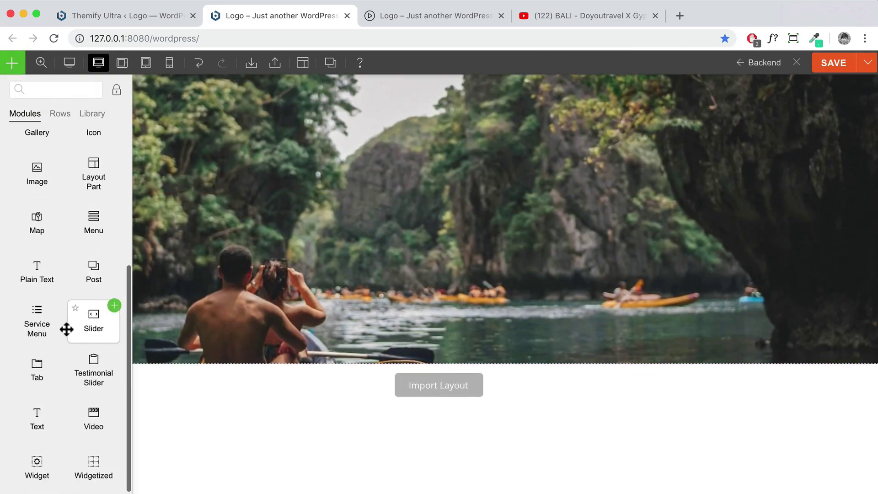
drag(33, 425, 429, 221)
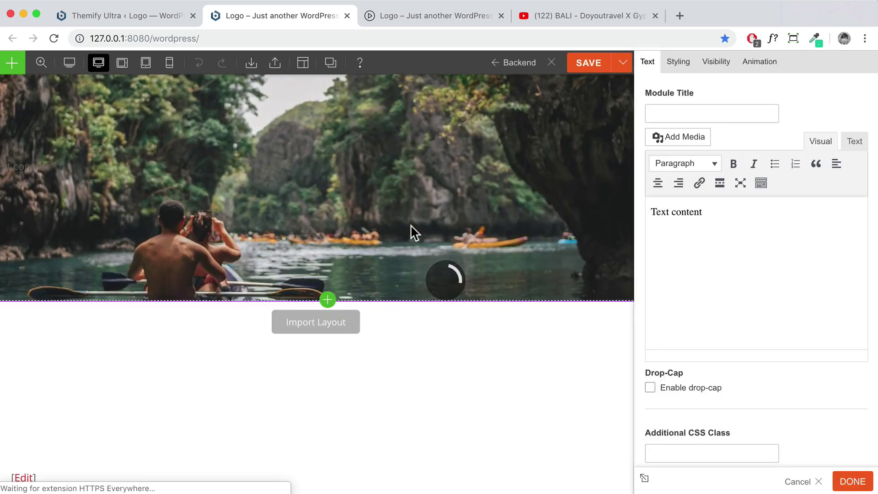
Replace the placeholder text with 'Welcome' and format it as Heading 1, checking the HTML source
drag(719, 207, 633, 210)
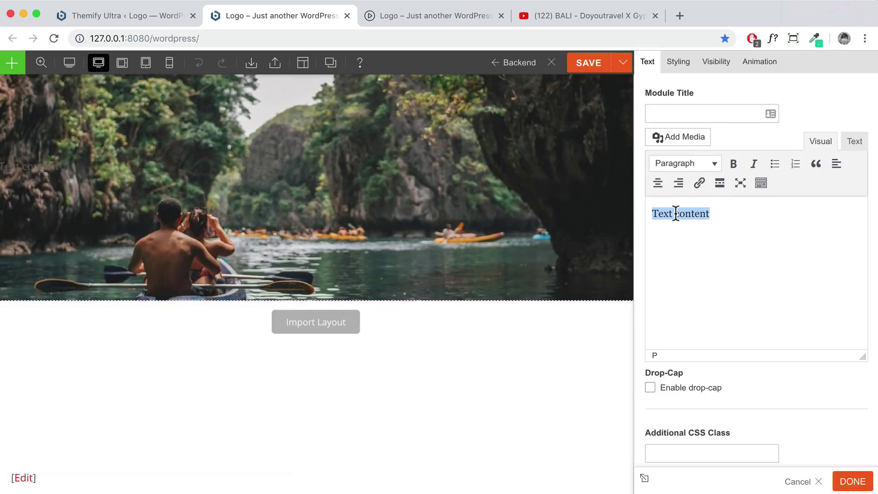
text(Welcome)
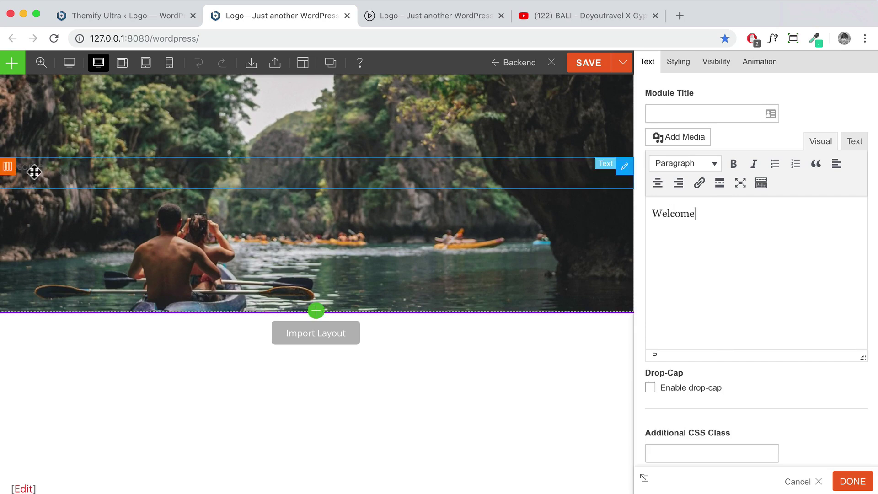
double_click(653, 214)
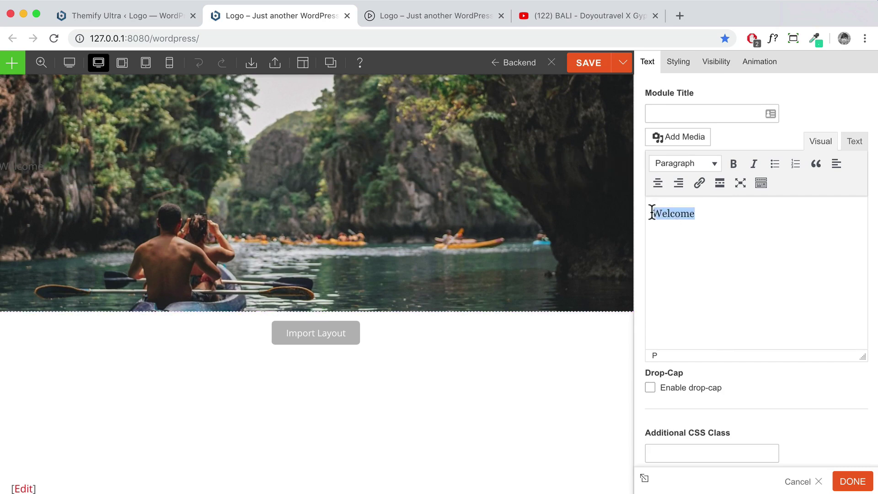
click(702, 163)
click(695, 210)
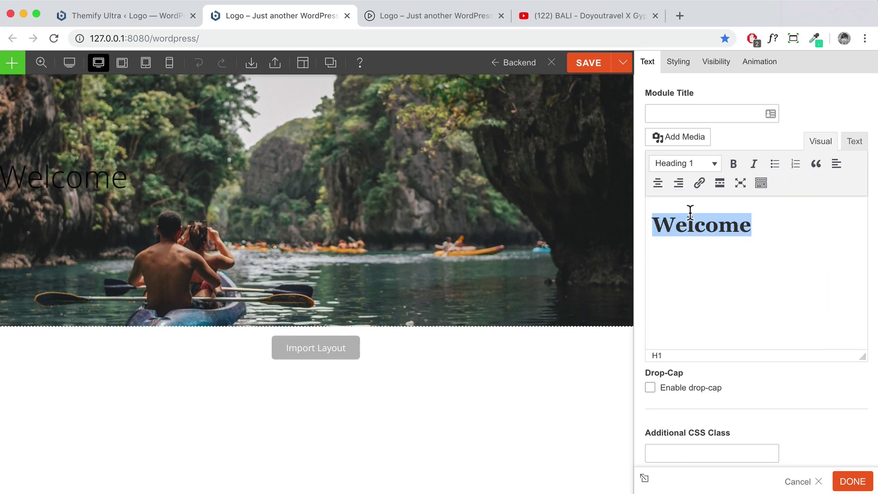
scroll(428, 221, up, 3)
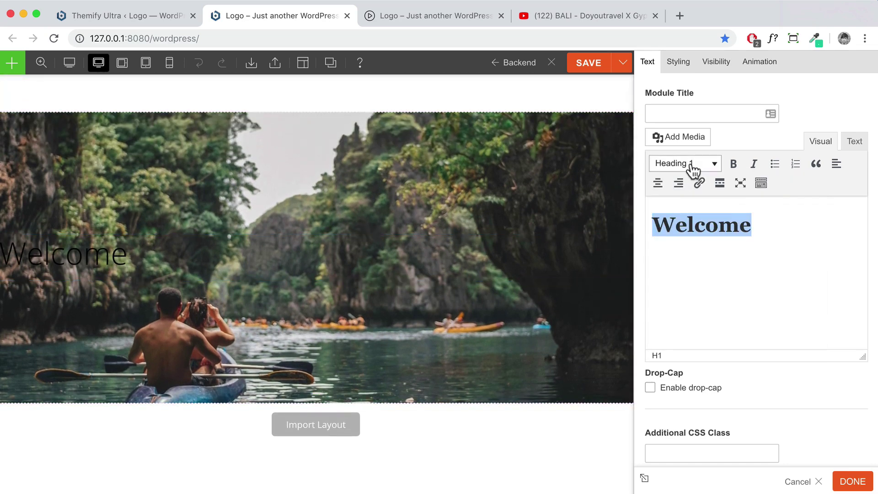
click(854, 143)
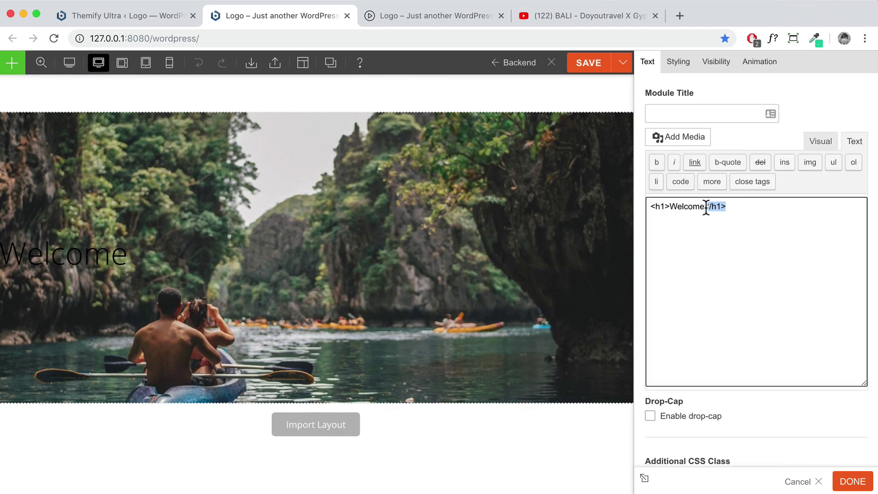
click(820, 141)
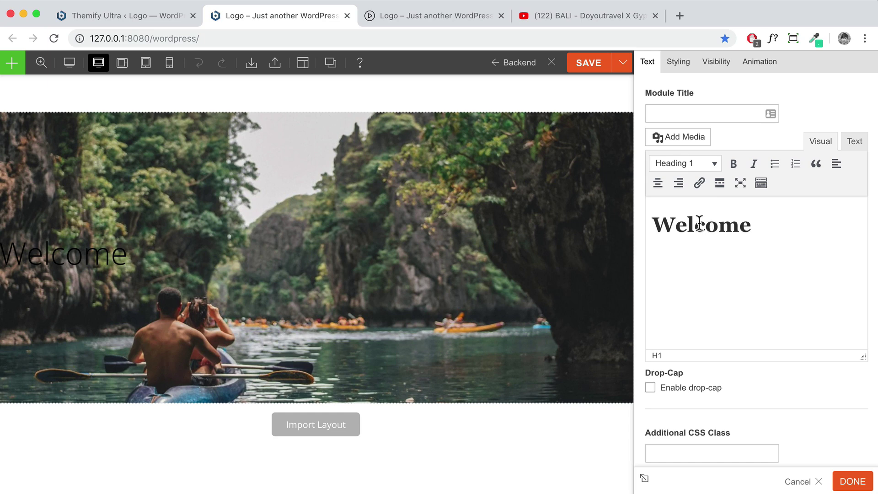
Set the Welcome heading's font colour to white #ffffff and centre-align it
click(678, 70)
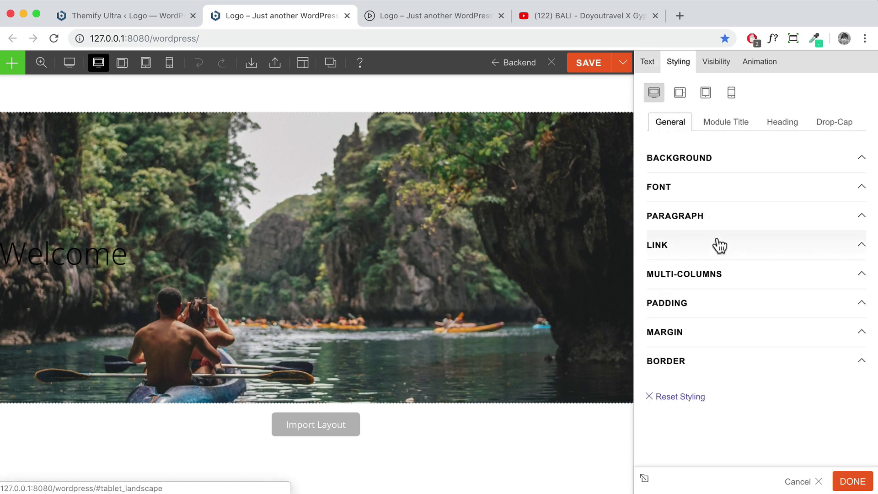
click(693, 187)
scroll(735, 257, down, 2)
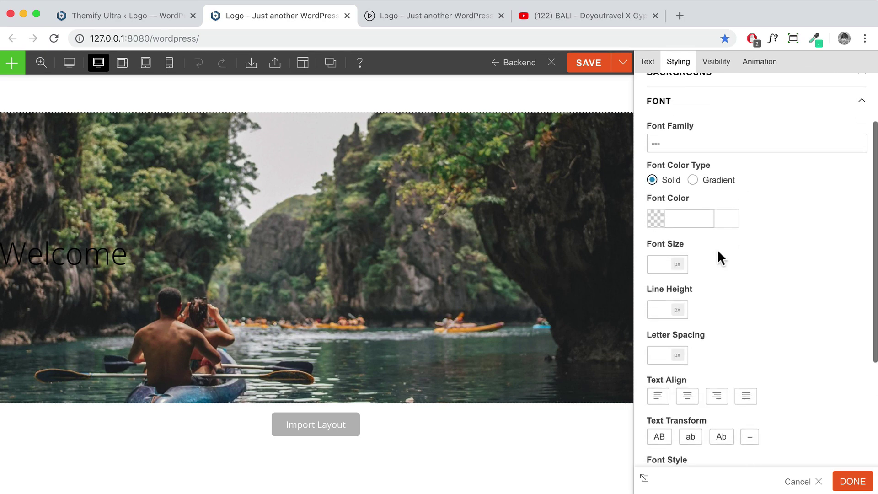
click(655, 218)
click(653, 233)
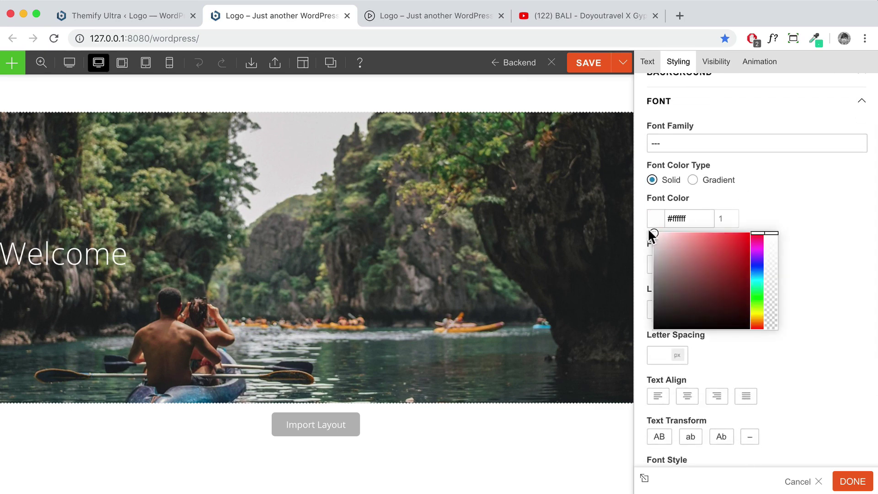
click(752, 197)
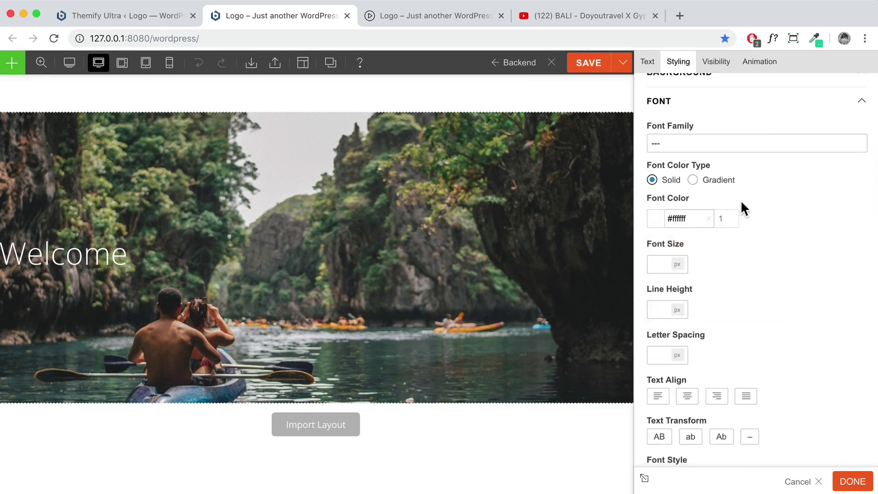
click(687, 395)
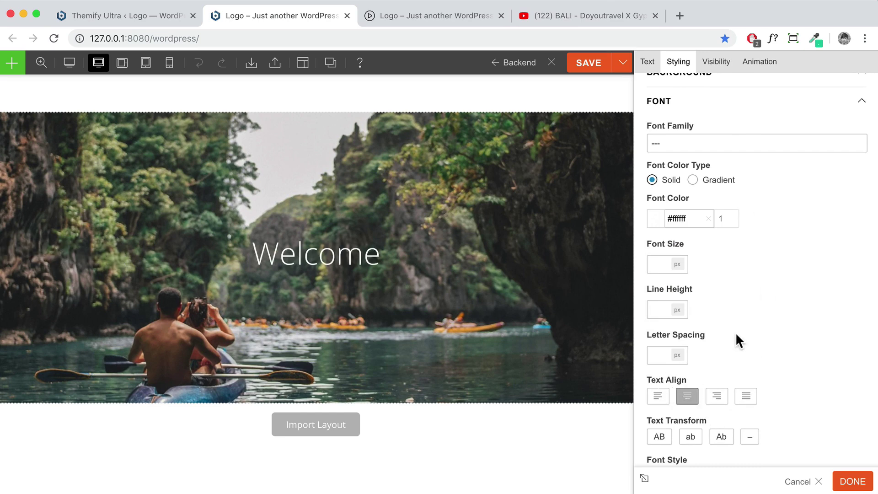
scroll(763, 243, up, 3)
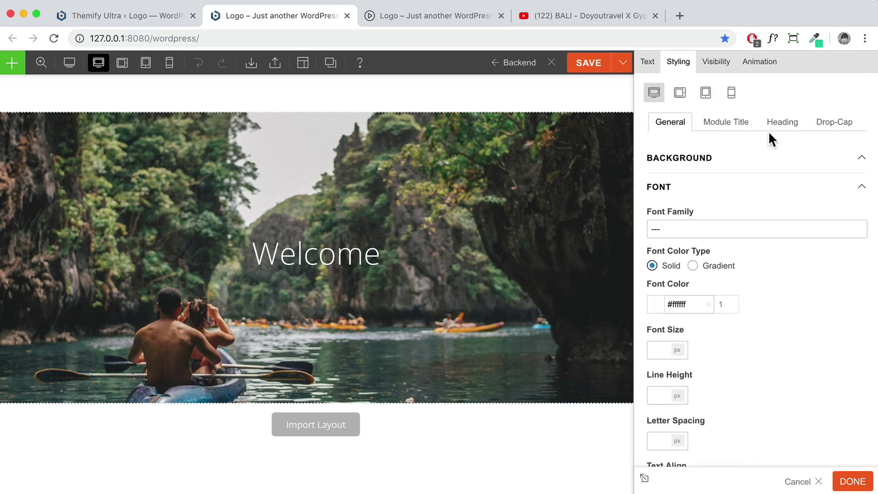
Give the Heading 1 a 100px font size and apply the changes with DONE
click(778, 130)
click(742, 168)
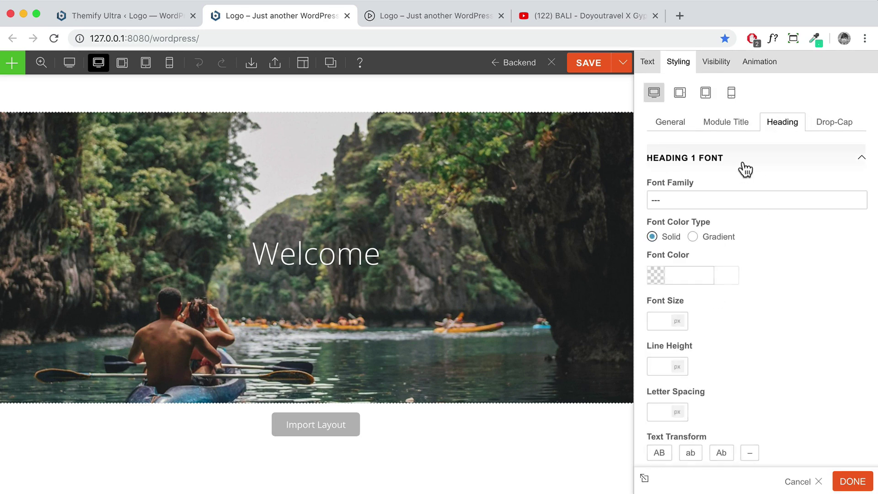
click(670, 124)
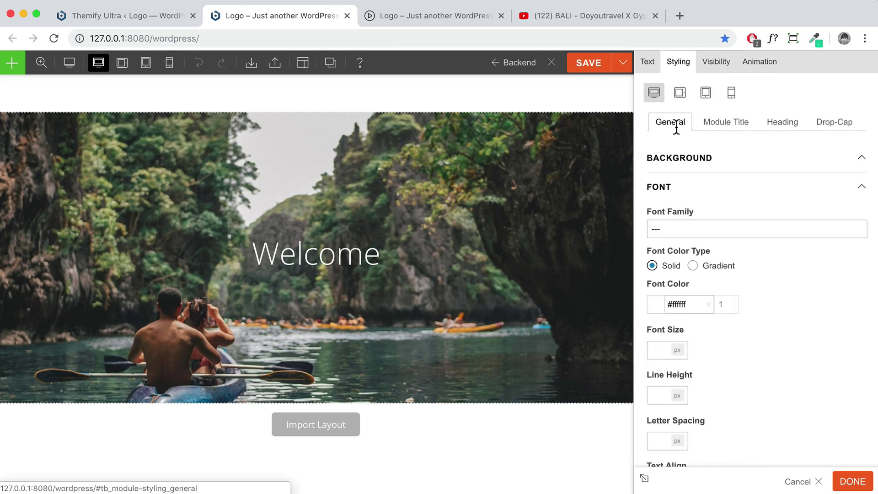
click(647, 66)
drag(752, 226, 651, 226)
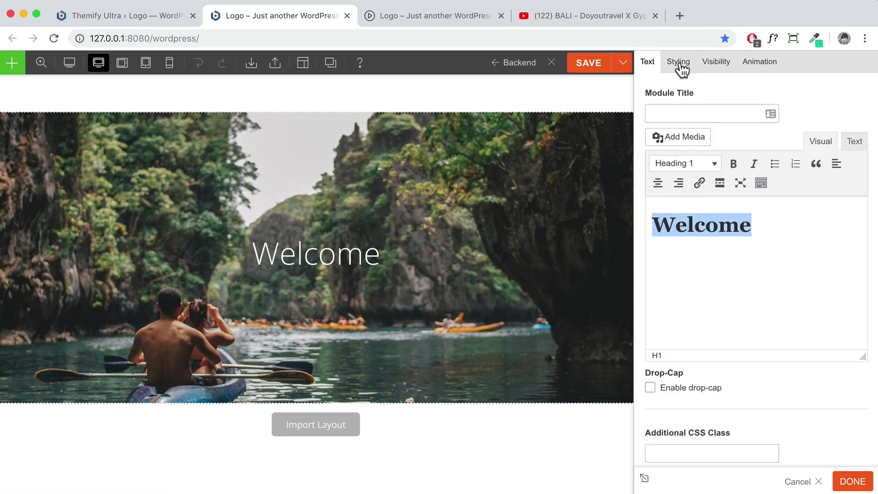
click(680, 64)
click(781, 125)
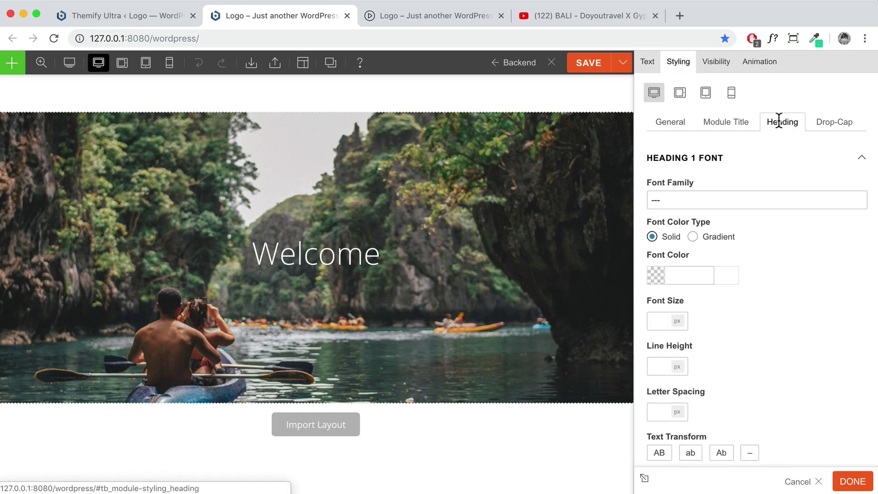
click(662, 321)
text(100)
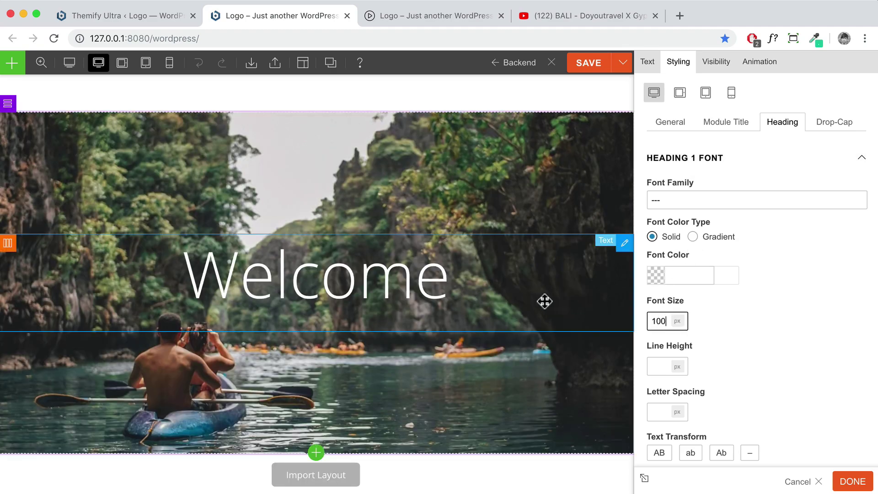
scroll(544, 301, down, 3)
click(830, 482)
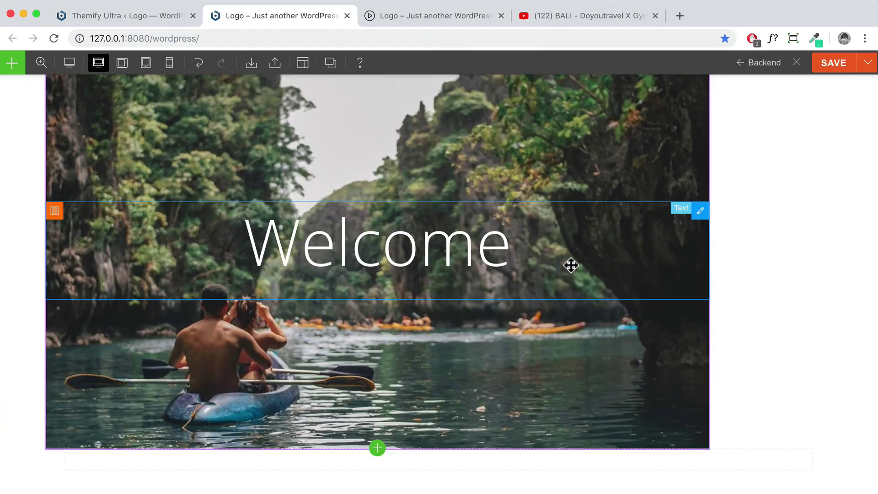
Add a Text module to the hero row beneath Welcome and select its placeholder
scroll(578, 254, down, 3)
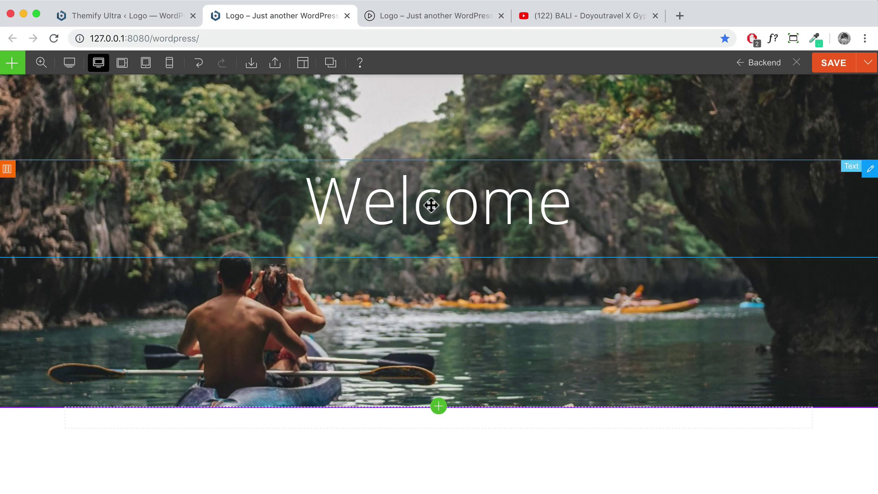
click(12, 62)
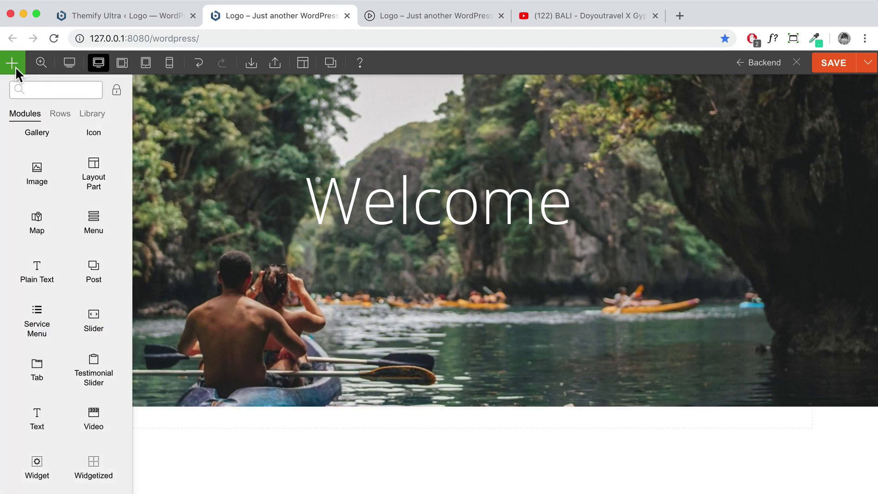
click(116, 90)
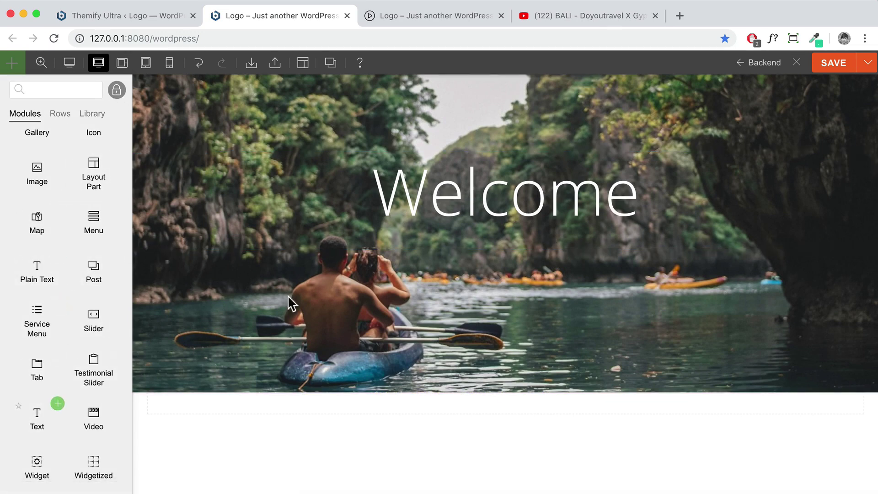
drag(39, 421, 473, 250)
drag(709, 213, 651, 214)
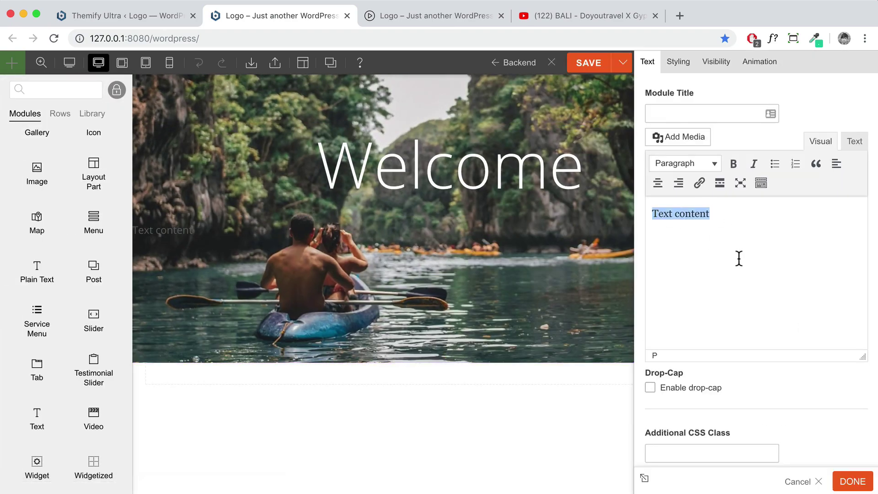
Copy the travel-stories subtitle sentence from the live site and return to the builder
click(434, 17)
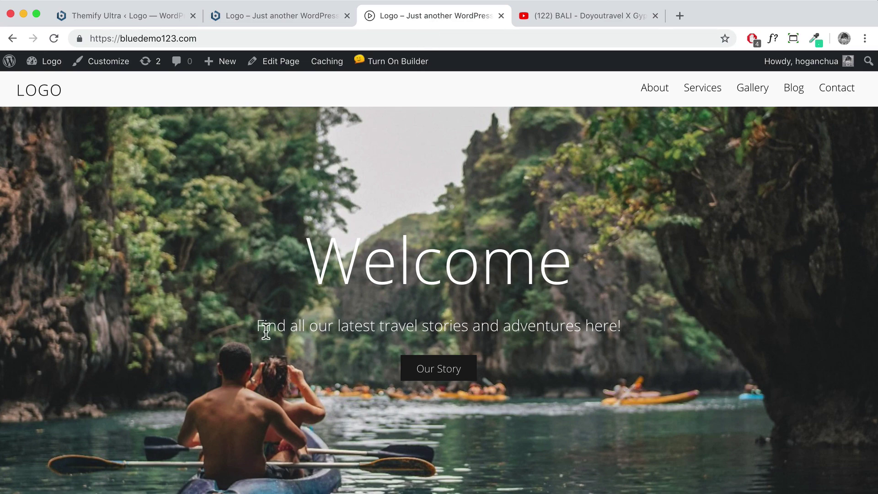
drag(257, 326, 627, 325)
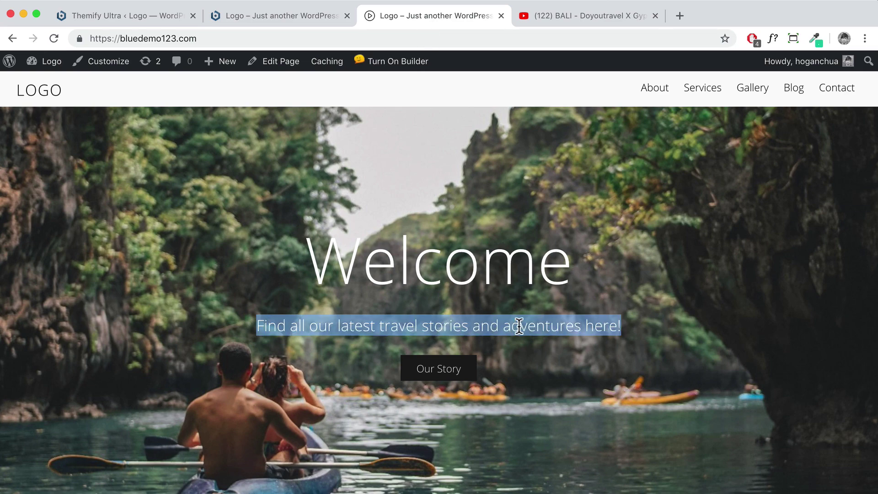
right_click(520, 326)
click(574, 352)
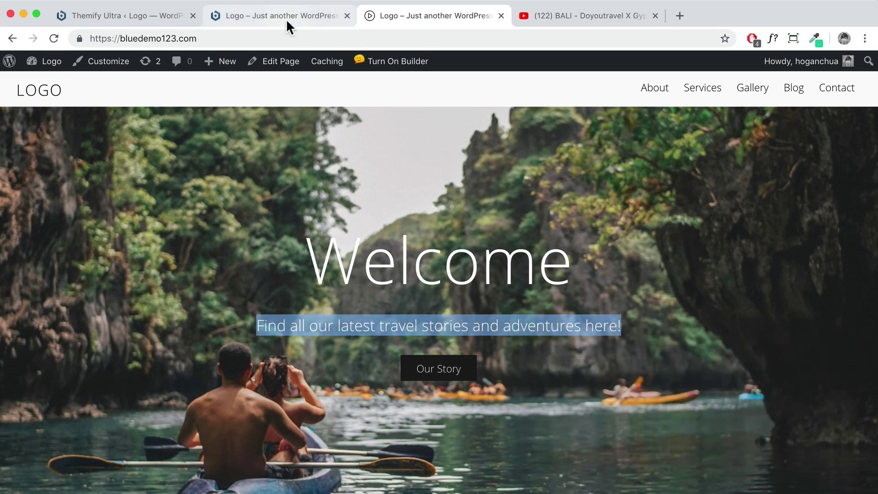
click(282, 14)
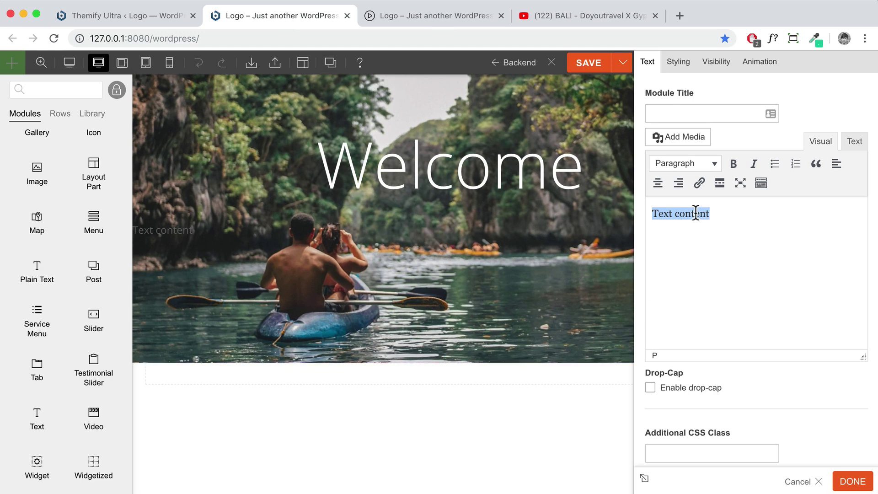
Paste the copied travel-stories sentence over the placeholder text
right_click(695, 213)
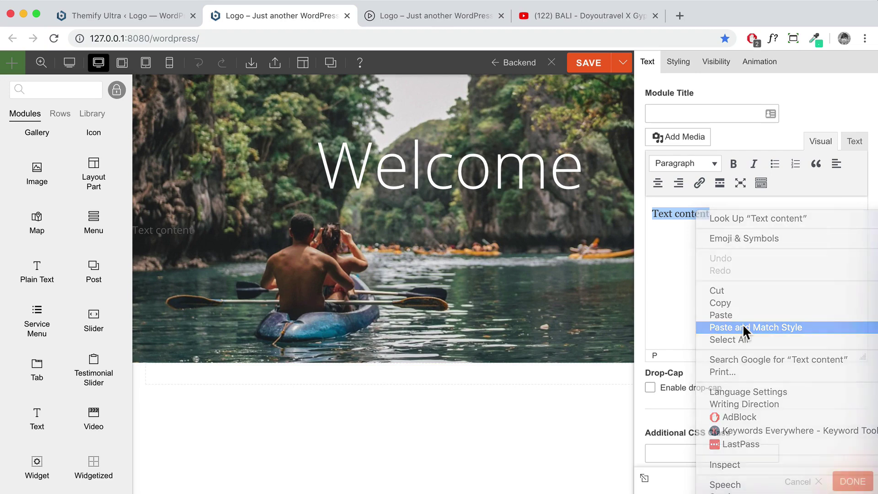
click(743, 325)
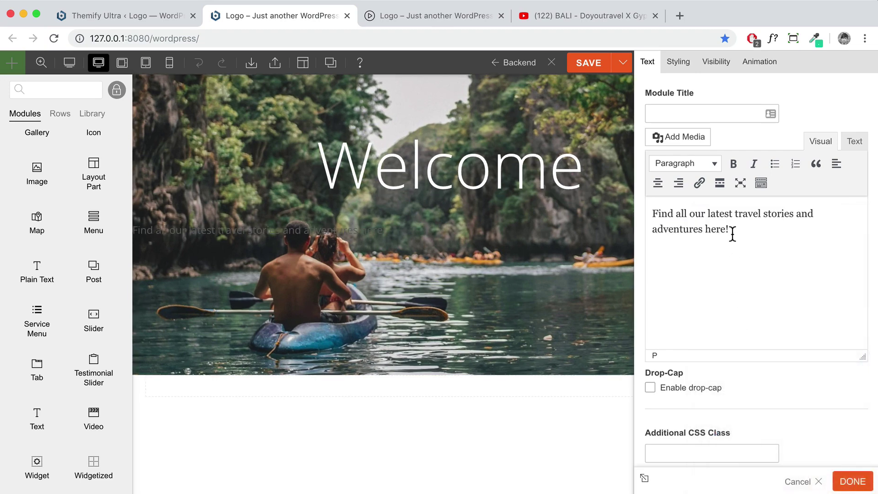
drag(730, 230, 629, 209)
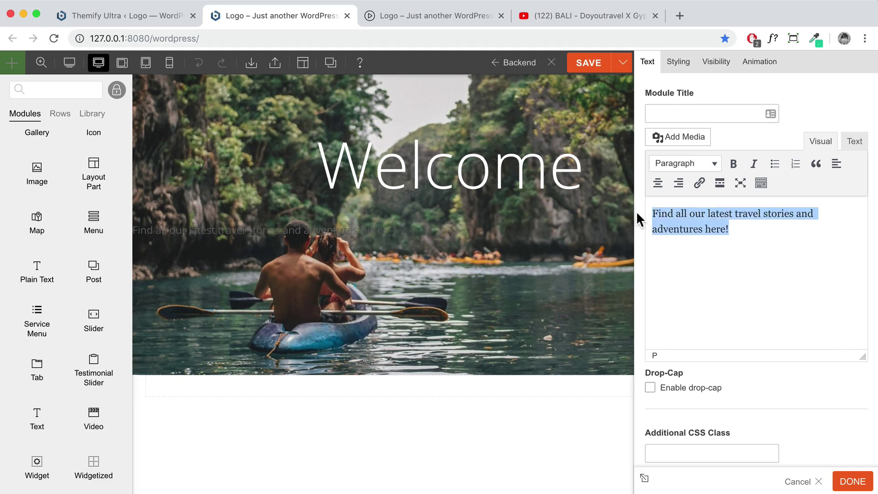
Style the sentence white, 20px font size and centre-aligned, then close the settings
click(681, 68)
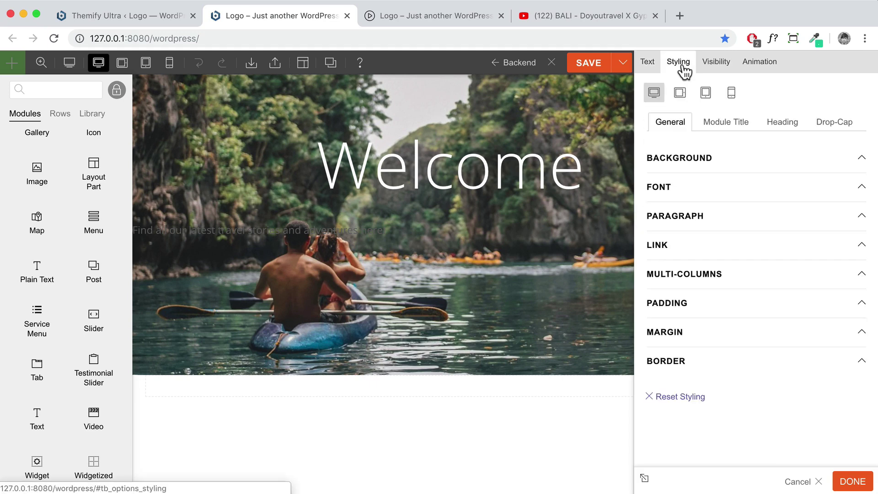
click(698, 189)
click(660, 304)
click(653, 319)
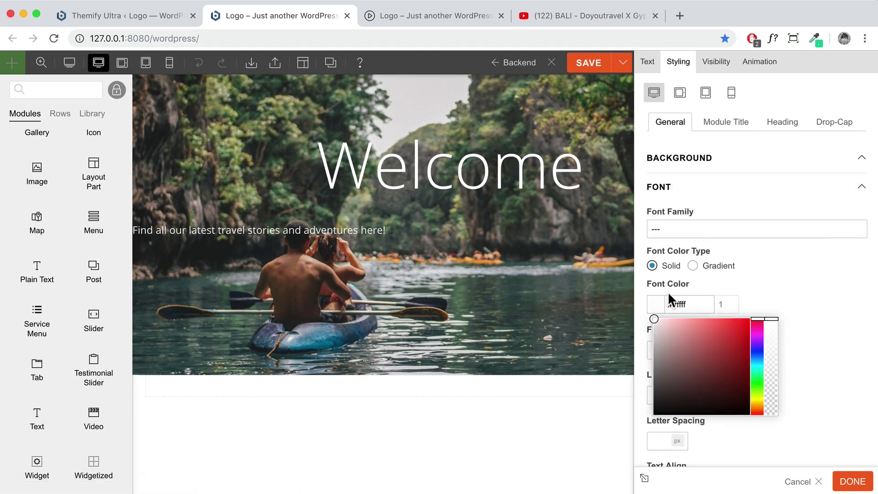
click(747, 294)
scroll(712, 385, down, 2)
click(662, 305)
text(24)
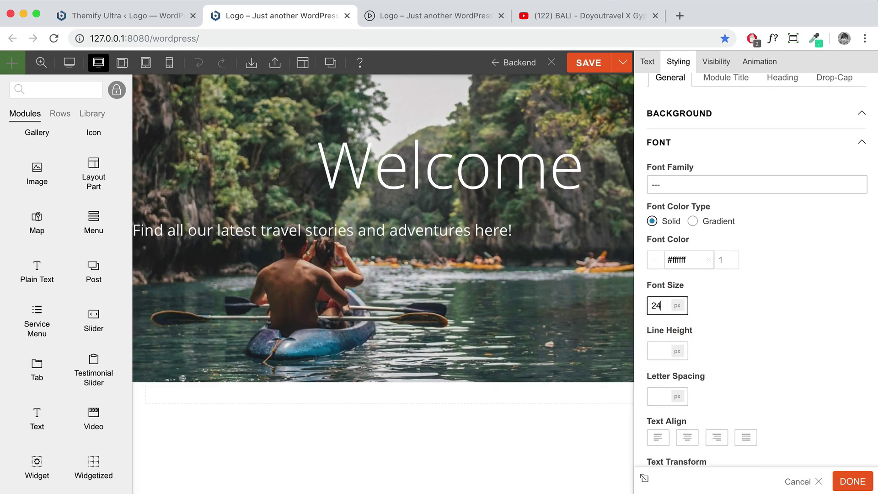
key(BackSpace)
text(0)
scroll(713, 357, down, 3)
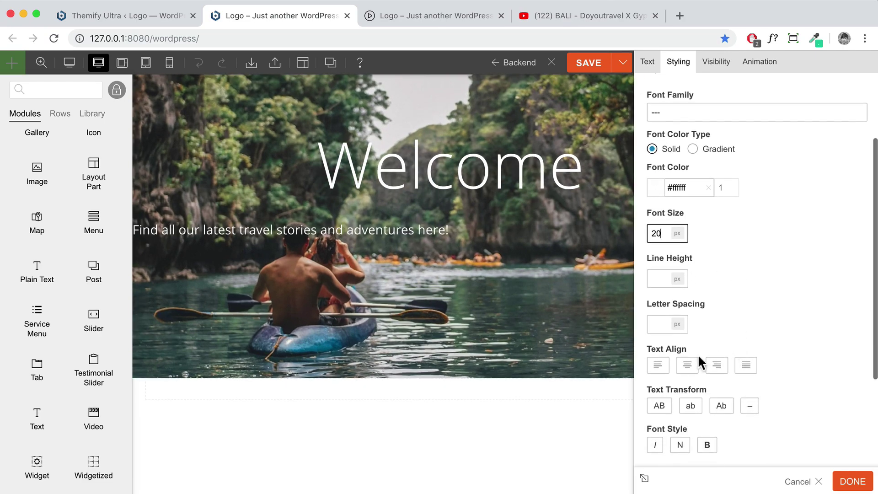
click(685, 366)
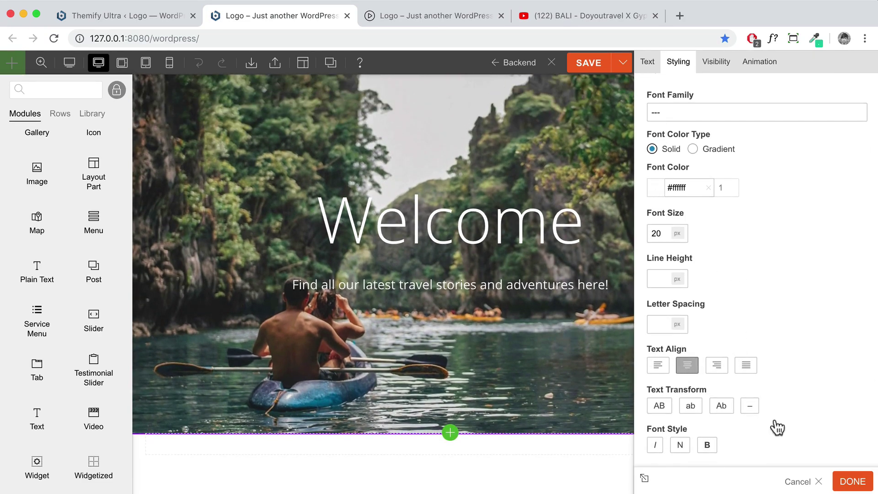
click(858, 487)
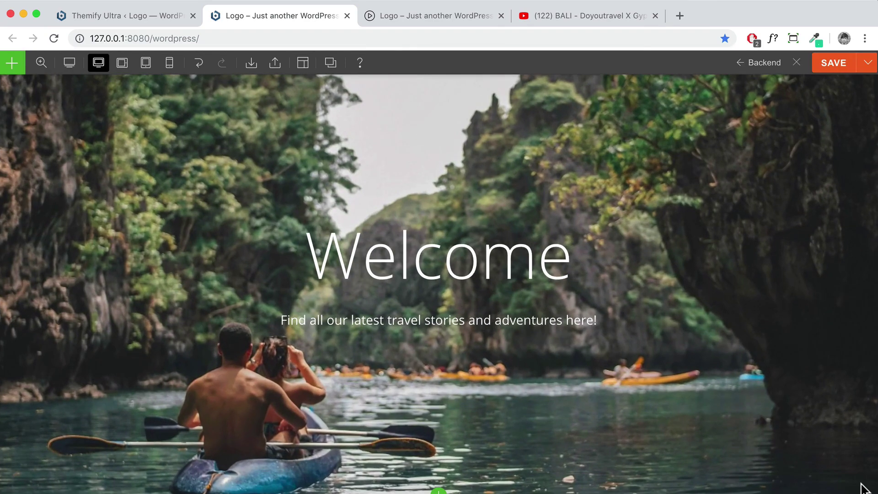
Drag a Button module into the hero below the subtitle
scroll(666, 367, up, 3)
scroll(665, 366, down, 3)
scroll(665, 370, down, 3)
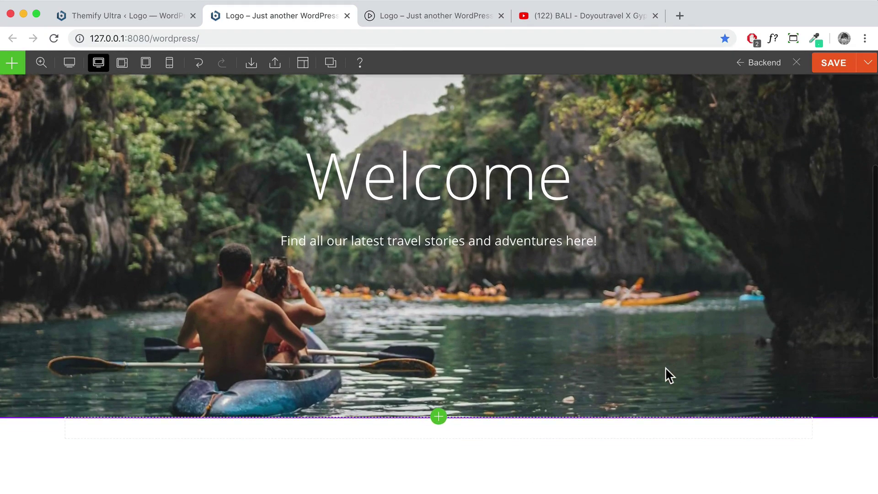
scroll(612, 352, up, 4)
scroll(594, 346, up, 2)
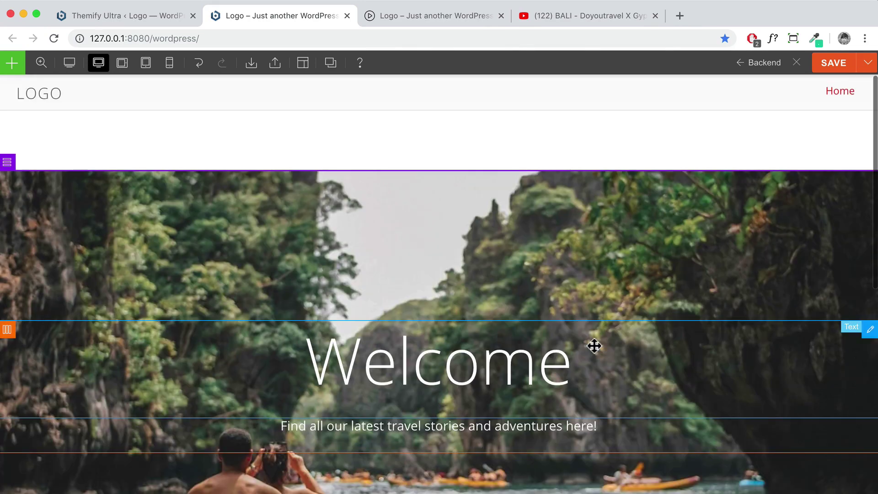
scroll(591, 345, down, 2)
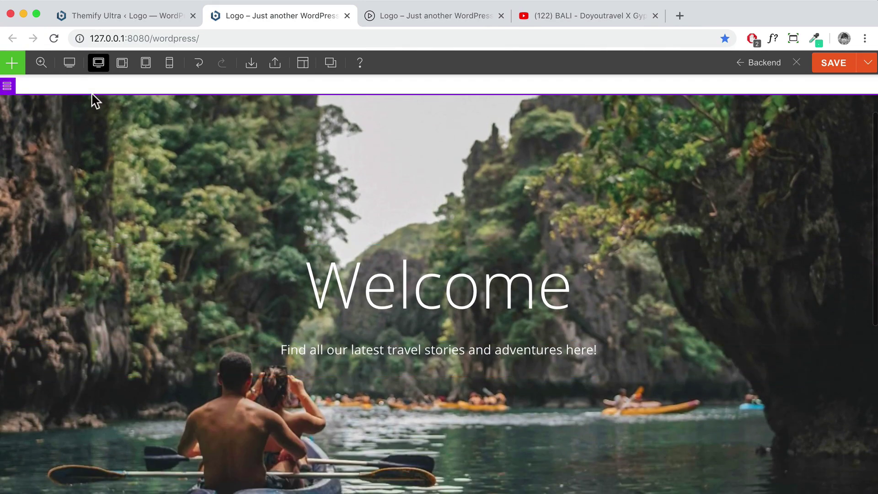
click(20, 65)
scroll(68, 219, up, 5)
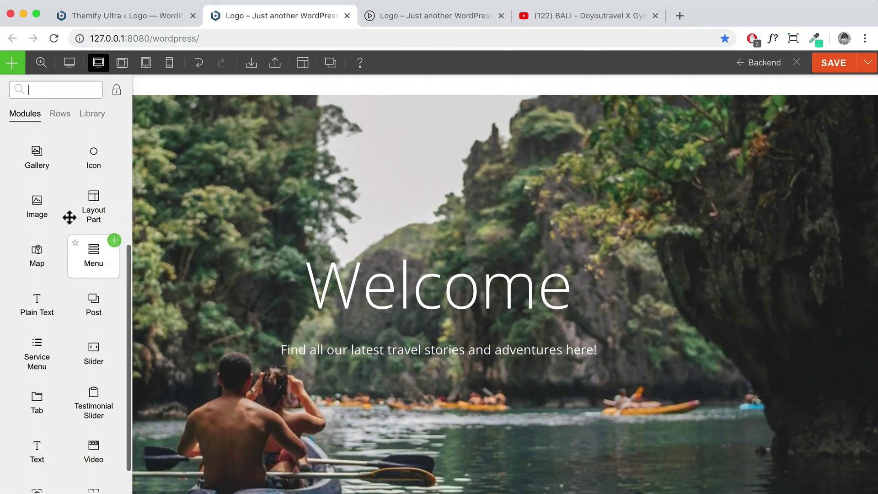
drag(90, 202, 461, 369)
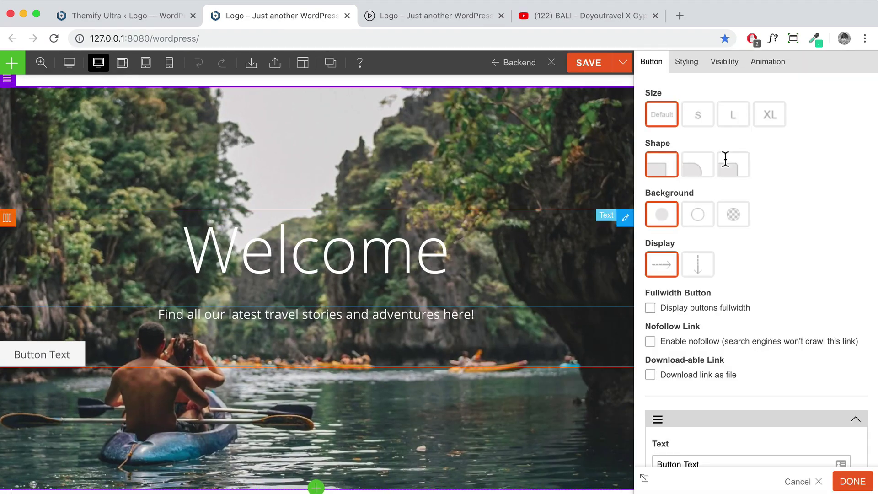
Try the small and large button sizes, then keep the Default size
click(699, 117)
click(734, 118)
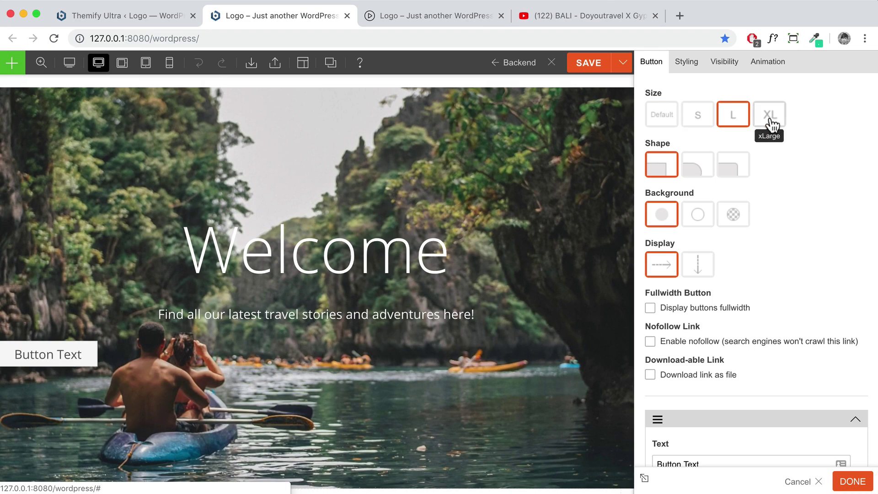
click(662, 119)
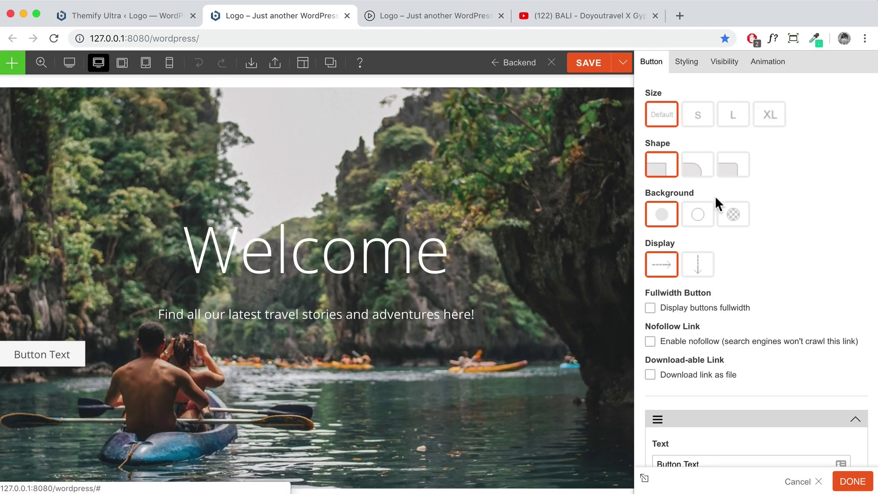
scroll(738, 245, down, 3)
scroll(737, 244, down, 3)
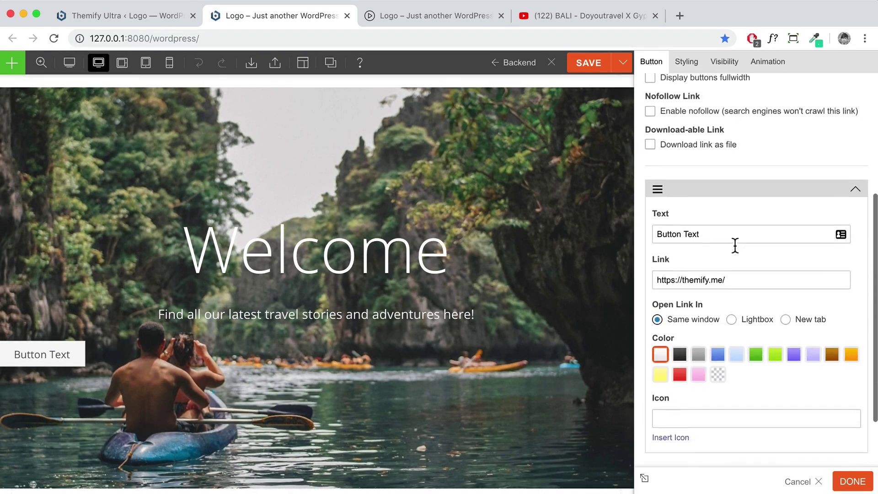
Change the button label from 'Button Text' to 'Our Story'
drag(714, 231, 651, 231)
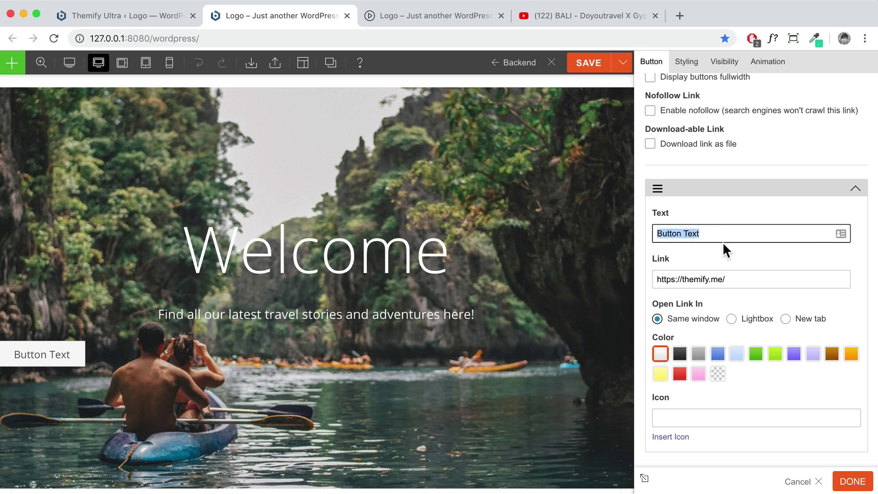
text(Our t)
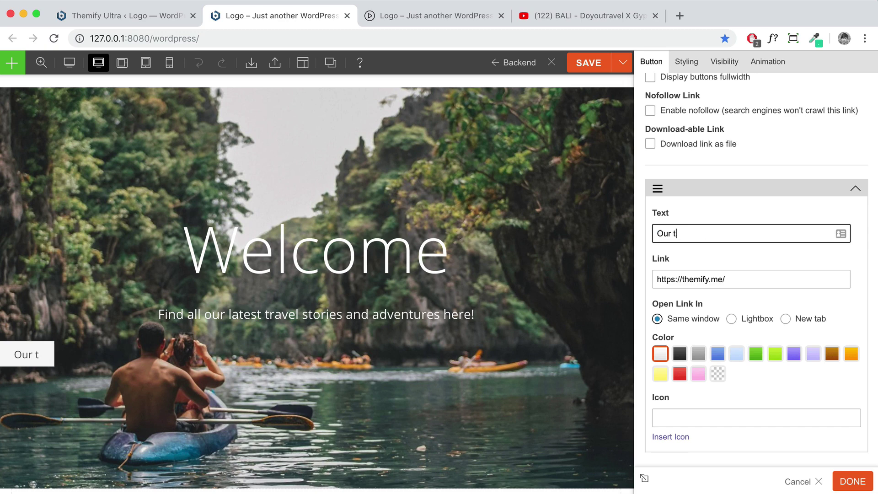
key(BackSpace)
text(story)
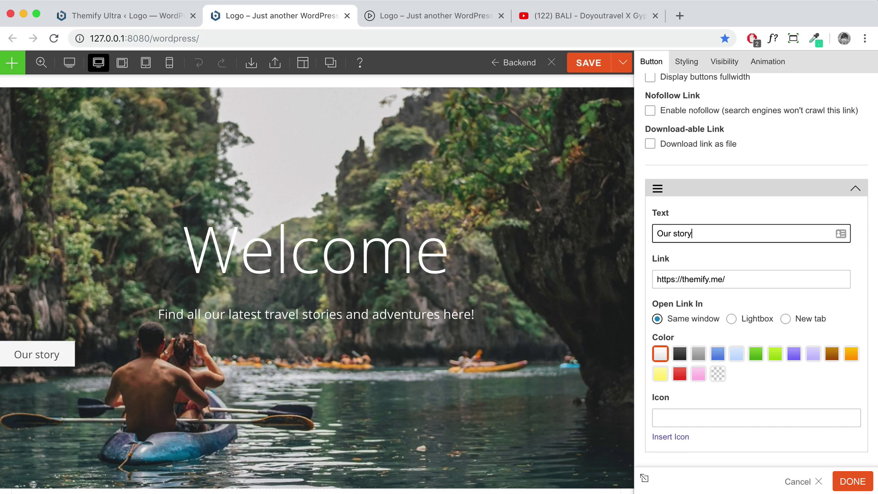
key(BackSpace)
key(BackSpace)
key(BackSpace)
key(BackSpace)
key(BackSpace)
text(Story)
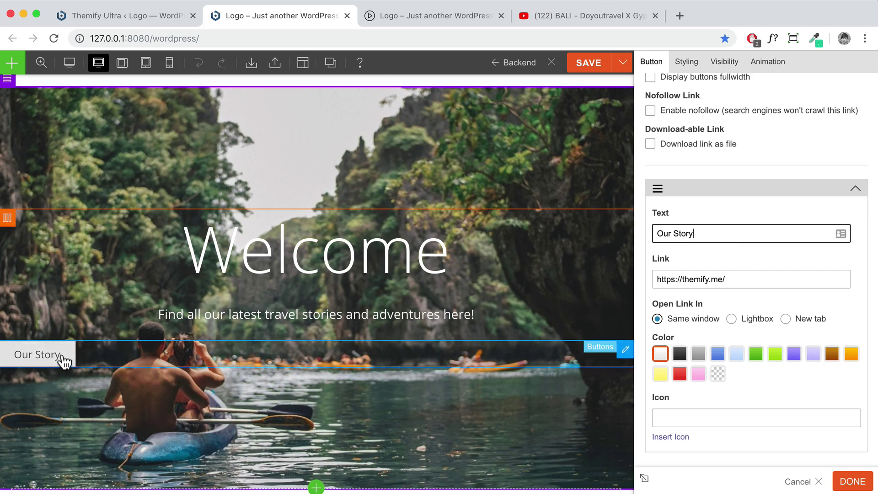
Replace the button link with the YouTube site address copied from the video tab
drag(743, 278, 645, 278)
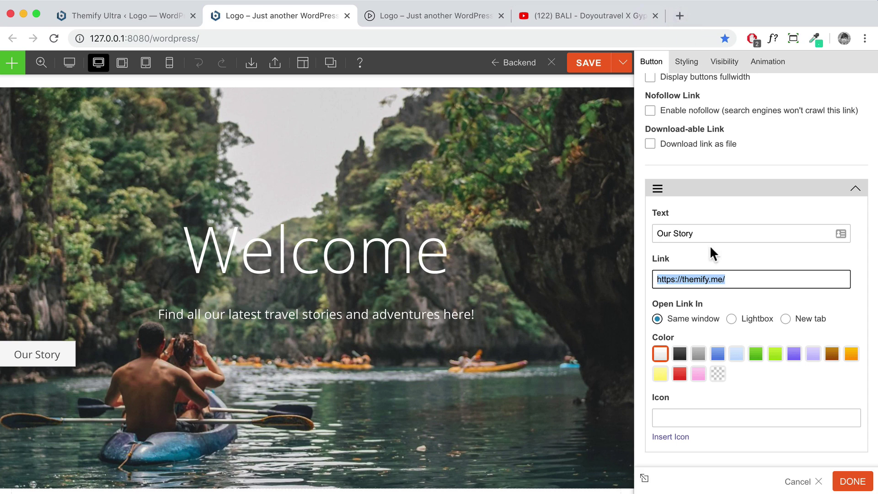
text(htt)
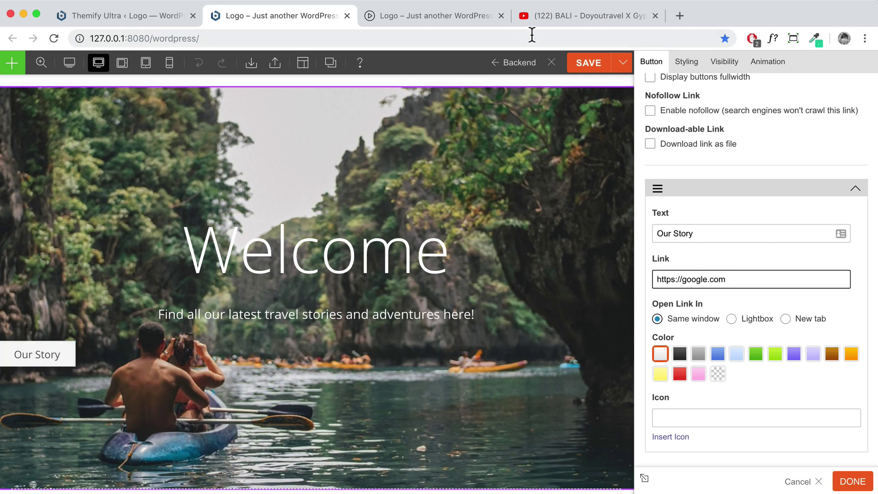
click(563, 16)
drag(200, 38, 91, 38)
right_click(112, 37)
click(141, 116)
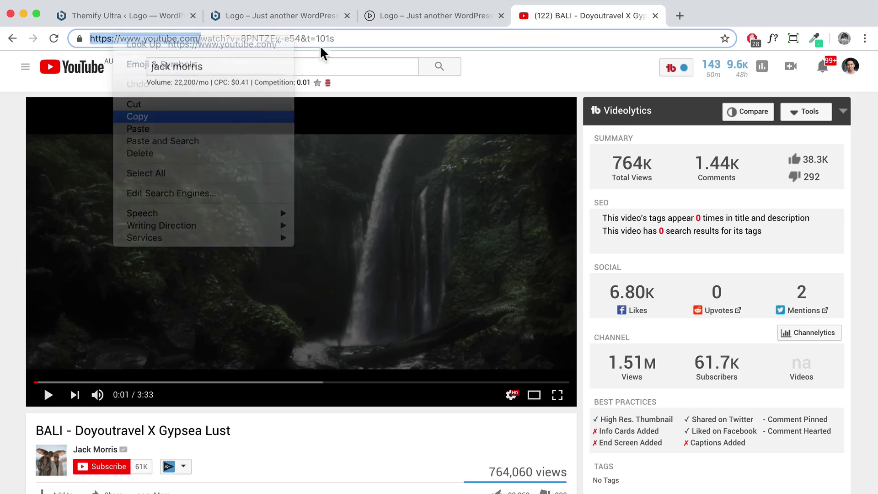
click(275, 15)
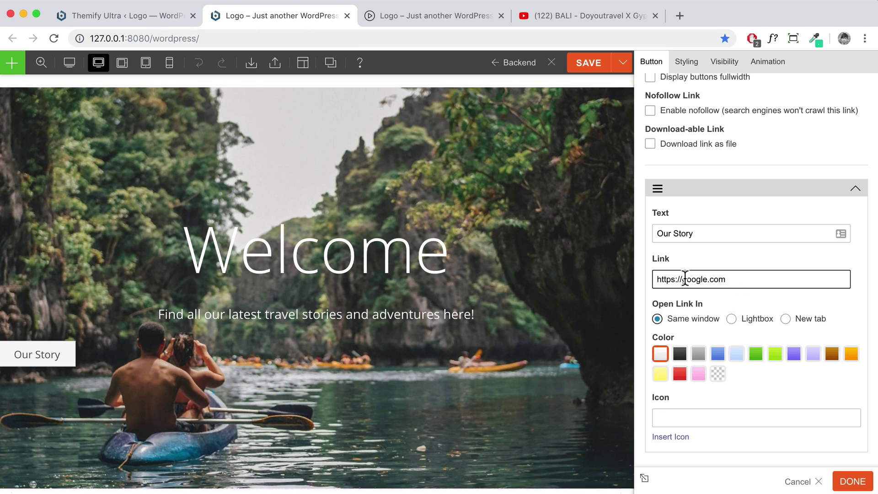
key(super+a)
key(super+v)
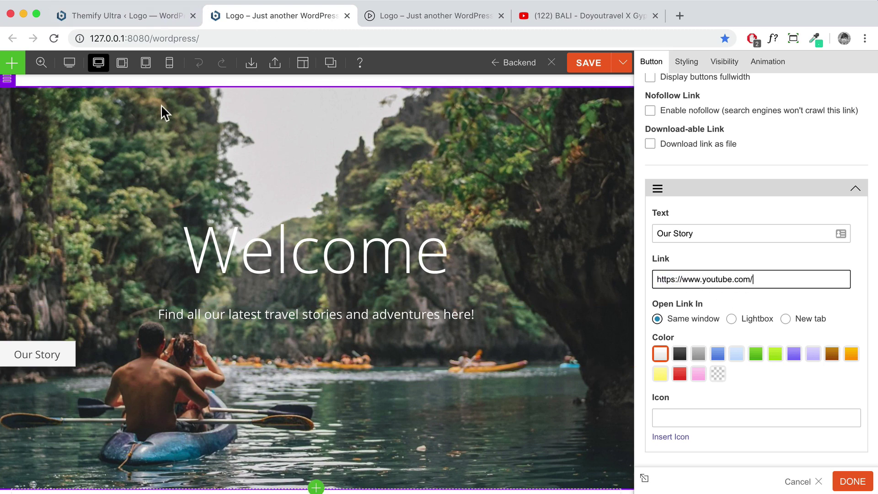
Change the button link to '#about'
drag(776, 279, 636, 279)
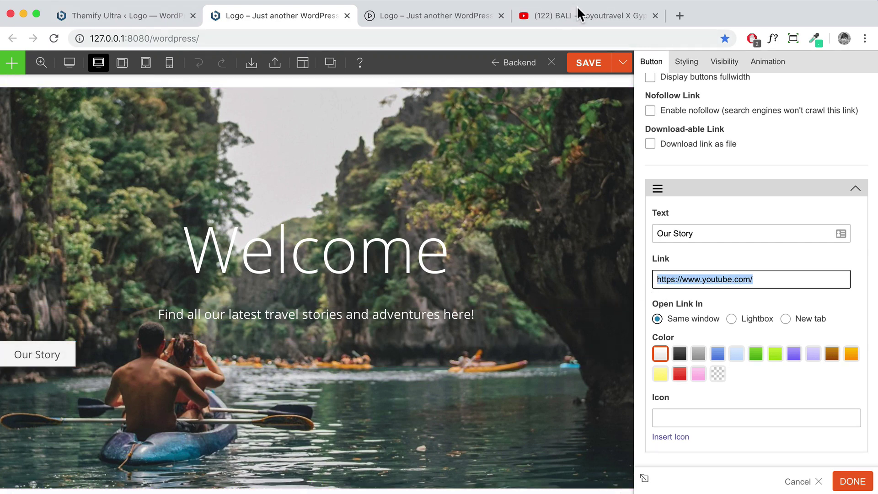
drag(770, 280, 609, 279)
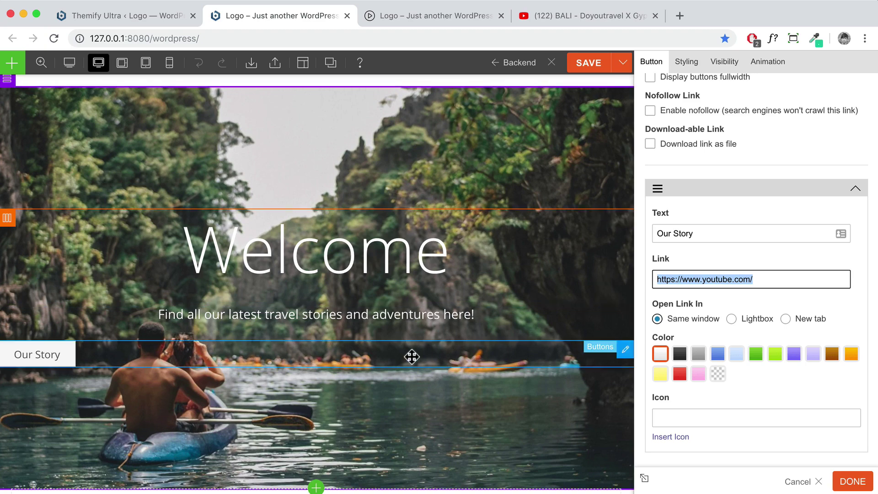
scroll(410, 356, down, 4)
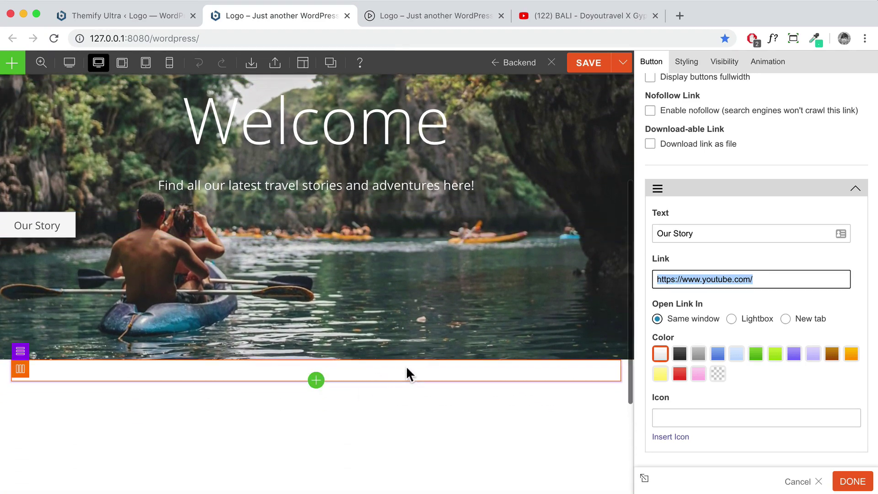
scroll(414, 371, up, 2)
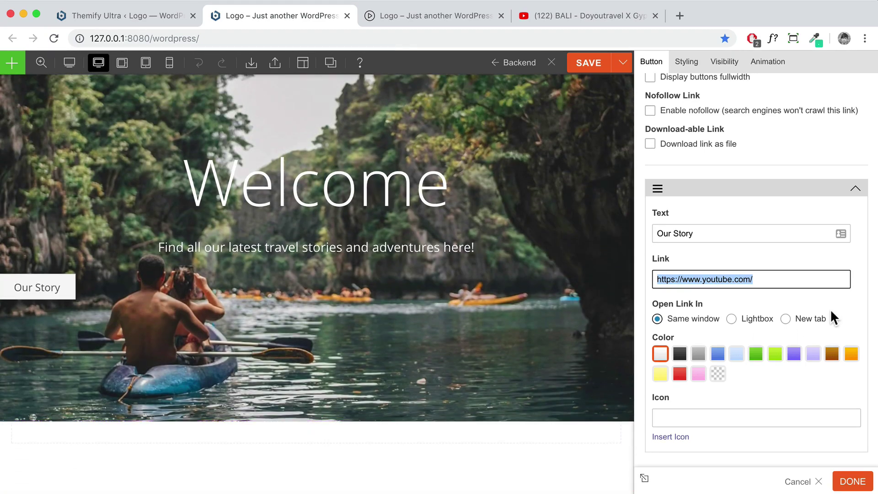
text(#about)
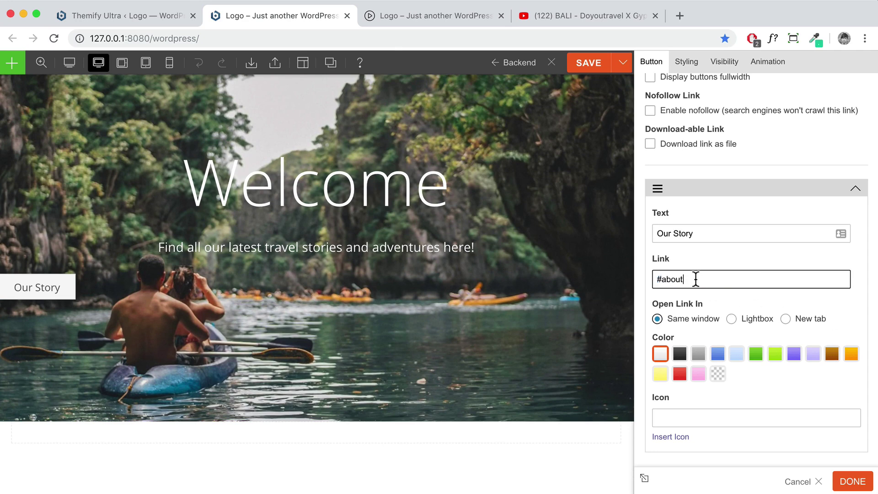
Give the Our Story button the black colour preset after trying grey
click(680, 355)
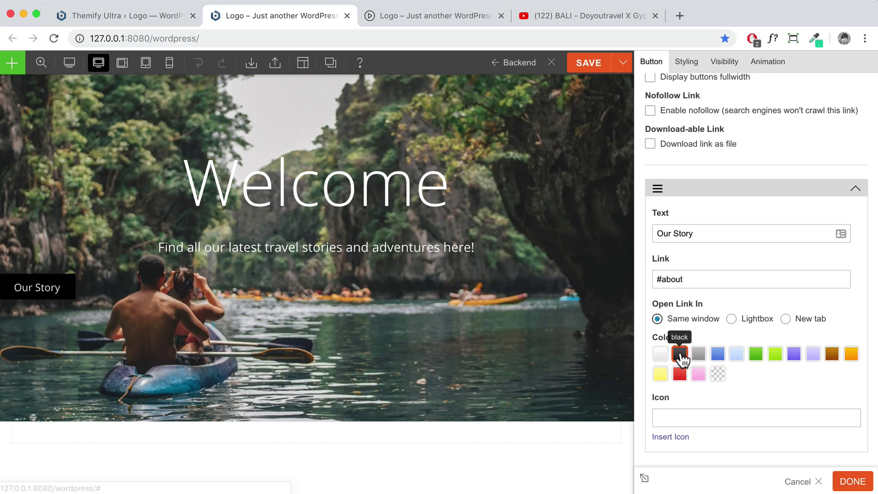
click(697, 358)
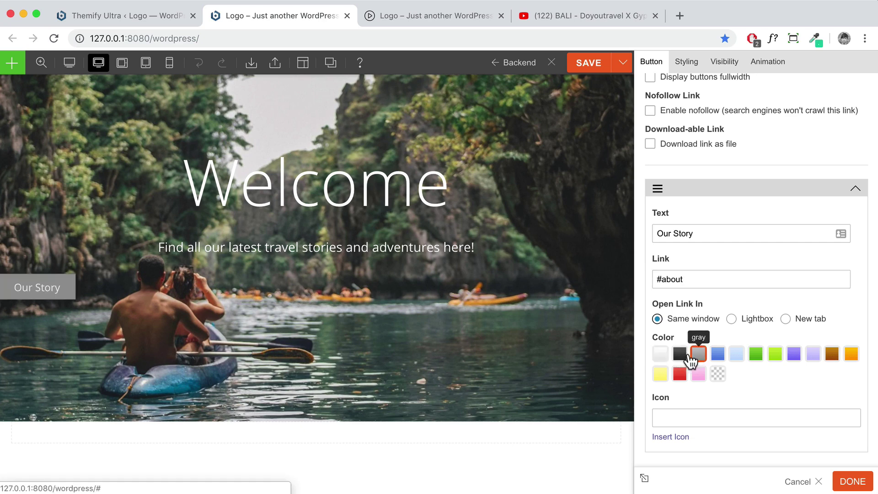
click(682, 357)
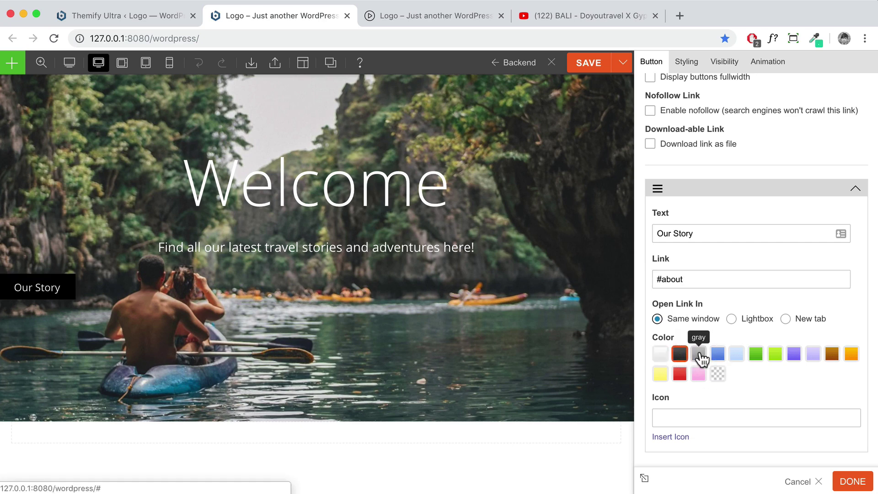
scroll(691, 317, down, 3)
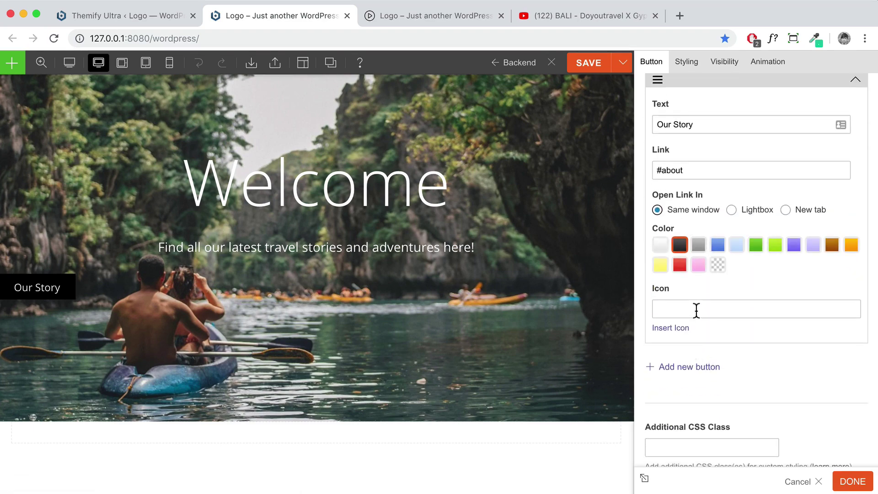
scroll(697, 311, down, 2)
scroll(695, 309, up, 4)
scroll(695, 309, up, 2)
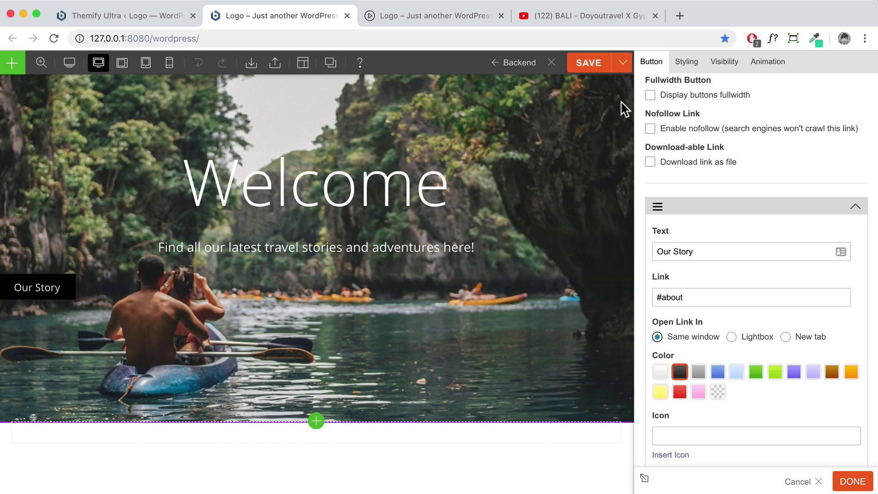
click(685, 64)
Inspect the button link background styling options, then close the button settings
click(719, 122)
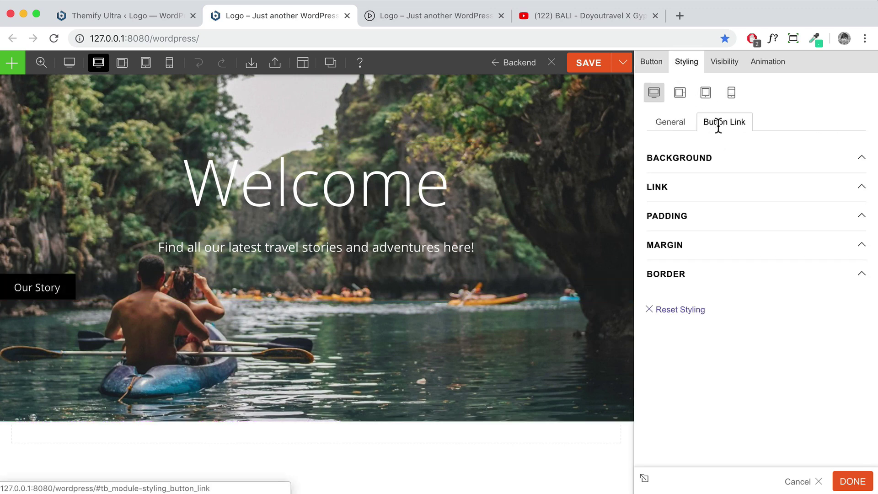
click(720, 163)
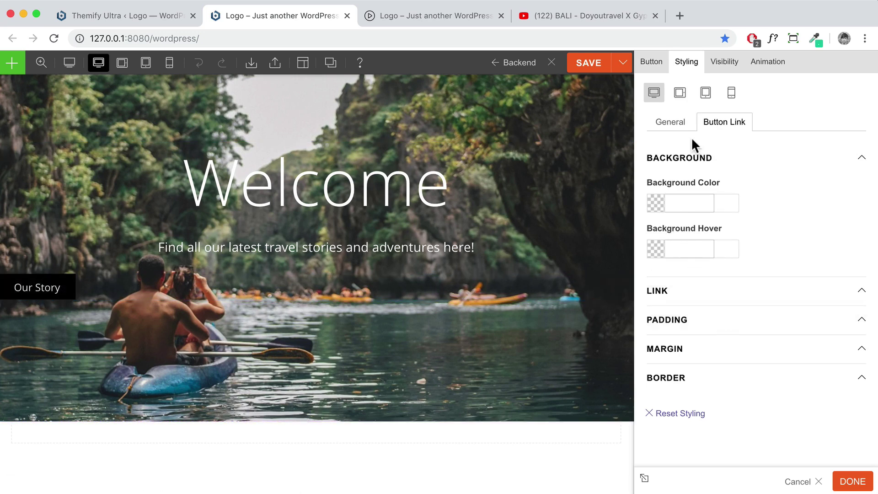
click(651, 61)
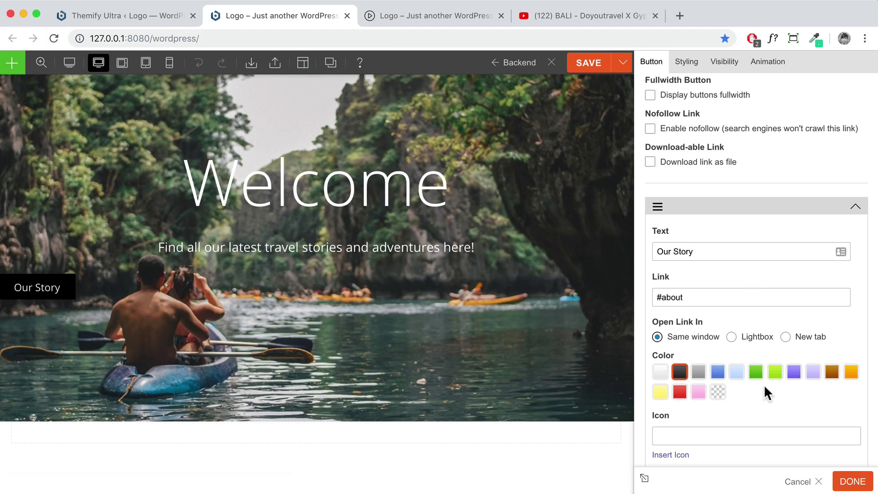
click(851, 483)
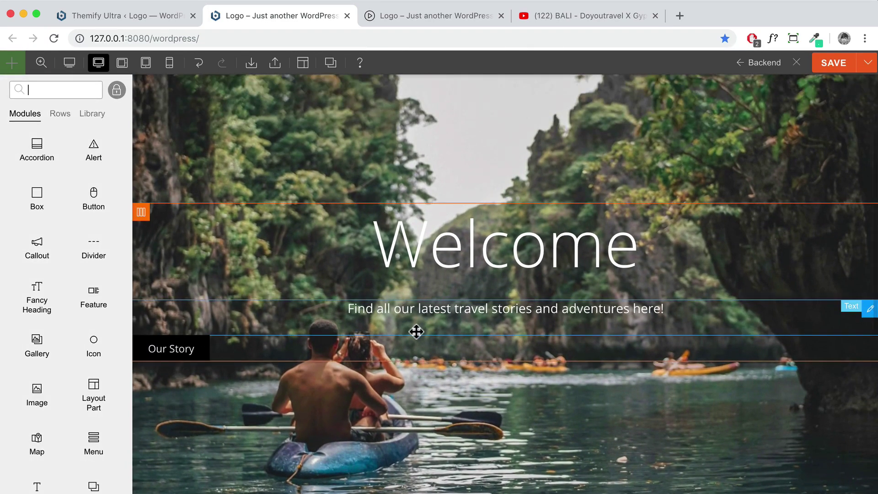
Reopen the Our Story button and set its text alignment to Center
double_click(415, 351)
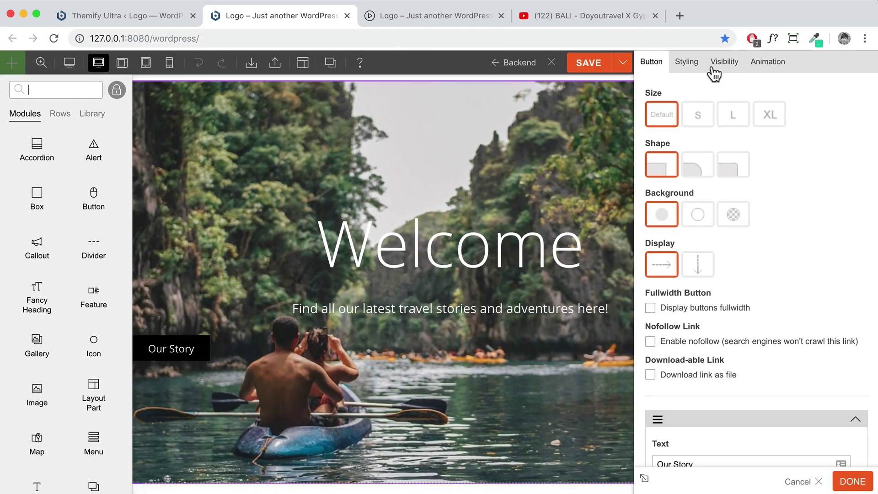
click(683, 63)
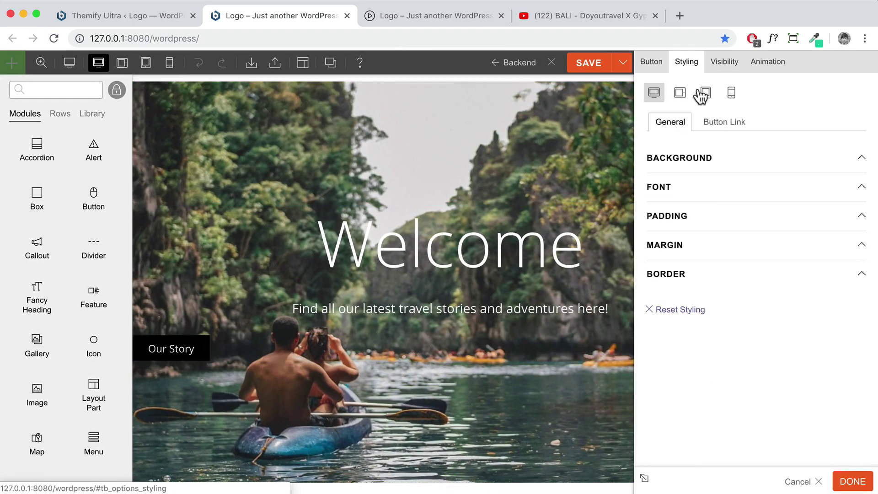
click(694, 190)
scroll(707, 301, down, 5)
click(687, 284)
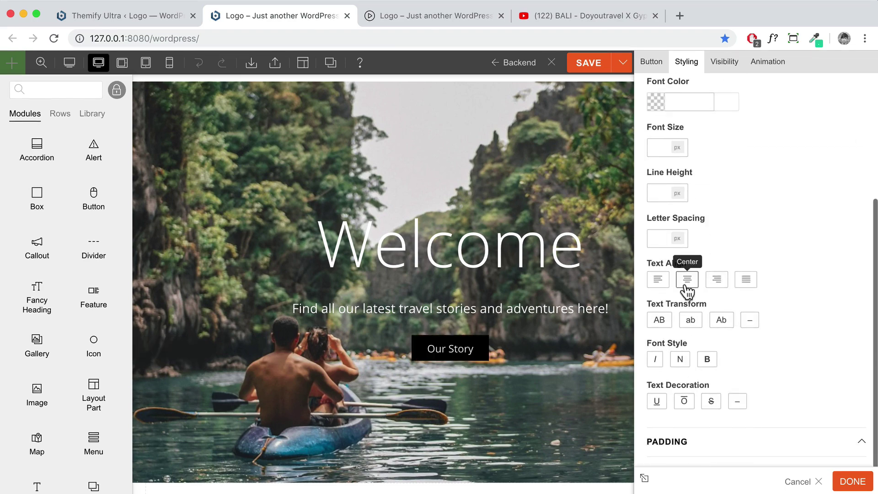
click(853, 484)
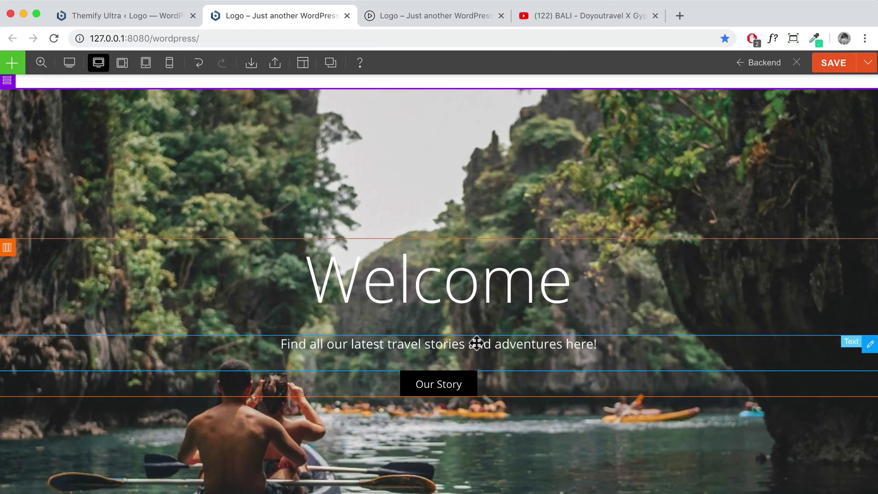
Switch the builder to Preview and scroll the hero to view it without outlines
scroll(450, 259, up, 2)
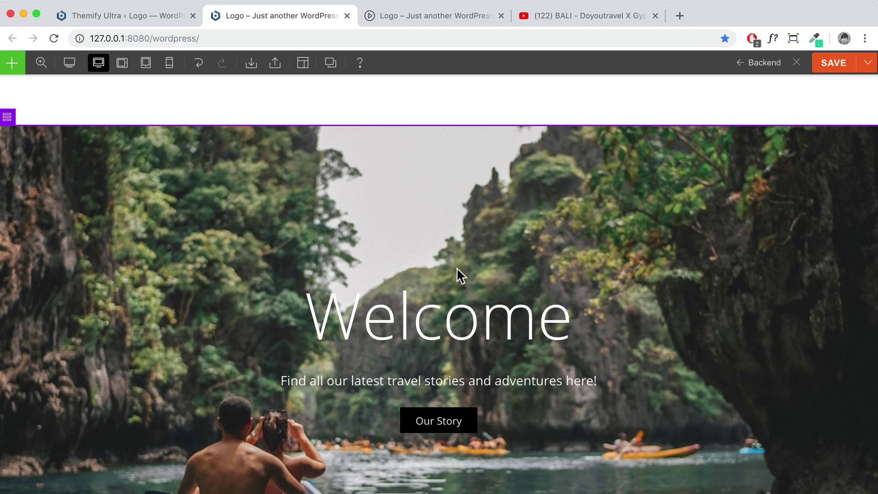
scroll(461, 273, up, 2)
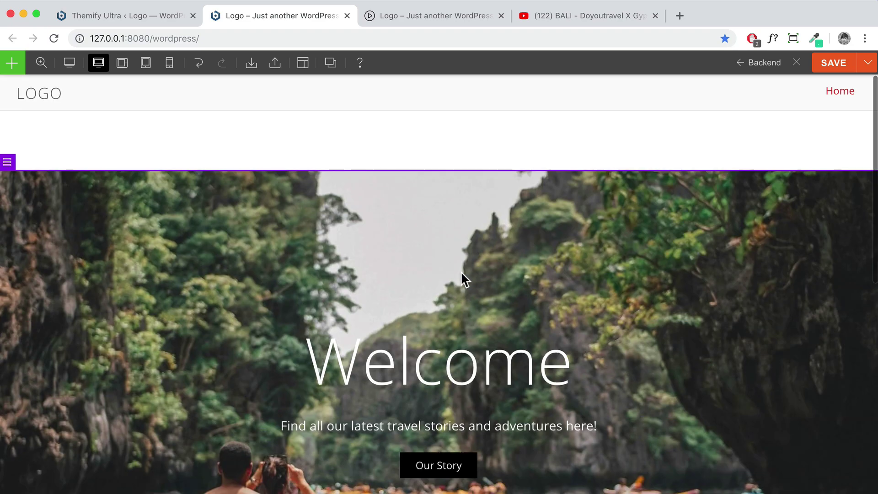
scroll(462, 279, down, 5)
scroll(462, 276, up, 2)
scroll(460, 274, up, 2)
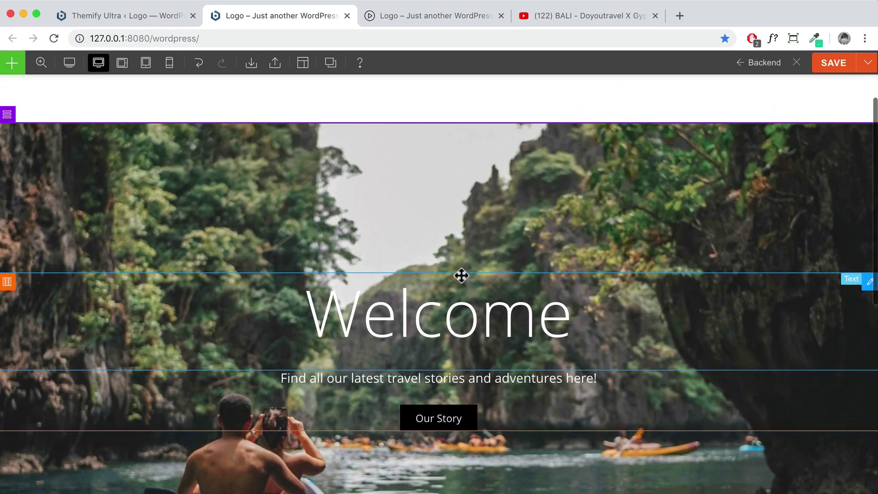
scroll(461, 274, down, 4)
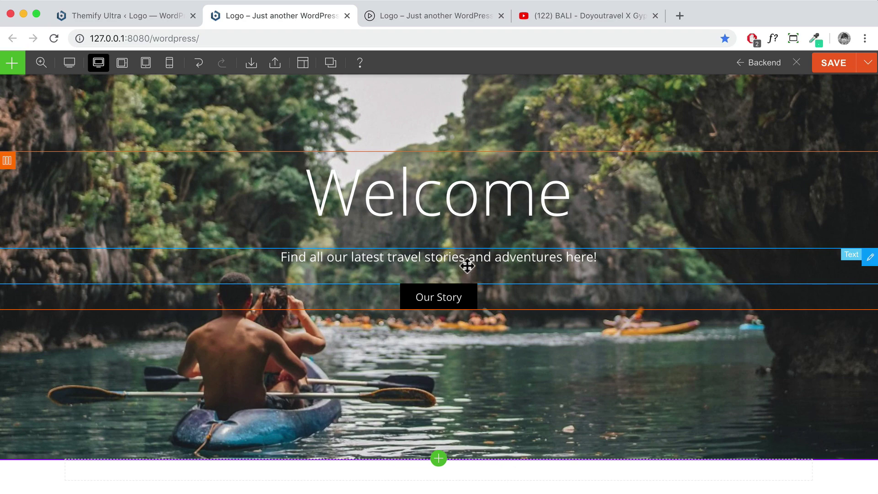
scroll(489, 233, up, 4)
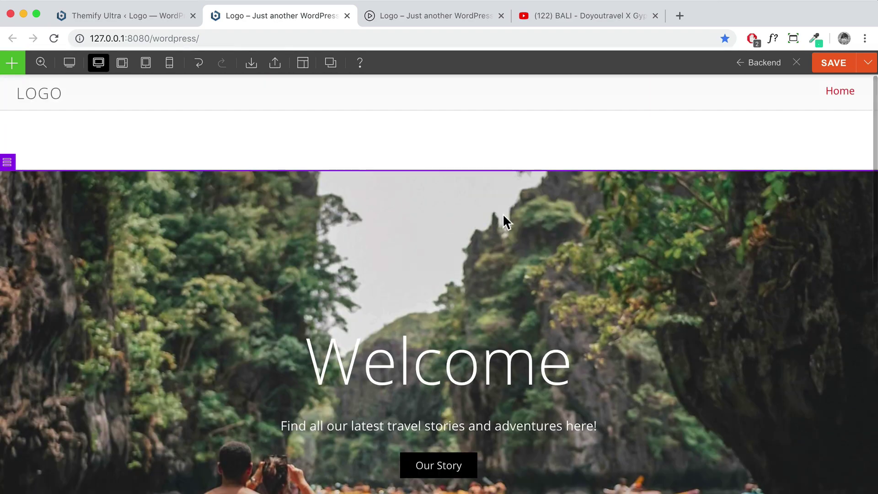
click(69, 64)
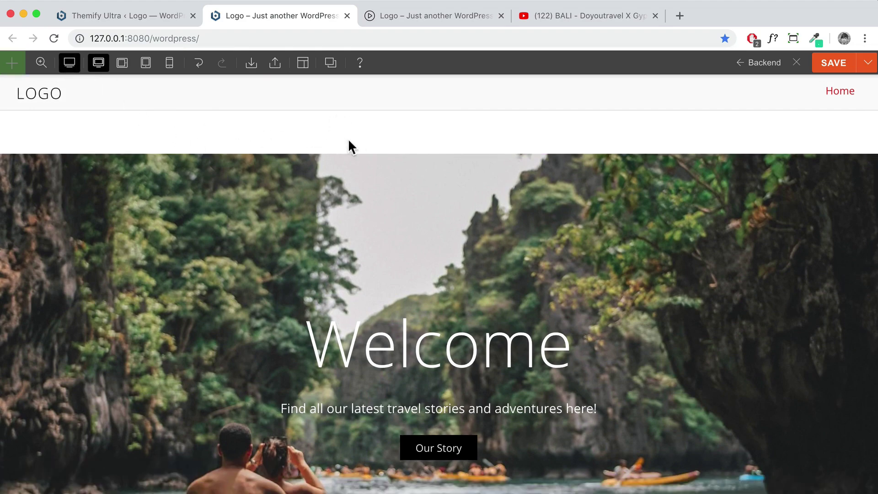
scroll(366, 147, down, 1)
scroll(364, 139, up, 1)
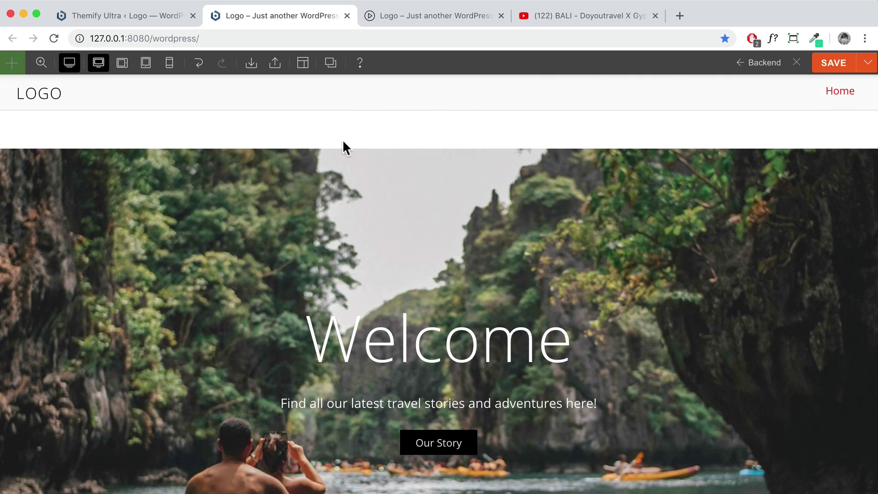
In the backend Page Options, set Content Width to Fullwidth
click(765, 68)
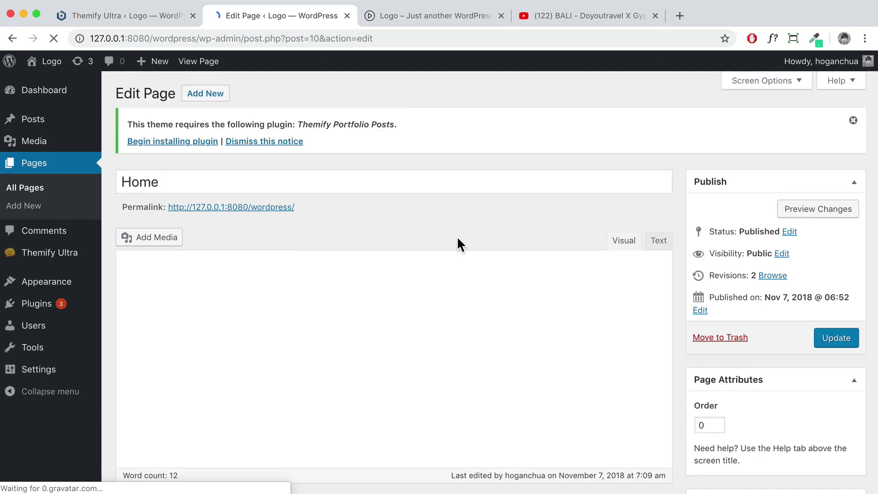
scroll(456, 236, down, 5)
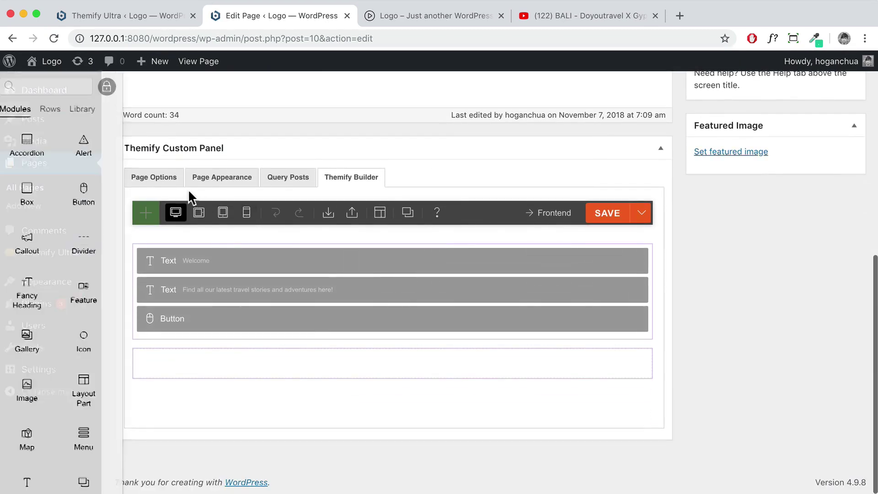
click(165, 176)
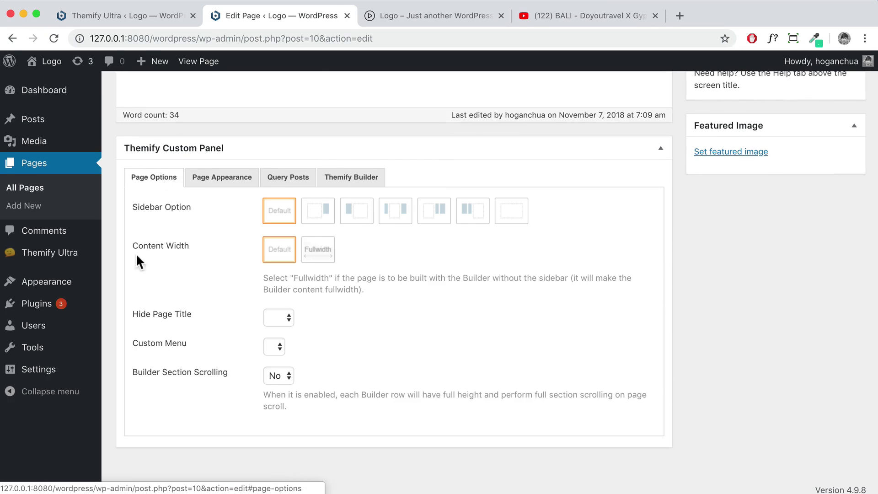
drag(189, 245, 132, 246)
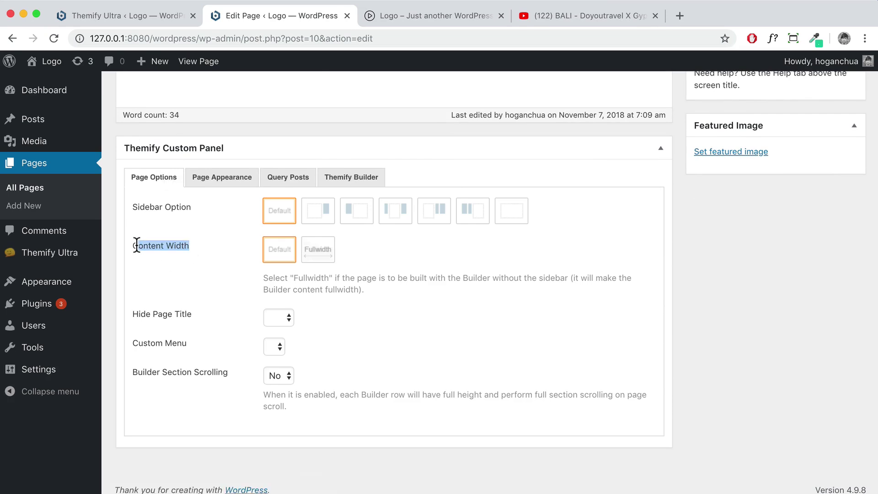
click(326, 256)
Update the Home page and open the live page
scroll(660, 220, up, 3)
scroll(662, 230, up, 5)
click(853, 338)
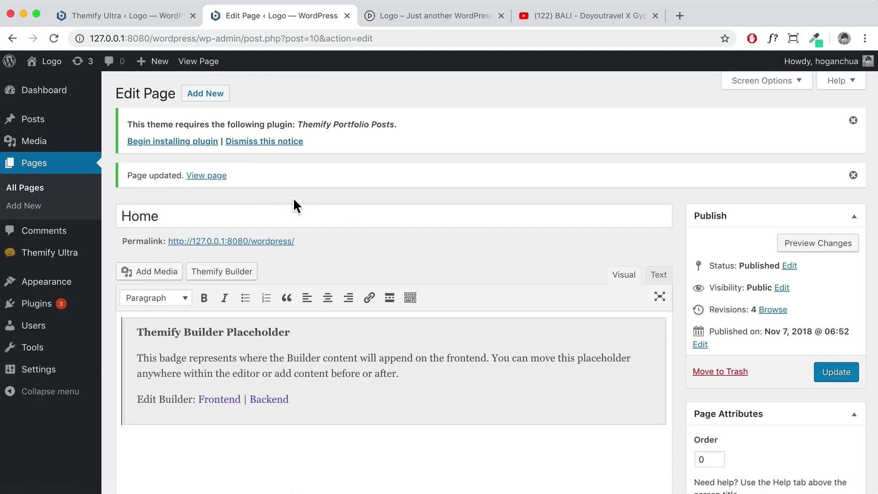
click(194, 177)
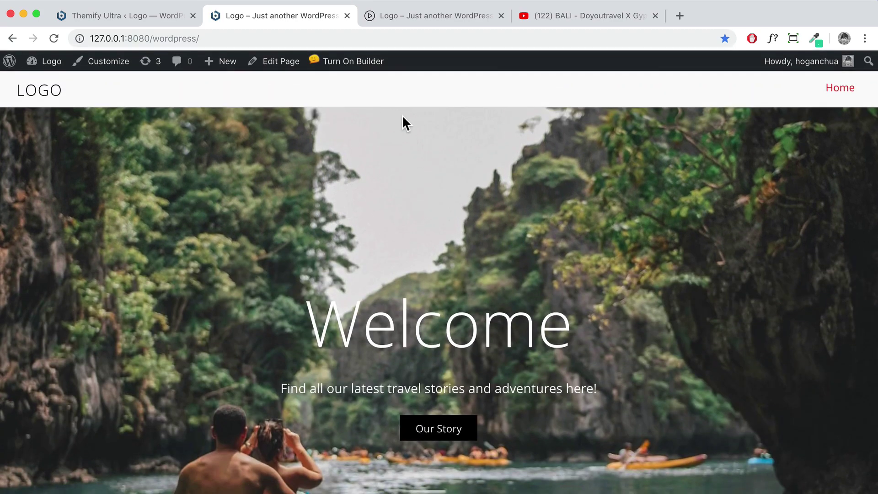
Scroll through the live Home page to check the finished hero
scroll(402, 114, down, 7)
scroll(400, 116, up, 7)
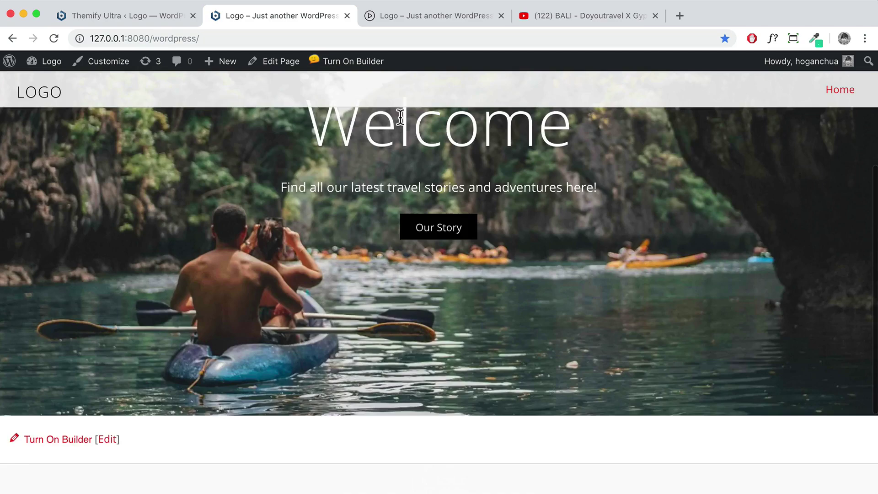
scroll(398, 116, down, 5)
scroll(398, 116, up, 5)
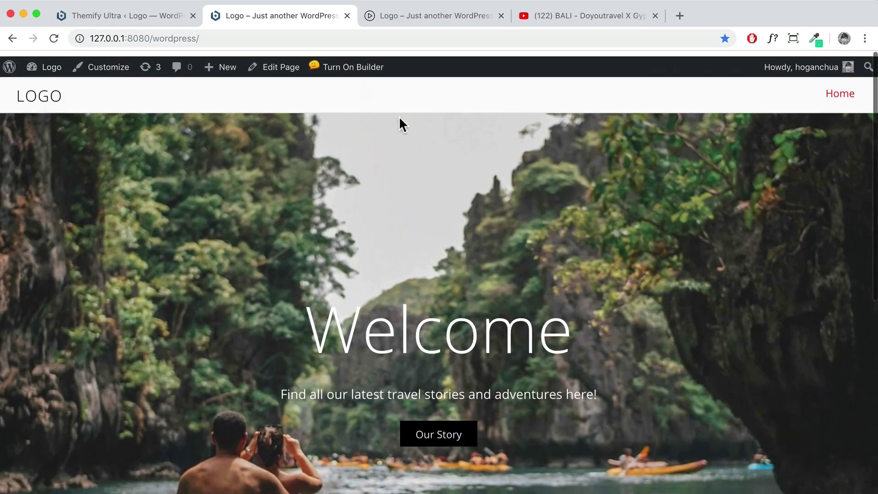
scroll(503, 240, down, 3)
scroll(503, 240, down, 2)
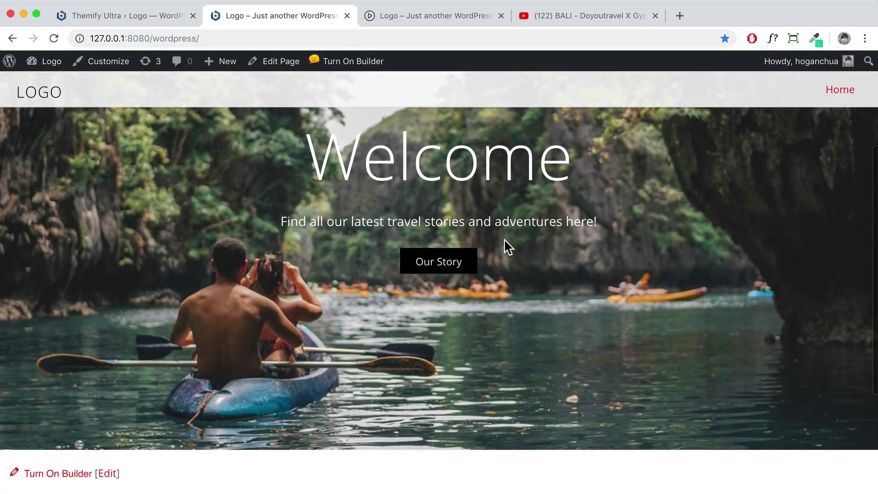
scroll(455, 222, down, 5)
scroll(455, 223, up, 3)
scroll(455, 221, down, 3)
Review the demo site's About Me section, then return to the local site
click(446, 16)
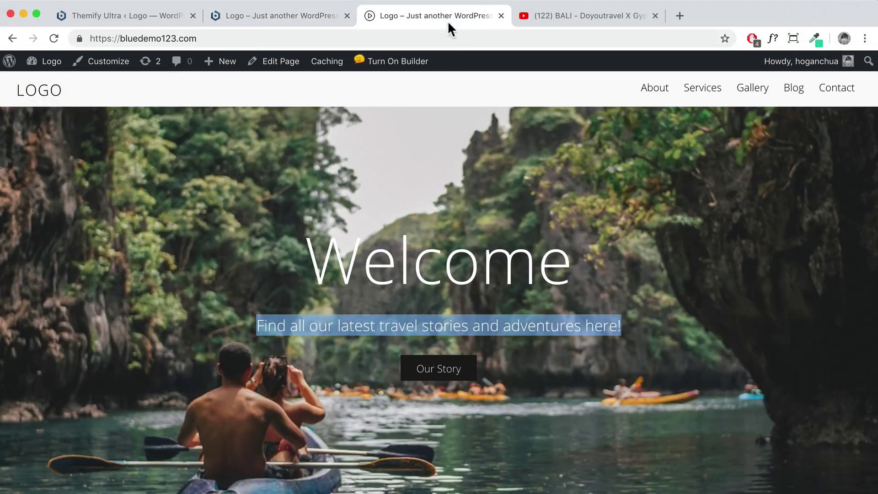
scroll(445, 240, down, 10)
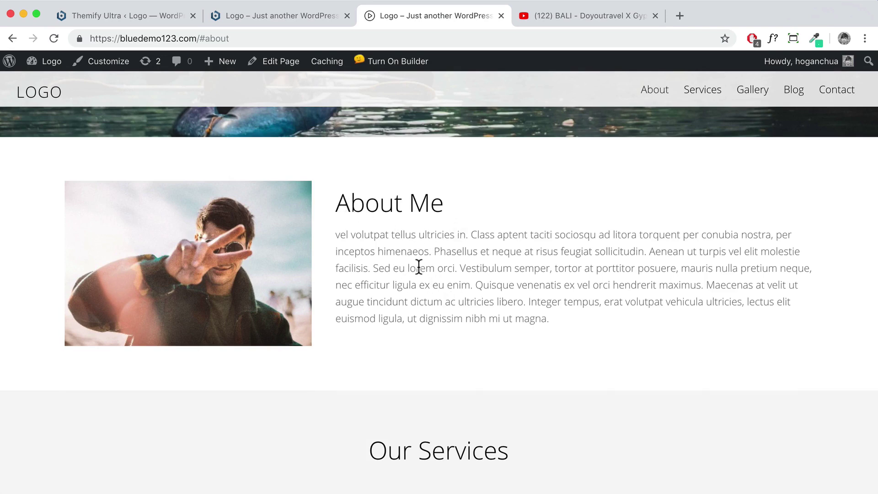
click(245, 16)
In the front-end builder, add a two-column row and place an Image module in its left column
click(82, 298)
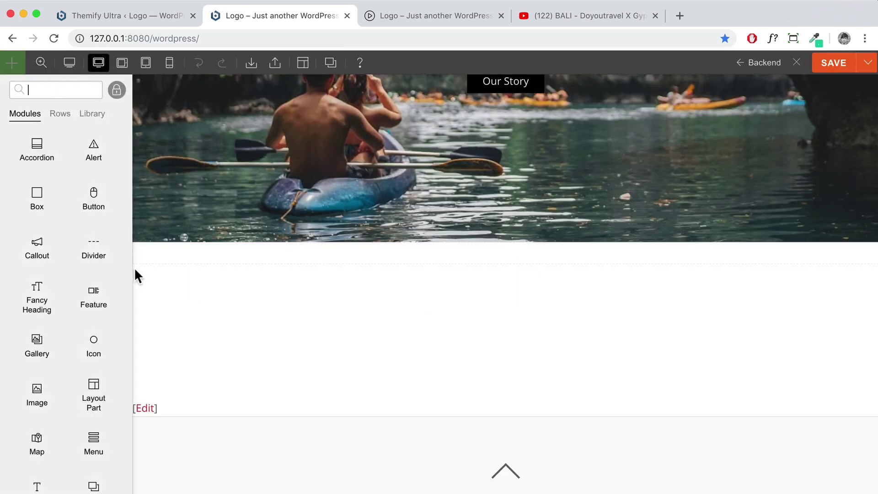
click(116, 90)
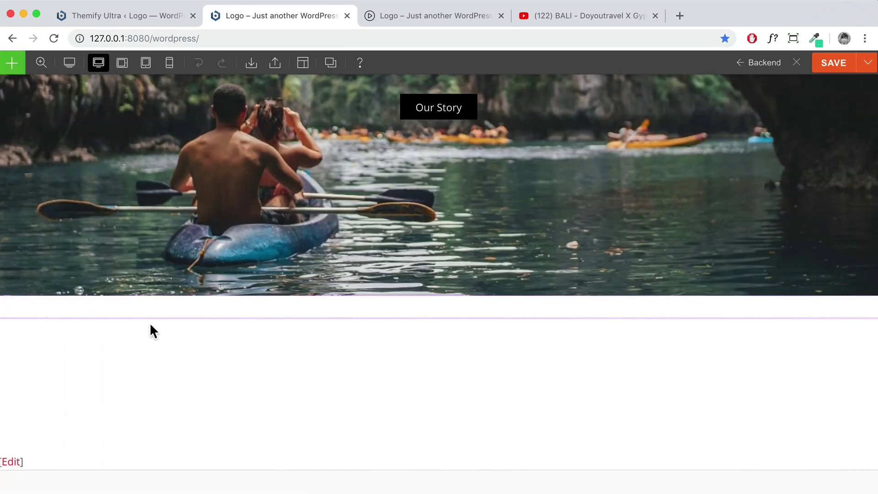
mouse_move(10, 292)
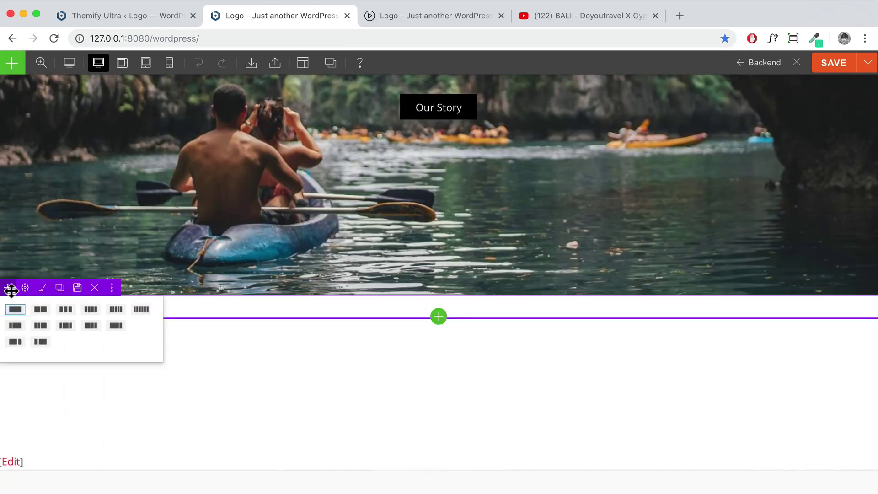
click(39, 342)
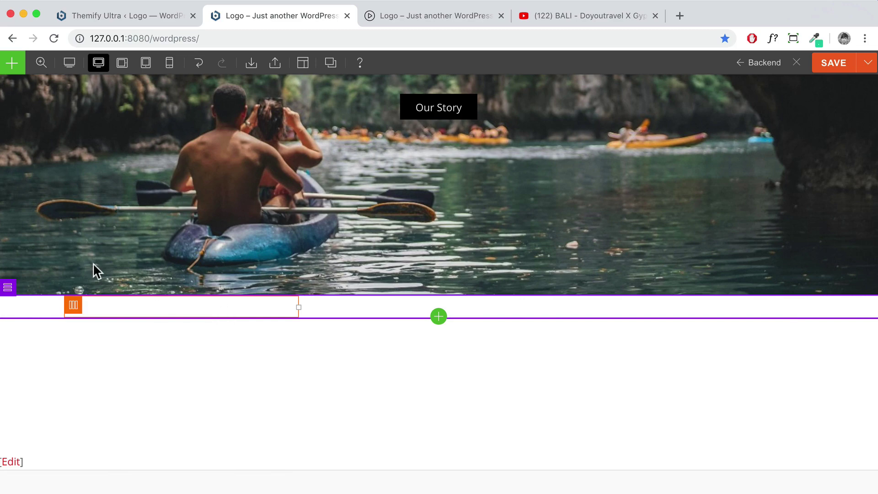
click(12, 64)
drag(35, 384, 214, 319)
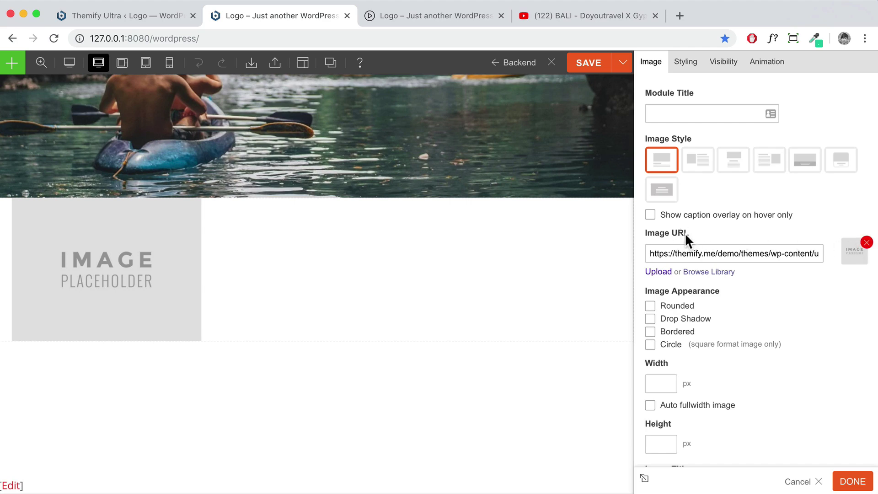
Swap the placeholder image for a newly uploaded About Me.jpg from the media library
click(866, 243)
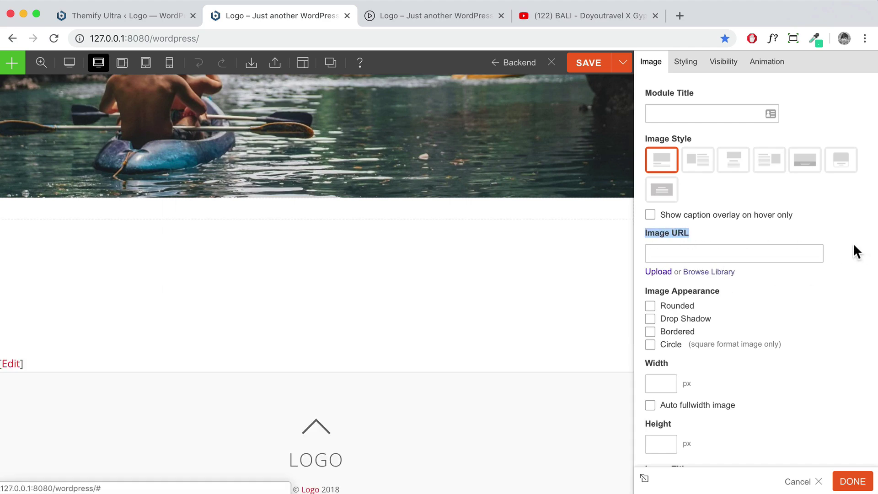
click(721, 272)
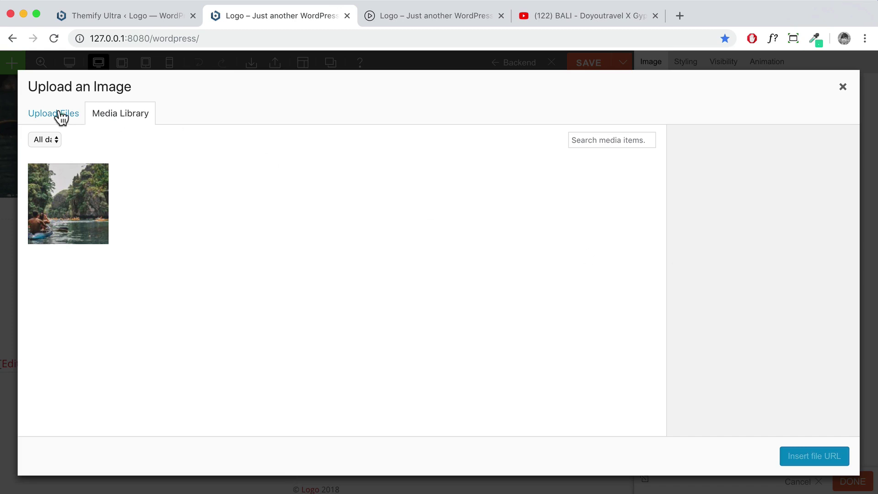
click(61, 116)
click(415, 282)
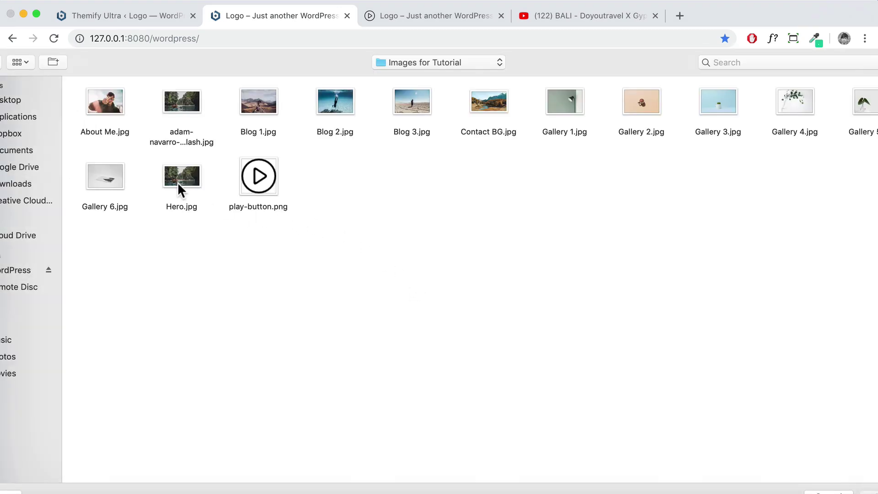
click(112, 103)
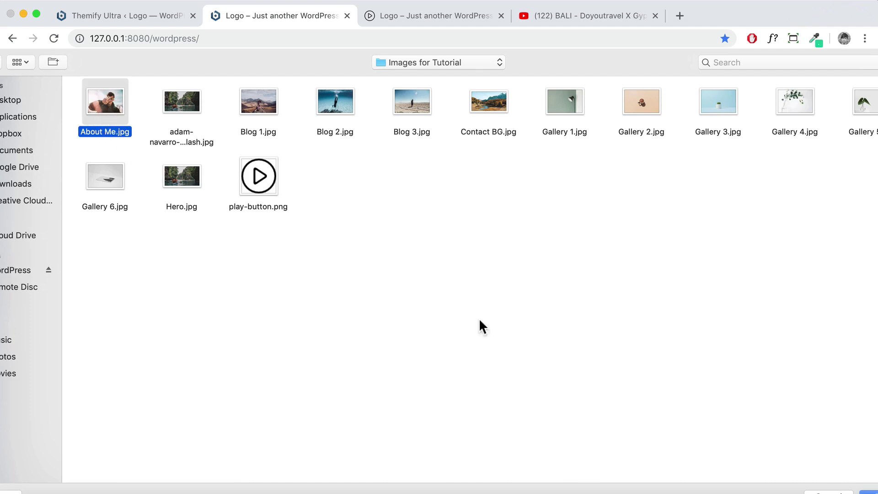
click(871, 492)
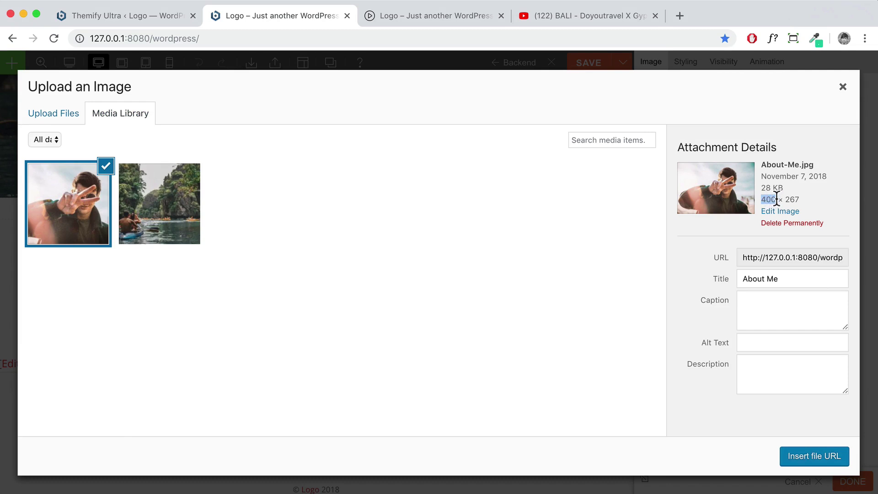
click(817, 457)
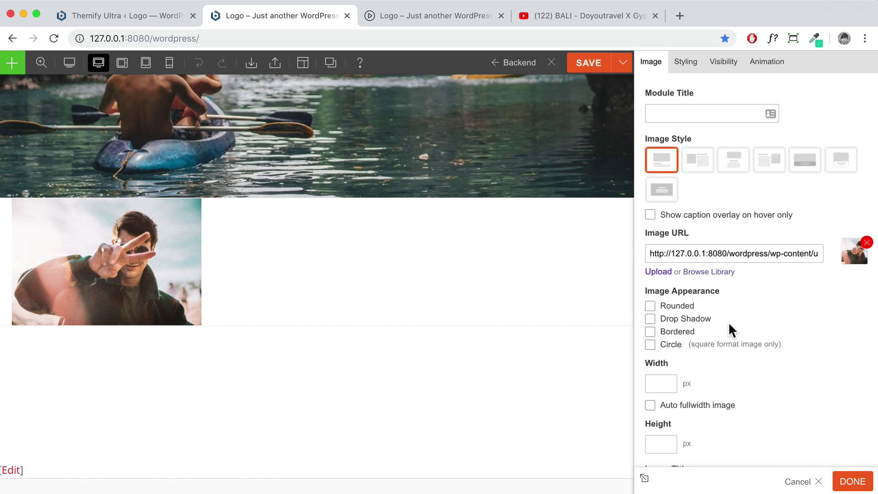
Try rounded corners, drop shadow and border on the photo, revert them, and close the module
scroll(728, 322, down, 3)
click(683, 243)
click(650, 243)
click(650, 256)
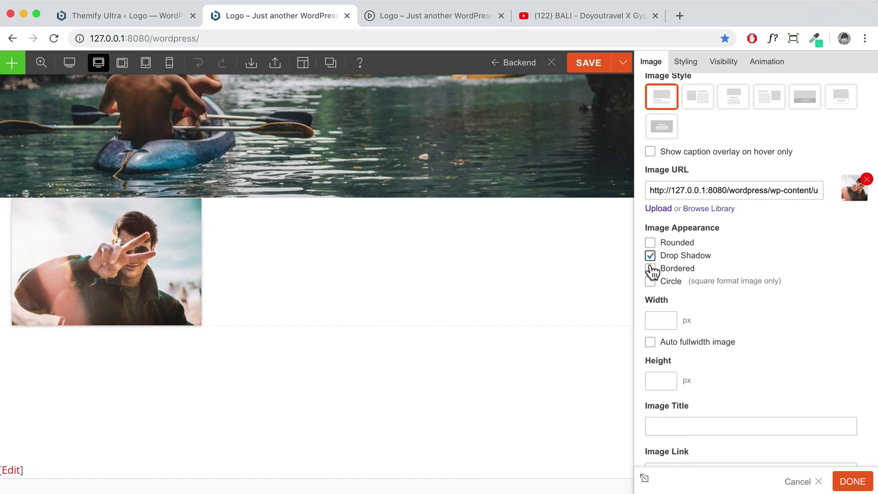
click(650, 269)
click(649, 255)
scroll(706, 298, down, 3)
scroll(771, 328, down, 5)
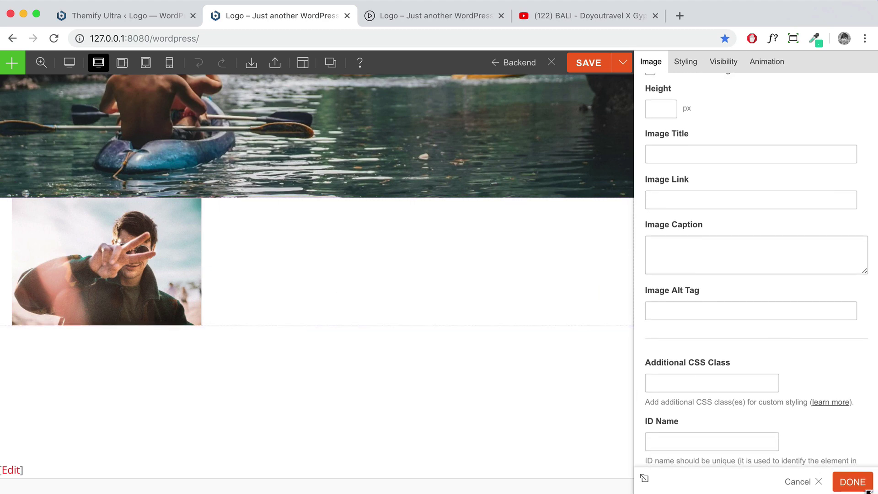
click(796, 480)
scroll(366, 264, down, 3)
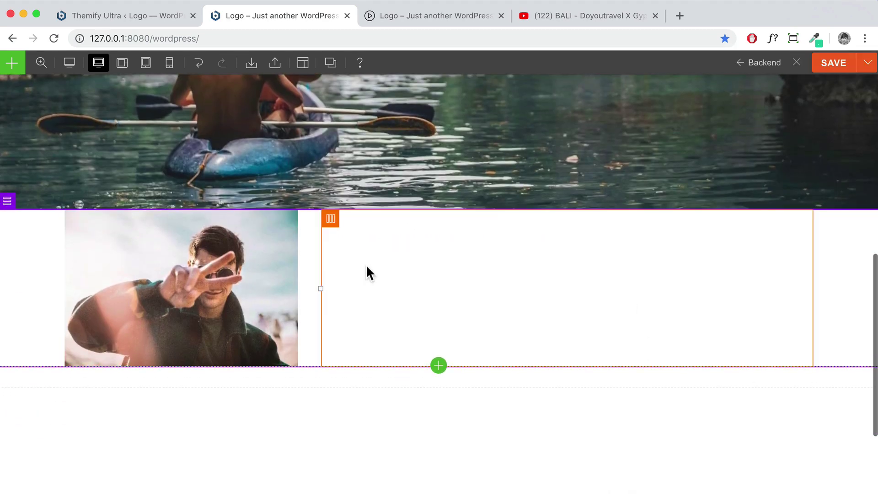
Drop a Text module into the right column, replace its text with 'About Me', and make it Heading 2
click(12, 63)
scroll(24, 223, down, 5)
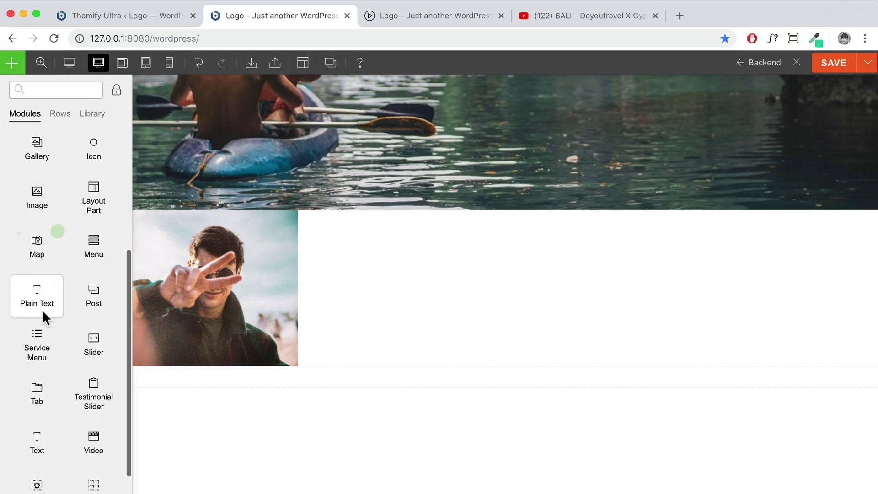
drag(35, 417, 448, 300)
drag(732, 214, 652, 212)
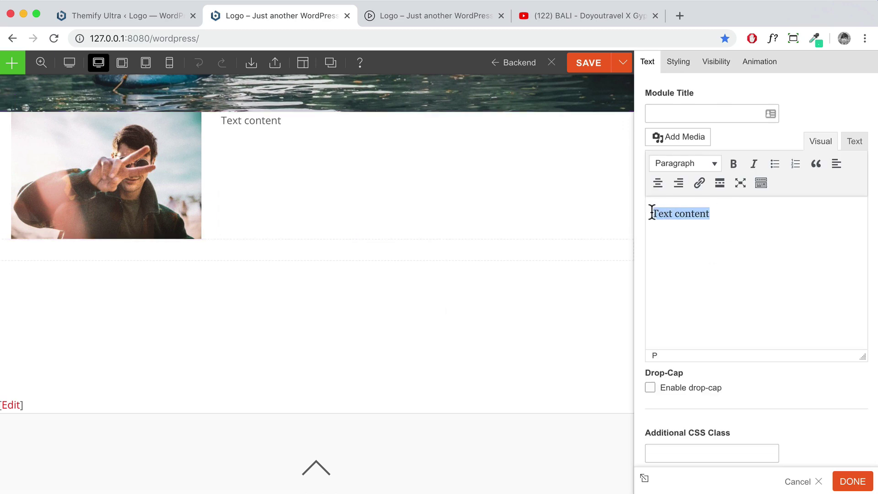
text(About M)
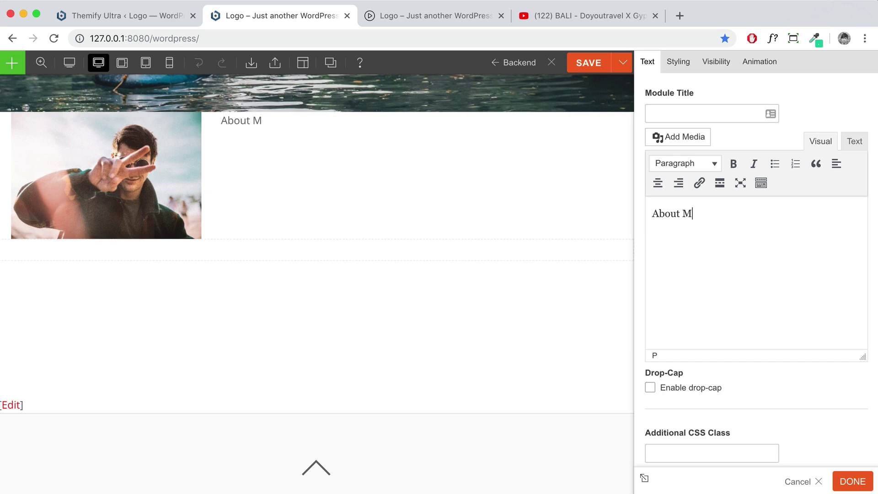
drag(700, 215, 646, 212)
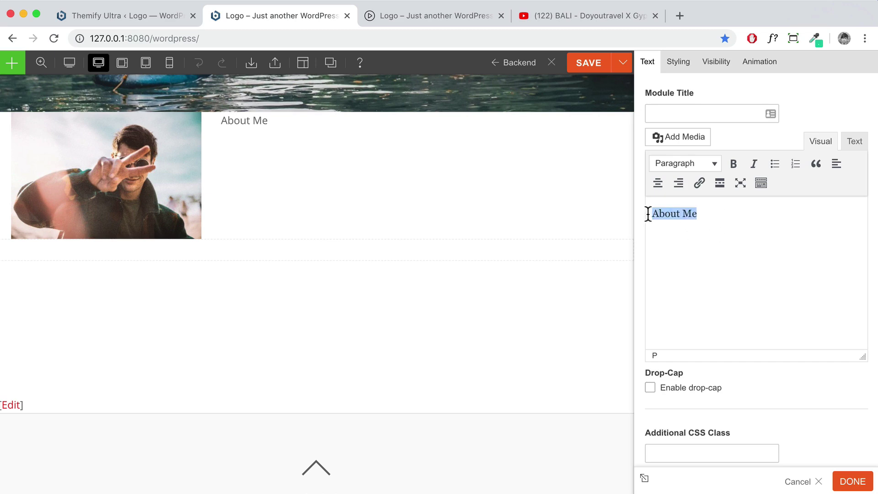
click(686, 164)
click(698, 244)
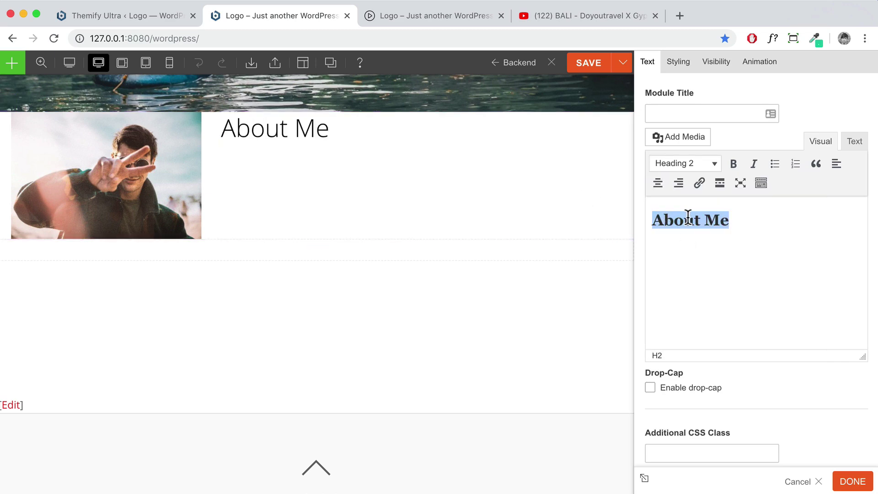
click(744, 222)
key(Return)
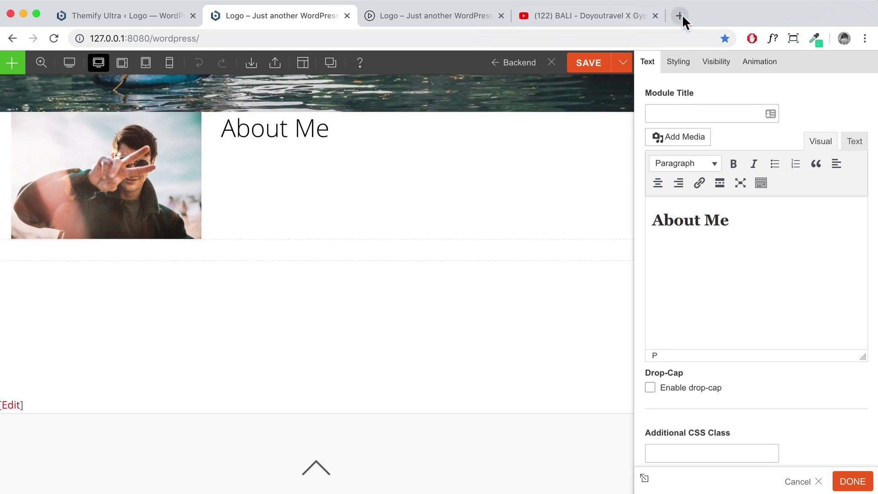
Search Google for 'lorem ipsum' in a new Chrome tab
click(462, 13)
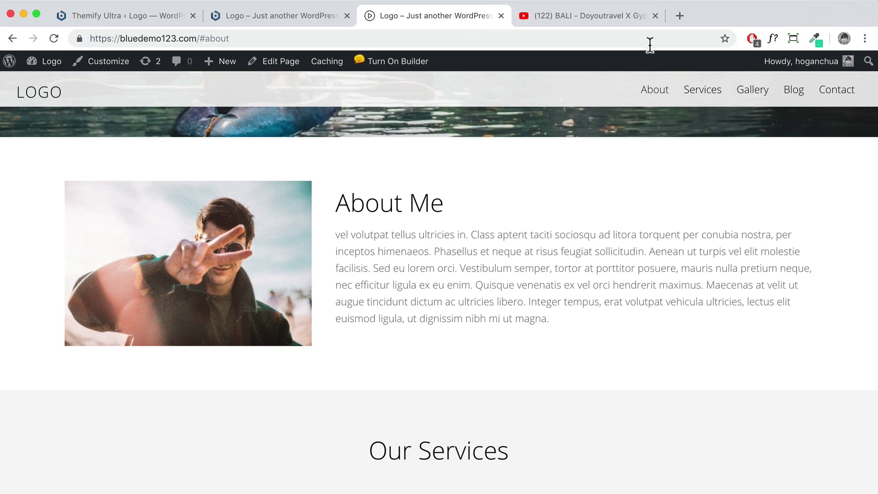
click(685, 16)
text(lorem )
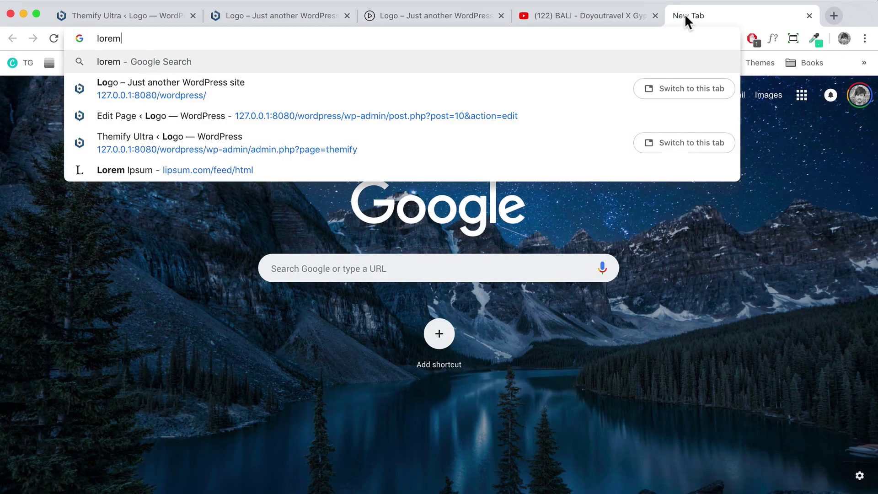
text(ipsum)
key(Return)
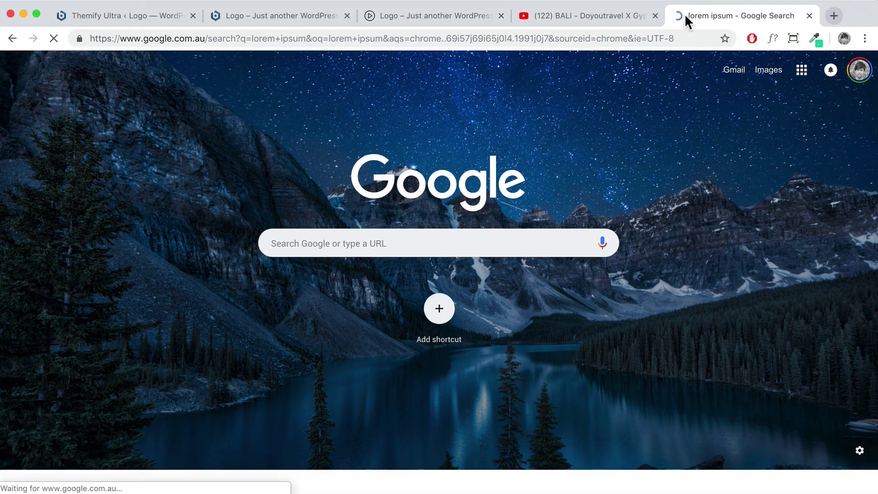
Generate paragraphs on lipsum.com and select the paragraph starting 'Donec nec quam'
click(261, 172)
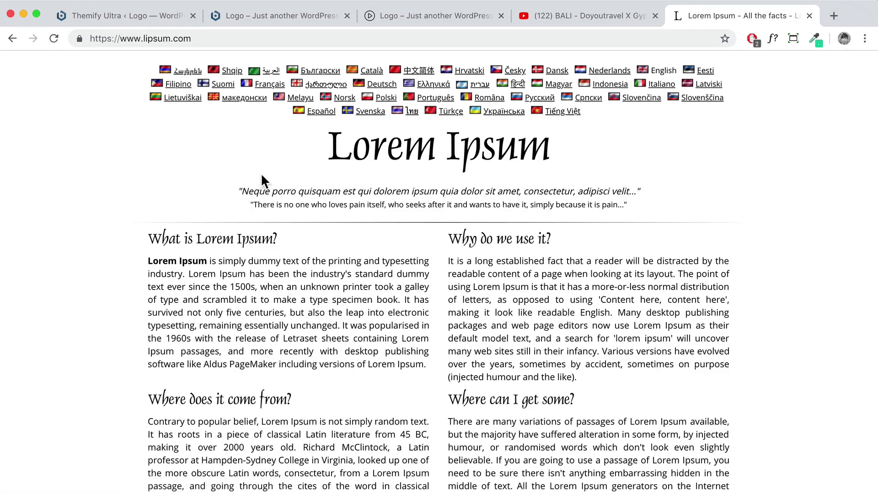
scroll(398, 276, down, 5)
click(654, 369)
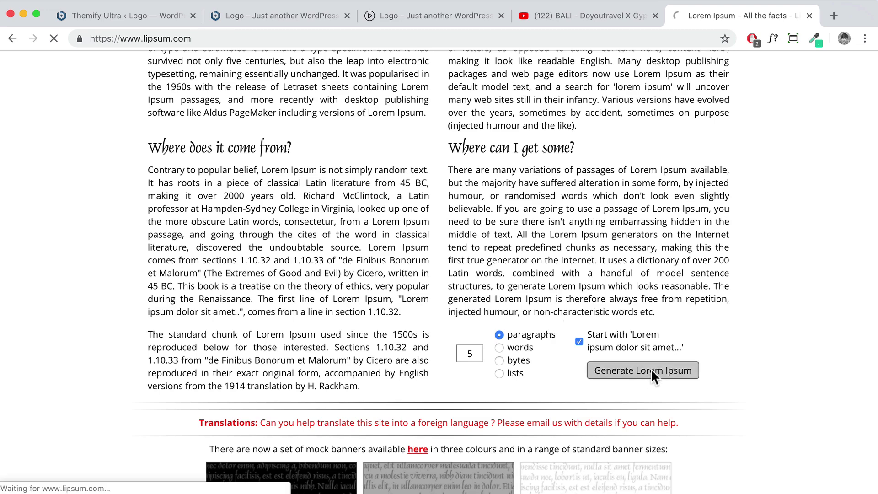
scroll(297, 319, down, 2)
drag(148, 257, 259, 283)
key(super+c)
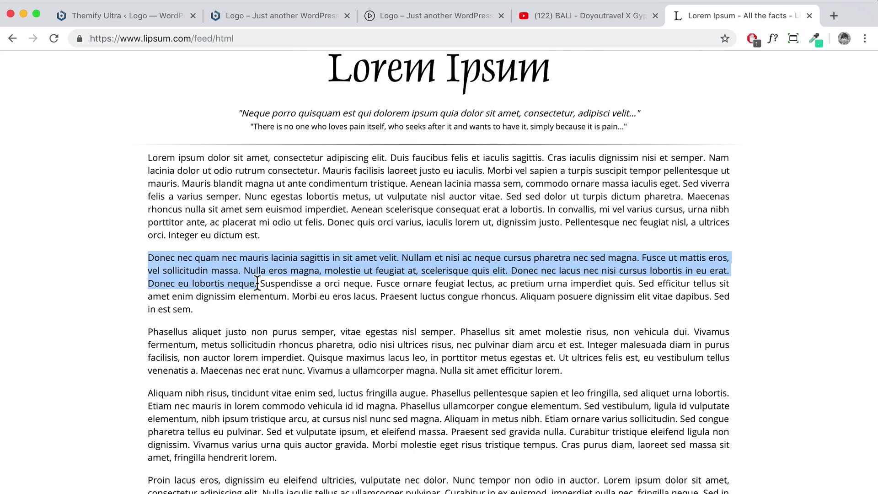
Paste the copied 'Donec nec quam' paragraph below the About Me heading
click(246, 21)
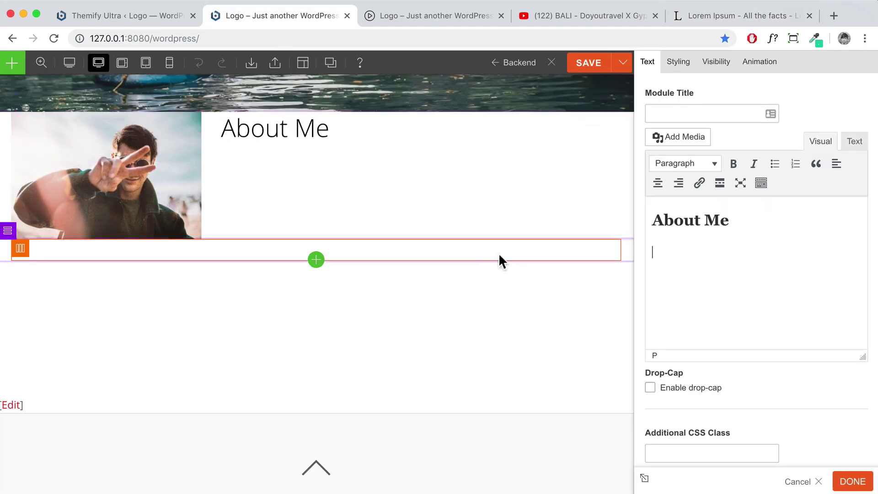
click(750, 247)
key(super+v)
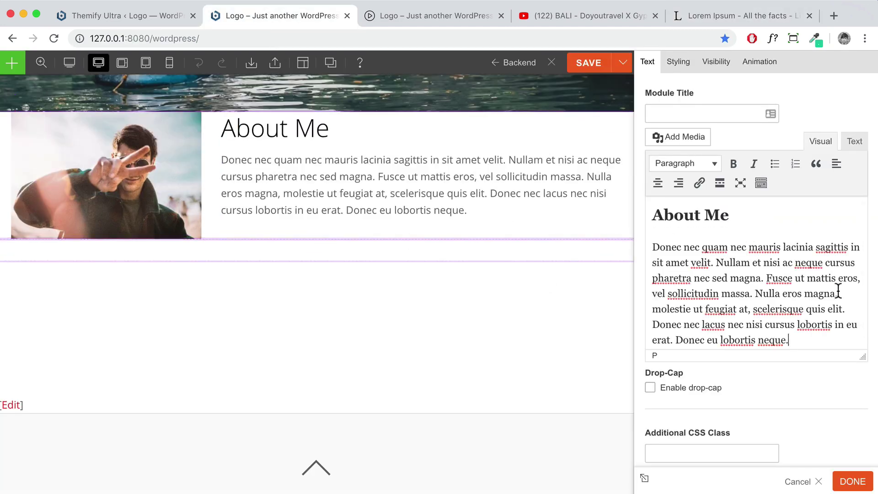
scroll(502, 257, up, 1)
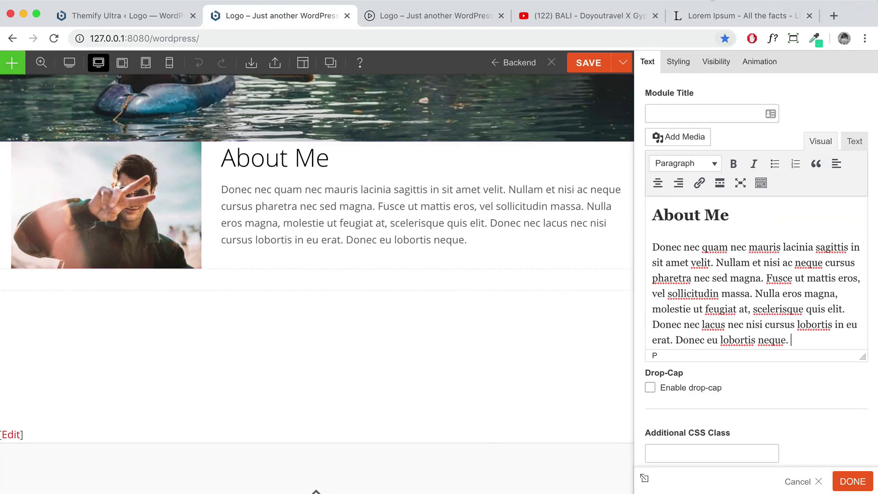
Append two more sentences starting 'Suspendisse' from lipsum.com and close the text module
key(super+5)
drag(260, 284, 622, 279)
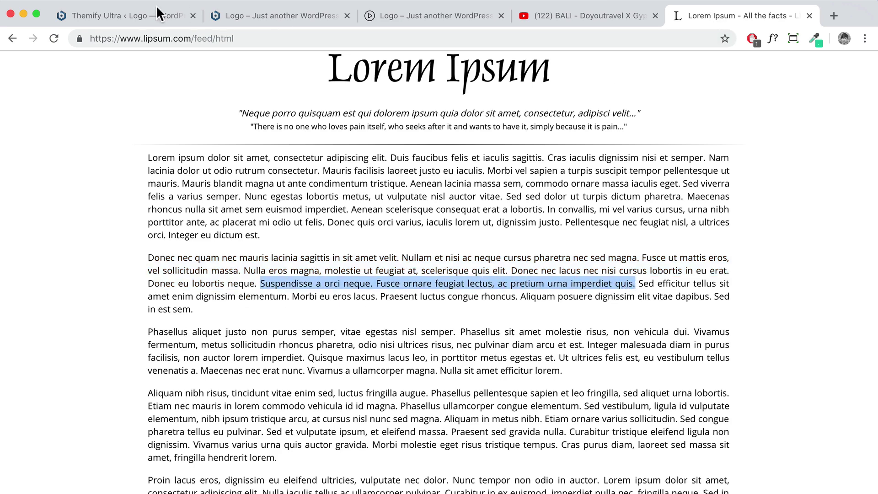
click(288, 17)
click(820, 339)
text(Suspendisse a orci neque. Fusce ornare feugiat lectus, ac pretium urna imperdiet quis.)
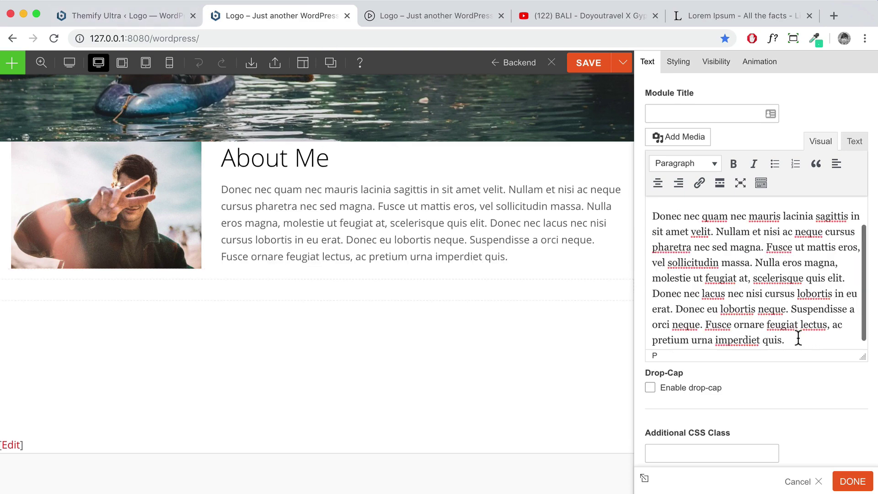
click(530, 372)
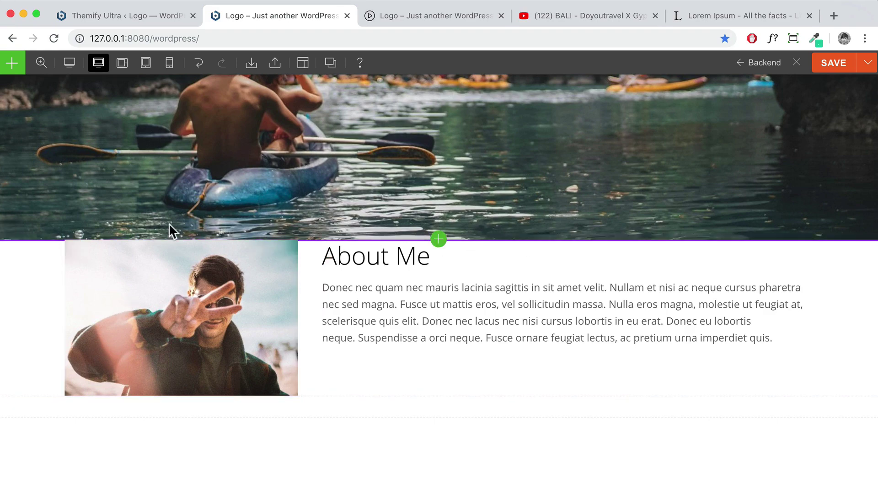
Open the About Me row's Styling padding settings and unlink the sides
scroll(385, 238, up, 3)
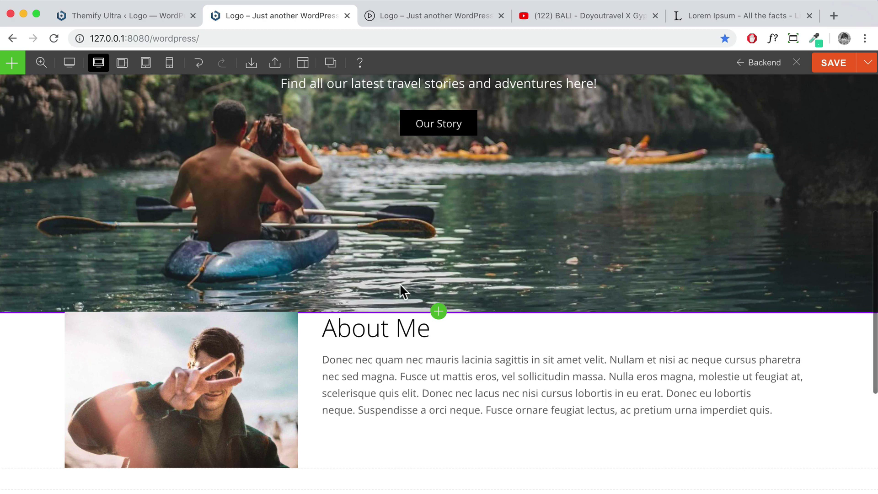
scroll(560, 295, down, 3)
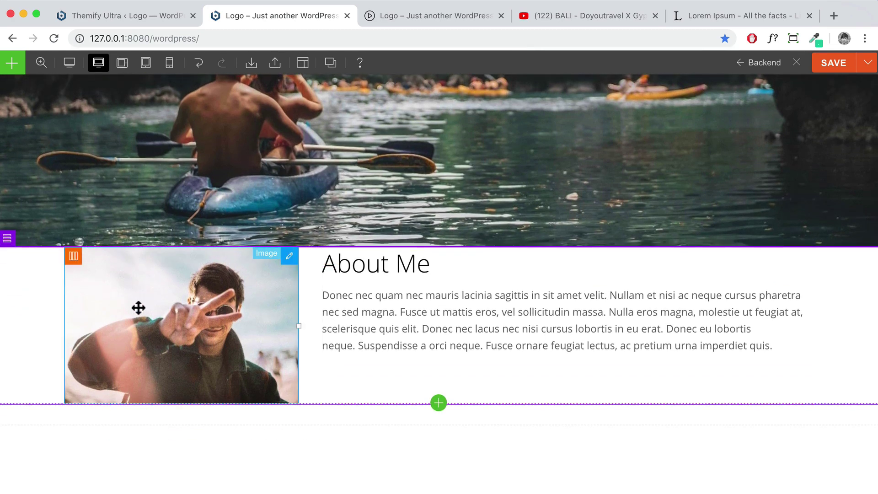
double_click(27, 279)
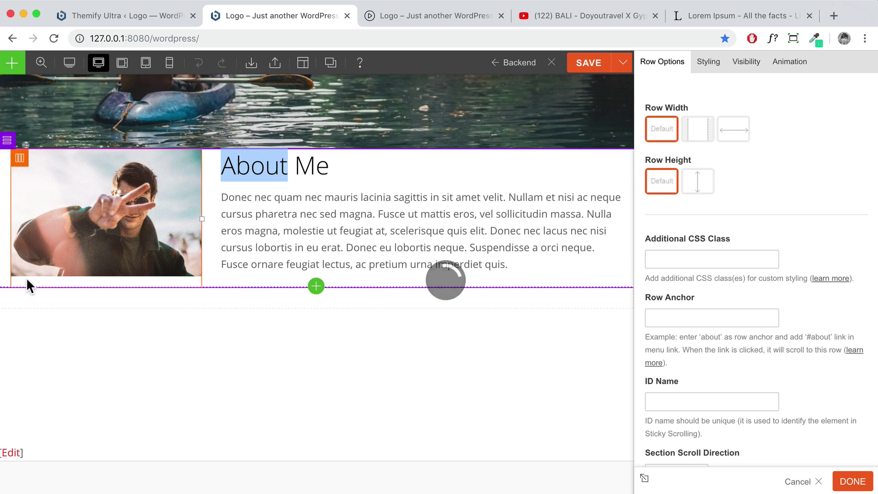
click(710, 68)
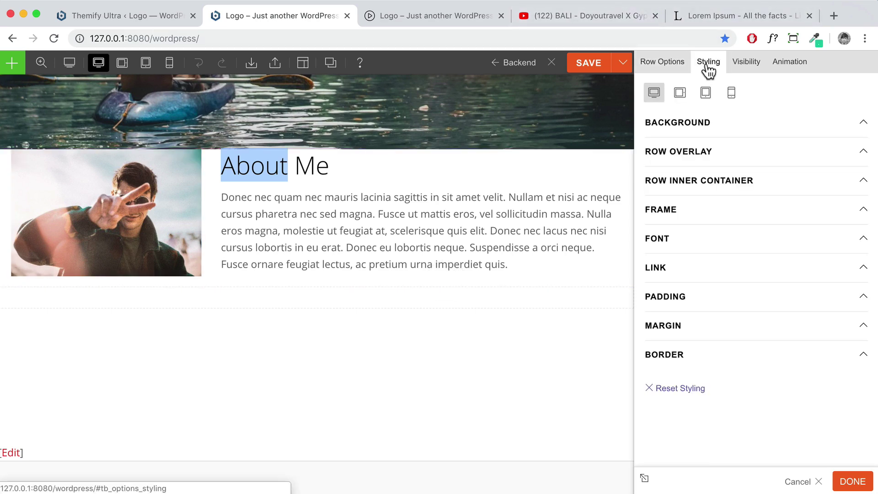
click(688, 300)
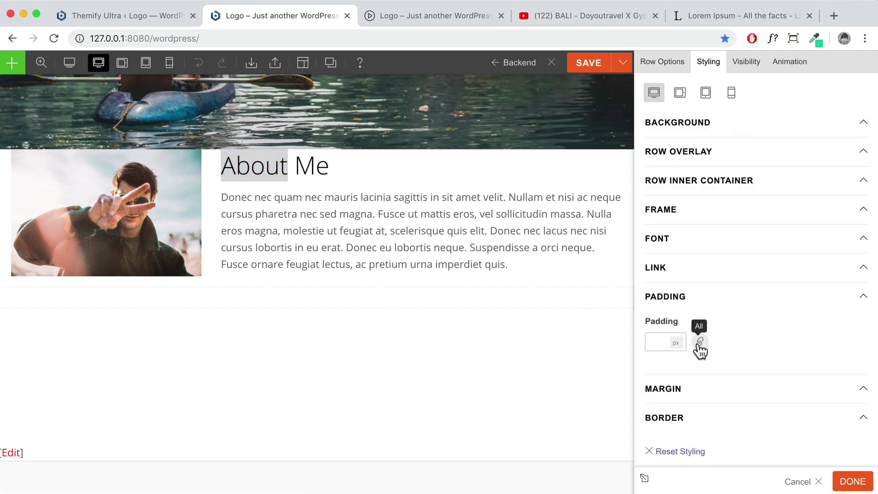
click(700, 343)
Set top and bottom padding to 5 % each and apply the row settings
click(658, 343)
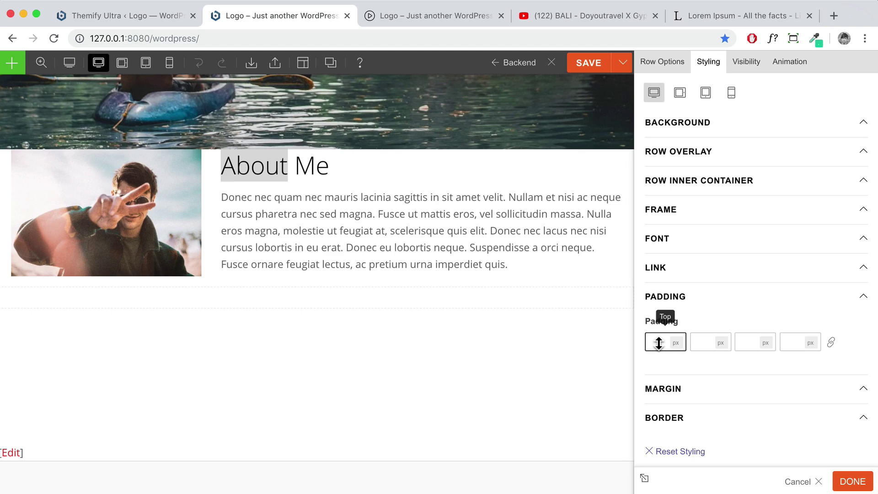
text(5)
click(676, 342)
click(677, 360)
click(750, 343)
text(5)
click(765, 342)
click(769, 361)
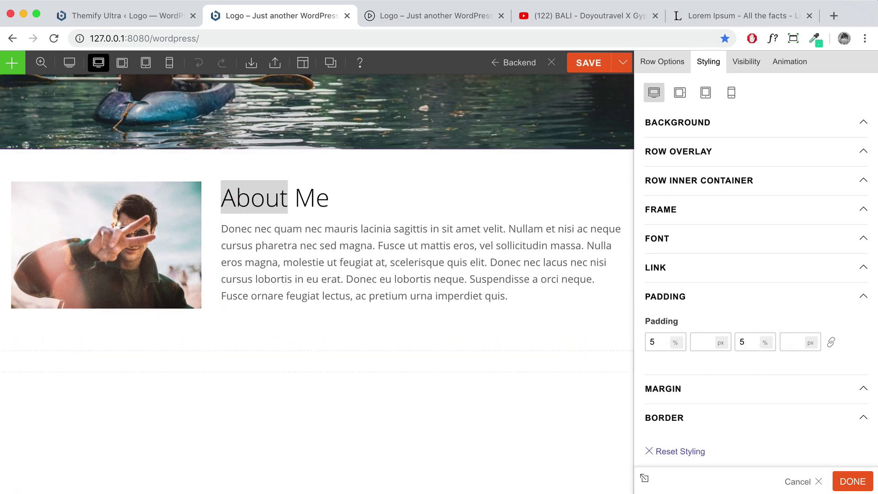
click(848, 482)
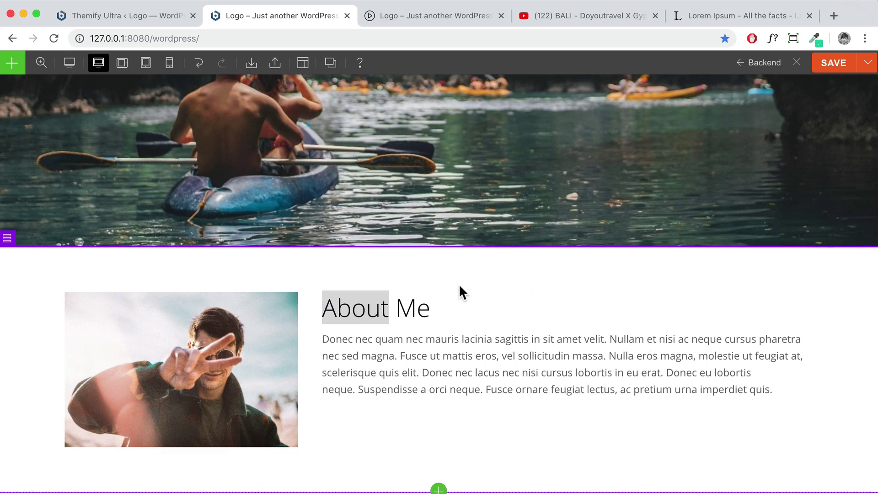
Vertically centre the About Me row's columns with the middle Column Alignment option
scroll(418, 303, down, 2)
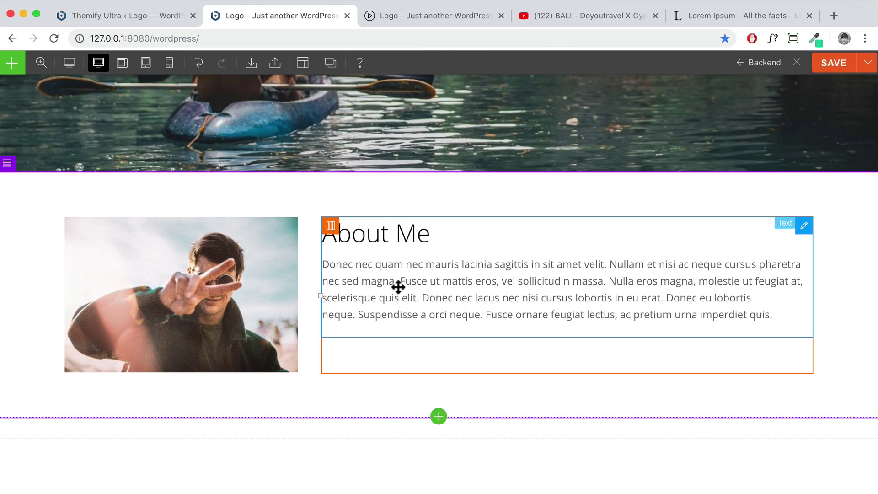
mouse_move(10, 166)
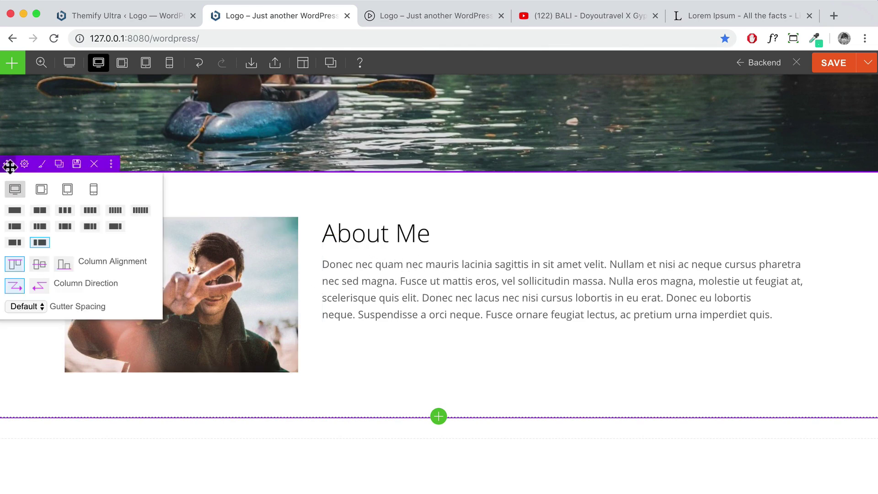
click(40, 265)
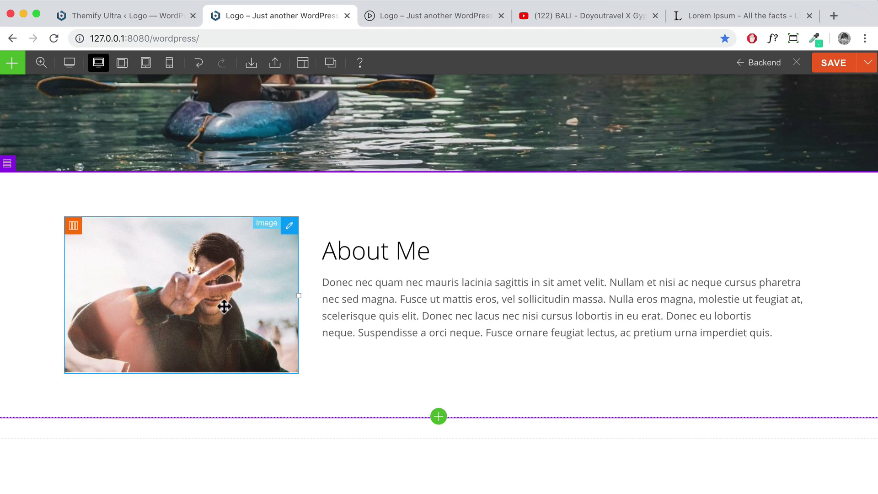
Drag the column divider so the photo column is about 33% and the text 64%
scroll(562, 213, down, 3)
scroll(556, 214, up, 5)
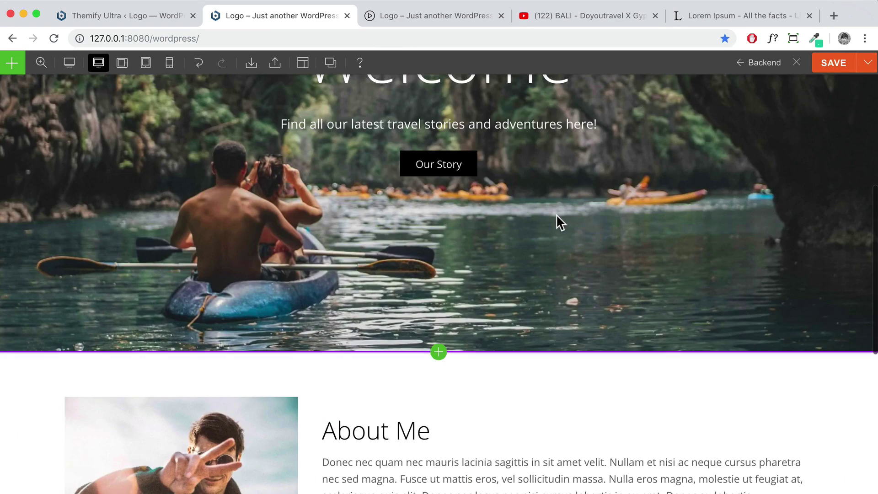
scroll(556, 215, down, 4)
scroll(556, 215, up, 2)
scroll(556, 216, down, 3)
scroll(370, 223, up, 1)
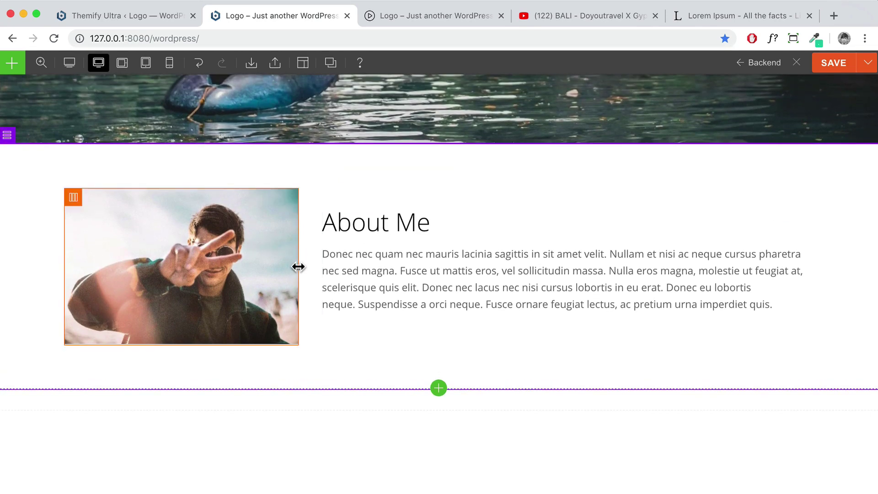
mouse_move(298, 267)
mouse_down()
mouse_move(388, 267)
mouse_move(308, 265)
mouse_up()
scroll(606, 294, up, 3)
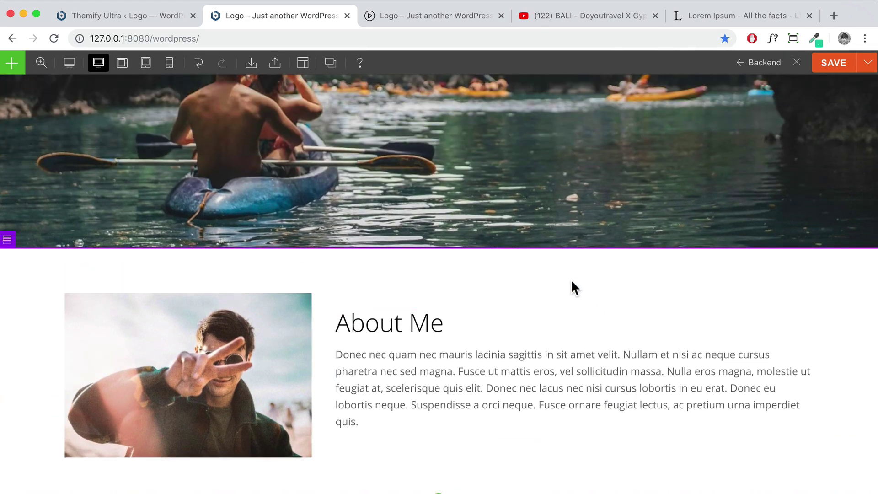
scroll(571, 281, down, 3)
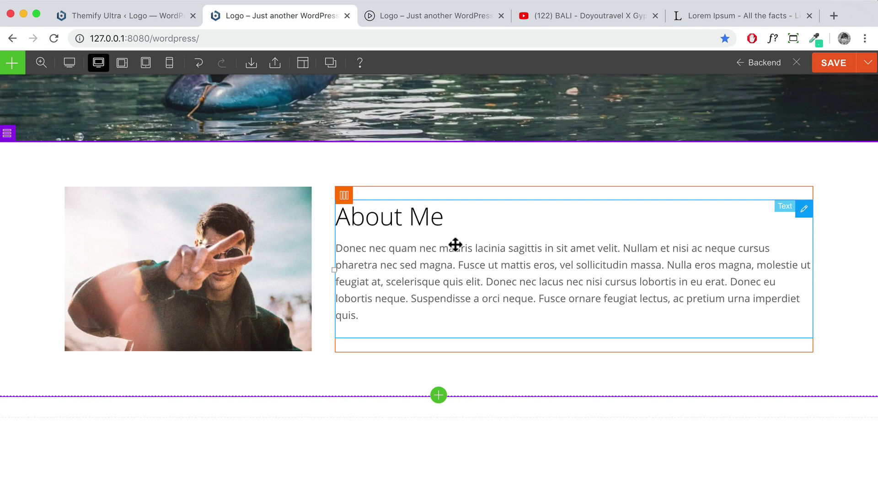
scroll(316, 319, down, 2)
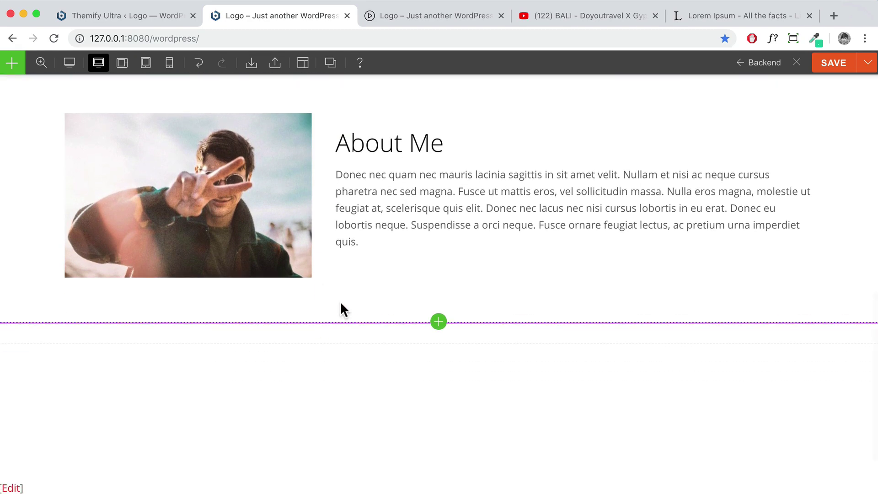
scroll(270, 300, up, 1)
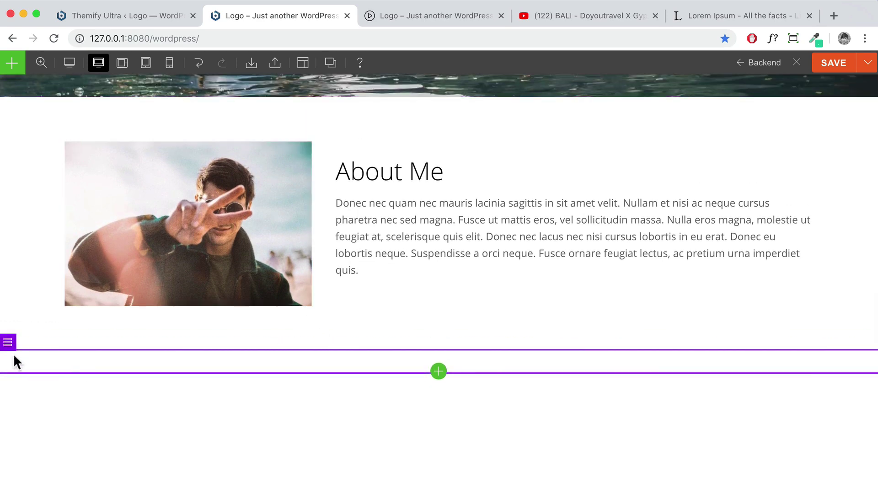
mouse_move(6, 343)
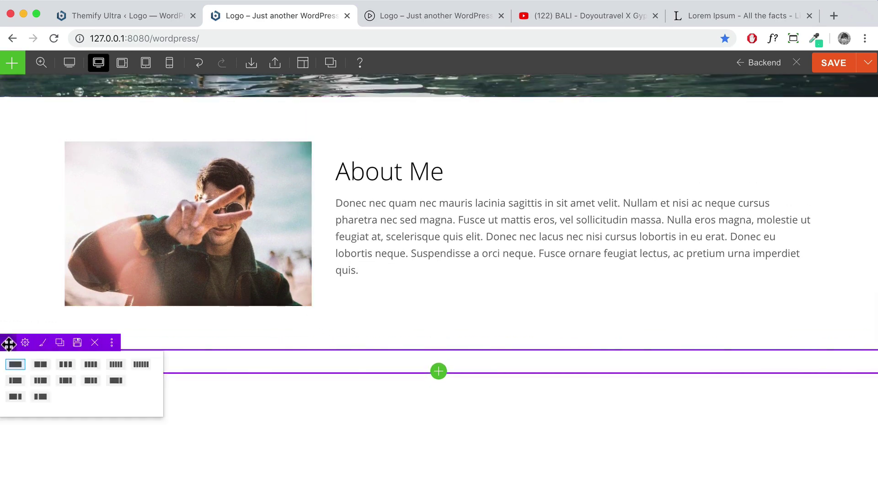
Set the new row's Background Color to f6f6f6 and apply the styling
click(43, 342)
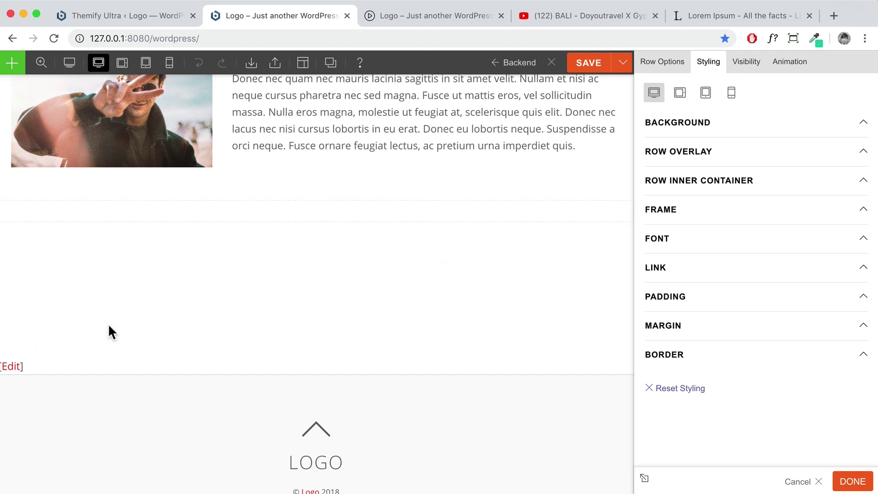
click(748, 133)
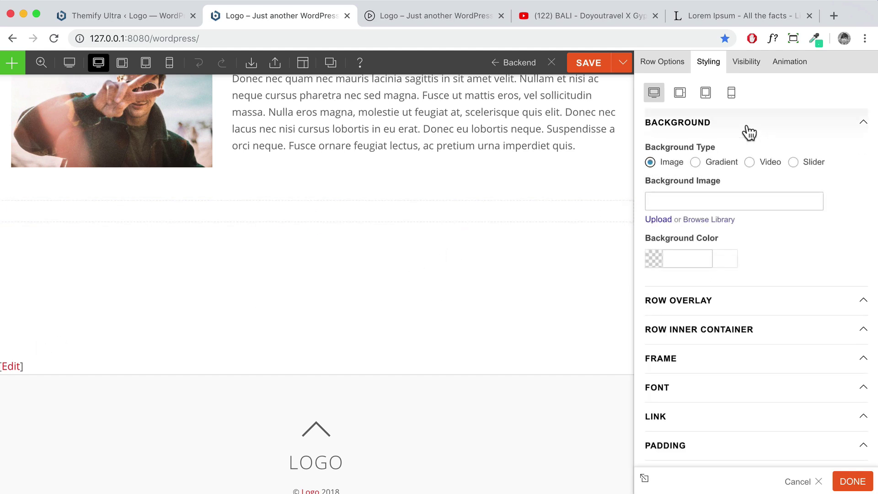
click(677, 258)
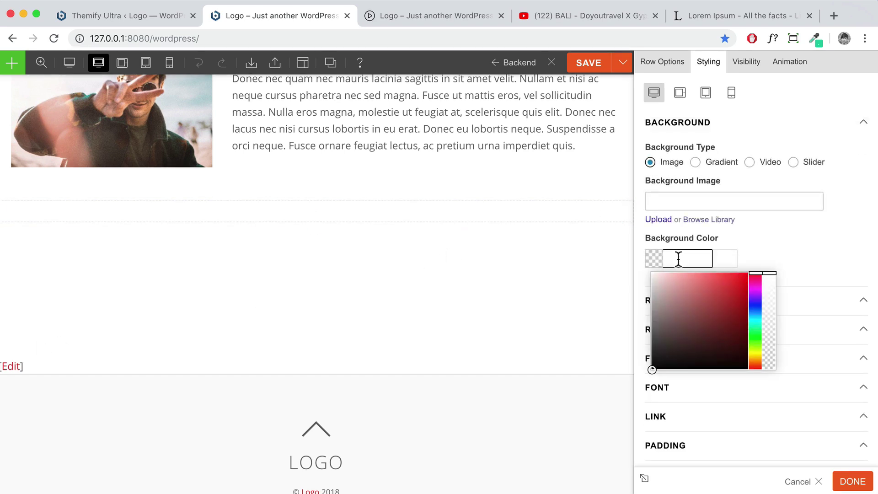
text(f6f6f6)
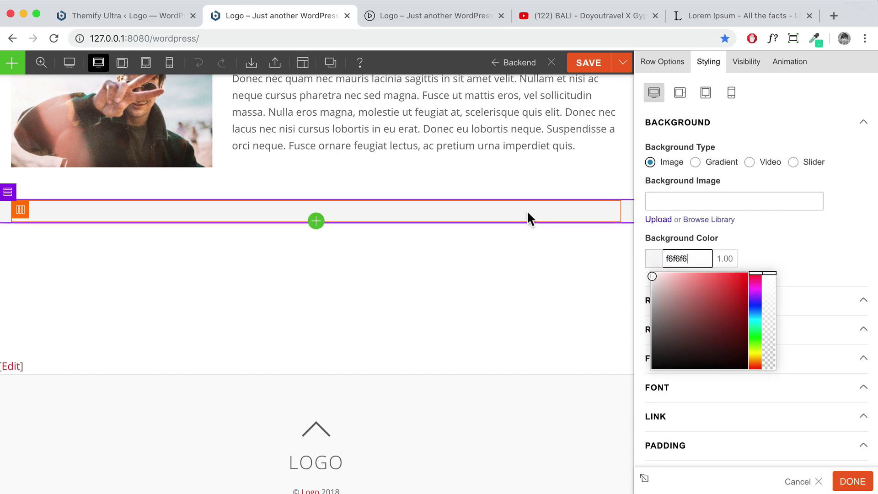
click(850, 481)
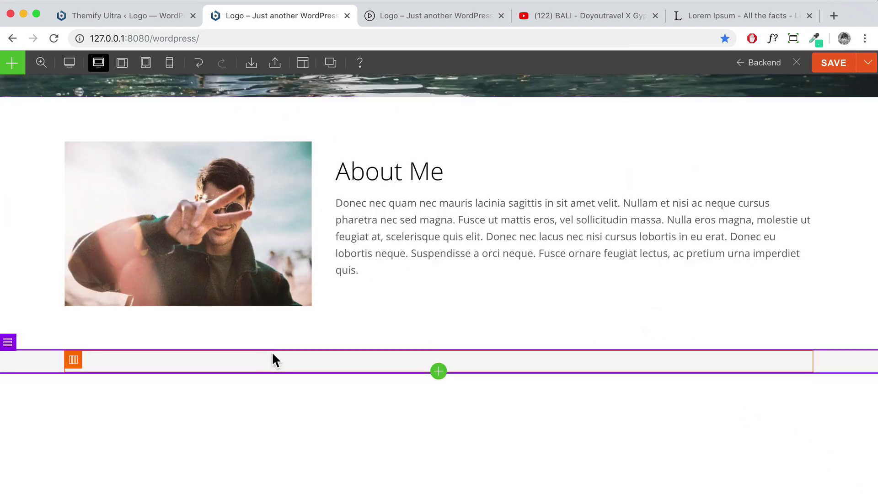
scroll(355, 275, up, 1)
scroll(354, 274, up, 1)
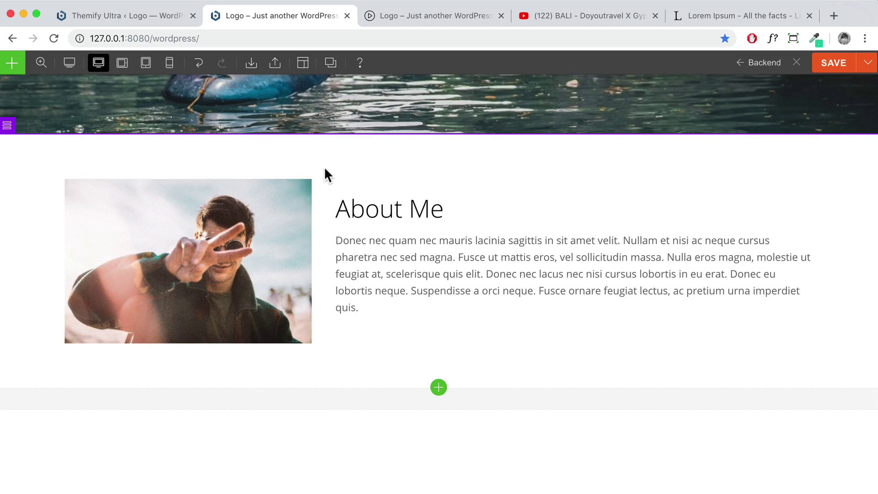
scroll(388, 325, down, 3)
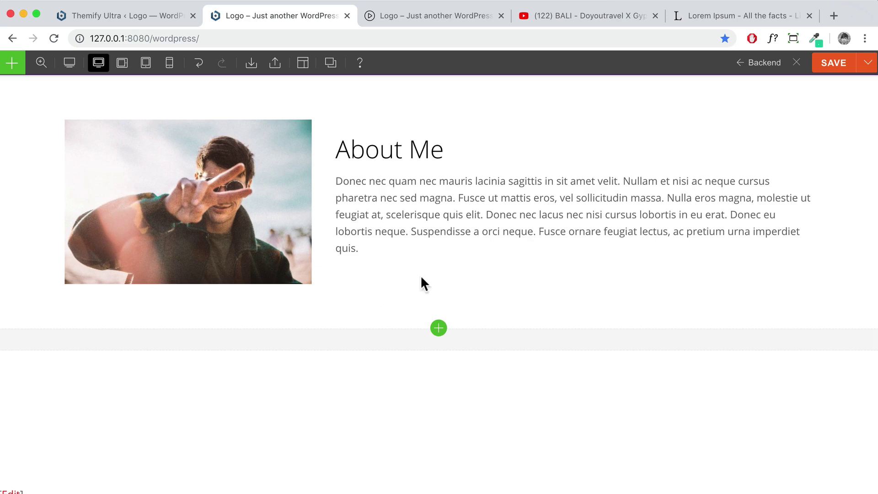
Load apple.com in a new tab and go to its Mac section
click(836, 14)
text(apple.com)
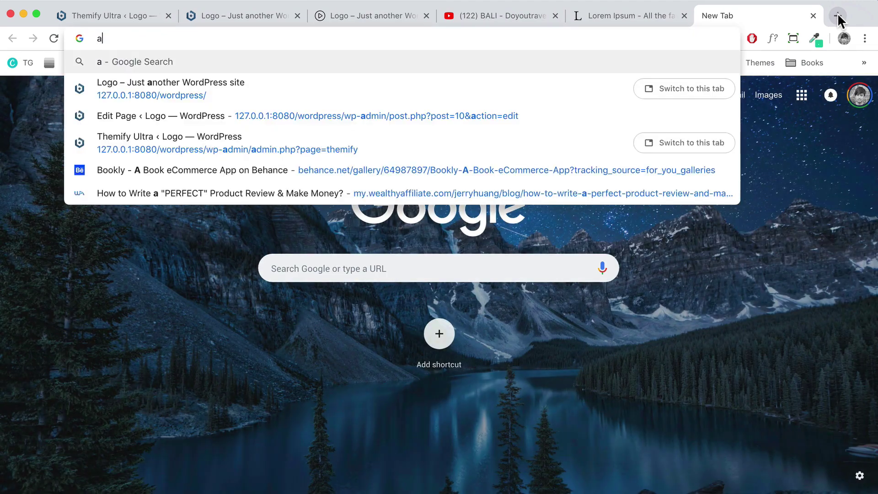
key(Return)
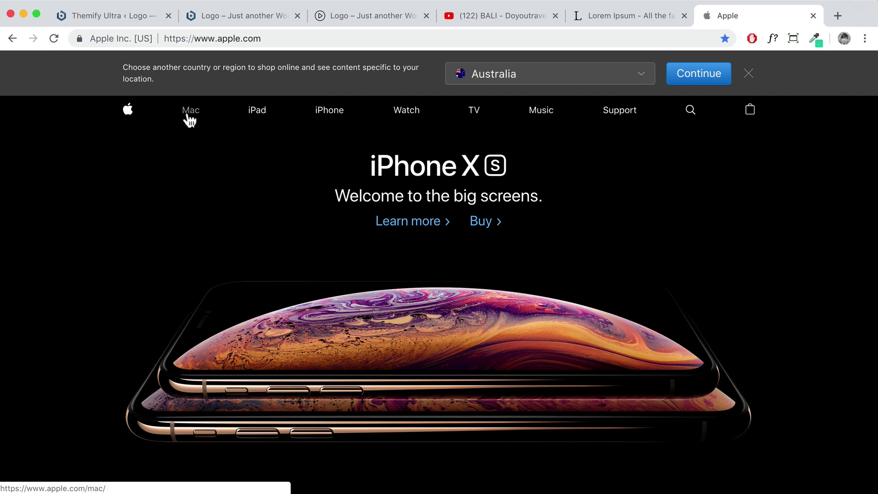
click(189, 113)
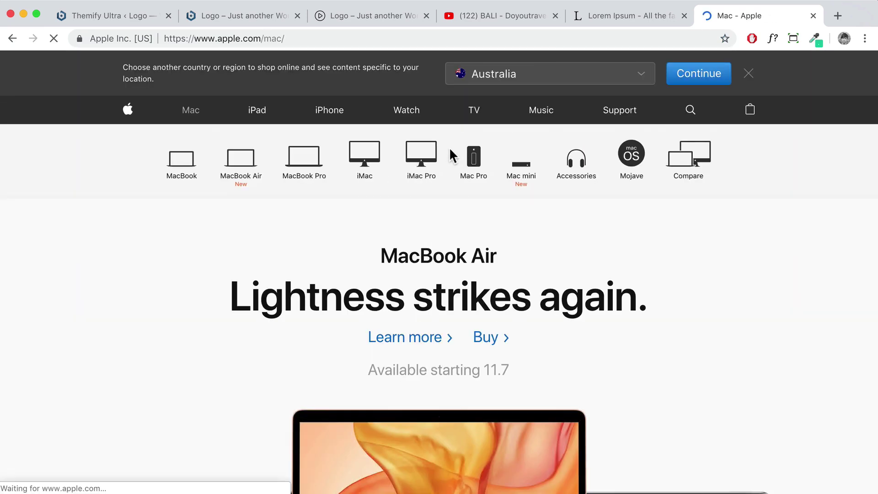
Scroll through the Mac product page, then return to the Themify Builder tab
scroll(450, 148, down, 6)
scroll(450, 148, down, 2)
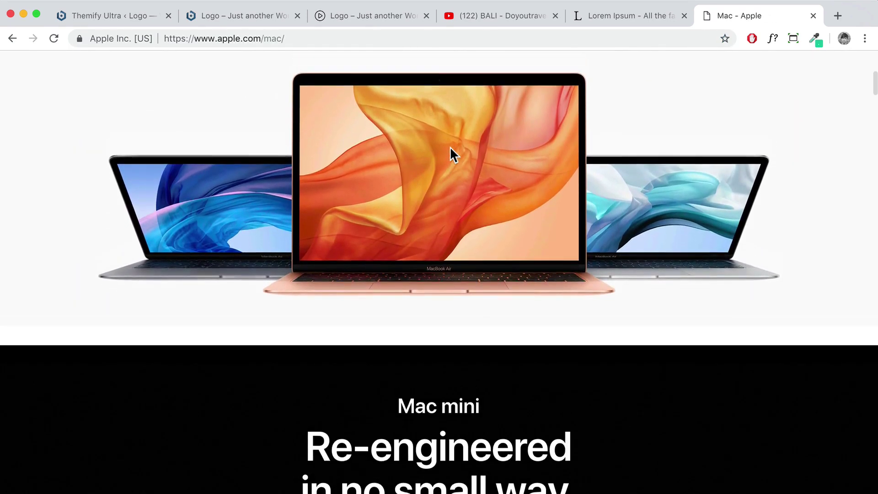
scroll(450, 148, up, 7)
scroll(451, 153, down, 3)
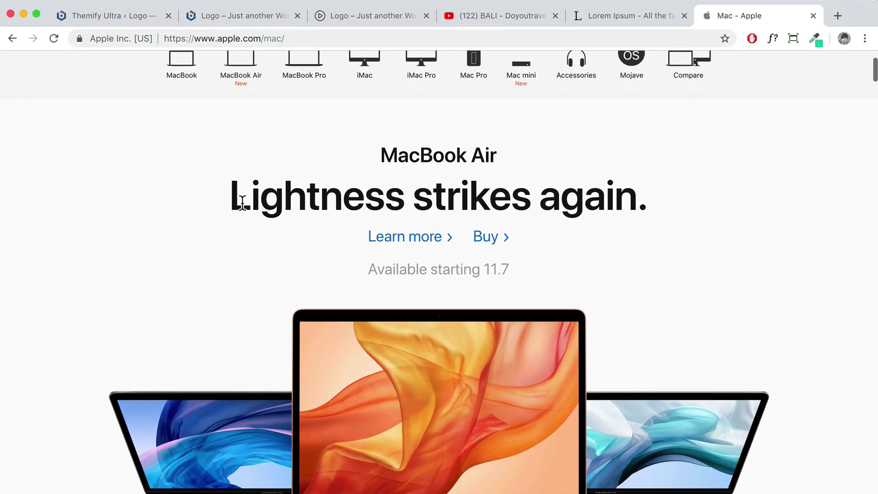
scroll(119, 183, up, 1)
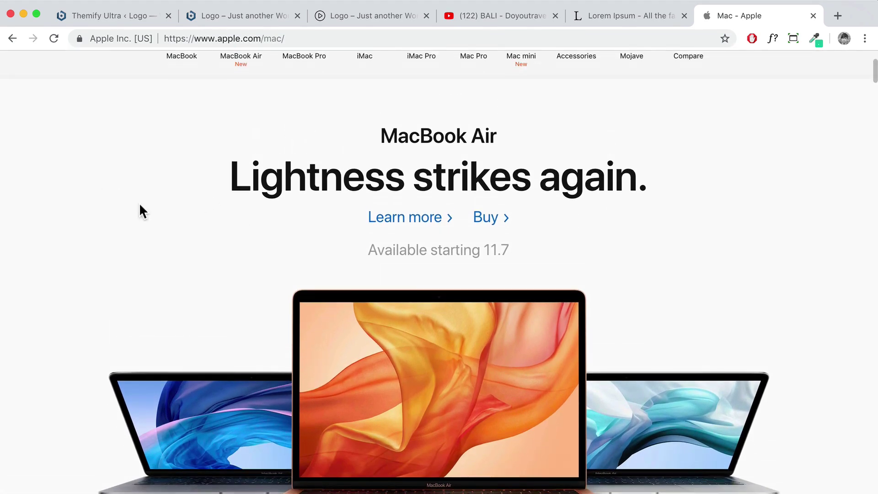
scroll(137, 204, down, 5)
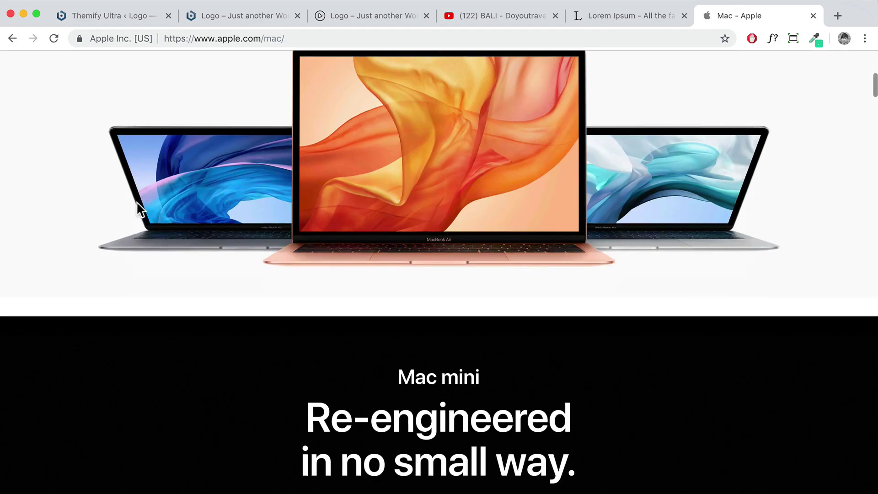
scroll(137, 205, down, 2)
scroll(217, 282, down, 1)
scroll(220, 284, down, 8)
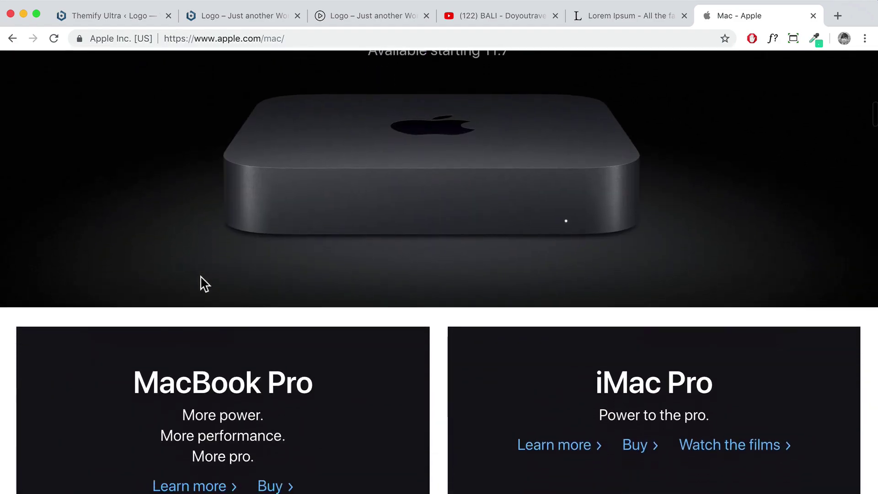
scroll(202, 280, down, 18)
scroll(200, 281, up, 2)
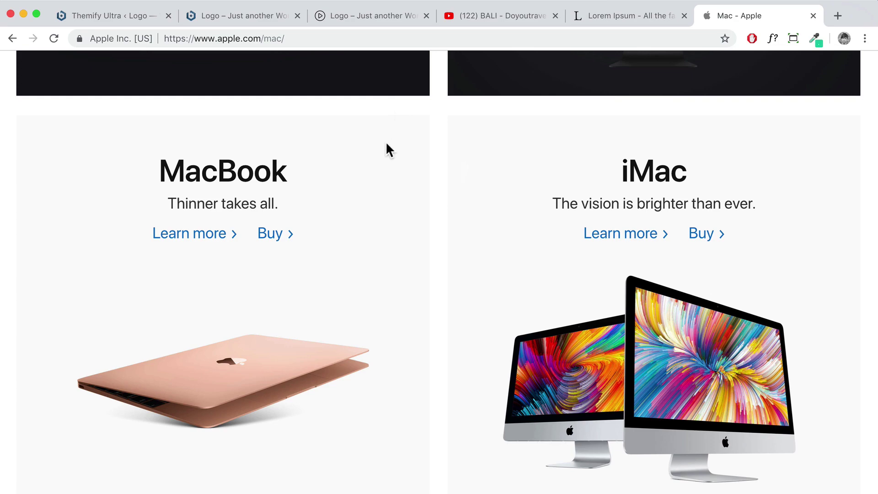
scroll(282, 117, down, 1)
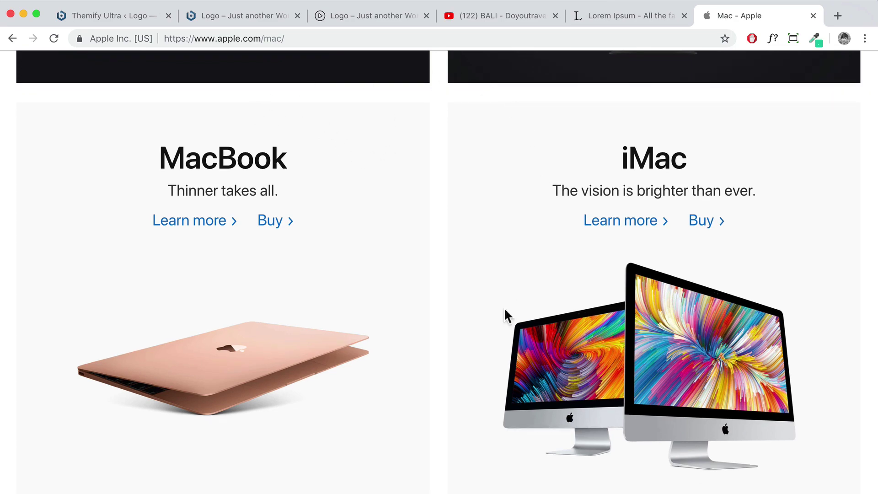
scroll(447, 274, down, 20)
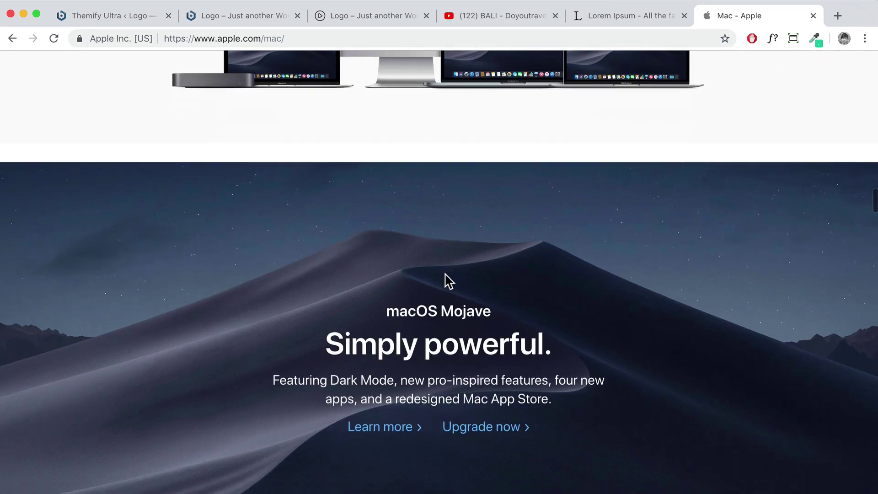
scroll(445, 274, down, 3)
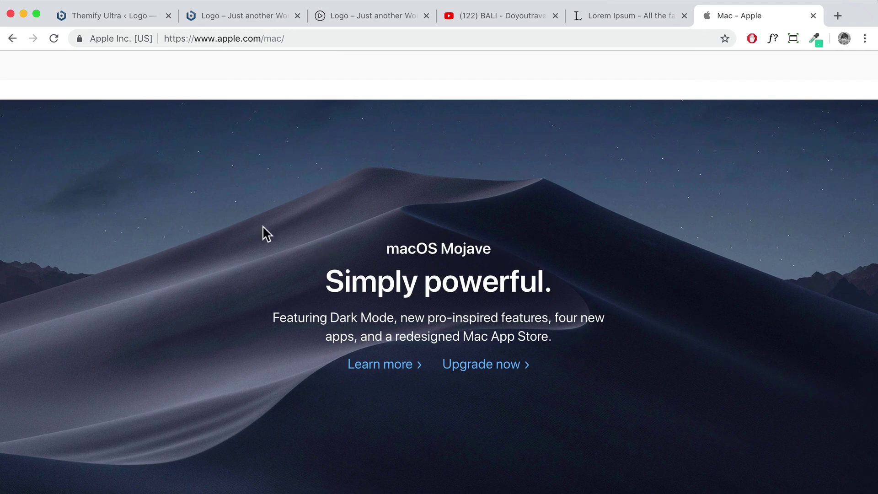
scroll(356, 262, down, 10)
scroll(352, 256, down, 20)
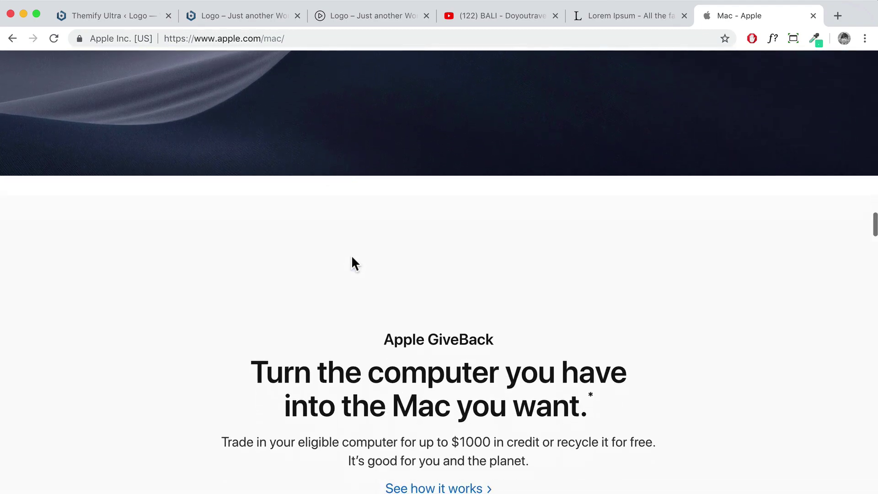
click(212, 15)
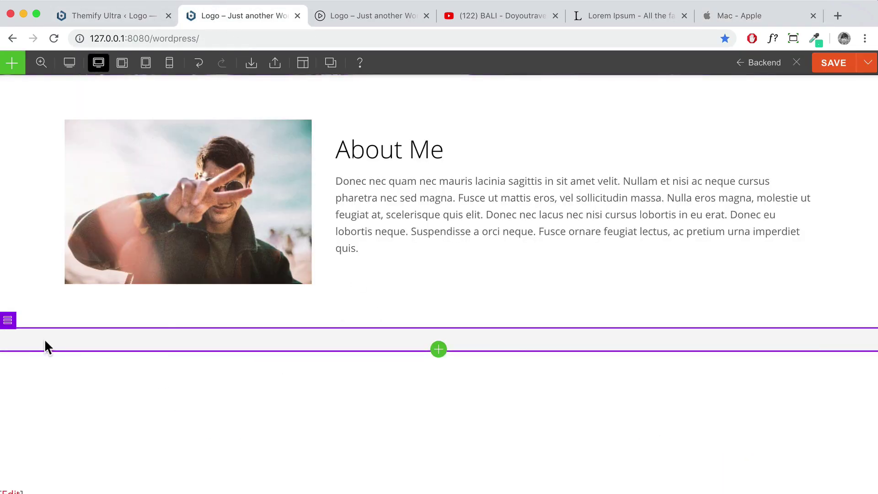
Add a Text module below About Me reading 'Services' as Heading 2
click(12, 63)
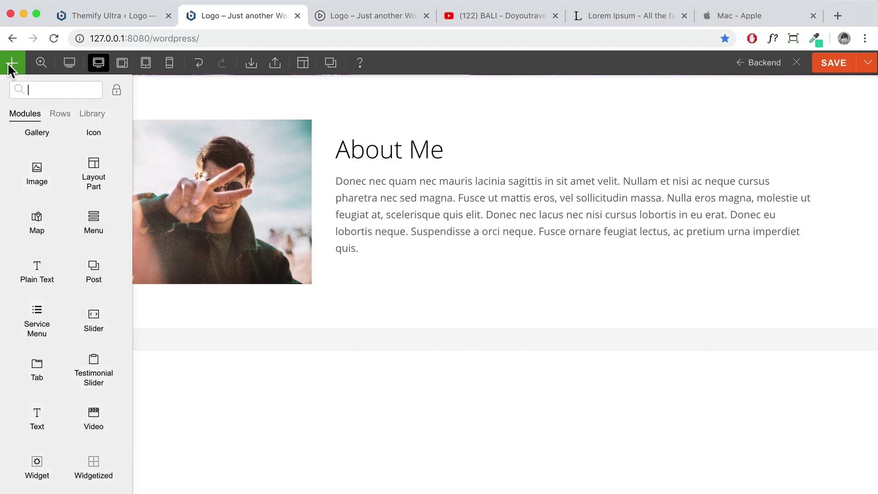
drag(44, 413, 445, 342)
drag(740, 213, 659, 214)
text(Services)
click(692, 166)
click(692, 238)
click(853, 482)
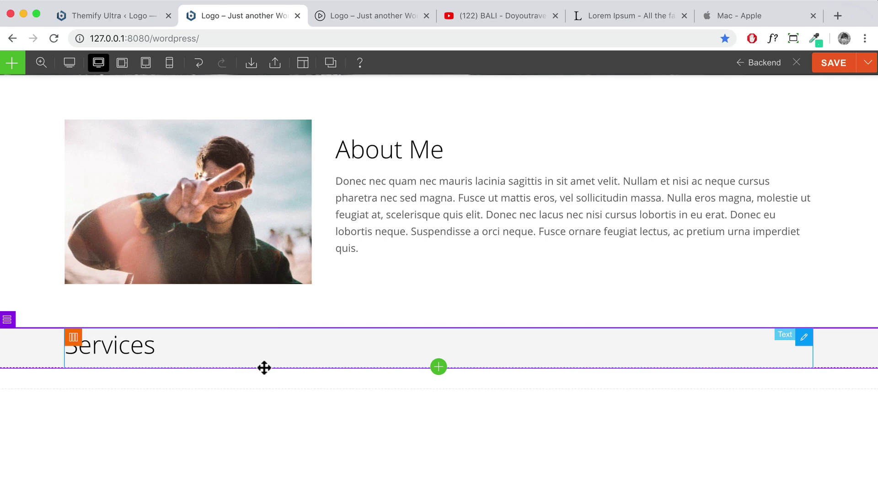
Drag a Feature module into the Services row
click(12, 64)
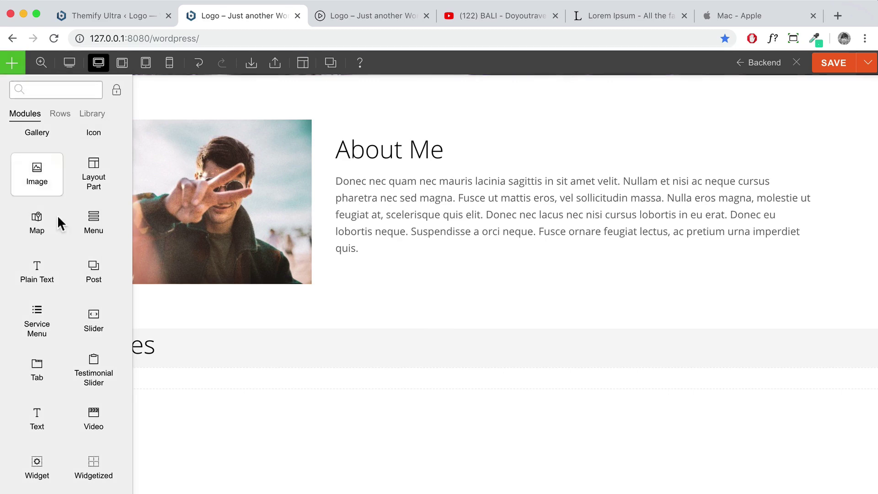
scroll(60, 192, up, 3)
drag(92, 202, 158, 372)
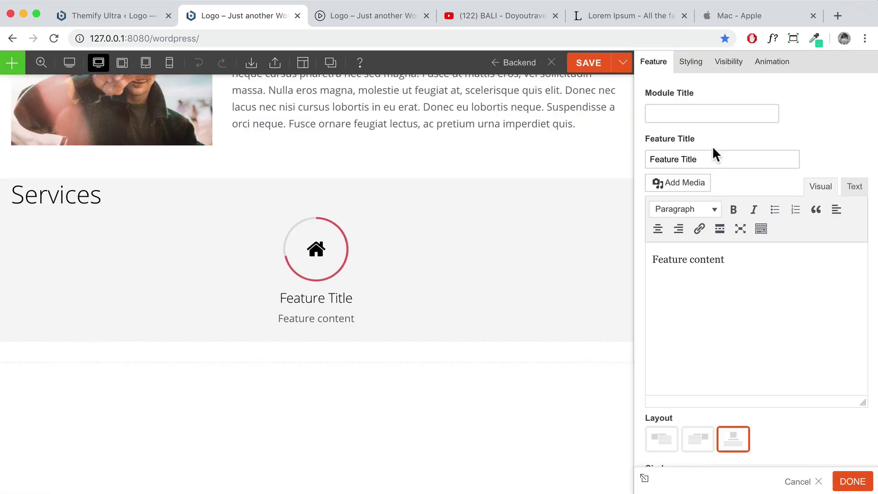
Title the feature 'Web Design' and select the 'Phasellus aliquet' paragraph on lipsum.com
text(Web Design)
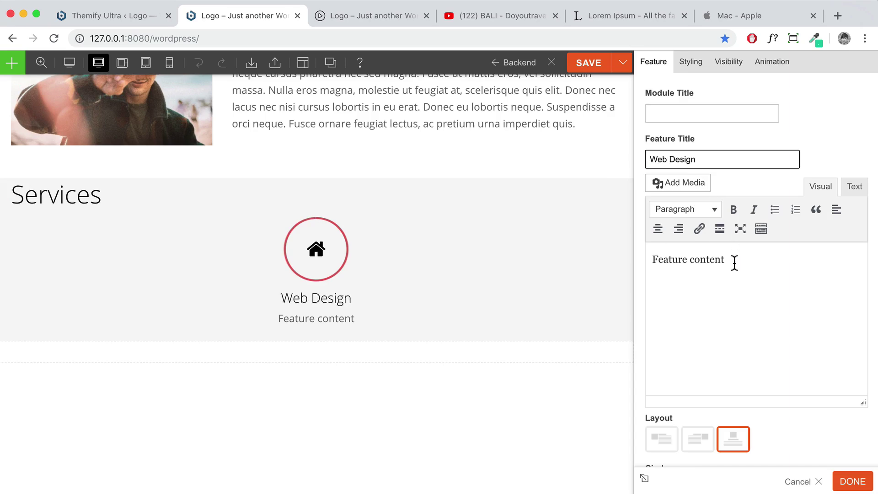
click(621, 18)
click(315, 273)
drag(150, 328, 588, 340)
key(super+c)
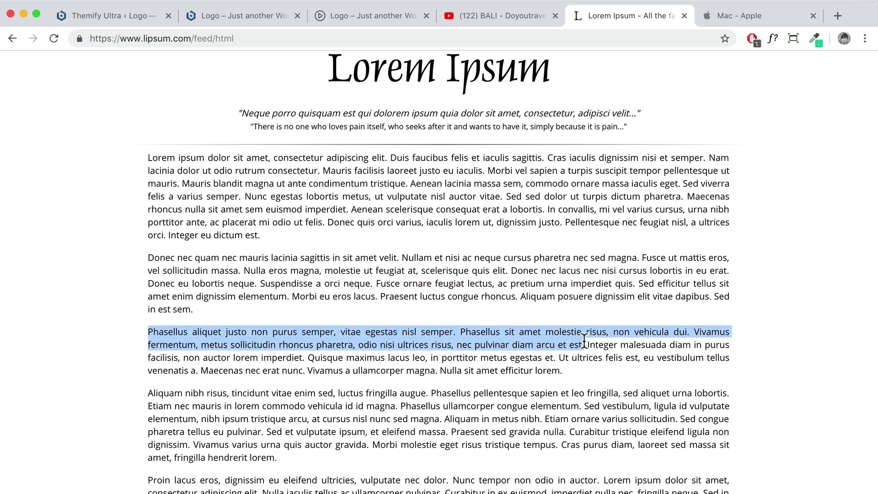
Paste the Phasellus paragraph over the placeholder Feature content text
click(219, 16)
drag(764, 261, 608, 257)
key(super+v)
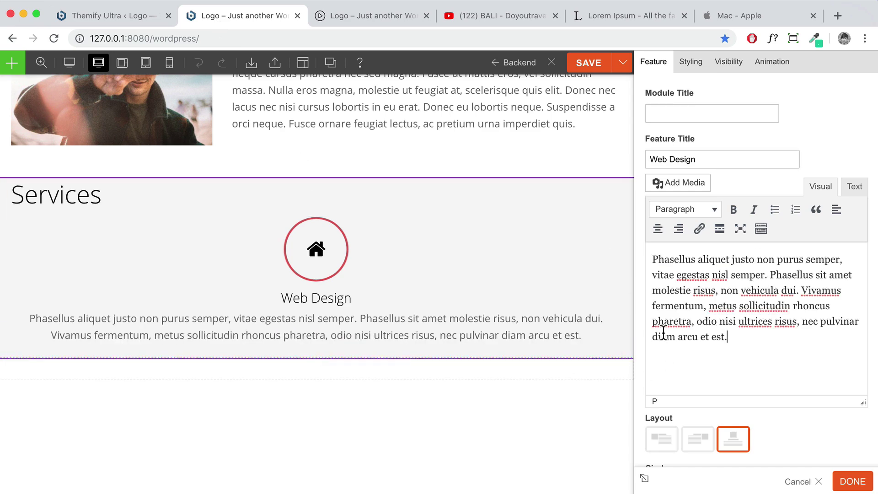
scroll(663, 333, down, 3)
scroll(628, 327, down, 2)
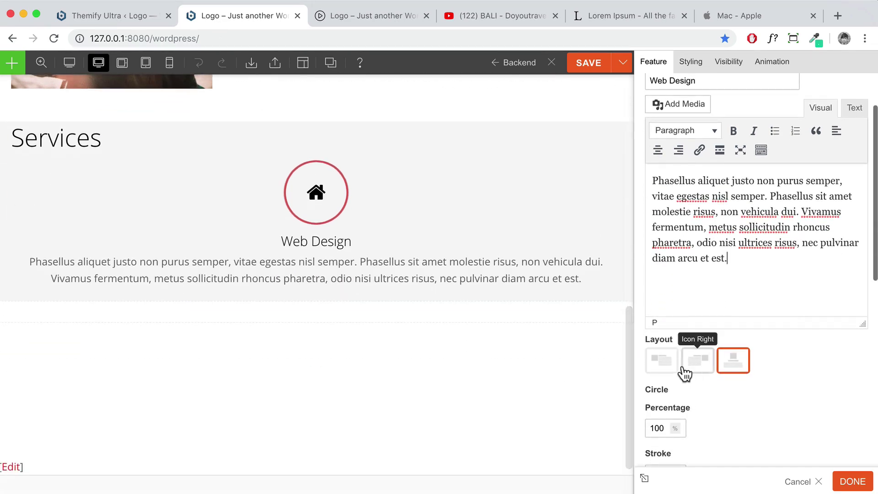
scroll(709, 368, down, 3)
Clear the Web Design icon's circle percentage, stroke and colour so no ring shows
click(666, 356)
drag(665, 356, 645, 361)
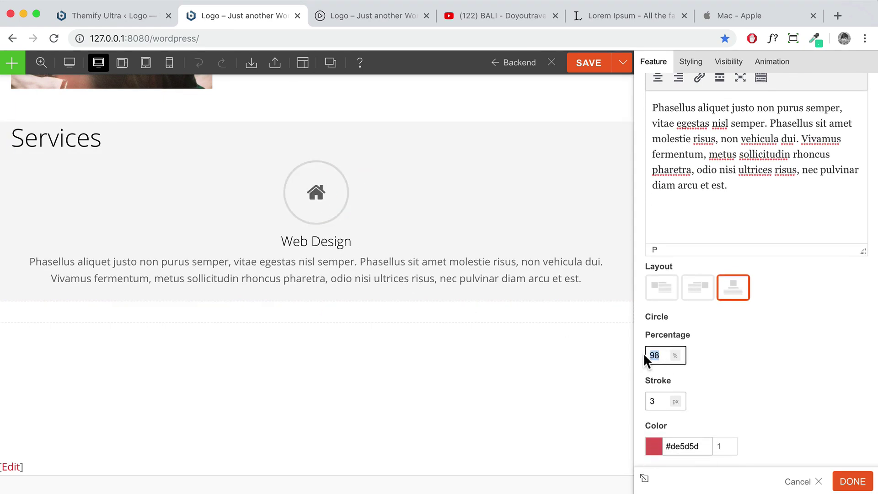
click(708, 375)
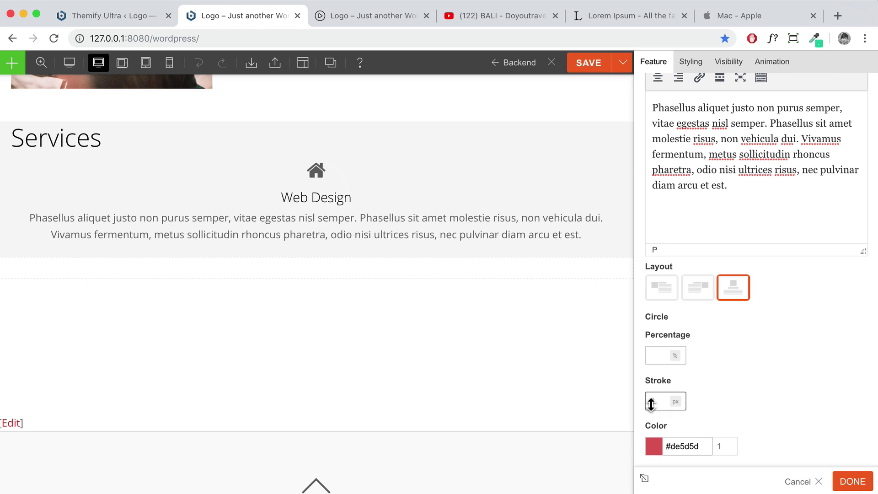
click(731, 384)
scroll(680, 446, down, 1)
click(672, 395)
double_click(667, 394)
key(BackSpace)
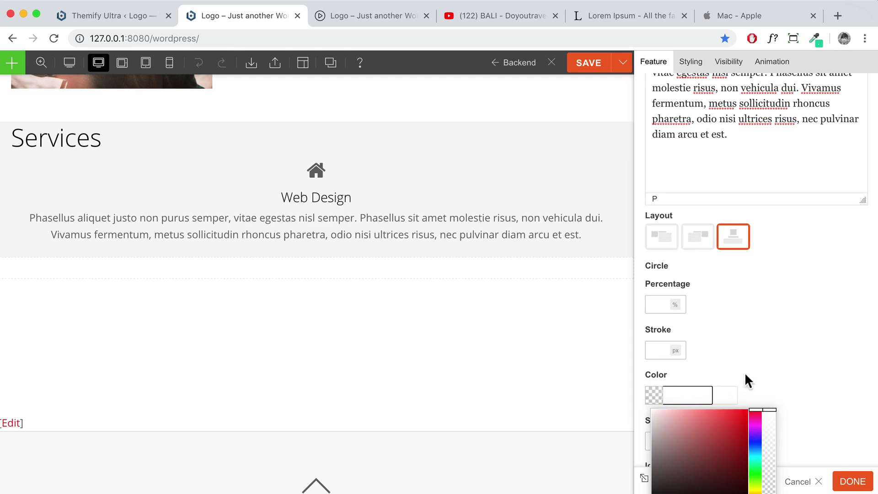
click(745, 372)
Set the feature icon size to Medium
scroll(733, 376, down, 2)
click(686, 338)
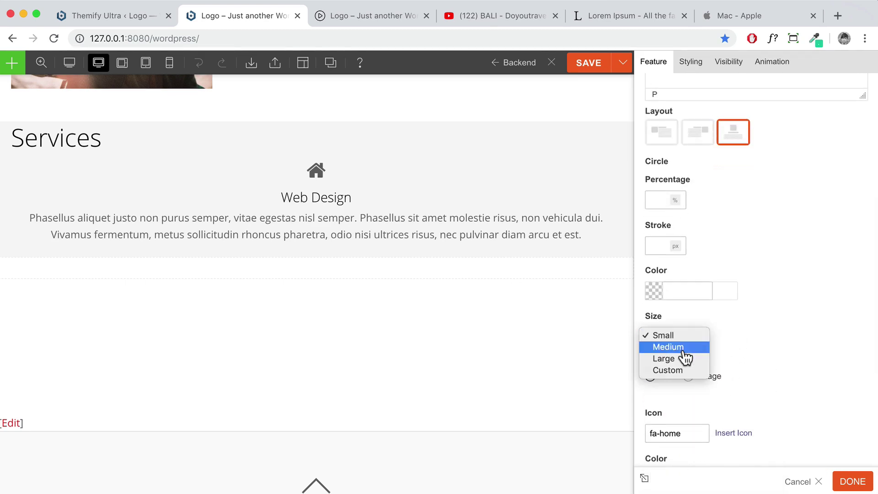
click(668, 347)
scroll(683, 356, down, 2)
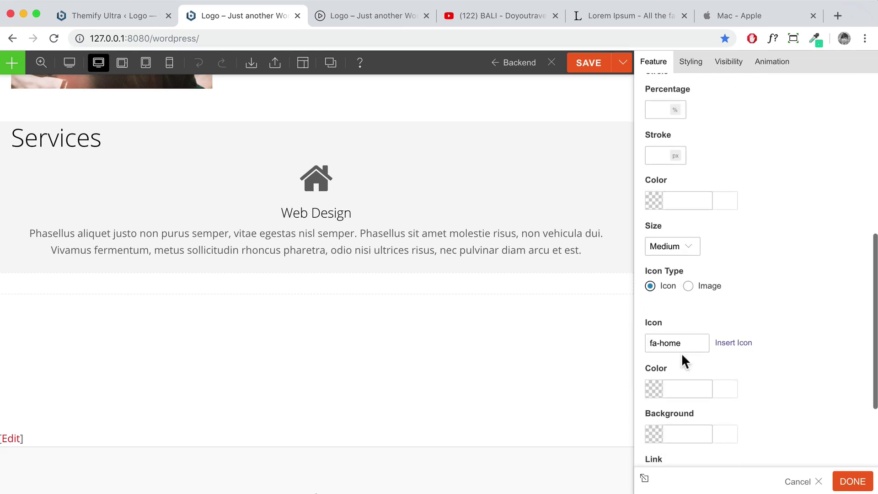
Swap the Web Design feature's home icon for the FontAwesome desktop icon (fa-desktop)
click(737, 348)
scroll(557, 301, down, 5)
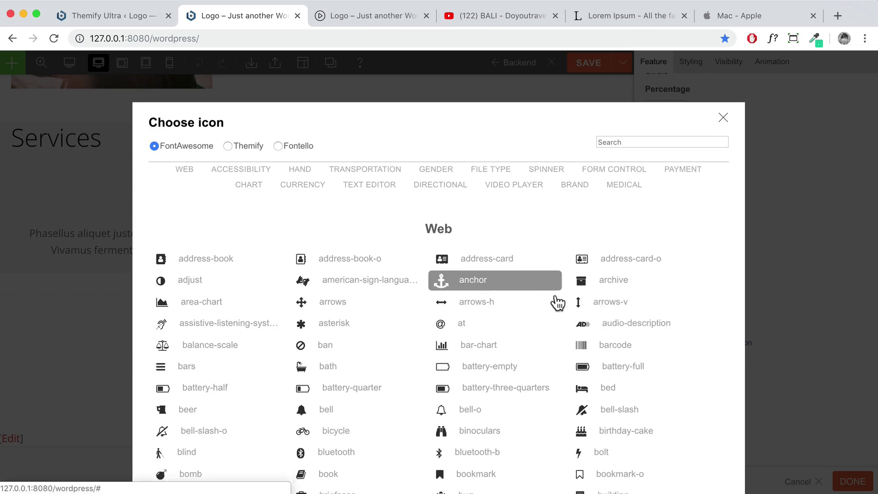
scroll(557, 301, down, 1)
scroll(557, 301, down, 10)
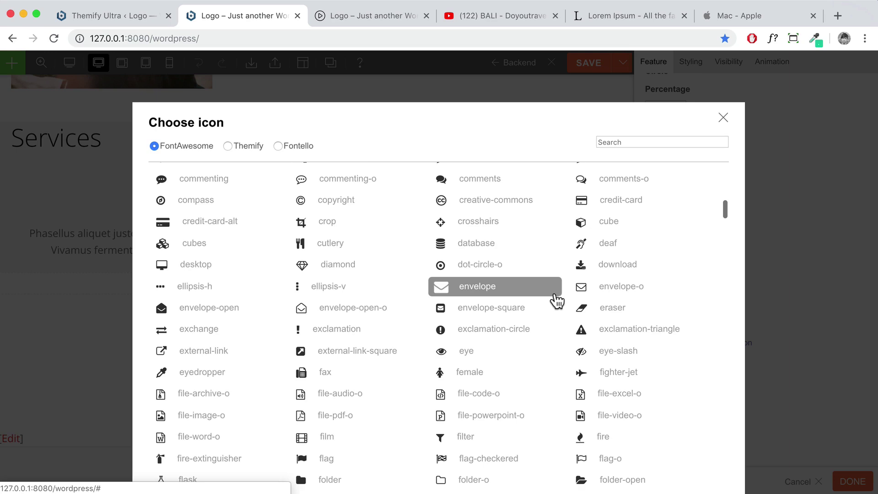
scroll(556, 300, down, 3)
scroll(556, 300, up, 2)
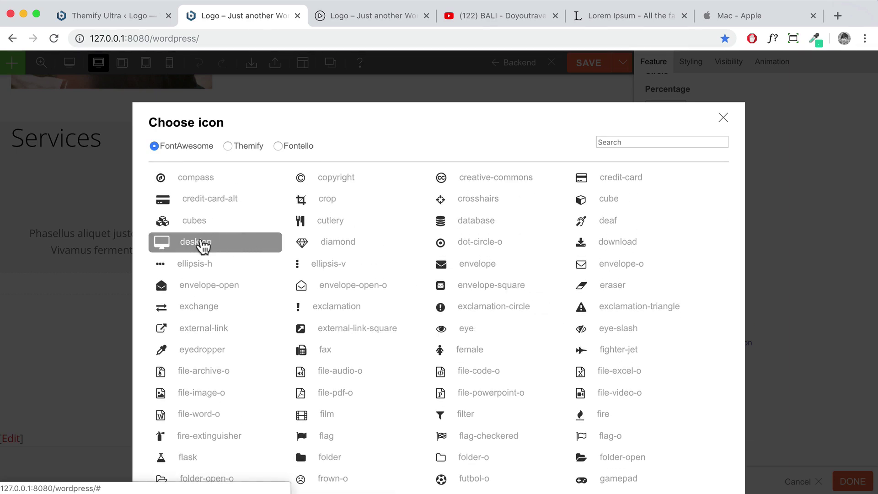
click(203, 247)
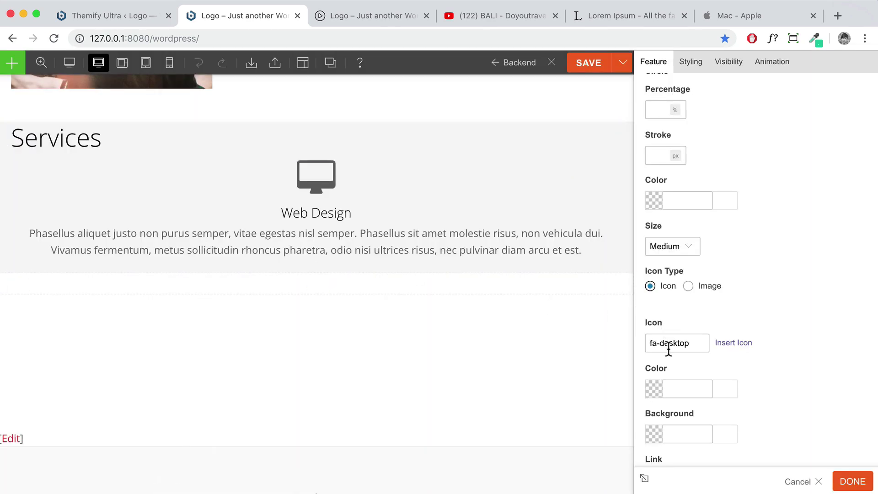
scroll(690, 372, down, 2)
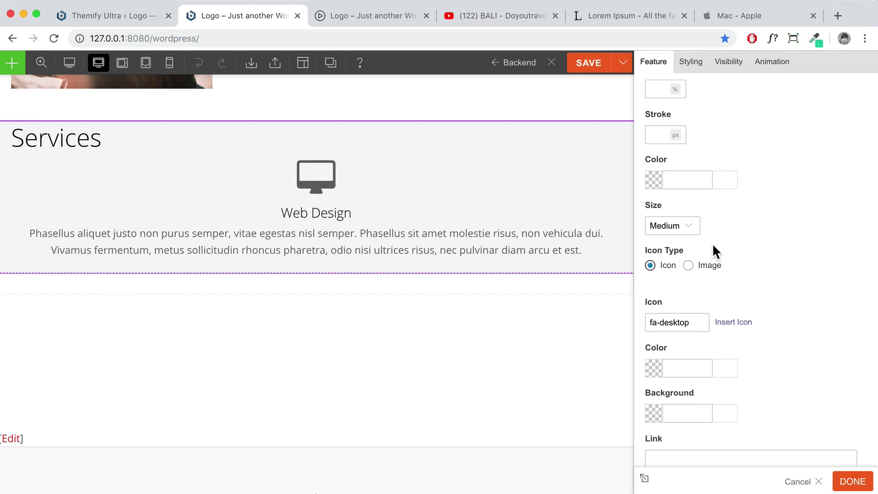
Try a pasted red icon colour, then clear the icon colour field again
click(653, 367)
text(#ff5c61)
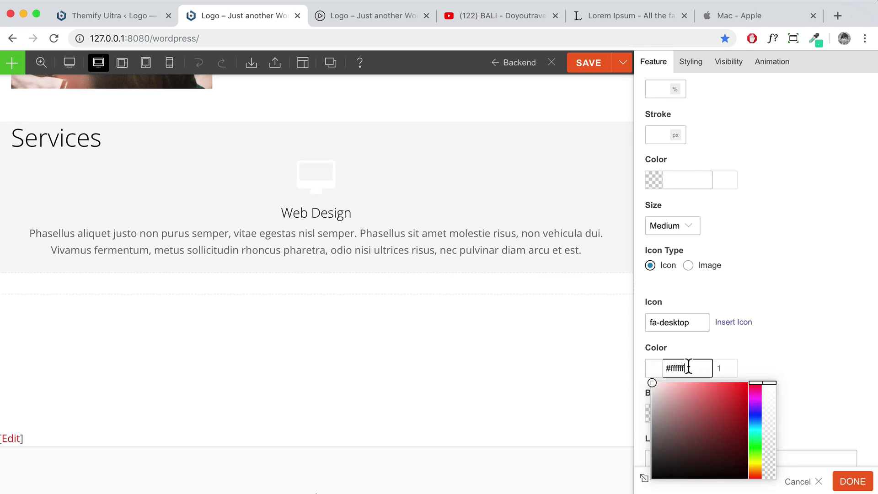
key(BackSpace)
click(789, 359)
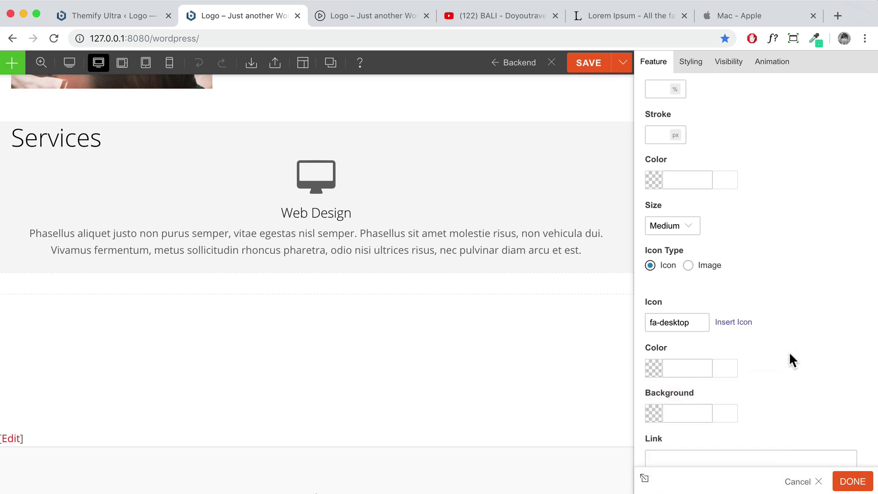
scroll(789, 359, down, 3)
Copy the apple.com/mac address from the Apple tab into the feature's Link field
click(681, 313)
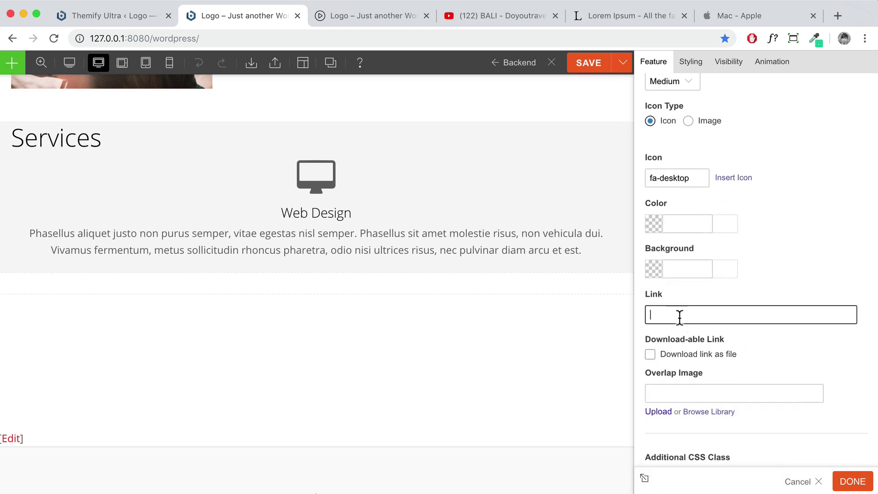
click(715, 16)
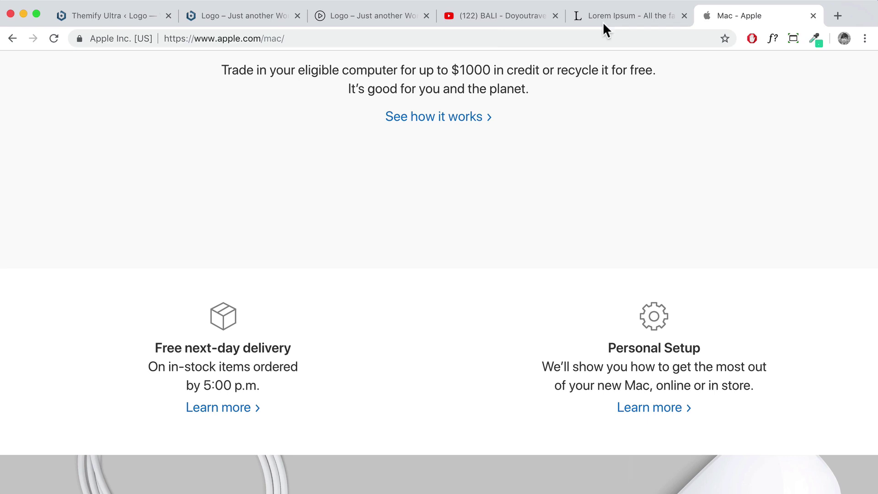
click(295, 38)
right_click(179, 38)
click(204, 116)
click(228, 15)
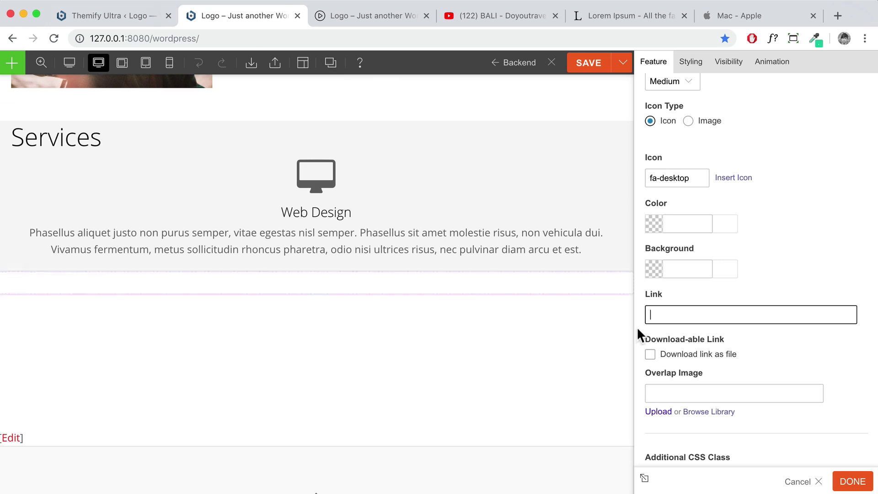
key(super+v)
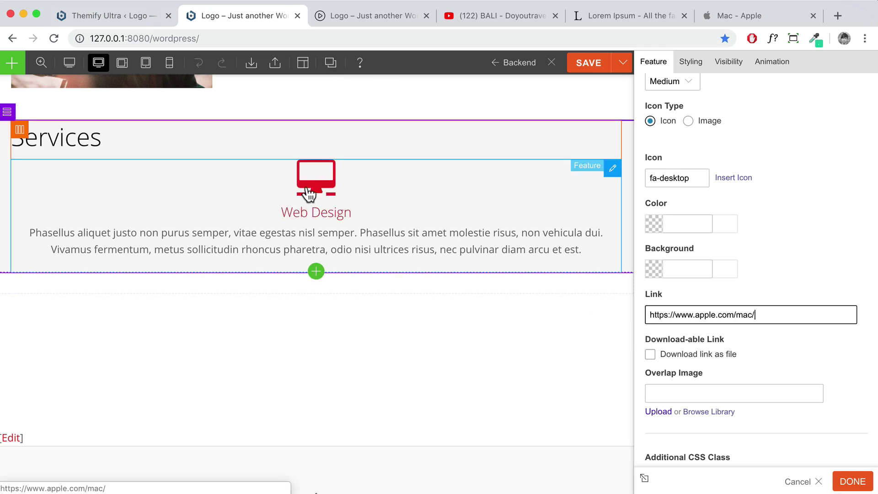
Delete the link so the feature has none, and apply the settings with DONE
click(720, 15)
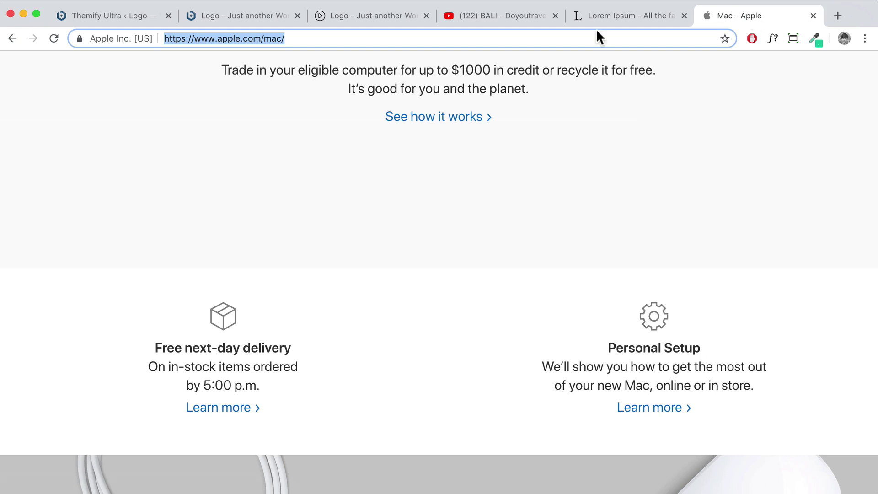
click(202, 18)
key(super+a)
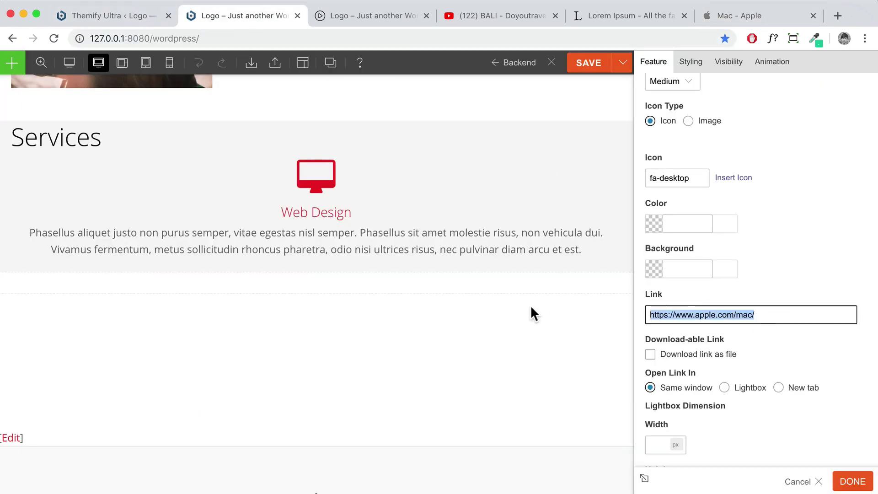
key(BackSpace)
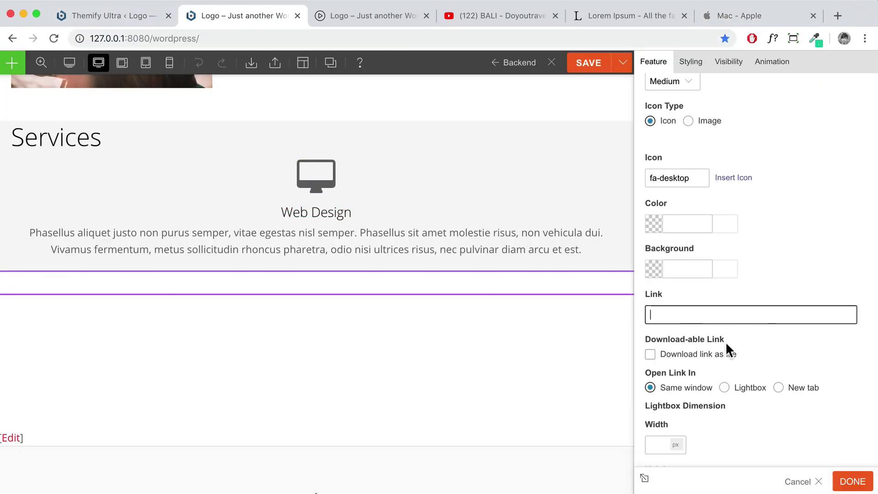
scroll(761, 381, down, 5)
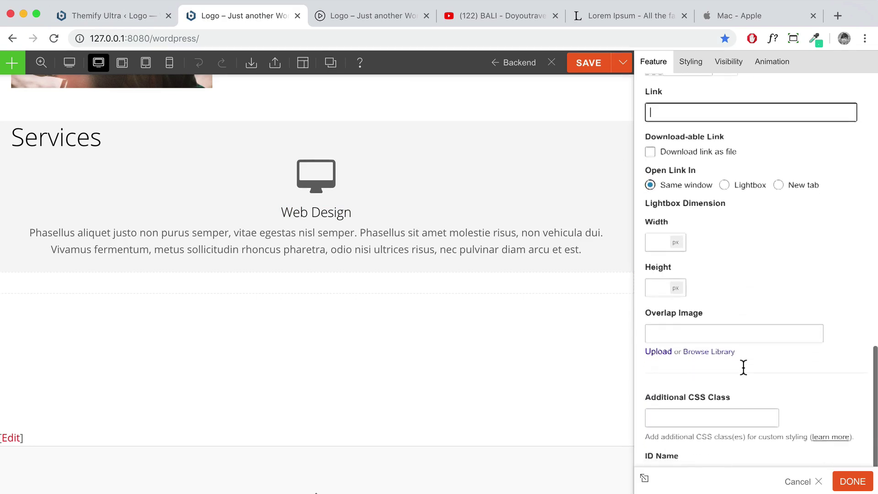
click(840, 480)
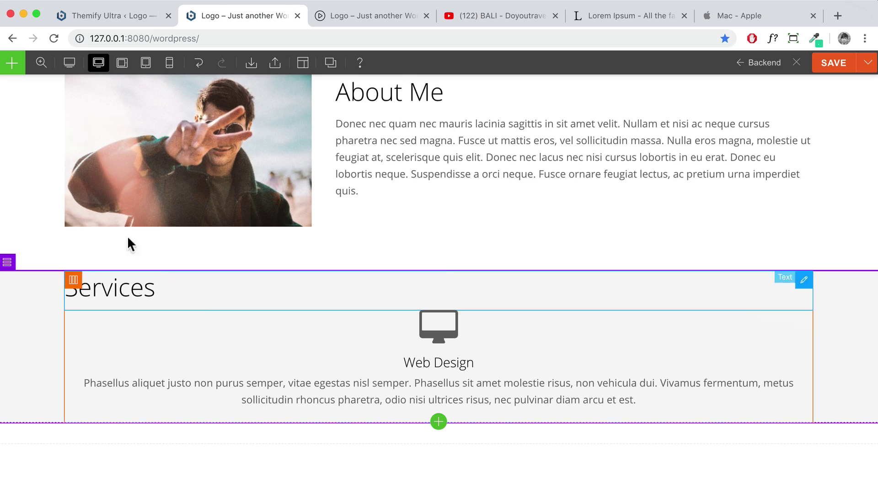
Add a three-column row inside Services and move the Web Design feature into column one
click(11, 65)
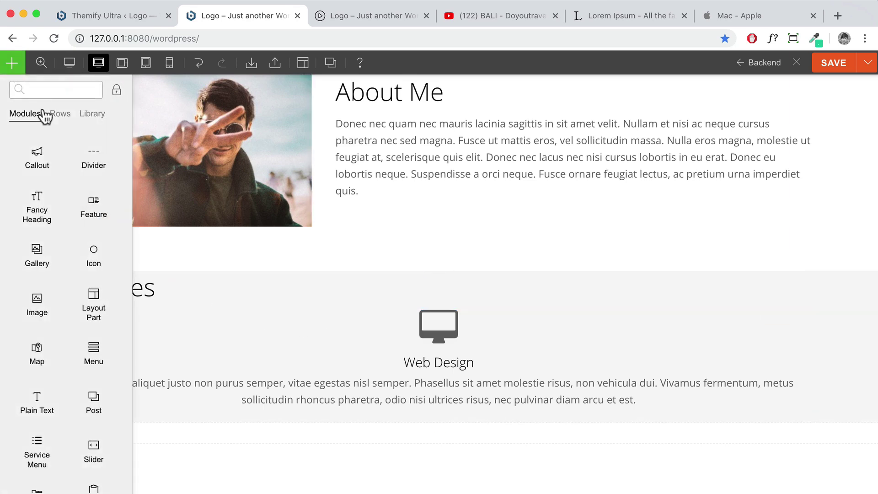
click(59, 114)
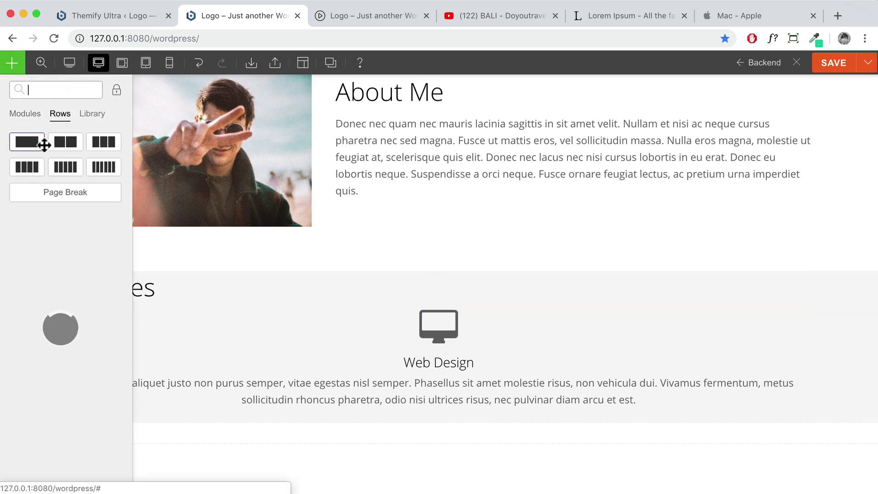
drag(102, 143, 337, 322)
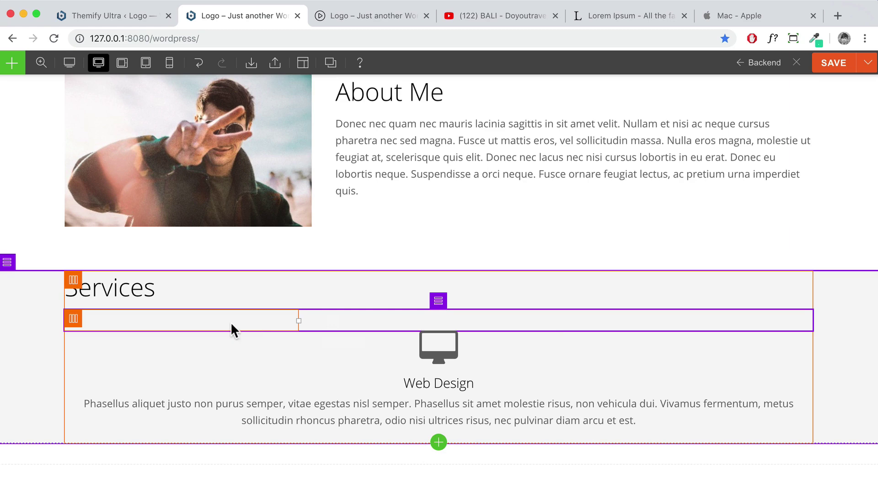
drag(453, 352, 185, 324)
Duplicate the Web Design feature and drag copies into the middle and right columns
scroll(292, 345, down, 2)
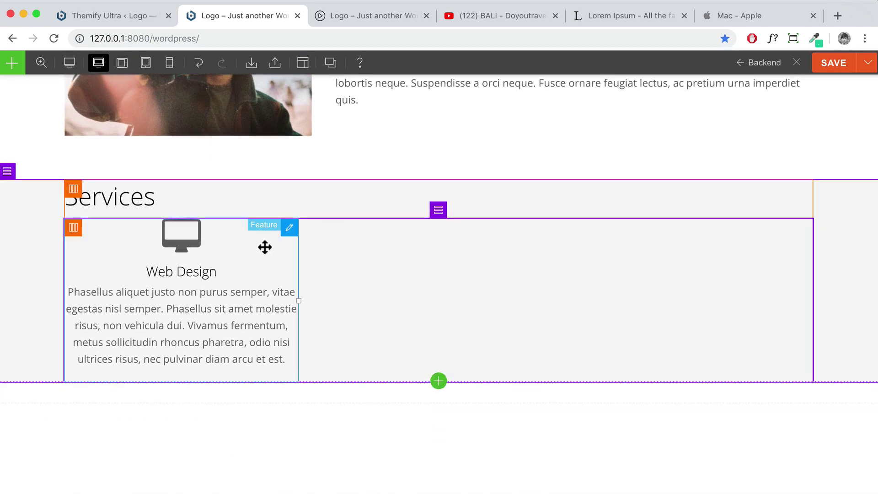
mouse_move(288, 237)
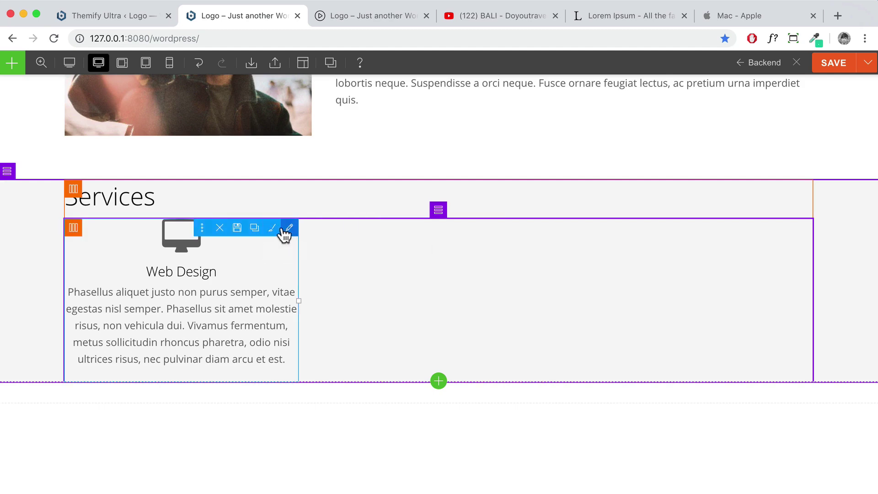
click(255, 231)
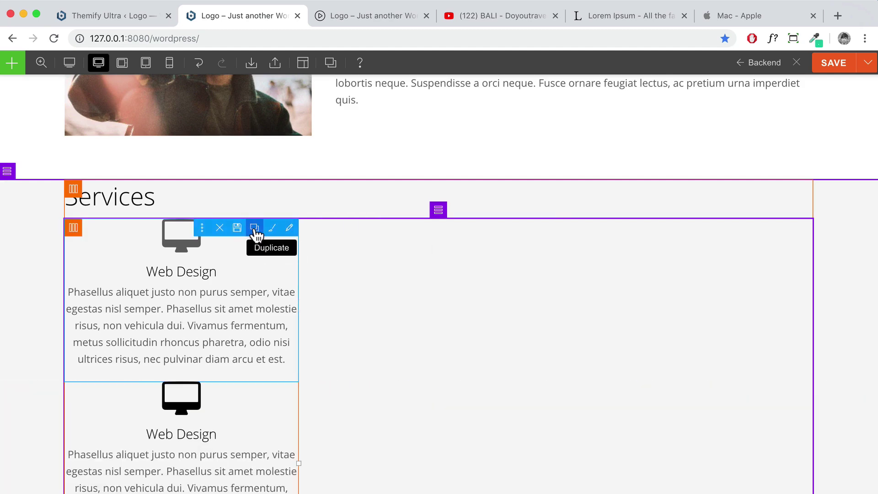
scroll(248, 304, down, 5)
scroll(247, 304, up, 1)
drag(334, 251, 450, 146)
drag(191, 320, 608, 221)
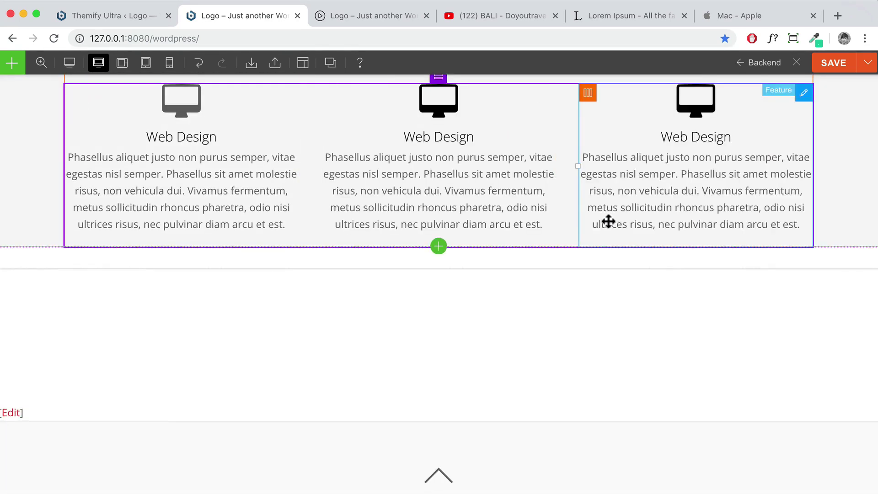
scroll(608, 224, up, 3)
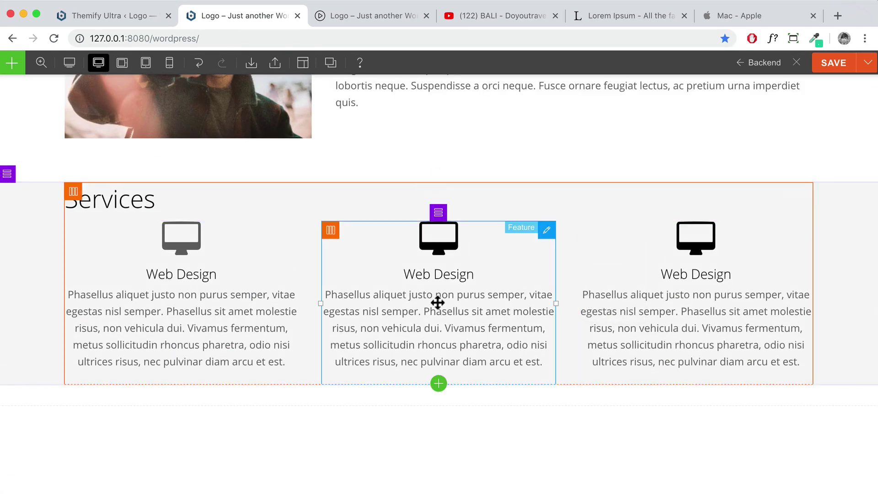
Rename the middle feature's title from Web Design to Free Tutorials
double_click(435, 303)
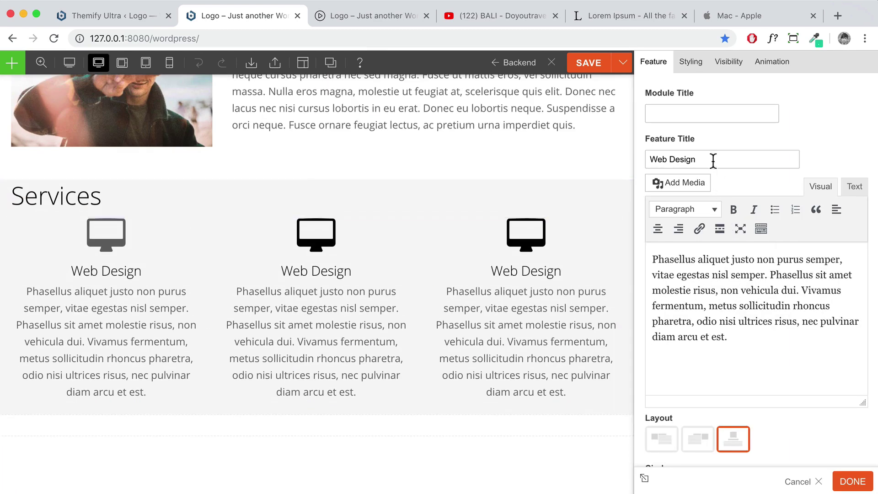
drag(712, 163, 558, 175)
text(Free Tutorials)
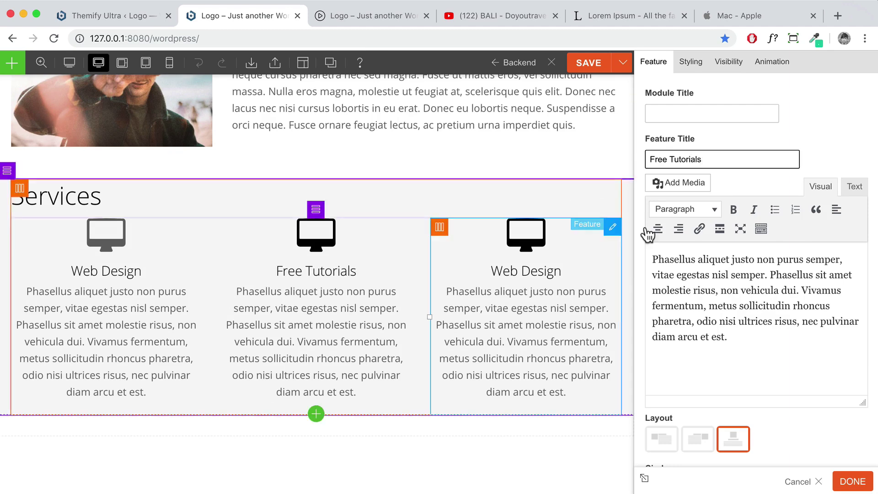
scroll(790, 276, down, 6)
scroll(732, 309, down, 4)
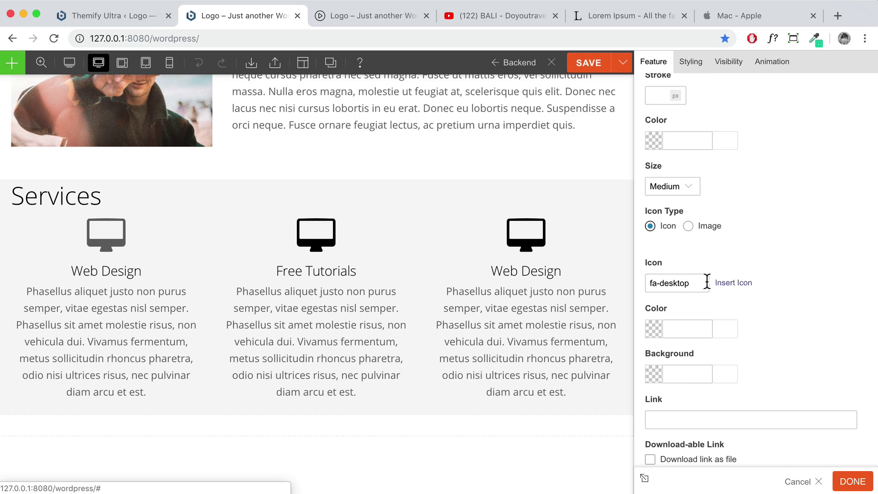
Search the icon list for 'play' and choose the youtube-play icon
click(727, 283)
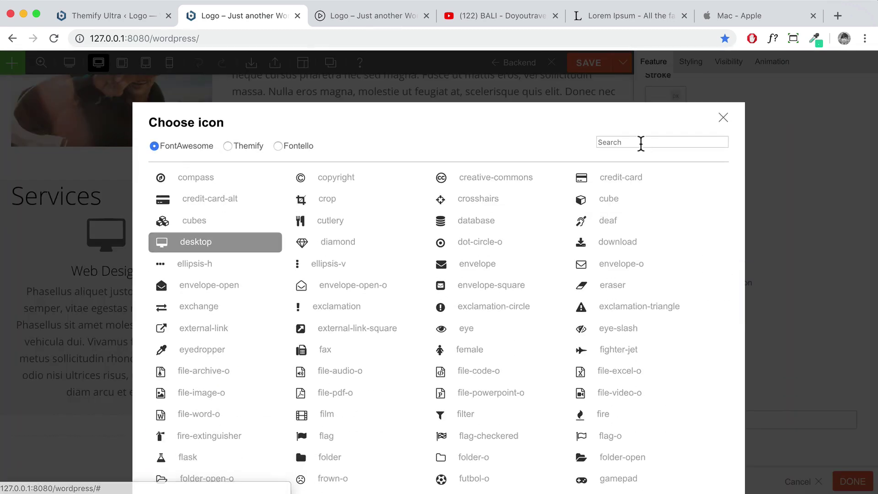
click(640, 142)
text(play)
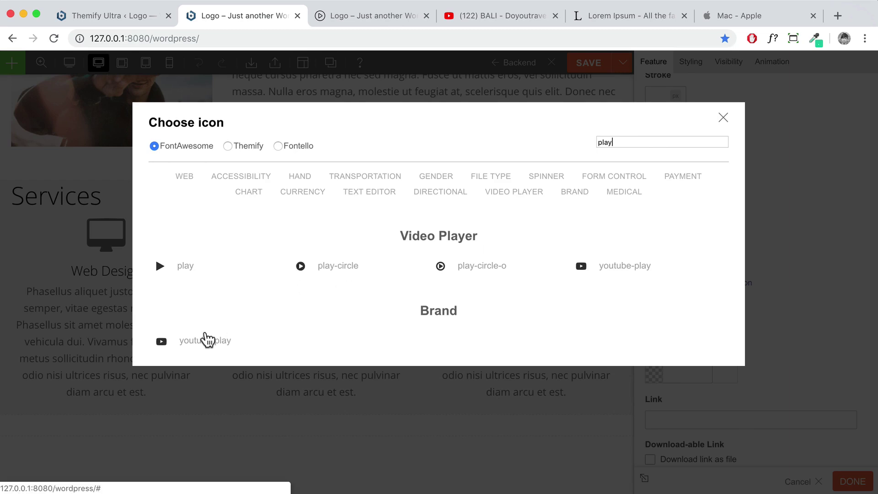
click(206, 342)
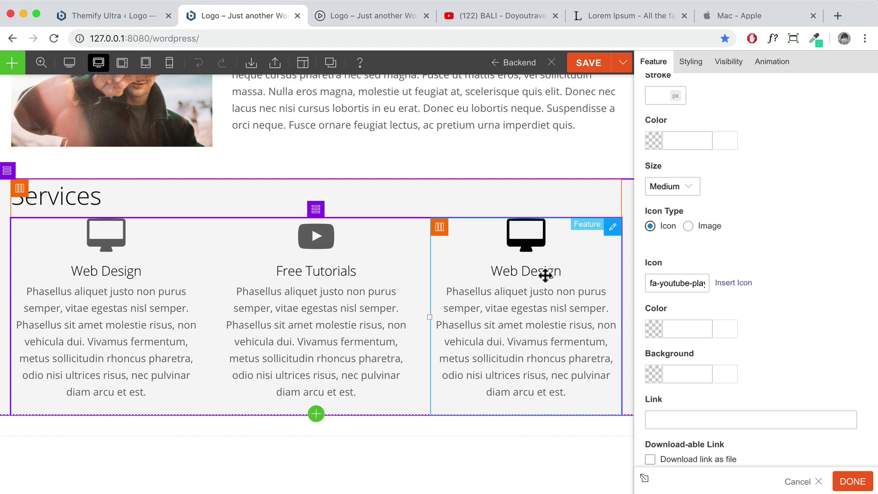
drag(537, 279, 537, 277)
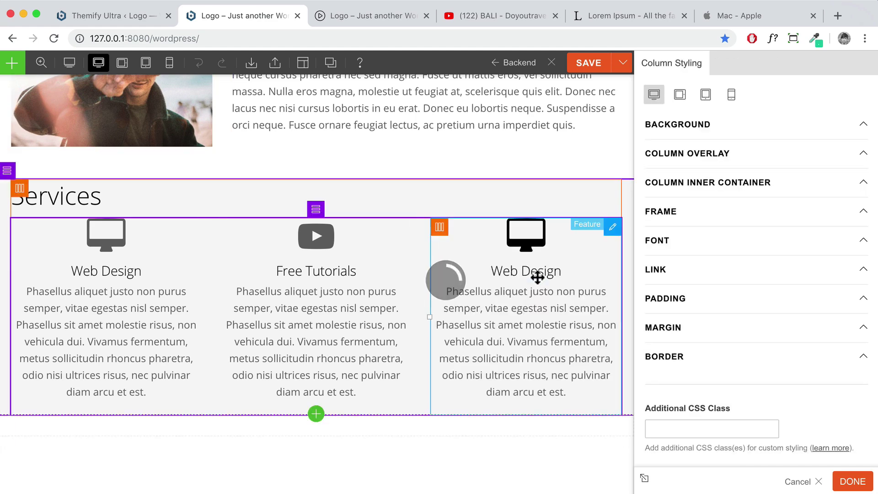
Retitle the right-hand feature from Web Design to 24/7 Support
double_click(540, 273)
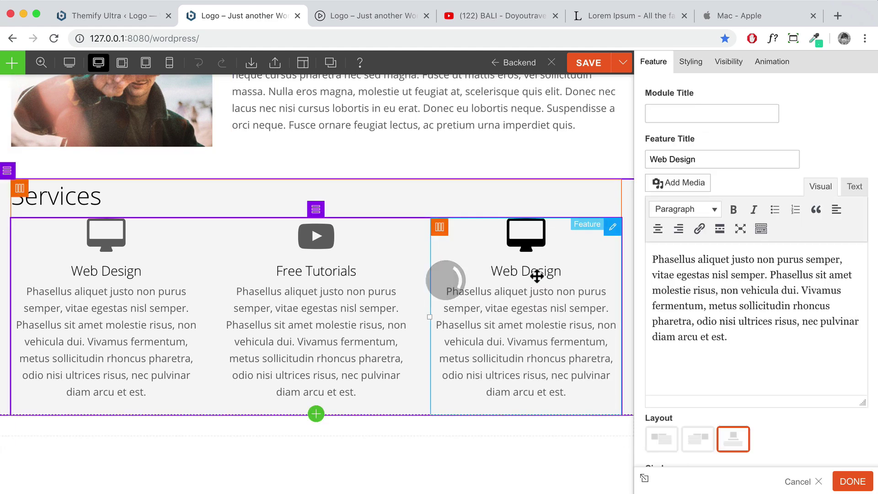
drag(729, 160, 680, 159)
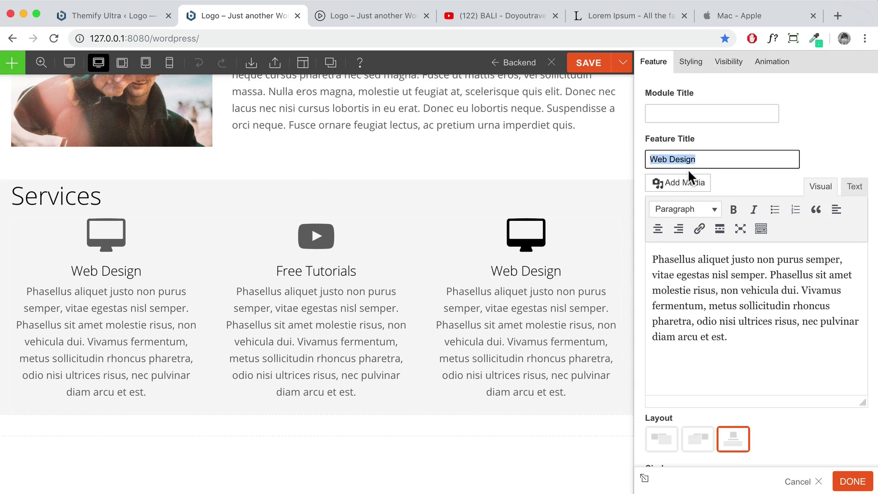
text(24/7 Support)
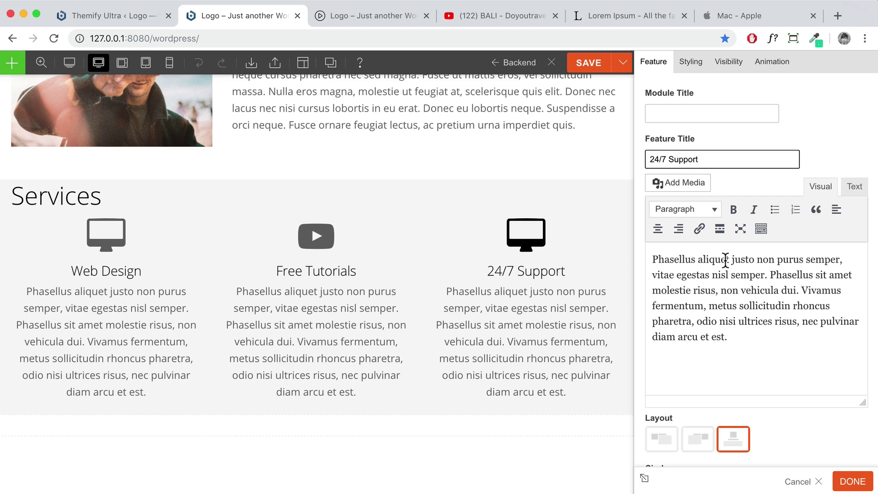
scroll(761, 298, down, 8)
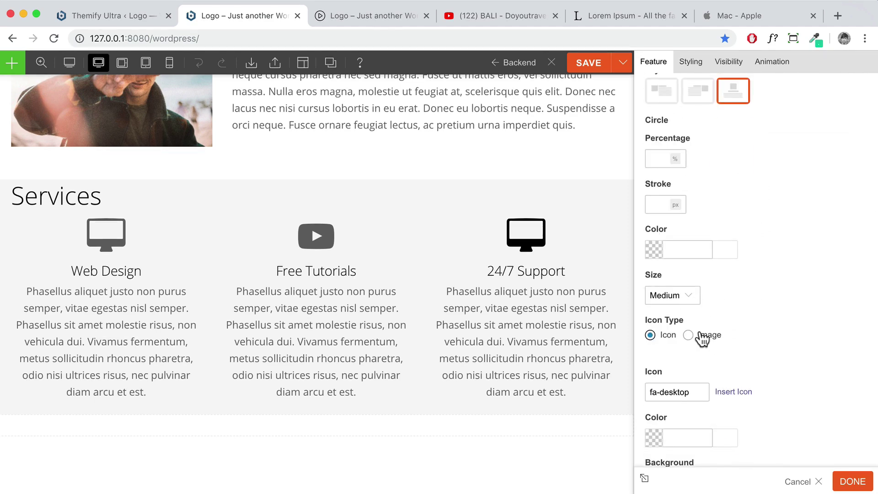
scroll(702, 338, down, 2)
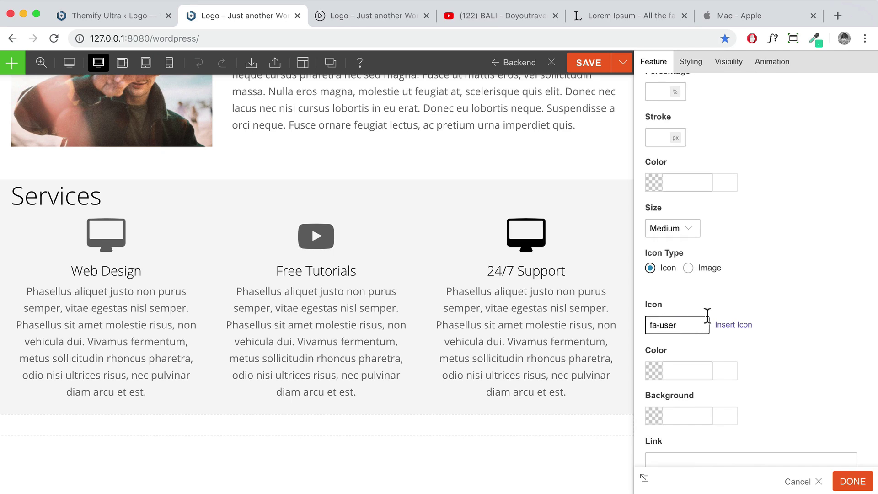
Give it the fa-user icon and close the feature settings
click(799, 304)
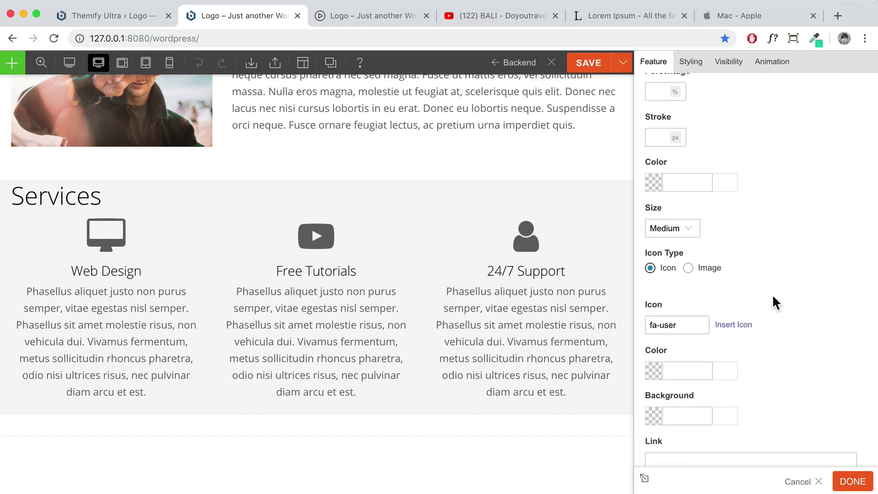
click(843, 483)
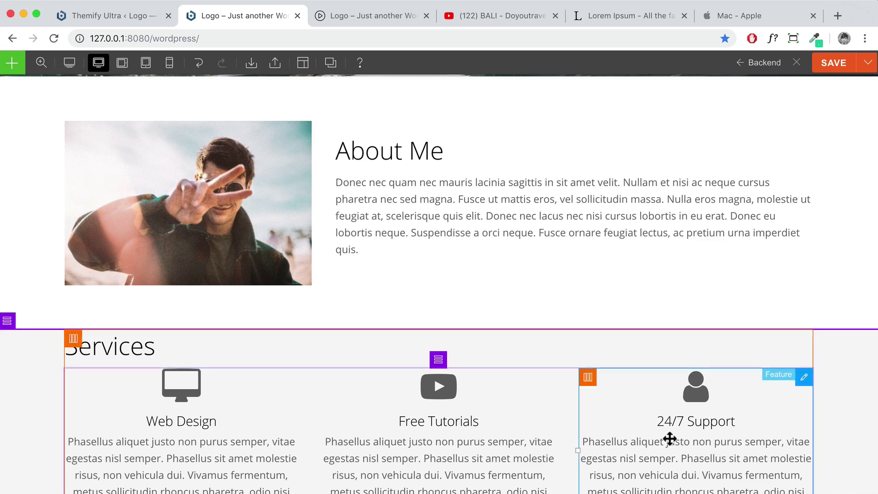
scroll(617, 397, up, 1)
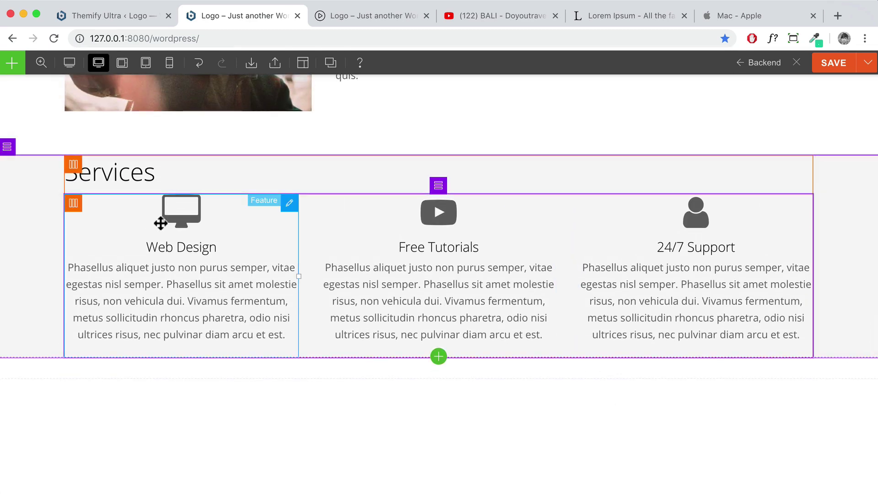
Look through the Services heading module's font styling options
double_click(147, 173)
click(674, 66)
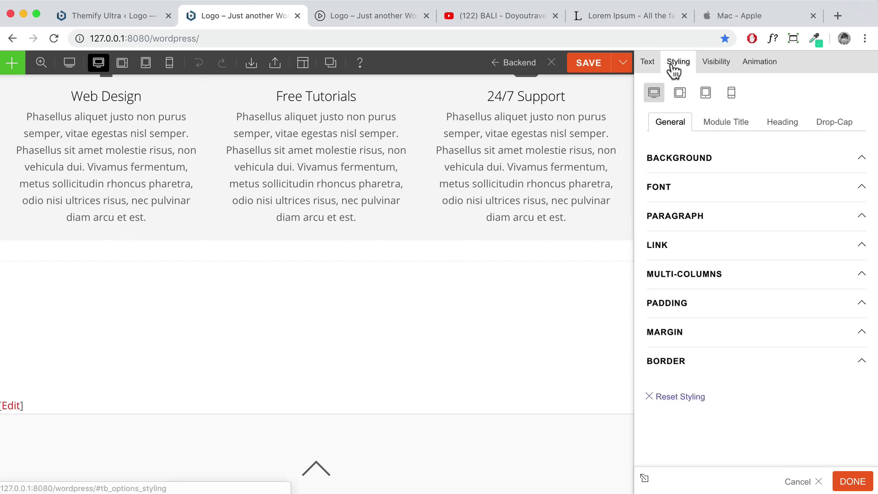
click(705, 195)
scroll(707, 237, down, 2)
scroll(708, 238, down, 1)
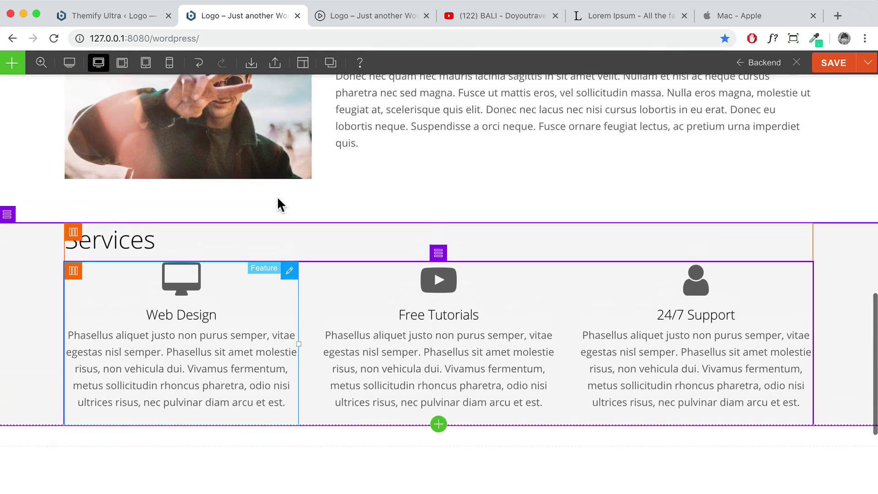
Set the Services row's font Text Align to Center and apply with DONE
double_click(32, 276)
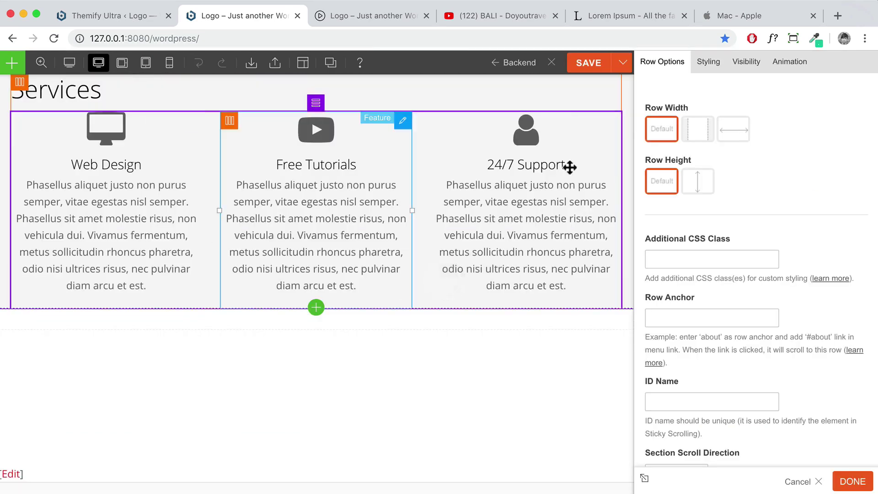
click(707, 63)
click(694, 243)
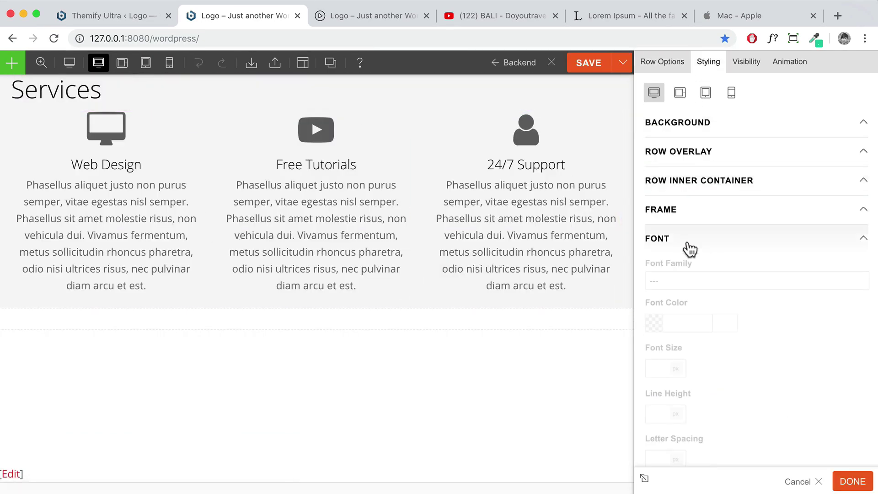
scroll(754, 365, down, 4)
click(686, 426)
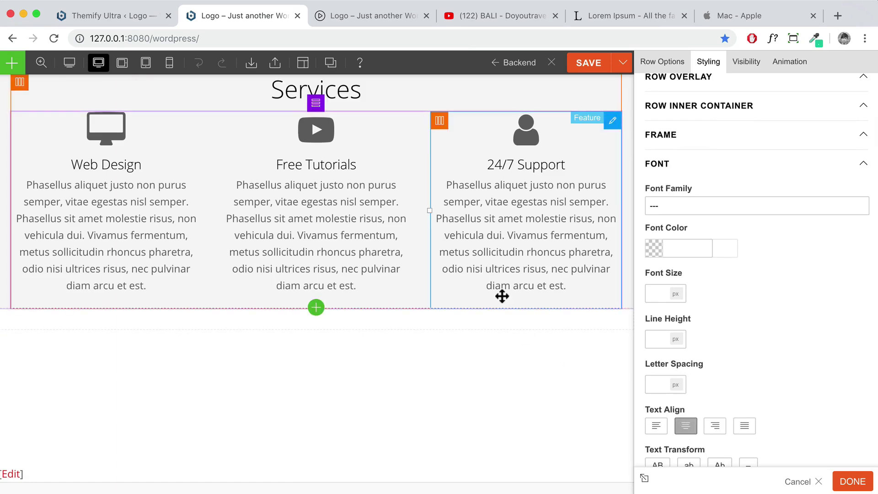
scroll(494, 293, up, 2)
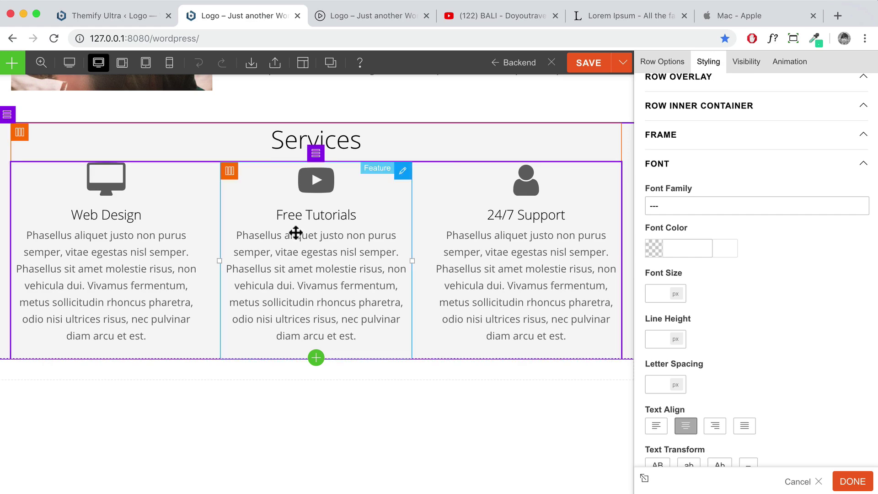
click(848, 482)
scroll(575, 389, down, 5)
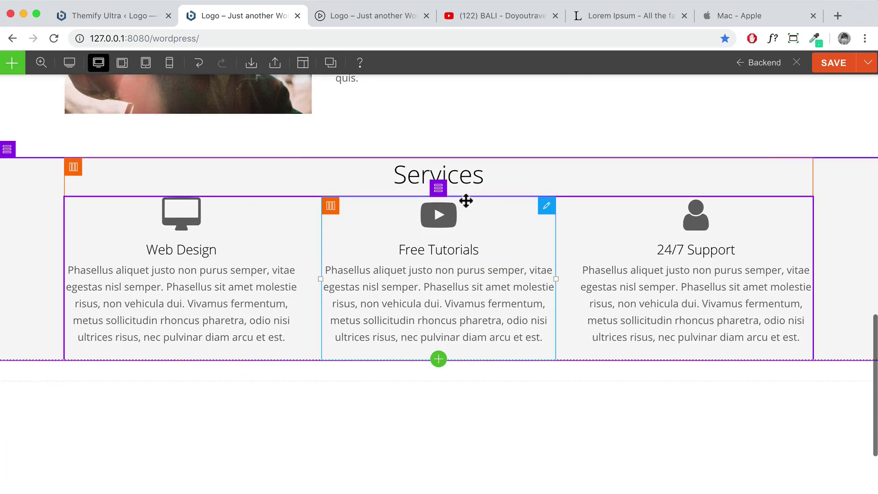
drag(453, 174, 405, 341)
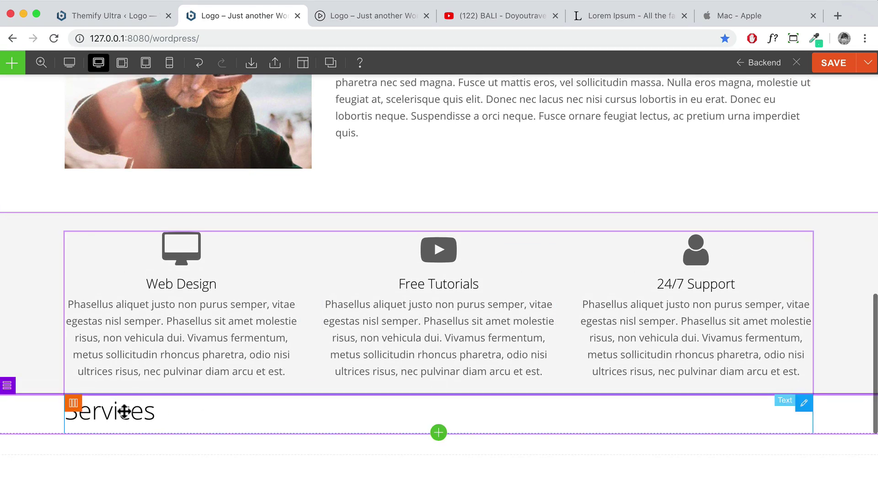
drag(123, 411, 227, 417)
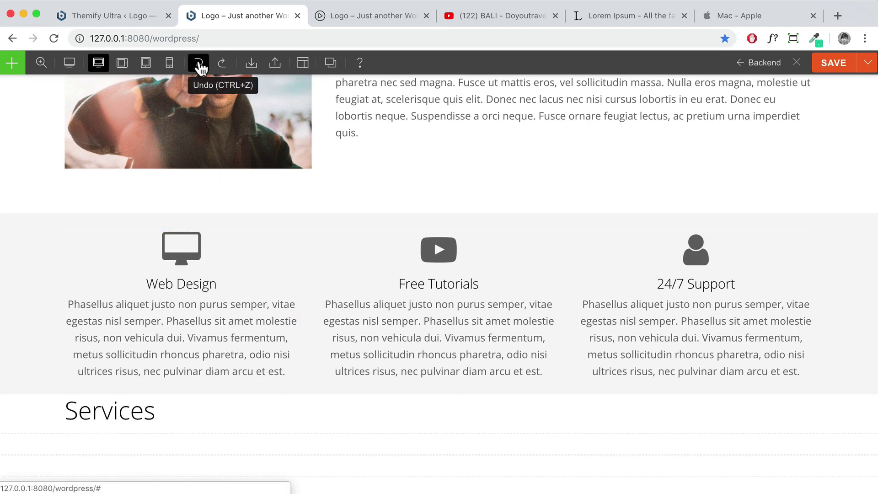
click(200, 68)
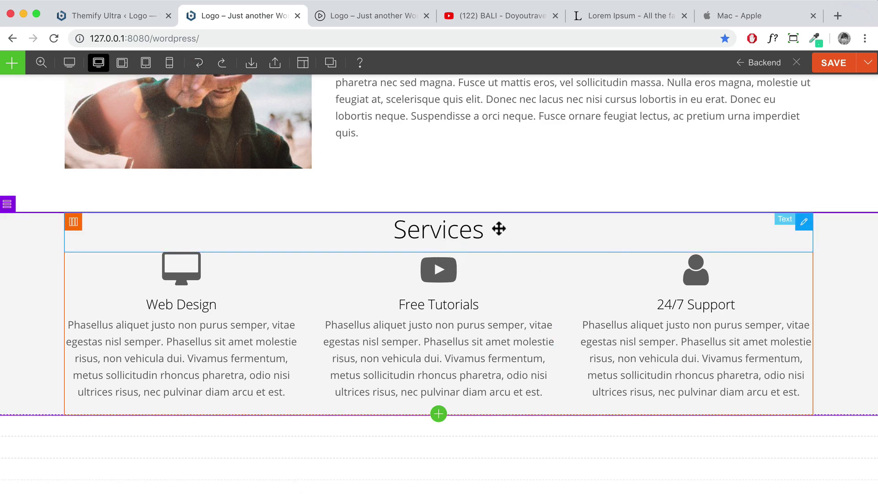
double_click(850, 232)
Unlink the row padding sides and set top and bottom padding to 5% each
click(712, 64)
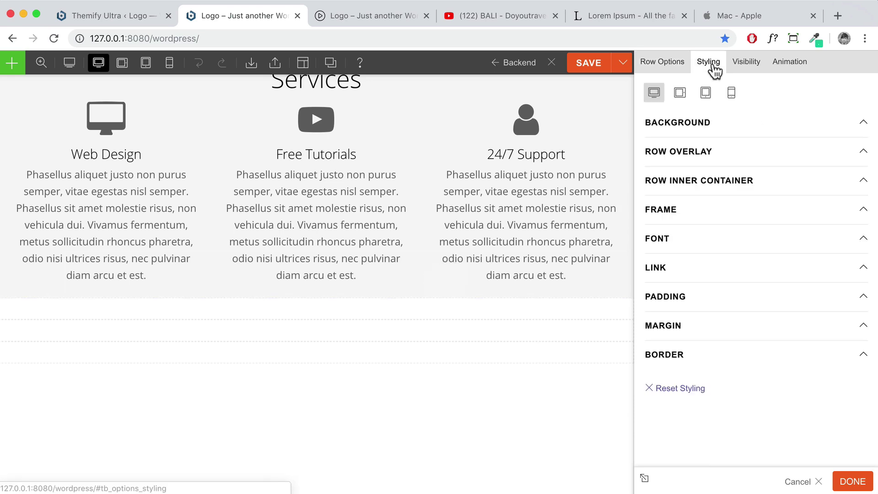
click(684, 298)
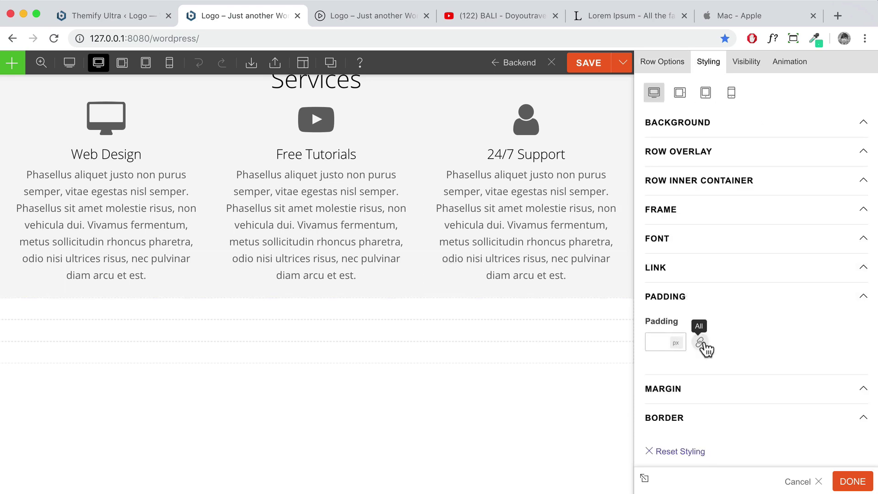
click(701, 343)
click(658, 344)
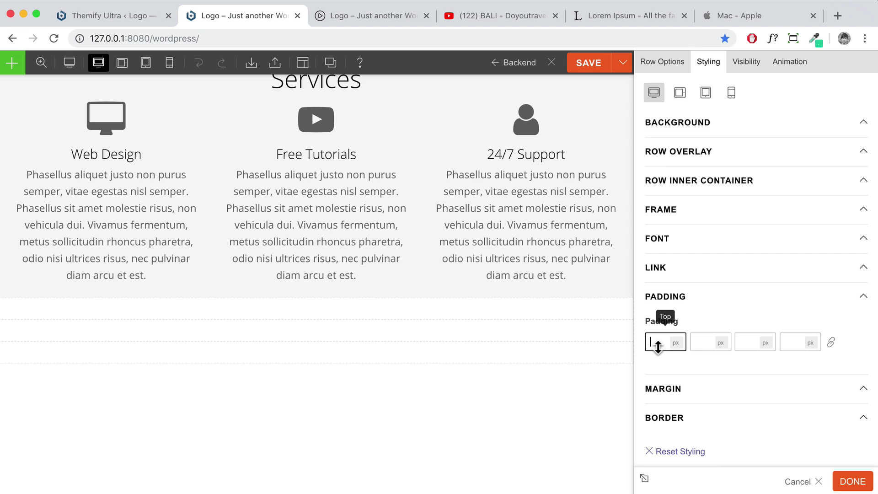
text(5)
click(708, 344)
click(676, 342)
click(684, 359)
click(750, 347)
text(5)
click(766, 343)
click(769, 359)
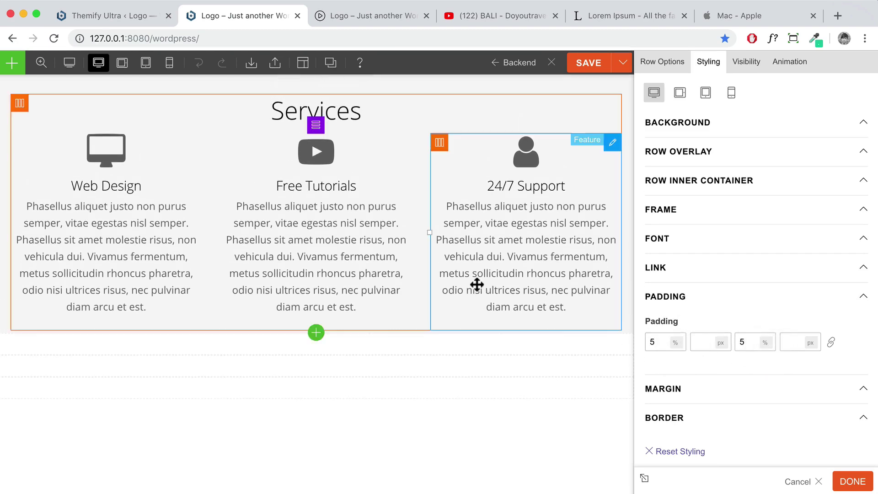
click(854, 483)
Give the Services heading module 5% bottom padding with the sides unlinked
scroll(526, 288, down, 5)
scroll(539, 277, up, 3)
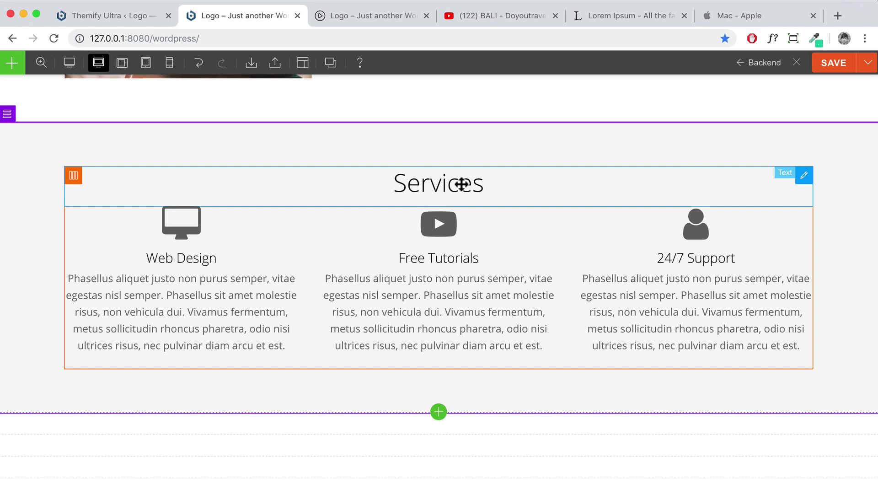
double_click(455, 185)
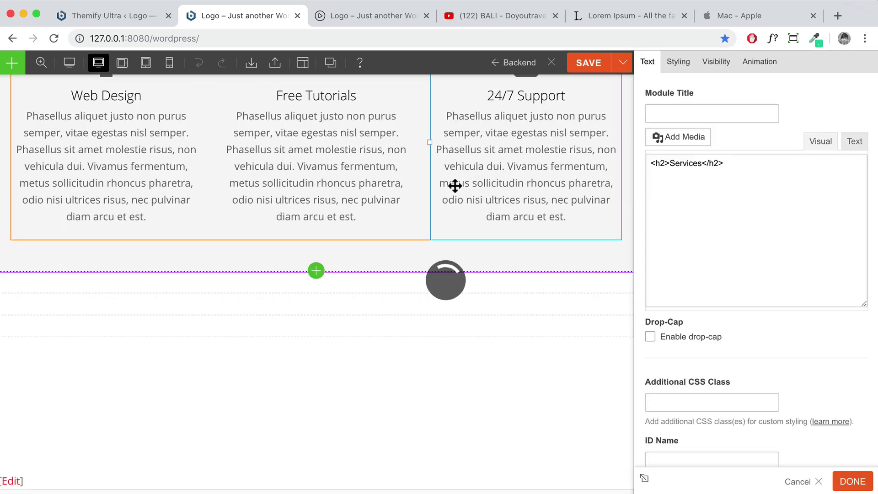
click(682, 68)
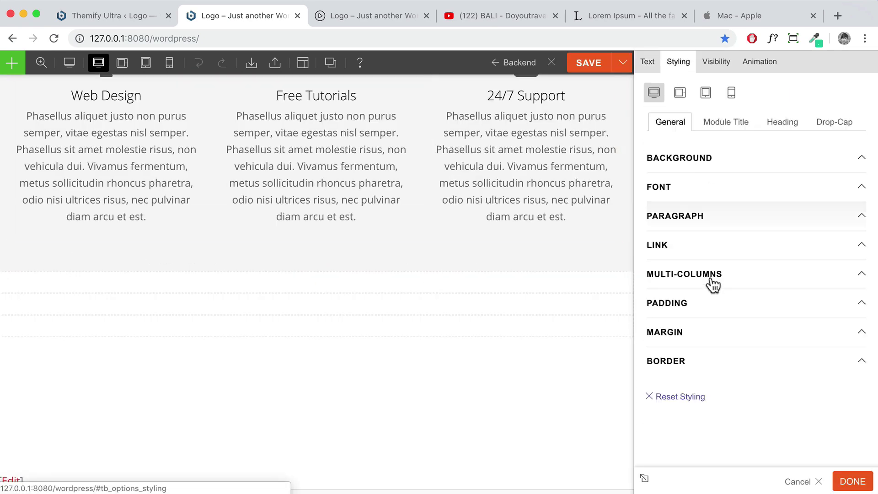
click(700, 303)
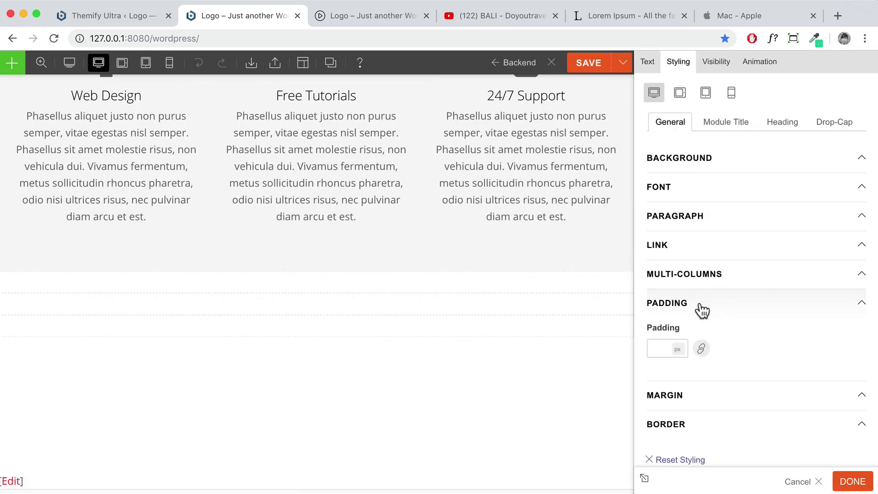
click(703, 351)
click(748, 348)
text(5)
click(766, 349)
click(769, 366)
Save the page changes in the builder
scroll(359, 148, up, 3)
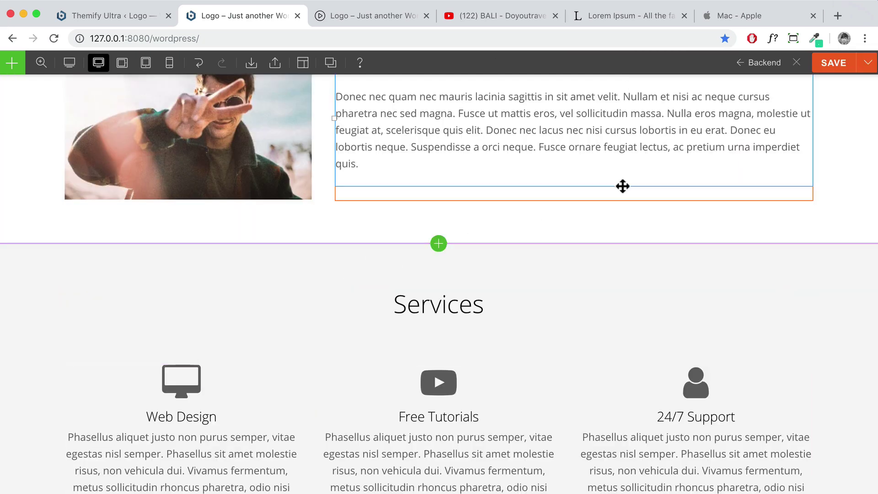
scroll(620, 187, down, 4)
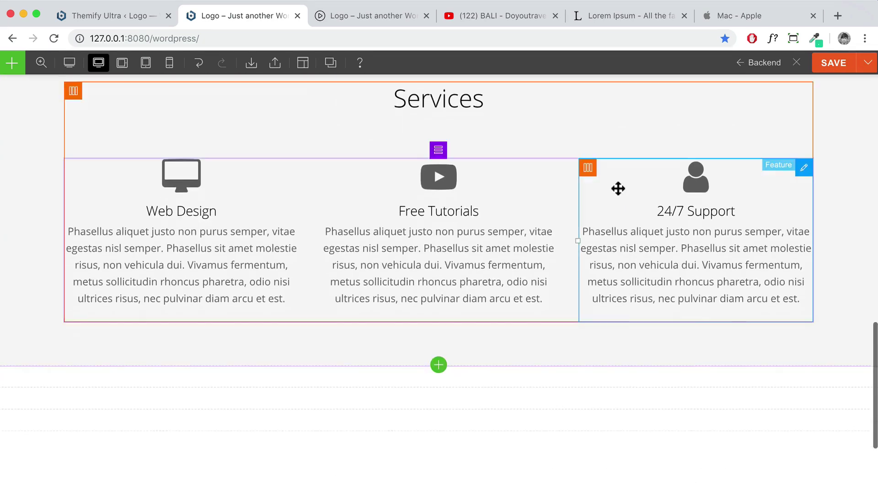
scroll(617, 189, up, 2)
scroll(618, 194, up, 1)
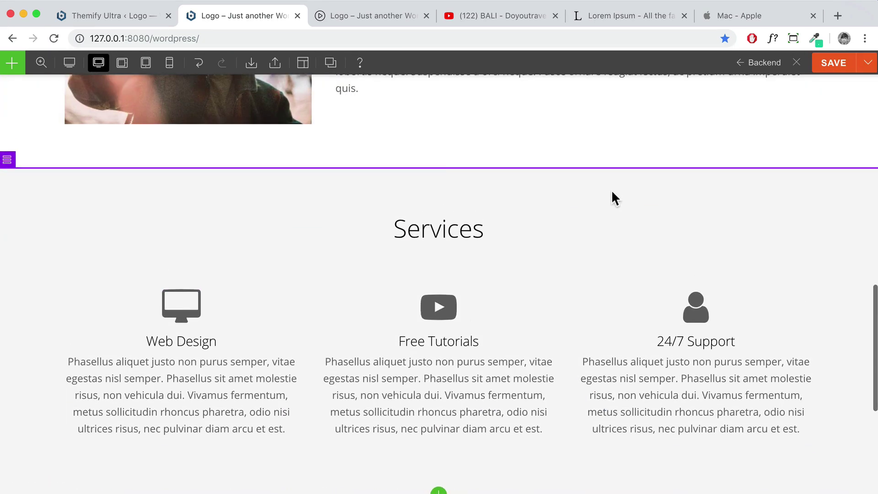
click(816, 64)
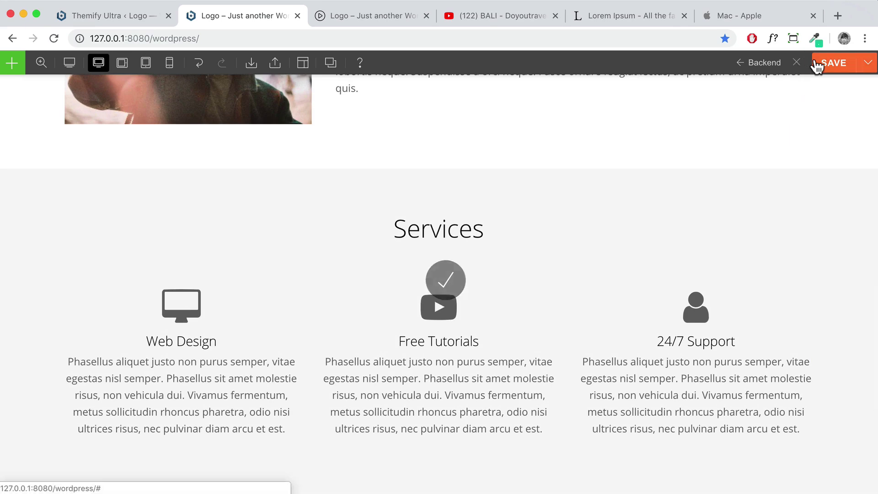
scroll(515, 219, down, 4)
scroll(513, 218, up, 4)
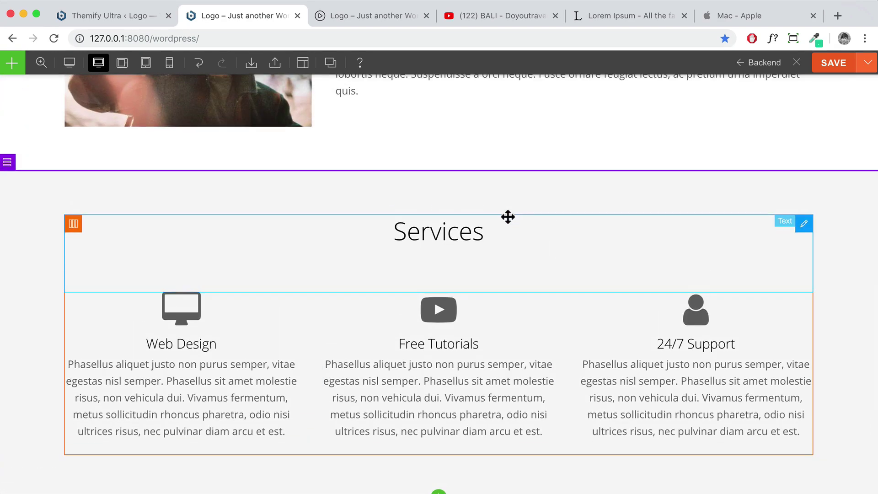
Browse the demo site's gallery images, then return to the builder below Services
click(352, 19)
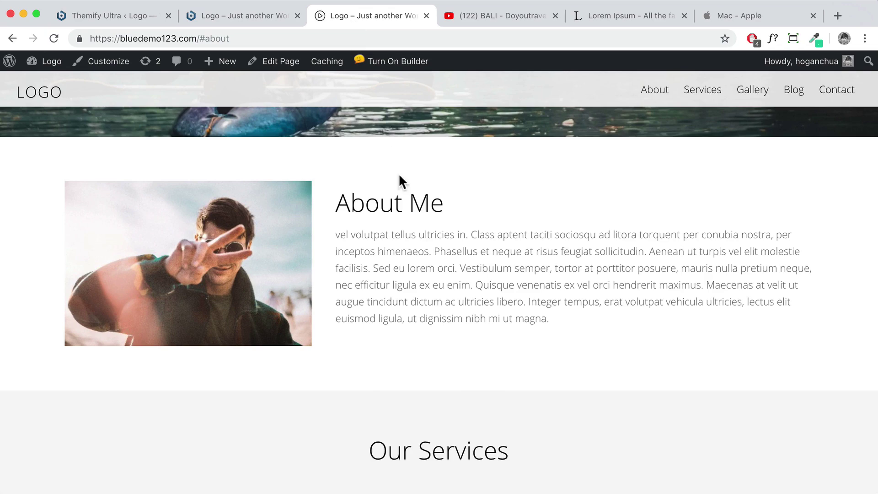
scroll(398, 186, down, 10)
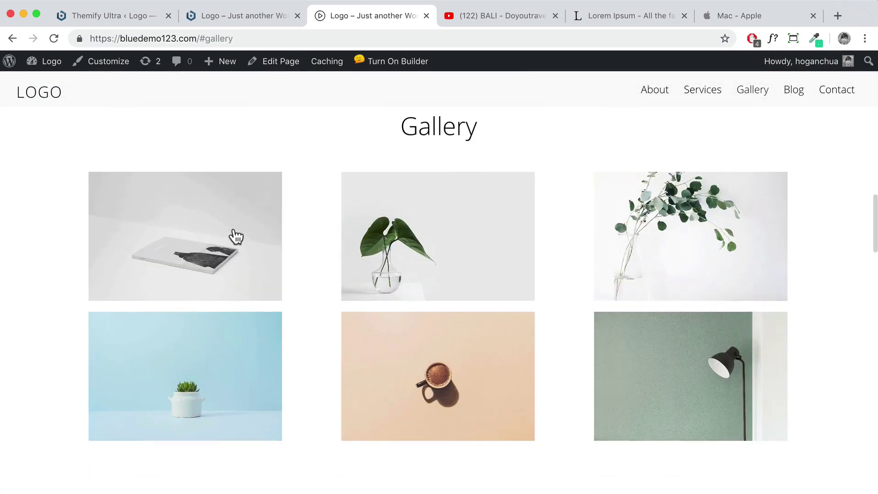
click(234, 231)
click(854, 280)
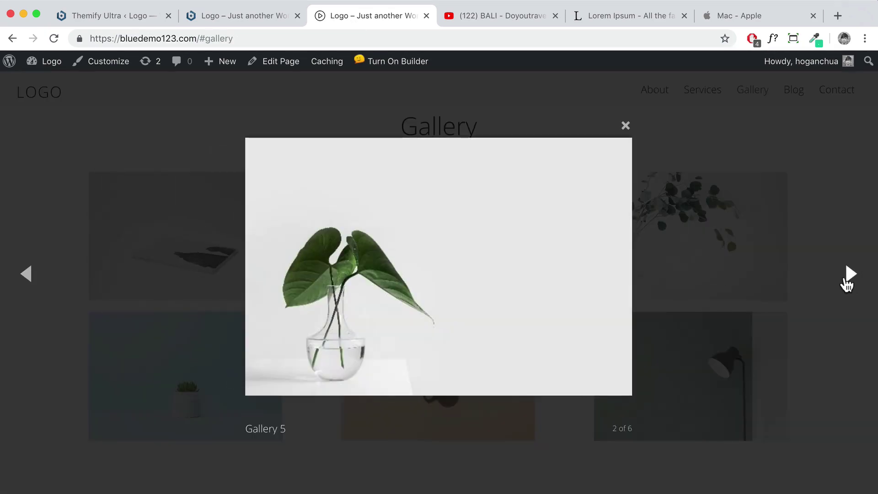
click(854, 279)
click(832, 215)
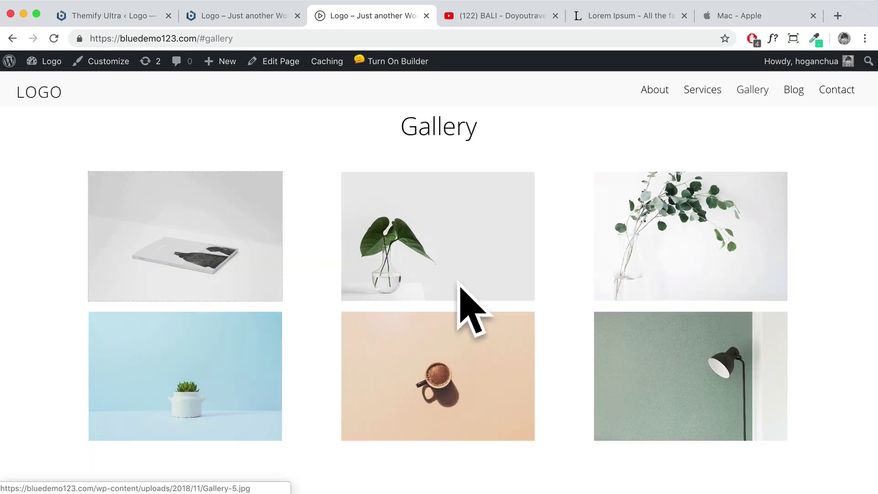
click(207, 18)
scroll(393, 272, down, 8)
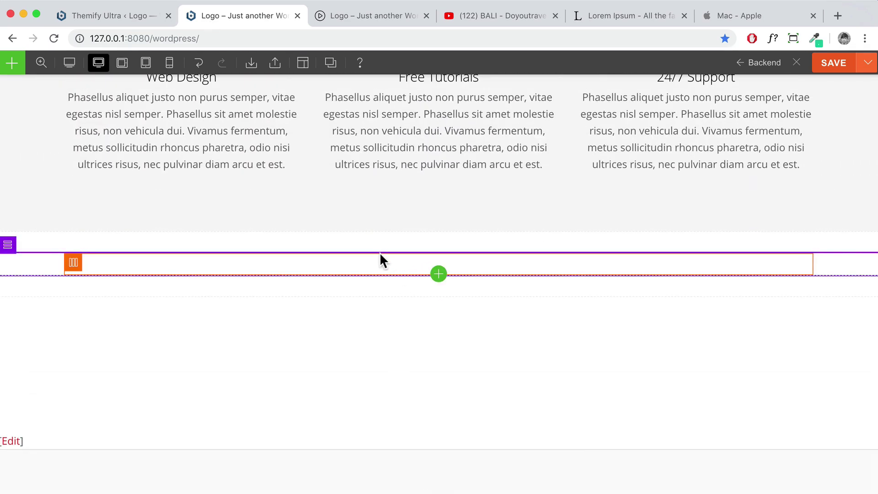
Drop a Text module into the empty row and replace its placeholder with 'Gallery'
click(12, 62)
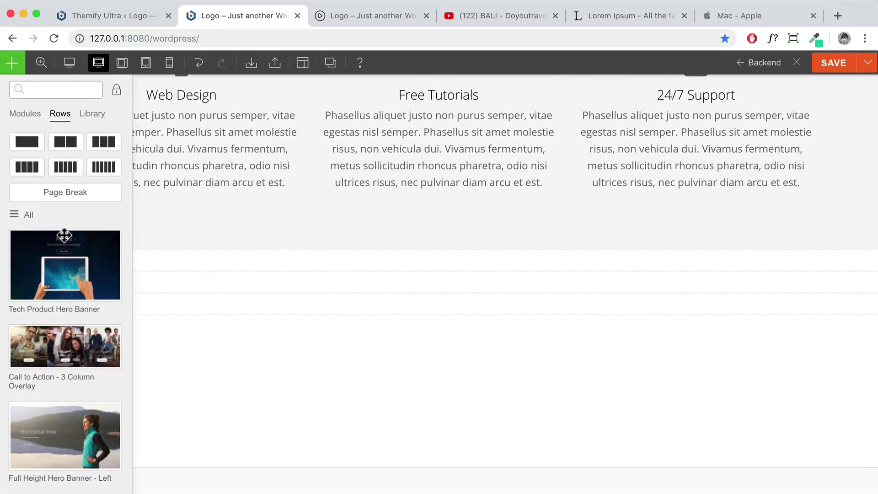
click(20, 115)
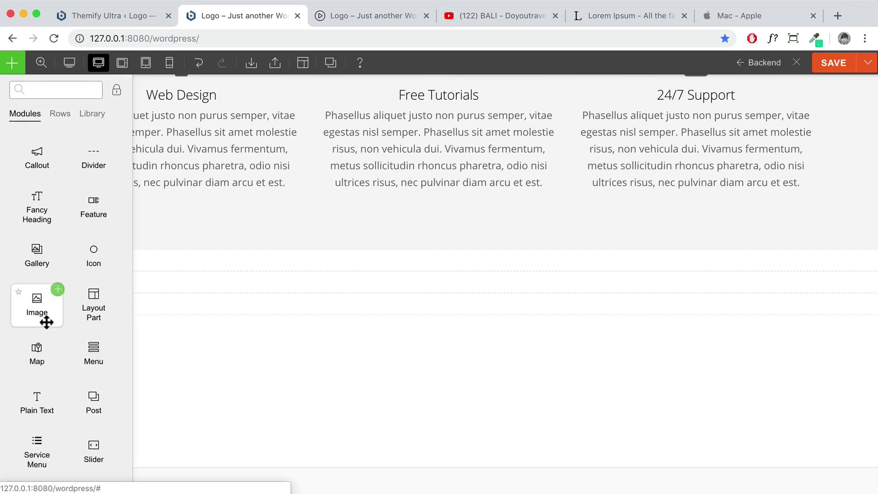
scroll(60, 365, down, 3)
drag(49, 410, 493, 268)
drag(731, 221, 598, 220)
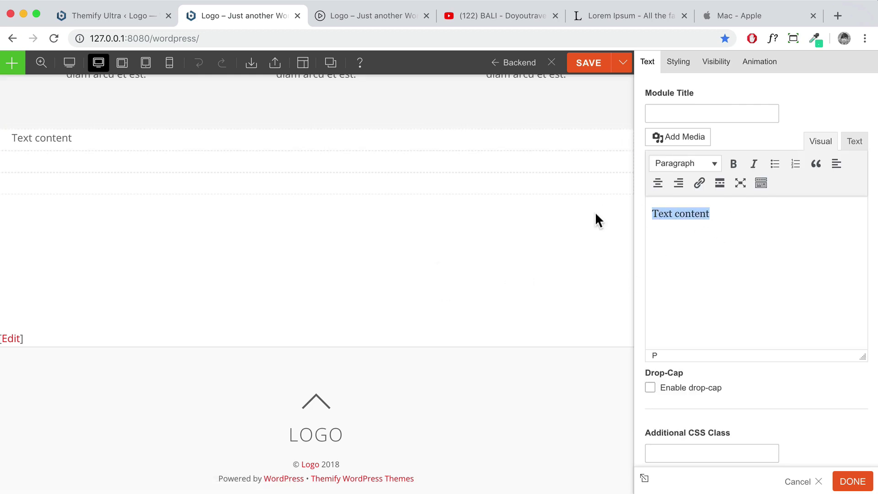
text(Gallery)
Format 'Gallery' as Heading 2, center-align it, and close the module settings
double_click(695, 214)
click(688, 166)
click(694, 243)
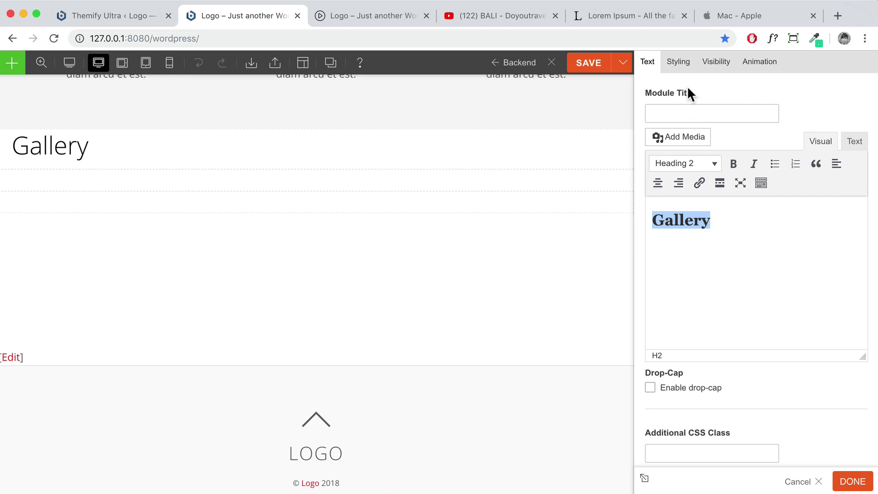
click(678, 63)
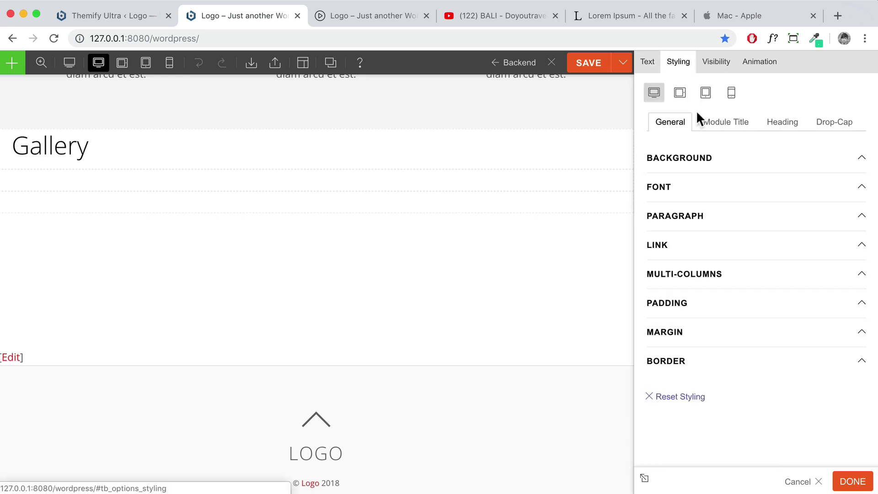
click(718, 193)
scroll(714, 359, down, 3)
click(690, 390)
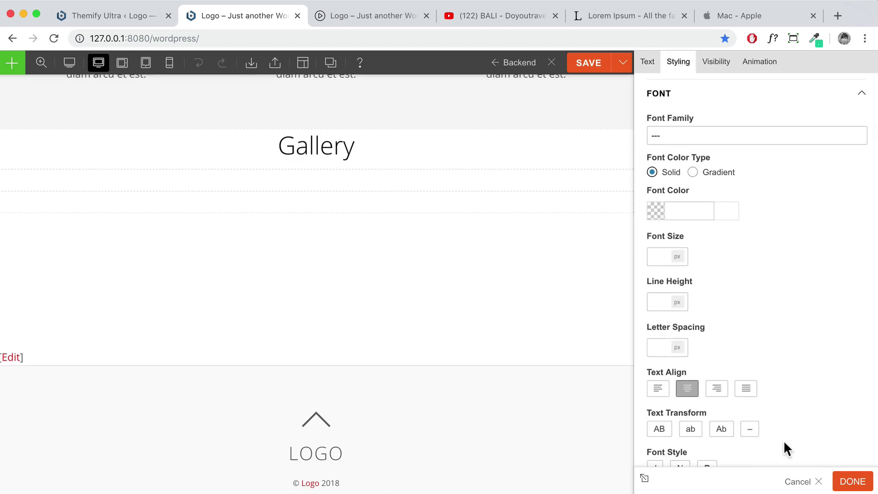
click(848, 482)
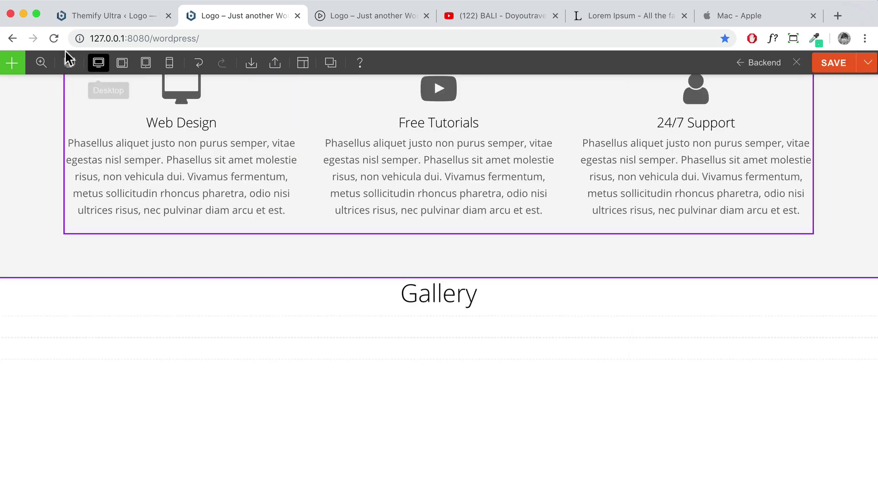
Place a Gallery module directly under the Gallery heading
click(12, 63)
mouse_move(66, 263)
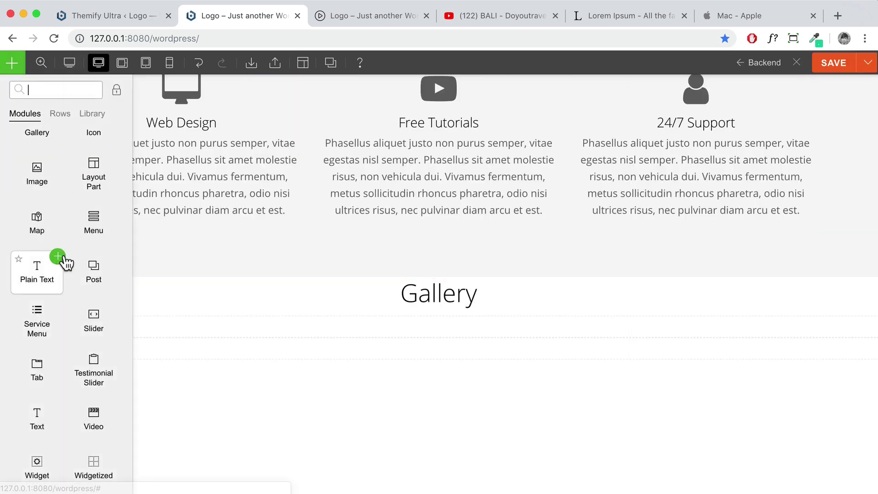
scroll(50, 238, up, 3)
drag(36, 189, 441, 333)
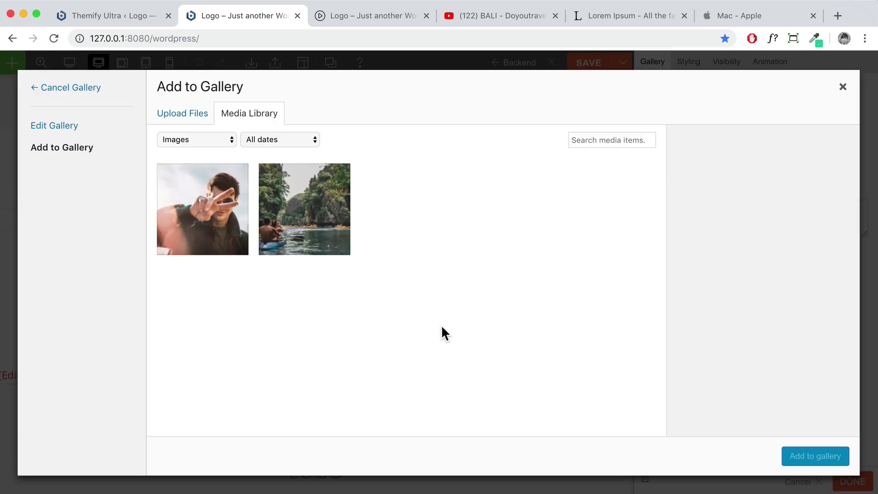
Upload Gallery 1–6.jpg from the tutorial images folder to the media library
click(172, 117)
click(519, 300)
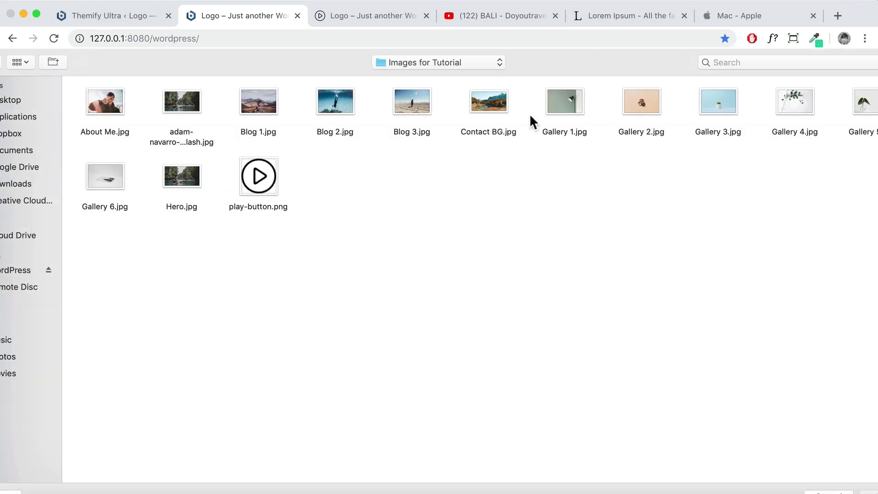
click(575, 101)
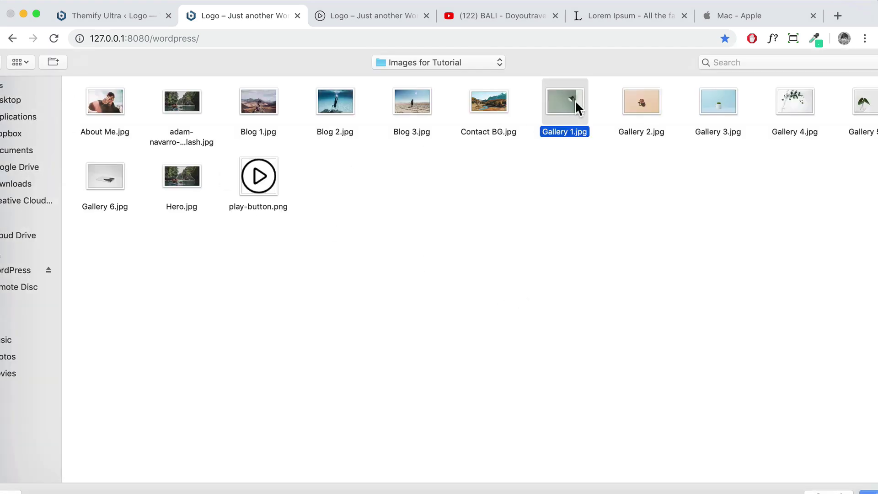
shift+click(644, 102)
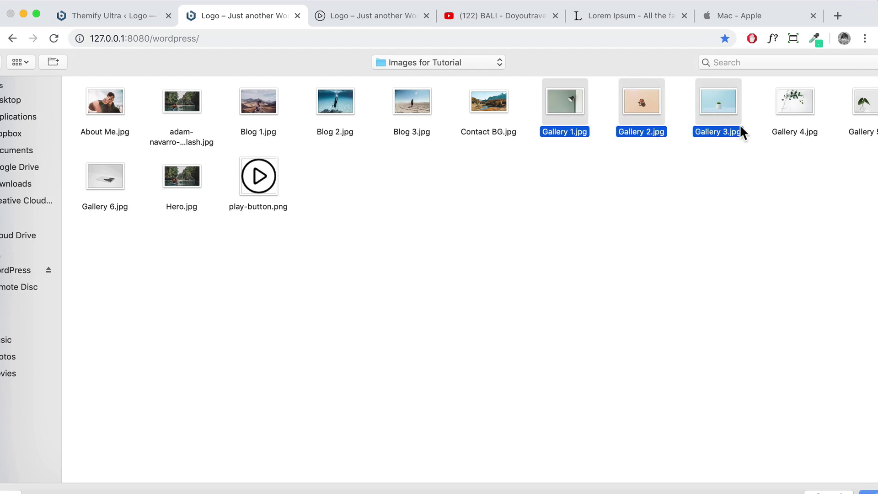
shift+click(863, 107)
shift+click(816, 102)
shift+click(120, 179)
key(Return)
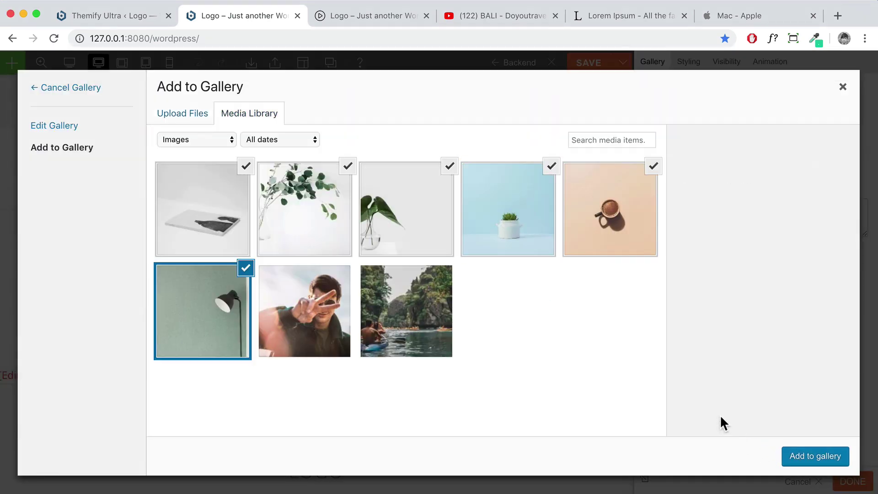
Inspect the Gallery-6 image details, noting its 600 × 400 size
click(212, 234)
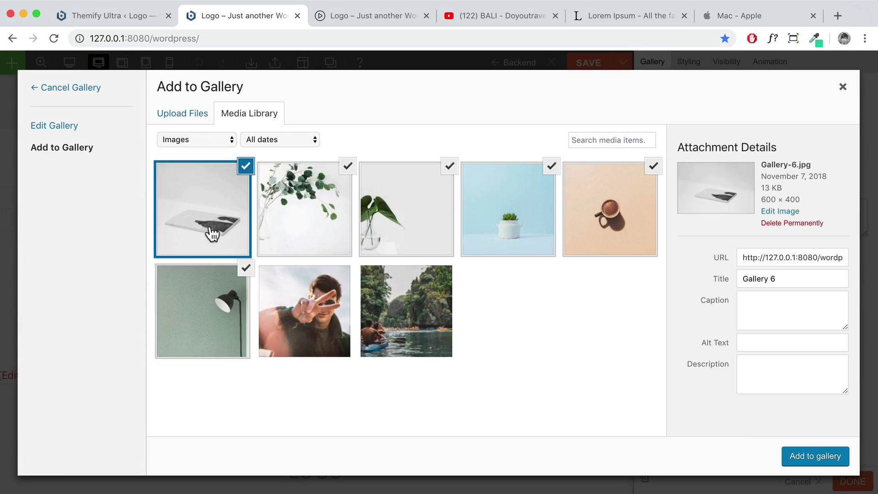
drag(762, 200, 774, 200)
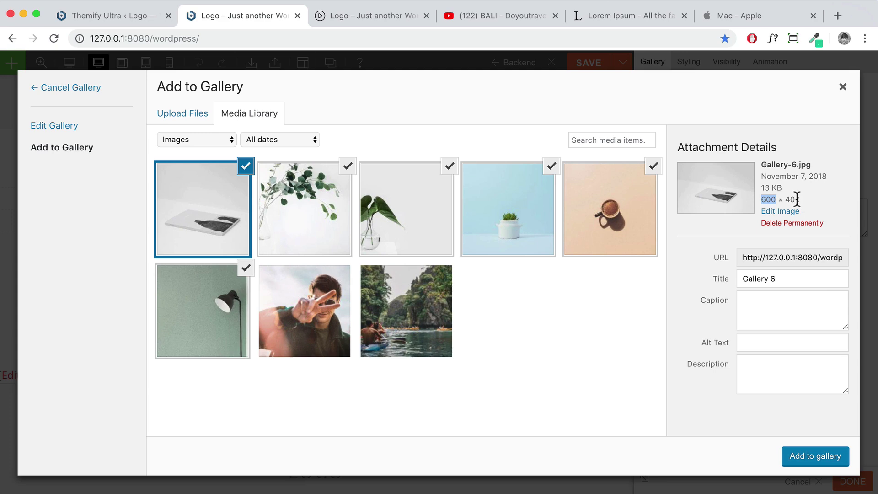
click(776, 200)
triple_click(761, 200)
double_click(761, 200)
Check the six Gallery photos plus the kayak and portrait images, and add all eight to the gallery
click(316, 243)
click(397, 238)
click(512, 235)
click(614, 231)
click(442, 326)
click(274, 325)
click(204, 311)
click(199, 213)
click(300, 219)
click(402, 218)
click(507, 217)
click(619, 219)
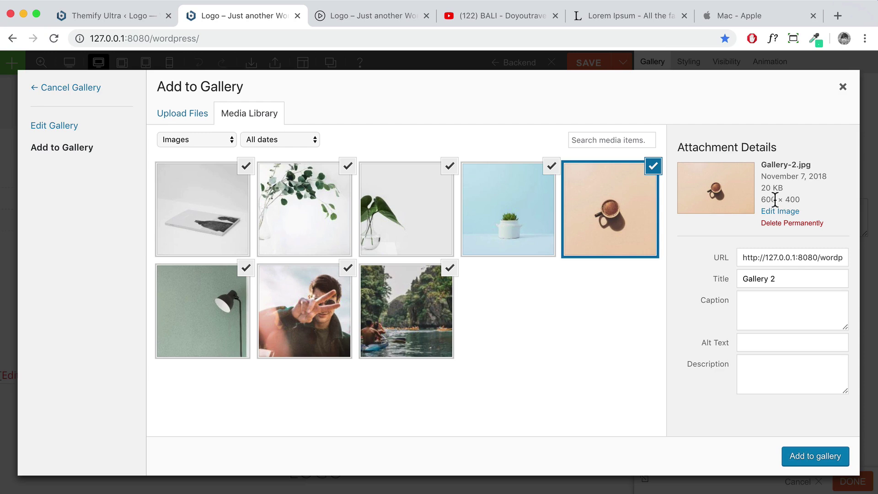
click(806, 456)
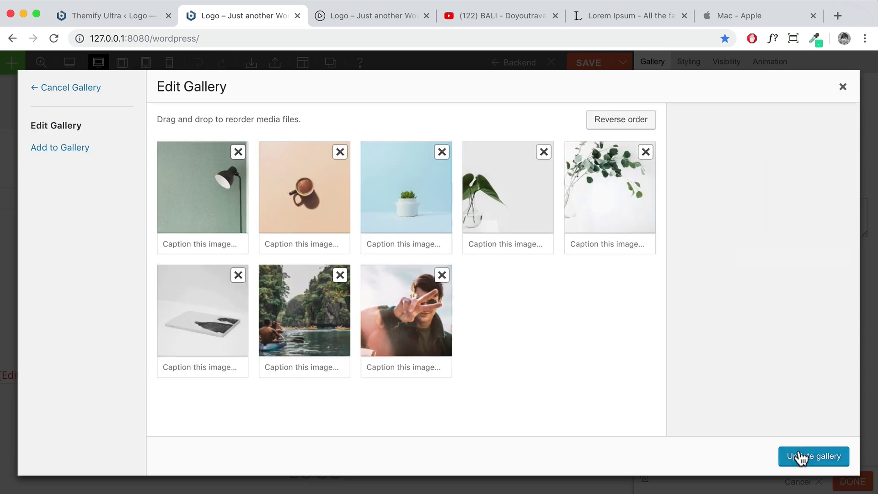
Insert the gallery, then remove the About Me and kayak photos, leaving the six Gallery images
click(803, 458)
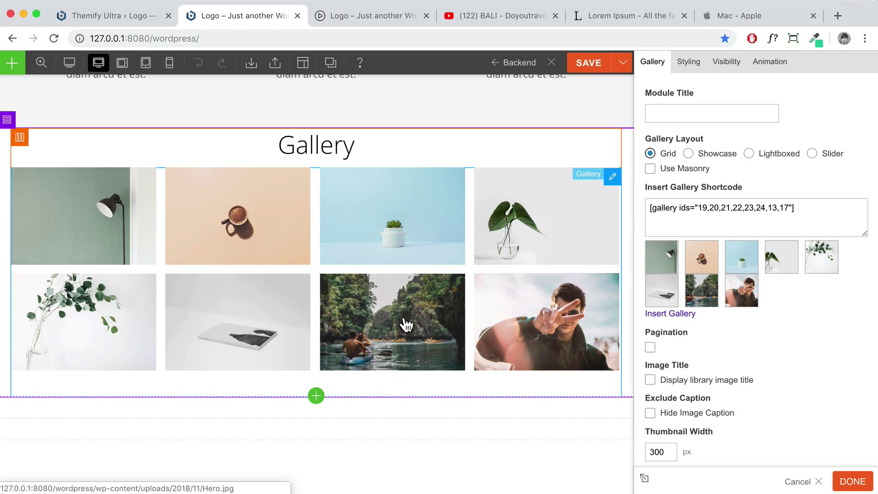
click(674, 316)
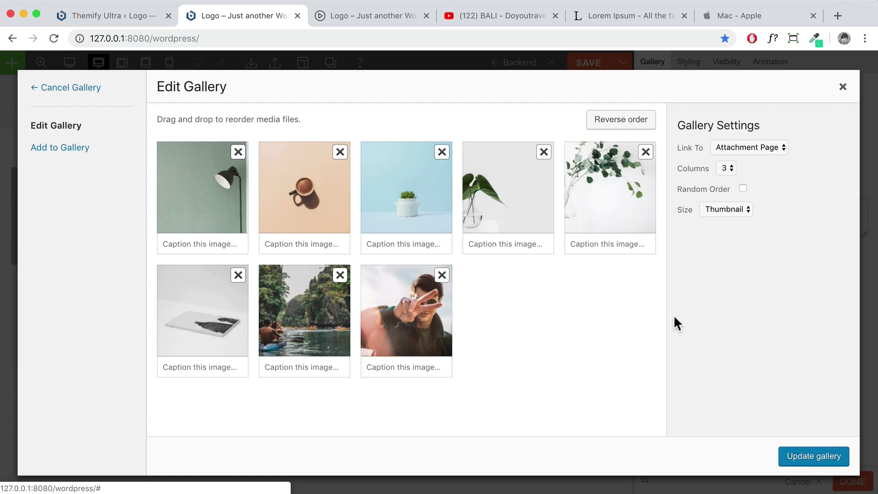
click(434, 281)
click(437, 279)
click(342, 276)
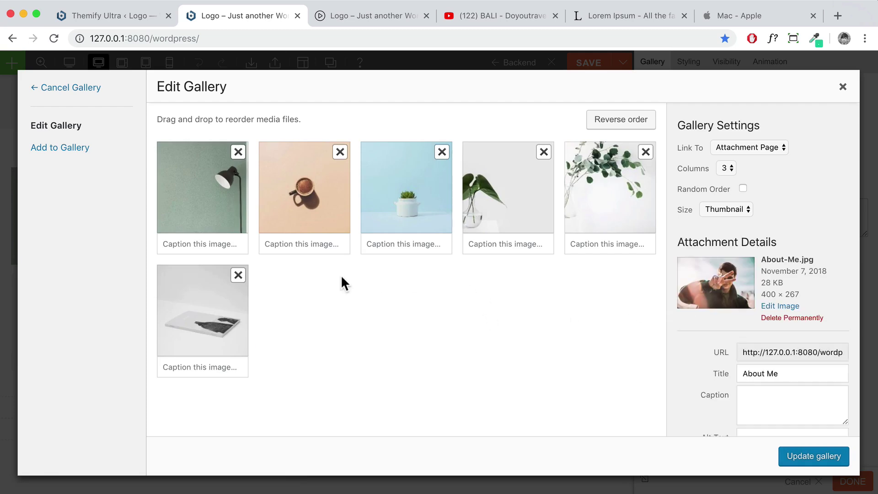
click(803, 460)
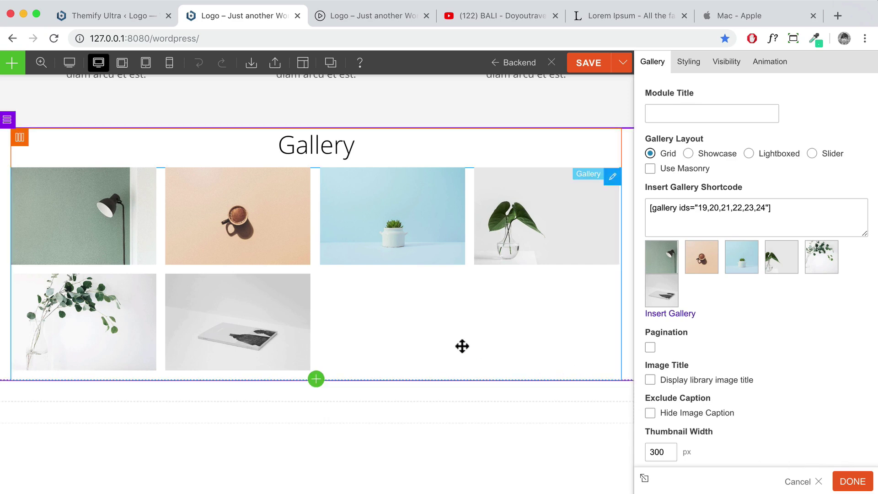
Set the gallery to 3 columns and review the 300 × 200 thumbnail size
scroll(462, 346, up, 1)
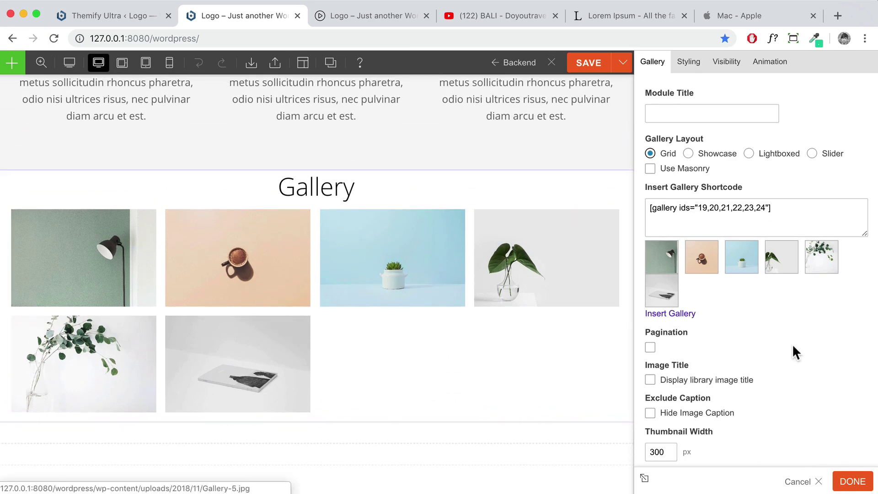
scroll(792, 343, down, 3)
scroll(792, 344, down, 3)
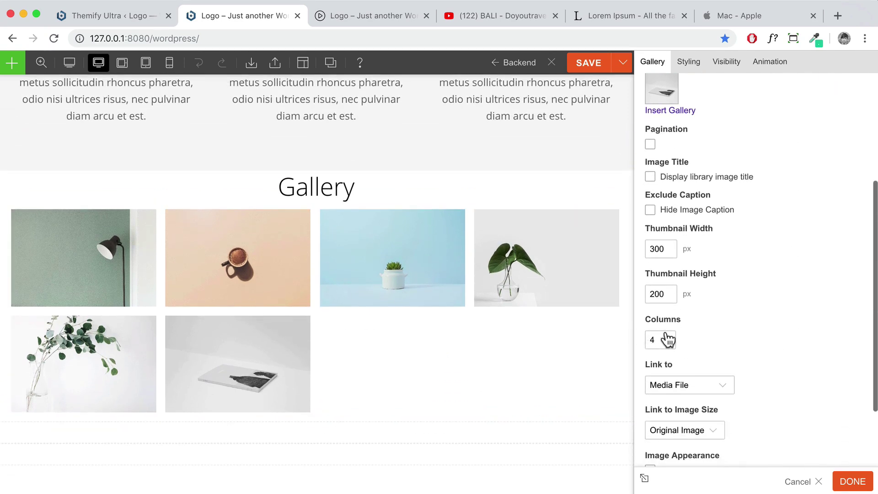
click(663, 339)
click(659, 327)
scroll(555, 332, down, 3)
scroll(553, 333, up, 3)
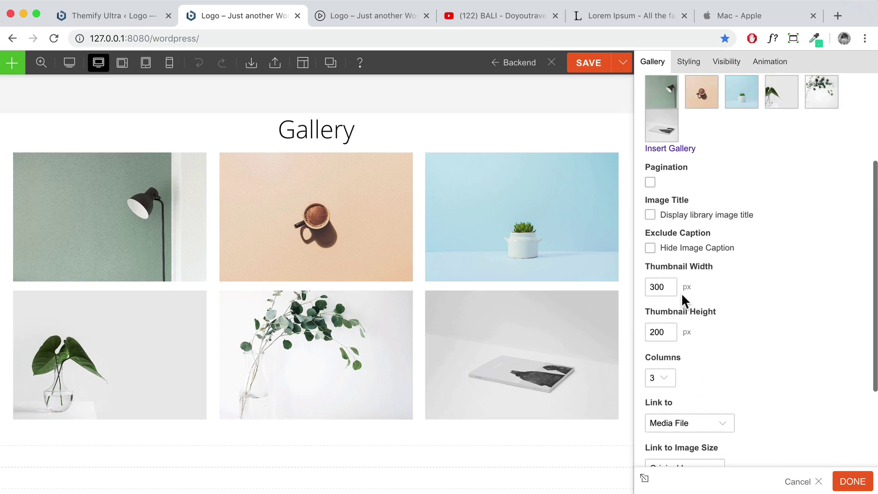
scroll(671, 290, down, 1)
drag(671, 275, 640, 272)
drag(665, 321, 647, 320)
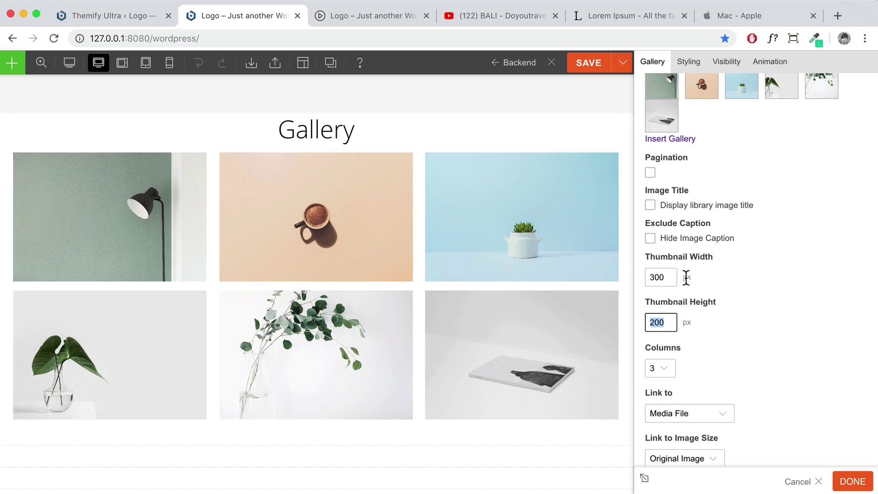
Try other gallery thumbnail width and height values such as 100 and 200 px
key(shift+Tab)
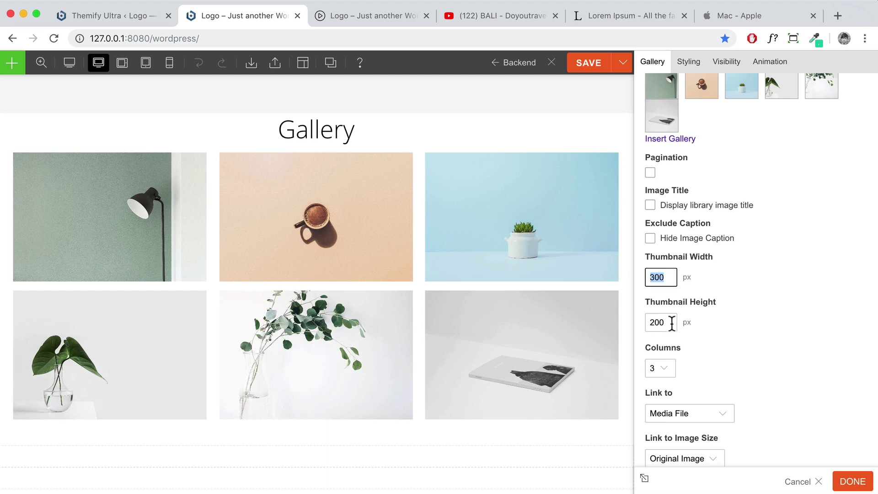
key(Tab)
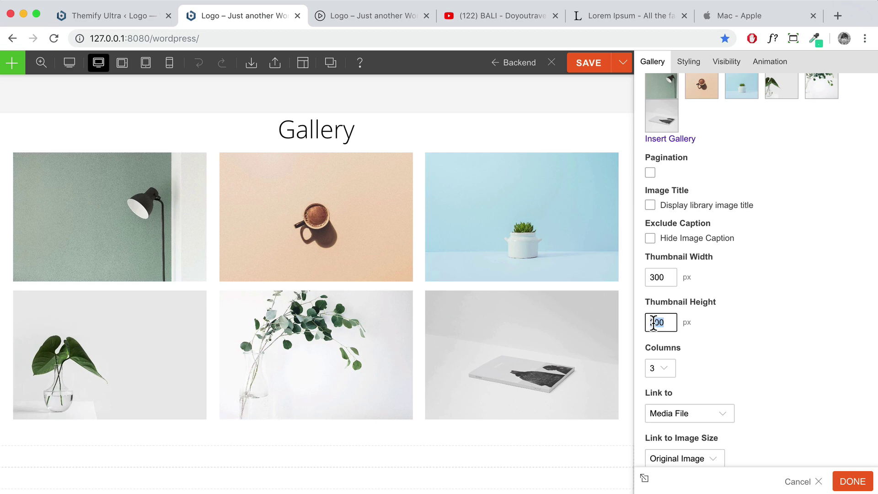
text(100)
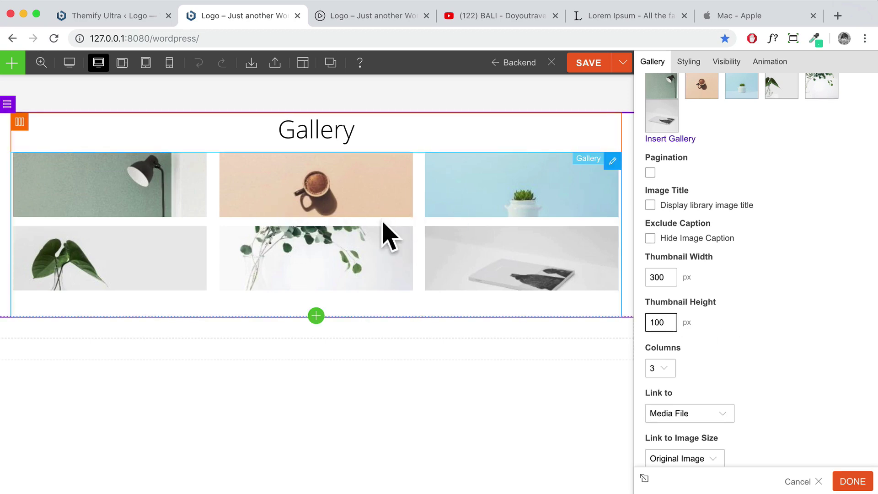
drag(669, 322, 620, 317)
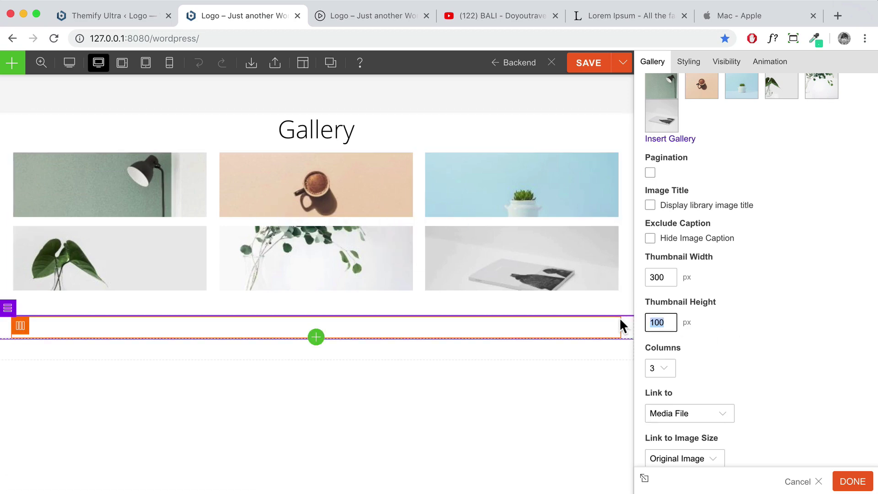
text(200)
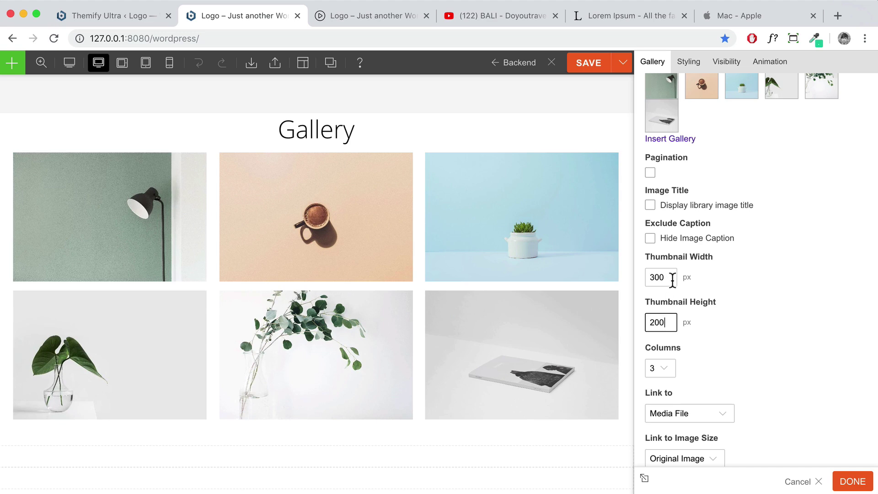
click(672, 277)
key(BackSpace)
key(BackSpace)
key(BackSpace)
text(200)
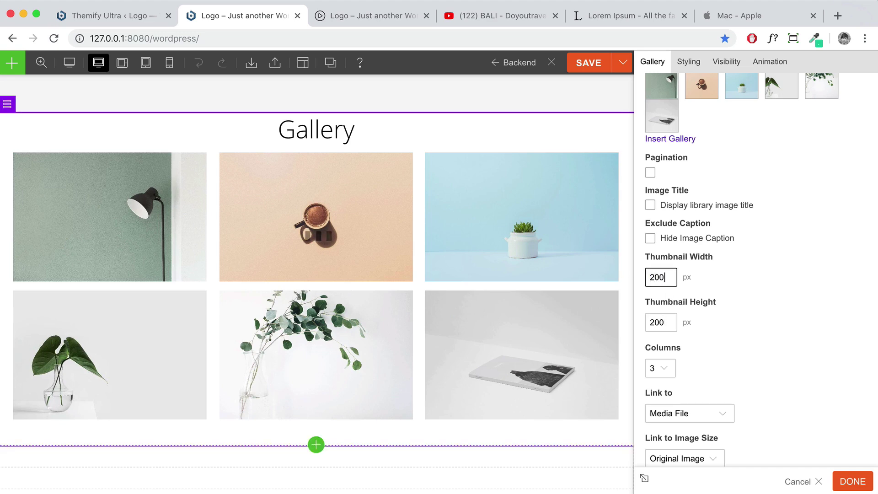
double_click(667, 322)
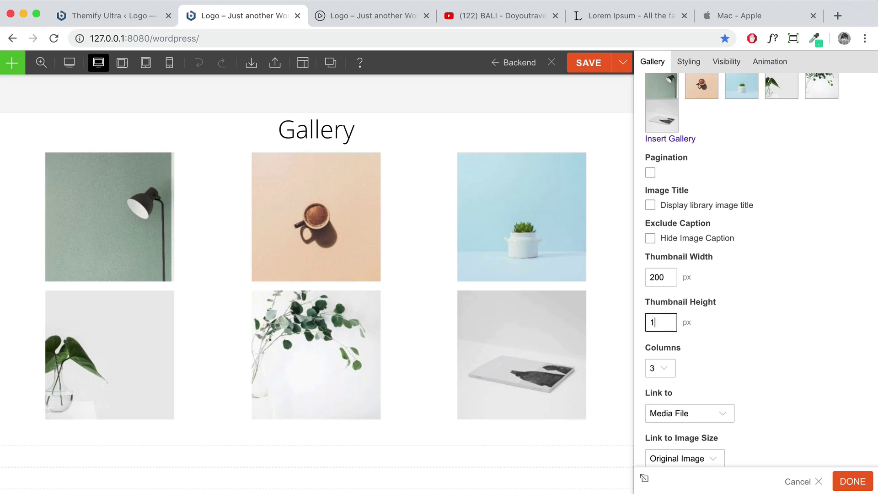
text(1)
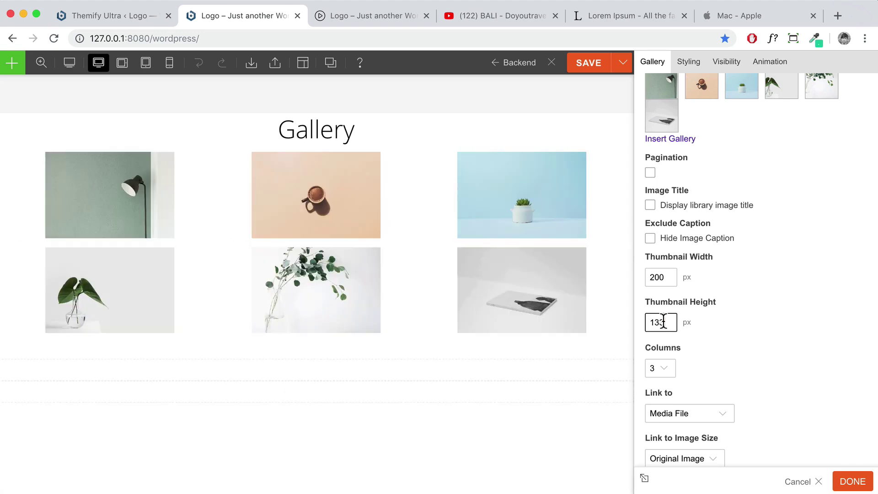
scroll(280, 300, up, 3)
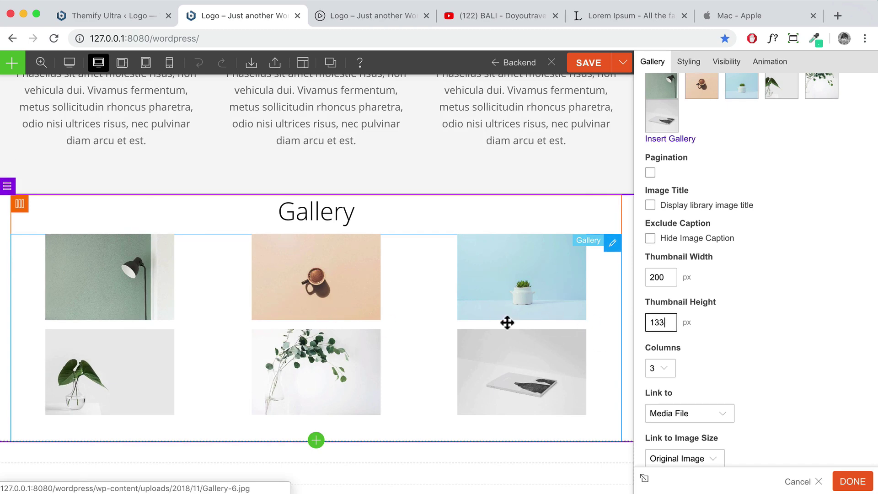
Restore the thumbnails to 300 × 200 px and close the gallery settings
double_click(659, 277)
text(300)
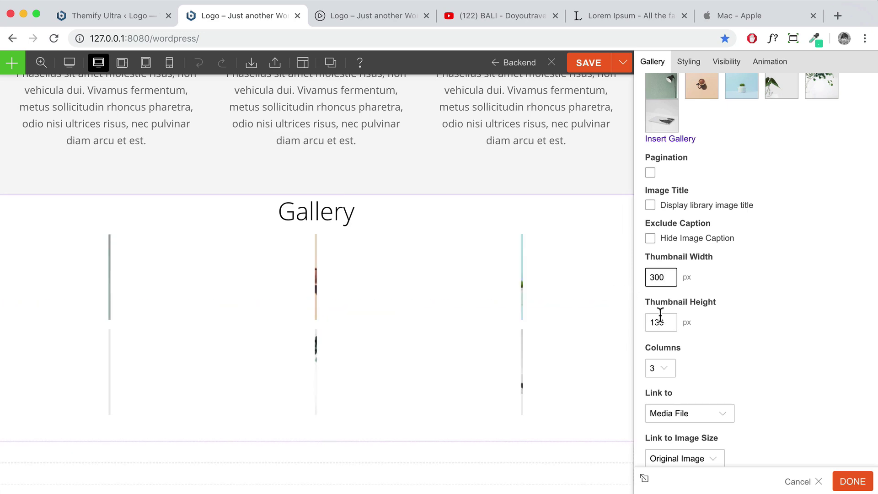
double_click(658, 323)
text(300)
key(BackSpace)
key(BackSpace)
key(BackSpace)
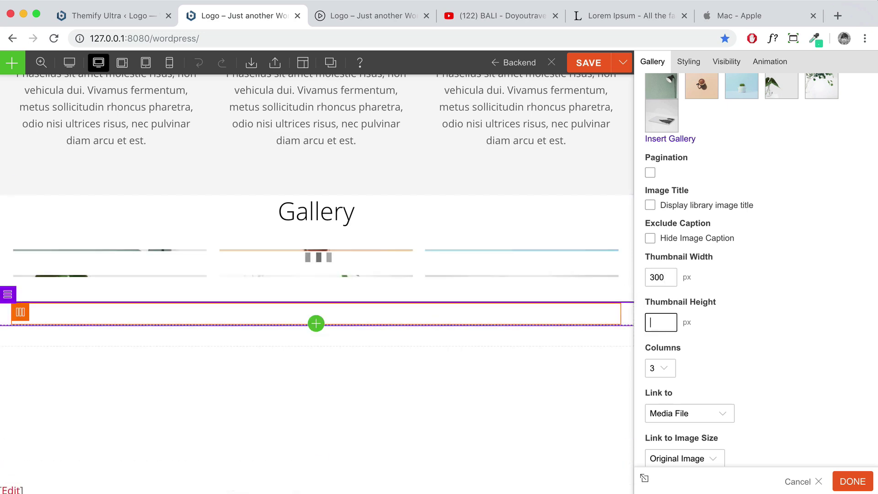
text(200)
scroll(750, 318, down, 3)
scroll(757, 327, down, 4)
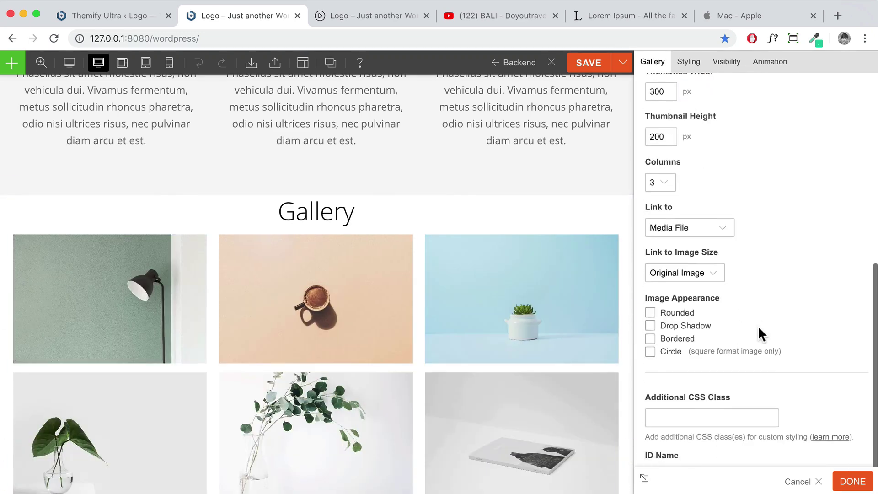
click(845, 483)
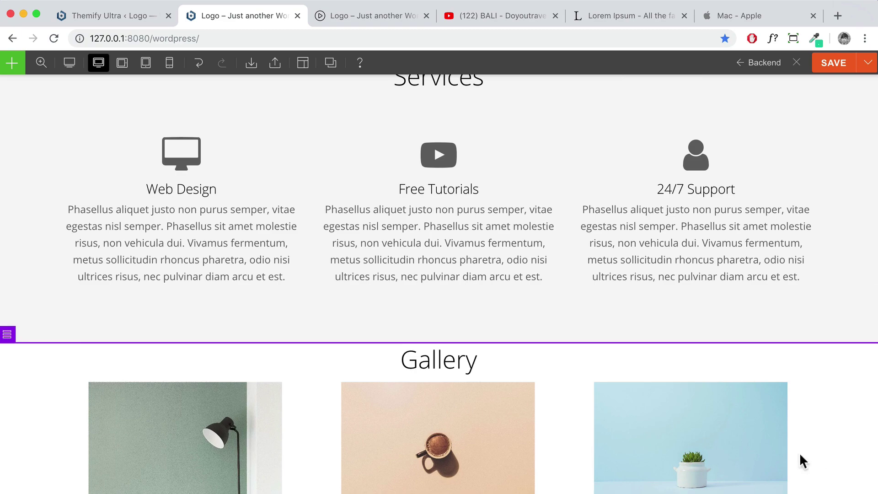
Give the Gallery heading 5% bottom padding
scroll(592, 319, down, 5)
scroll(591, 319, up, 1)
scroll(593, 326, up, 1)
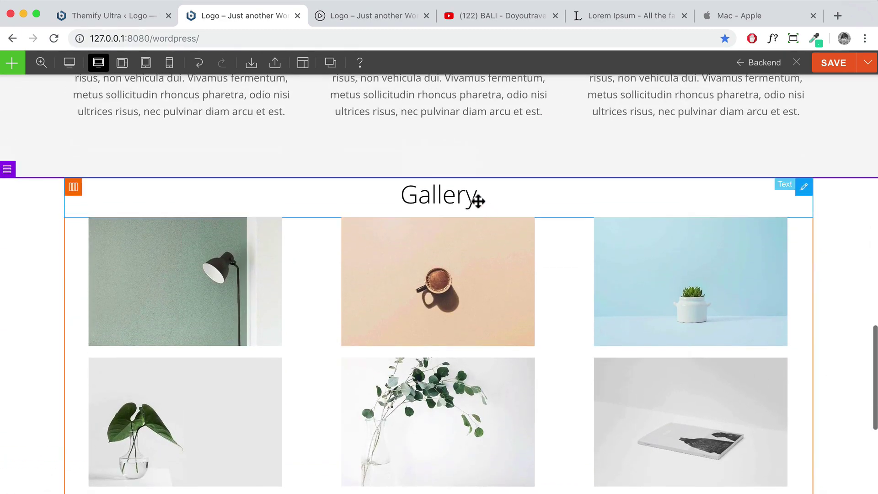
double_click(477, 200)
click(678, 61)
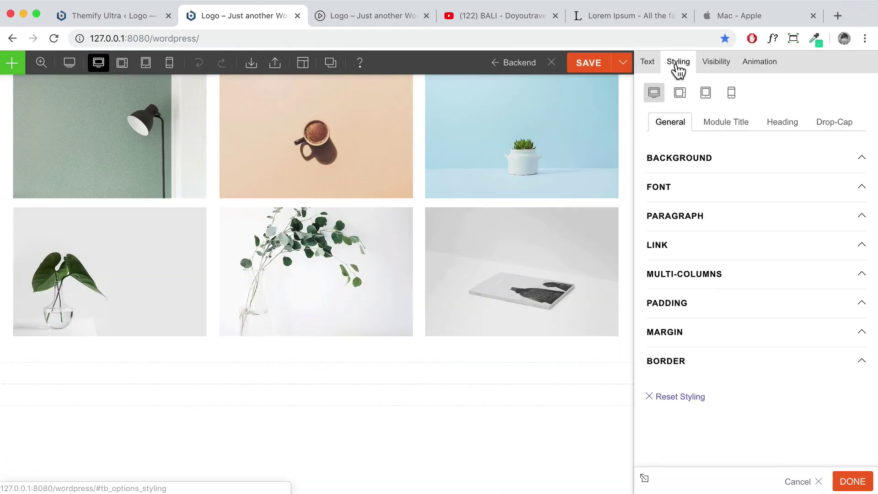
click(700, 305)
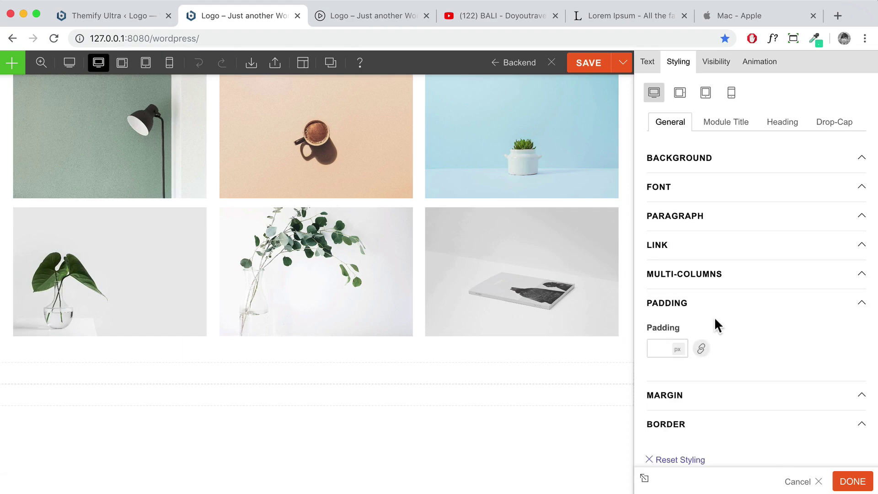
click(700, 348)
text(5)
click(769, 350)
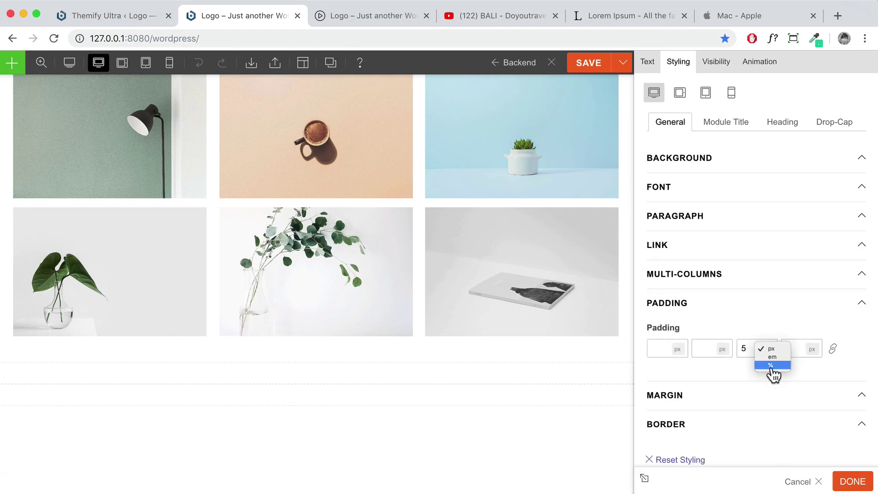
click(771, 366)
scroll(525, 286, up, 4)
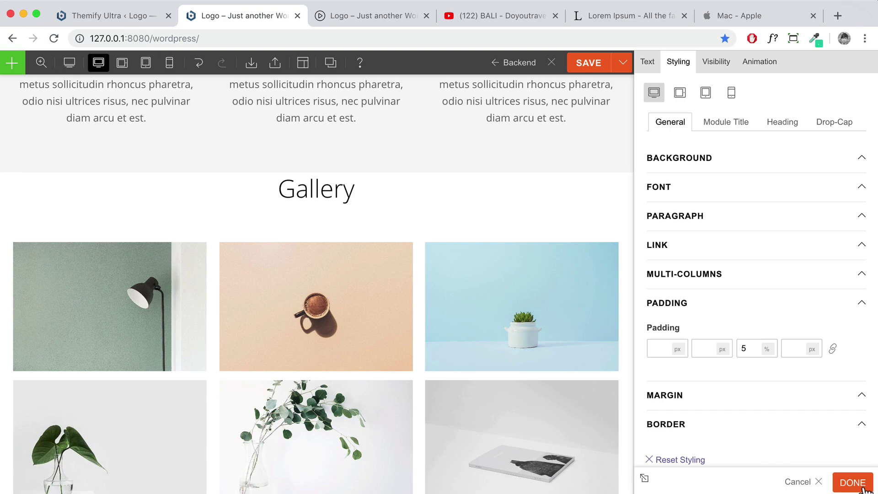
click(865, 489)
Give the Gallery row 5% top and bottom padding
scroll(726, 347, down, 5)
scroll(736, 345, up, 2)
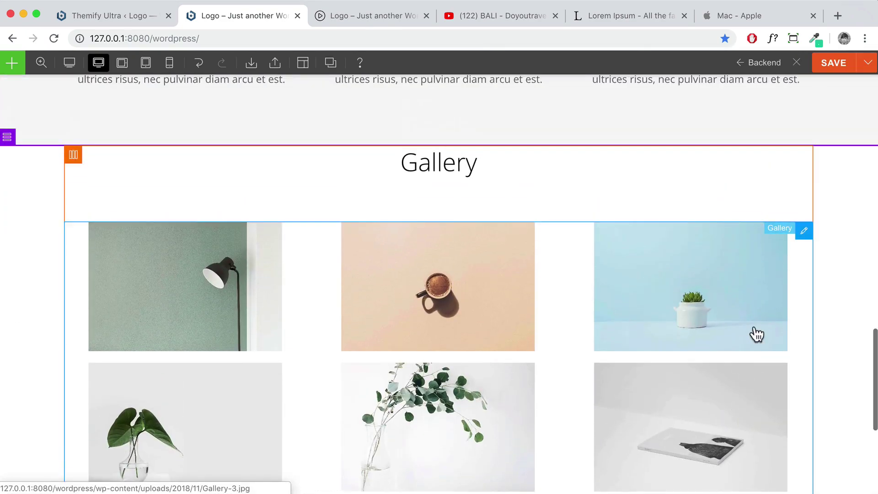
double_click(27, 174)
click(709, 64)
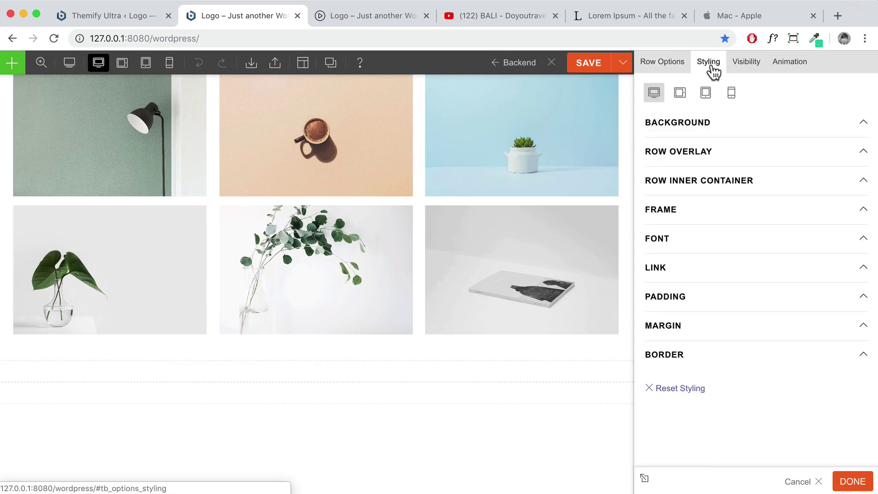
click(678, 297)
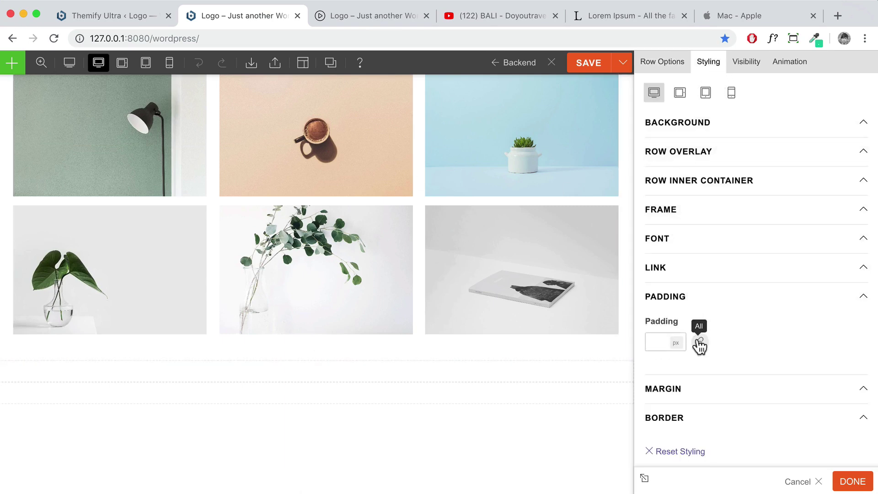
click(699, 346)
click(657, 342)
text(5)
click(681, 344)
click(680, 358)
click(765, 343)
click(770, 358)
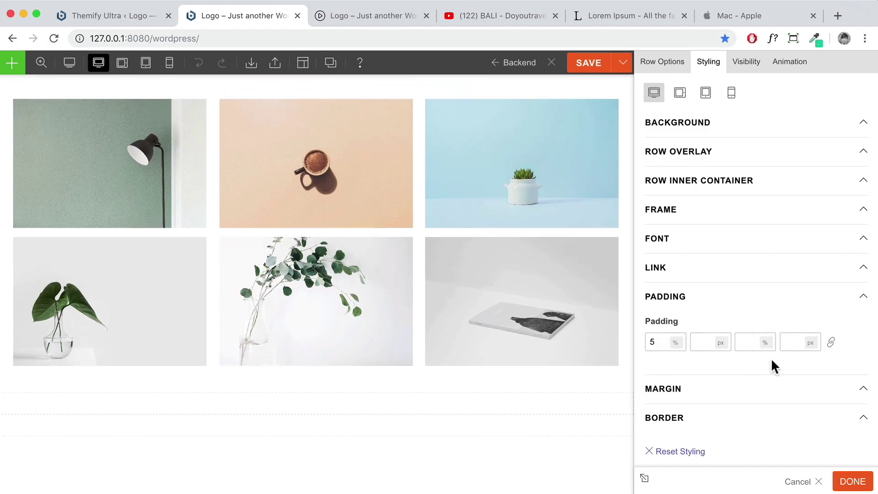
click(743, 345)
text(5)
click(844, 482)
scroll(448, 232, up, 20)
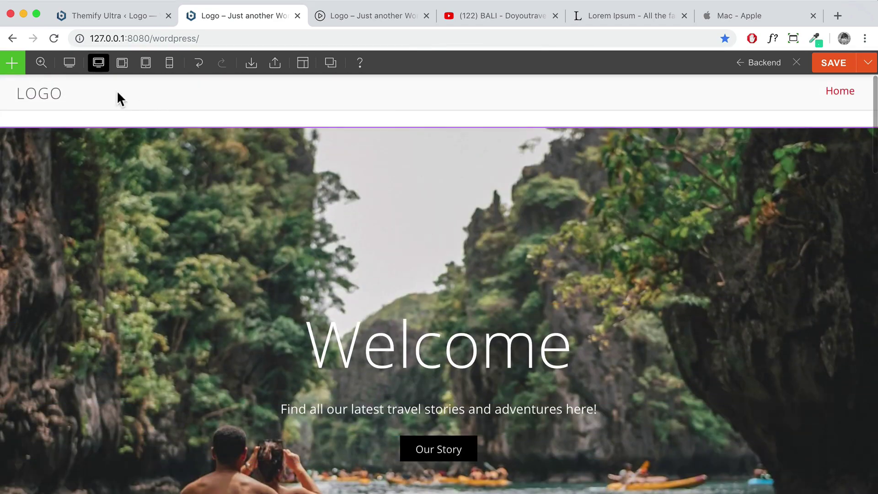
Shrink the page preview to 50% zoom and scroll to the Services features
click(41, 62)
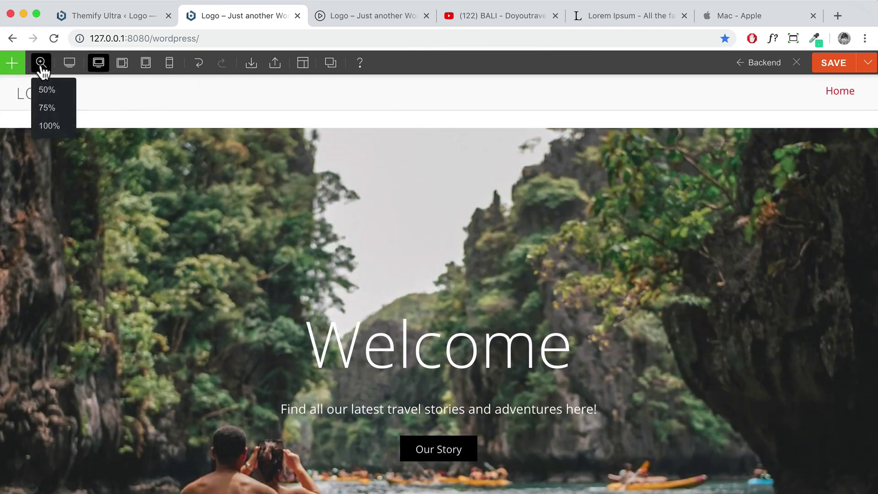
click(43, 89)
scroll(429, 216, down, 1)
scroll(430, 216, down, 10)
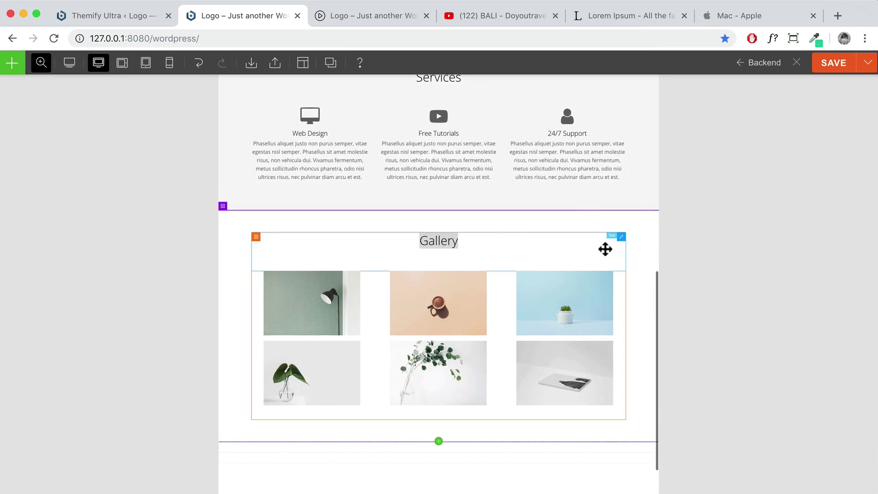
scroll(591, 213, up, 4)
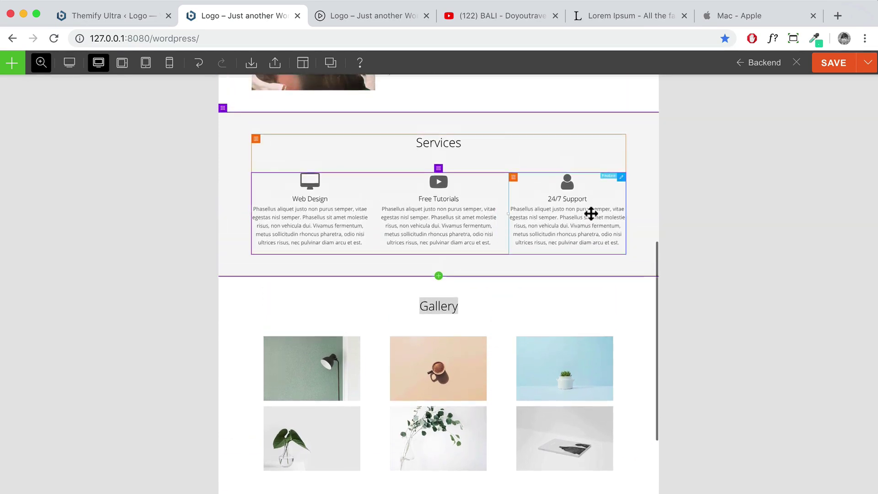
scroll(590, 215, down, 5)
scroll(591, 215, down, 2)
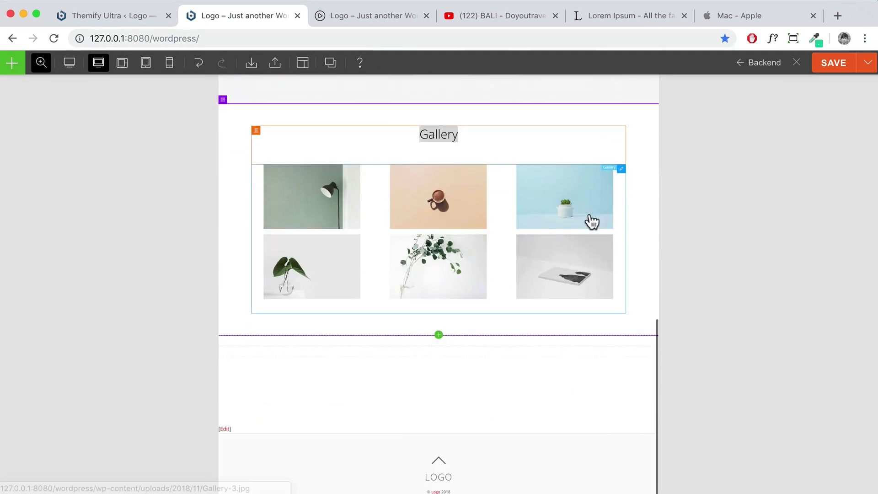
scroll(589, 221, up, 7)
scroll(590, 220, down, 3)
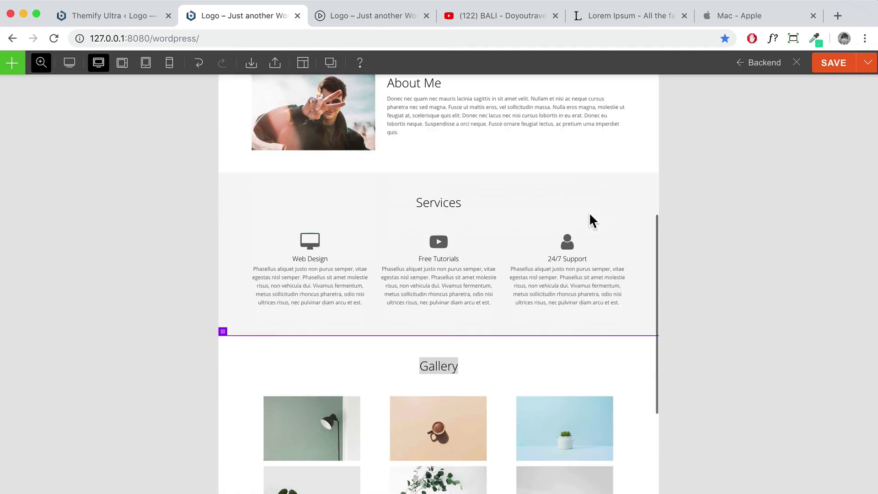
Add an empty line above the Web Design, Free Tutorials and 24/7 Support descriptions
double_click(317, 273)
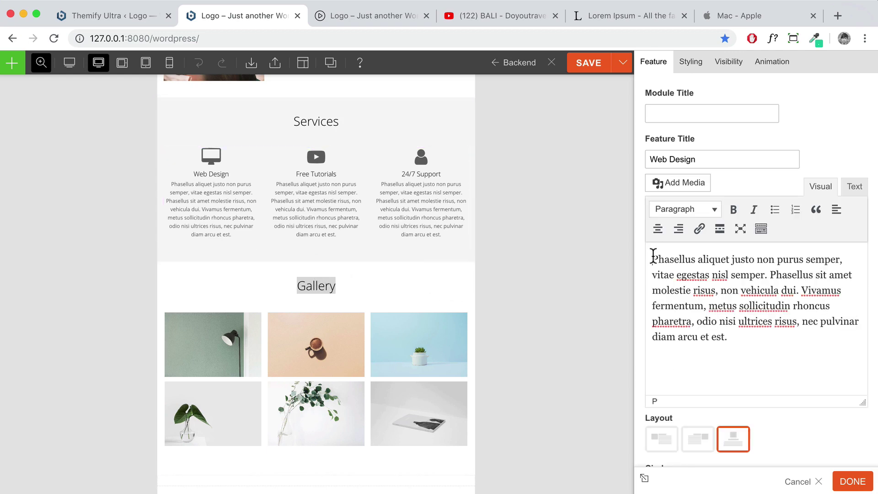
key(Return)
click(851, 485)
double_click(418, 287)
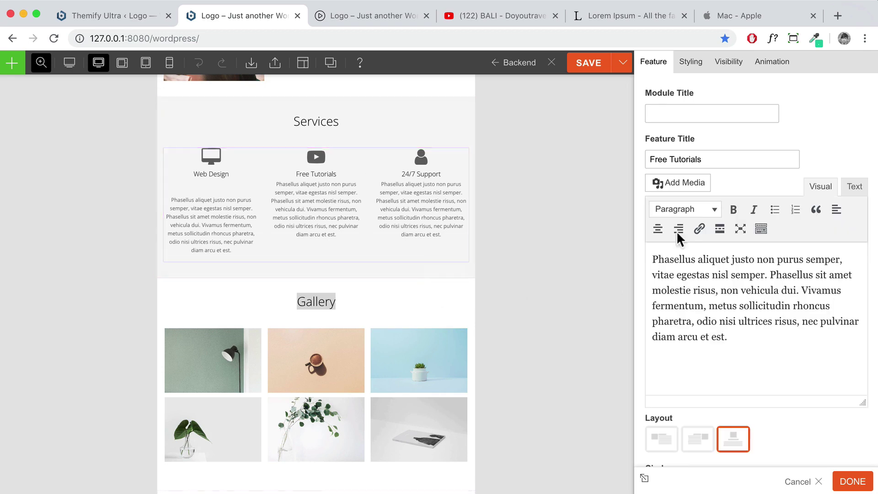
click(654, 257)
key(Return)
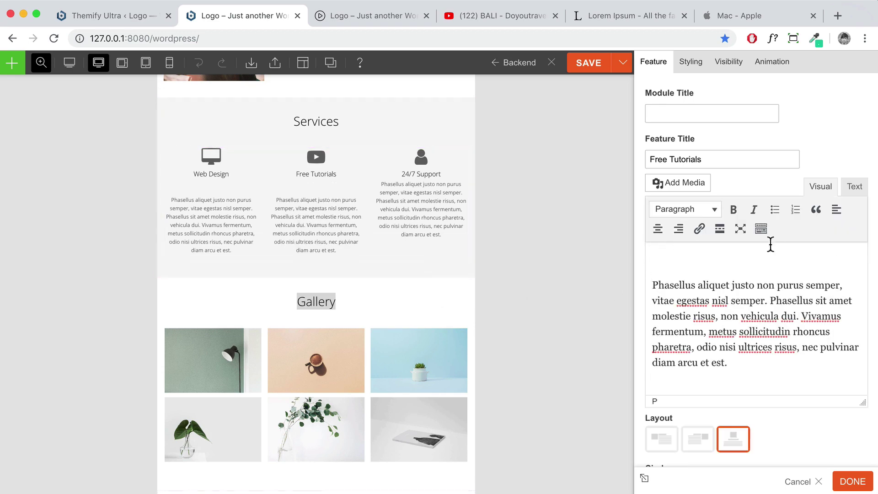
double_click(423, 186)
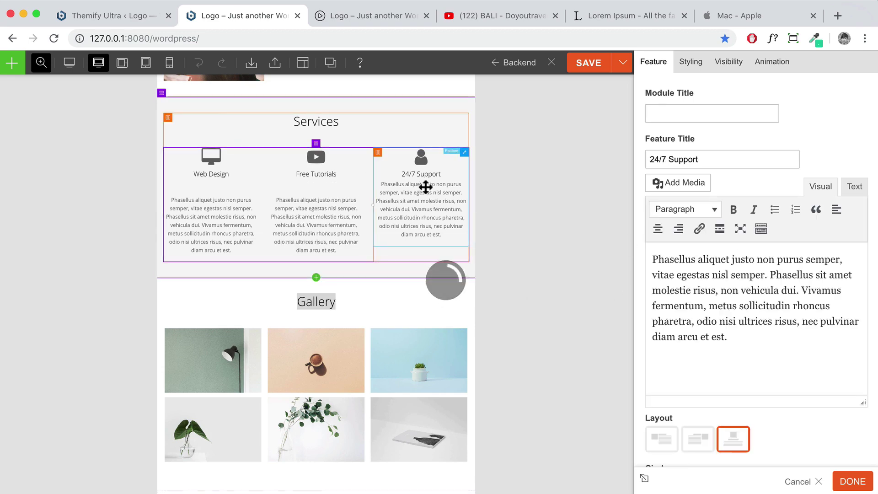
click(654, 257)
key(Return)
click(853, 483)
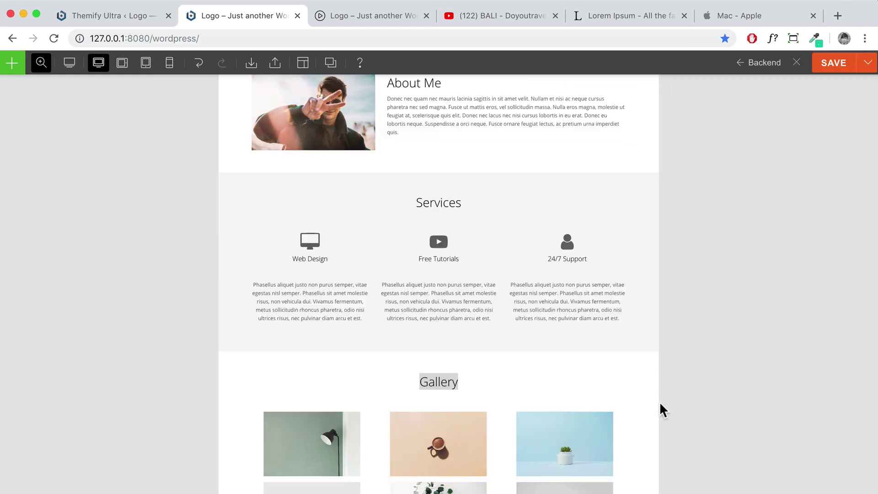
scroll(558, 336, down, 3)
scroll(551, 340, down, 4)
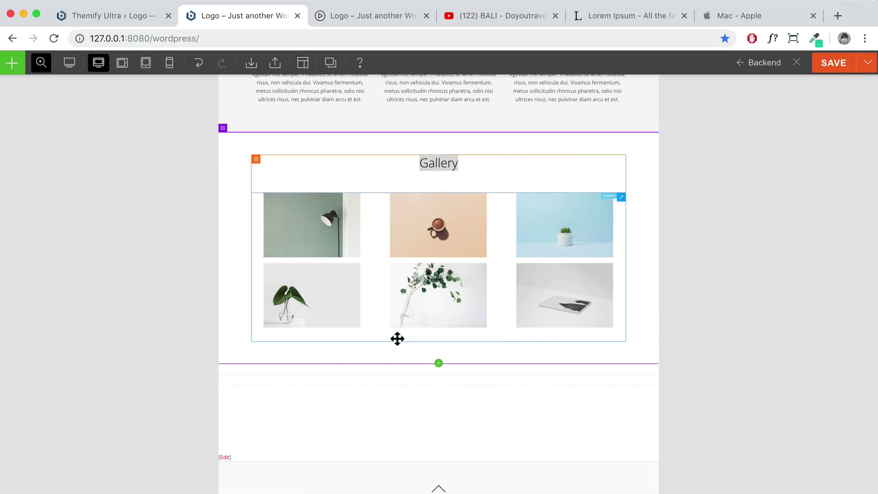
Add a Slider below the Gallery, try its Image, Video and Text displays, then discard it
click(5, 64)
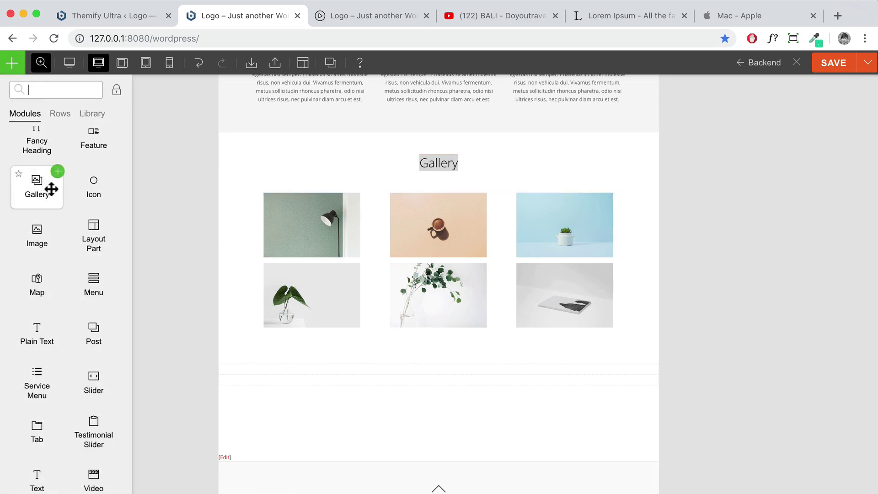
scroll(64, 304, down, 2)
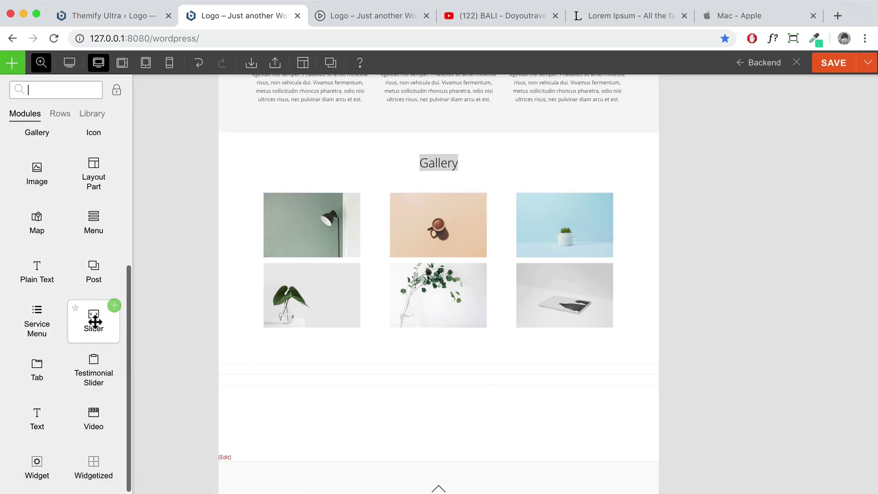
drag(92, 320, 384, 343)
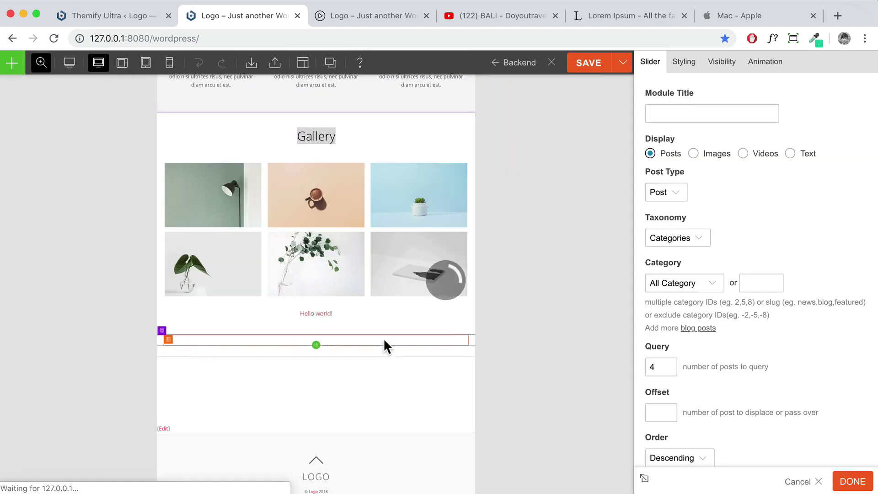
click(693, 154)
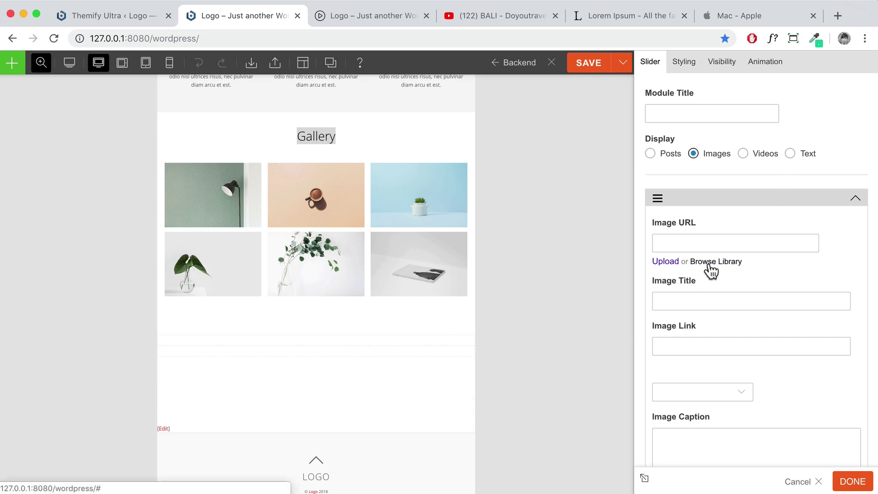
click(743, 154)
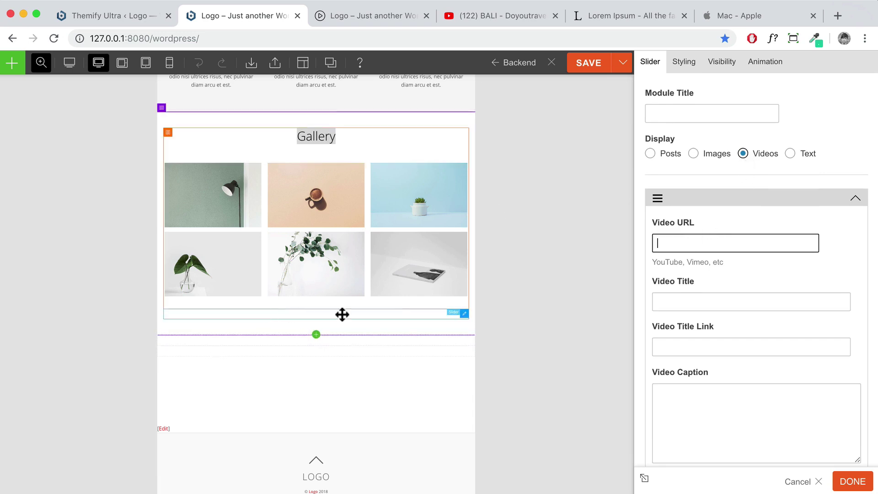
click(791, 154)
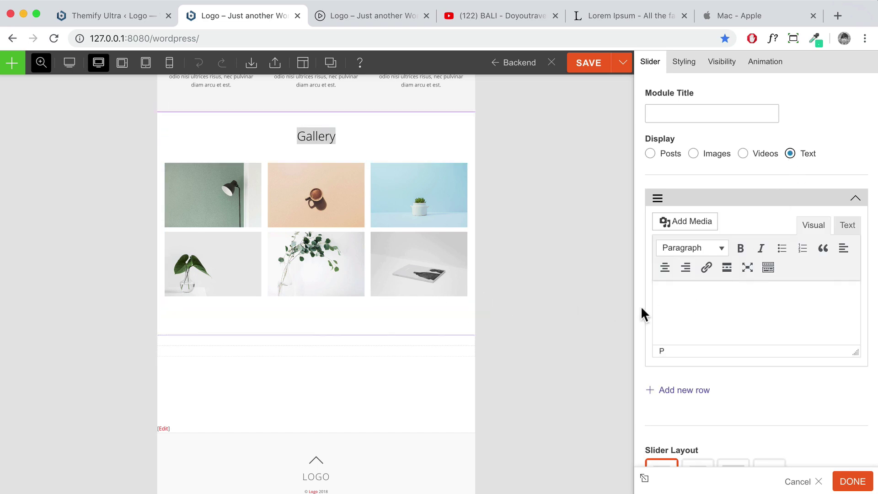
scroll(750, 396, down, 1)
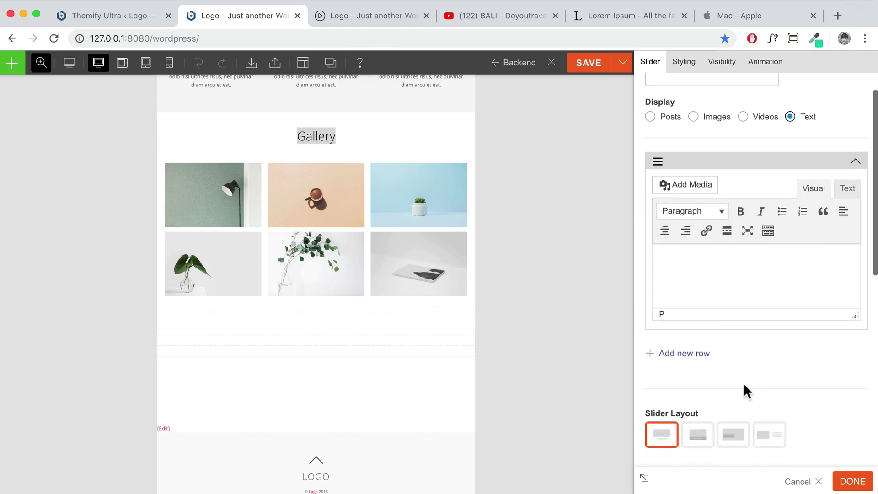
click(818, 482)
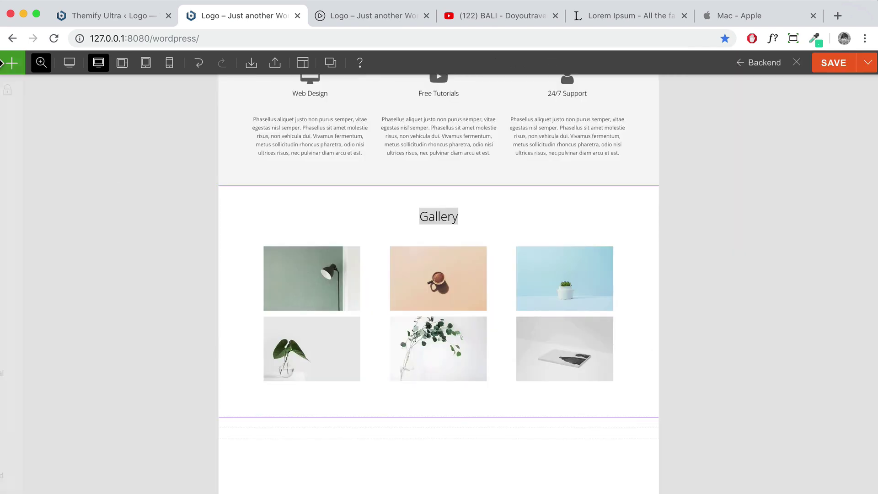
click(12, 64)
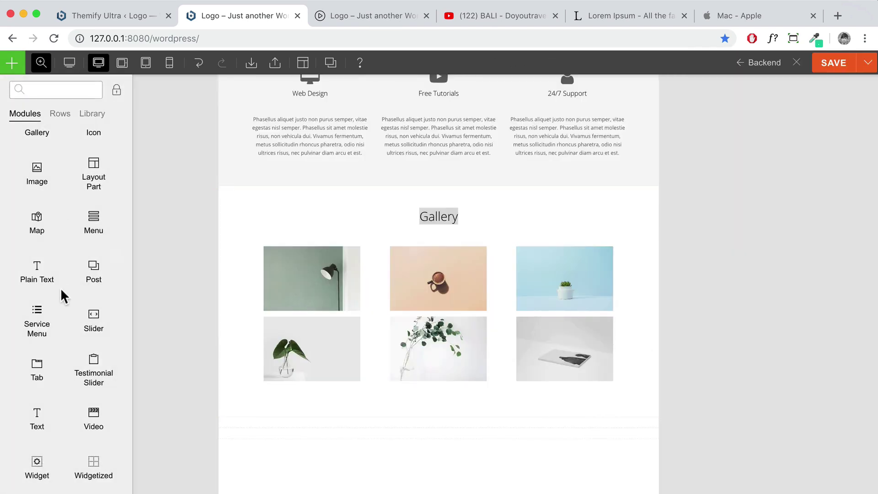
Add a Testimonial Slider below the Gallery, inspect its title, text and person fields, then discard it
drag(99, 365, 398, 401)
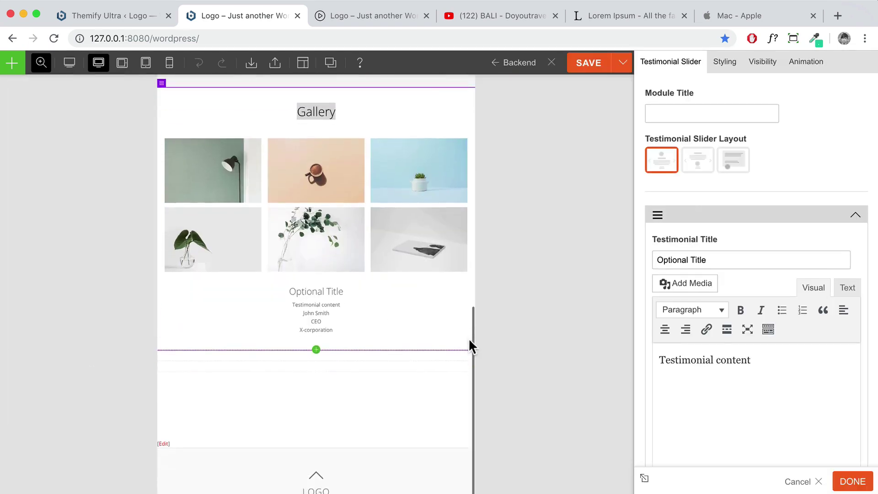
scroll(768, 310, down, 2)
drag(717, 224, 653, 227)
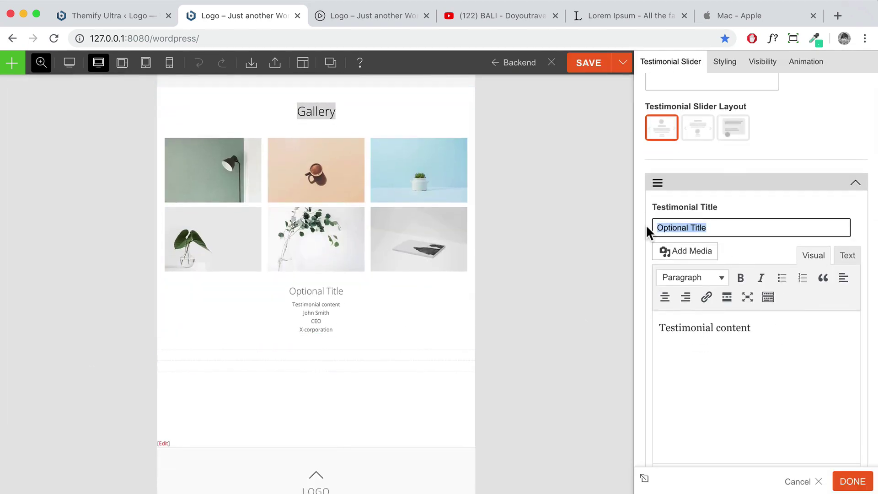
scroll(748, 315, down, 3)
drag(752, 252, 654, 250)
scroll(693, 284, down, 8)
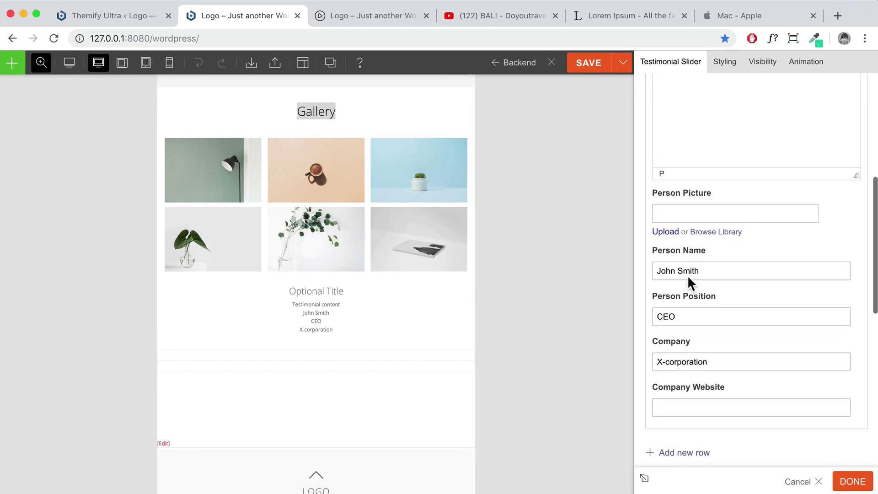
click(819, 483)
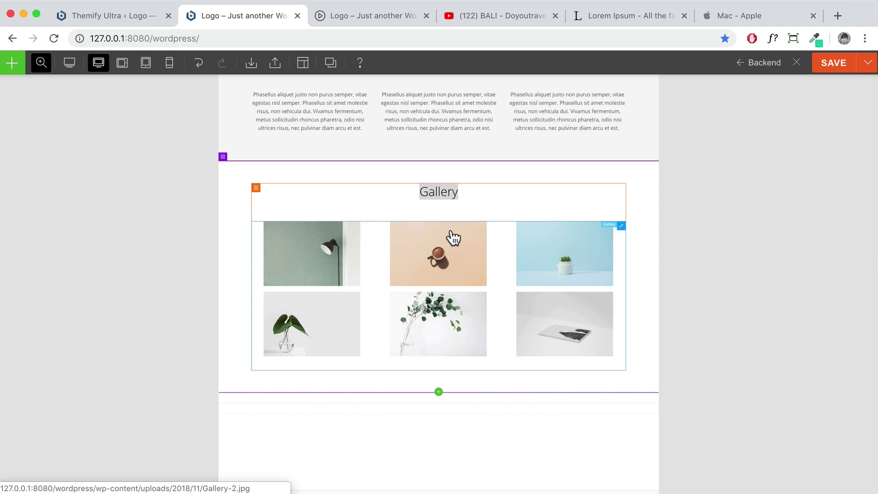
Place a Video module below the Gallery, showing the default Themify Builder overview video
mouse_move(10, 67)
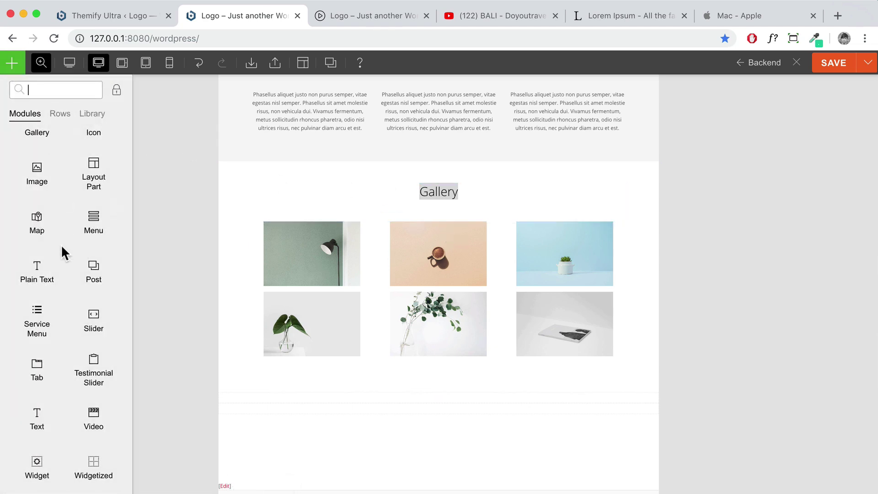
drag(93, 413, 416, 408)
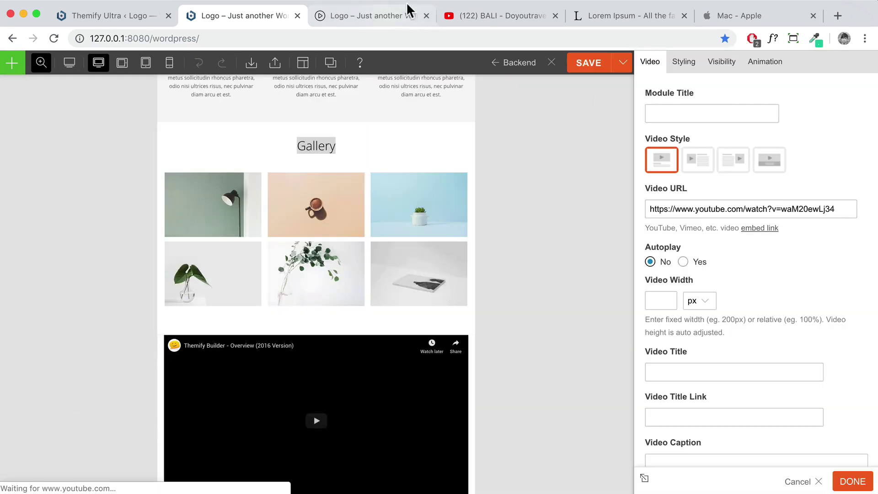
click(503, 15)
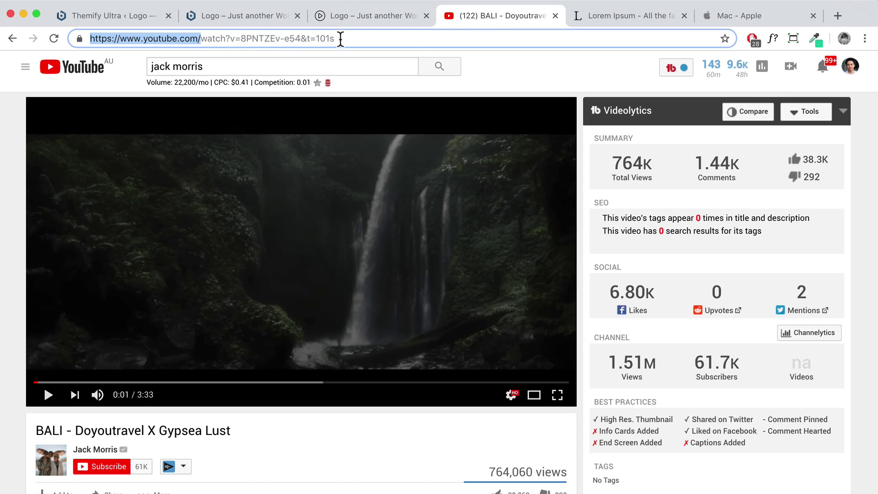
Copy the BALI video's youtu.be share link and paste it into the Video URL
drag(357, 38, 180, 37)
key(super+a)
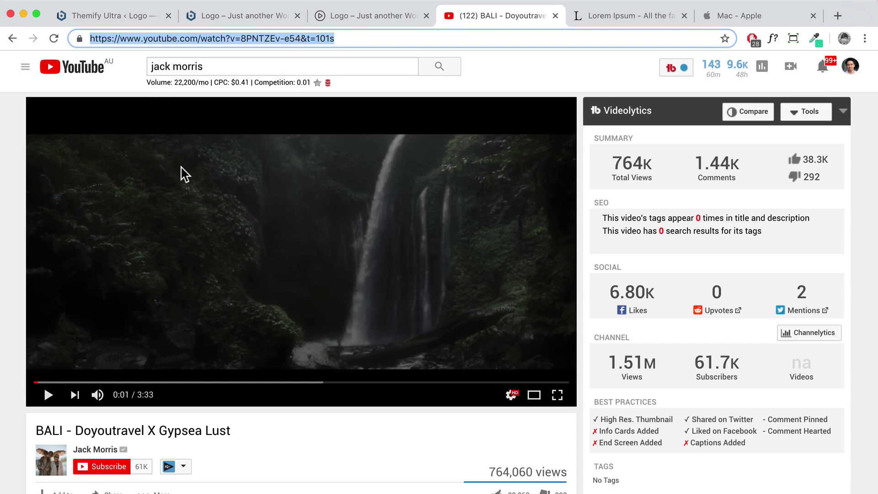
scroll(239, 350, down, 3)
click(113, 337)
key(super+c)
scroll(146, 340, down, 2)
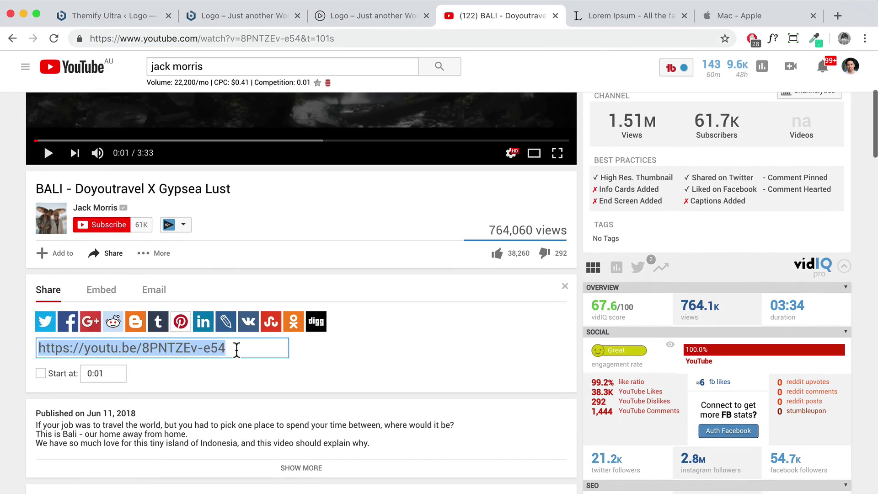
click(230, 23)
drag(837, 208, 536, 211)
key(super+v)
Apply the video settings and open Row Options for the BALI video row
scroll(419, 260, down, 4)
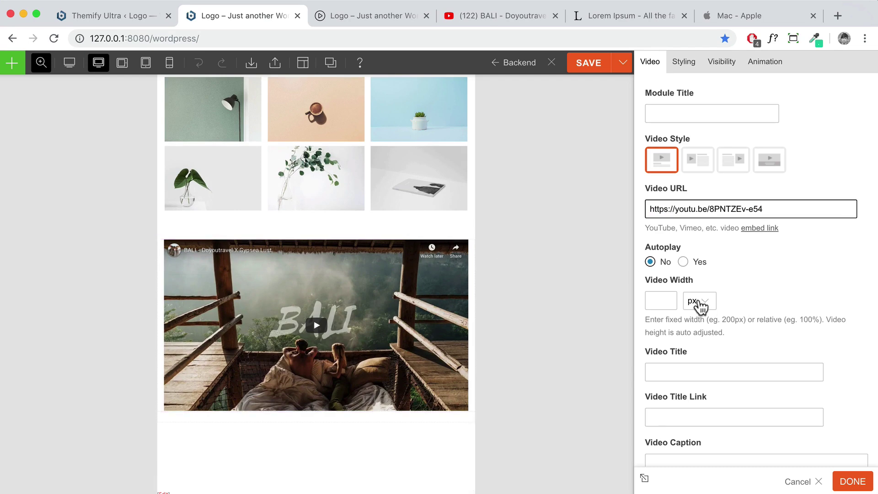
scroll(745, 294, down, 5)
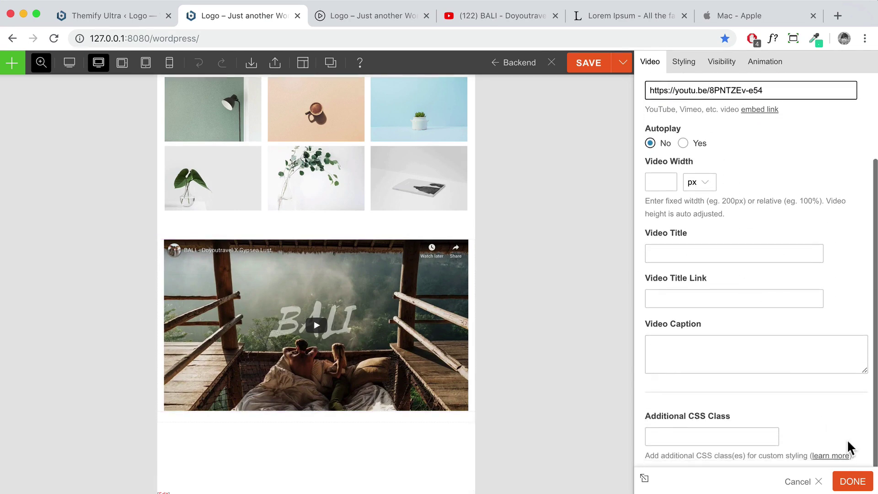
click(849, 484)
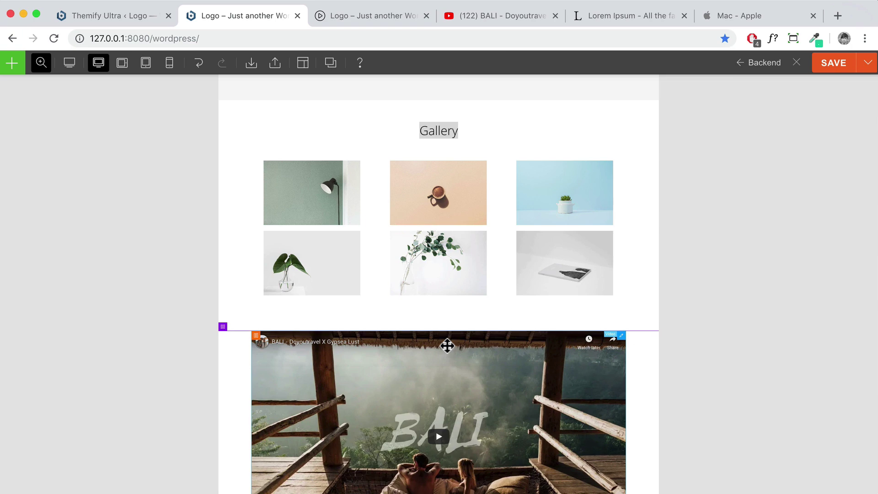
scroll(448, 346, down, 3)
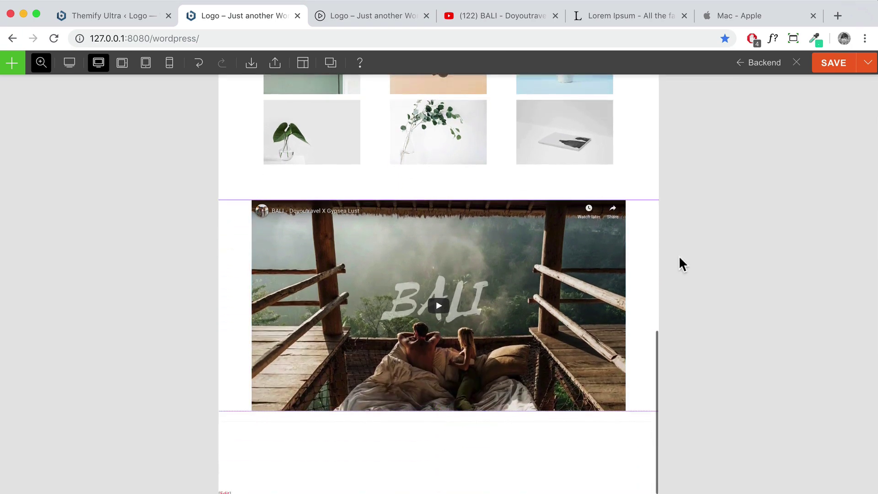
scroll(646, 244, up, 1)
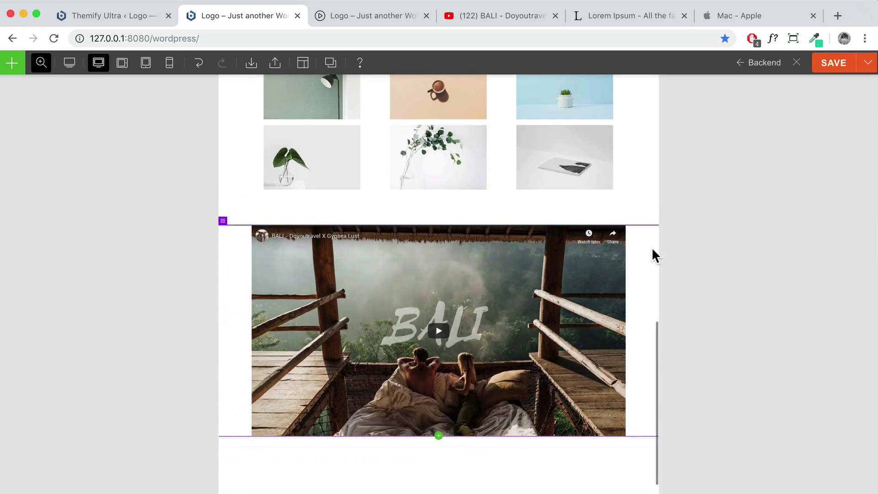
scroll(619, 243, up, 1)
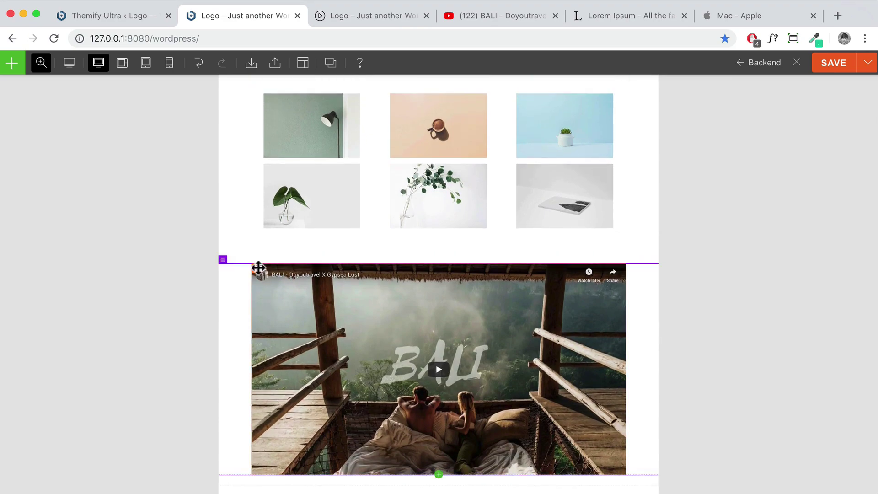
scroll(258, 272, up, 3)
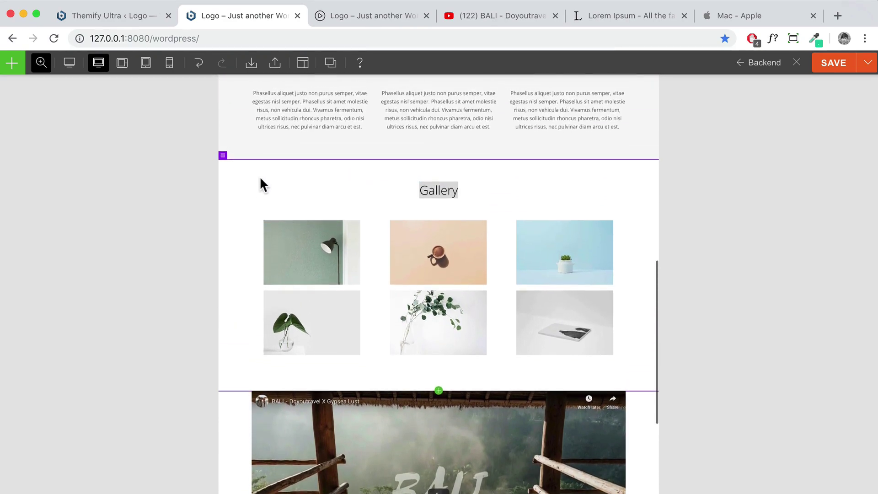
scroll(259, 178, up, 2)
scroll(259, 183, up, 8)
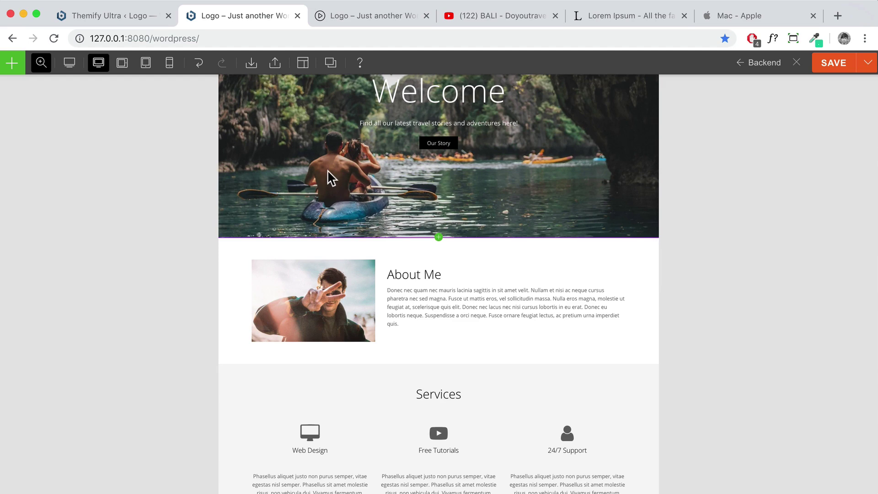
scroll(329, 176, down, 3)
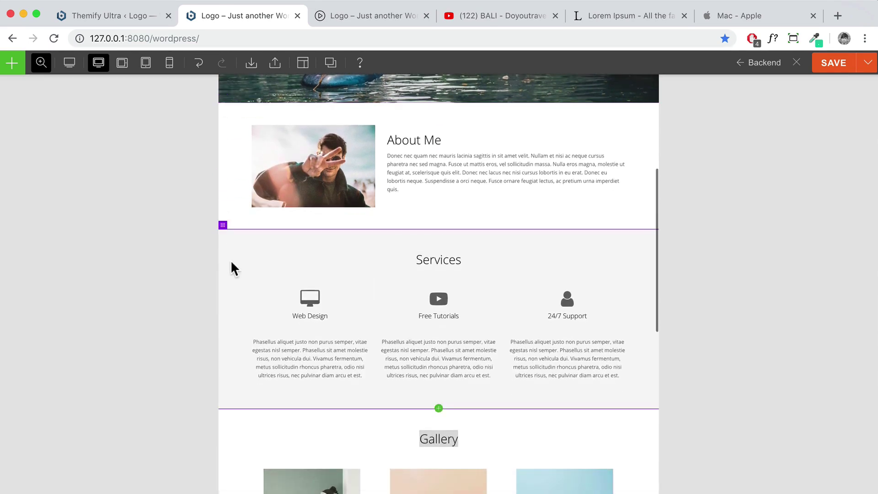
scroll(232, 268, down, 4)
scroll(236, 297, down, 3)
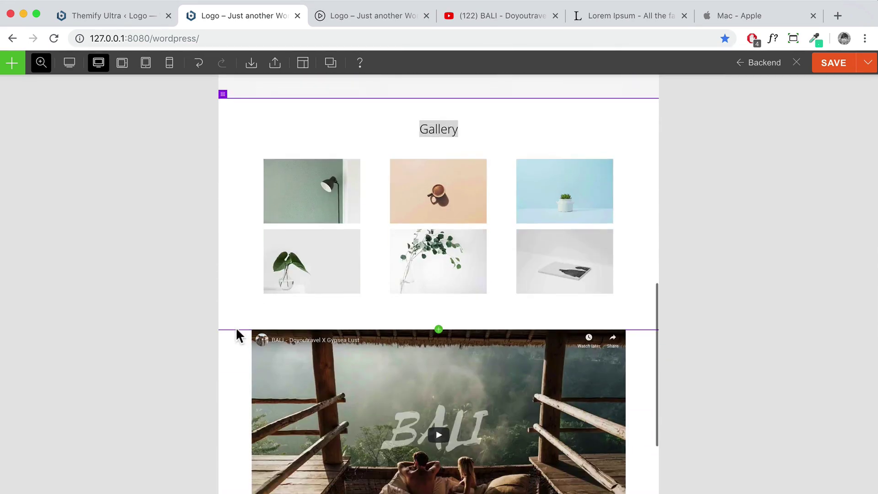
scroll(233, 320, down, 3)
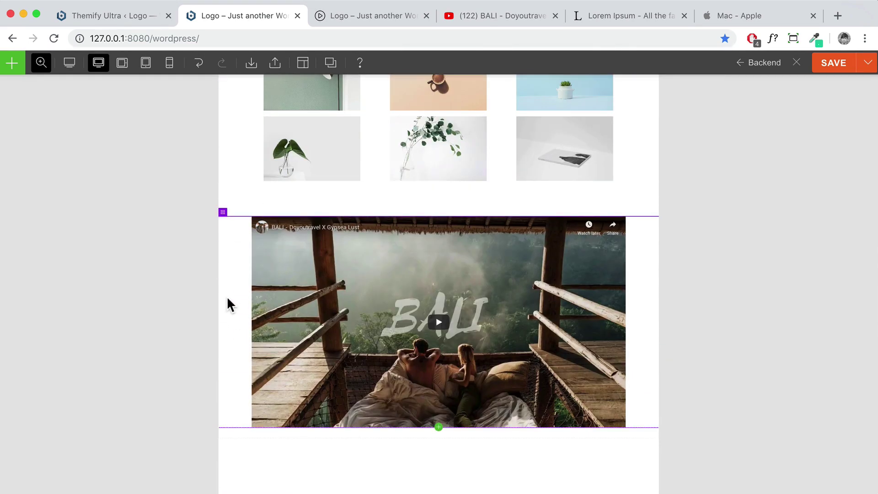
double_click(227, 300)
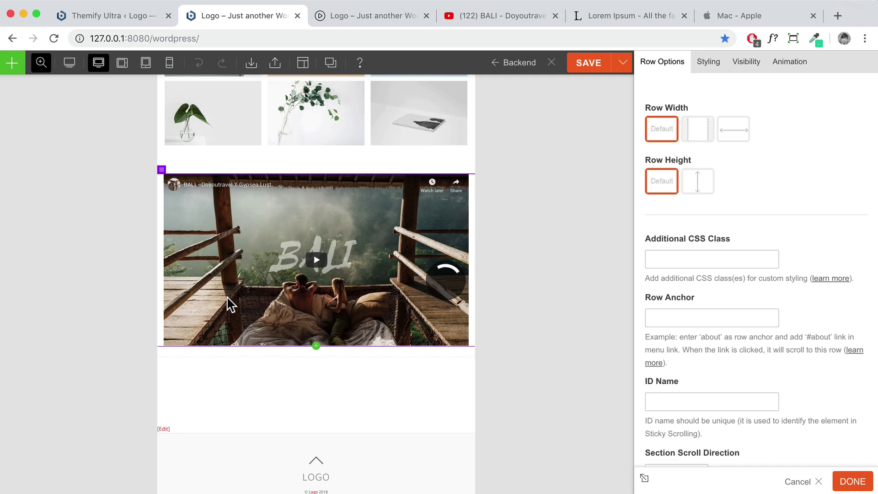
Set the BALI video row's background colour to #222222
click(714, 69)
click(706, 123)
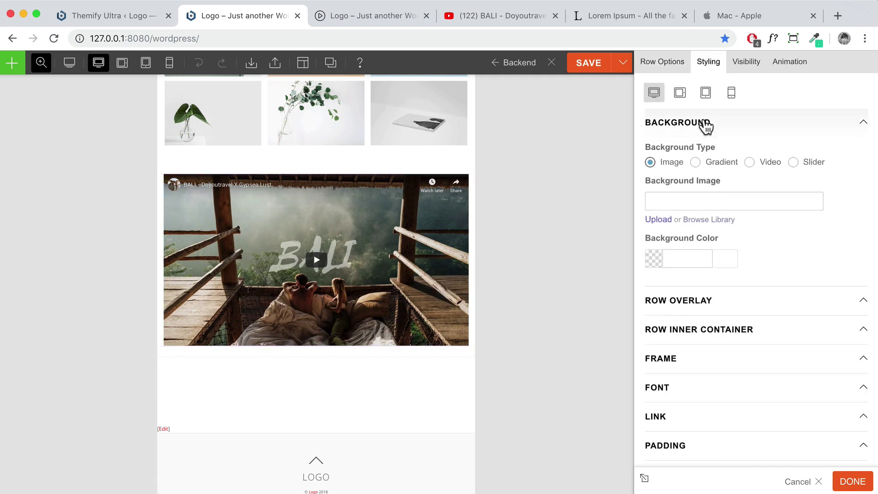
click(673, 256)
text(2)
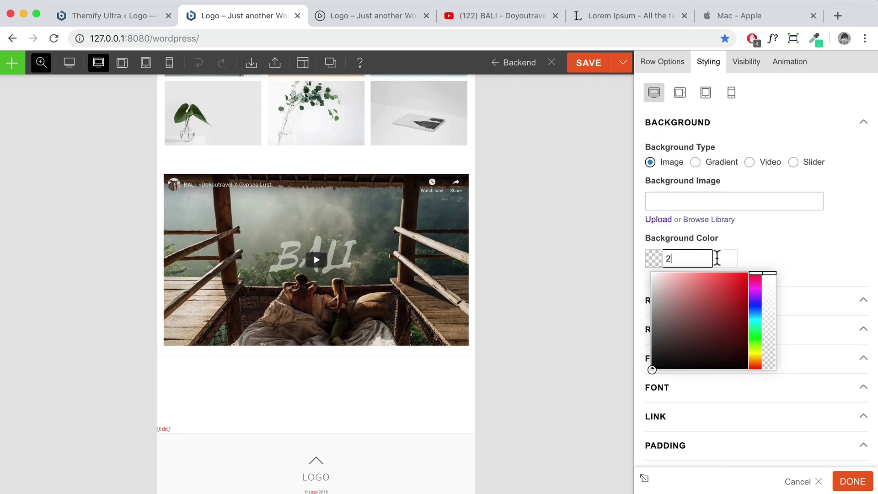
text(22222)
click(793, 244)
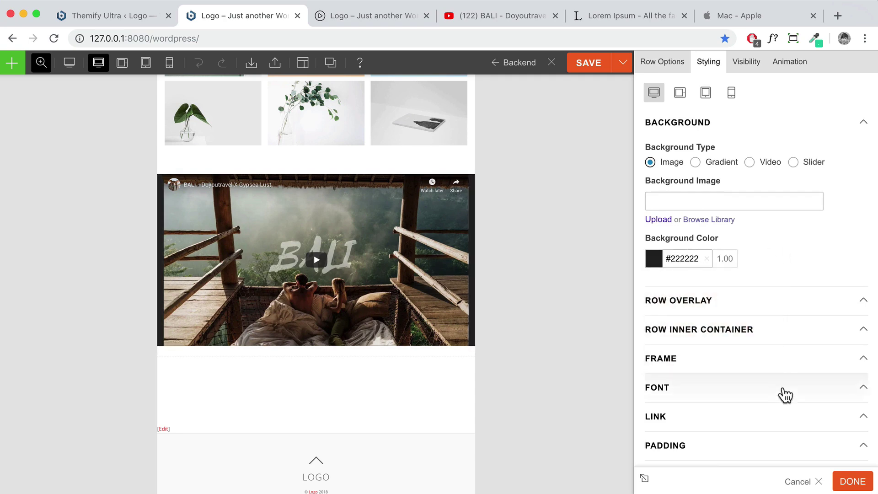
Give the row 5% top and bottom padding and apply the row settings
click(747, 439)
scroll(709, 404, down, 2)
scroll(712, 404, down, 3)
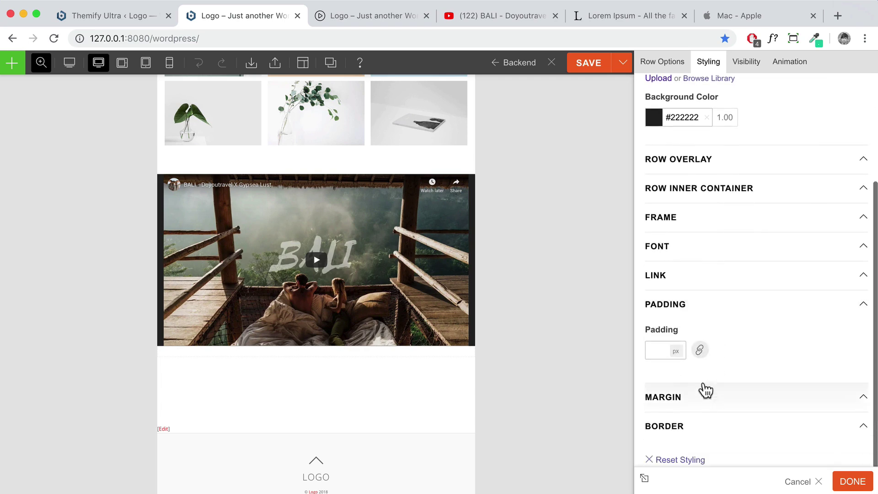
click(699, 349)
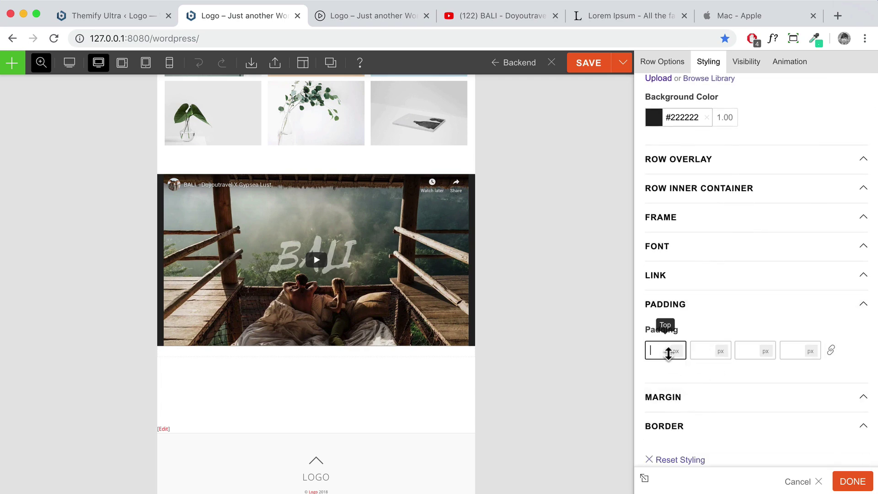
text(5)
click(675, 351)
click(680, 364)
click(764, 357)
text(5)
click(765, 351)
click(768, 365)
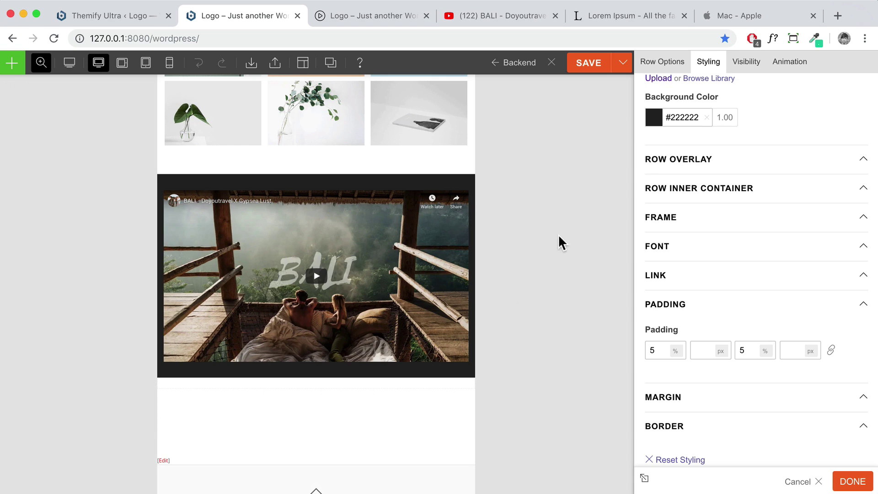
click(852, 483)
scroll(476, 265, down, 3)
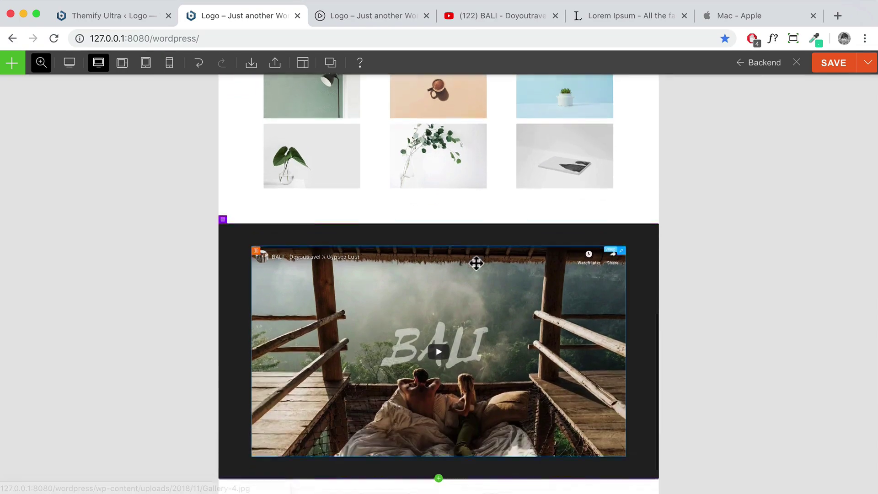
mouse_move(43, 88)
click(43, 129)
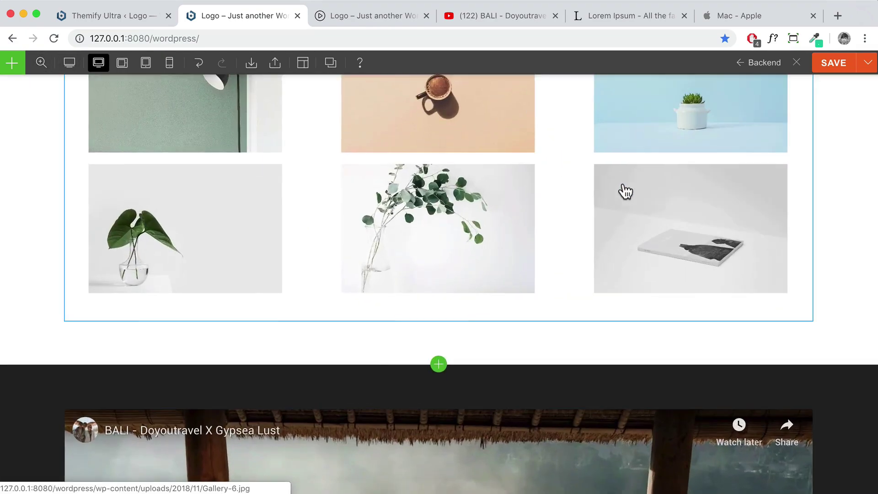
Set the video row's Row Overlay hover colour to #111111 and apply it
scroll(624, 185, down, 7)
scroll(624, 185, up, 8)
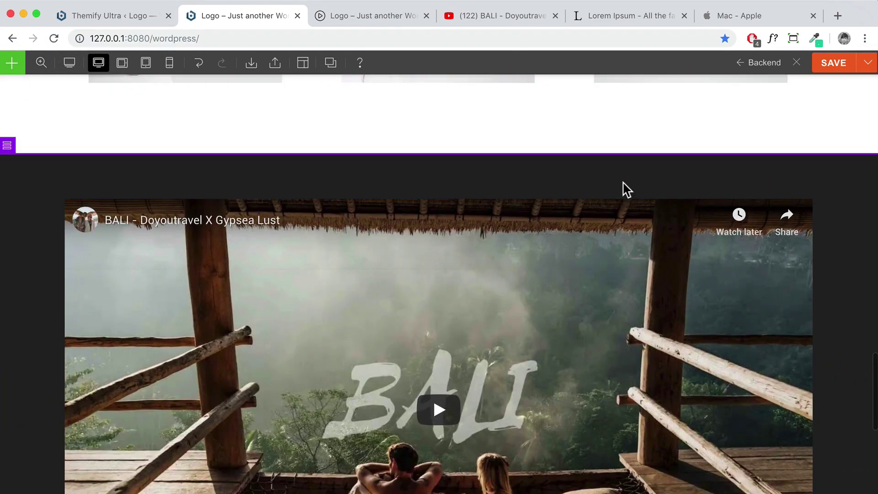
click(850, 190)
click(708, 64)
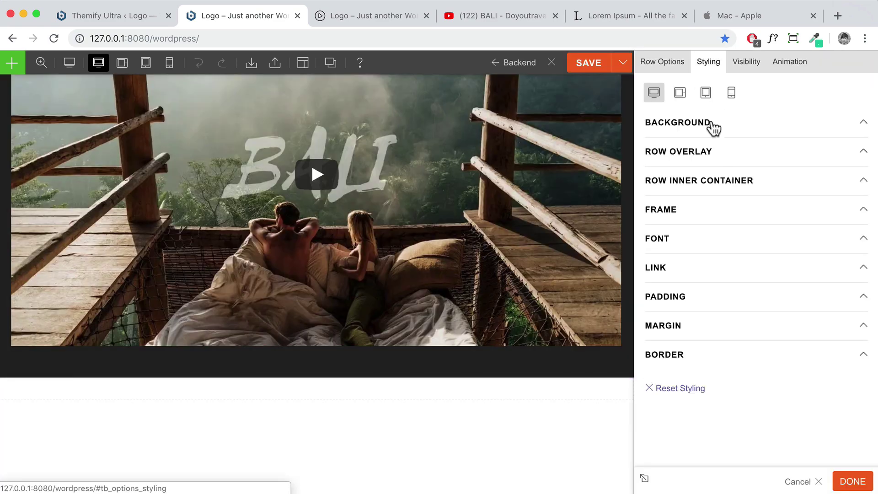
click(700, 158)
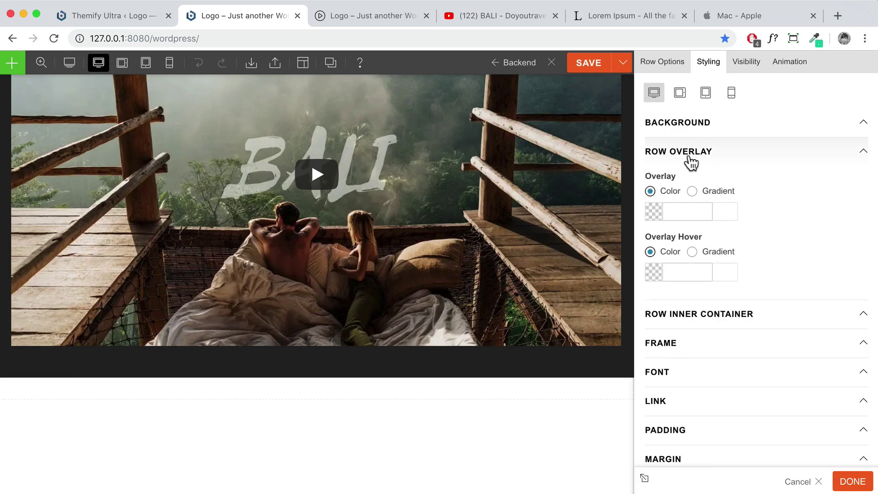
scroll(619, 186, up, 3)
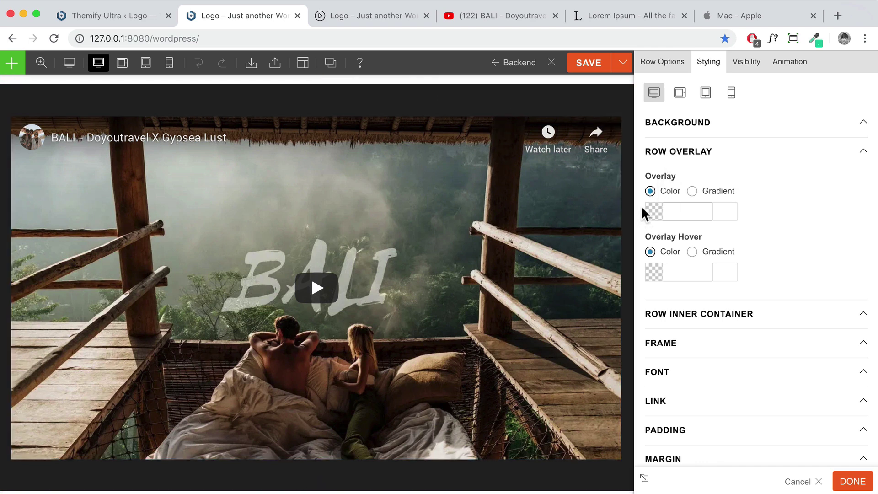
scroll(593, 132, up, 2)
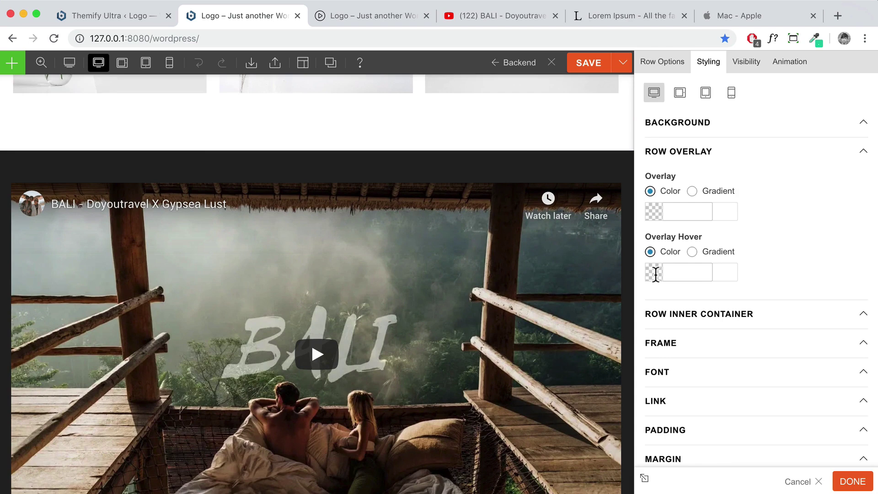
click(655, 273)
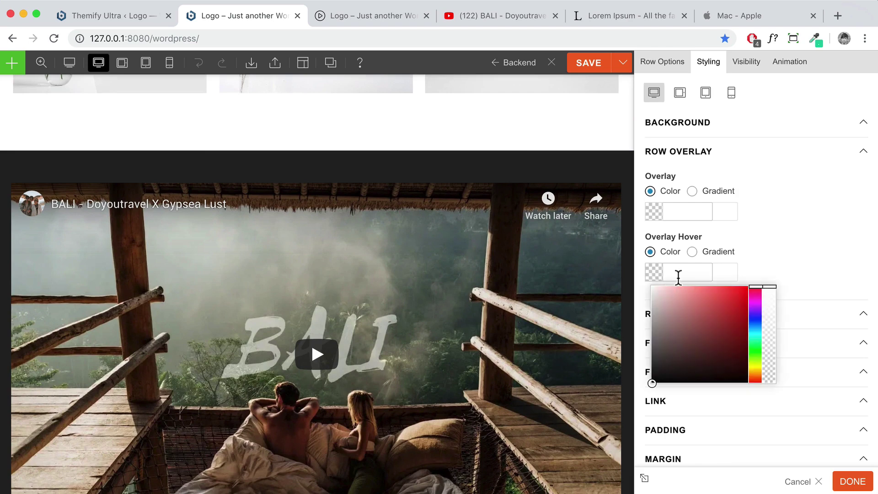
text(111111)
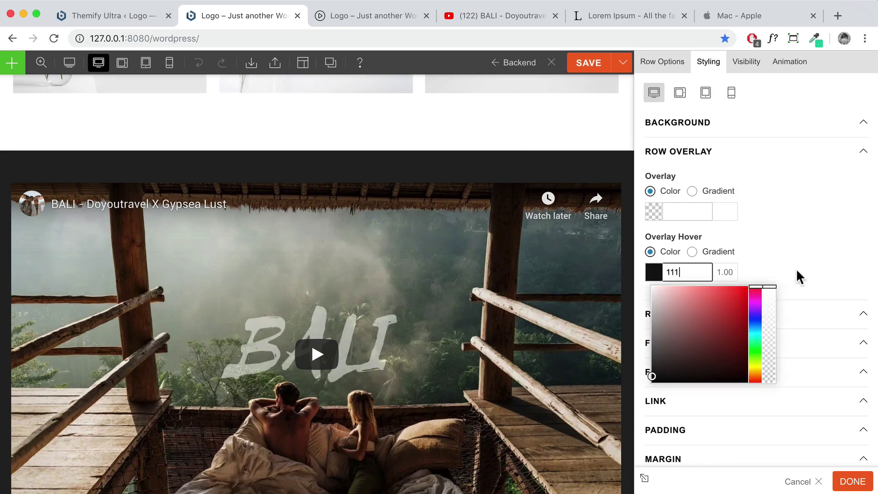
click(795, 268)
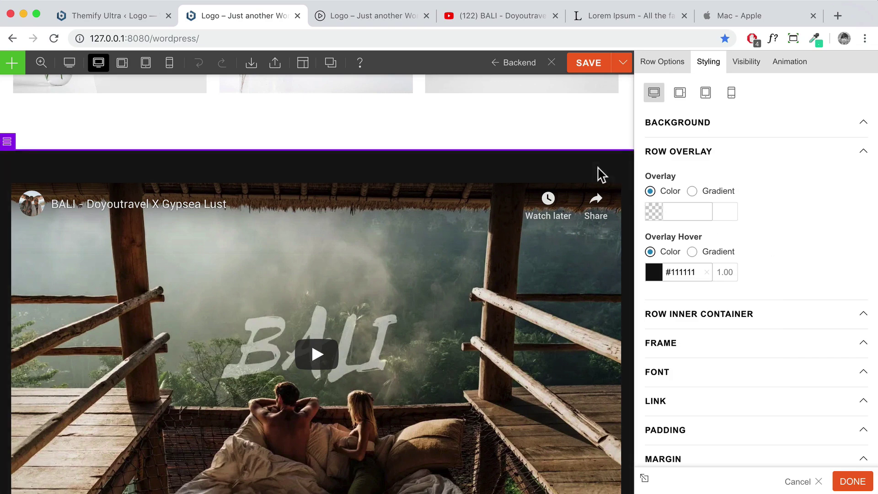
click(851, 482)
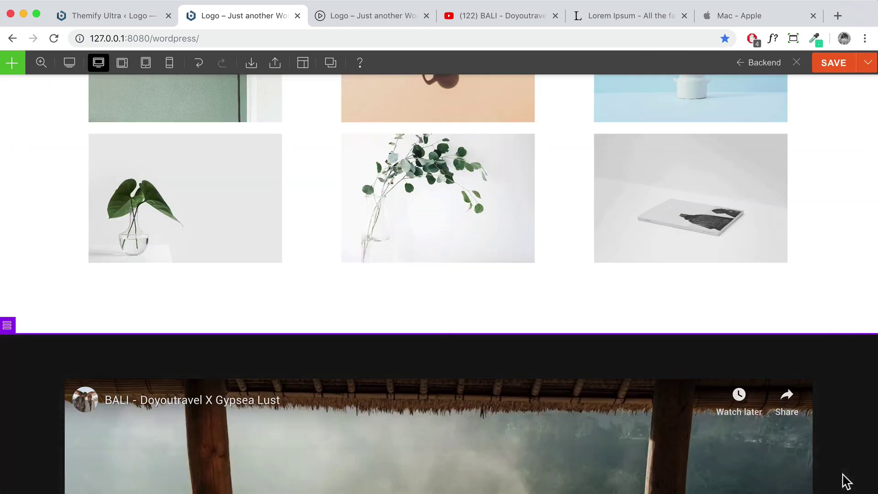
Save the page in Themify Builder
scroll(828, 212, down, 2)
scroll(828, 212, down, 2)
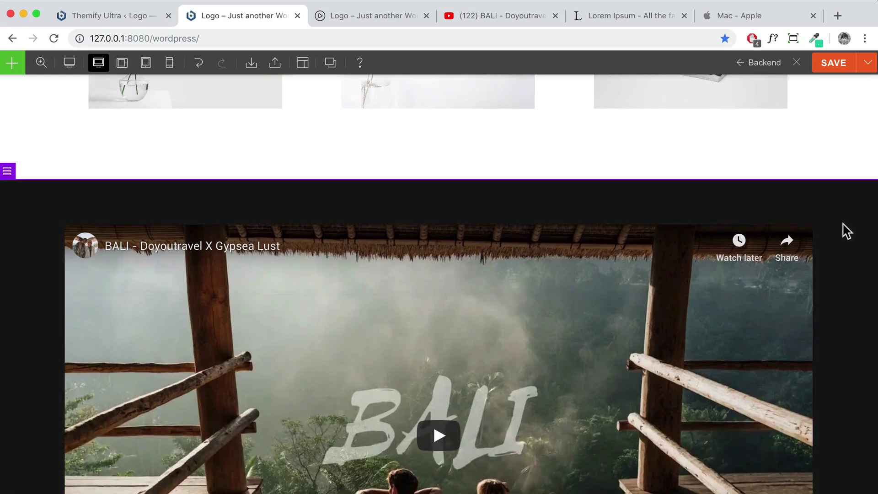
scroll(843, 229, down, 5)
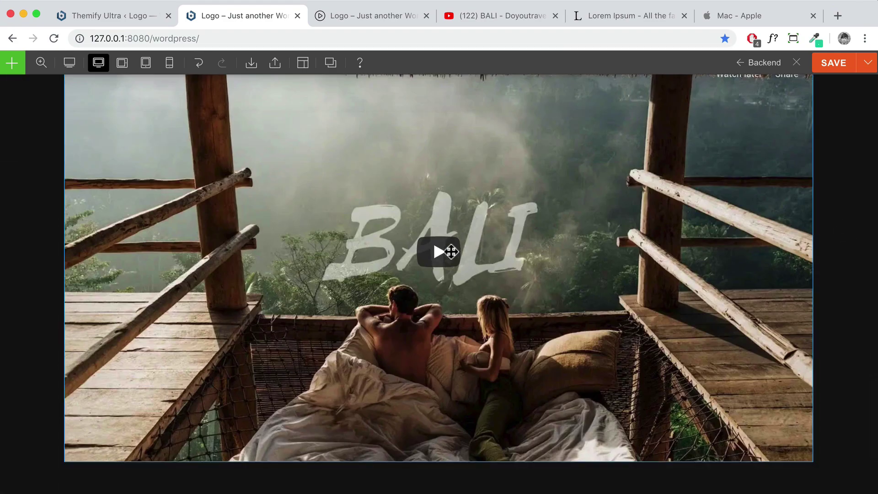
click(833, 70)
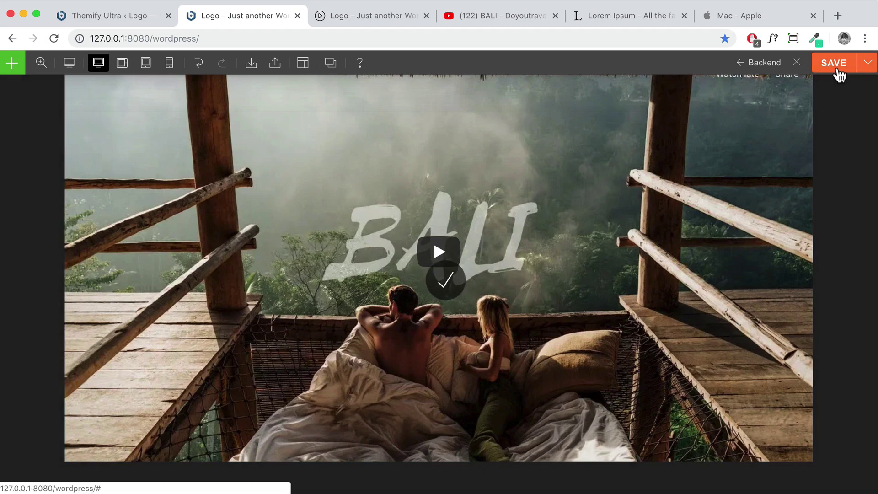
Exit the builder, play the BALI video on the live homepage, then go to the bluedemo123.com demo tab
click(797, 67)
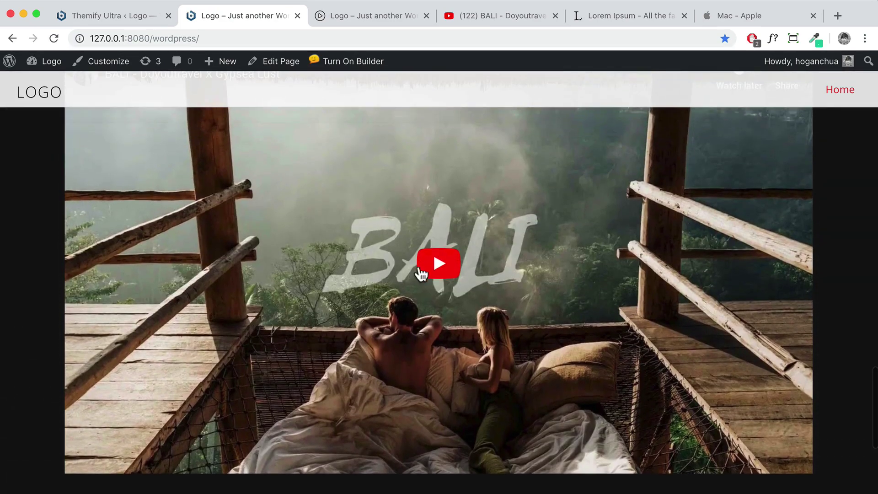
click(432, 272)
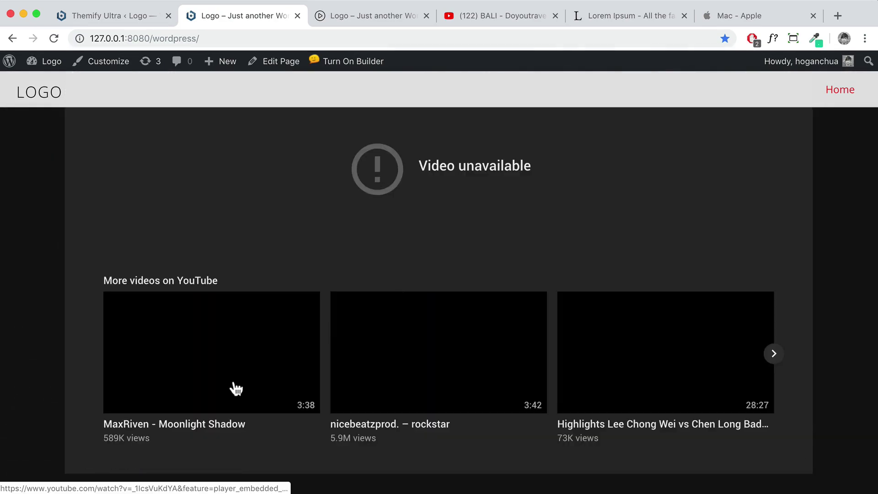
scroll(276, 348, up, 3)
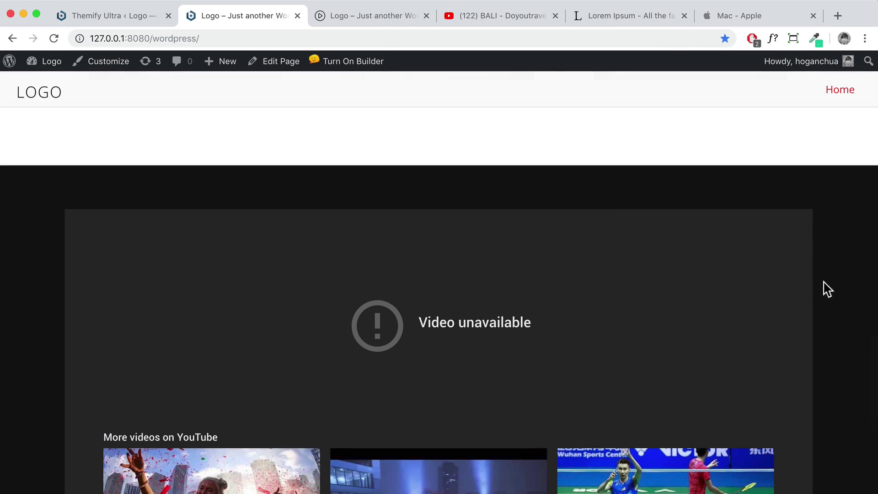
scroll(827, 292, down, 8)
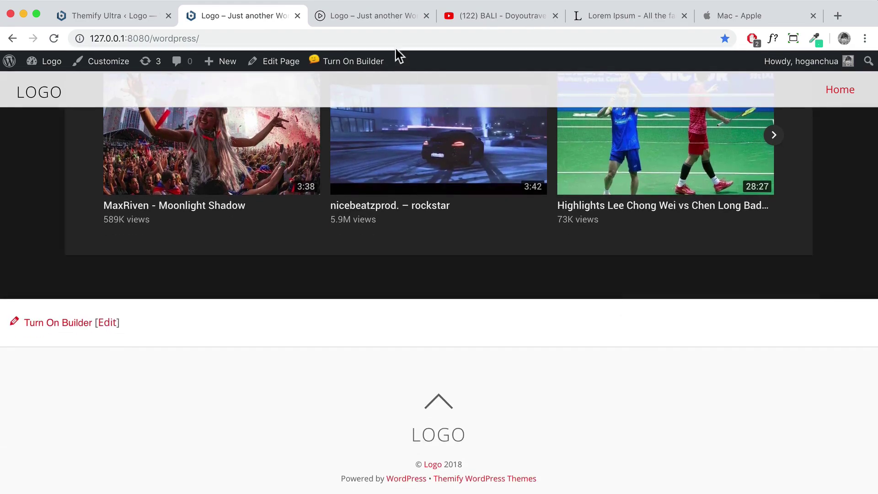
click(390, 15)
scroll(464, 213, down, 2)
Read the demo's Nullam blandit libero maximus post, then return to the local homepage tab
scroll(464, 212, down, 15)
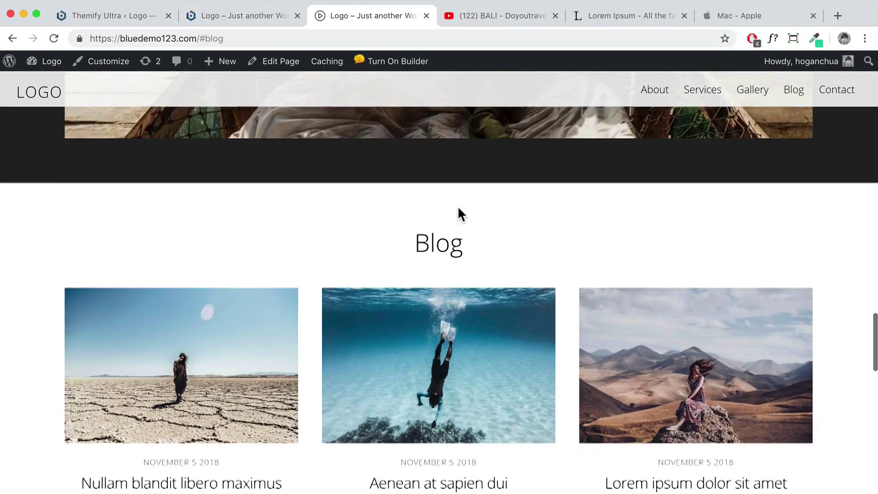
scroll(418, 227, up, 4)
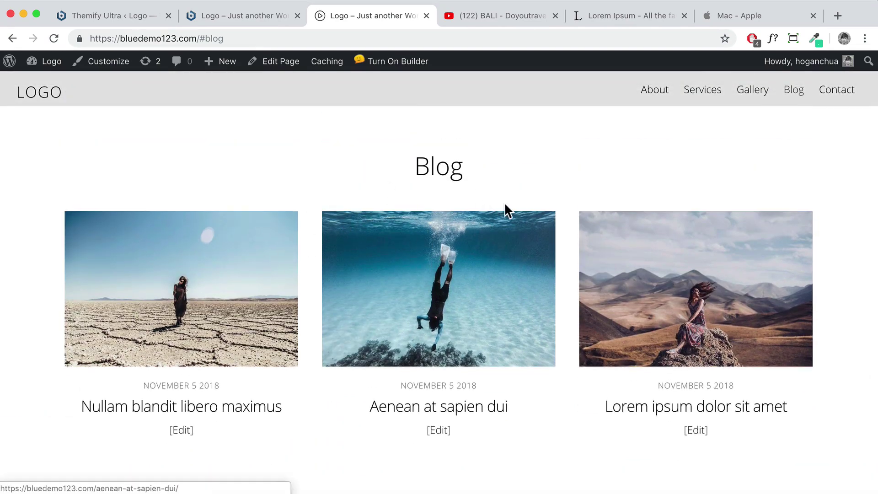
click(181, 309)
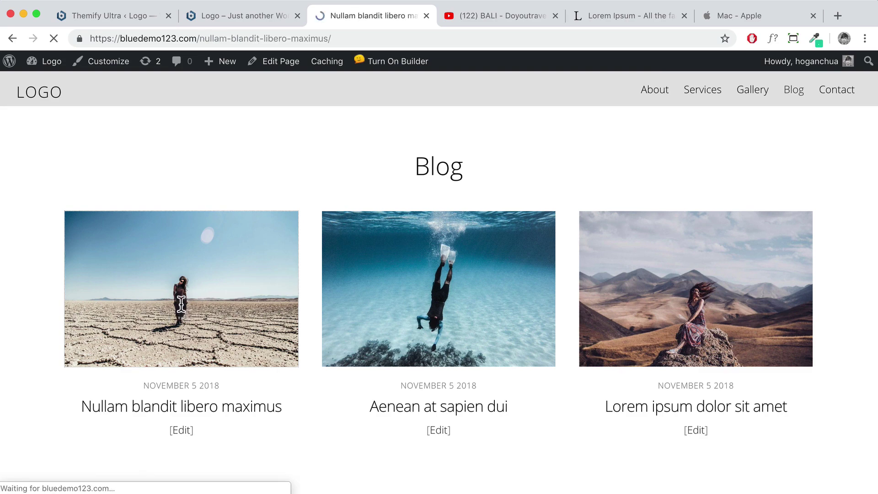
scroll(188, 306, down, 3)
scroll(189, 305, up, 1)
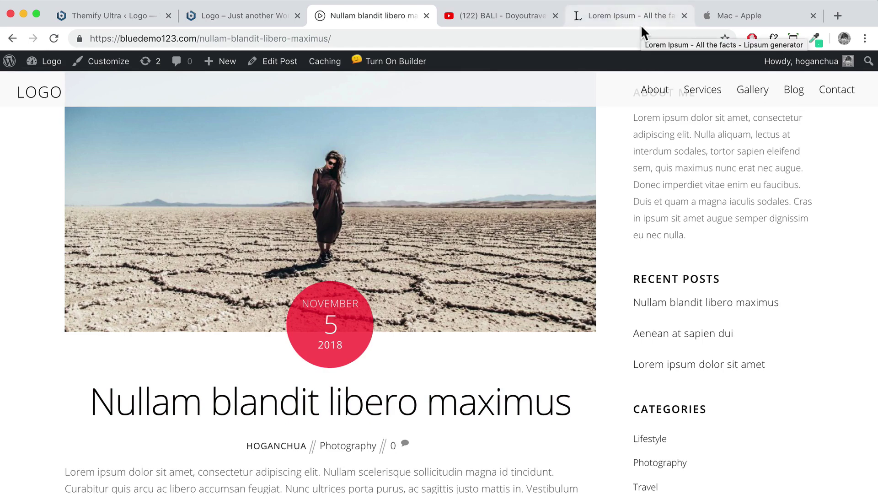
scroll(514, 221, down, 10)
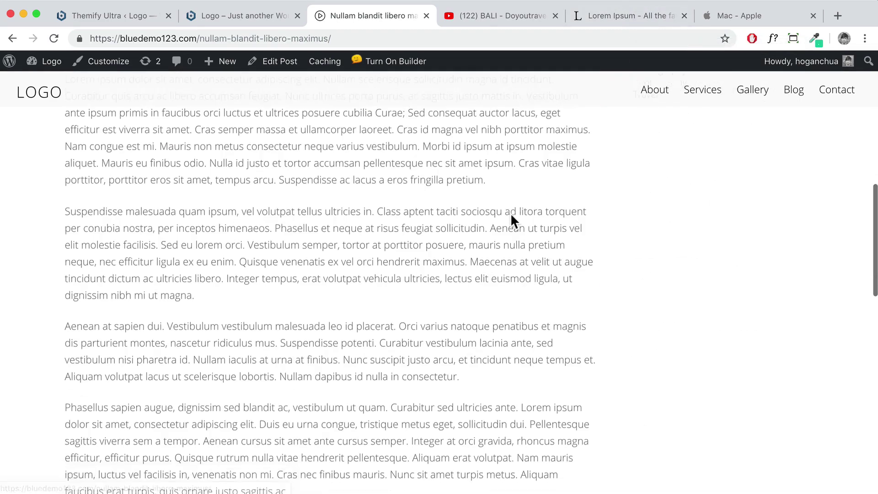
click(233, 15)
scroll(354, 211, up, 15)
scroll(357, 210, down, 16)
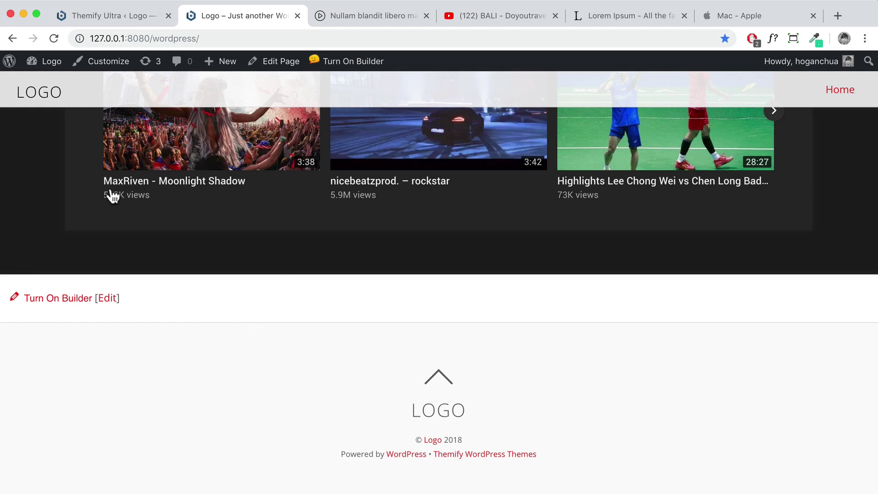
Go to the Dashboard, open All Posts and preview the Hello world! post
mouse_move(45, 66)
click(68, 90)
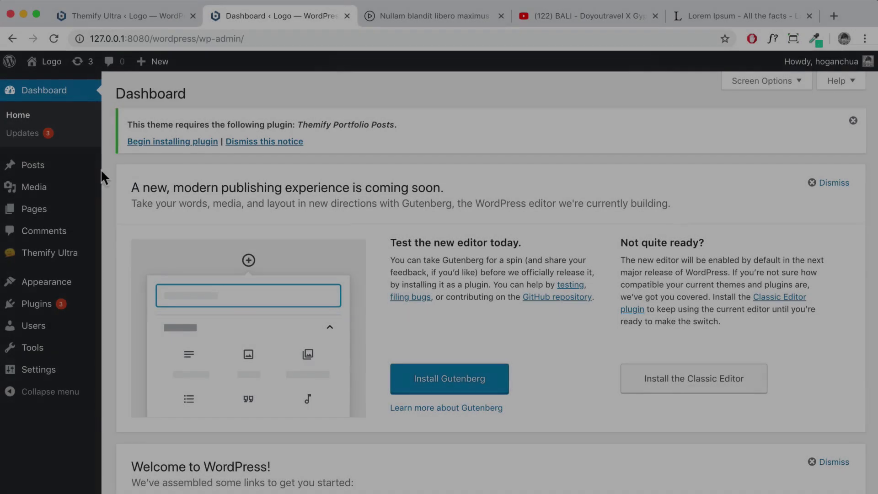
mouse_move(48, 169)
click(136, 171)
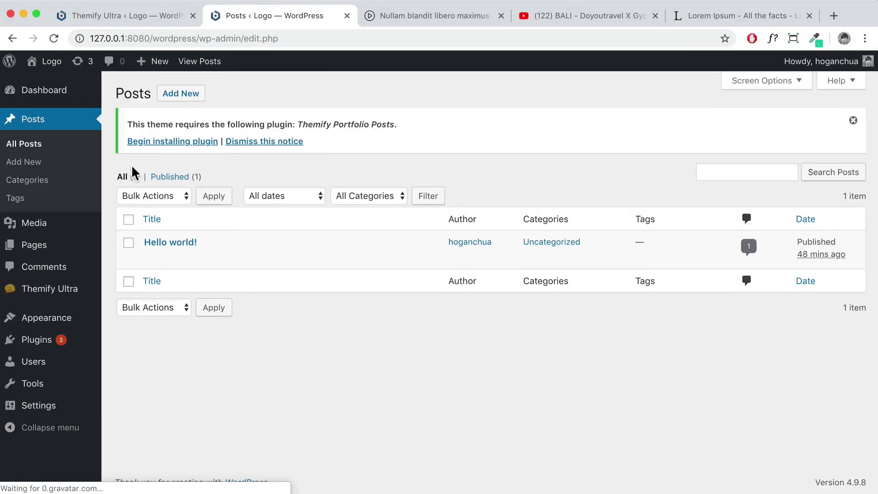
mouse_move(180, 251)
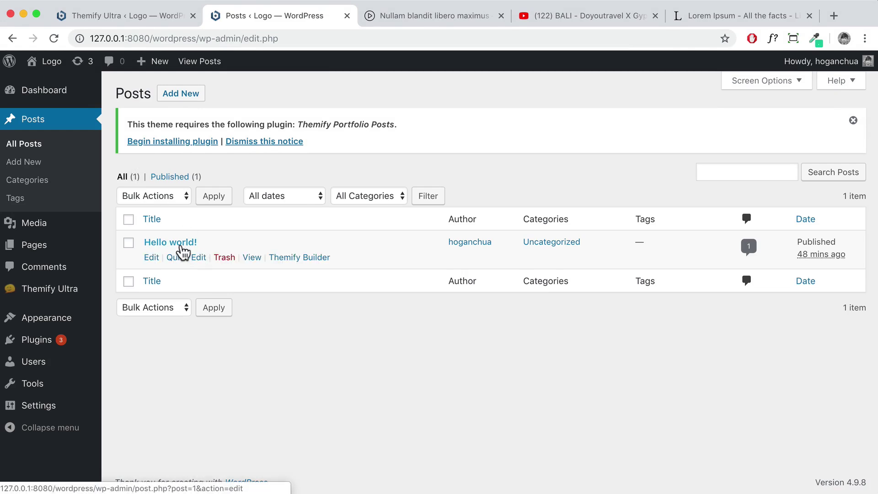
click(252, 257)
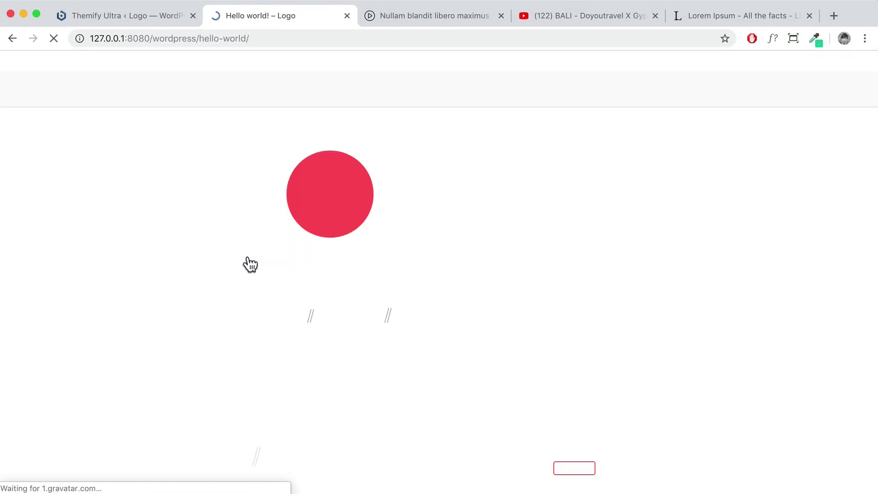
scroll(246, 257, down, 6)
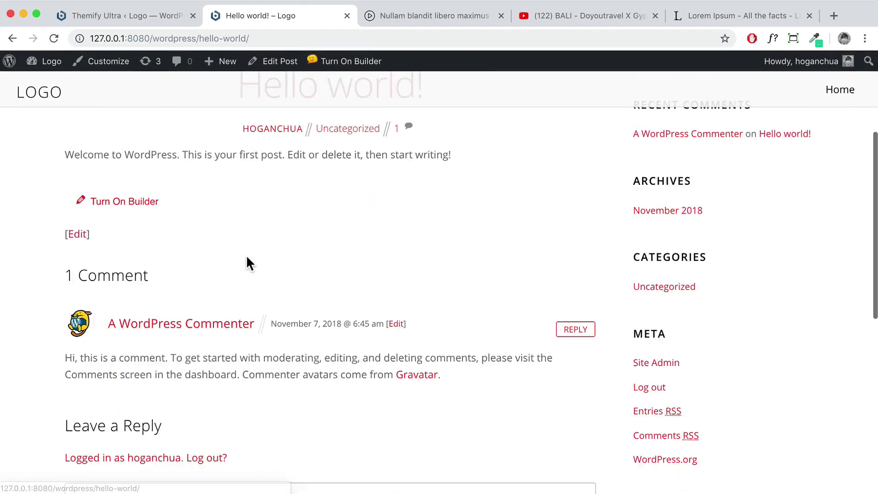
scroll(247, 257, up, 6)
scroll(247, 257, down, 6)
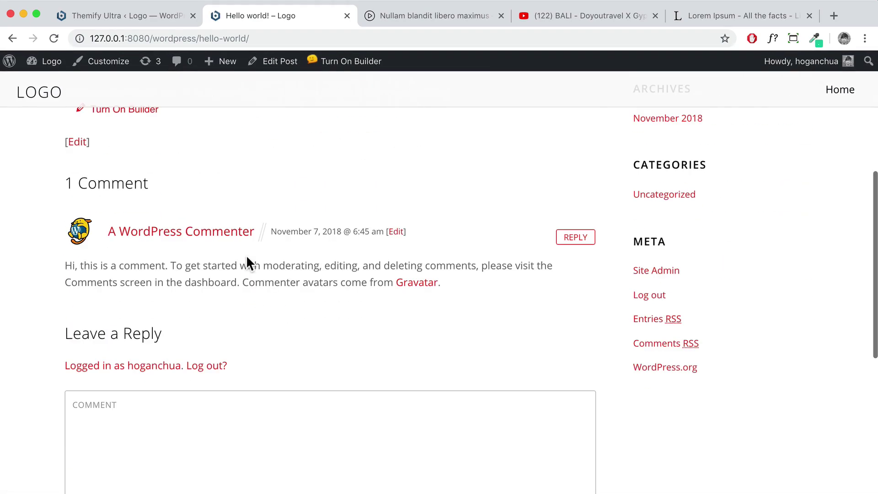
Trash Hello world!, delete it permanently from Trash, and start a new post
click(14, 40)
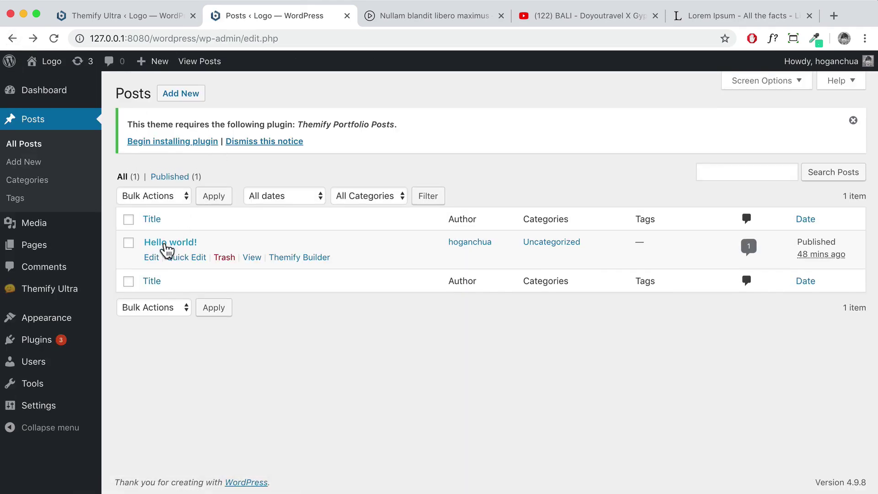
click(222, 259)
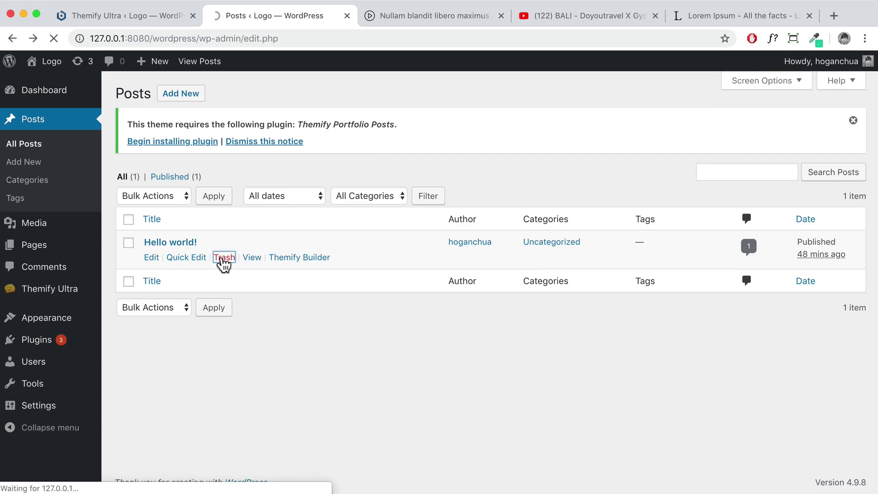
click(168, 219)
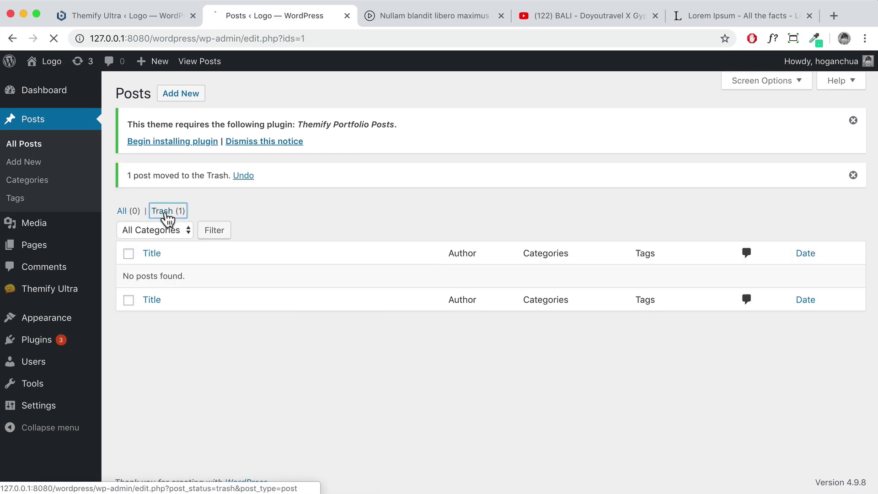
click(227, 259)
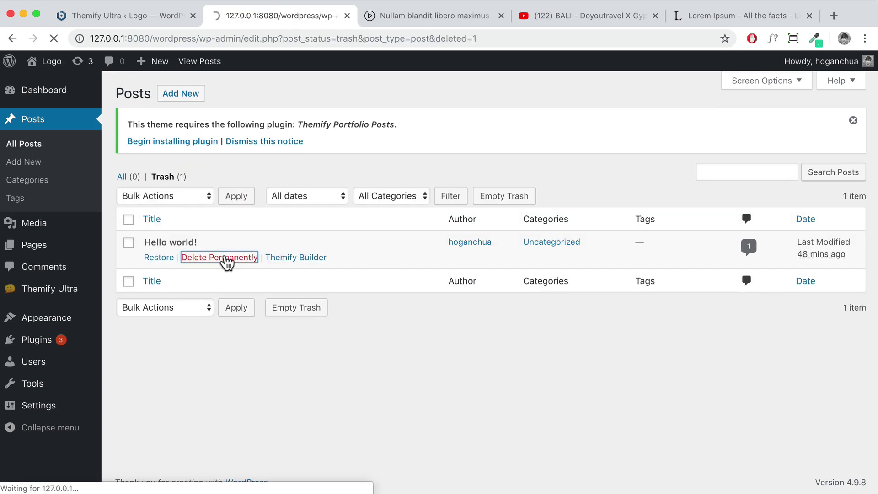
click(181, 94)
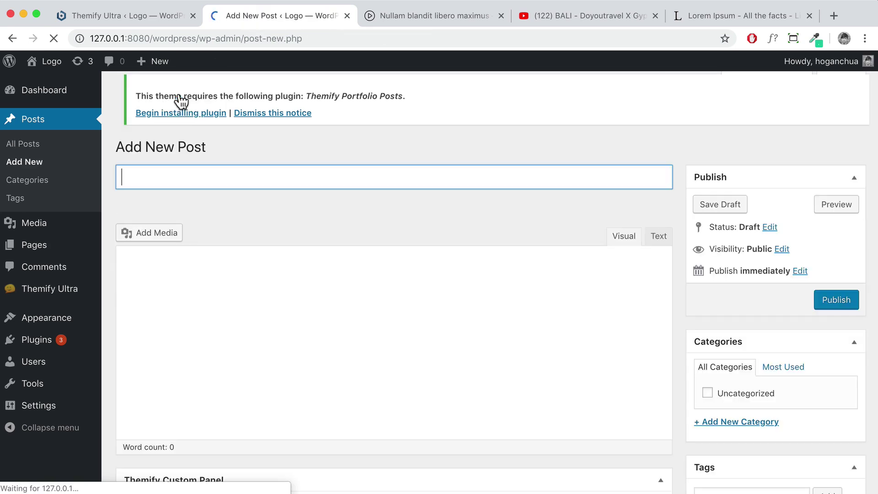
Copy the five generated paragraphs from lipsum.com and paste them into the post body
click(188, 182)
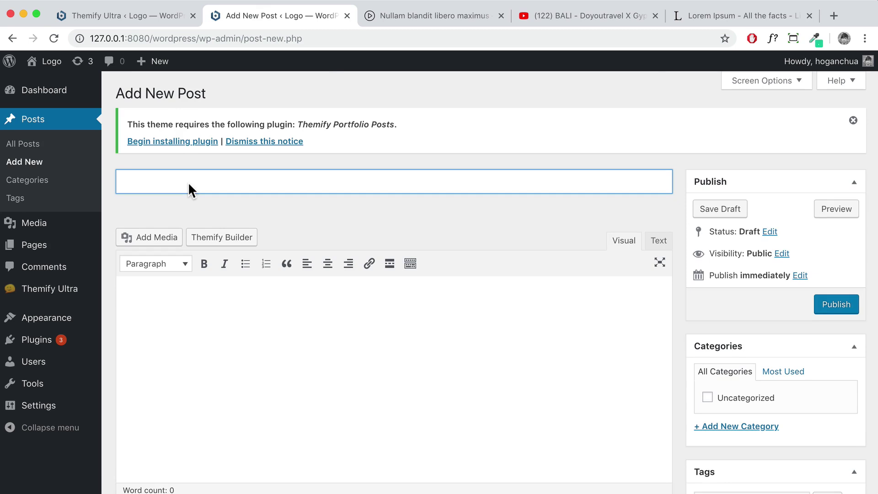
click(170, 288)
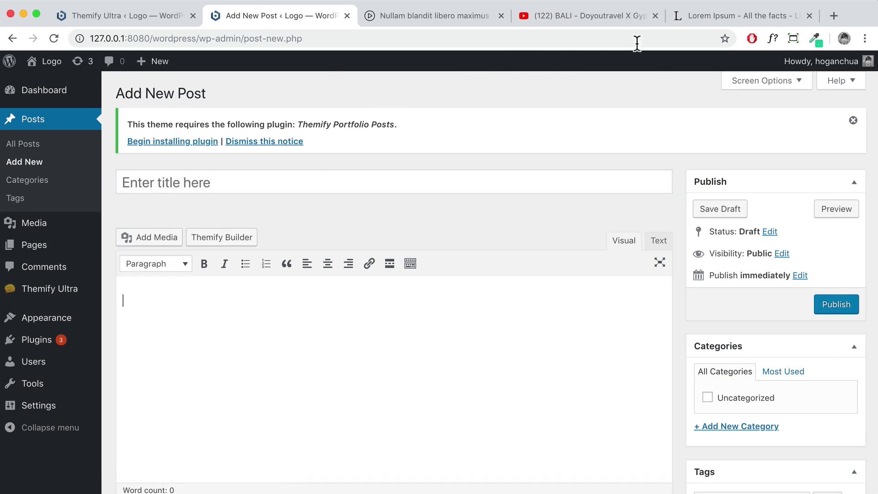
click(690, 17)
scroll(405, 243, down, 2)
drag(245, 159, 250, 159)
drag(149, 106, 573, 467)
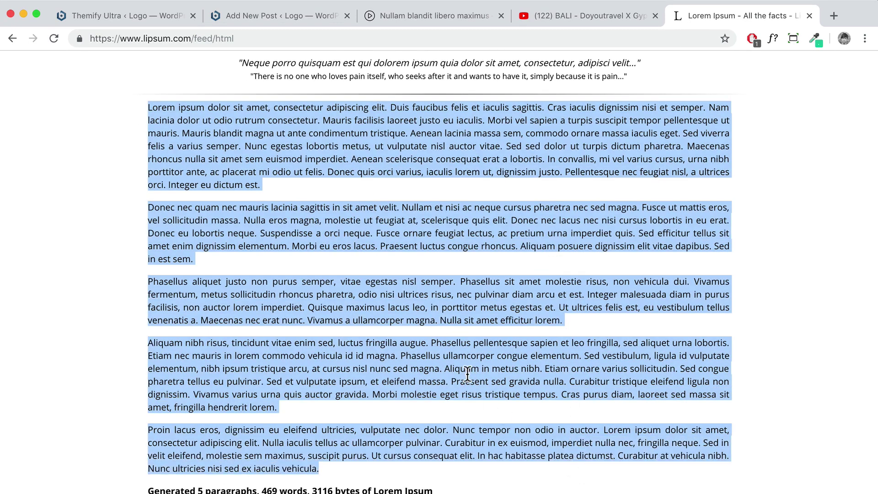
right_click(491, 372)
click(496, 393)
click(296, 23)
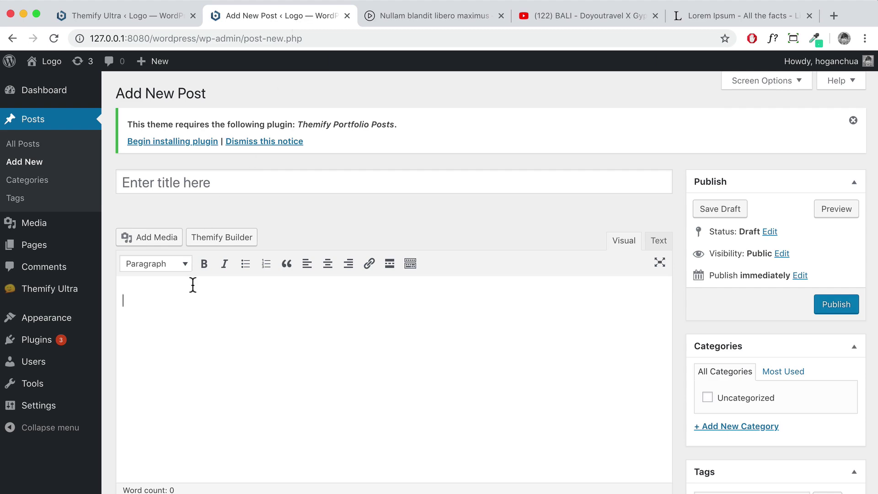
key(super+v)
Title the post 'Lorem ipsum dolor sit amet' using the text's opening phrase
drag(249, 301, 104, 302)
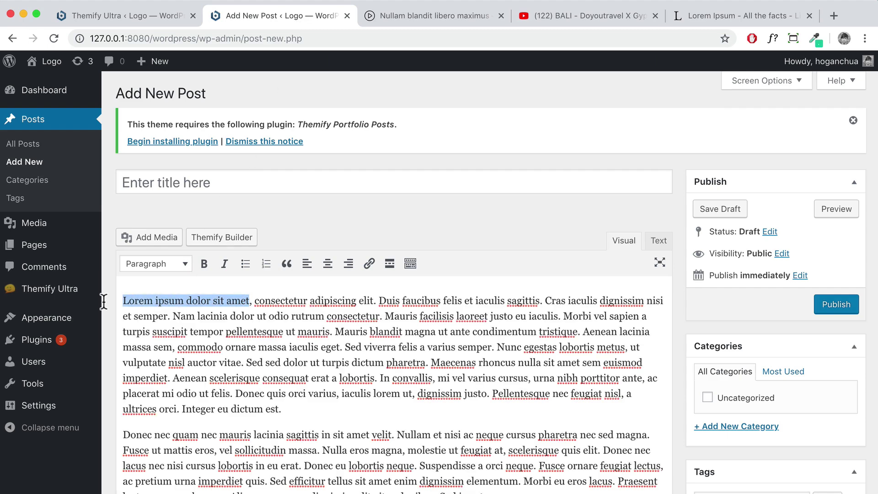
click(172, 182)
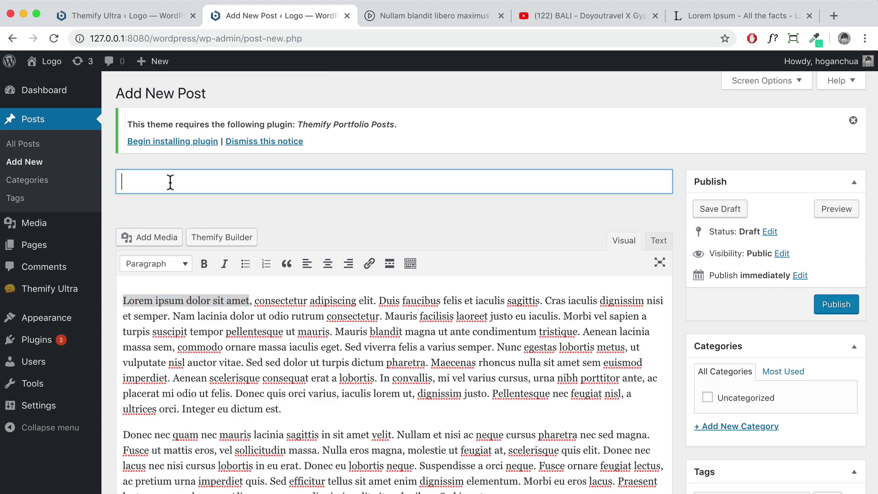
key(super+v)
click(308, 320)
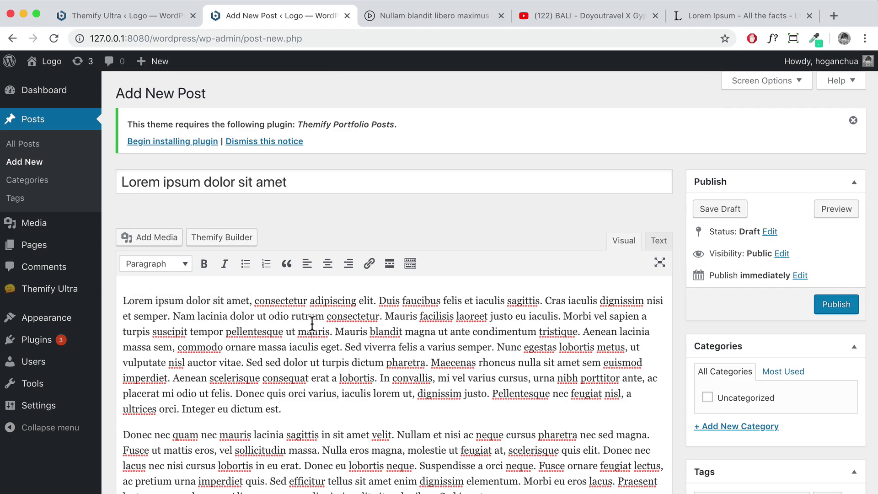
scroll(308, 321, down, 10)
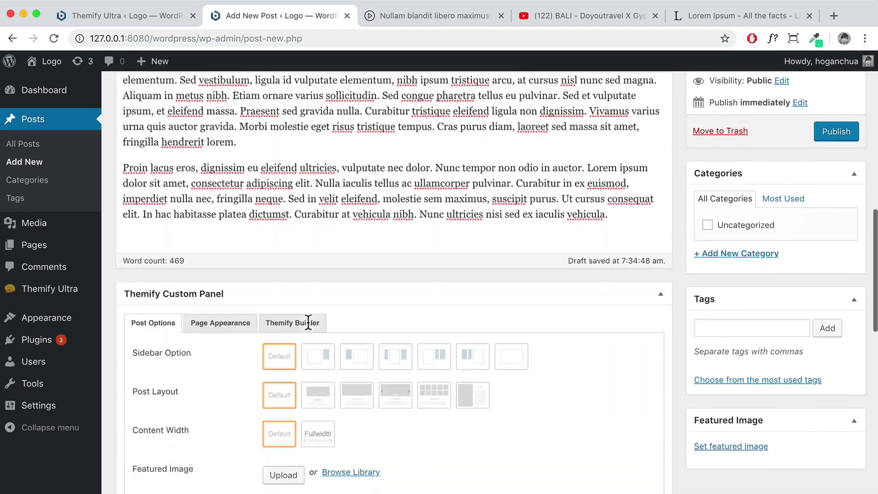
scroll(308, 321, up, 10)
drag(378, 300, 439, 300)
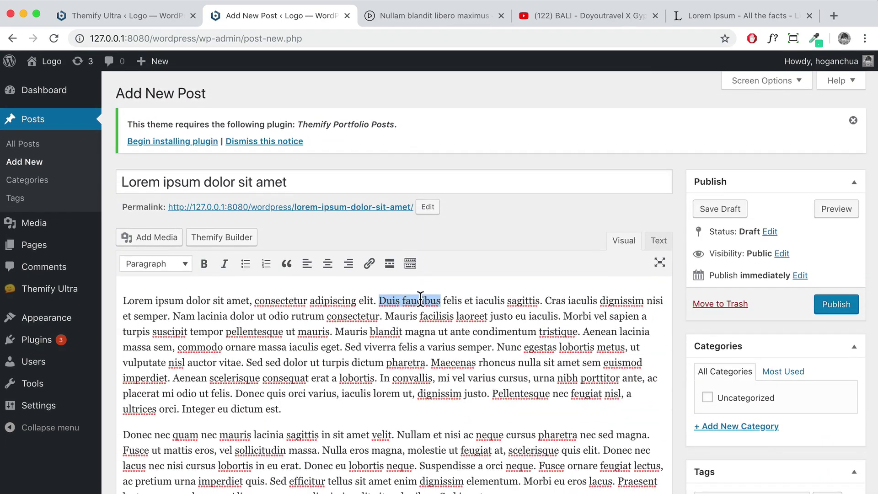
click(369, 265)
click(755, 13)
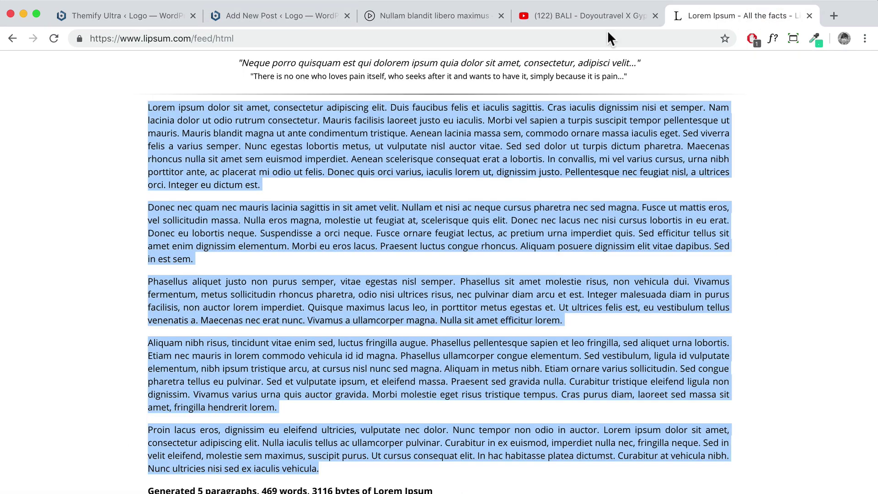
click(283, 38)
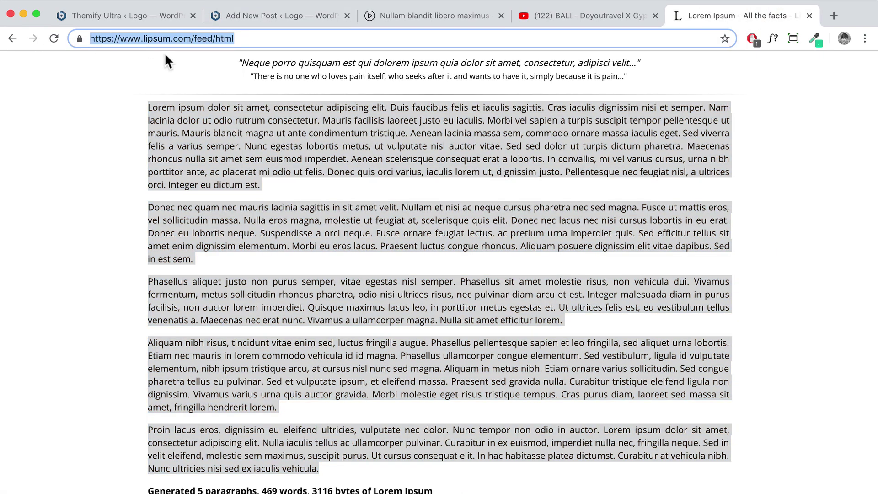
click(315, 15)
key(super+v)
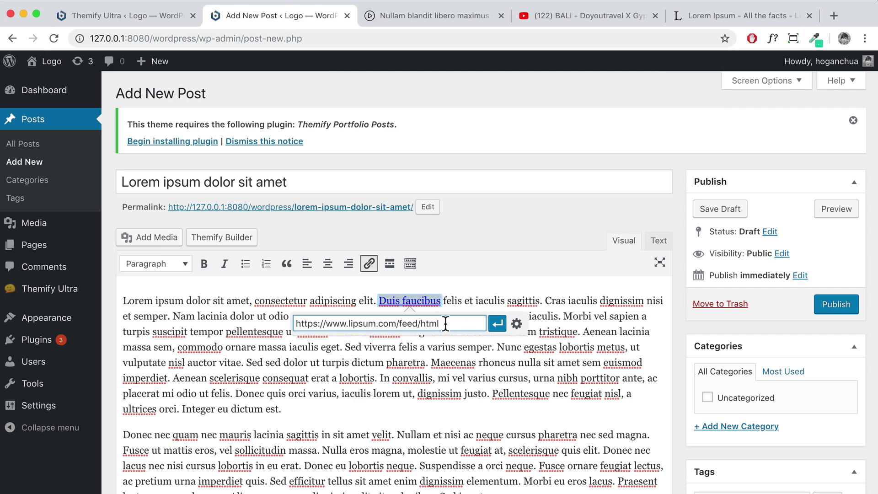
click(517, 325)
click(351, 206)
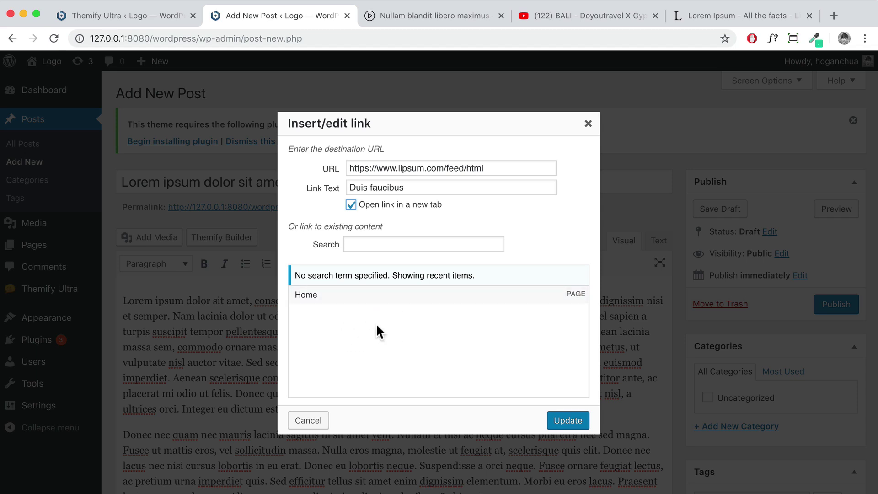
click(549, 423)
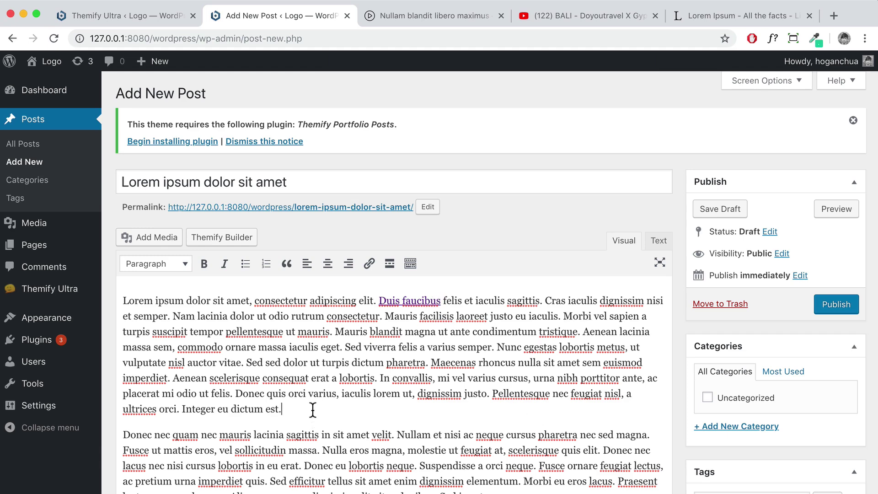
scroll(313, 409, down, 1)
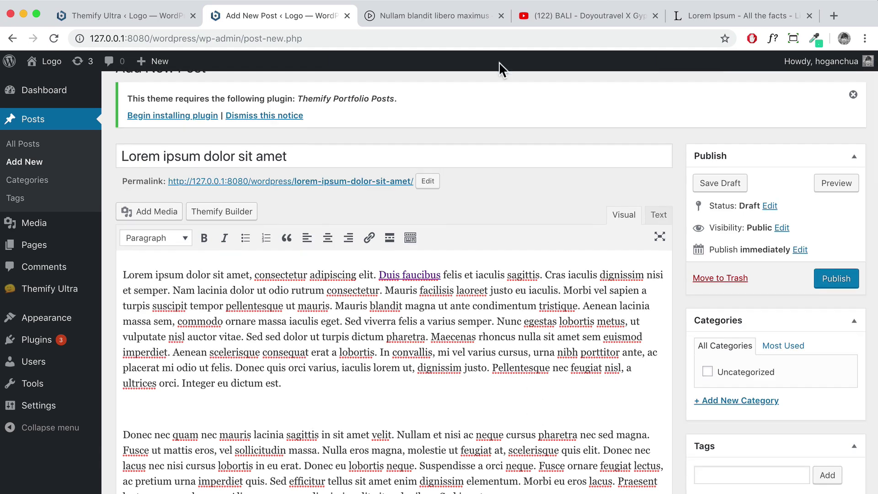
Paste the BALI YouTube share link into the post to embed the video
click(581, 17)
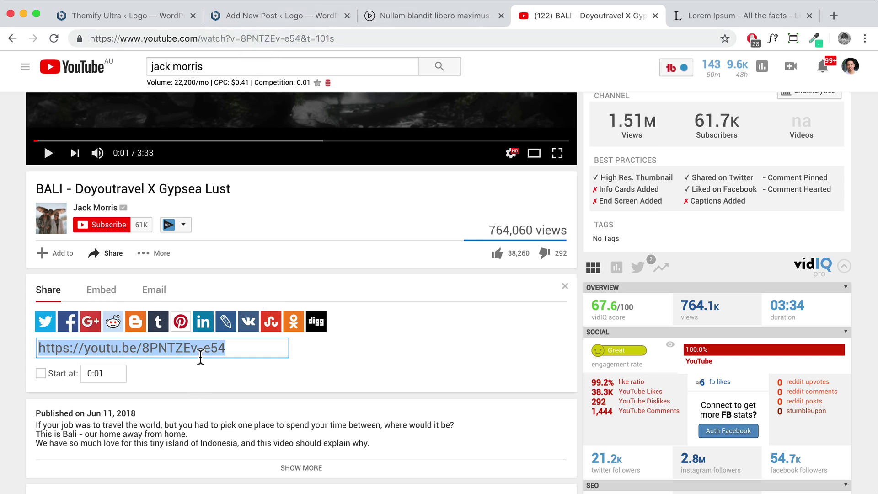
click(221, 23)
key(ctrl+v)
scroll(314, 382, down, 3)
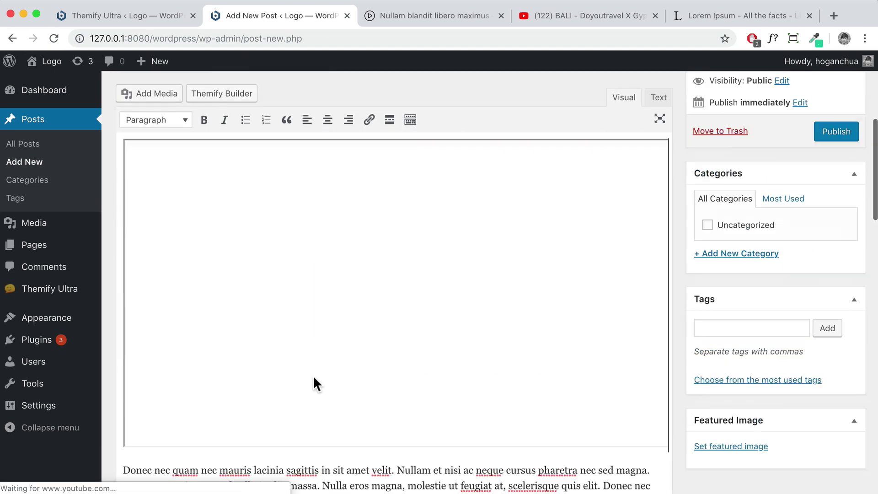
Add an empty paragraph after the second paragraph and show the extra formatting toolbar row
click(515, 380)
key(Return)
scroll(457, 365, up, 8)
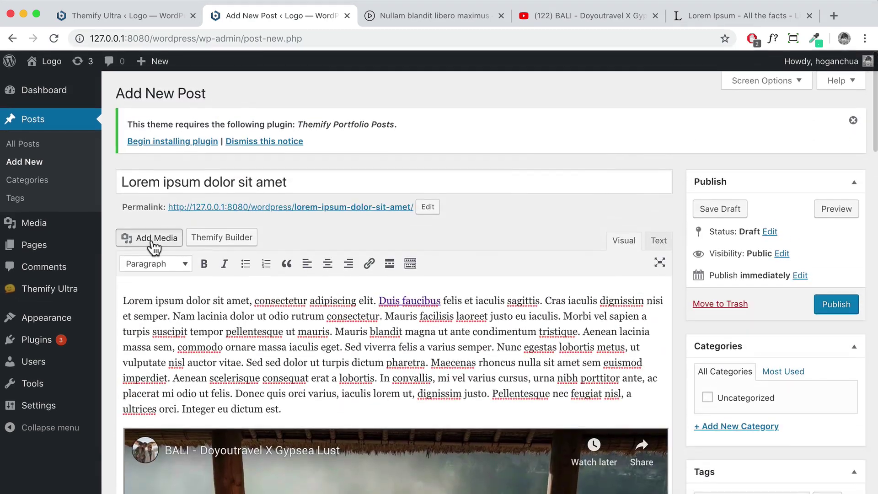
click(154, 238)
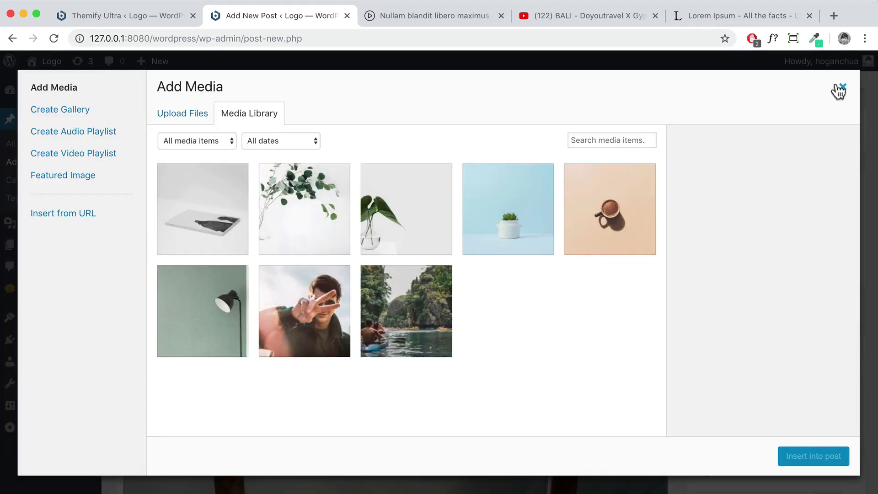
click(841, 88)
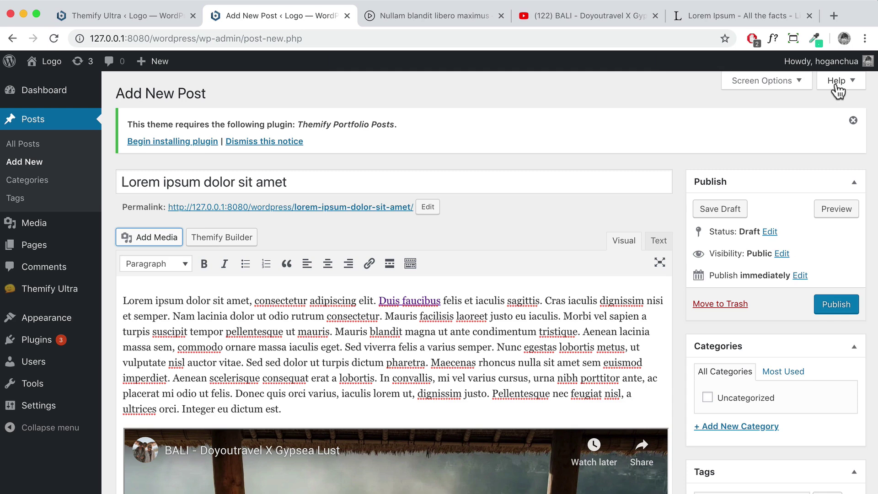
click(411, 264)
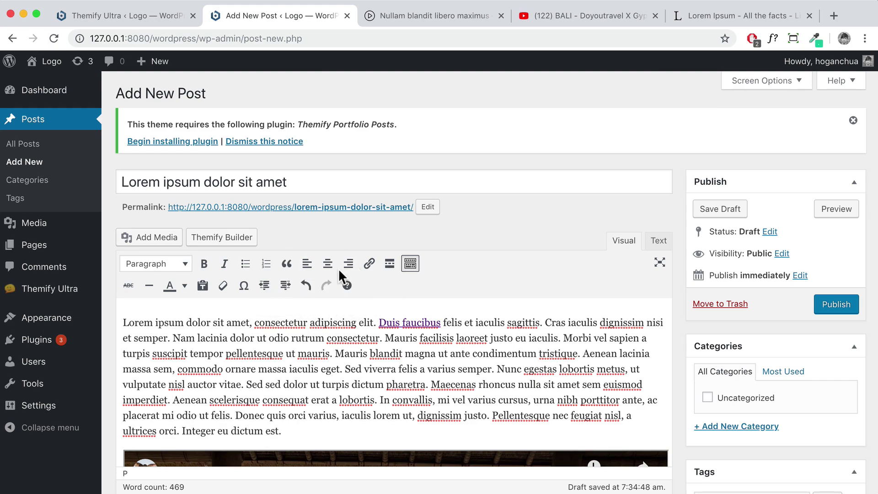
scroll(544, 297, down, 6)
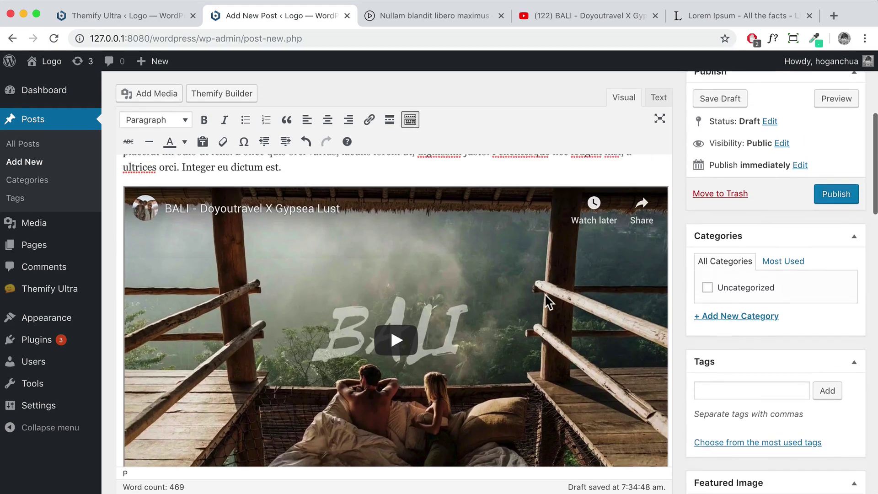
Create a new Travel category for the post
click(735, 317)
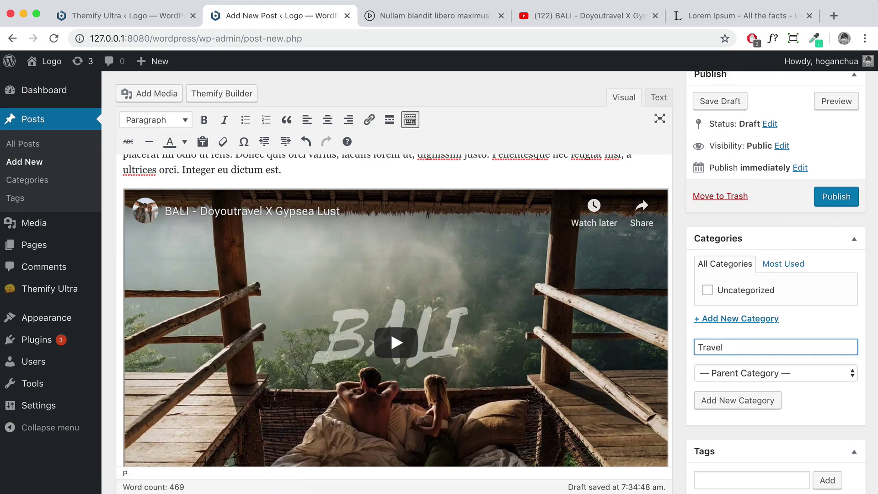
text(Travel)
click(734, 398)
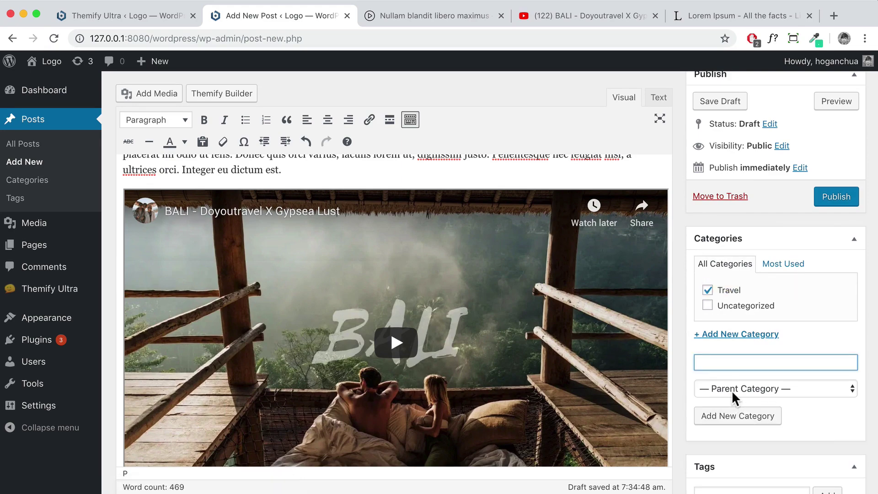
scroll(733, 393, down, 1)
scroll(731, 389, down, 5)
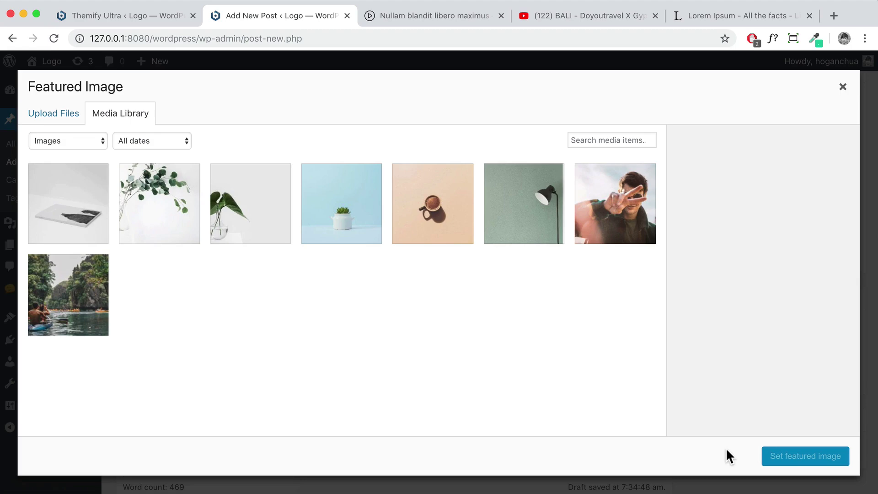
Upload the Blog 1, Blog 2 and Blog 3 images and set Blog-1 as featured image
click(55, 120)
click(424, 295)
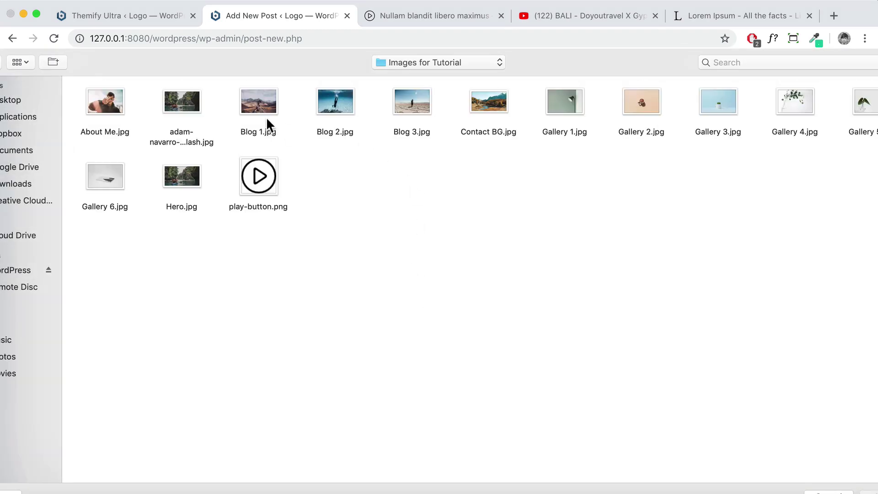
drag(434, 141, 257, 112)
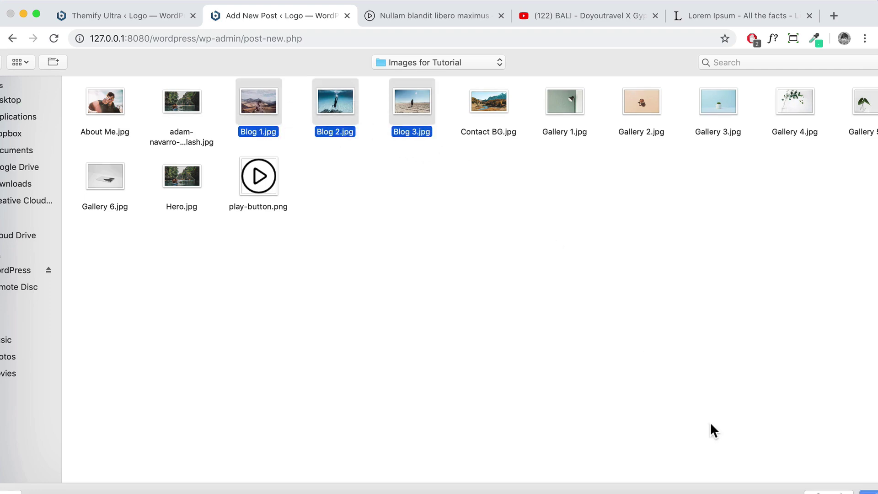
key(Return)
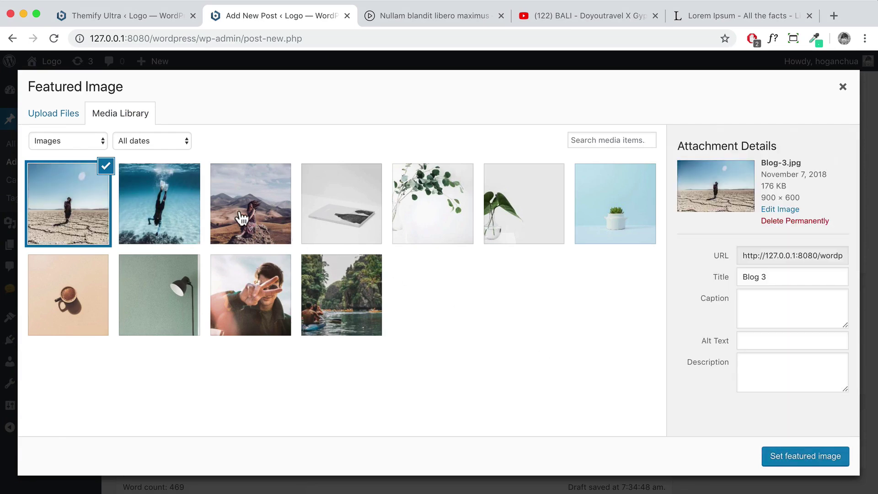
click(226, 216)
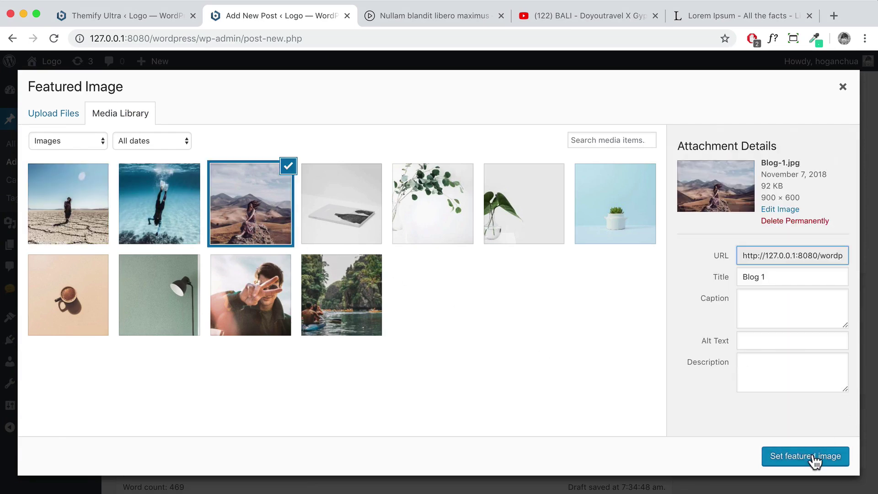
click(814, 457)
Publish the post and view it live in a new tab
scroll(750, 411, down, 10)
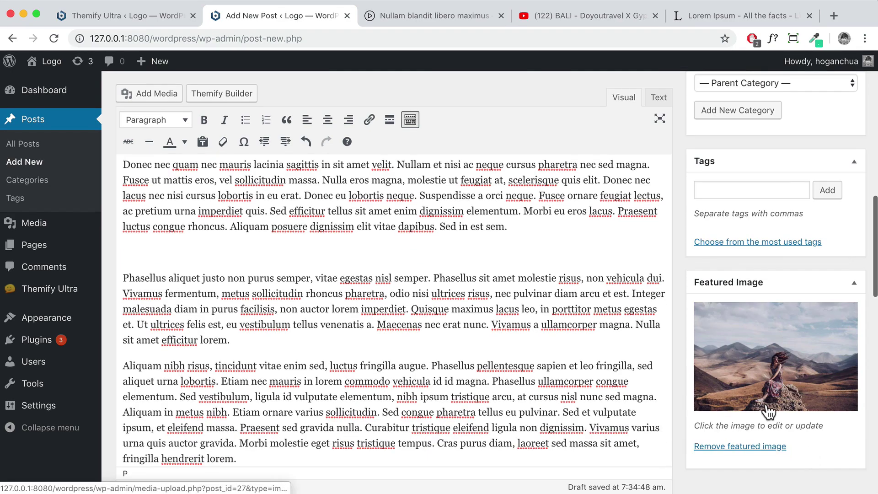
scroll(754, 389, up, 10)
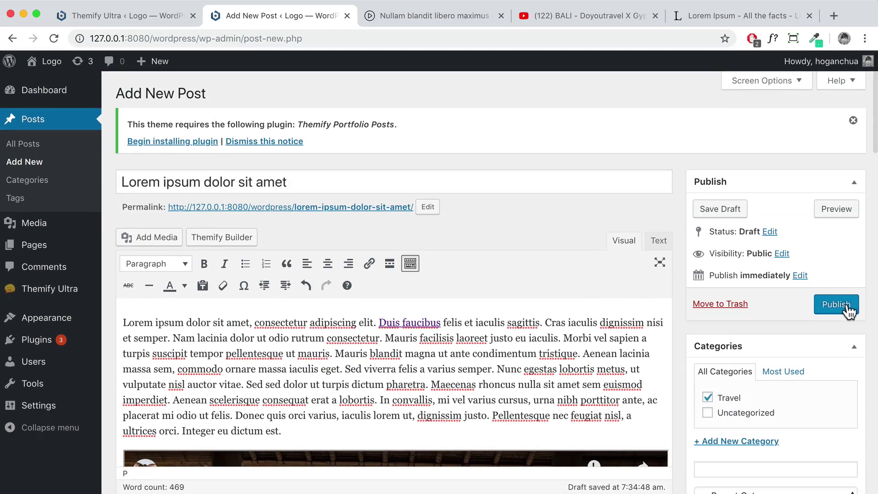
click(836, 305)
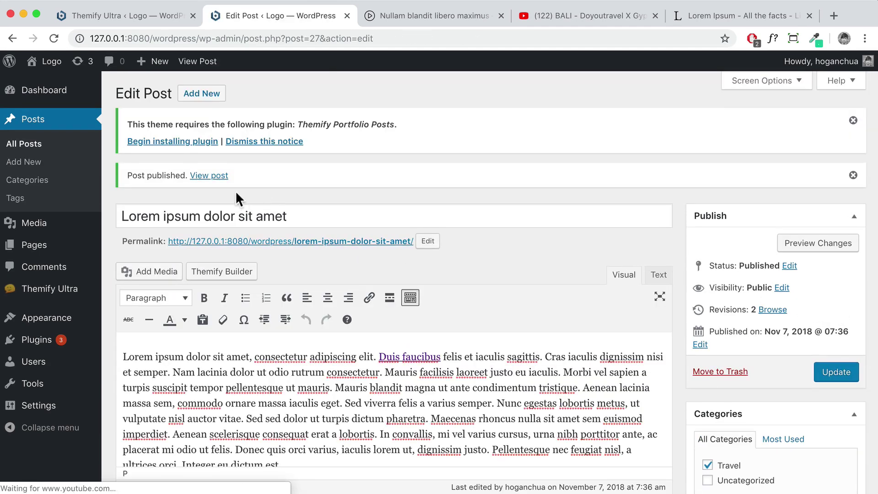
right_click(210, 177)
click(213, 182)
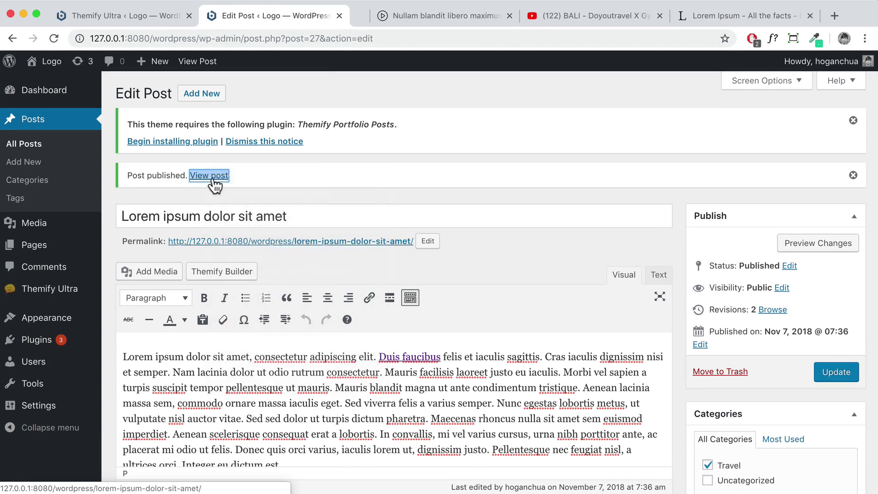
click(360, 15)
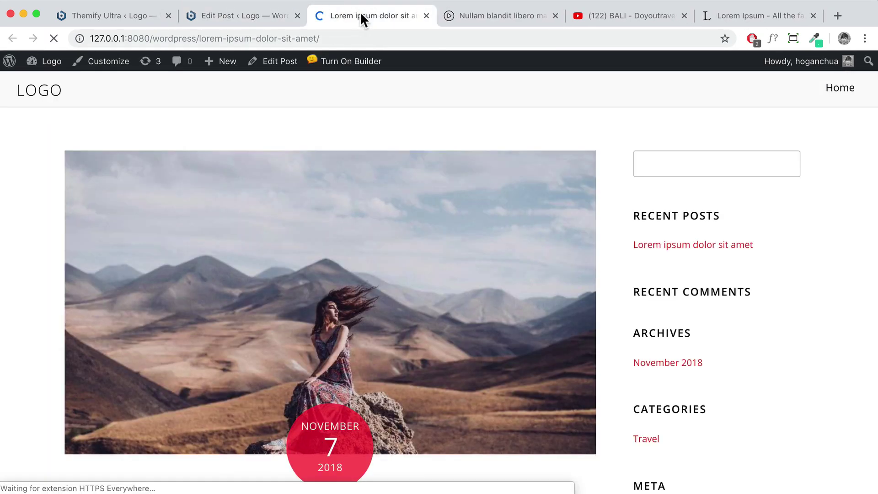
scroll(335, 199, down, 3)
scroll(338, 238, down, 5)
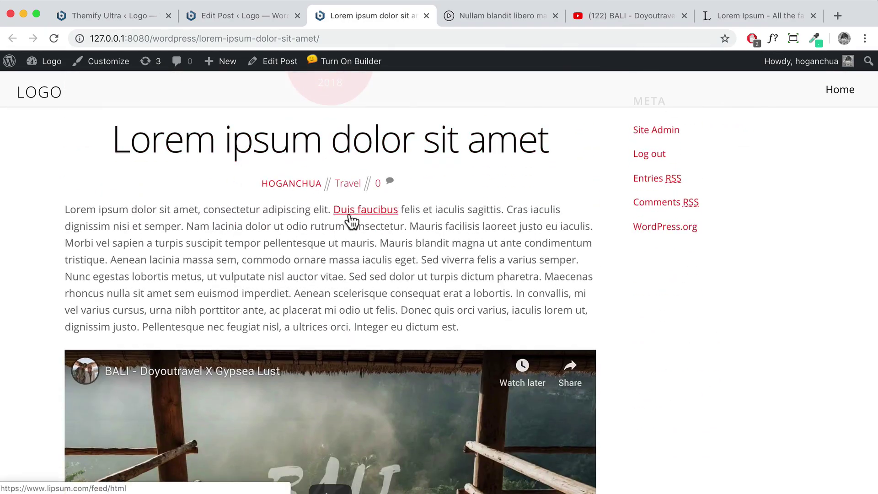
scroll(340, 242, down, 9)
scroll(322, 276, down, 4)
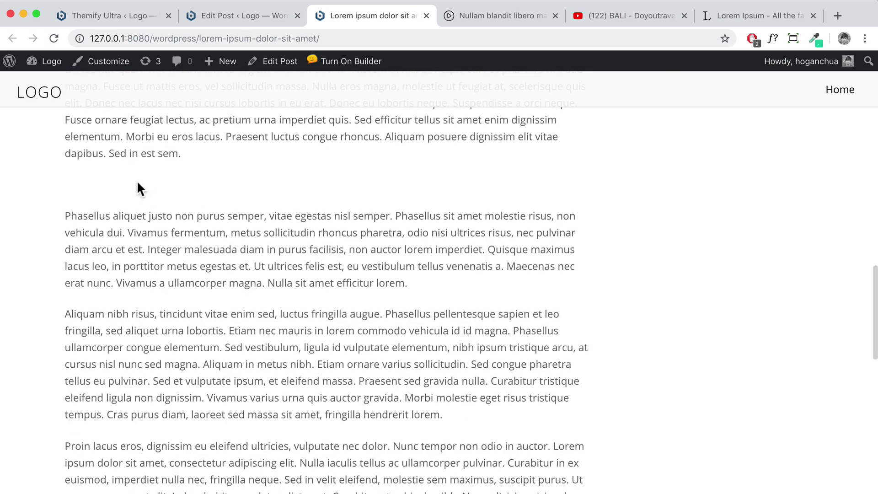
scroll(182, 194, down, 3)
scroll(319, 213, up, 15)
scroll(315, 219, down, 20)
scroll(292, 247, up, 5)
click(229, 330)
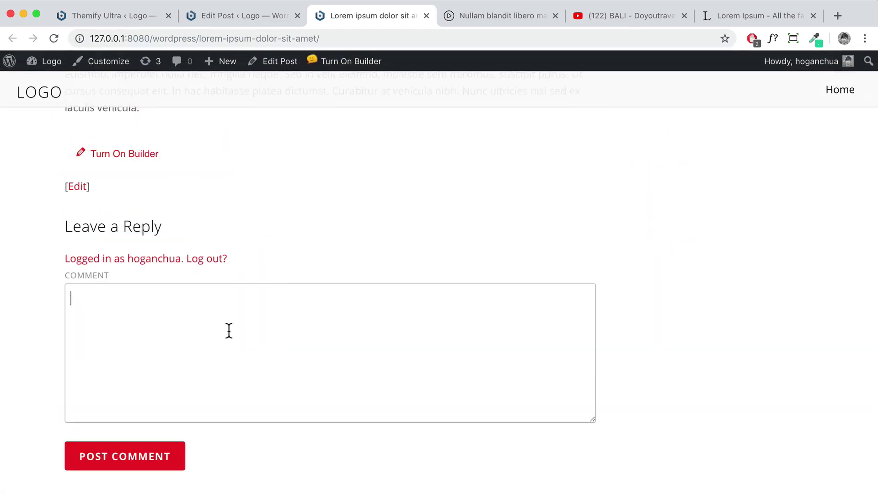
scroll(591, 248, up, 15)
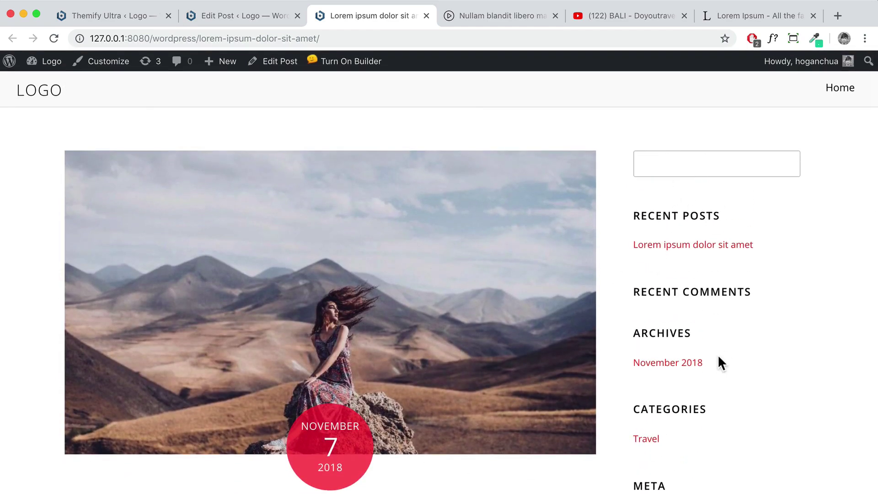
scroll(699, 229, down, 3)
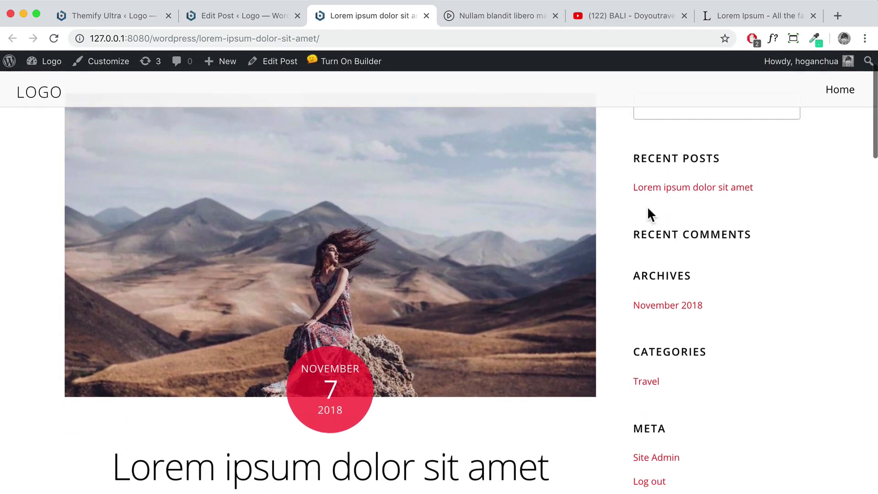
scroll(695, 331, down, 5)
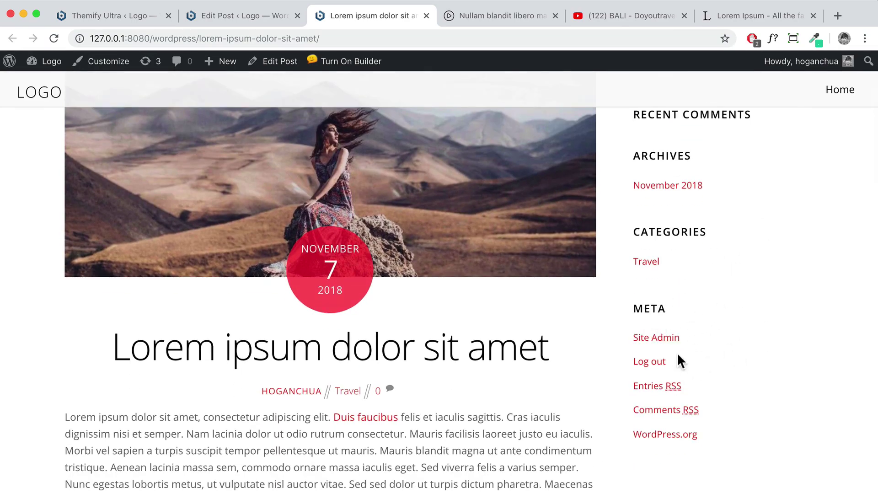
scroll(711, 310, up, 8)
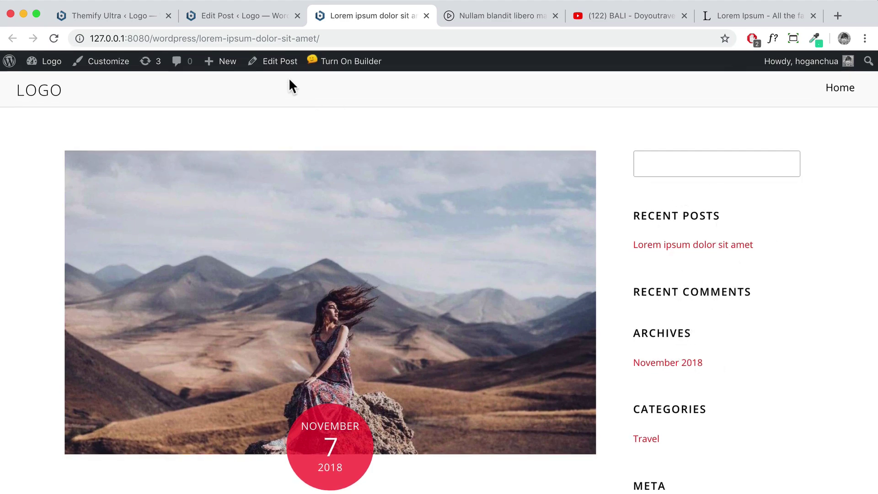
Check the demo site's Blog grid, then return to the post editor
click(492, 17)
scroll(413, 250, up, 7)
click(12, 38)
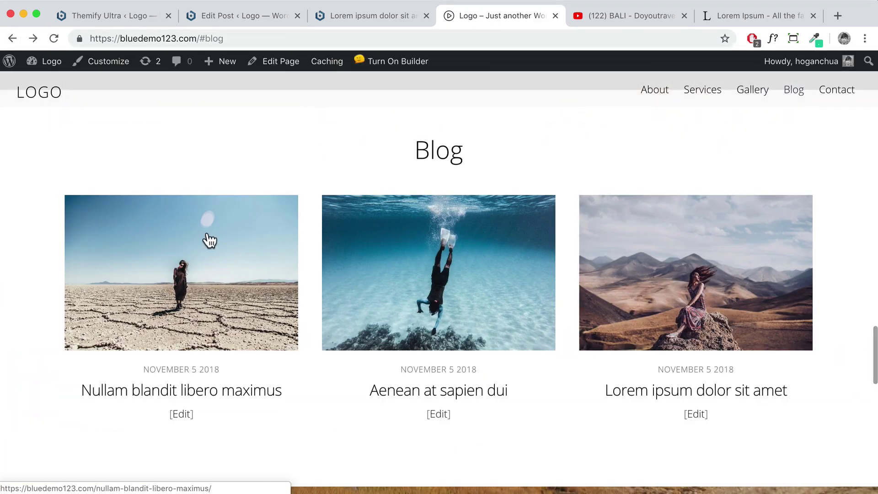
click(252, 15)
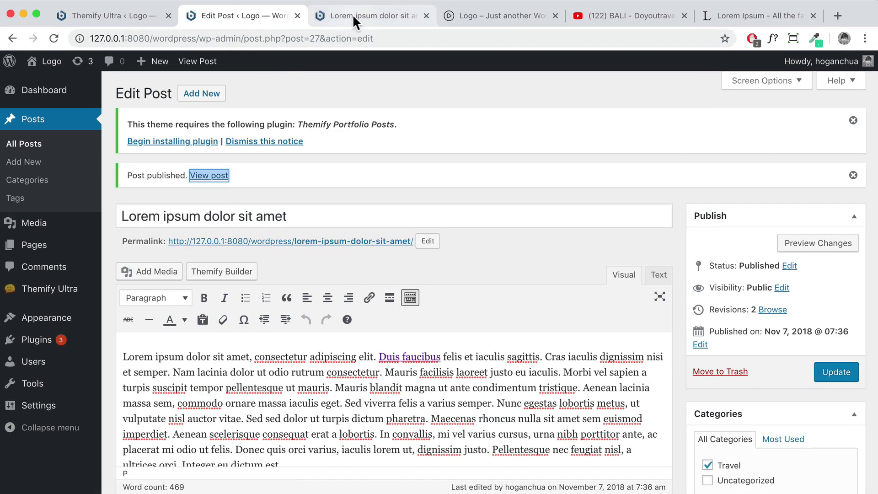
Start a new post, paste the Lorem Ipsum text, and title it 'Nam lacinia dolor ut'
click(187, 97)
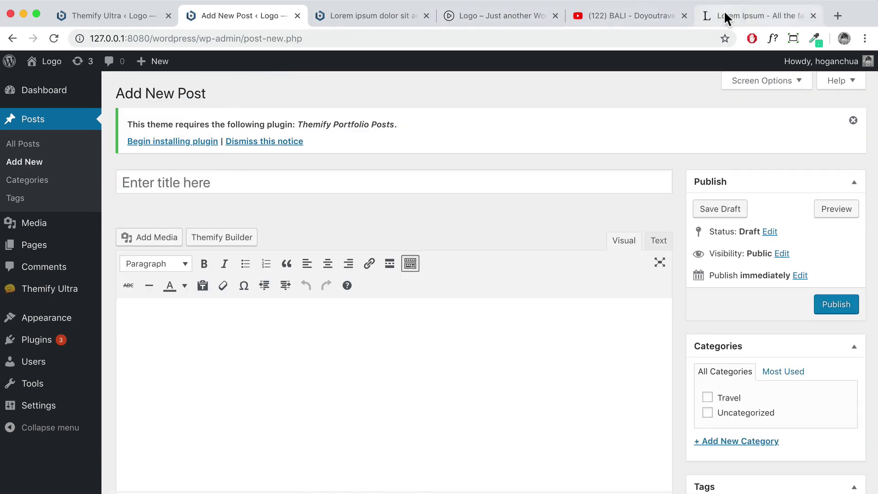
click(725, 16)
right_click(306, 132)
click(322, 160)
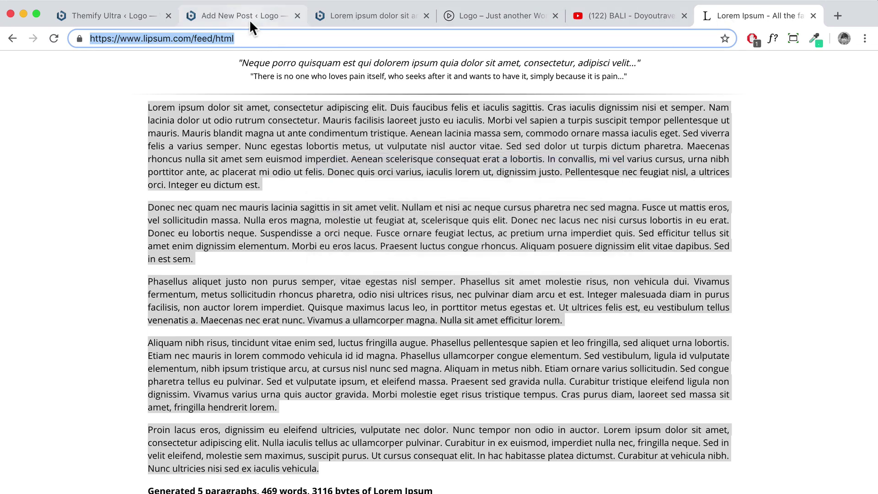
click(243, 16)
key(super+v)
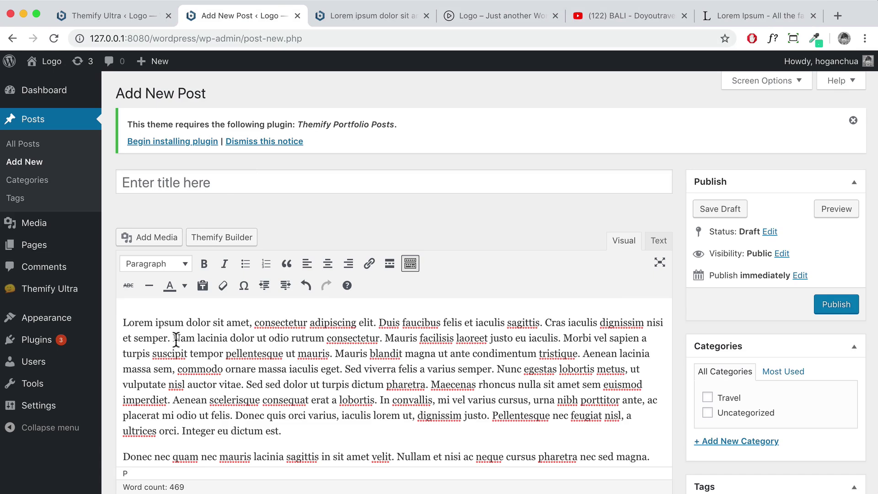
drag(174, 339, 235, 338)
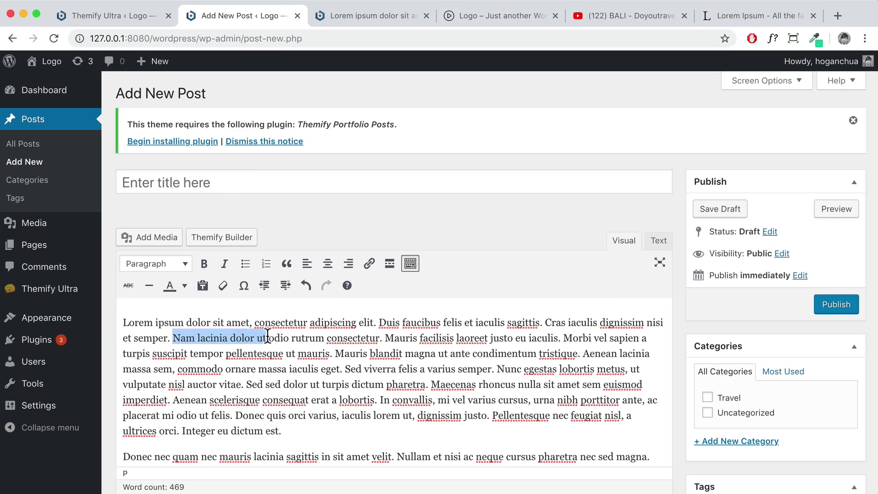
click(198, 184)
key(super+v)
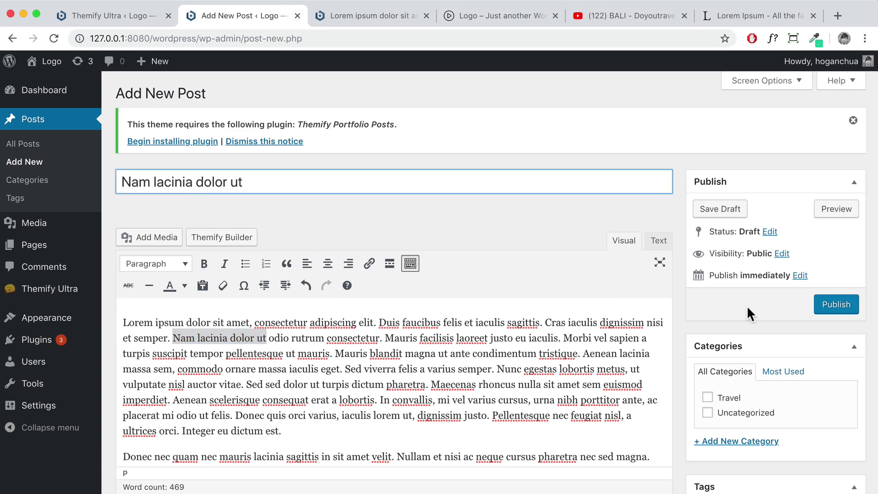
File it under a new Lifestyle category and set the underwater diver featured image
scroll(733, 320, down, 3)
click(739, 370)
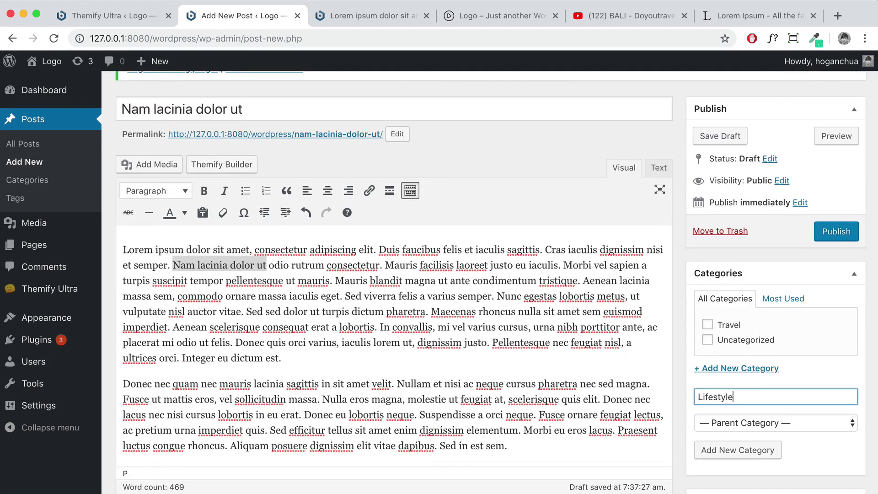
click(752, 447)
scroll(806, 428, down, 8)
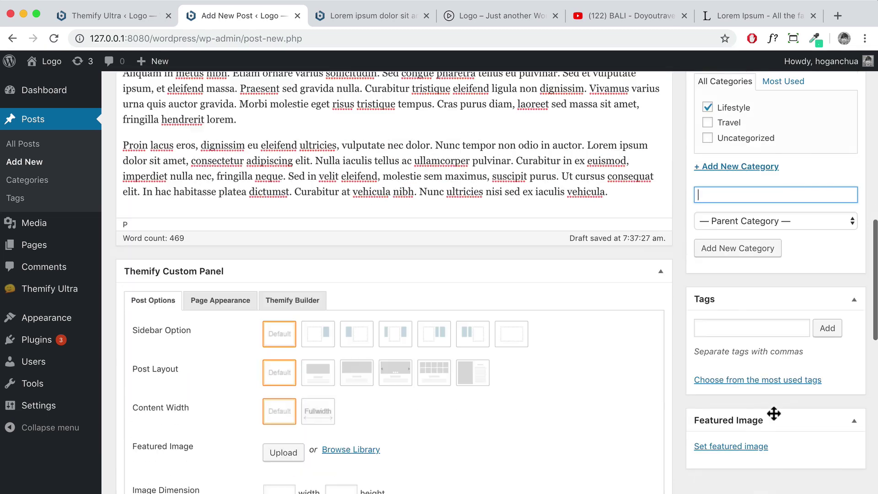
click(746, 447)
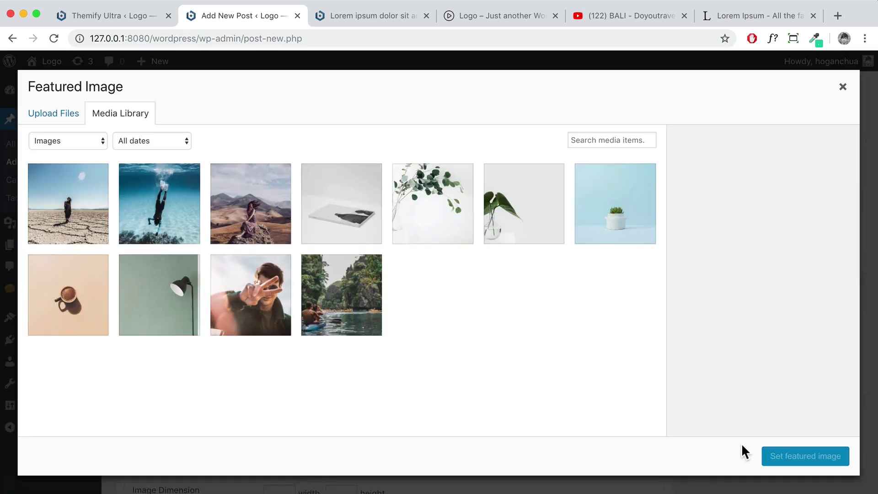
click(171, 227)
click(792, 456)
Publish the Nam lacinia dolor ut post and view it live
scroll(746, 343, up, 6)
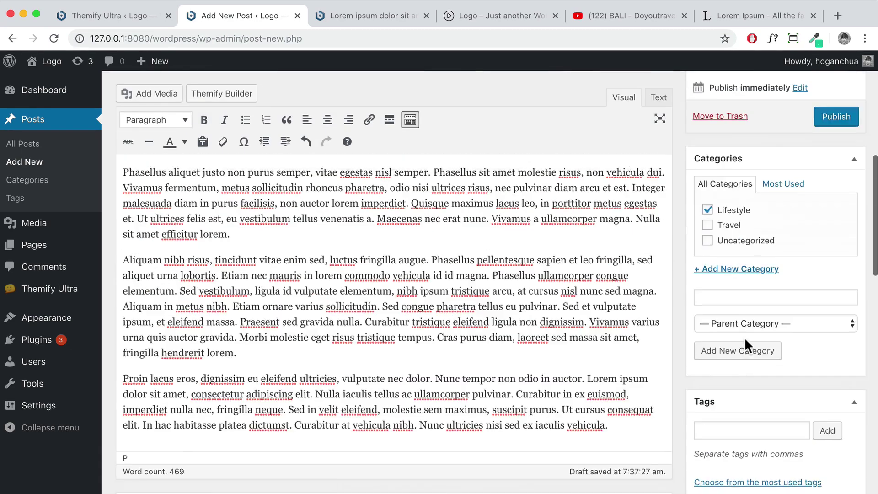
click(846, 157)
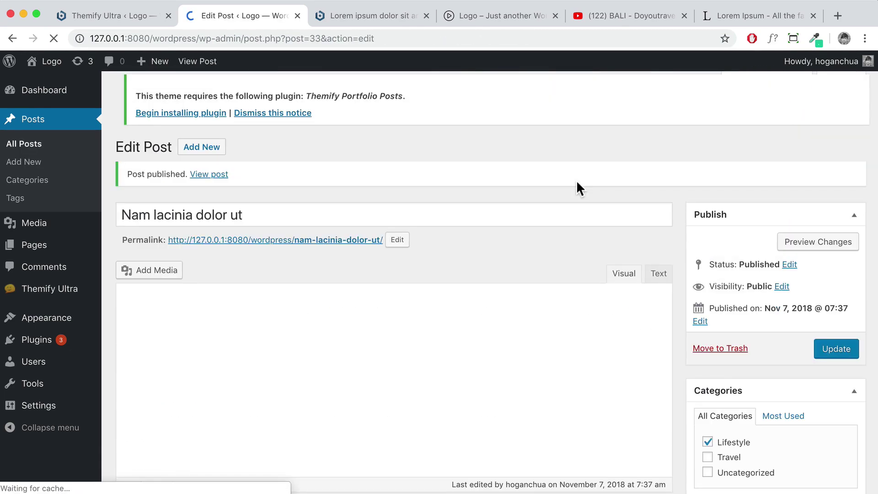
click(192, 177)
scroll(304, 203, down, 15)
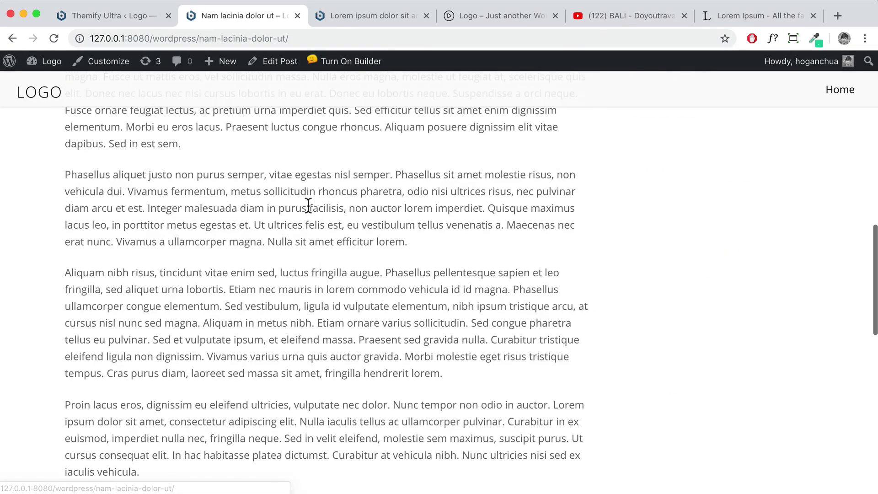
scroll(308, 210, up, 15)
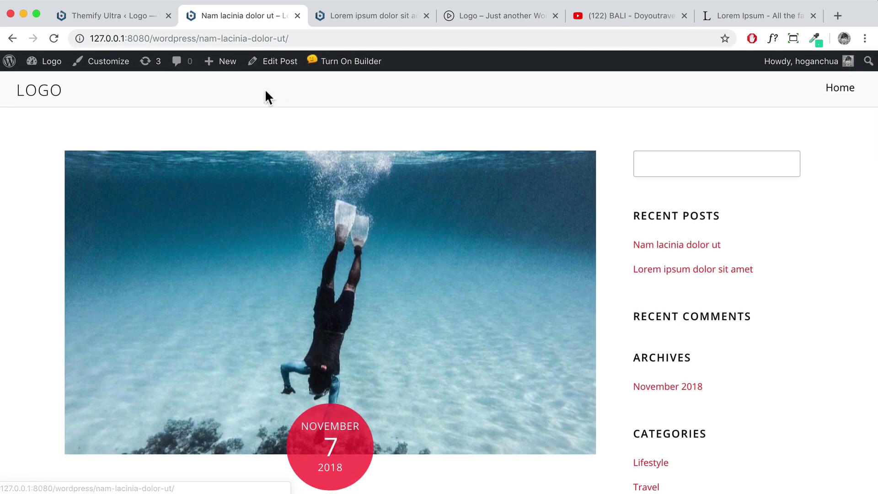
mouse_move(224, 68)
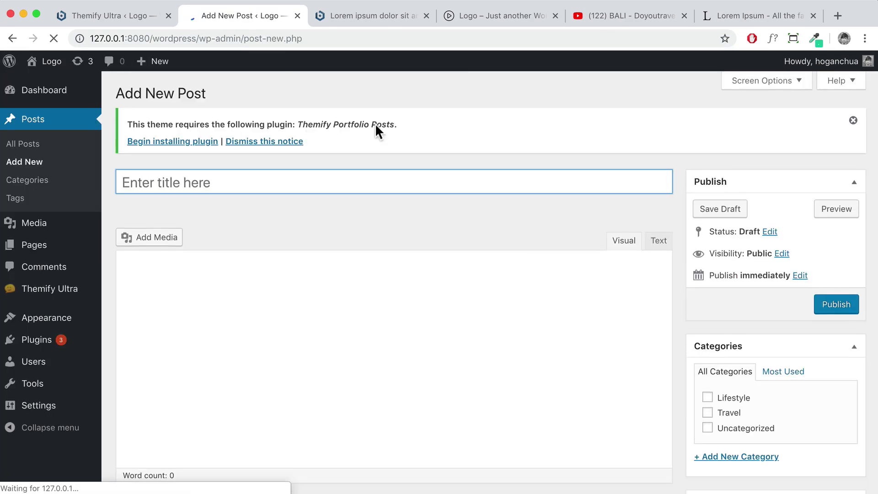
Copy the Lorem Ipsum paragraphs and paste them into the new post body
click(751, 16)
right_click(414, 224)
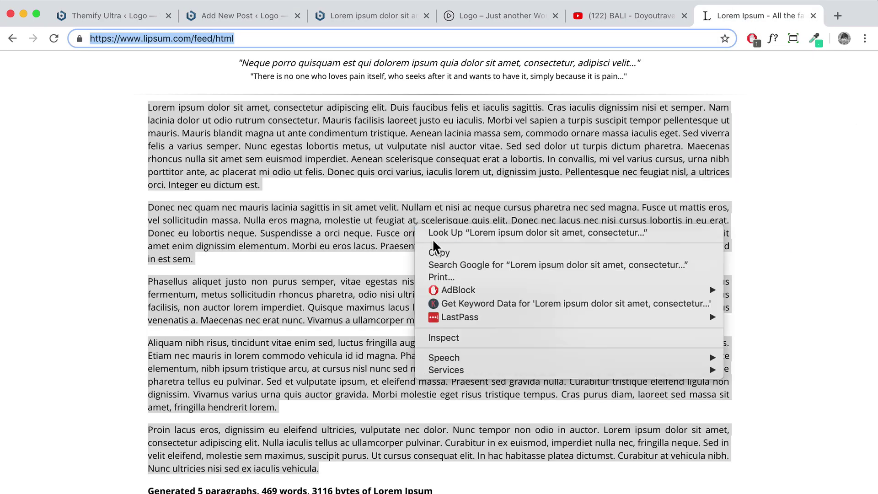
click(433, 253)
click(242, 15)
key(super+v)
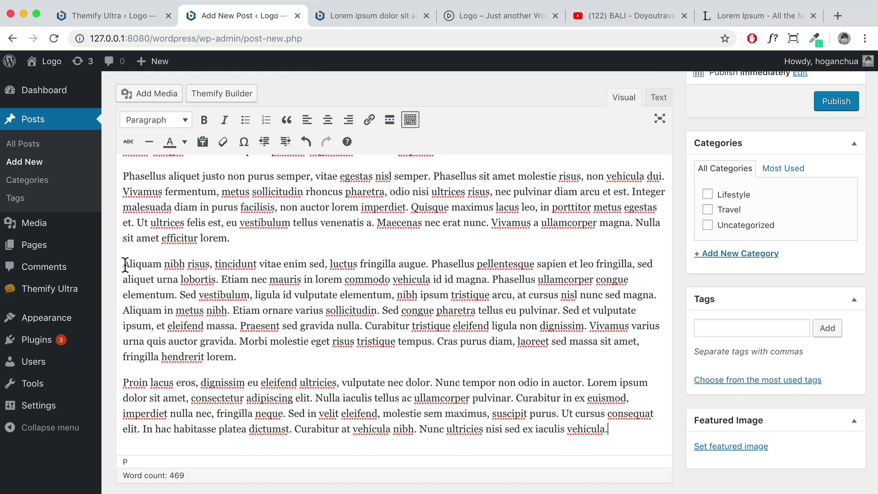
Use the phrase 'Aliquam nibh risus' from the body as the post title
drag(123, 264, 208, 259)
key(super+c)
scroll(243, 138, up, 10)
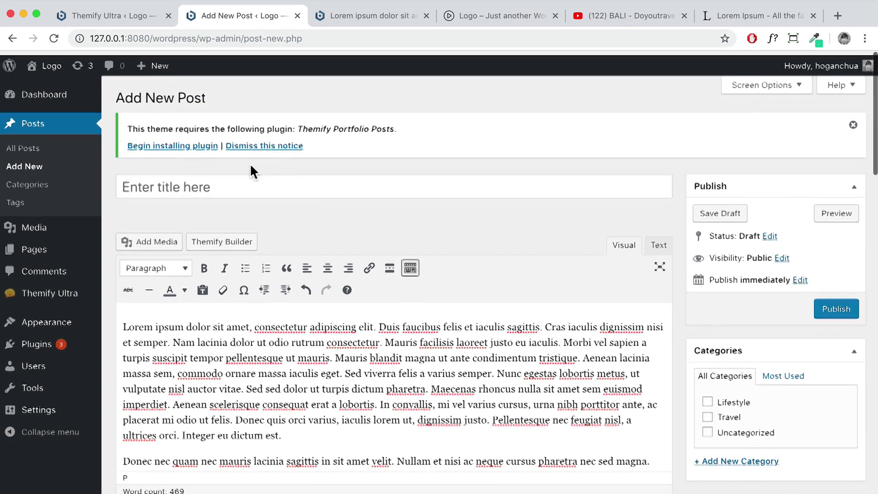
click(251, 182)
key(super+v)
Create and assign a new 'Photography' category
scroll(663, 306, down, 3)
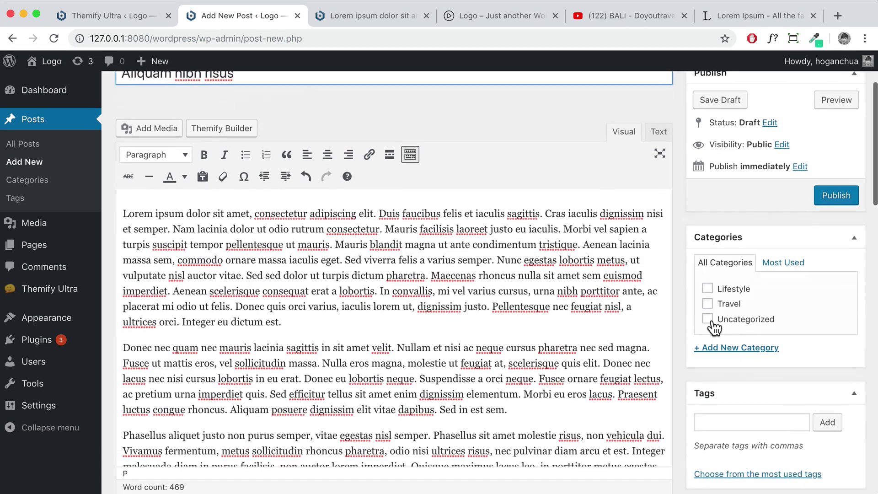
click(714, 347)
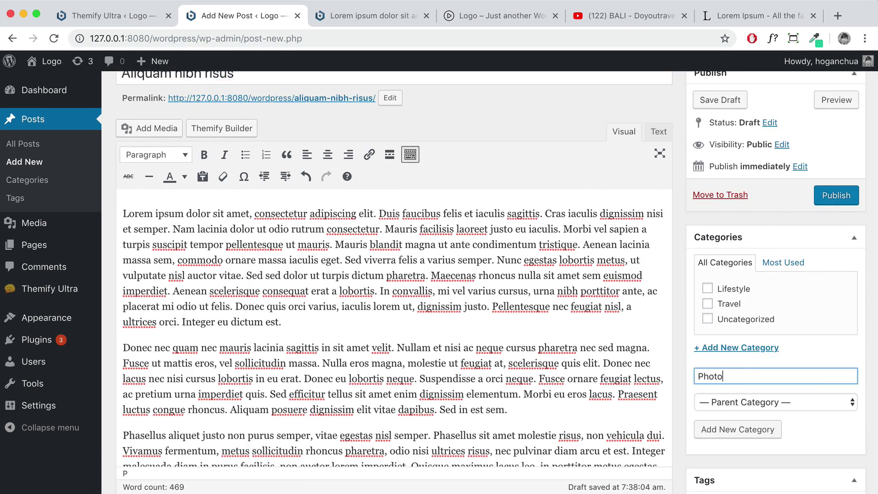
text(Photography)
click(770, 430)
Set the desert image Blog-3.jpg as the featured image
scroll(768, 421, down, 6)
click(736, 447)
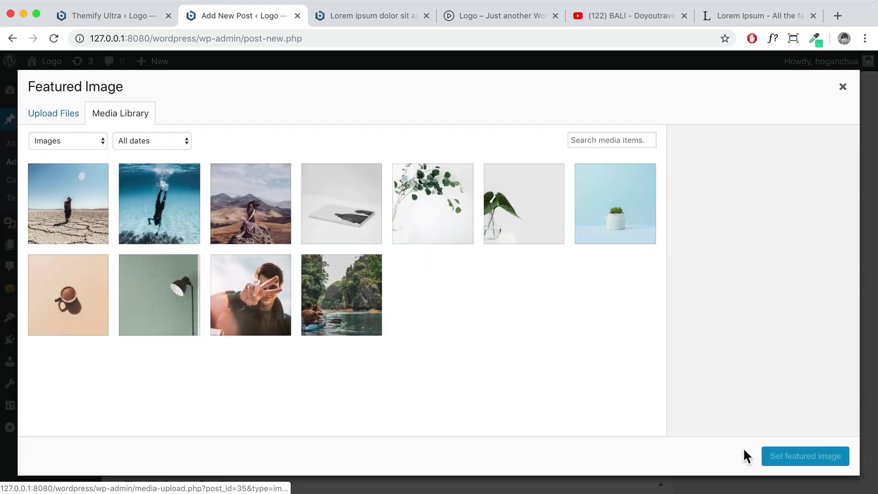
click(69, 211)
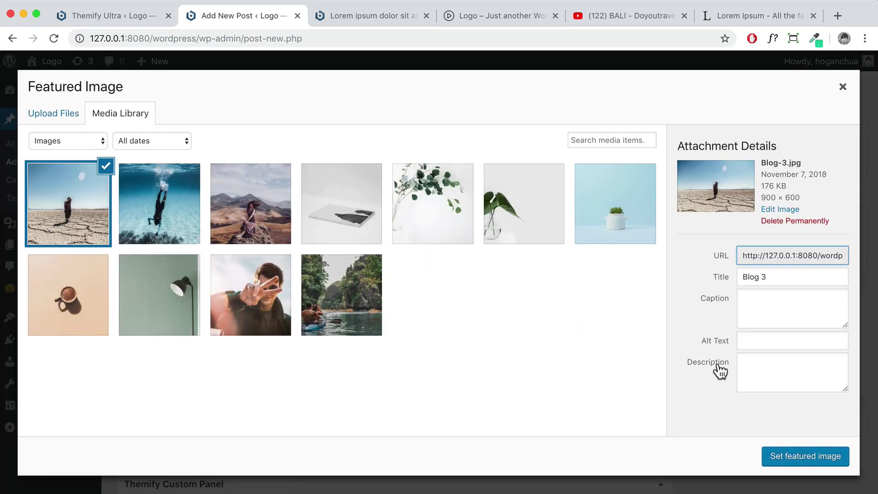
click(819, 457)
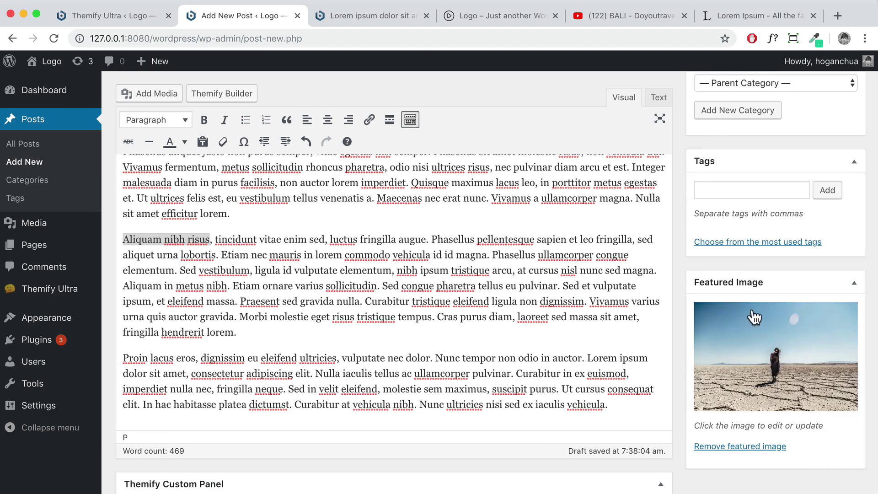
Publish the post and show the All Posts list
scroll(754, 316, up, 10)
click(822, 300)
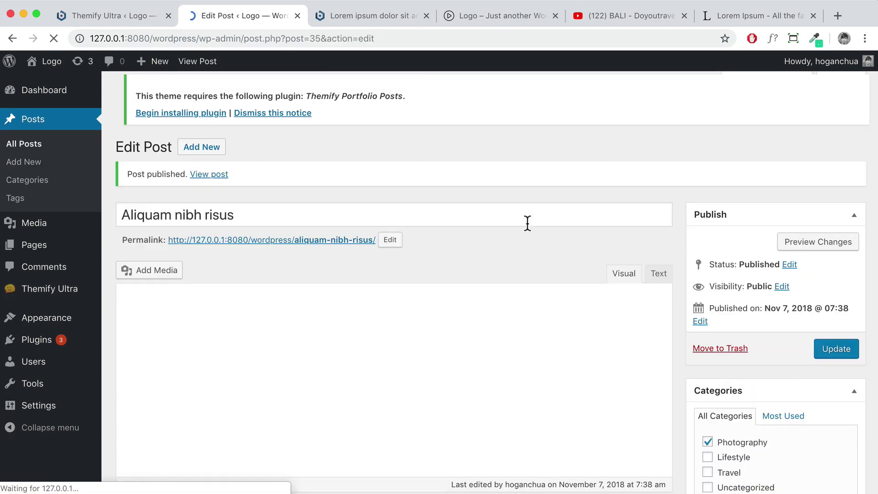
click(27, 146)
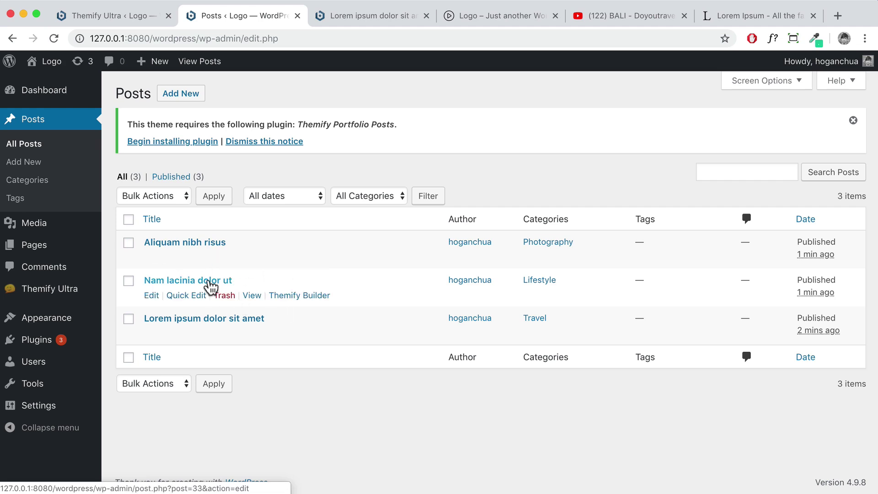
Go to the site's front page and turn on the Themify front-end builder
mouse_move(42, 66)
click(44, 85)
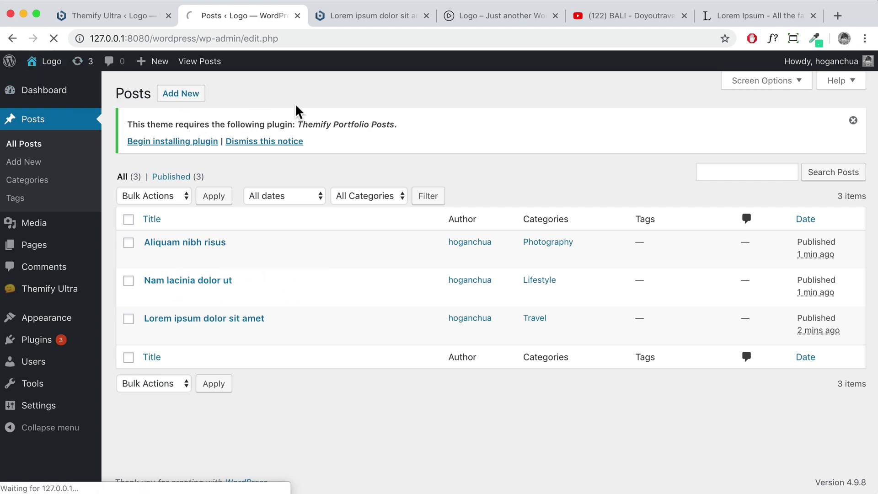
scroll(410, 160, down, 20)
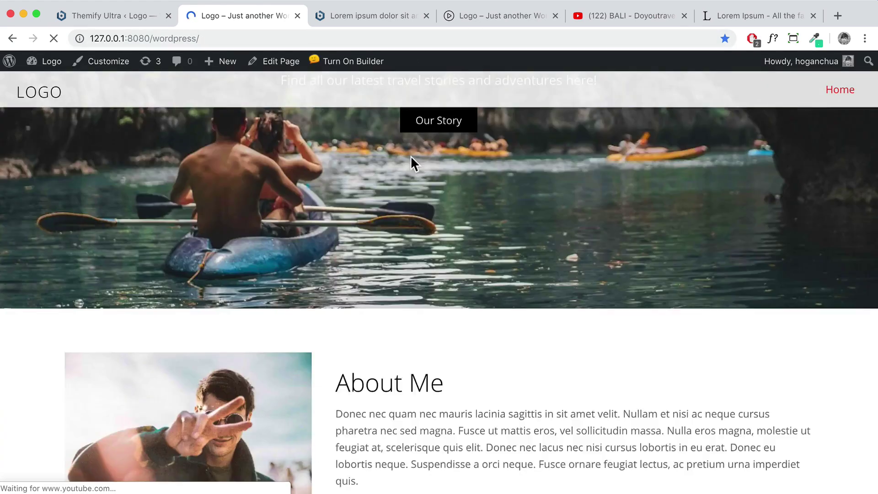
scroll(411, 164, down, 12)
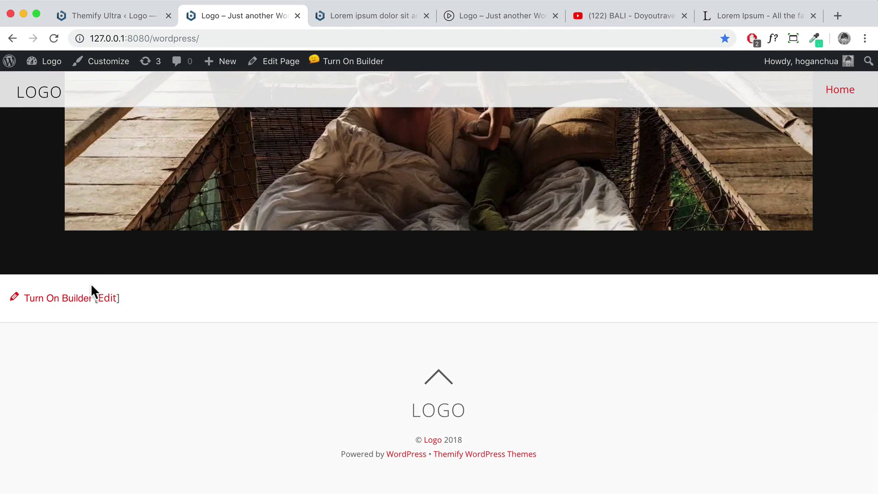
click(67, 304)
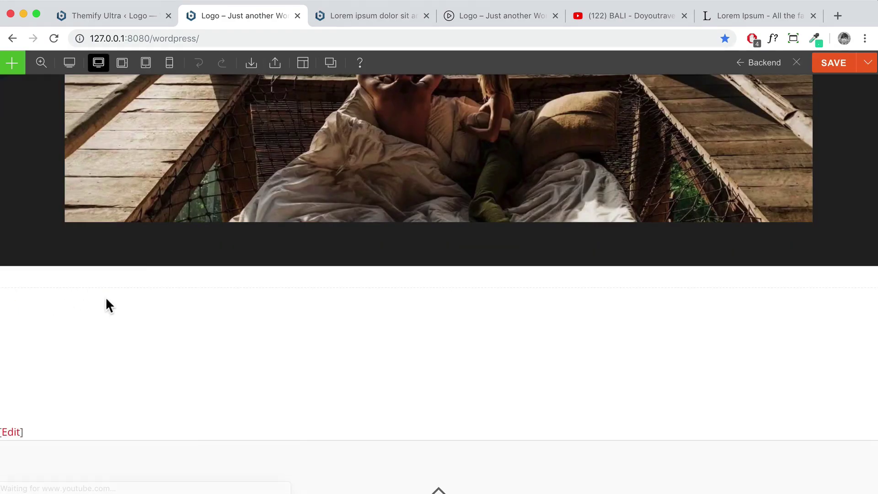
Add a Text module below the video containing 'Blog' as a Heading 2
click(14, 72)
scroll(70, 368, down, 5)
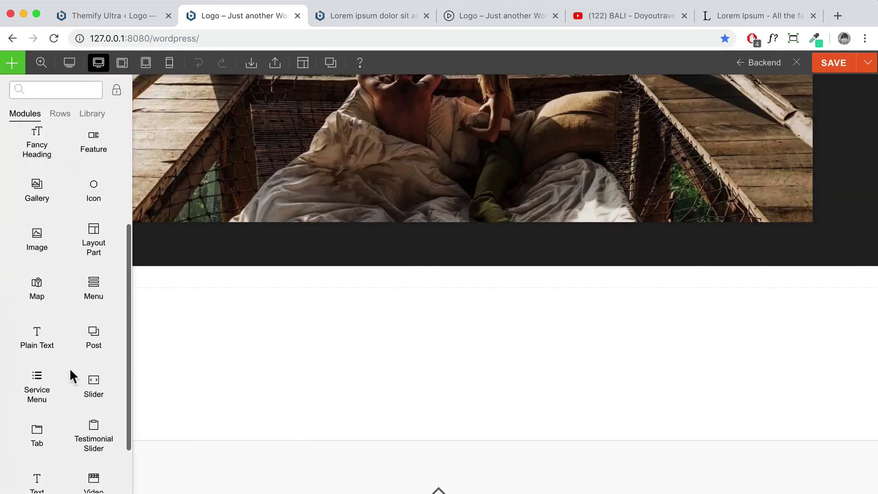
drag(42, 438, 438, 286)
drag(717, 257, 657, 250)
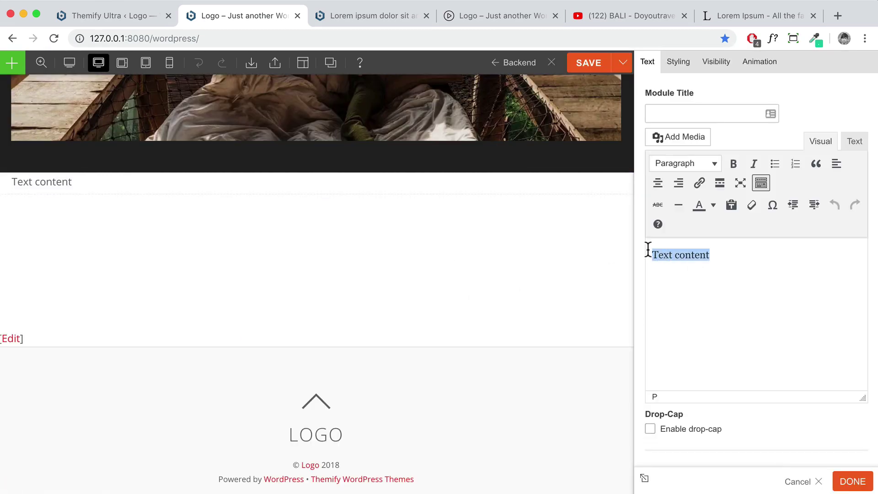
text(Blog)
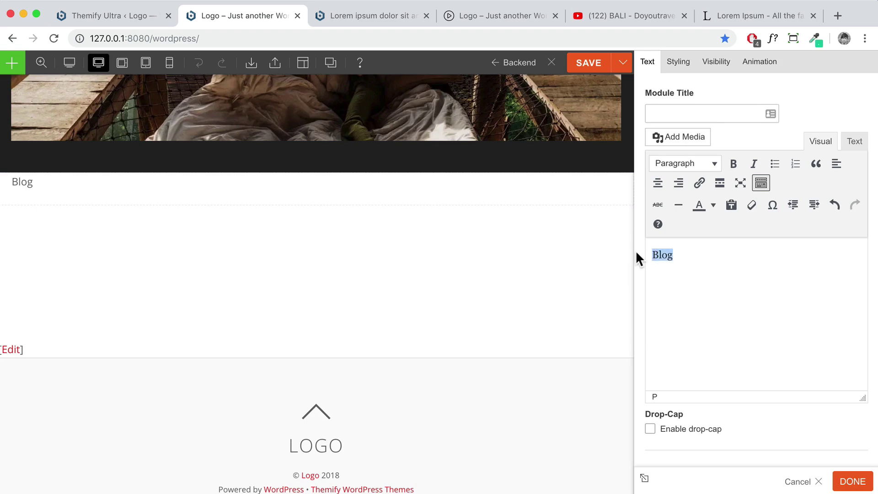
click(713, 166)
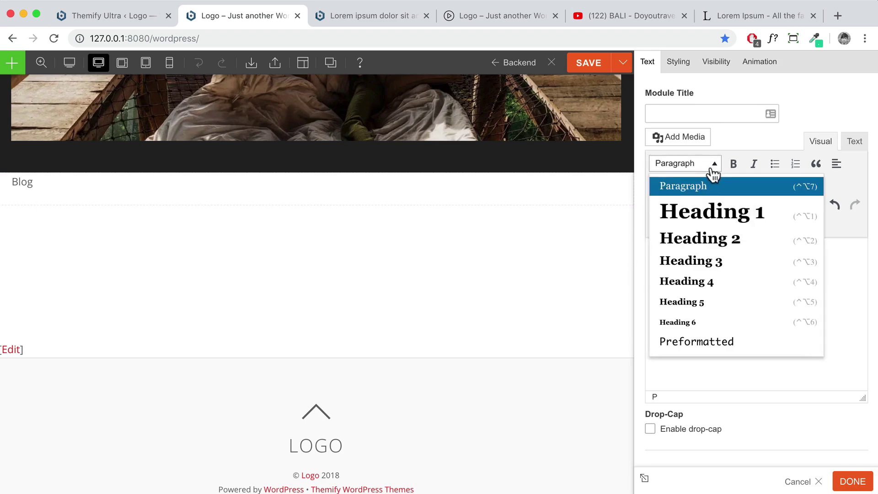
click(701, 238)
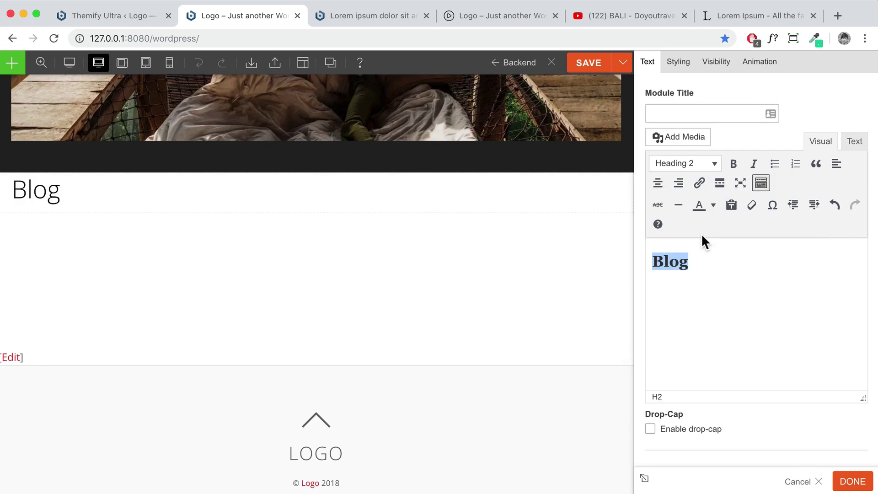
Centre-align the Blog heading's font
click(679, 63)
click(699, 189)
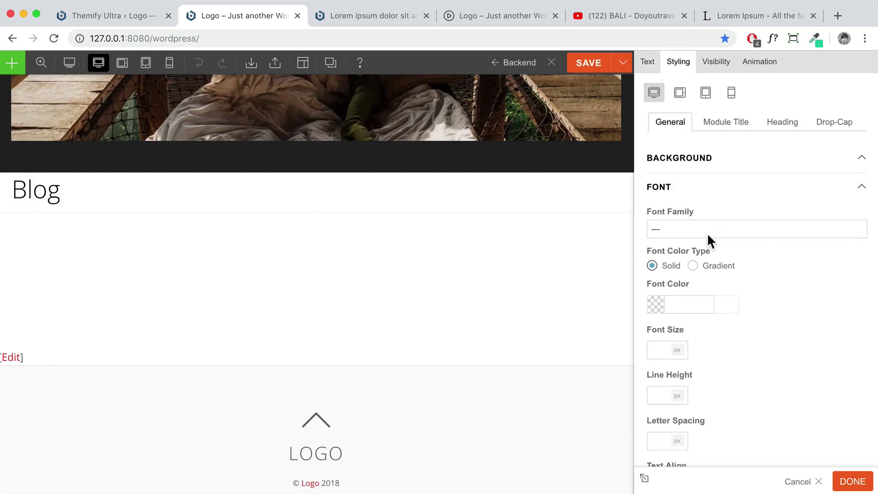
scroll(720, 355, down, 3)
click(692, 408)
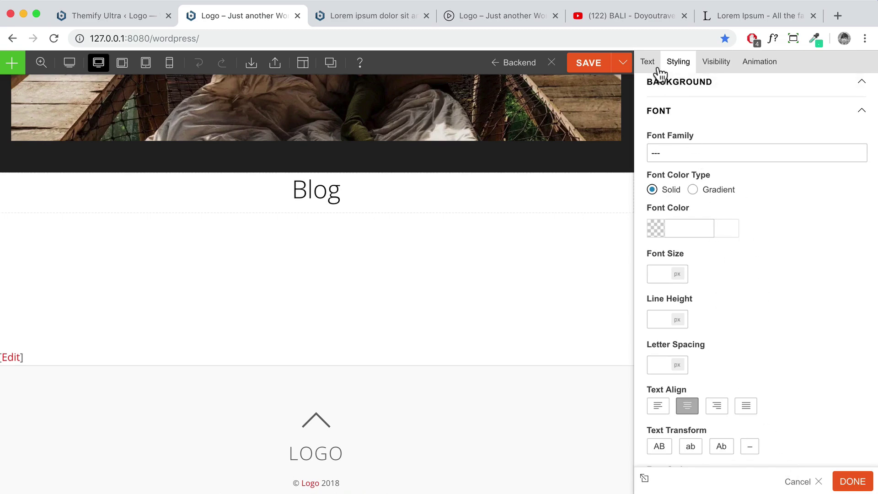
Give the heading 5% bottom padding and place a Post module beneath it
scroll(728, 204, down, 5)
click(718, 371)
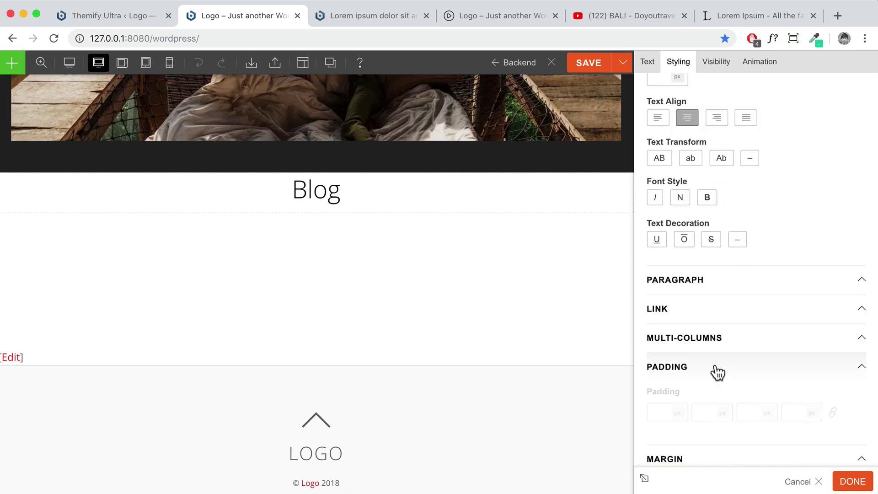
click(750, 410)
text(5)
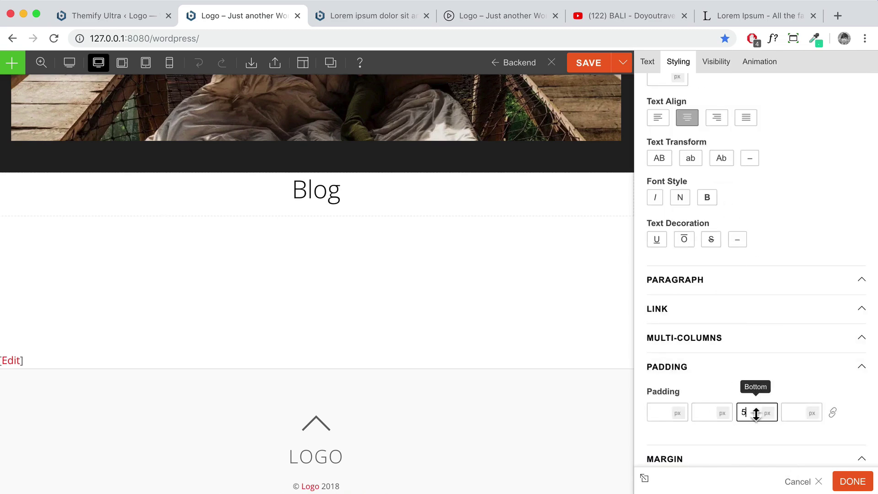
click(767, 413)
click(767, 425)
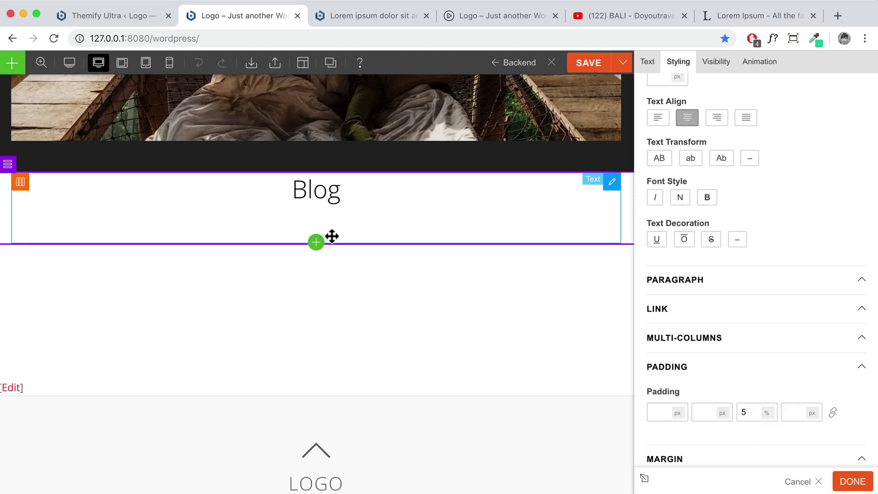
click(851, 481)
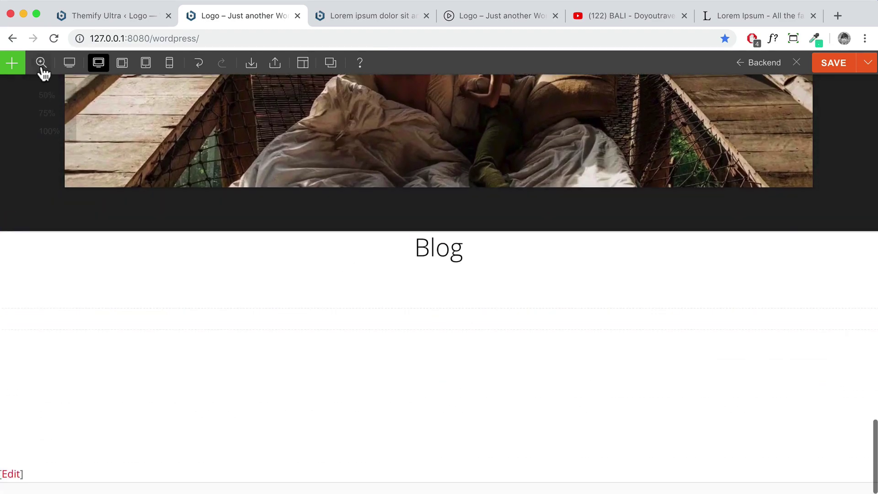
click(15, 63)
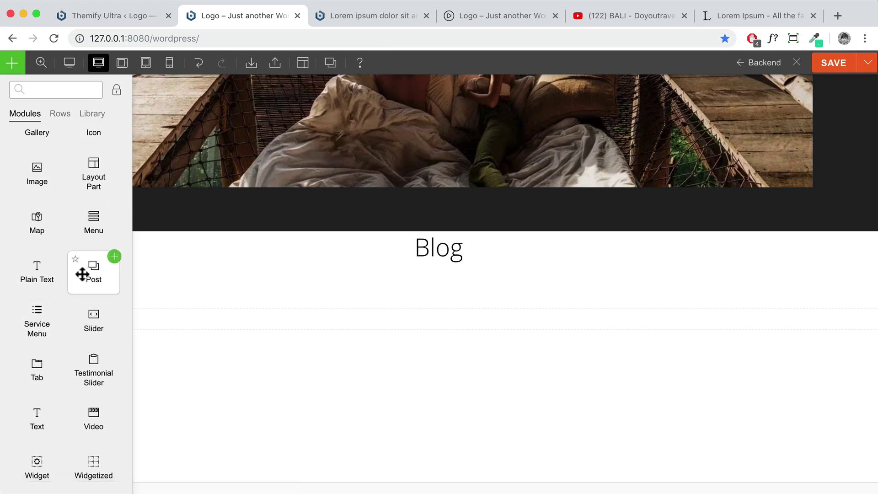
drag(93, 272, 457, 287)
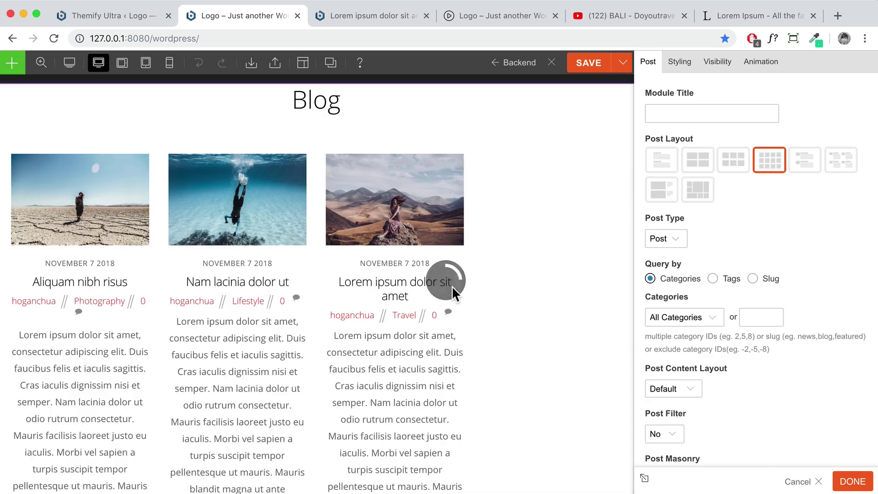
Choose the Grid 3 post layout after briefly trying the List layout
click(740, 169)
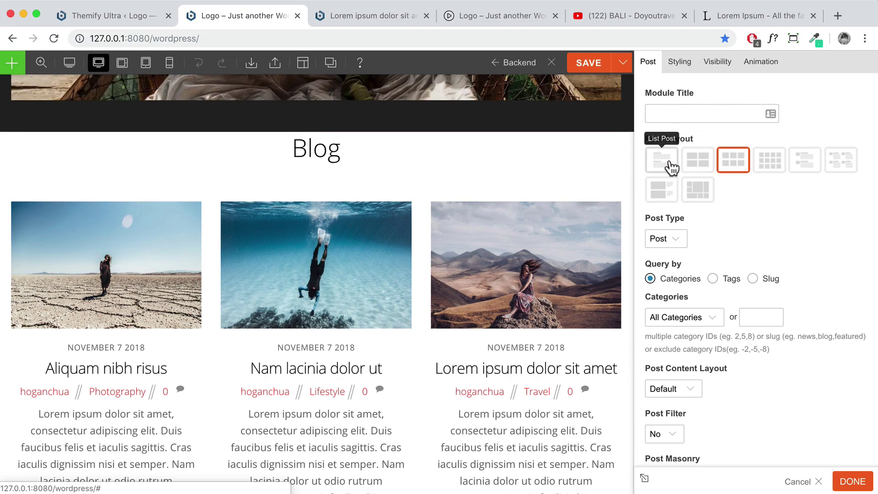
click(661, 188)
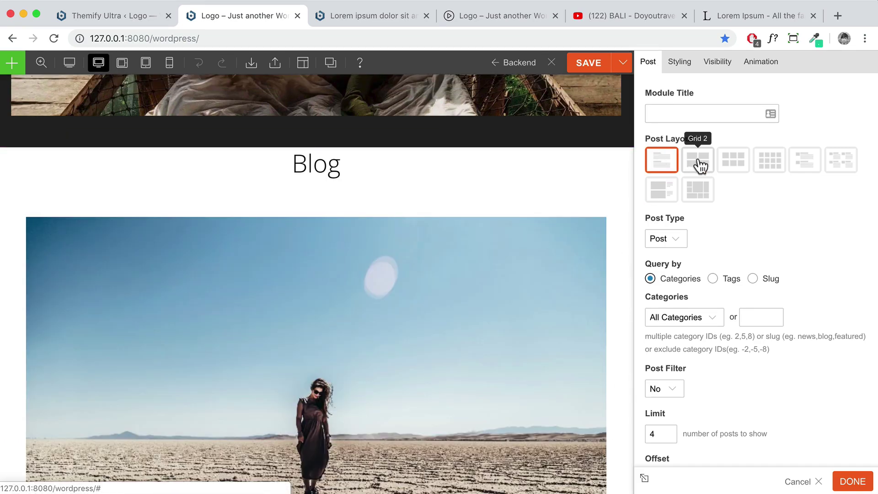
click(730, 163)
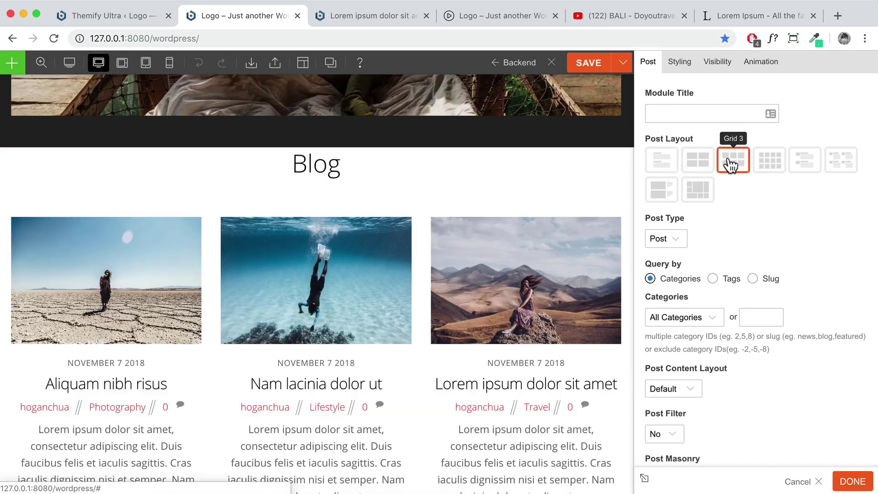
Set the post content Display to None to drop the excerpts
scroll(571, 276, down, 3)
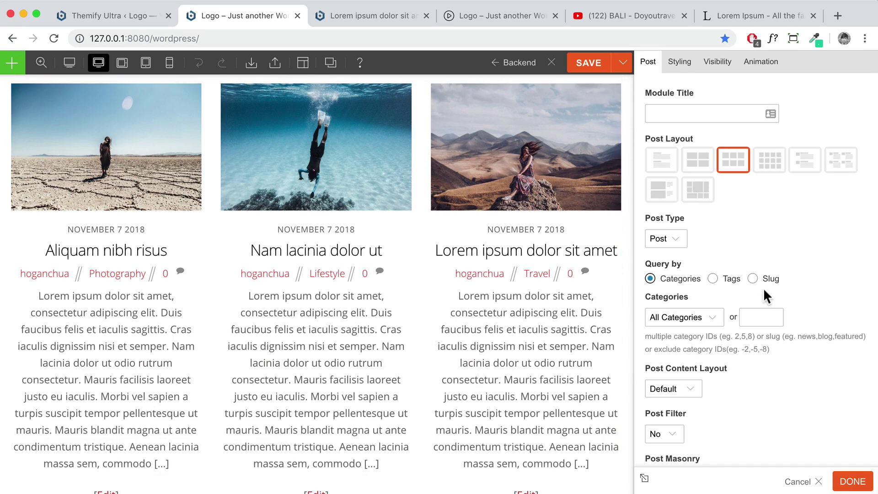
scroll(764, 288, down, 5)
scroll(761, 293, down, 4)
scroll(761, 291, down, 2)
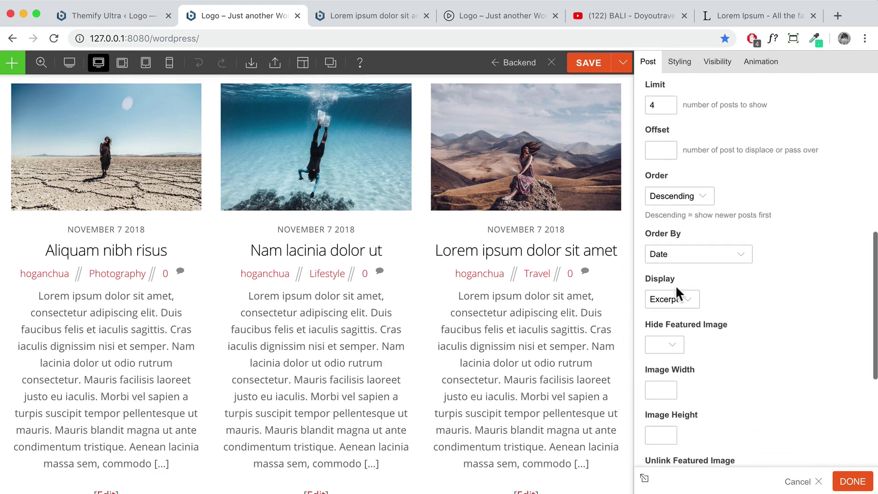
click(678, 299)
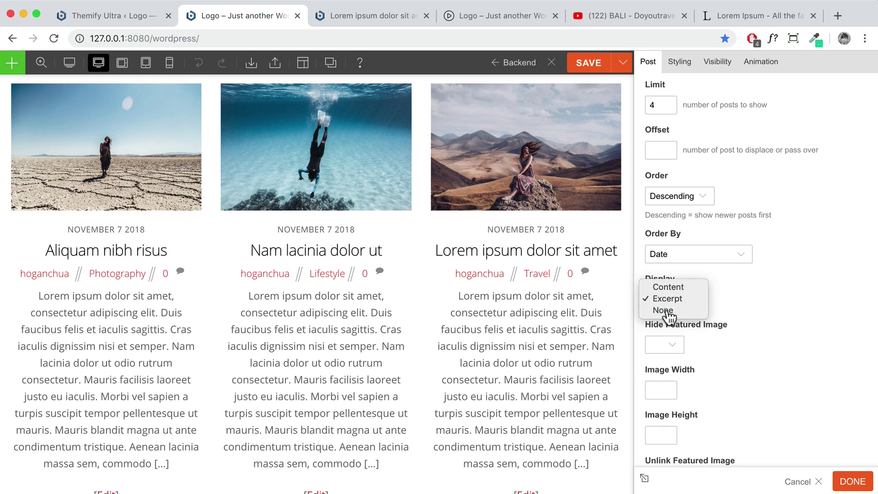
click(664, 309)
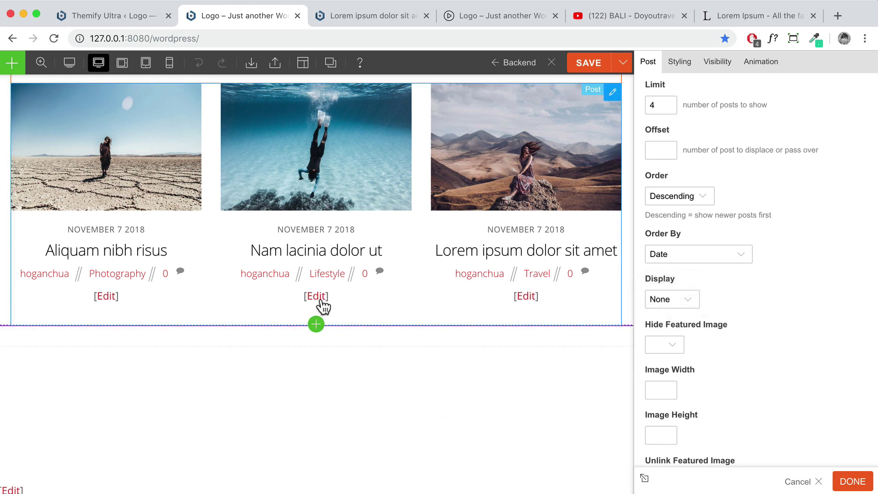
scroll(340, 301, up, 1)
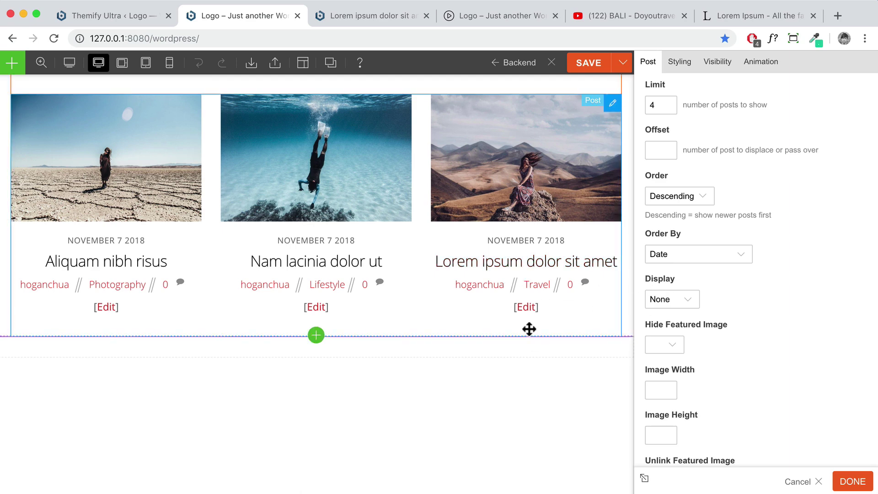
scroll(160, 259, down, 3)
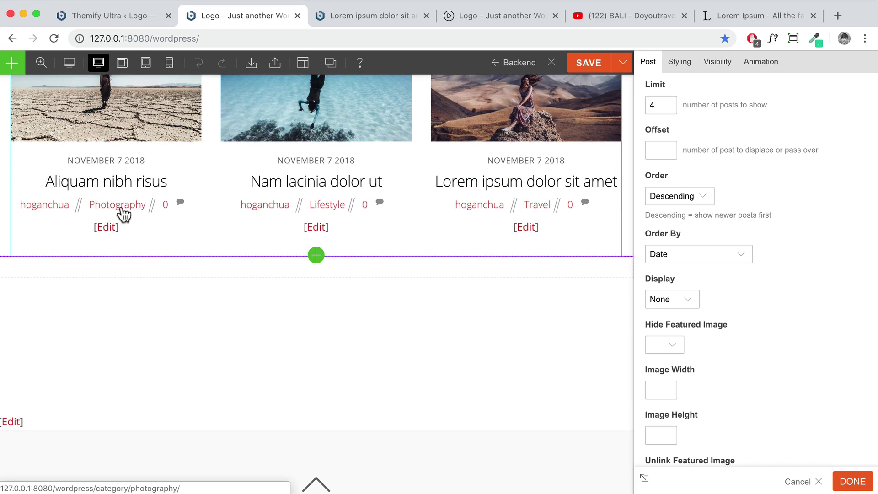
scroll(719, 247, down, 5)
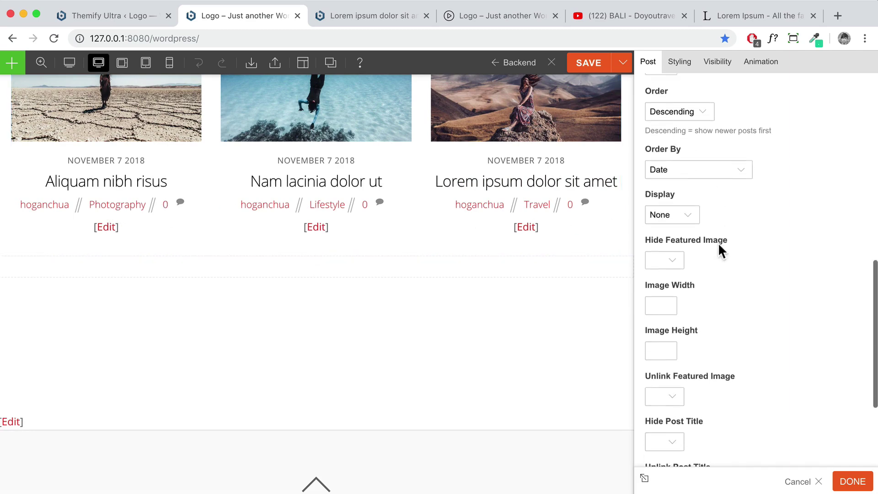
scroll(717, 251, down, 3)
Hide the post meta lines (author, category, comments) in the grid
click(670, 378)
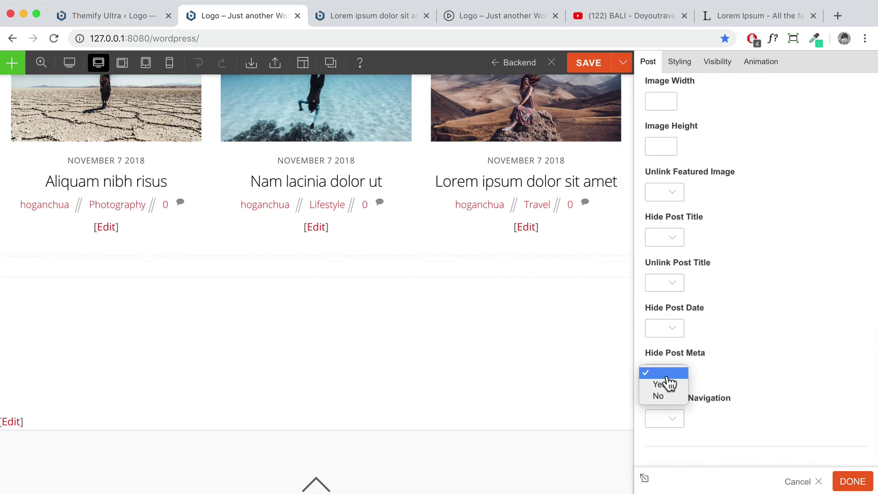
click(660, 384)
scroll(567, 326, up, 3)
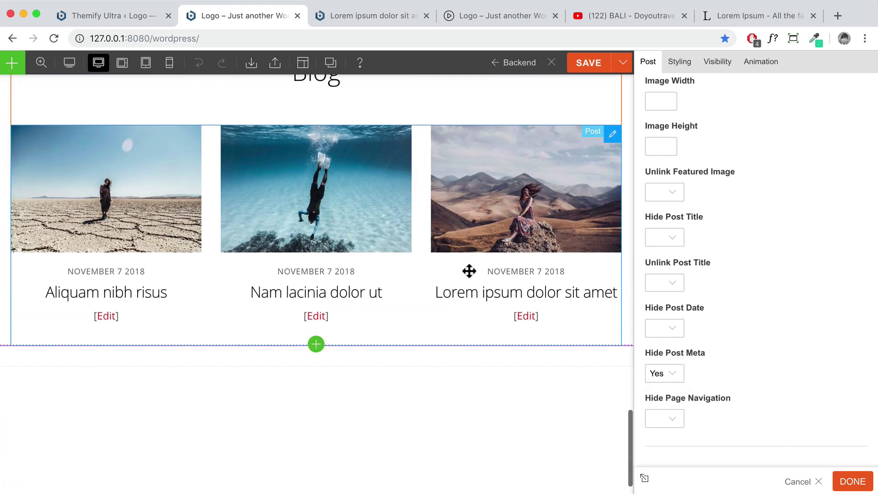
scroll(572, 258, up, 1)
scroll(511, 260, up, 1)
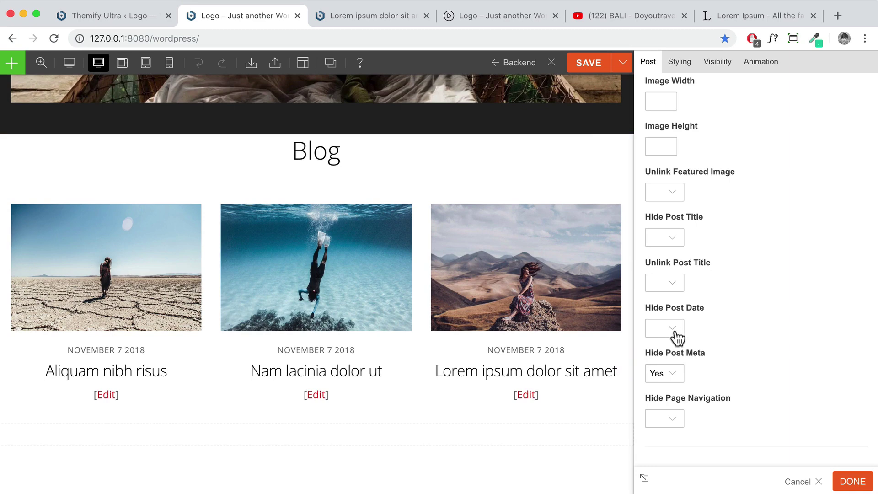
scroll(750, 294, up, 10)
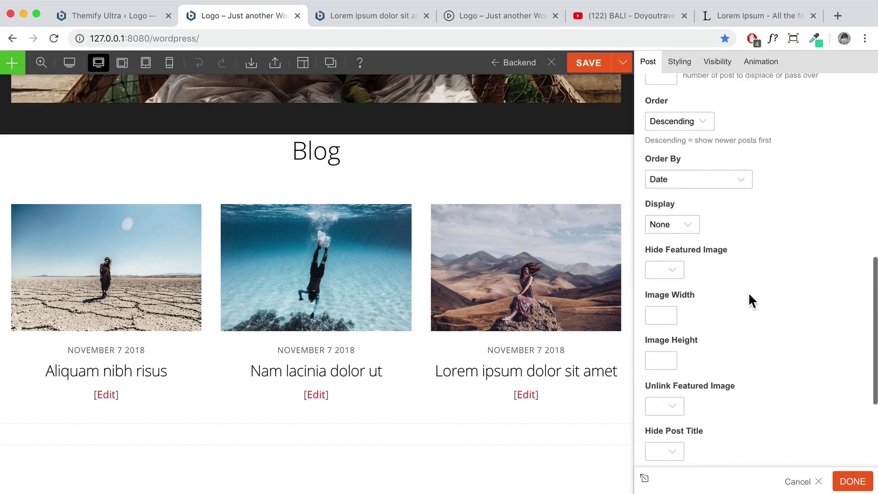
scroll(747, 291, up, 4)
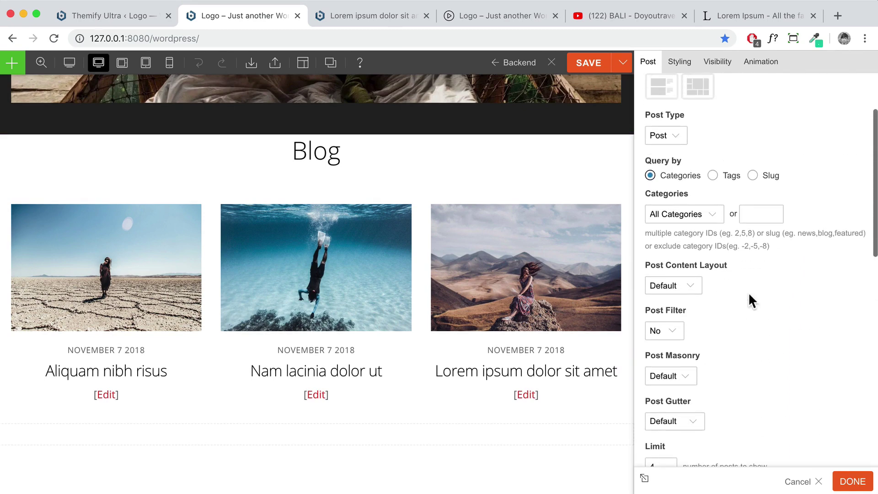
drag(643, 269, 737, 265)
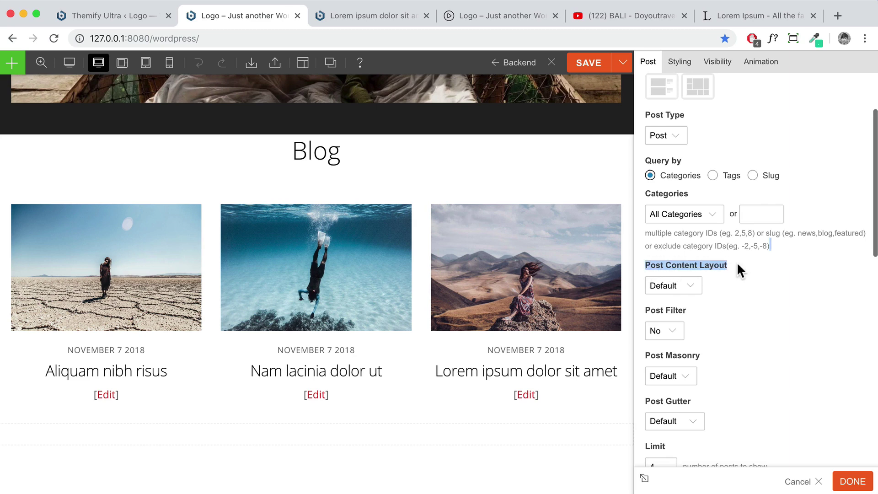
Try Overlay, Boxed and Flip content layouts, then settle on Default
click(692, 288)
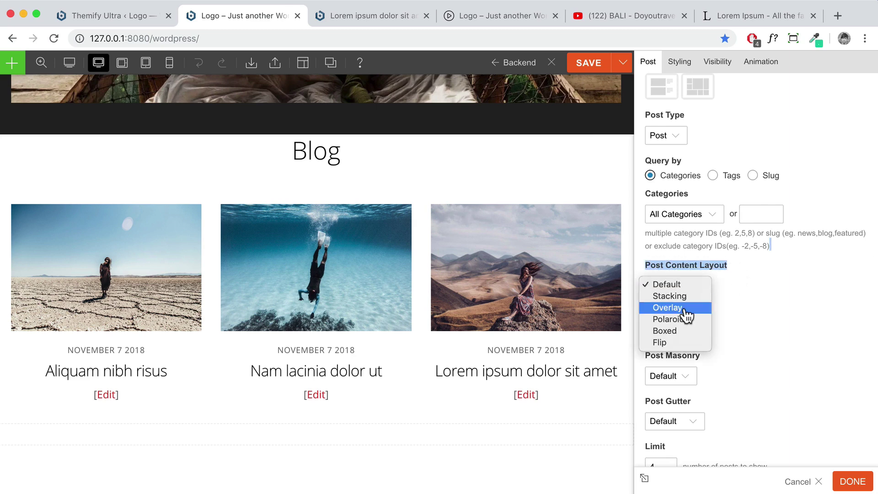
click(685, 310)
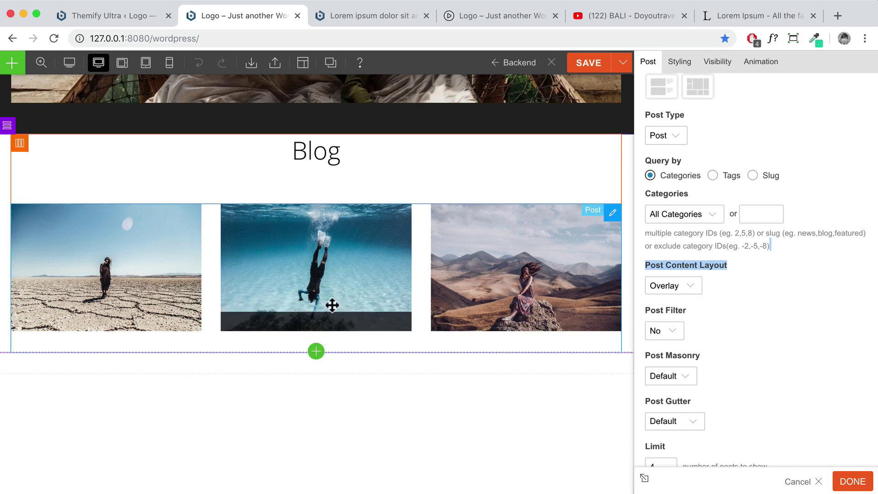
click(686, 288)
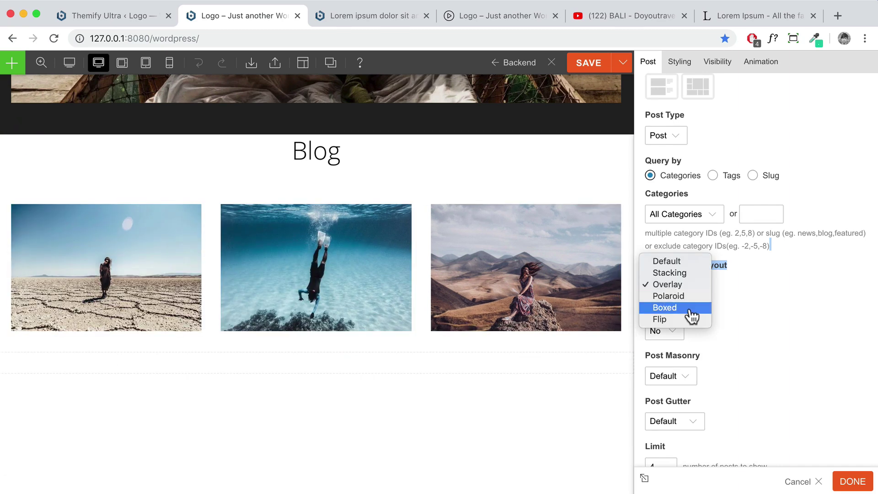
click(685, 310)
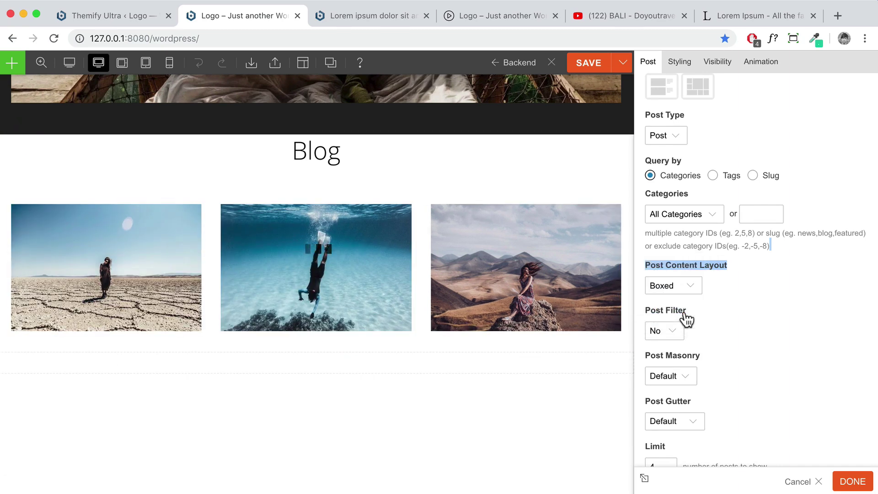
click(684, 293)
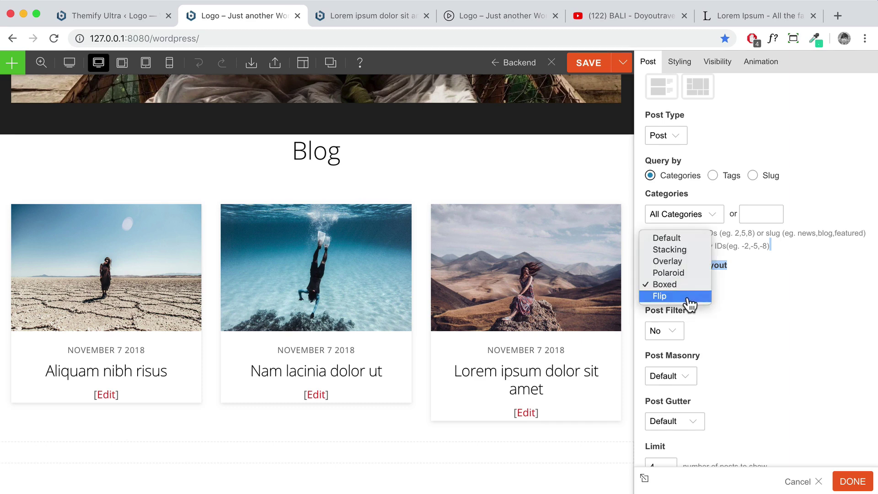
click(686, 295)
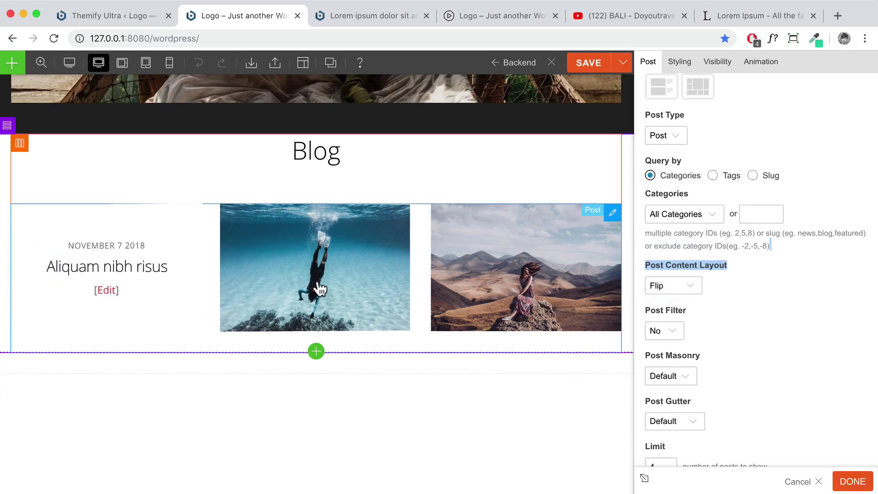
click(650, 291)
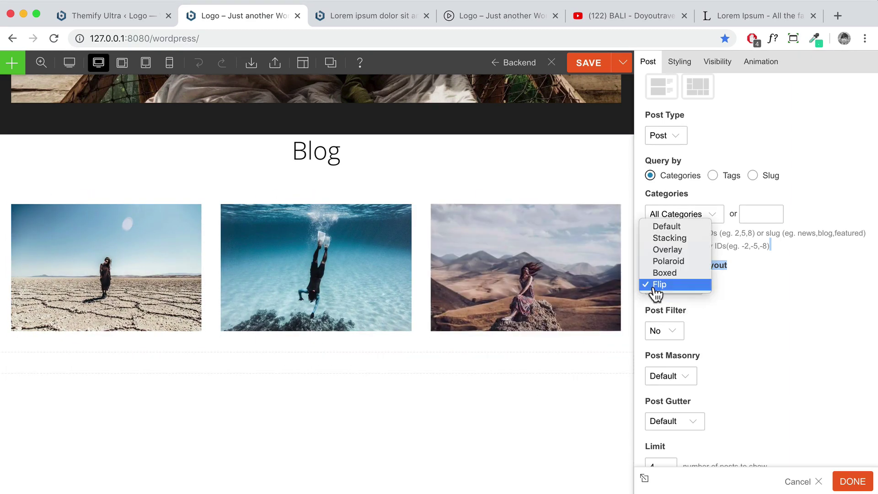
click(679, 229)
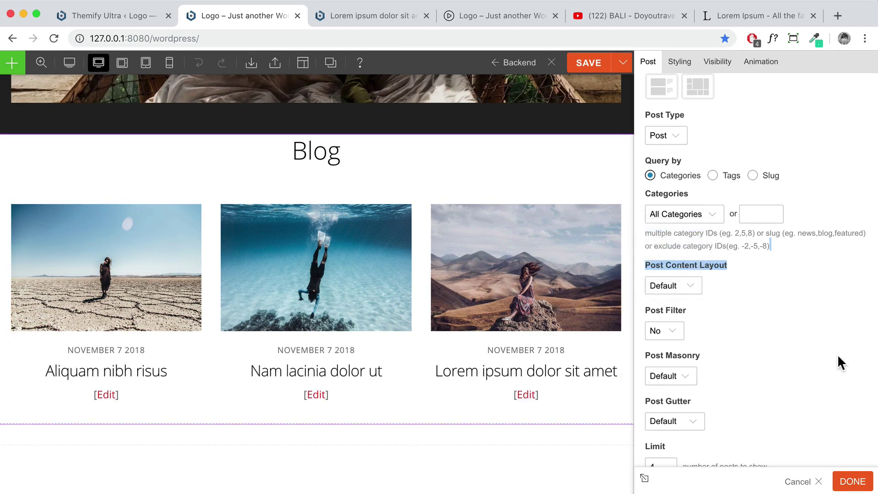
scroll(723, 314, up, 3)
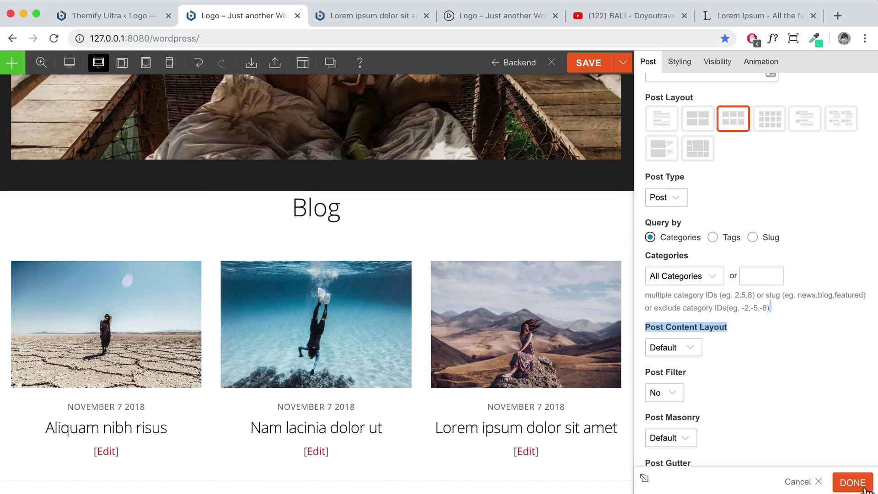
Unlink the Blog row's padding sides and set its top padding to 5%
click(853, 482)
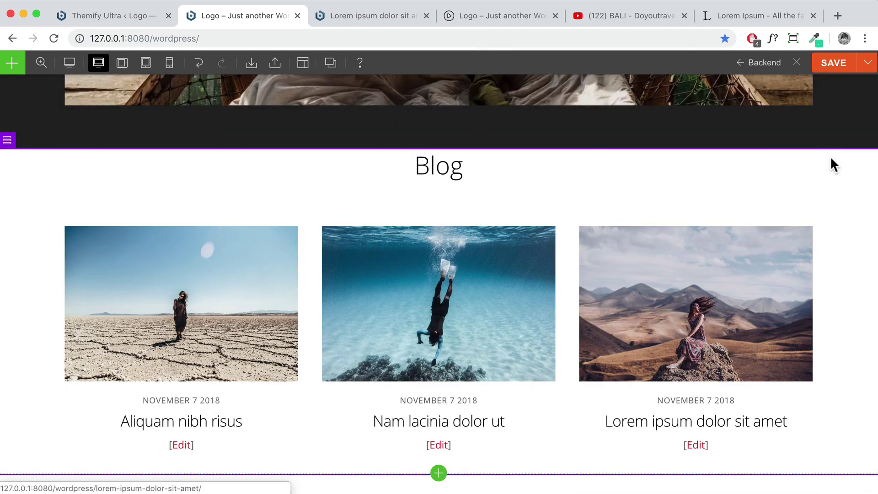
scroll(832, 162, down, 2)
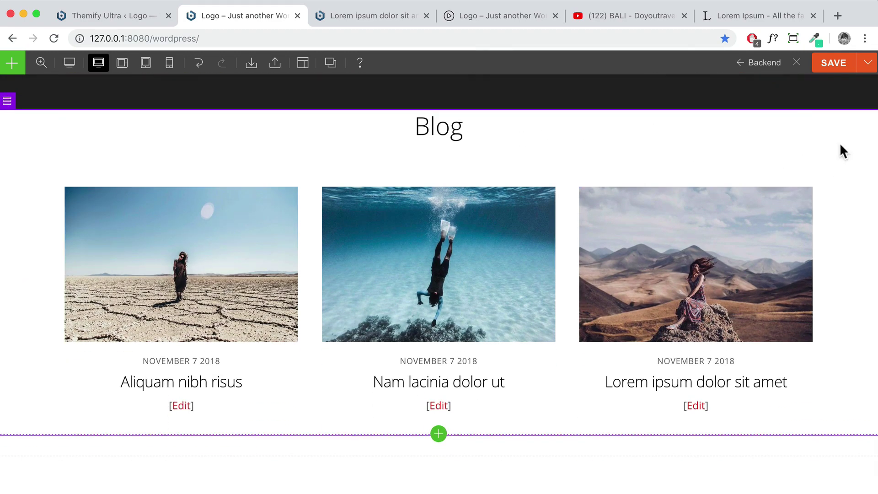
double_click(866, 148)
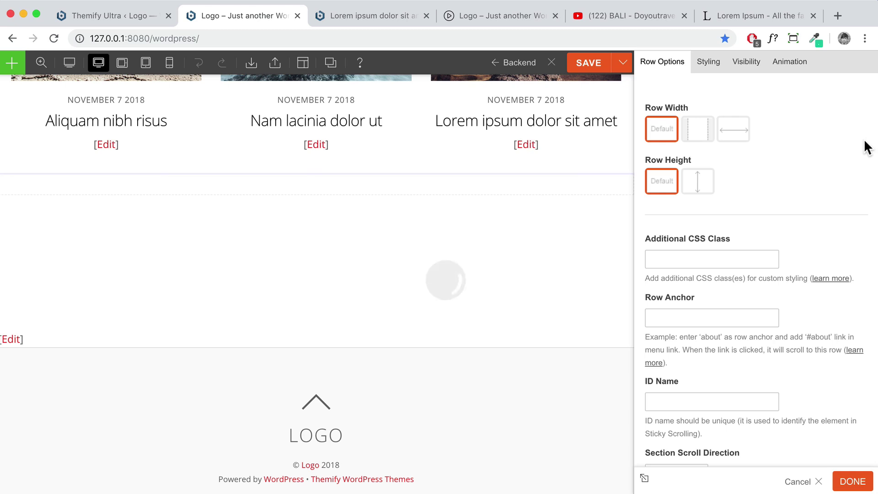
click(700, 68)
click(697, 301)
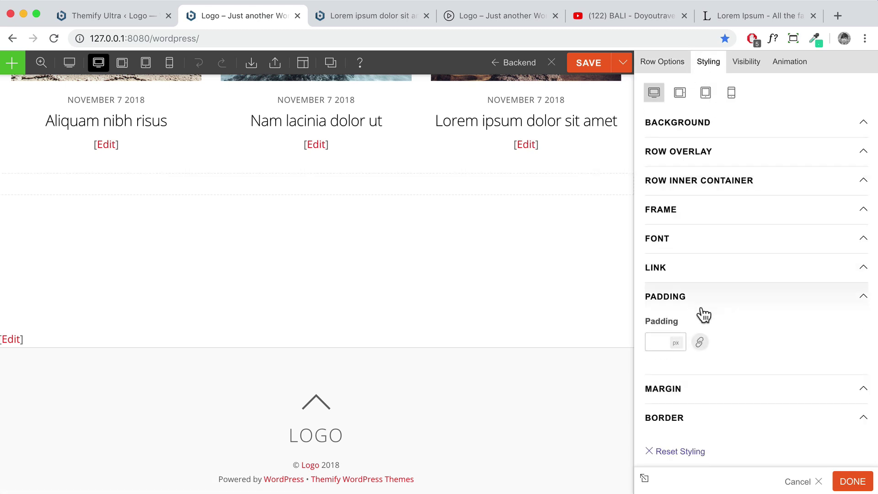
click(698, 342)
click(660, 342)
text(4)
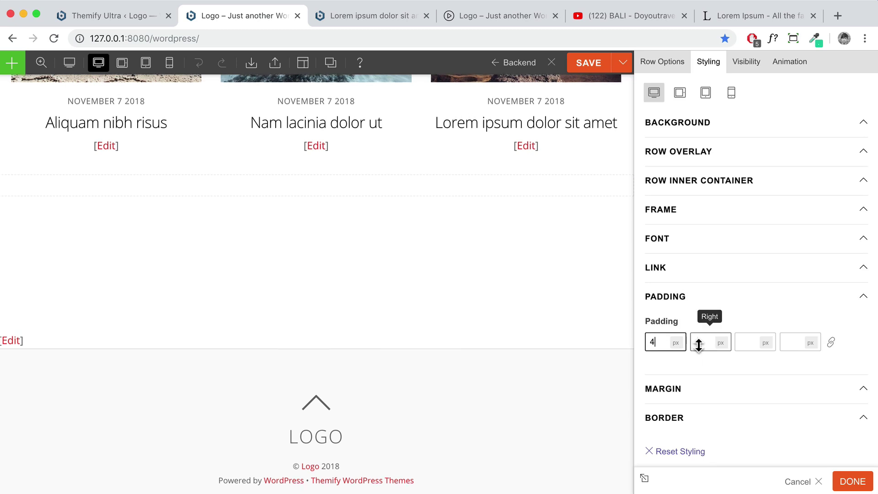
click(663, 339)
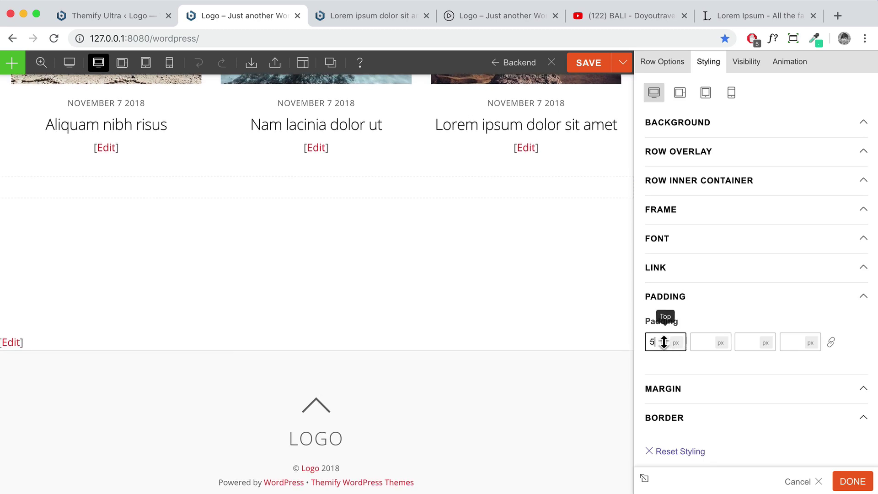
click(675, 345)
click(750, 343)
Set the Blog row's bottom padding to 5% and apply it
text(5)
click(764, 343)
click(768, 359)
click(852, 481)
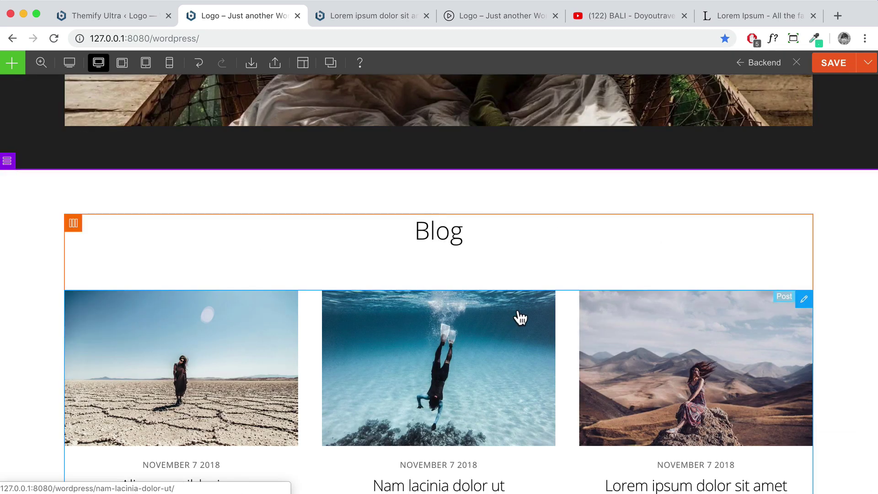
Zoom the preview to 50% to review the page, then save the homepage layout
mouse_move(41, 64)
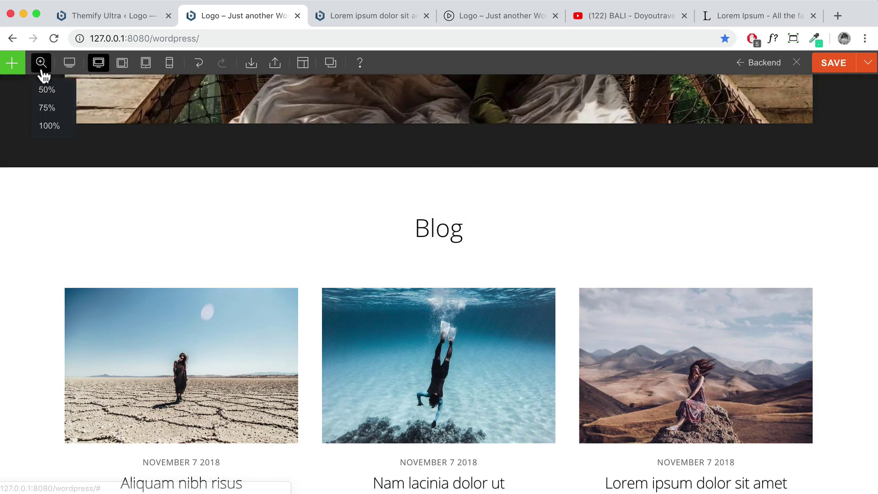
click(46, 91)
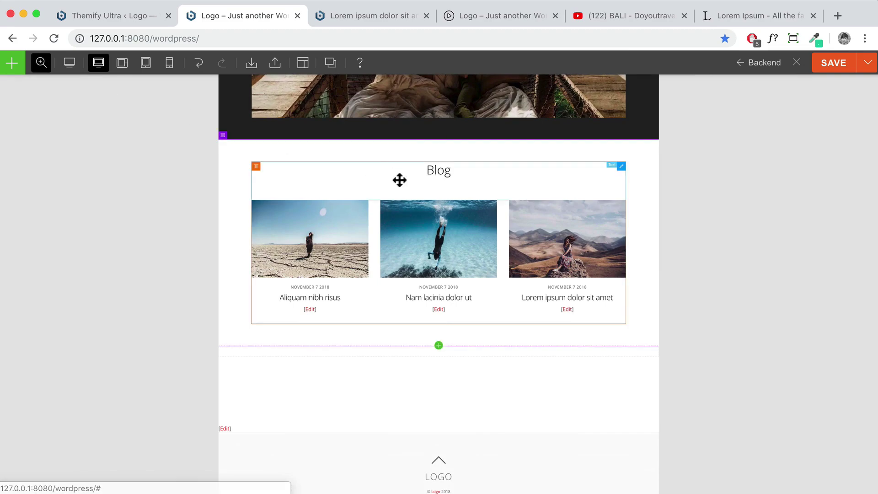
scroll(398, 178, up, 3)
scroll(399, 178, up, 15)
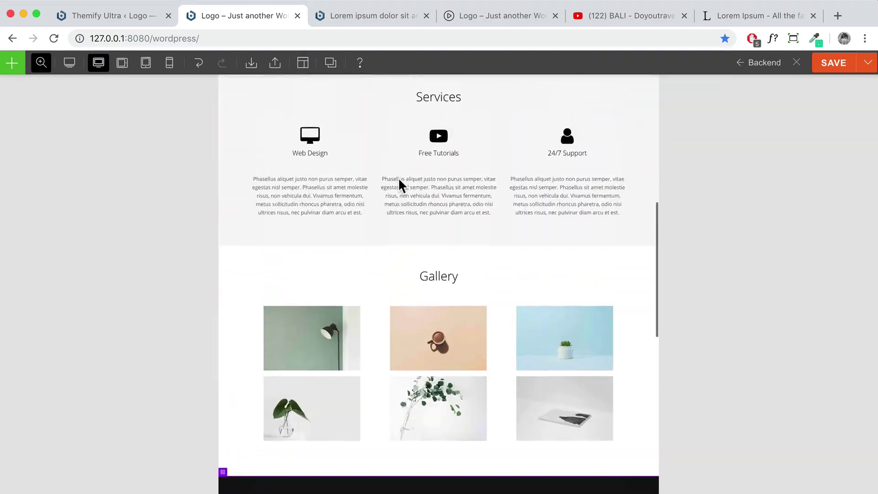
scroll(397, 177, down, 15)
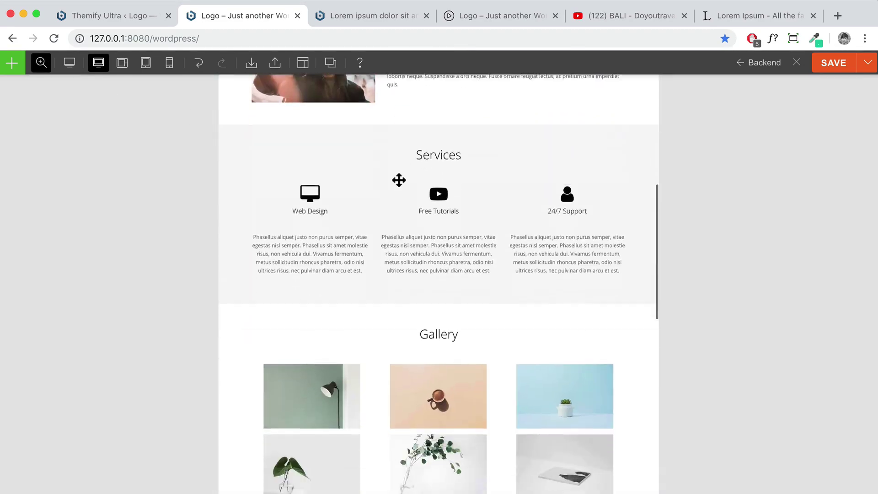
scroll(396, 177, down, 6)
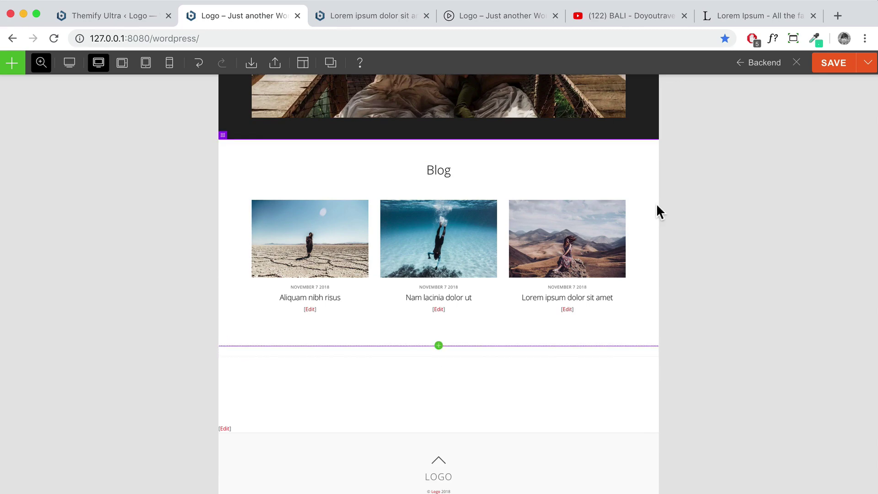
click(833, 64)
Exit the Themify page builder
click(11, 62)
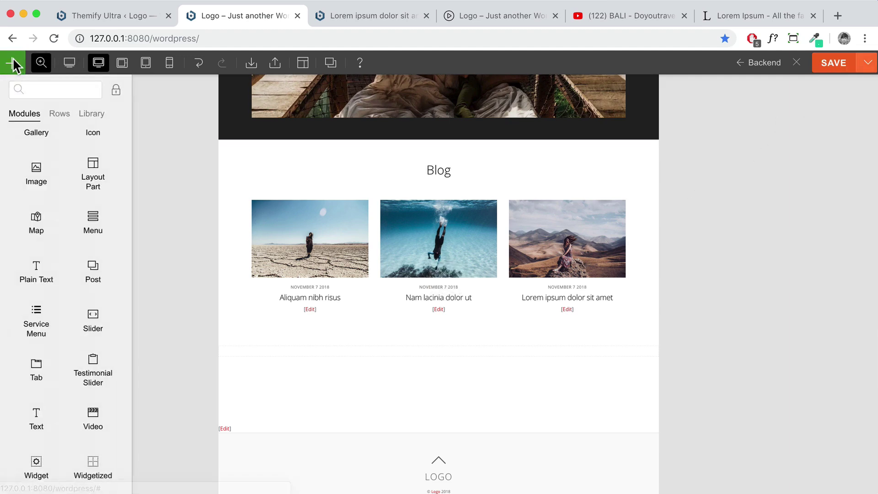
scroll(54, 192, up, 5)
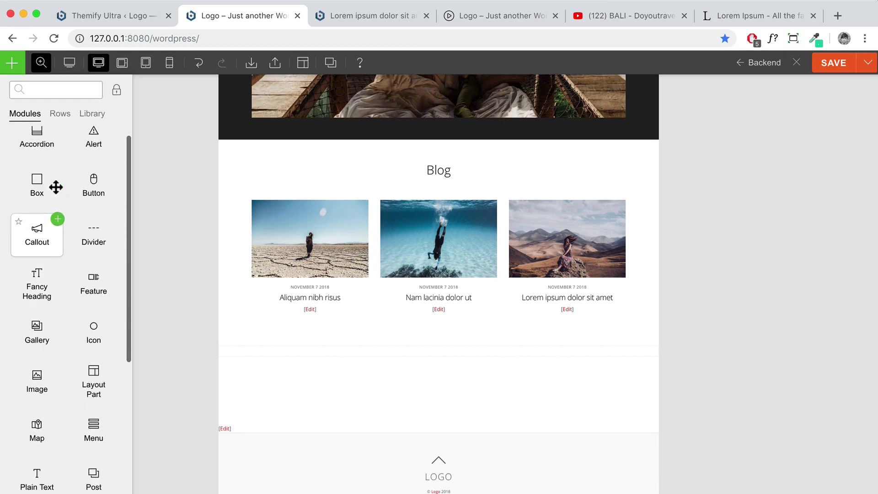
click(796, 63)
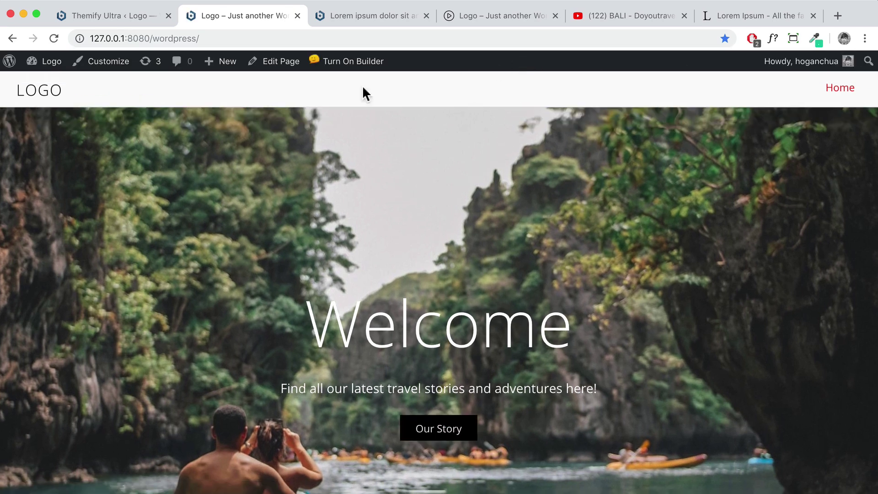
Go to the admin Dashboard and open Plugins > Installed Plugins, listing 8 plugins
mouse_move(52, 68)
click(48, 82)
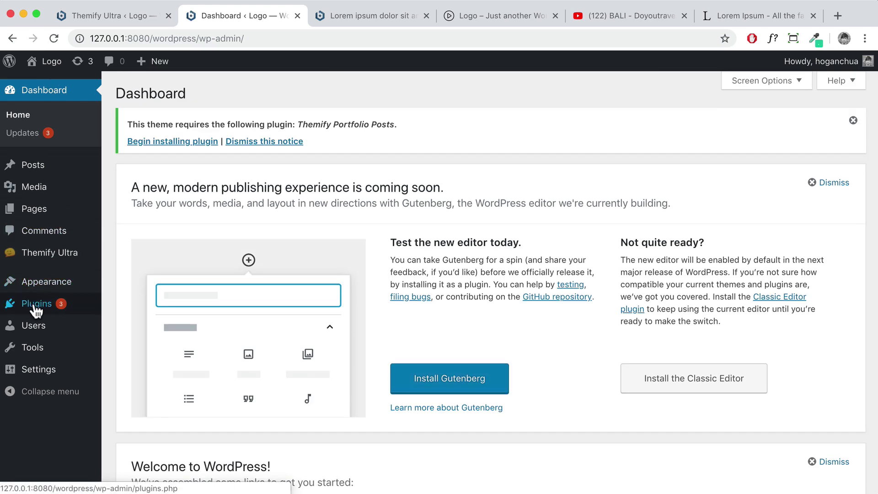
mouse_move(32, 309)
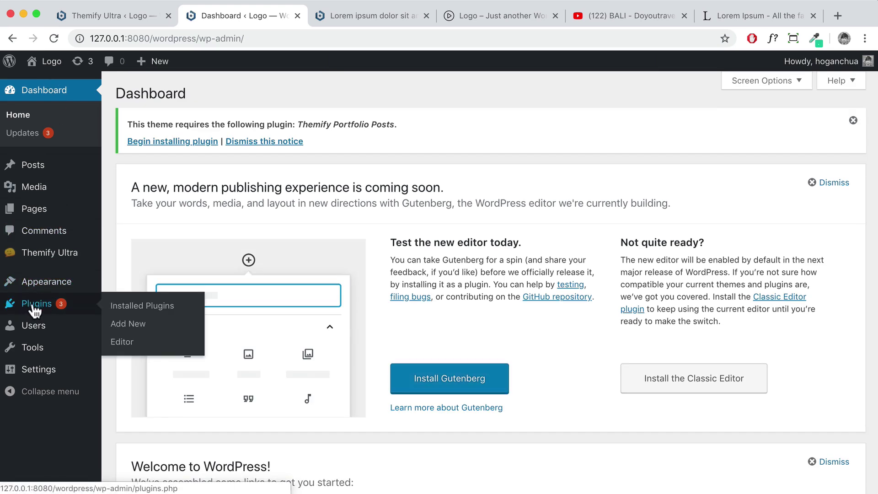
click(35, 310)
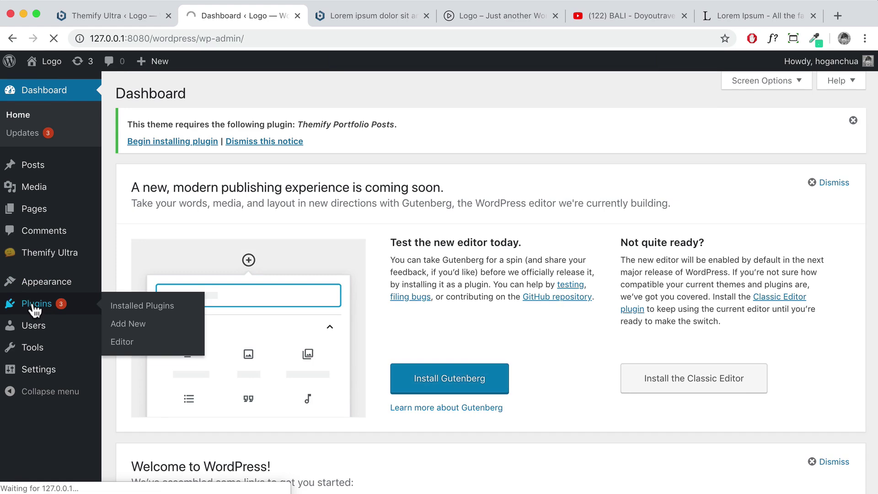
scroll(244, 312, down, 3)
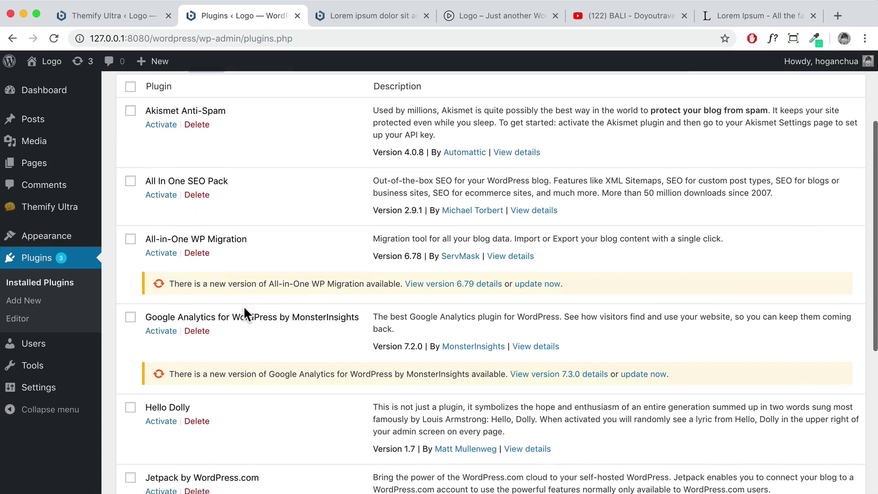
scroll(243, 306, up, 5)
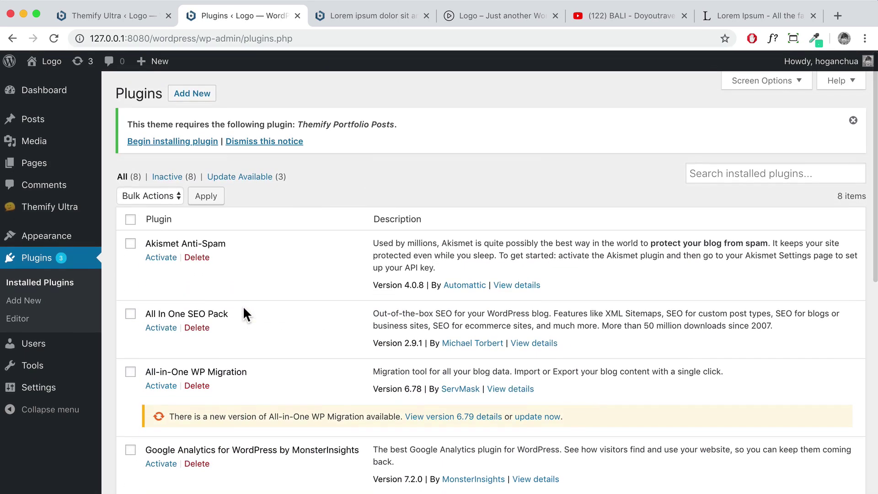
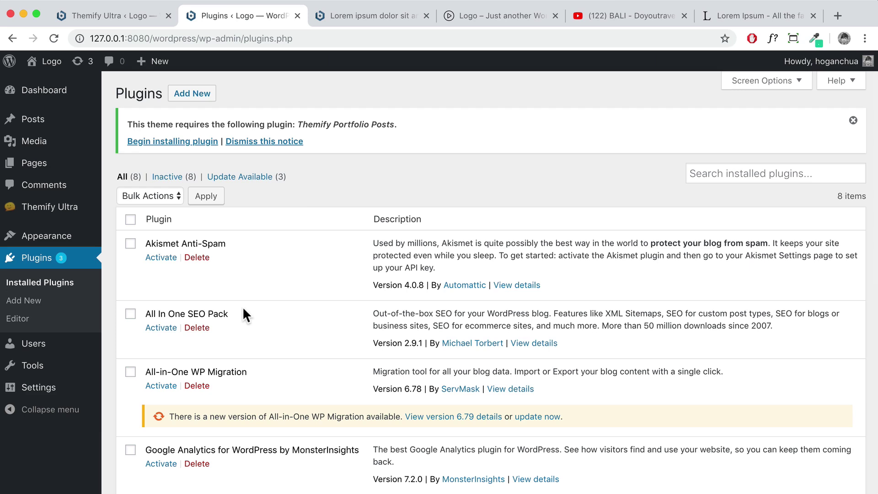
Go from Installed Plugins to the Add Plugins page and focus the Search plugins field
drag(114, 92, 161, 93)
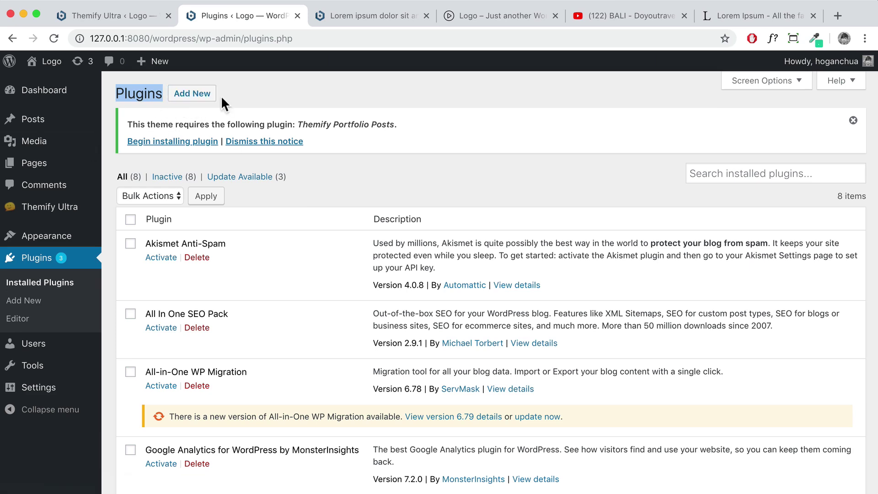
click(196, 94)
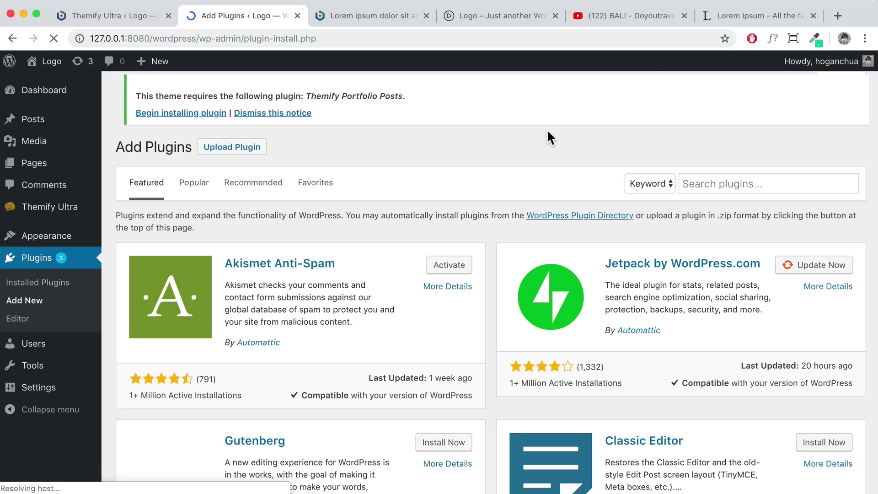
click(724, 189)
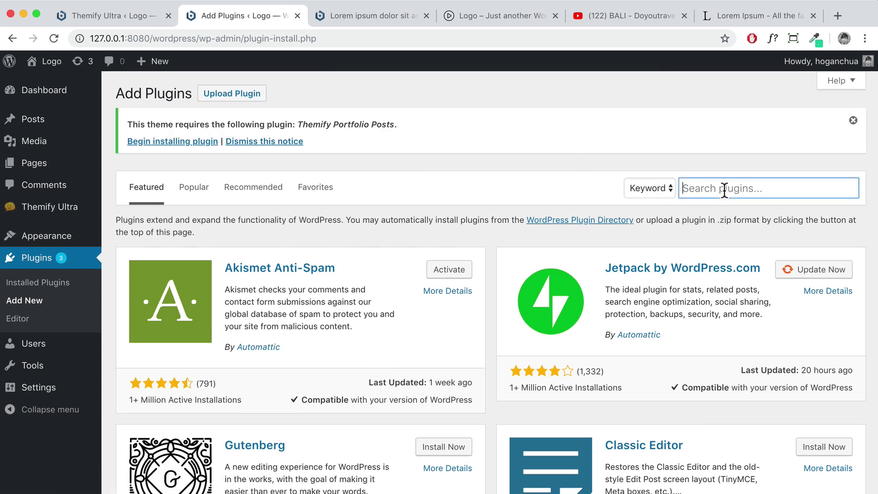
Search for 'contact form 7', then install and activate the Contact Form 7 plugin
text(contact form )
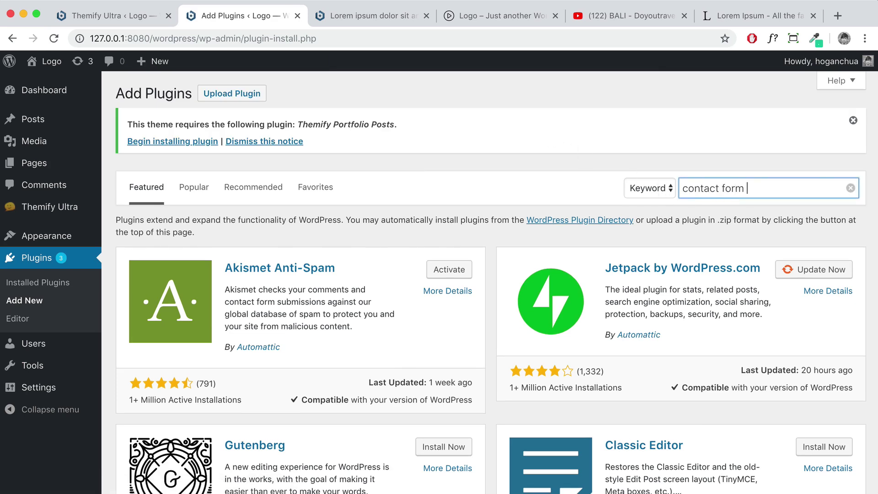
text(7)
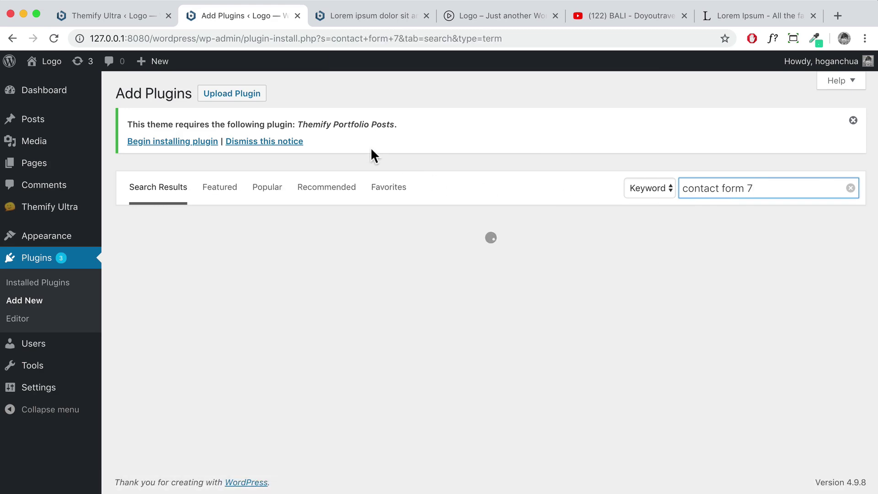
scroll(418, 202, down, 2)
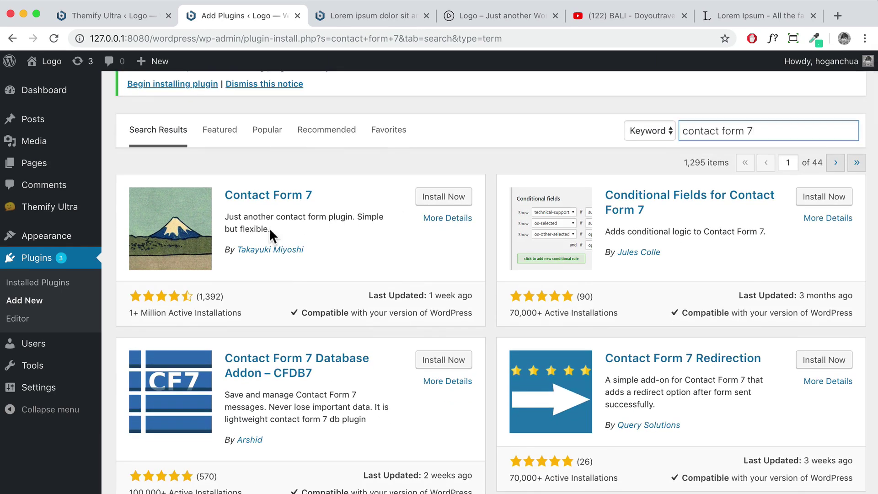
drag(270, 230, 222, 220)
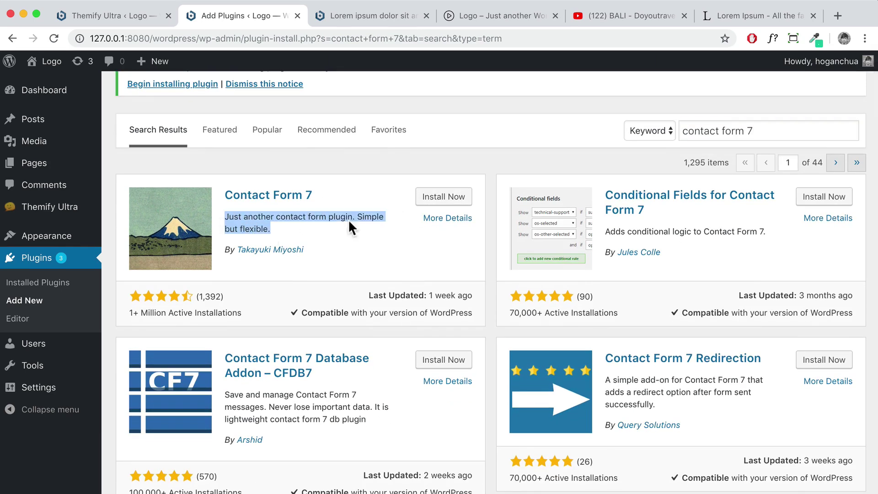
click(445, 197)
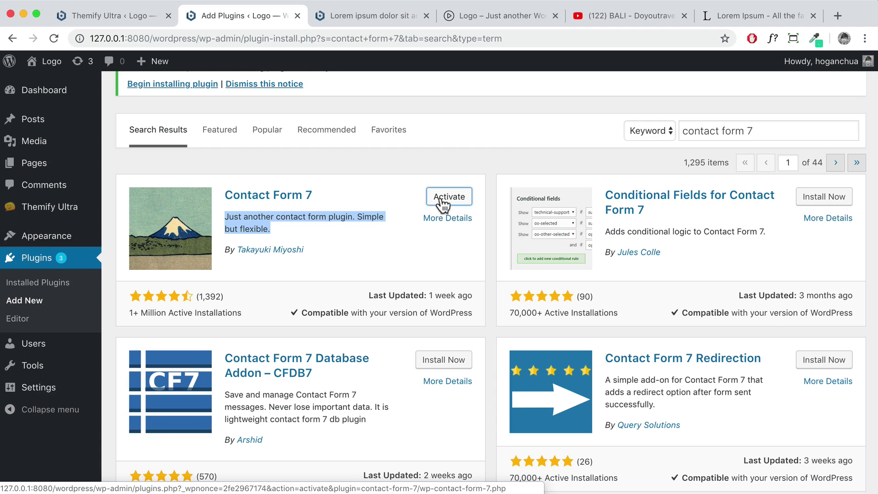
click(442, 202)
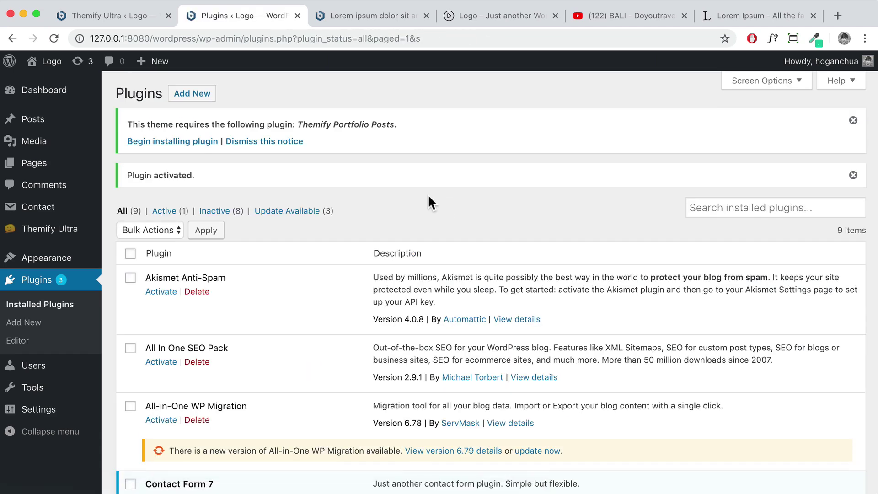
Copy the shortcode [contact-form-7 id="38"] and open Contact form 1 for editing
mouse_move(43, 210)
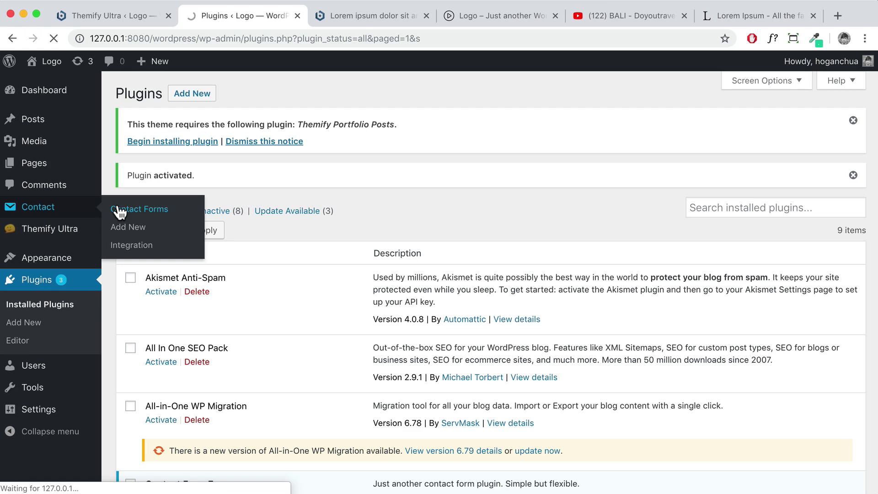
scroll(220, 343, down, 2)
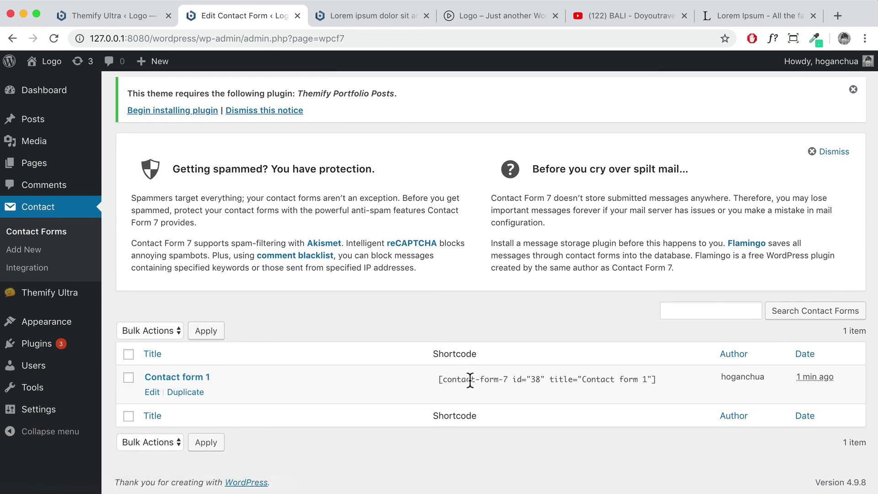
drag(437, 380, 653, 380)
right_click(623, 381)
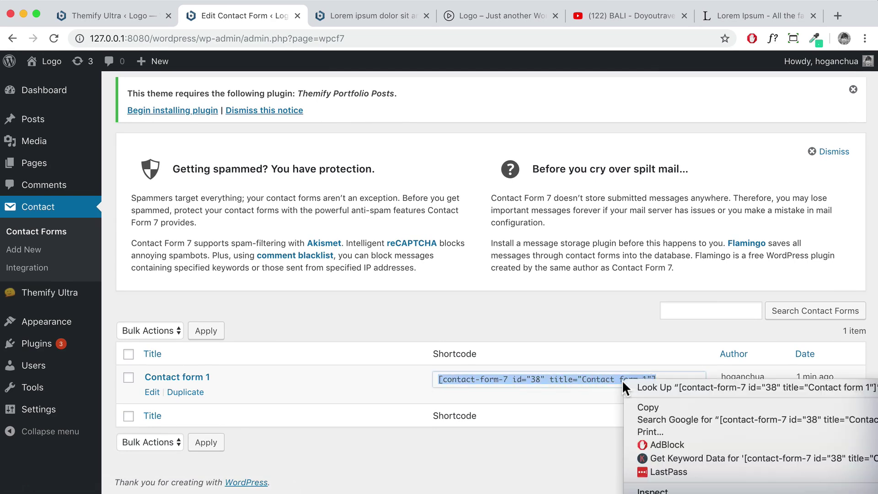
click(638, 401)
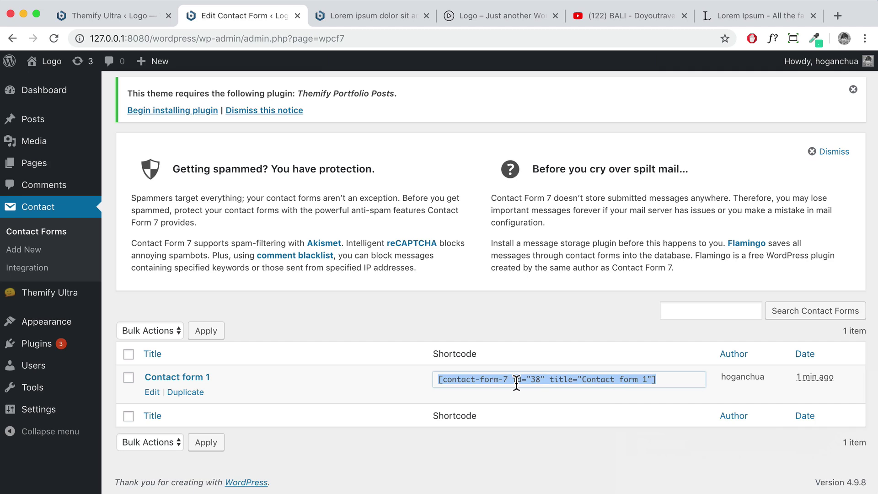
click(152, 392)
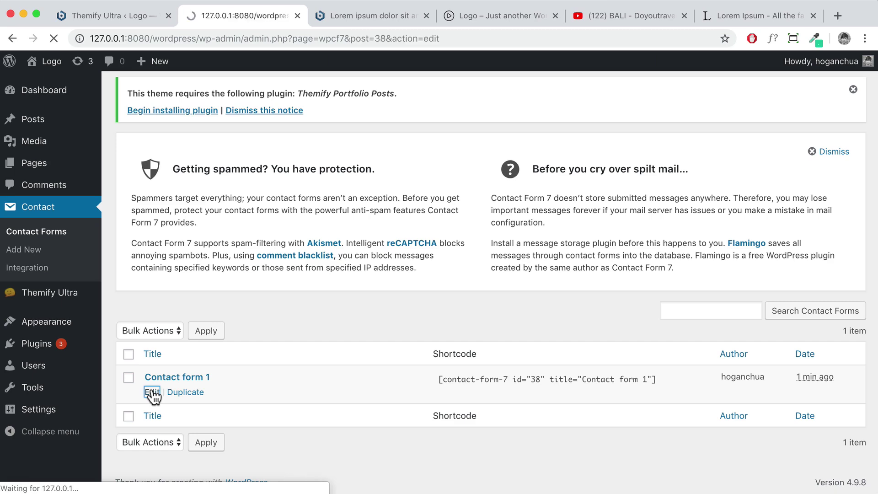
Review Contact form 1's Mail settings and Messages texts, then return to the Form template
scroll(204, 322, down, 2)
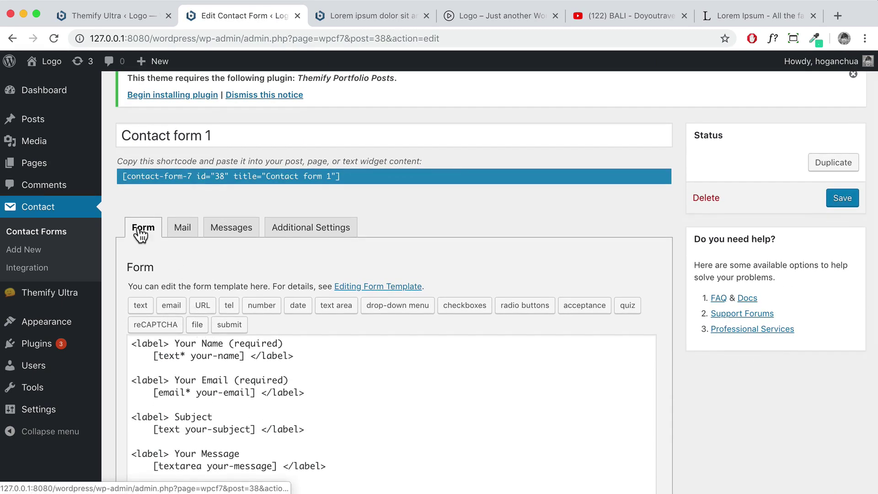
click(185, 233)
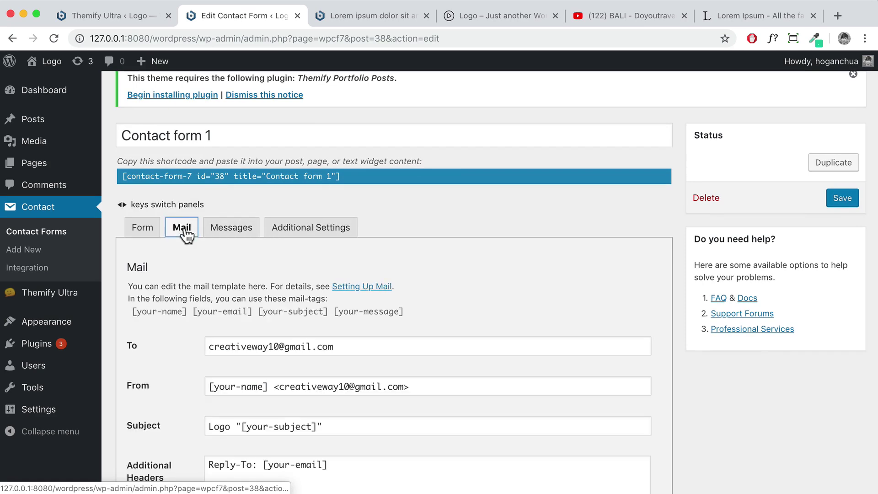
scroll(230, 264, down, 5)
drag(344, 239, 198, 243)
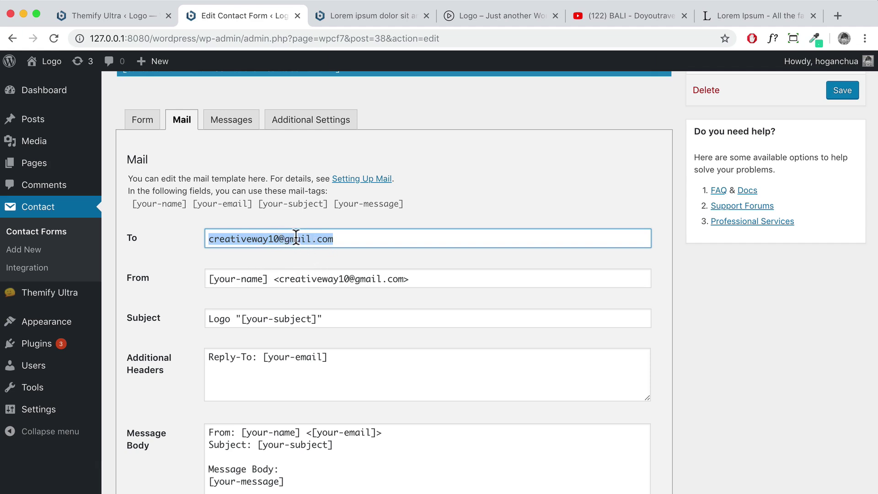
click(242, 130)
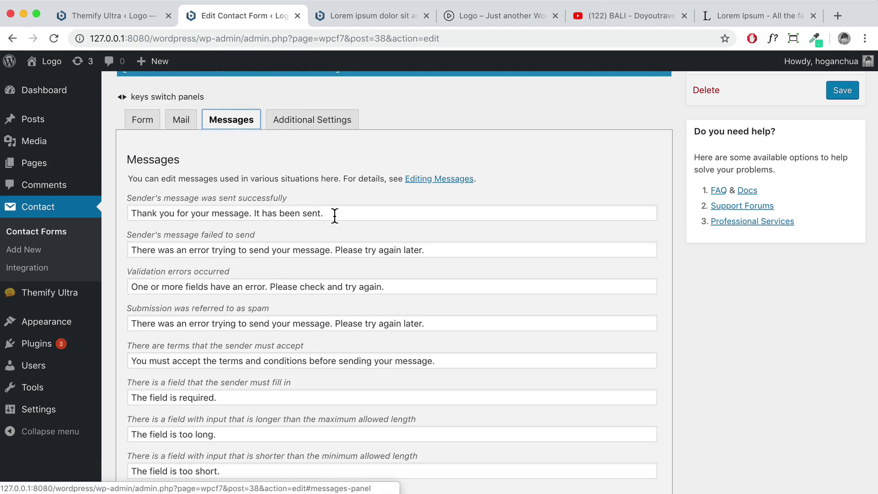
drag(334, 215, 136, 220)
click(141, 121)
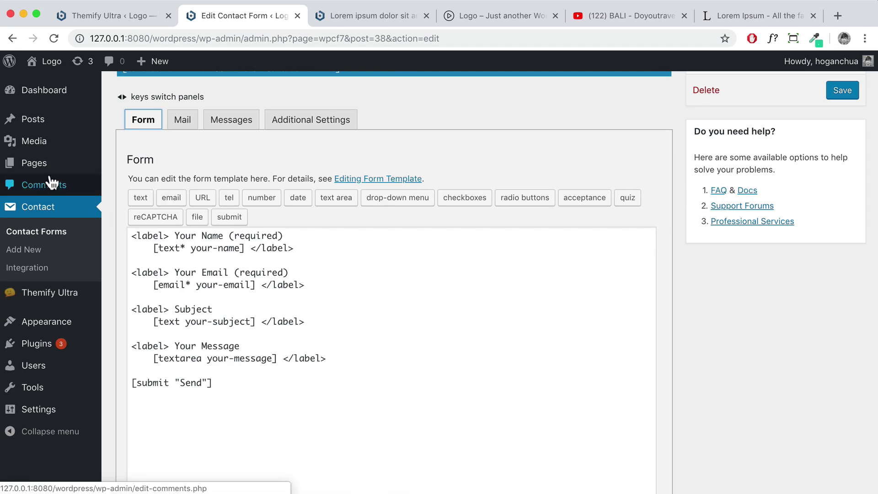
Save Contact form 1 and visit the live site's front page
scroll(430, 161, up, 5)
click(842, 246)
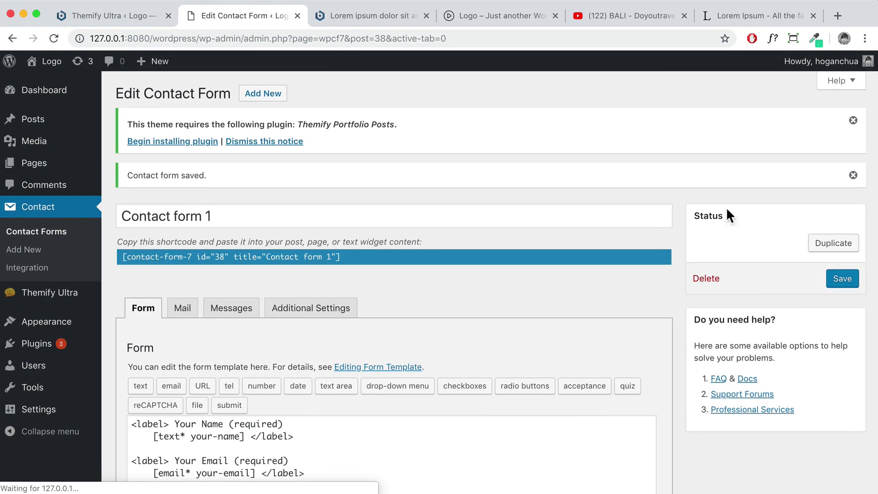
mouse_move(48, 68)
click(50, 85)
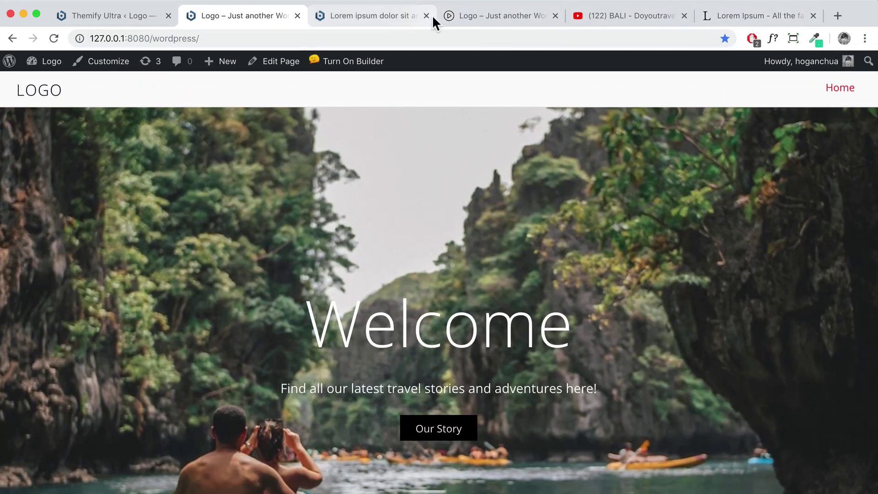
Close the extra browser tabs, including the YouTube and Lorem Ipsum tabs
click(425, 15)
click(555, 15)
click(556, 15)
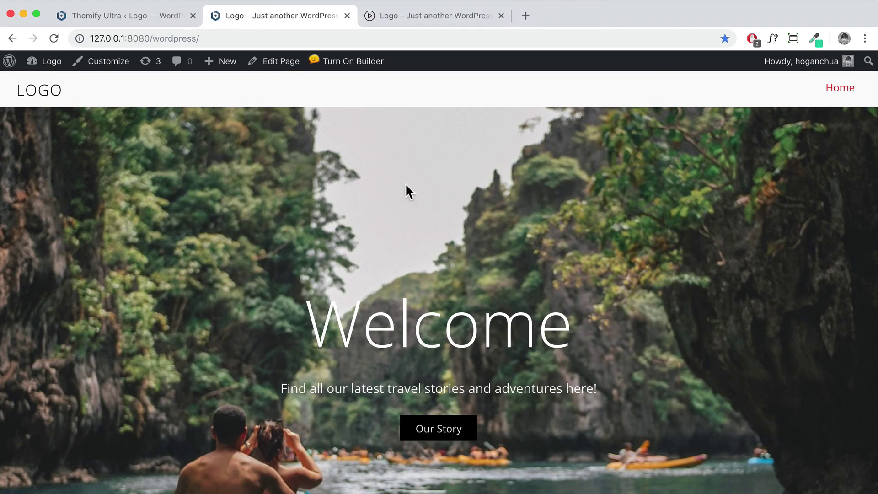
Turn on the homepage builder and drop a Text module into the empty bottom row
scroll(406, 187, down, 20)
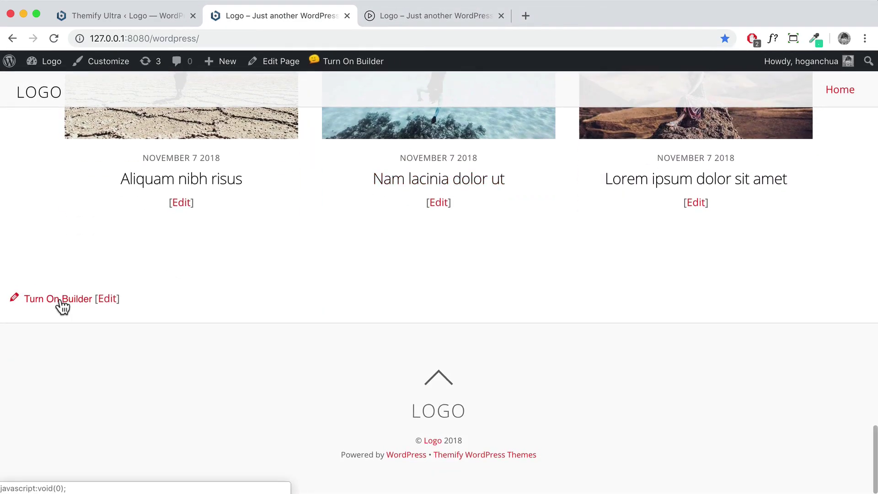
click(61, 302)
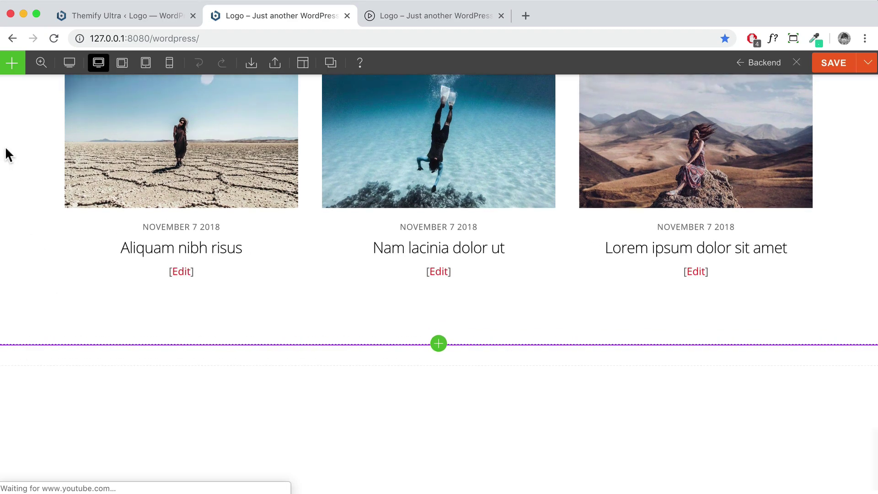
click(6, 70)
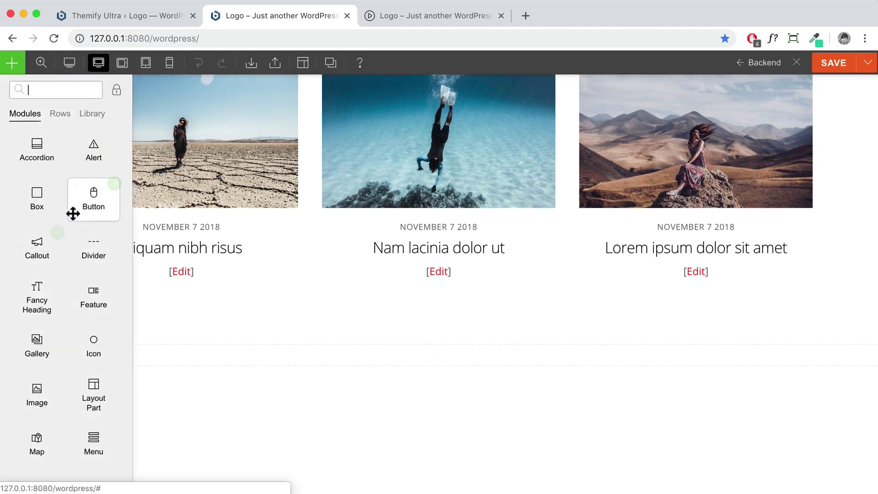
scroll(109, 347, down, 5)
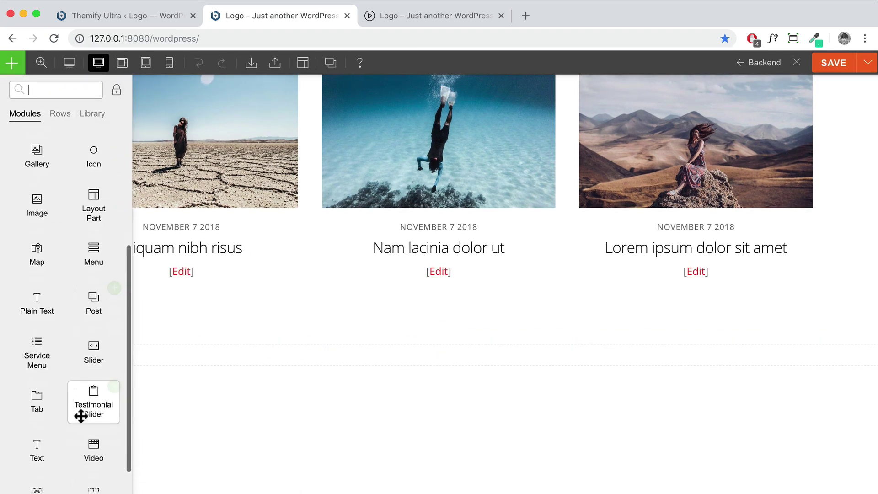
drag(58, 423, 457, 364)
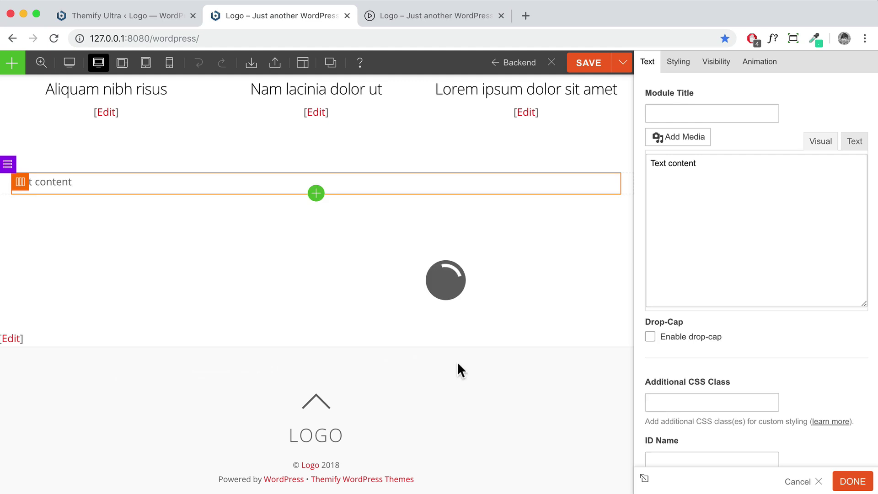
Replace the placeholder text with 'Contact' formatted as Heading 2
drag(736, 249, 558, 255)
text(Cont)
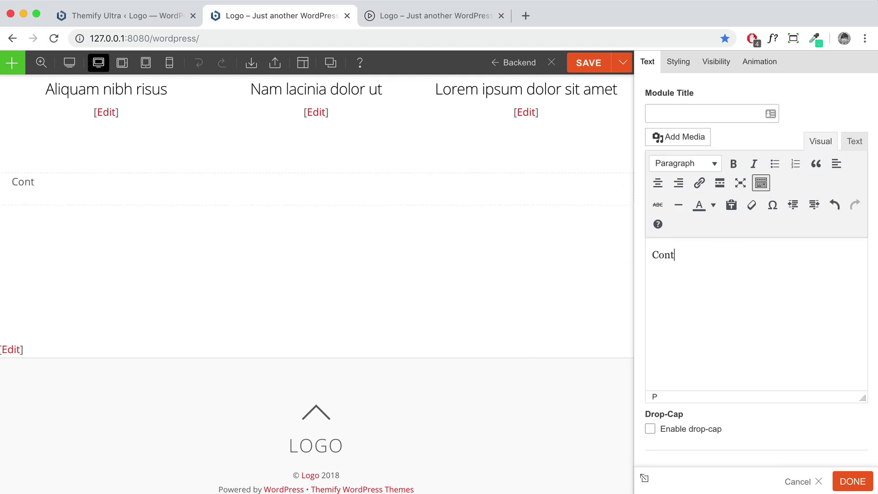
text(act)
double_click(698, 257)
click(708, 165)
click(696, 238)
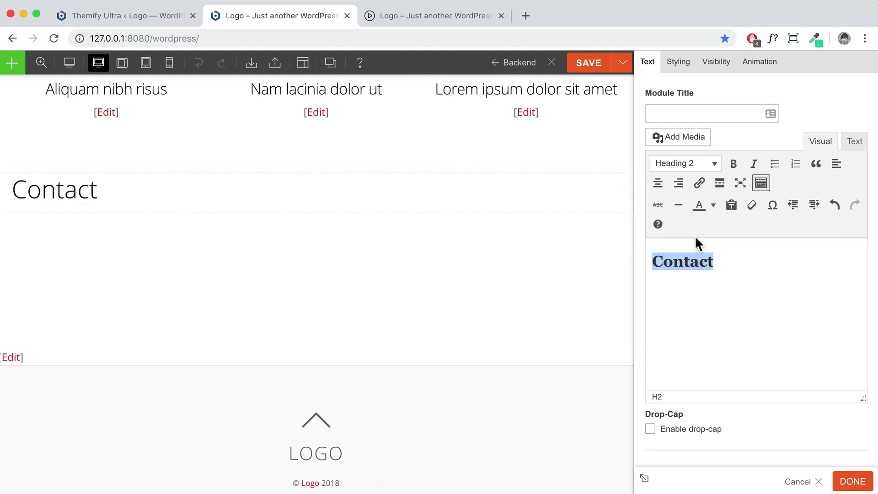
click(850, 481)
click(13, 63)
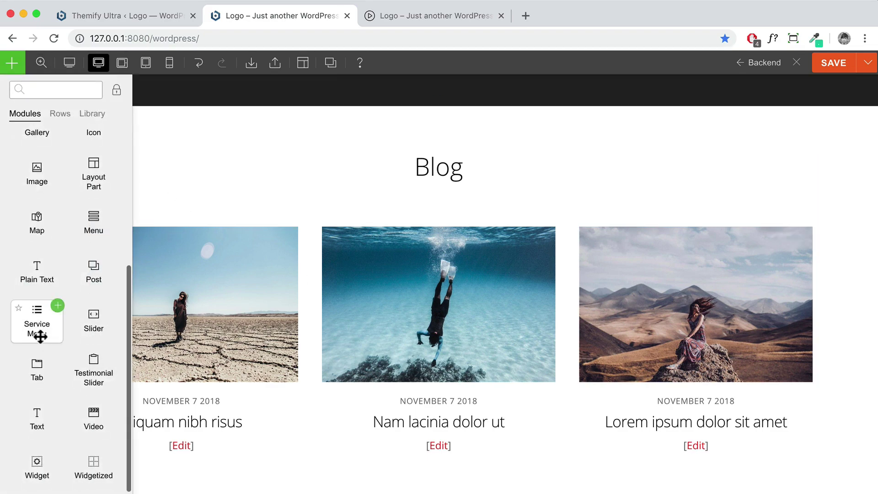
Add a Text module below the Contact heading containing the pasted contact-form-7 shortcode
drag(36, 428, 198, 399)
scroll(417, 371, down, 3)
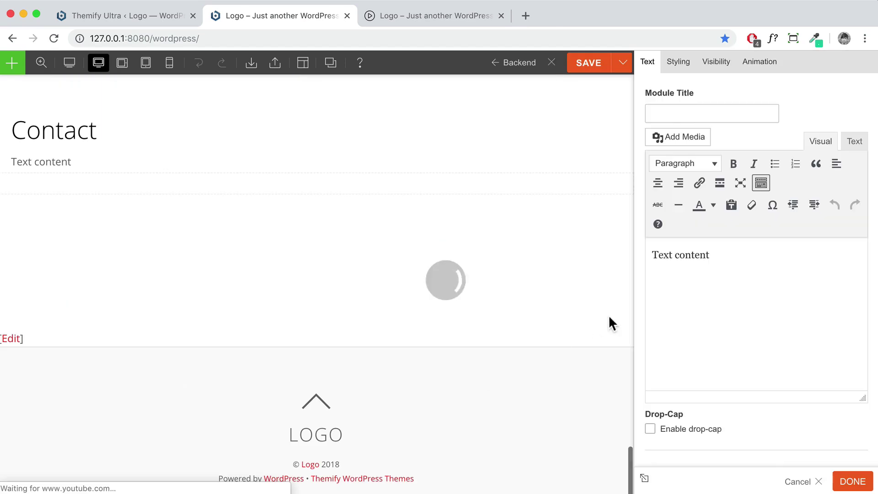
drag(719, 251, 629, 254)
key(super+v)
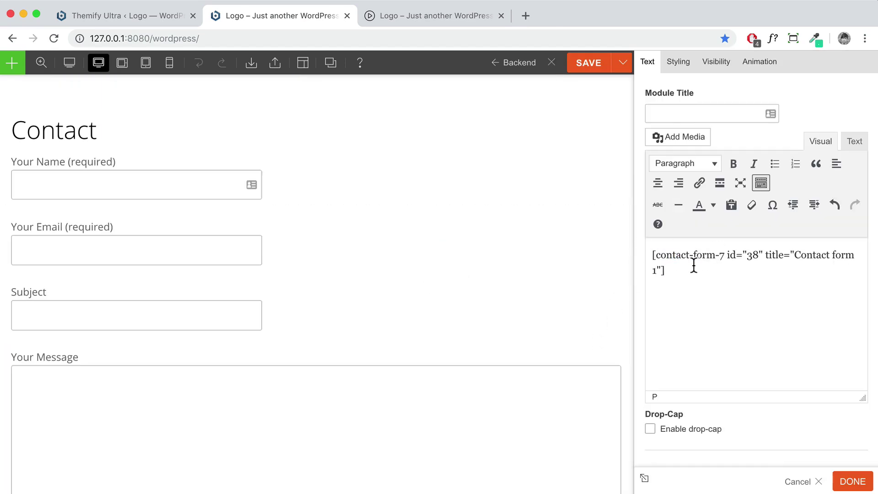
scroll(426, 290, down, 2)
scroll(353, 299, up, 3)
scroll(352, 306, up, 1)
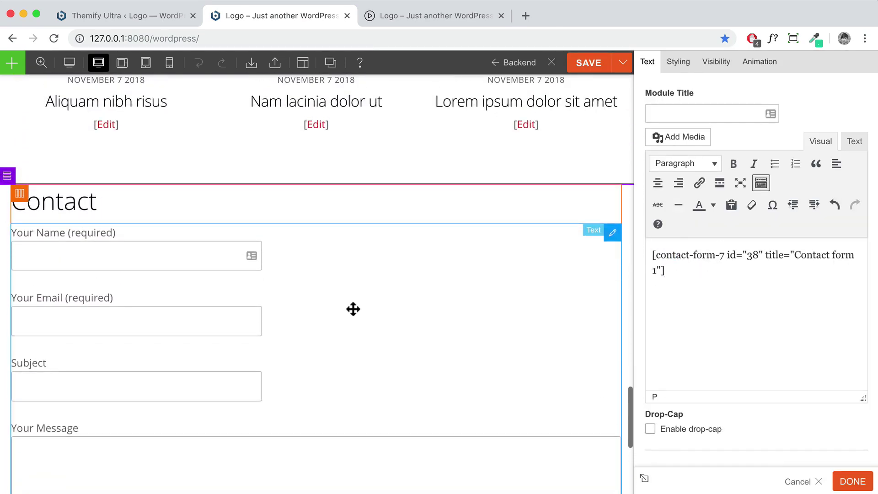
click(851, 482)
scroll(630, 333, down, 5)
scroll(631, 335, up, 3)
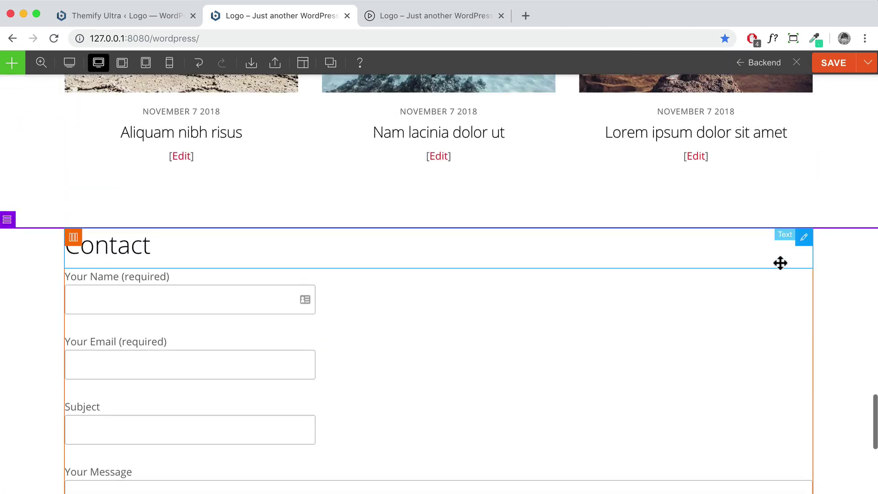
scroll(789, 261, down, 3)
scroll(790, 261, up, 1)
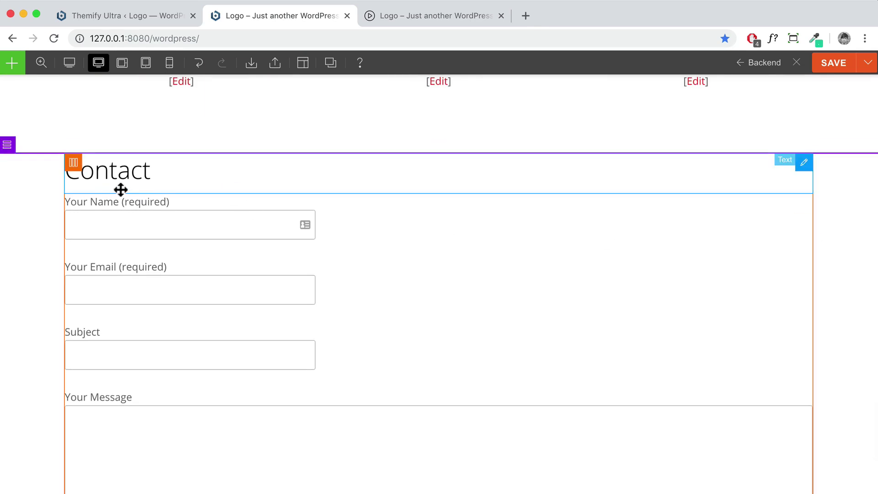
scroll(254, 265, down, 4)
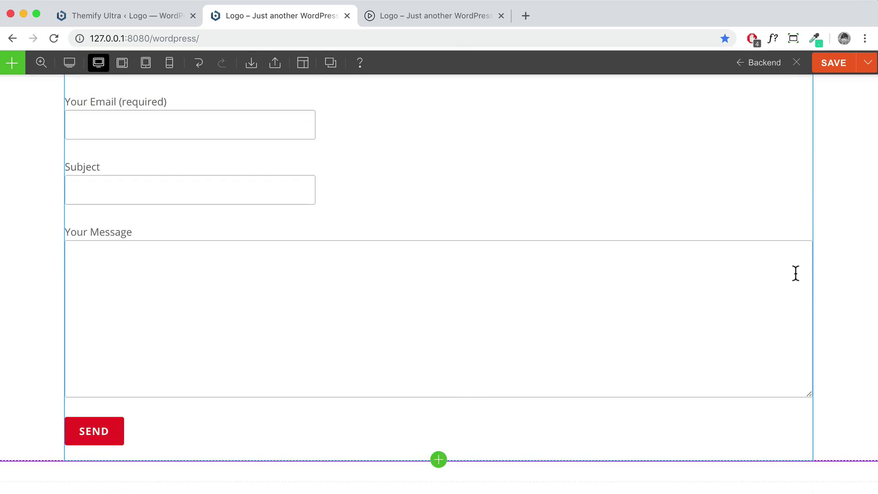
scroll(770, 281, up, 3)
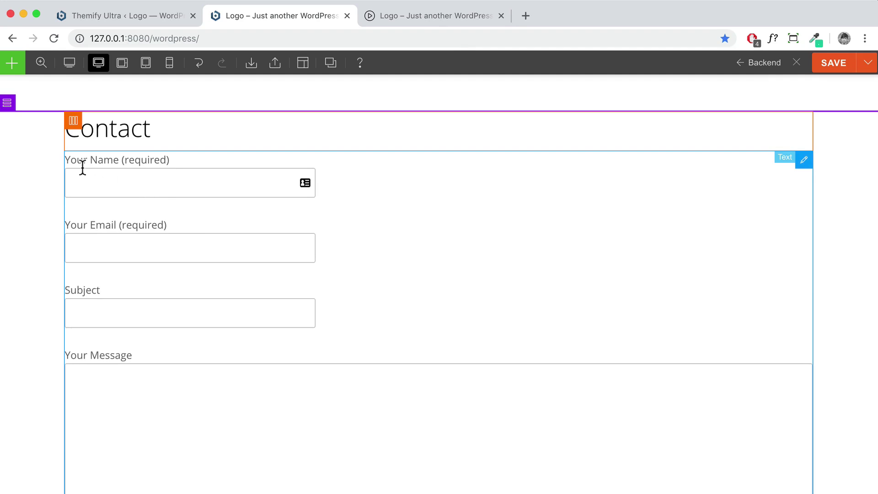
Make the Contact row three columns and move the heading and form into the middle column
mouse_move(6, 106)
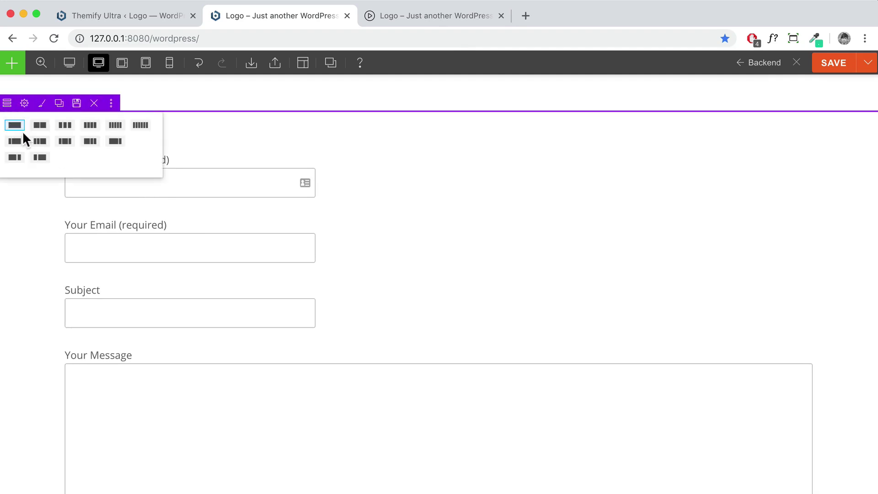
click(67, 145)
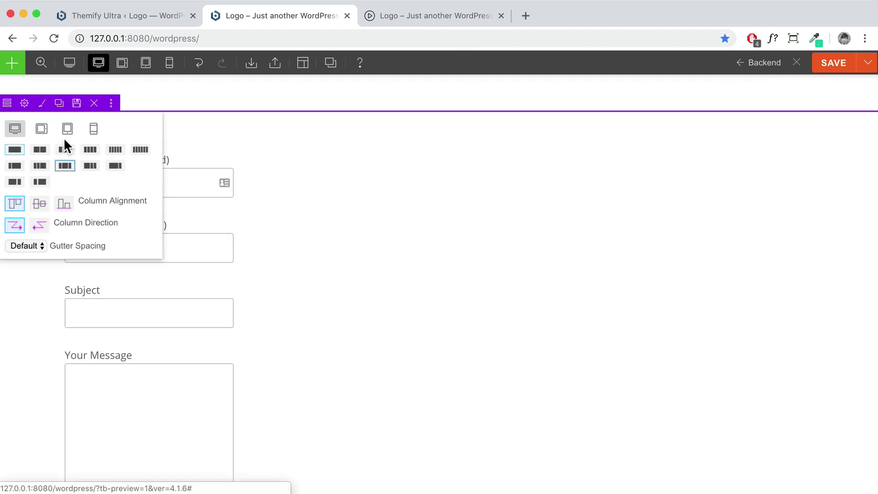
drag(122, 126, 327, 123)
drag(170, 159, 385, 162)
scroll(395, 162, down, 3)
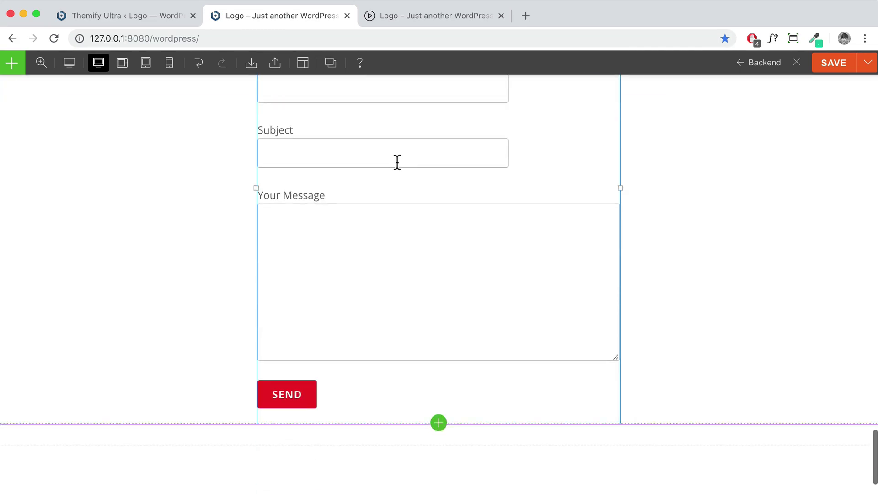
scroll(546, 250, up, 5)
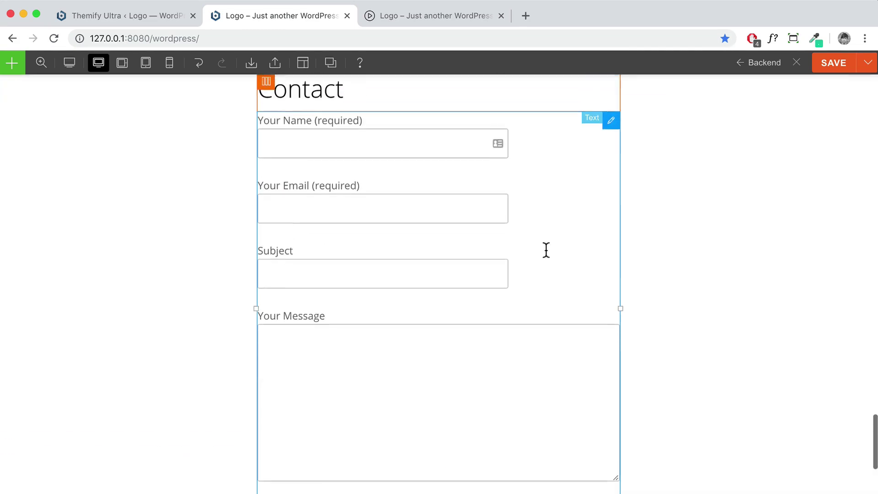
click(859, 203)
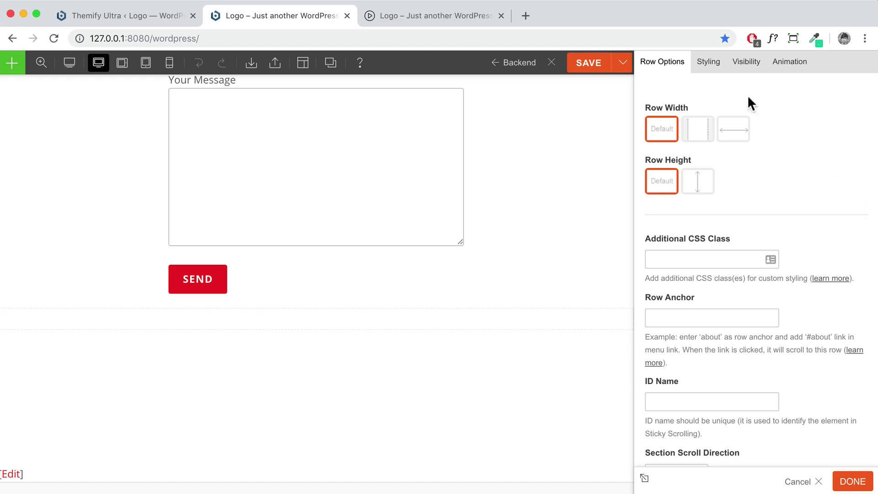
Set the Contact row's padding to 5% top and 5% bottom with sides unlinked
click(711, 65)
click(705, 298)
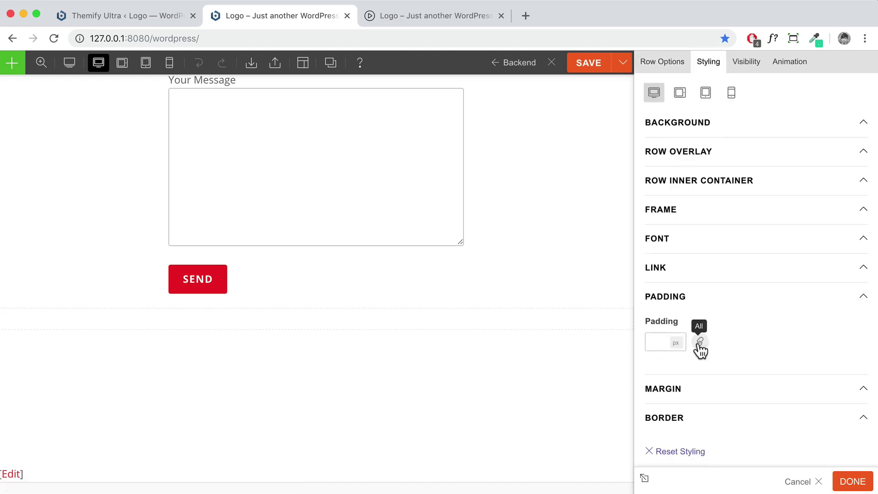
click(699, 343)
click(654, 341)
text(5)
click(676, 344)
click(682, 369)
click(746, 343)
text(5)
click(771, 358)
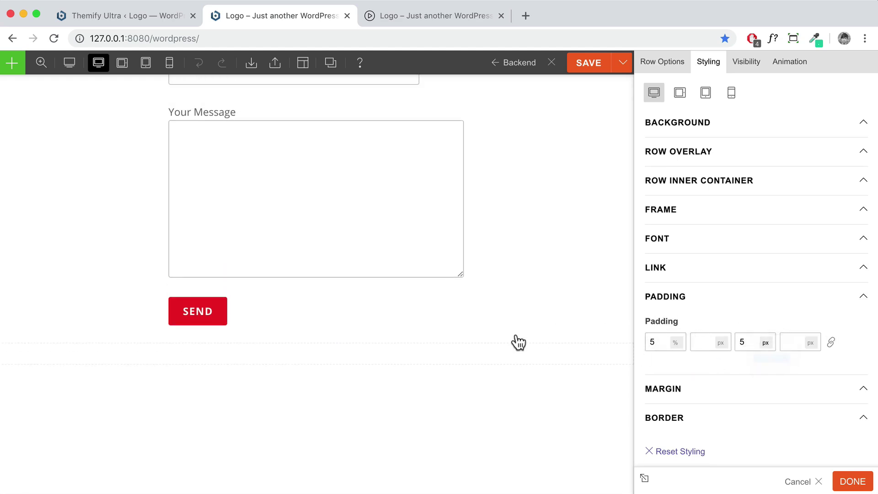
scroll(493, 330, up, 8)
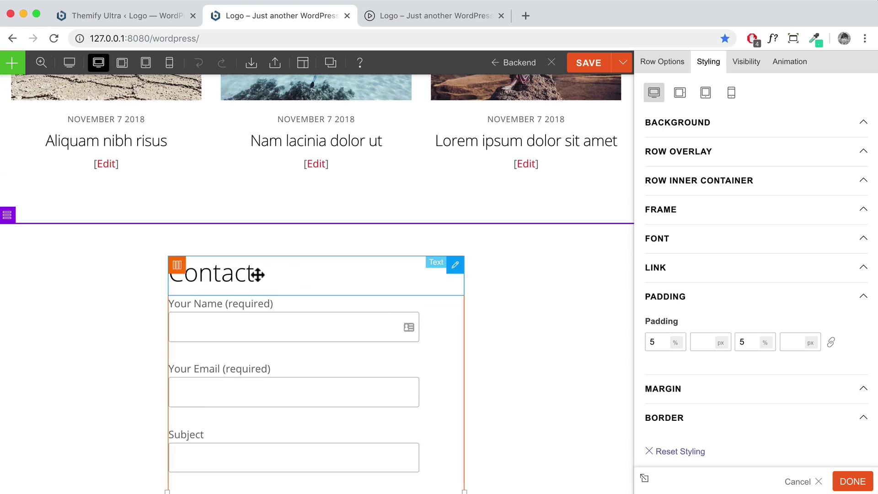
Give the Contact heading module a bottom padding of 5%
double_click(229, 276)
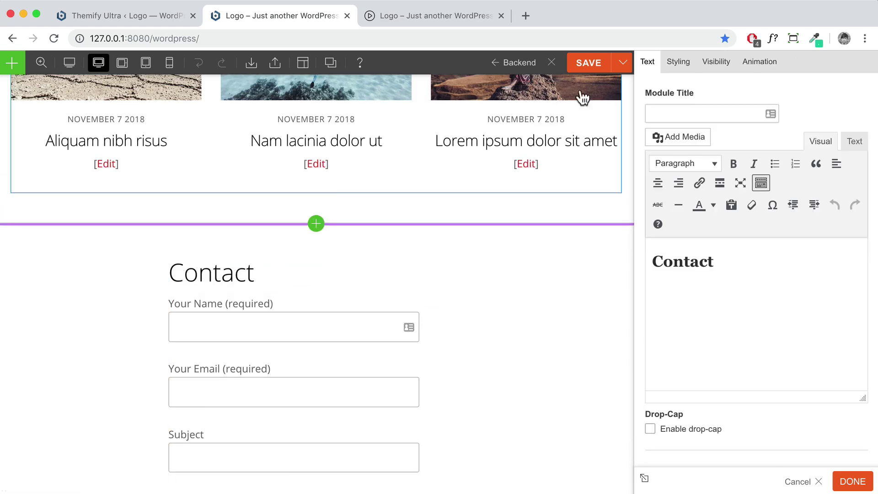
click(678, 62)
click(709, 309)
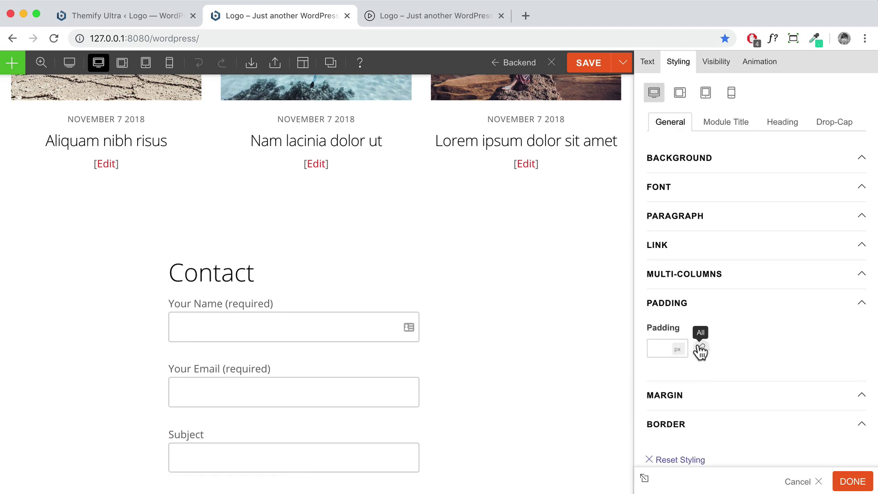
click(758, 352)
text(5)
click(767, 349)
click(766, 365)
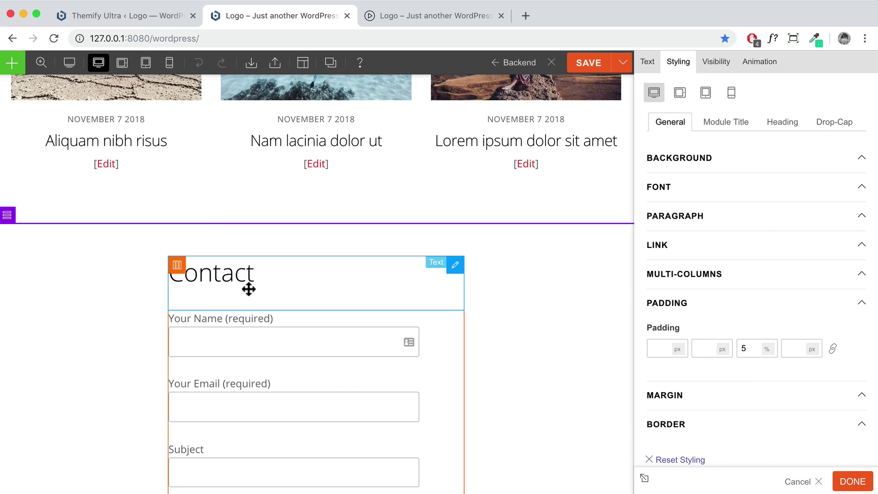
click(853, 484)
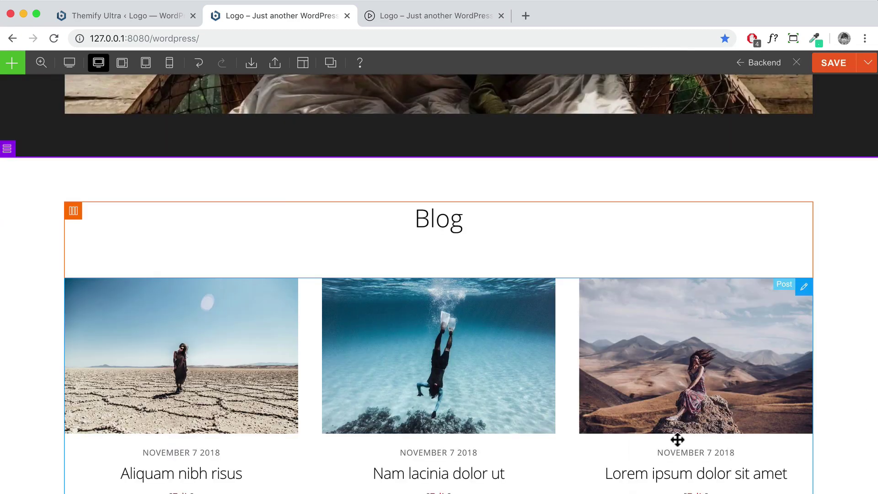
Center-align the text in the Contact row through its Styling font settings
scroll(652, 423, down, 5)
scroll(652, 423, up, 3)
scroll(651, 433, up, 5)
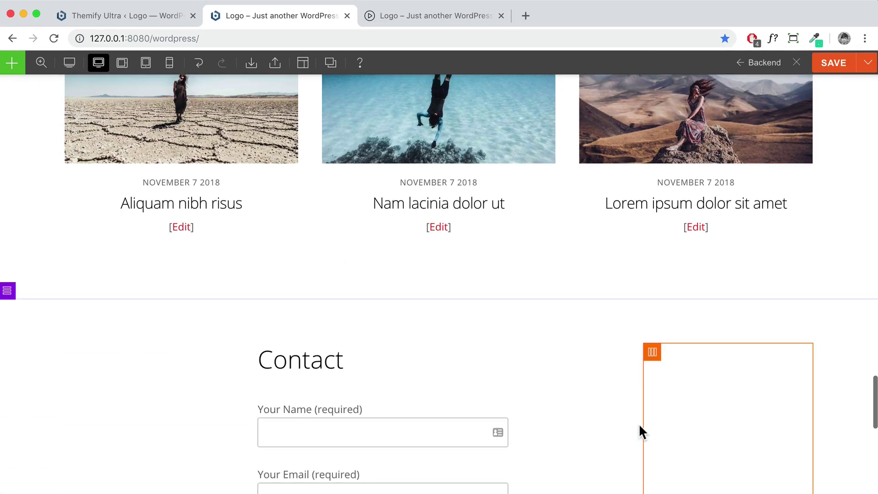
scroll(594, 406, down, 2)
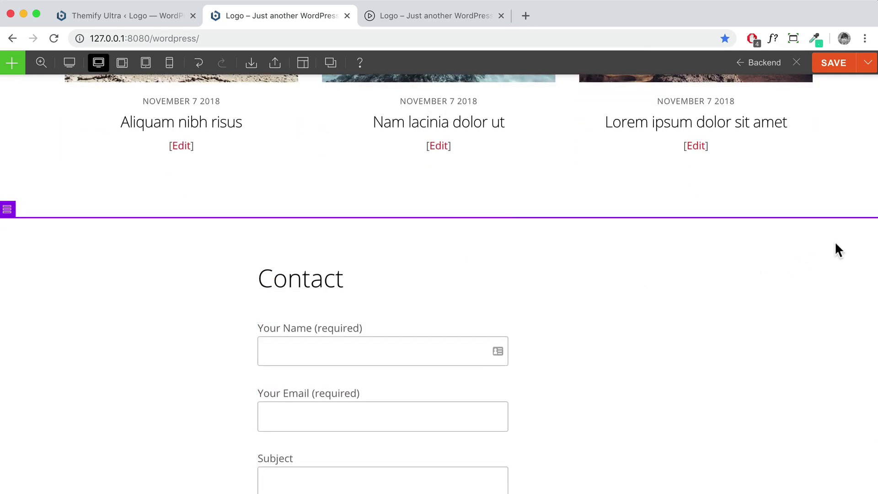
double_click(854, 229)
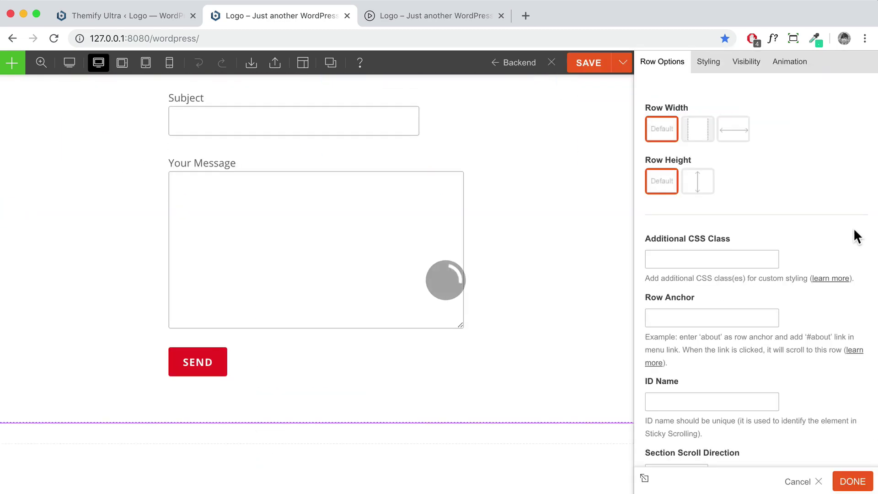
click(713, 72)
click(727, 245)
scroll(694, 336, down, 4)
click(686, 326)
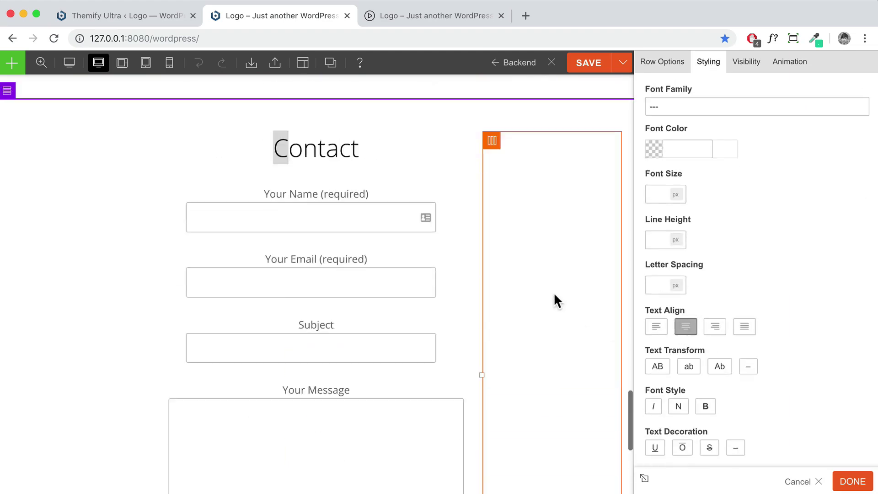
click(852, 482)
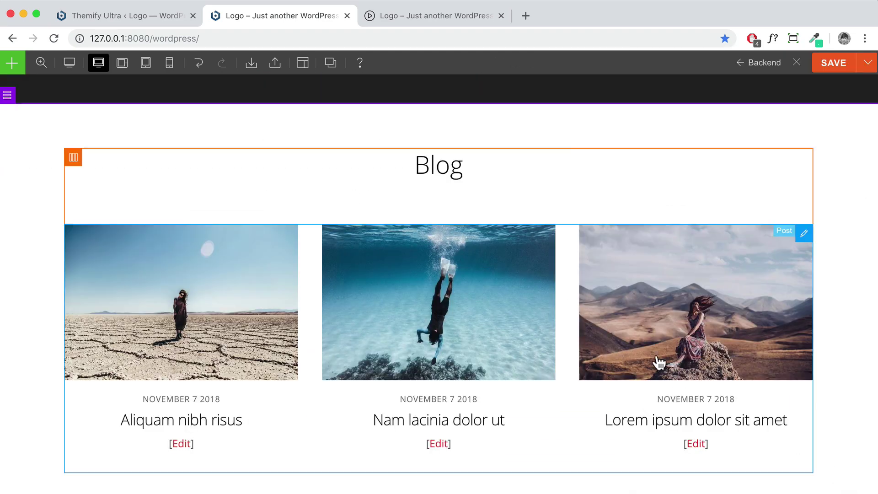
Reopen the Contact row's settings
scroll(656, 361, down, 4)
scroll(455, 284, up, 2)
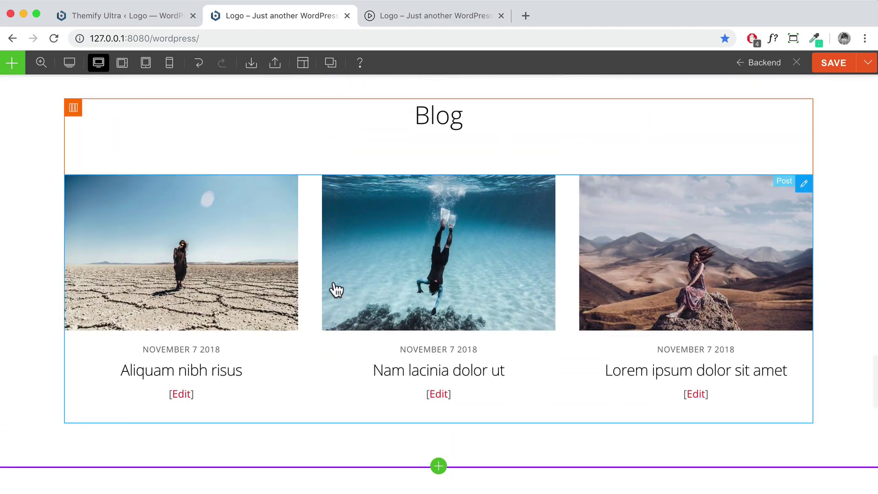
scroll(334, 297, down, 3)
scroll(231, 326, down, 2)
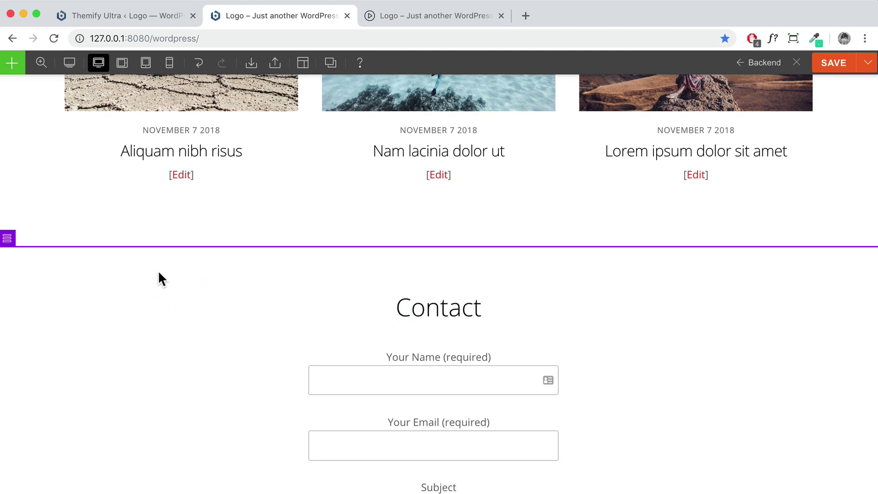
double_click(14, 260)
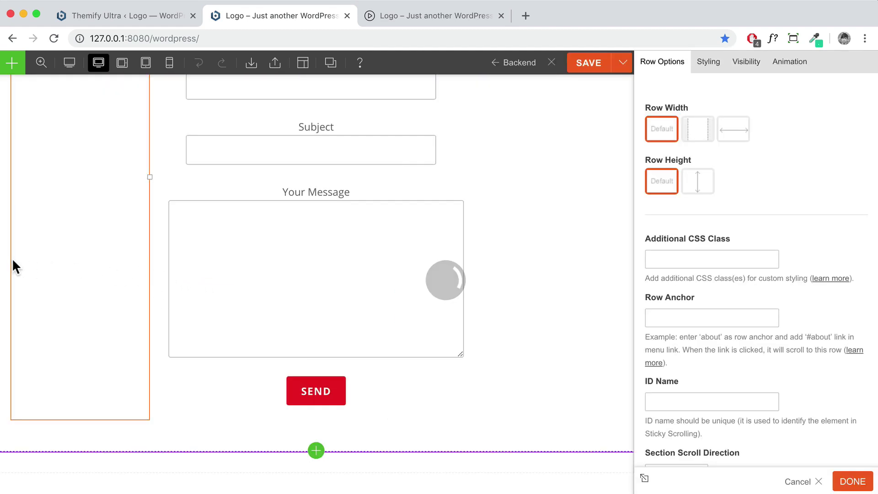
Upload Contact BG.jpg to the media library and apply it as the Contact row's background image
click(710, 63)
click(726, 123)
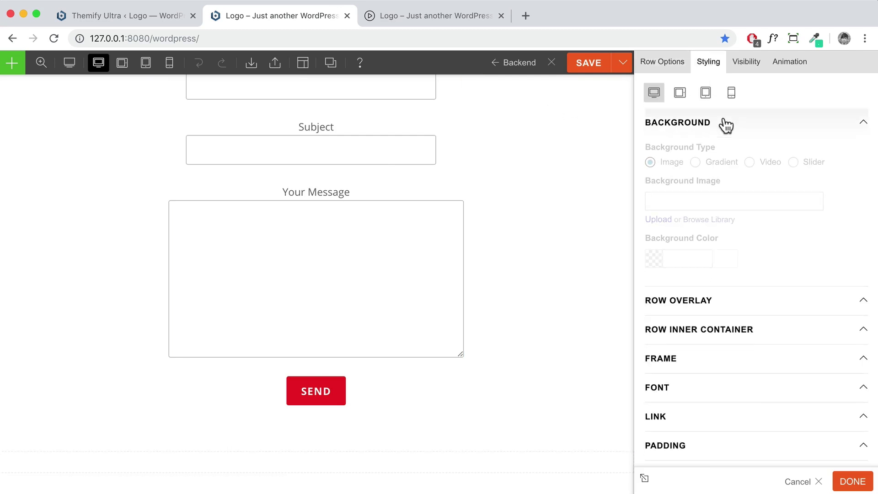
triple_click(714, 182)
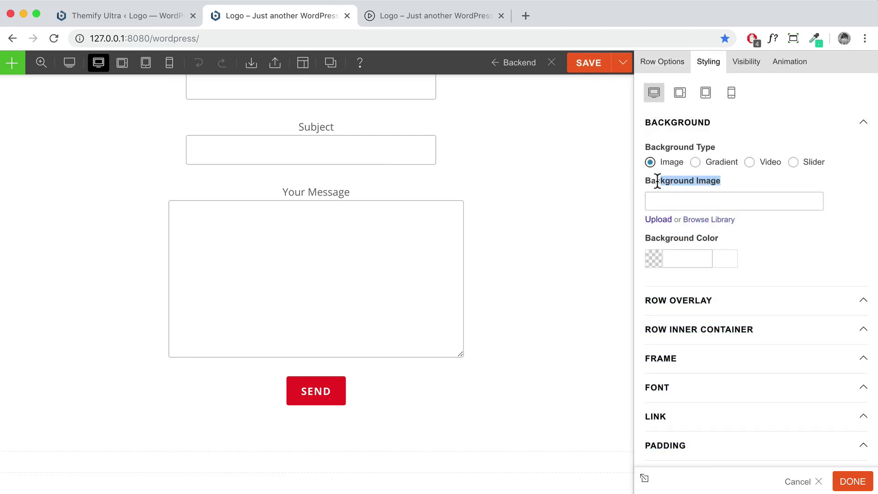
click(710, 221)
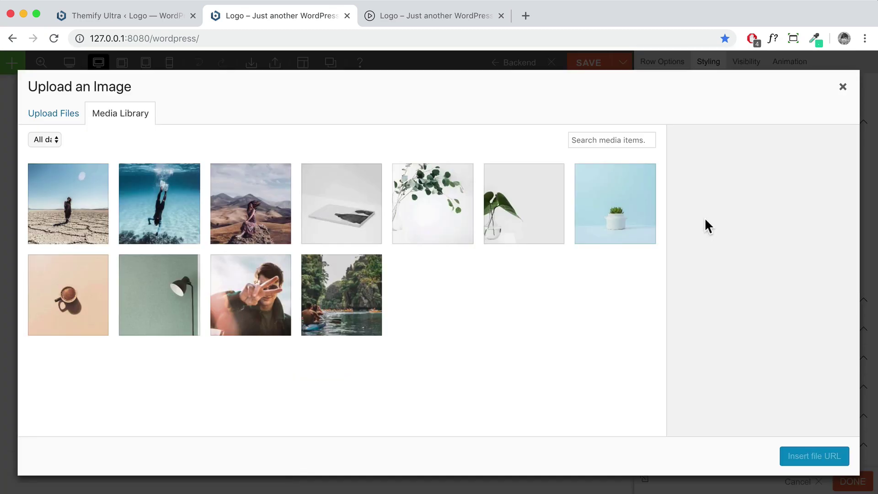
click(53, 118)
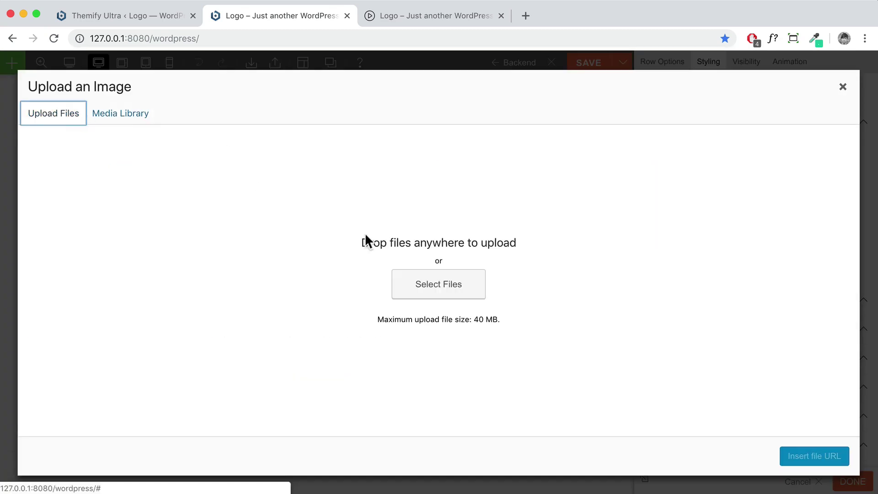
click(423, 287)
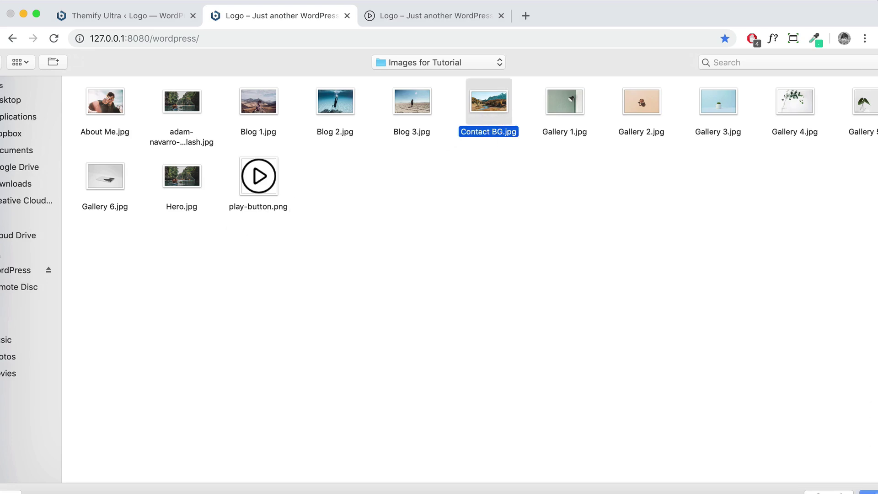
key(Return)
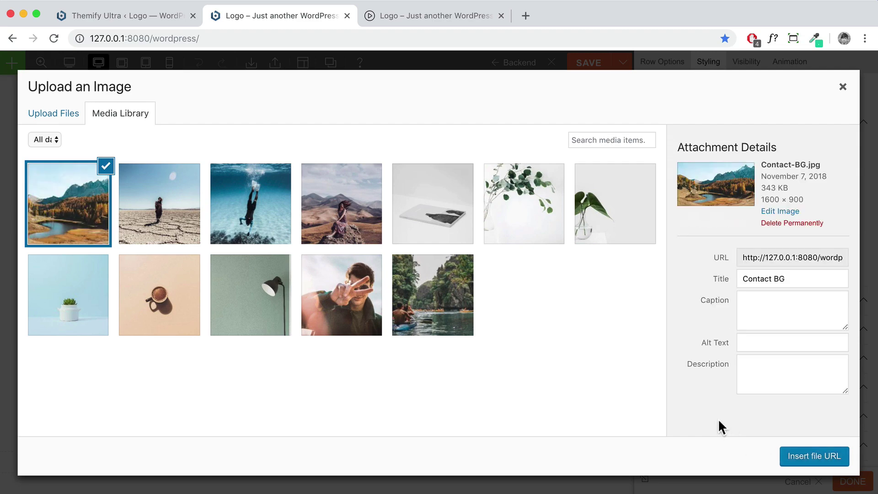
click(813, 455)
scroll(576, 311, up, 5)
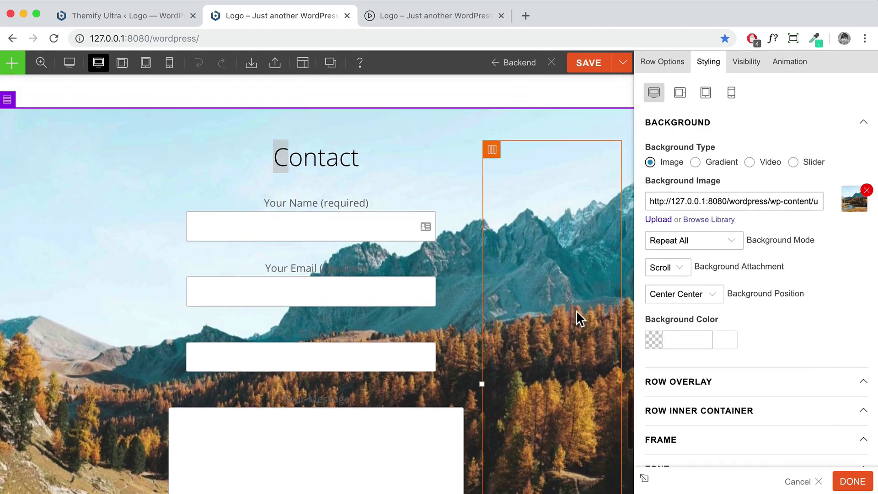
Change the Contact row's background mode from Repeat All to Parallax Scrolling
scroll(573, 311, up, 2)
scroll(571, 311, down, 5)
scroll(572, 311, up, 3)
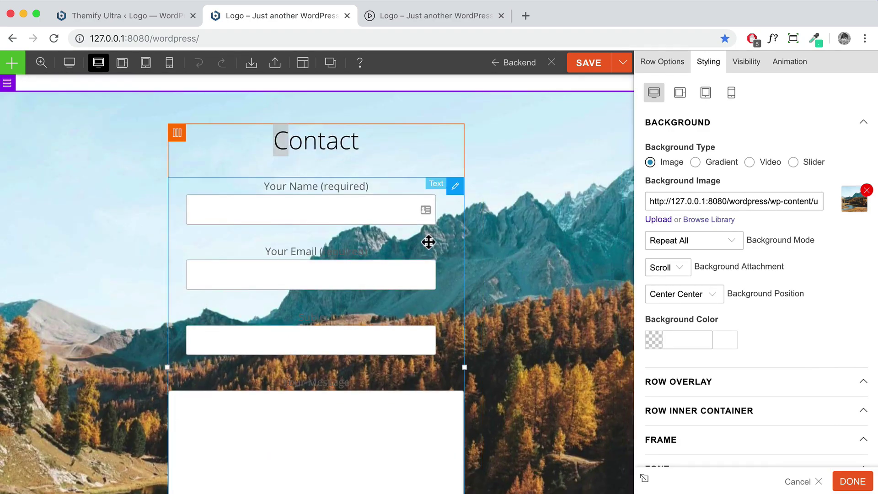
scroll(427, 239, down, 3)
scroll(427, 241, up, 5)
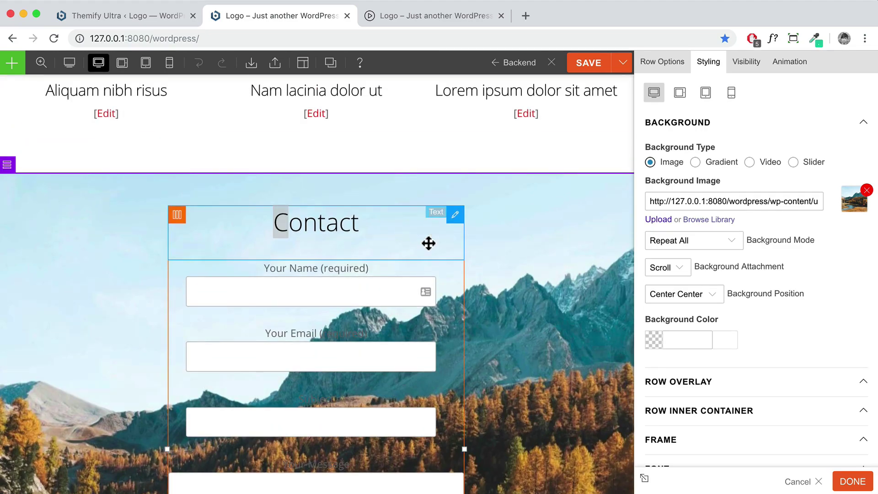
click(724, 244)
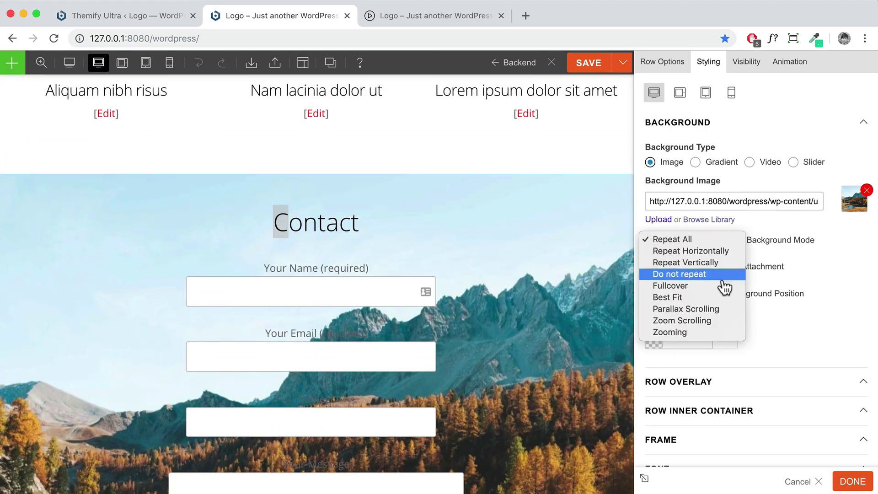
click(721, 309)
Expand the row's Row Overlay settings section
scroll(566, 266, down, 4)
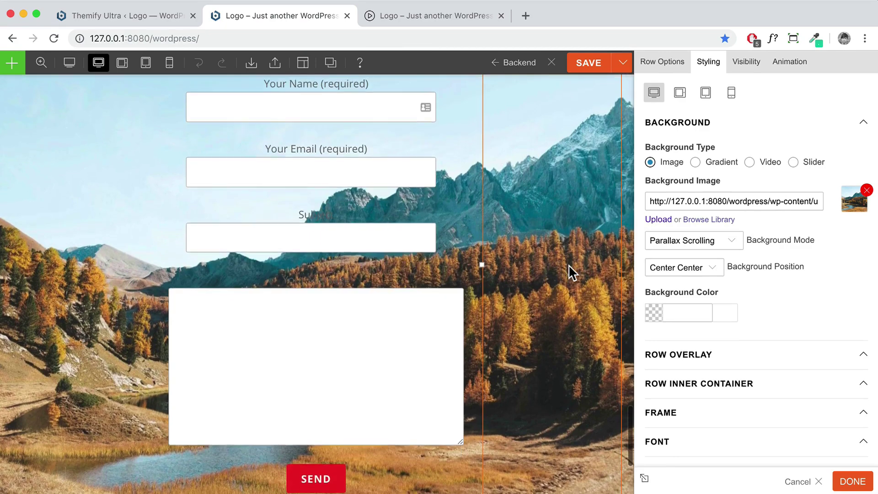
scroll(568, 265, up, 5)
scroll(568, 265, down, 4)
scroll(569, 265, up, 3)
scroll(568, 265, down, 2)
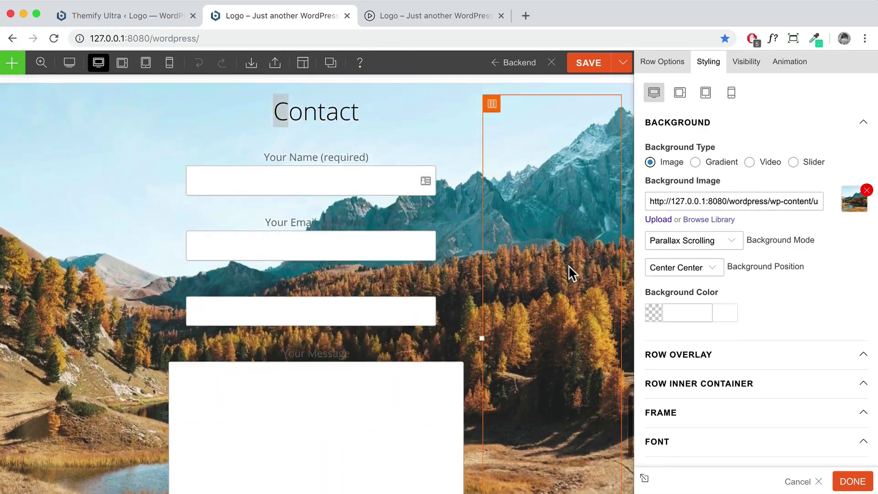
scroll(569, 265, down, 1)
scroll(569, 266, up, 3)
scroll(569, 265, down, 3)
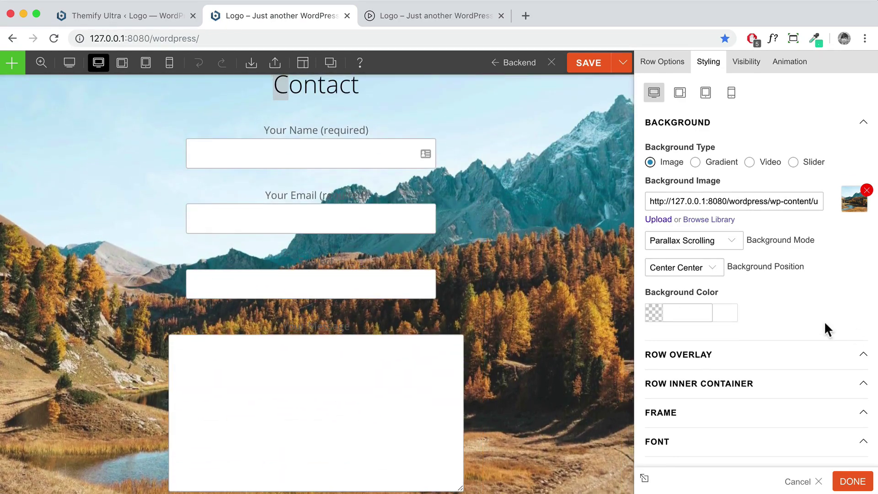
scroll(823, 324, down, 3)
click(726, 258)
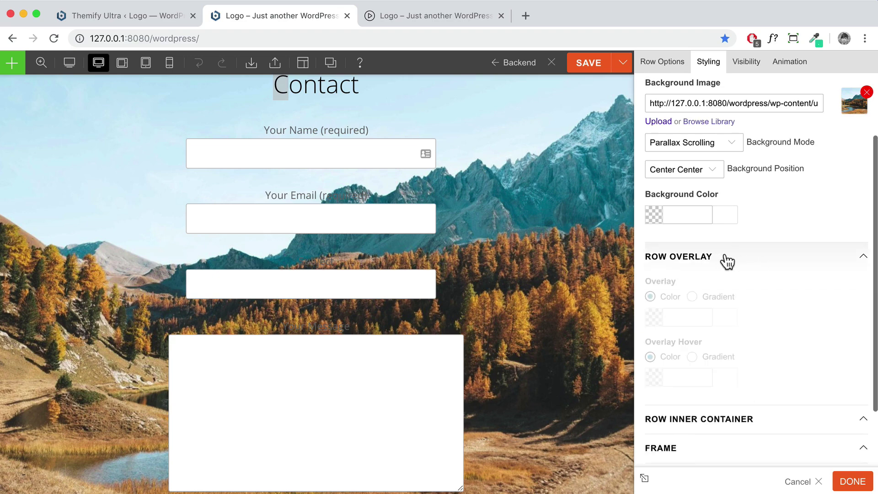
Set the Contact row's overlay colour to #000000 with its opacity lowered to 0.20
scroll(721, 259, down, 2)
click(686, 243)
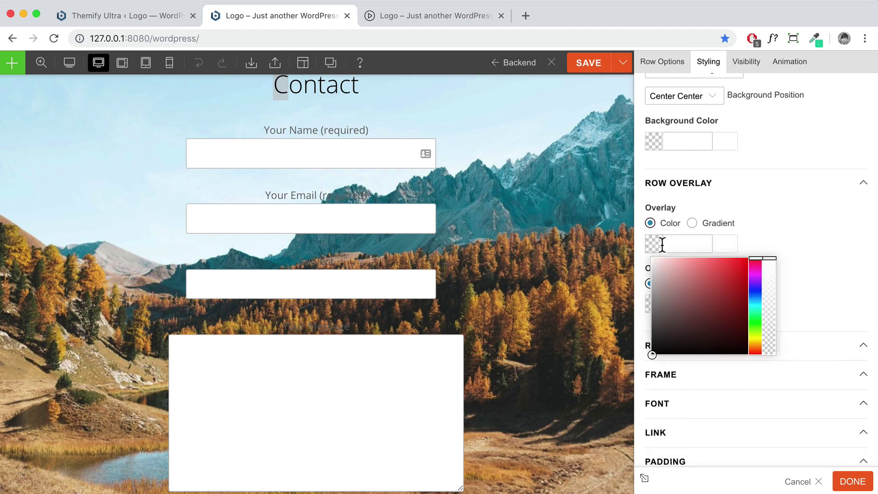
scroll(660, 243, up, 1)
scroll(375, 180, up, 2)
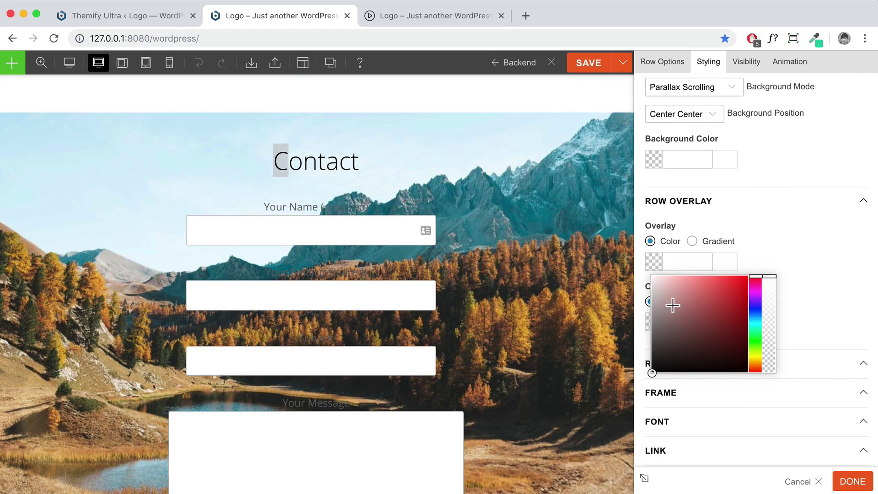
text(#000000)
click(670, 341)
click(649, 372)
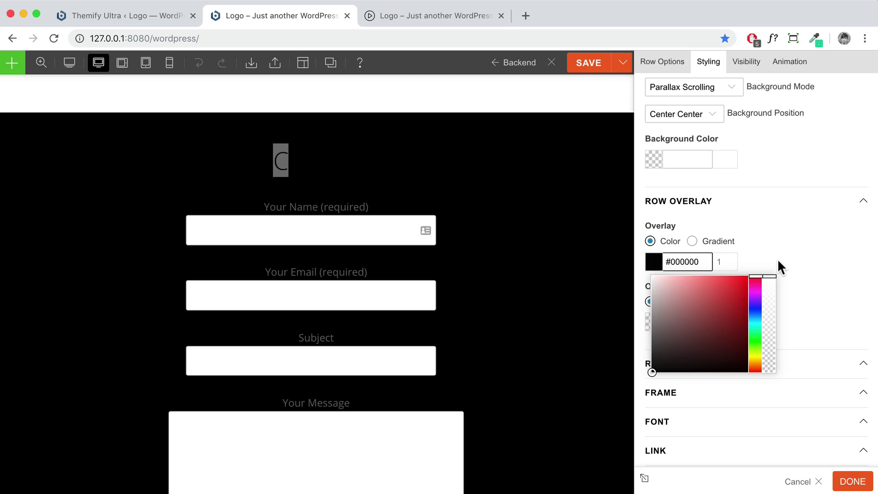
drag(769, 276, 772, 348)
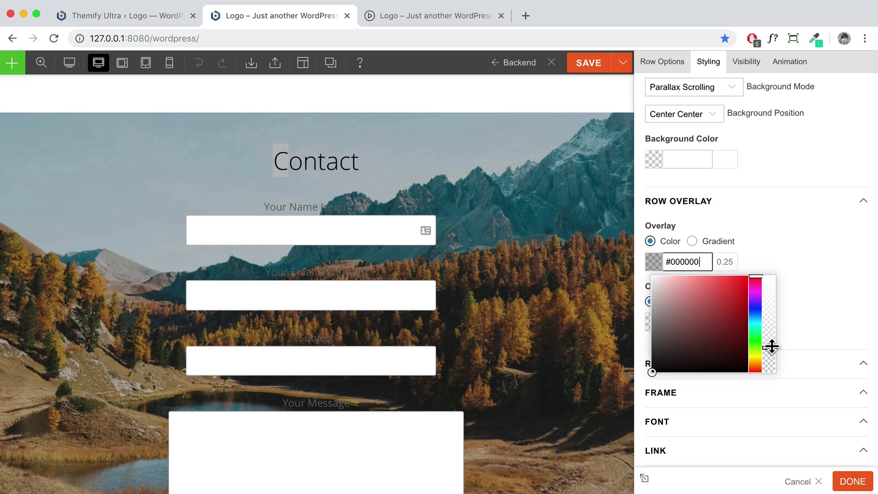
drag(769, 347, 770, 353)
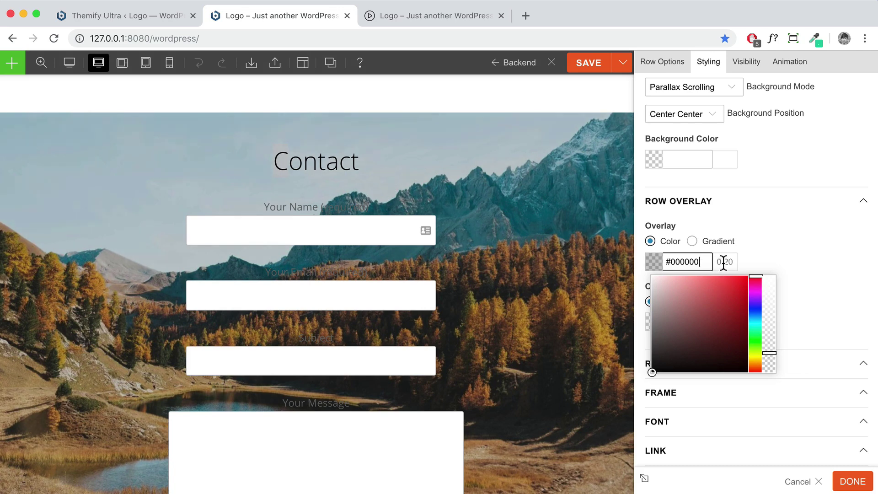
click(820, 261)
scroll(819, 264, down, 3)
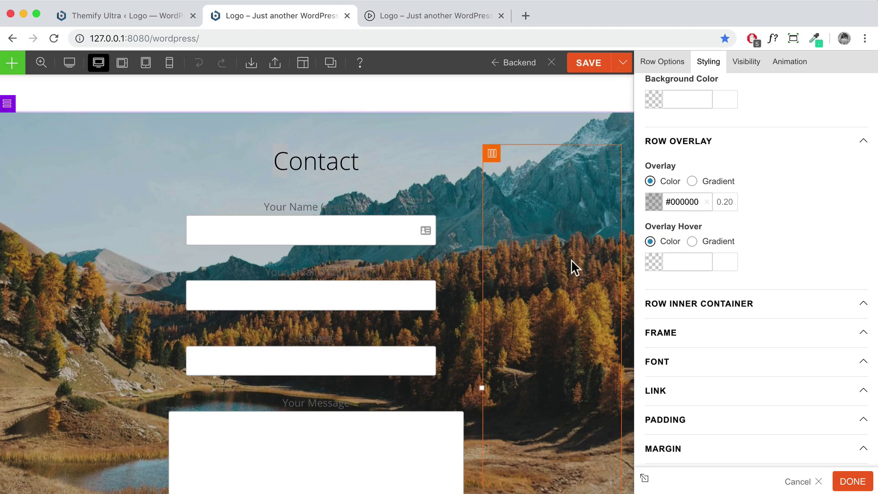
scroll(555, 276, down, 5)
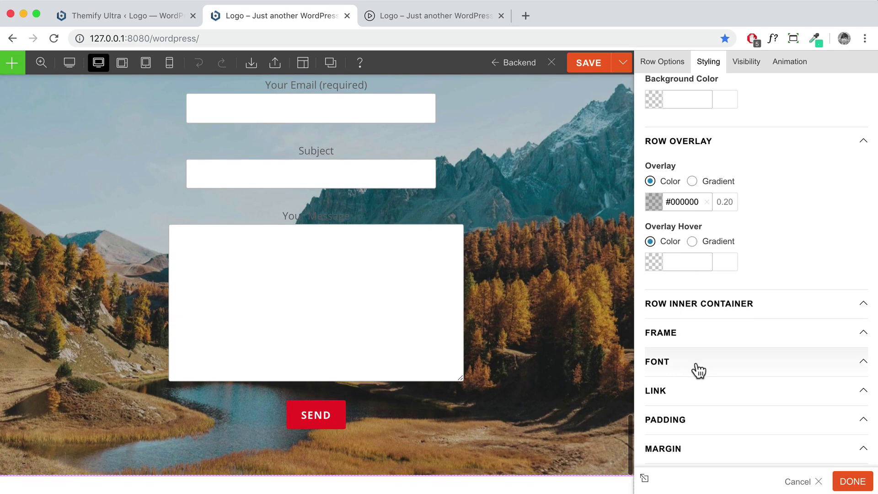
Set the Contact row's font colour to white (#ffffff)
click(699, 365)
scroll(695, 371, down, 3)
click(660, 347)
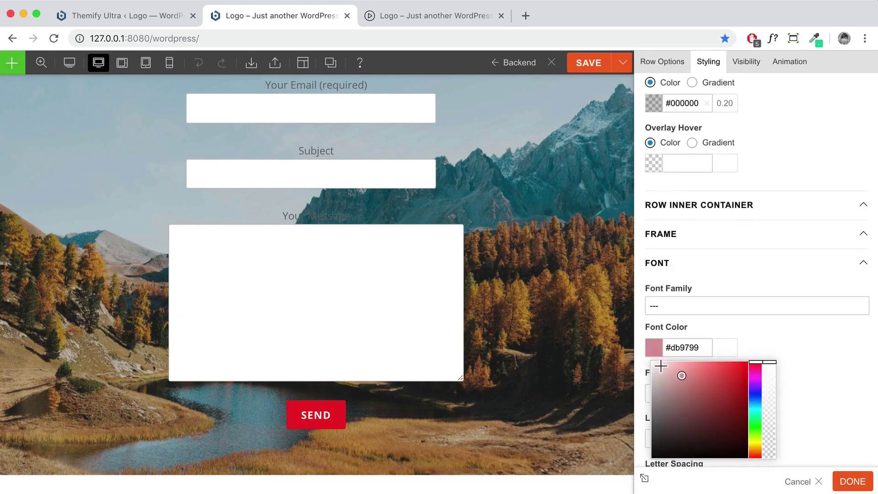
mouse_move(652, 362)
mouse_down()
mouse_move(822, 353)
mouse_move(649, 361)
mouse_up()
click(837, 344)
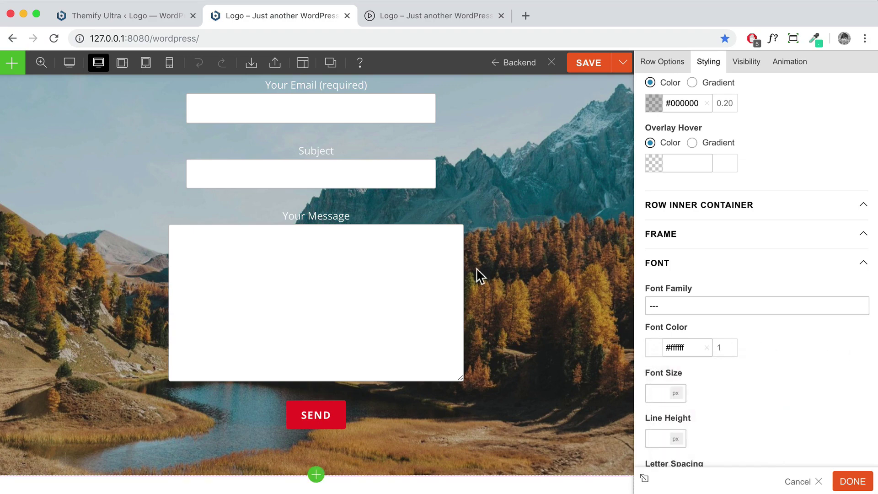
scroll(477, 275, up, 6)
scroll(320, 222, down, 3)
scroll(337, 227, down, 4)
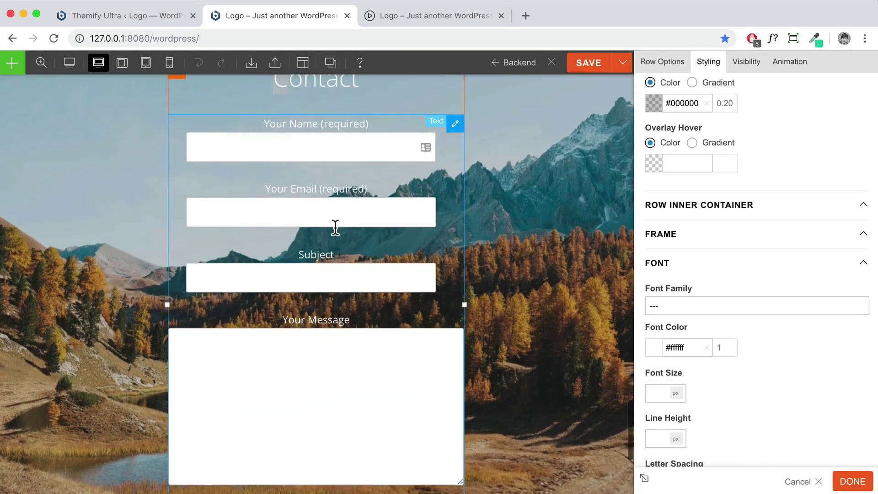
scroll(335, 227, up, 4)
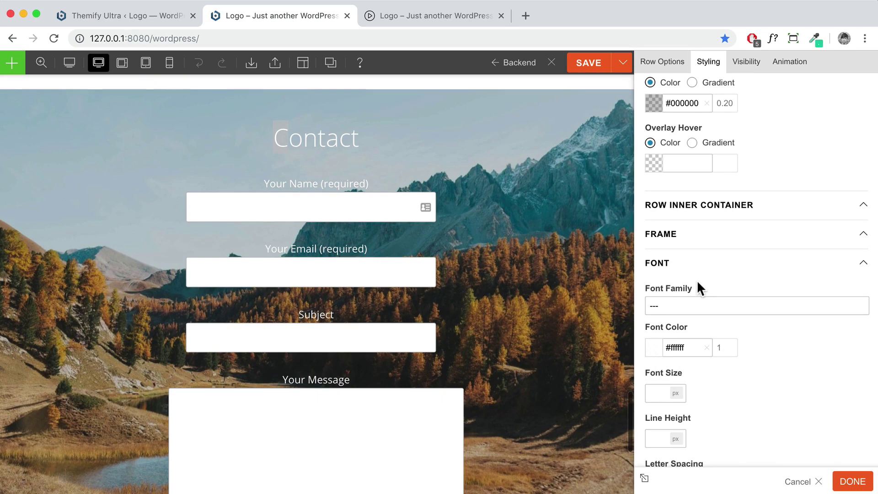
scroll(702, 256, up, 3)
Set the hover overlay to black (000) at 0.25 opacity and close the row settings
drag(700, 203, 644, 201)
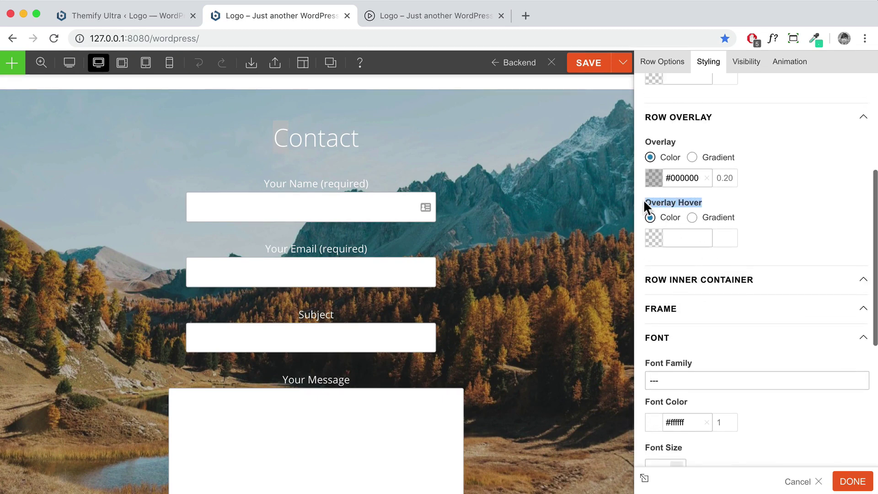
click(670, 242)
text(000)
click(734, 226)
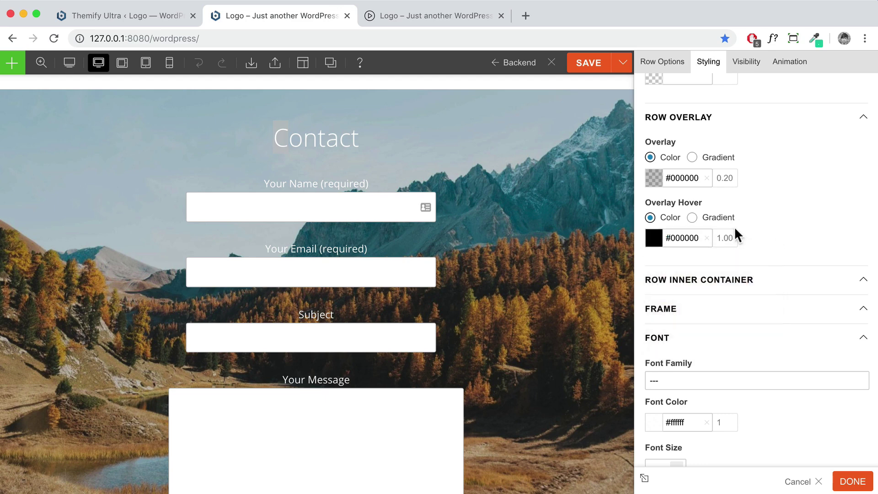
click(720, 238)
drag(715, 238, 737, 238)
text(0.25)
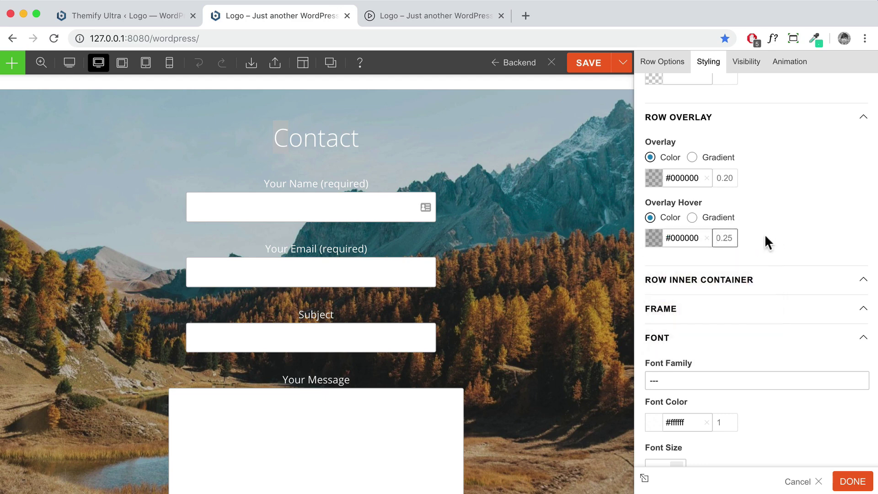
key(shift+Tab)
click(843, 484)
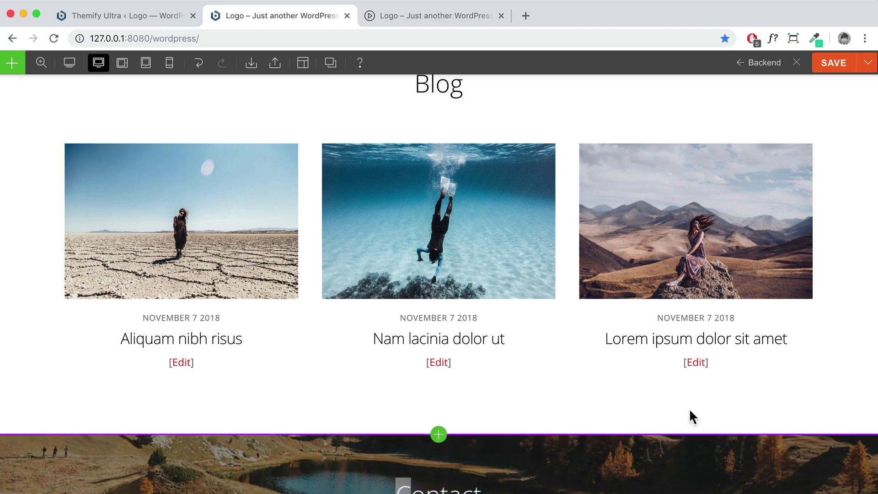
scroll(693, 418, down, 5)
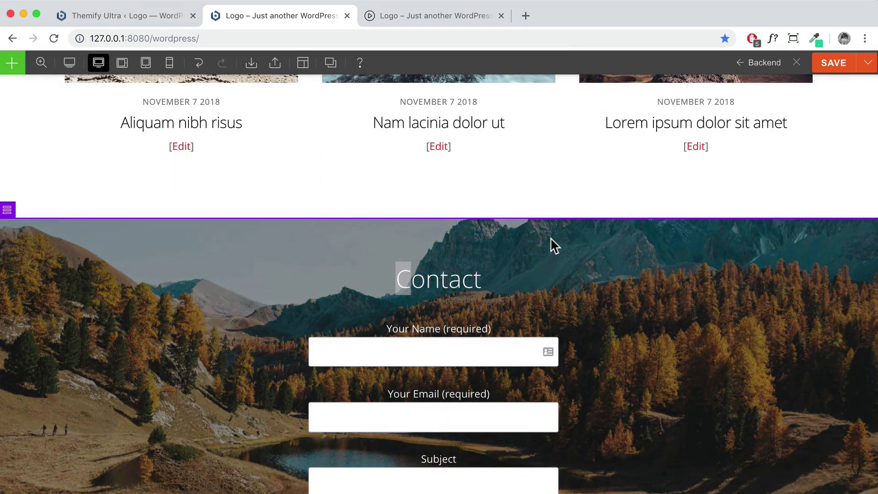
scroll(550, 247, down, 4)
scroll(746, 293, down, 2)
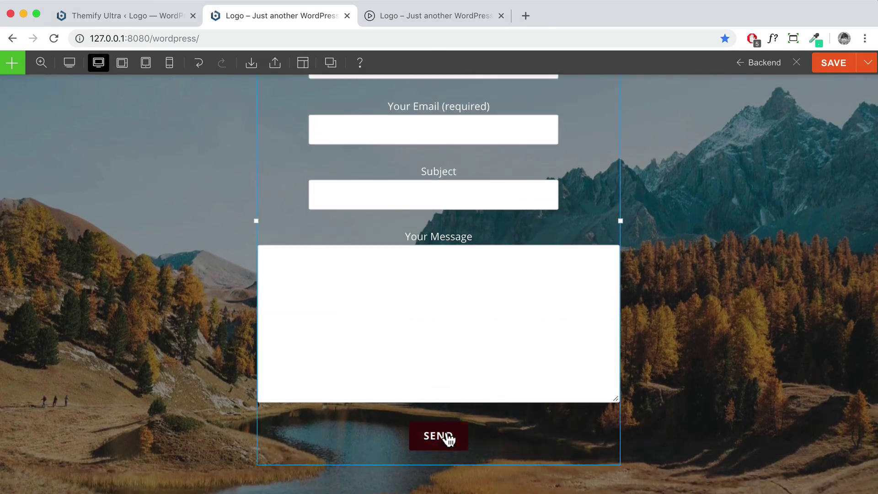
scroll(393, 364, up, 1)
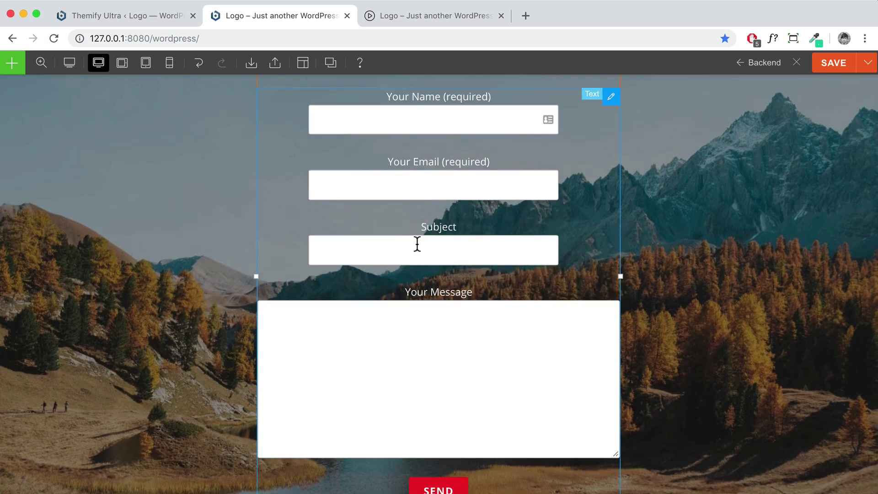
scroll(476, 236, up, 4)
Save and exit the builder, then scroll the live homepage down to the footer and back
click(833, 71)
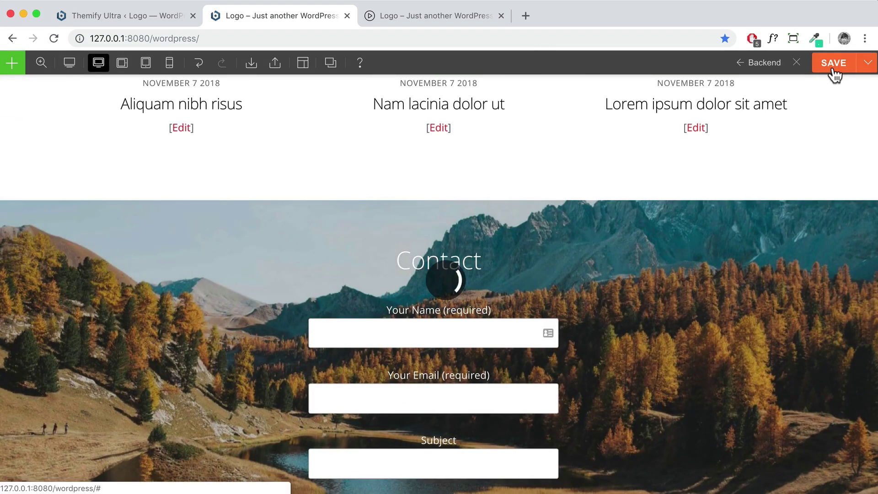
click(797, 64)
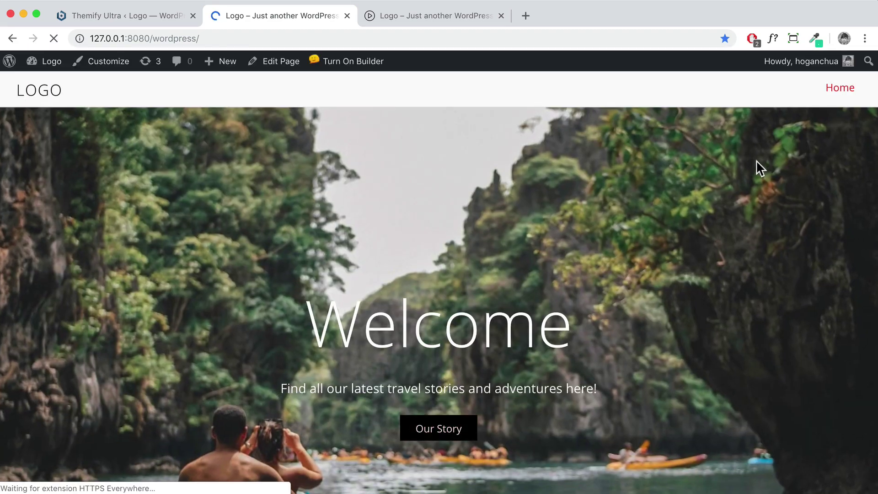
scroll(756, 162, down, 6)
scroll(756, 162, down, 15)
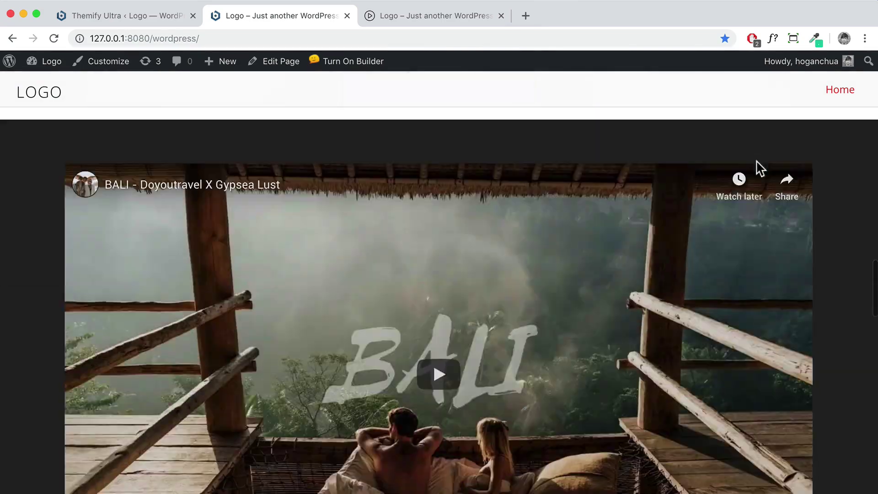
scroll(759, 169, down, 15)
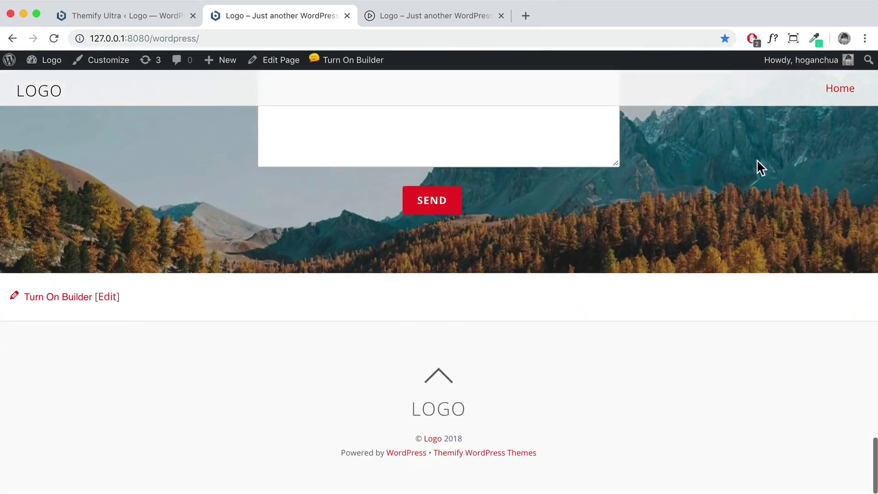
scroll(758, 169, up, 5)
scroll(760, 168, up, 8)
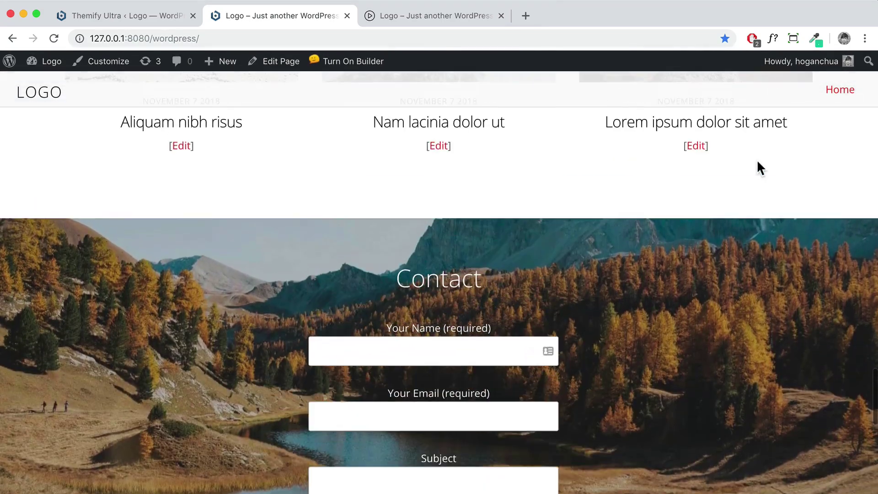
scroll(759, 169, up, 15)
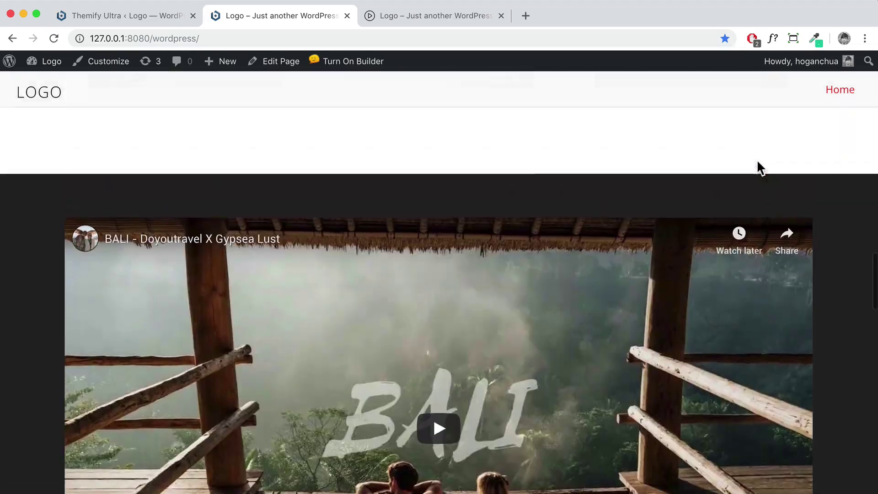
scroll(756, 159, up, 15)
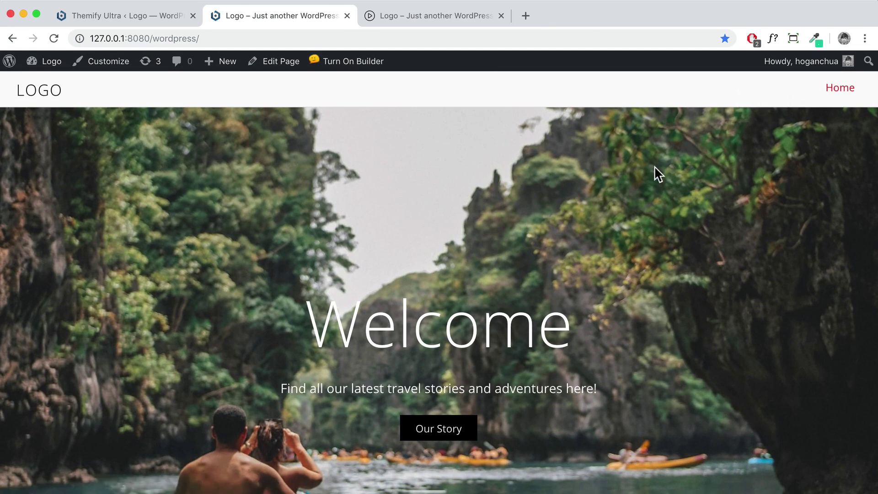
click(439, 16)
scroll(536, 122, up, 15)
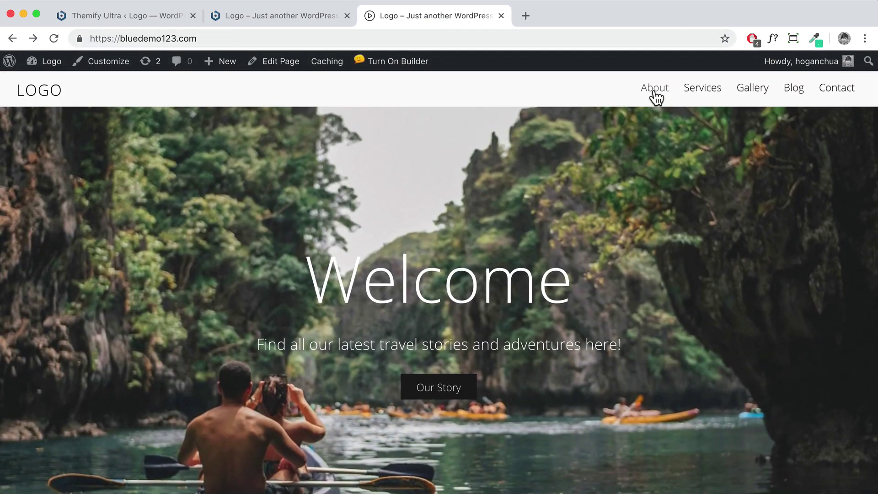
click(654, 87)
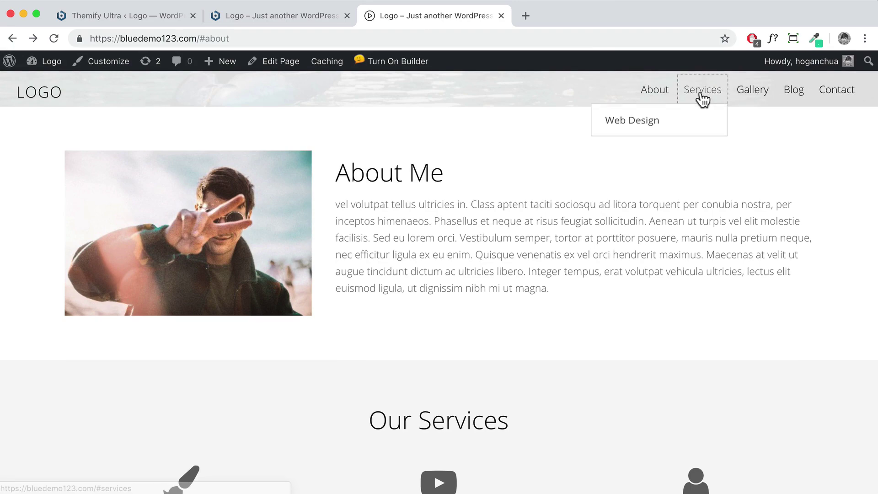
click(701, 96)
click(829, 100)
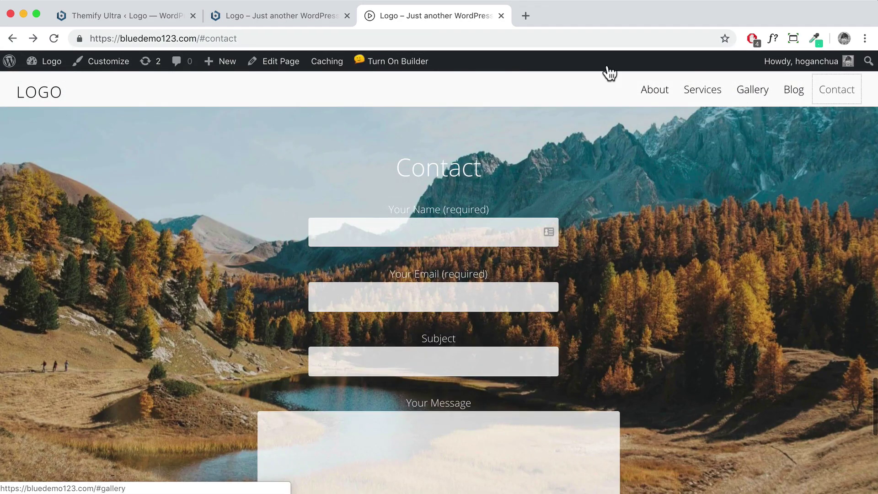
click(233, 18)
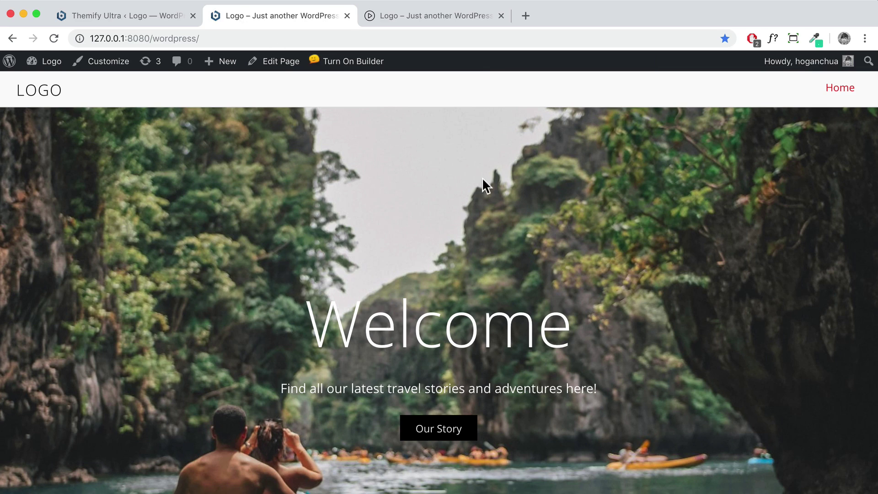
In the Customizer's Menus, create a menu named Top Nav assigned to Main Navigation
click(101, 64)
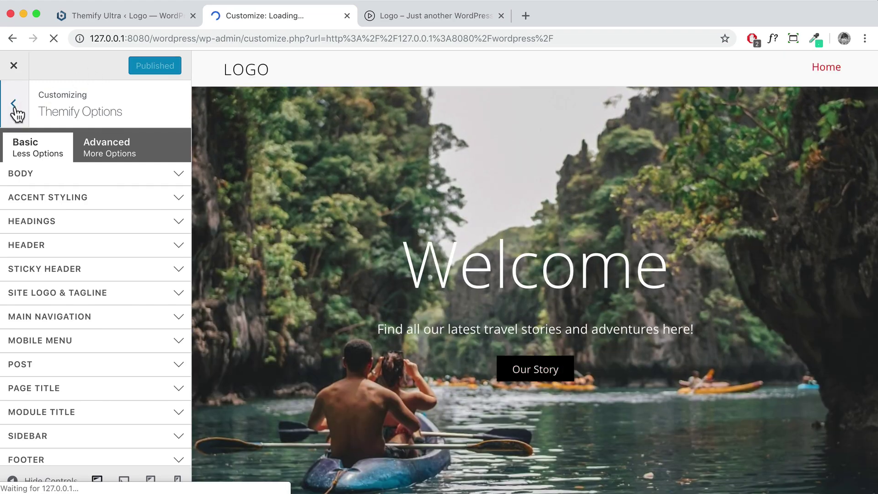
click(16, 112)
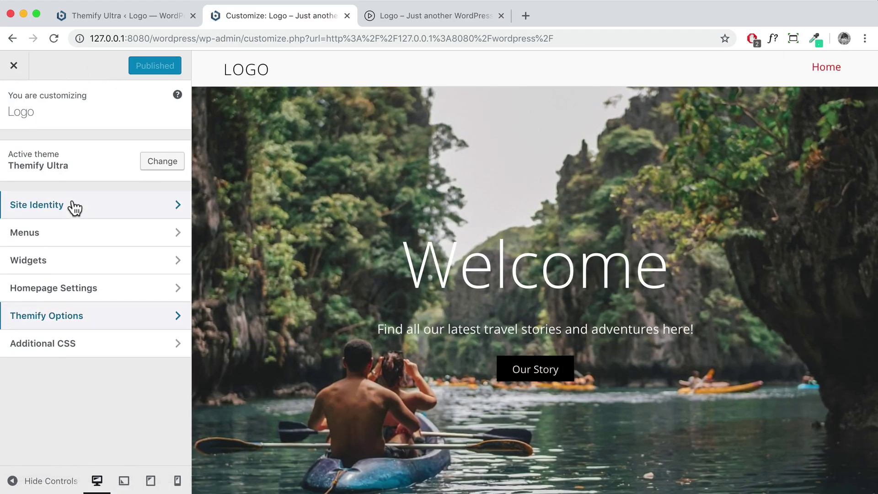
click(74, 243)
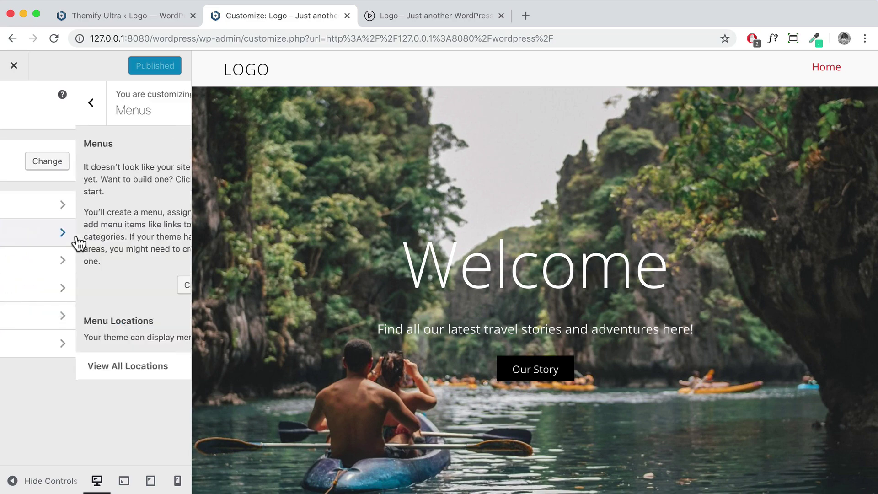
click(137, 287)
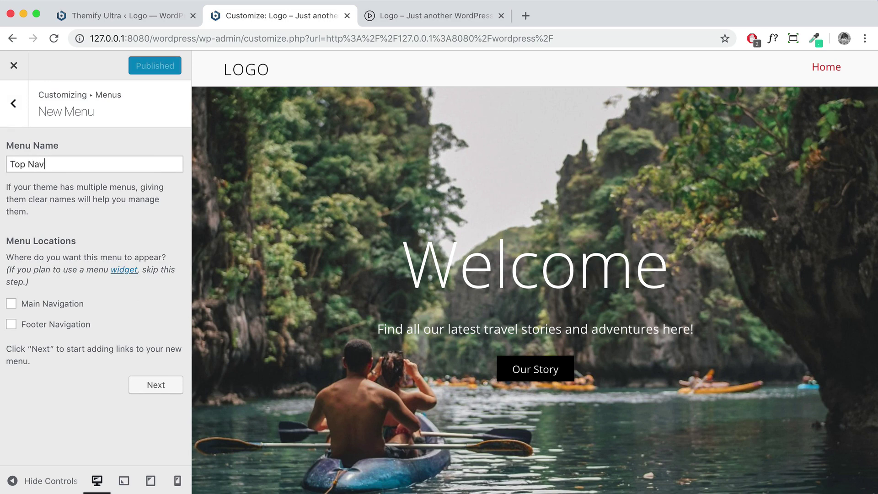
drag(55, 164, 12, 166)
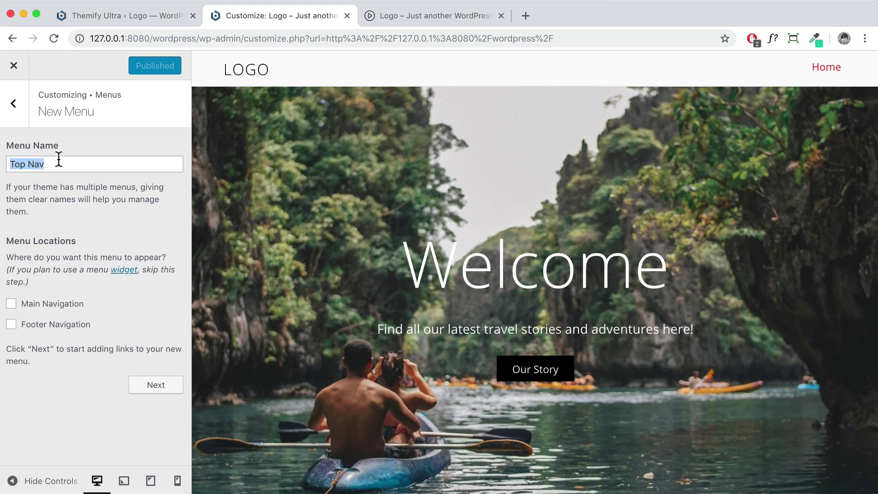
click(11, 303)
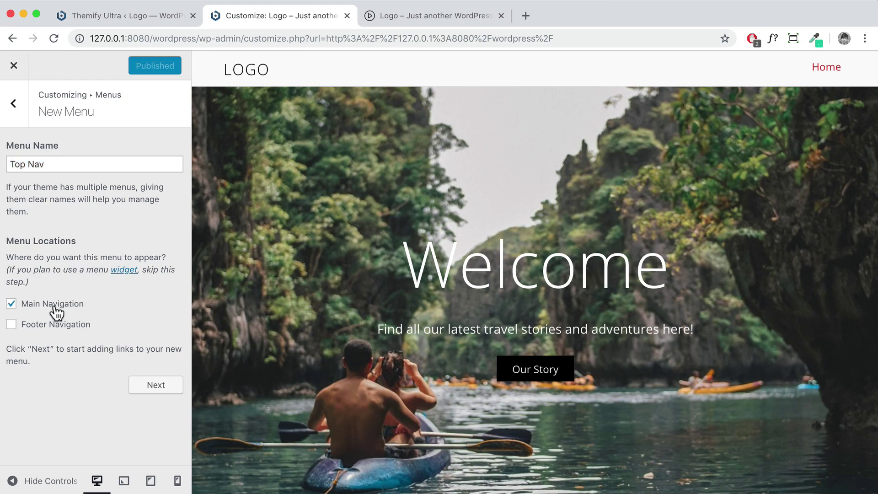
click(158, 389)
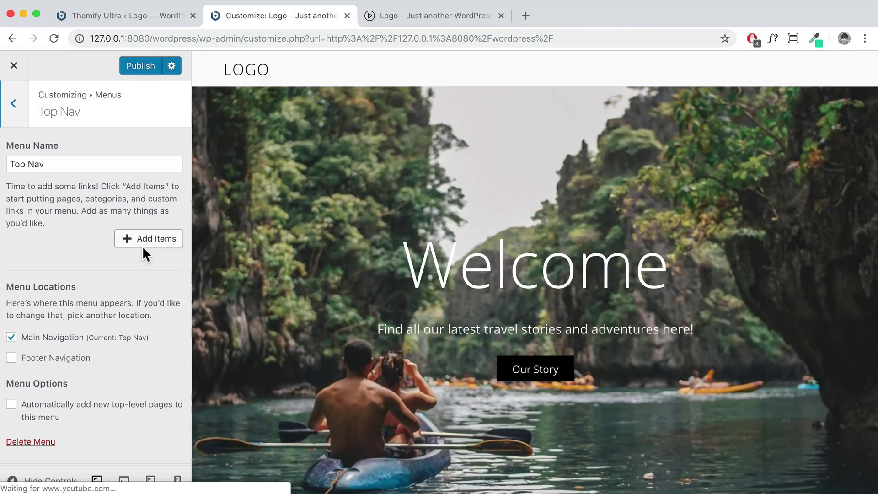
Add an About custom link pointing to the site URL plus #about to Top Nav
click(139, 255)
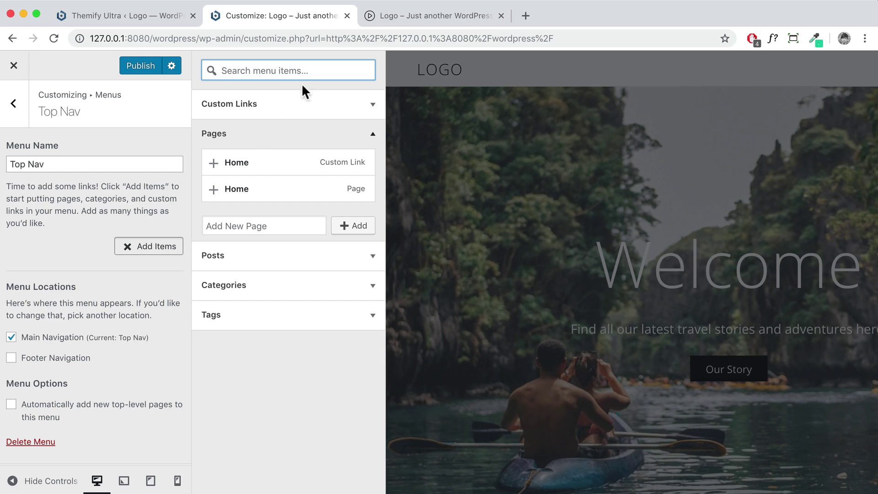
click(339, 111)
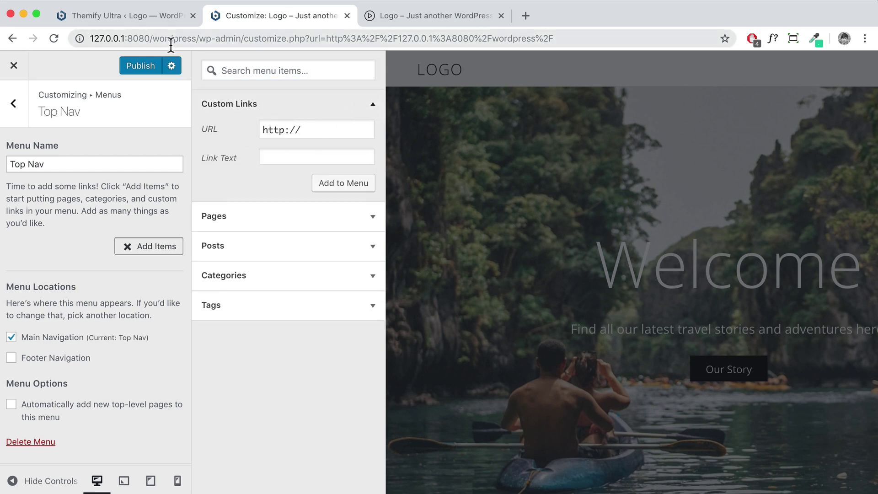
drag(200, 39, 81, 34)
key(super+c)
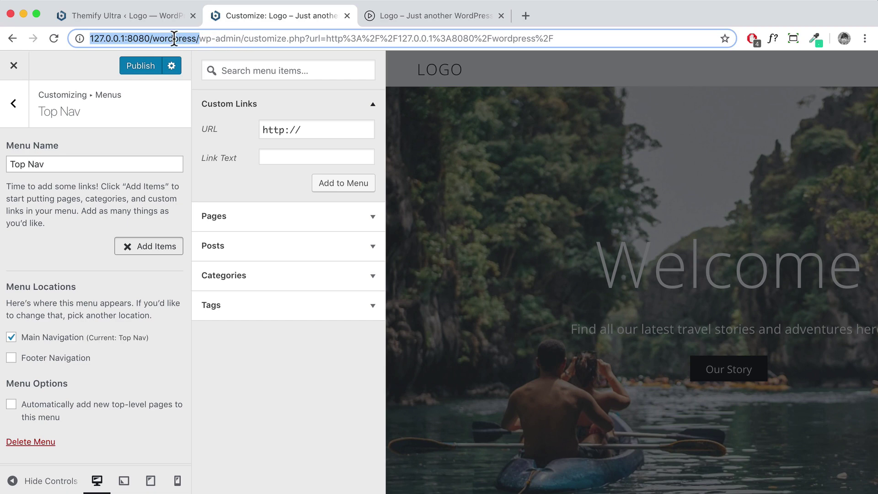
drag(320, 130, 231, 130)
key(super+v)
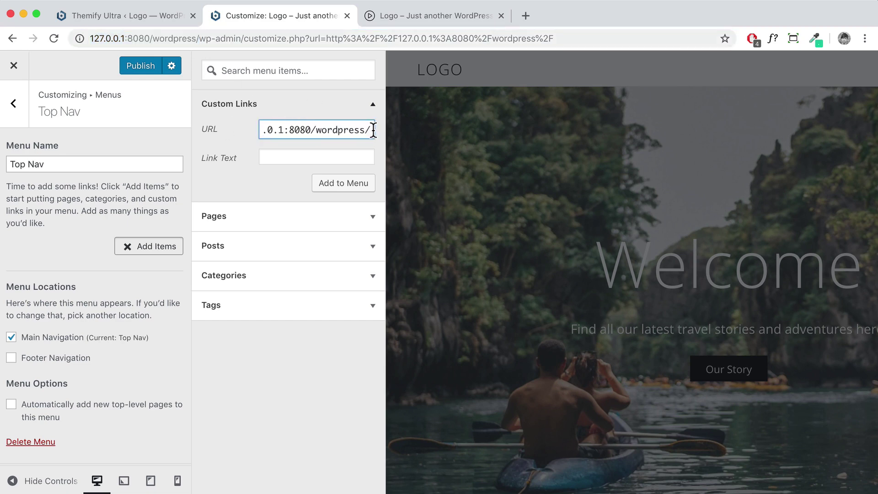
text(#about)
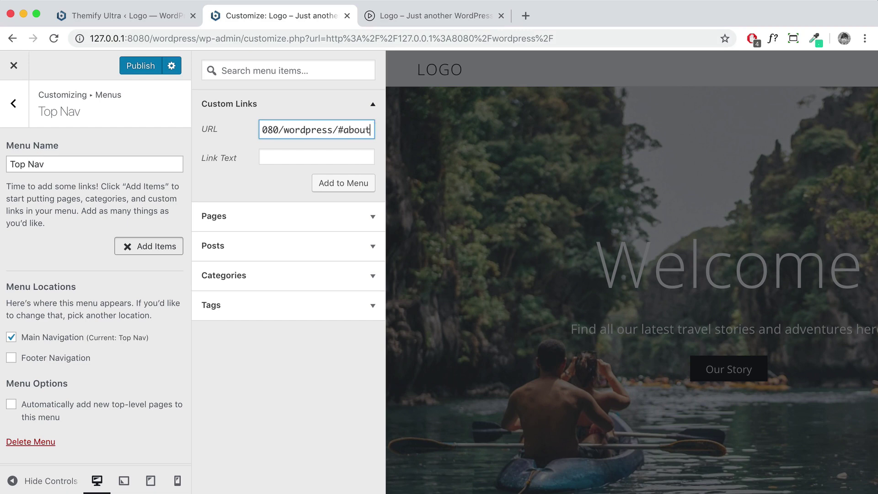
click(308, 156)
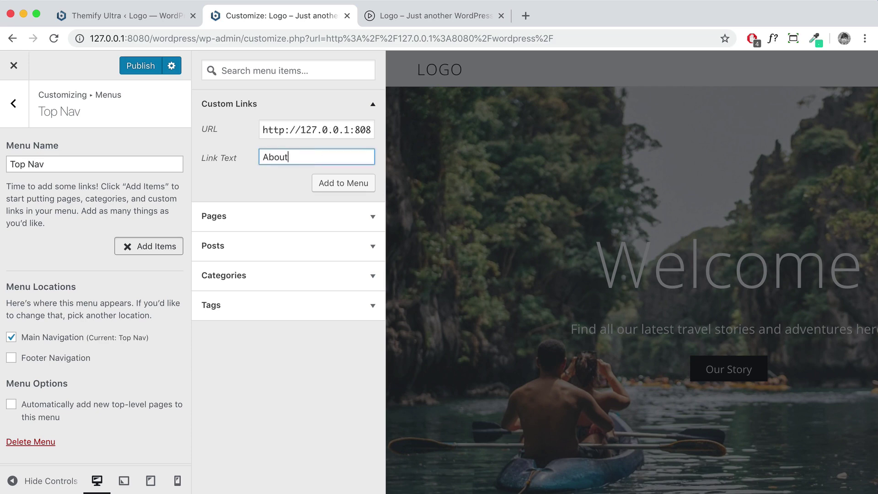
click(344, 184)
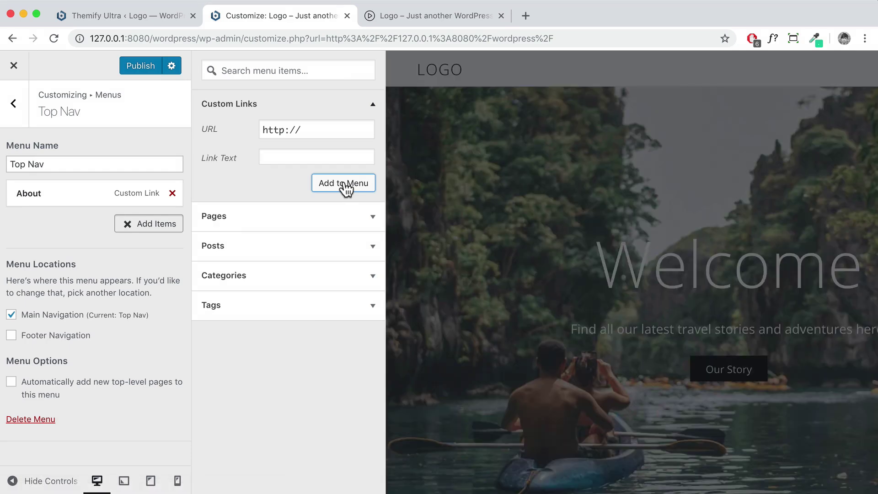
Fill in a Services custom link pointing to the site URL plus #services
drag(319, 129, 250, 133)
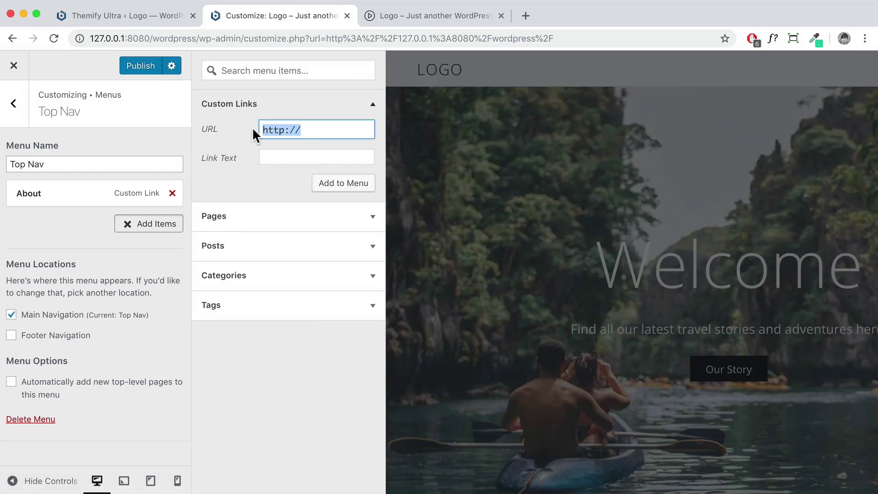
key(super+v)
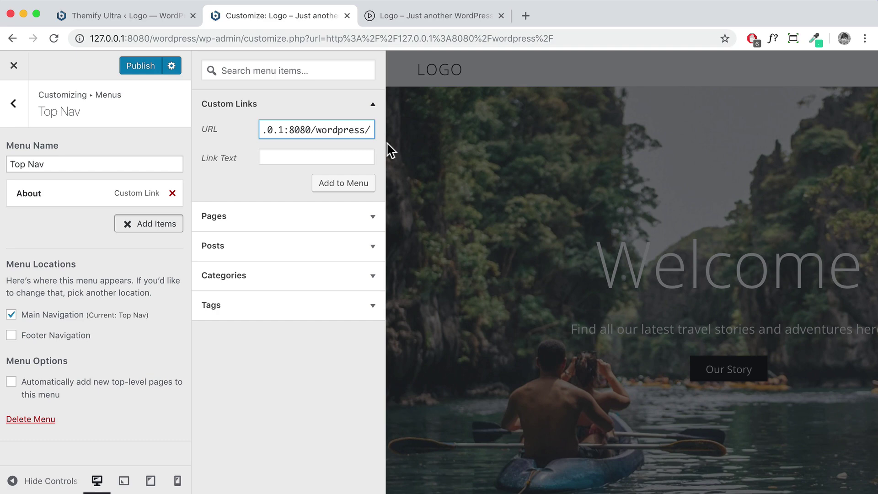
text(#)
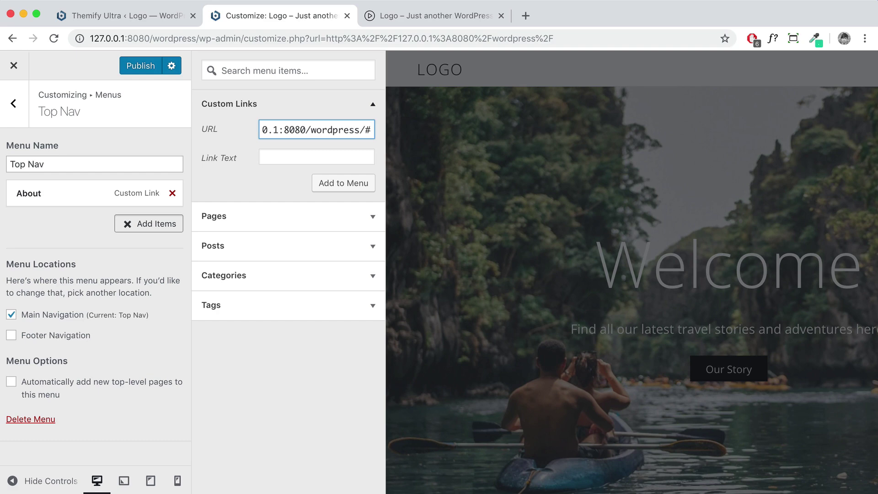
text(services)
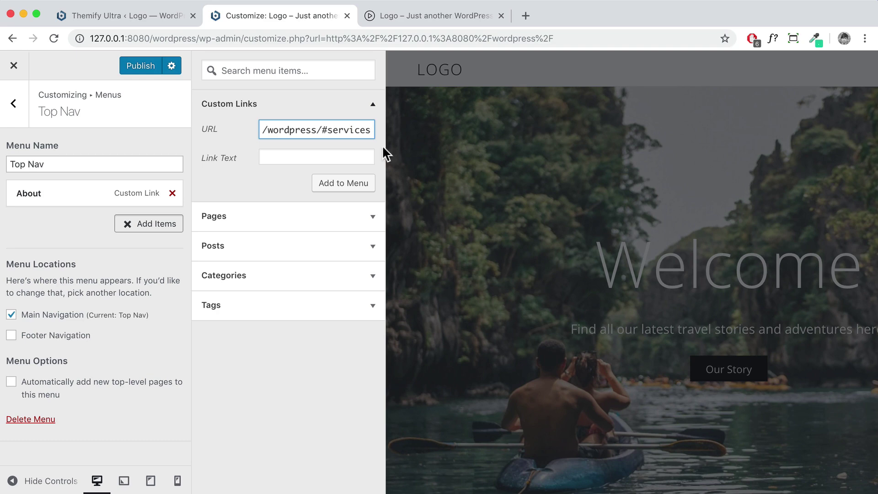
click(322, 156)
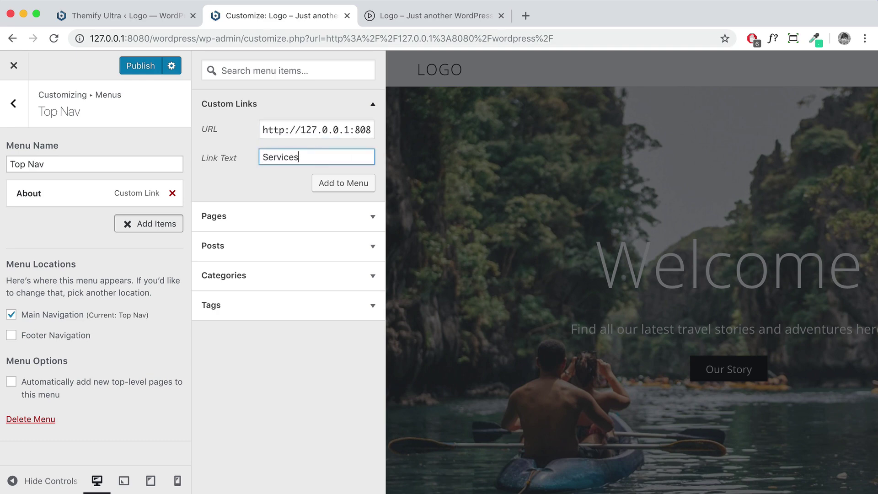
Add the Services link, then a Gallery custom link to the site's #gallery anchor
click(332, 187)
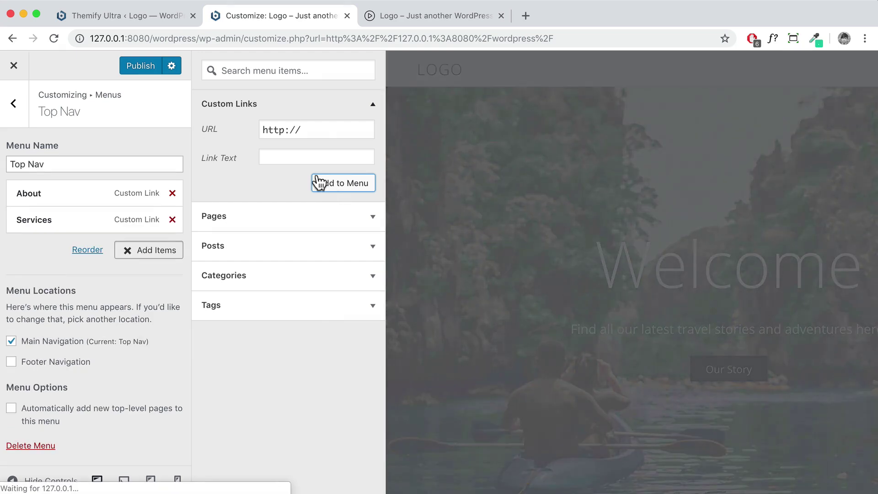
click(324, 133)
key(ctrl+v)
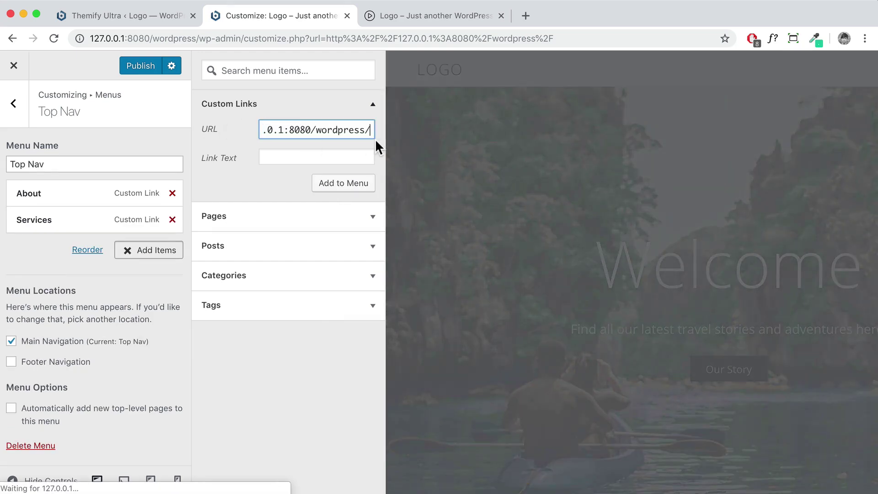
text(#)
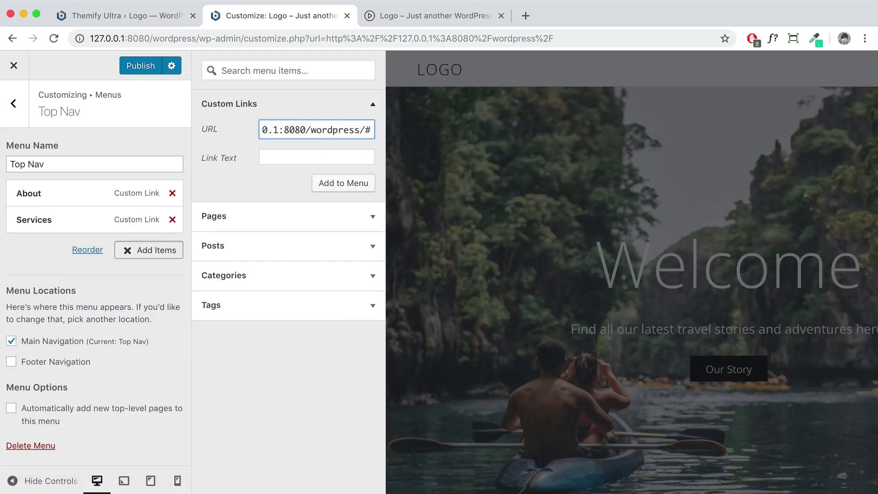
text(g)
key(BackSpace)
text(gollery)
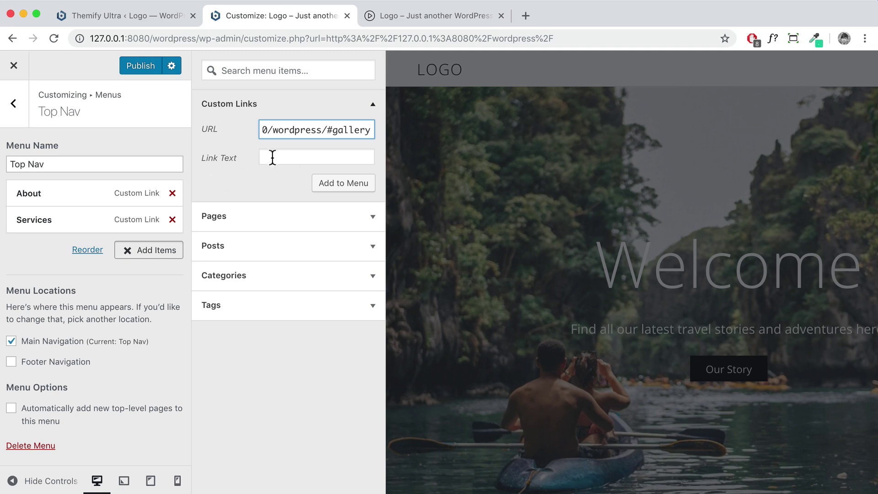
click(272, 157)
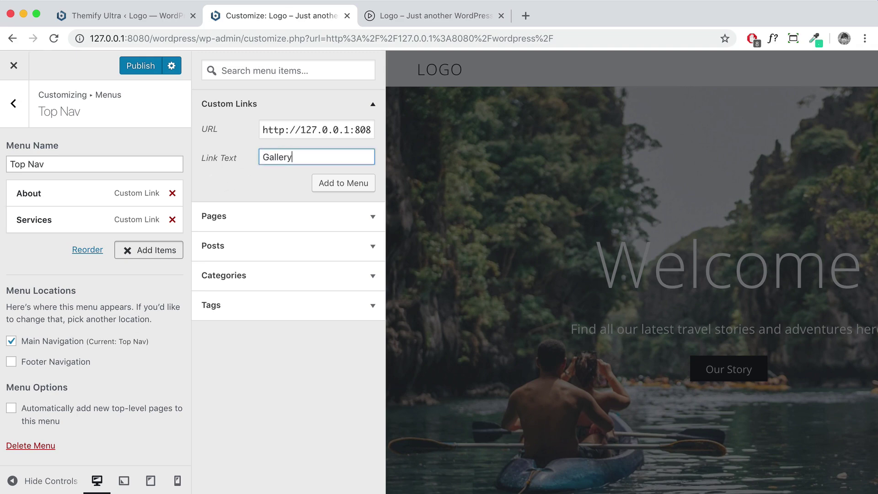
click(341, 184)
Add Blog (#blog) and Contact (#contact) custom links, then publish the Customizer changes
click(316, 130)
key(super+v)
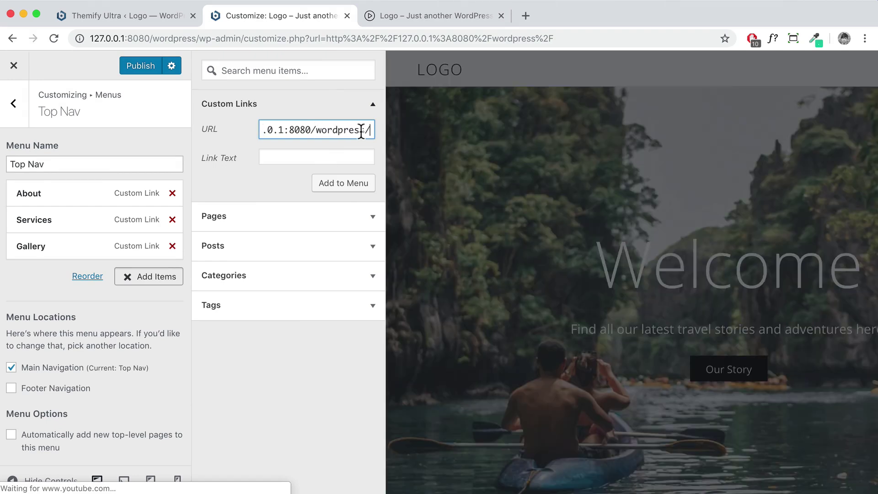
text(#)
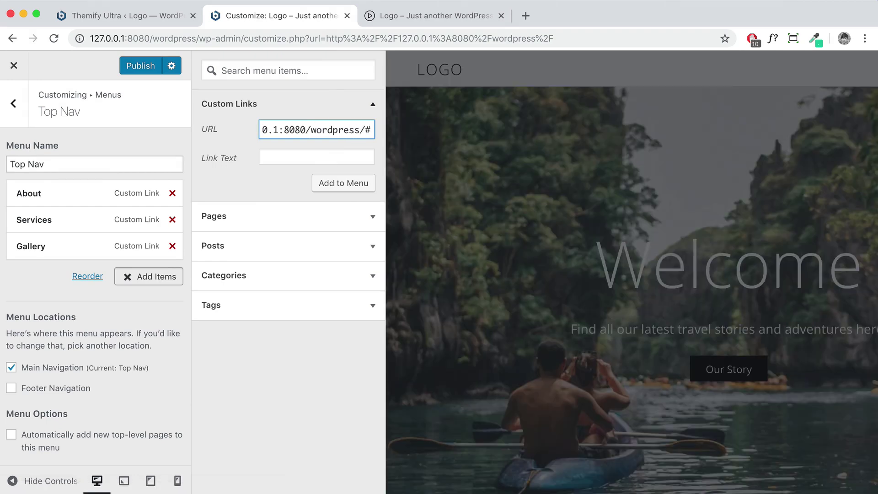
text(blog)
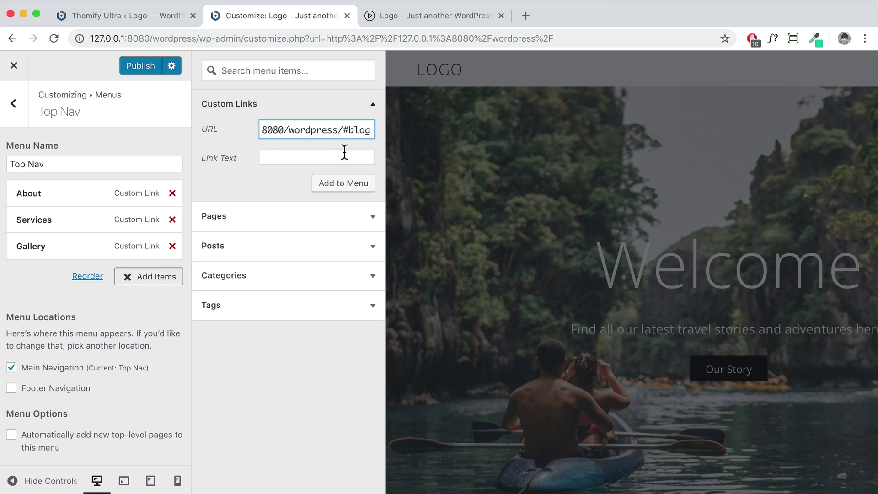
click(344, 157)
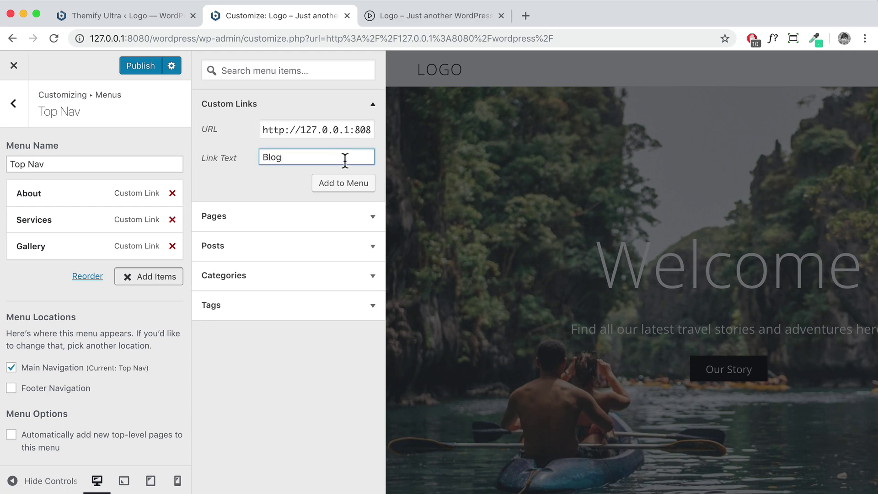
click(344, 183)
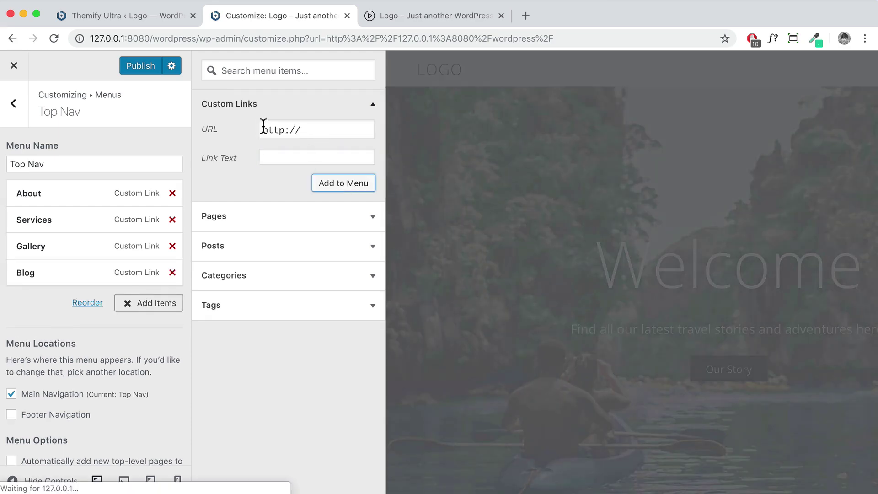
drag(263, 128, 300, 136)
text(http://127.0.0.1:8080/wordpress/)
text(#)
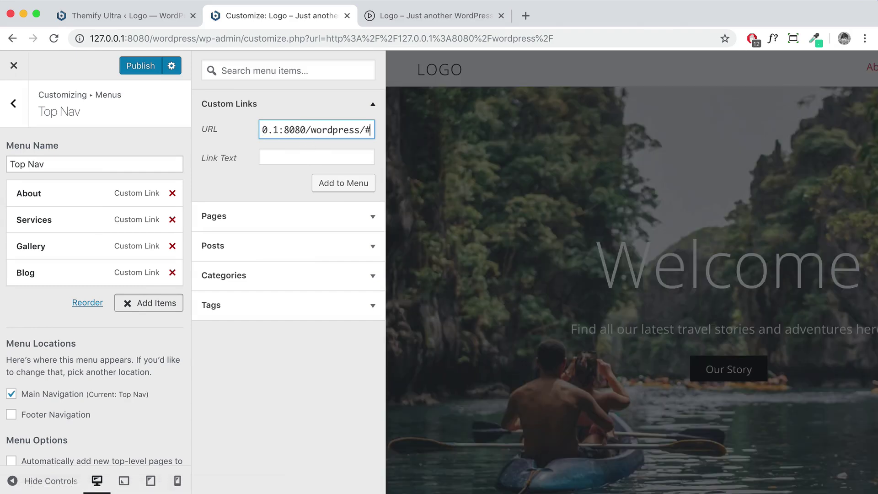
text(contact)
key(Tab)
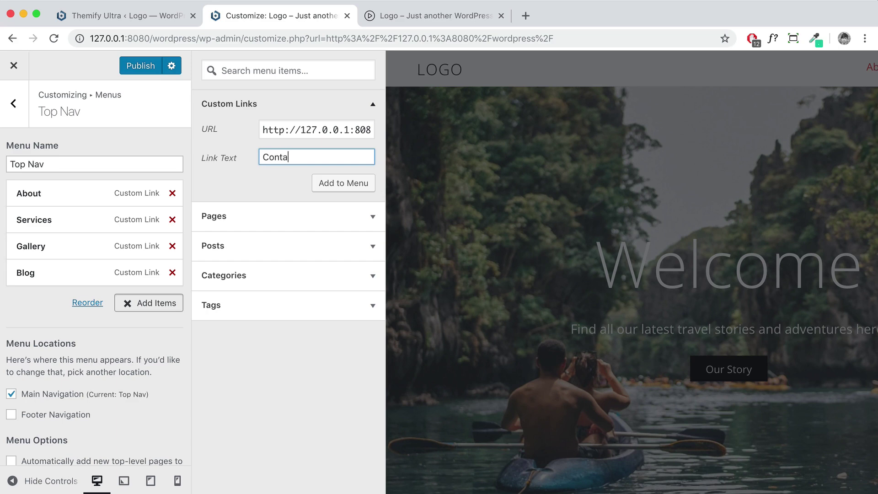
click(336, 184)
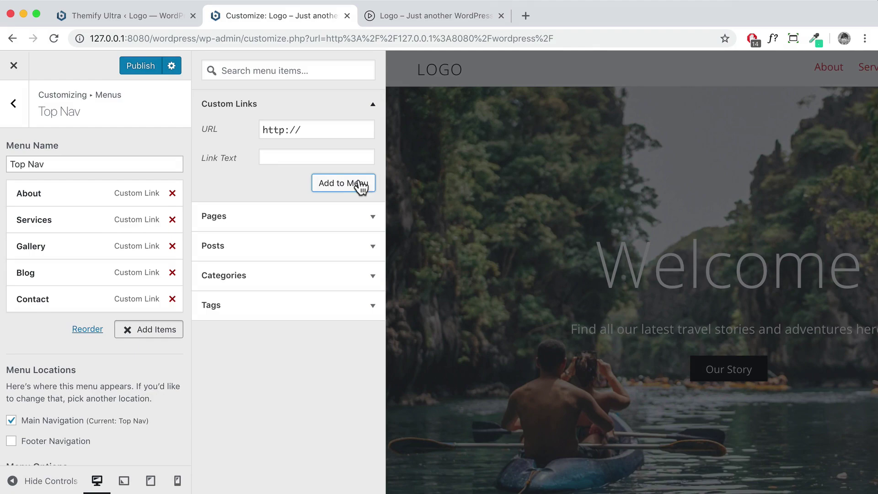
click(140, 66)
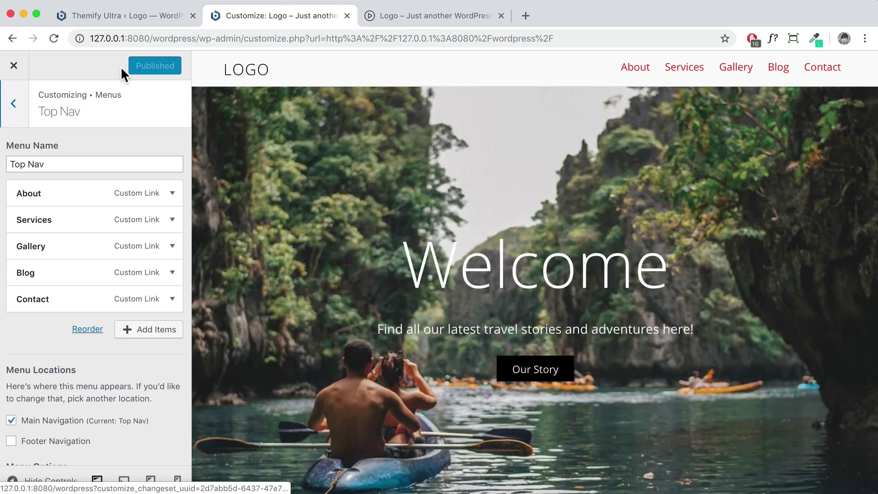
Exit the Customizer, test each Top Nav link's anchor jump on the live homepage, then launch the builder
click(14, 66)
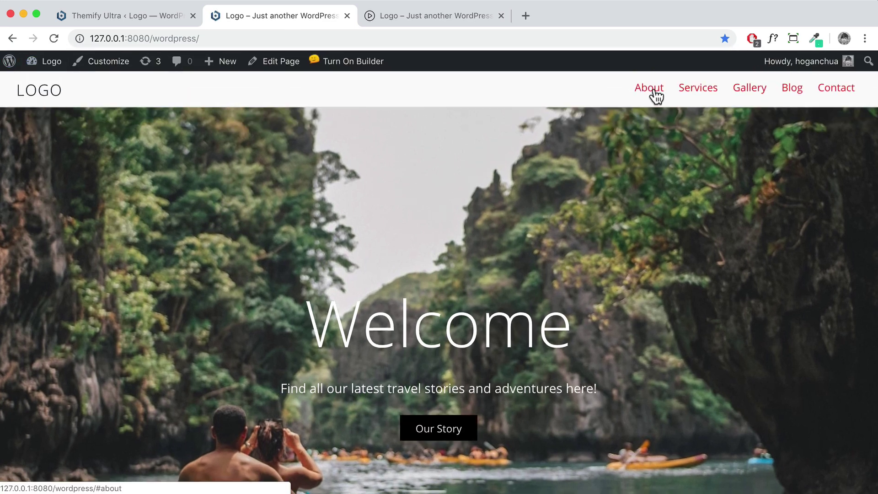
click(698, 91)
click(754, 92)
click(792, 90)
click(842, 92)
click(792, 94)
click(748, 91)
click(698, 91)
click(647, 93)
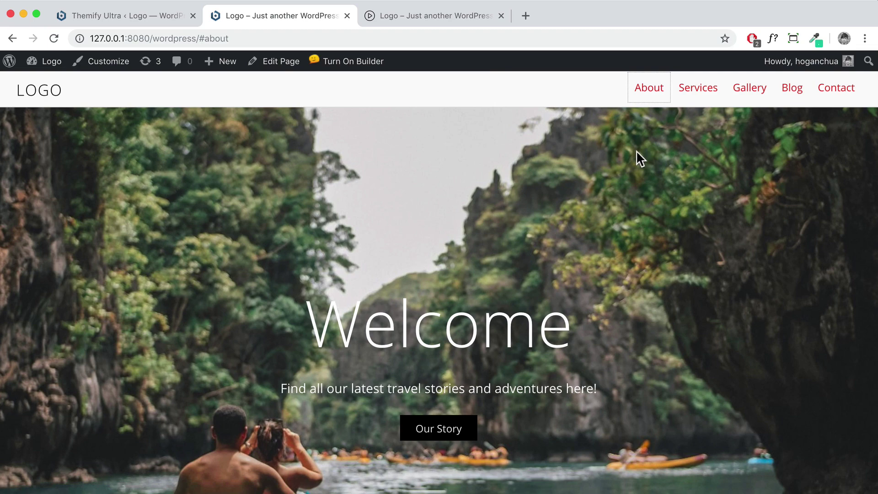
click(347, 63)
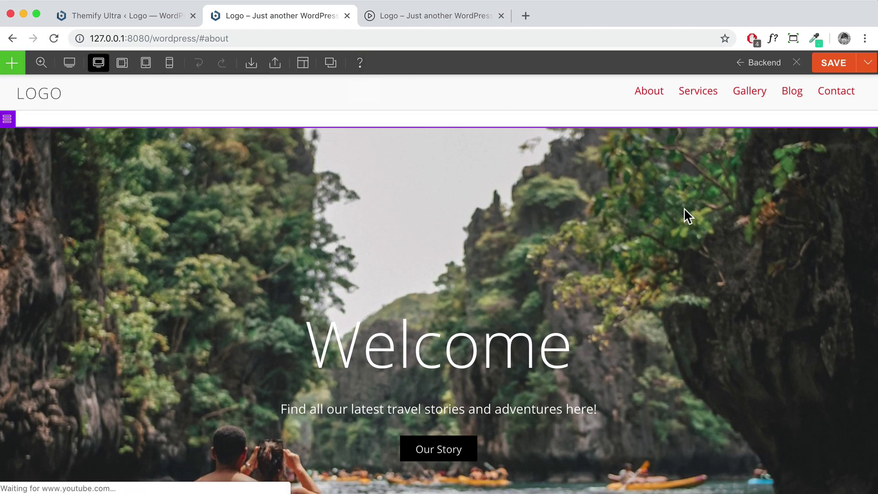
Set the About Me row's Row Anchor to about and confirm it
scroll(685, 211, down, 5)
scroll(684, 210, down, 5)
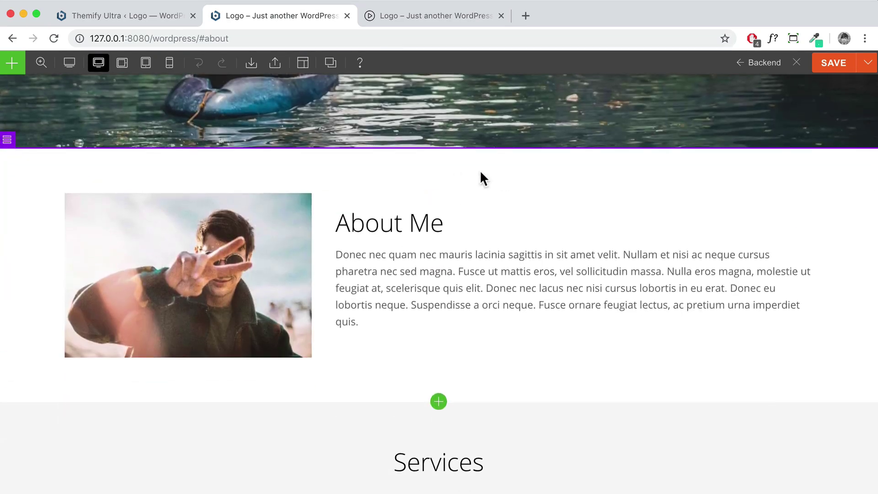
click(235, 167)
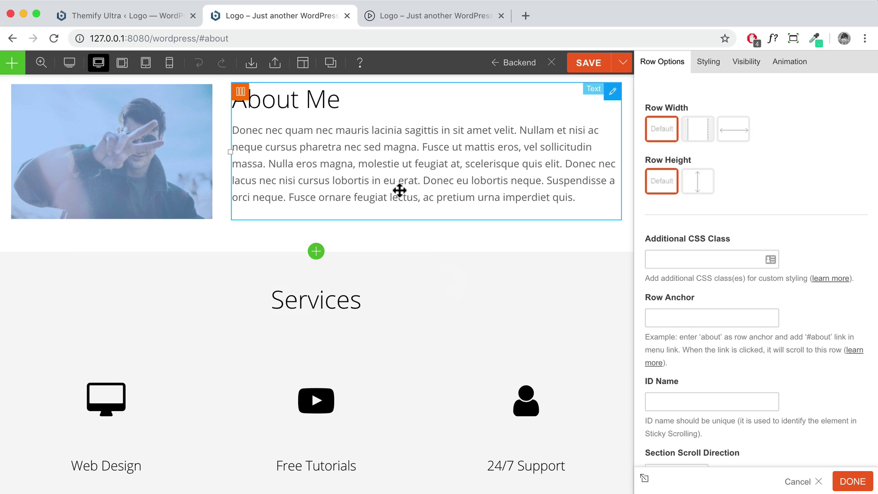
drag(695, 298, 648, 294)
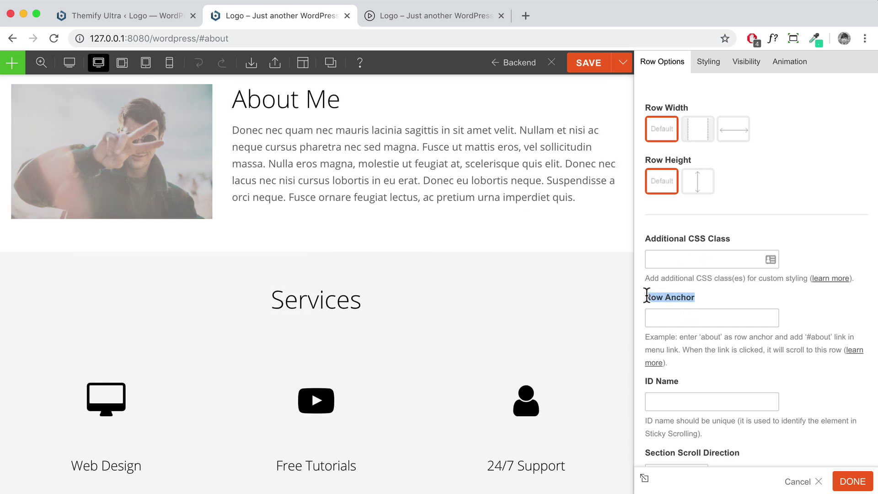
click(691, 319)
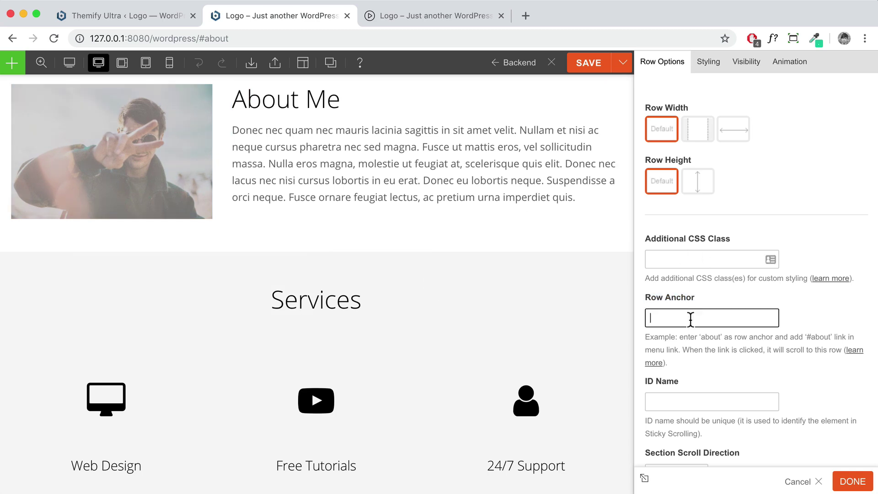
text(about)
click(850, 483)
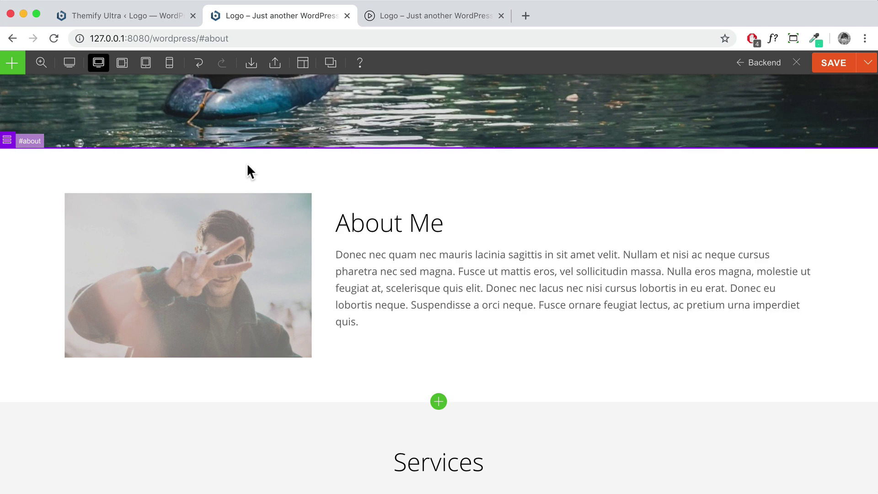
Reopen the About Me row and retype the anchor's first letter, keeping it lowercase about
drag(229, 38, 206, 37)
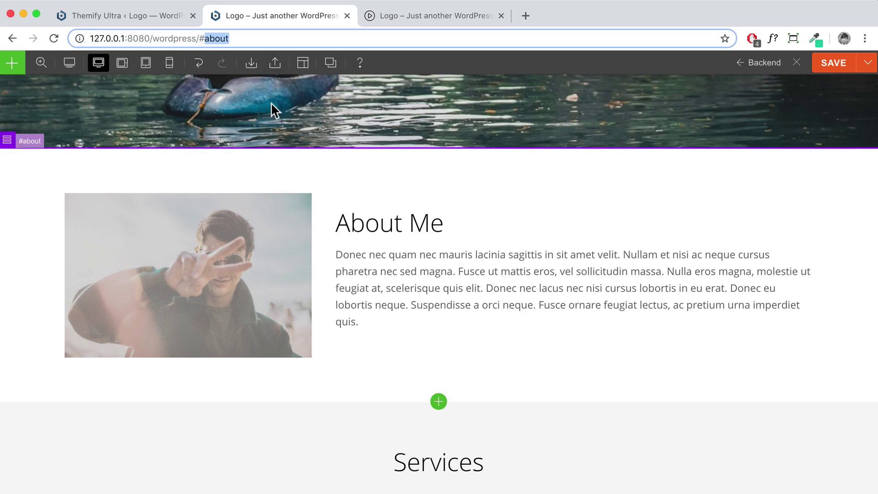
double_click(372, 168)
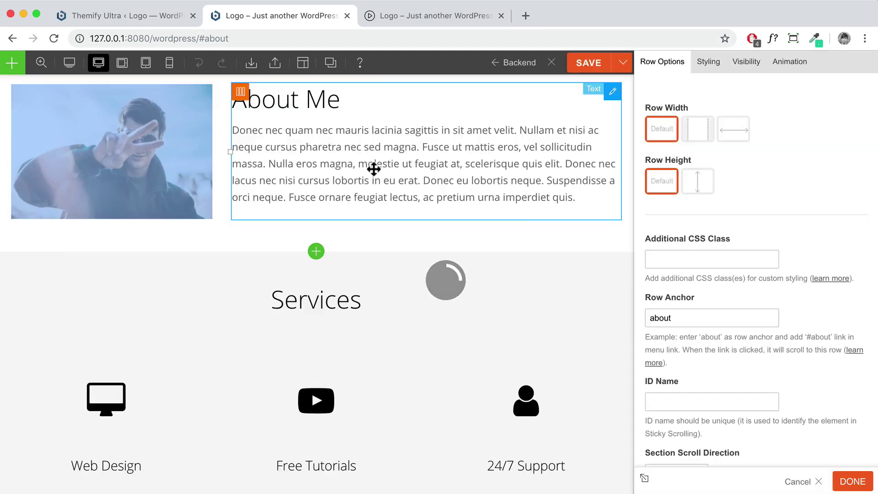
double_click(653, 317)
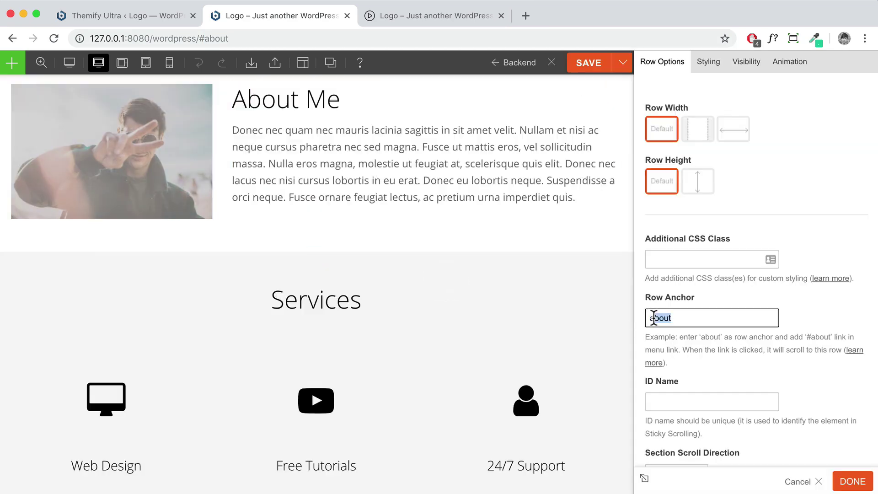
click(657, 327)
key(BackSpace)
text(A)
key(BackSpace)
text(a)
Confirm the About row's anchor, then give the Services and Gallery rows their anchors
click(852, 481)
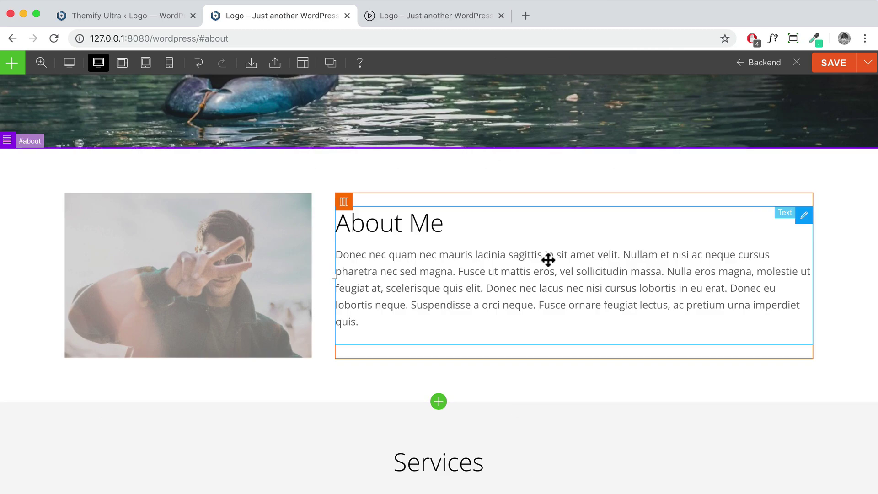
scroll(780, 216, down, 5)
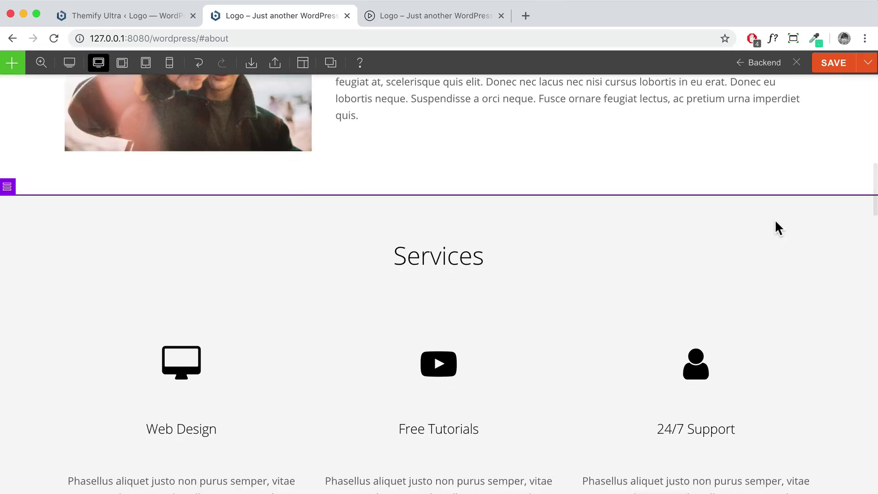
double_click(775, 222)
click(702, 315)
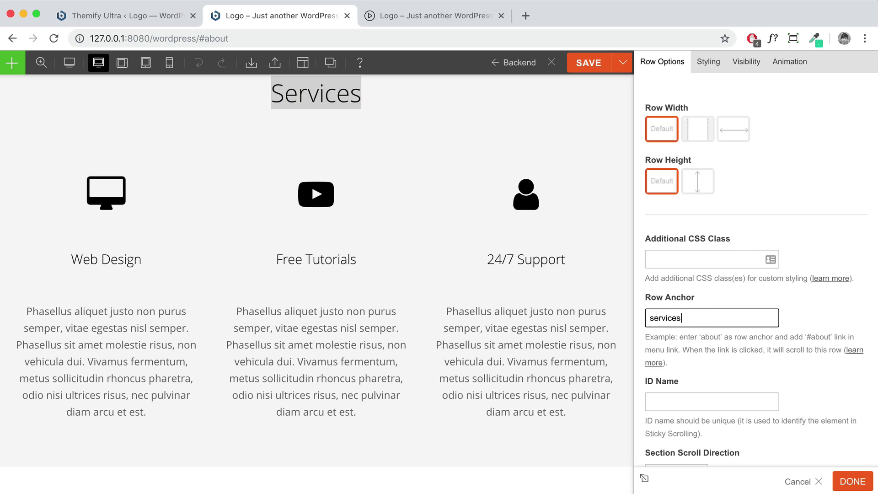
click(851, 481)
scroll(750, 421, down, 7)
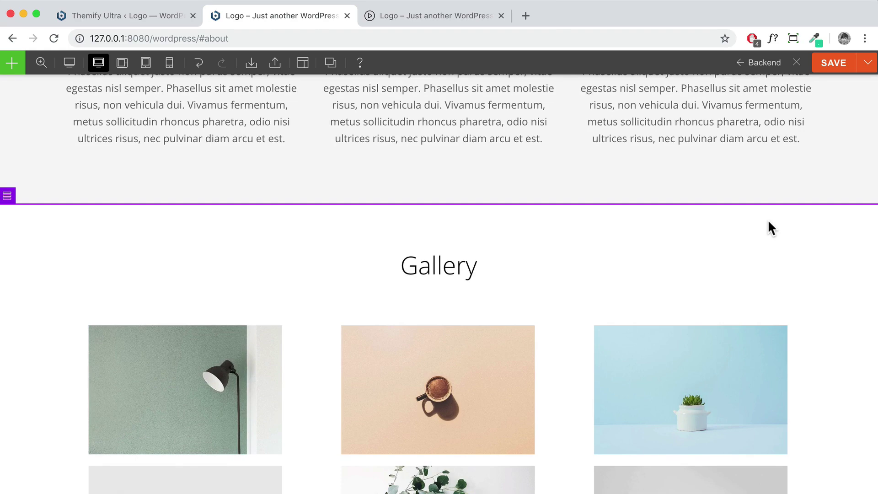
double_click(768, 224)
click(694, 319)
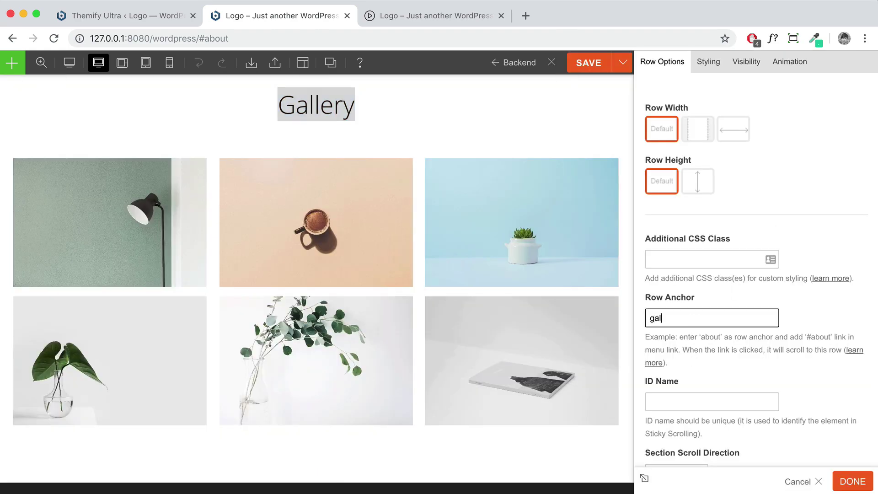
click(850, 481)
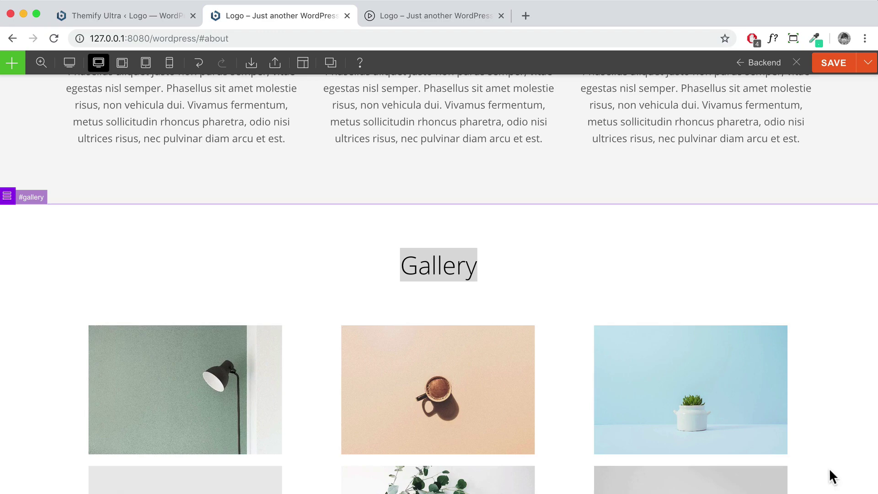
Check that the Blog row's anchor is set to 'blog'
scroll(793, 457, down, 10)
scroll(818, 393, up, 3)
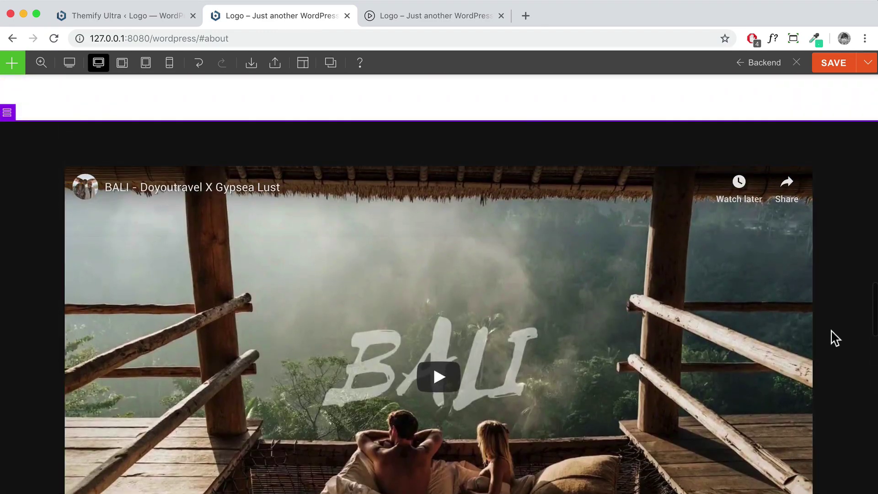
scroll(847, 341, down, 3)
scroll(844, 343, up, 20)
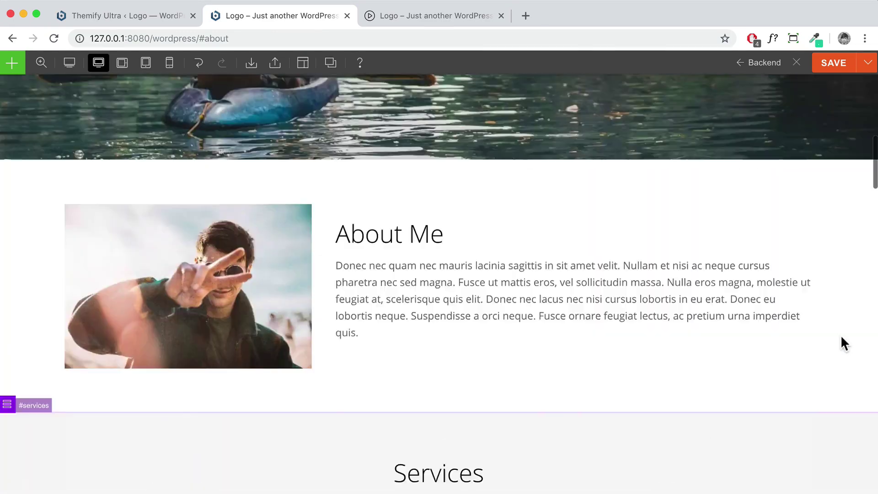
scroll(748, 189, down, 10)
scroll(749, 189, down, 15)
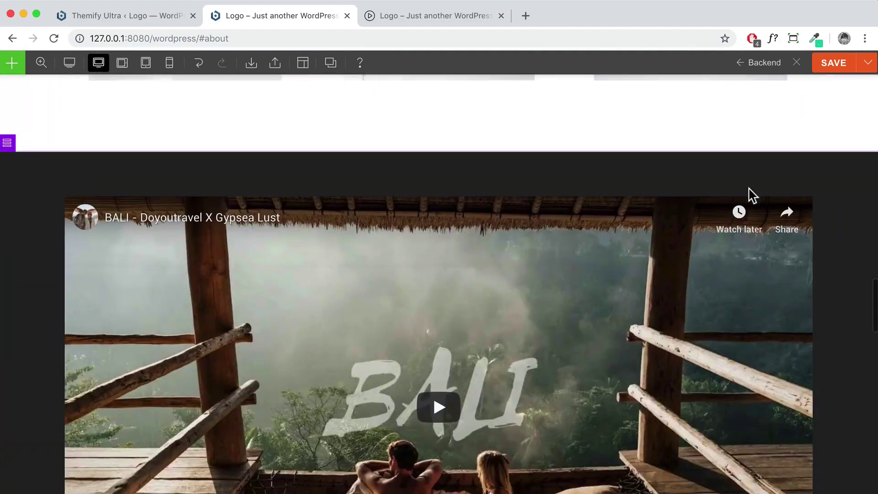
scroll(750, 192, up, 2)
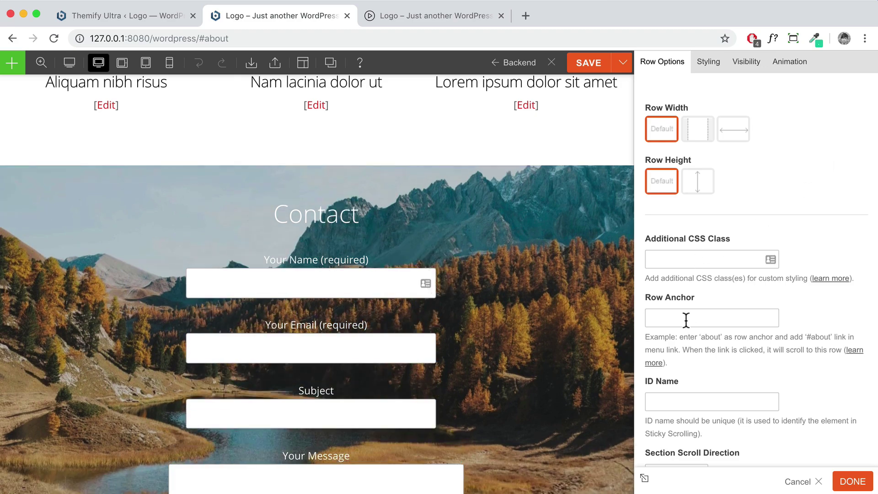
click(686, 318)
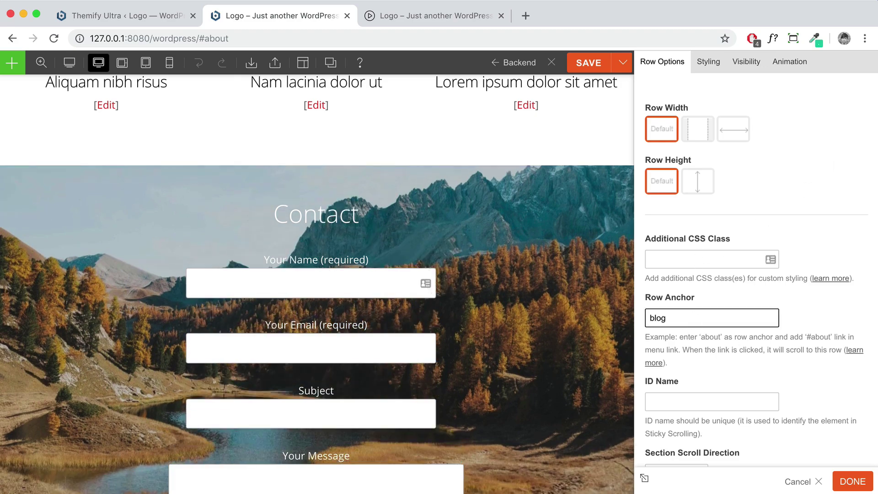
click(852, 481)
Give the Contact row the anchor 'contact', save the homepage, and load the live page
scroll(851, 288, down, 10)
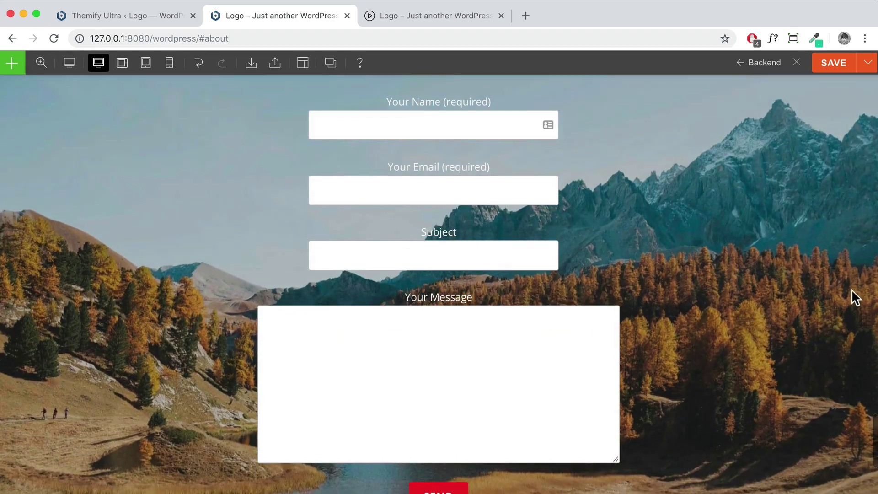
scroll(824, 194, up, 3)
double_click(823, 188)
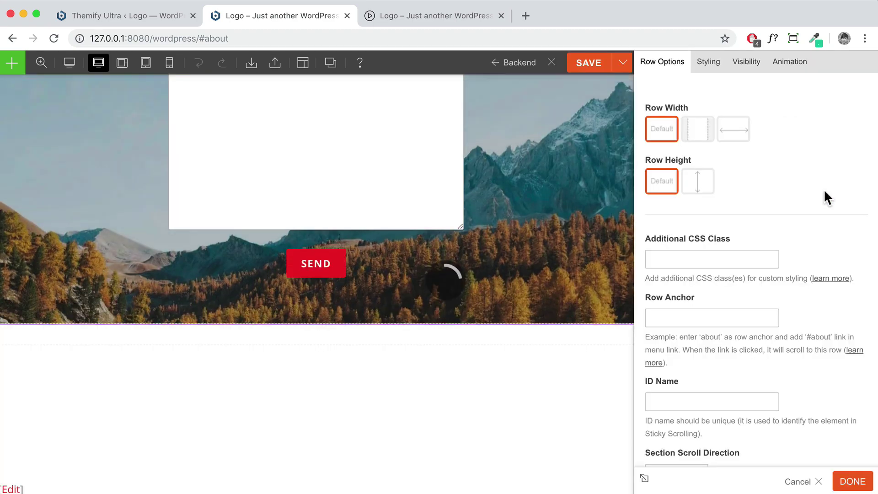
click(676, 317)
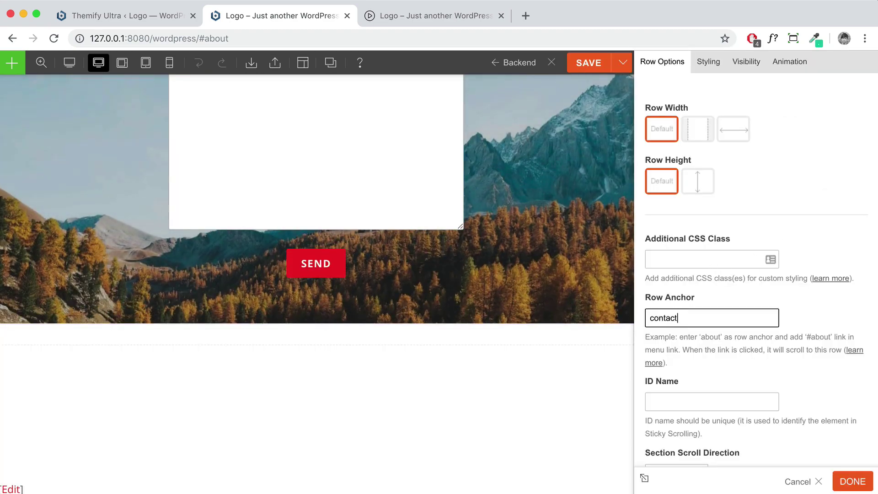
click(851, 484)
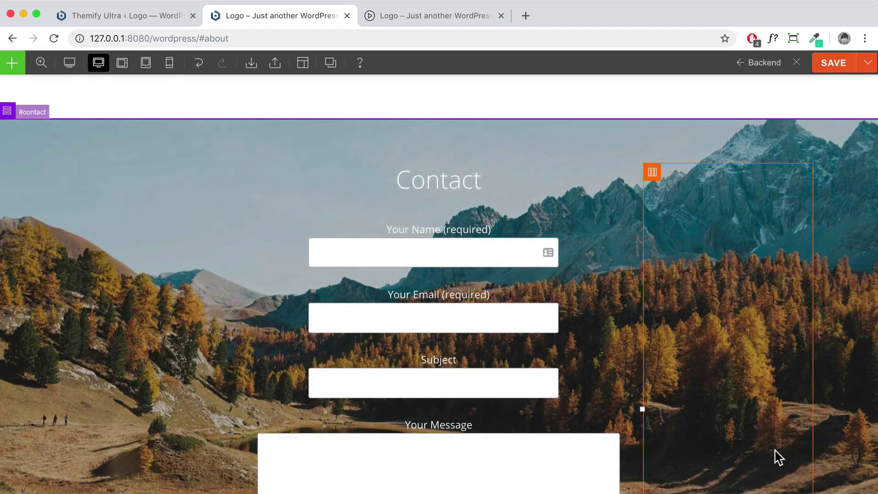
click(826, 72)
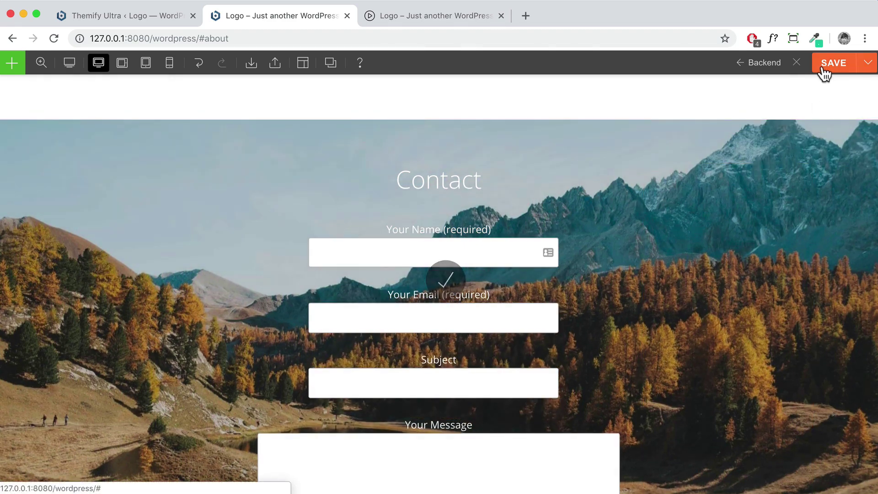
click(797, 69)
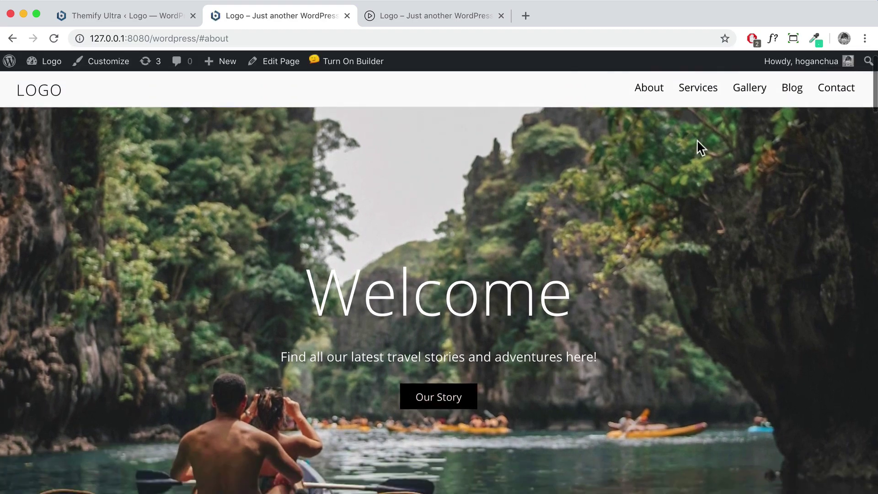
Test the About, Services, Gallery, Blog and Contact menu links on the live page
click(647, 90)
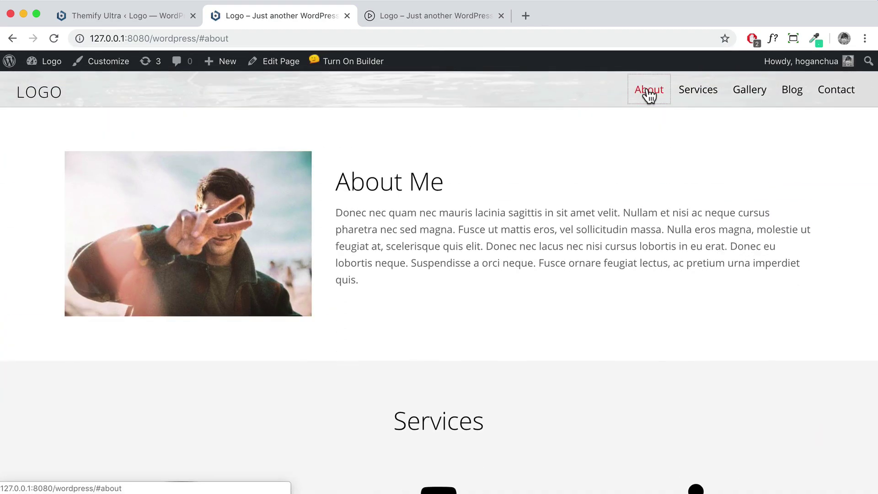
click(695, 91)
click(746, 95)
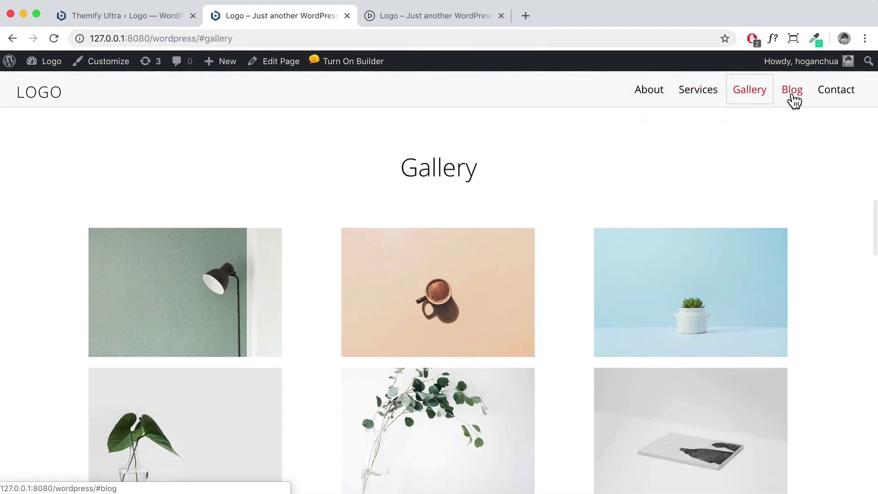
click(793, 96)
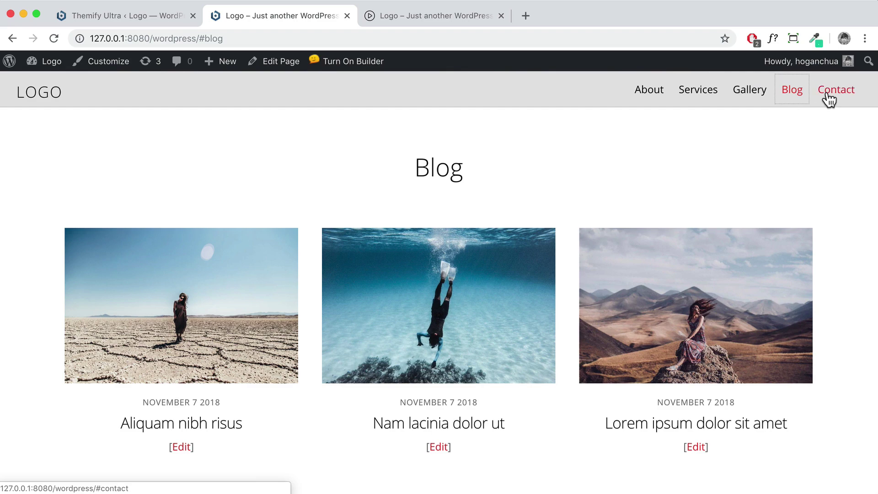
click(828, 97)
Reload without #contact, check Our Story jumps to About Me, then reload without #about
drag(242, 41, 185, 39)
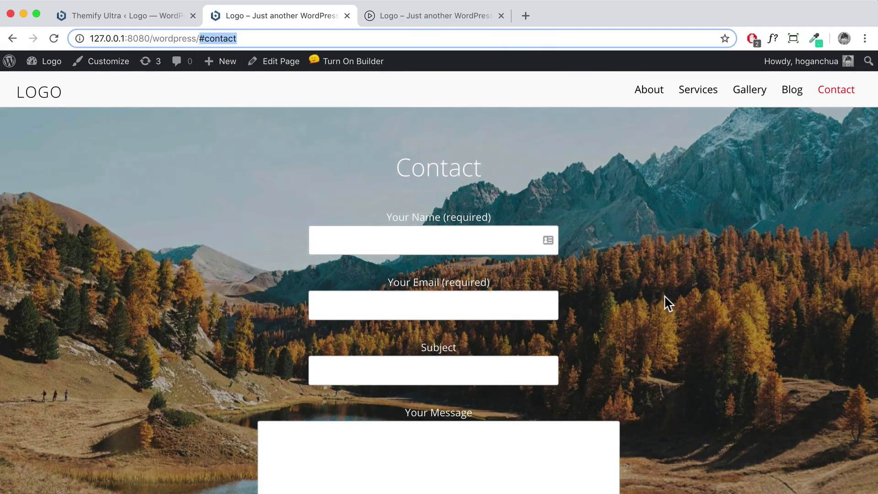
key(BackSpace)
key(Return)
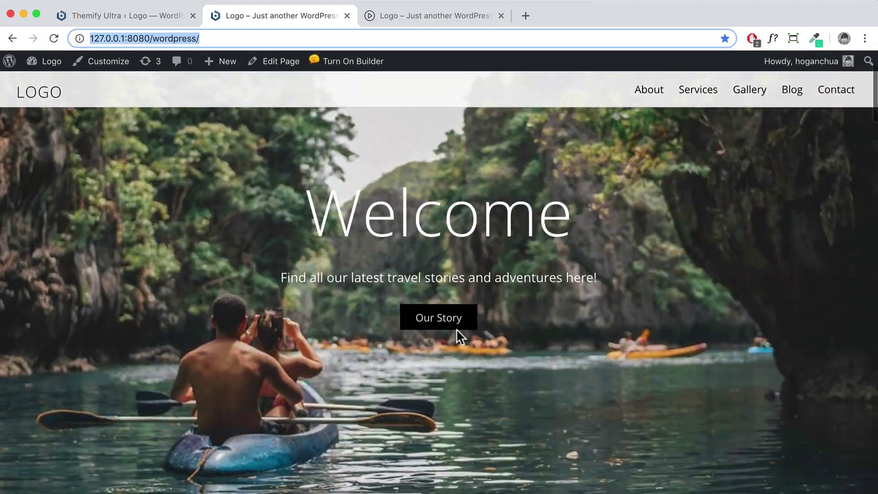
click(425, 321)
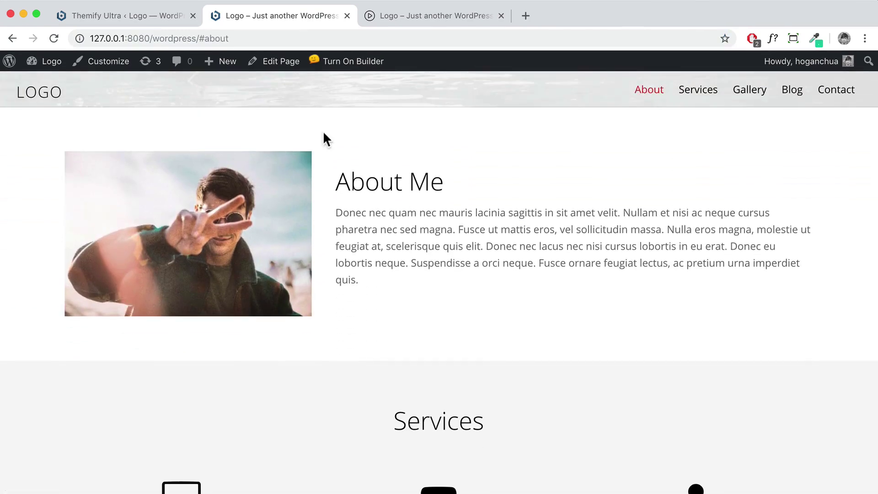
drag(232, 39, 200, 39)
key(BackSpace)
key(Return)
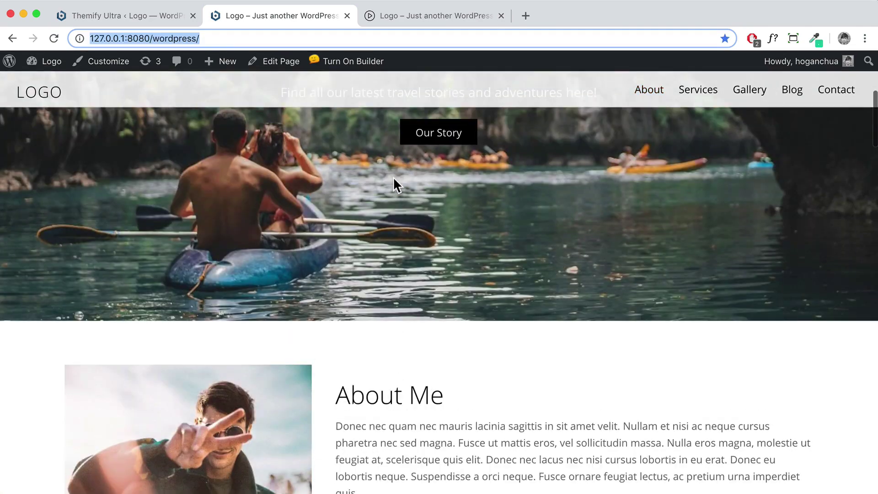
click(345, 64)
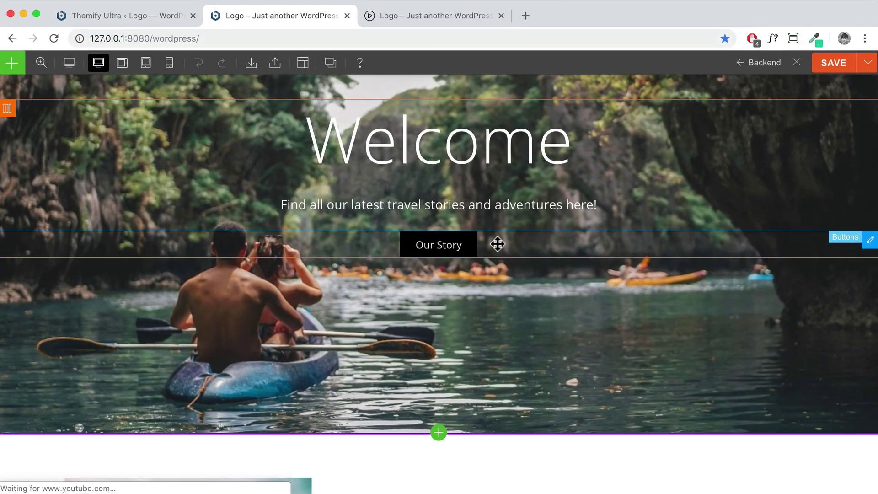
Confirm the Our Story button's link is #about, save, and close the builder to the live homepage
double_click(497, 243)
scroll(685, 260, down, 6)
drag(695, 258, 659, 257)
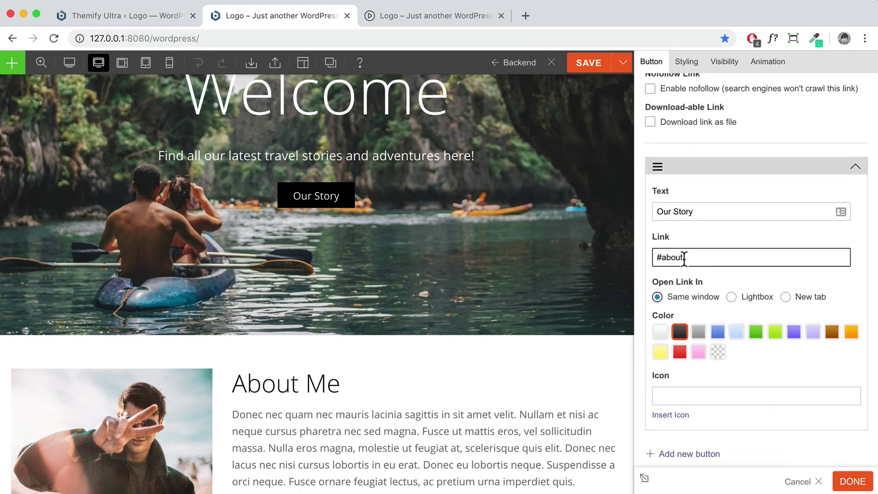
click(853, 483)
click(825, 66)
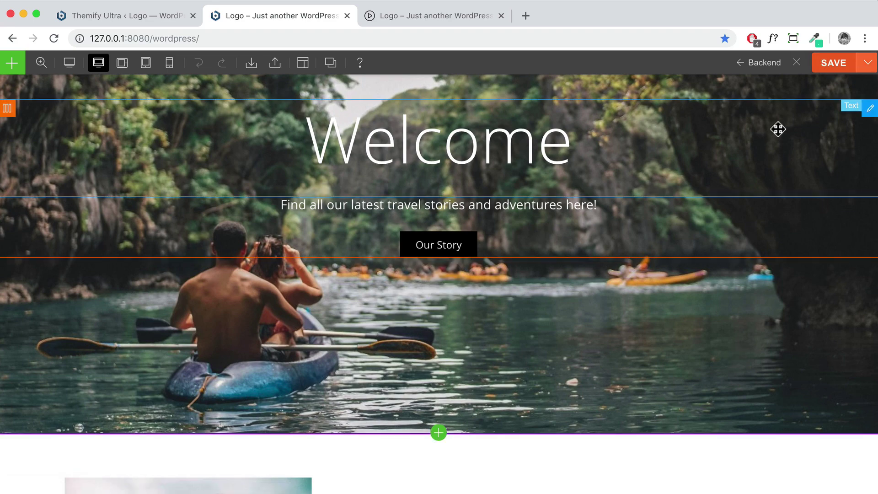
scroll(770, 144, down, 20)
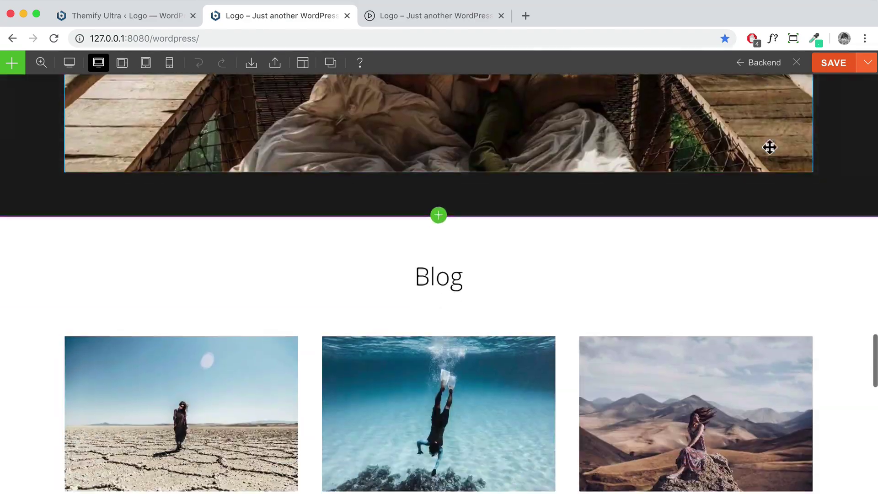
scroll(768, 151, down, 10)
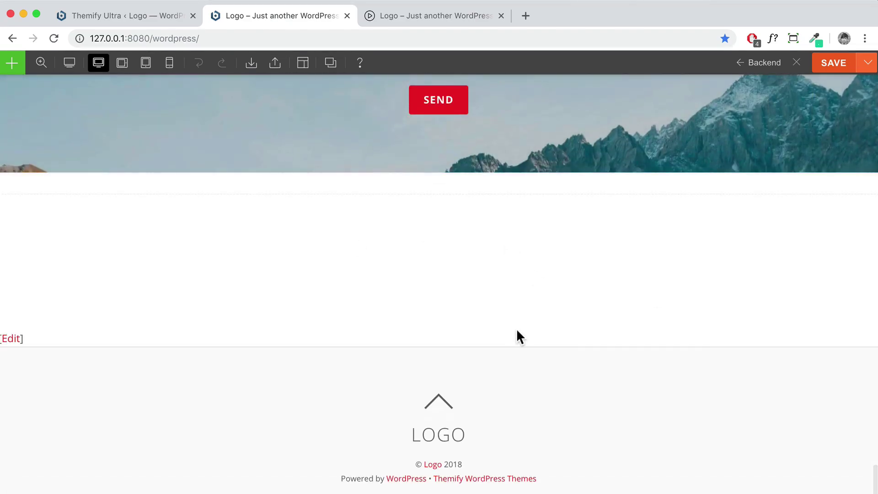
scroll(518, 335, up, 20)
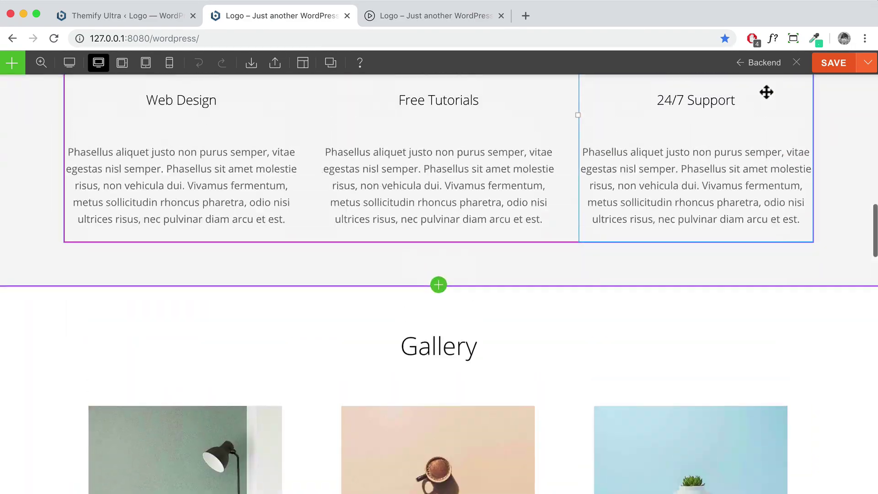
click(796, 64)
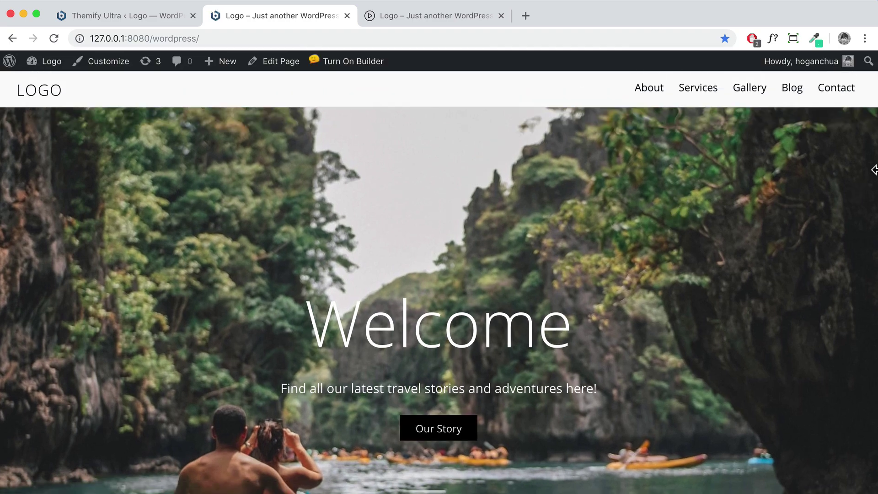
Narrow the browser to mobile width and inspect the Welcome heading and page layout
drag(873, 169, 91, 194)
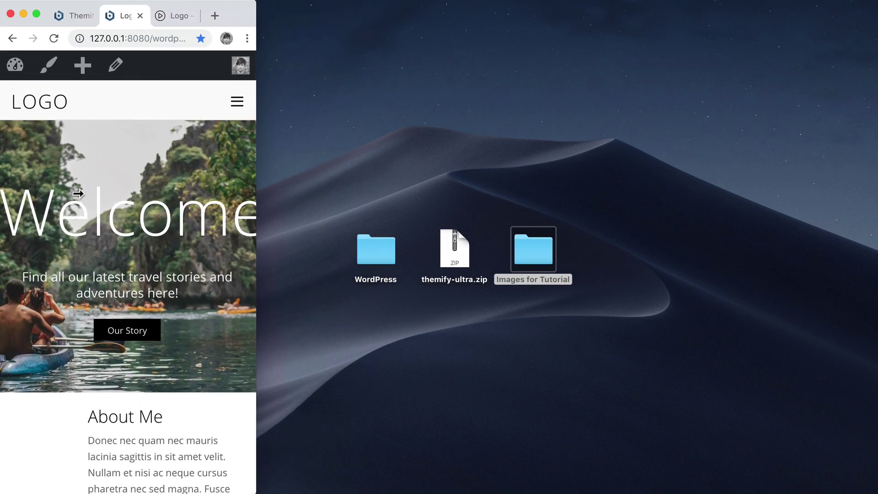
scroll(95, 192, down, 2)
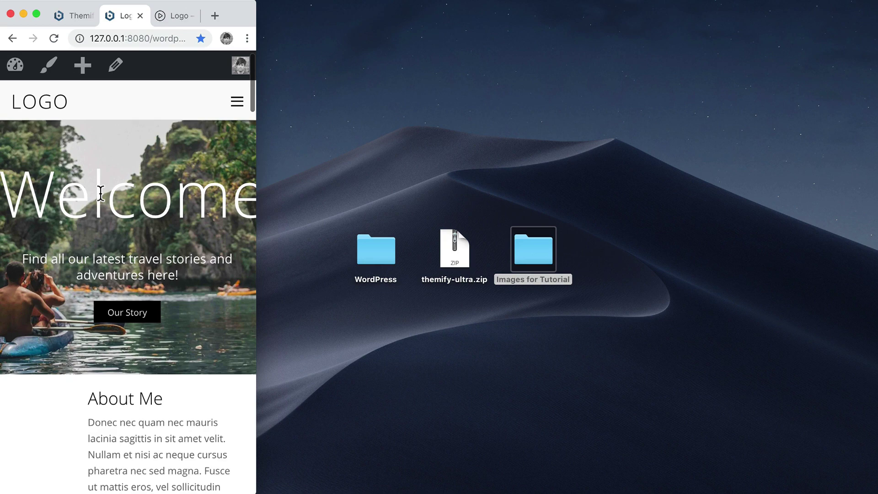
drag(29, 191, 241, 191)
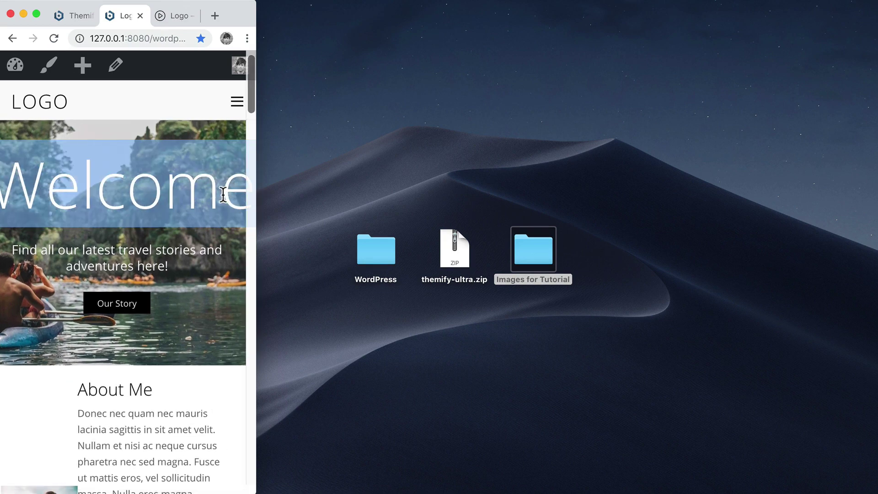
click(223, 193)
drag(221, 192, 55, 183)
scroll(151, 243, down, 5)
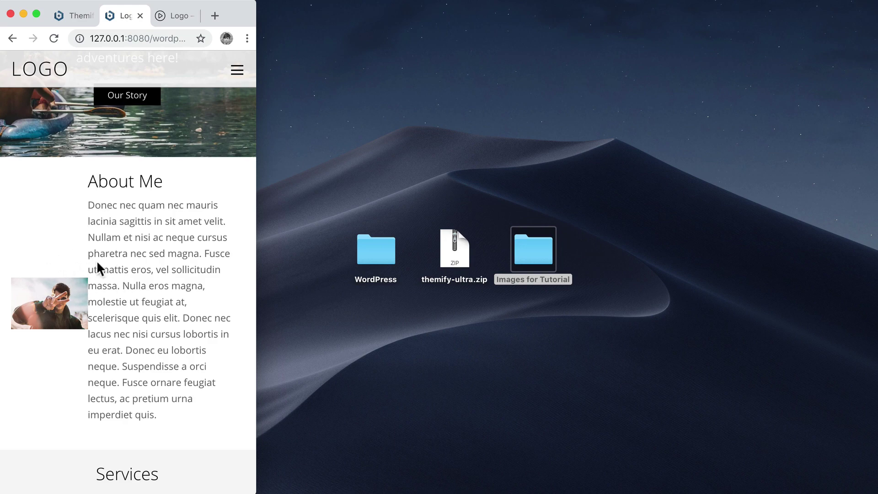
scroll(144, 303, down, 20)
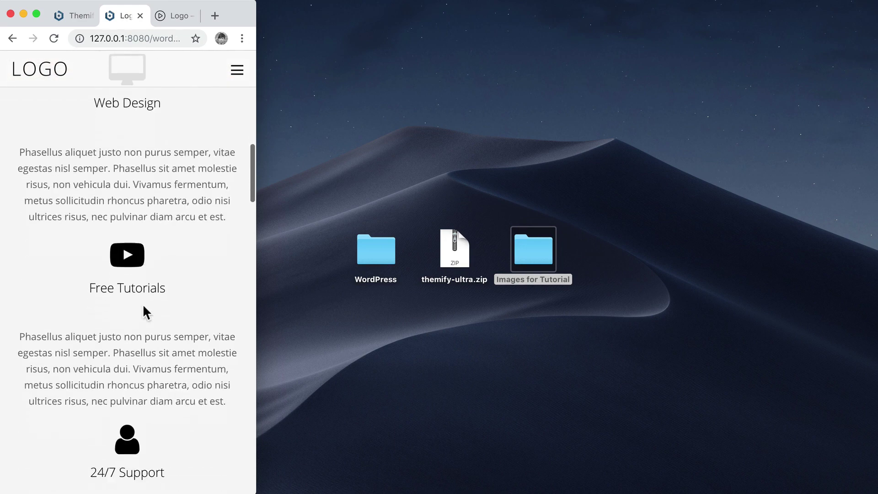
scroll(144, 309, down, 20)
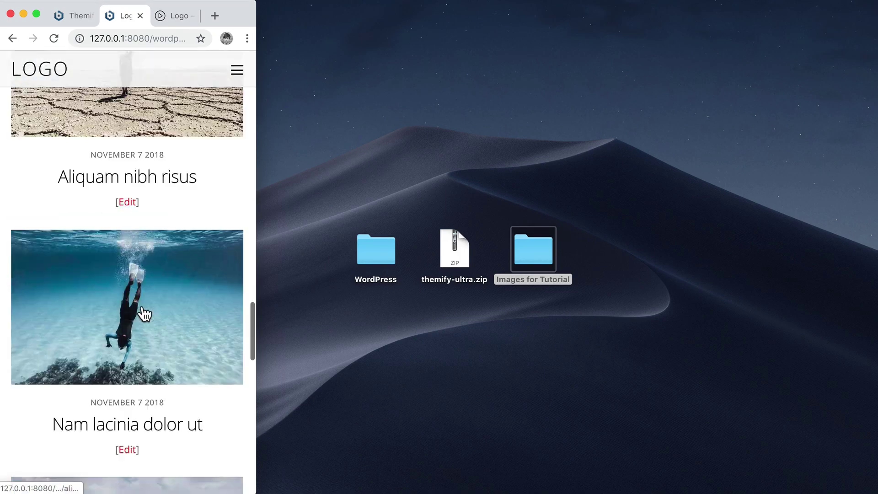
scroll(144, 309, up, 20)
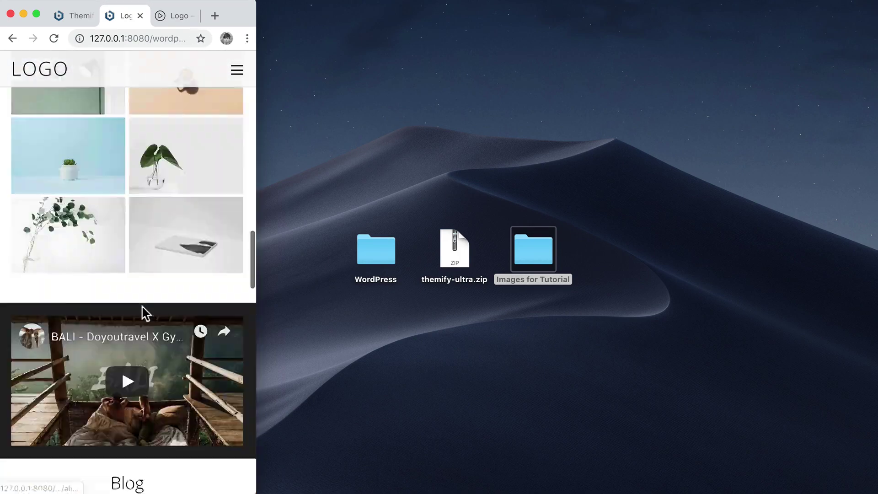
scroll(142, 305, down, 2)
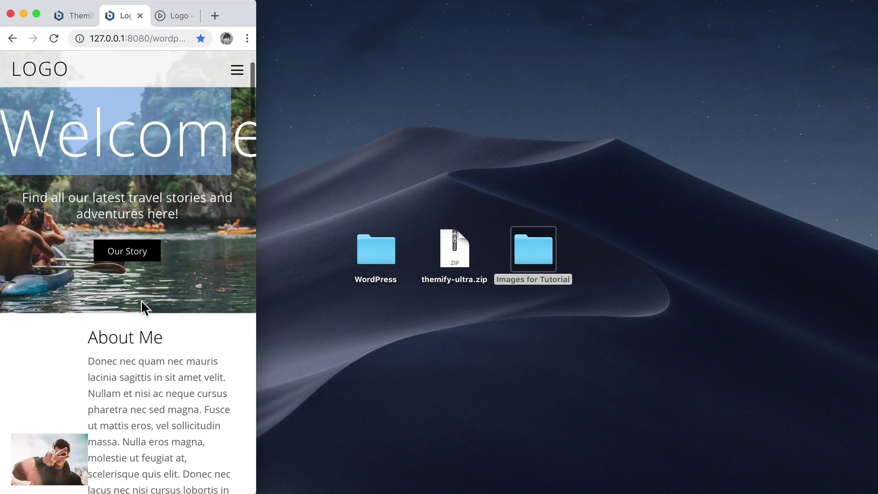
Widen the browser and set it to the 1366×768 WXGA - Ultrabook preset
drag(257, 192, 604, 193)
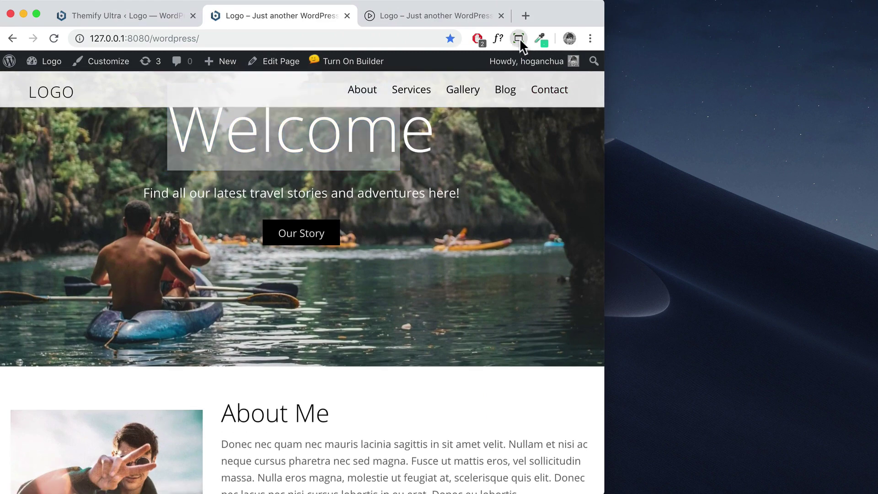
click(518, 39)
scroll(408, 181, down, 4)
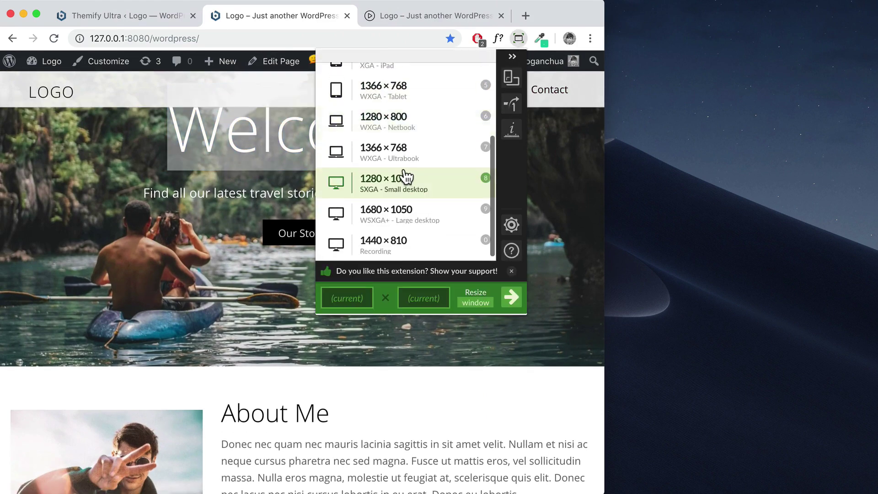
click(405, 155)
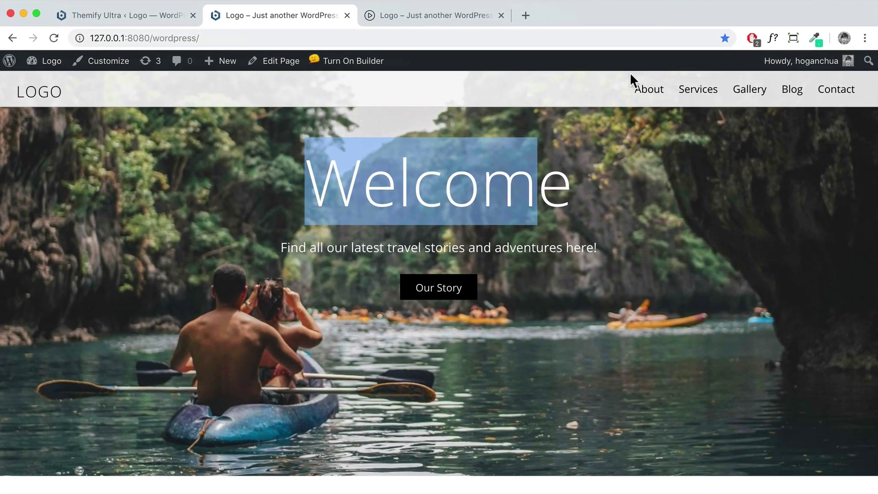
click(495, 242)
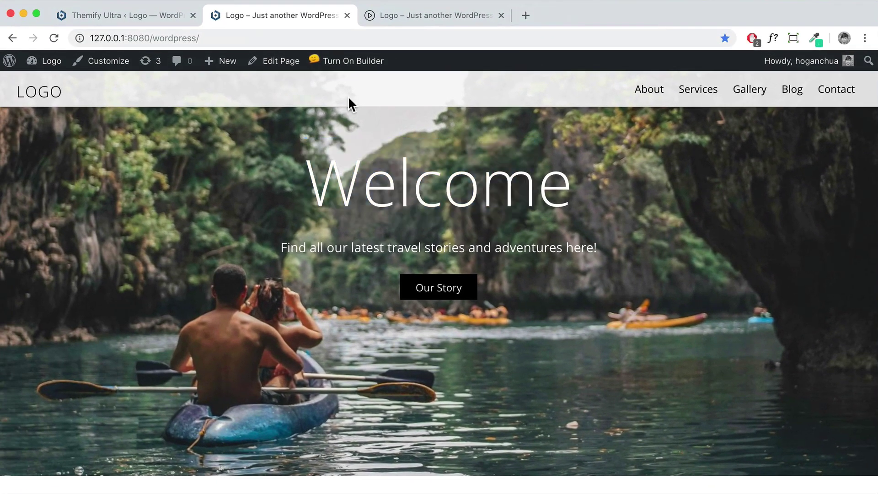
click(352, 65)
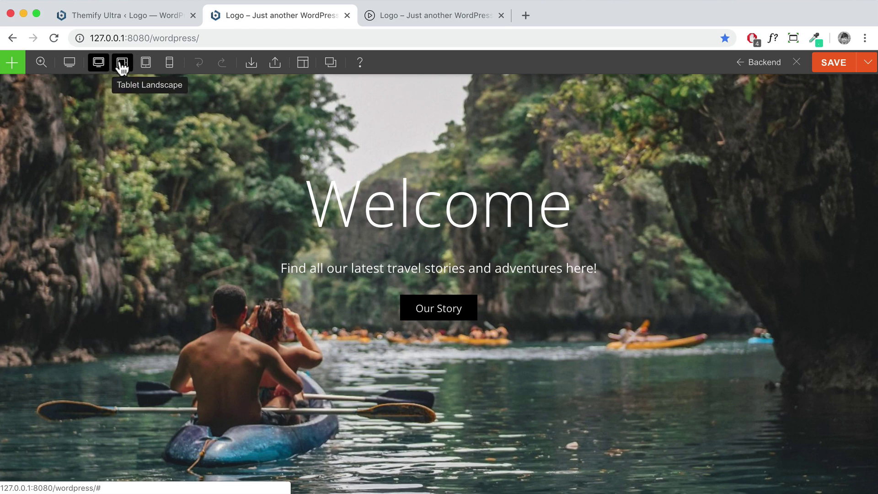
Switch to the Mobile breakpoint and set the About Me row to one column
click(169, 67)
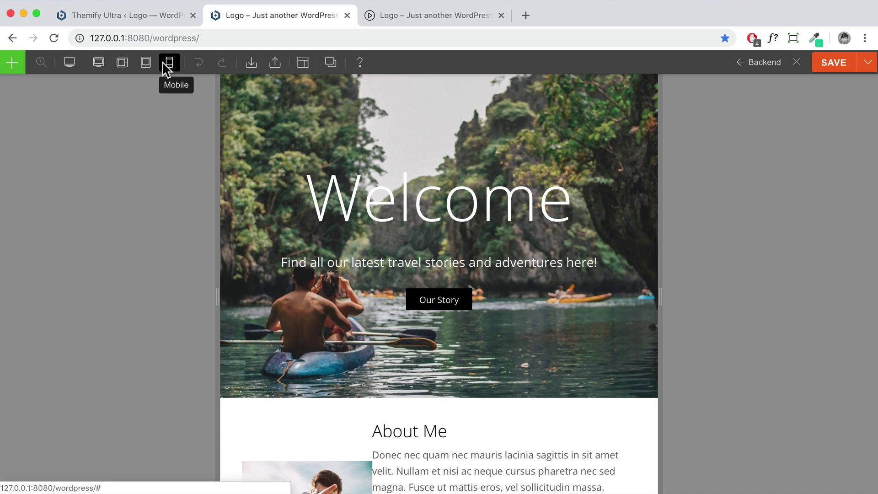
scroll(471, 279, down, 5)
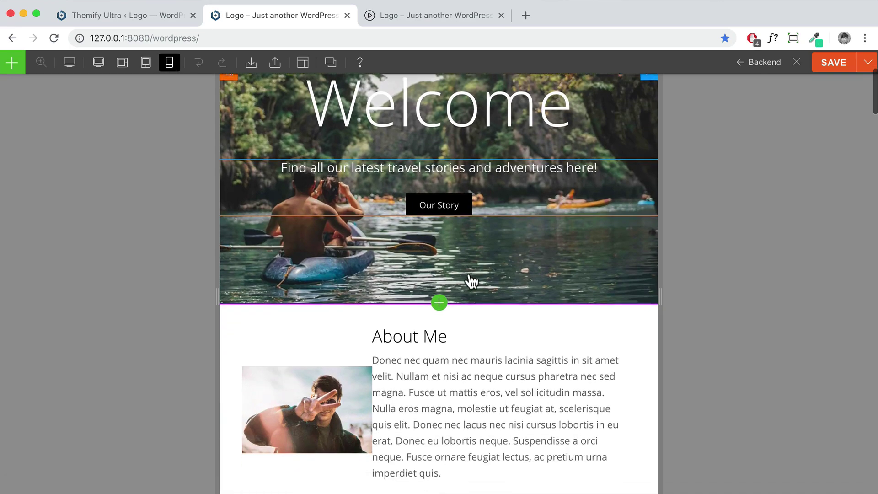
scroll(470, 287, up, 1)
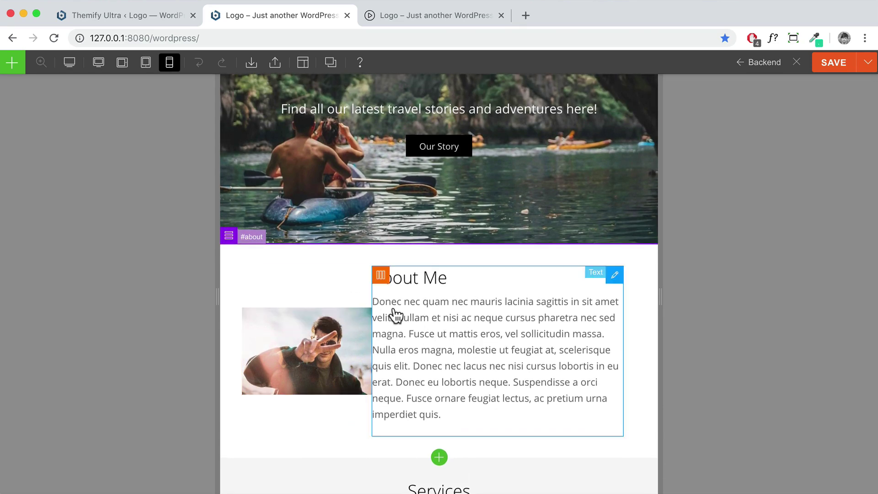
mouse_move(229, 241)
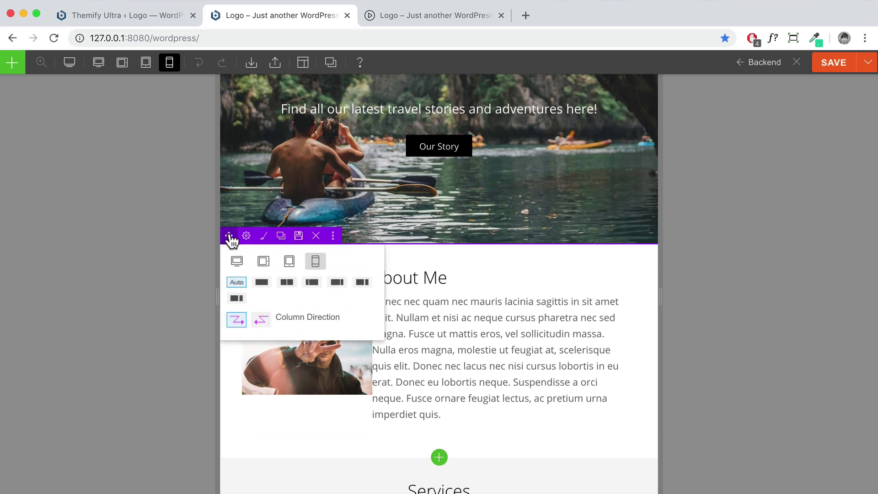
click(261, 282)
Reverse the About Me row's column direction so the text sits above the photo
scroll(578, 334, down, 4)
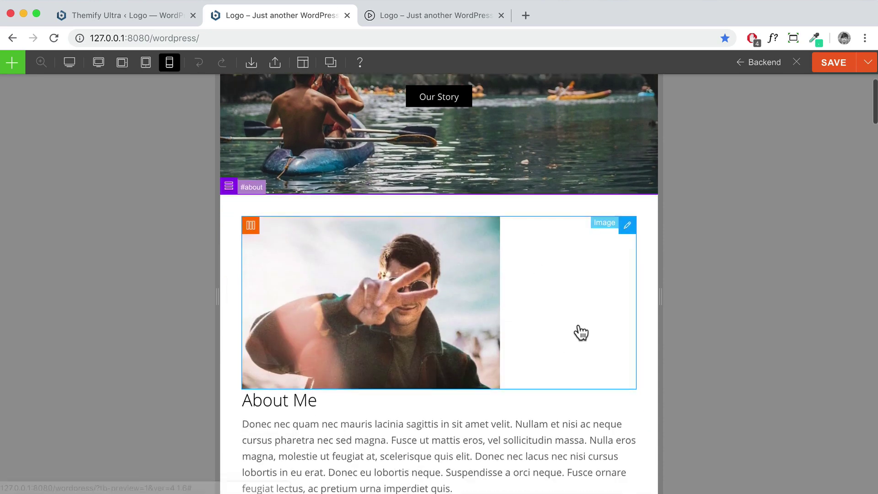
scroll(487, 318, up, 1)
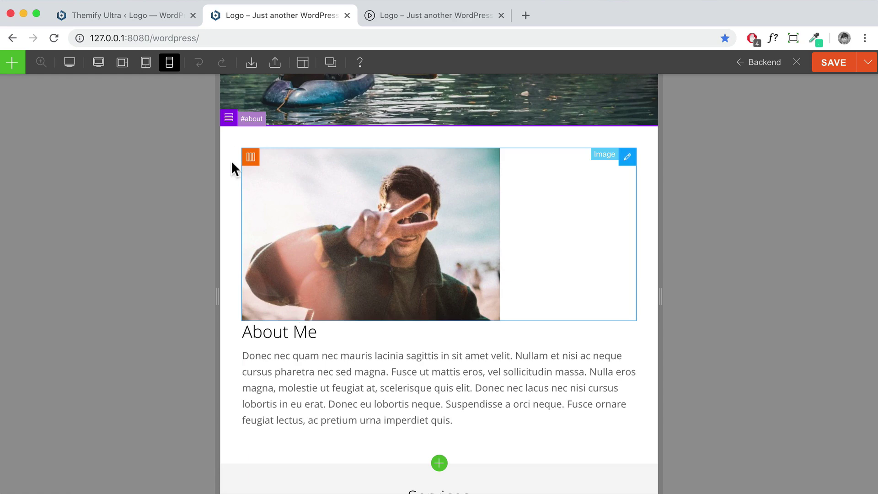
mouse_move(228, 120)
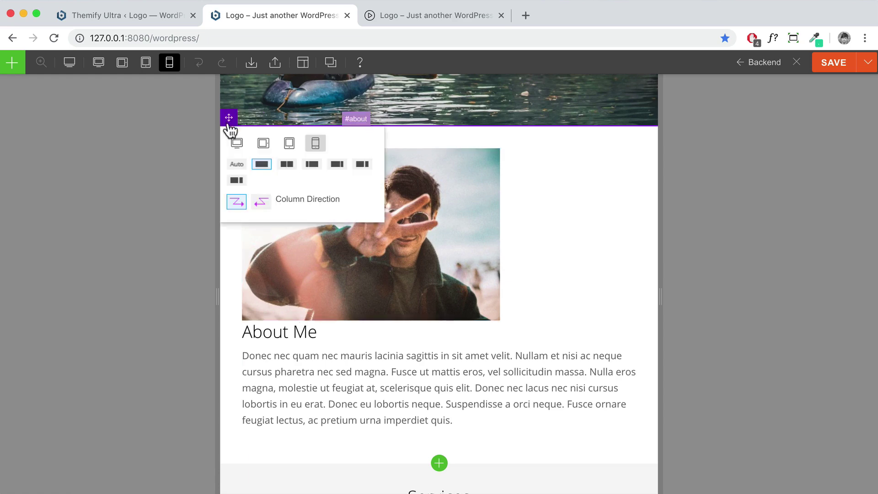
click(265, 211)
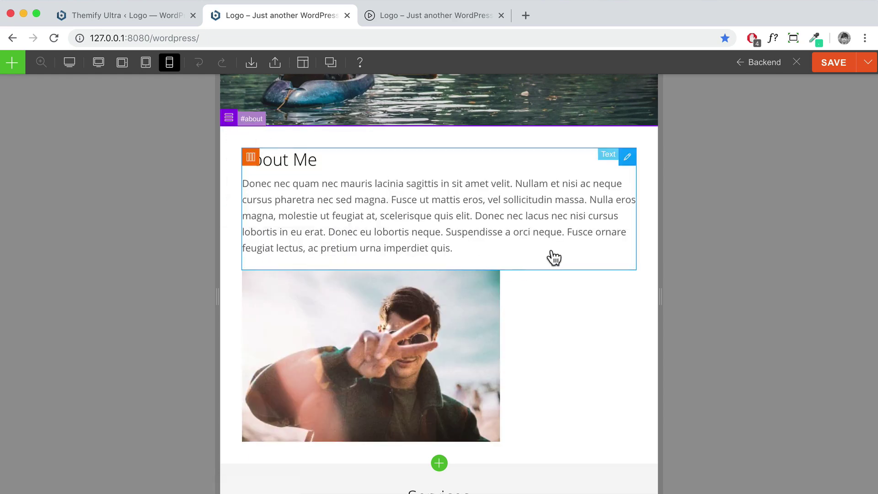
scroll(554, 255, up, 2)
scroll(455, 444, down, 3)
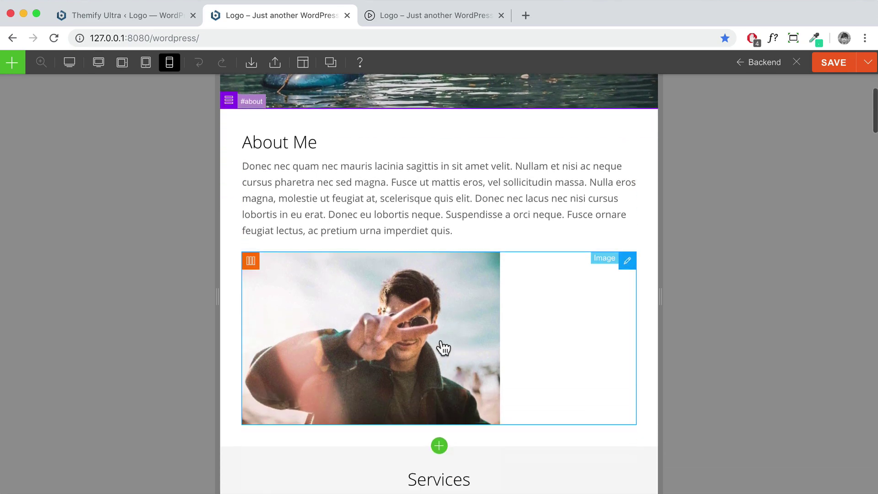
scroll(548, 343, up, 1)
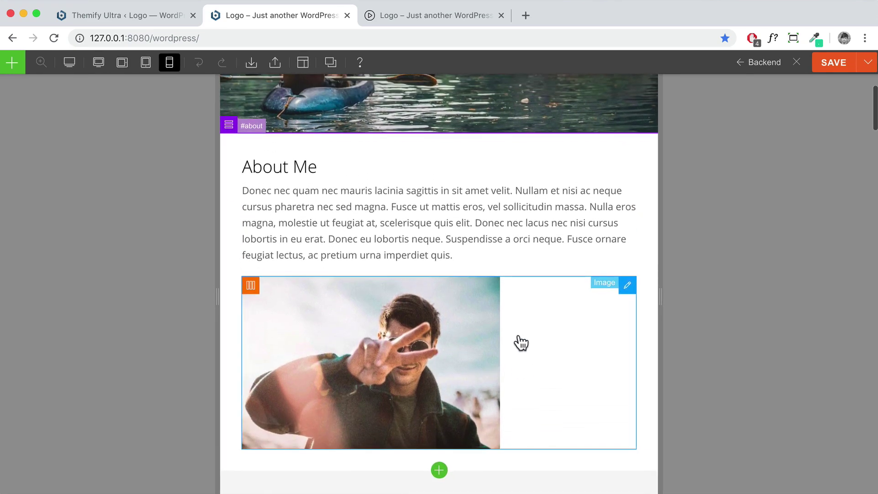
double_click(546, 312)
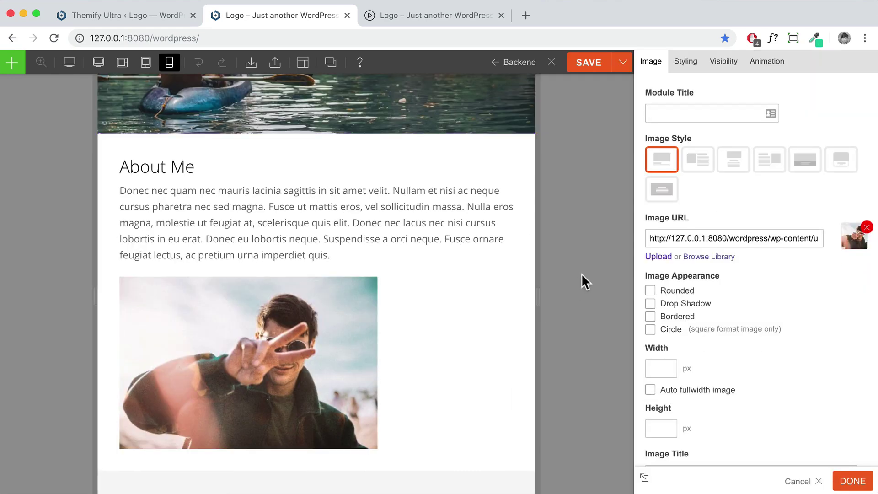
Set the About Me photo's Image Style to 'Image Center' and apply it
click(731, 167)
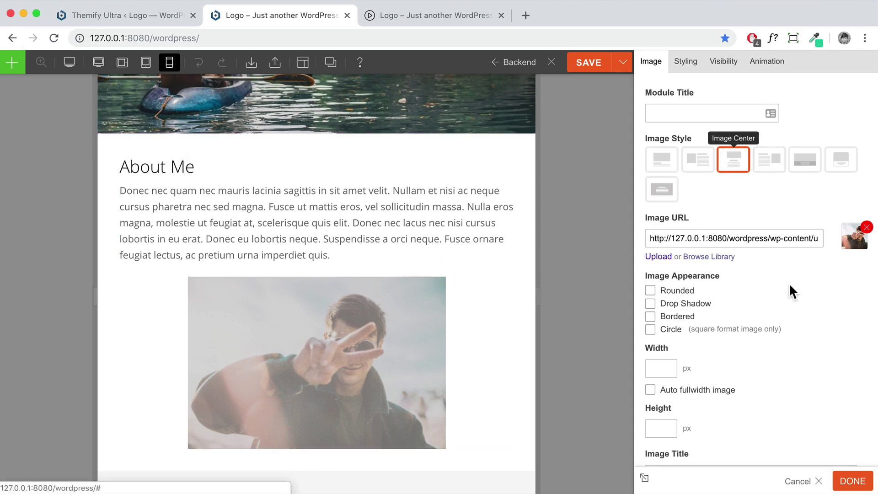
click(846, 485)
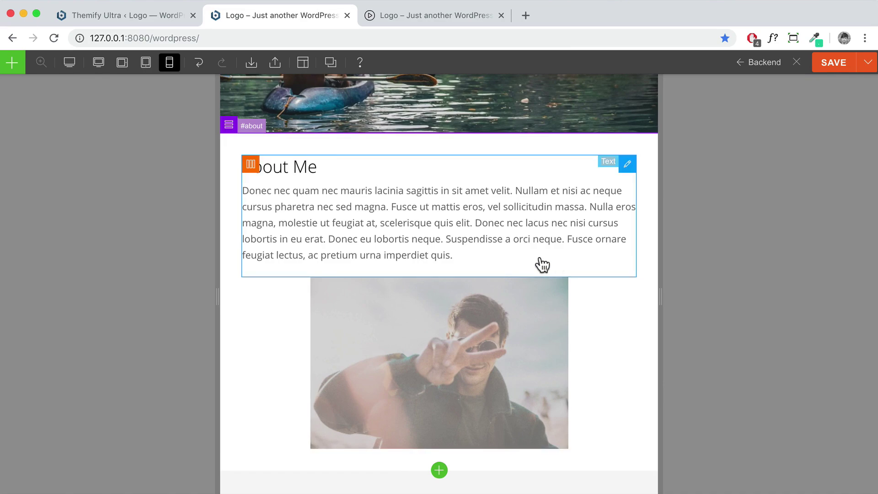
scroll(494, 270, down, 3)
scroll(493, 270, up, 3)
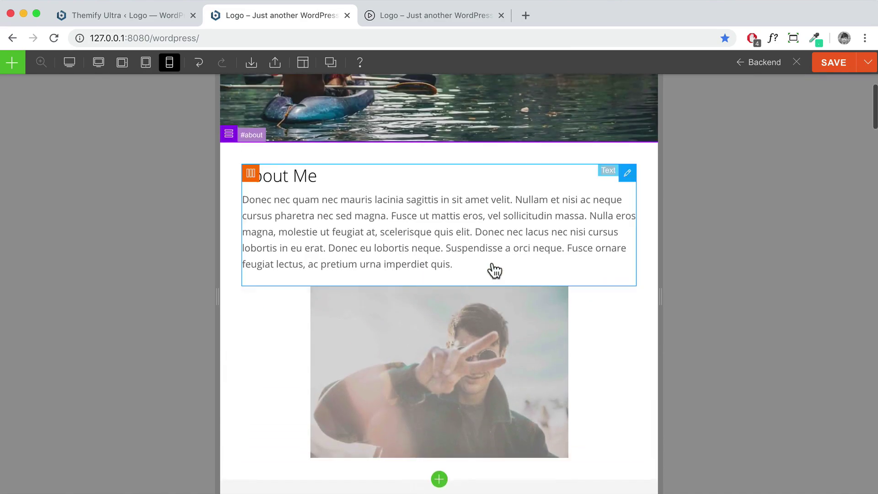
scroll(432, 251, up, 2)
scroll(439, 244, up, 5)
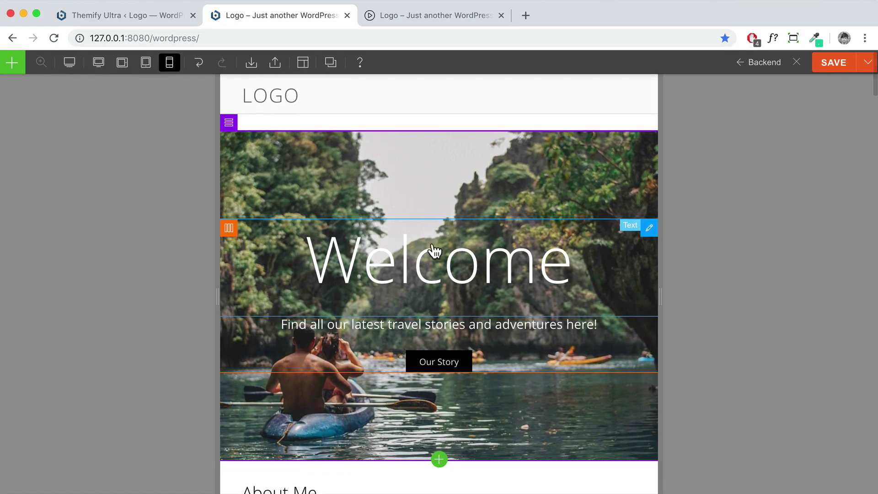
Set the Welcome heading's Heading 1 font size to 80 px for mobile
double_click(430, 268)
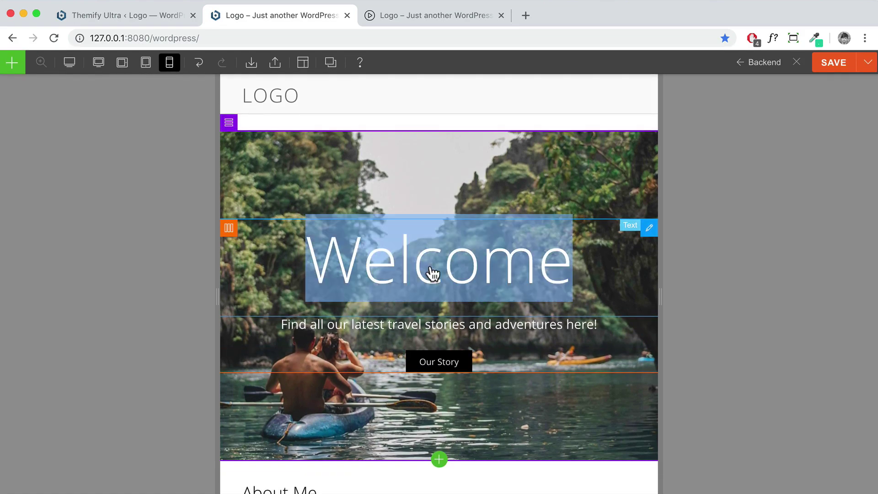
click(680, 64)
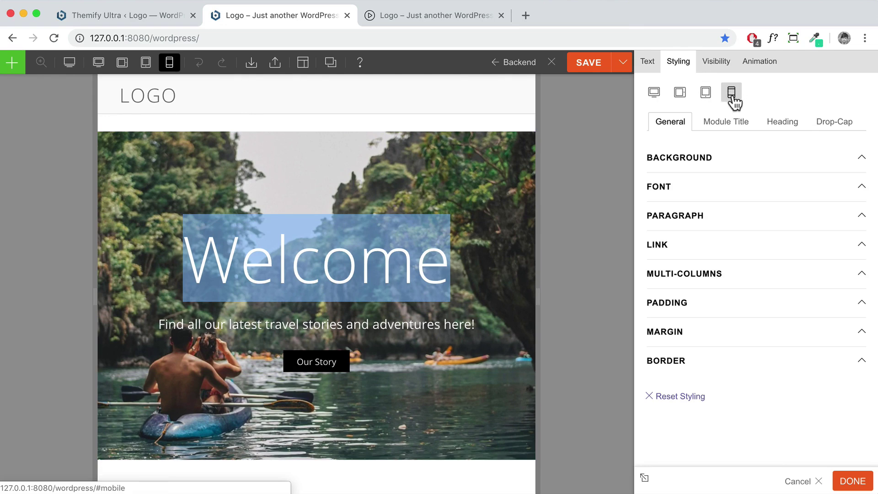
click(779, 121)
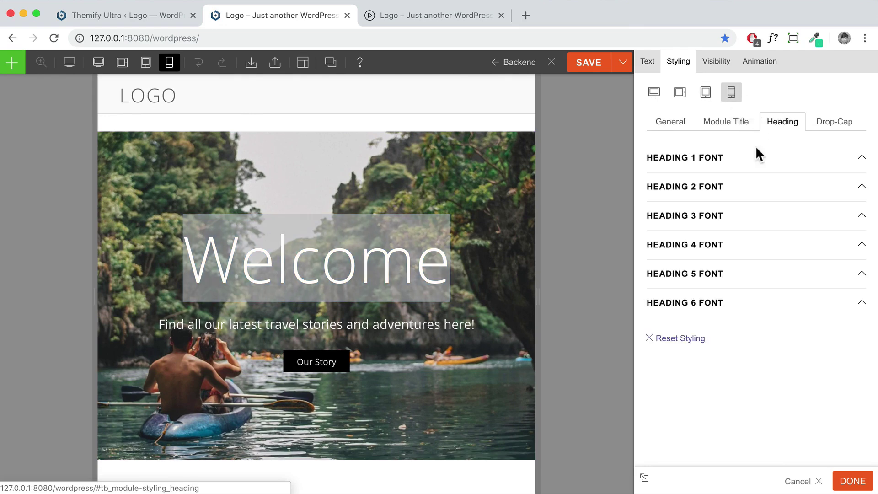
click(746, 158)
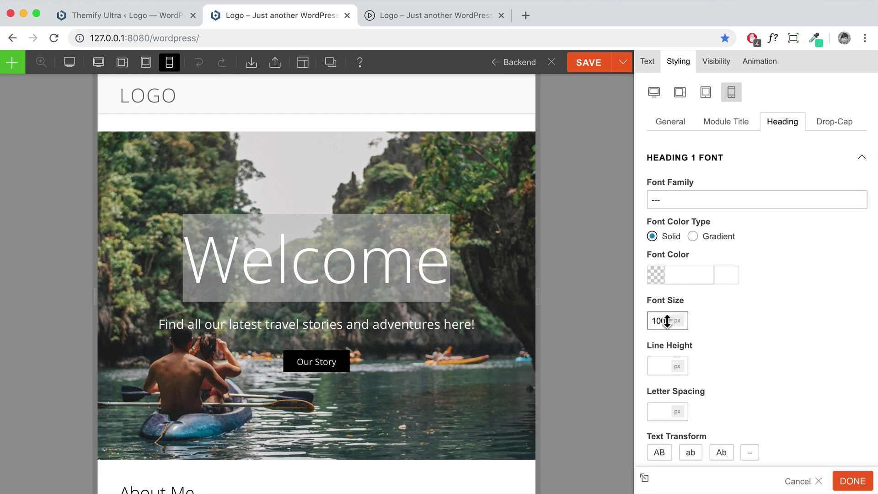
drag(667, 321, 651, 321)
text(80)
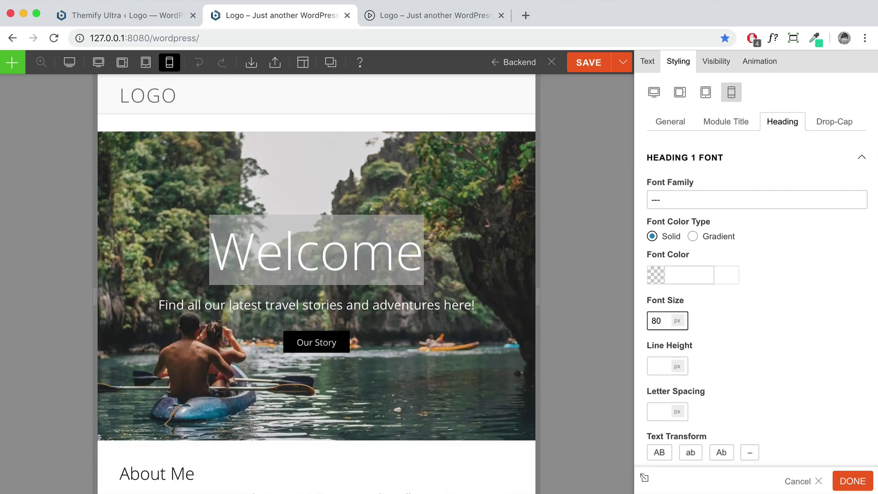
click(780, 322)
click(852, 482)
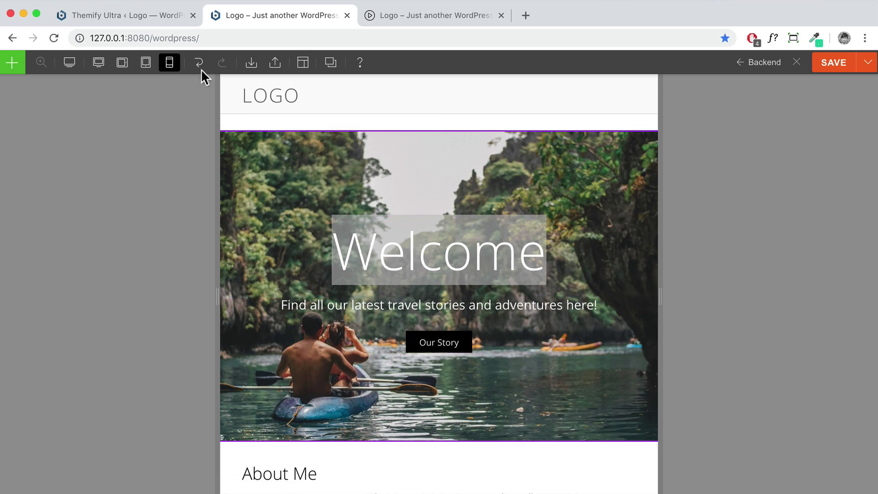
Set the Welcome heading's tablet Heading 1 font size to 90 px and close its settings
double_click(525, 245)
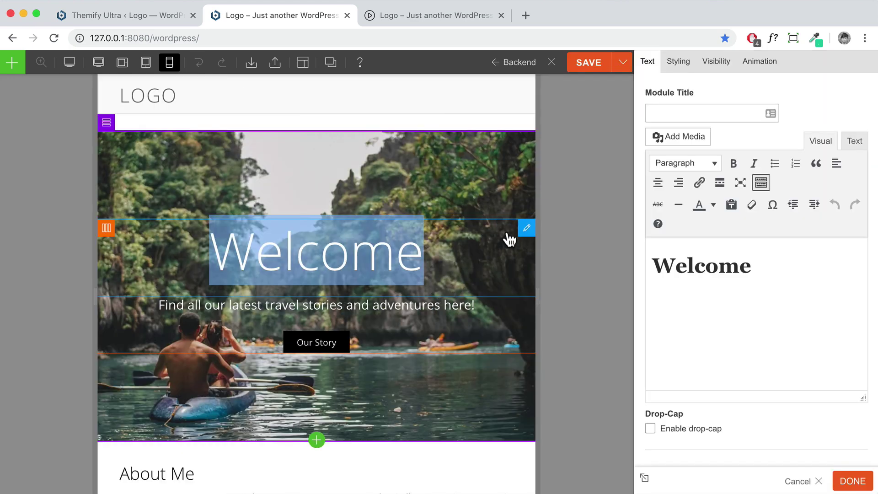
click(671, 67)
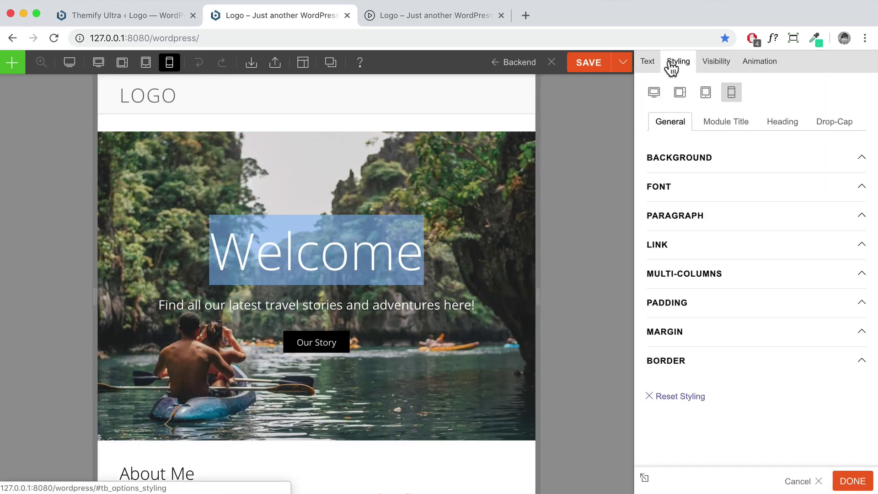
click(654, 94)
click(777, 123)
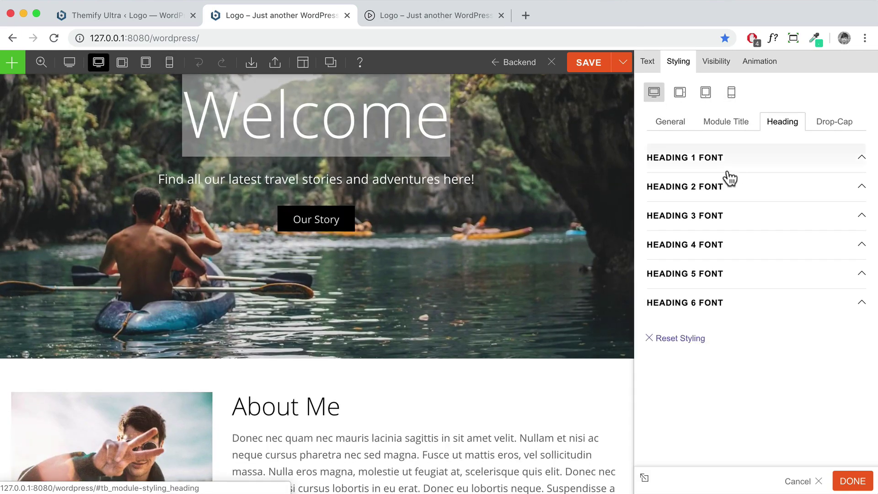
click(731, 166)
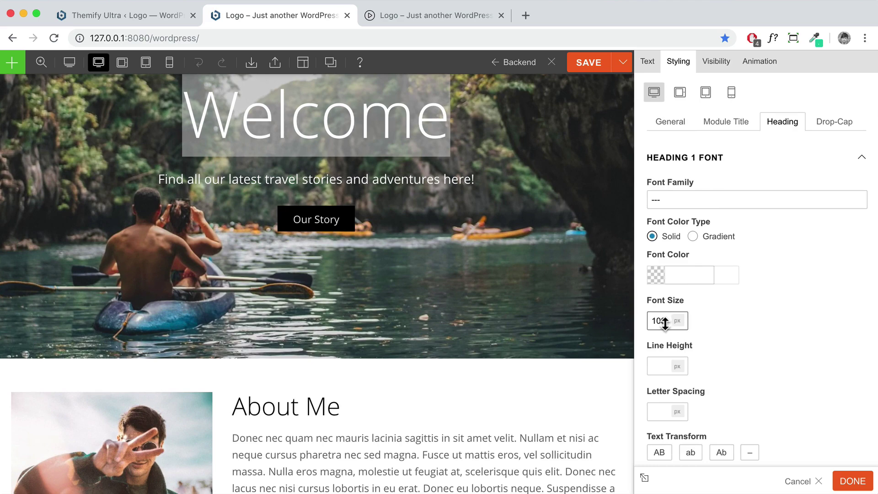
scroll(541, 286, up, 3)
scroll(535, 260, up, 3)
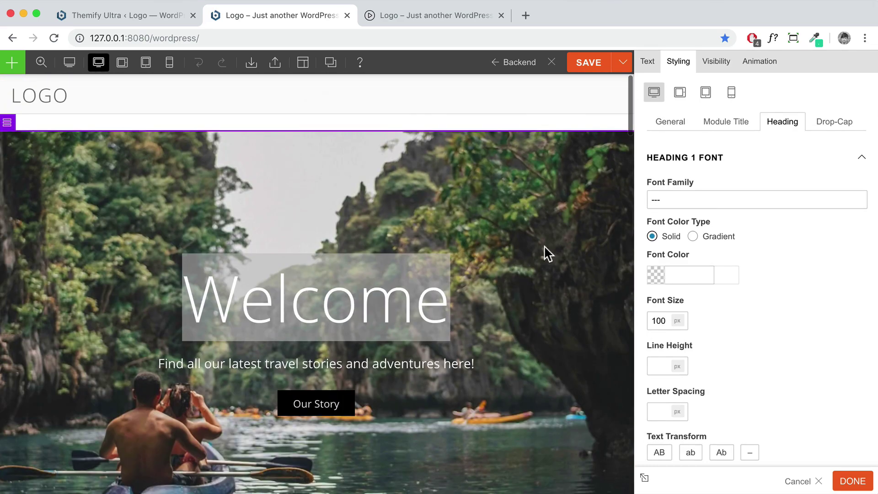
click(732, 94)
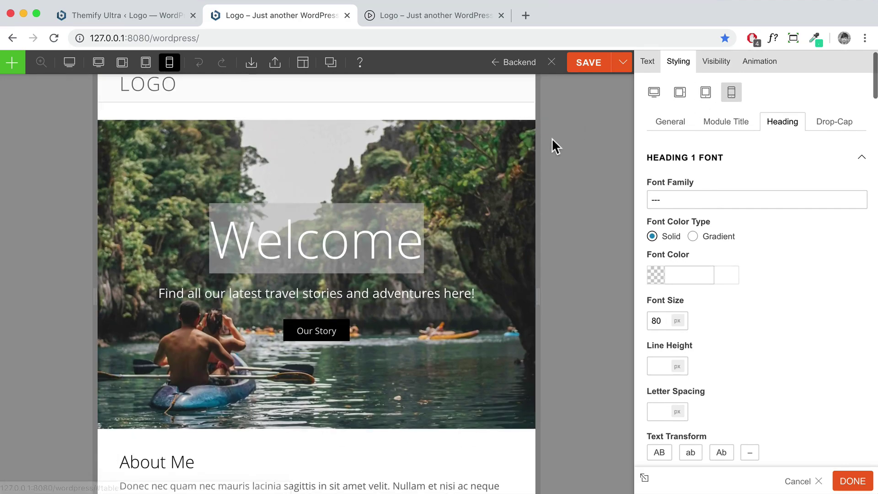
click(706, 96)
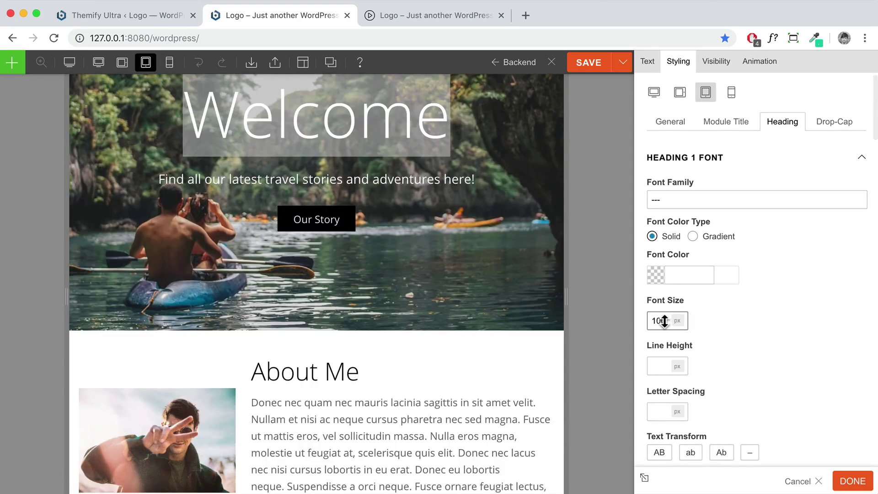
drag(664, 320, 651, 320)
text(90)
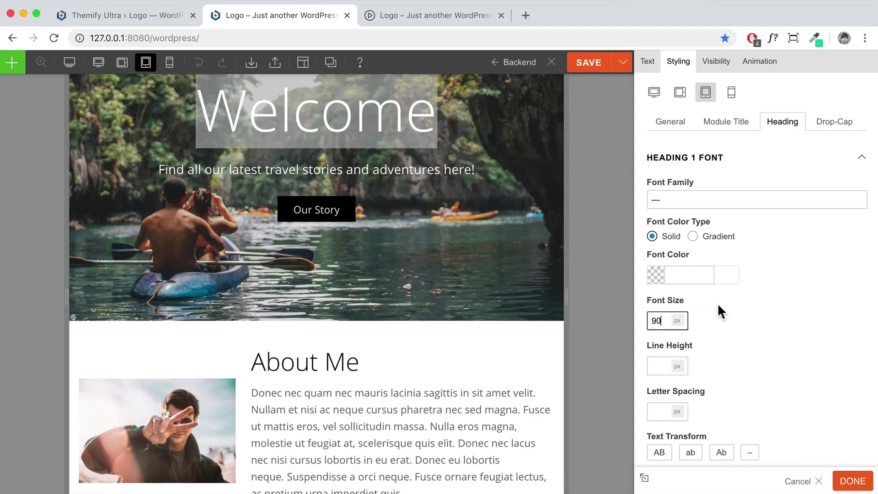
scroll(476, 278, up, 5)
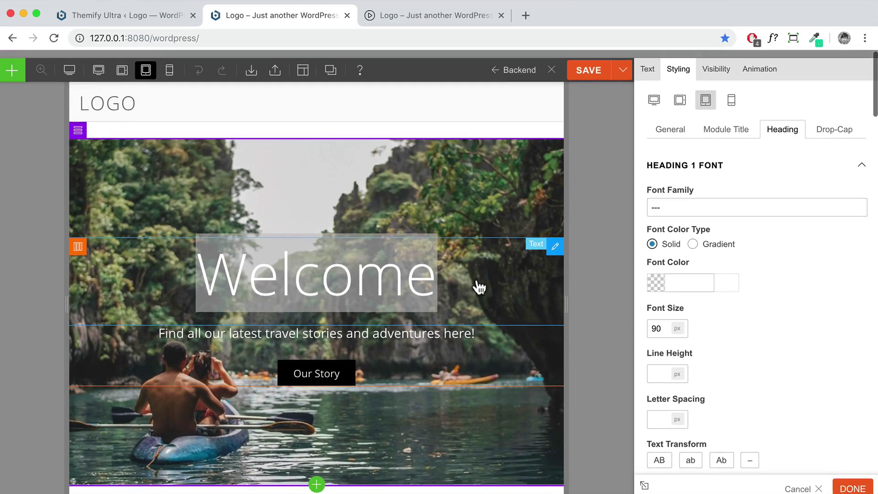
scroll(475, 293, down, 5)
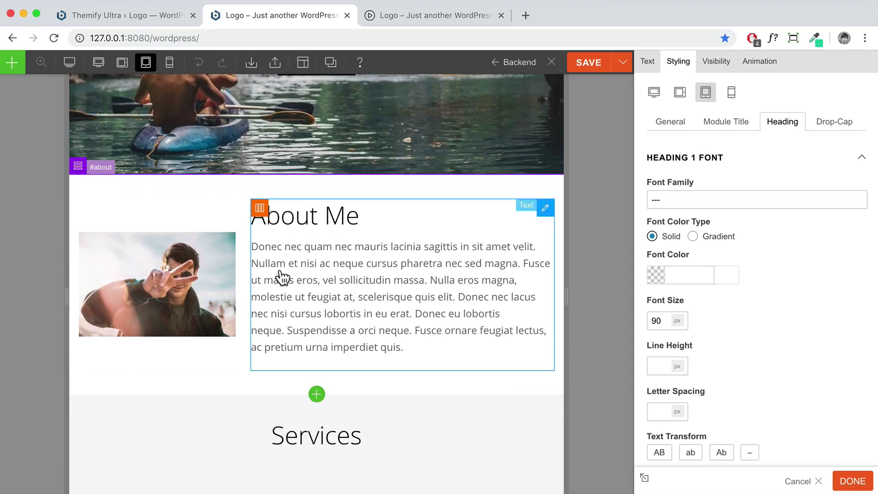
click(853, 482)
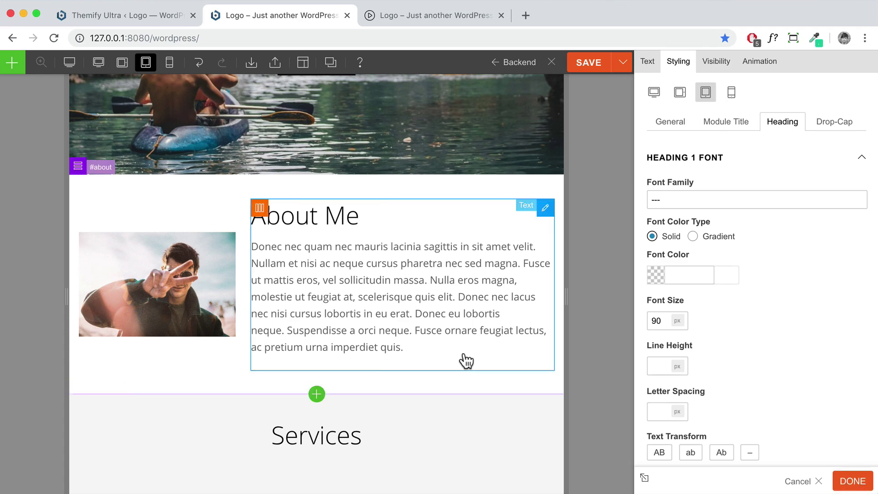
scroll(518, 250, up, 4)
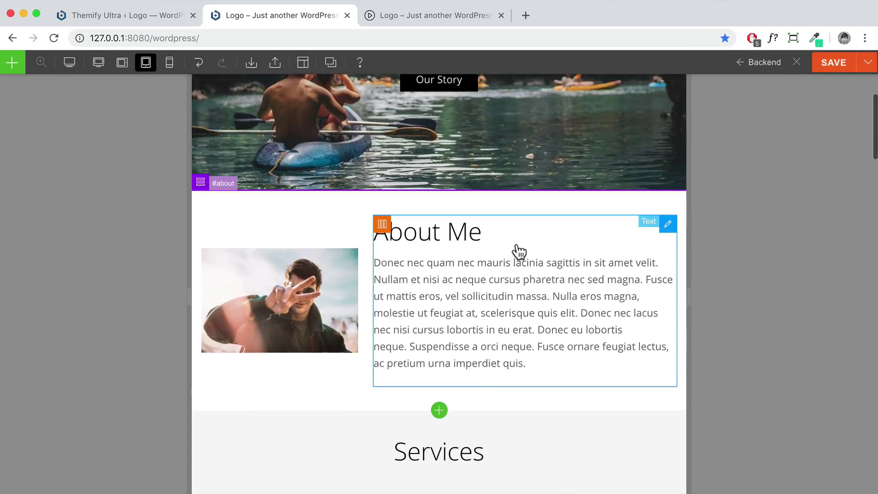
scroll(517, 252, up, 3)
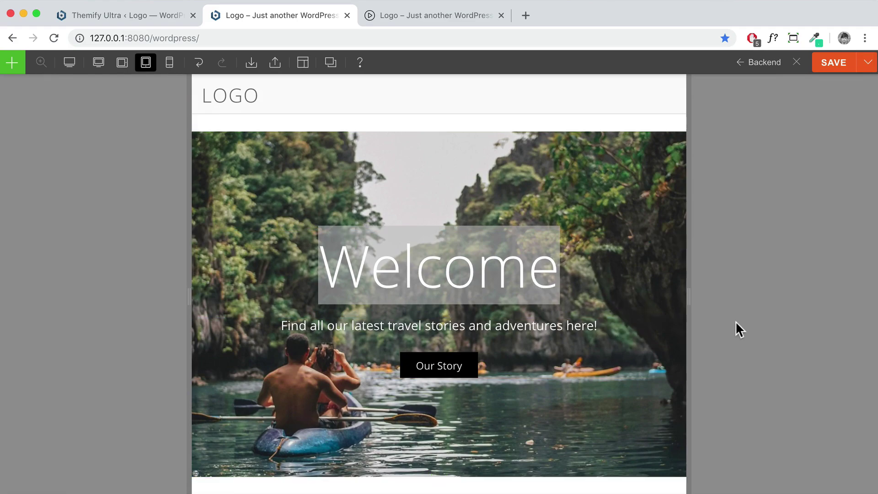
scroll(734, 329, down, 4)
scroll(731, 330, down, 4)
scroll(684, 328, down, 20)
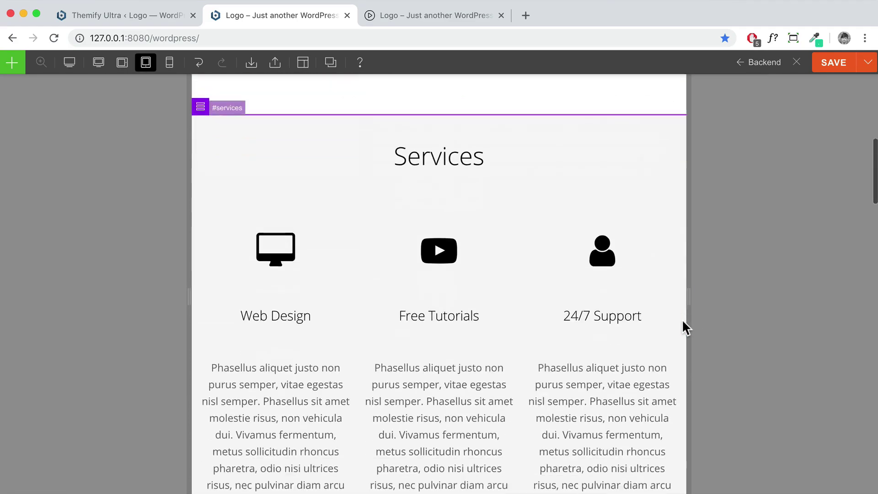
scroll(683, 328, down, 17)
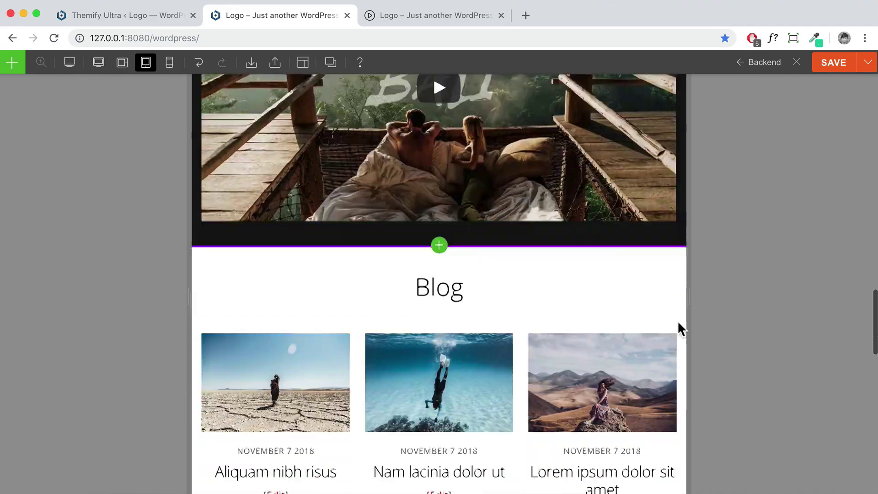
scroll(678, 328, down, 8)
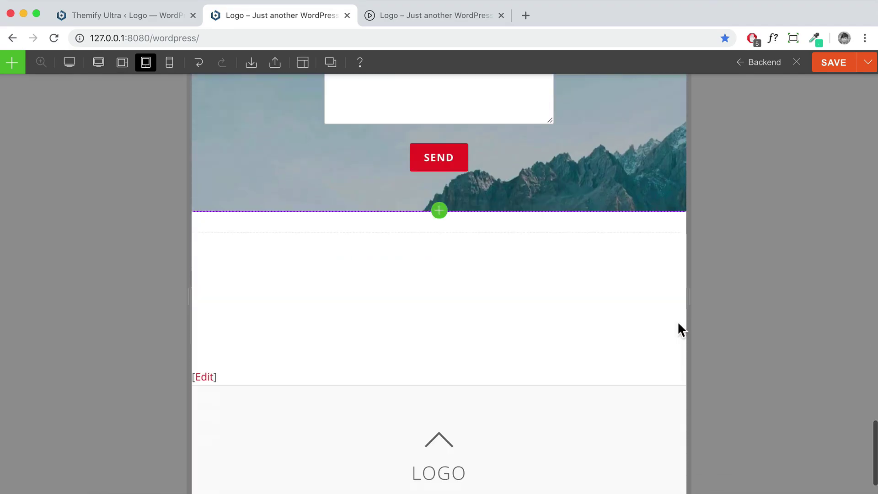
scroll(679, 328, up, 20)
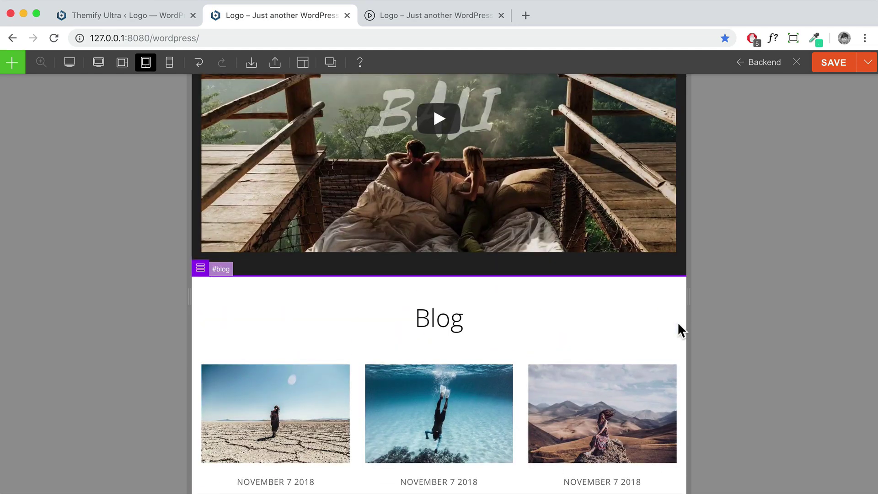
scroll(678, 328, up, 7)
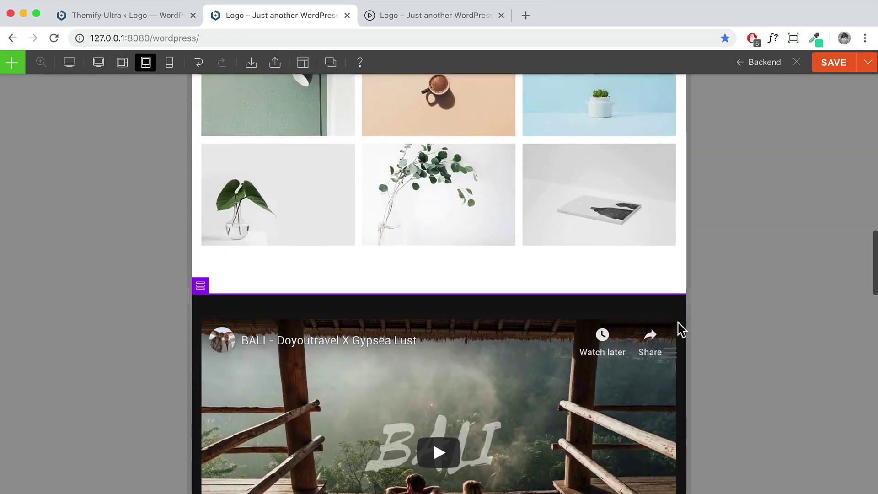
scroll(679, 325, up, 8)
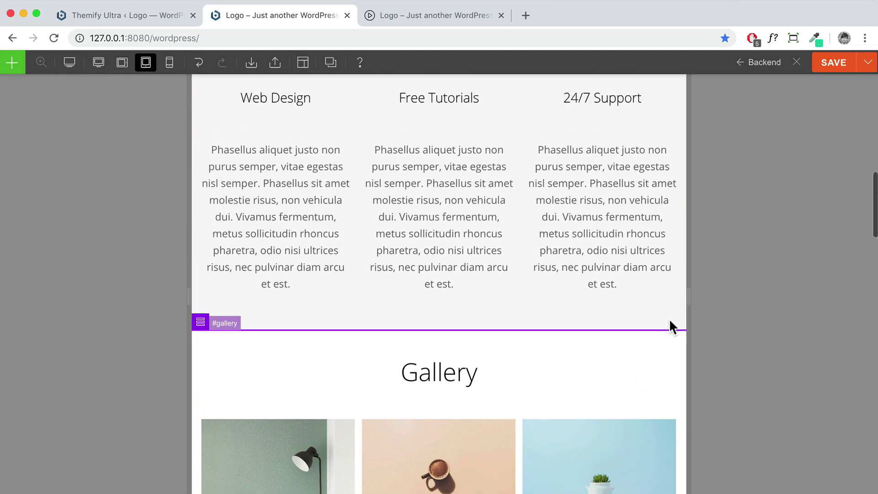
scroll(669, 322, up, 10)
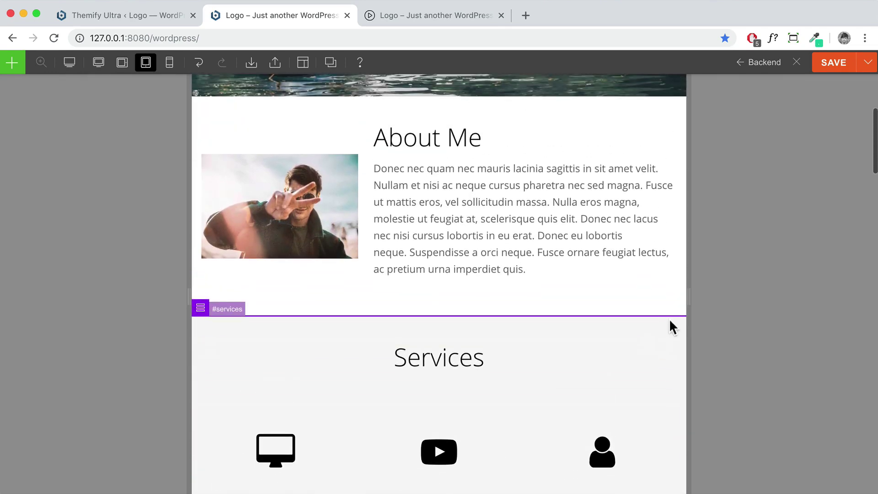
scroll(668, 323, down, 15)
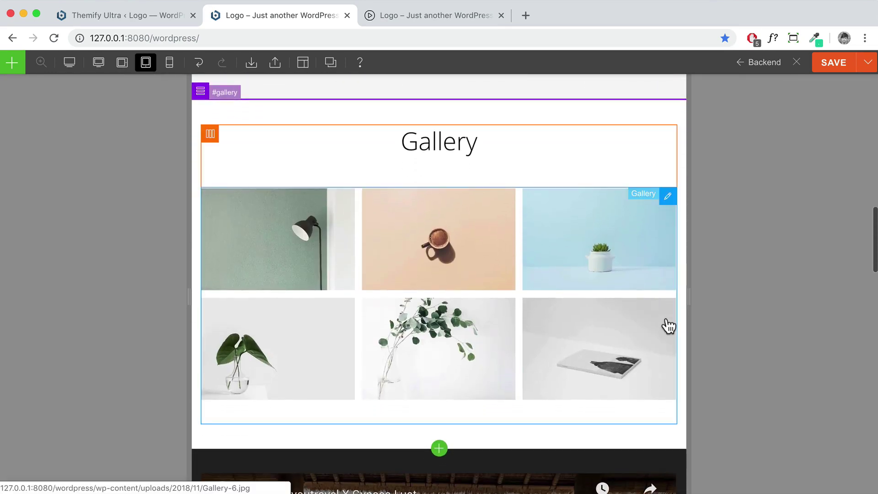
scroll(668, 326, down, 6)
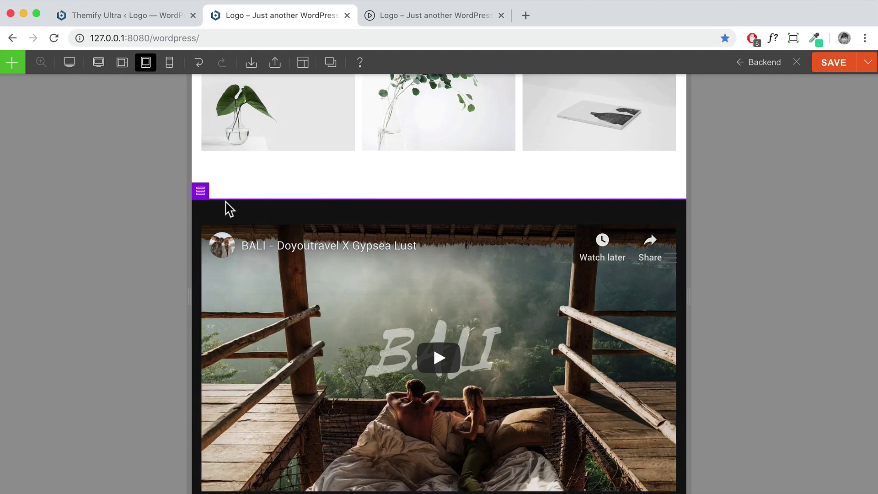
mouse_move(208, 204)
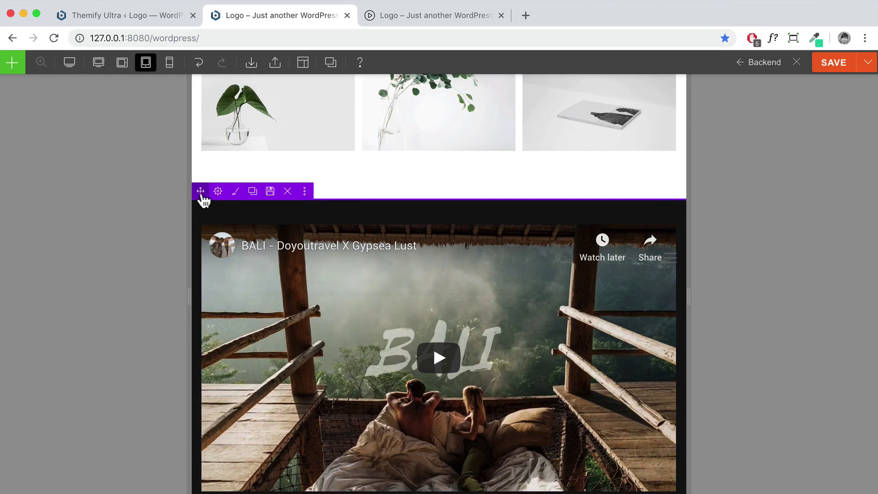
Set the BALI video row's Visibility to Hide on Mobile and apply it
mouse_move(306, 191)
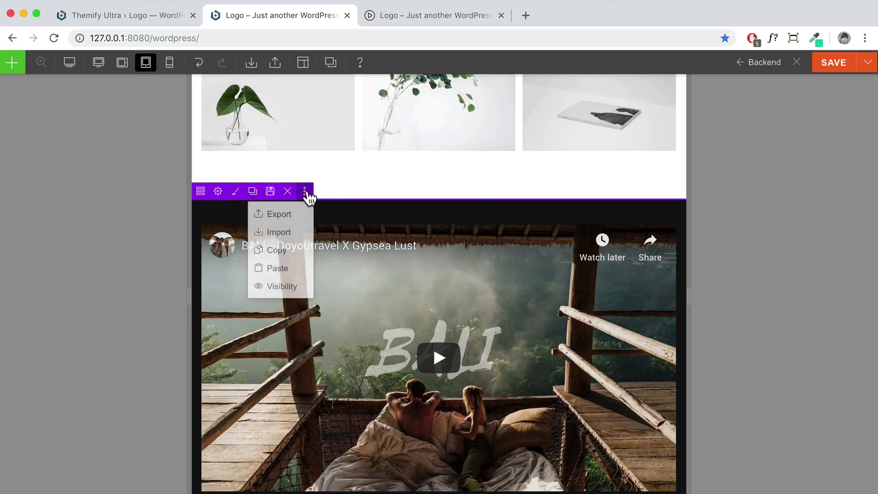
click(283, 286)
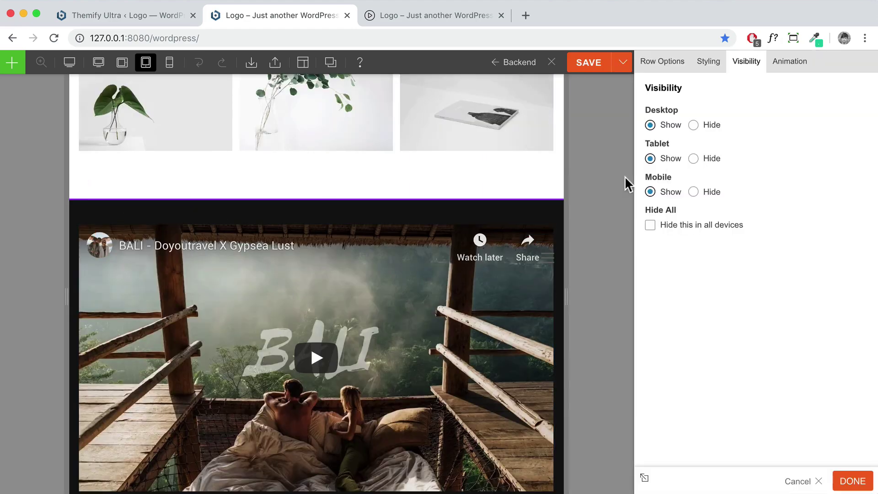
drag(687, 94, 649, 88)
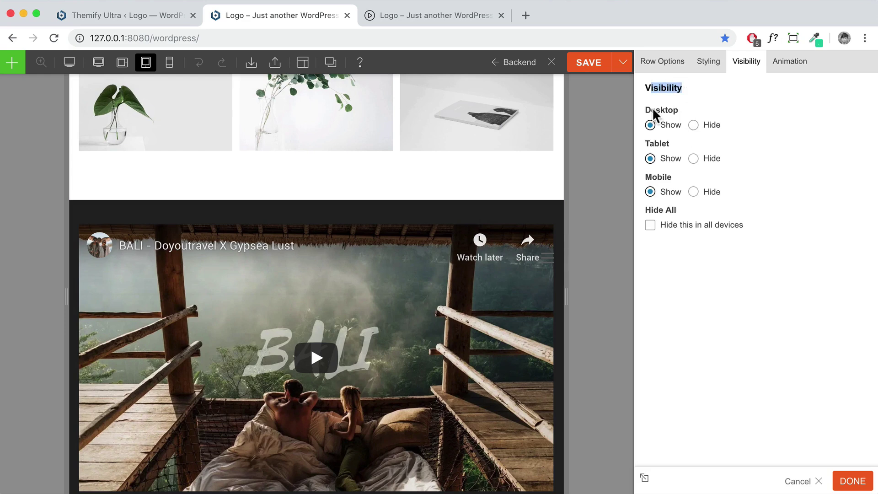
click(694, 192)
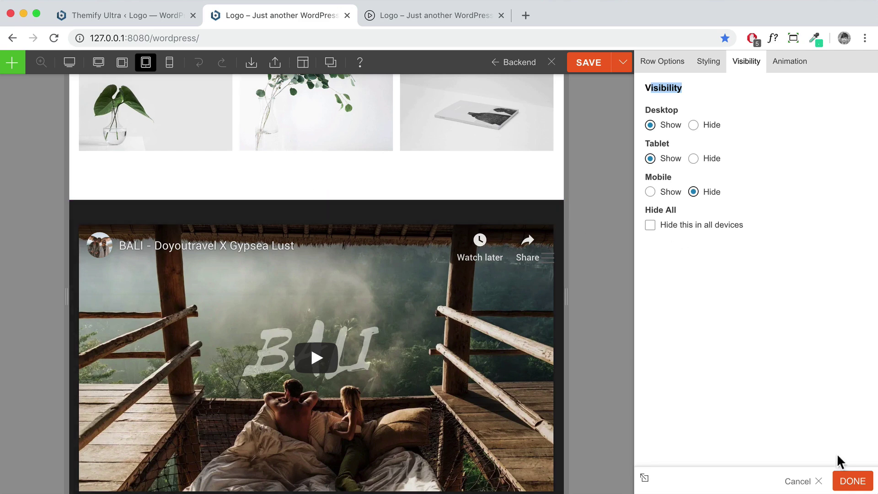
click(852, 481)
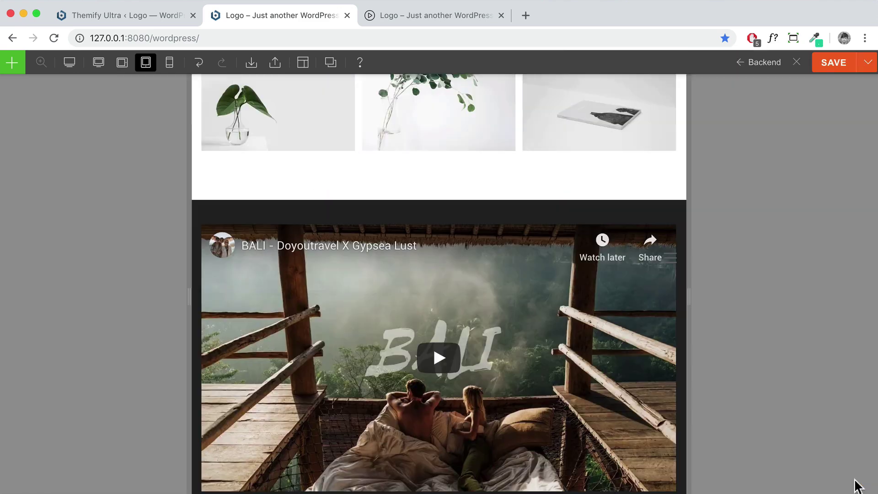
click(835, 68)
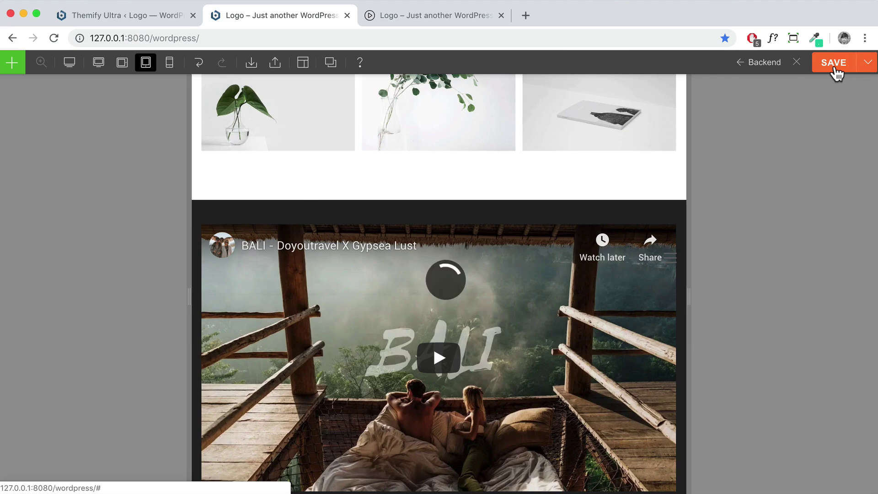
click(796, 63)
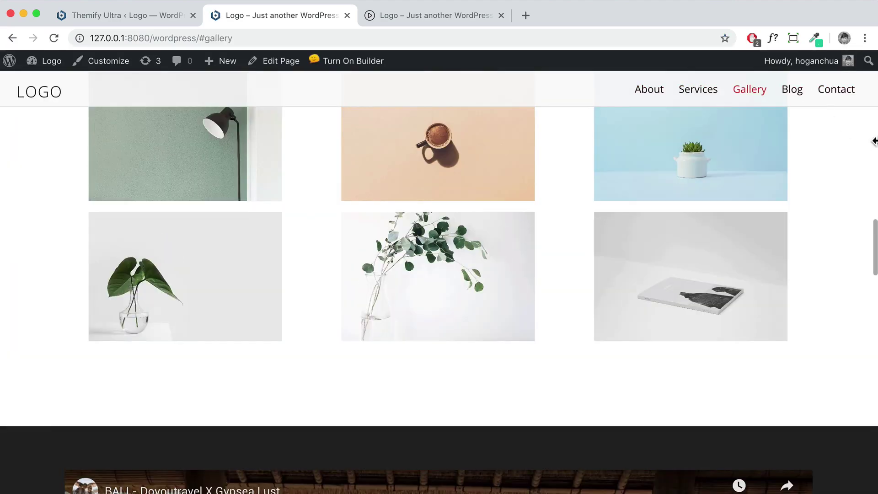
drag(874, 140, 255, 208)
scroll(232, 198, down, 15)
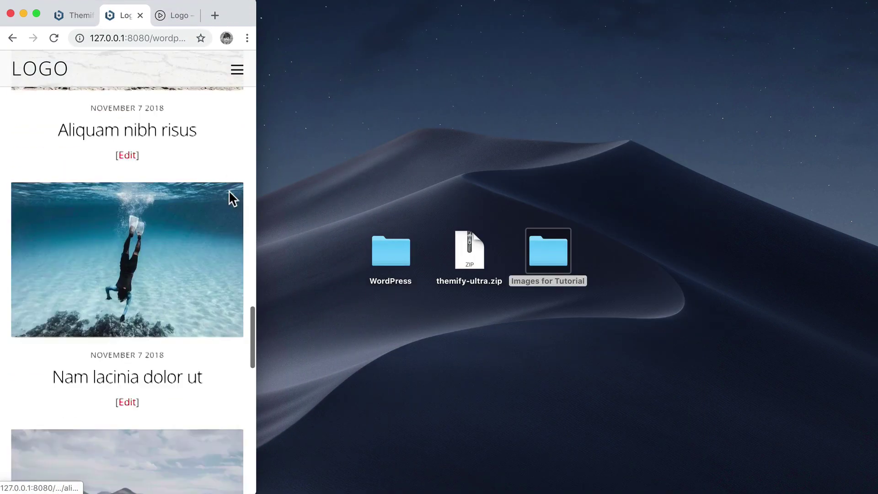
scroll(232, 199, up, 20)
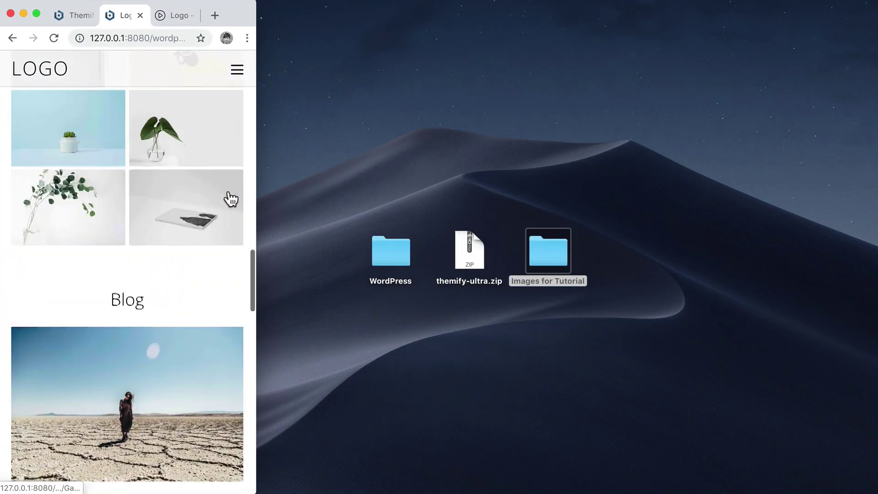
scroll(230, 196, up, 15)
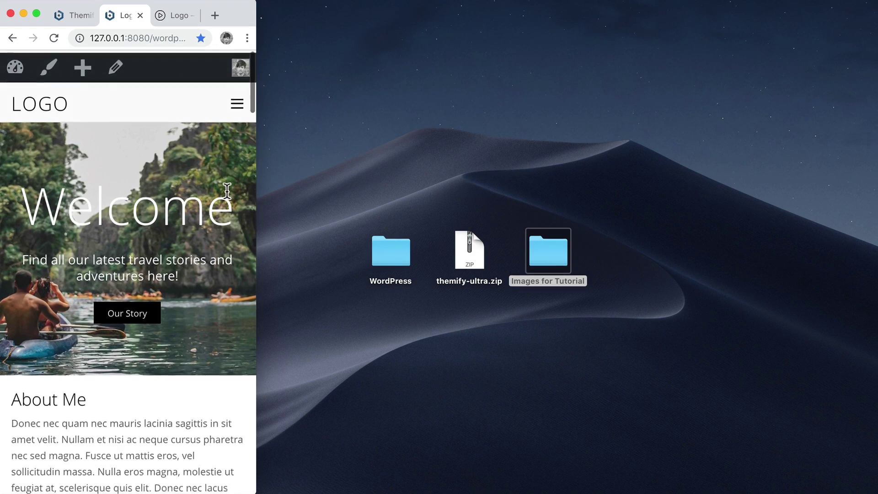
scroll(227, 194, down, 5)
scroll(228, 197, down, 3)
drag(256, 183, 804, 164)
Resize the browser window to the 1366×768 preset
click(728, 37)
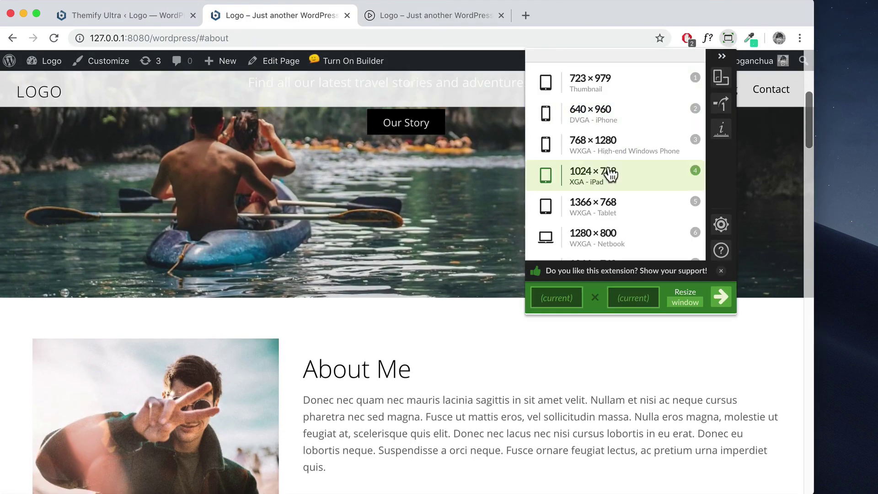
scroll(610, 173, down, 3)
click(630, 148)
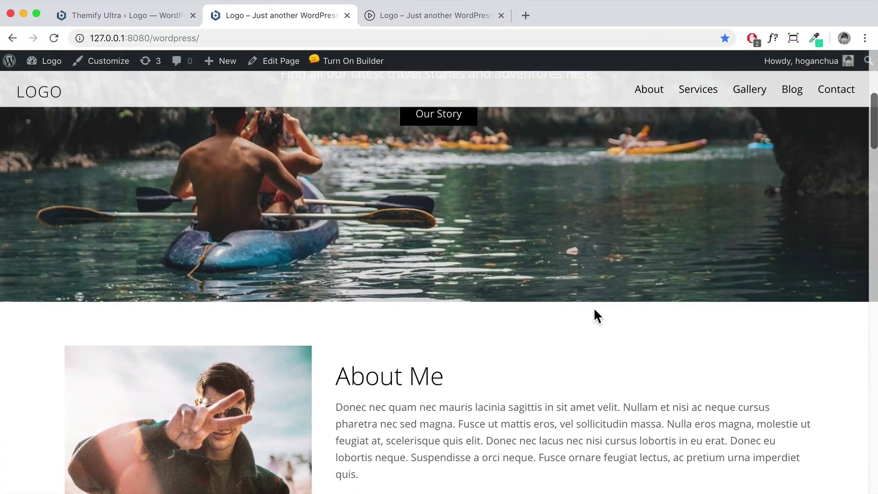
Scroll the homepage to the footer to confirm the Bali video row shows on desktop
scroll(635, 306, down, 10)
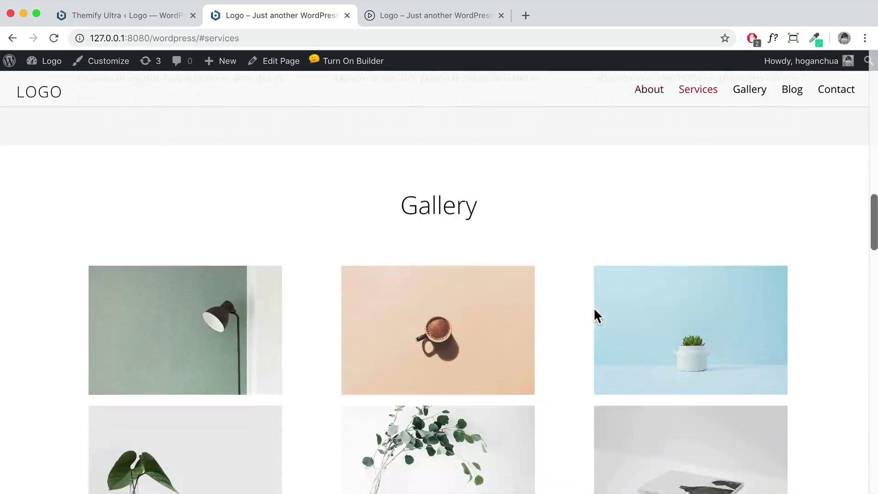
scroll(594, 307, down, 12)
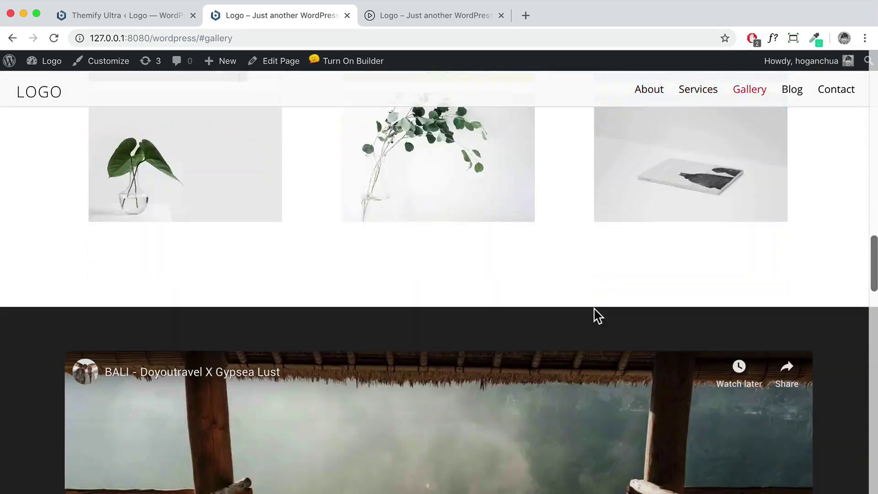
scroll(595, 317, down, 15)
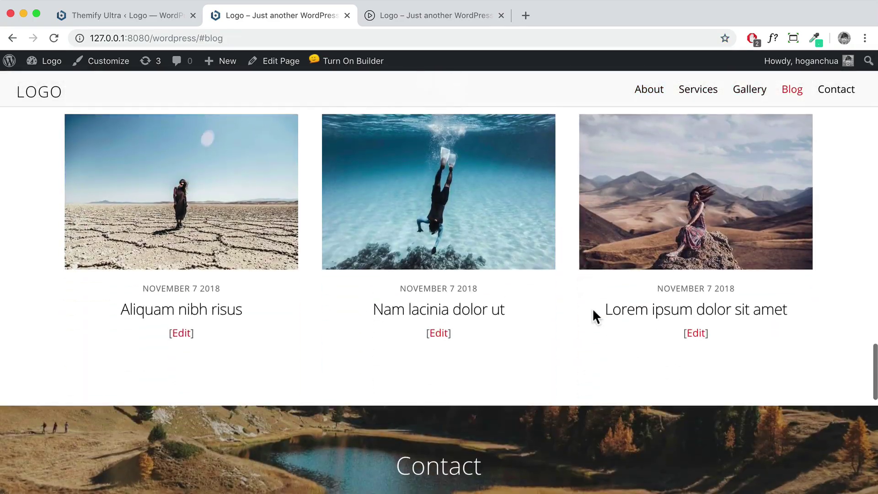
scroll(595, 316, up, 8)
scroll(591, 308, up, 20)
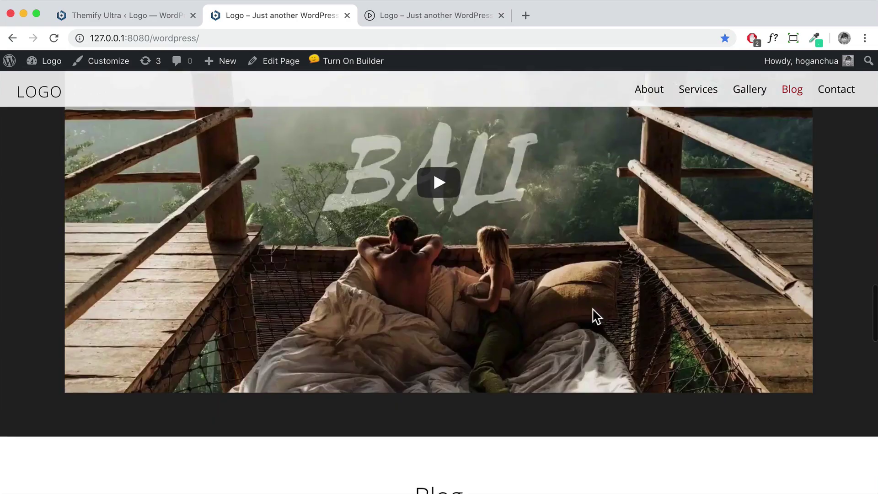
scroll(591, 308, down, 20)
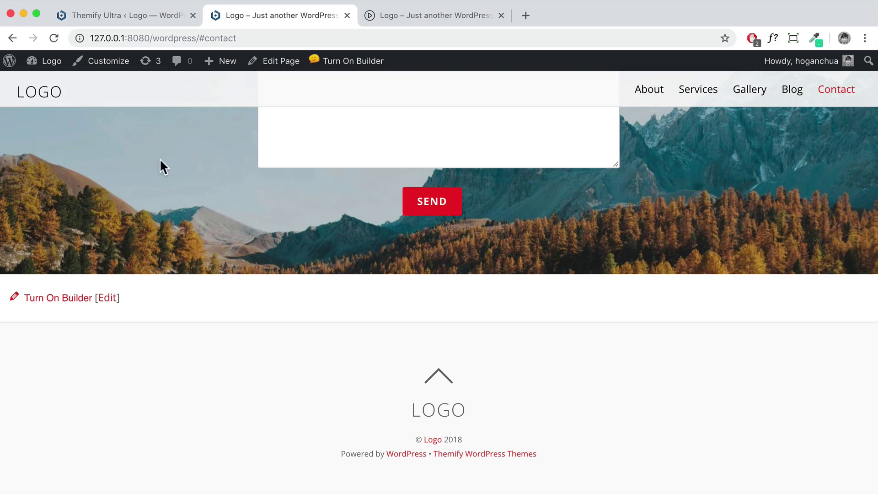
Go to the Themify Ultra Social Links settings from the WordPress dashboard
mouse_move(48, 64)
click(48, 87)
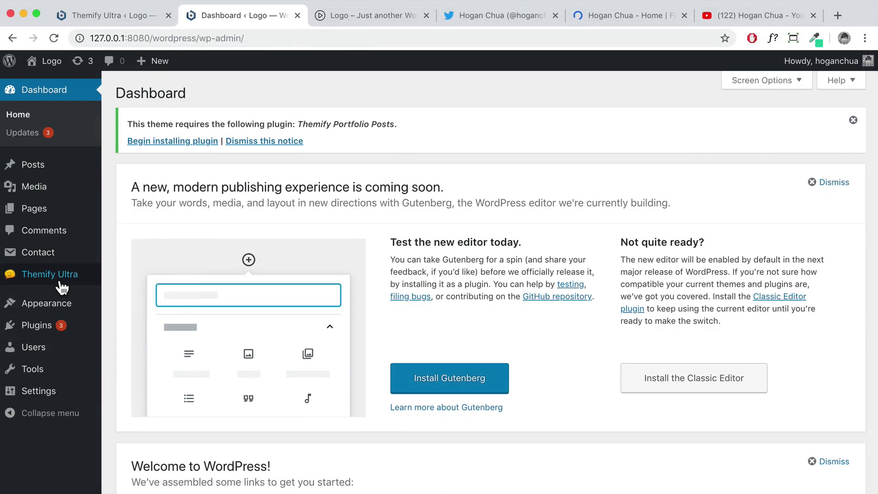
mouse_move(61, 287)
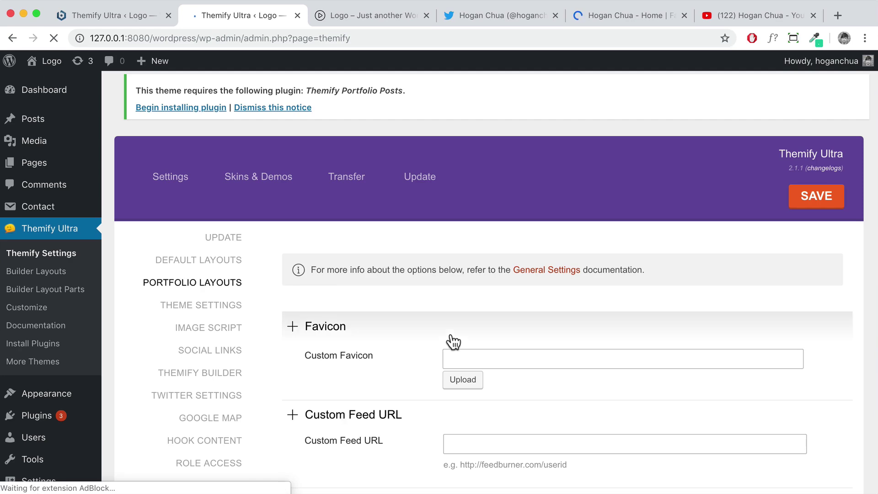
scroll(231, 304, down, 2)
click(199, 301)
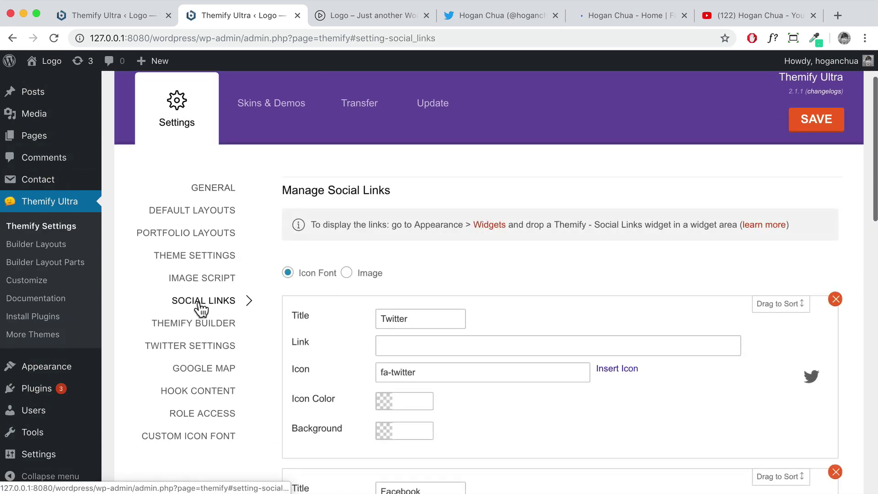
Copy the Twitter profile address into the Twitter link field
click(387, 248)
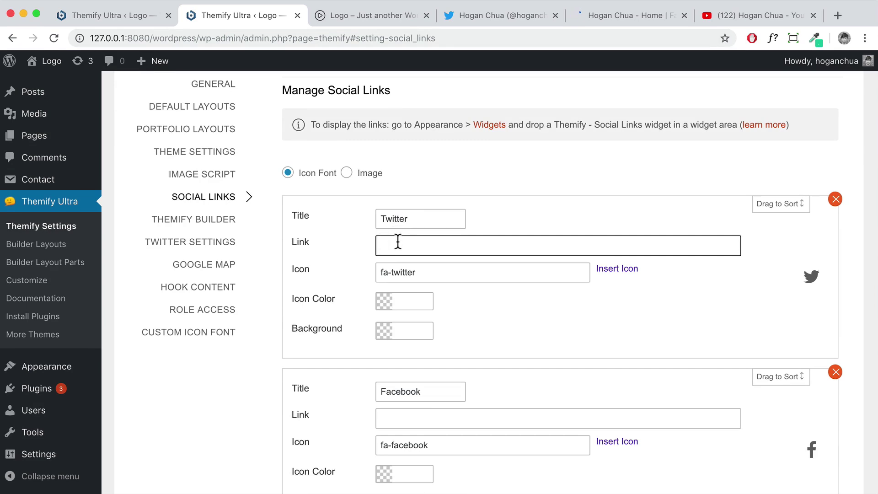
click(485, 15)
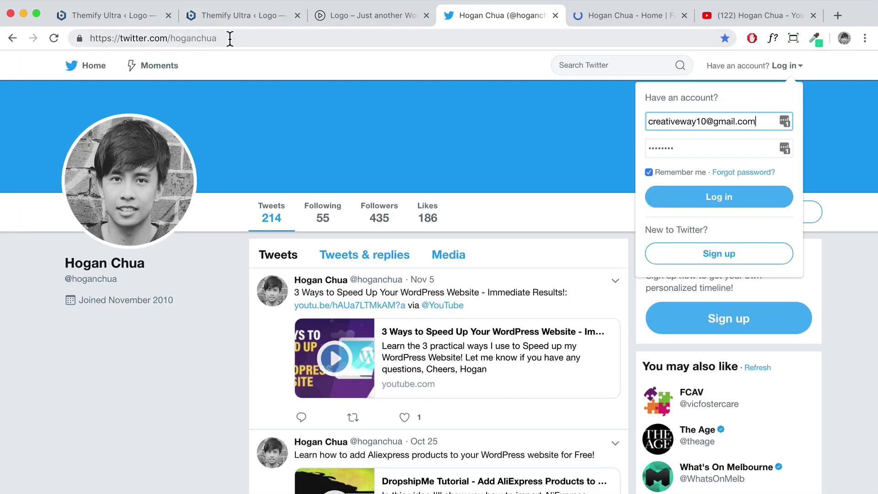
drag(225, 38, 53, 31)
key(ctrl+c)
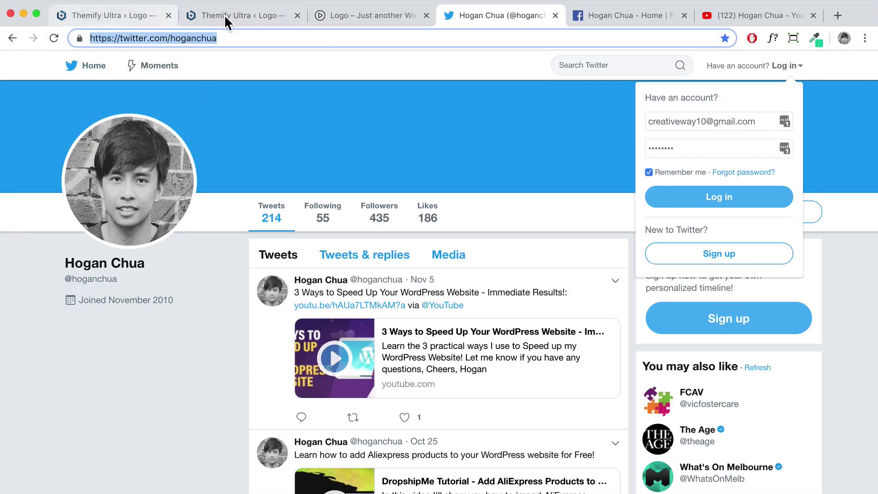
click(198, 17)
key(ctrl+v)
Copy the Facebook page address into the Facebook link field
scroll(397, 199, down, 3)
click(425, 293)
click(592, 19)
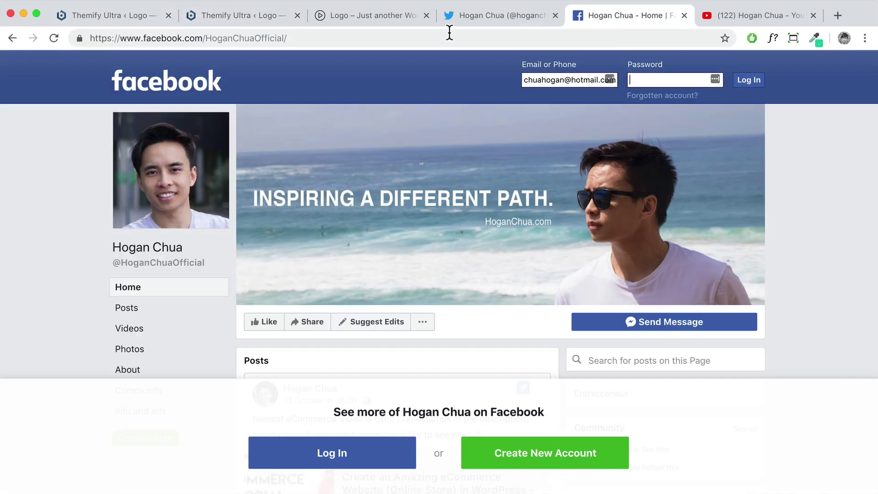
click(309, 37)
key(ctrl+c)
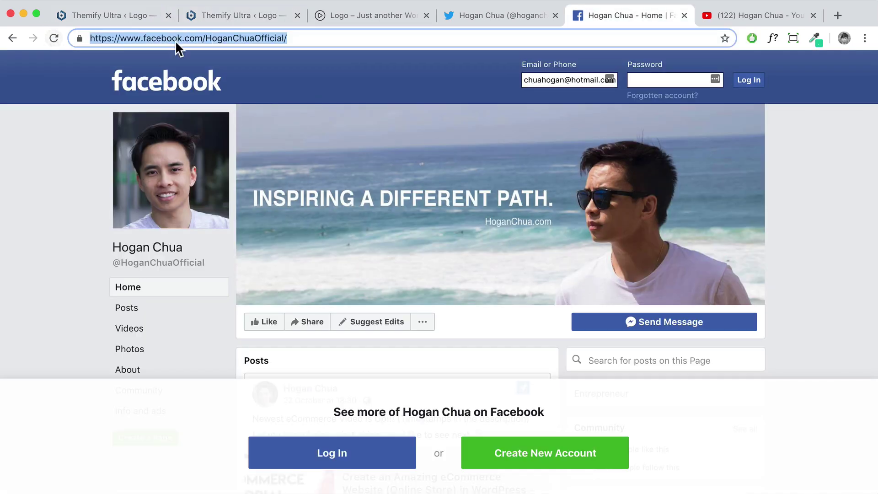
click(216, 16)
click(413, 297)
key(ctrl+v)
Skip Google+ and copy the YouTube channel address into the YouTube link field
scroll(414, 299, down, 5)
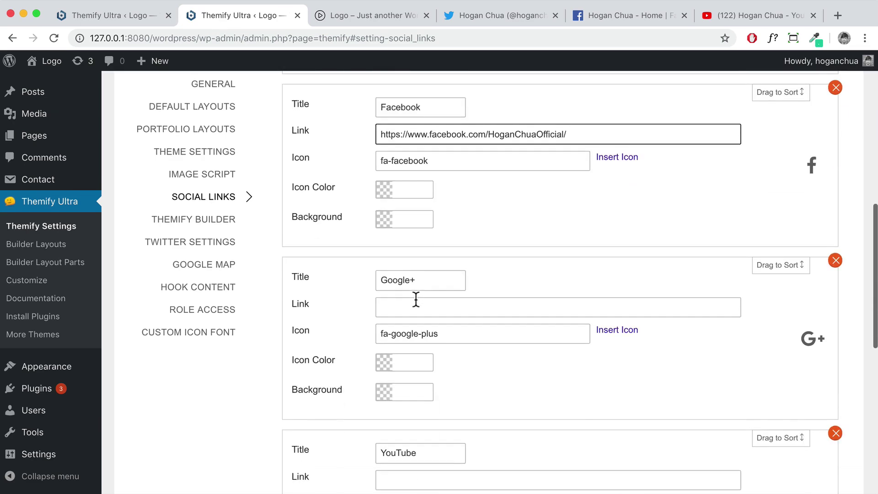
click(433, 285)
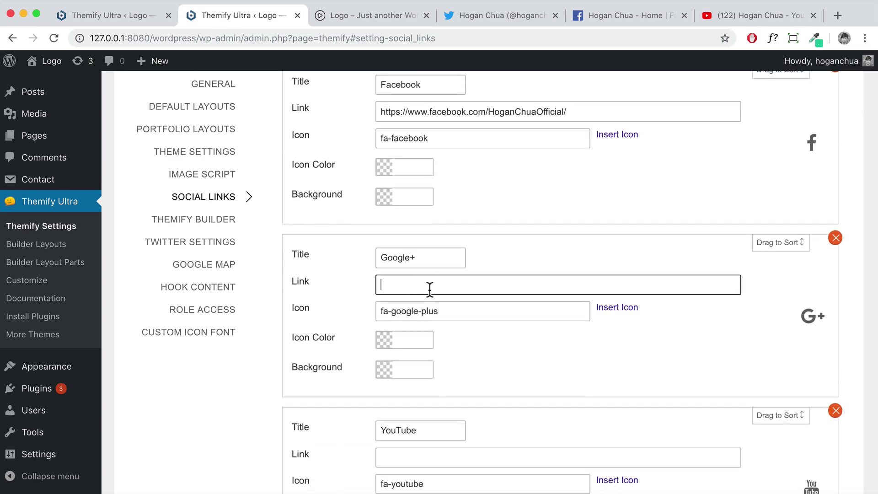
scroll(432, 289, down, 5)
click(418, 279)
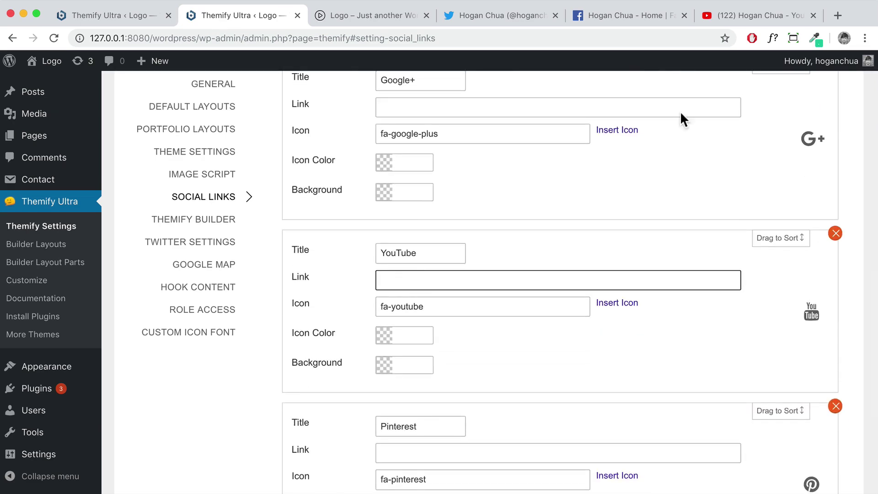
click(750, 17)
click(401, 38)
key(super+c)
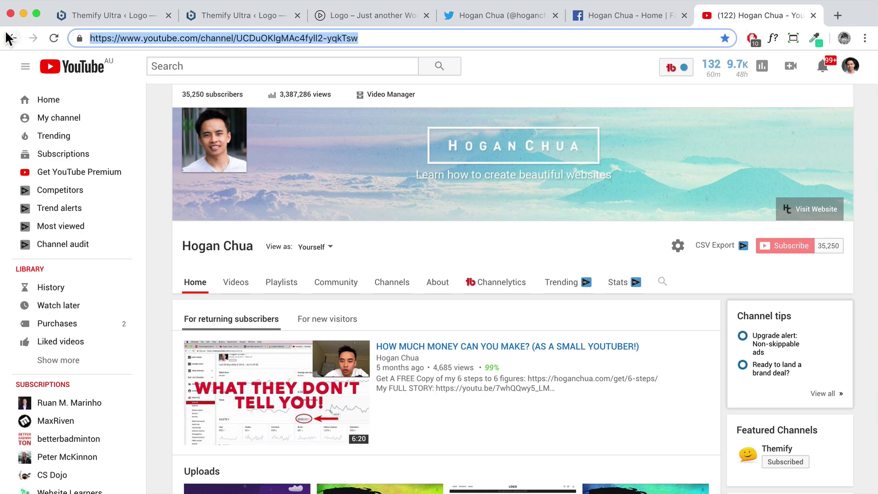
click(238, 12)
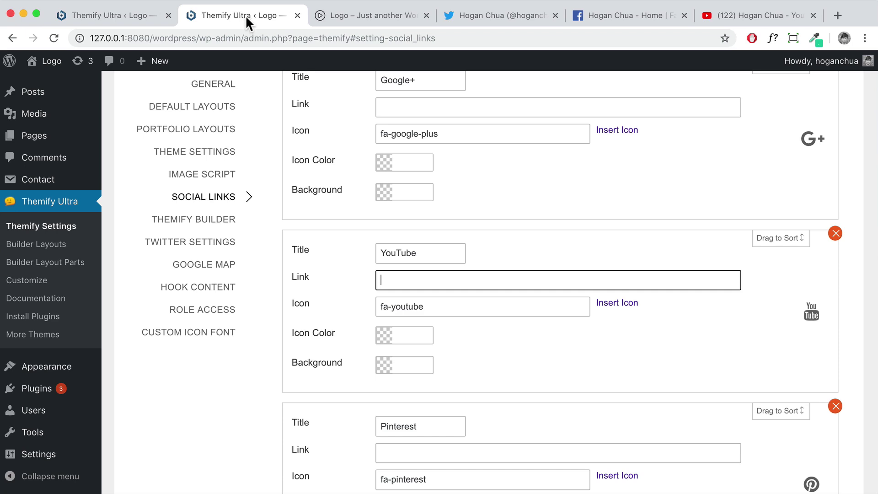
key(super+v)
Add a new social link entry below Pinterest for Instagram, leaving its link empty
scroll(543, 255, down, 2)
scroll(543, 255, down, 3)
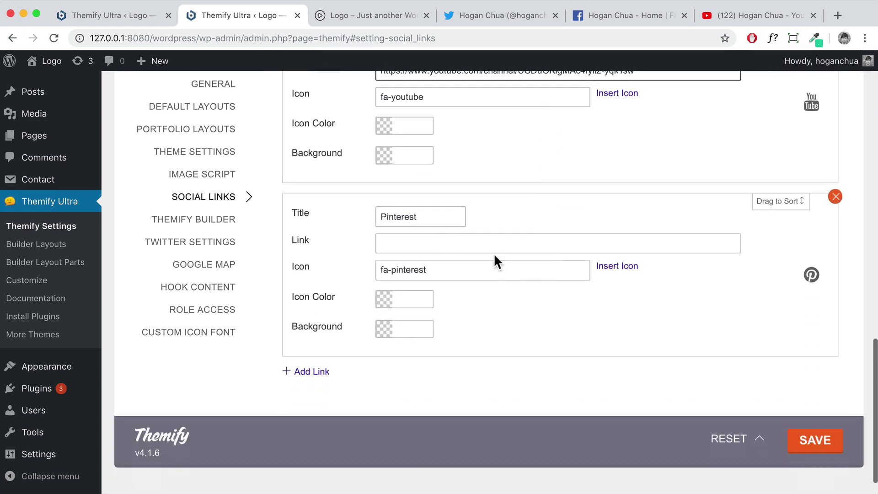
click(447, 243)
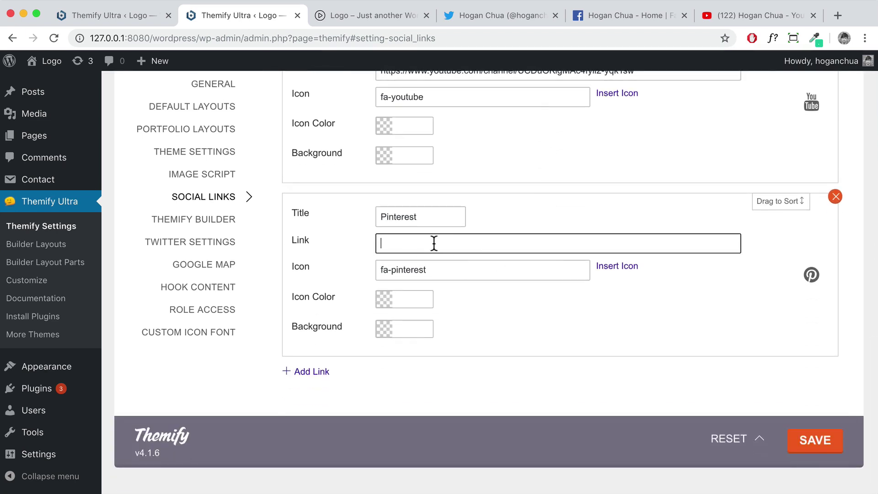
scroll(386, 314, up, 8)
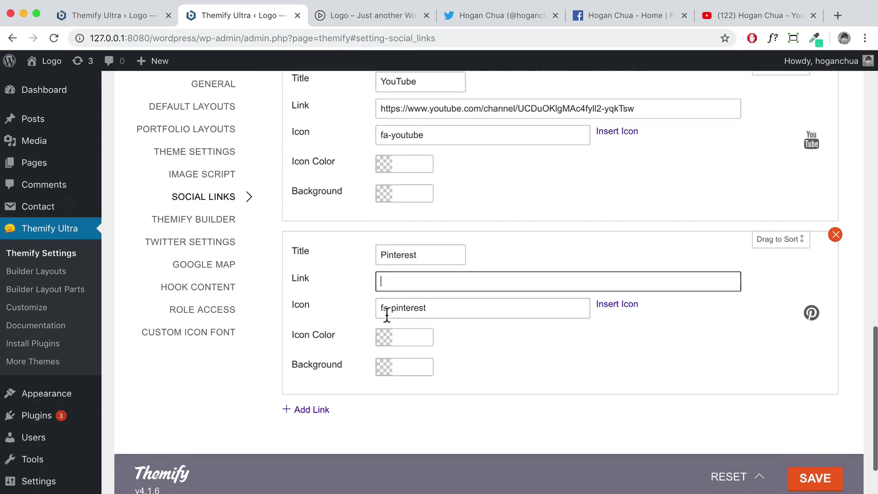
scroll(386, 314, up, 10)
scroll(386, 314, down, 20)
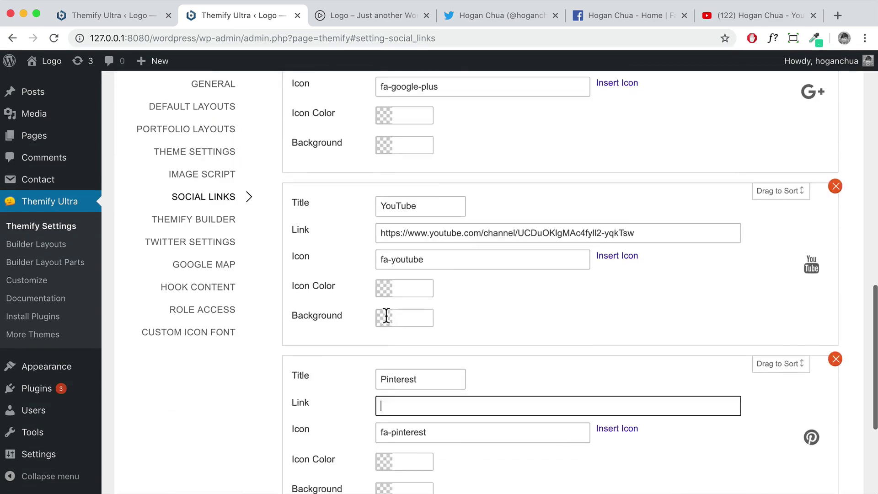
click(311, 344)
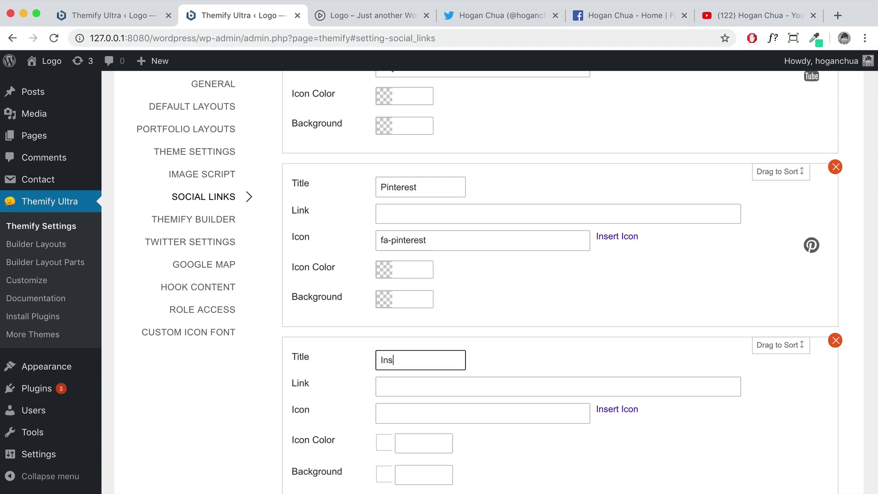
click(419, 387)
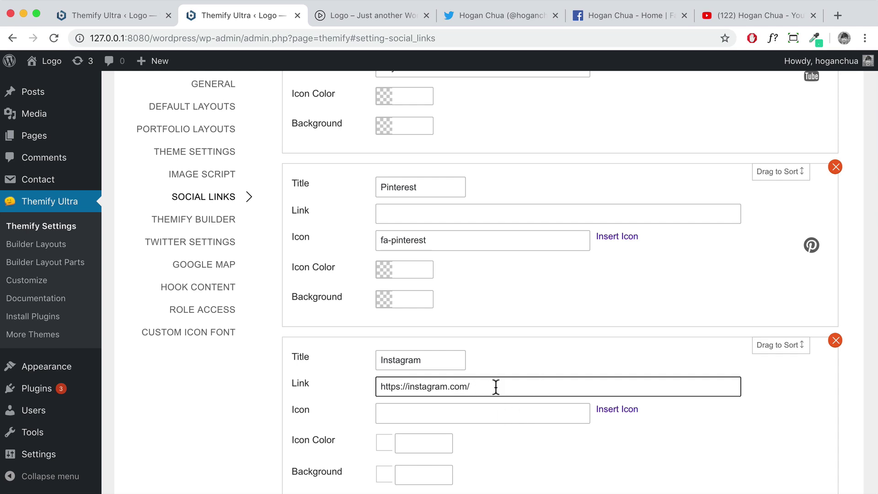
Search 'insta' to give the Instagram link the fa-instagram icon, then save the social links
scroll(517, 418, down, 2)
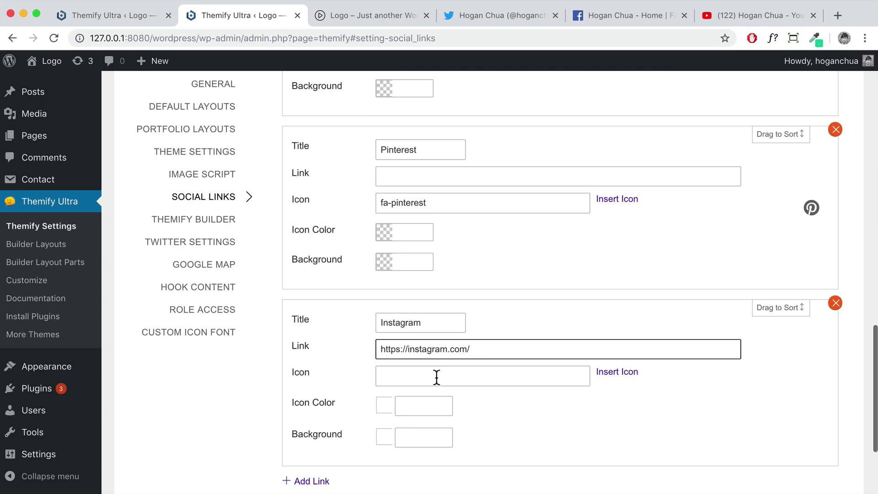
click(615, 372)
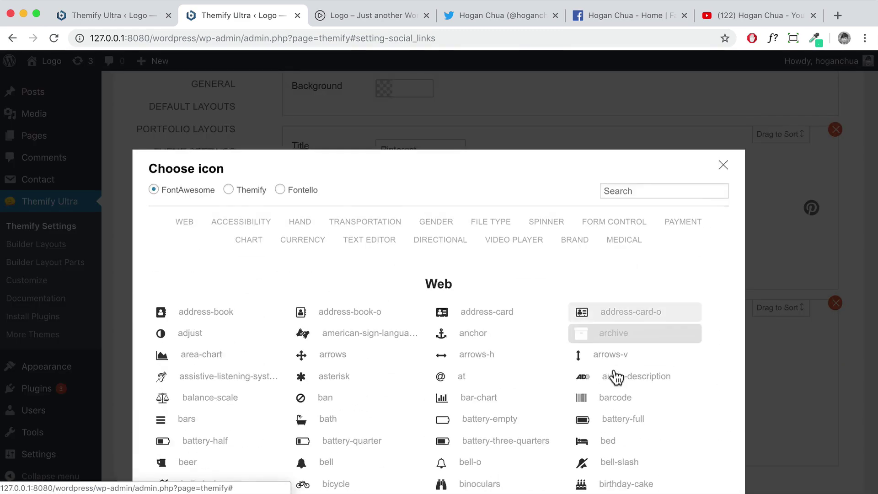
click(631, 143)
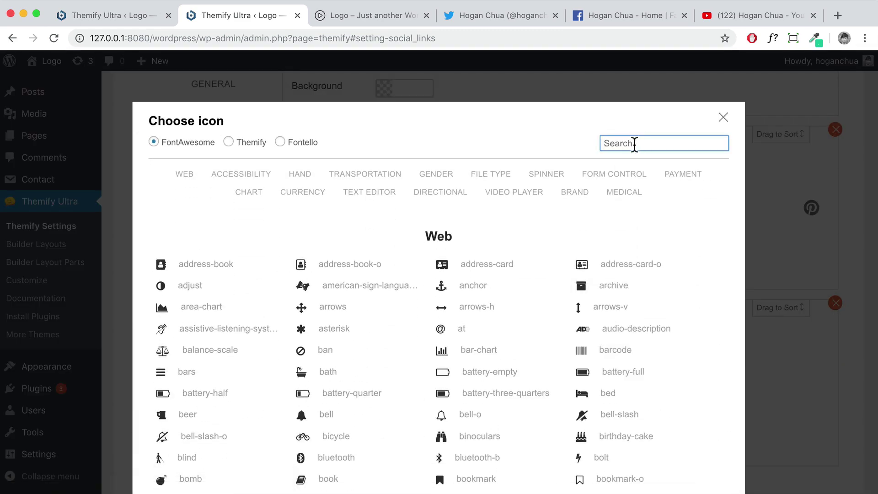
text(insta)
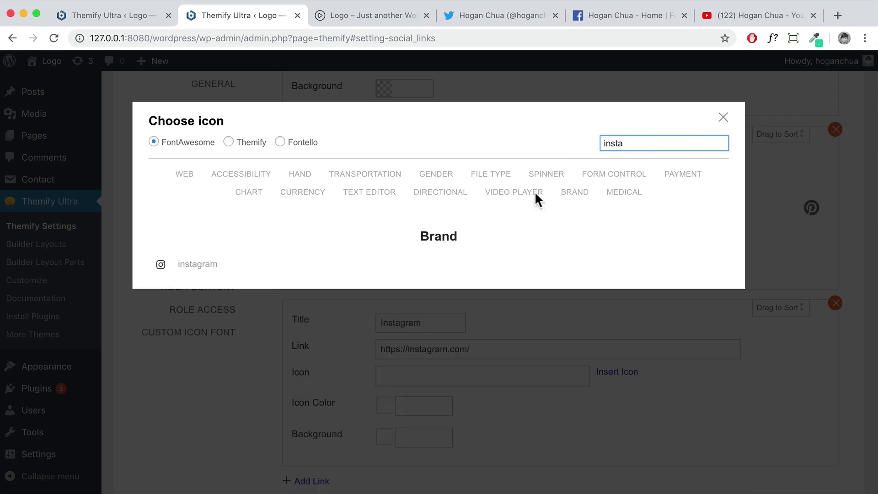
click(212, 267)
scroll(569, 324, down, 1)
scroll(571, 324, up, 10)
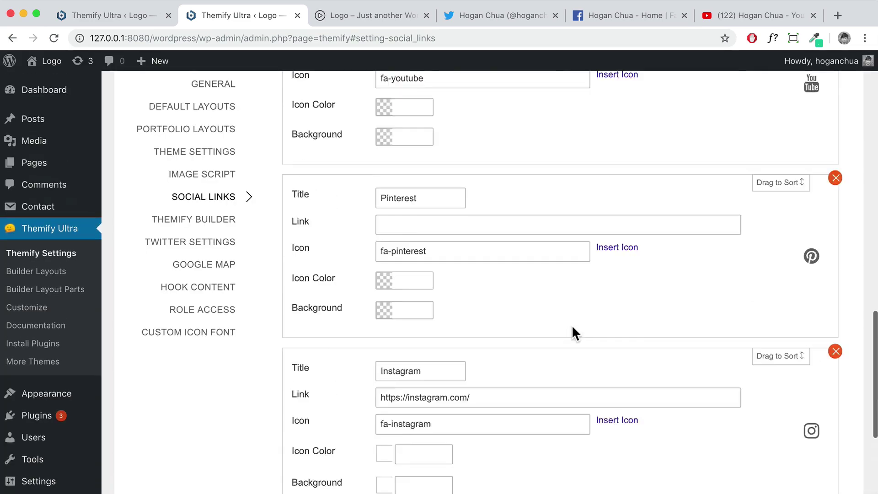
click(805, 201)
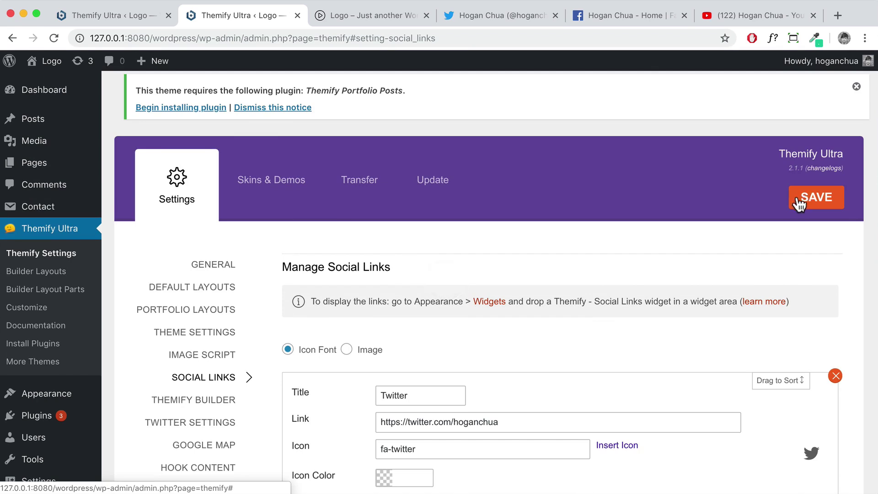
Drag the Themify - Social Links widget into the Footer Social Widget area
mouse_move(59, 400)
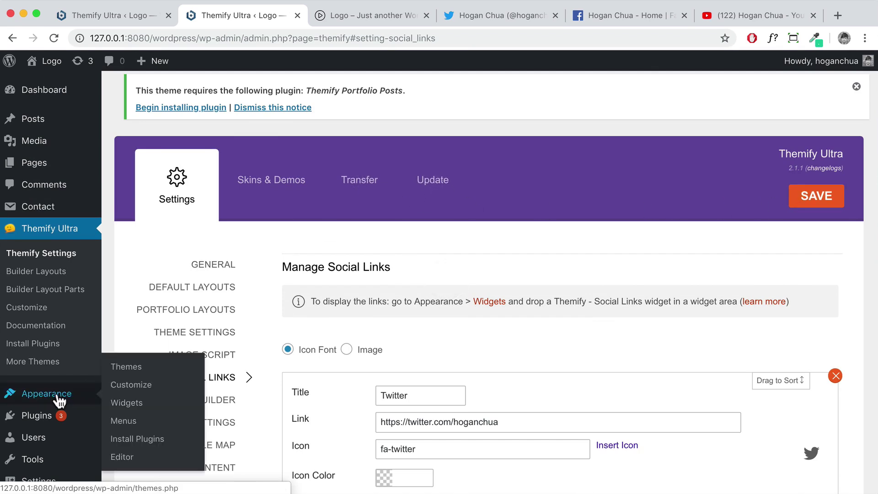
click(120, 404)
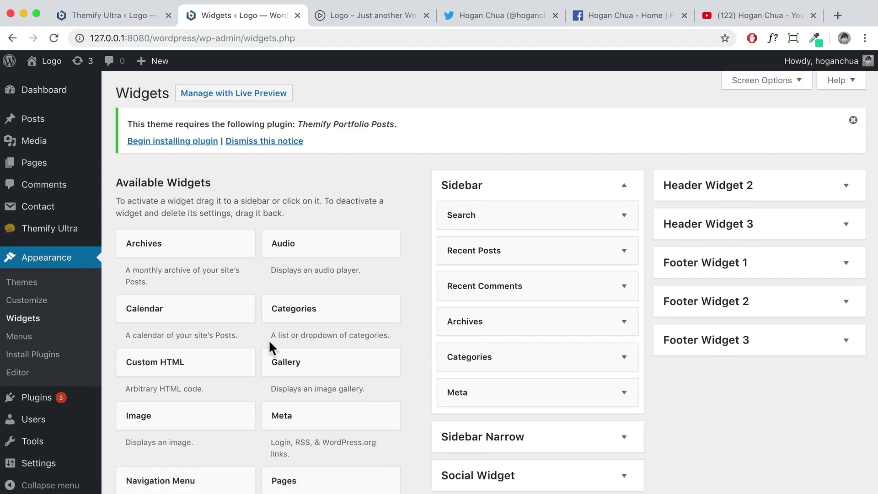
scroll(269, 342, down, 2)
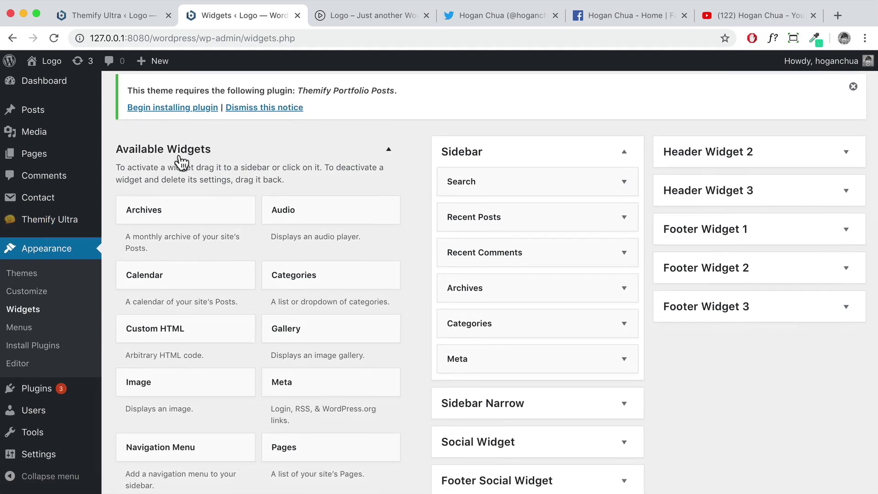
scroll(293, 290, down, 10)
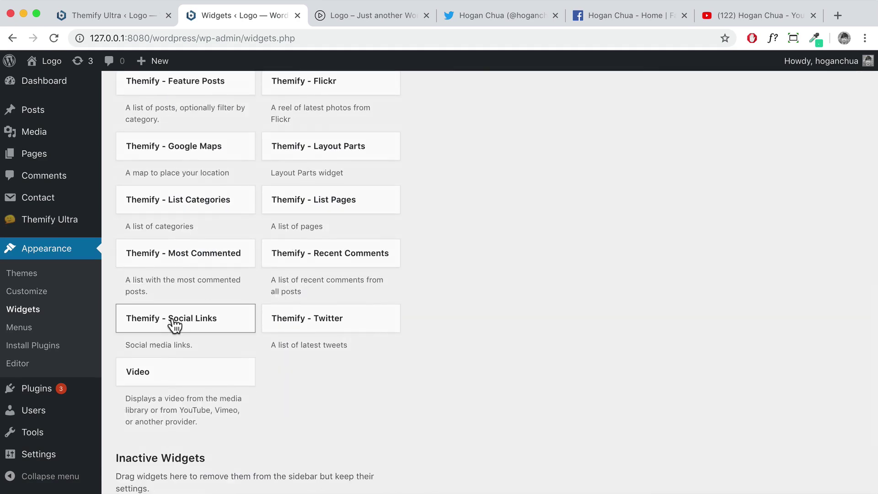
drag(159, 325, 488, 328)
Make the Social Links widget open links in a new window and save it
scroll(574, 227, up, 10)
scroll(488, 327, down, 5)
scroll(480, 328, down, 1)
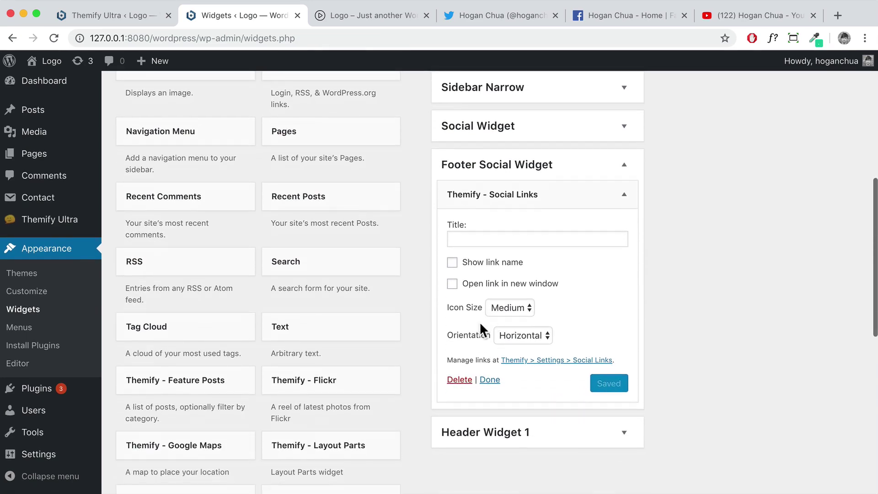
click(452, 284)
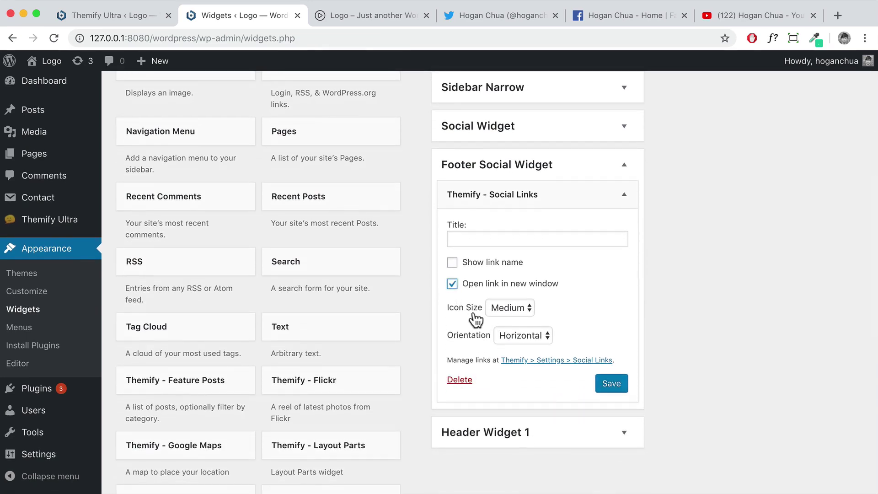
click(619, 385)
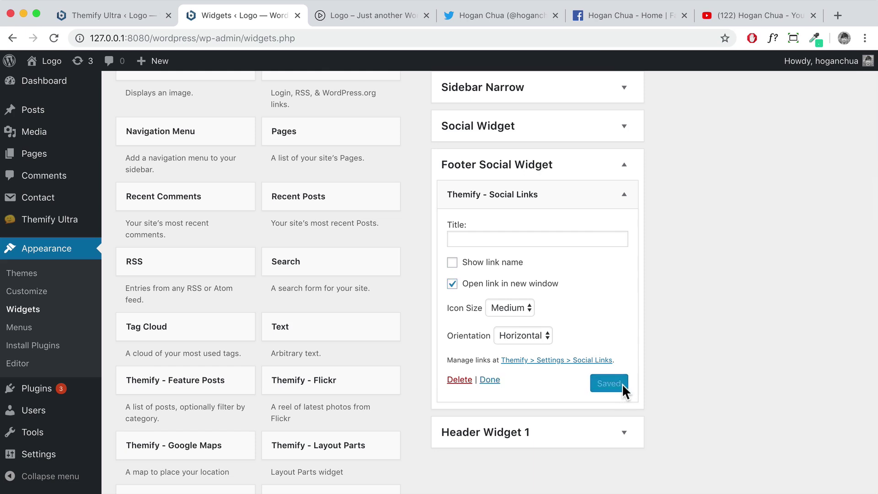
mouse_move(43, 61)
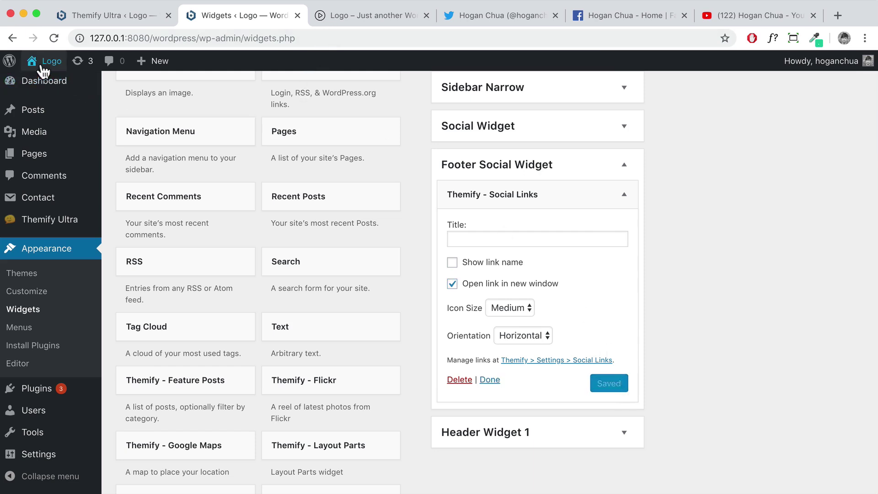
right_click(48, 87)
Open the live site in a new tab and inspect the footer's social icons and Powered by credit line
click(91, 87)
click(324, 16)
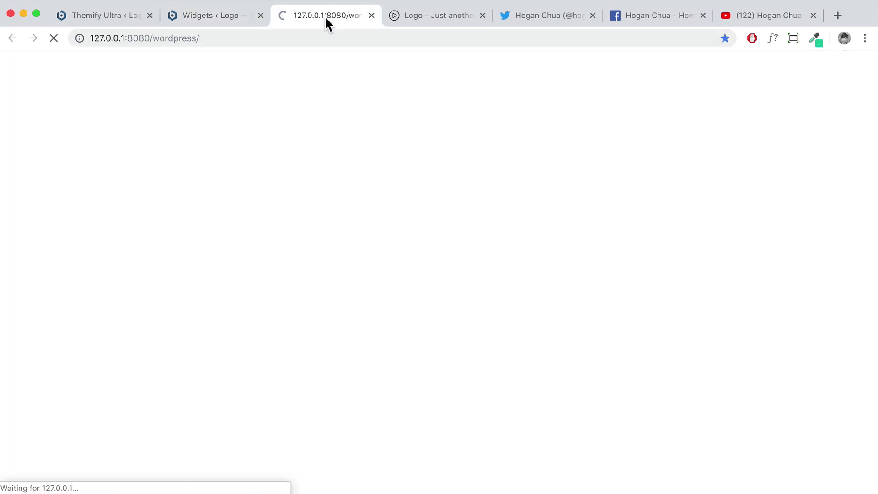
scroll(437, 201, down, 20)
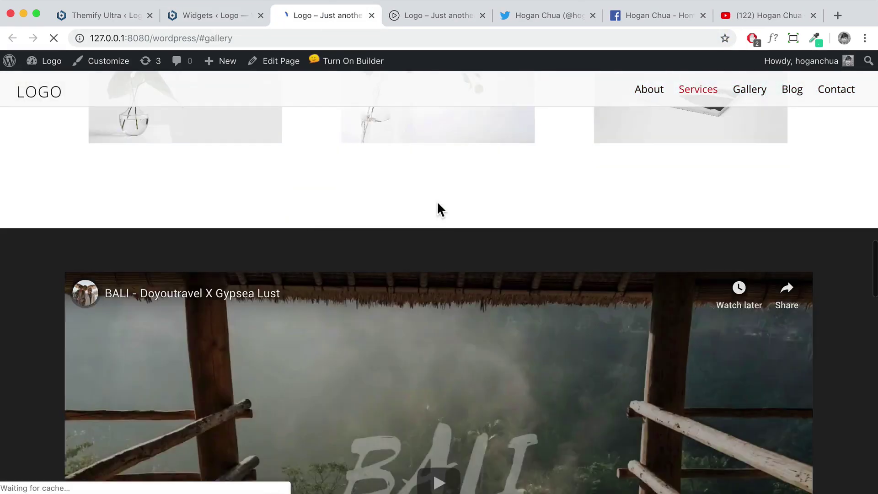
scroll(437, 201, down, 4)
scroll(415, 419, up, 9)
scroll(448, 448, down, 6)
scroll(451, 439, up, 12)
scroll(421, 366, down, 15)
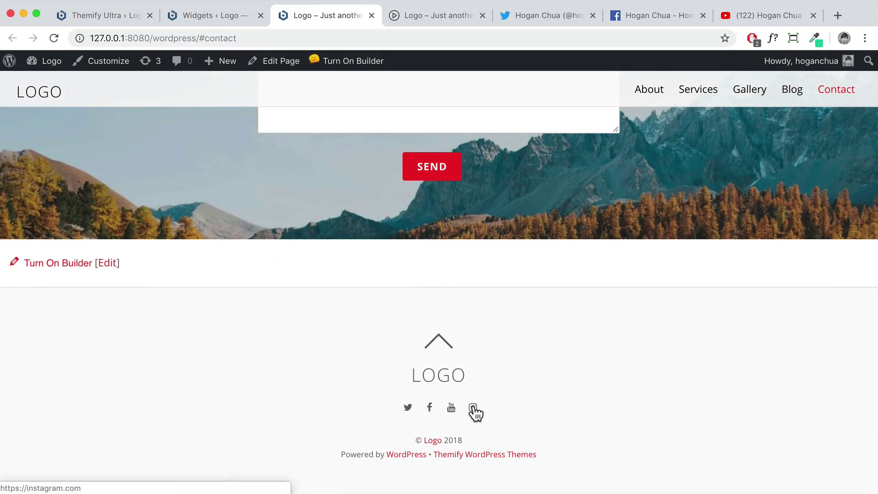
drag(547, 455, 337, 454)
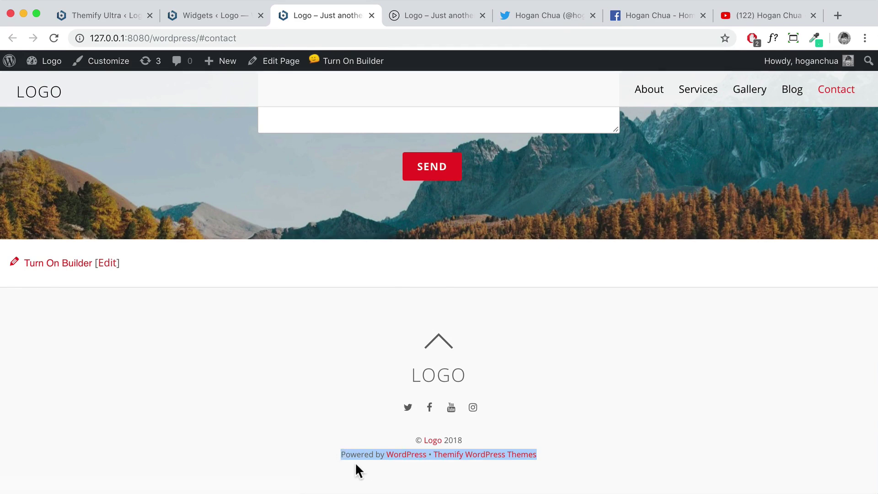
click(372, 460)
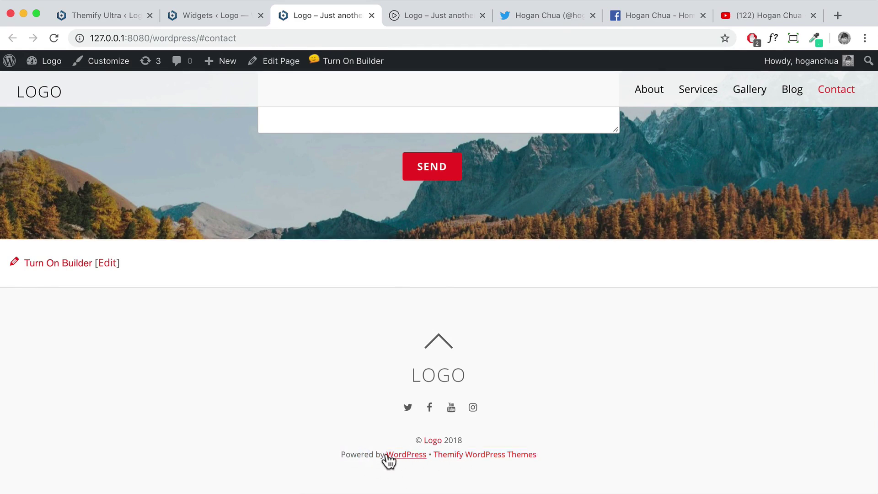
click(215, 13)
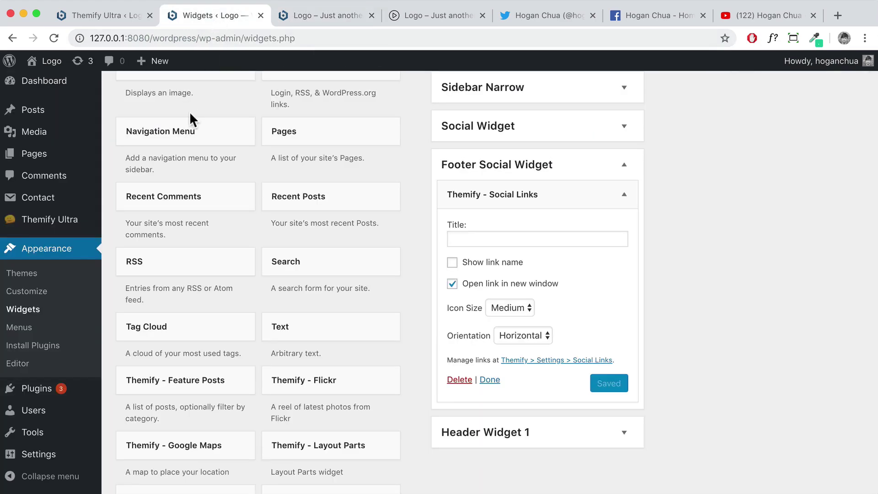
Hide Footer Text Two in the Themify Ultra Theme Settings Footer Text options and save
mouse_move(66, 233)
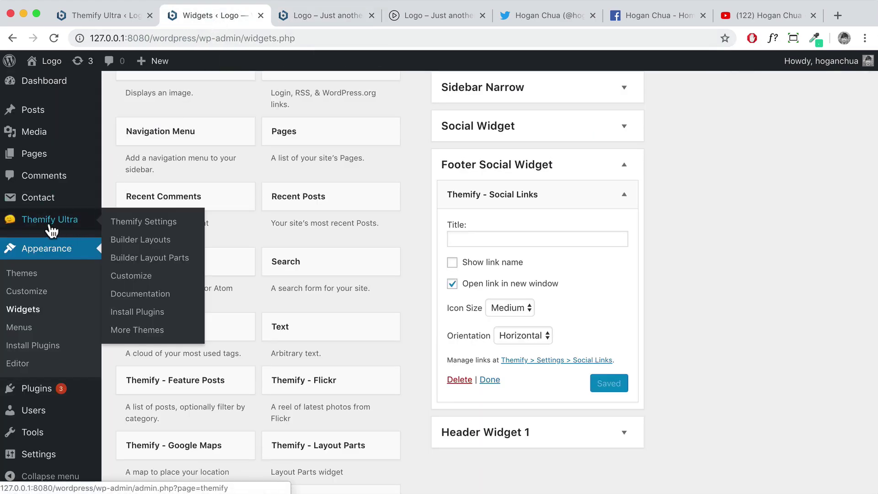
click(114, 224)
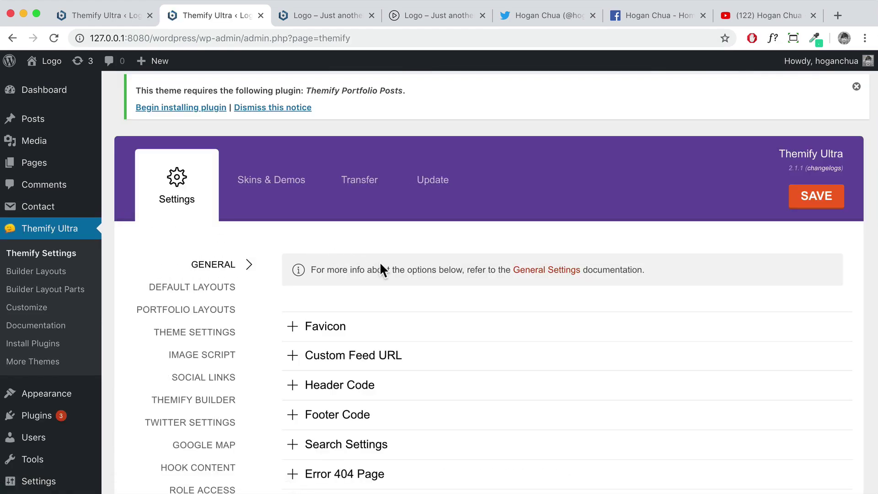
scroll(382, 267, down, 5)
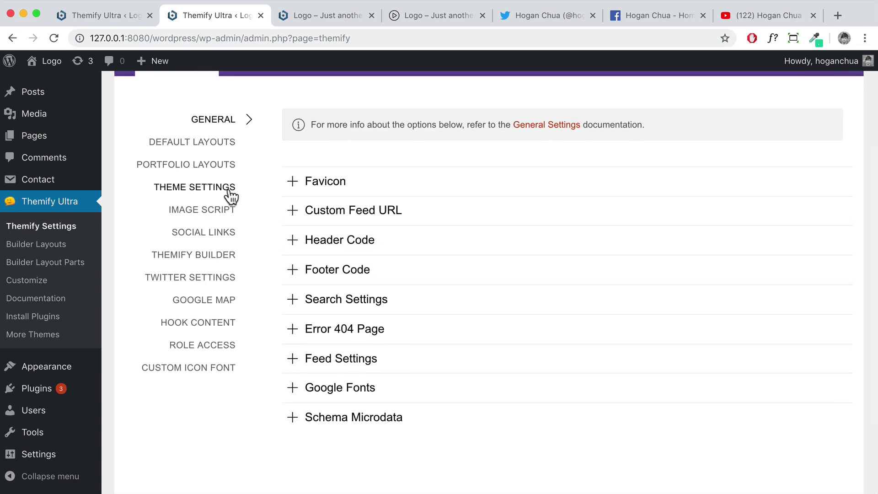
click(231, 195)
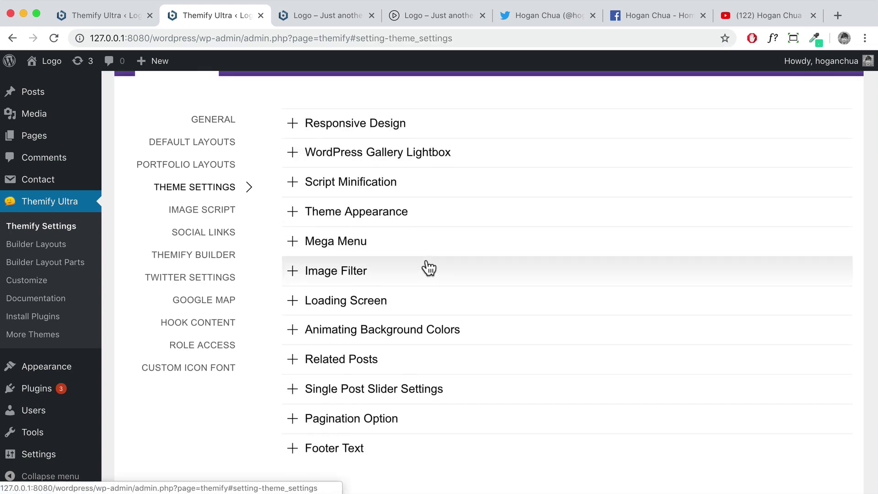
scroll(429, 269, down, 3)
click(325, 371)
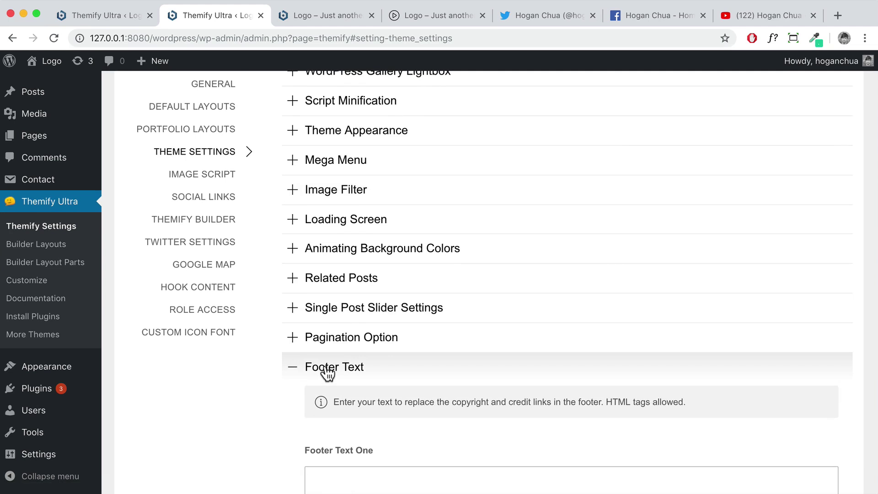
scroll(327, 374, down, 8)
drag(304, 326, 375, 323)
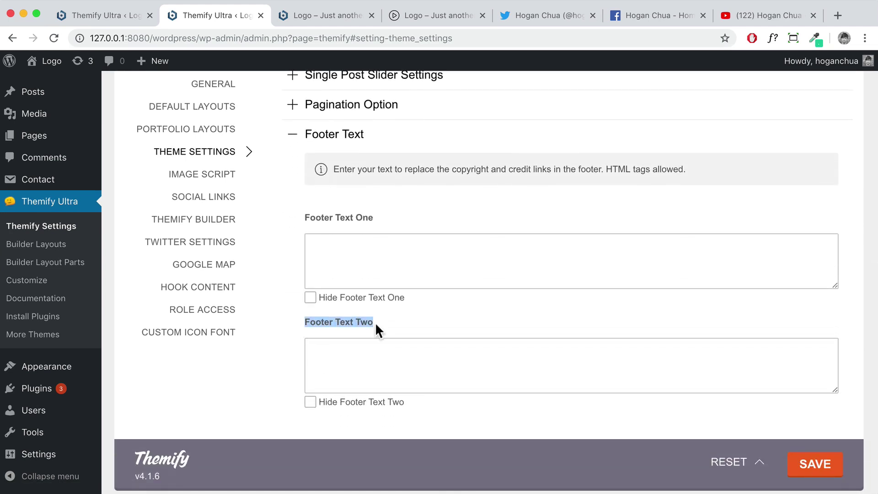
click(311, 403)
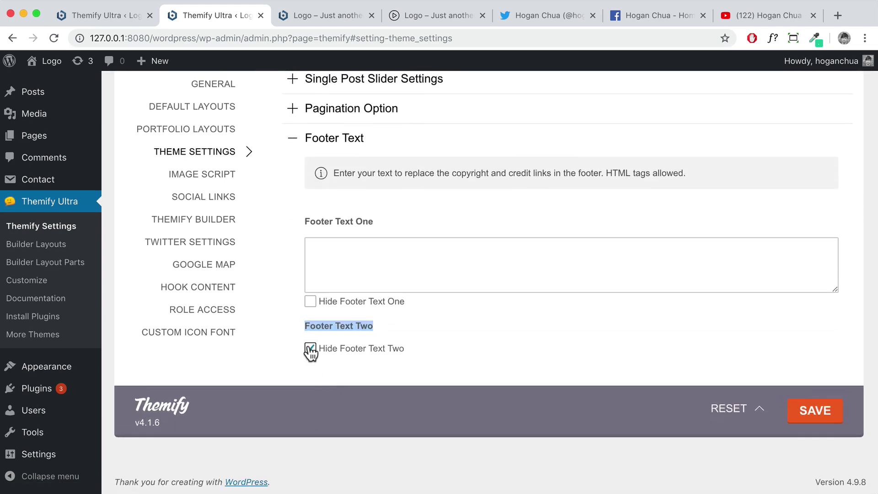
click(821, 413)
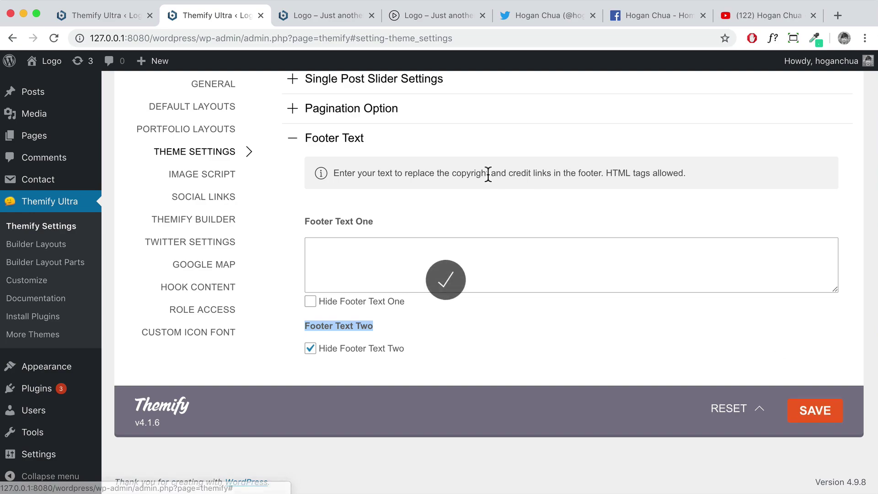
Reload the live site to confirm the footer shows only the © Logo 2018 line
click(309, 14)
click(54, 38)
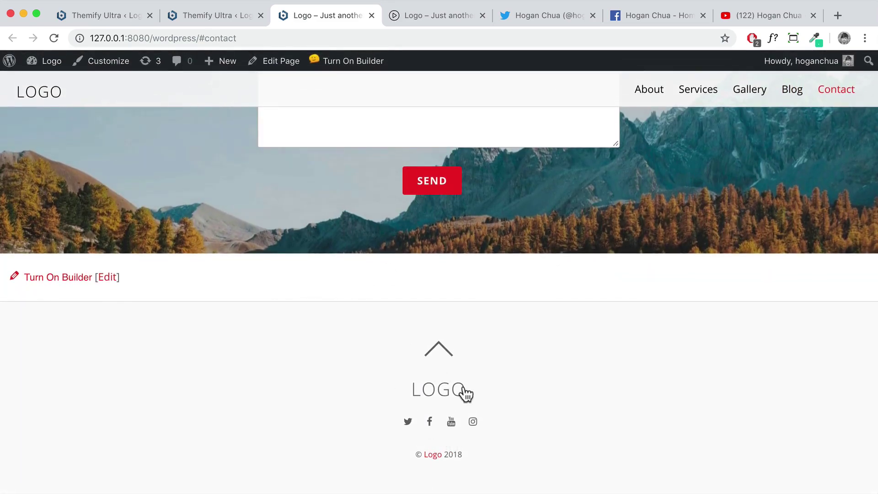
click(207, 16)
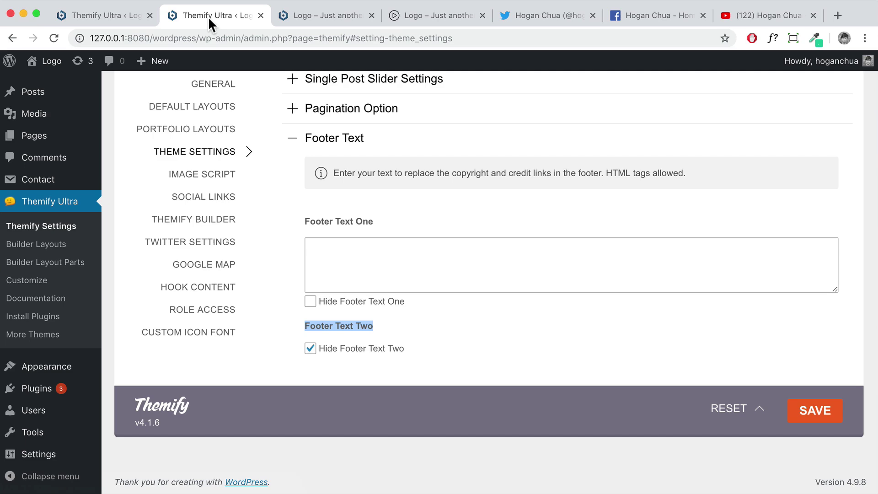
scroll(297, 263, up, 7)
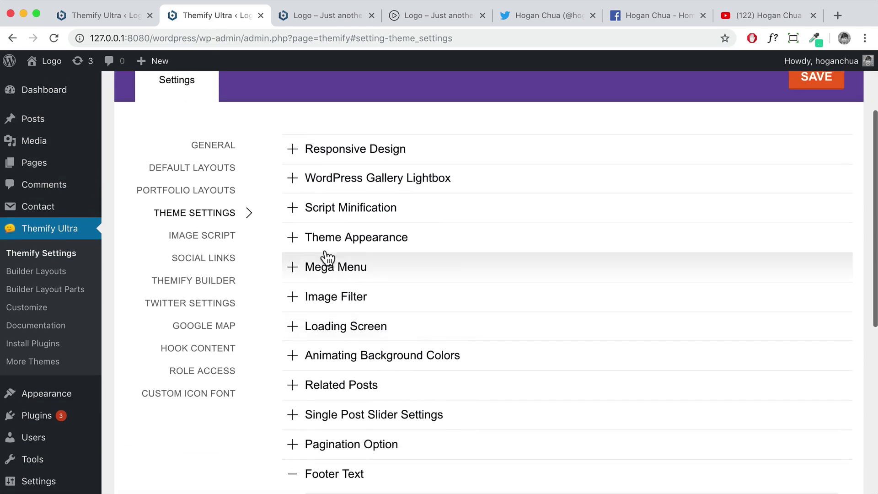
Review the Footer Design options under Theme Appearance against the live site's footer
click(346, 247)
scroll(364, 256, down, 12)
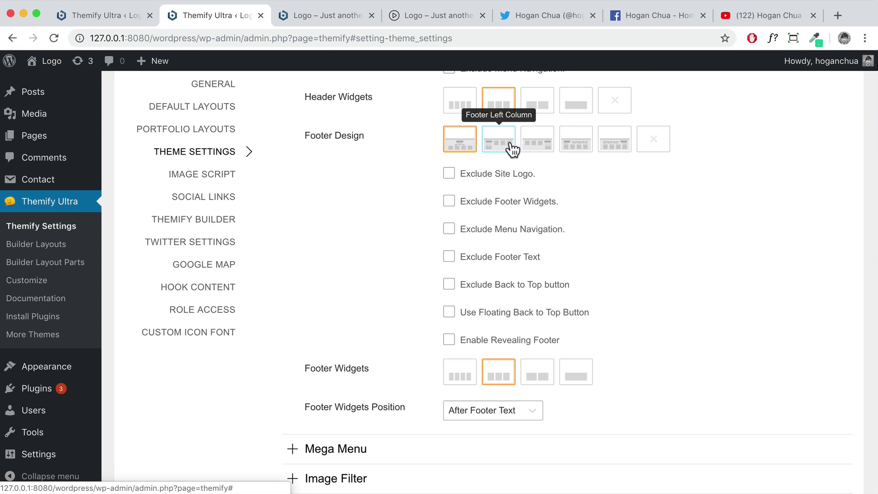
click(327, 20)
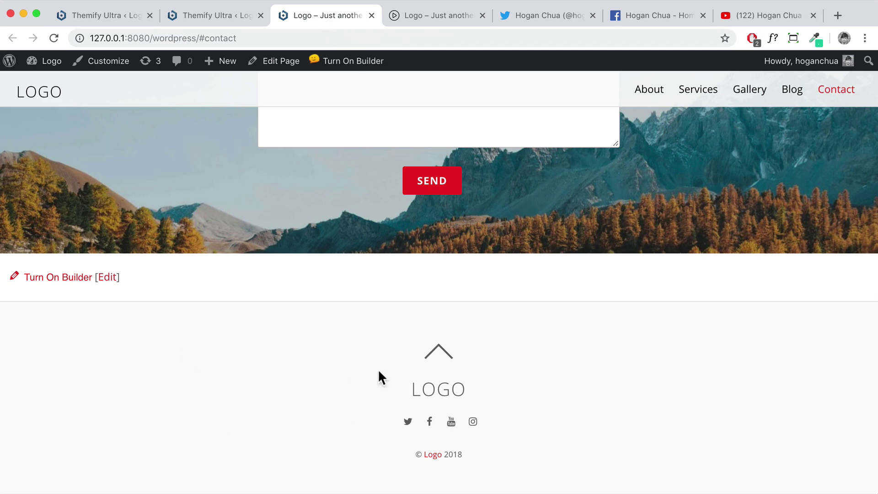
click(228, 16)
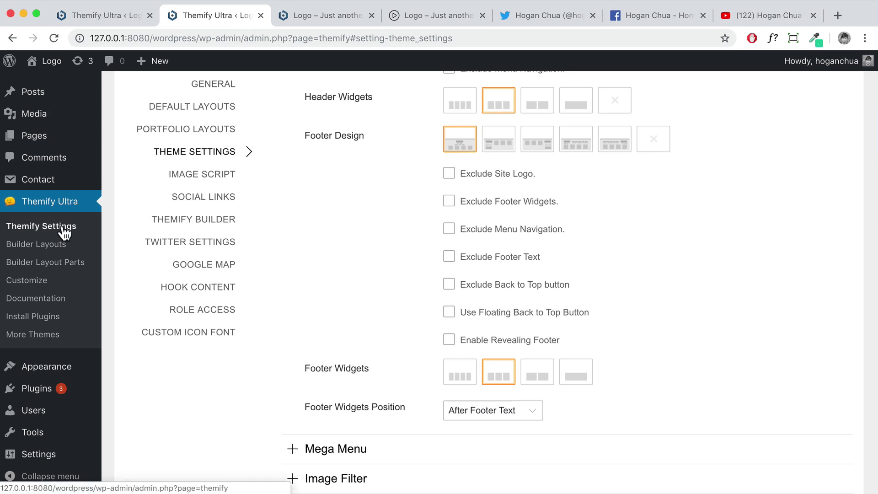
scroll(51, 314, down, 2)
mouse_move(39, 366)
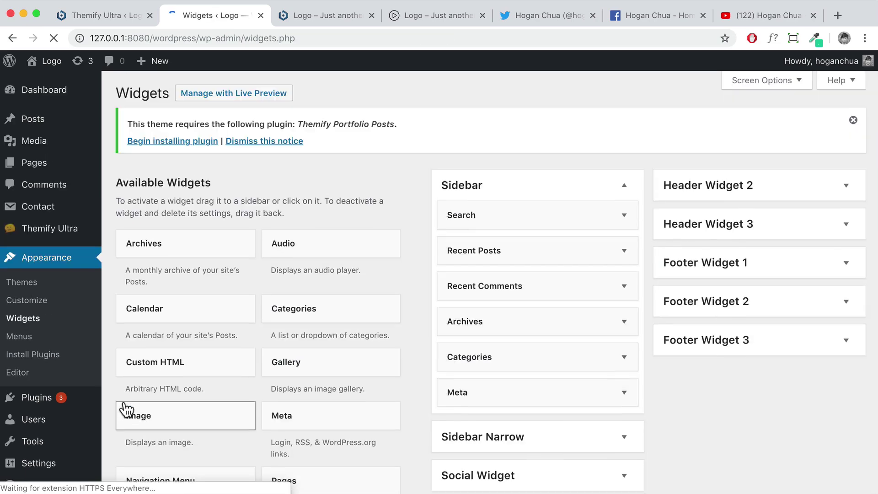
Look over the available widgets and the current Sidebar widgets
scroll(727, 281, down, 4)
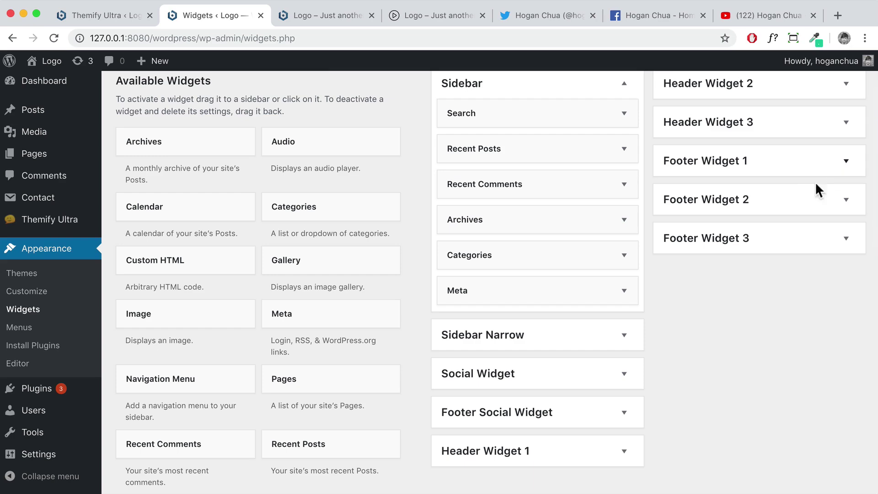
scroll(225, 329, down, 8)
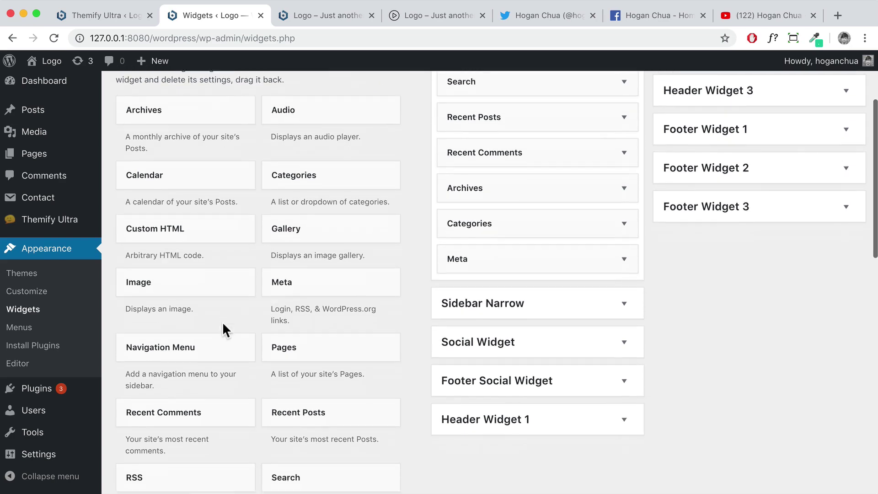
scroll(186, 239, up, 5)
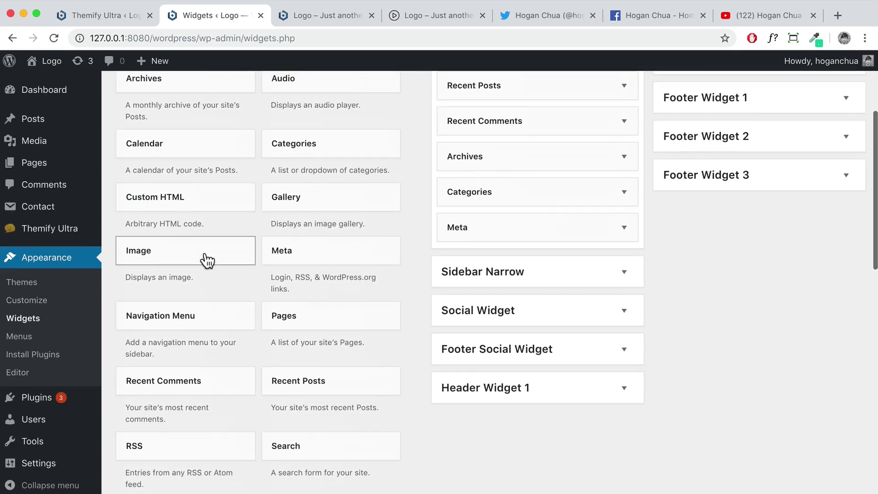
scroll(215, 359, down, 3)
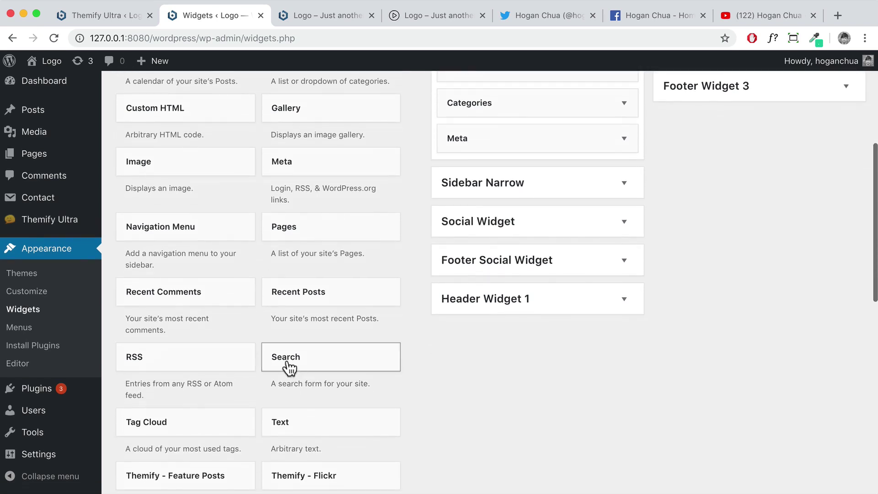
scroll(588, 268, down, 5)
scroll(521, 302, down, 1)
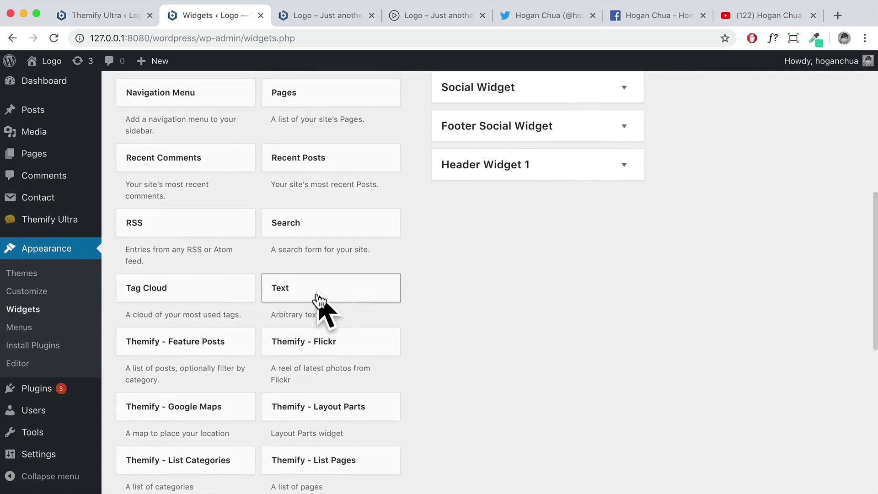
scroll(316, 307, up, 2)
scroll(430, 301, up, 3)
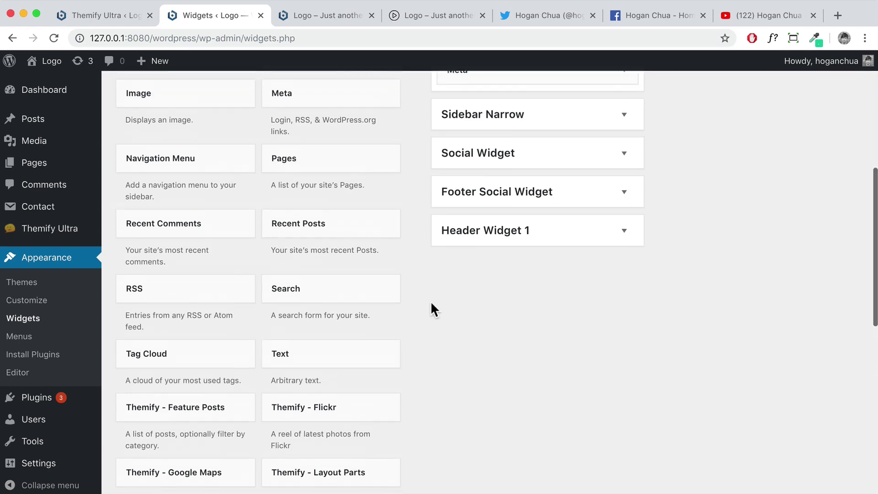
scroll(307, 430, up, 3)
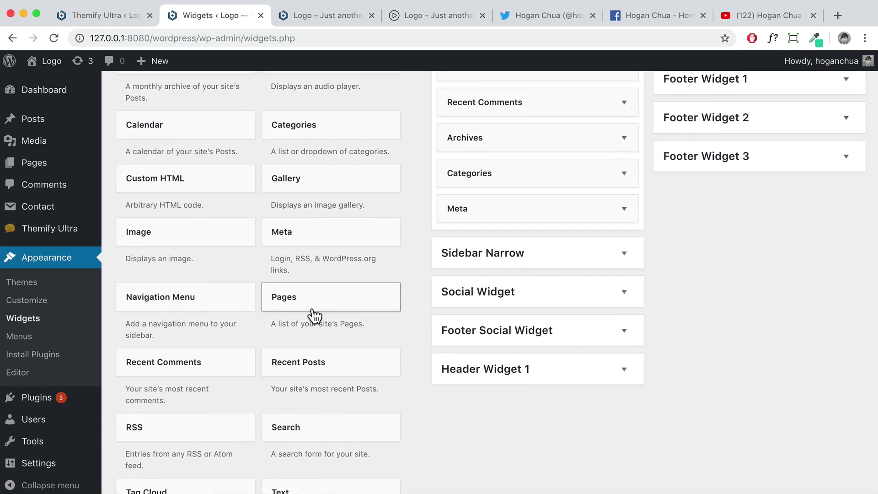
scroll(314, 314, down, 5)
scroll(306, 321, down, 9)
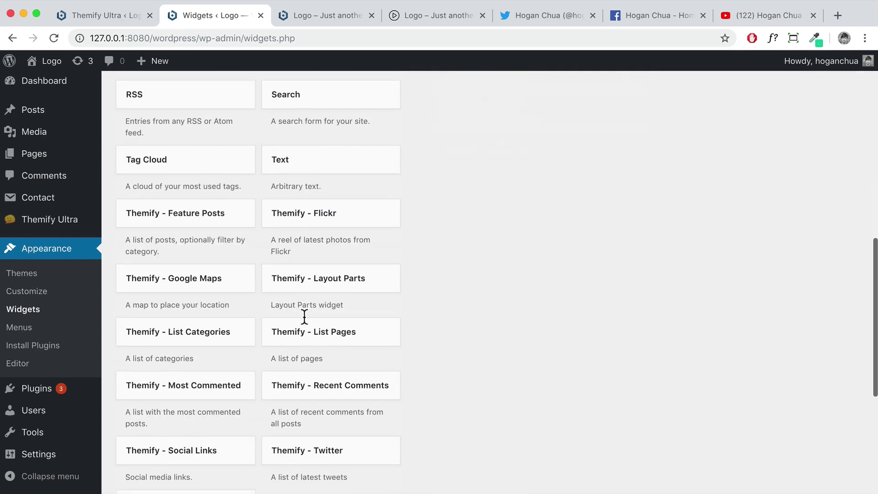
scroll(303, 314, up, 12)
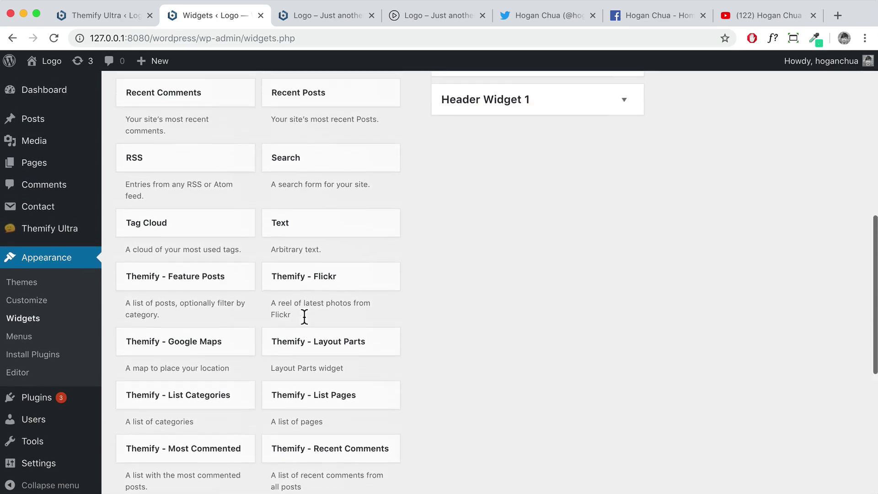
scroll(306, 320, up, 4)
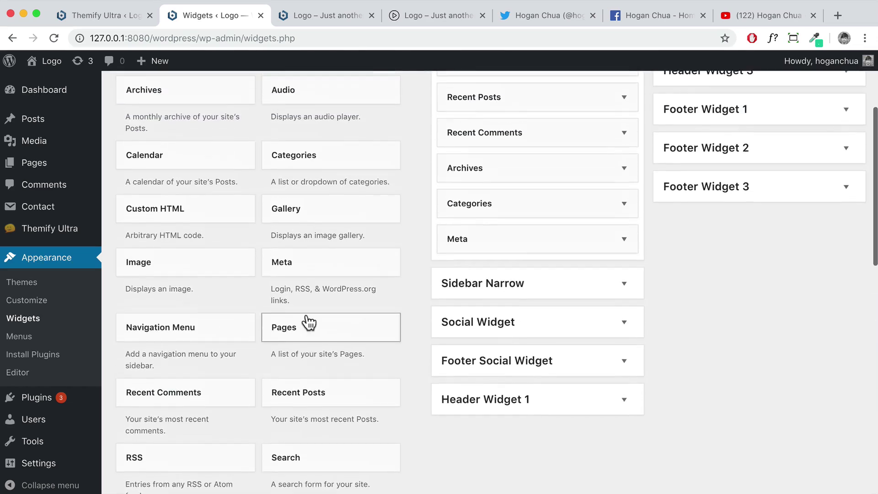
scroll(306, 320, down, 10)
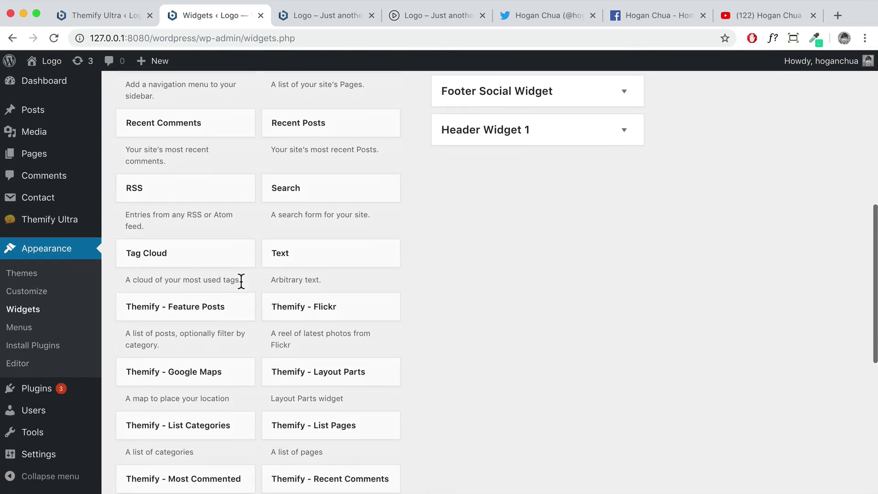
scroll(242, 280, down, 5)
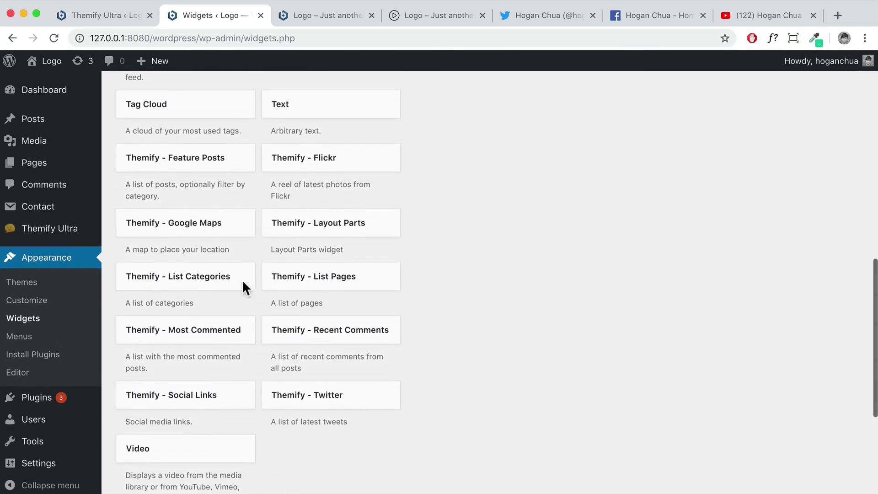
scroll(243, 281, up, 7)
scroll(245, 288, up, 1)
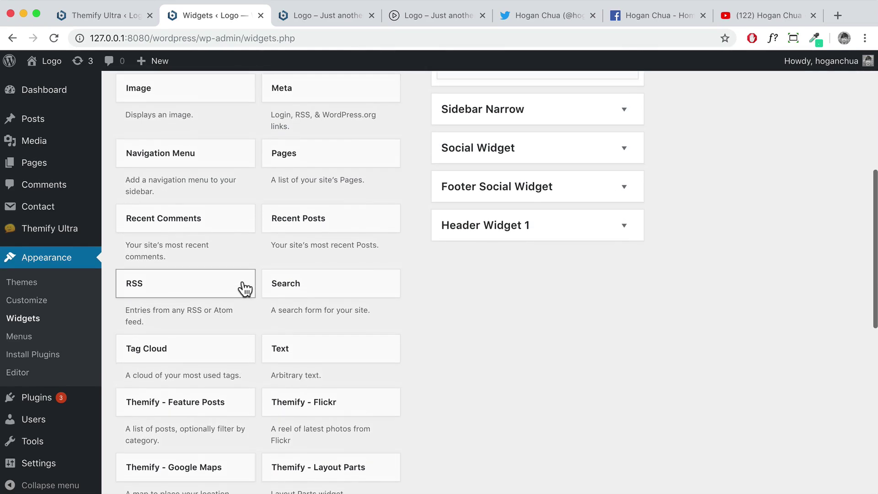
scroll(754, 140, up, 7)
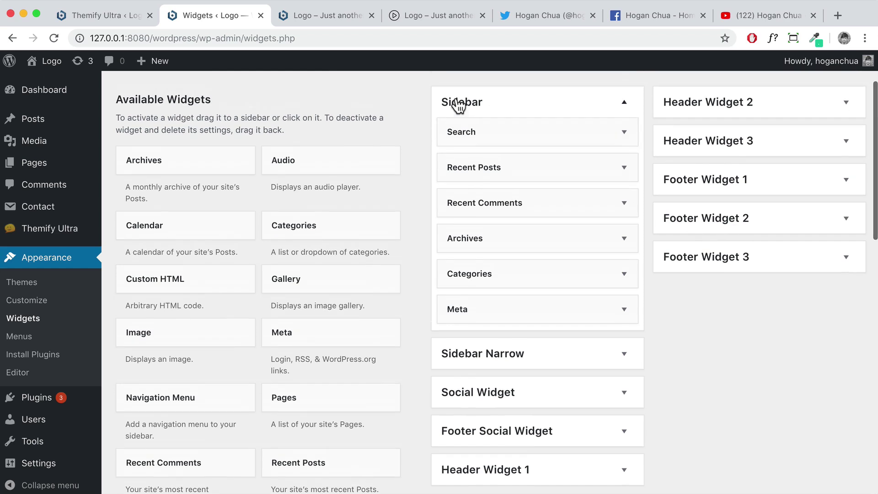
scroll(461, 116, up, 2)
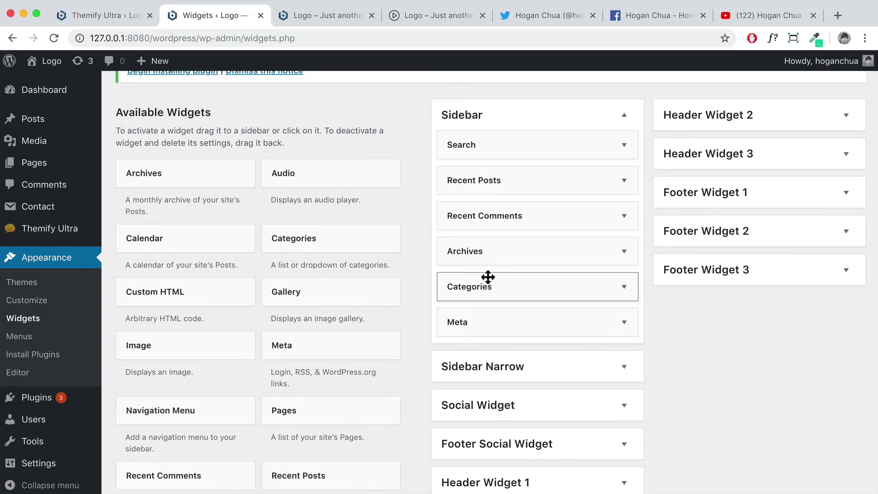
Open the 'Aliquam nibh risus' post on the live site to compare its sidebar widgets
click(292, 24)
scroll(473, 215, up, 10)
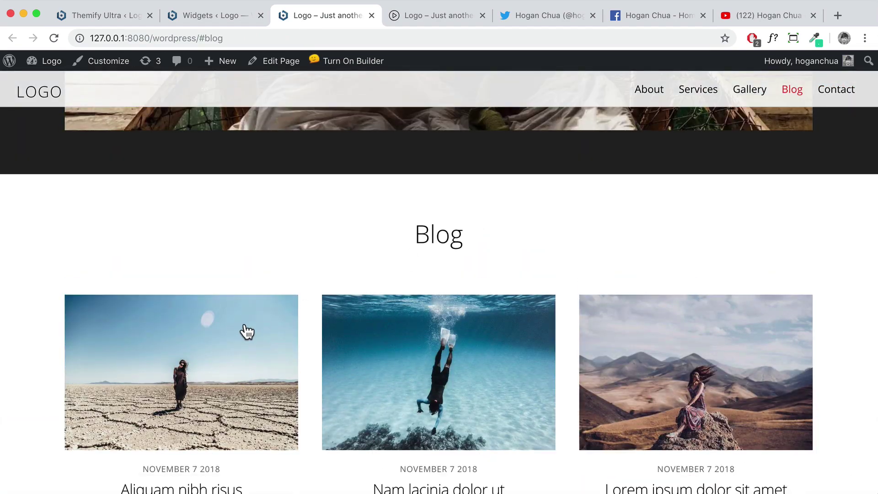
click(247, 329)
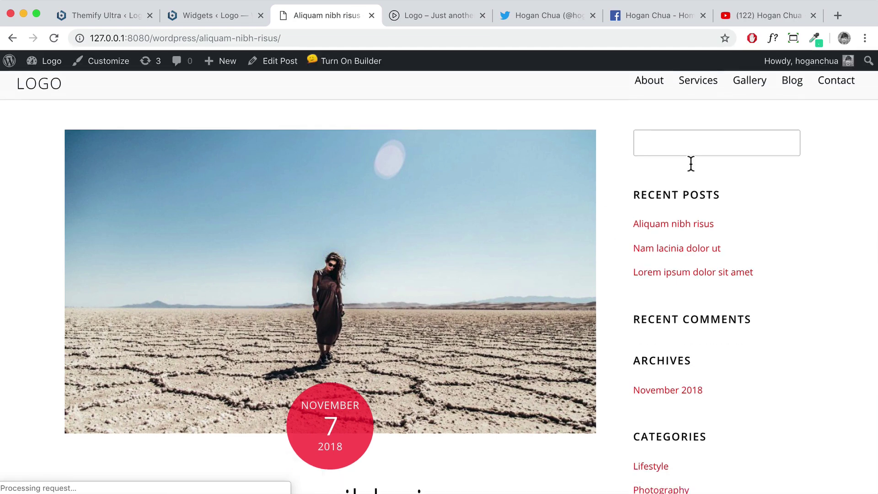
scroll(665, 274, down, 3)
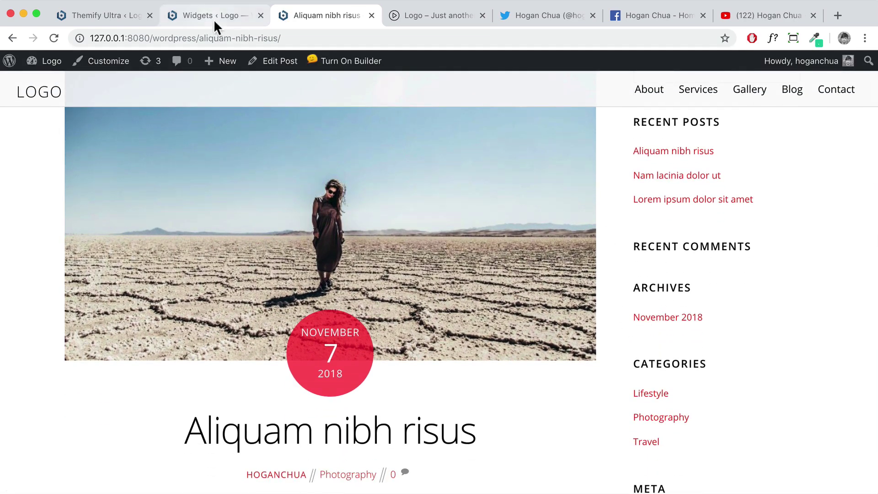
click(216, 18)
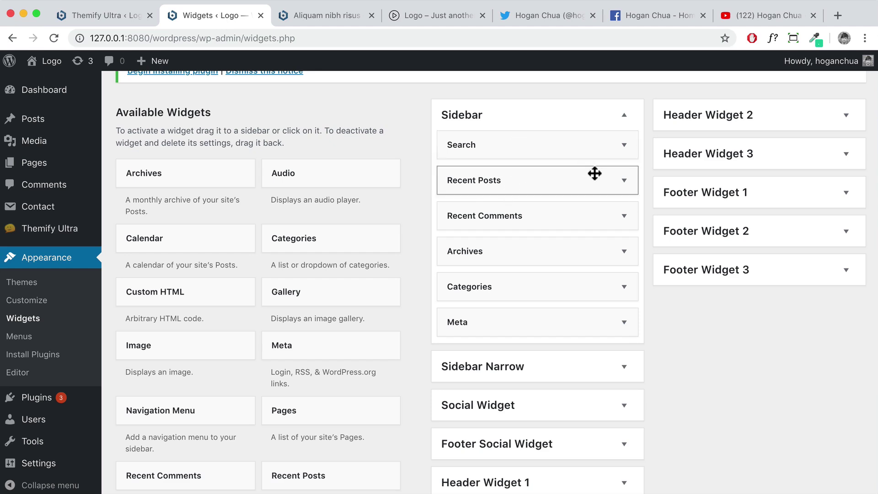
Delete the Meta, Archives, Recent Comments and Recent Posts widgets from the Sidebar
click(623, 322)
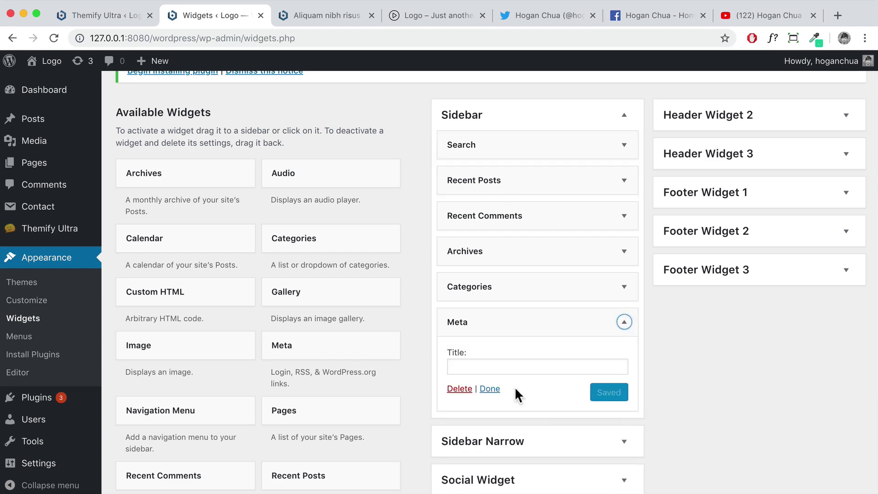
click(467, 390)
click(607, 285)
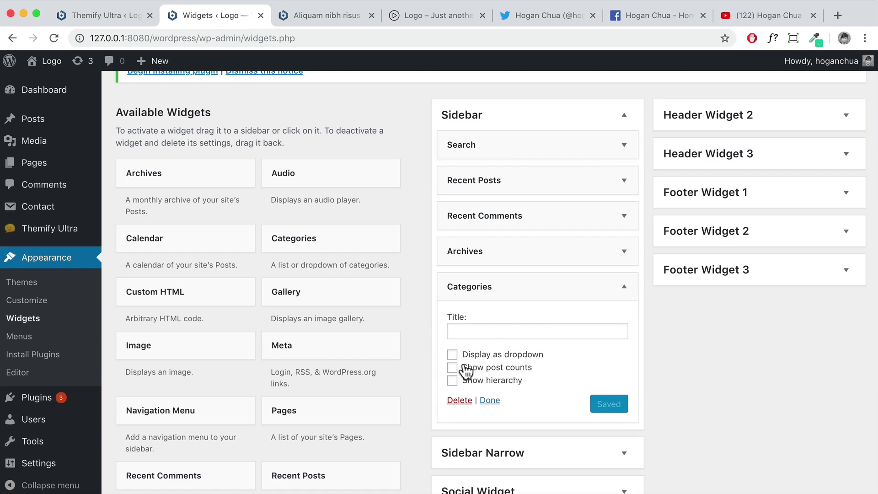
click(605, 246)
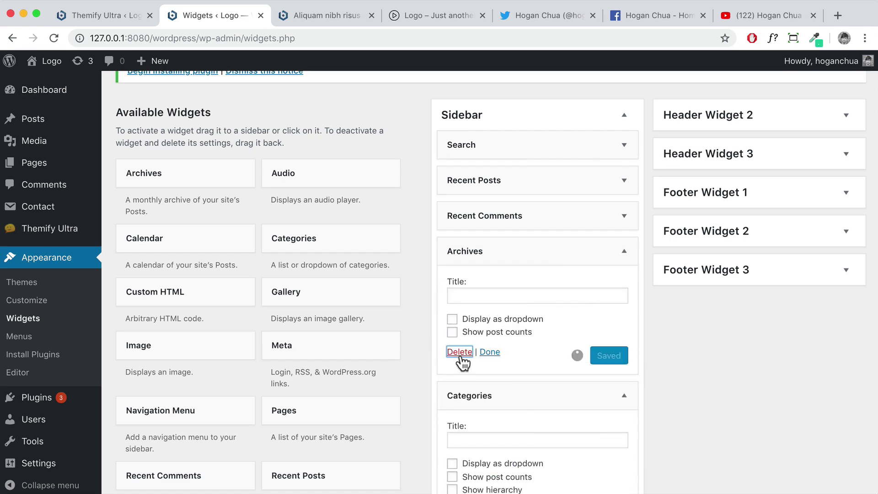
click(459, 351)
click(590, 216)
click(459, 309)
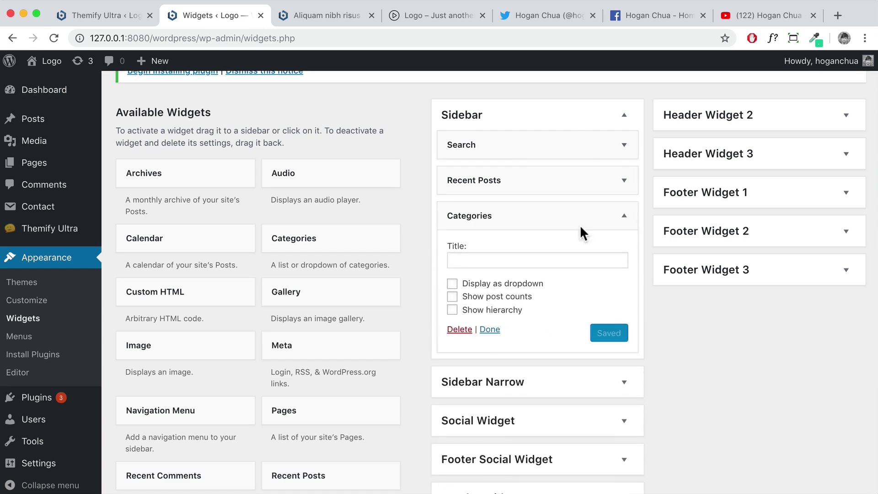
click(597, 183)
click(459, 296)
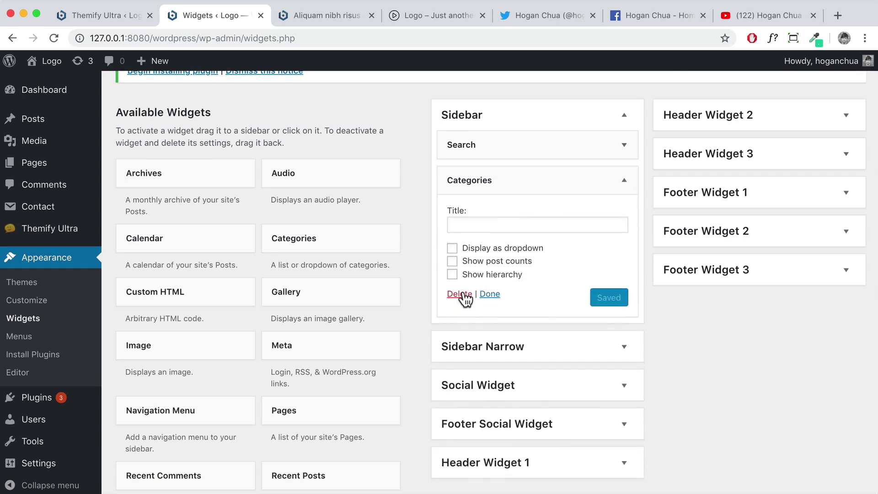
Add a Themify - Feature Posts widget titled 'Popular Posts' to the Sidebar and save it
scroll(256, 259, down, 15)
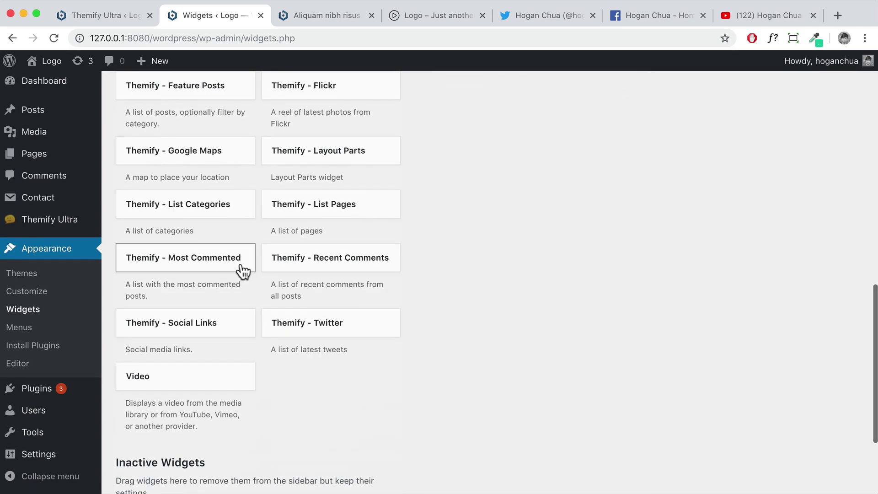
scroll(313, 227, up, 3)
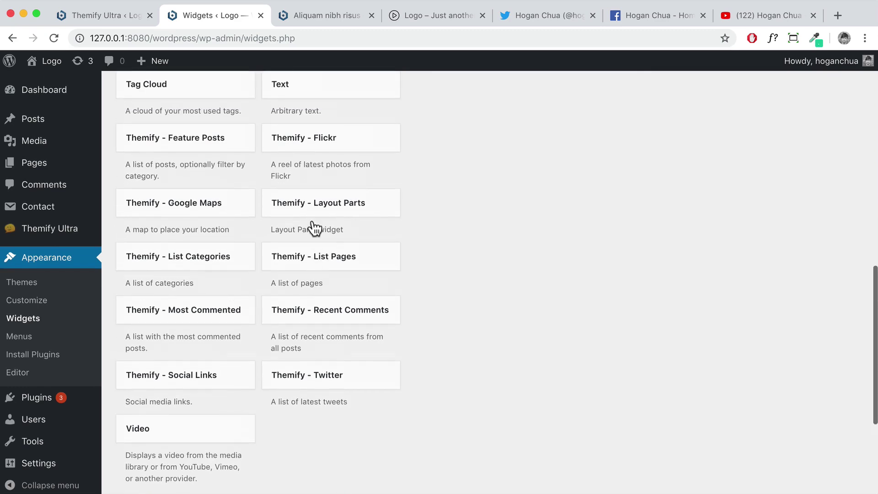
drag(180, 232, 398, 176)
scroll(530, 208, down, 2)
text(Popular Posts)
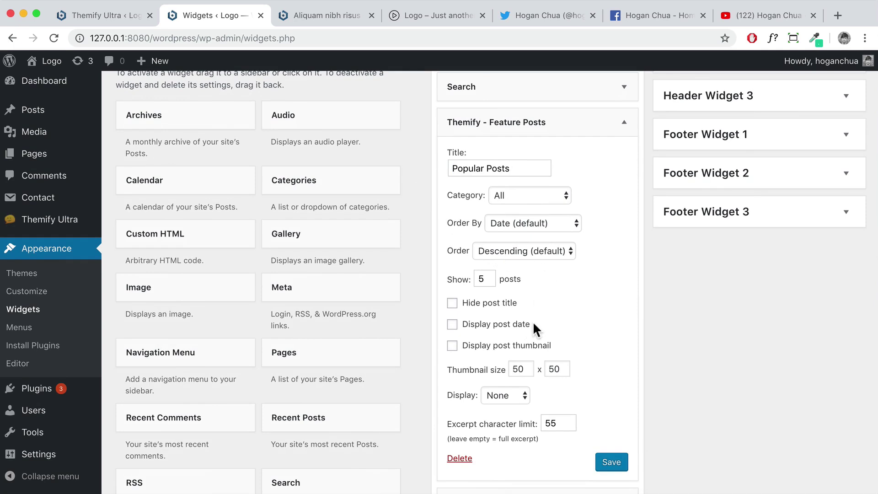
click(611, 463)
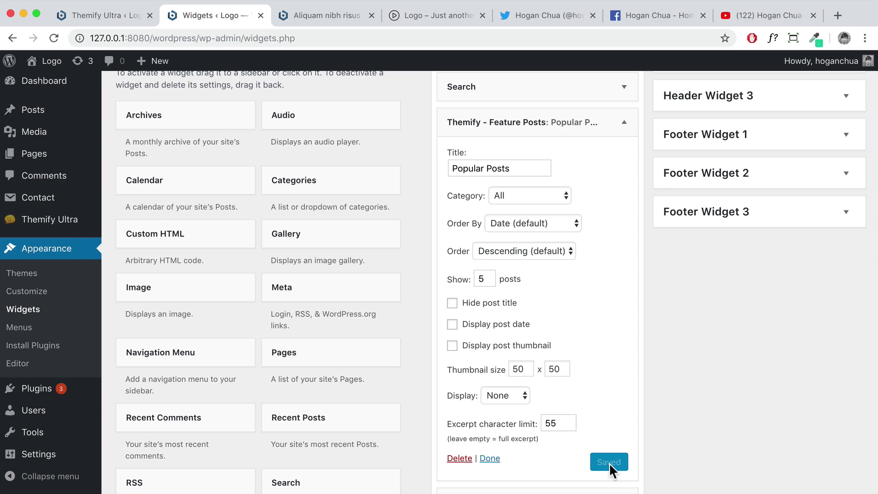
click(489, 458)
Place a Text widget in the Sidebar below Search
scroll(298, 386, down, 5)
drag(297, 386, 440, 290)
scroll(534, 301, up, 4)
scroll(534, 301, up, 2)
click(438, 293)
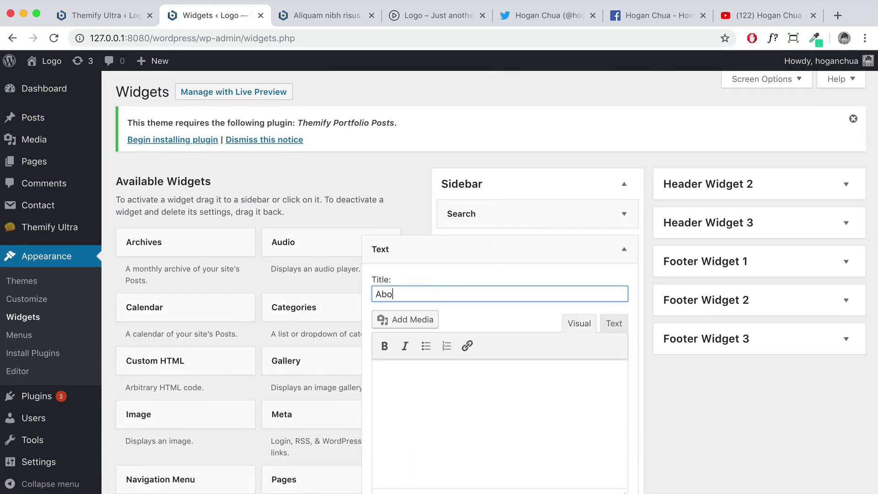
Copy the first two Lorem ipsum sentences from the live post
click(448, 392)
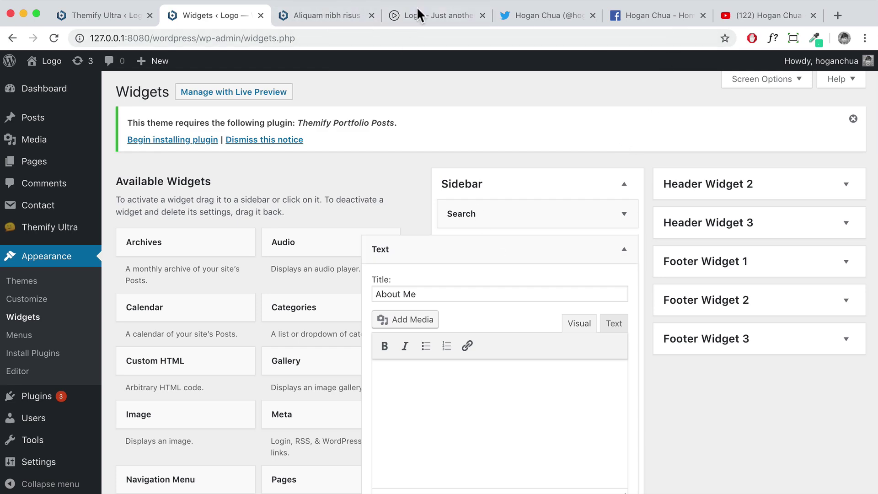
click(304, 18)
scroll(353, 265, down, 5)
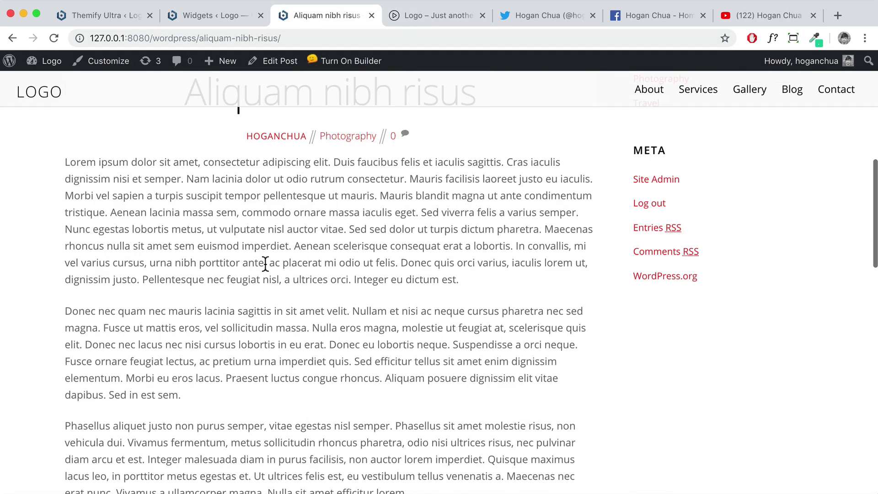
drag(158, 168, 408, 179)
key(super+c)
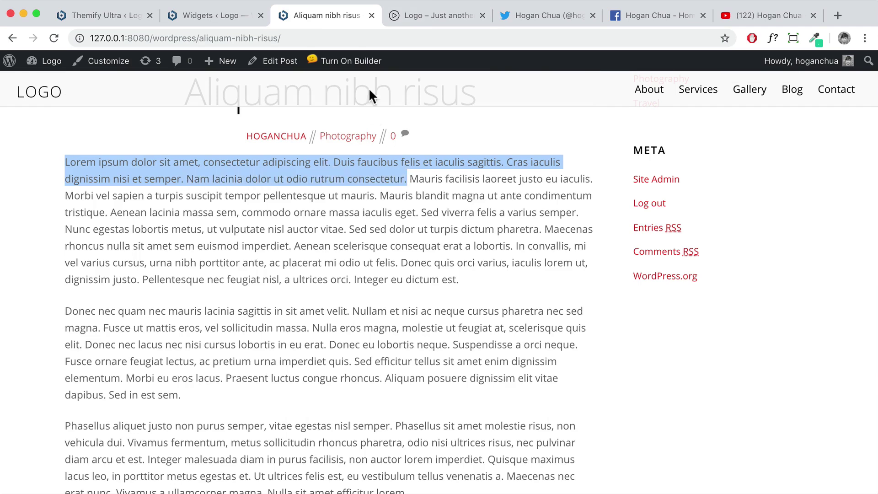
Paste the sentences as plain text into the About Me Text widget body
click(221, 17)
right_click(407, 361)
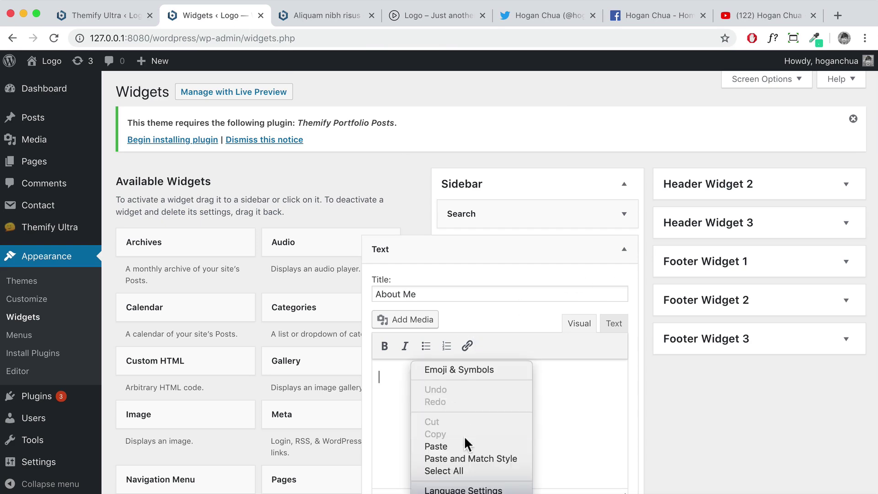
click(470, 457)
scroll(476, 449, down, 2)
scroll(475, 449, down, 5)
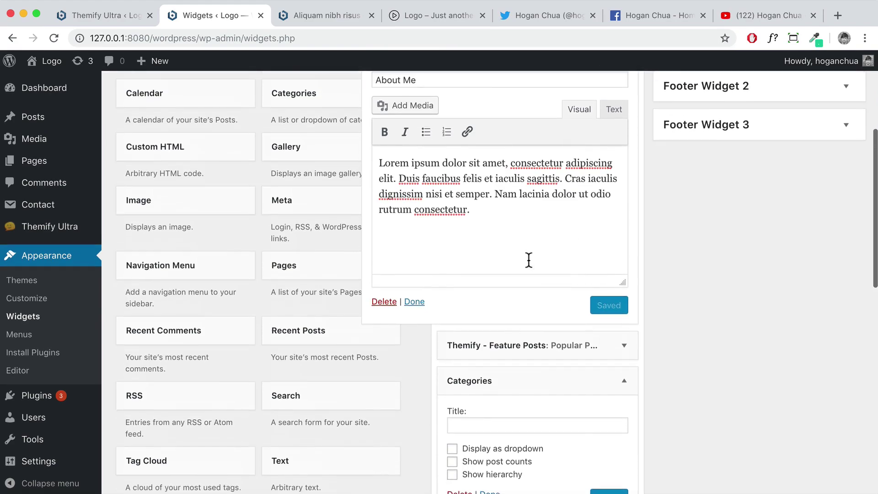
scroll(248, 369, down, 5)
scroll(249, 379, down, 3)
scroll(249, 372, up, 1)
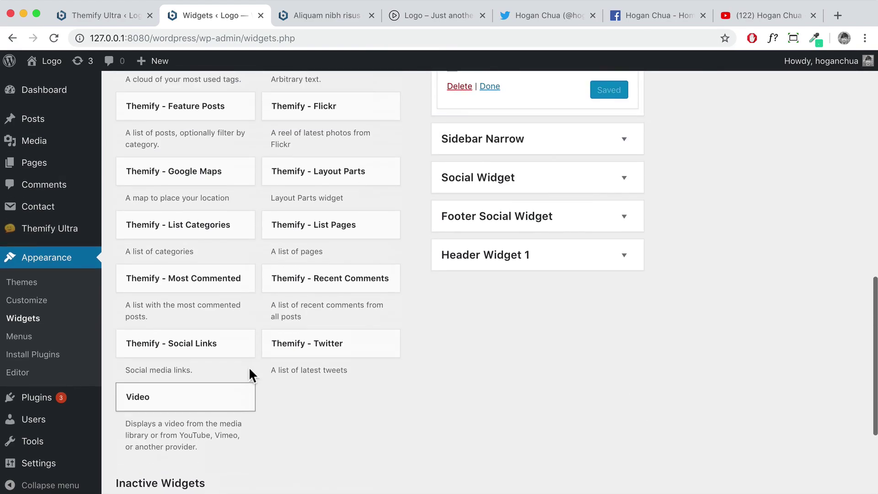
scroll(197, 396, up, 5)
scroll(197, 391, up, 8)
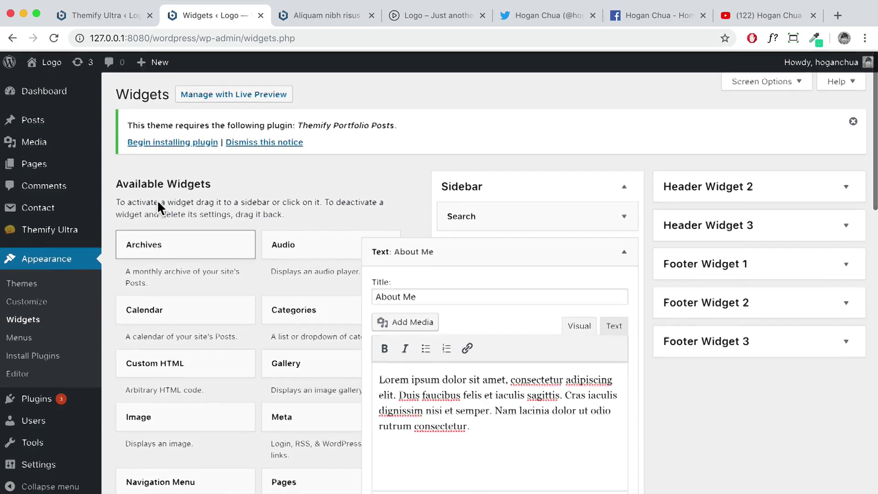
click(313, 22)
Reload the post to confirm About Me and Popular Posts appear in its sidebar
click(55, 39)
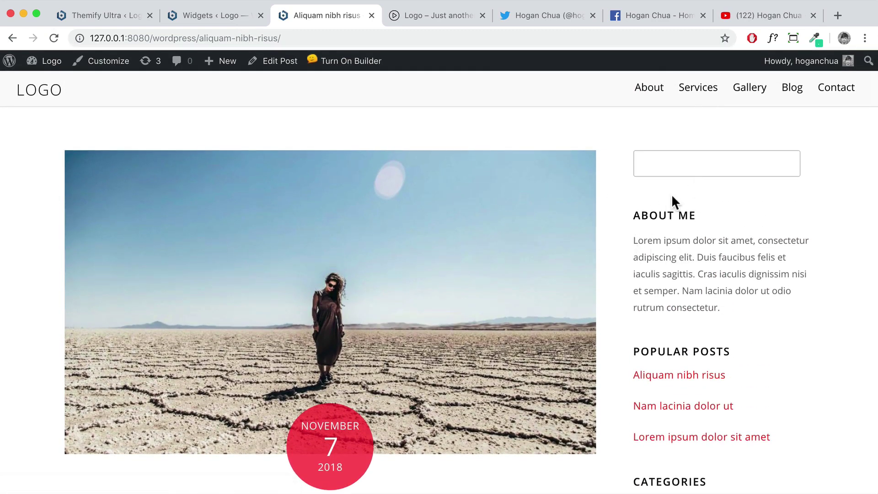
scroll(667, 202, down, 5)
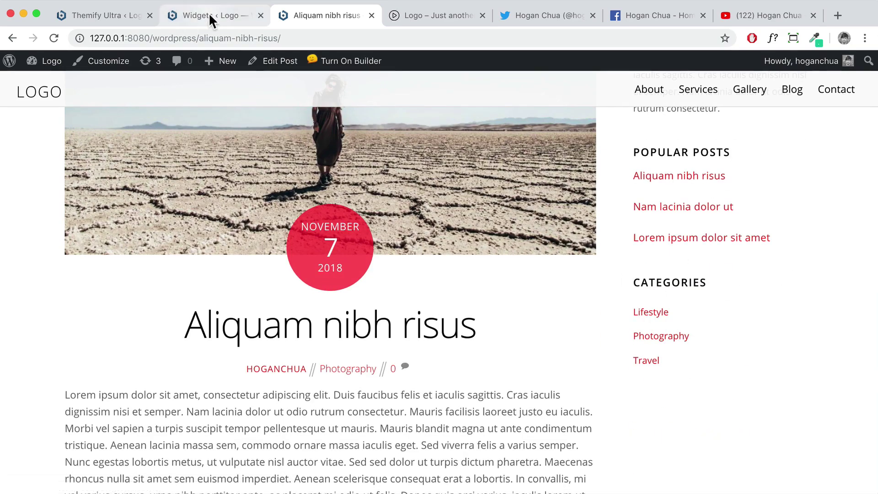
click(208, 13)
click(623, 250)
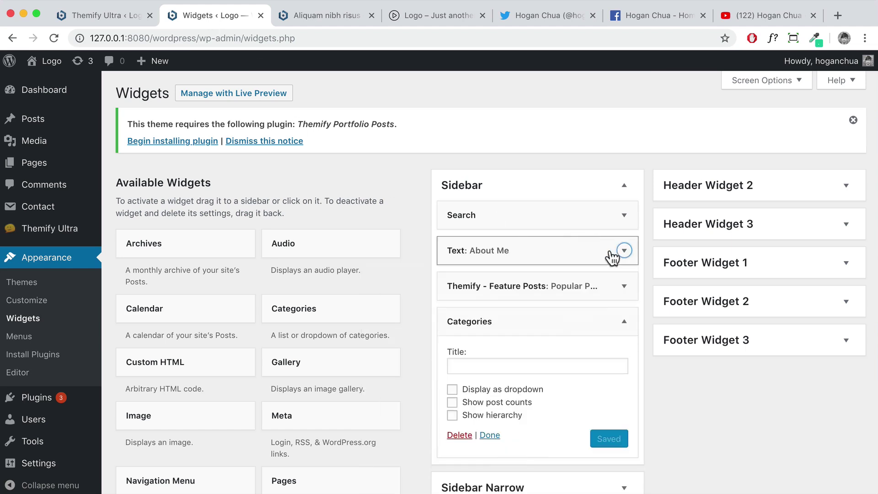
Open the site homepage, close the post, Twitter, Facebook and YouTube tabs, and jump to About
mouse_move(51, 64)
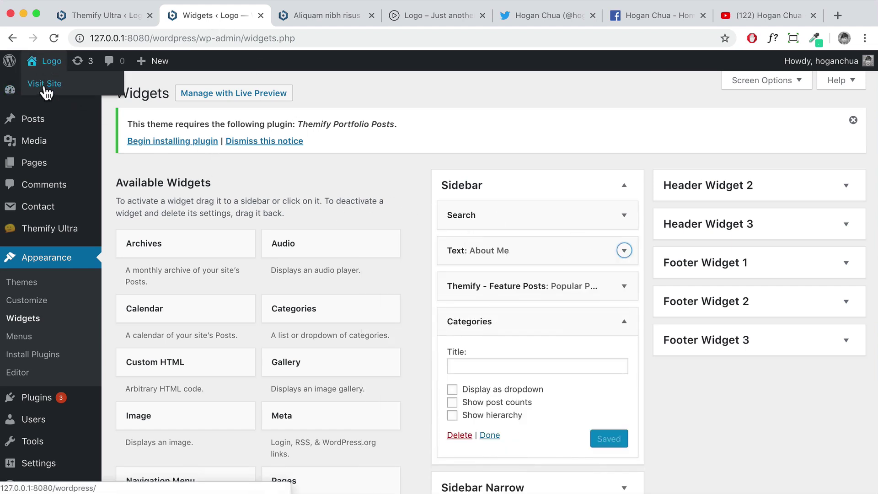
click(45, 89)
click(371, 15)
click(481, 14)
click(482, 14)
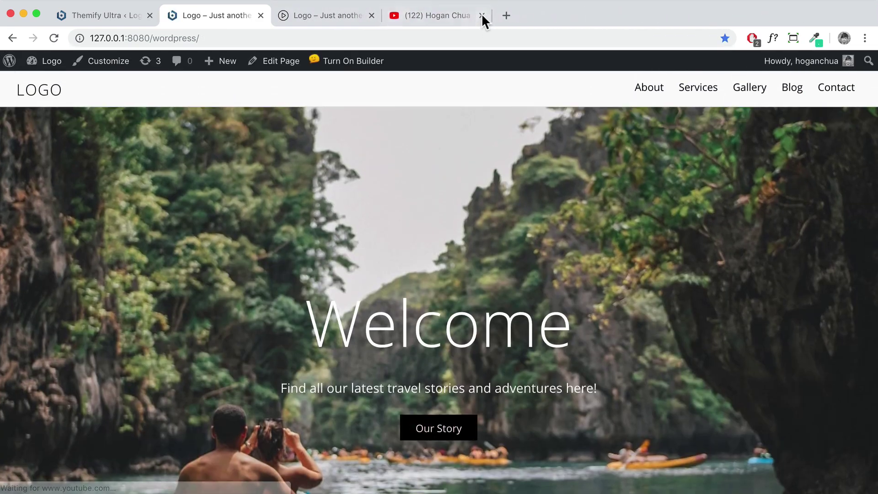
click(481, 13)
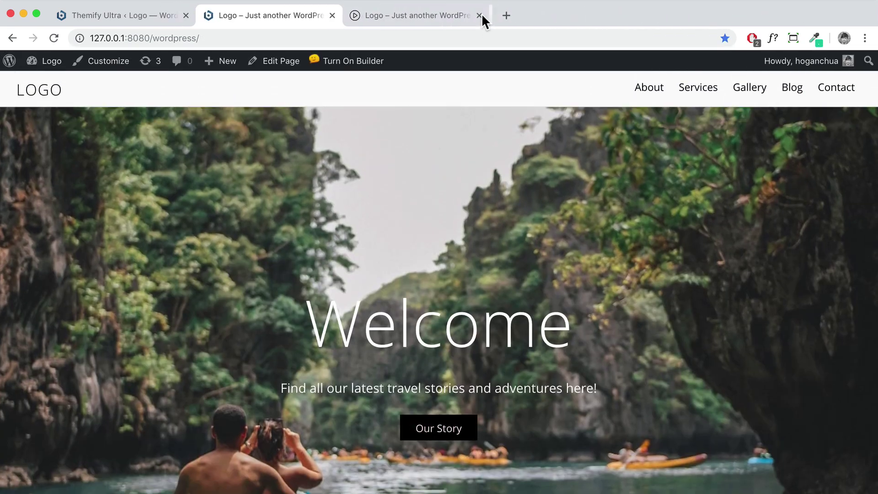
click(649, 89)
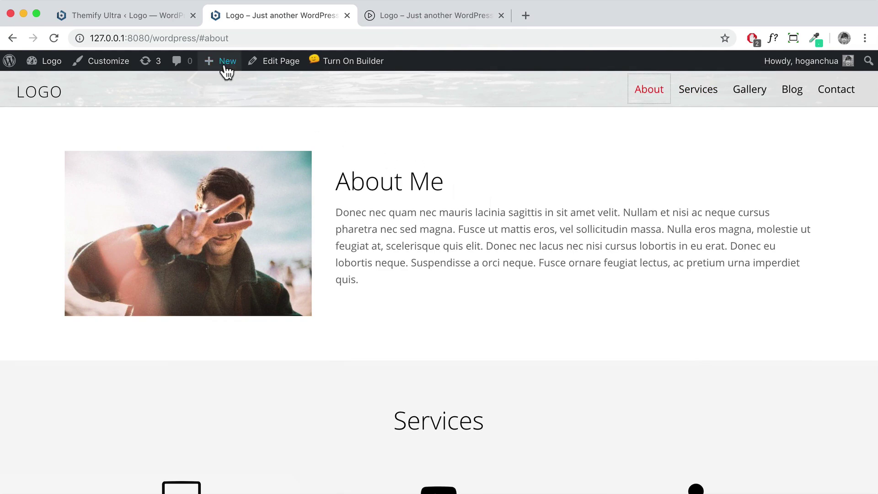
Create a page titled 'Web Design', publish it and view it at /web-design/
mouse_move(221, 64)
click(214, 119)
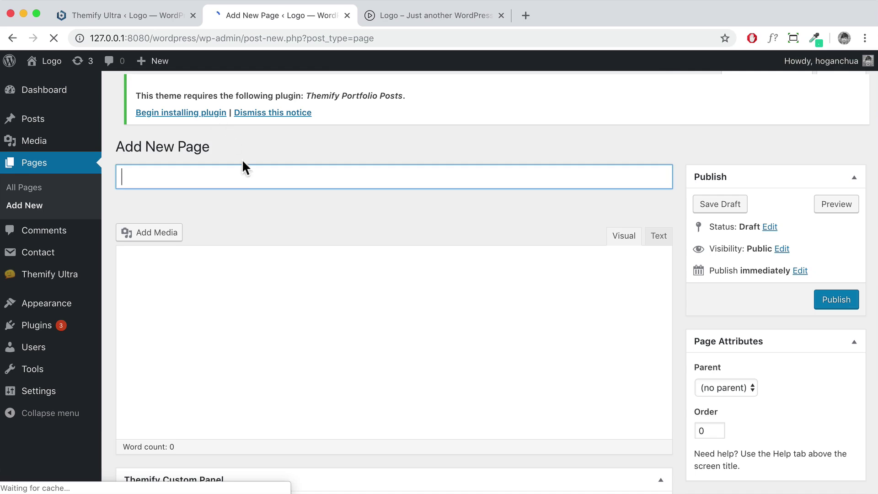
key(Tab)
text(Web)
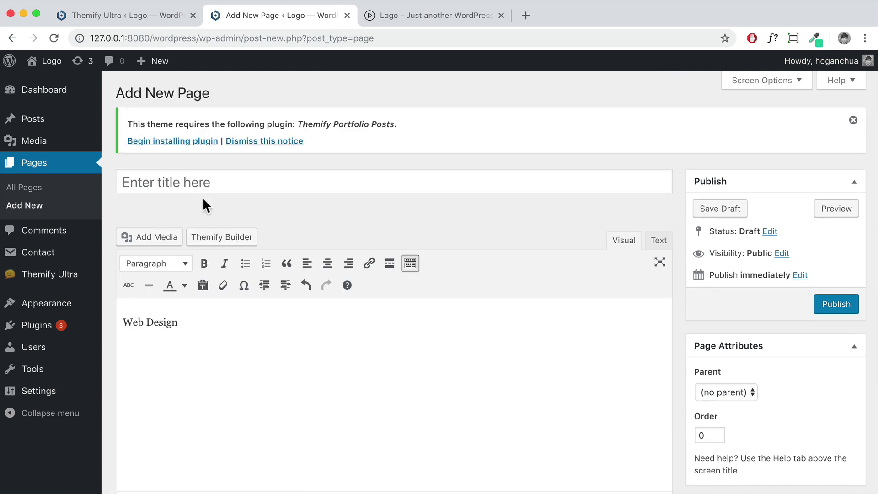
triple_click(188, 323)
key(ctrl+c)
click(190, 181)
key(ctrl+v)
key(Tab)
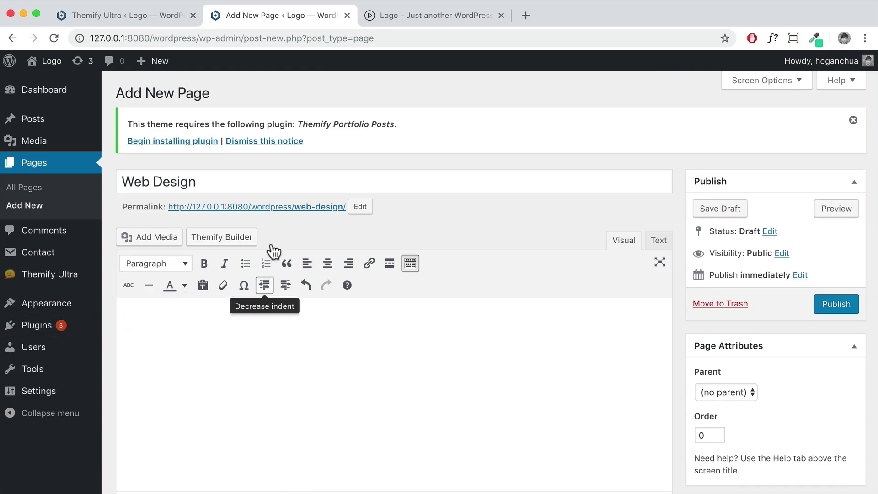
click(816, 306)
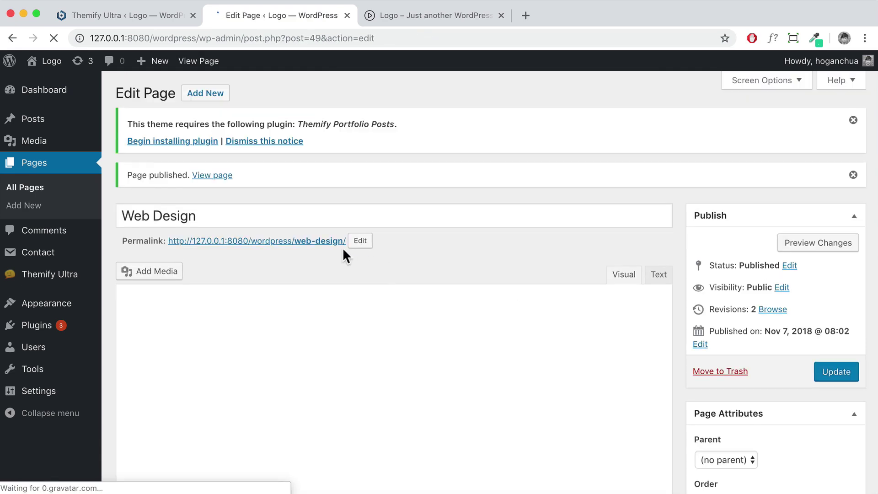
click(215, 178)
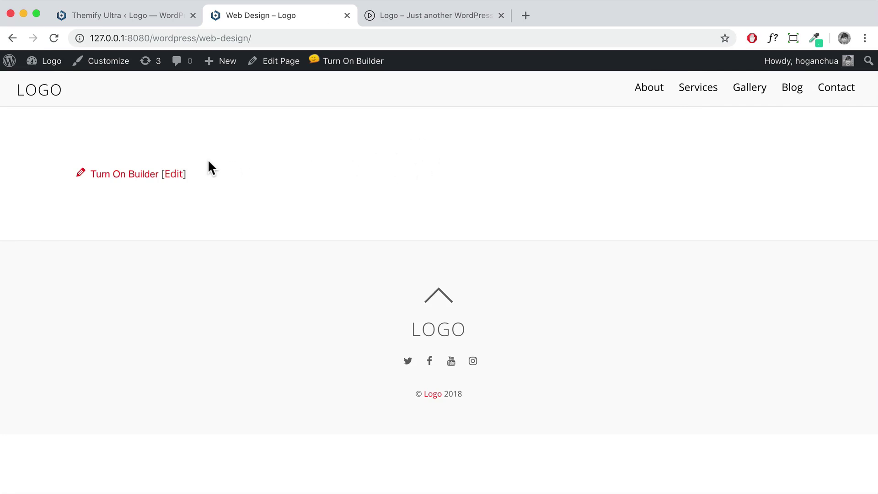
Turn on the builder and append the Portfolio pre-designed layout after the existing content
click(130, 176)
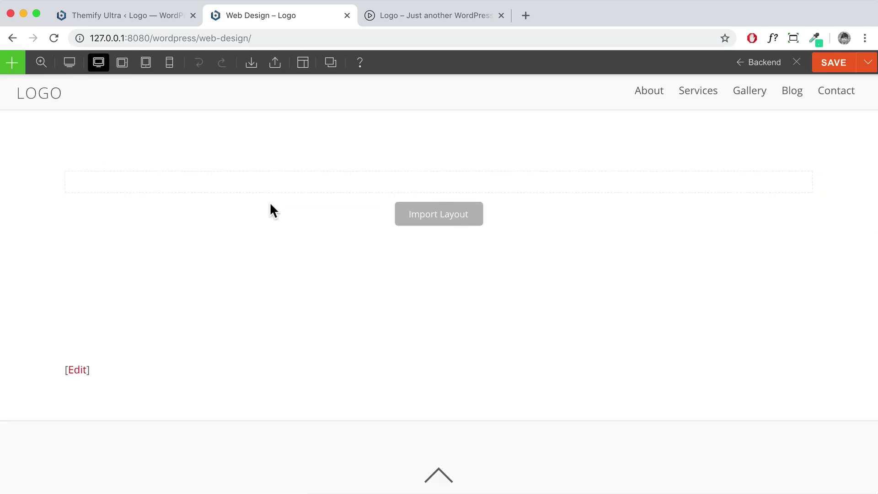
mouse_move(300, 69)
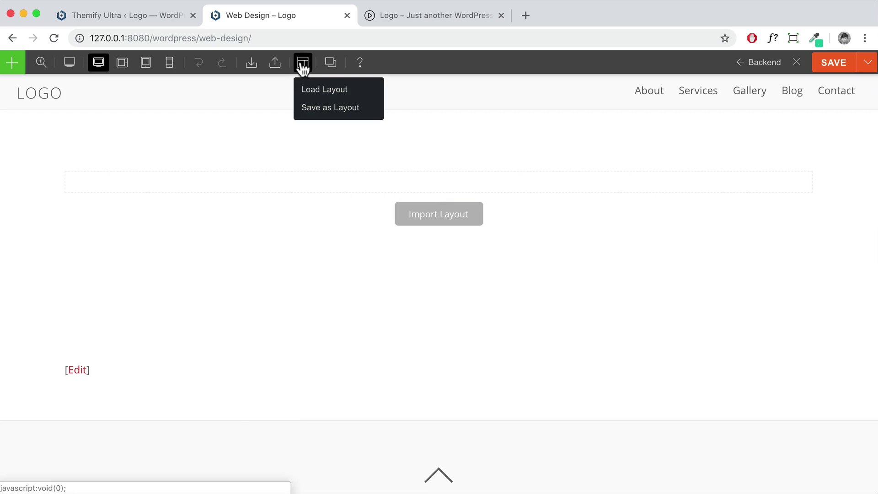
click(320, 91)
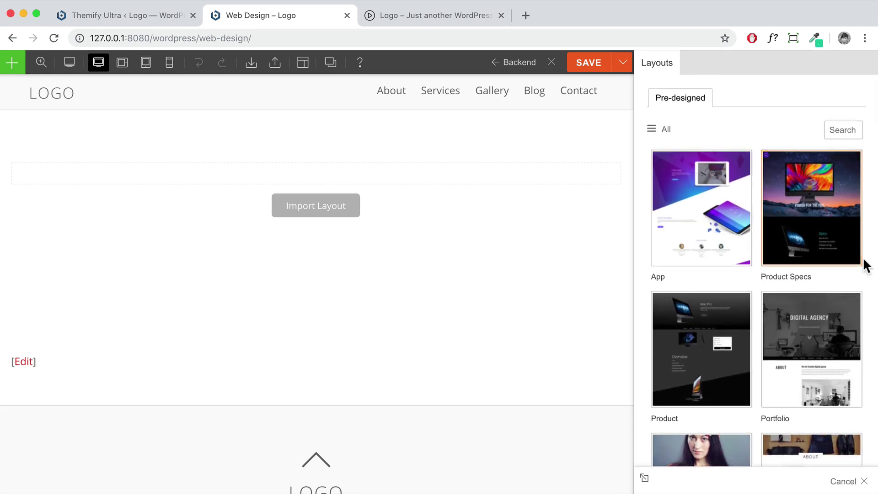
click(821, 349)
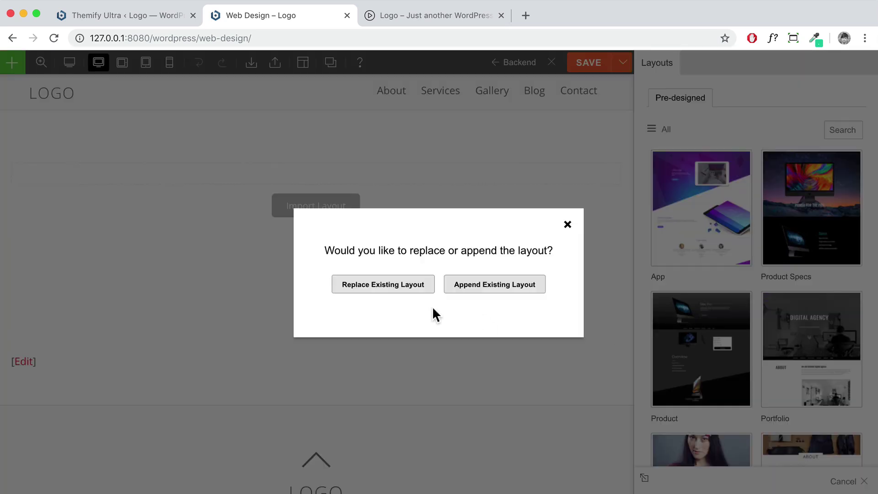
click(470, 288)
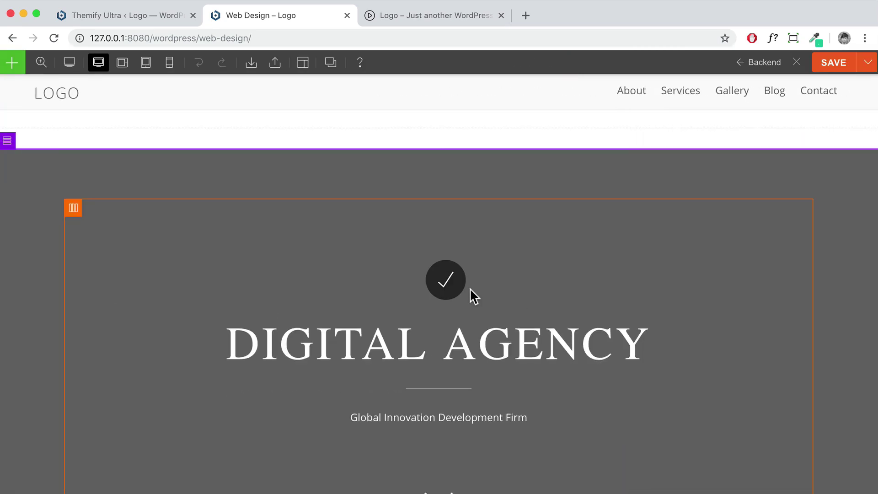
scroll(466, 289, down, 7)
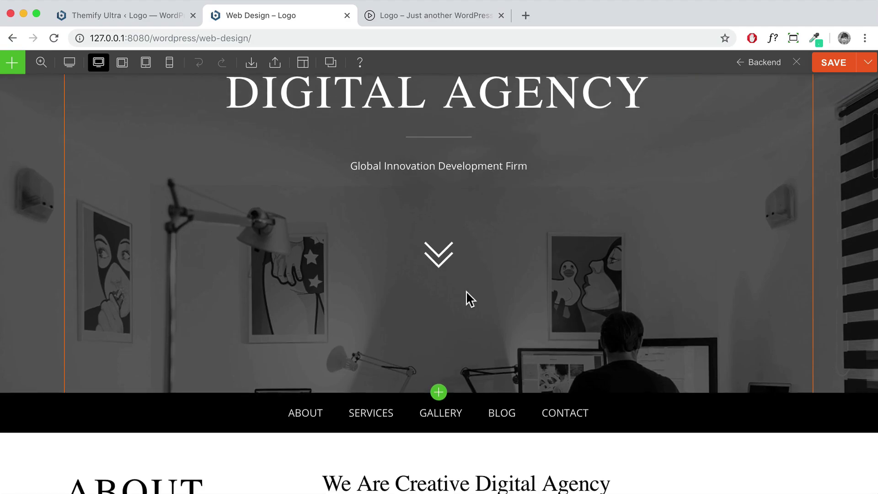
scroll(466, 291, down, 10)
scroll(467, 293, up, 4)
scroll(467, 293, up, 5)
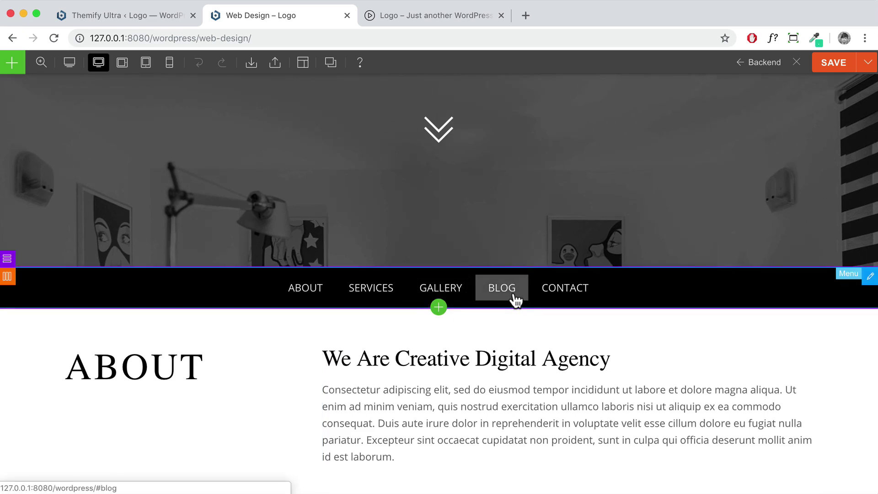
Shrink the preview to half size and delete the layout's nav bar row
mouse_move(41, 63)
click(46, 89)
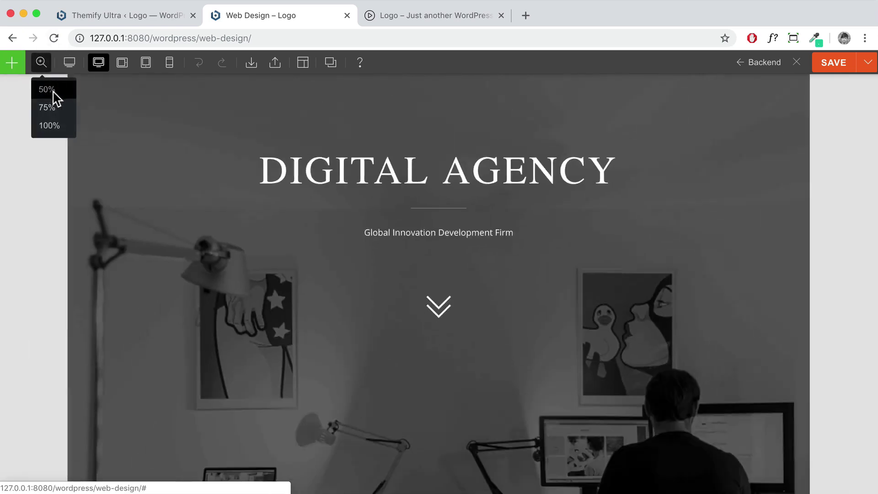
scroll(475, 237, down, 4)
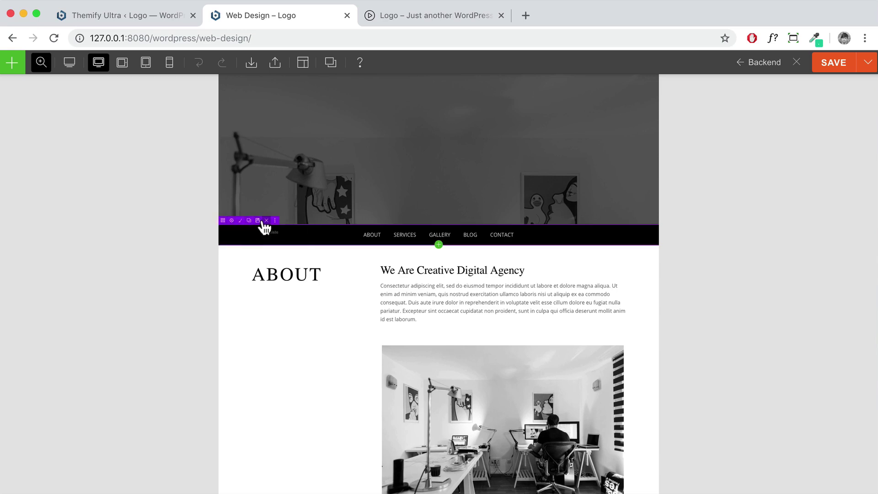
click(275, 220)
click(547, 113)
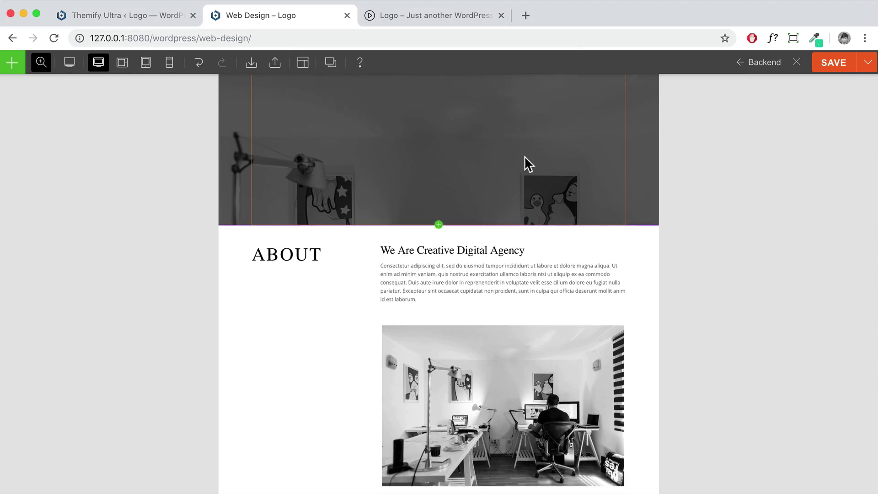
scroll(466, 282, up, 3)
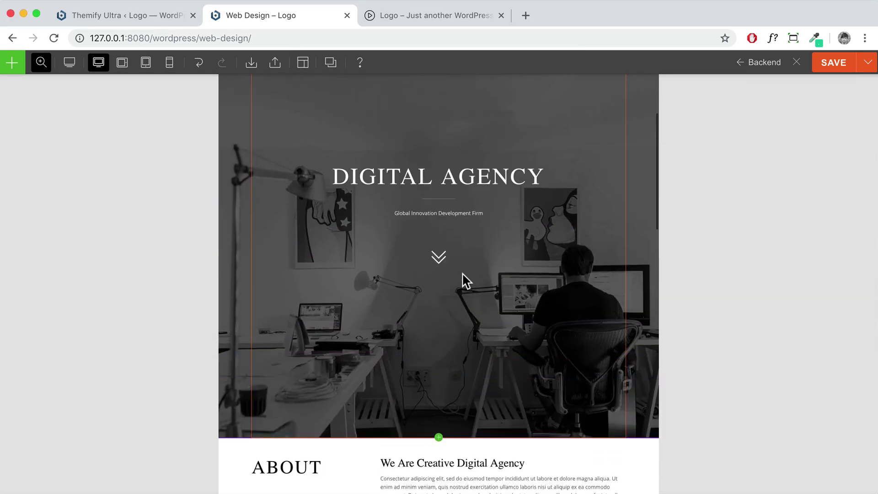
Replace the DIGITAL AGENCY hero heading text with 'Web Design'
double_click(454, 172)
drag(770, 259, 643, 254)
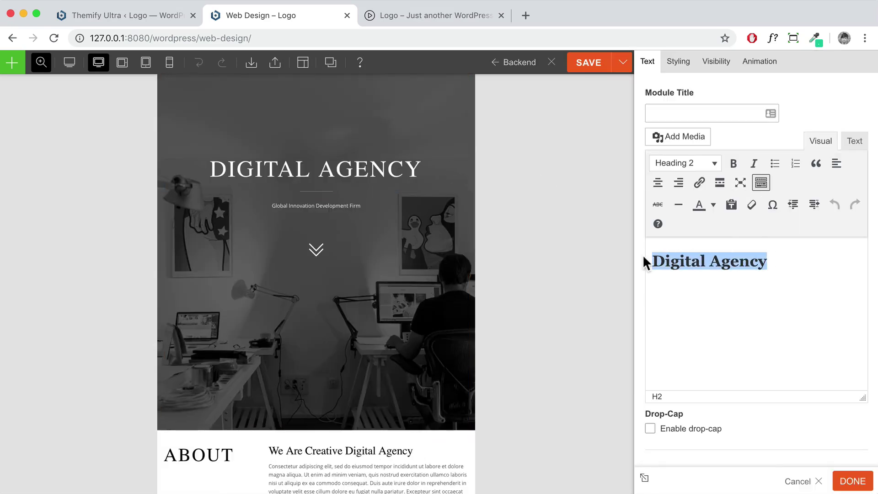
text(Web Design)
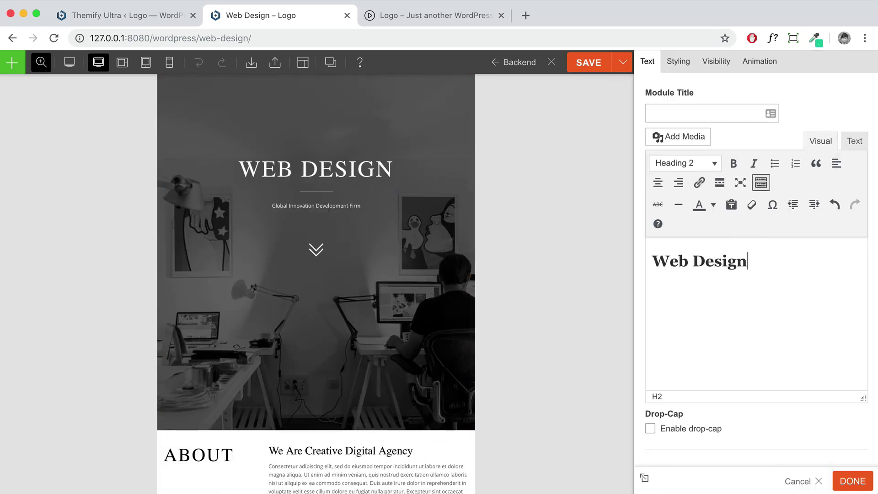
scroll(410, 309, down, 5)
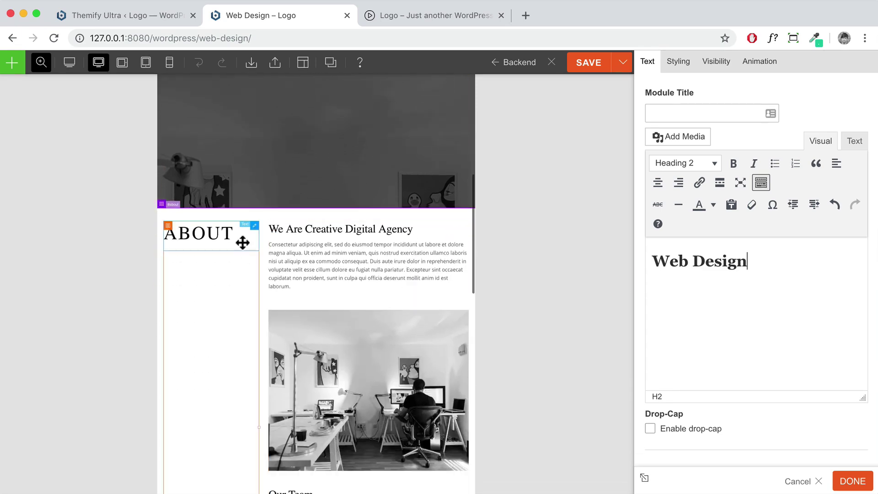
scroll(328, 250, down, 1)
click(340, 210)
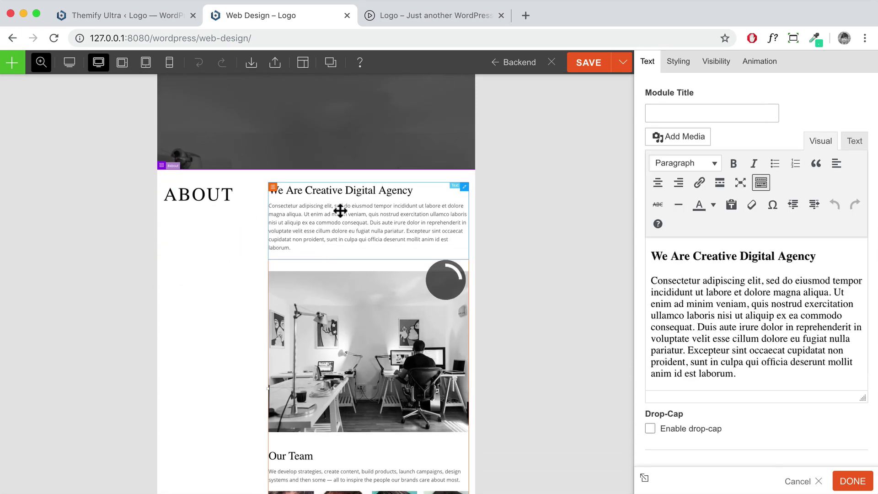
scroll(394, 279, down, 1)
scroll(395, 280, down, 3)
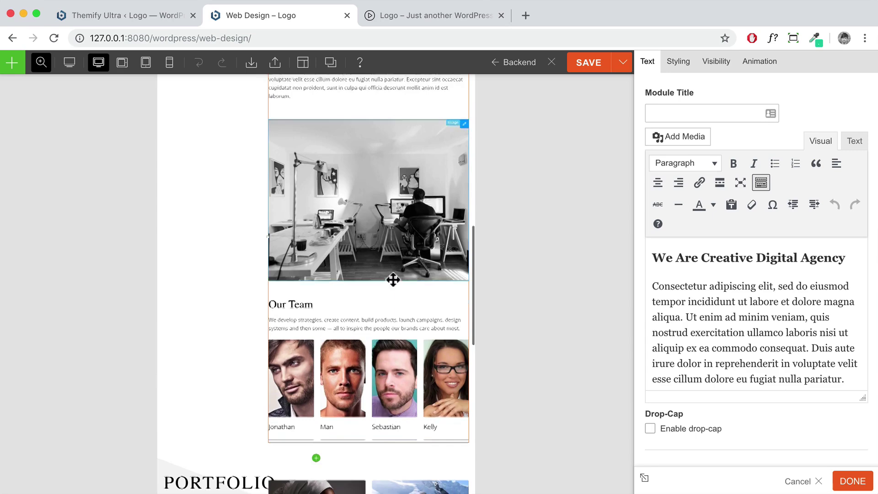
scroll(372, 202, down, 6)
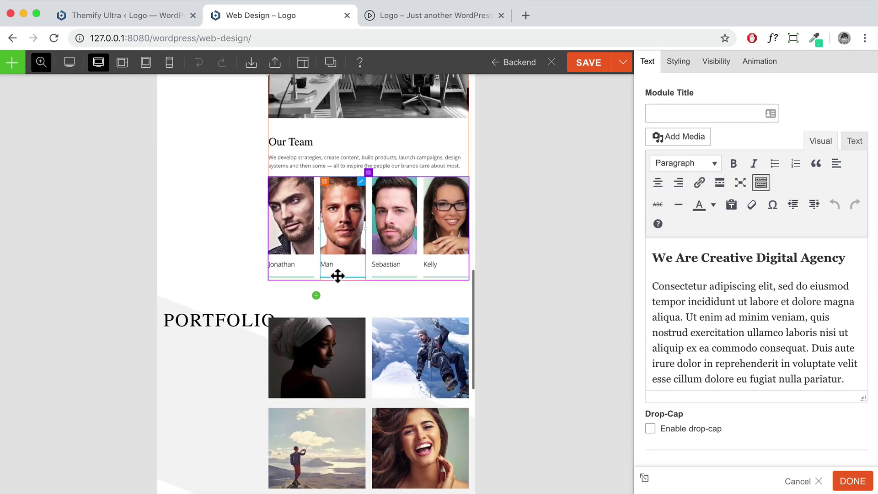
scroll(273, 284, down, 5)
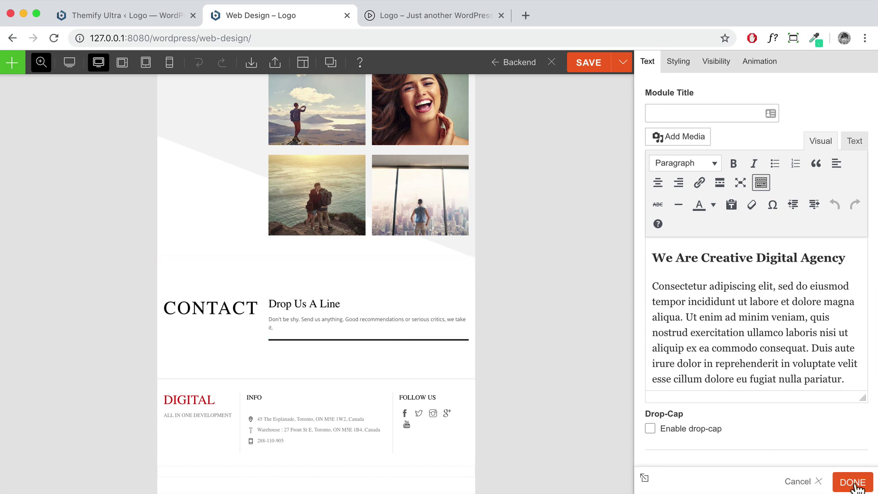
key(Escape)
scroll(545, 297, up, 6)
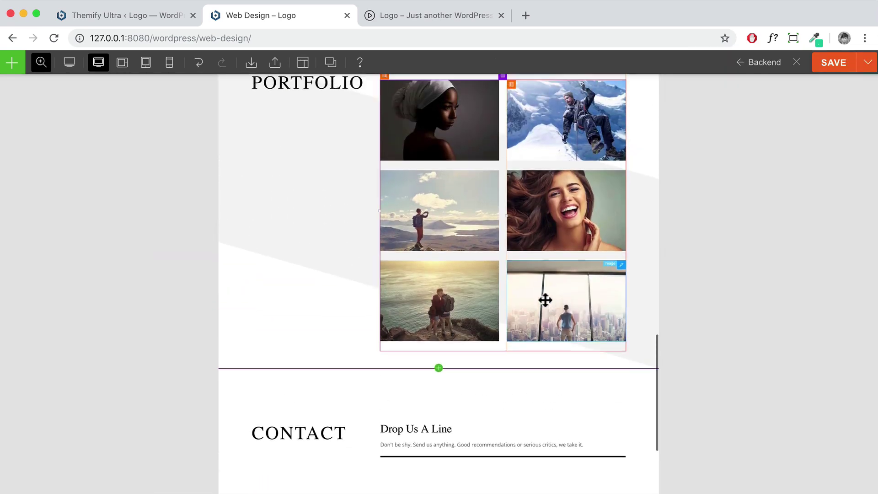
scroll(543, 300, up, 12)
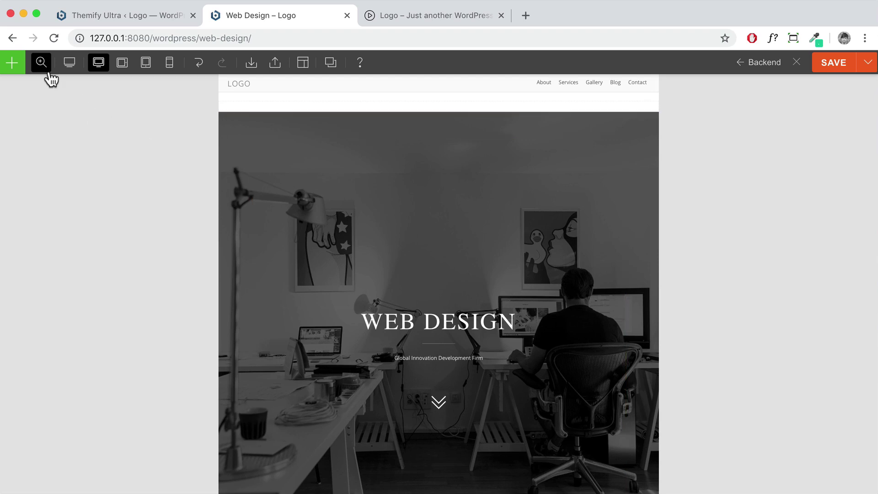
mouse_move(47, 86)
click(45, 130)
scroll(461, 235, down, 15)
scroll(463, 237, down, 7)
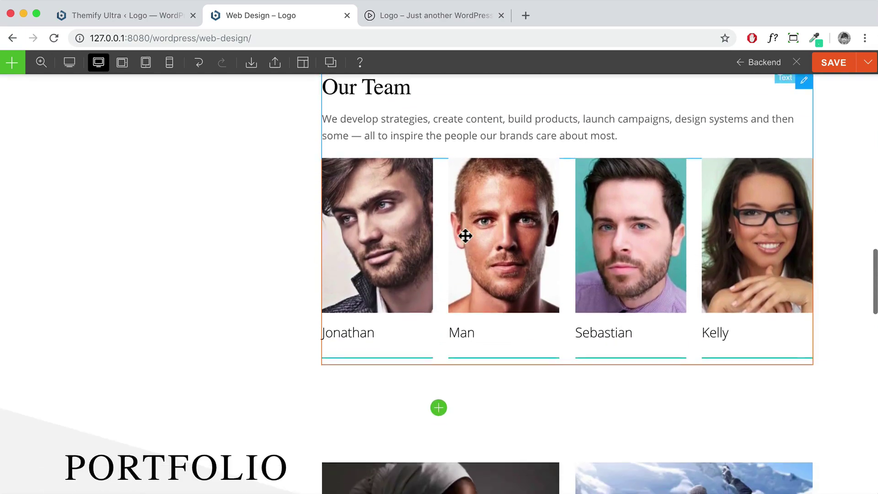
scroll(464, 235, up, 2)
scroll(464, 235, down, 15)
mouse_move(427, 205)
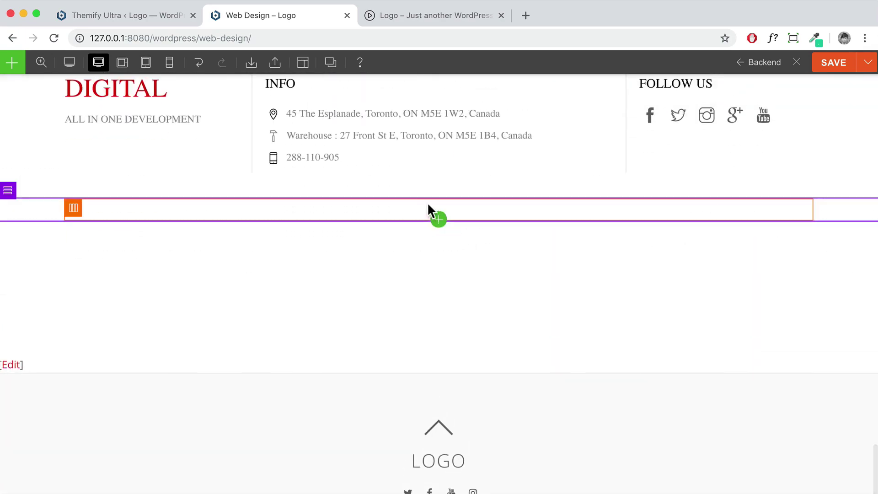
Drag the Call to Action - Full Height 4 Columns row template in just above the footer
click(438, 221)
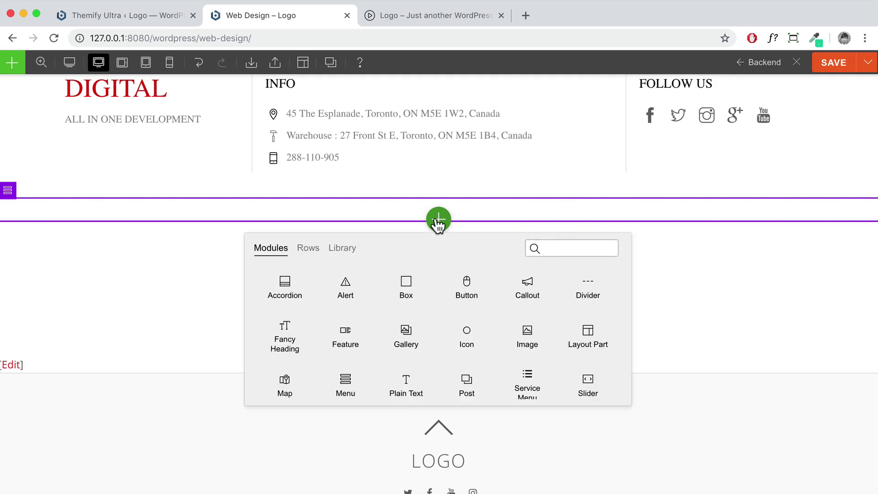
click(307, 250)
scroll(437, 327, down, 2)
scroll(373, 320, down, 3)
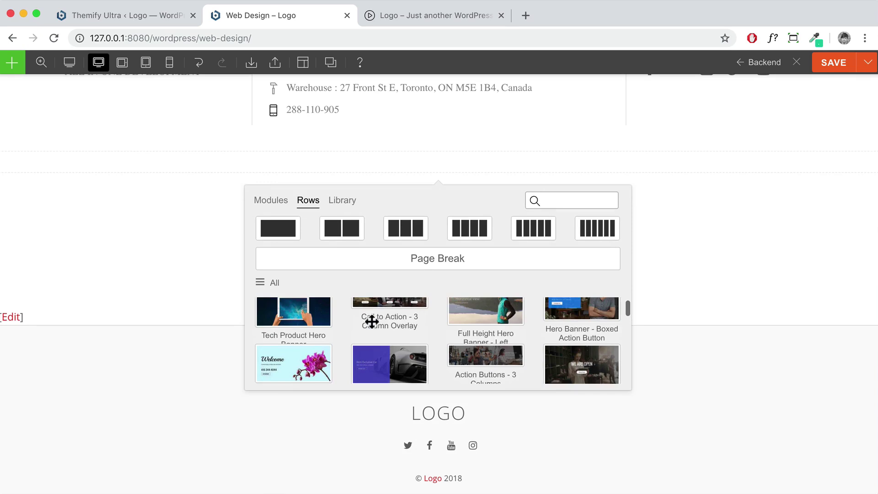
scroll(372, 320, down, 3)
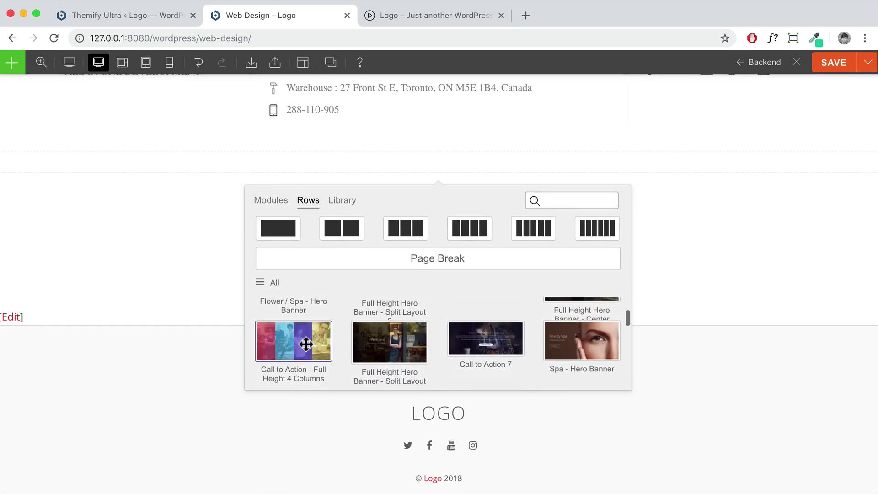
drag(289, 346, 360, 347)
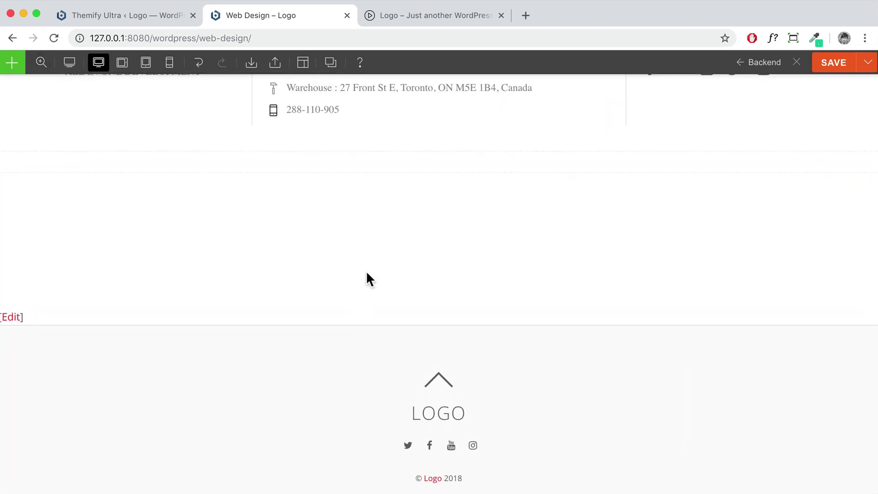
scroll(369, 209, up, 20)
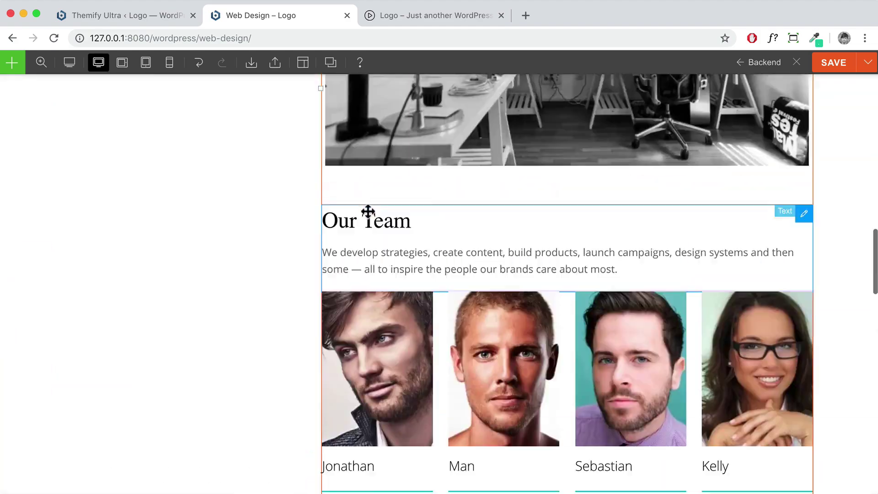
scroll(367, 211, down, 10)
scroll(367, 212, down, 15)
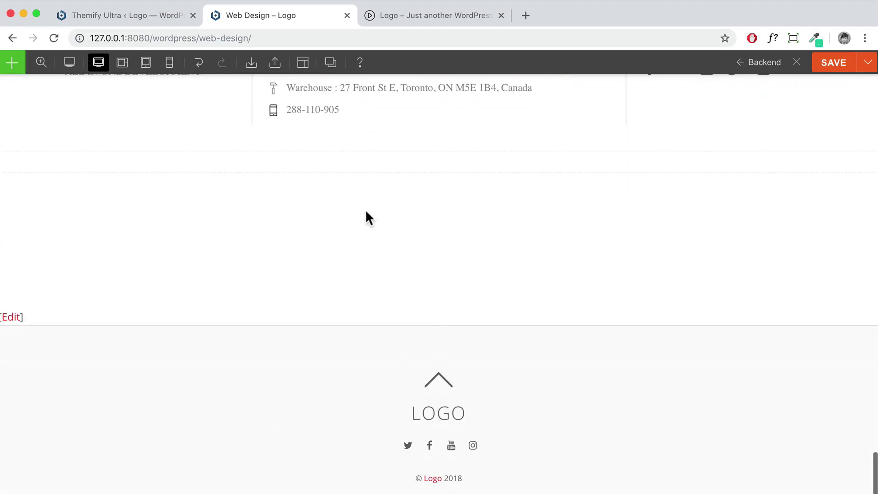
click(439, 172)
drag(295, 340, 369, 108)
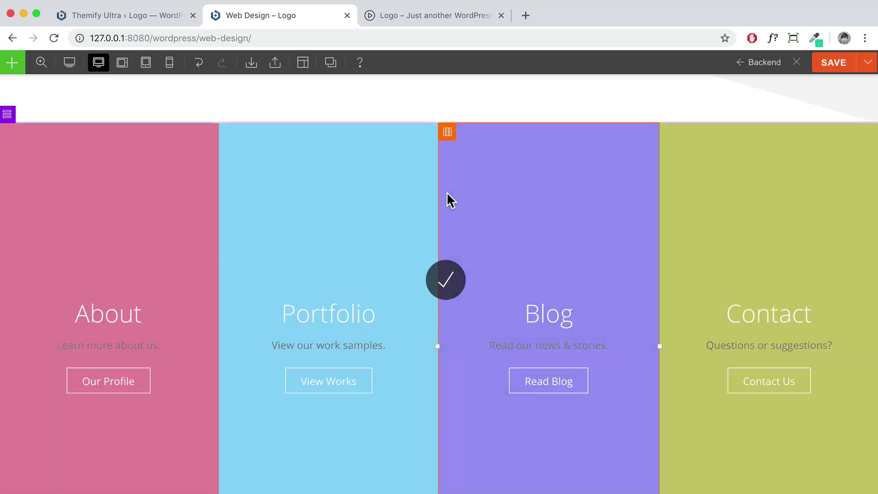
Save the Web Design page's builder layout and exit to the live page
mouse_move(44, 65)
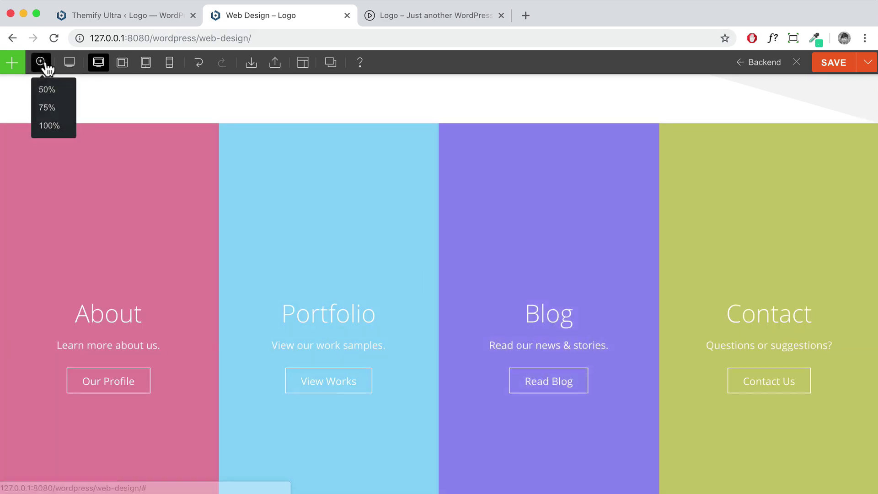
click(47, 90)
scroll(388, 146, down, 4)
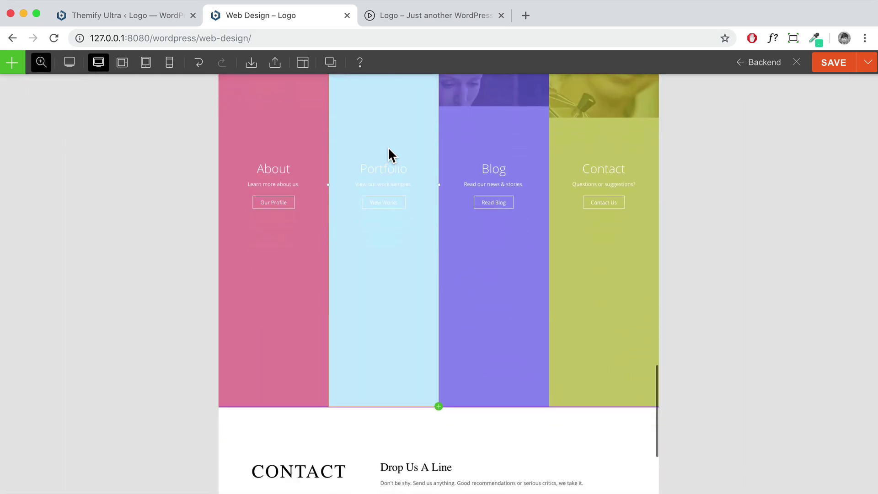
scroll(512, 251, down, 3)
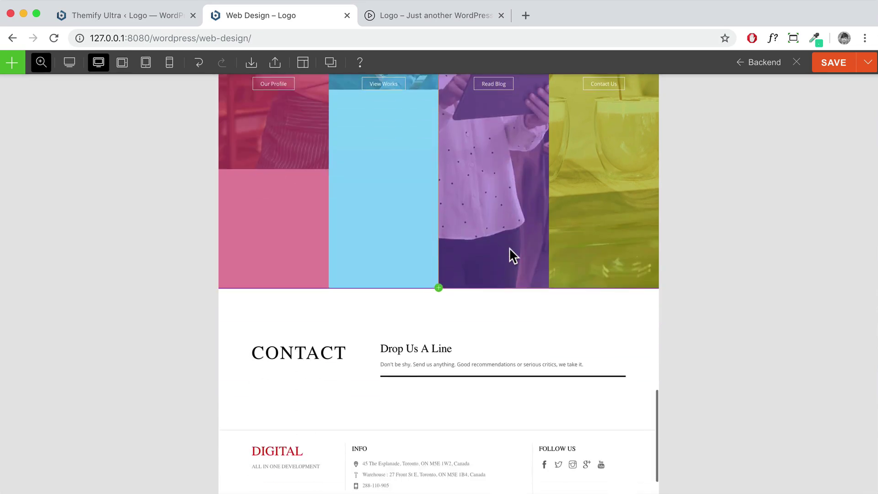
scroll(510, 254, up, 15)
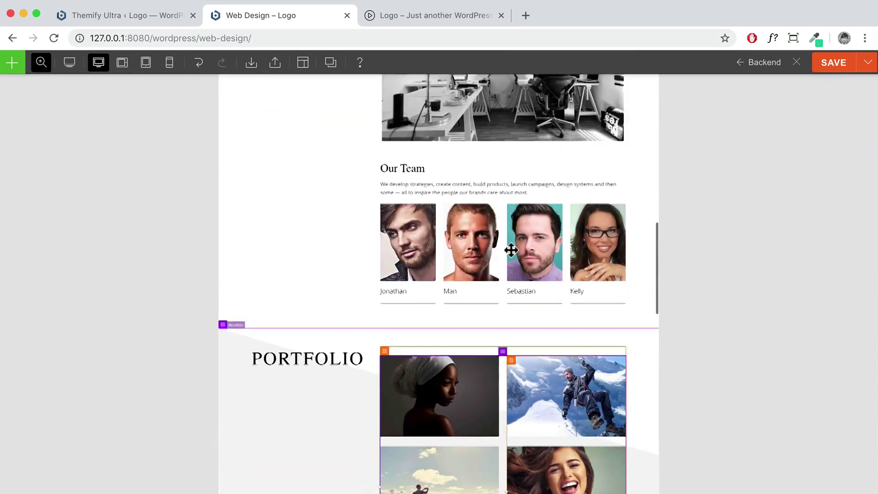
scroll(510, 249, up, 10)
click(841, 69)
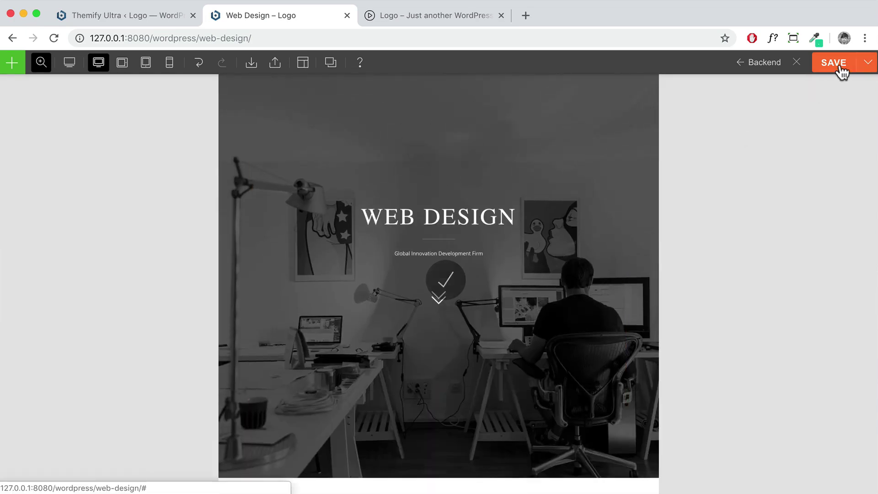
click(798, 65)
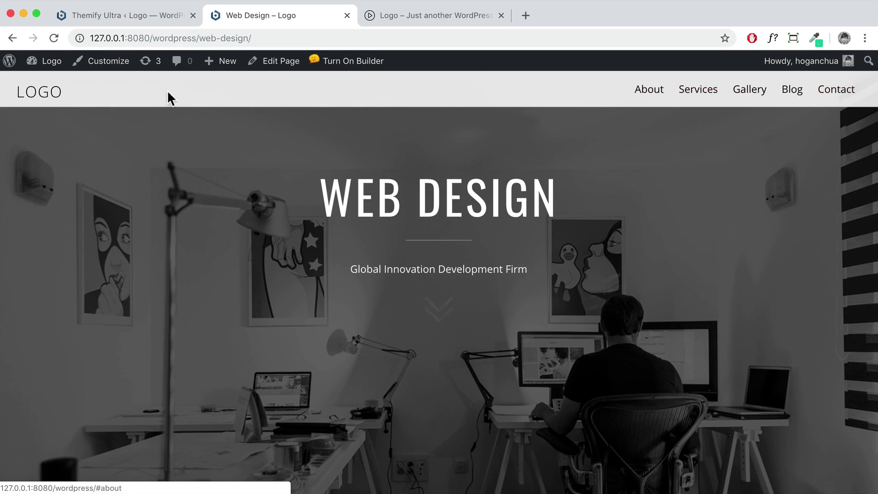
Edit the Top Nav menu in the Customizer and show its list of addable pages
click(112, 64)
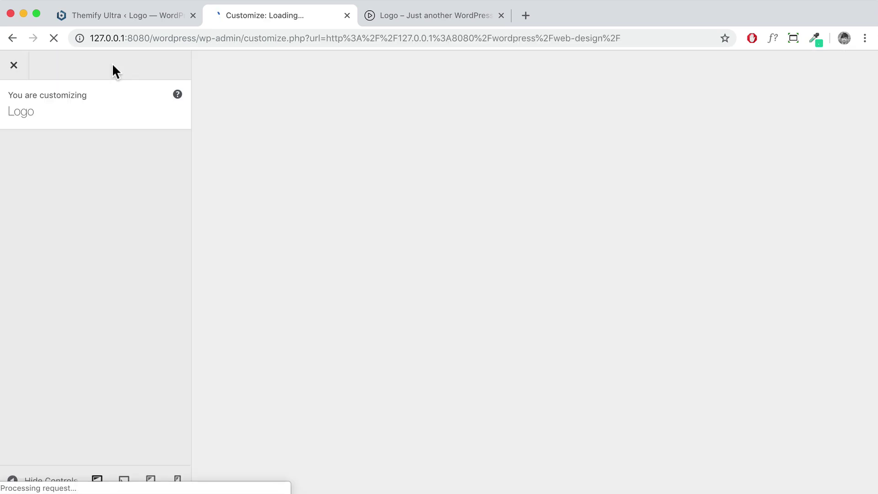
click(69, 314)
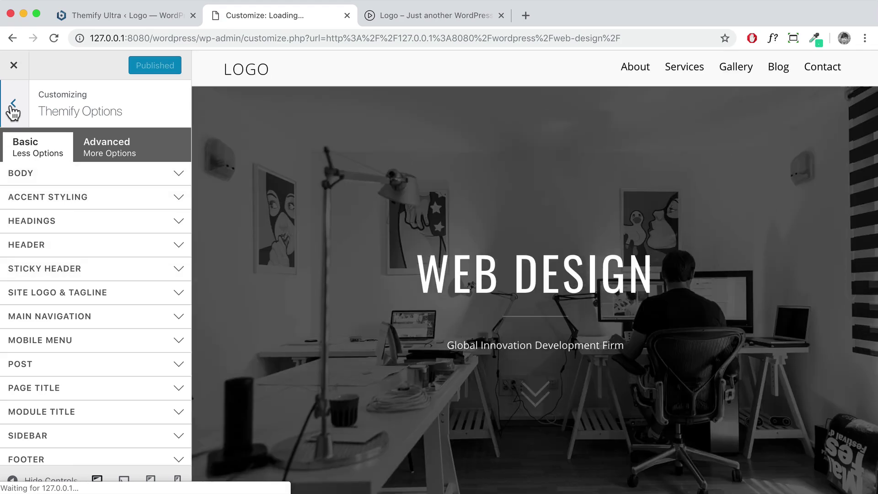
click(12, 105)
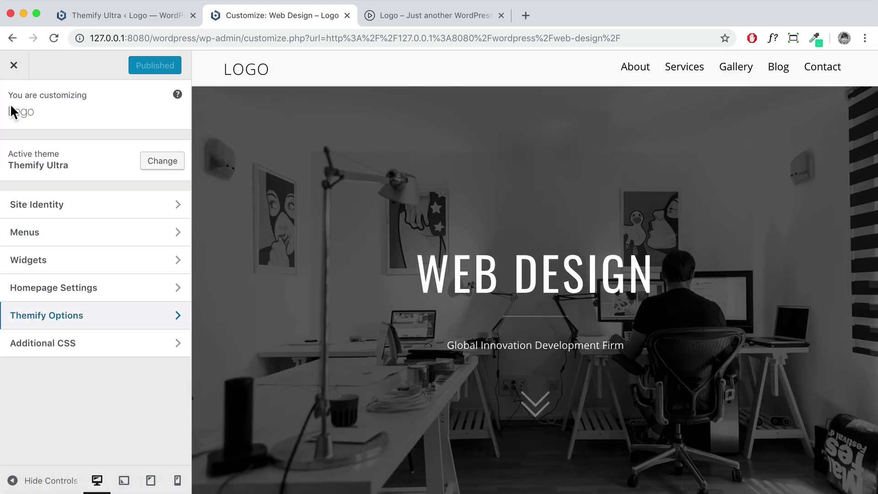
click(70, 237)
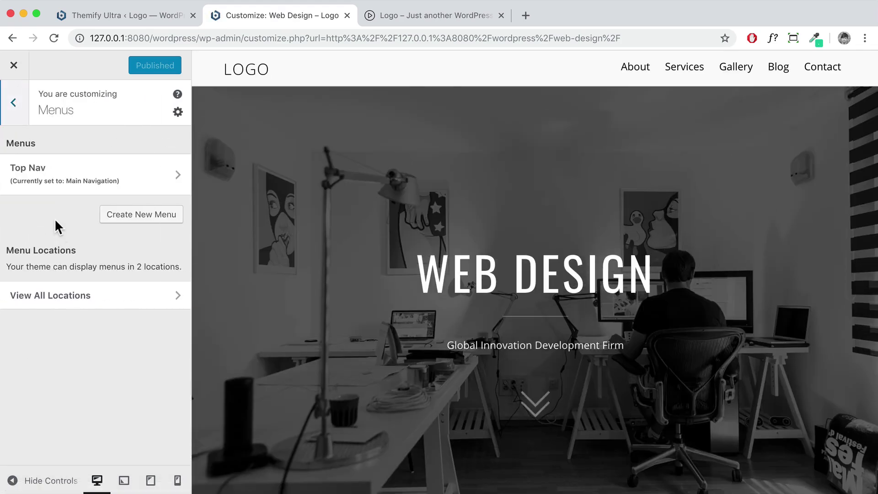
click(71, 177)
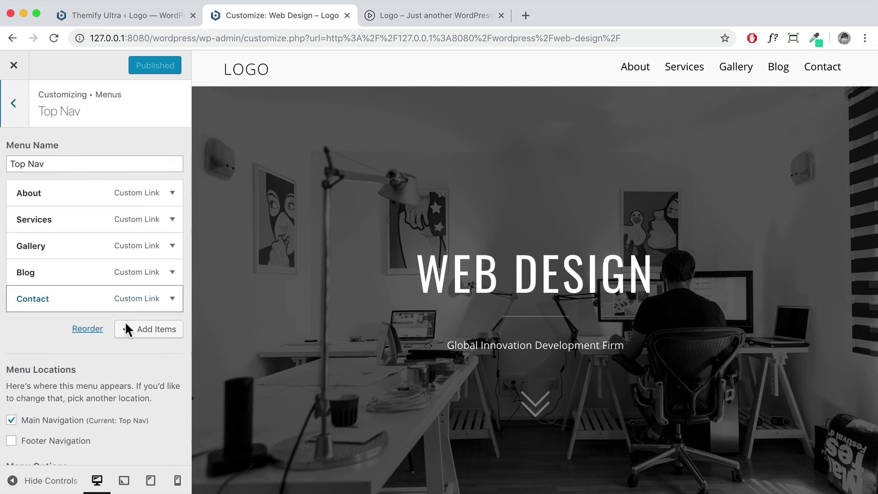
click(132, 335)
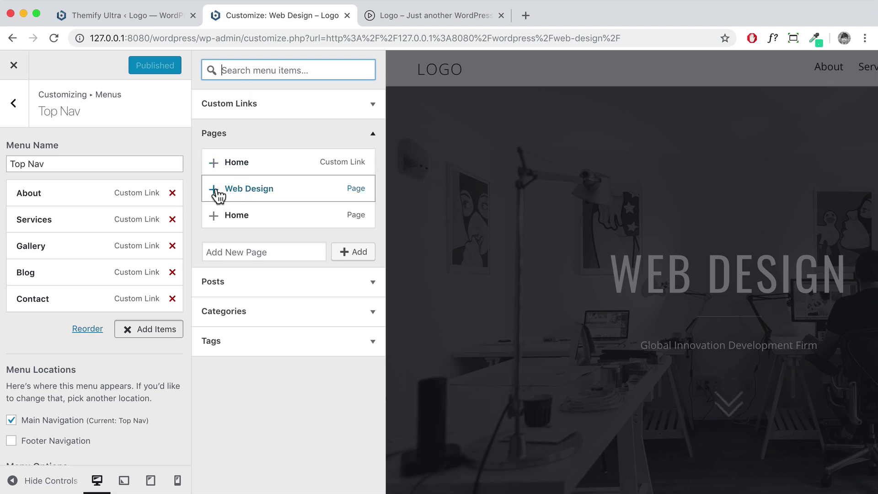
Add the Web Design page to Top Nav, publish, and nest it under Services
click(214, 189)
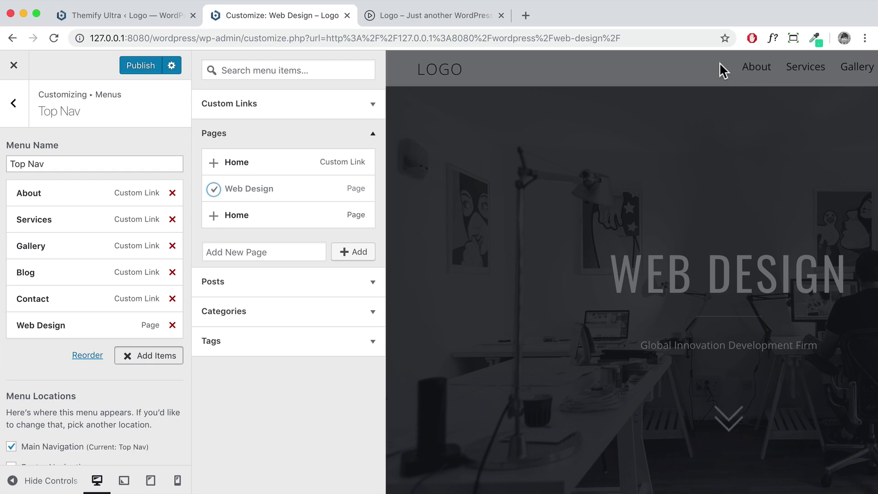
click(152, 69)
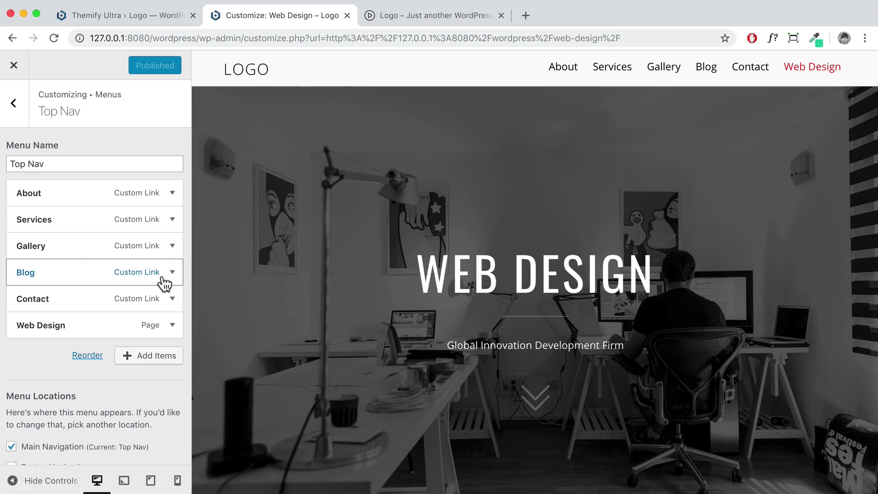
drag(57, 328, 69, 249)
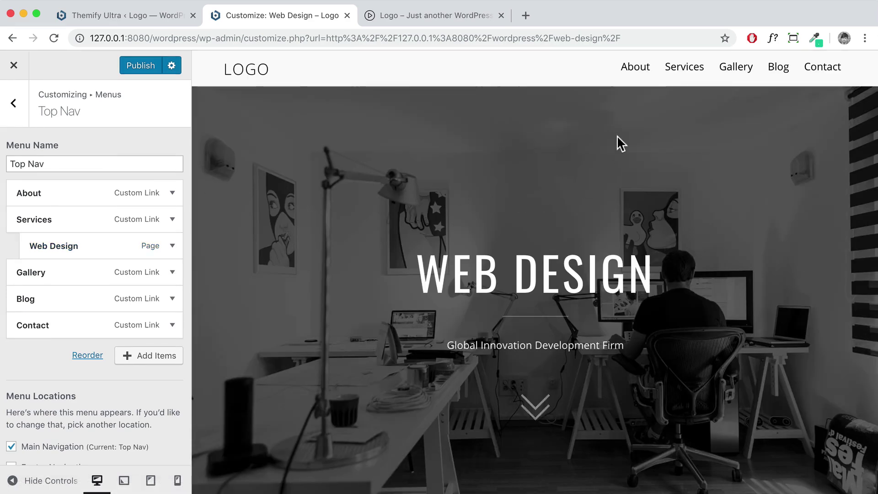
mouse_move(676, 76)
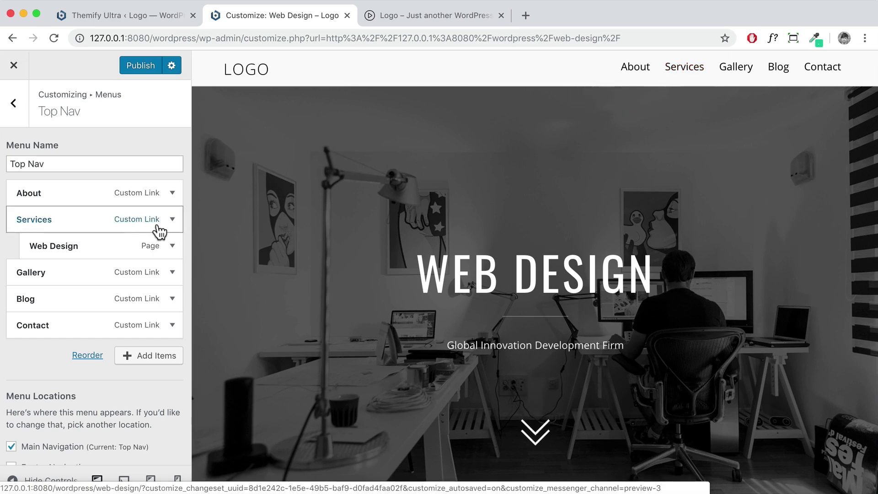
Return Gallery to the top level after nesting it, republish the menu, and close the Customizer
drag(46, 274, 73, 273)
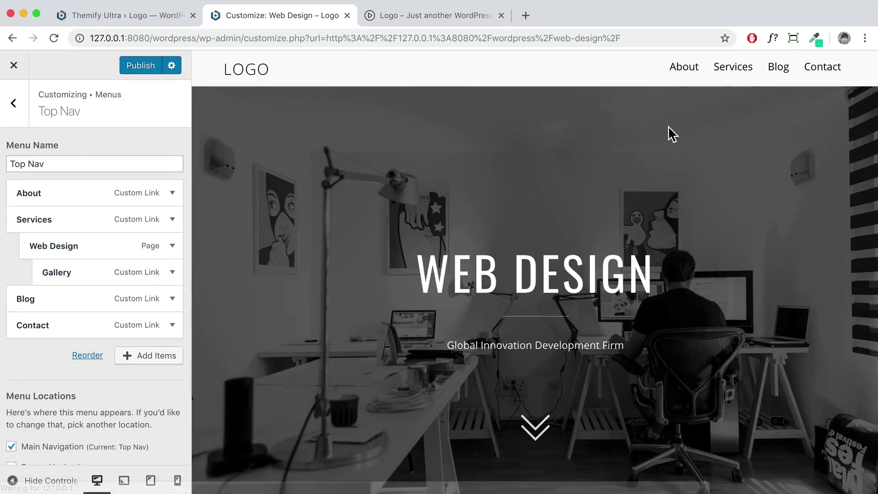
mouse_move(734, 74)
mouse_move(675, 104)
drag(94, 276, 69, 263)
click(138, 71)
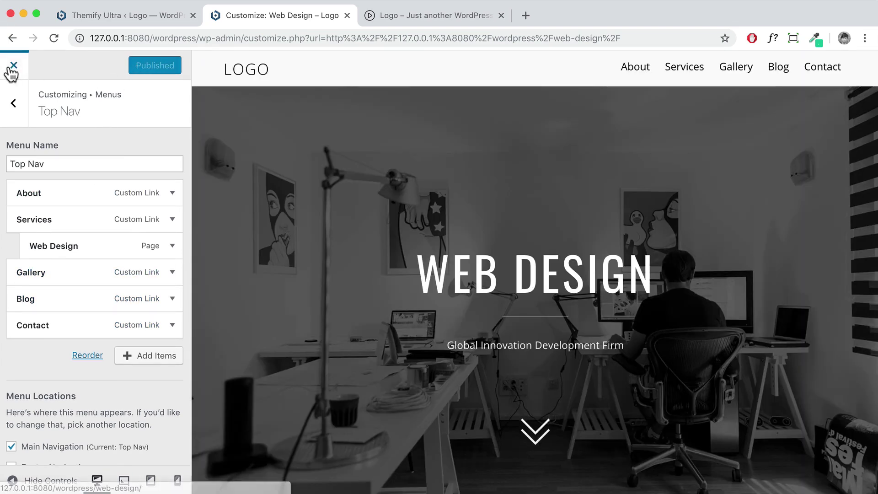
click(14, 66)
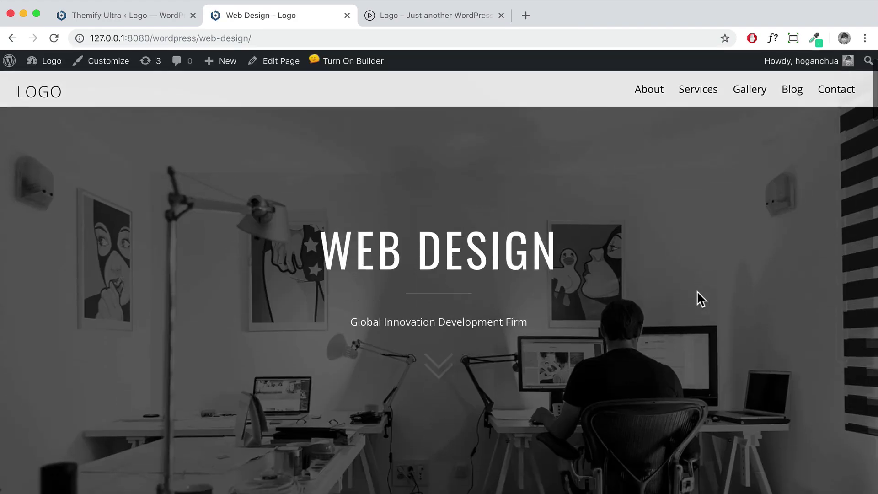
Open the homepage in the builder and choose Save as Revision from the save options
scroll(694, 291, down, 15)
scroll(693, 292, up, 20)
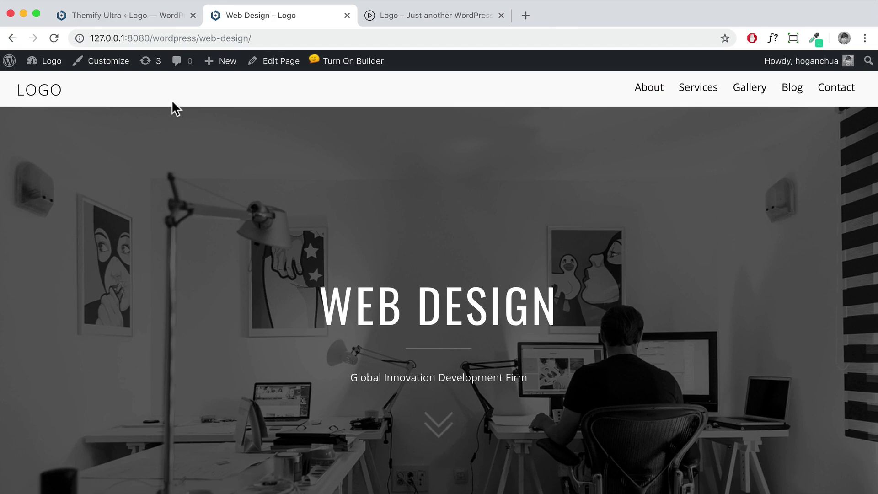
click(46, 93)
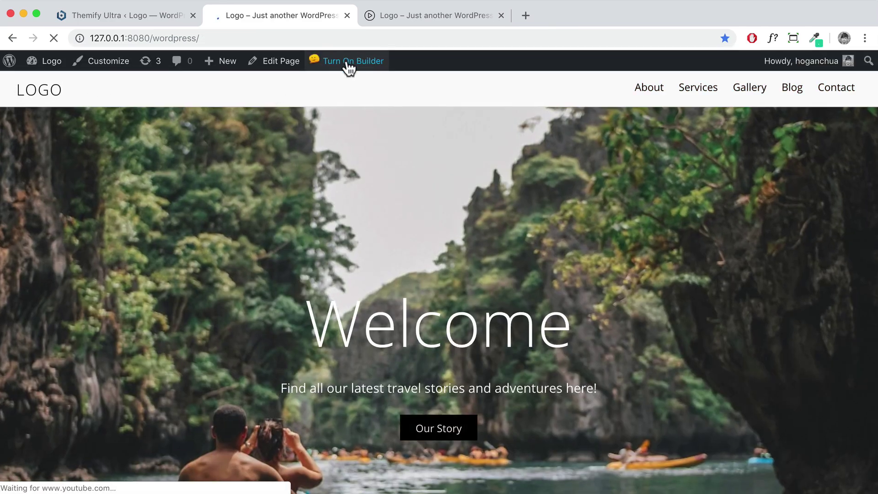
click(348, 67)
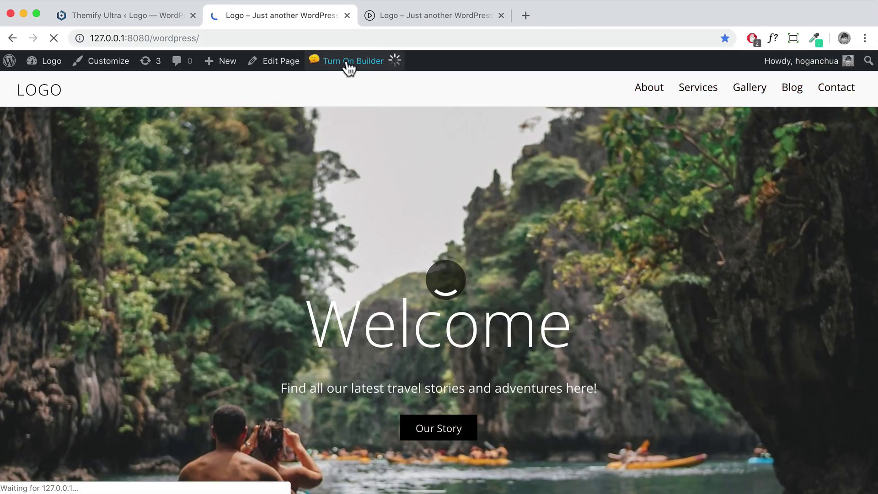
scroll(473, 187, down, 10)
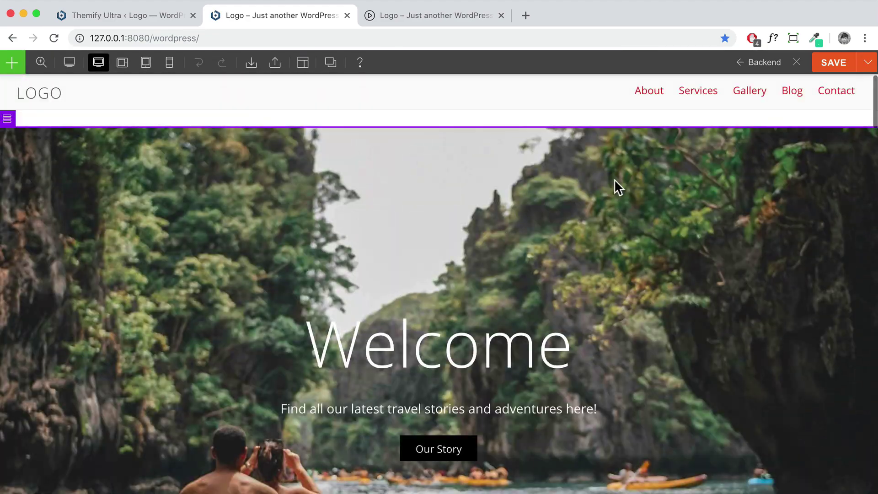
scroll(617, 187, down, 20)
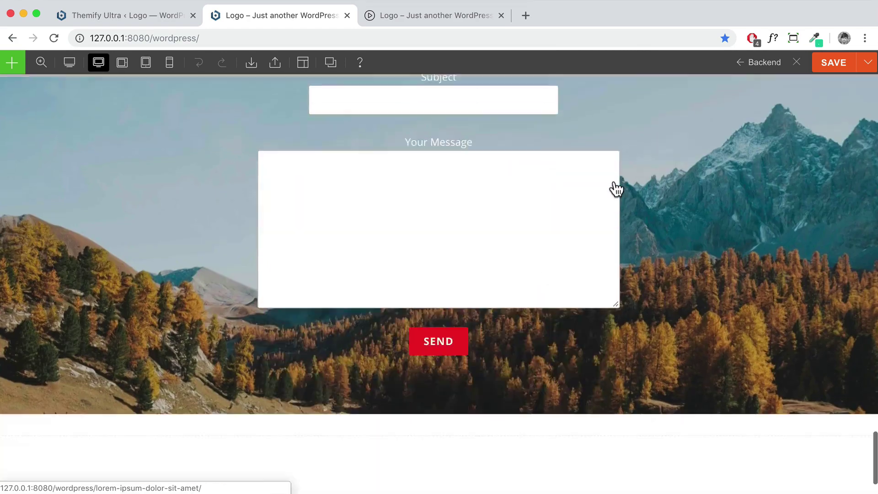
scroll(648, 191, up, 10)
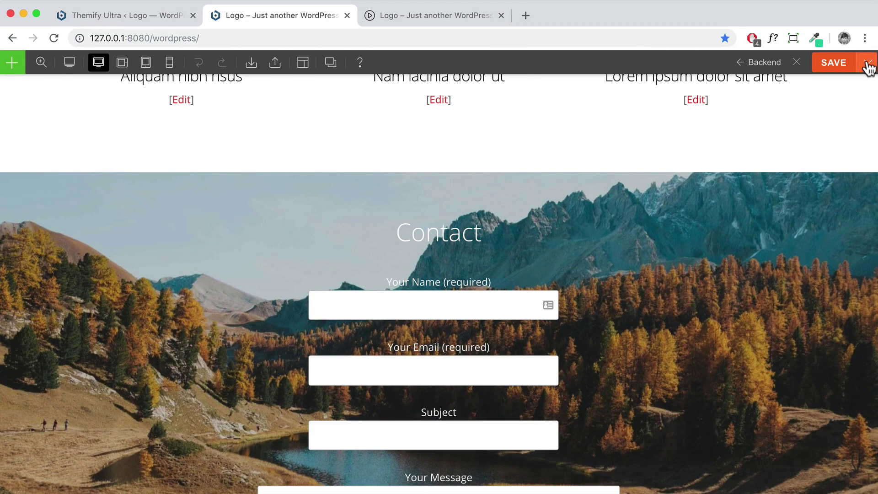
click(867, 64)
click(839, 87)
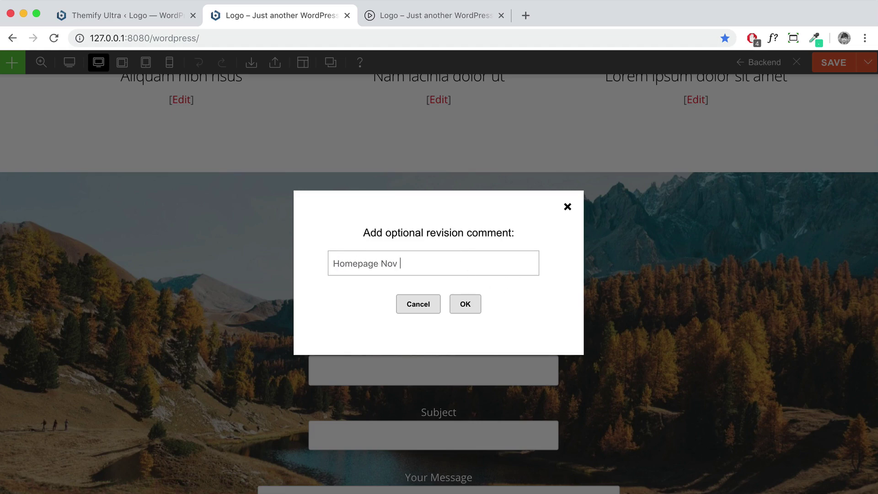
Confirm the 'Homepage Nov 7' revision and review the list of saved revisions
click(465, 304)
scroll(467, 304, up, 5)
scroll(472, 215, up, 15)
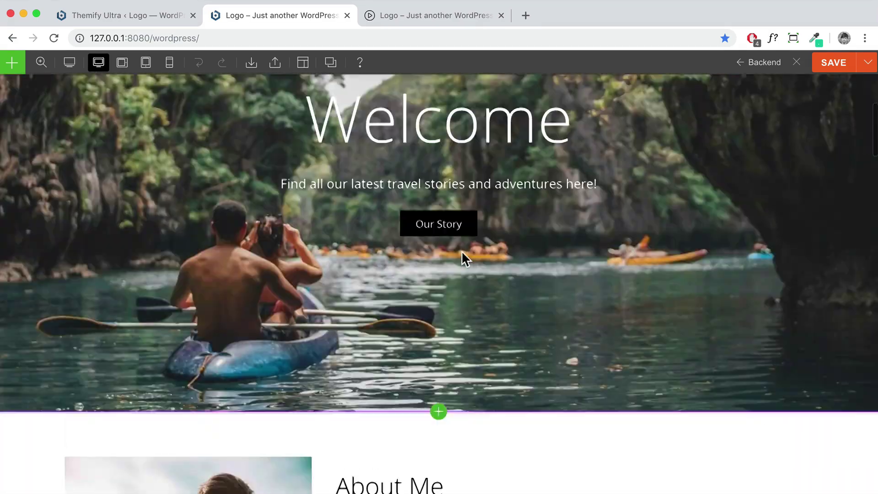
scroll(462, 251, up, 5)
mouse_move(868, 69)
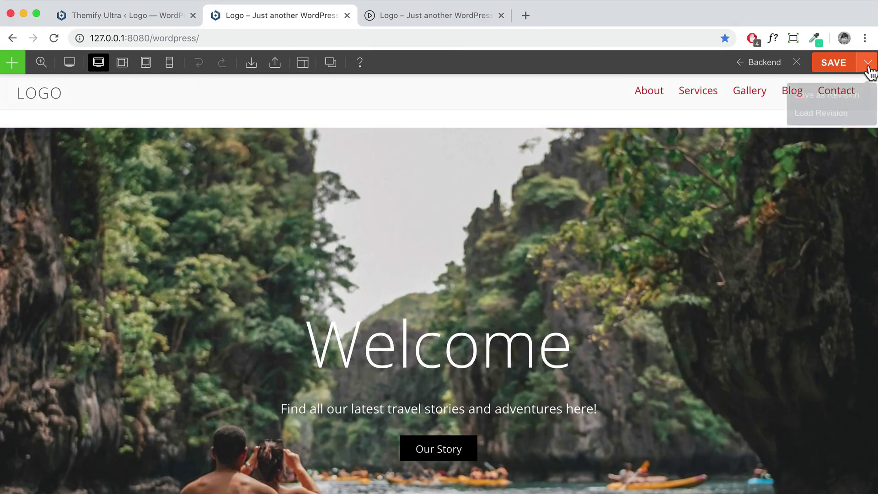
click(818, 114)
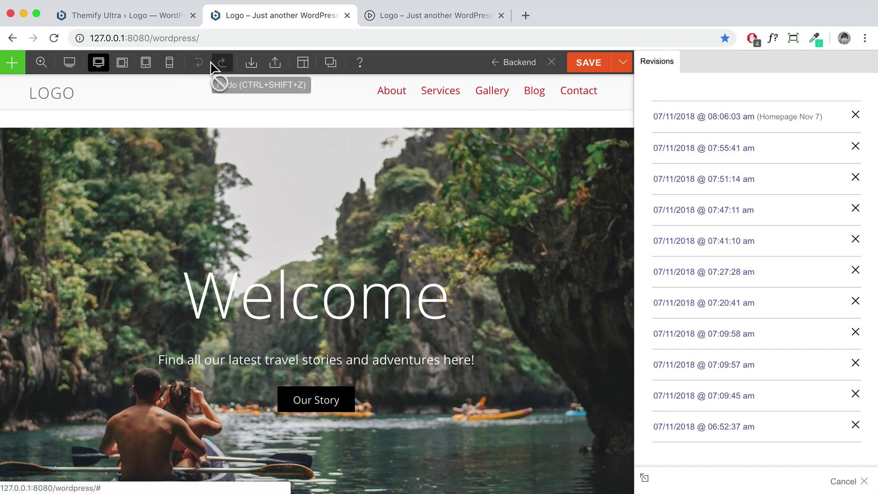
Save the homepage as a reusable layout titled 'Home page' and exit the builder
mouse_move(301, 69)
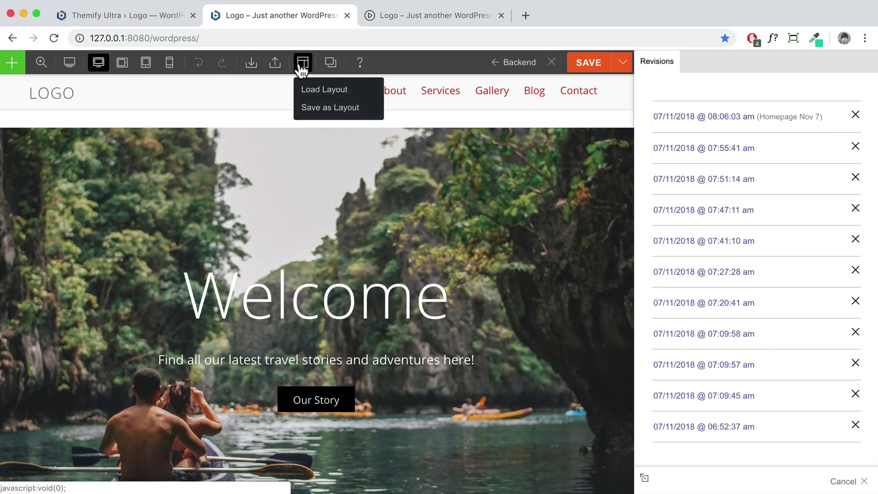
click(316, 110)
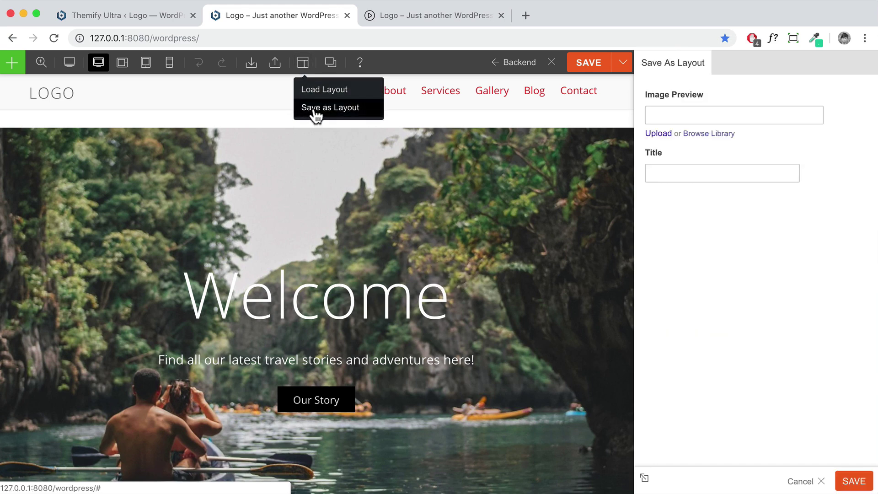
click(713, 173)
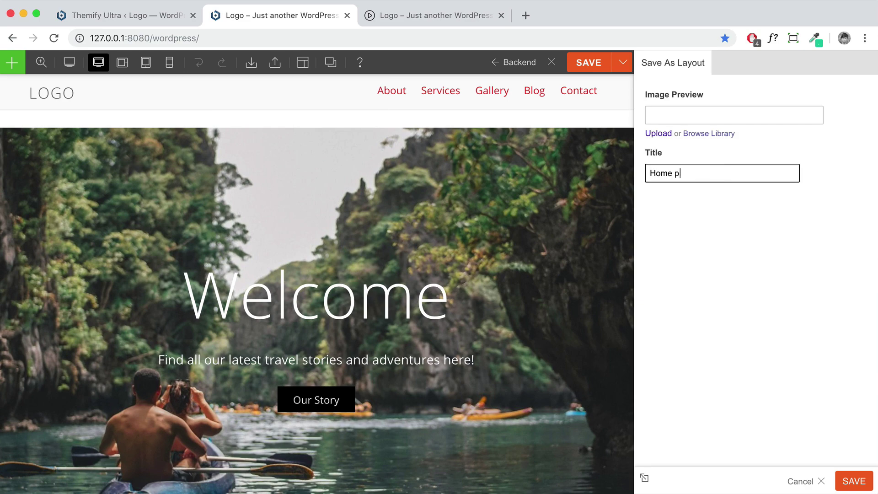
click(853, 483)
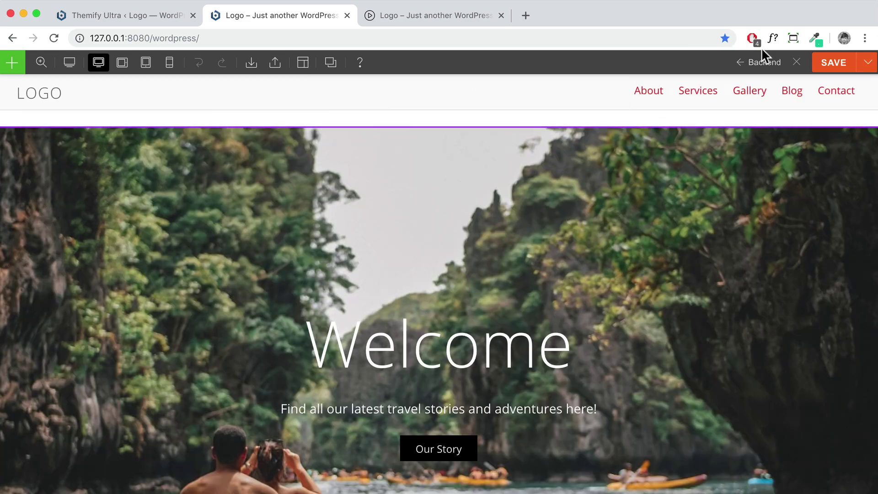
click(798, 66)
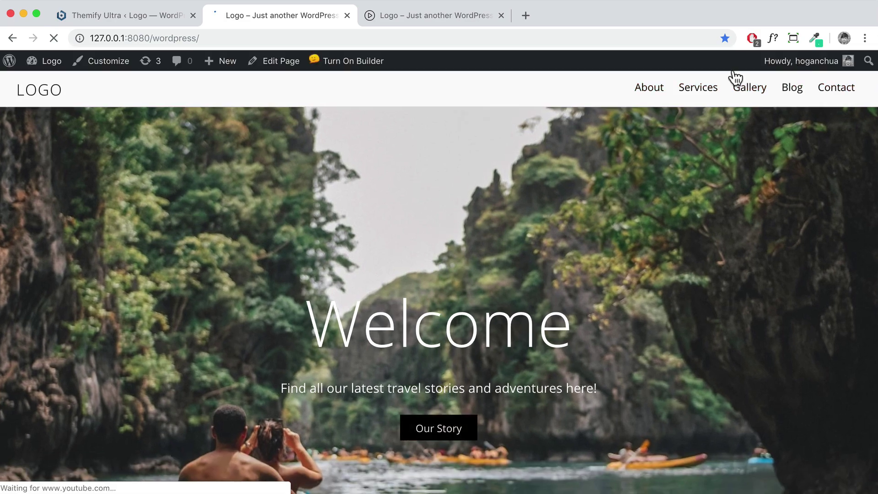
mouse_move(708, 88)
click(637, 127)
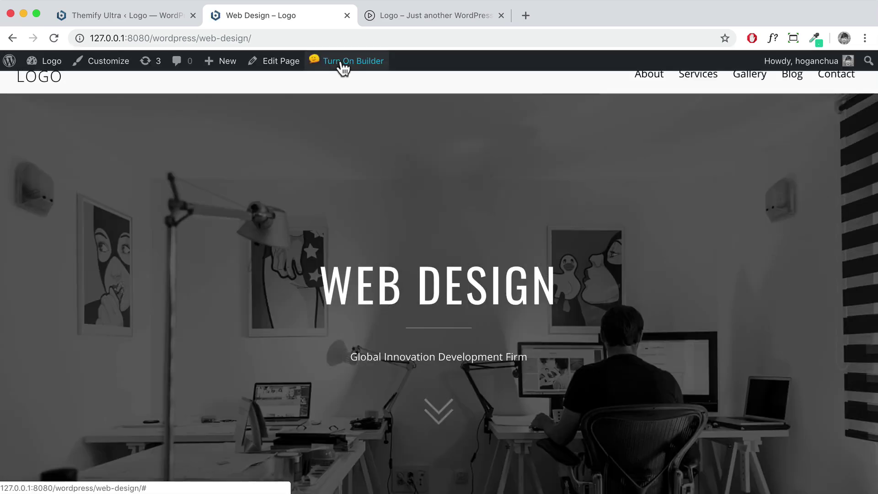
click(343, 64)
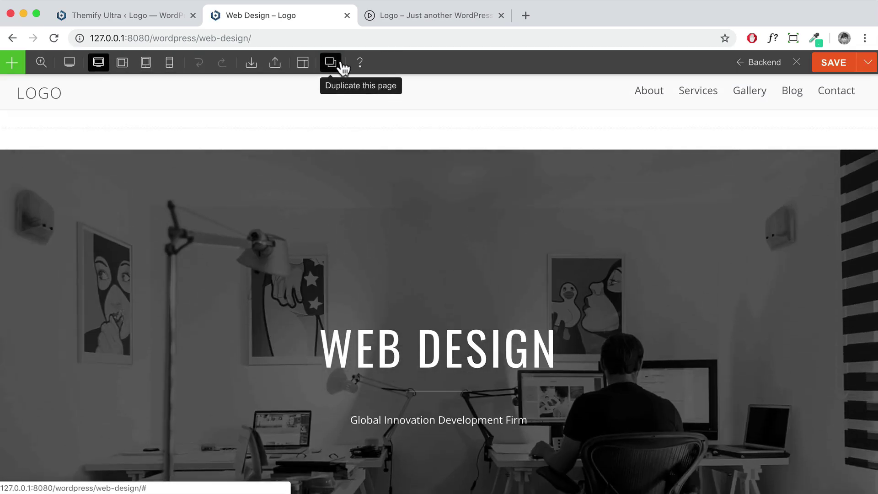
mouse_move(303, 64)
click(309, 90)
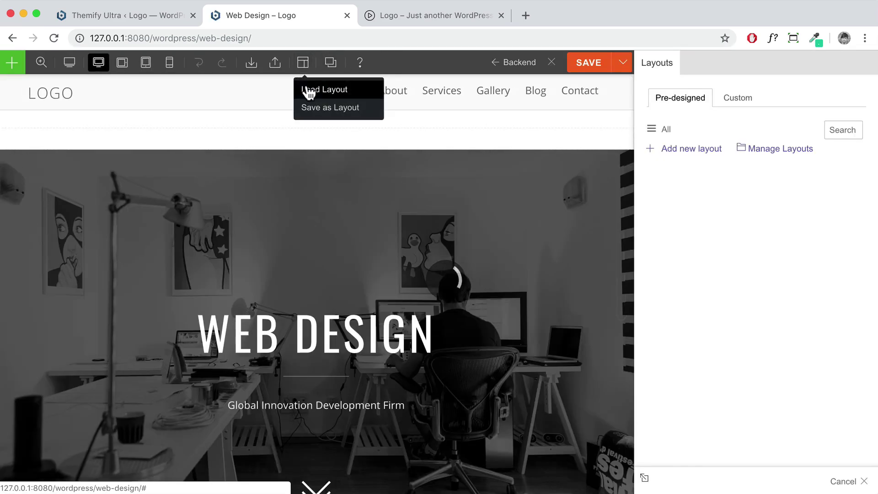
click(737, 98)
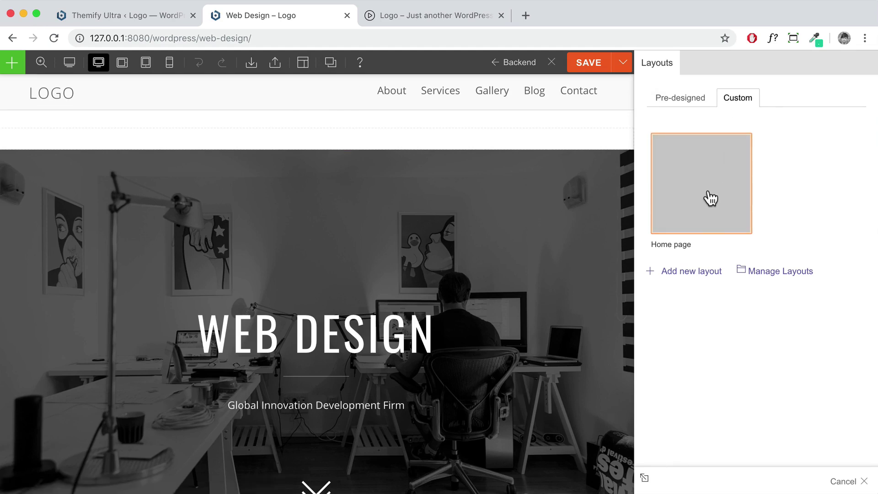
click(844, 482)
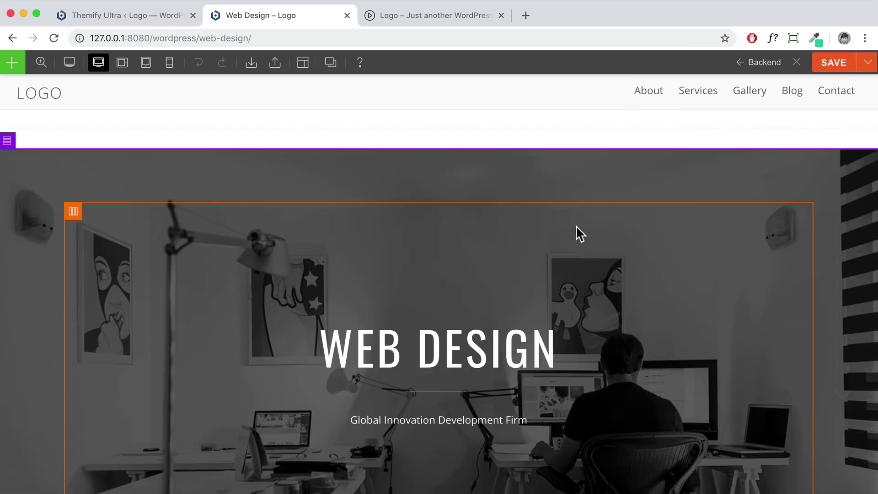
click(798, 68)
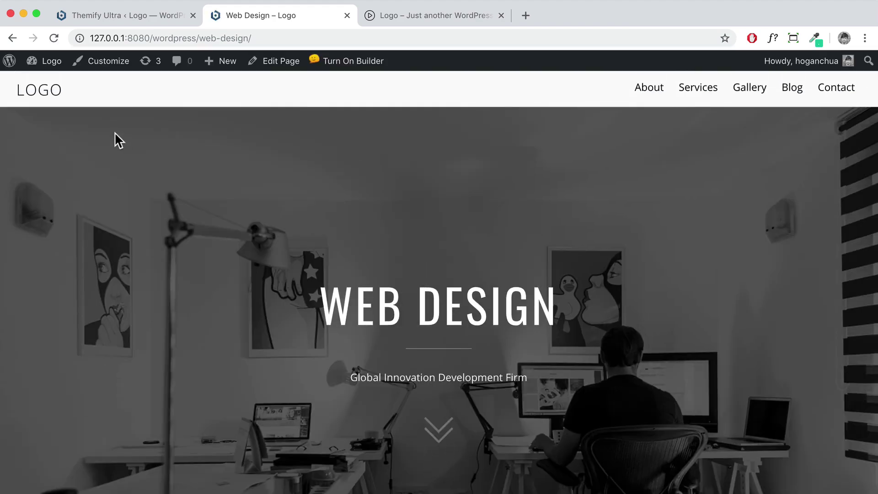
scroll(575, 174, down, 15)
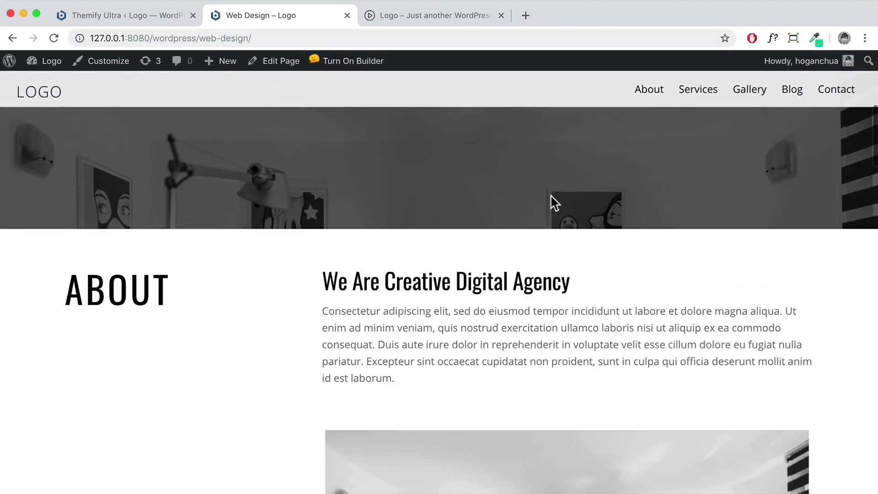
scroll(550, 193, down, 10)
scroll(550, 195, up, 10)
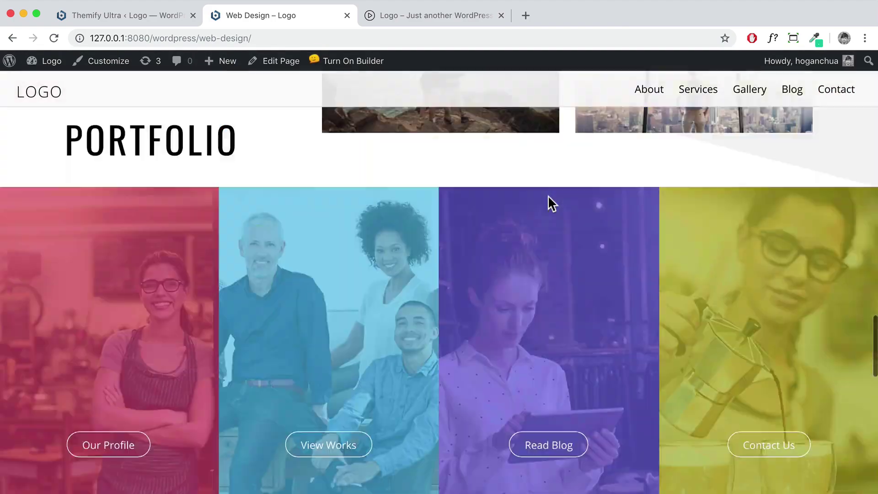
scroll(548, 196, up, 15)
click(42, 94)
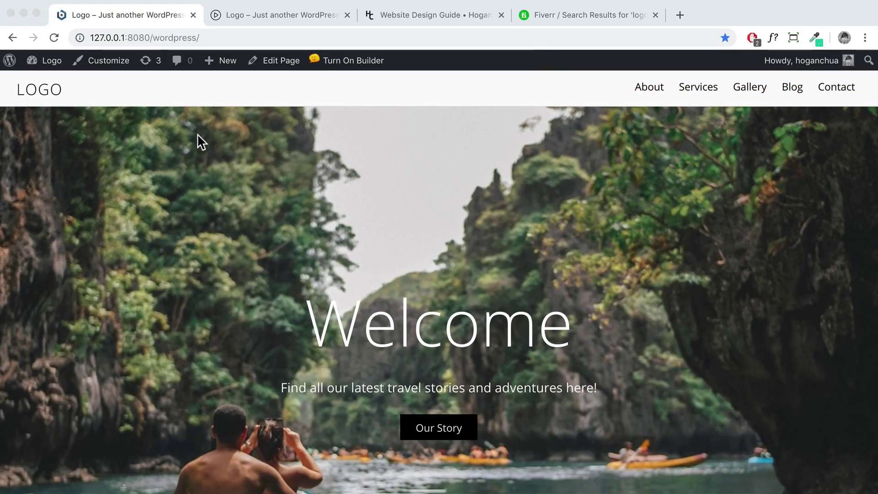
Open the Customizer's Site Logo & Tagline settings to reveal the site logo options
click(103, 60)
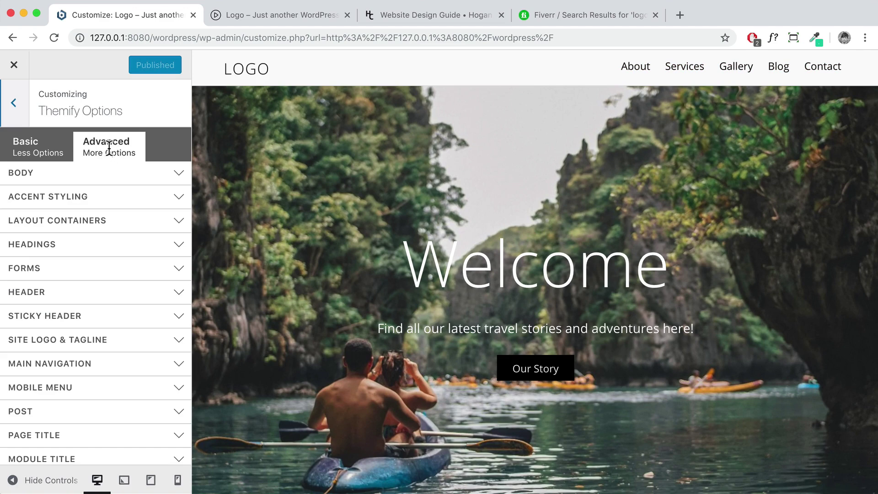
click(71, 350)
scroll(75, 349, down, 3)
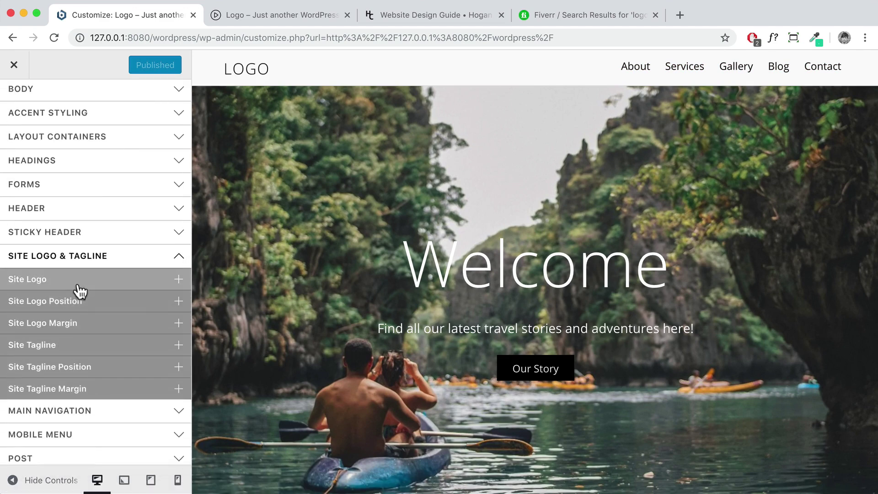
click(80, 288)
scroll(78, 308, down, 2)
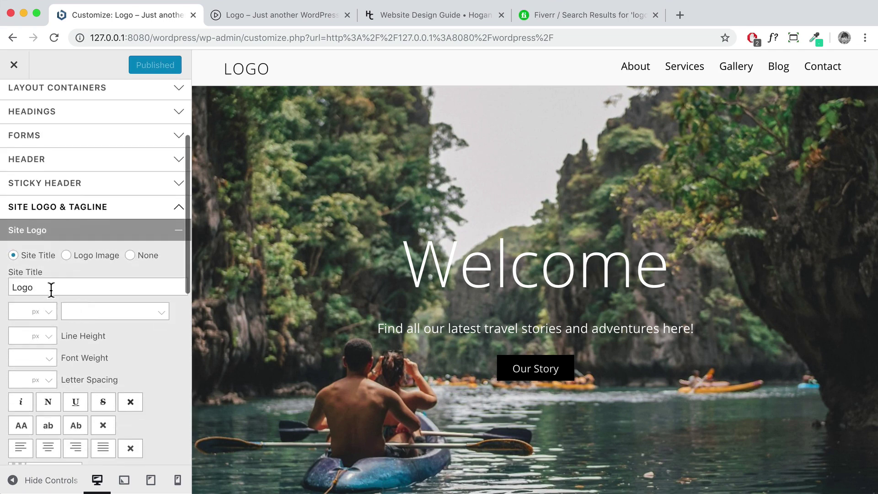
drag(54, 288, 17, 287)
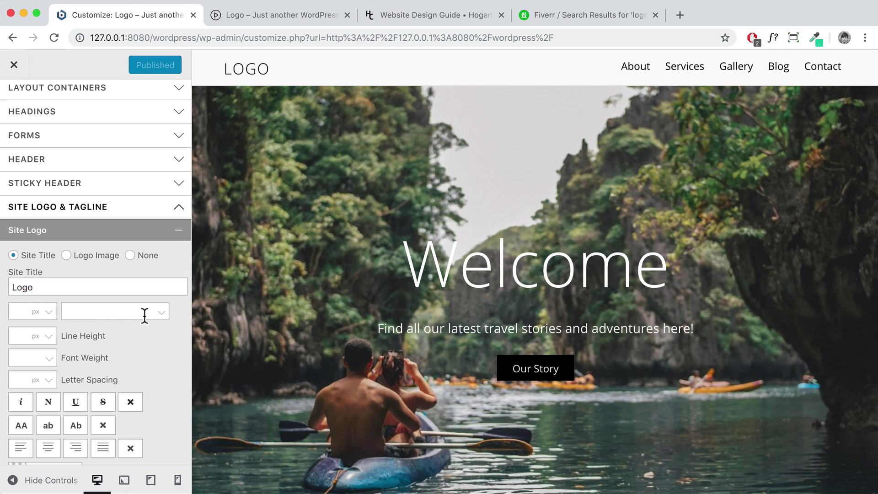
Leave the title font and weight unchanged and switch the site logo to Logo Image
click(162, 317)
scroll(128, 359, down, 5)
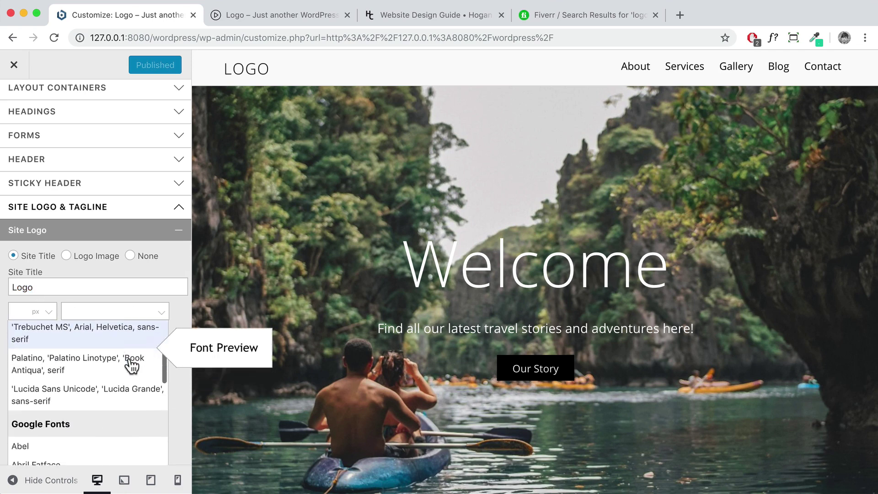
scroll(128, 356, up, 5)
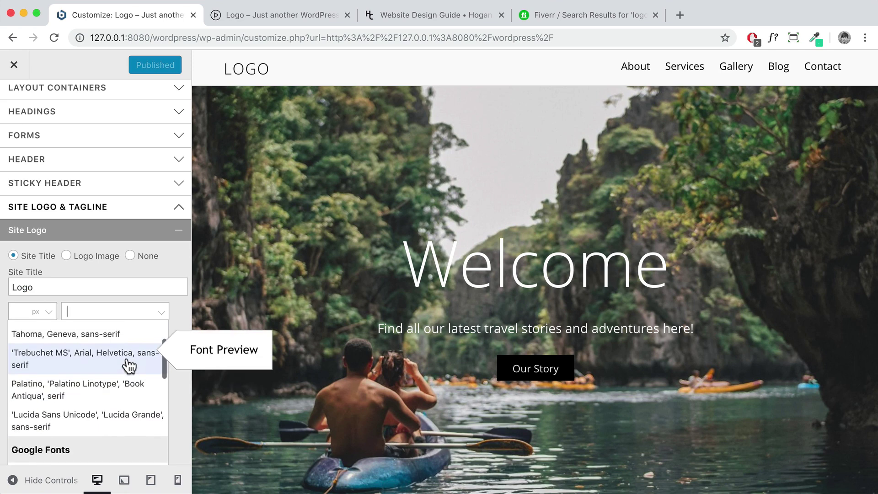
click(176, 311)
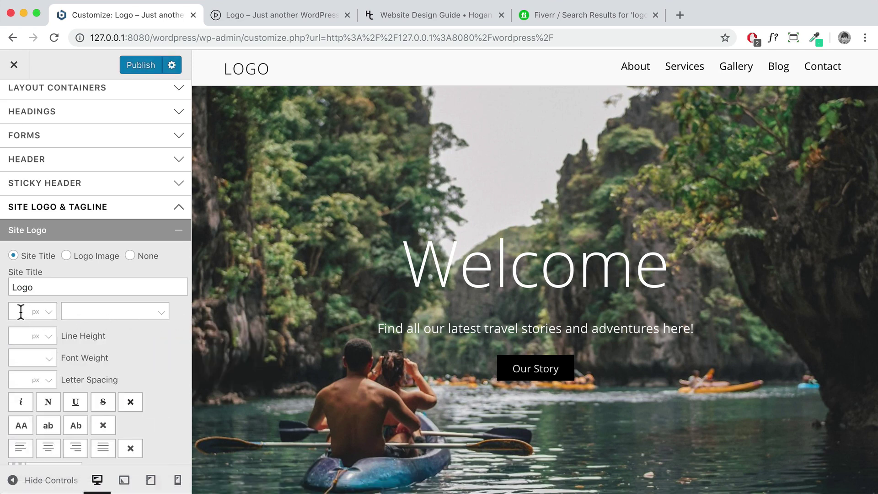
click(36, 357)
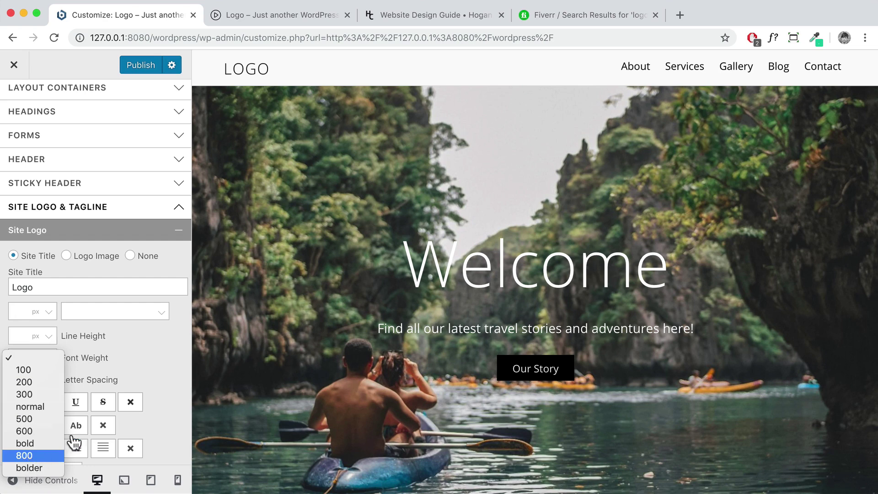
click(179, 340)
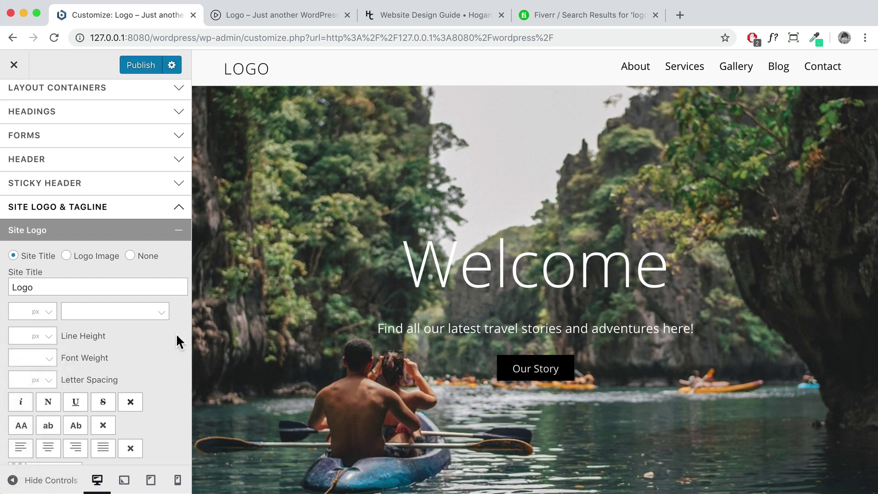
click(66, 256)
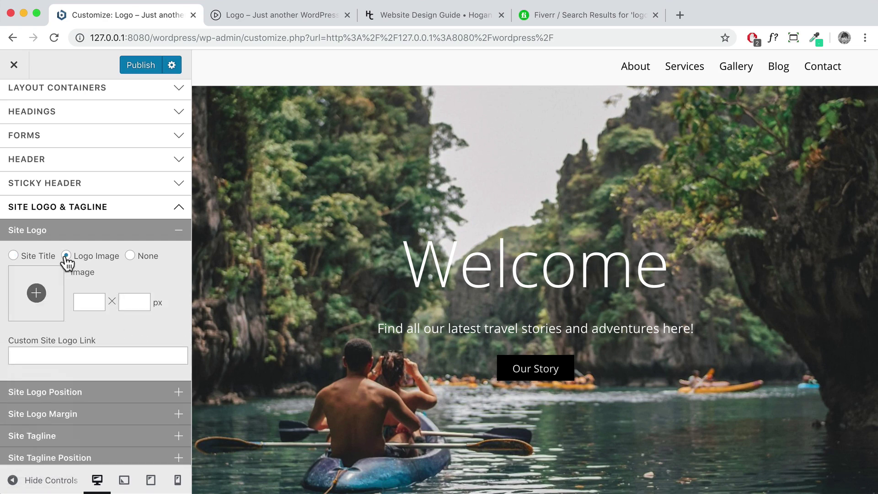
Start uploading a logo image, cancel without choosing a file, and switch to the Fiverr tab
click(36, 293)
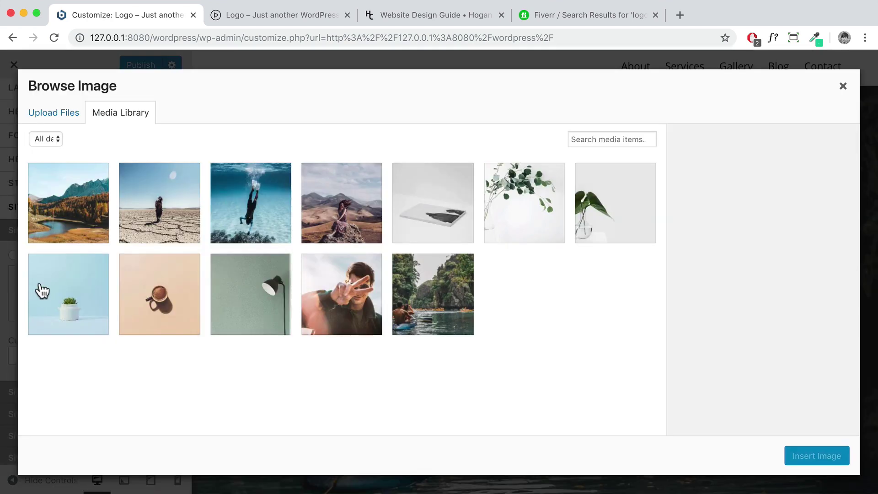
click(55, 118)
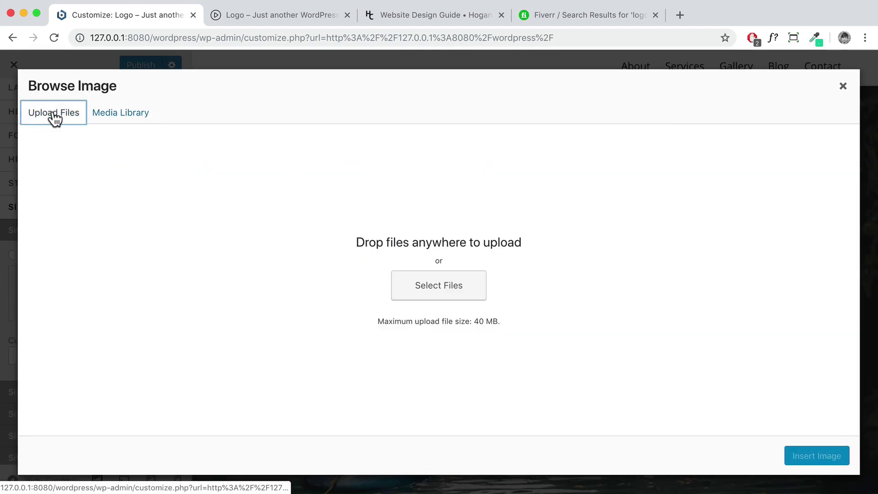
click(442, 286)
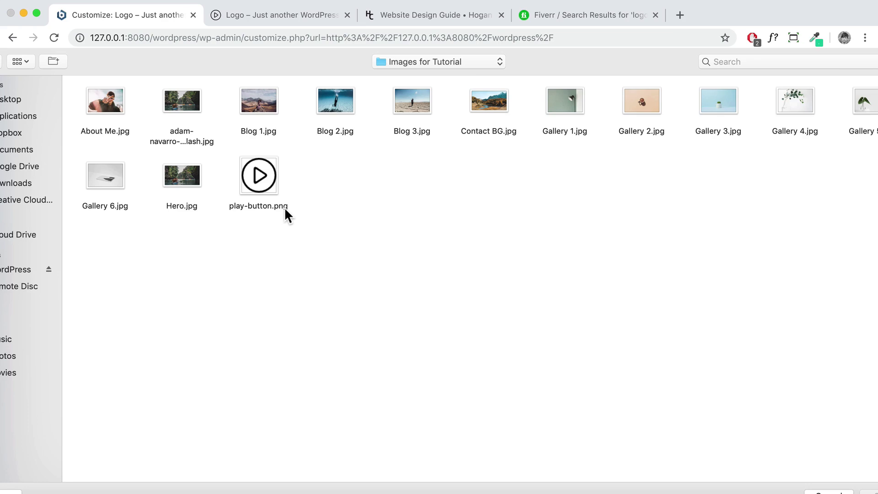
key(Escape)
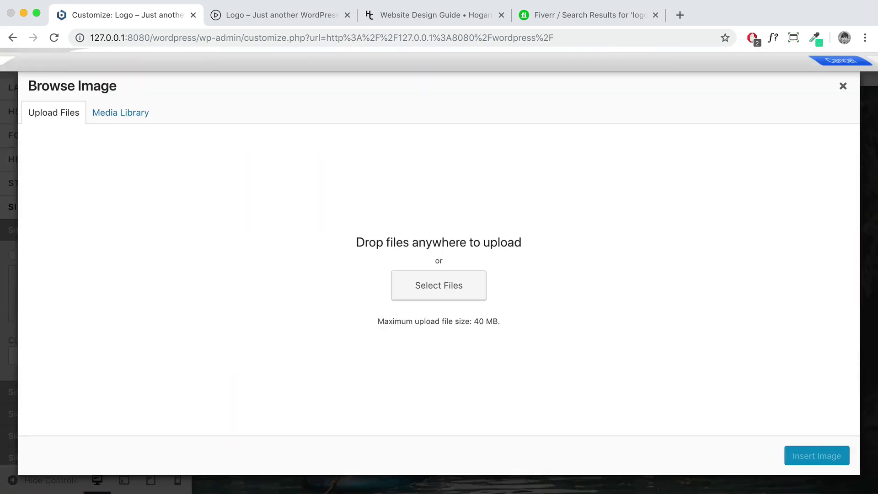
click(842, 87)
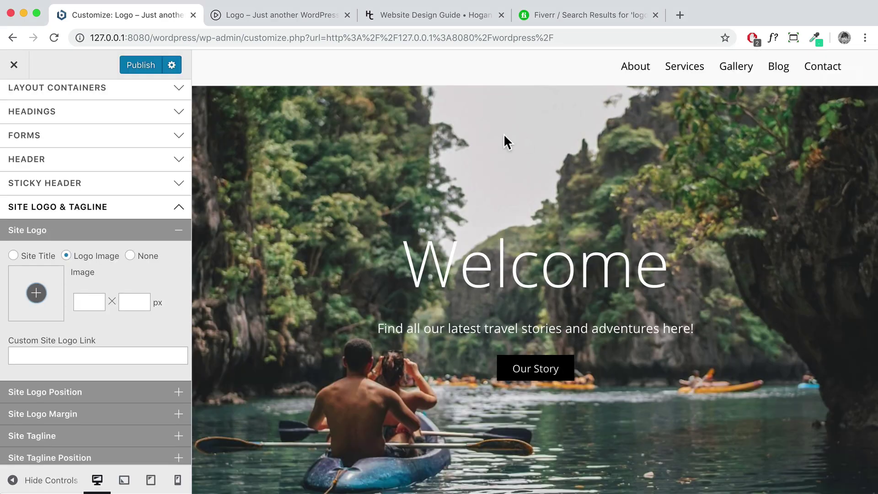
click(554, 18)
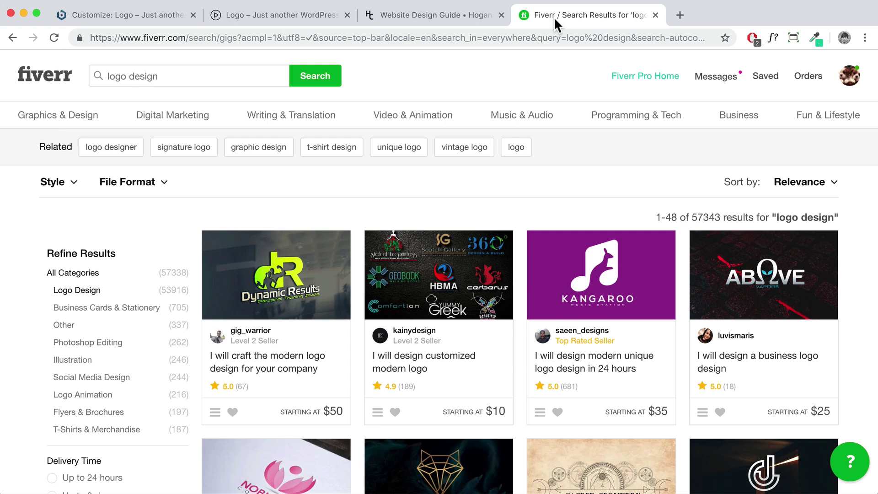
Scroll through Fiverr's logo design gigs, then return to the 'Customize: Logo' tab
drag(189, 40, 90, 39)
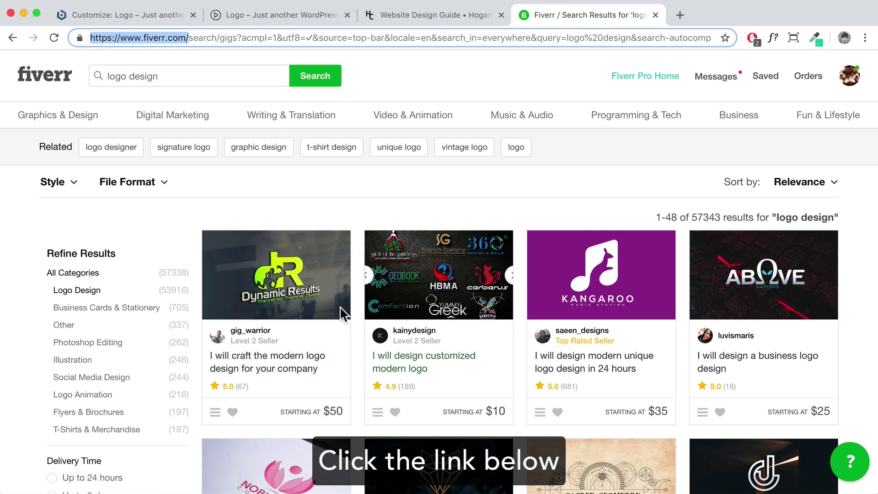
scroll(443, 365, down, 1)
scroll(443, 364, down, 3)
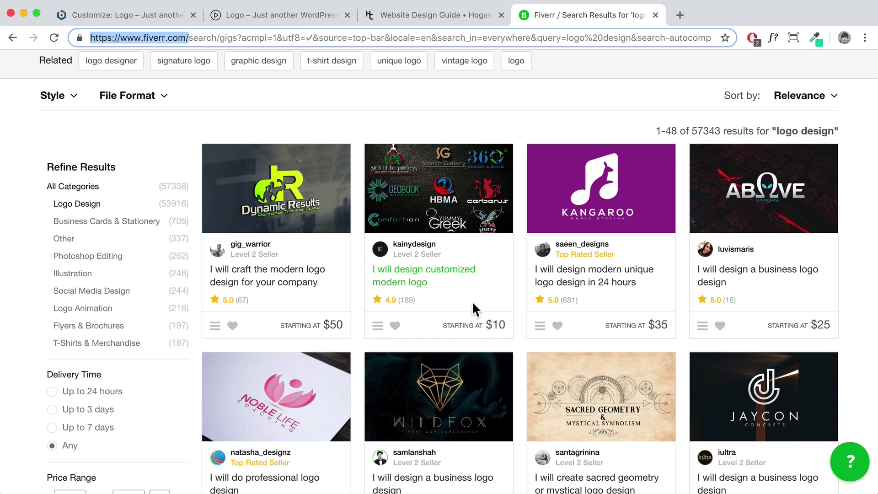
scroll(491, 311, down, 15)
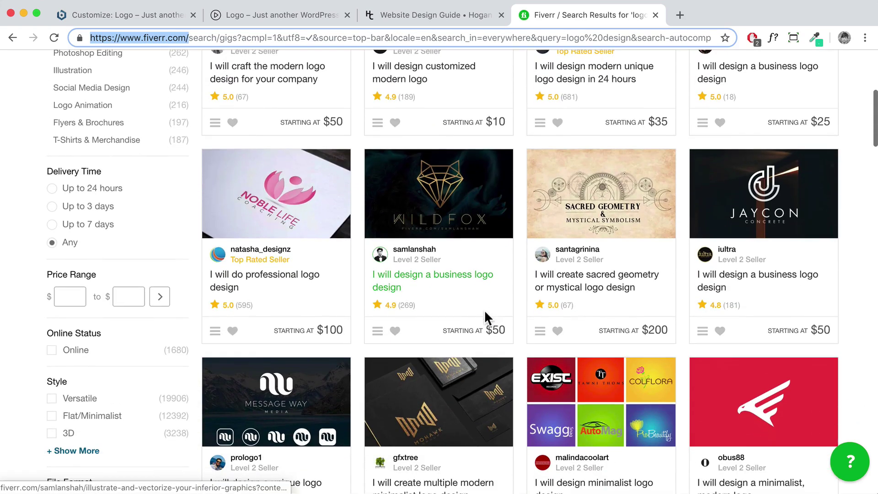
scroll(487, 320, down, 5)
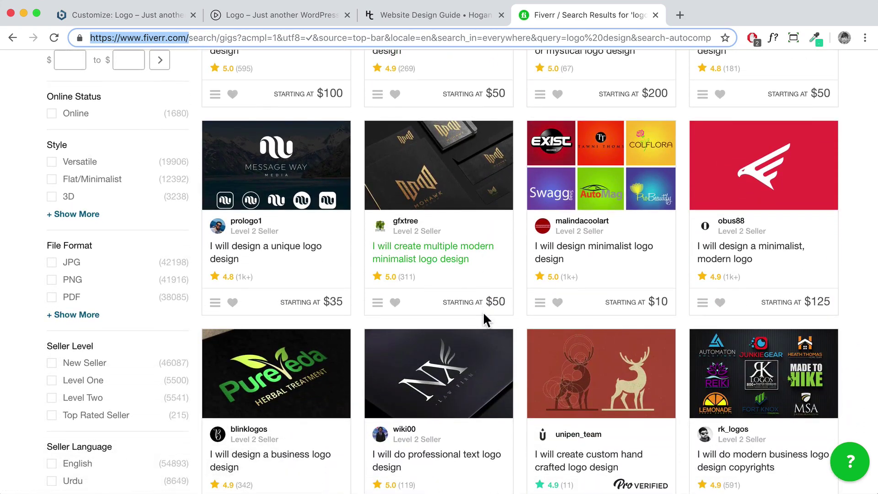
scroll(601, 289, down, 4)
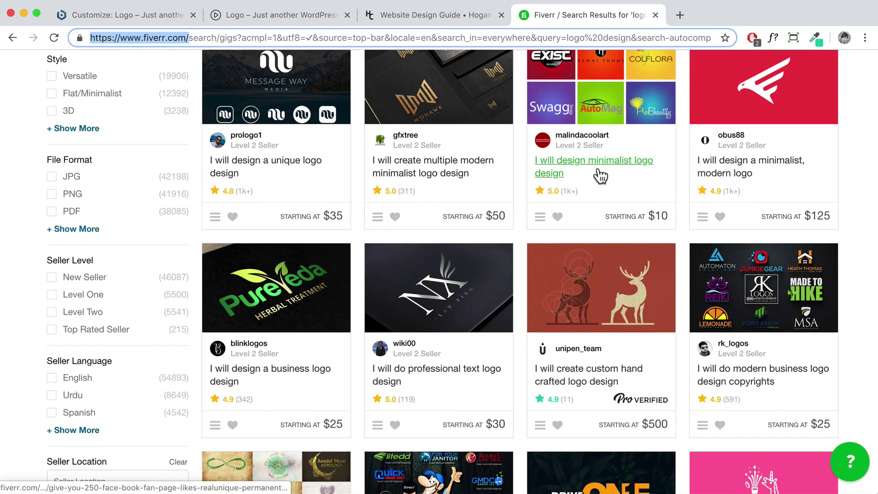
scroll(507, 227, up, 15)
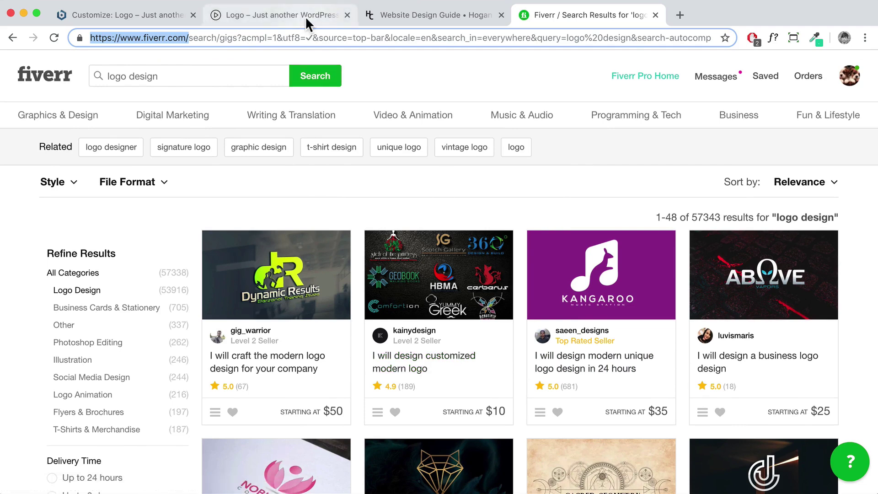
click(100, 19)
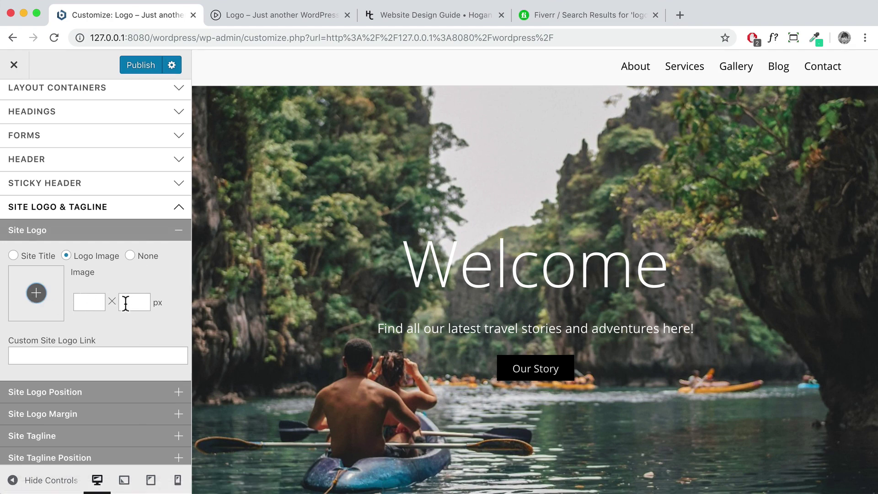
Set the site logo position to Relative
scroll(128, 307, down, 3)
click(82, 316)
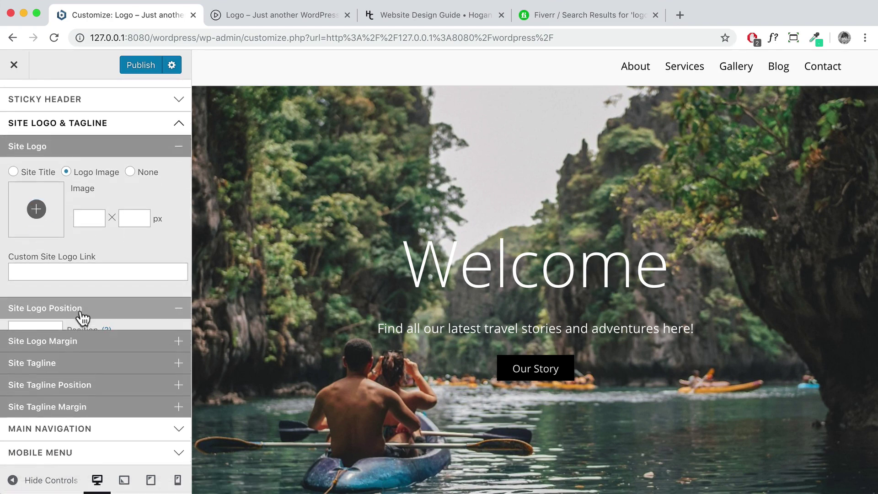
scroll(82, 318, down, 2)
click(48, 275)
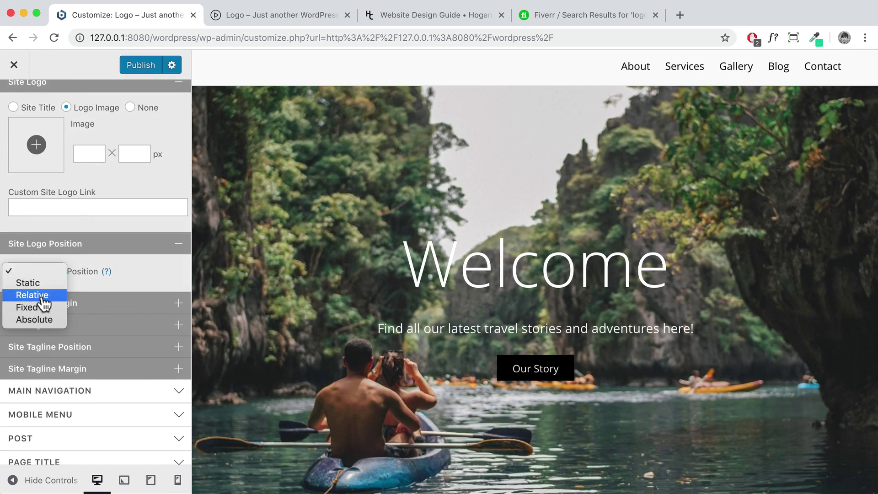
click(42, 297)
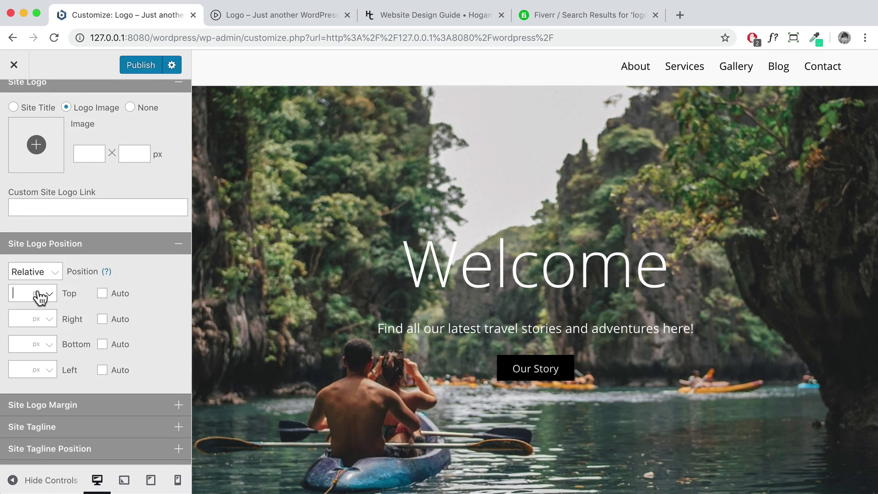
click(179, 250)
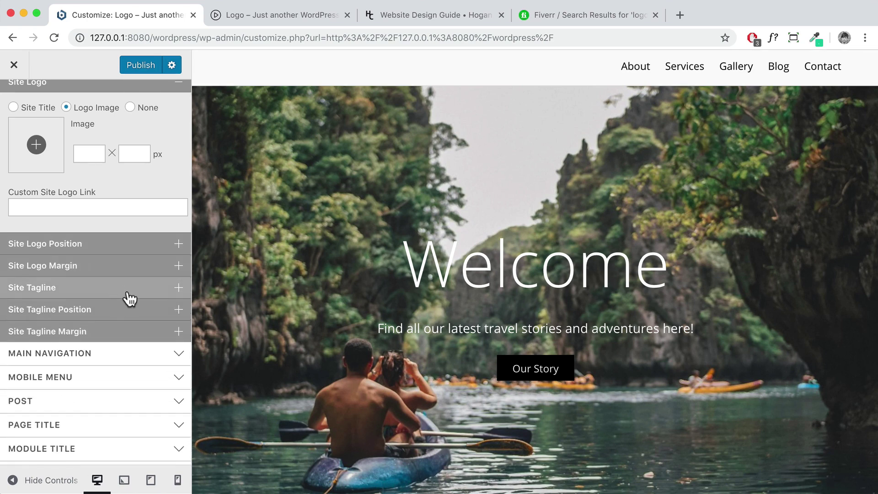
scroll(68, 137, up, 2)
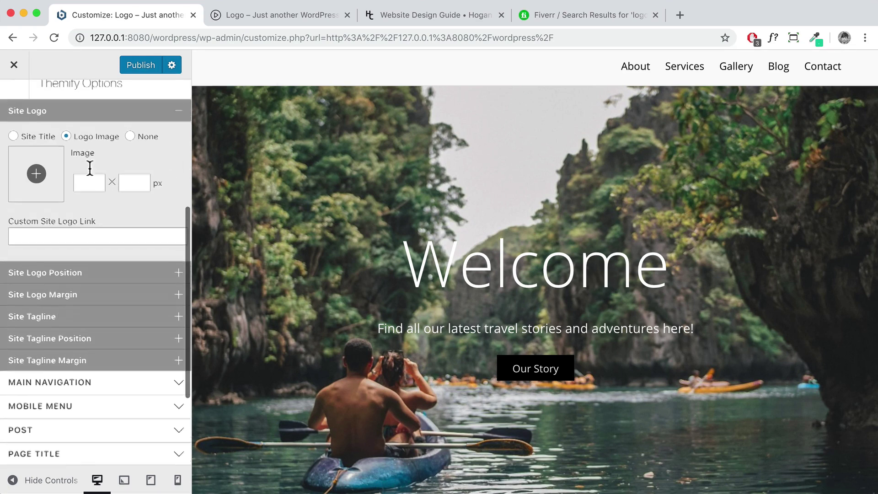
Use the Site Title as the logo, styled in Open Sans bold
click(13, 140)
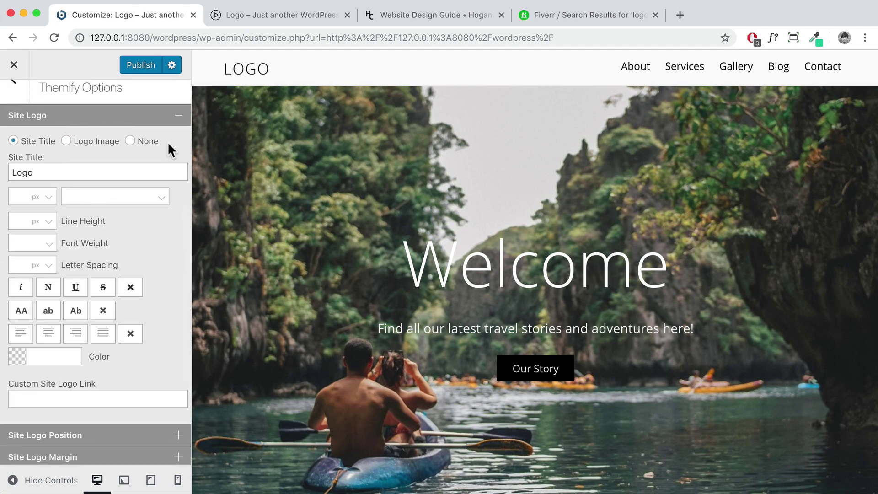
click(92, 198)
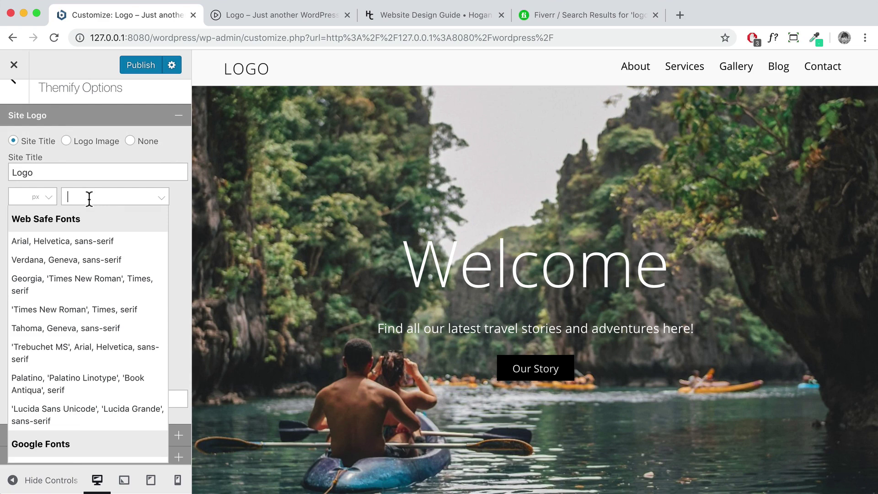
text(op)
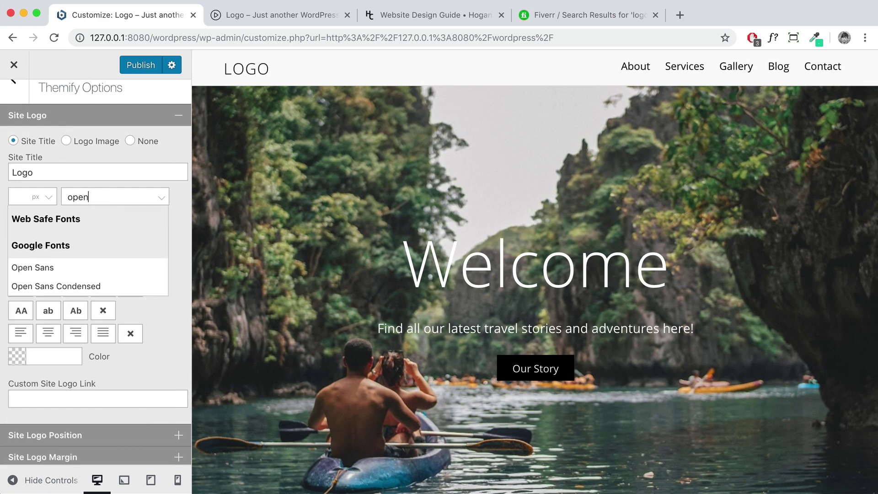
text(en)
click(77, 268)
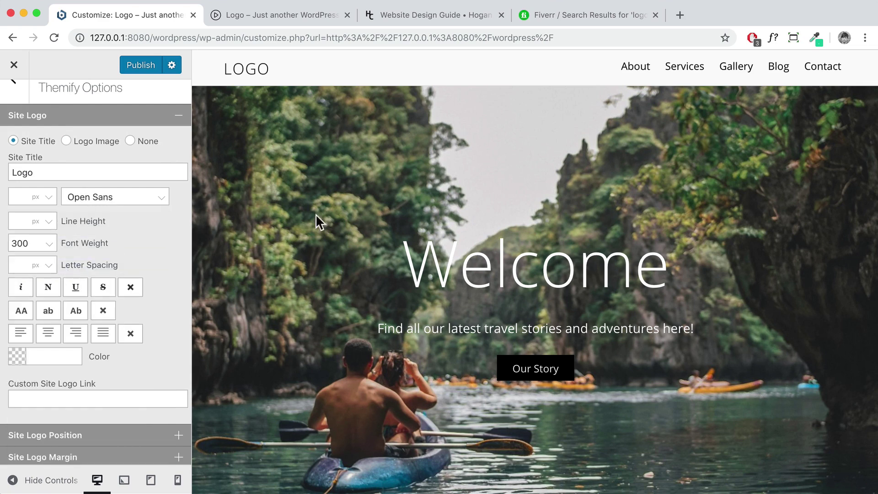
click(41, 245)
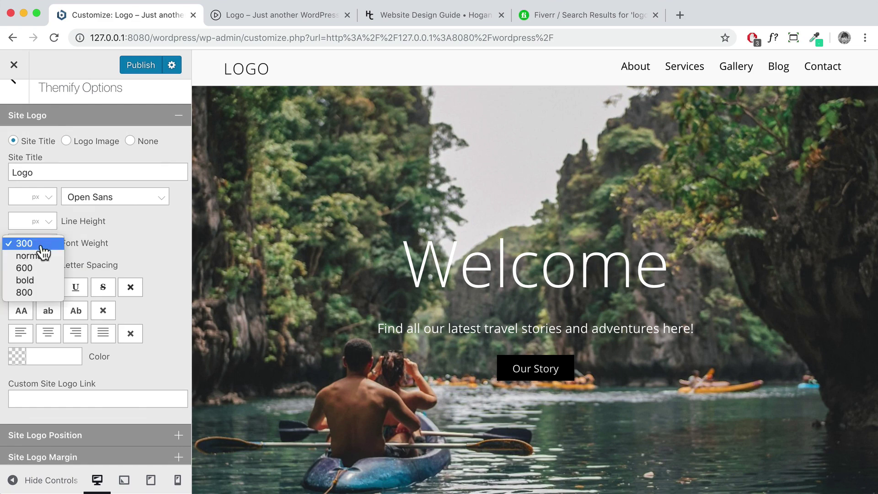
click(28, 282)
click(28, 285)
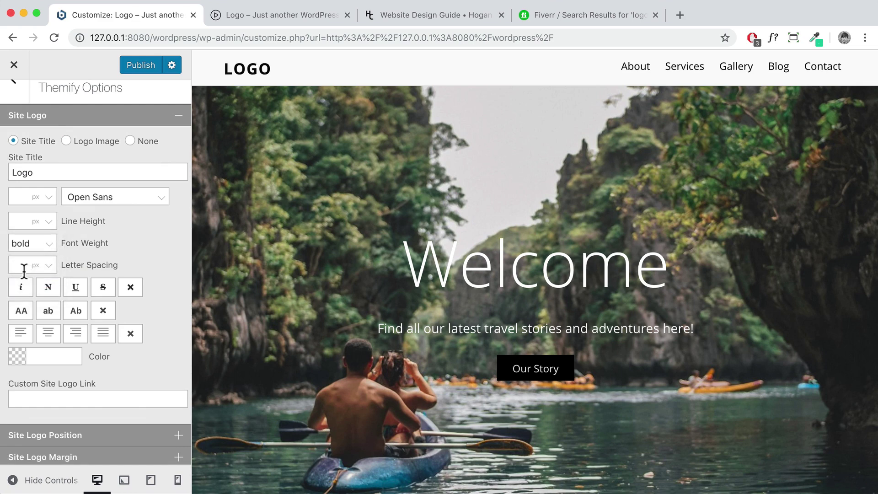
Publish the site title changes and close the Customizer to view the live site
click(133, 63)
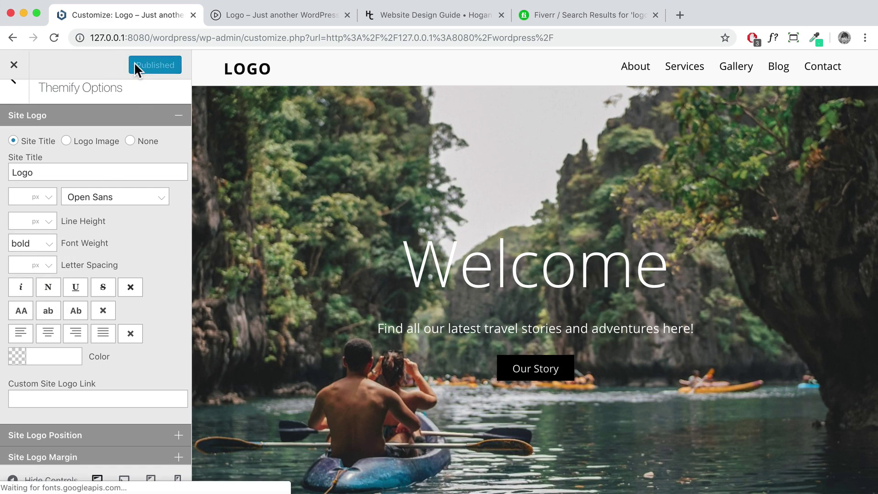
click(179, 118)
scroll(19, 101, up, 1)
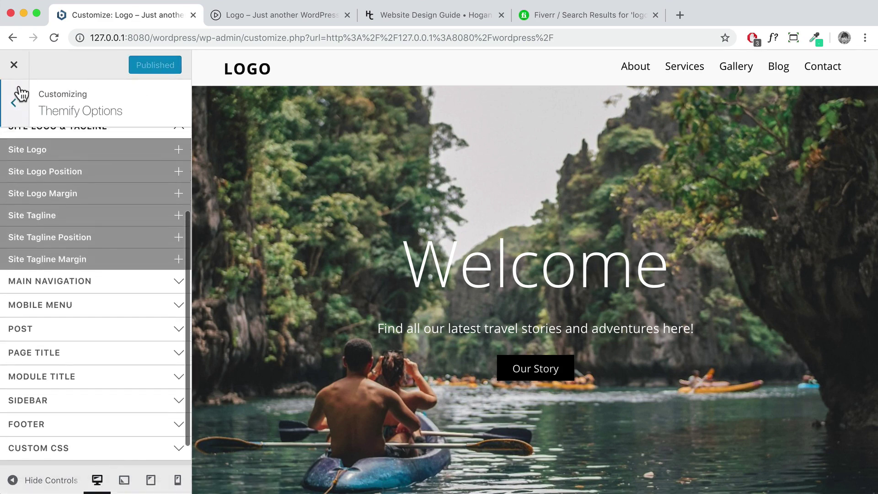
click(14, 65)
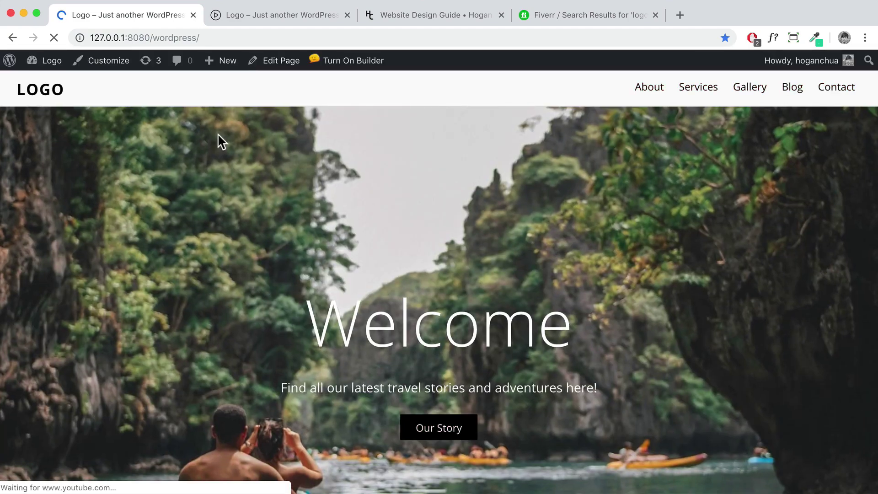
Upload play-button.png as the Custom Favicon in Themify Ultra Settings and save
mouse_move(48, 64)
click(49, 84)
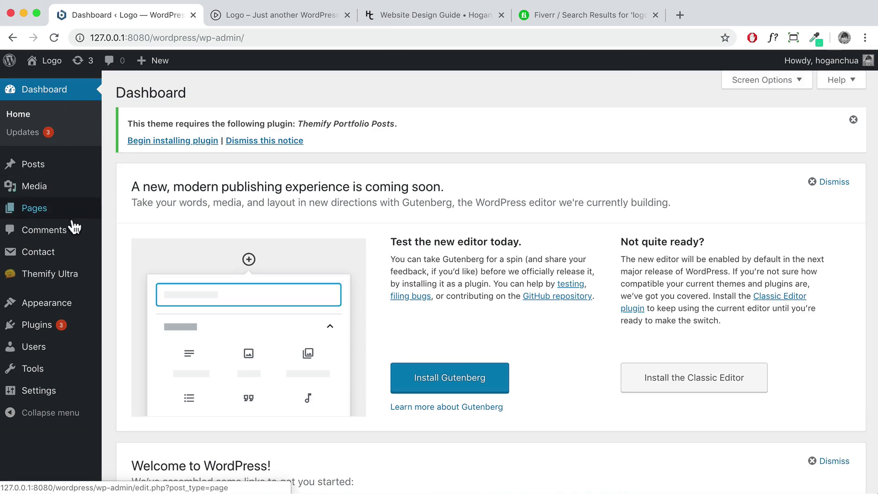
mouse_move(64, 276)
click(132, 279)
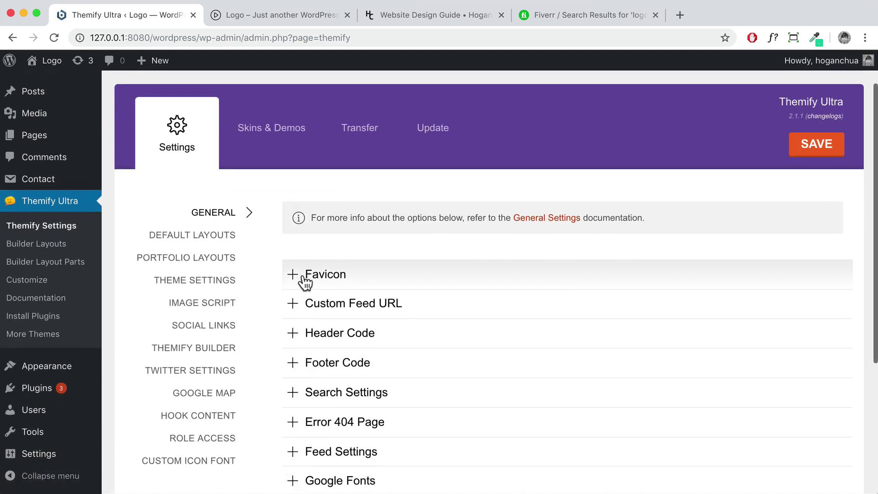
click(316, 277)
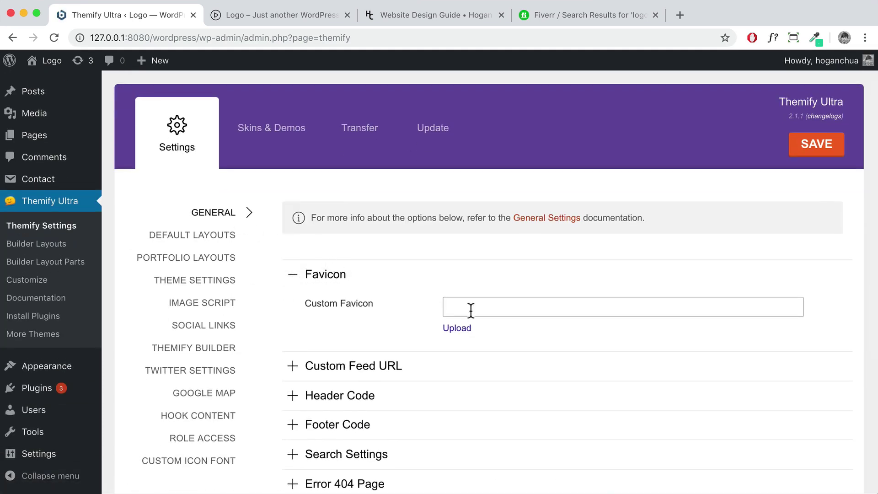
click(457, 329)
click(257, 176)
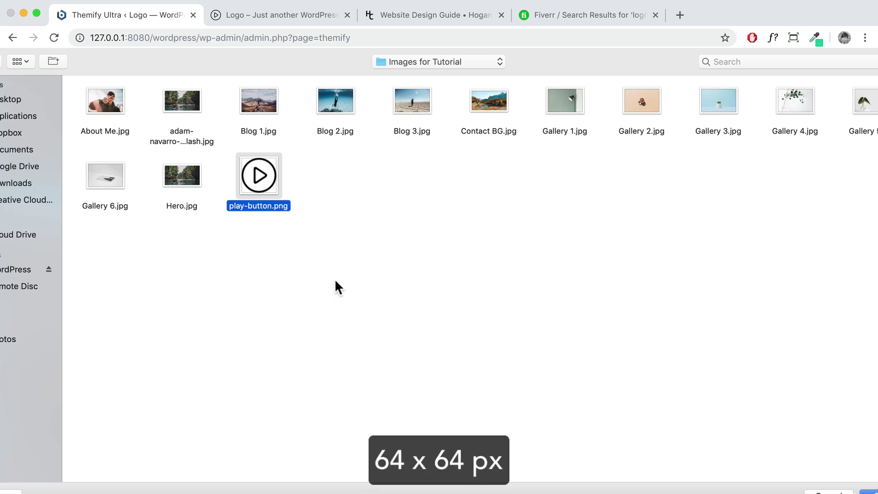
click(869, 492)
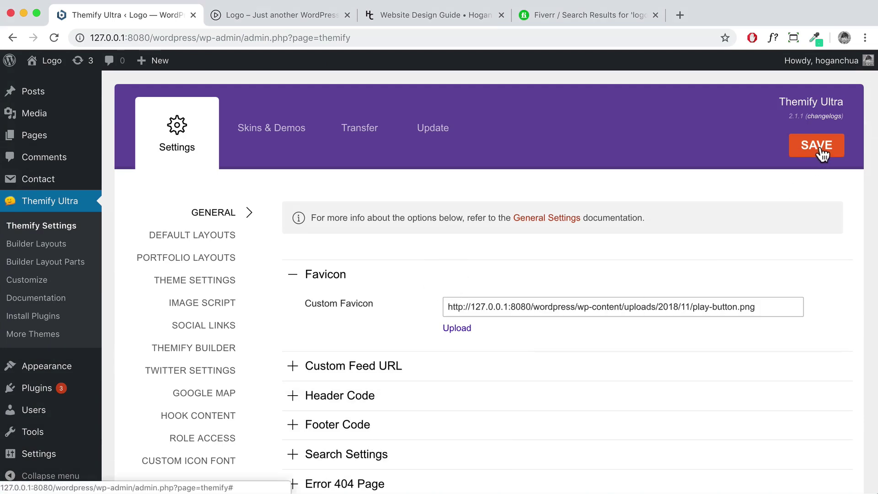
click(48, 85)
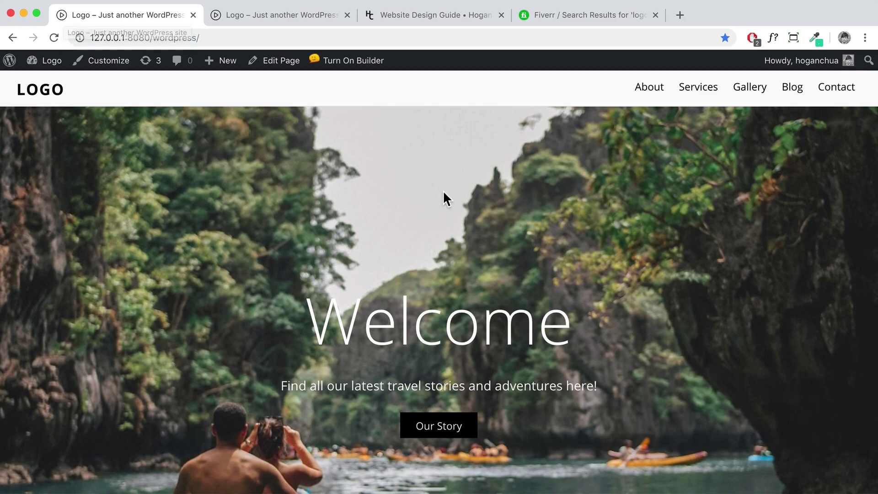
Reopen the Customizer and pick Abel as the Body Font under Themify Options' Advanced settings
scroll(442, 190, down, 10)
scroll(442, 190, down, 20)
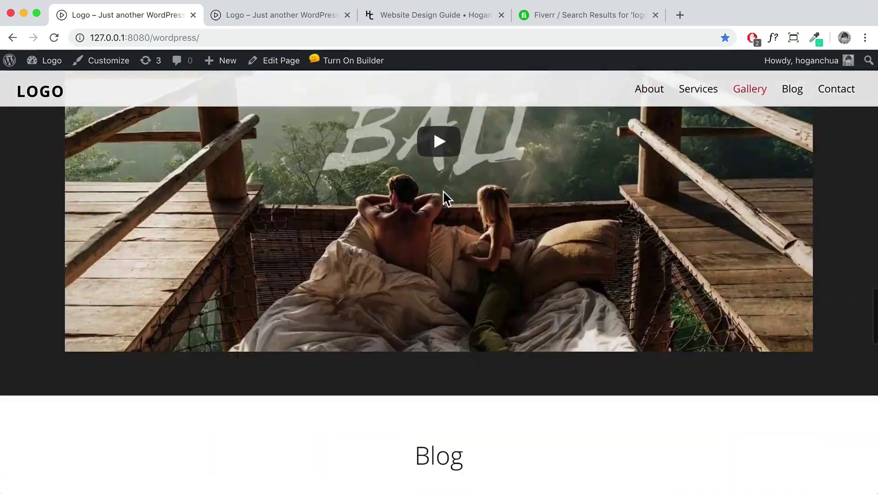
scroll(442, 190, down, 5)
scroll(443, 190, up, 20)
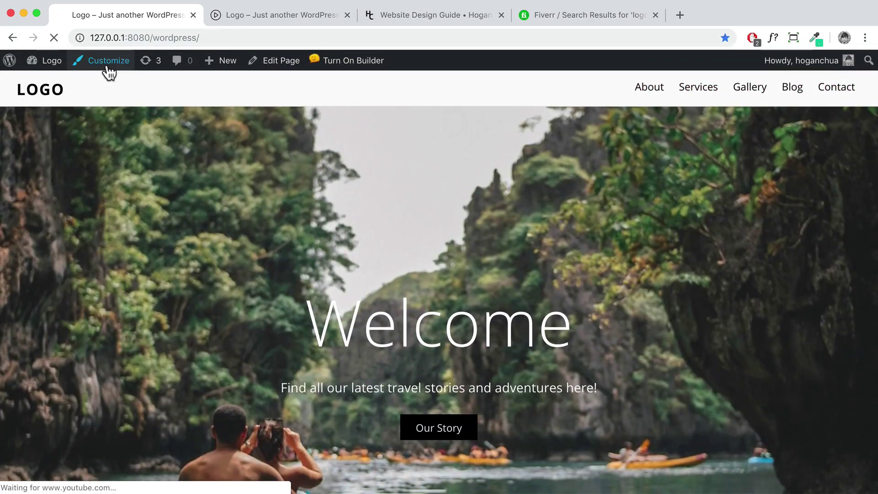
click(106, 62)
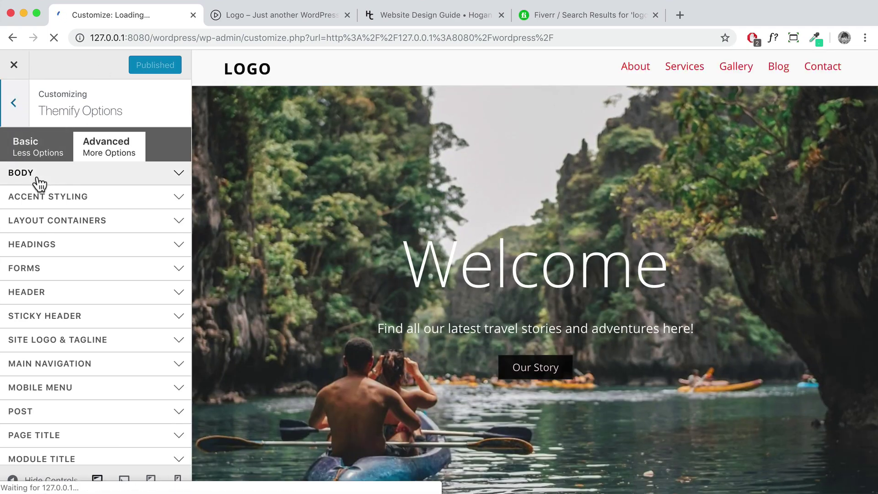
click(39, 179)
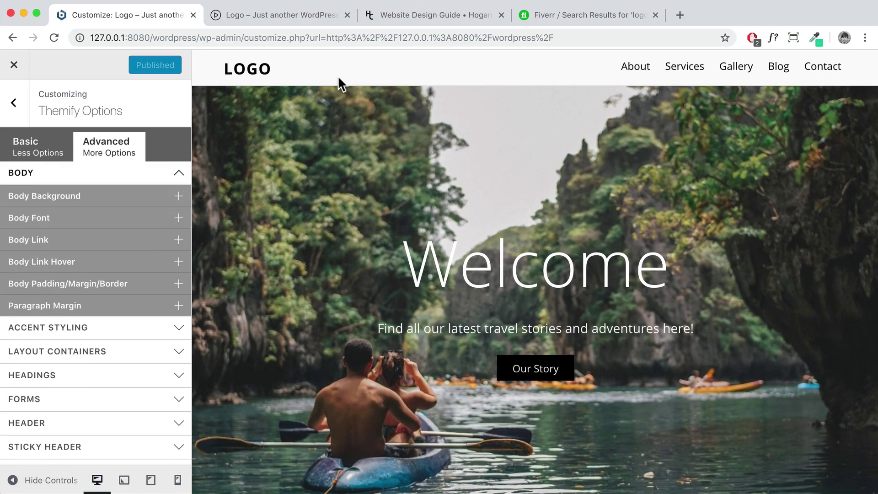
scroll(431, 260, down, 20)
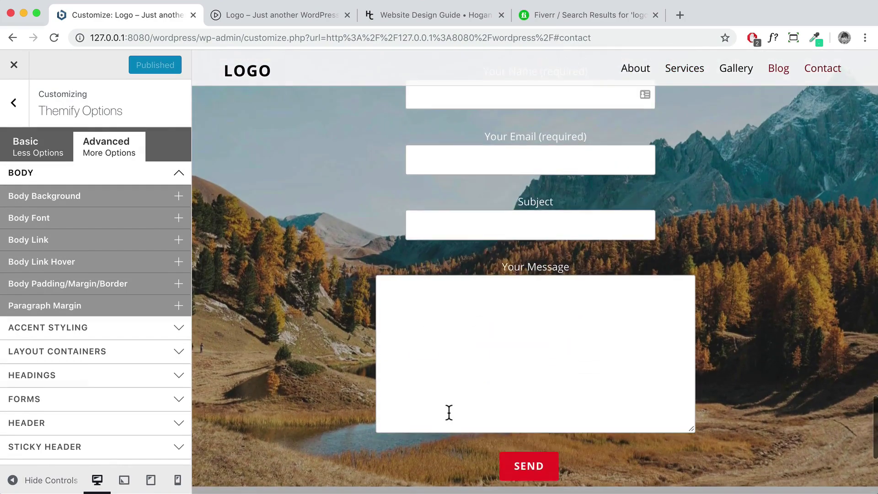
scroll(435, 394, down, 5)
scroll(321, 205, up, 20)
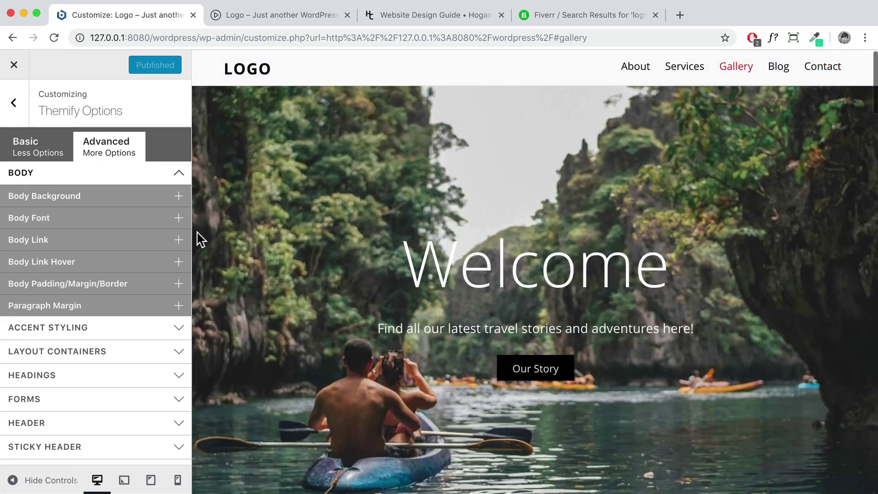
click(114, 221)
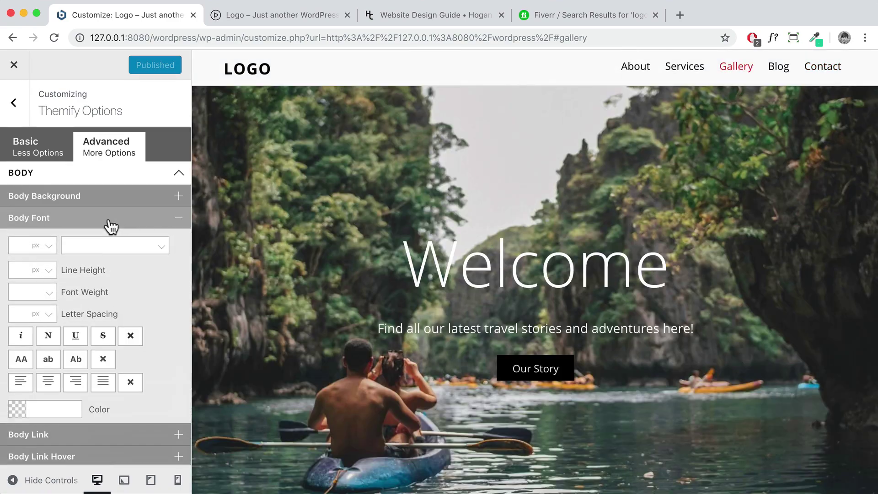
click(161, 249)
scroll(105, 329, down, 5)
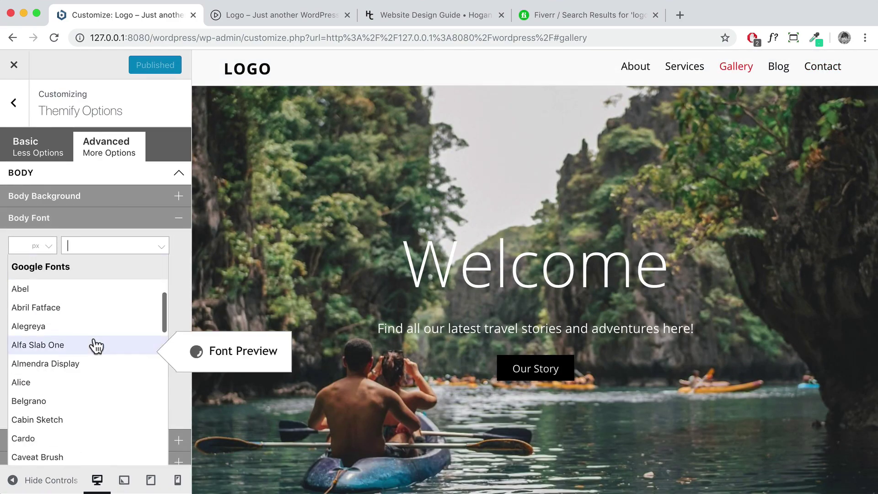
click(59, 294)
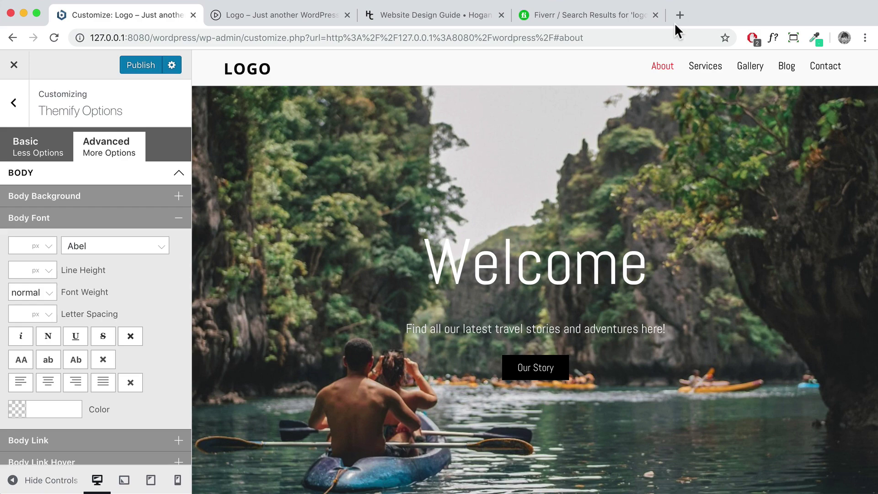
Load apple.com in a new tab, dismiss the region banner, and enable WhatFont
click(679, 15)
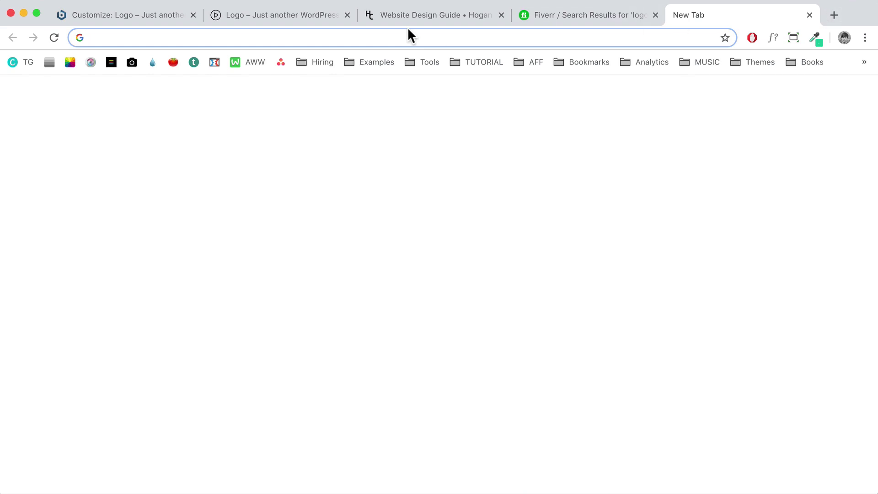
text(apple.com)
key(Return)
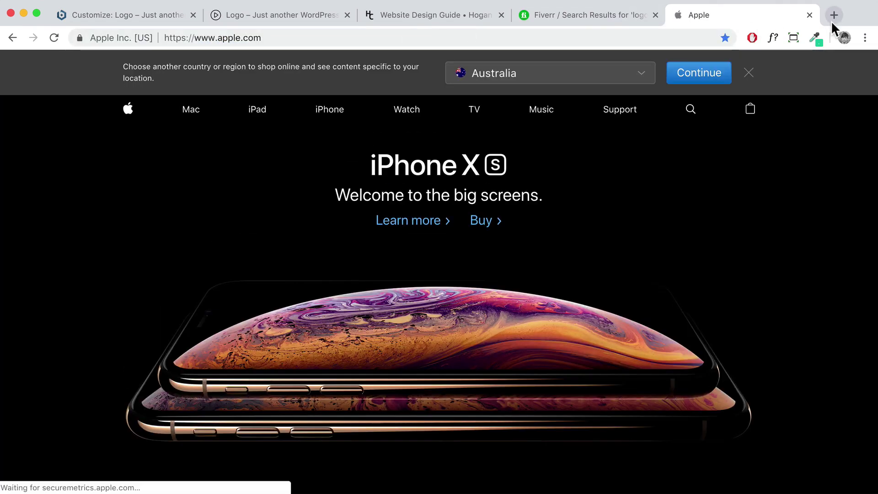
click(731, 74)
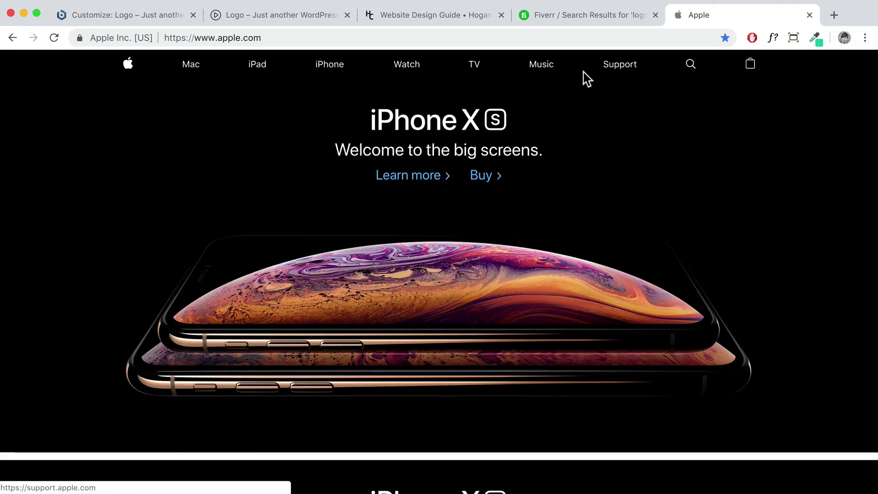
click(773, 37)
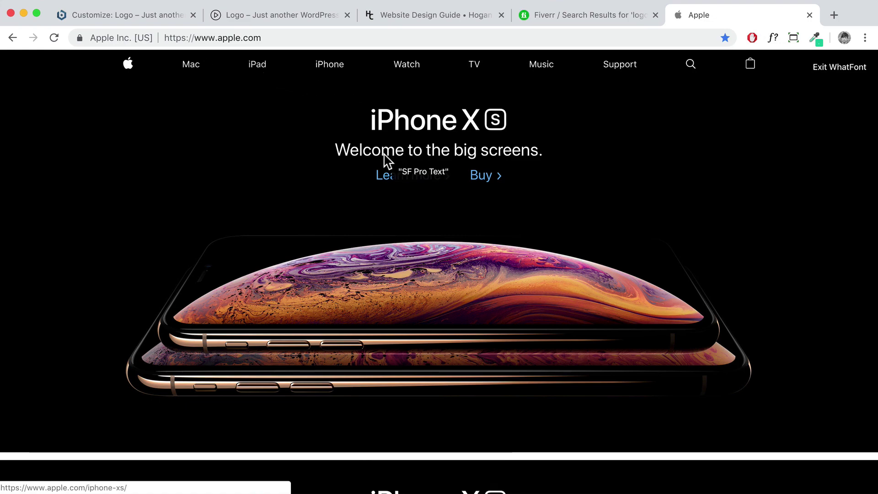
Scroll the Apple page to inspect its SF Pro Text fonts, then return to the Customizer
scroll(409, 182, down, 10)
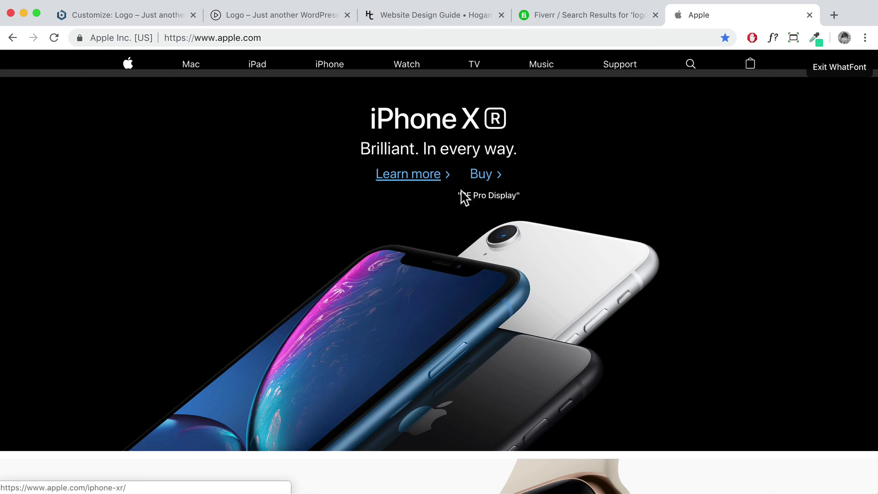
scroll(470, 196, down, 8)
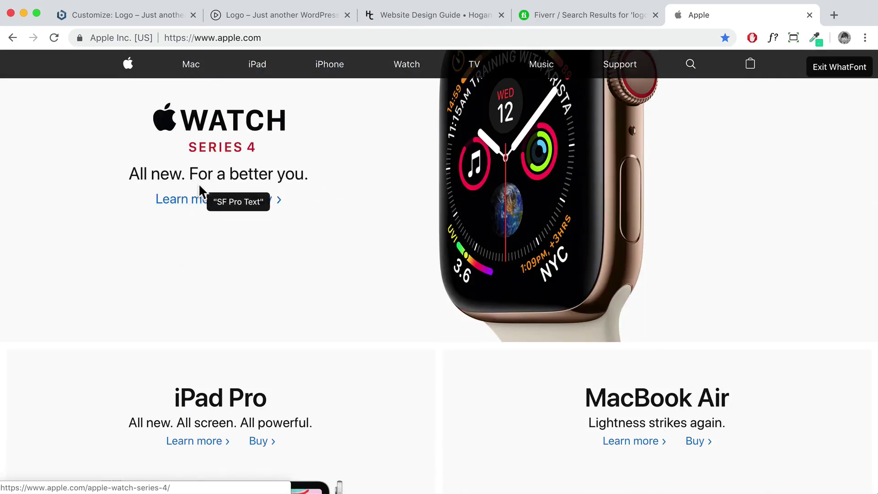
scroll(359, 190, up, 1)
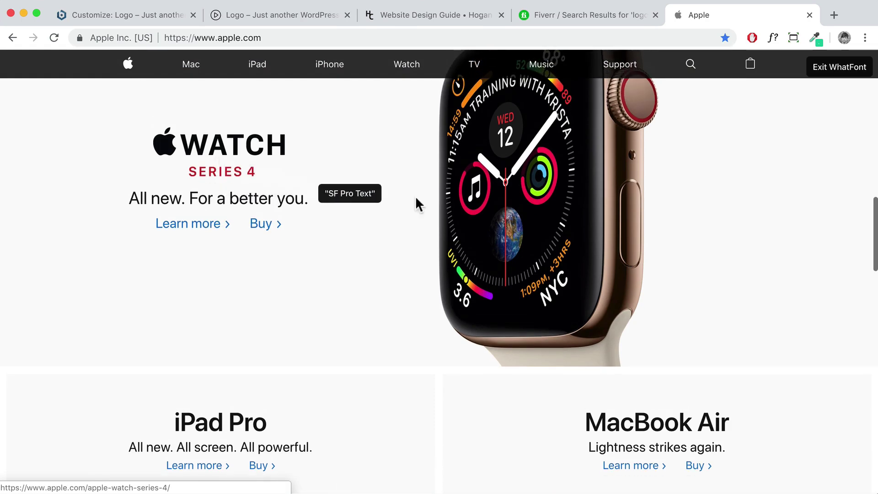
scroll(452, 209, down, 3)
scroll(452, 209, down, 3)
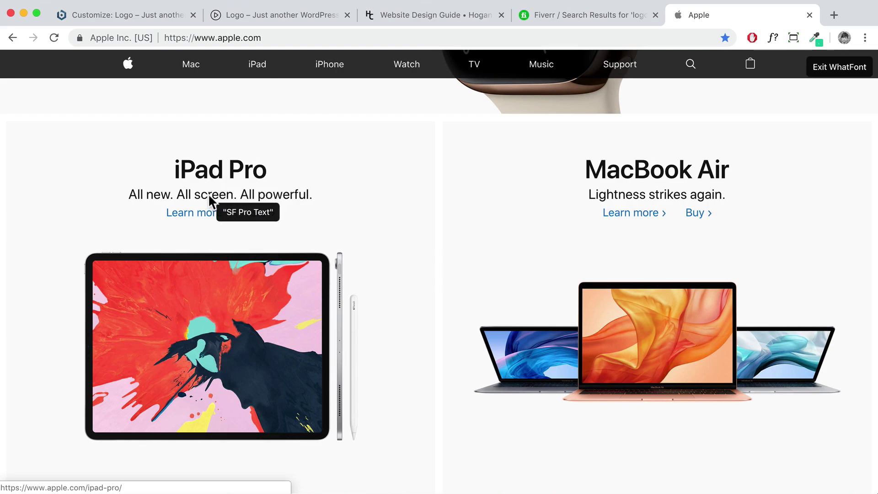
scroll(299, 200, down, 9)
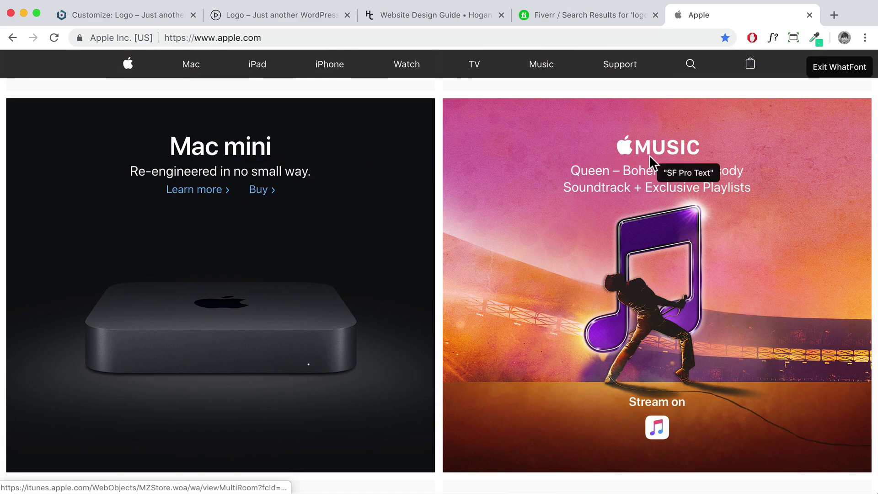
scroll(650, 162, down, 4)
scroll(654, 173, down, 4)
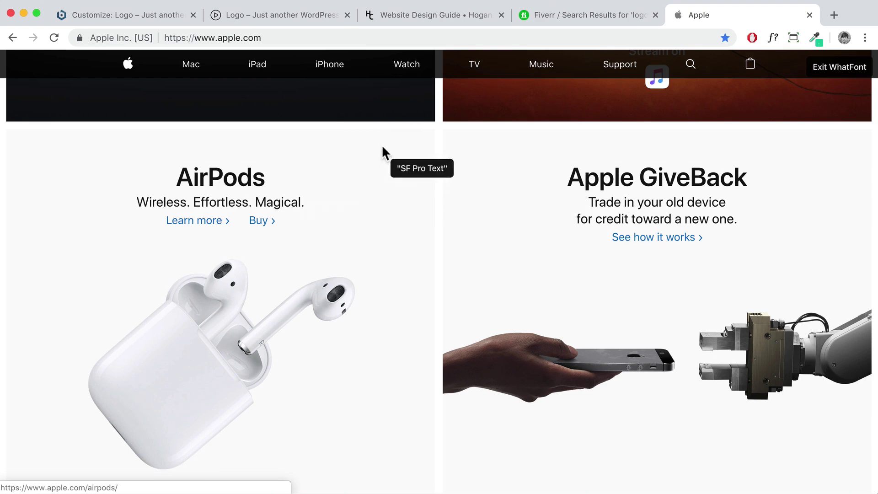
click(137, 13)
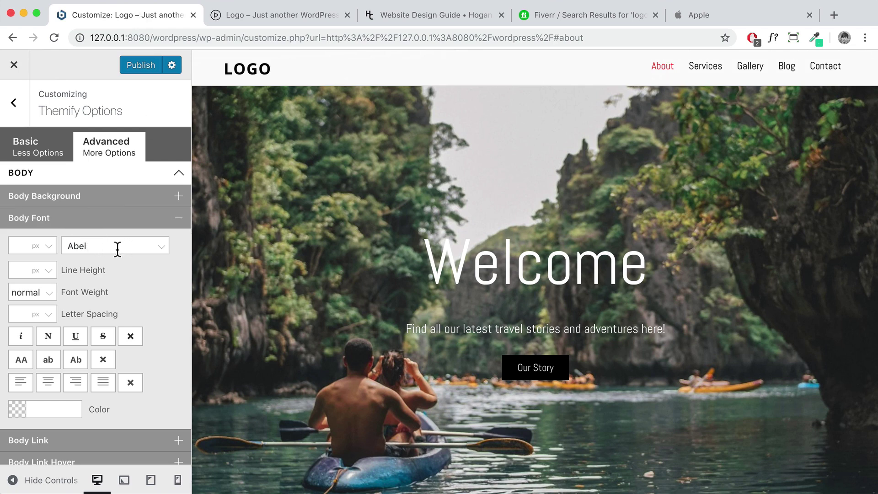
Replace the Abel body font with Open Sans
drag(106, 245, 71, 245)
text(pe)
key(BackSpace)
key(BackSpace)
text(open)
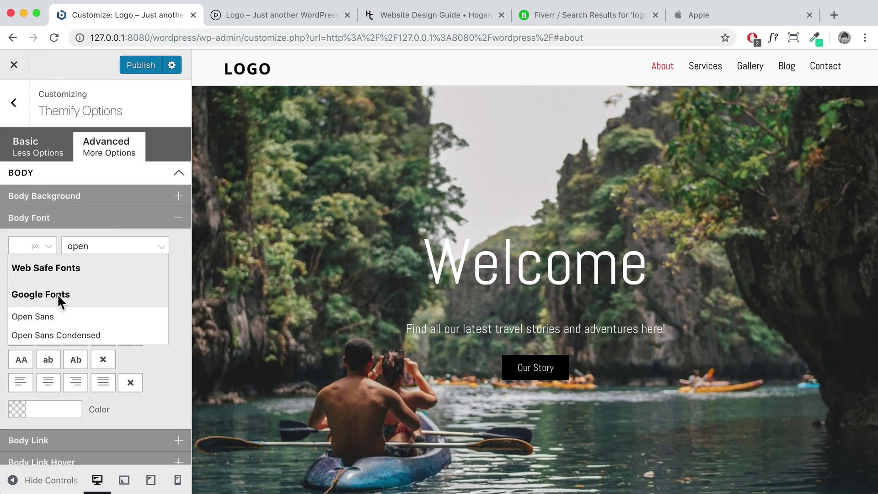
click(53, 318)
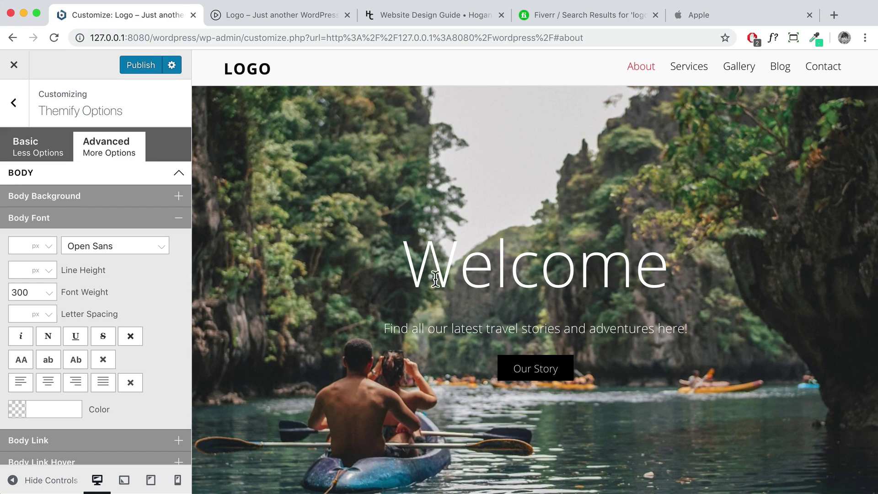
Highlight the Welcome heading, then switch to the Website Design Guide page
drag(408, 273, 639, 268)
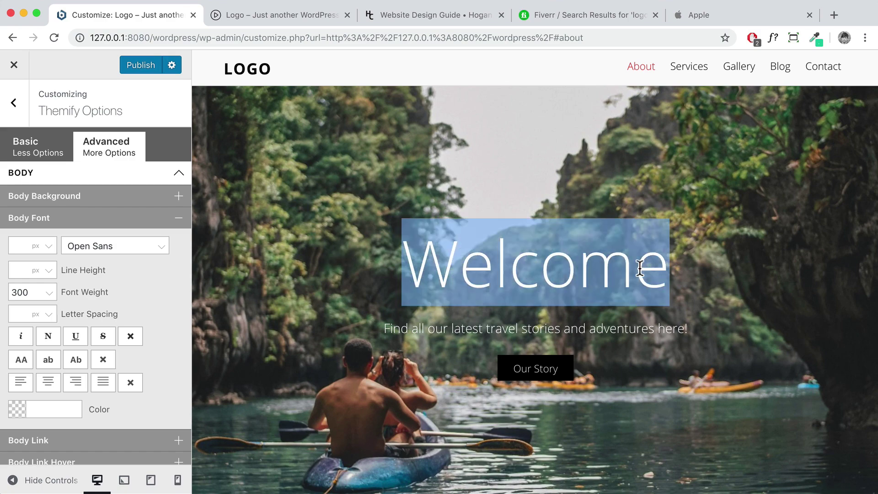
click(455, 14)
scroll(416, 215, down, 10)
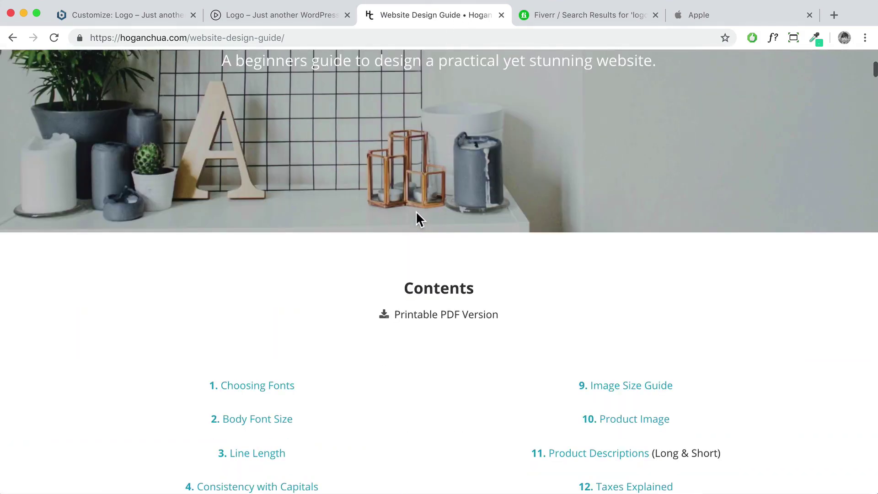
Scroll to '1. Stick to one font family' and highlight Cardo and the sans serif font names
scroll(417, 215, down, 7)
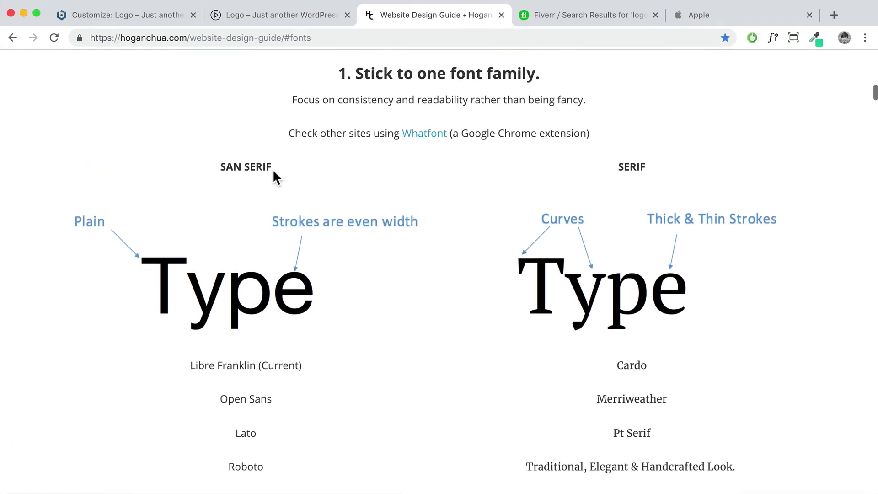
scroll(269, 170, down, 1)
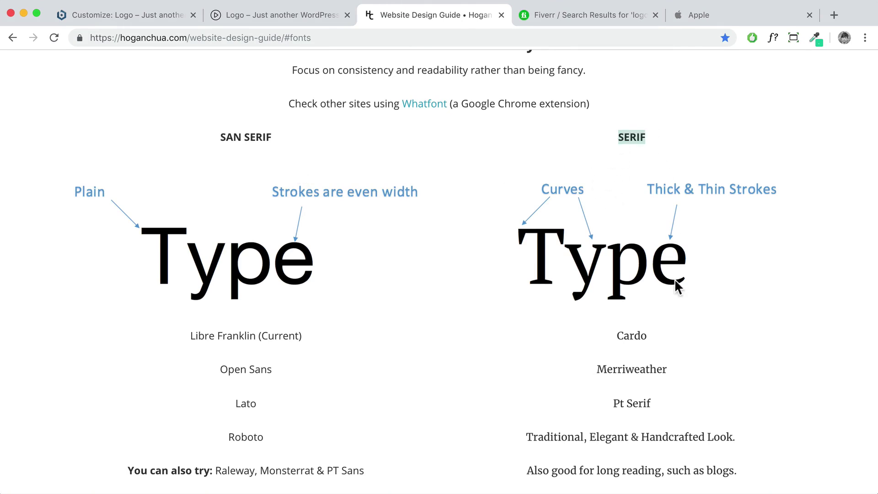
drag(617, 339, 669, 336)
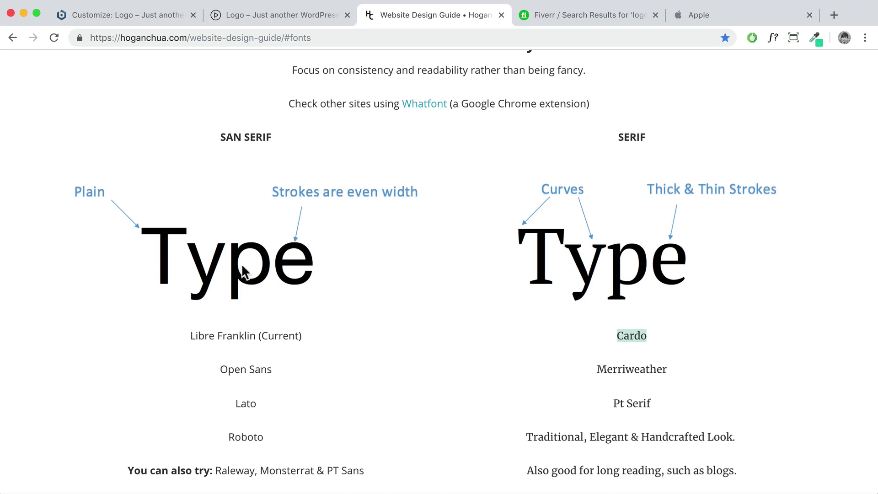
scroll(246, 274, down, 2)
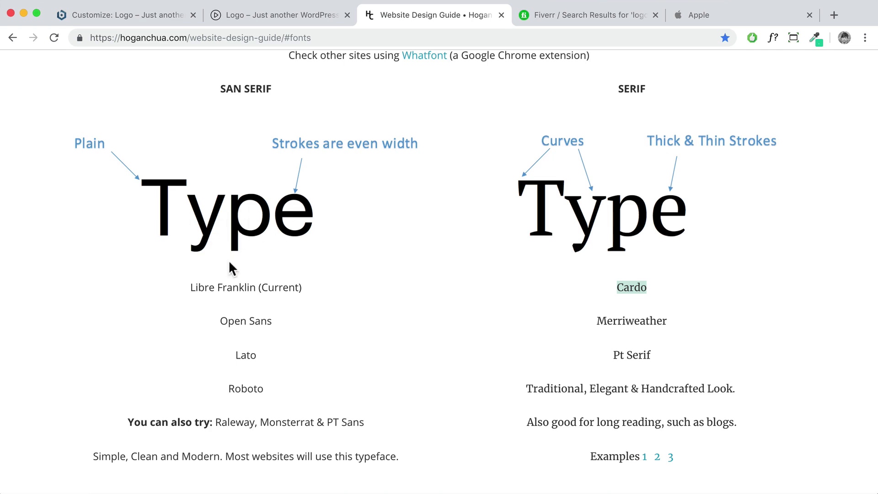
drag(219, 89, 269, 89)
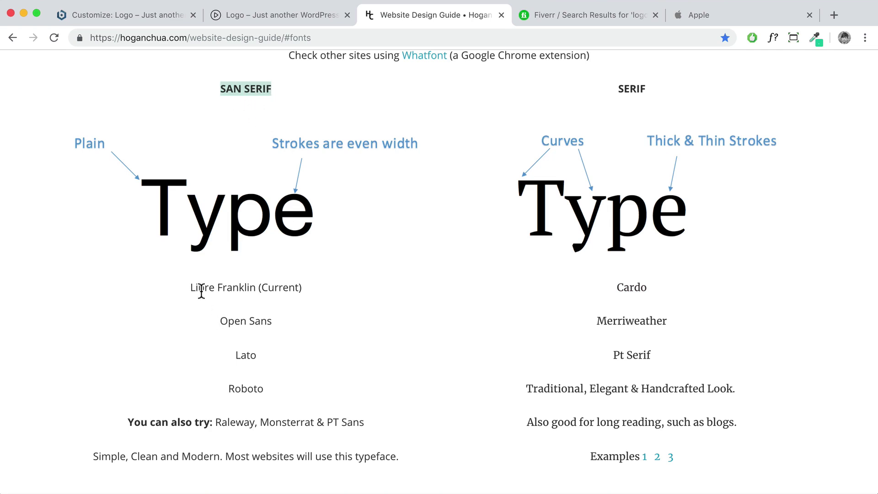
drag(194, 287, 271, 366)
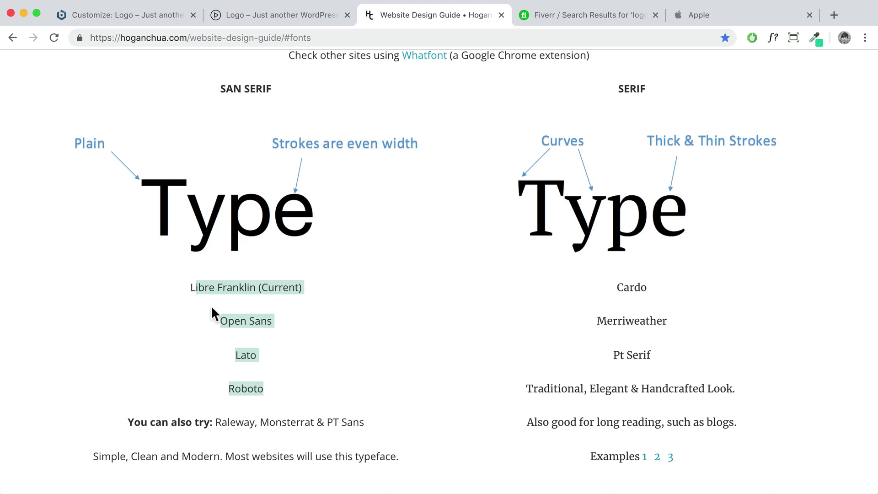
click(271, 321)
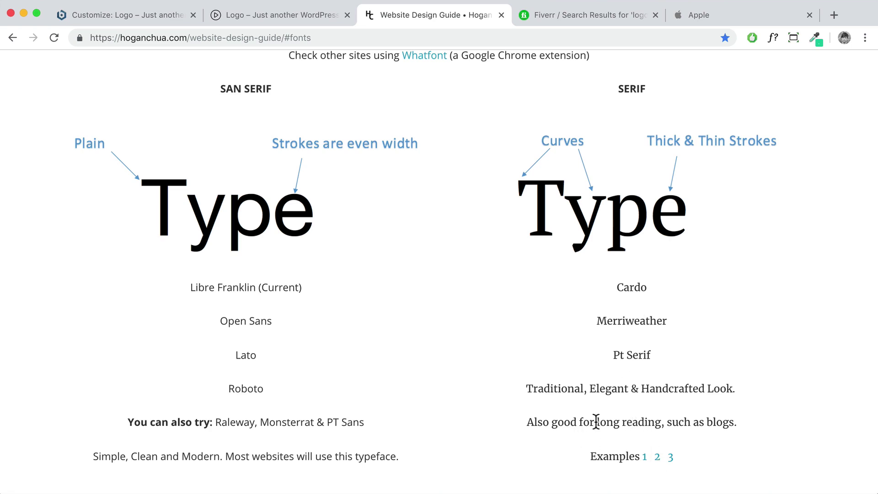
Browse the aulitfinelinens.com serif example site, then return to the Website Design Guide
click(657, 457)
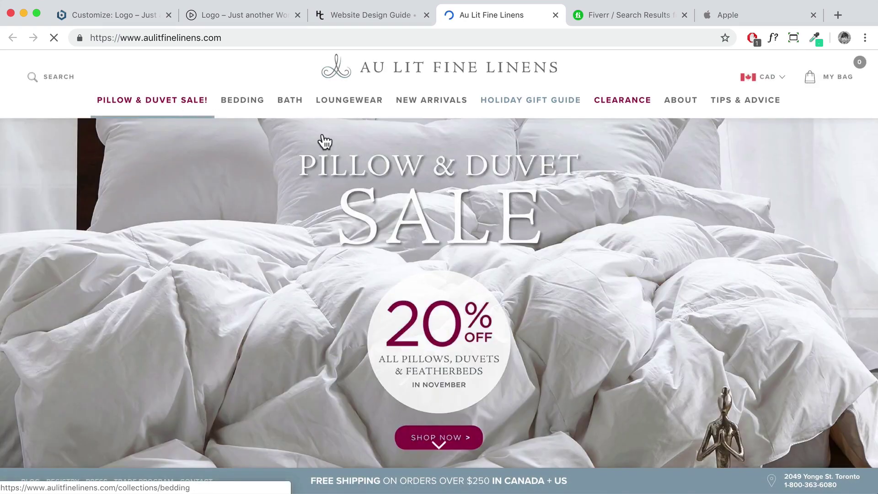
scroll(442, 232, down, 3)
scroll(339, 190, up, 3)
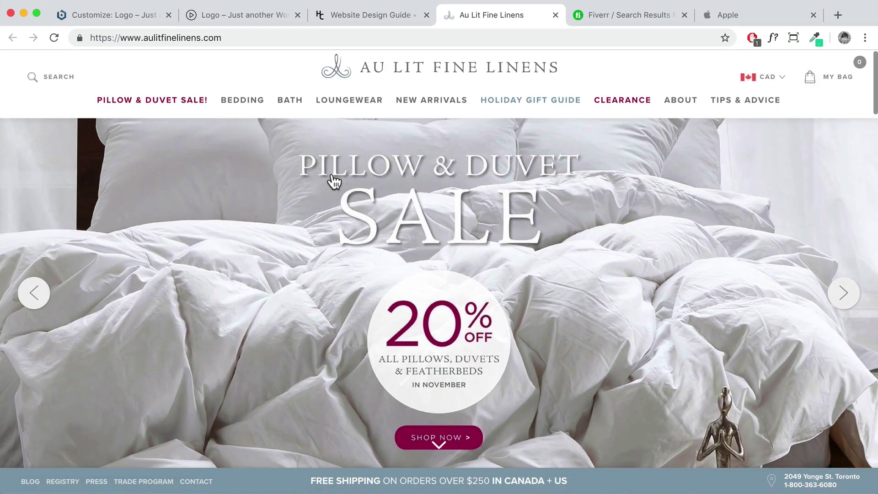
scroll(487, 198, down, 5)
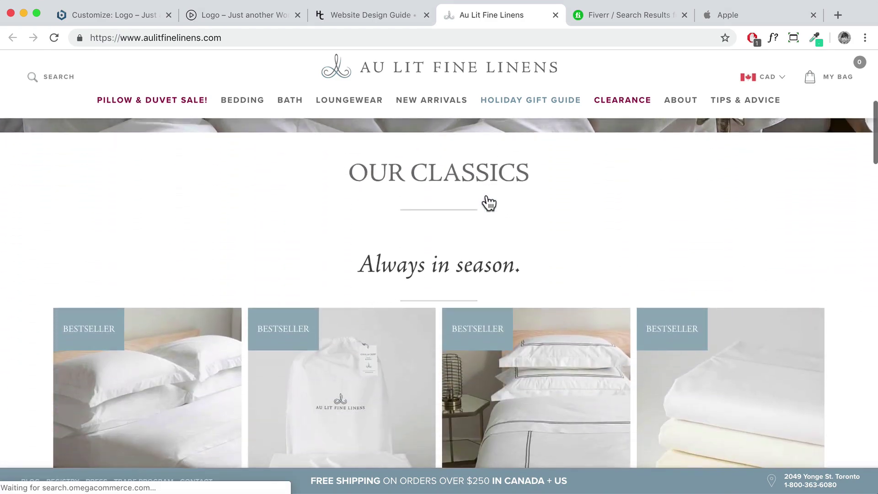
drag(533, 176, 348, 173)
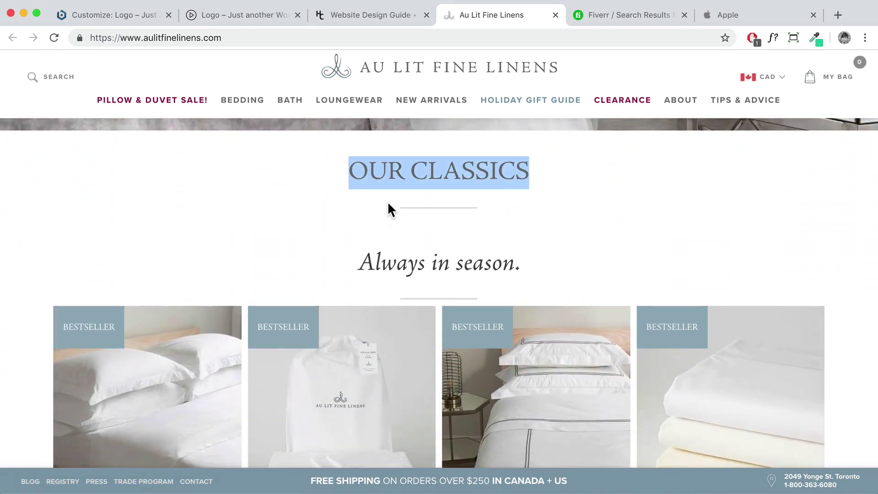
scroll(388, 207, down, 2)
scroll(388, 205, down, 15)
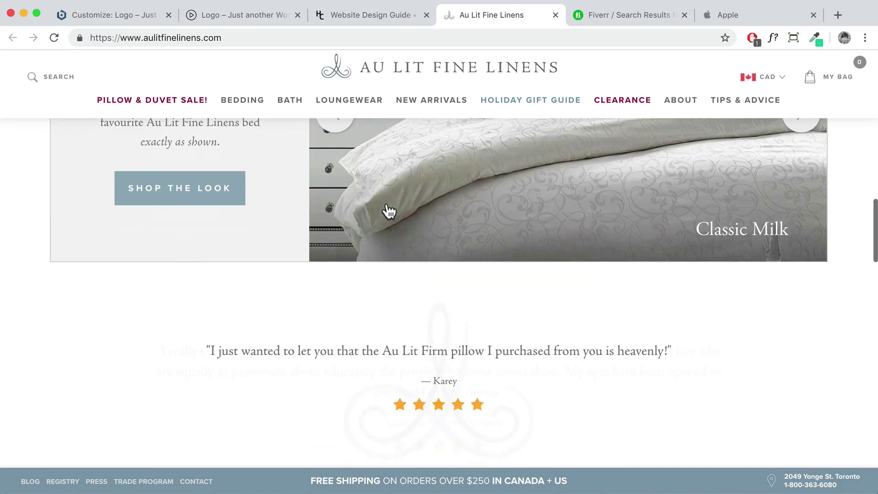
scroll(387, 205, down, 9)
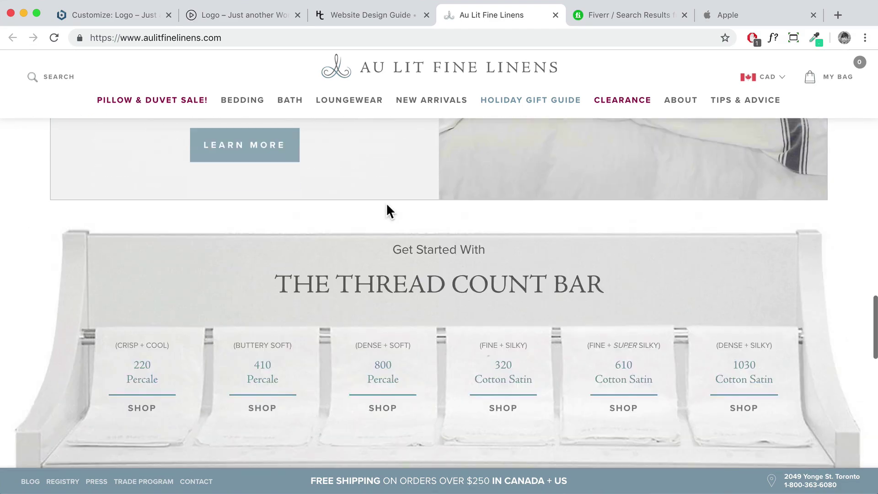
scroll(387, 204, down, 15)
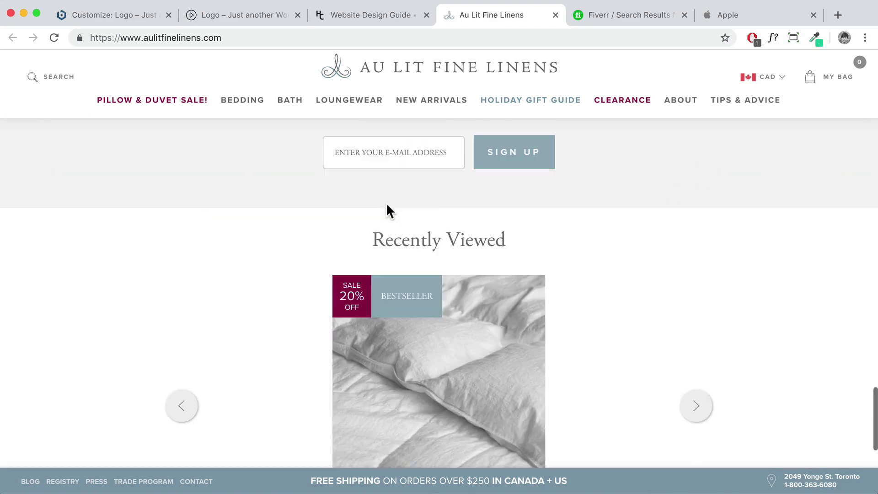
scroll(387, 204, up, 20)
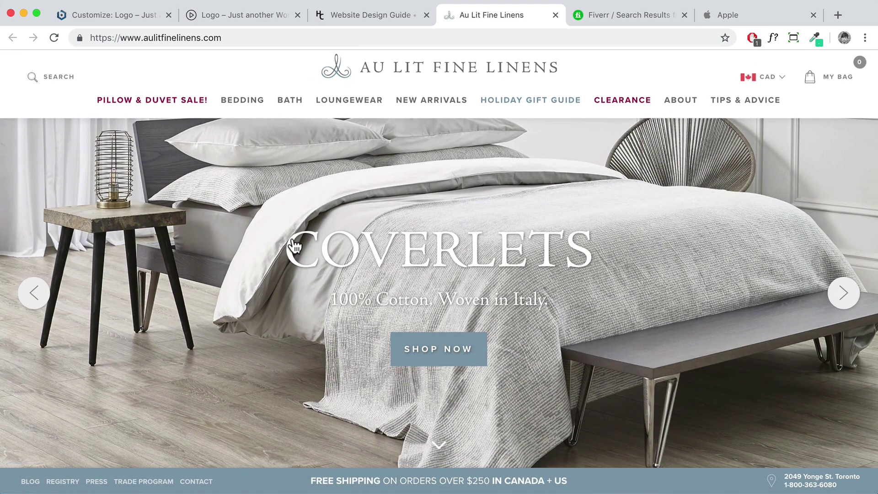
click(392, 16)
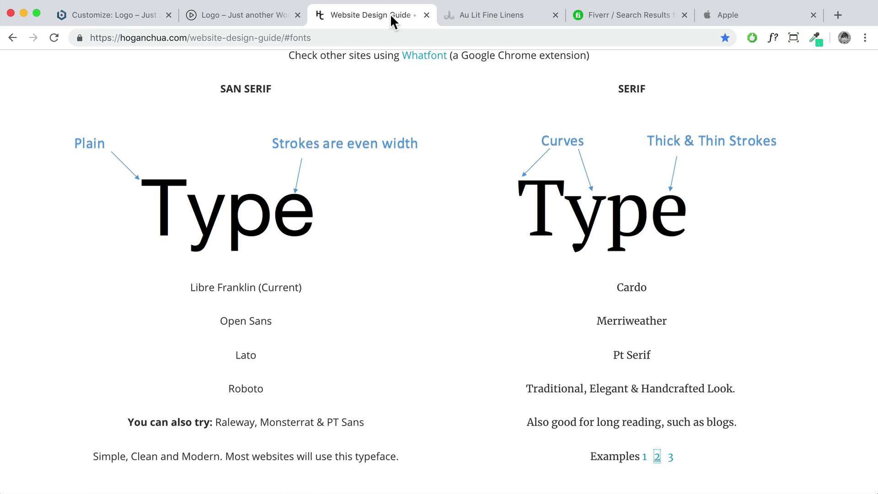
Back in the Customizer, set the body font weight to normal
click(108, 17)
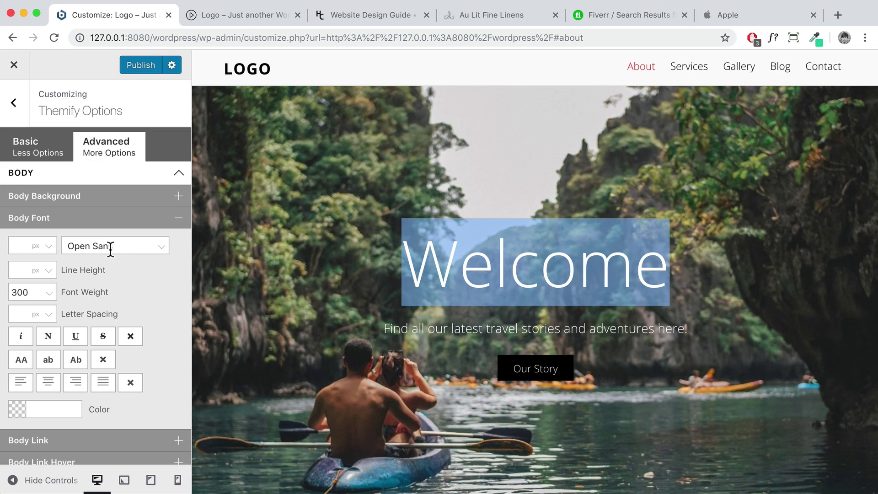
scroll(94, 274, down, 3)
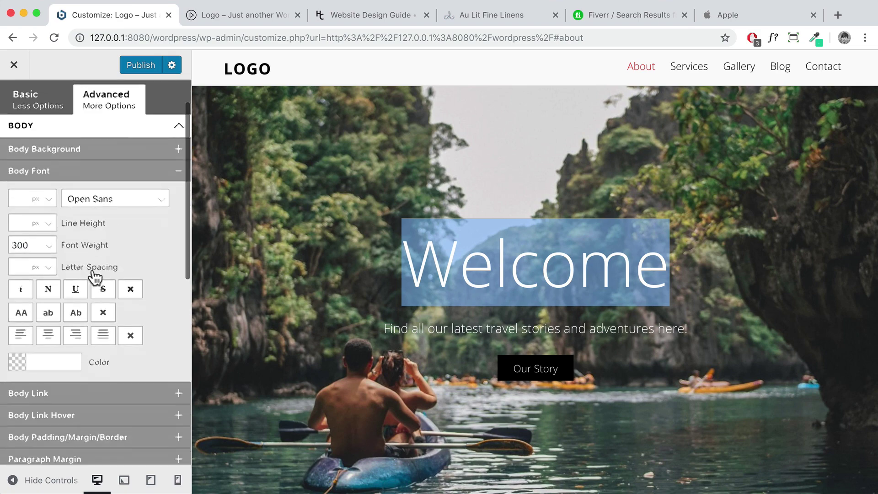
click(46, 233)
click(41, 244)
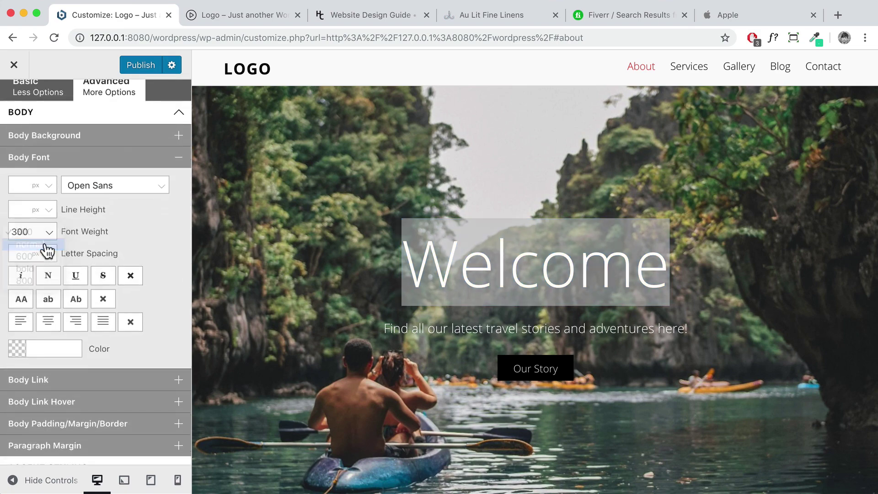
Compare the About Me text in the preview, then restore the body font weight to 300
scroll(412, 261, down, 5)
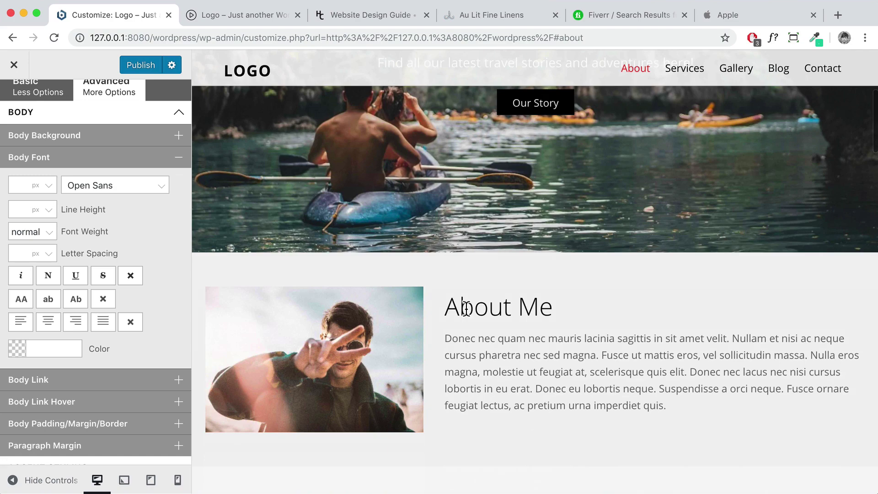
scroll(465, 309, down, 1)
drag(445, 299, 666, 368)
click(48, 233)
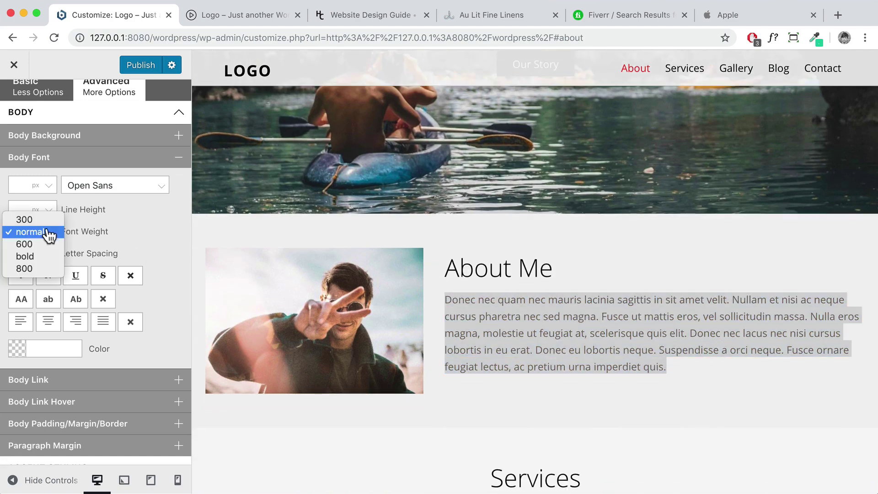
click(28, 220)
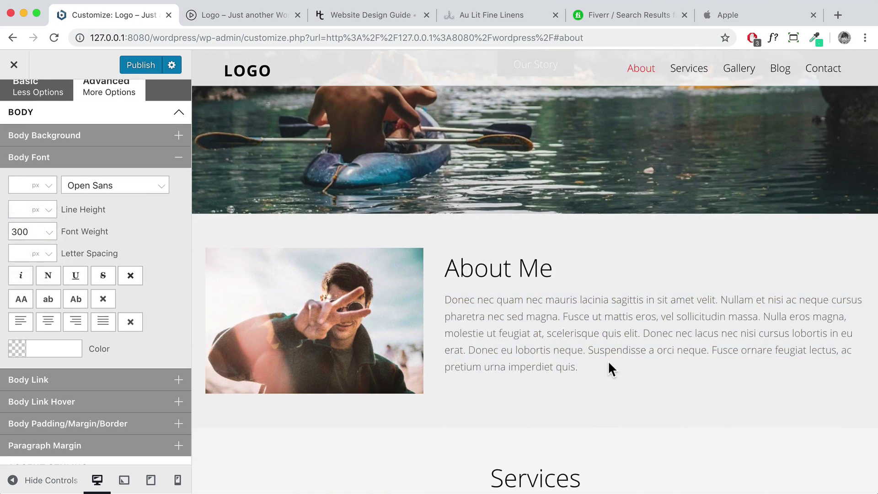
drag(608, 364, 440, 284)
scroll(657, 128, up, 3)
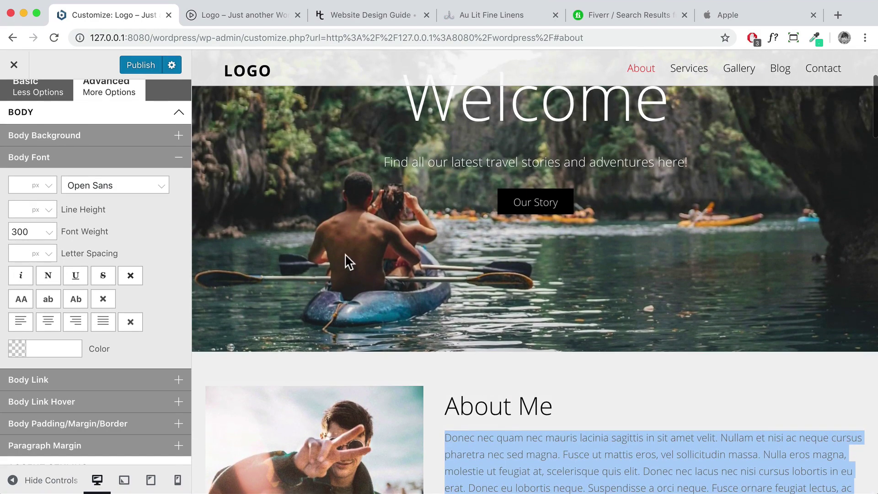
Collapse Body Font and expand the Body Link styling options
click(177, 158)
click(90, 176)
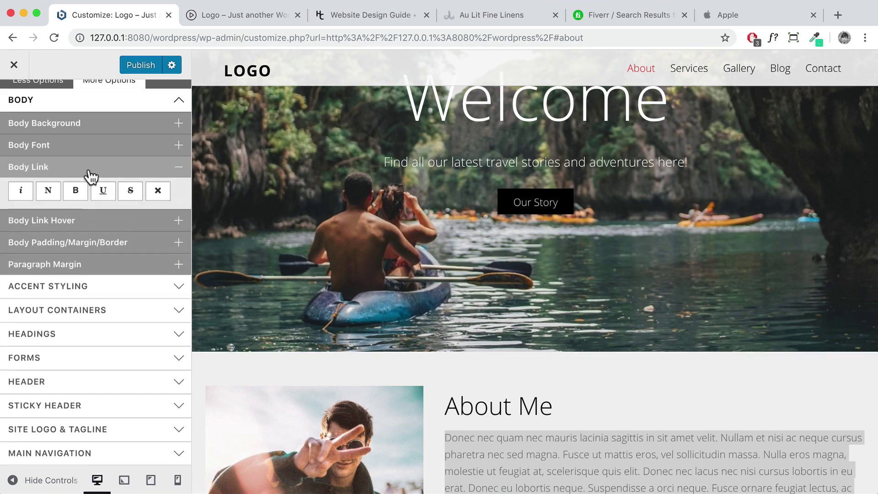
scroll(479, 283, down, 7)
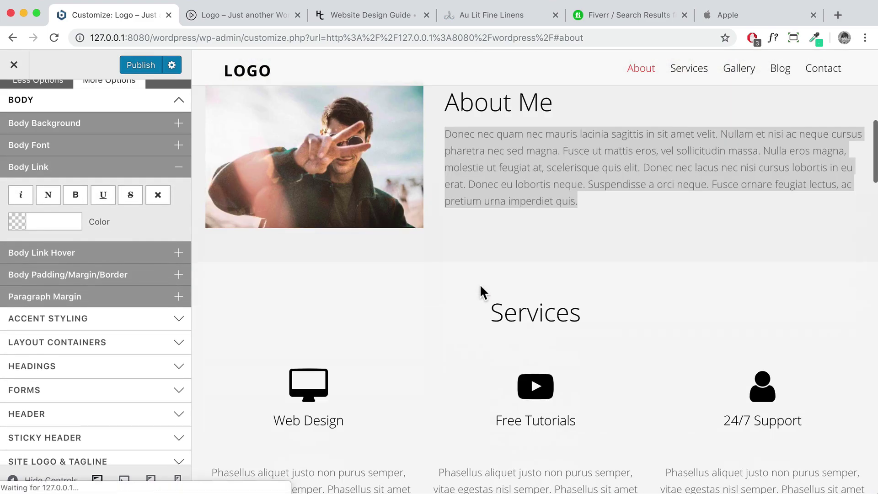
scroll(465, 297, down, 3)
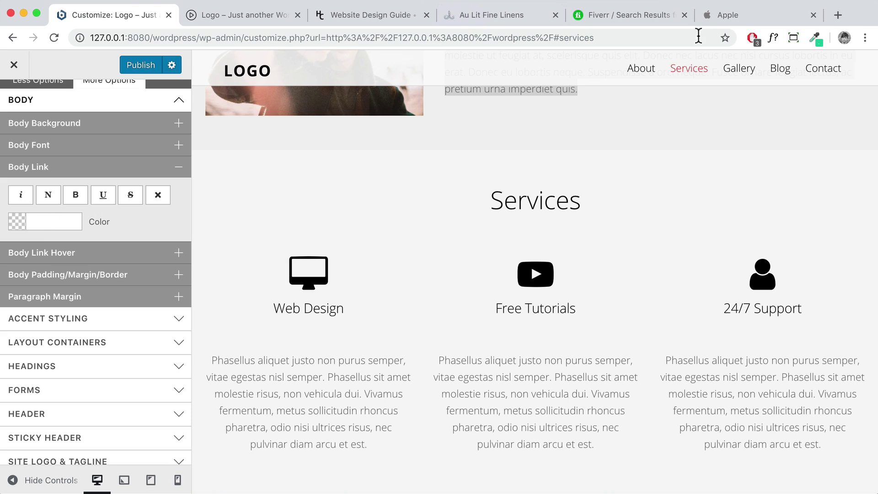
Glance at the Apple site's links, then scroll through the Customizer preview
click(724, 20)
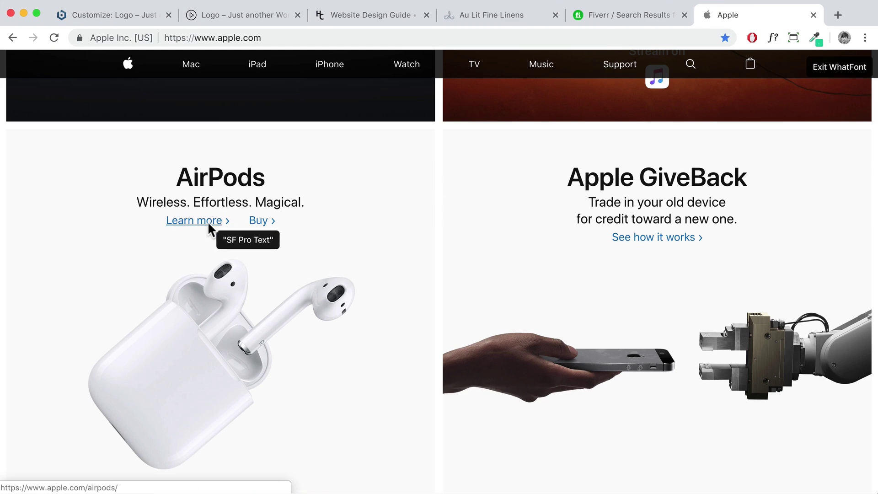
click(109, 16)
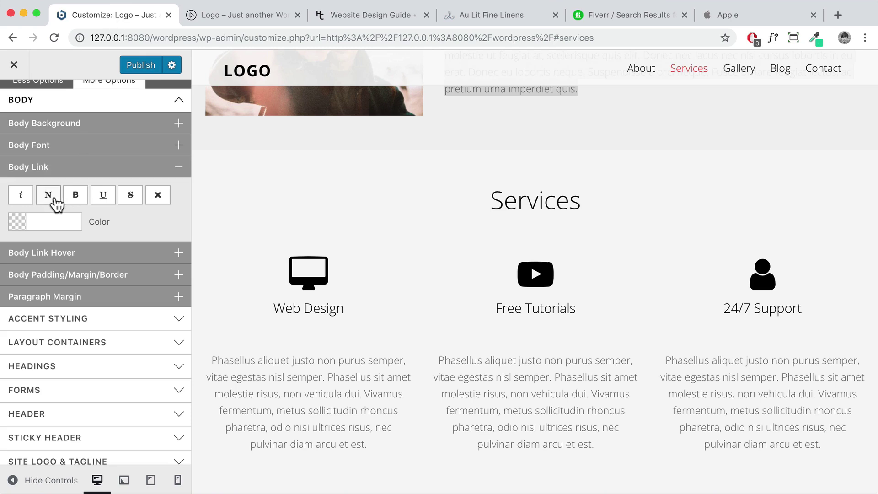
scroll(413, 319, down, 4)
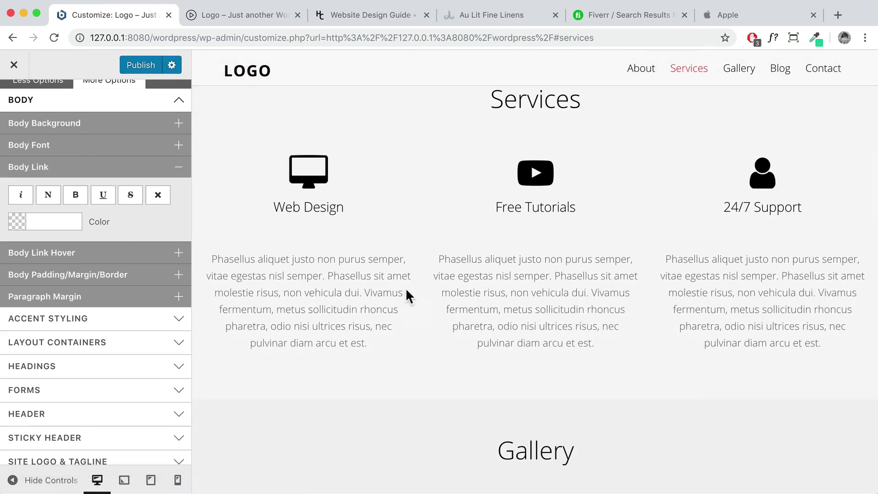
scroll(464, 297, down, 10)
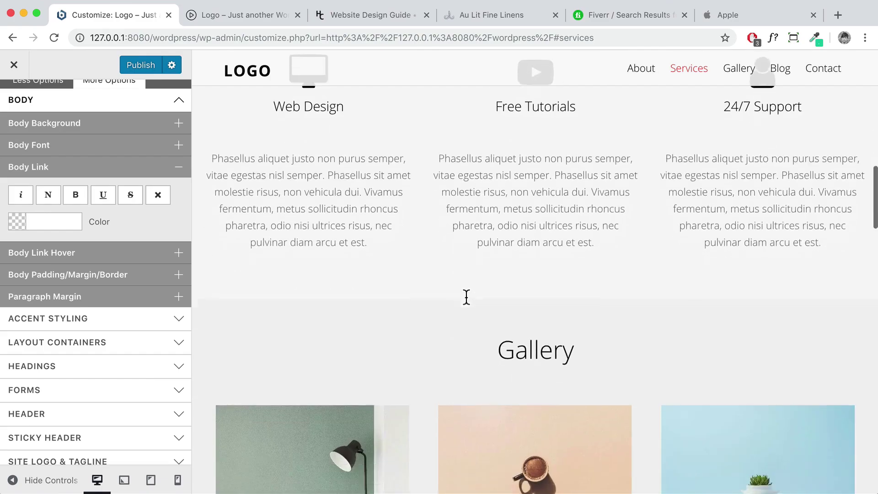
scroll(465, 296, down, 20)
scroll(464, 298, up, 20)
scroll(465, 297, up, 15)
scroll(464, 298, down, 20)
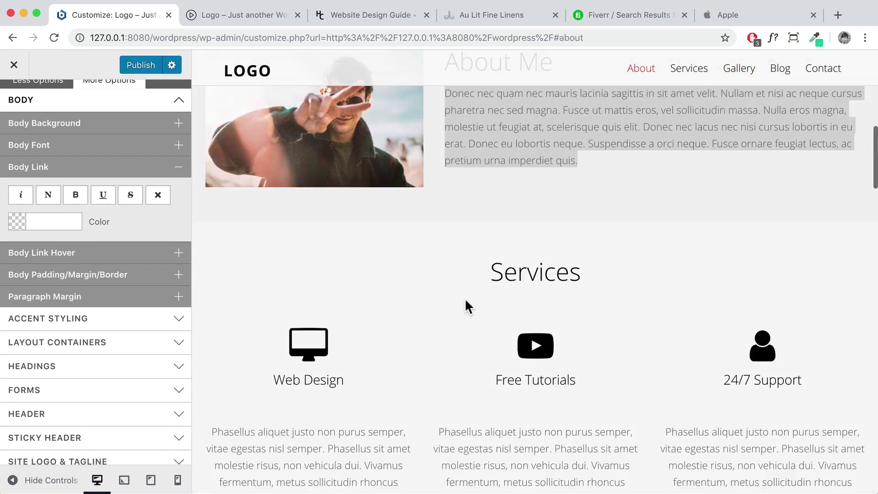
scroll(464, 297, up, 3)
scroll(464, 297, down, 6)
scroll(465, 300, down, 20)
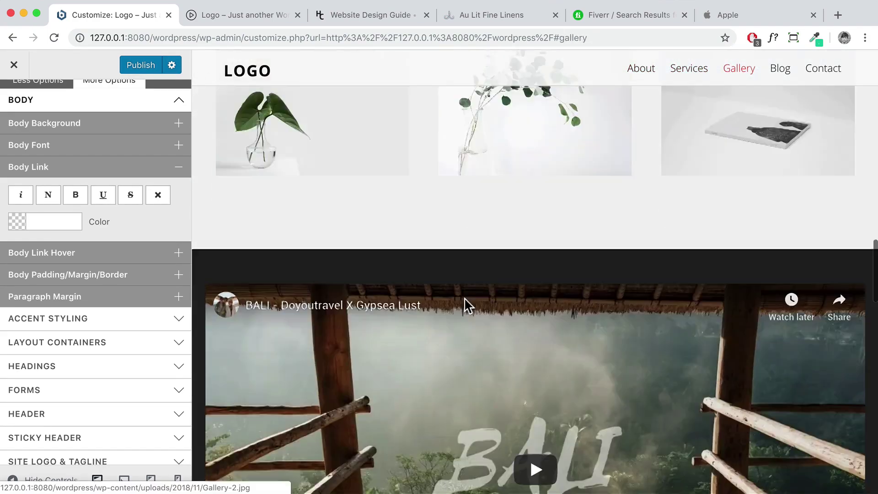
scroll(464, 302, up, 5)
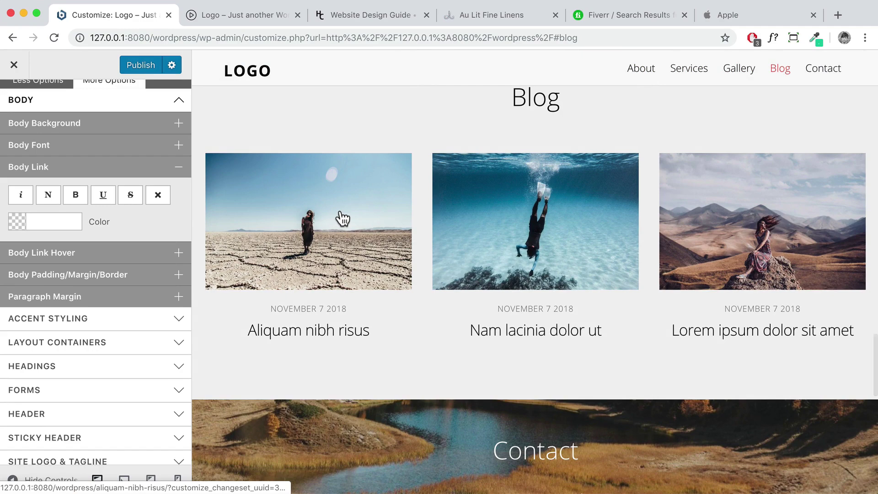
Open a blog post in the preview, then switch to the Apple homepage
click(461, 196)
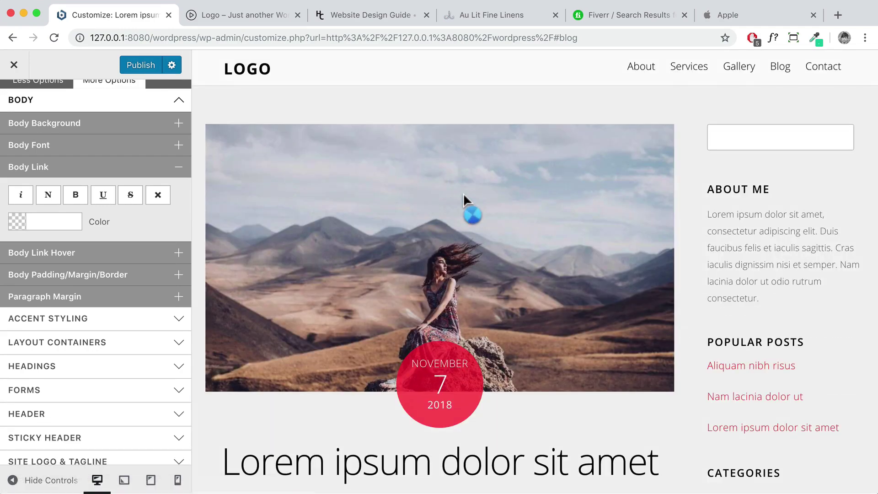
scroll(463, 193, down, 9)
scroll(464, 196, up, 5)
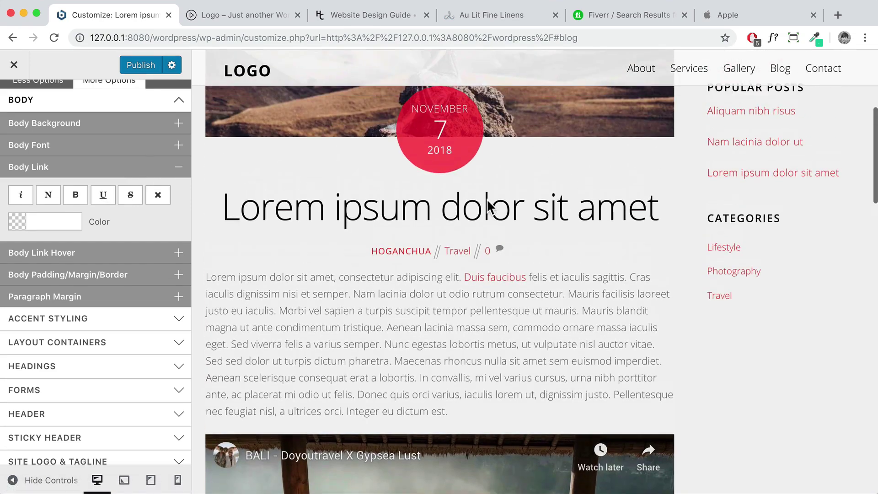
scroll(506, 277, up, 1)
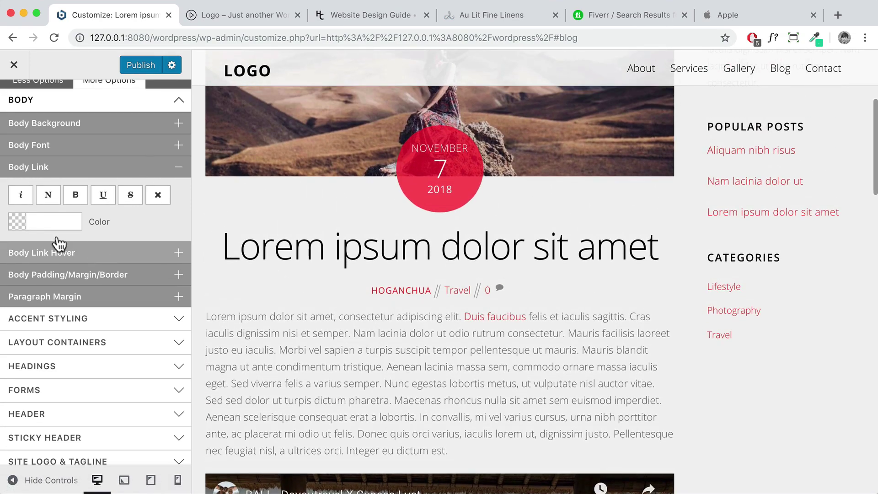
click(727, 17)
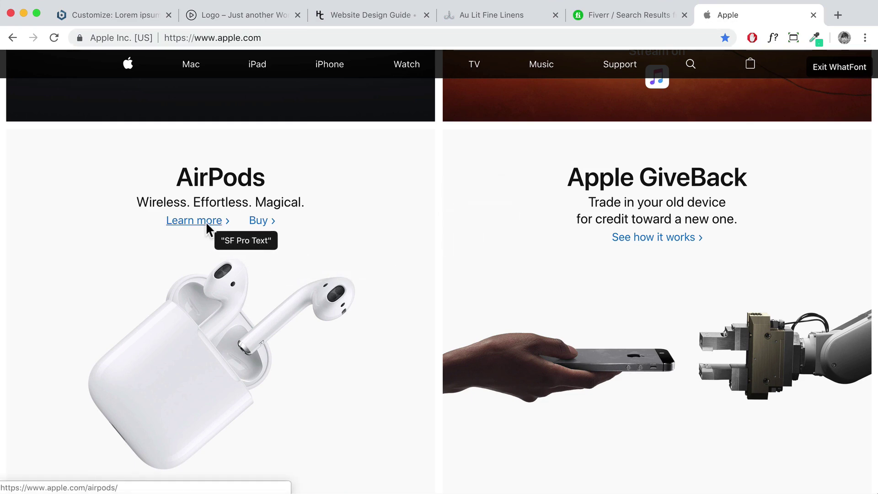
Identify Apple's Learn more link with WhatFont: SF Pro Text, 400 weight, 17px, #0070c9
click(813, 37)
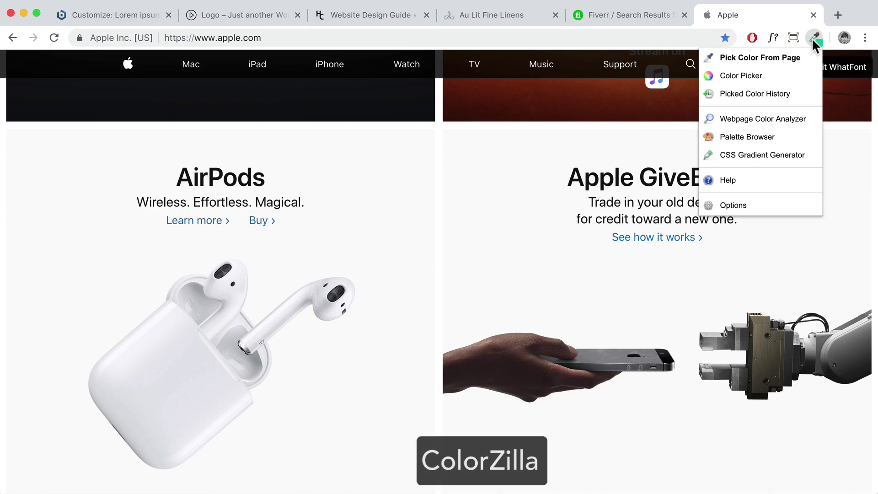
click(214, 218)
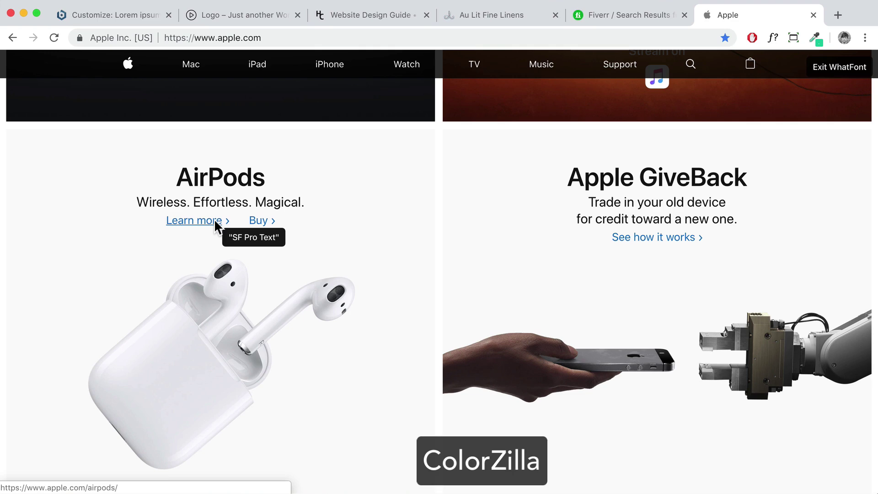
click(213, 220)
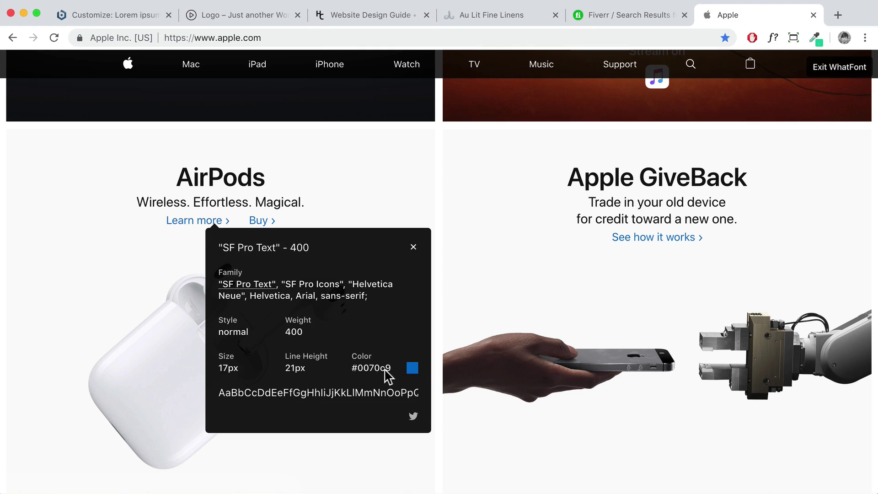
Try Apple's blue #0070c9 as the body link colour and preview it
click(124, 19)
click(49, 221)
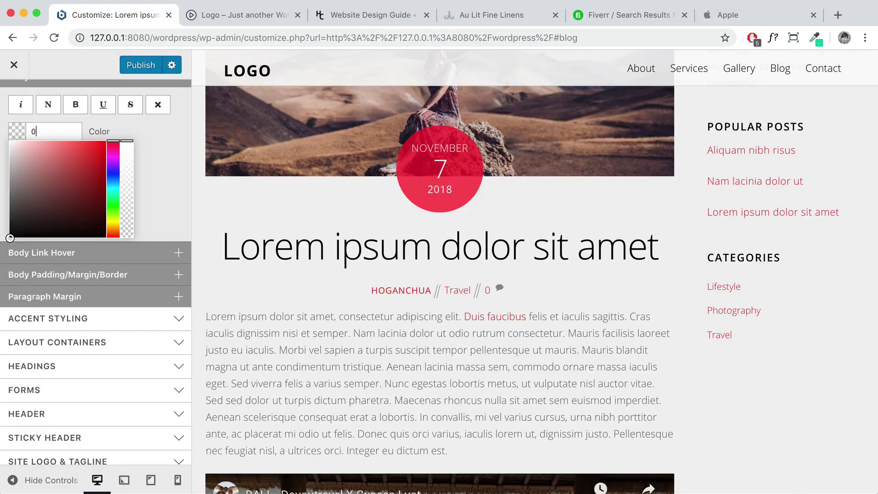
text(007)
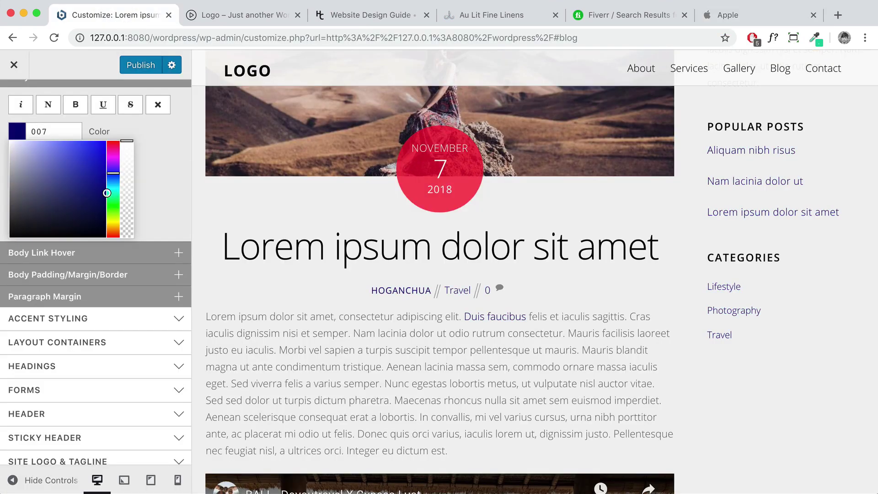
text(0c9)
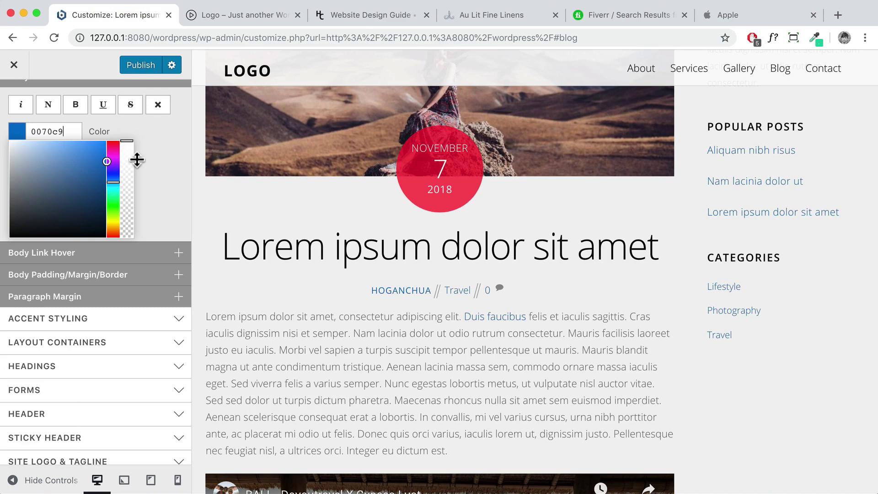
click(164, 157)
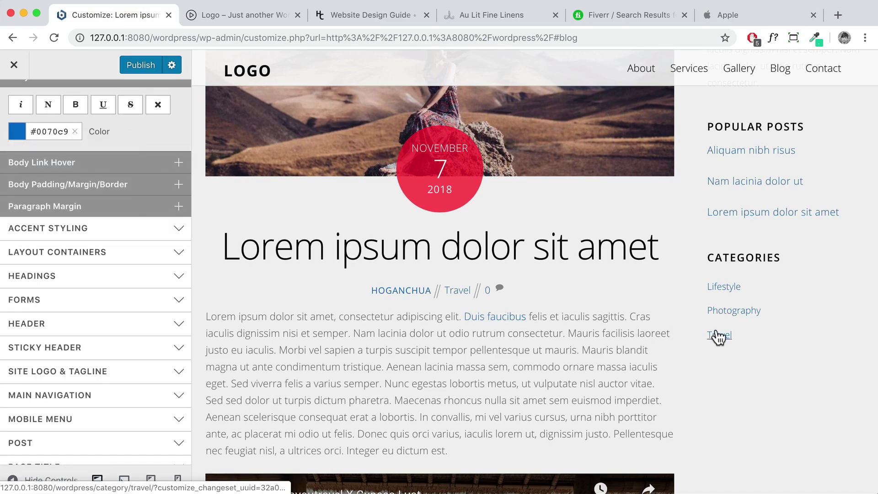
scroll(688, 257, up, 5)
scroll(741, 249, down, 10)
scroll(741, 257, down, 2)
scroll(741, 257, up, 8)
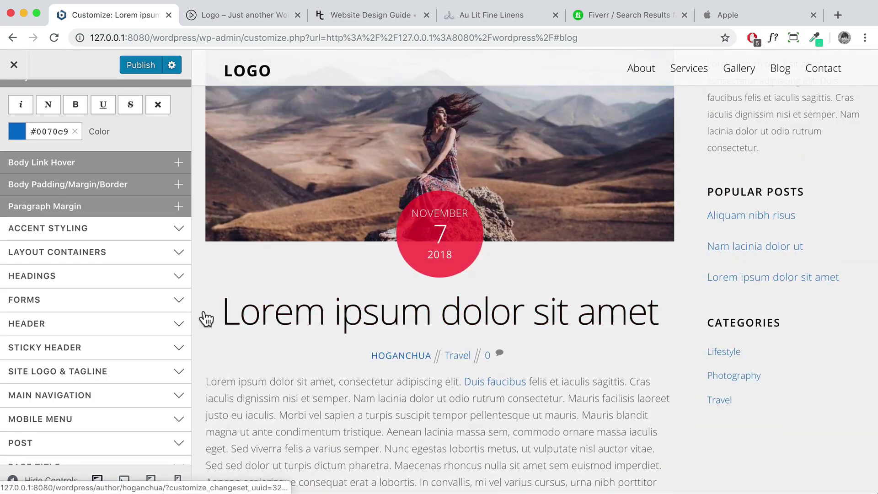
scroll(51, 182, up, 2)
Replace the body link colour with dark #222222
click(75, 180)
click(39, 182)
text(222)
click(151, 111)
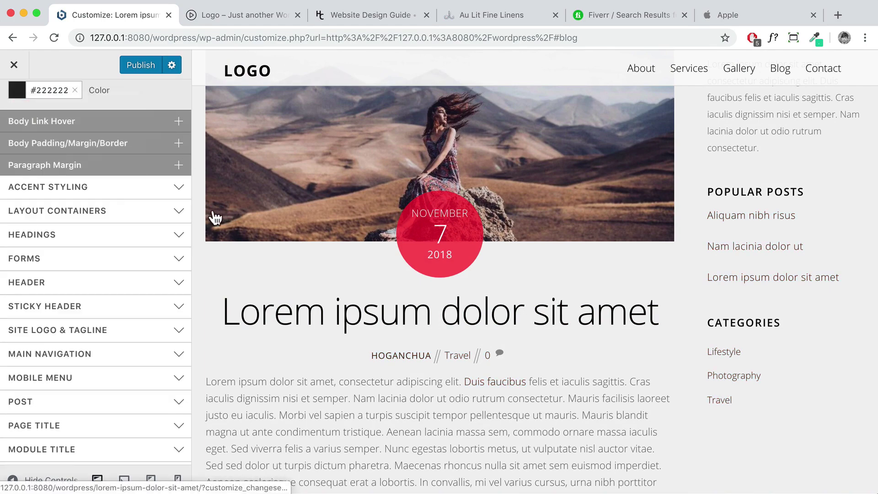
scroll(427, 311, down, 2)
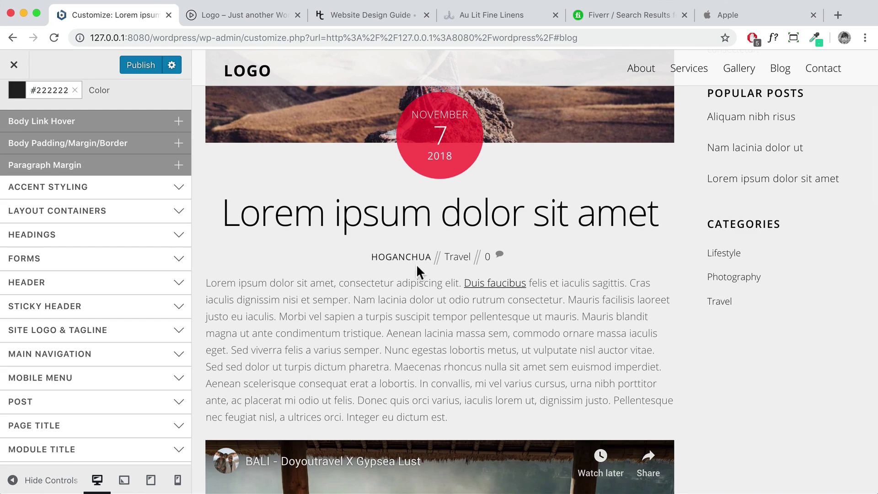
scroll(486, 282, up, 2)
scroll(122, 228, up, 2)
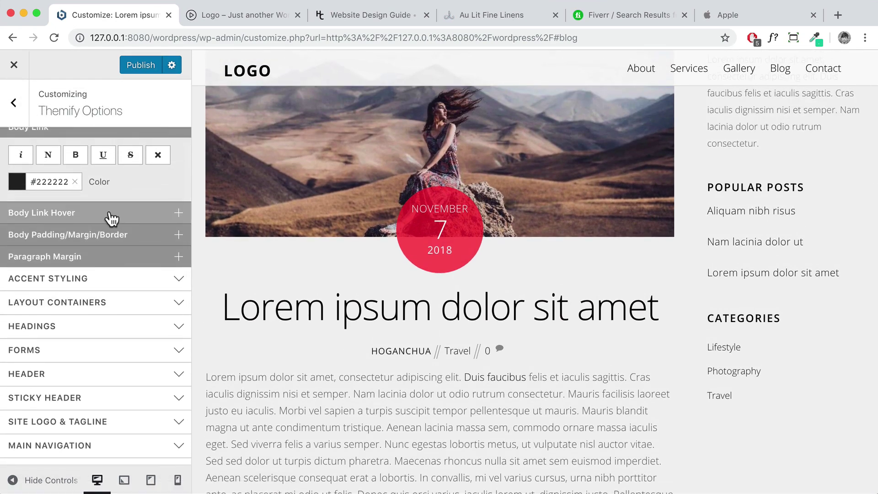
Expand the Body Link Hover settings with their empty colour field, then leave for another tab
click(111, 219)
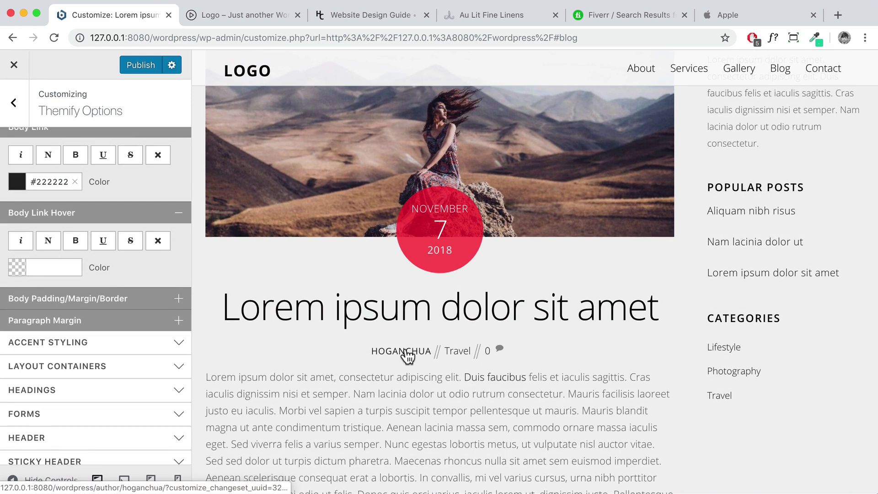
click(634, 17)
Check the fonts across Apple's homepage sections with WhatFont, then return to the Customizer
mouse_move(519, 128)
click(729, 13)
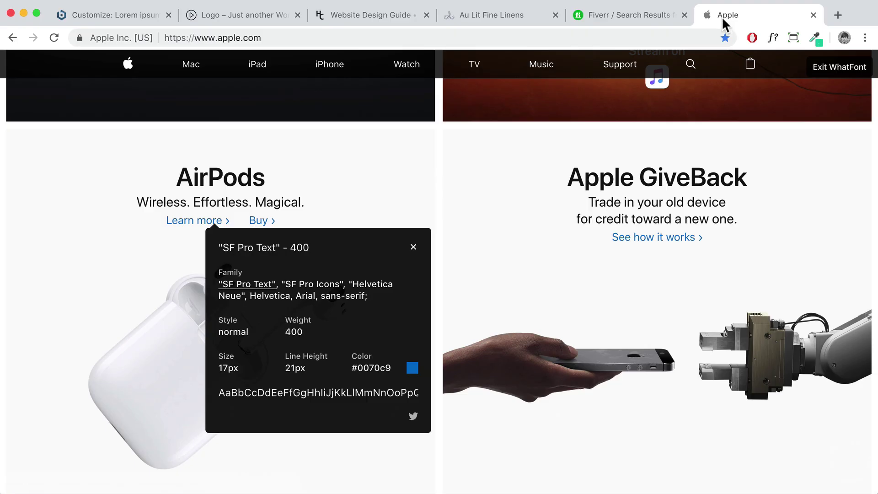
scroll(434, 117, up, 15)
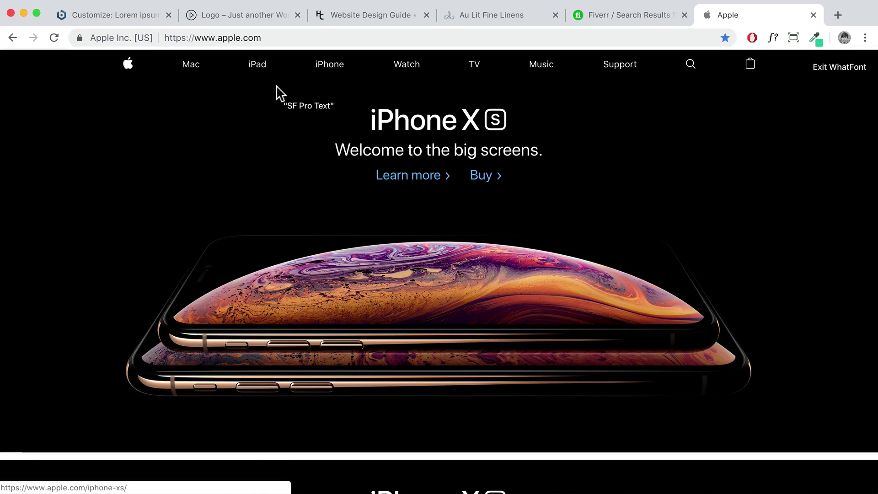
scroll(409, 183, down, 15)
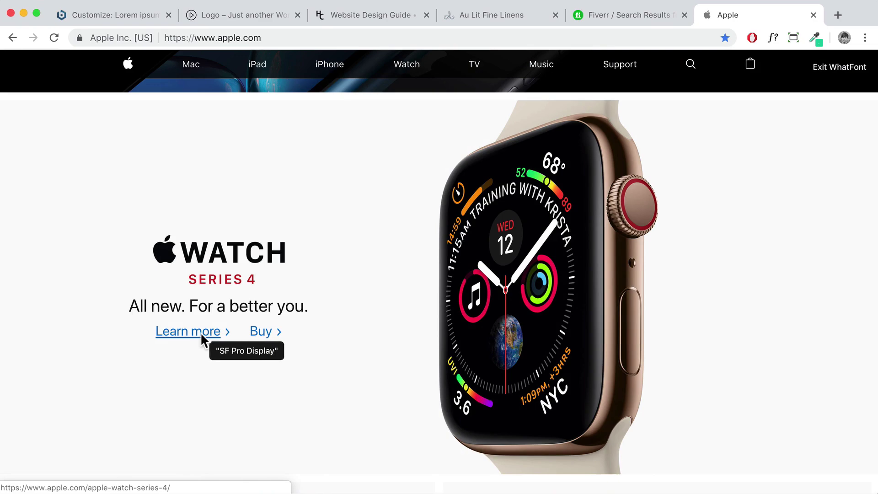
scroll(211, 335, down, 5)
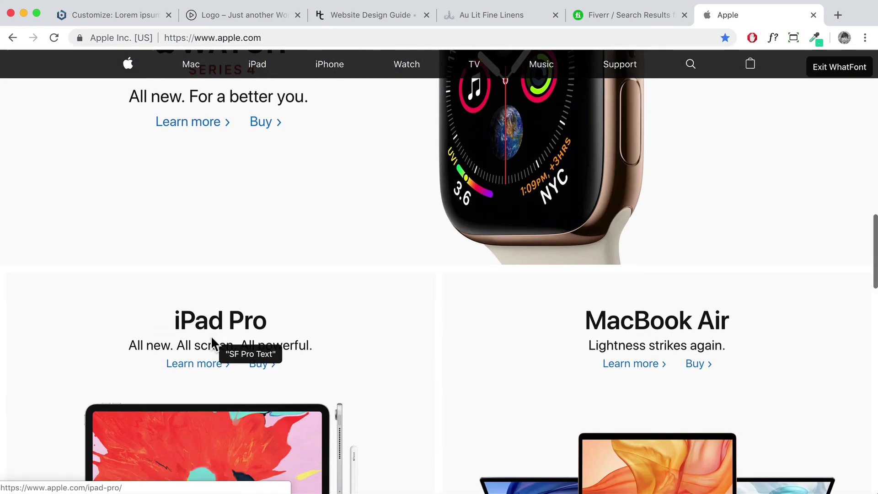
scroll(212, 364, up, 20)
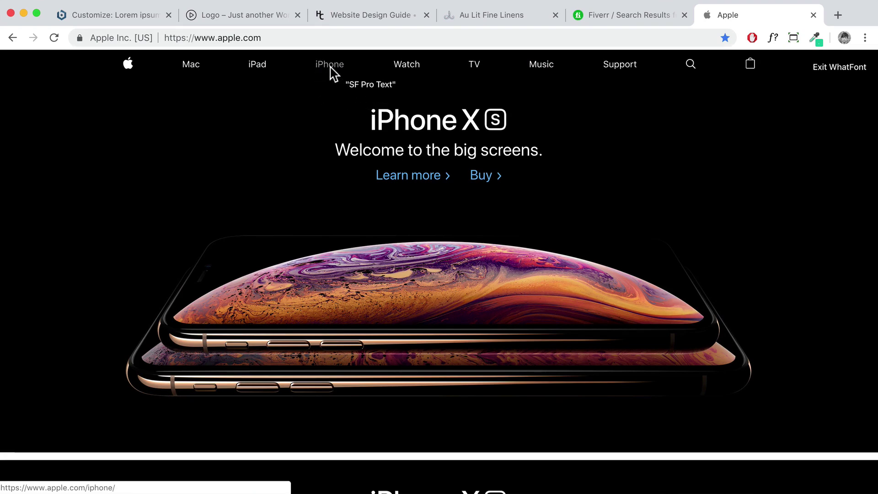
click(125, 21)
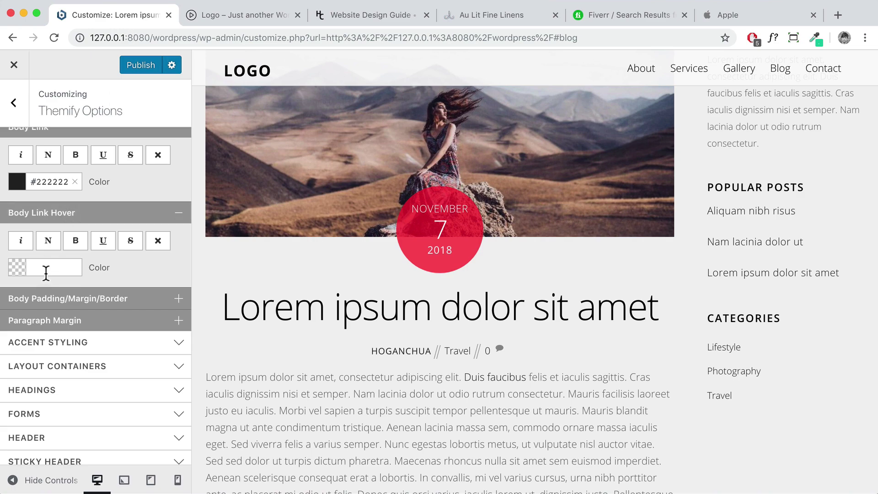
Look up lighter shades of #222 on 0to255.com and copy #3b3b3b
click(835, 14)
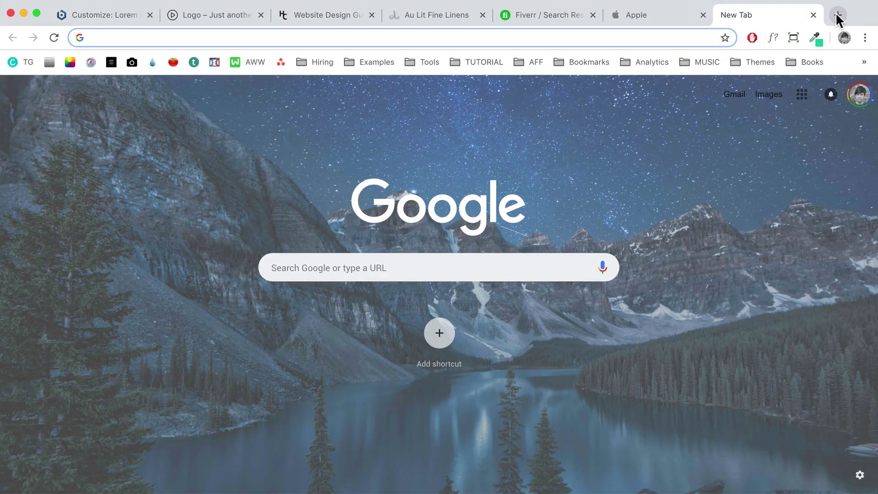
text(0to)
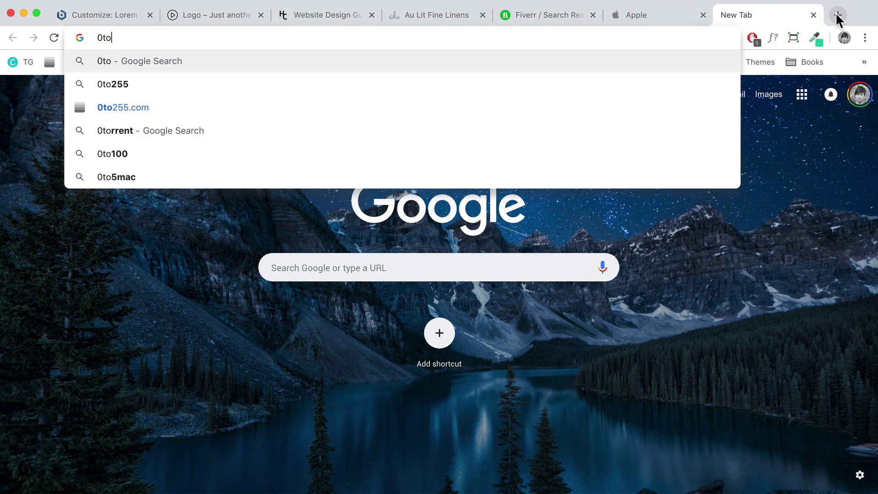
key(Down)
key(Down)
key(Return)
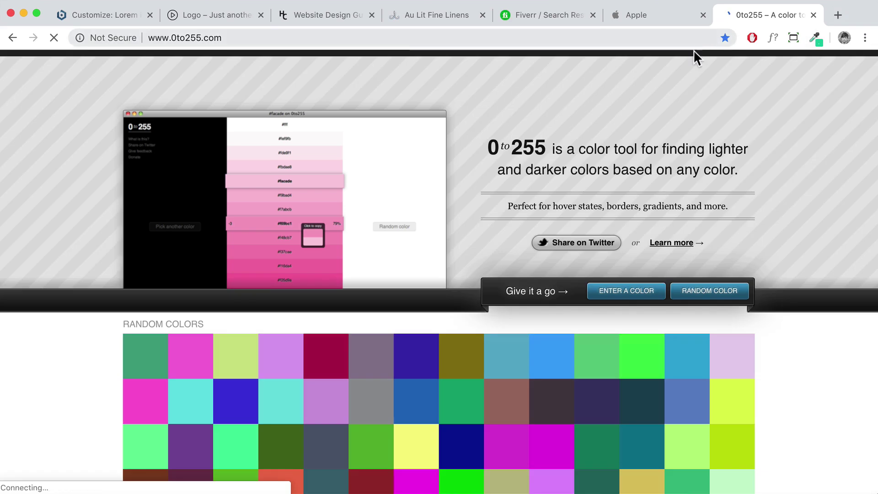
click(620, 295)
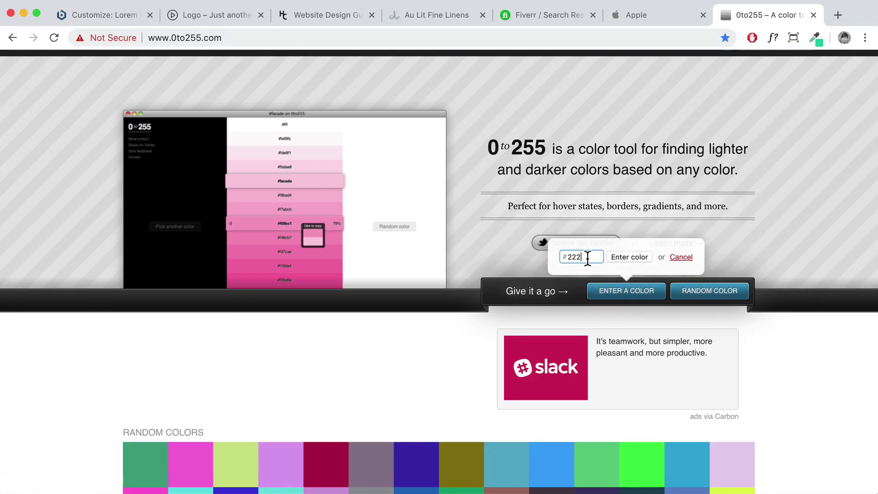
click(613, 257)
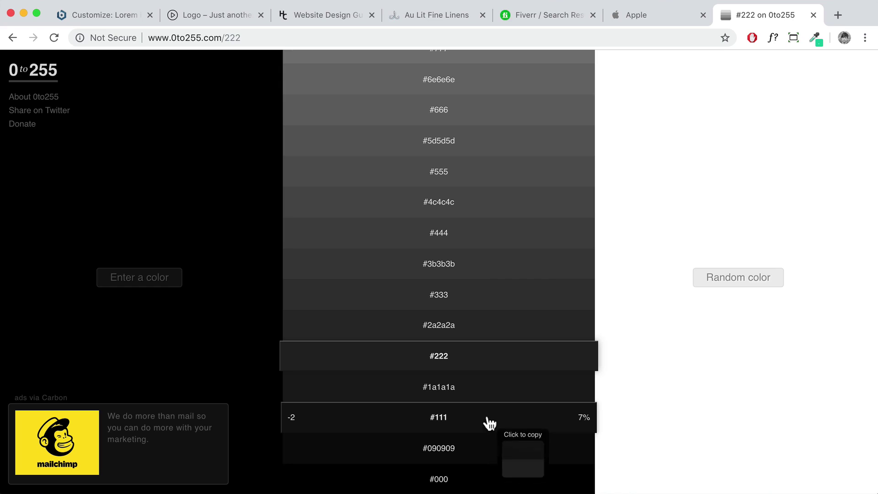
click(499, 276)
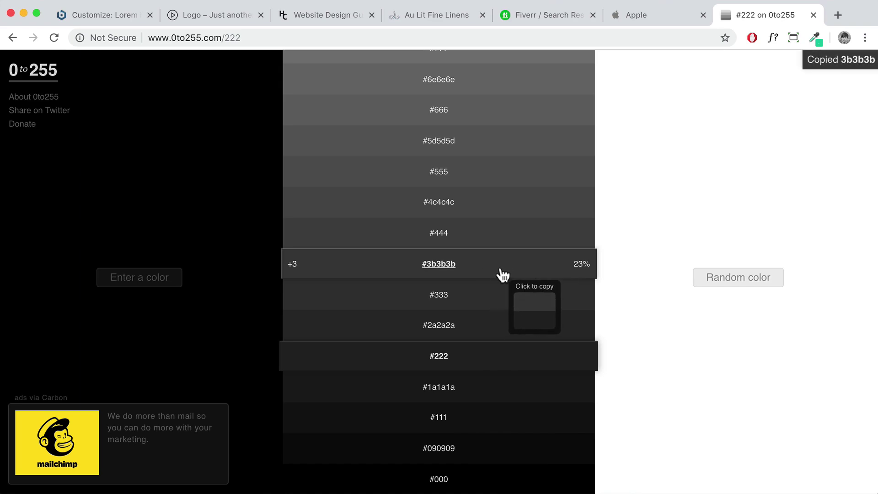
click(90, 18)
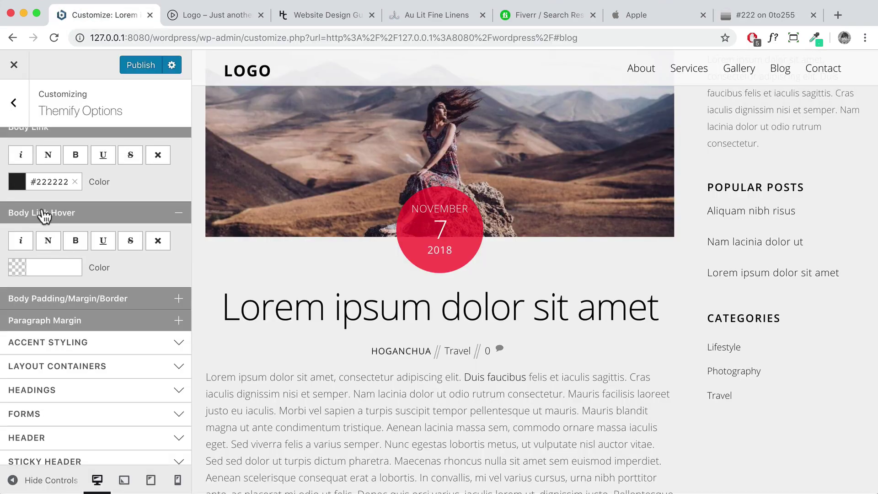
Paste #3b3b3b as the body link hover colour
click(41, 265)
key(super+v)
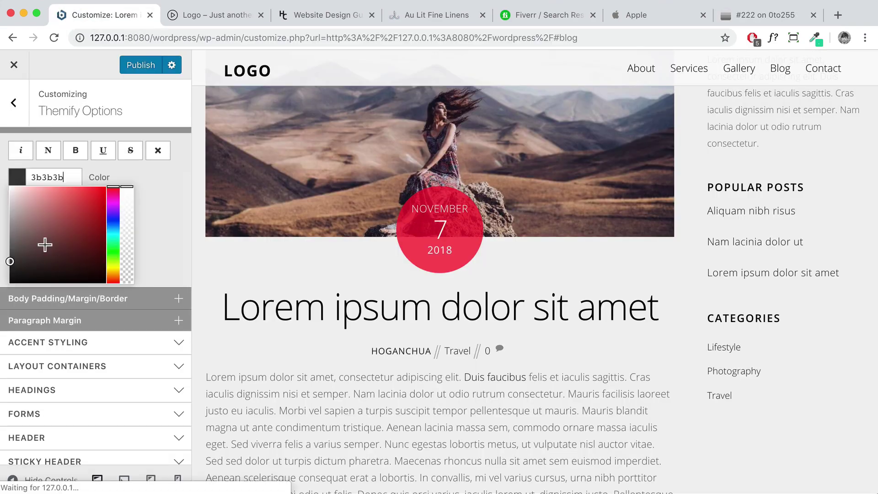
click(152, 188)
scroll(144, 195, up, 3)
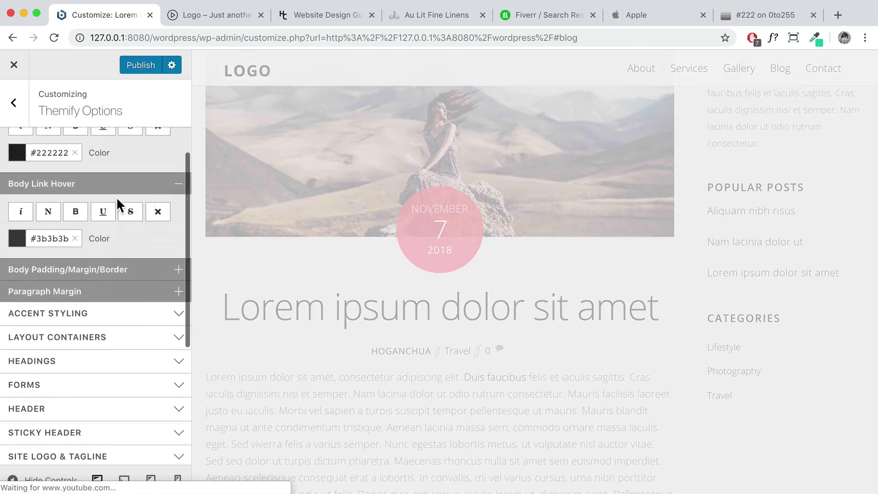
scroll(60, 191, up, 2)
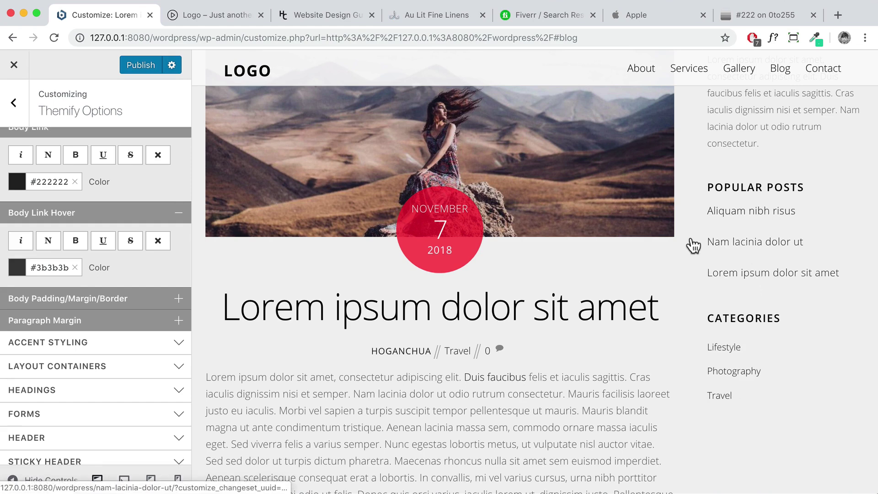
Copy the #444 shade from 0to255 and replace the hover colour with #444444
click(753, 14)
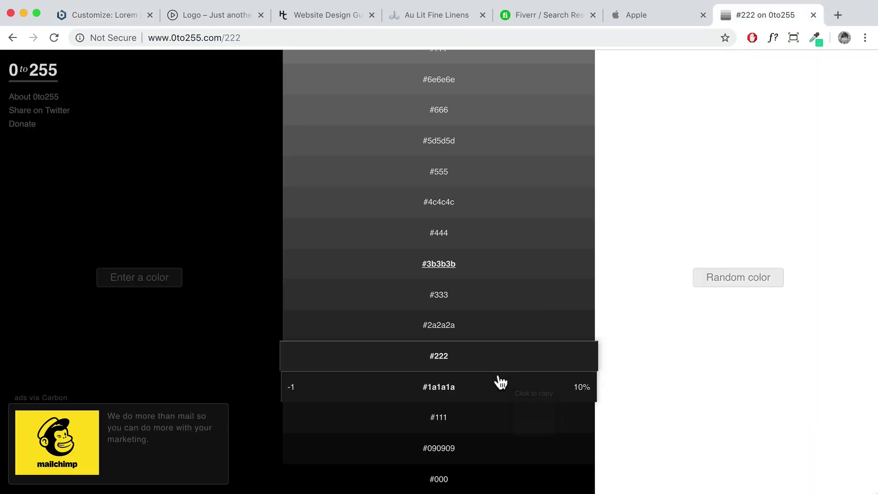
click(488, 237)
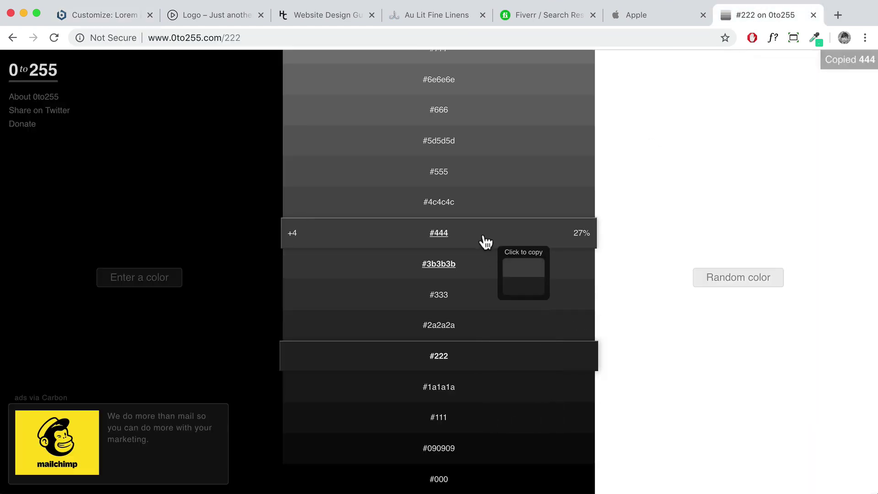
click(122, 14)
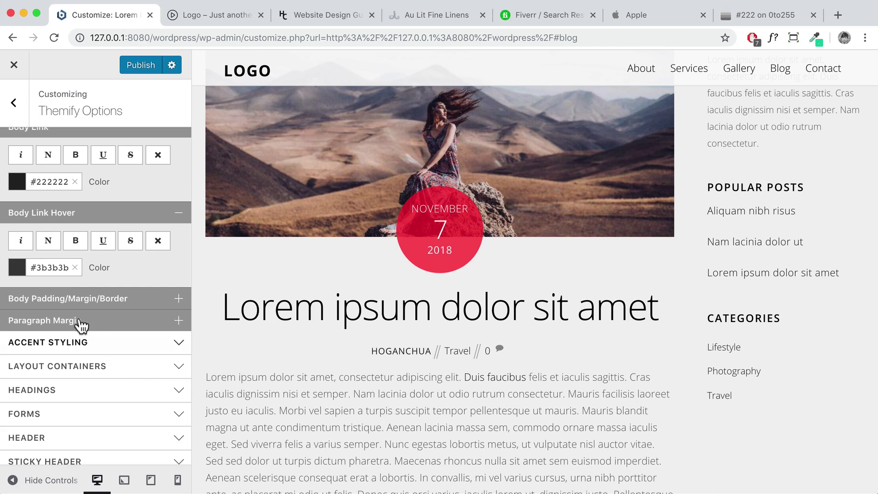
click(74, 267)
click(47, 267)
key(super+v)
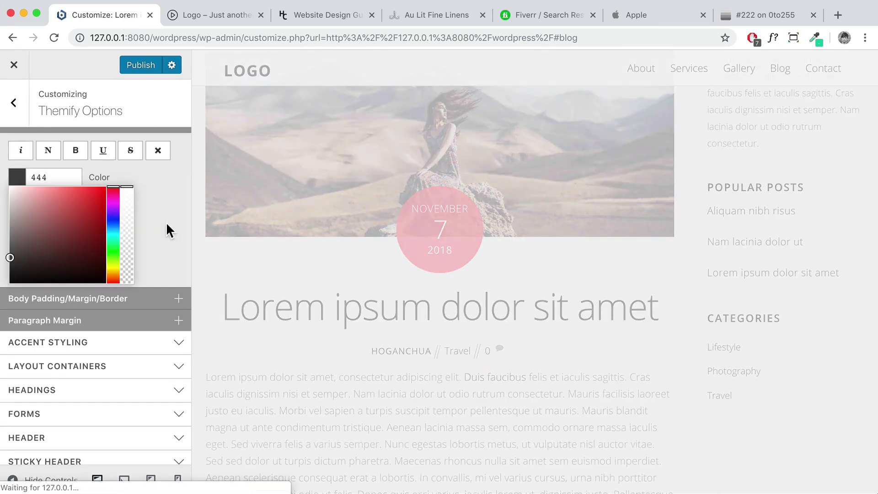
click(178, 231)
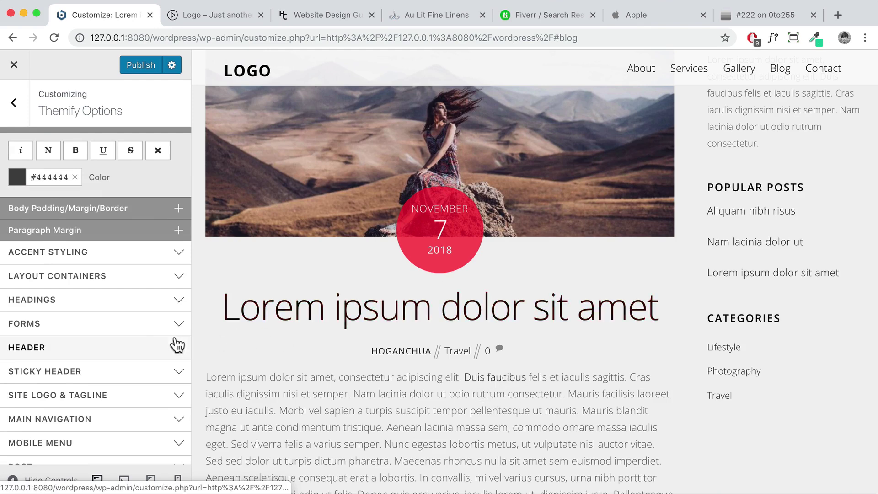
Collapse Body styling and inspect the Welcome and About Me headings in the preview
scroll(178, 345, up, 5)
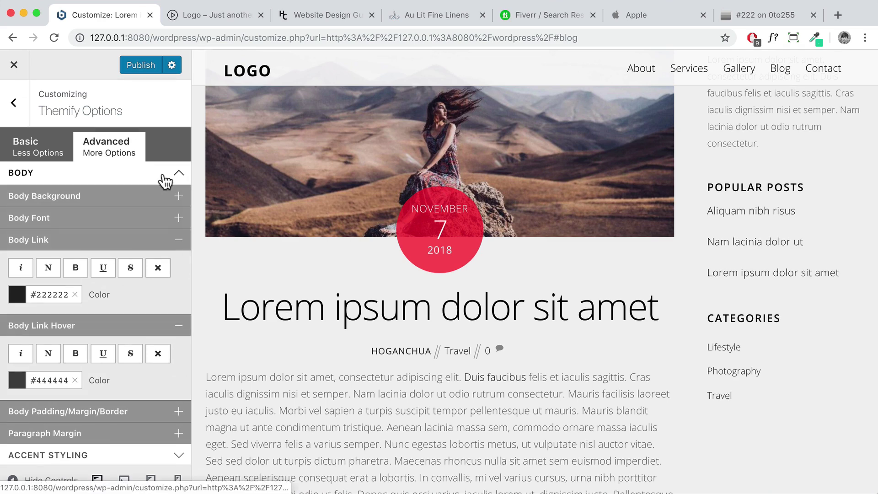
click(165, 179)
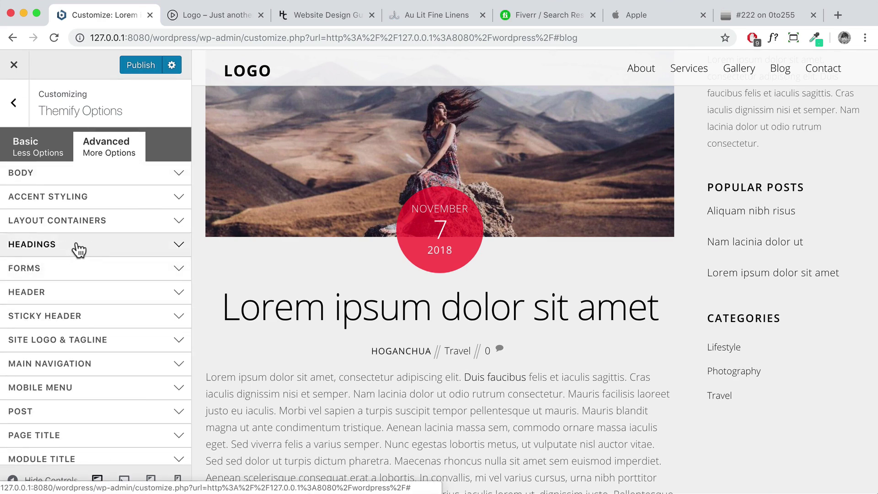
scroll(207, 261, up, 3)
click(247, 77)
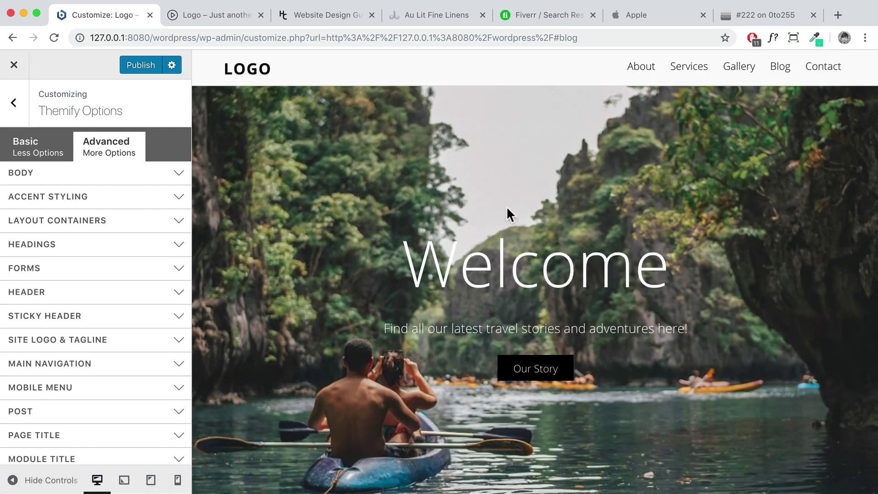
drag(667, 267, 409, 260)
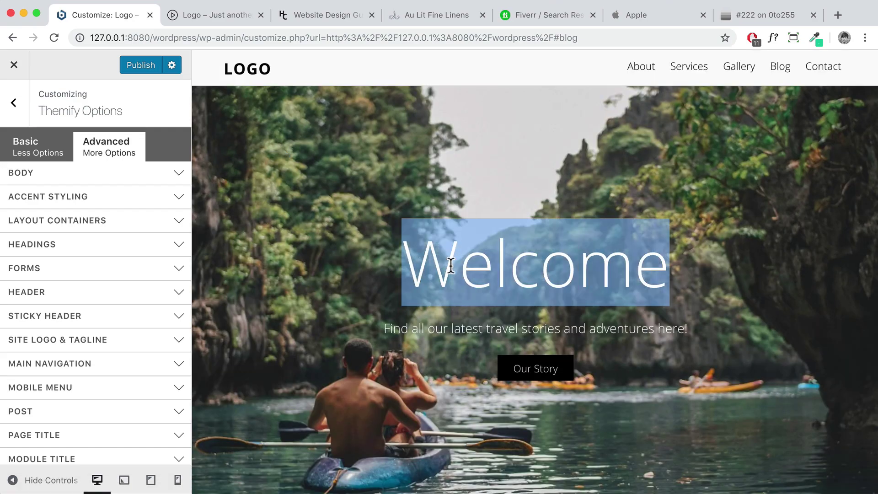
scroll(450, 265, down, 6)
drag(574, 290, 448, 280)
scroll(454, 274, up, 6)
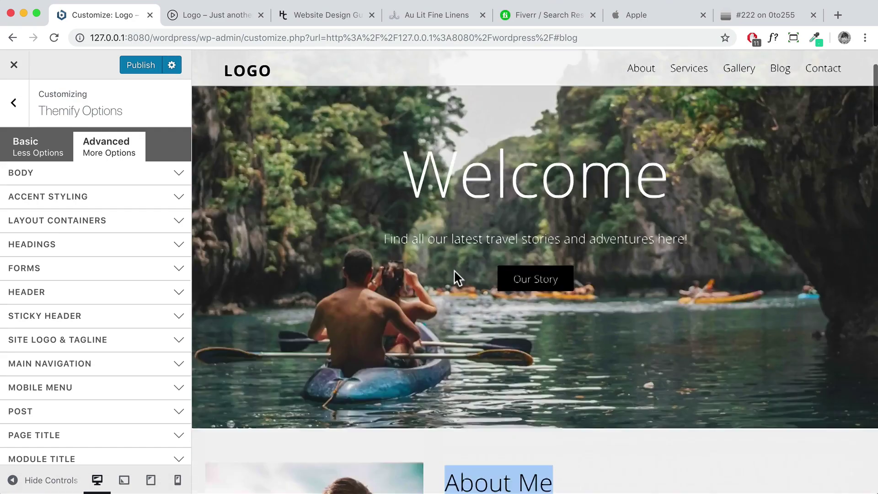
Expand the Headings options and briefly view the Heading 1 font settings
click(83, 248)
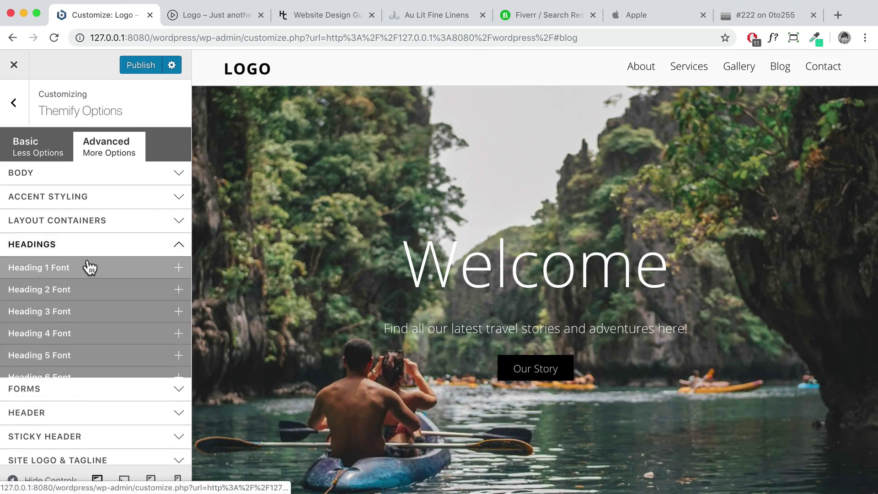
scroll(84, 247, down, 3)
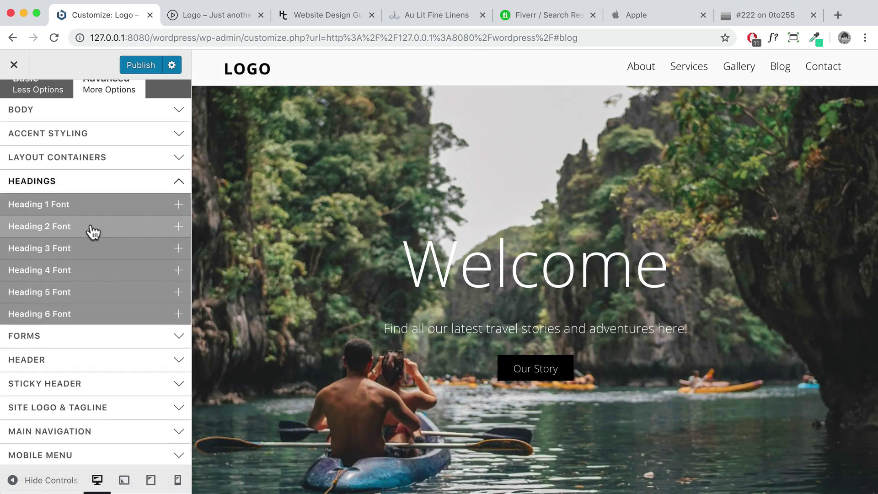
click(105, 210)
click(107, 211)
scroll(112, 281, down, 5)
Expand the Forms styling options for fields, focus, buttons and button hover
click(87, 205)
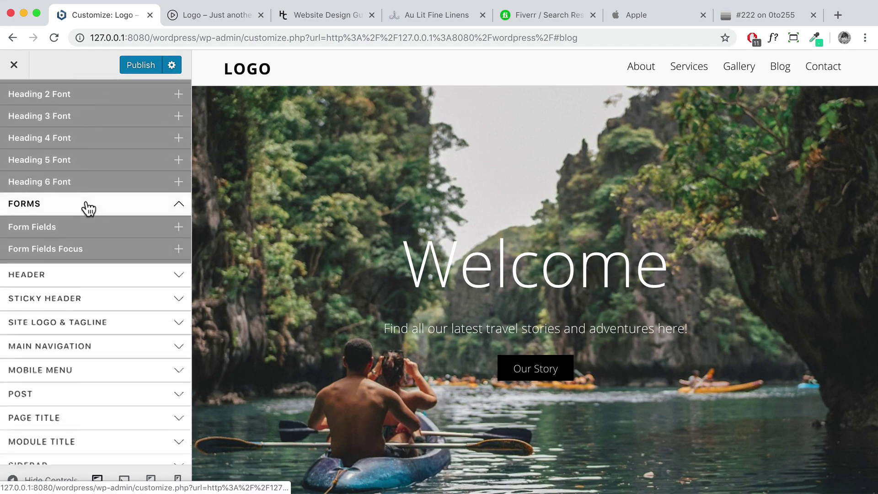
scroll(491, 320, down, 20)
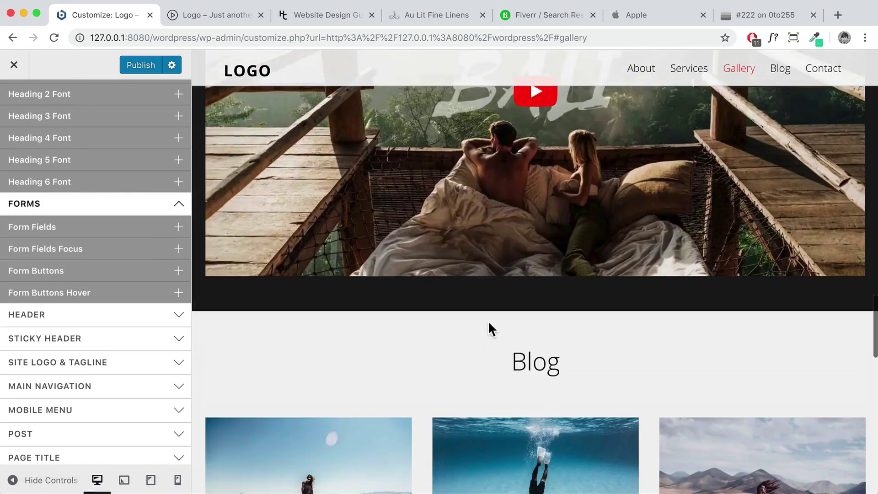
scroll(487, 320, up, 3)
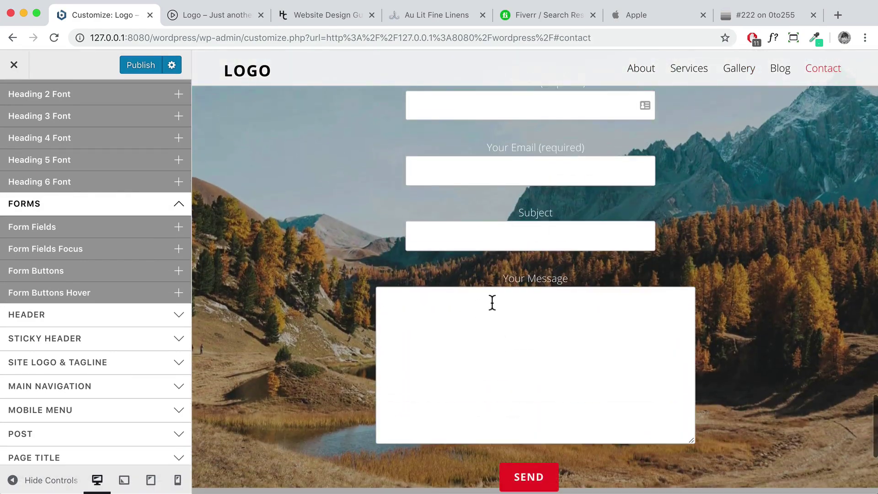
scroll(486, 264, up, 5)
scroll(490, 274, down, 5)
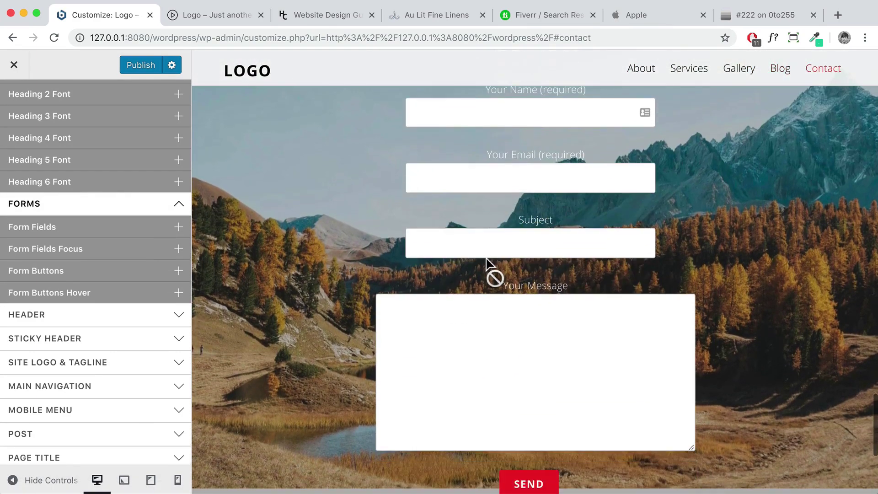
scroll(480, 264, up, 9)
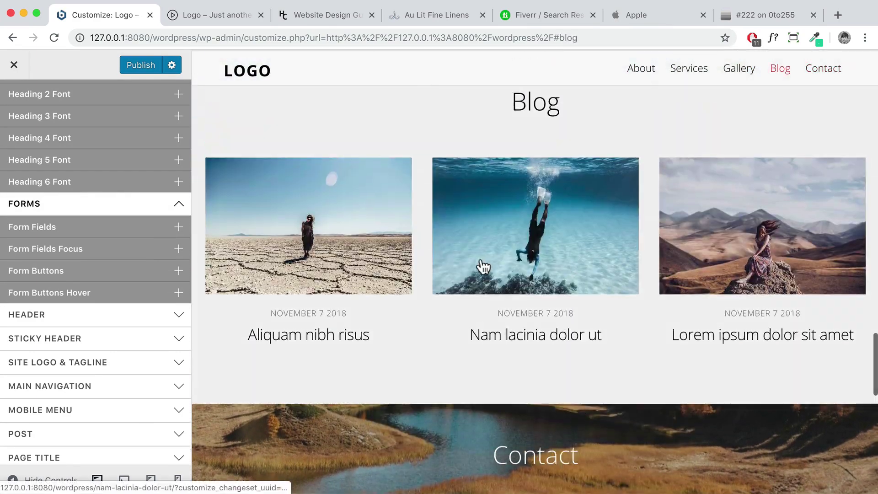
View the first blog post in a new tab, close it, and scroll the preview down
right_click(333, 208)
click(336, 204)
click(203, 16)
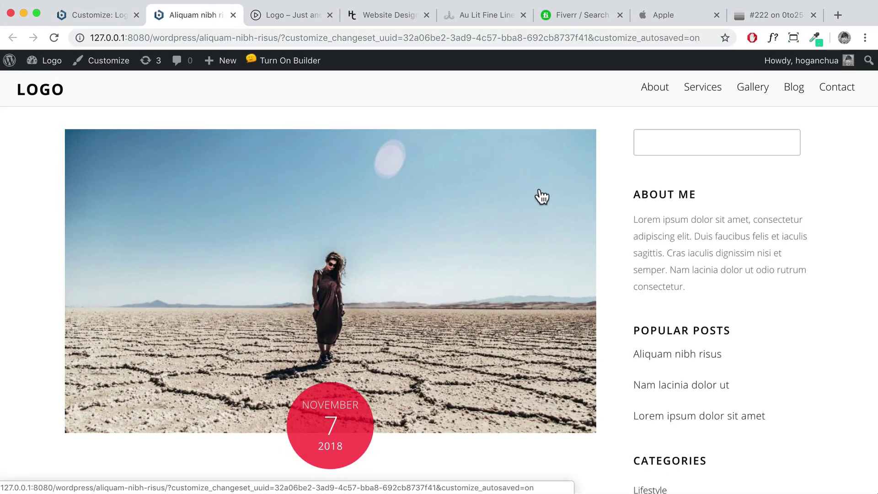
scroll(486, 211, down, 20)
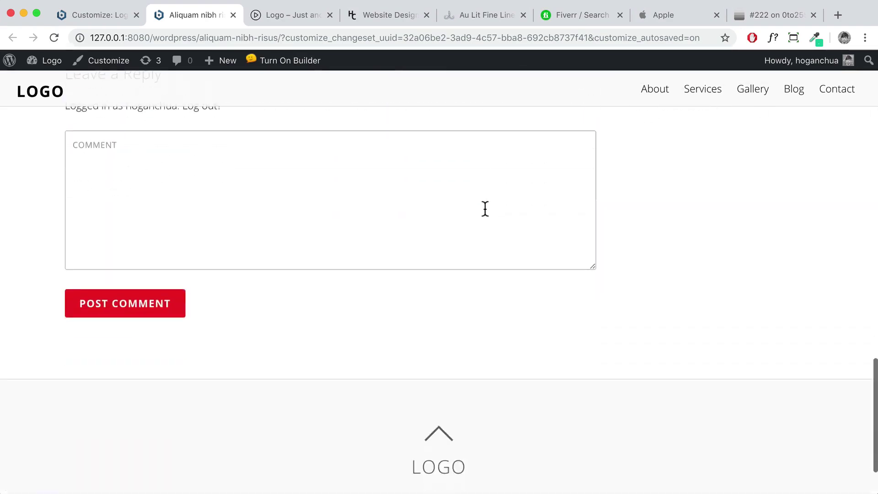
scroll(484, 209, up, 2)
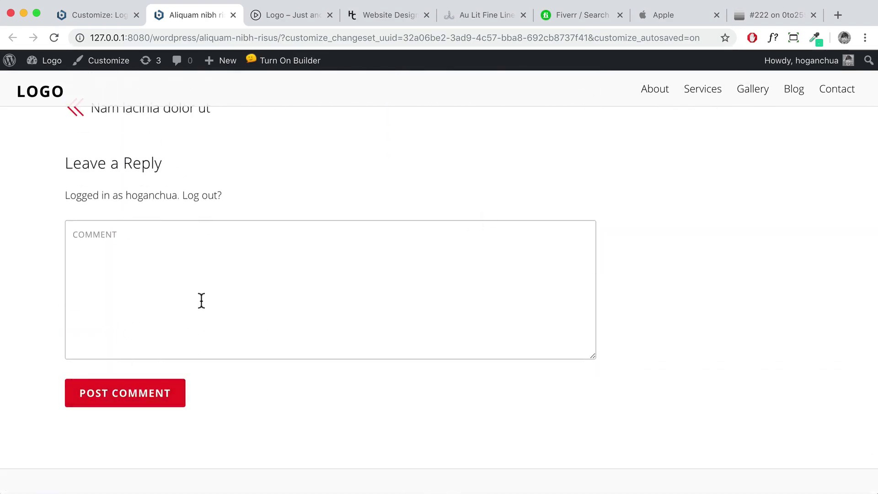
click(229, 17)
scroll(363, 256, down, 8)
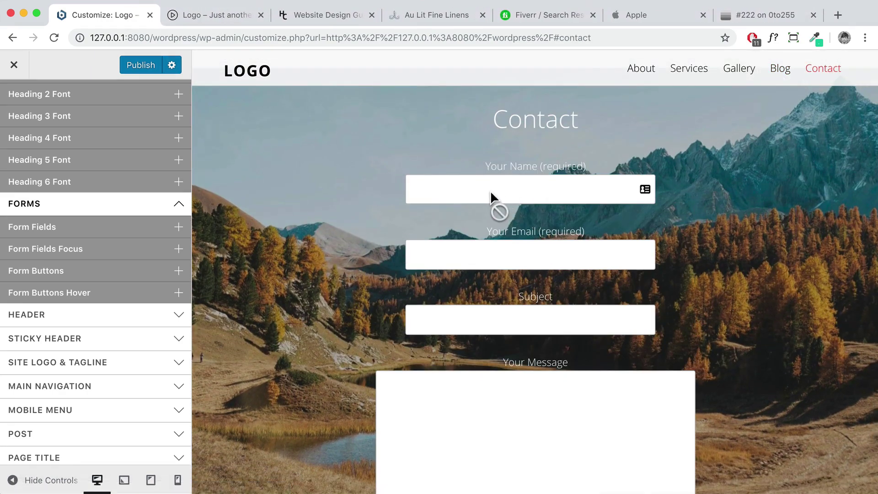
Give the form fields a white #ffffff background
click(104, 236)
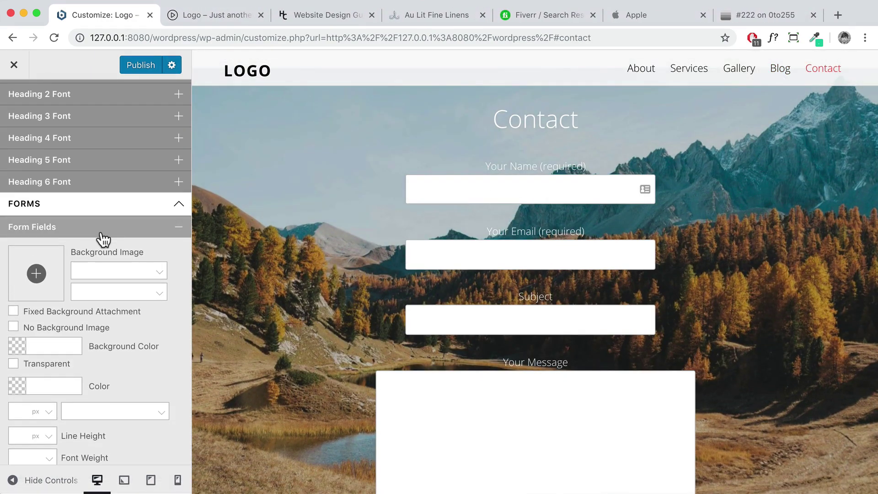
scroll(102, 235, down, 5)
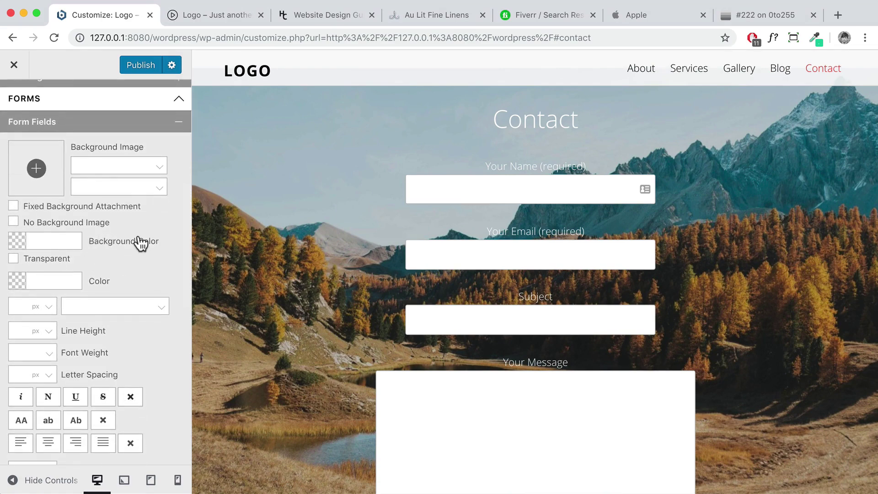
click(21, 239)
drag(11, 252, 2, 247)
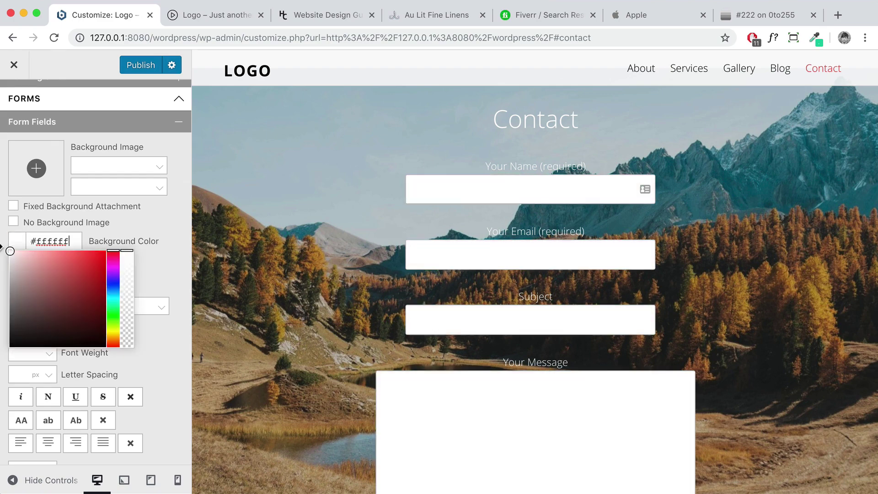
drag(66, 274, 10, 251)
click(125, 298)
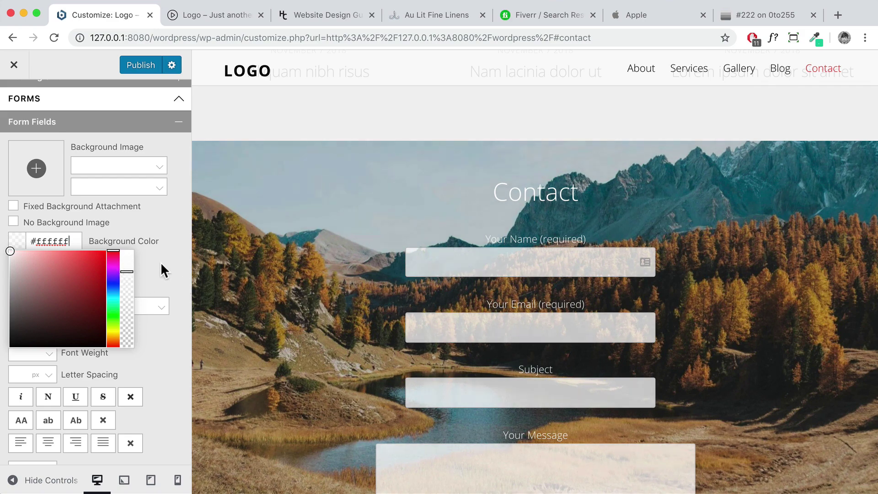
click(160, 262)
scroll(492, 306, down, 3)
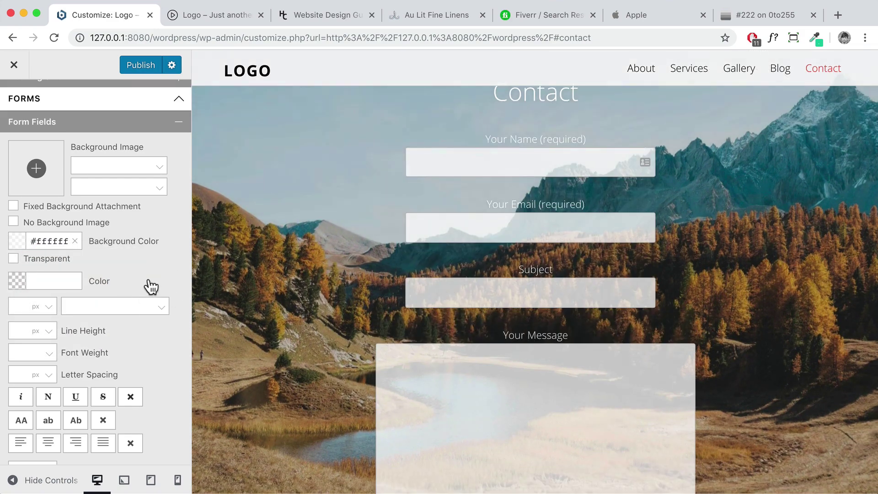
Set the form field text colour to #222222 and test it in the Name field
click(43, 280)
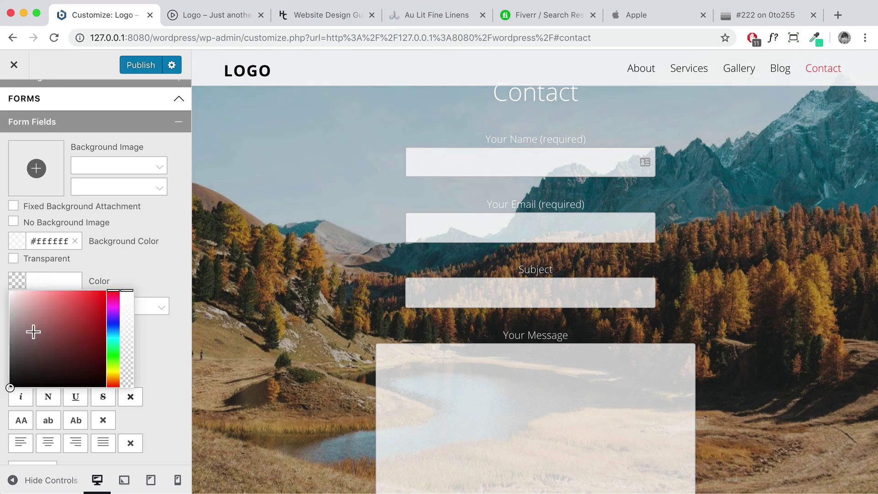
text(222222)
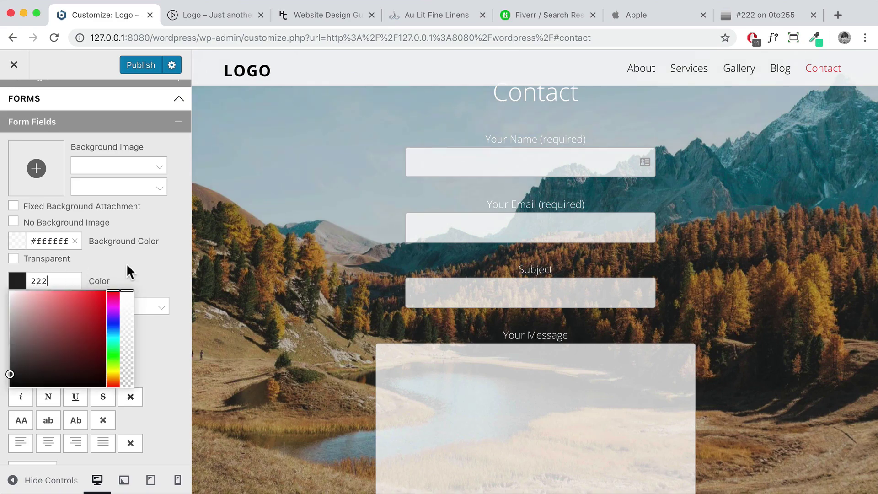
click(489, 165)
text(eee)
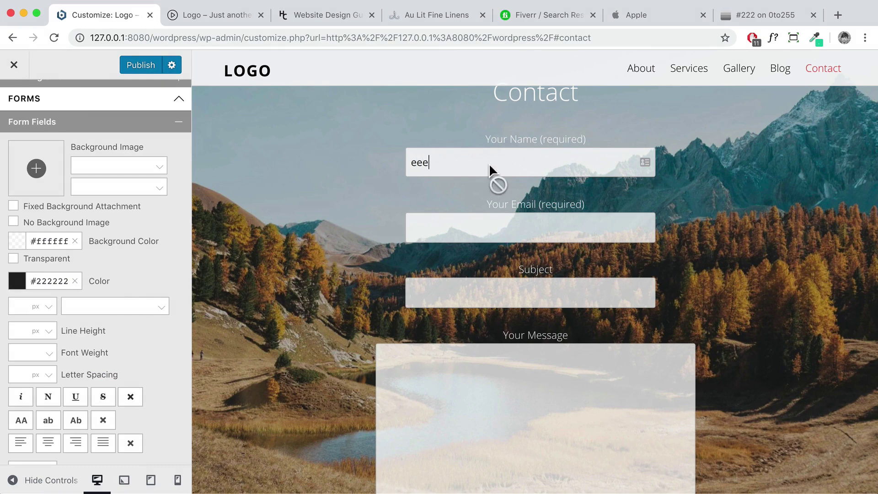
drag(489, 163, 390, 162)
key(BackSpace)
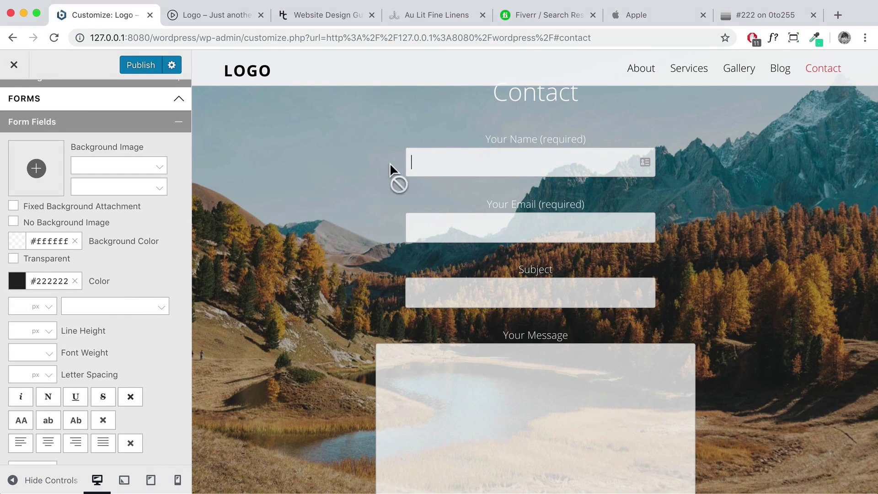
click(21, 241)
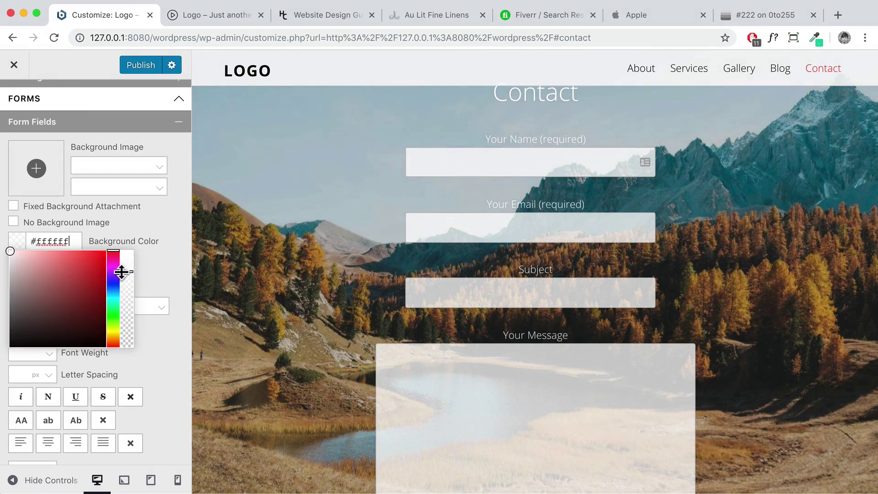
click(154, 261)
Center-align text in the form fields, then bring the SEND button into view
scroll(155, 262, down, 3)
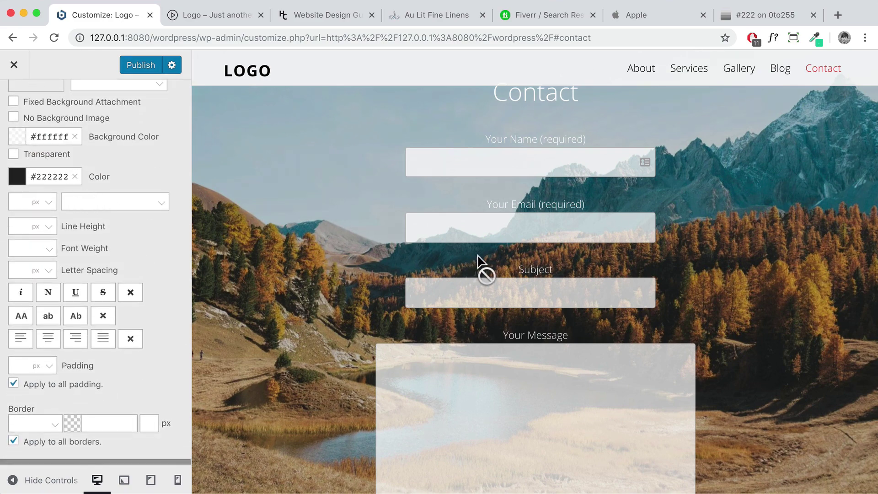
scroll(343, 215, up, 2)
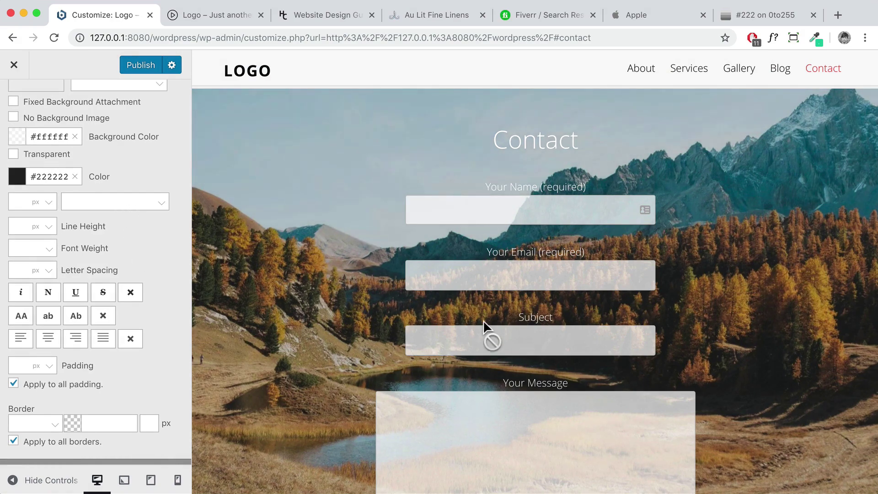
scroll(484, 321, down, 5)
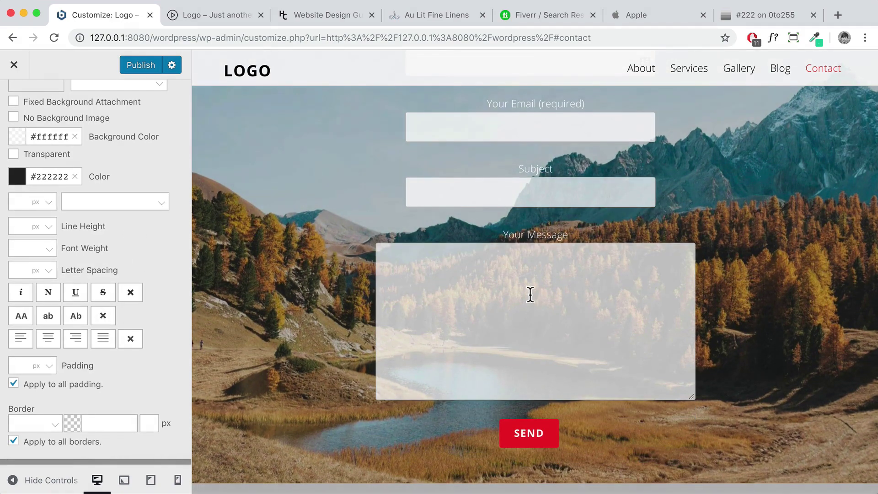
scroll(530, 294, up, 3)
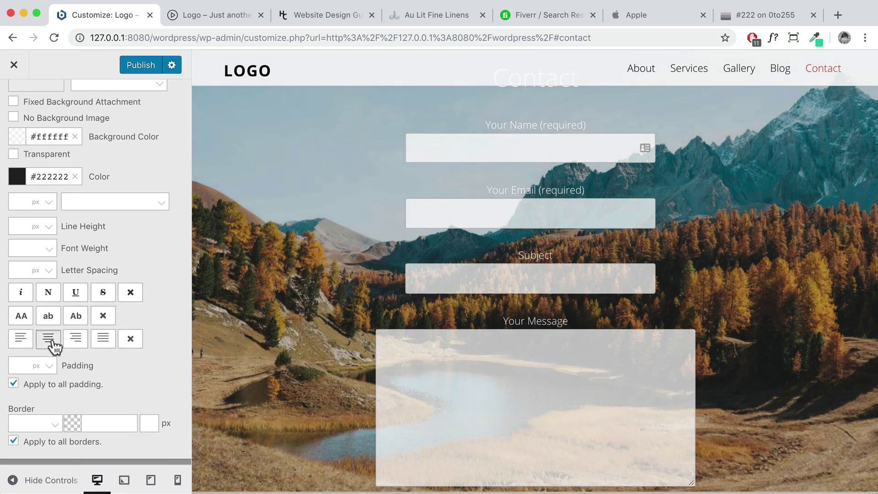
click(52, 346)
click(534, 143)
text(hadhad)
key(BackSpace)
key(BackSpace)
key(BackSpace)
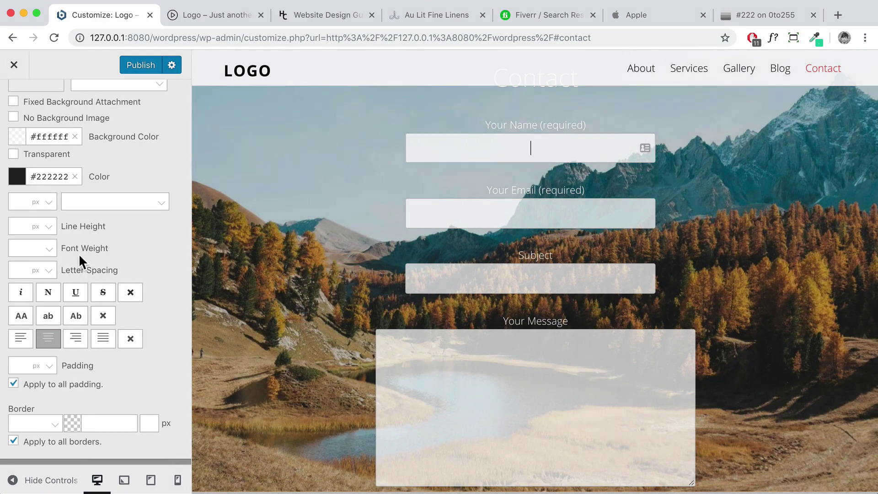
scroll(90, 259, down, 5)
scroll(572, 336, down, 1)
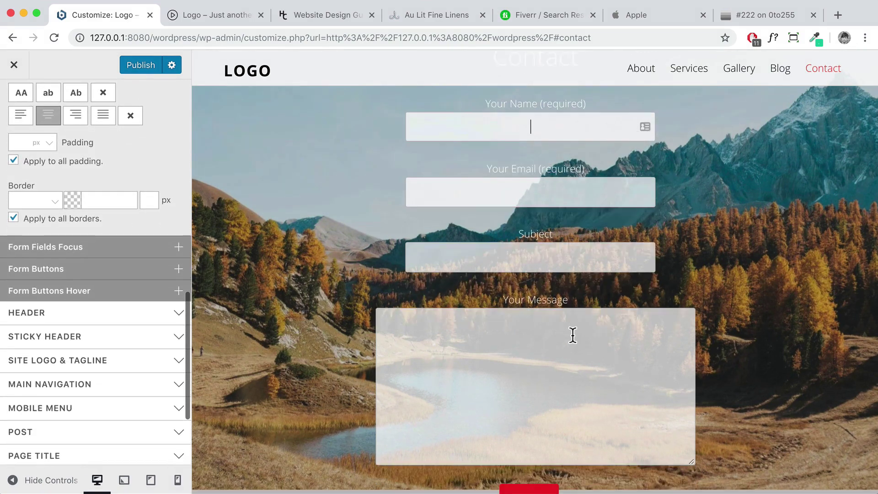
scroll(572, 335, down, 5)
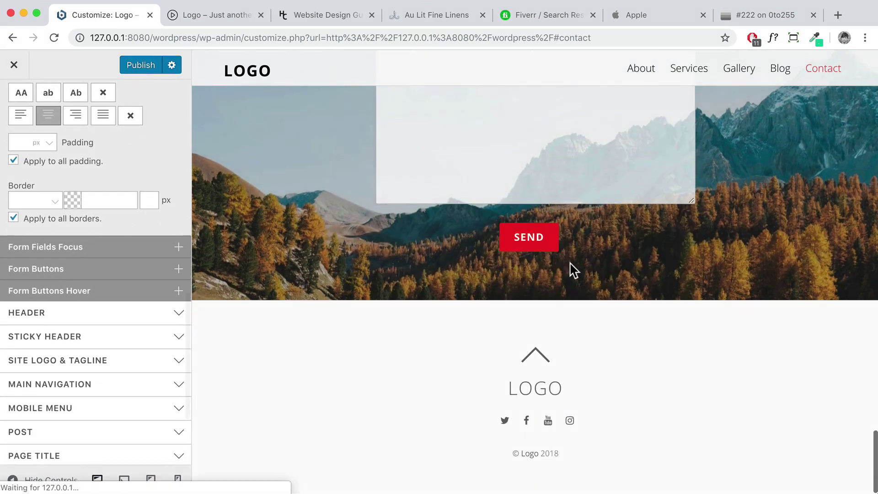
Give the form buttons a #222222 background colour
click(69, 269)
scroll(72, 272, down, 3)
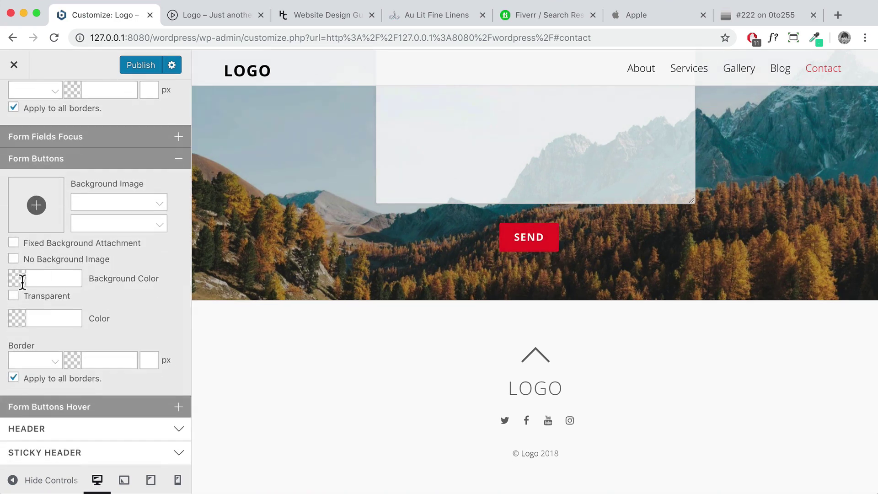
click(47, 279)
text(222)
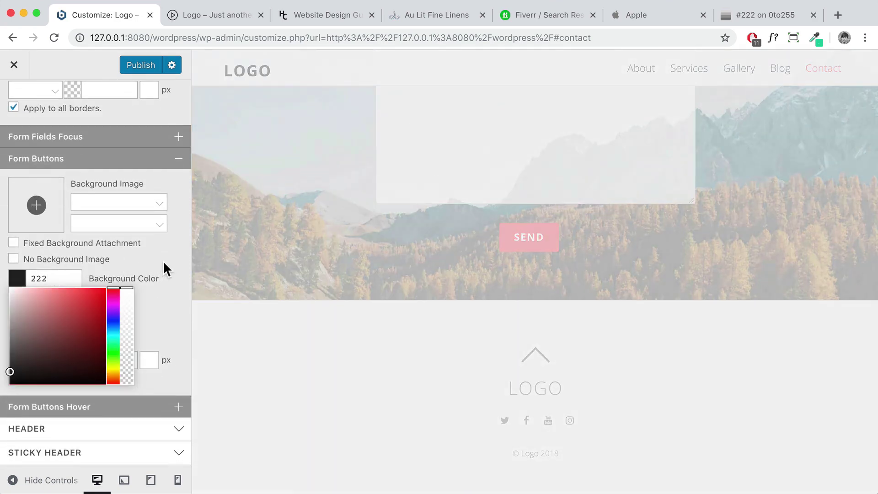
click(160, 260)
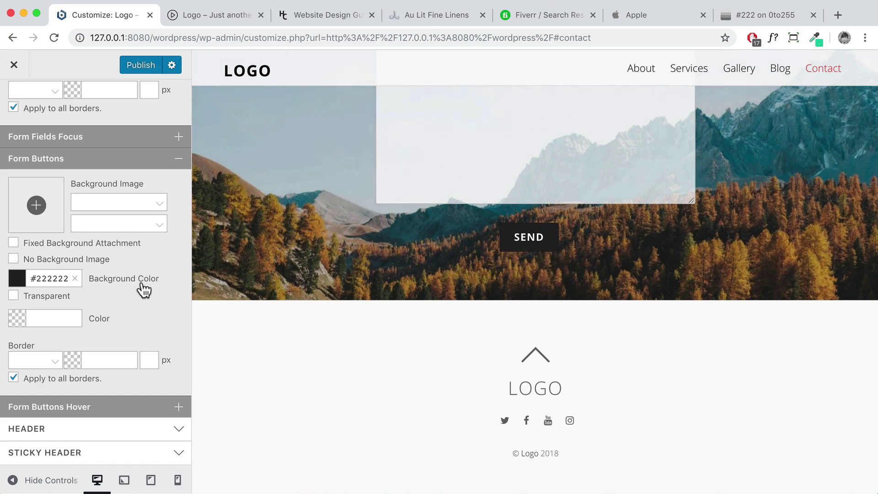
Set the form button hover background colour to #444444
click(156, 414)
scroll(125, 390, down, 5)
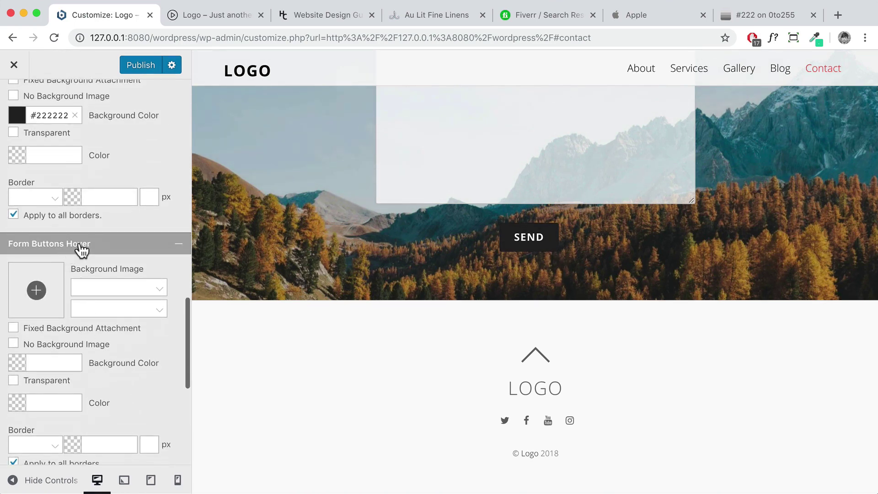
scroll(71, 208, down, 3)
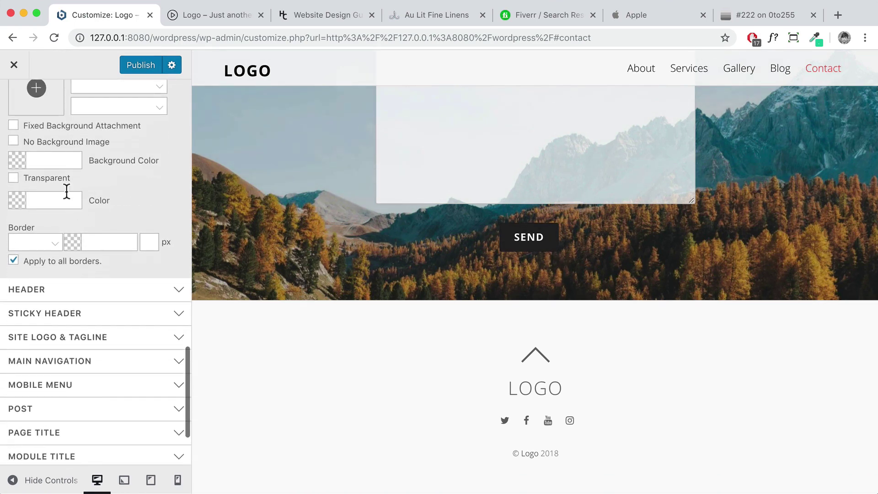
click(62, 161)
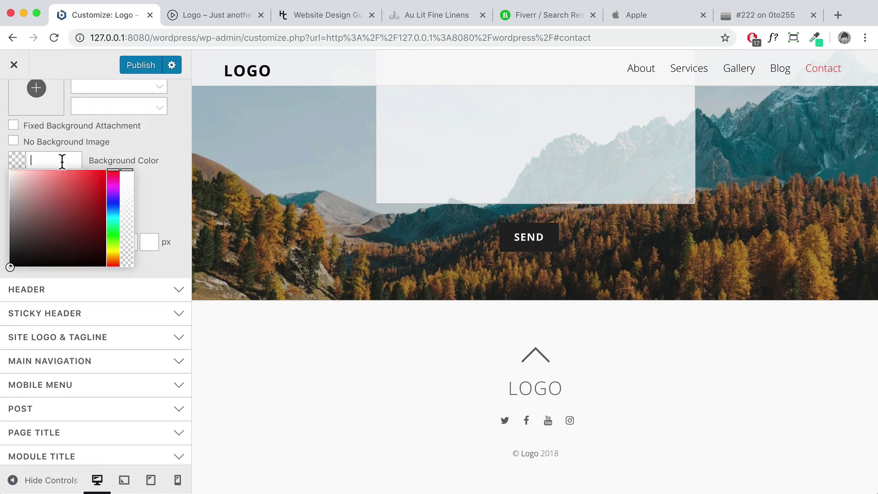
text(444)
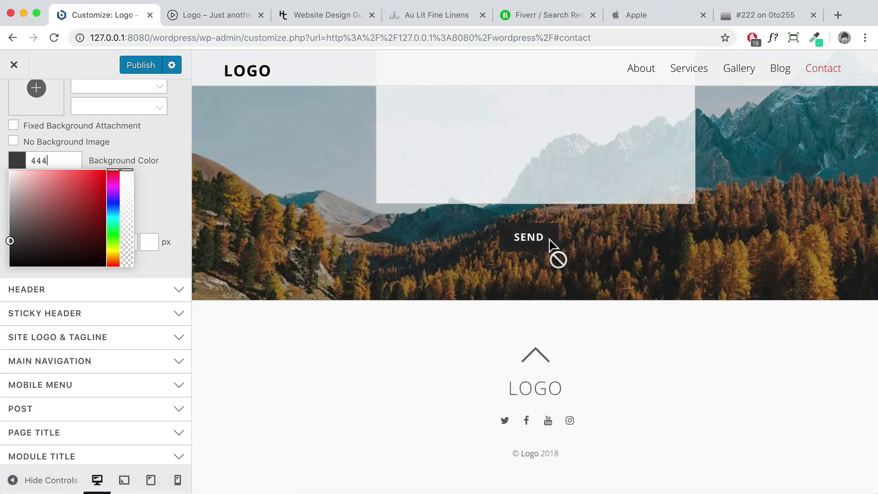
click(151, 212)
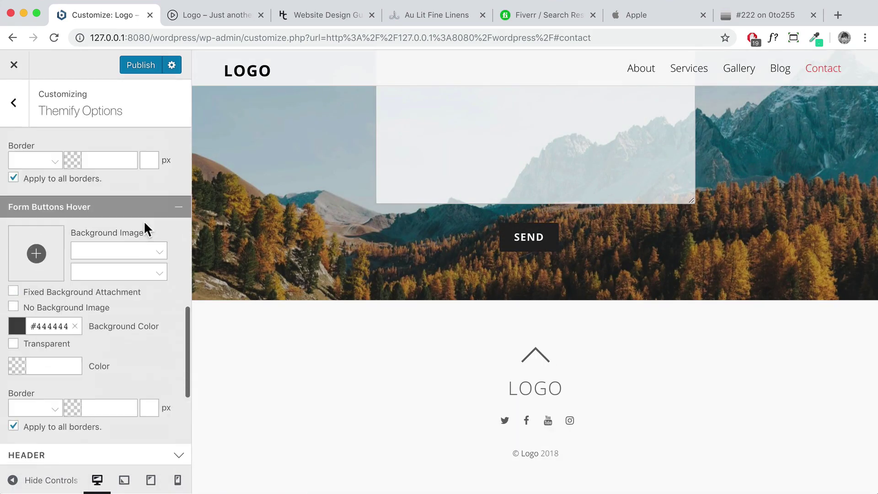
Try a pinkish-red background colour on the header wrap
click(115, 289)
scroll(121, 288, down, 3)
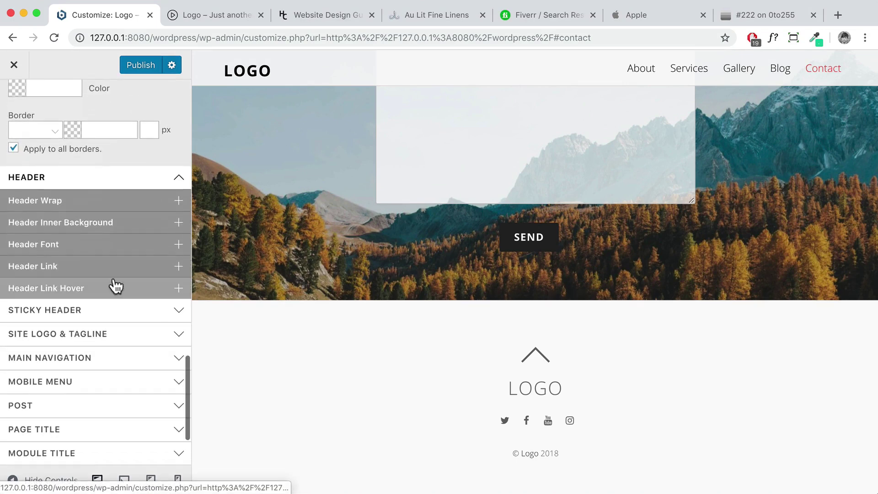
scroll(378, 107, up, 3)
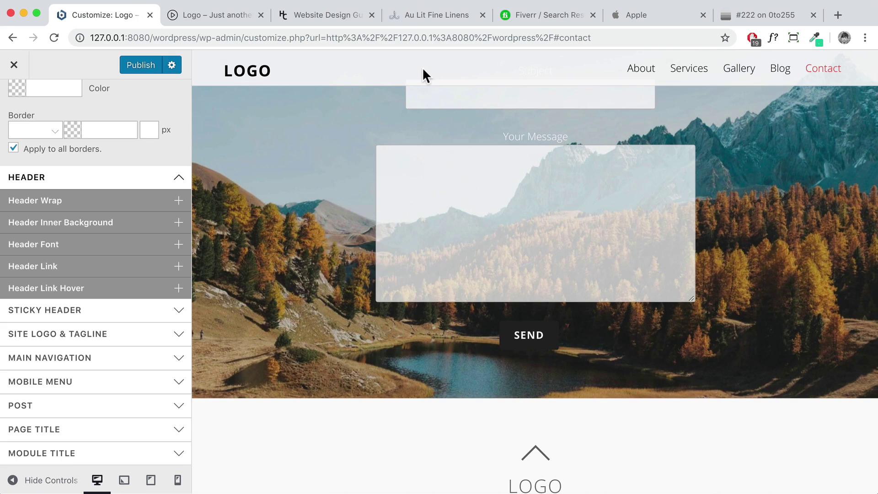
click(117, 204)
scroll(43, 290, down, 2)
click(13, 284)
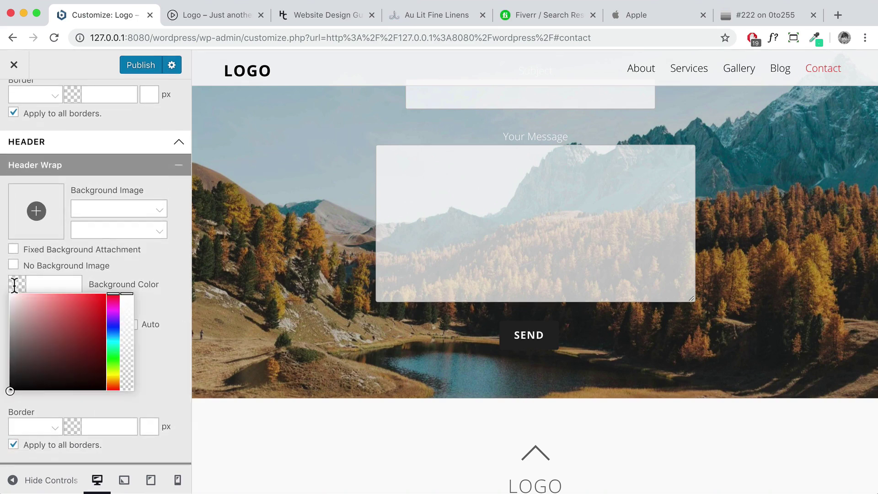
click(92, 297)
drag(83, 296, 65, 279)
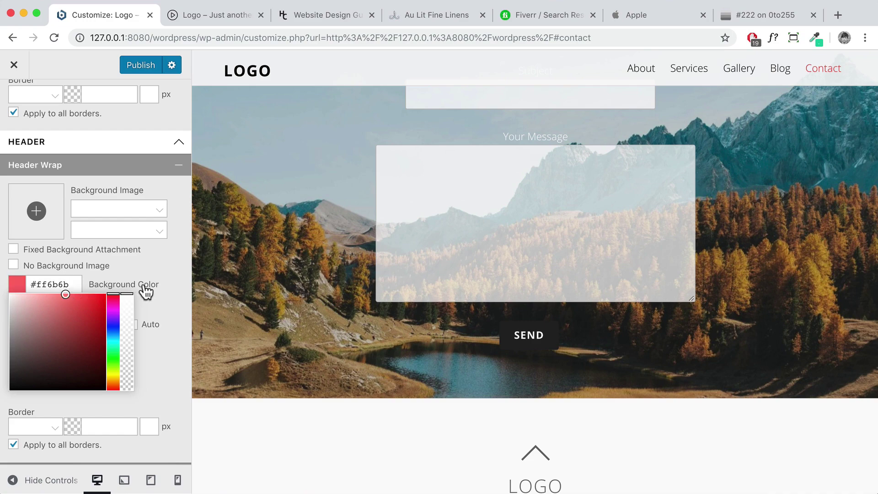
click(164, 270)
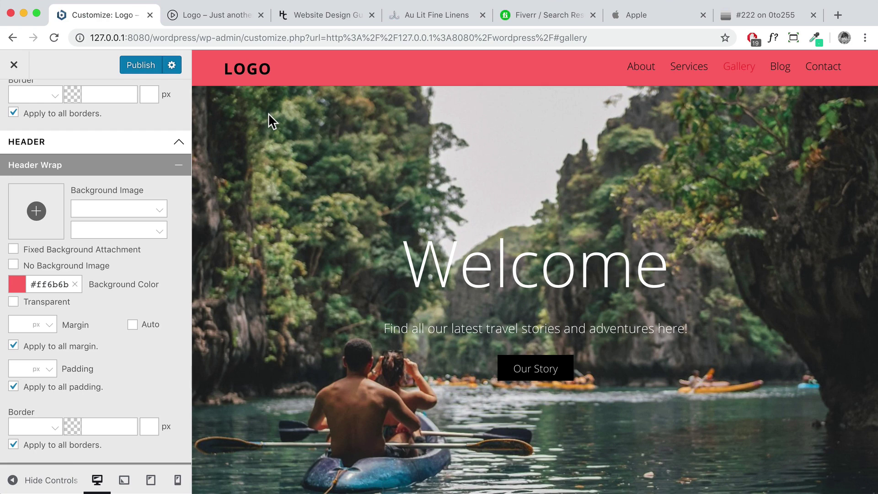
Try white, then settle on #222222 for the header wrap background
click(14, 283)
drag(22, 306, 2, 293)
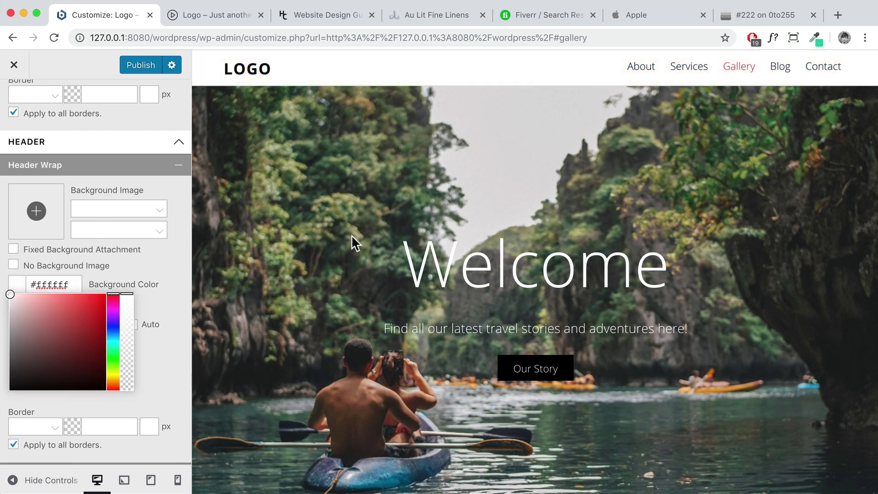
drag(18, 373, 6, 375)
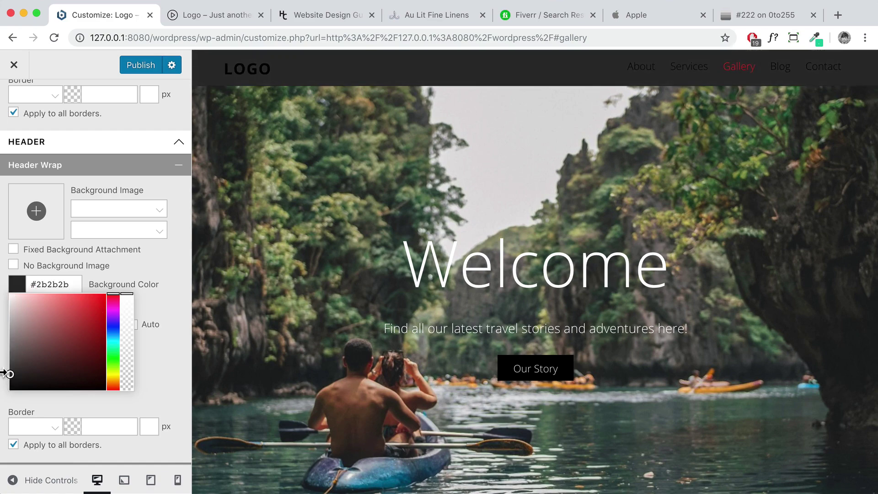
text(222222)
click(156, 267)
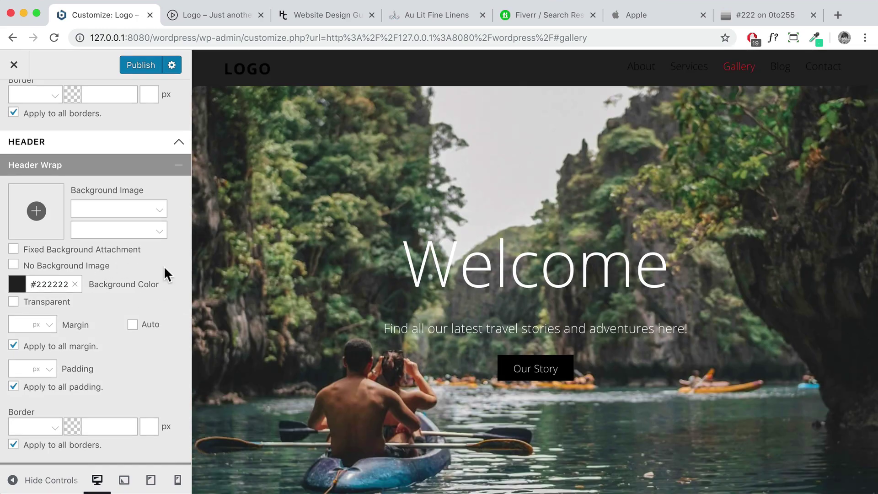
scroll(151, 276, down, 4)
scroll(150, 277, down, 3)
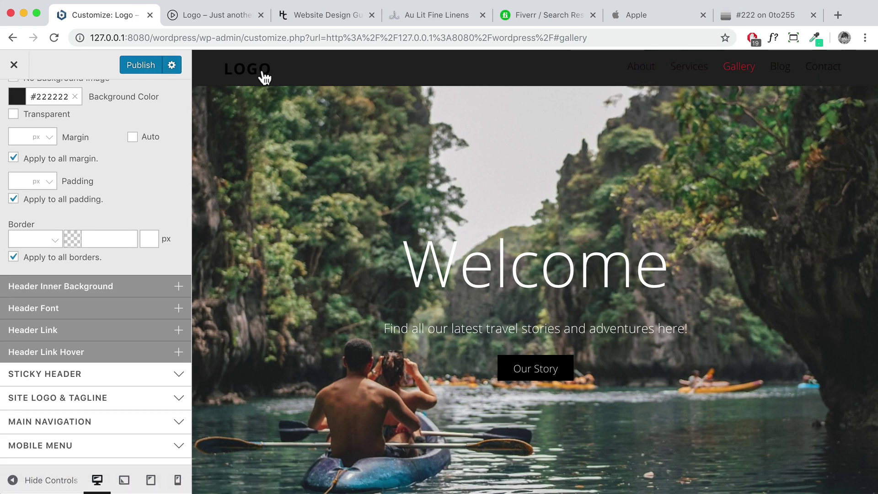
Make the header menu links white
click(92, 330)
scroll(68, 346, down, 2)
click(68, 346)
click(10, 258)
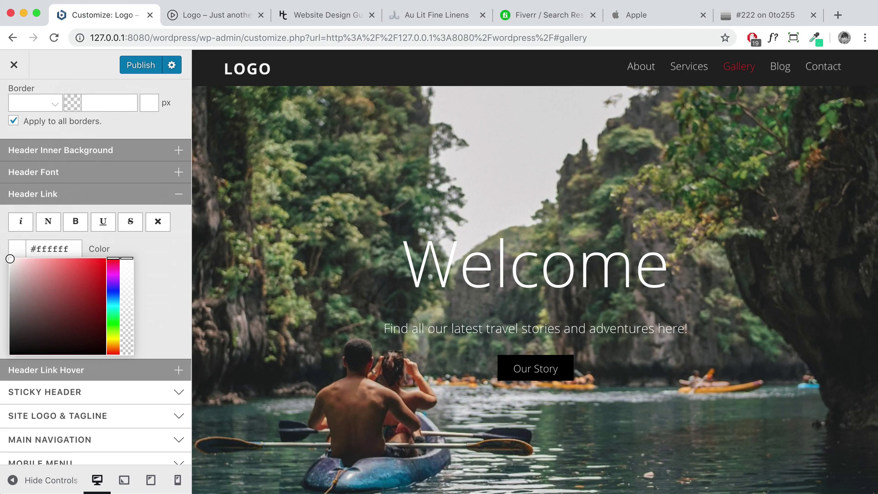
key(Escape)
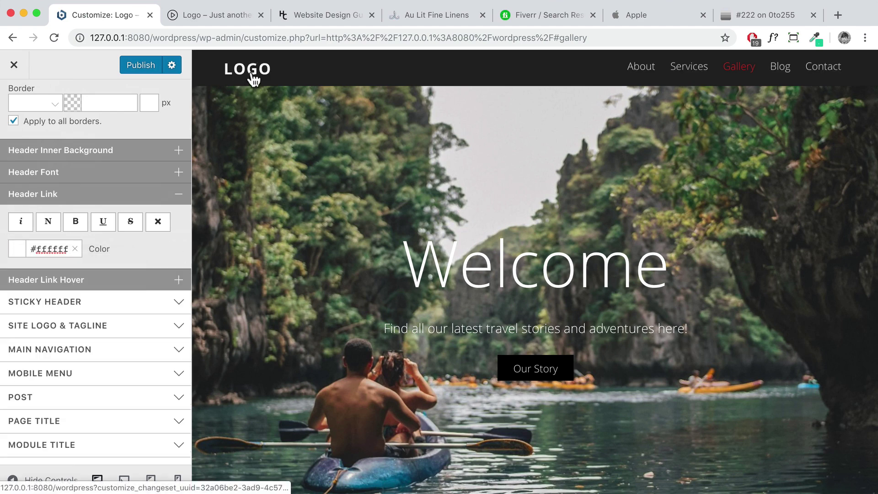
click(130, 283)
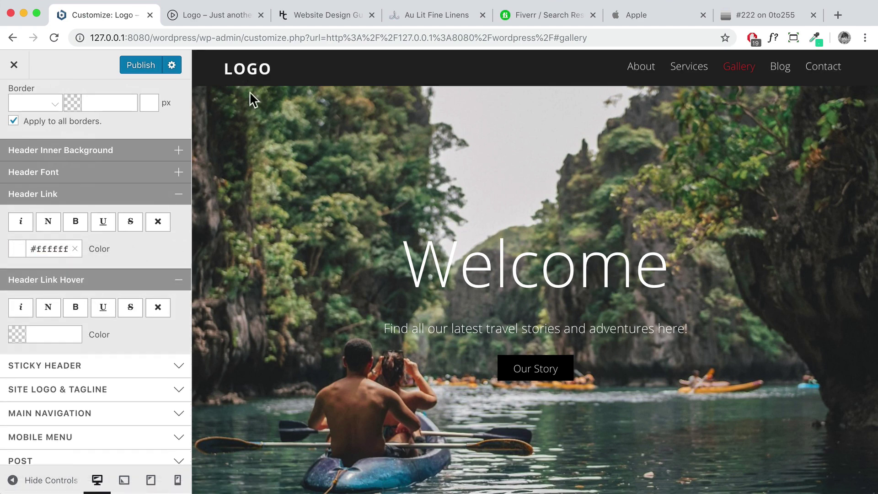
scroll(147, 244, down, 3)
click(137, 195)
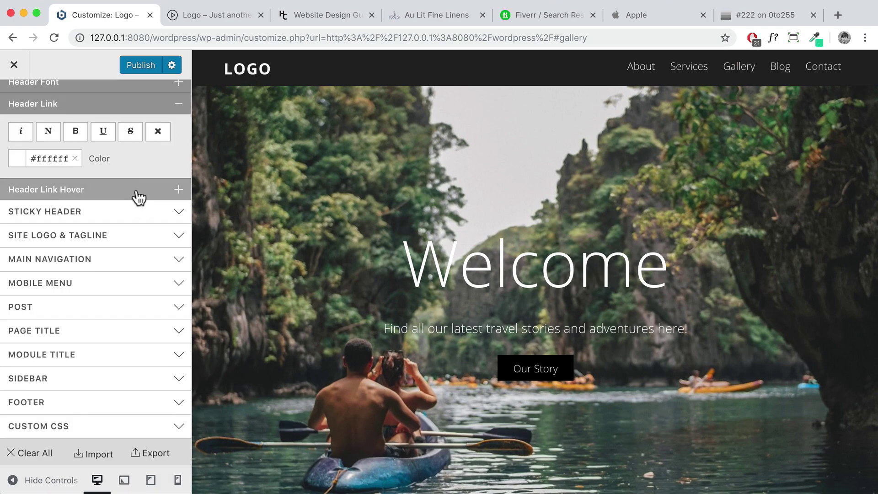
Set the sticky header wrap background colour to #222222
click(117, 213)
scroll(429, 285, down, 5)
scroll(429, 287, up, 3)
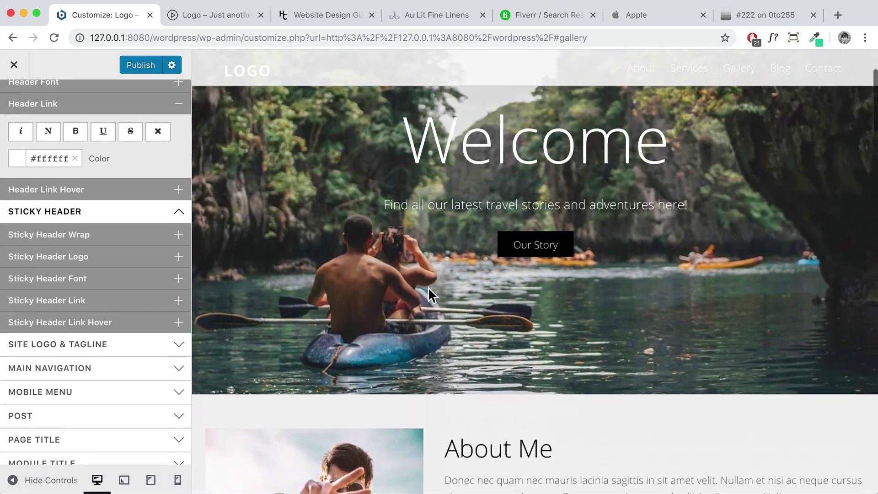
scroll(427, 287, down, 5)
scroll(428, 286, up, 4)
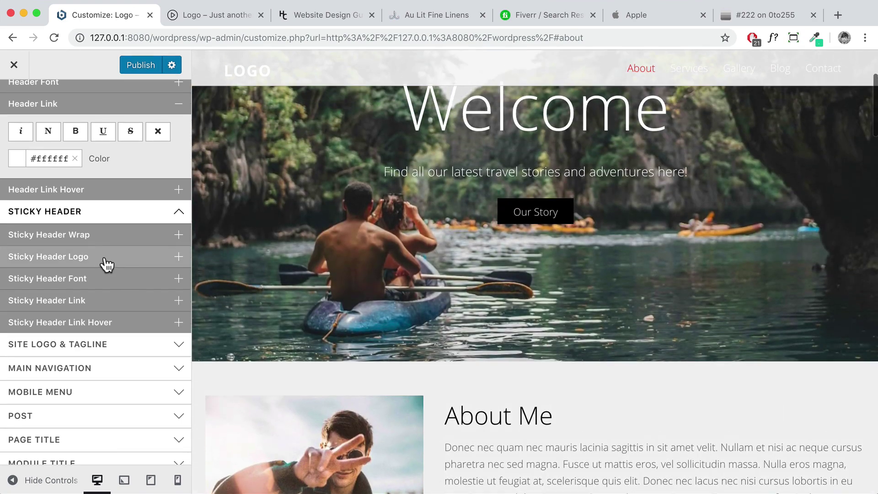
click(108, 246)
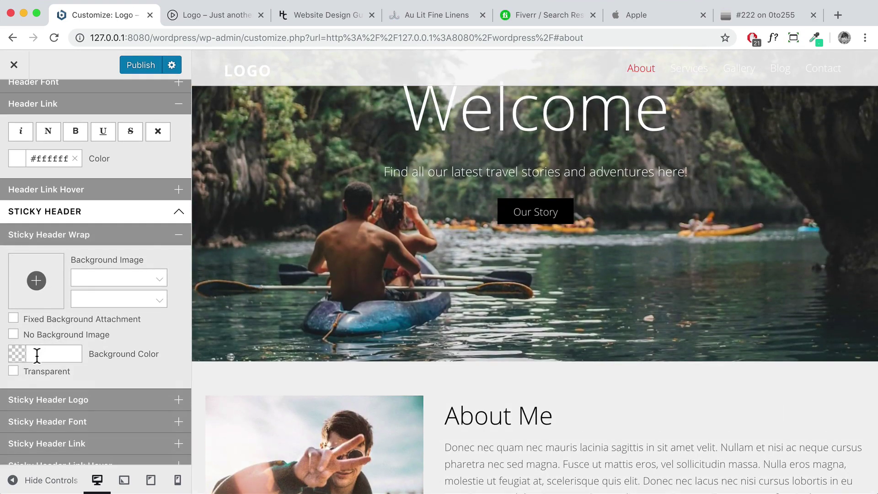
click(39, 354)
text(222)
click(160, 250)
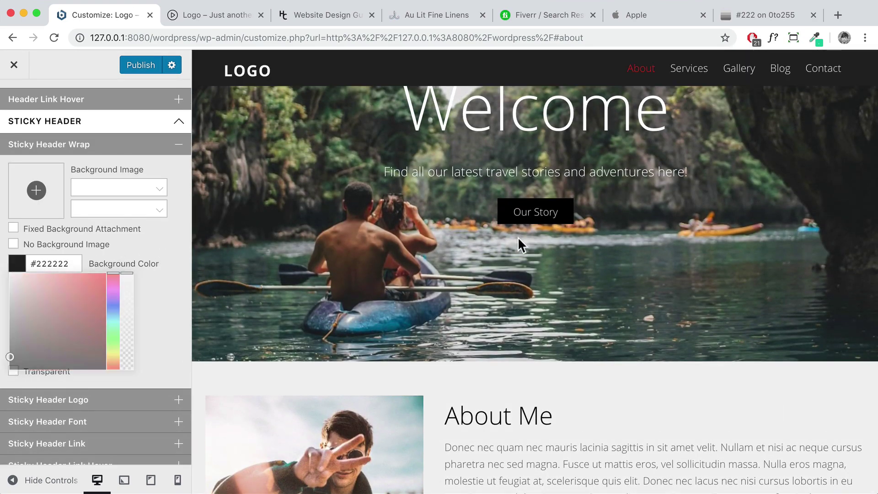
Turn the sticky header background into a more opaque semi-transparent #242424
scroll(517, 240, up, 10)
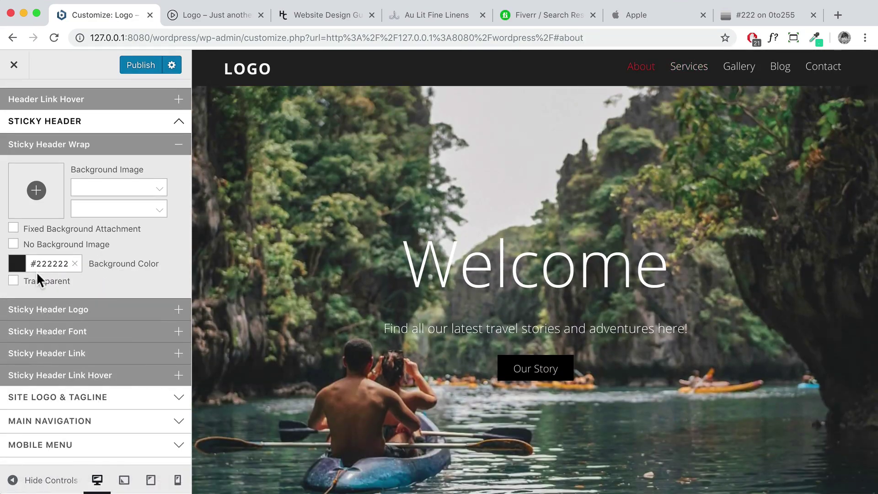
click(47, 270)
click(10, 266)
click(132, 234)
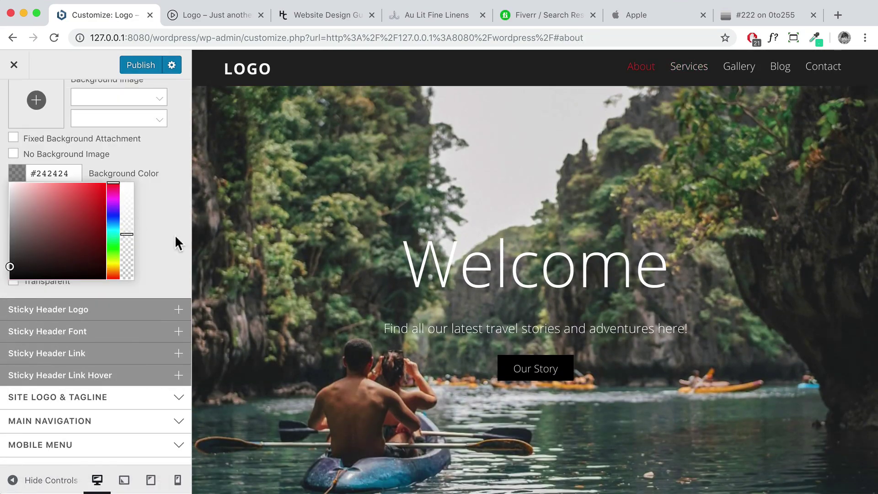
scroll(447, 253, up, 10)
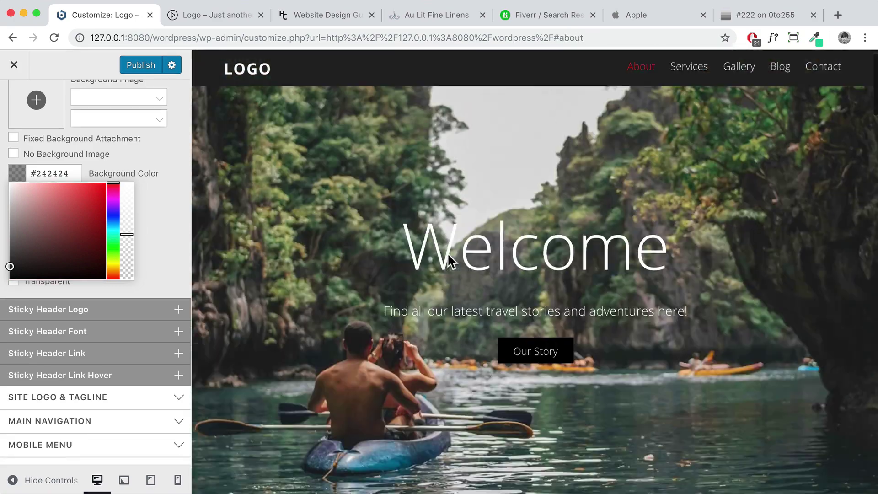
scroll(352, 139, down, 6)
scroll(353, 139, up, 4)
scroll(352, 141, up, 5)
click(126, 228)
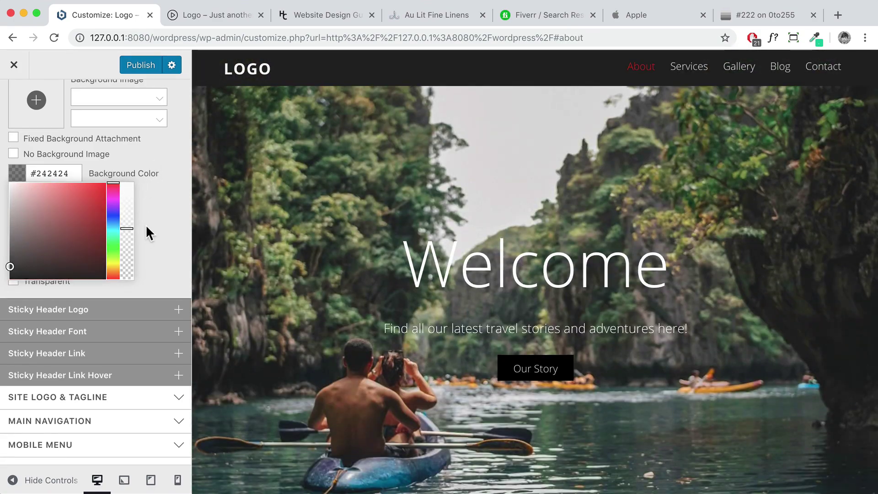
click(146, 226)
scroll(450, 183, up, 5)
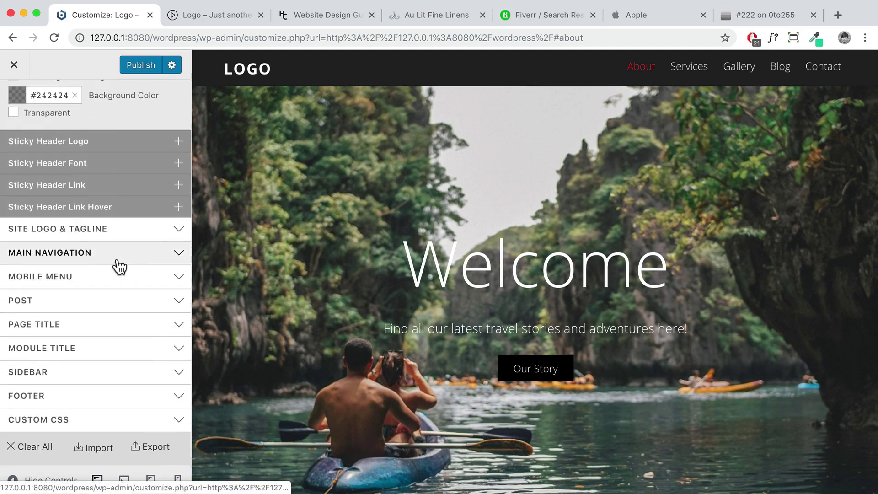
Set the main navigation menu link colour to white #ffffff
click(118, 259)
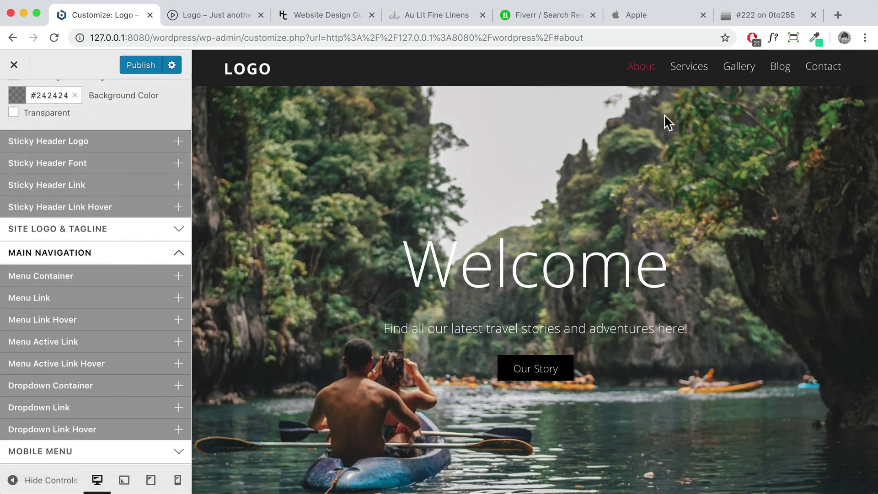
click(84, 303)
scroll(82, 323, down, 5)
scroll(81, 323, down, 1)
click(55, 389)
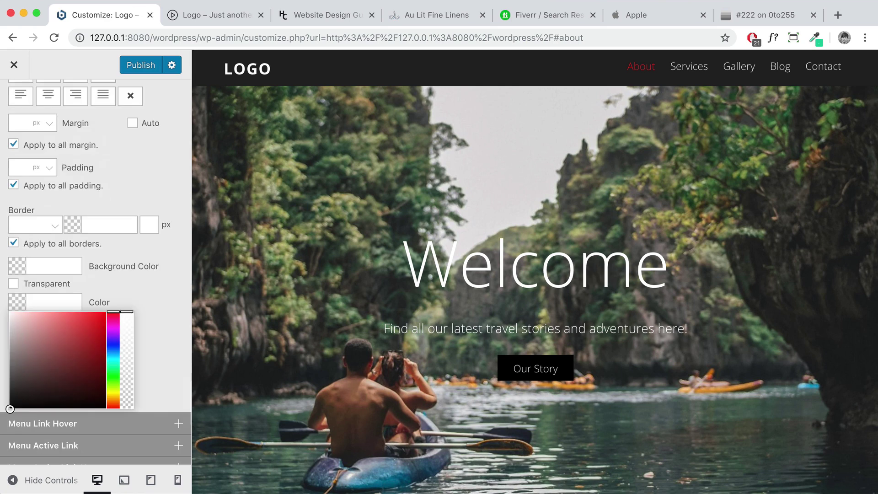
text(fff)
click(153, 292)
scroll(146, 298, down, 1)
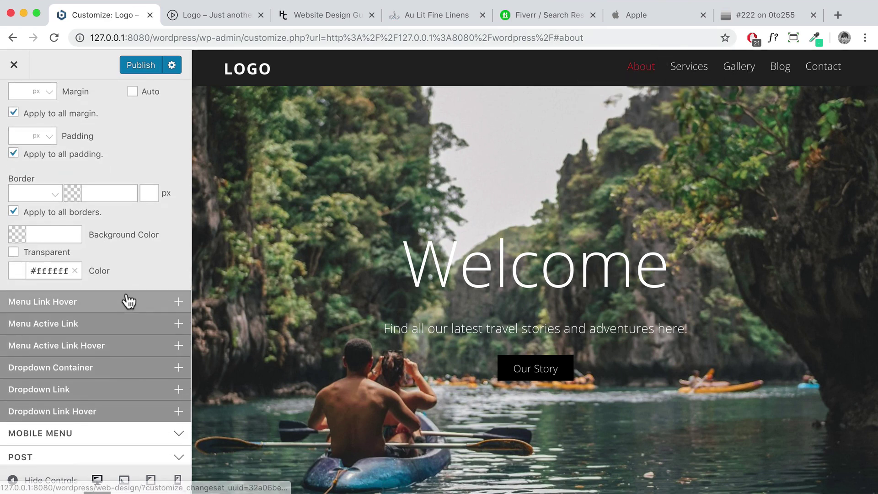
Set the menu link hover colour to #eeeeee, then darken it to #dbdbdb
click(123, 303)
scroll(69, 315, down, 2)
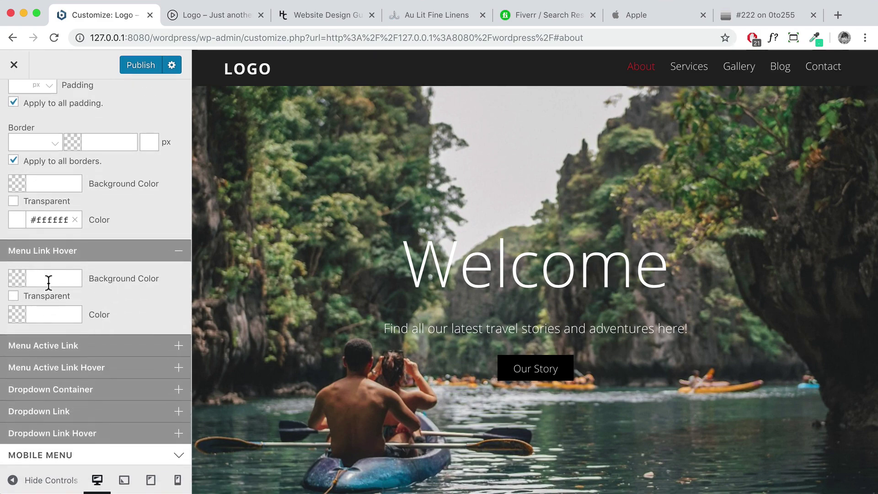
click(47, 320)
text(eeeeee)
click(177, 213)
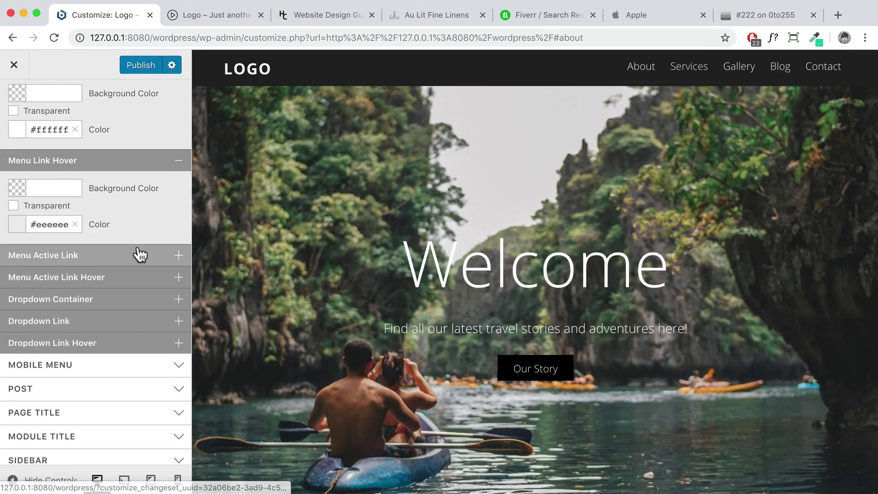
click(17, 224)
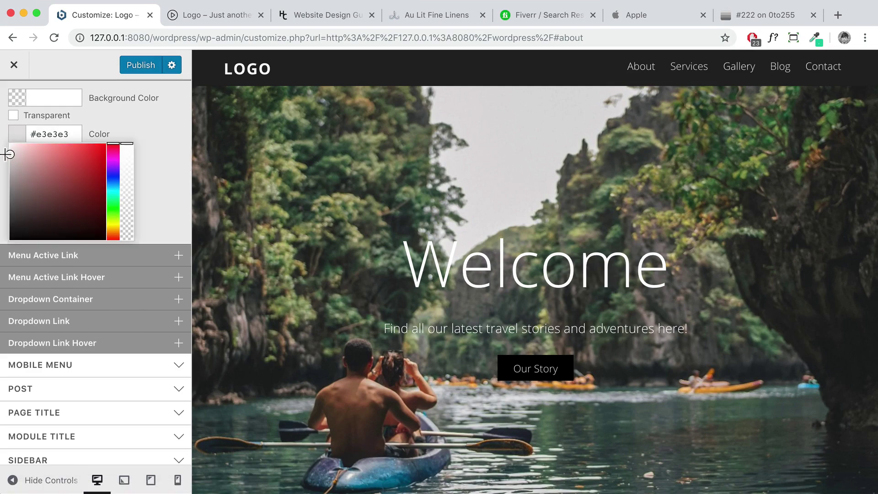
click(6, 156)
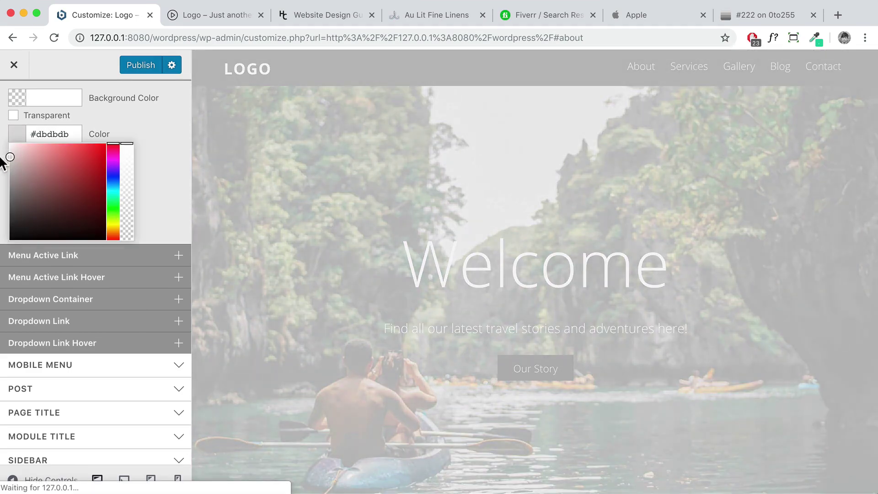
click(173, 163)
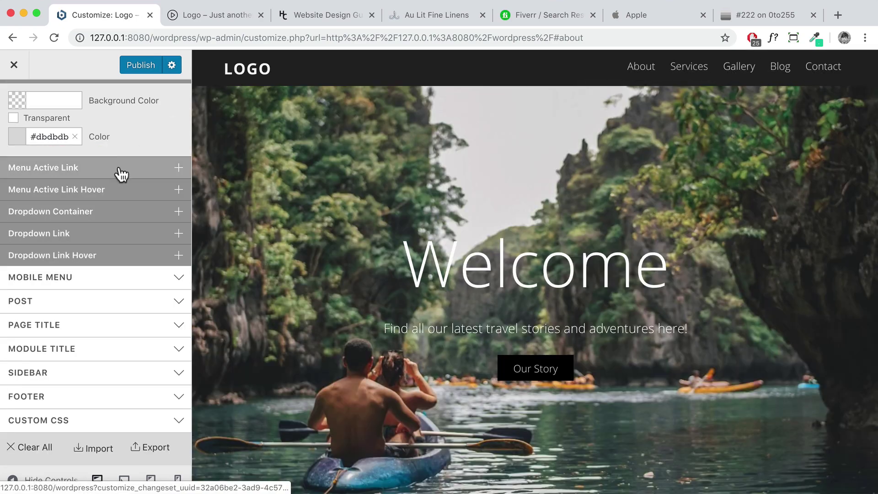
Copy #dbdbdb from the hover colour into Menu Active Link Color
scroll(92, 220, up, 1)
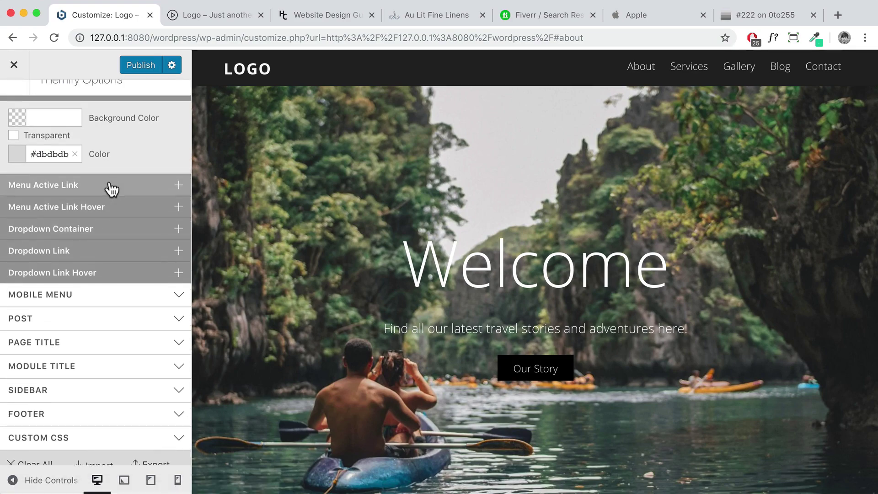
scroll(524, 235, down, 10)
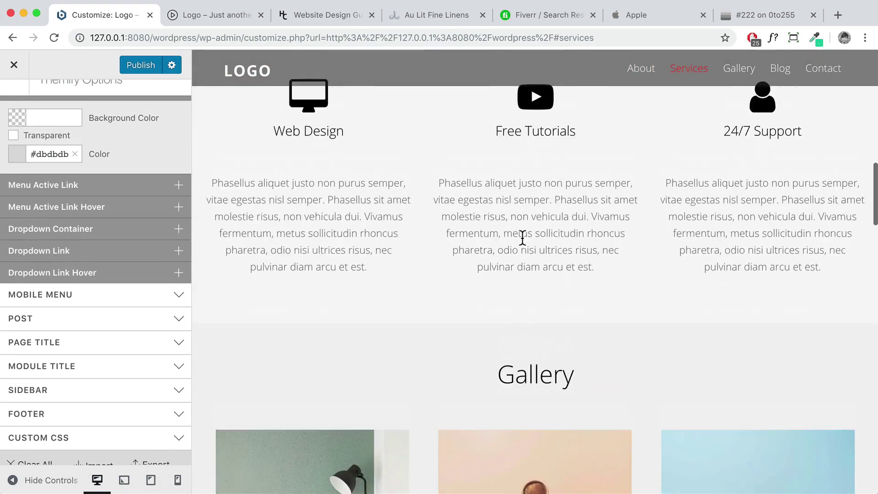
scroll(522, 236, up, 6)
scroll(522, 236, up, 3)
click(635, 74)
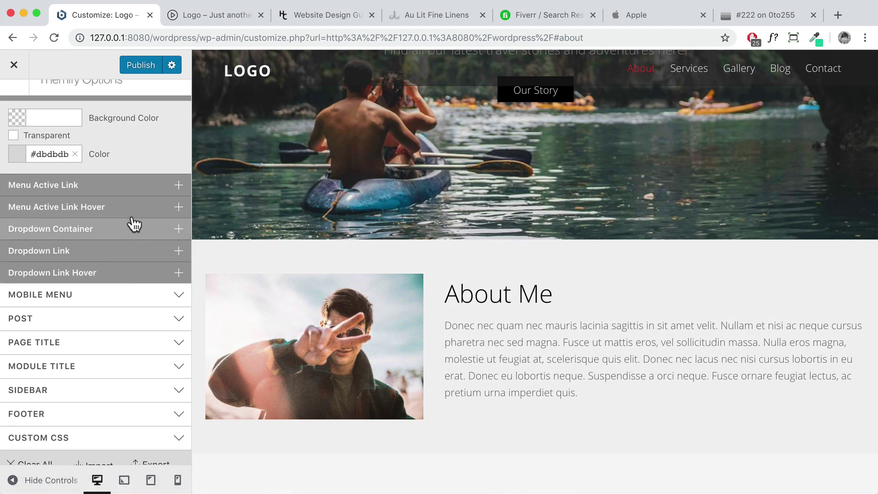
click(125, 187)
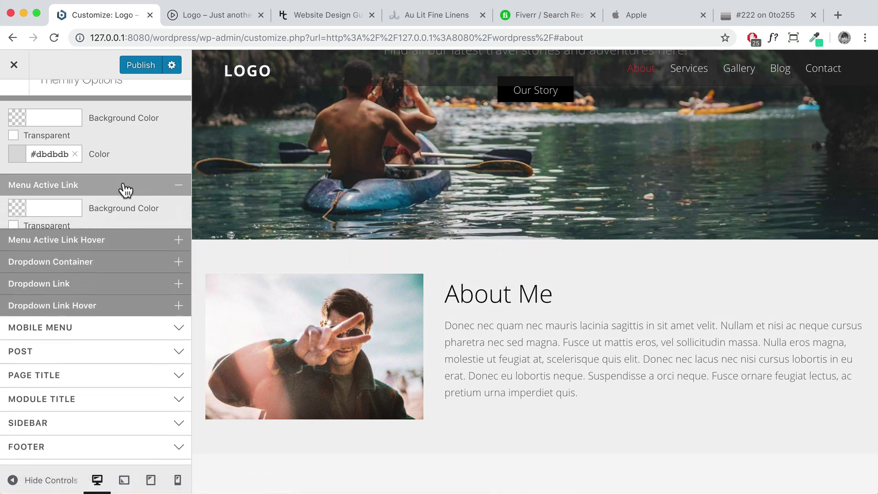
click(67, 155)
scroll(68, 206, up, 3)
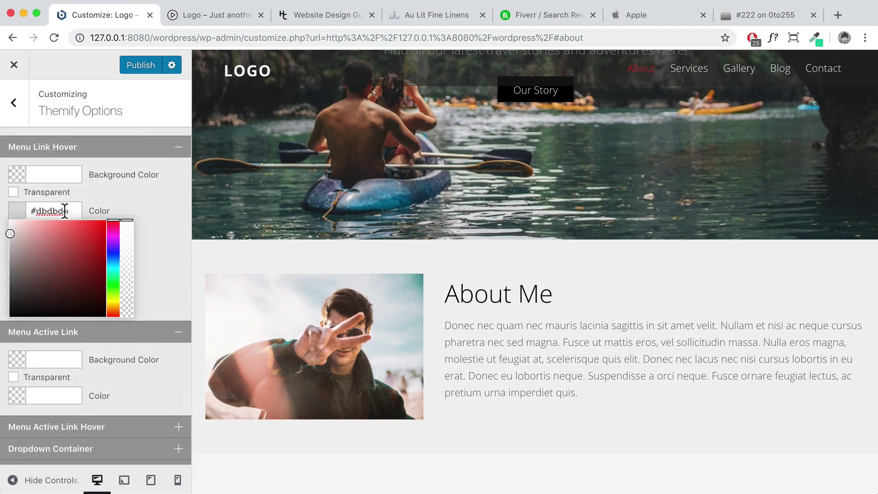
click(40, 390)
scroll(40, 391, down, 2)
text(#dbdbdb)
click(146, 201)
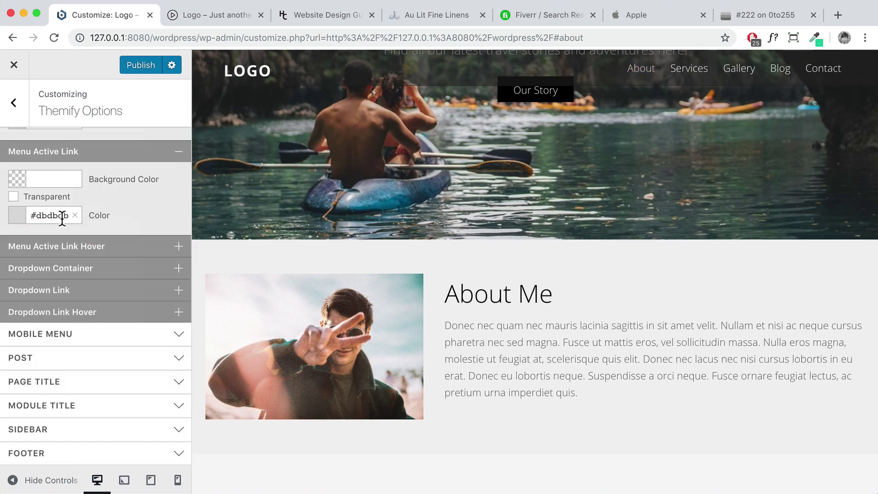
scroll(677, 146, down, 10)
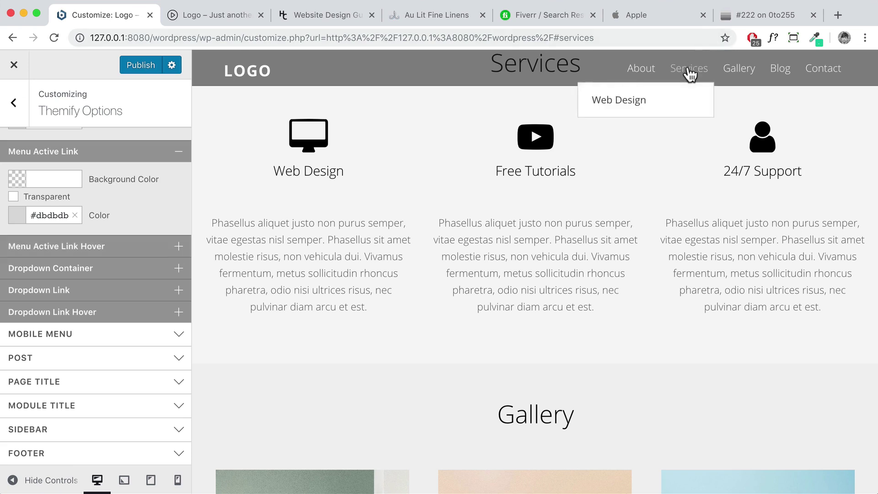
Set the menu active link hover colour to white #ffffff
click(94, 247)
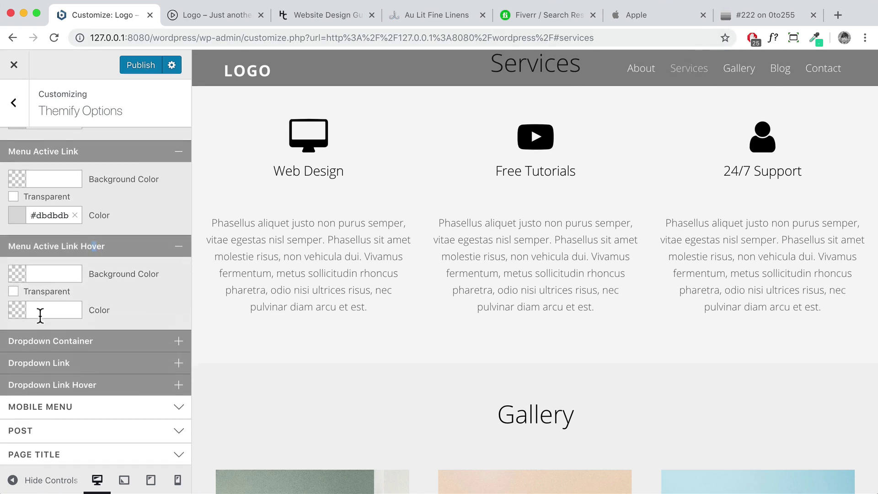
click(40, 309)
key(super+a)
text(#ffffff)
click(155, 207)
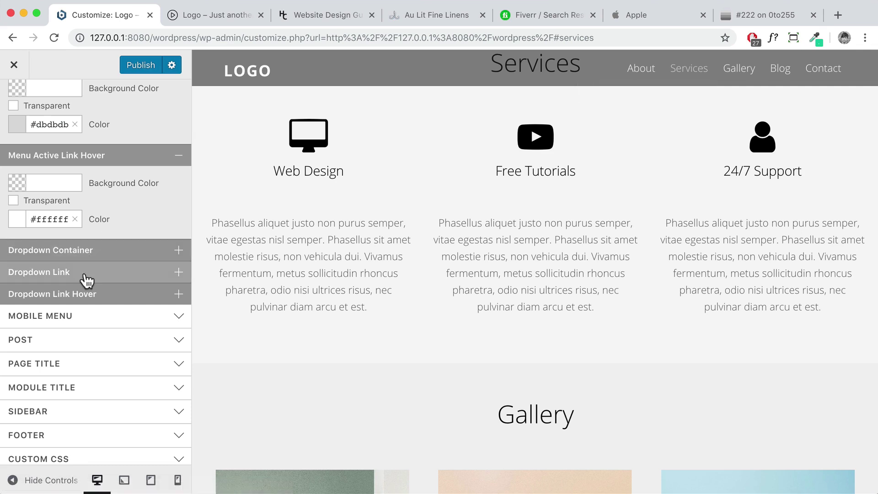
mouse_move(706, 68)
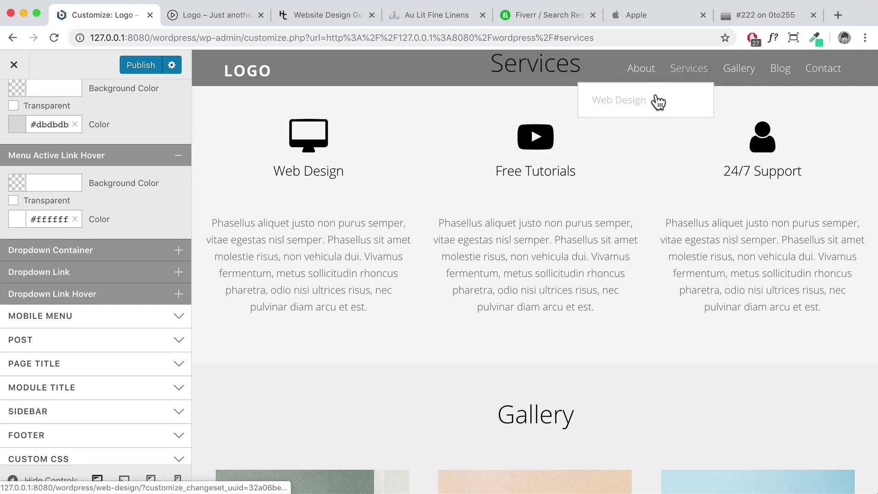
click(131, 298)
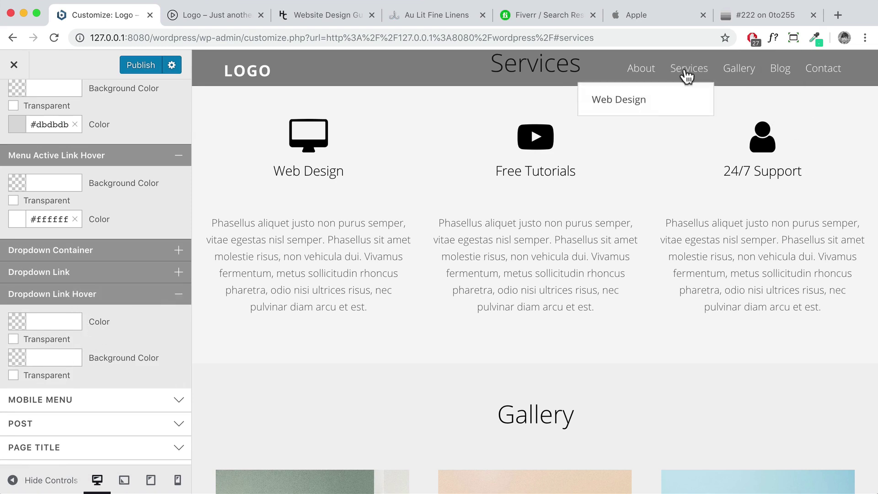
Set the dropdown link hover colour to #444444 and publish the Customizer changes
click(48, 362)
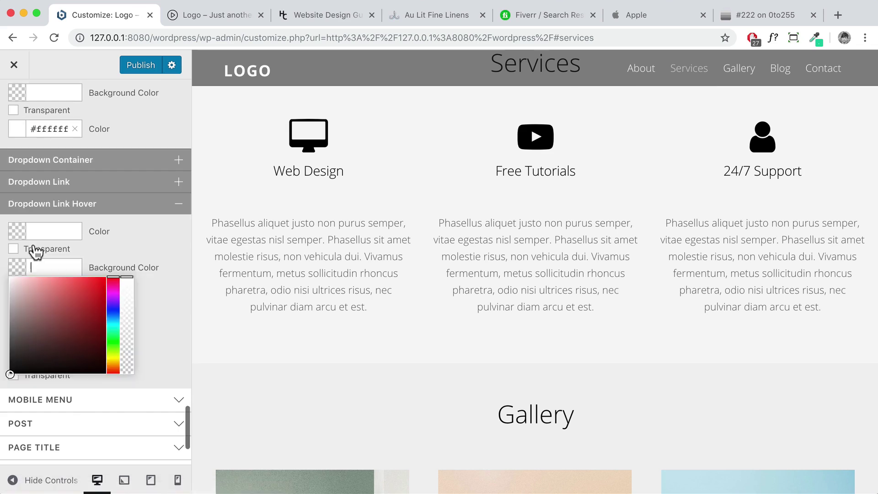
click(46, 237)
text(444)
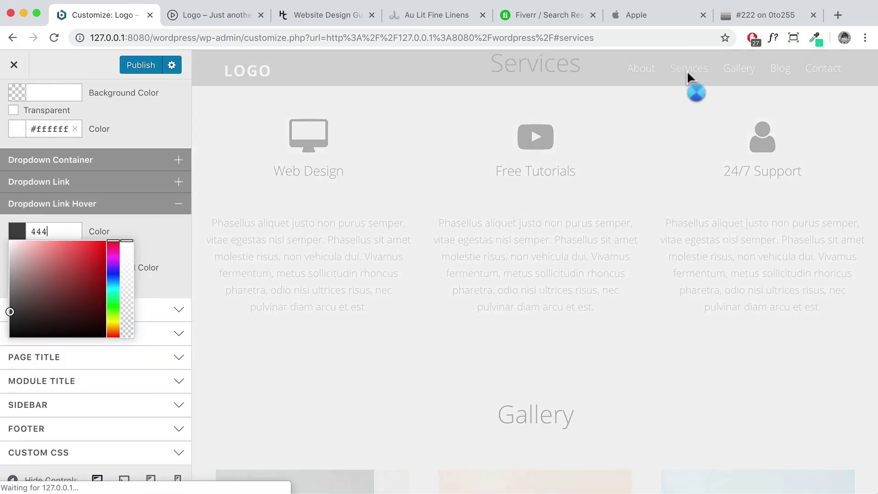
mouse_move(688, 70)
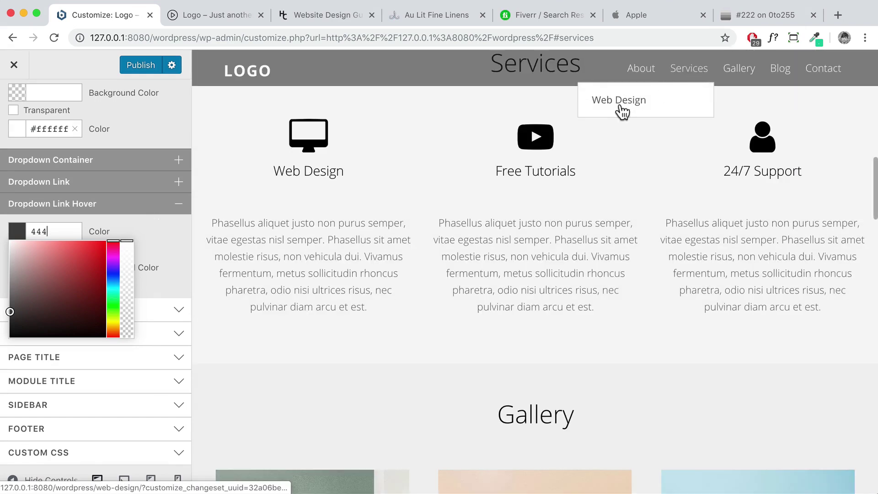
click(168, 239)
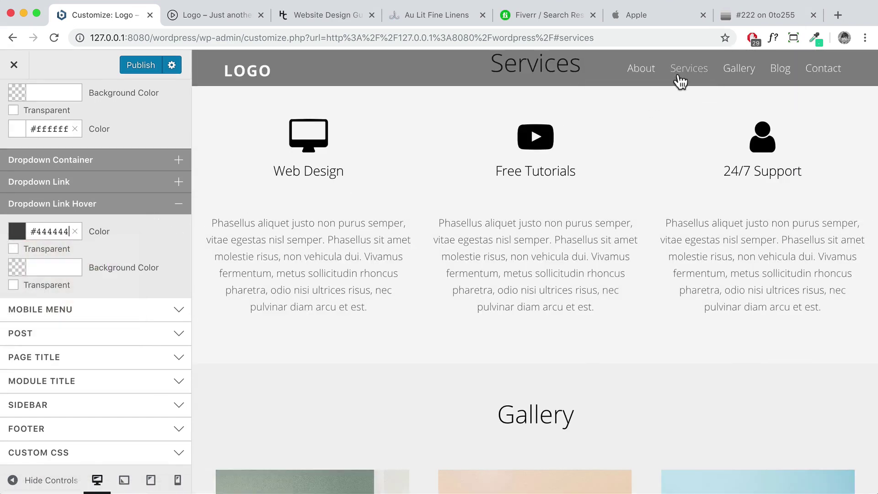
click(147, 66)
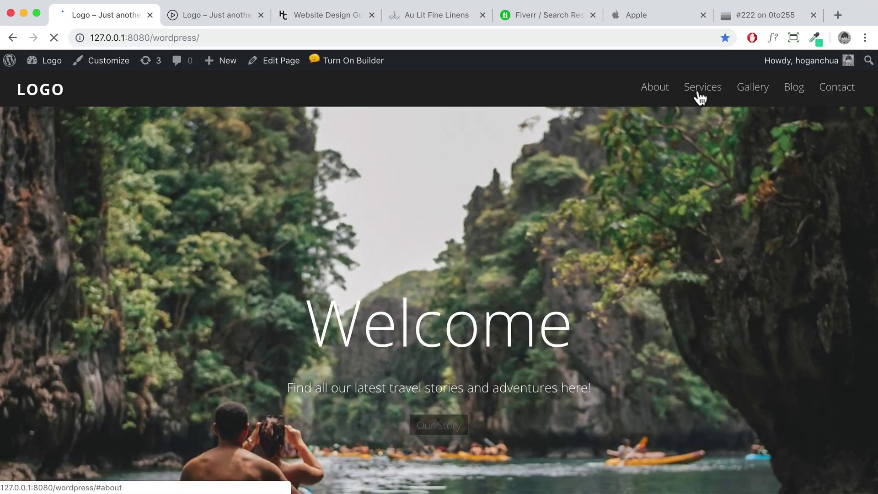
mouse_move(702, 91)
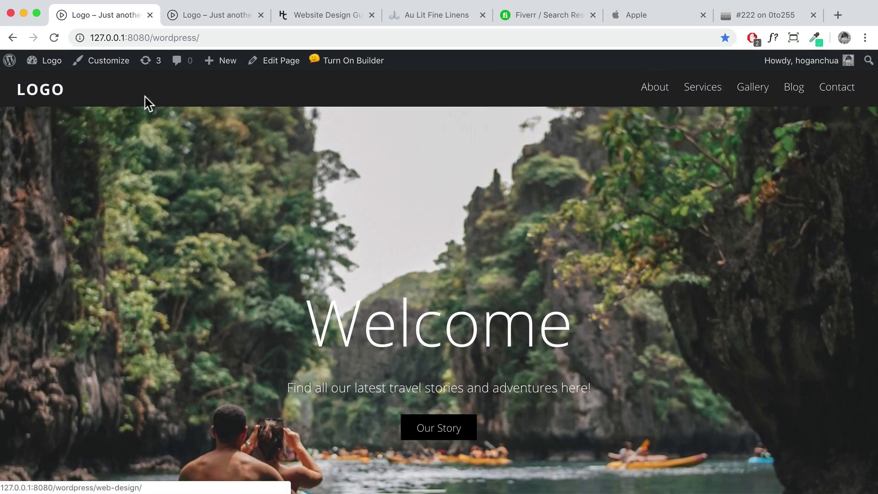
Return to the Customizer's Main Navigation Dropdown Link Hover settings
click(118, 66)
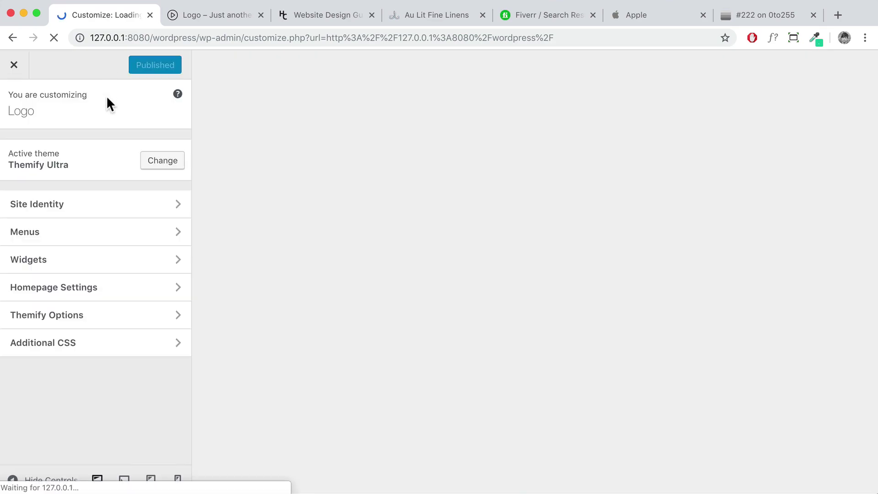
scroll(112, 278, down, 2)
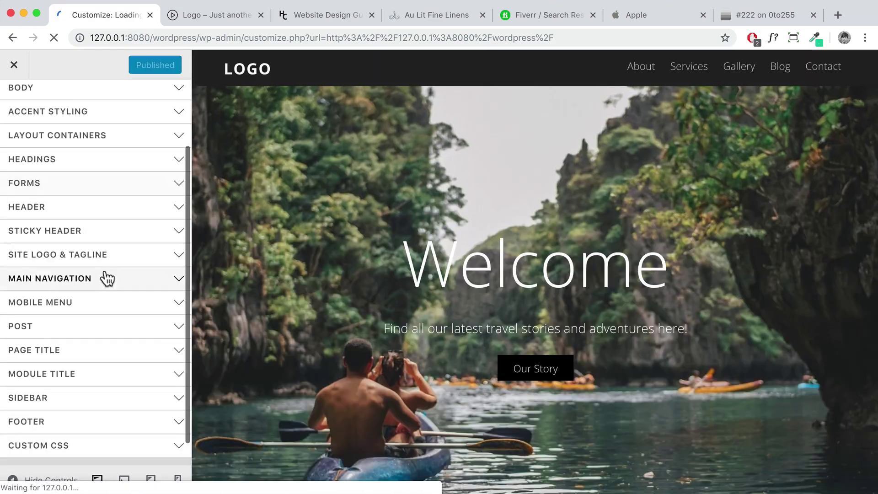
click(70, 286)
scroll(86, 303, down, 4)
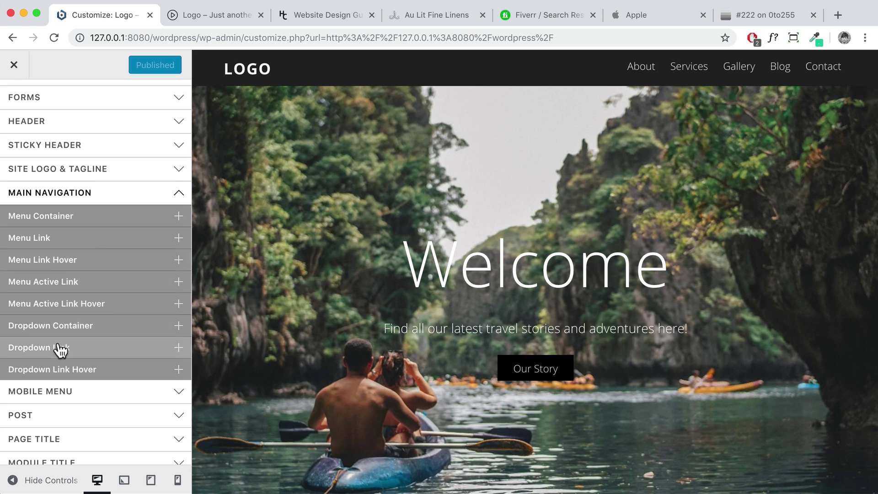
click(79, 369)
scroll(80, 372, down, 4)
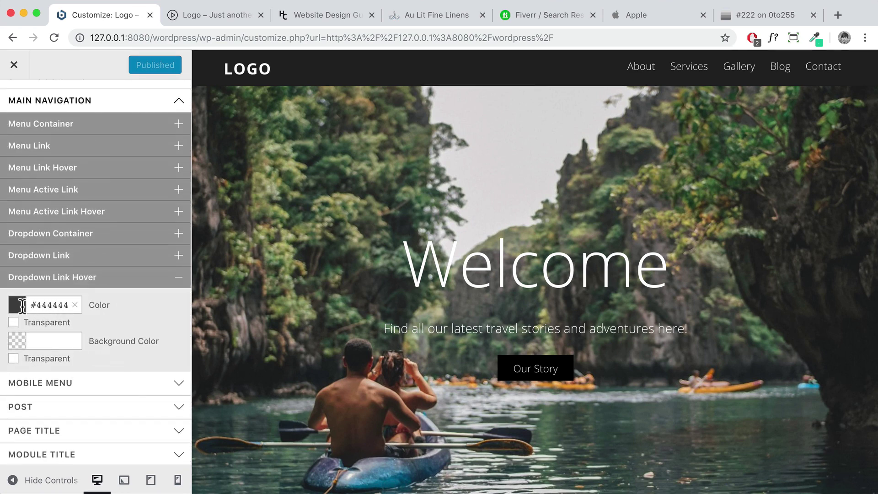
Darken the dropdown link hover colour from #444444 to #333333
click(28, 310)
mouse_move(12, 386)
mouse_down()
mouse_move(8, 404)
mouse_move(4, 372)
mouse_up()
scroll(8, 404, down, 1)
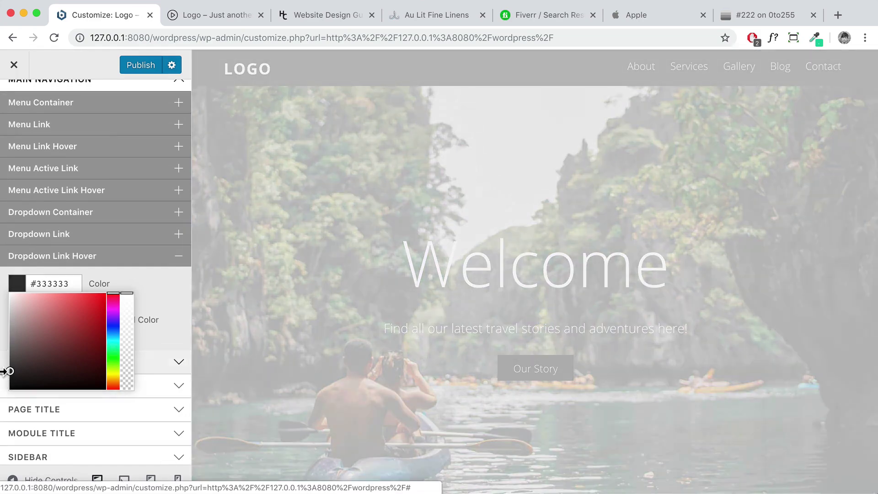
click(162, 283)
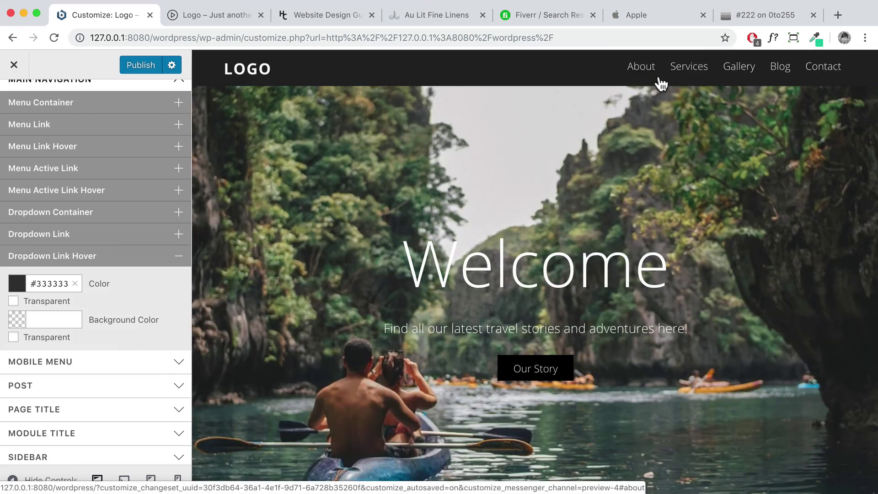
mouse_move(687, 81)
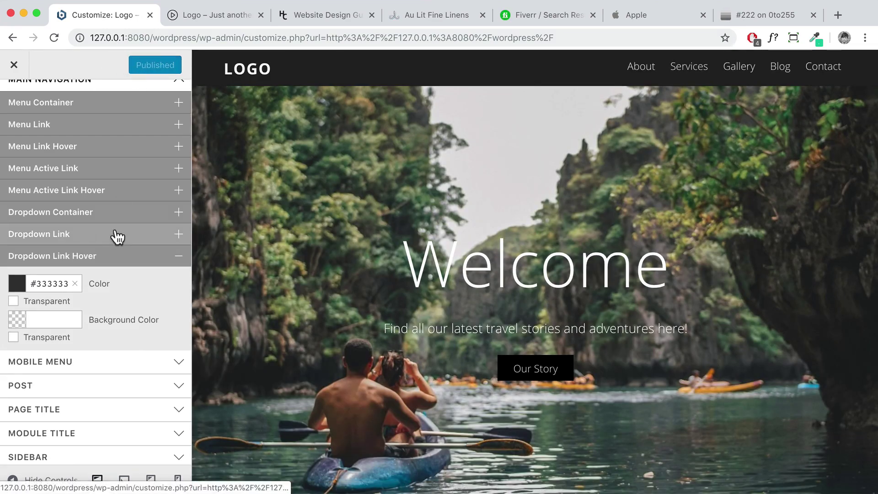
scroll(102, 290, down, 3)
click(91, 283)
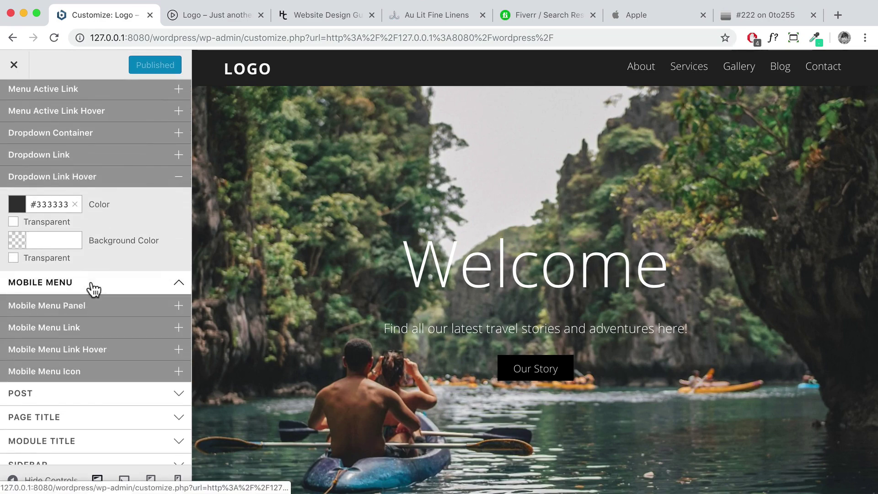
Close the preview's slide-out mobile menu and browse the post styling options
scroll(91, 284, down, 3)
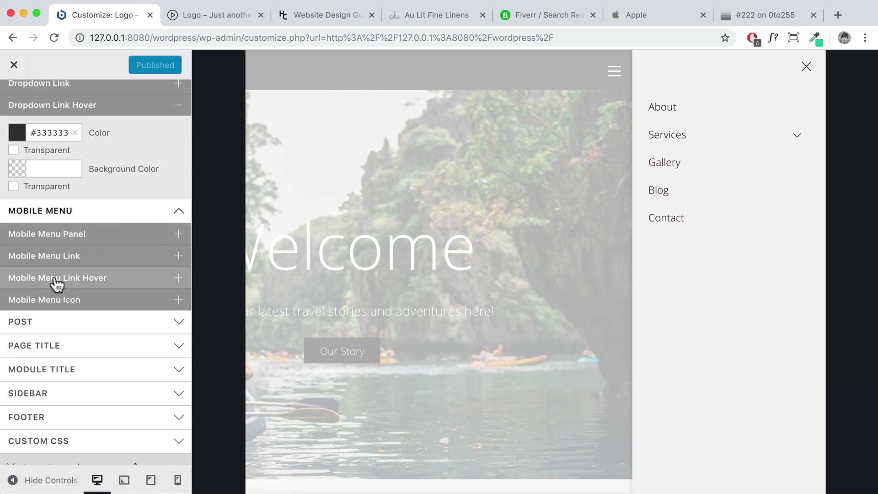
scroll(56, 283, down, 1)
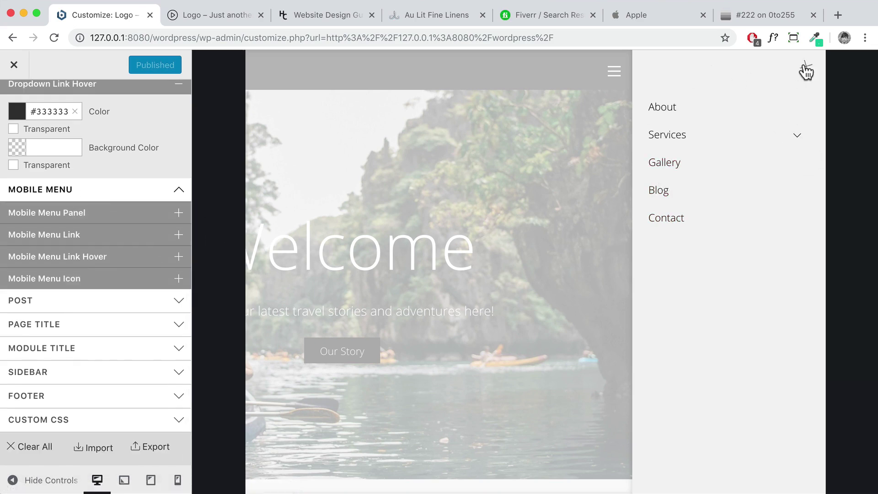
click(805, 68)
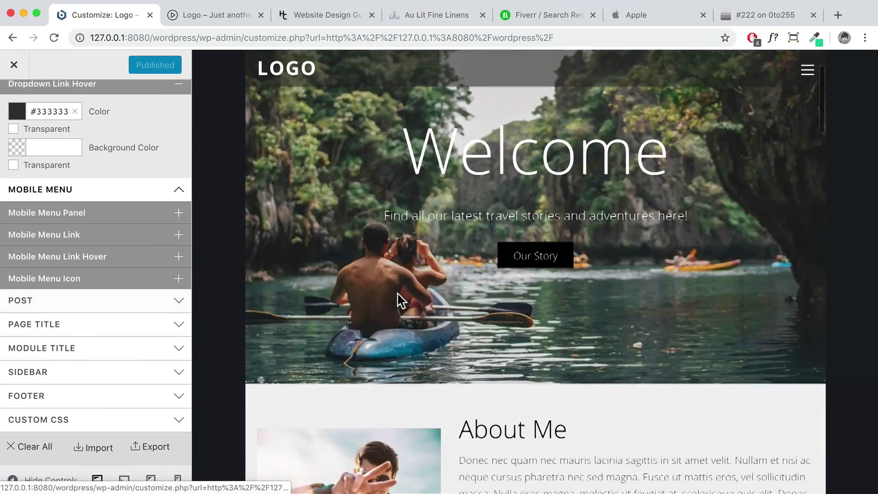
scroll(400, 299, down, 10)
click(120, 301)
scroll(330, 293, down, 15)
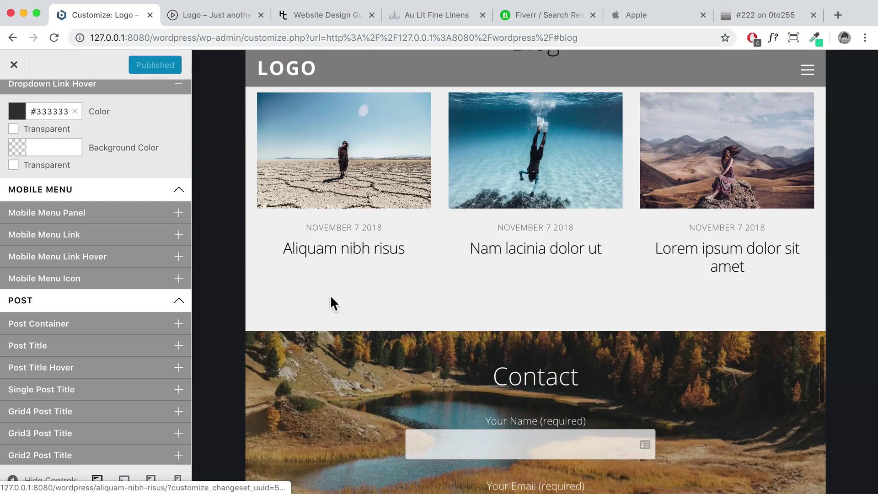
scroll(114, 334, down, 3)
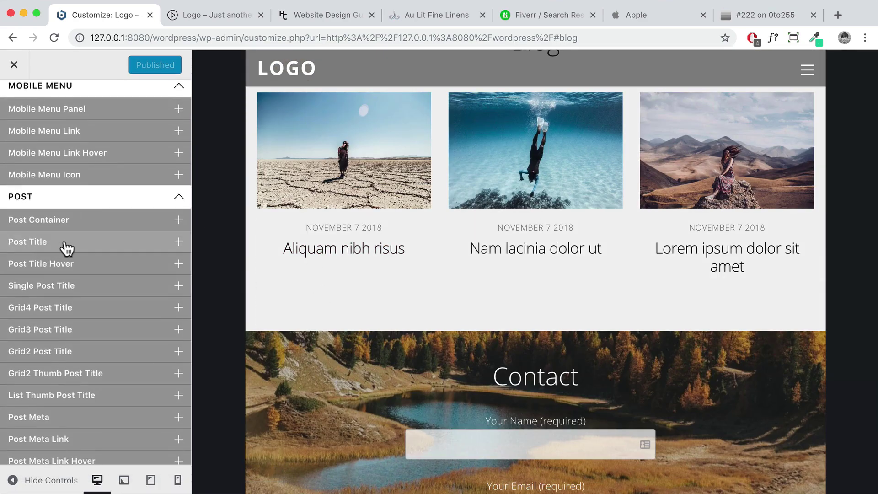
scroll(118, 286, down, 5)
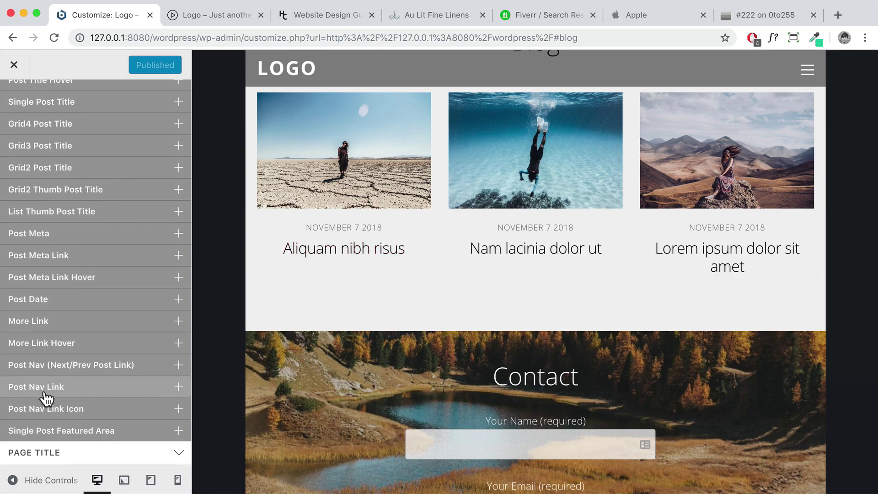
scroll(84, 289, up, 10)
click(155, 241)
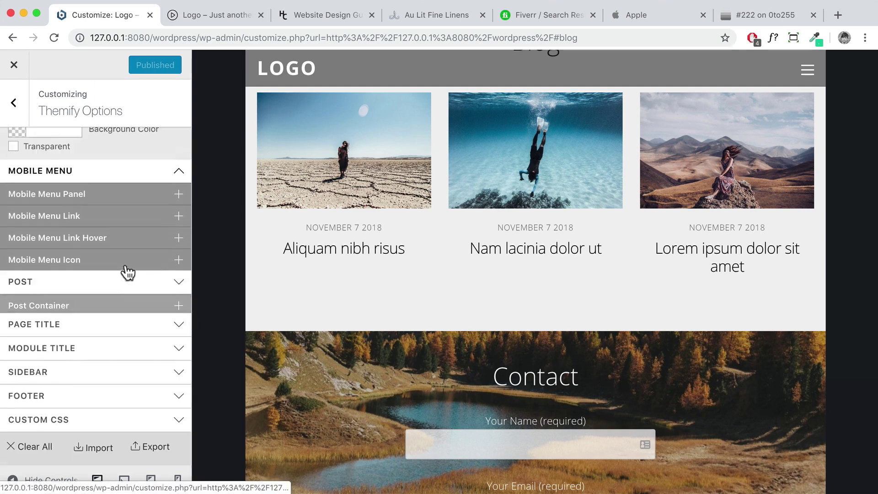
Preview the Aliquam nibh risus post and expand Footer > Footer Logo
click(352, 254)
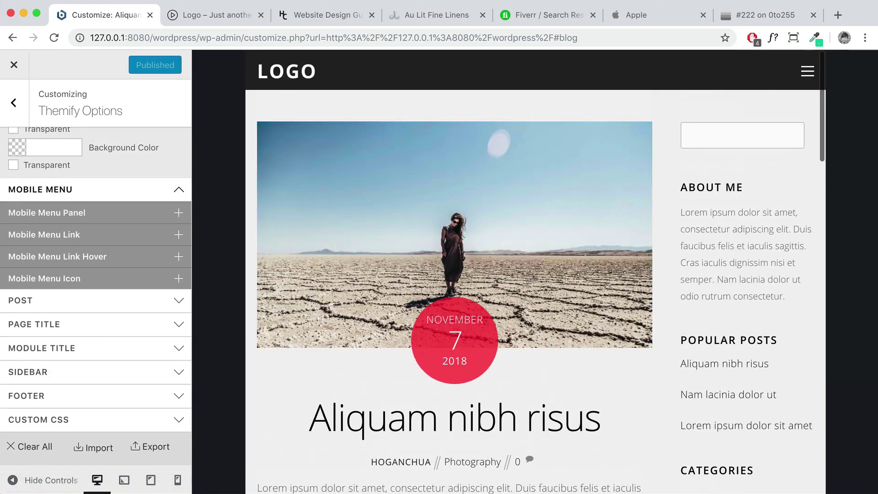
click(37, 373)
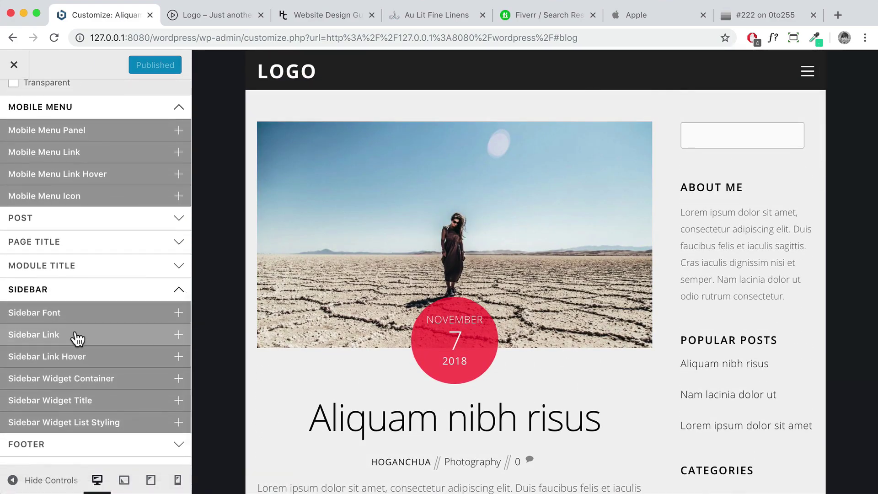
click(72, 292)
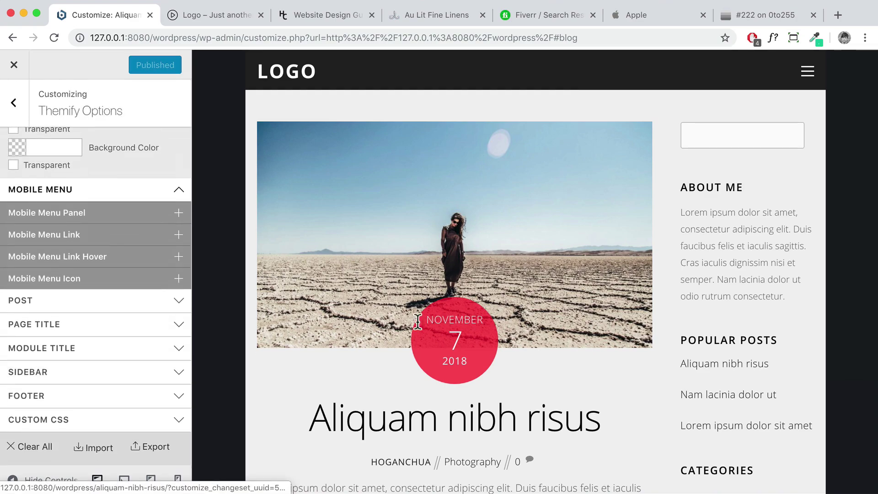
click(139, 396)
scroll(480, 381, down, 10)
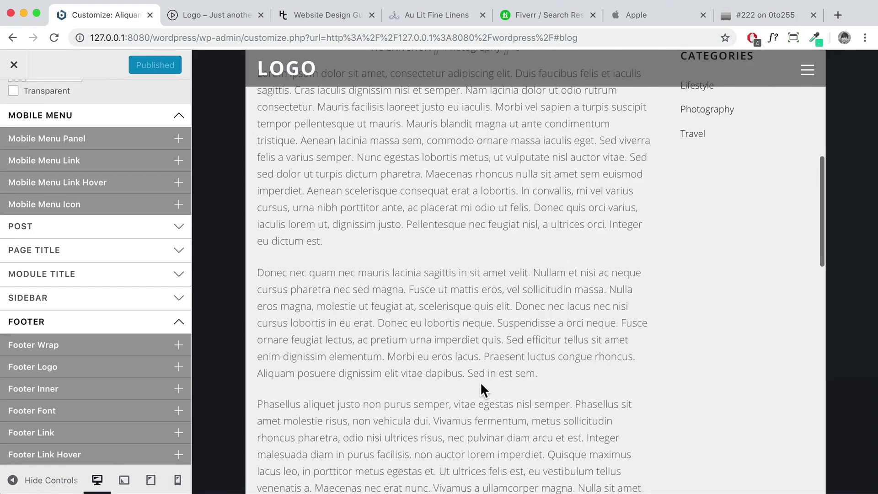
scroll(480, 382, down, 10)
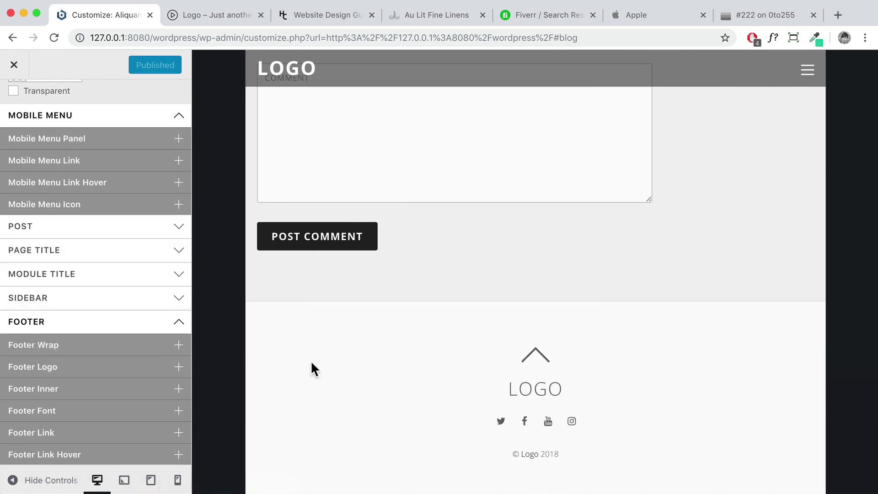
click(84, 373)
scroll(92, 366, down, 3)
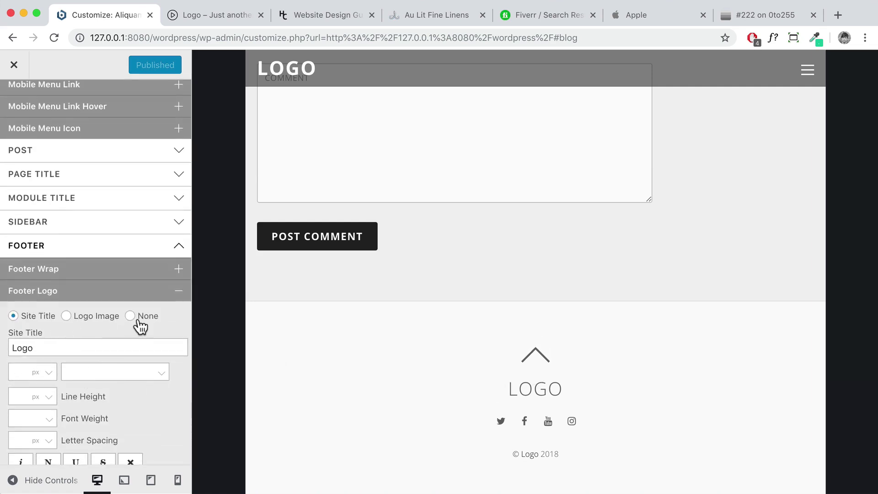
Set the footer logo to None, check the back-to-top arrow, and collapse Footer Logo
click(131, 316)
scroll(135, 325, down, 5)
scroll(108, 329, up, 5)
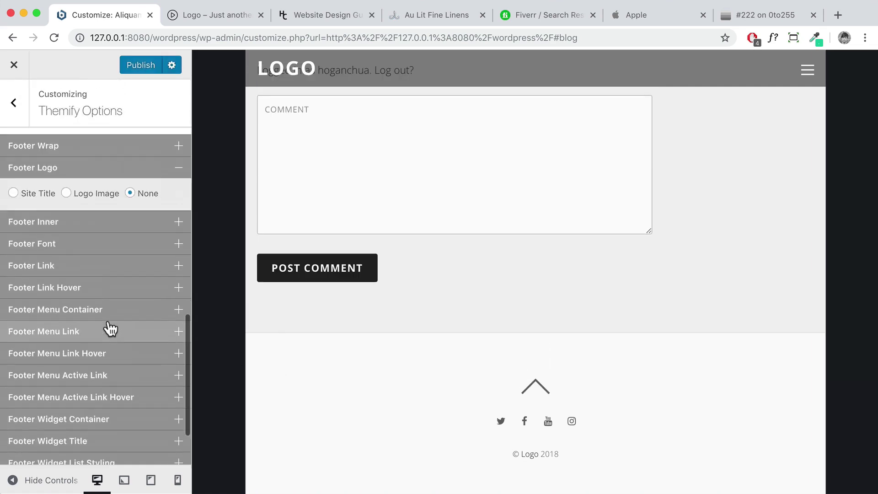
scroll(108, 266, down, 4)
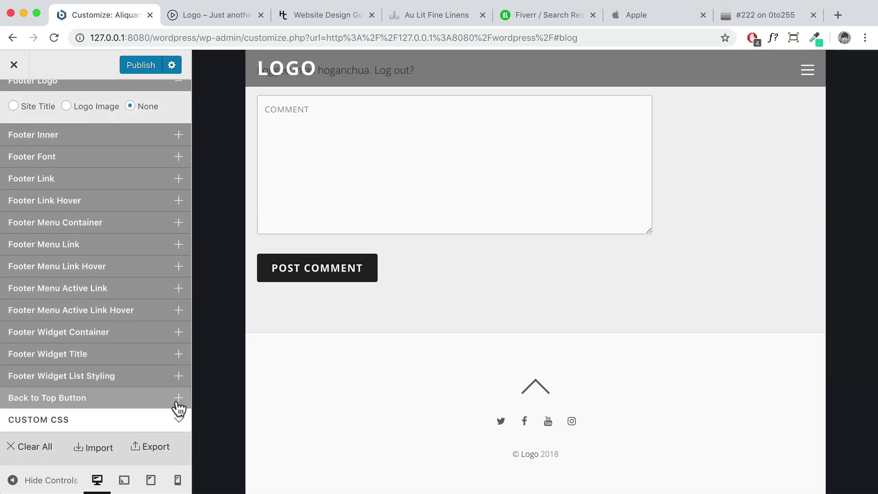
click(547, 380)
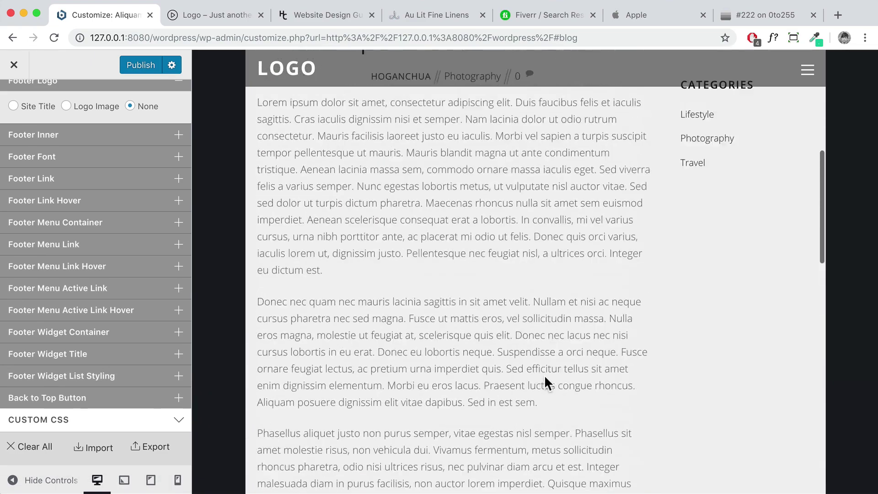
scroll(545, 371, down, 15)
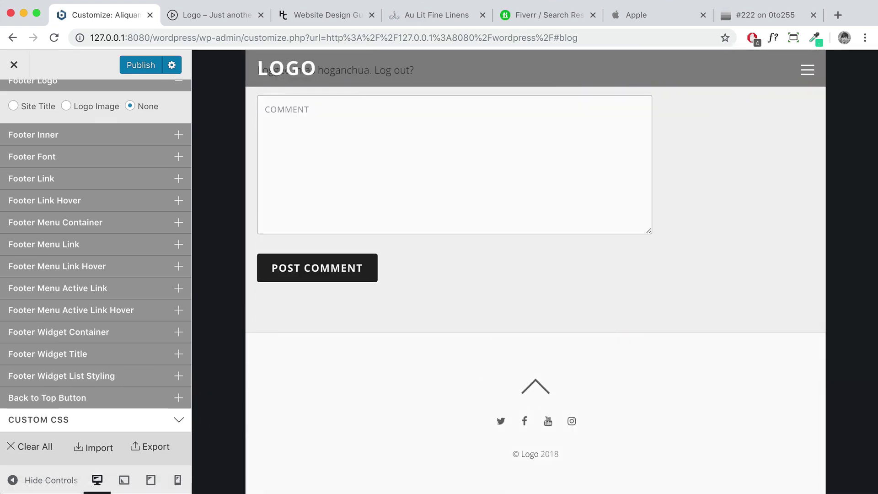
scroll(111, 373, up, 3)
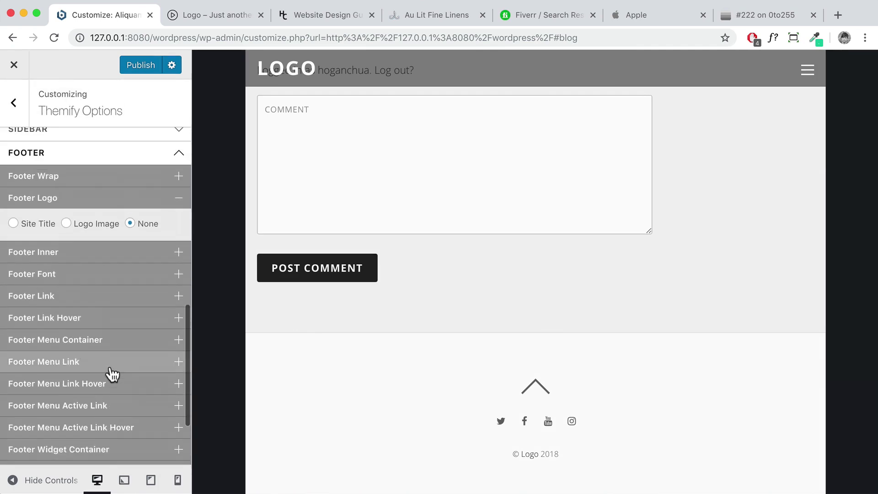
click(137, 201)
scroll(101, 256, down, 2)
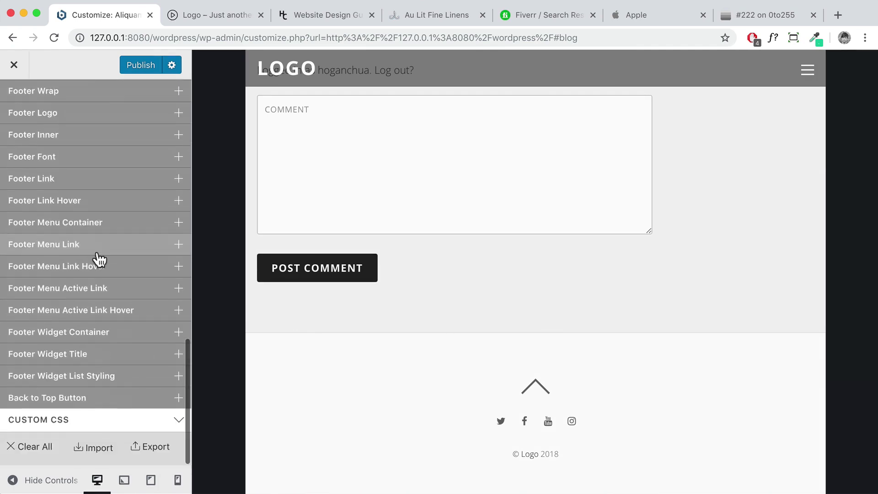
Expand the Custom CSS section and look over its empty editor
click(87, 428)
scroll(112, 397, down, 1)
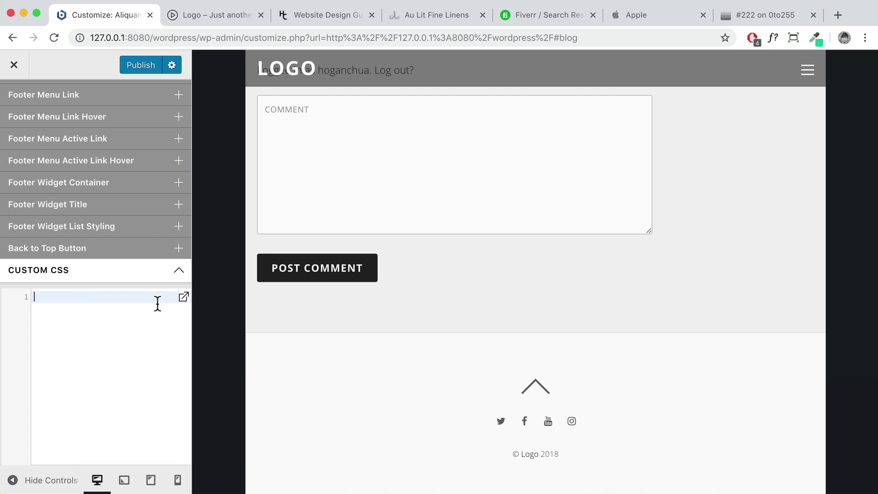
scroll(529, 357, up, 15)
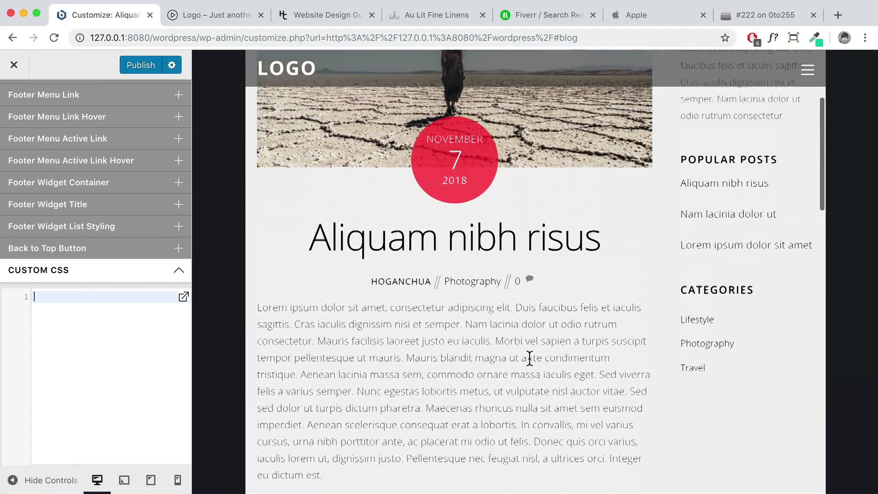
scroll(529, 356, down, 15)
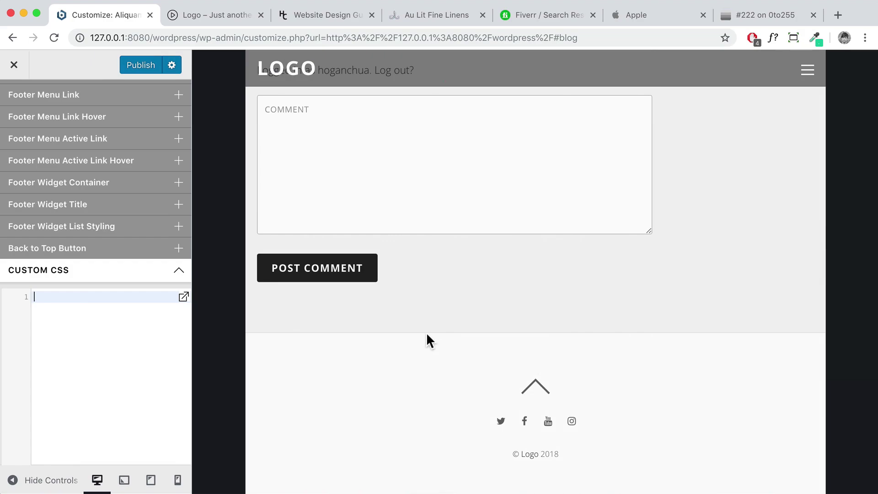
scroll(498, 253, up, 15)
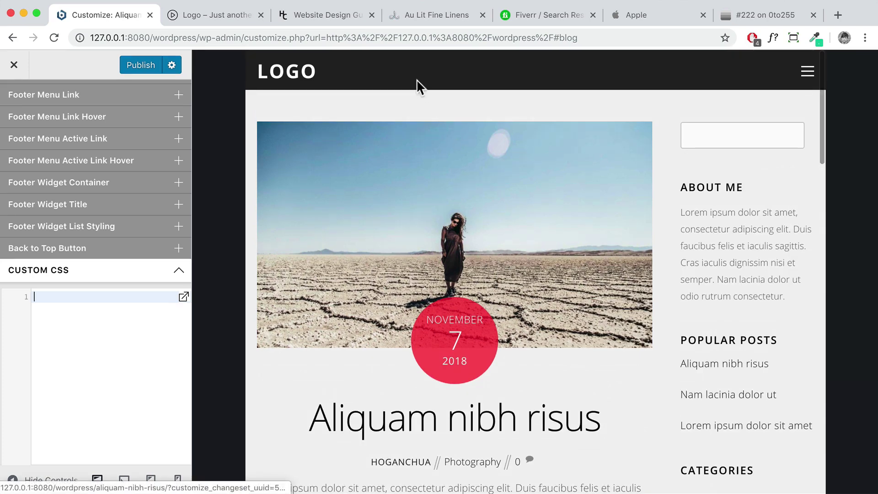
scroll(417, 94, down, 5)
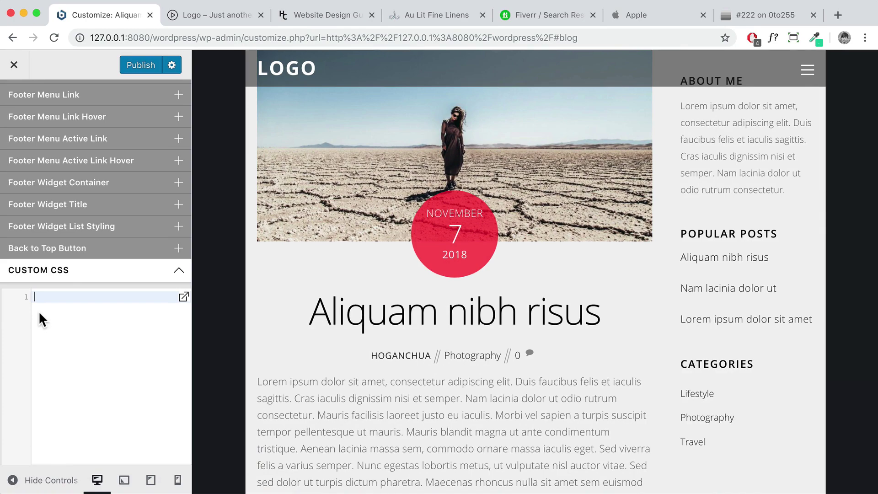
scroll(407, 411, down, 15)
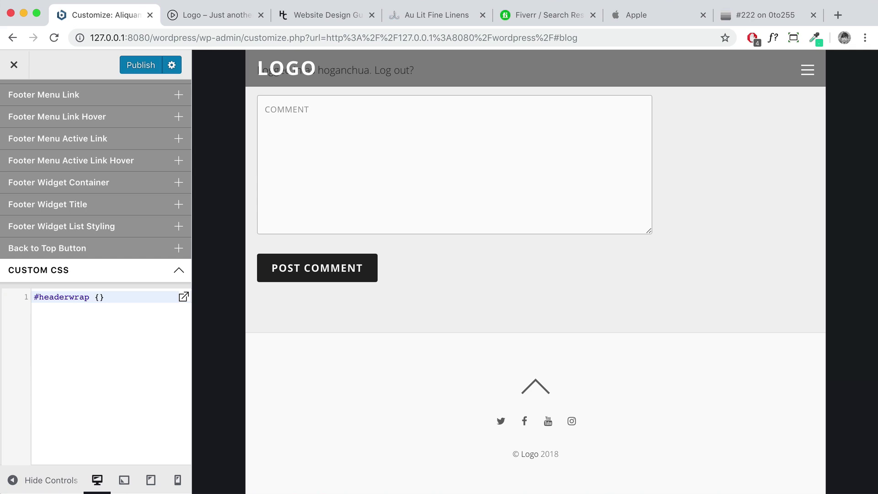
Add border:none; inside the #headerwrap rule
key(Return)
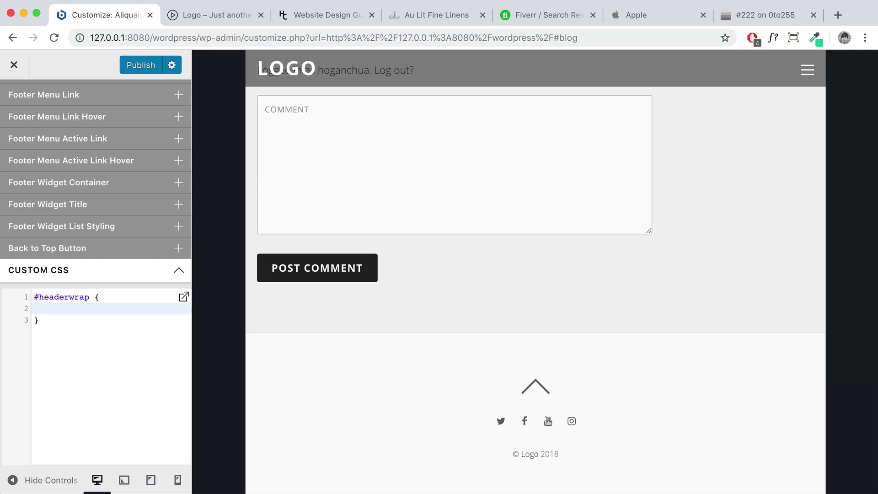
text(border)
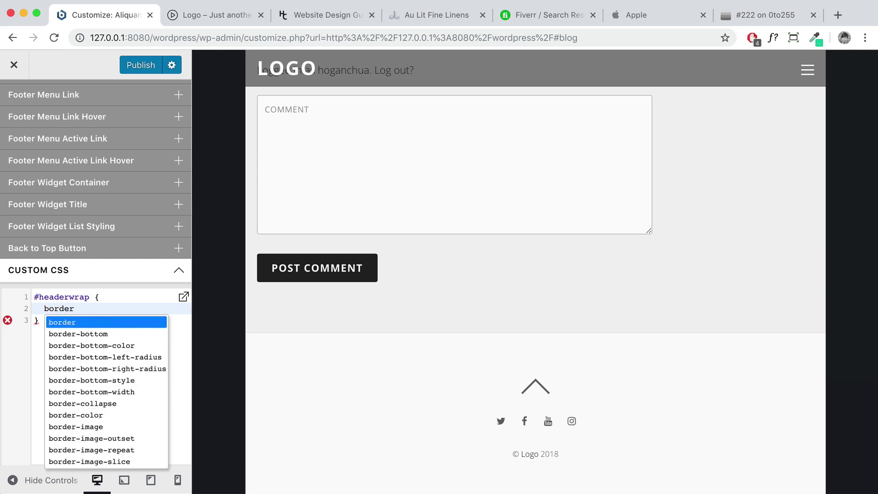
text(:)
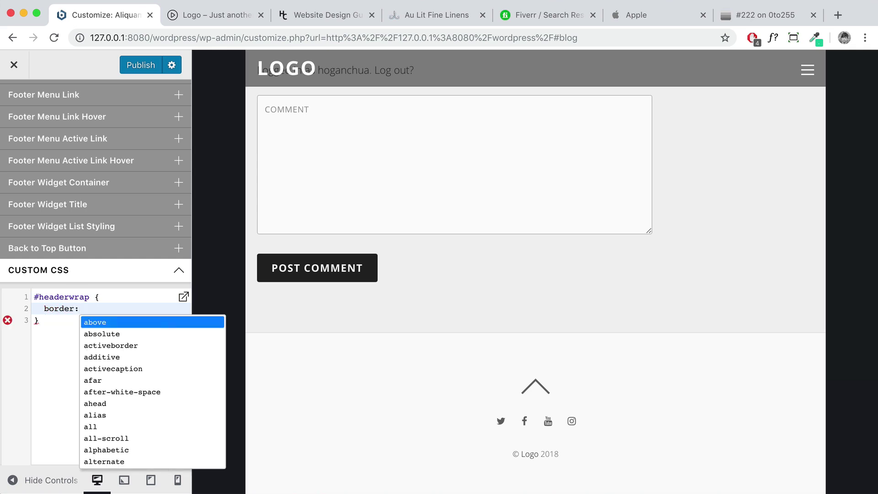
text(non)
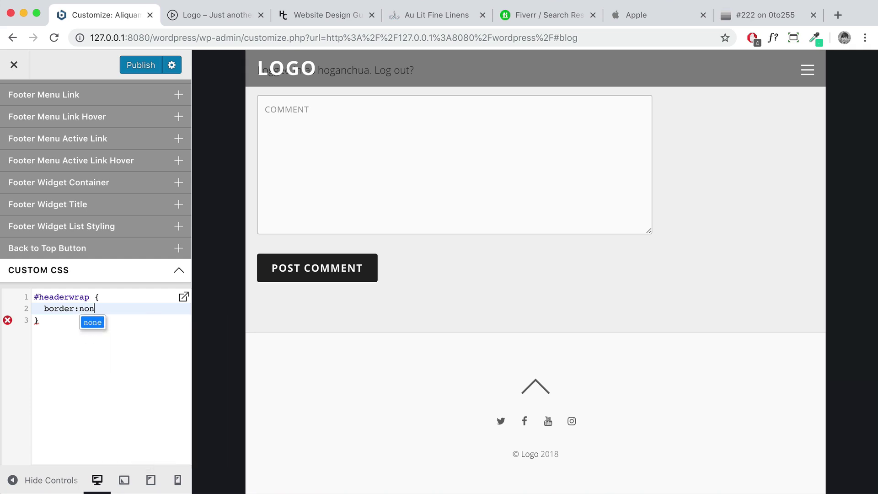
text(e;)
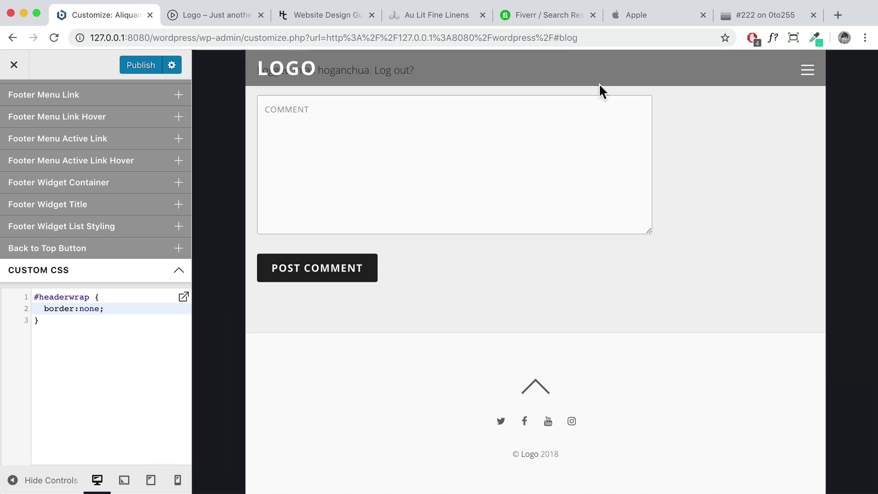
click(99, 323)
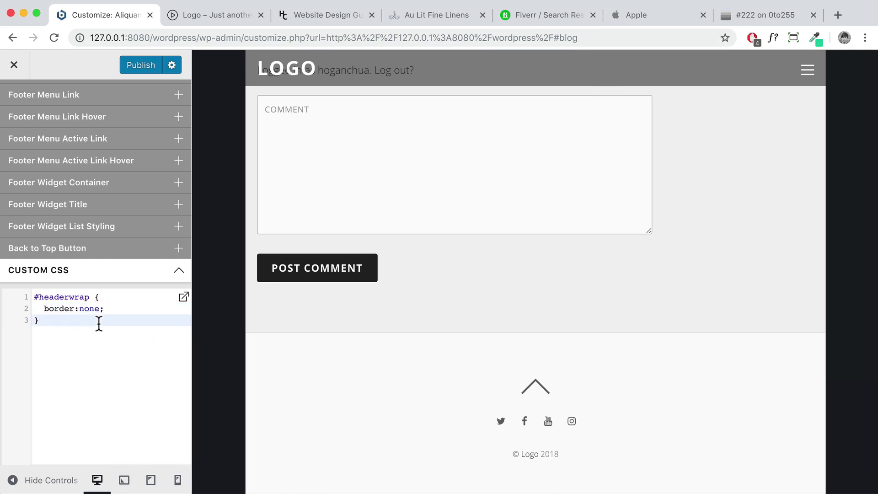
Add a #footerwrap { border:none; } rule below it and publish the CSS
key(Return)
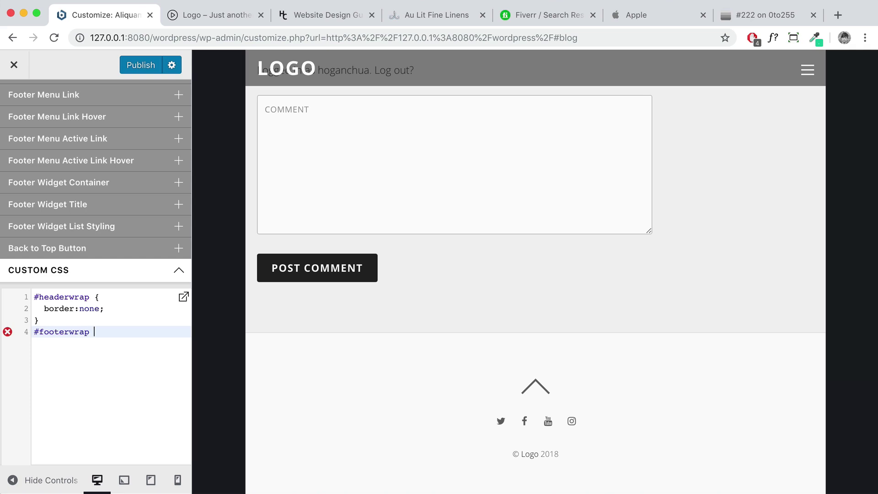
key(Return)
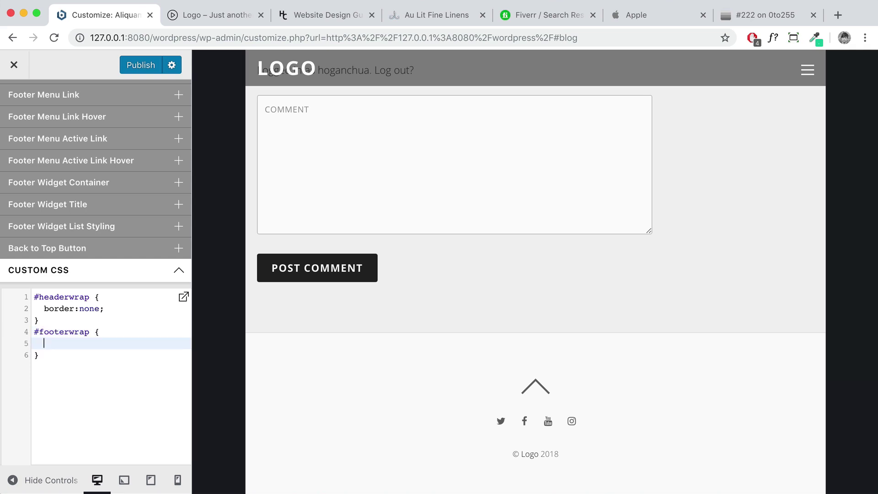
text(border)
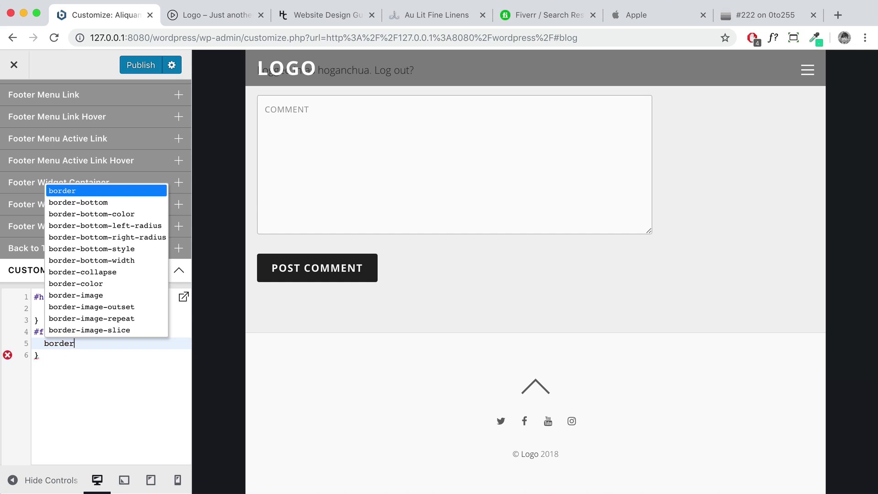
text(:none)
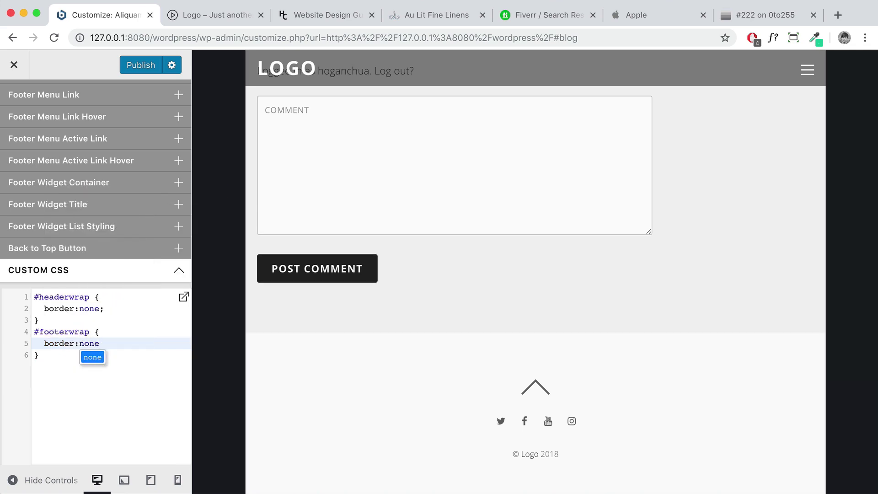
text(;)
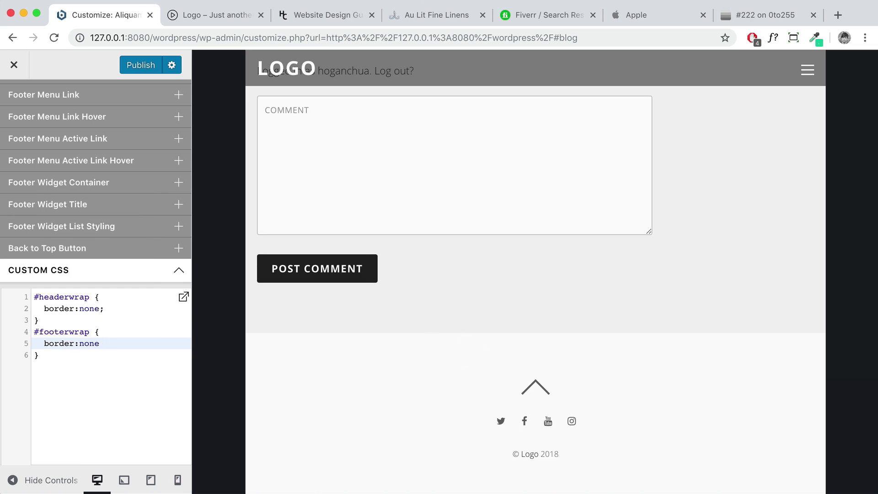
key(BackSpace)
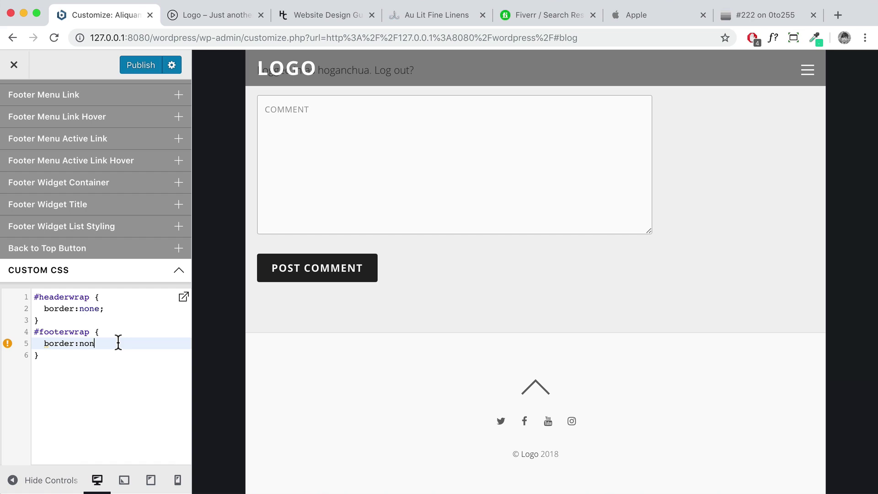
text(e;)
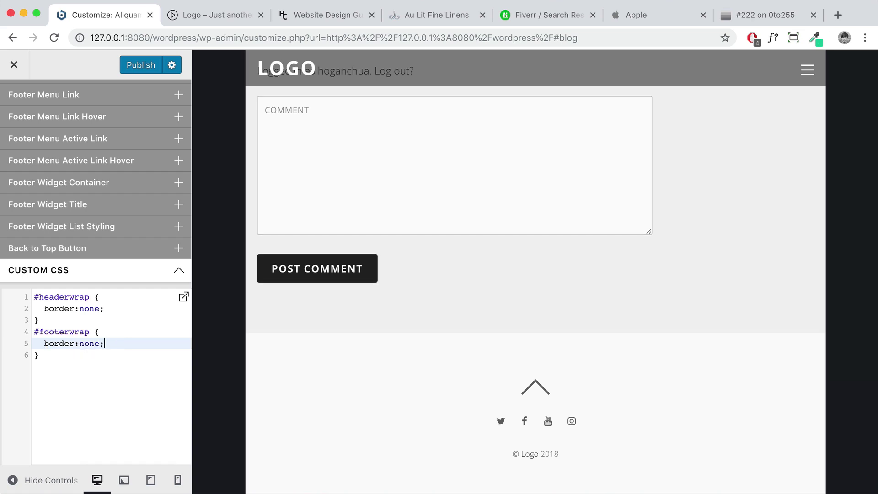
drag(44, 360, 47, 291)
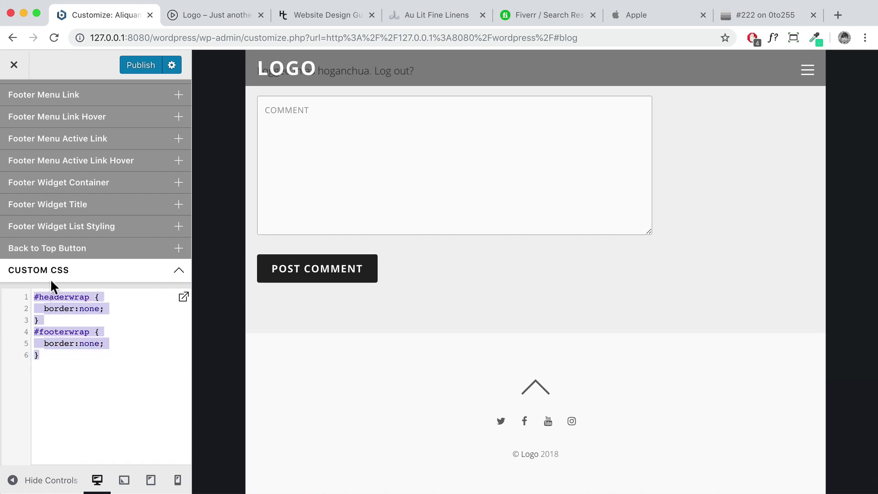
click(124, 63)
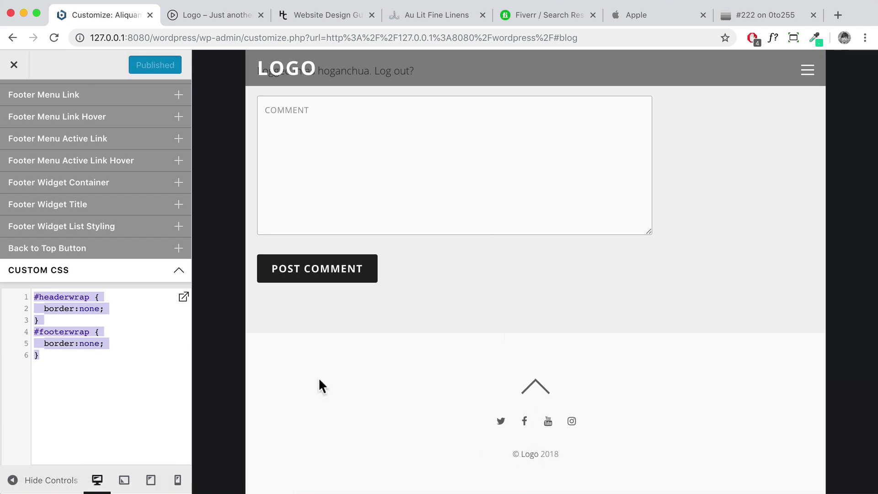
Close the Customizer and scroll through the live front page
click(13, 68)
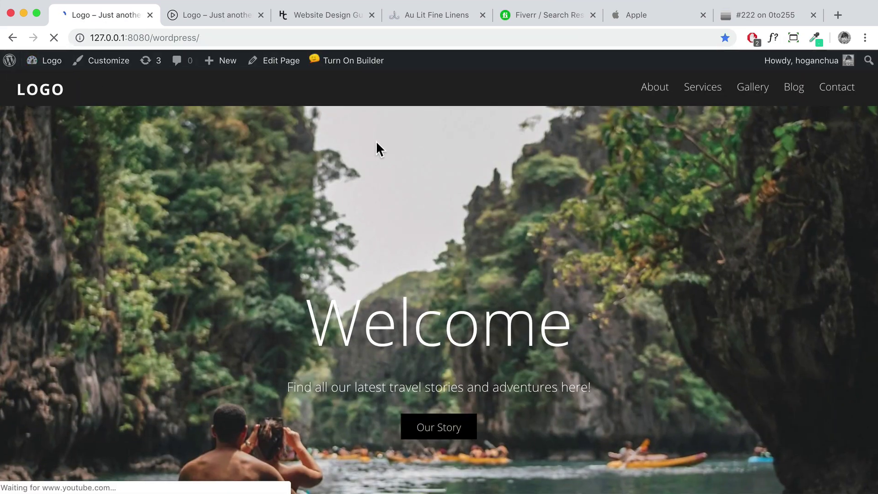
scroll(406, 164, down, 20)
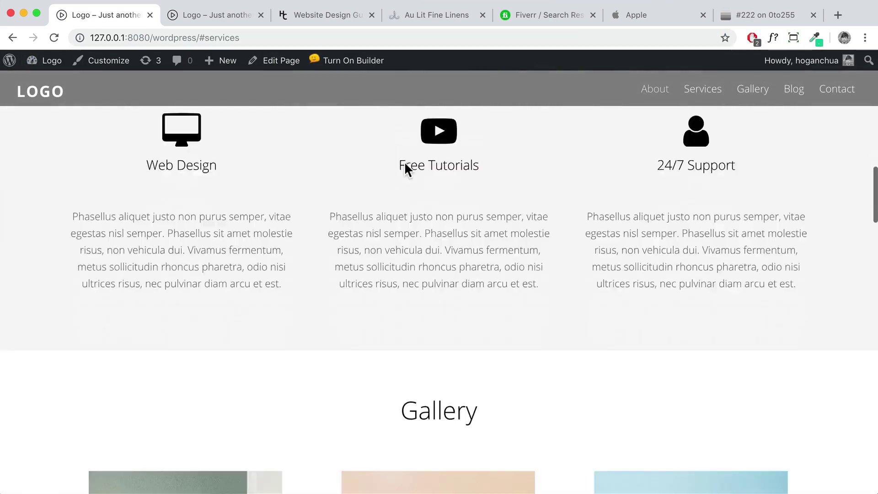
scroll(406, 170, down, 5)
scroll(405, 170, up, 15)
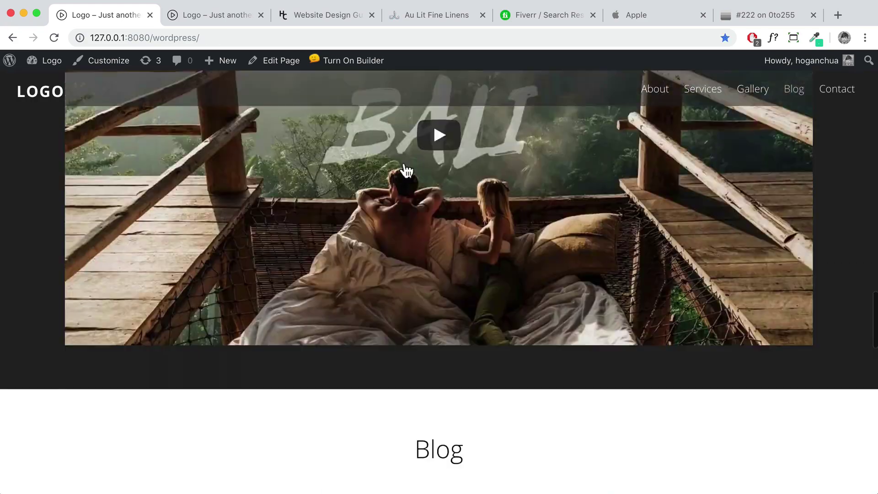
scroll(404, 167, up, 10)
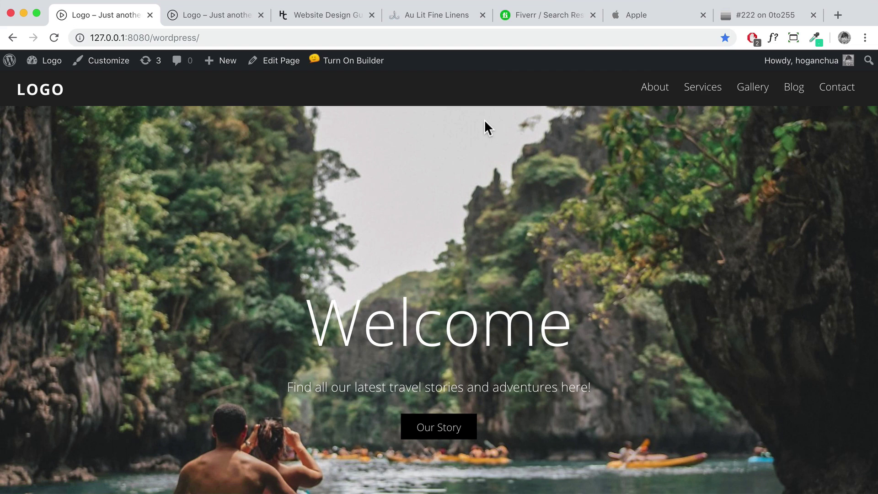
mouse_move(695, 94)
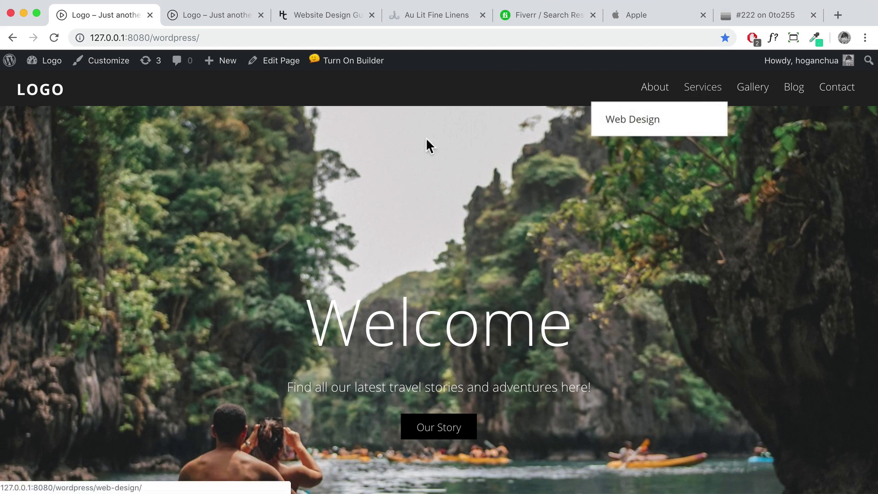
scroll(600, 187, down, 9)
scroll(594, 190, down, 15)
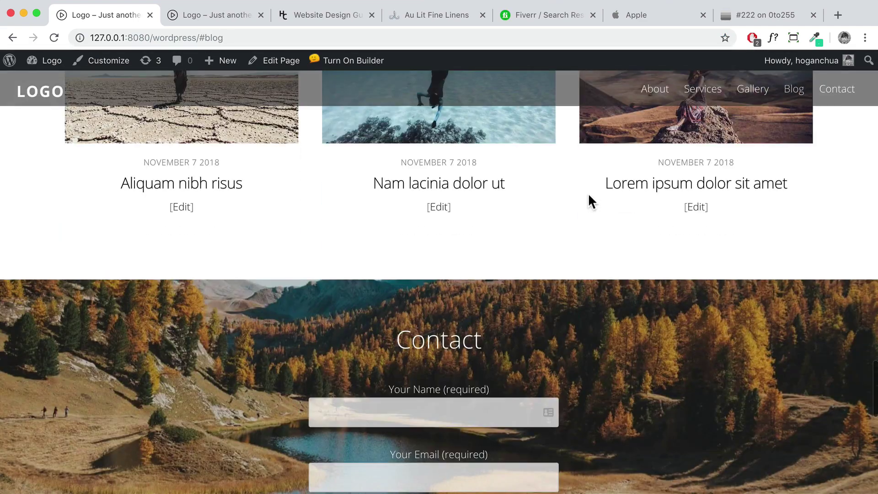
scroll(588, 193, up, 6)
Open the Aliquam nibh risus post, return to the homepage, and start editing it
click(234, 339)
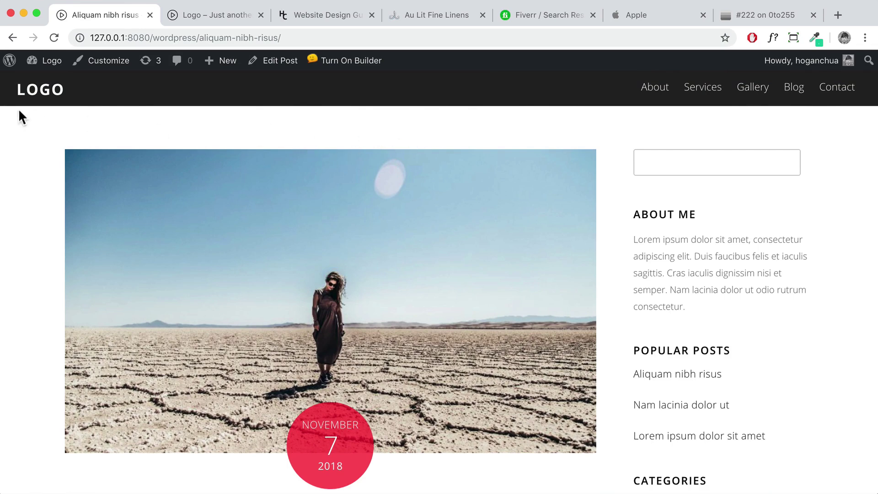
click(39, 95)
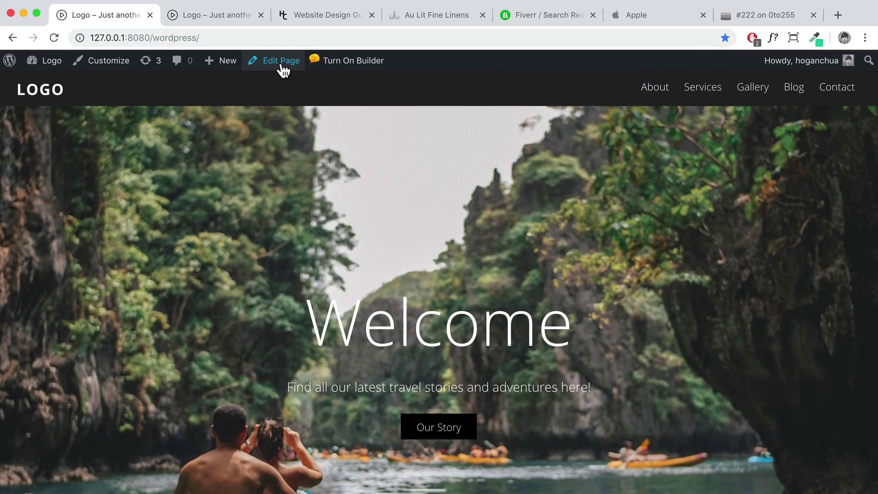
click(281, 61)
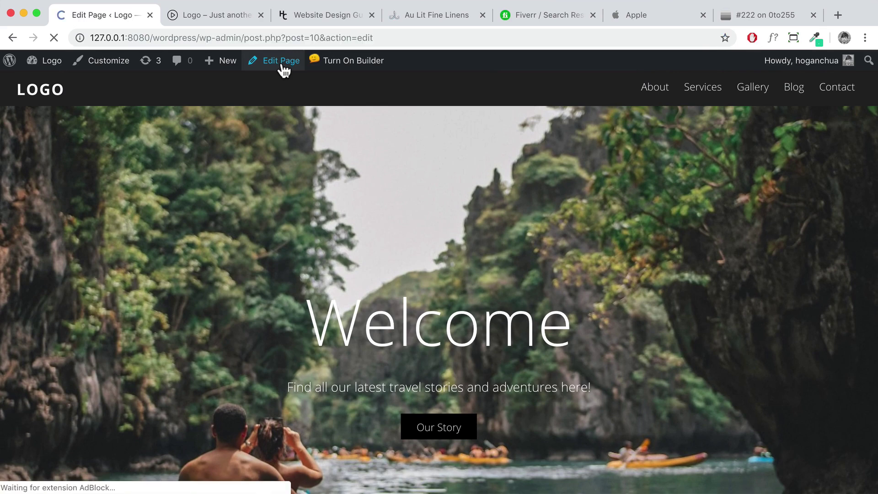
Set the Home page's Header Background Type to Transparent Header, update, and view it live
scroll(213, 269, down, 10)
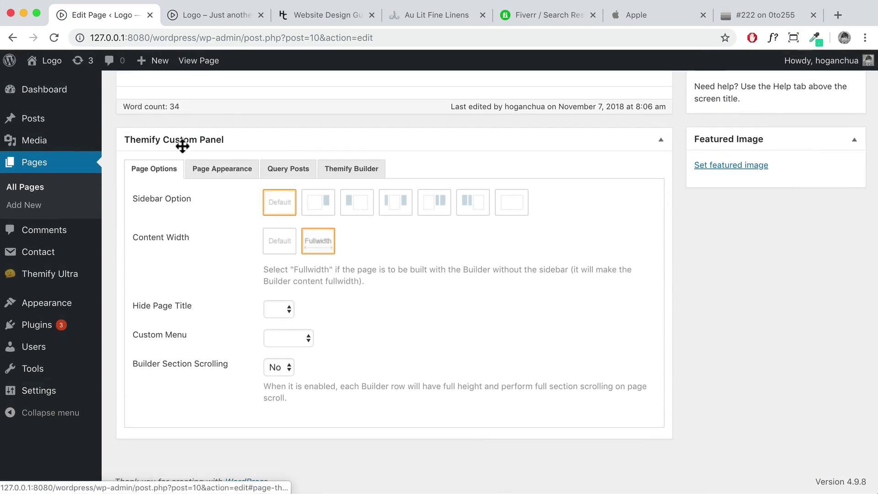
click(217, 172)
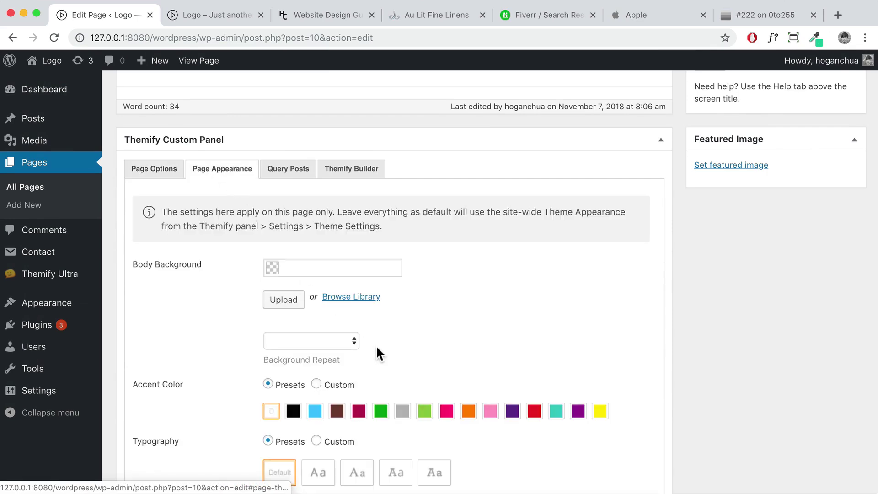
scroll(376, 348, down, 10)
scroll(390, 259, down, 3)
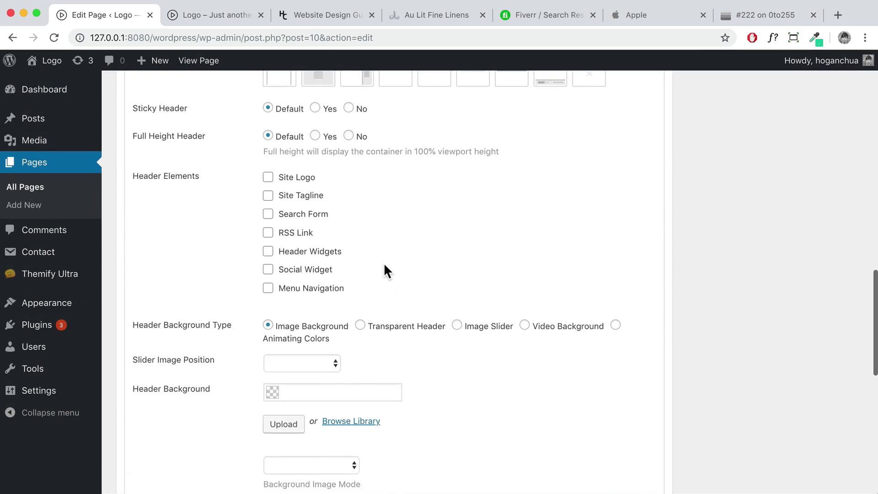
click(361, 283)
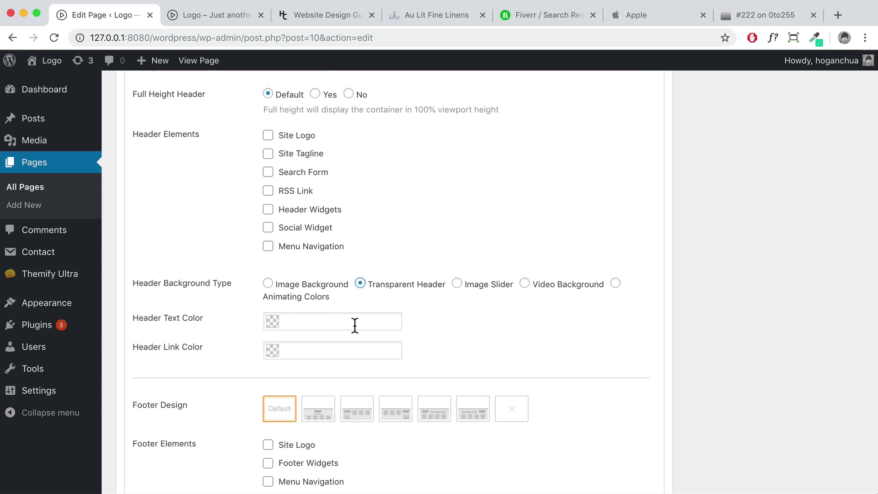
scroll(353, 327, up, 15)
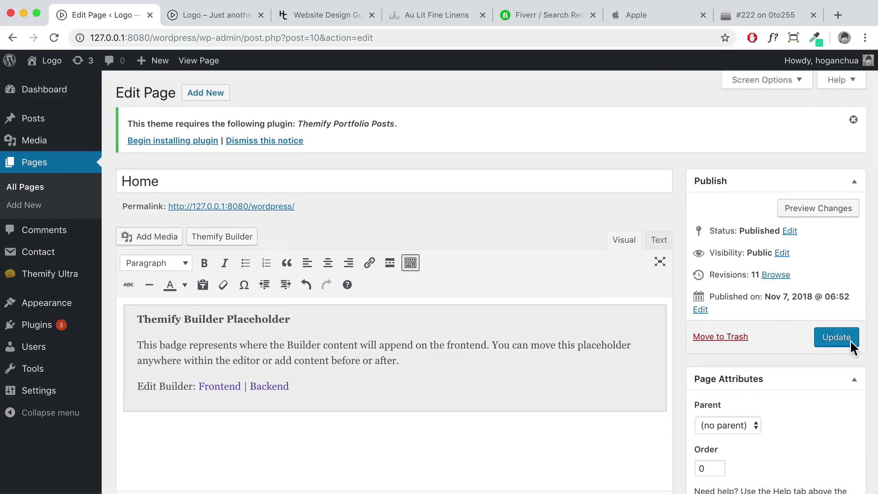
click(851, 343)
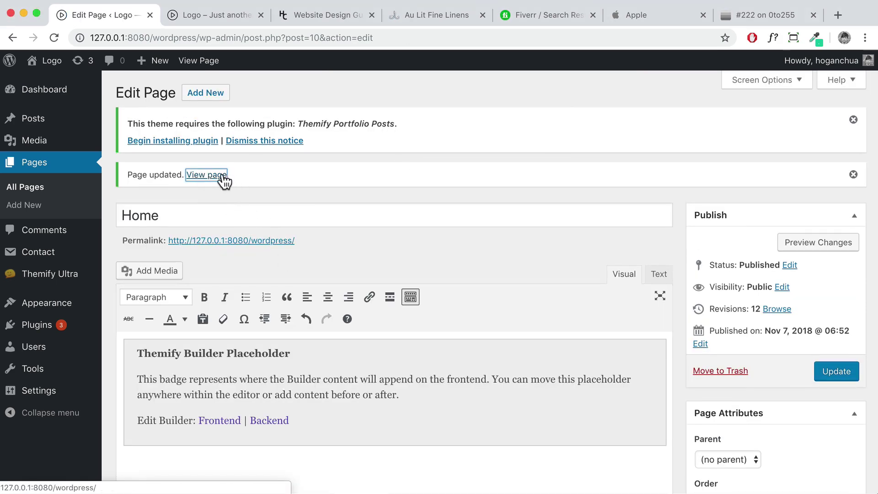
click(213, 175)
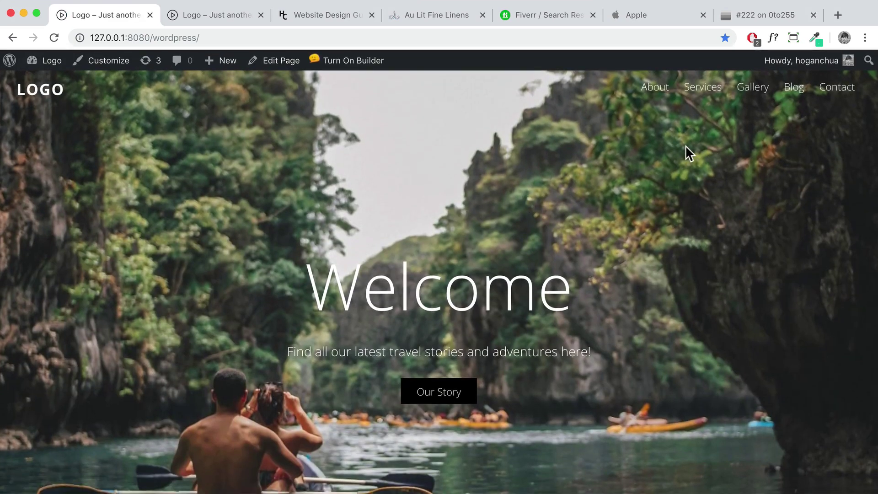
In the Customizer's Main Navigation > Menu Link settings, set the link weight to normal
scroll(686, 145, down, 3)
scroll(686, 145, up, 3)
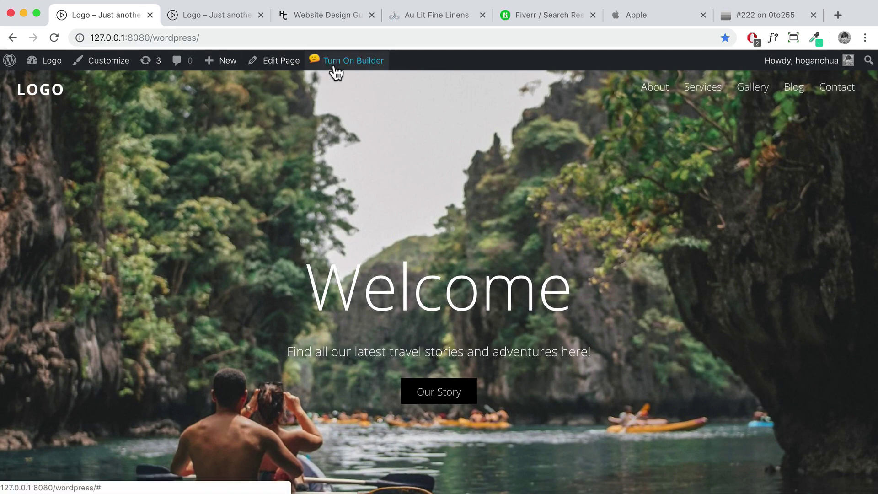
click(111, 67)
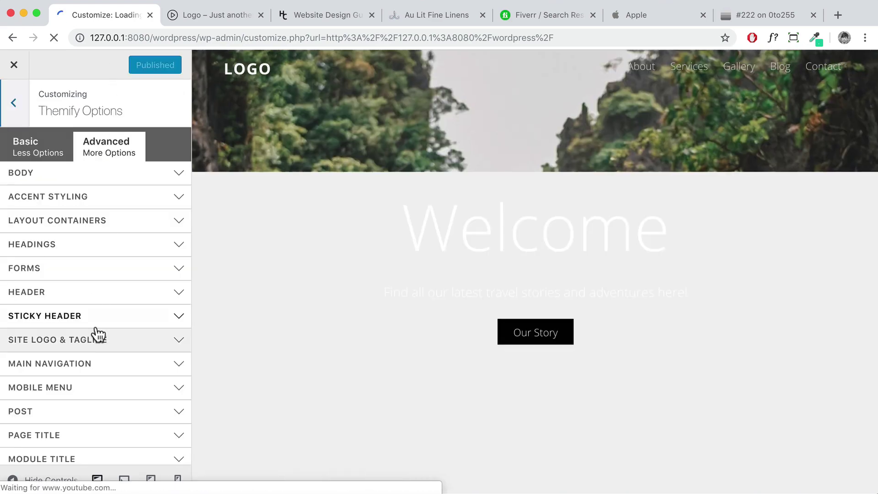
scroll(137, 331, down, 1)
scroll(102, 308, down, 1)
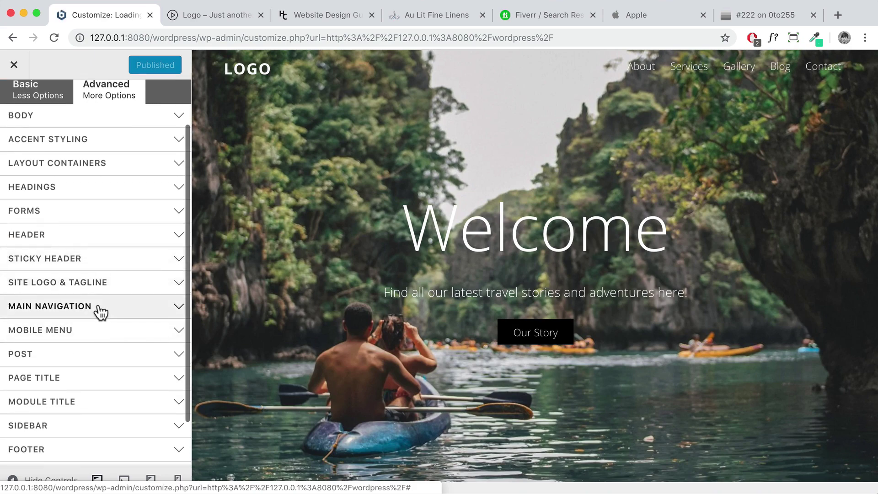
scroll(85, 304, down, 2)
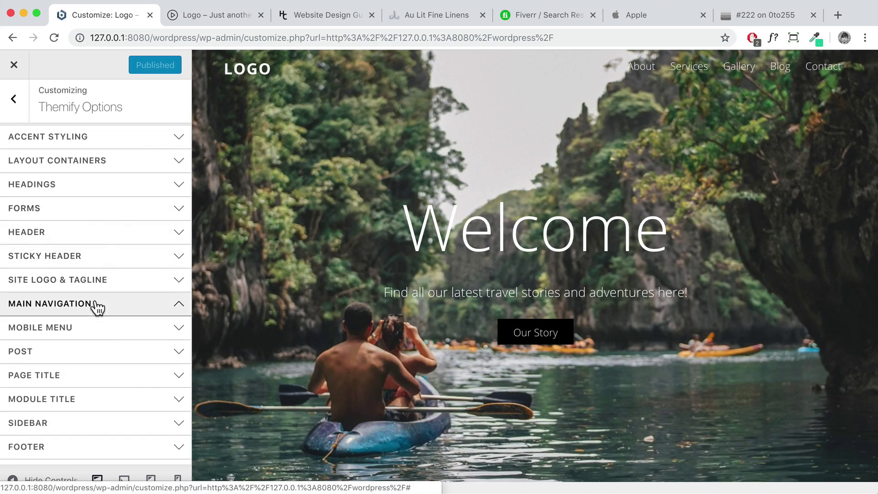
click(94, 304)
scroll(86, 276, down, 4)
click(86, 255)
scroll(86, 258, down, 3)
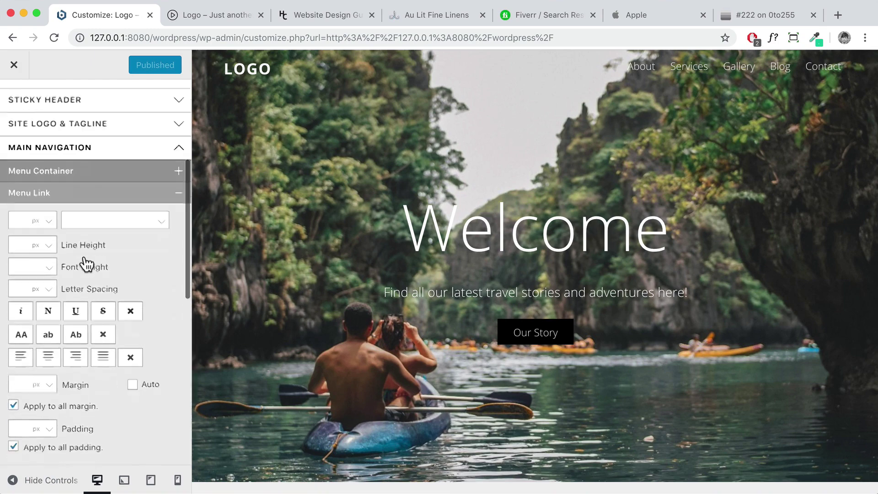
click(47, 251)
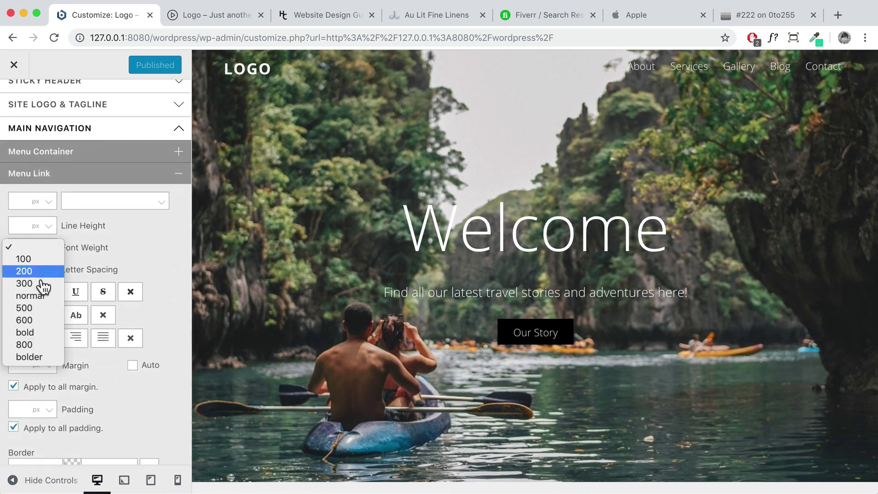
click(40, 298)
Change the menu link font to Open Sans, normal weight, publish, and close the Customizer
scroll(40, 301, down, 10)
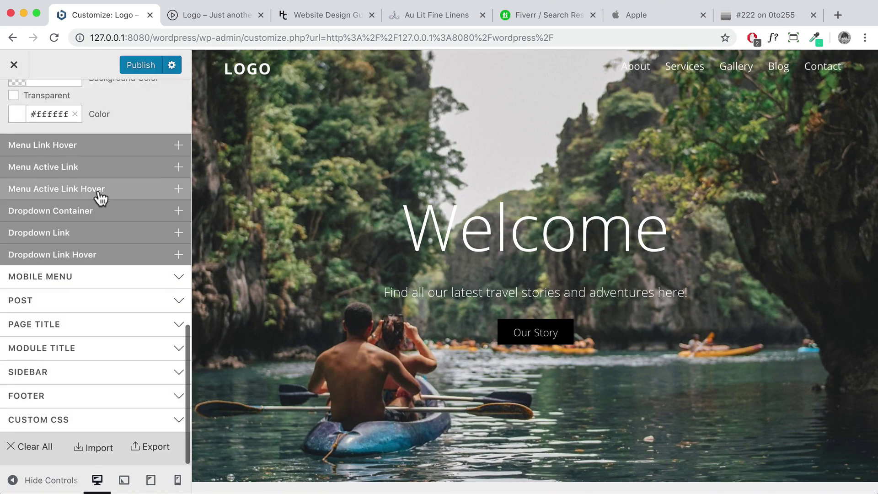
scroll(100, 195, up, 7)
scroll(95, 195, up, 6)
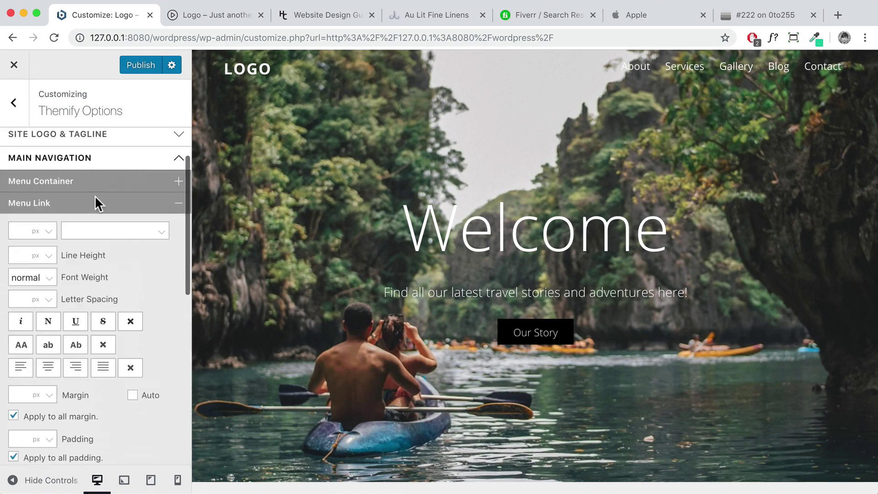
click(94, 230)
text(open)
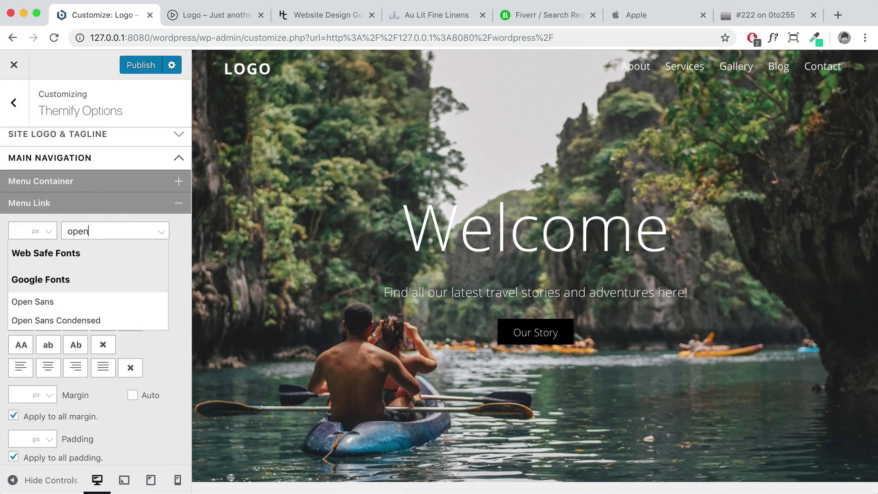
click(62, 303)
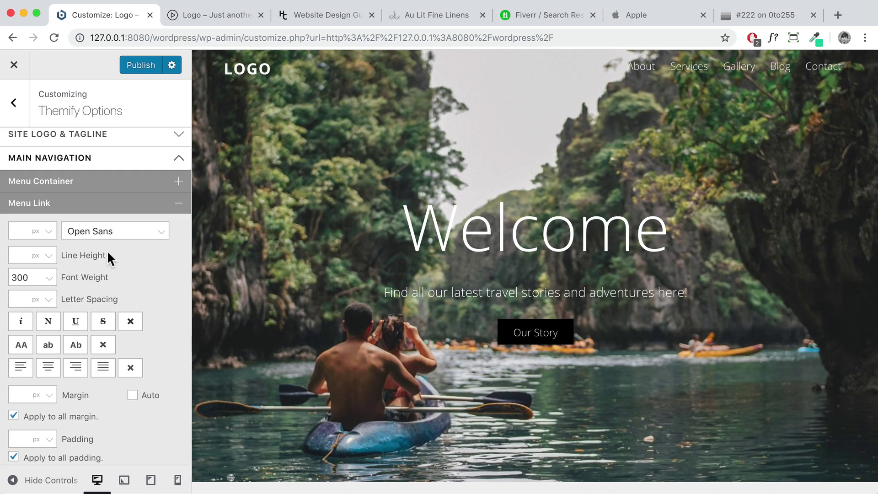
click(50, 279)
click(40, 290)
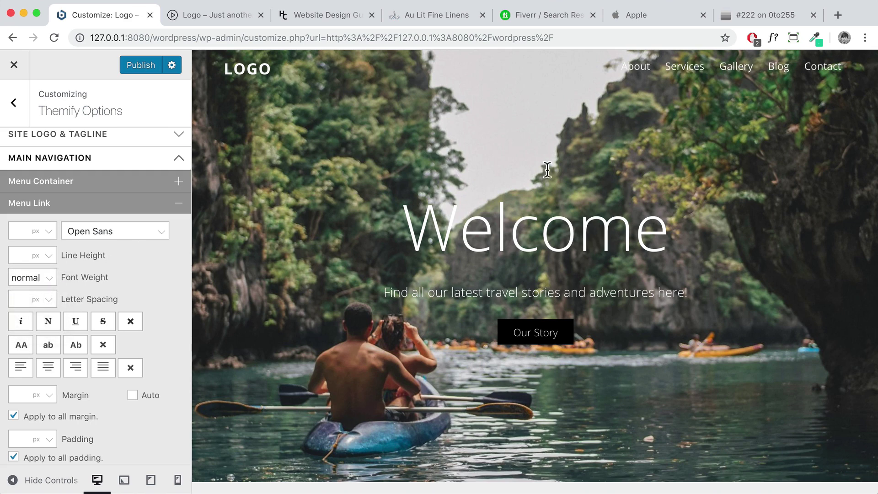
click(146, 66)
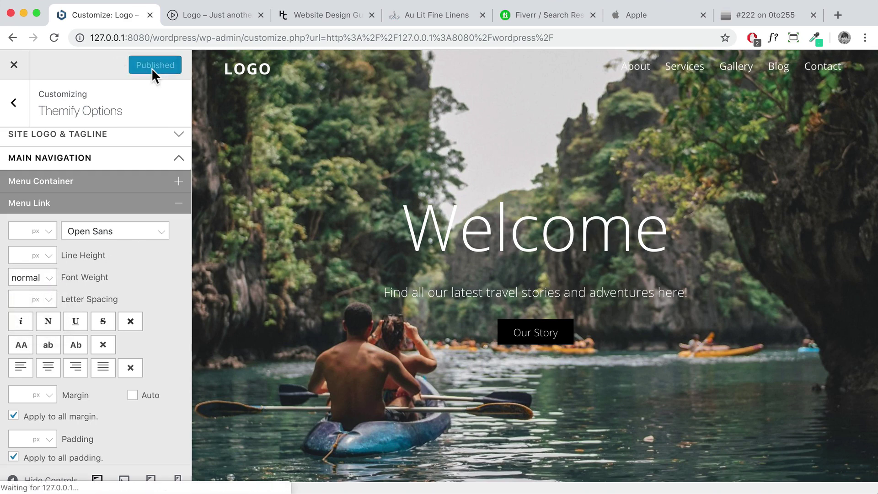
click(15, 67)
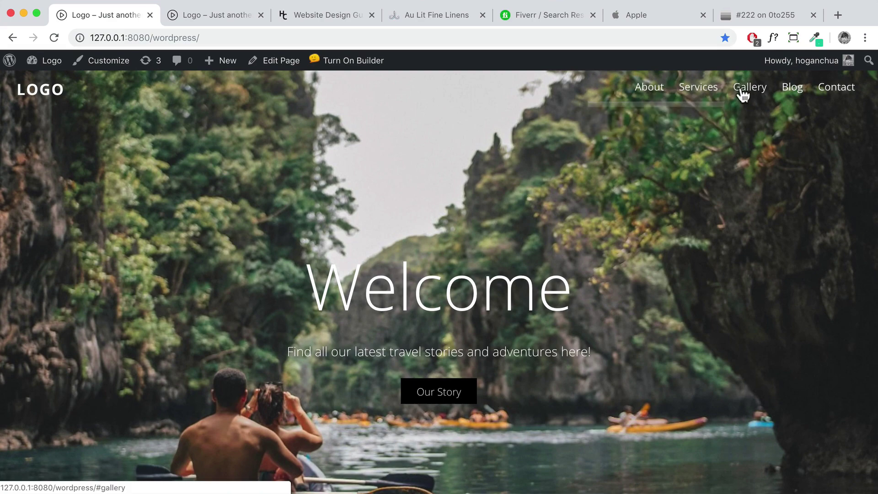
click(332, 64)
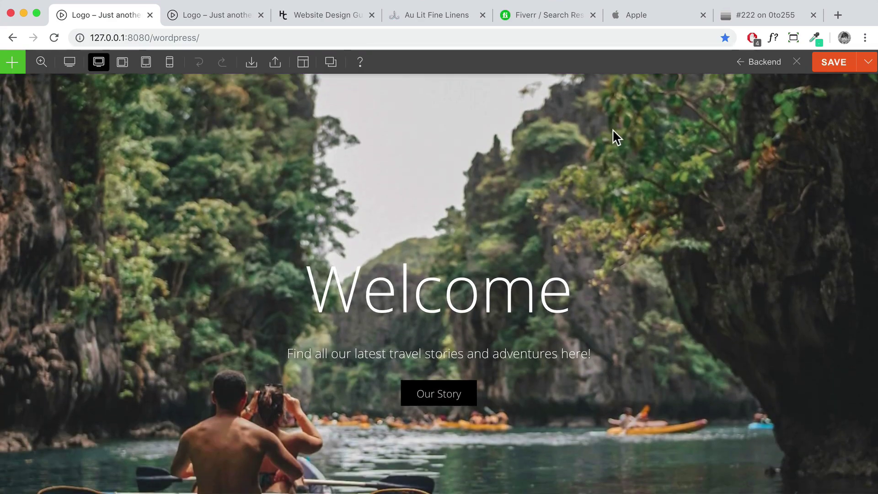
Give the hero row a gradient overlay and lower the black stop's opacity
double_click(612, 130)
click(707, 63)
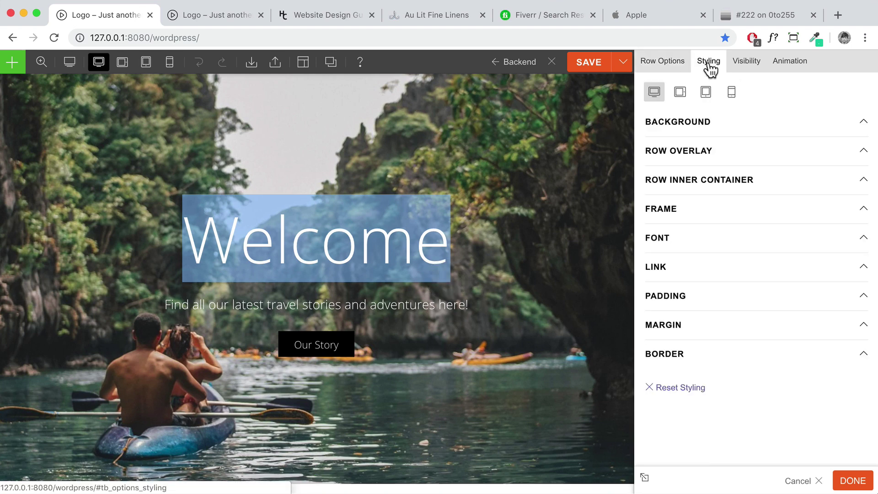
click(698, 153)
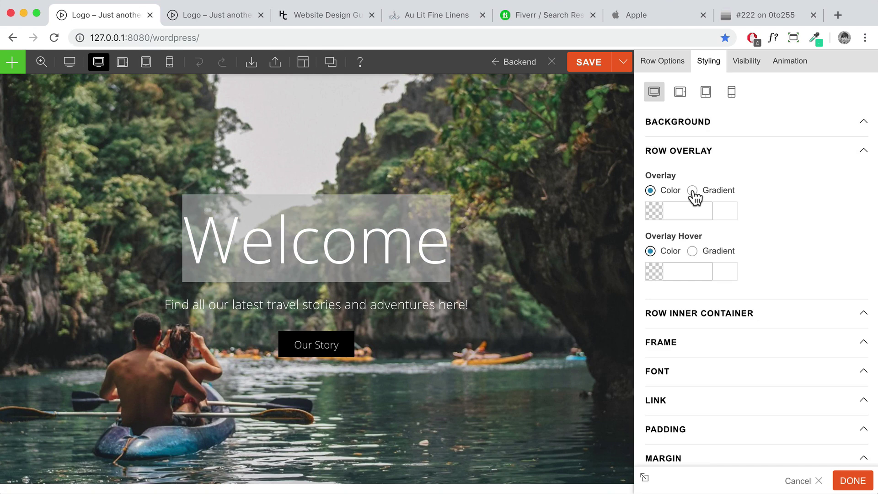
click(692, 191)
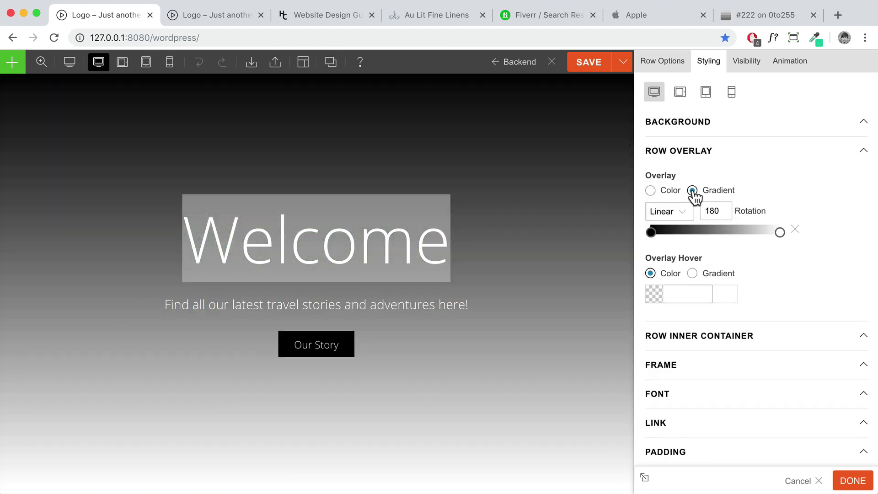
click(651, 234)
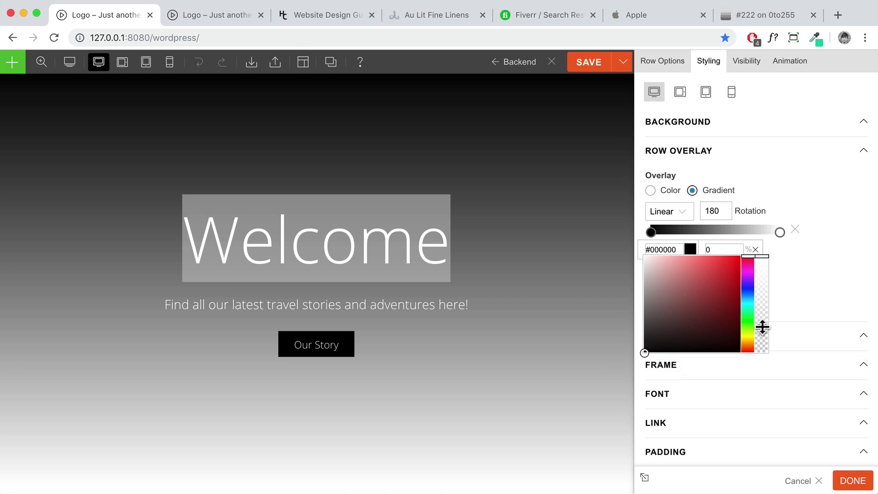
click(761, 306)
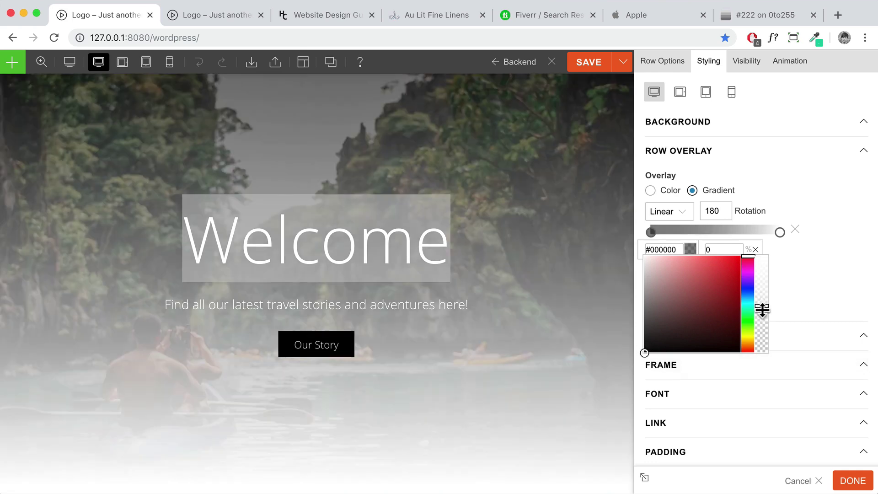
click(787, 266)
Move the white stop to 41%, make it fully transparent, and save the page
drag(780, 233, 671, 238)
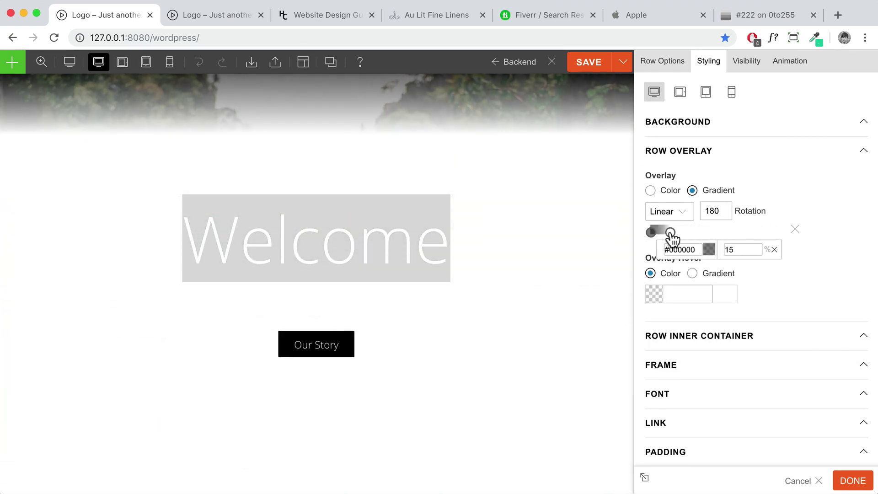
click(671, 234)
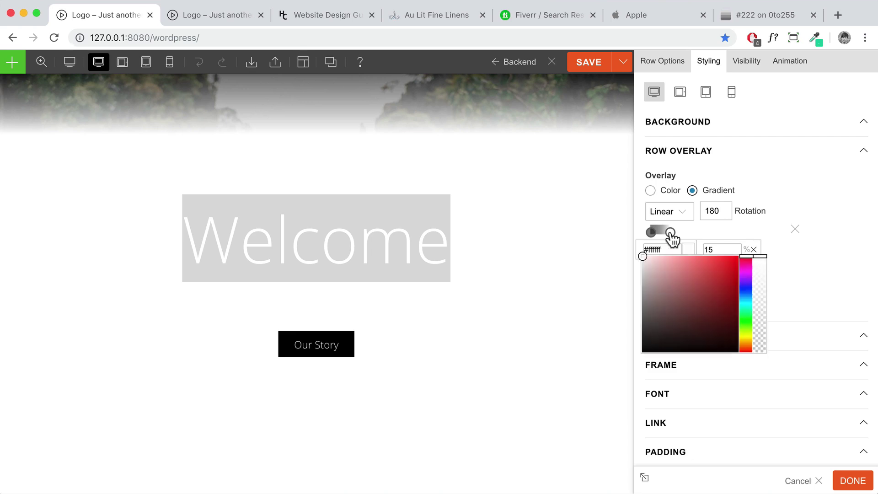
drag(757, 256, 766, 369)
scroll(542, 290, up, 3)
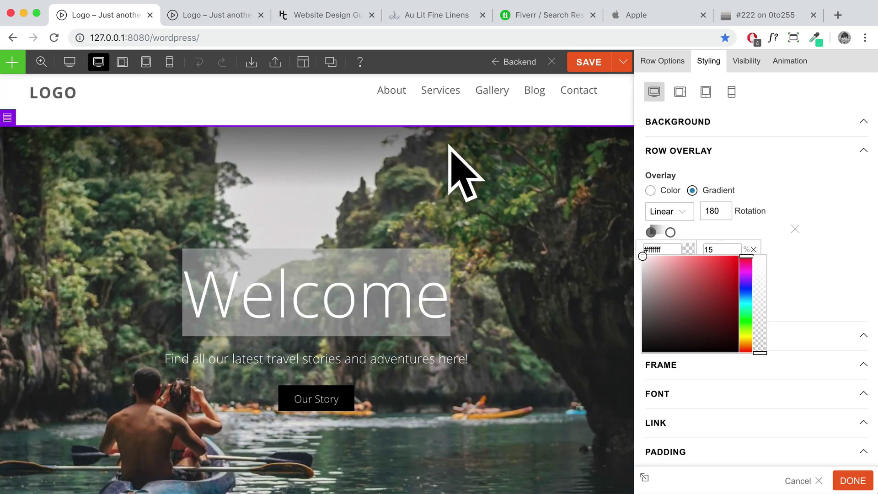
click(853, 480)
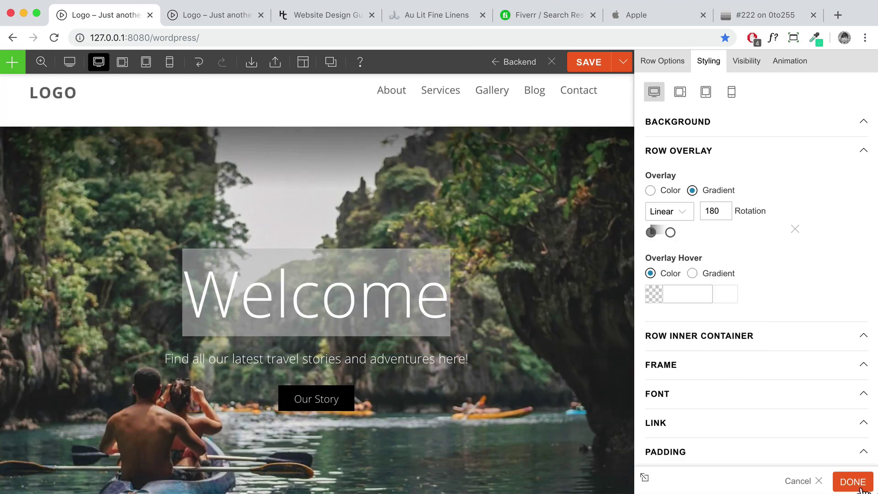
click(829, 69)
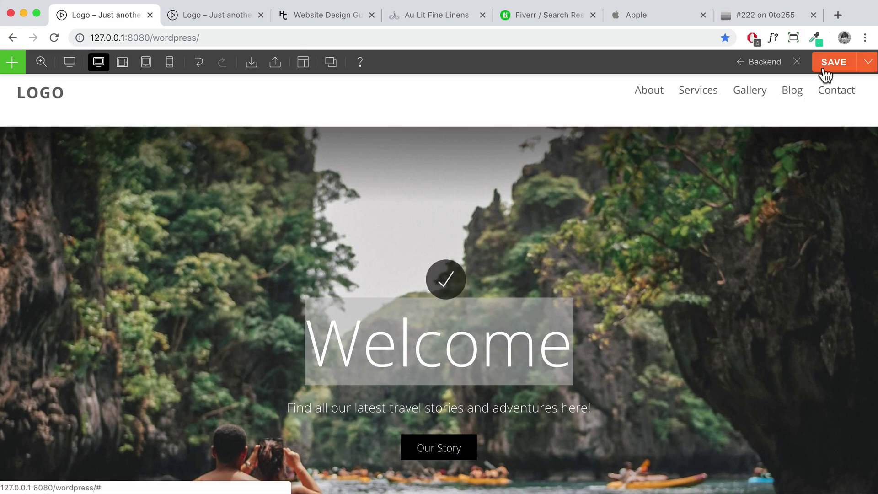
Close the builder, review the live homepage and Services dropdown, then open a new browser window
click(798, 73)
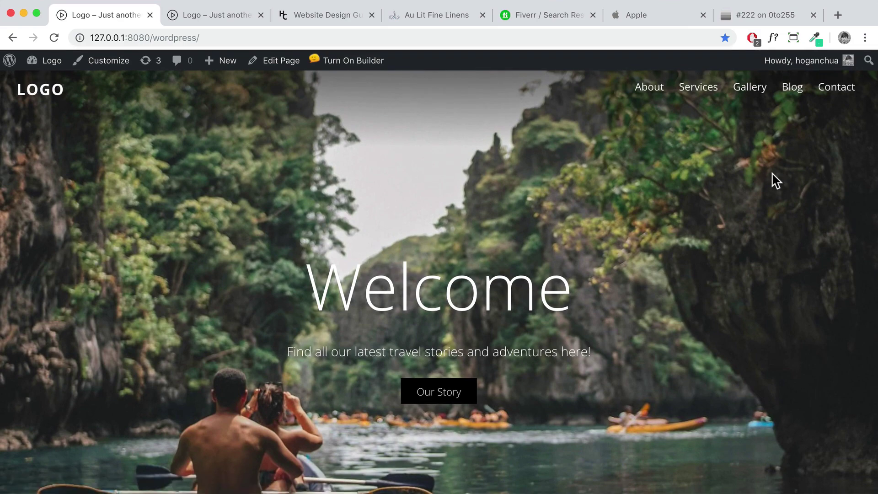
scroll(334, 136, down, 2)
scroll(427, 136, up, 2)
mouse_move(695, 90)
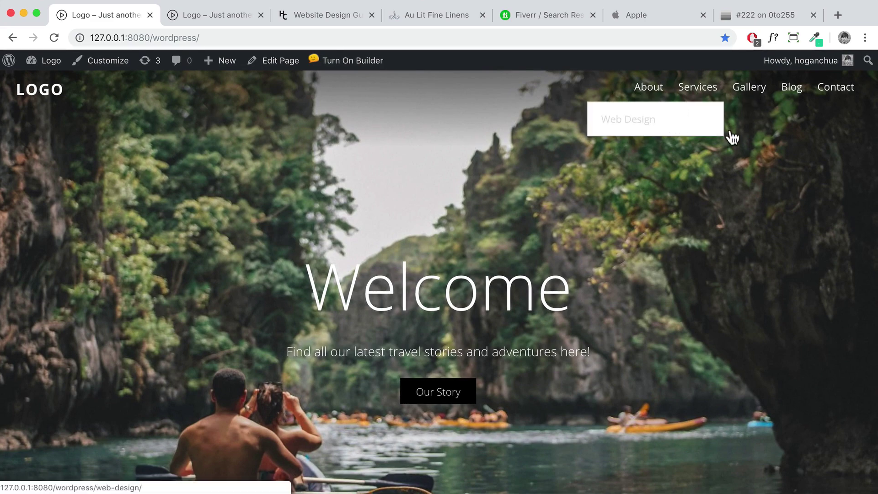
scroll(766, 142, down, 4)
scroll(766, 145, up, 4)
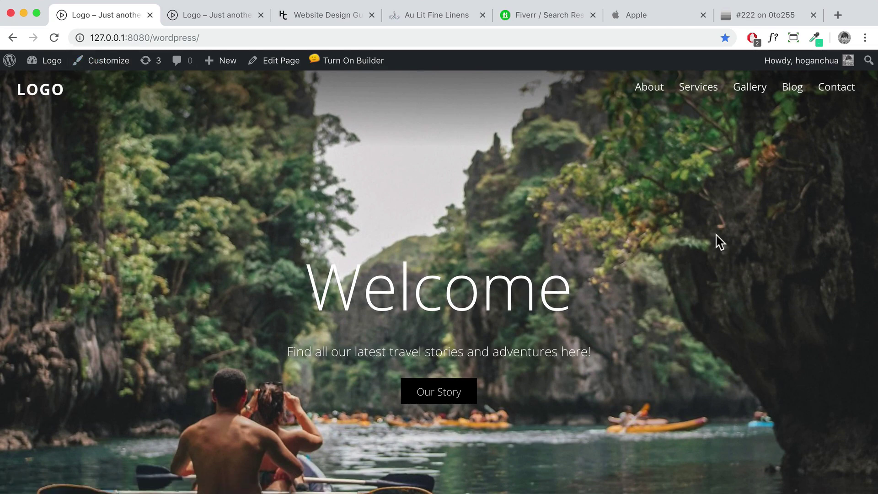
scroll(564, 280, down, 1)
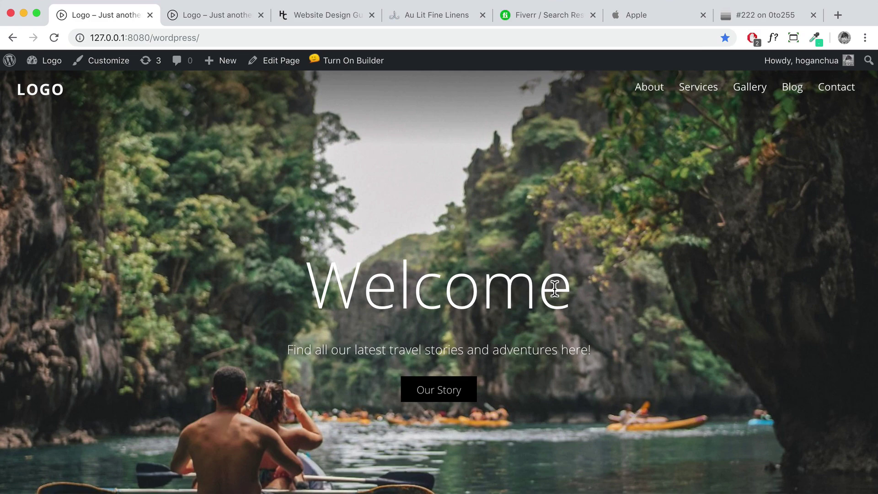
key(super+n)
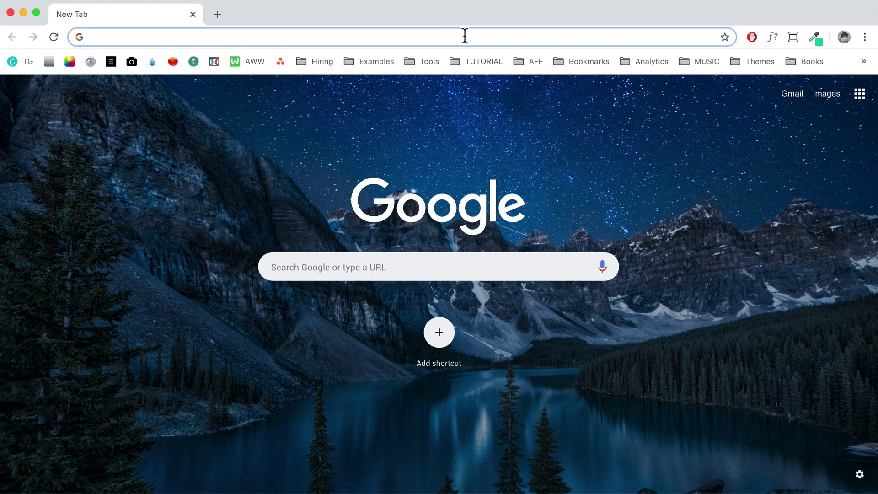
Go to hostgator.com in the new tab
text(hostgator.co)
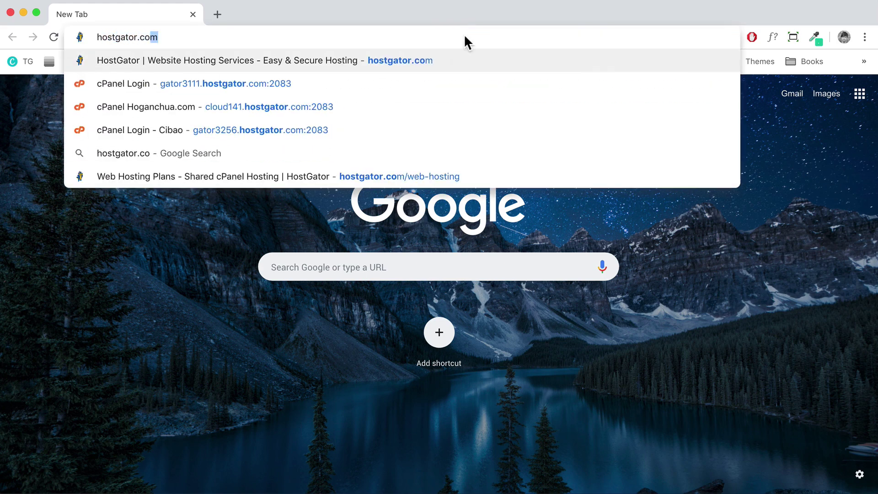
key(Return)
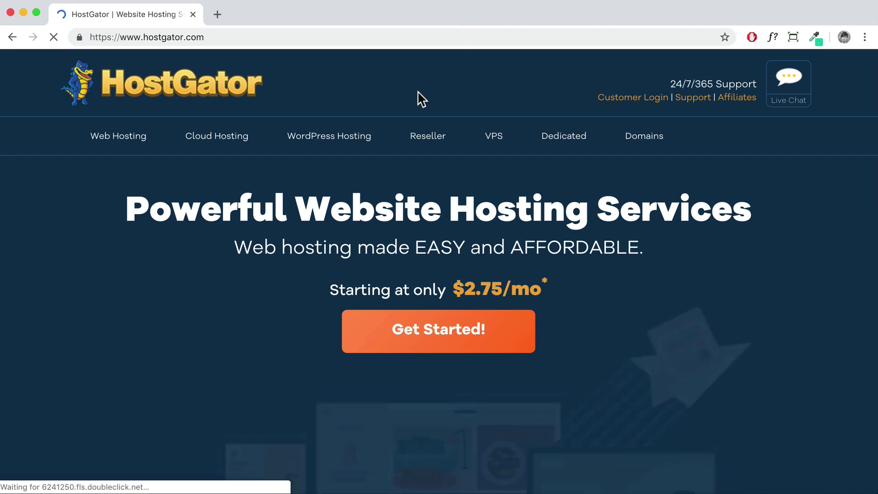
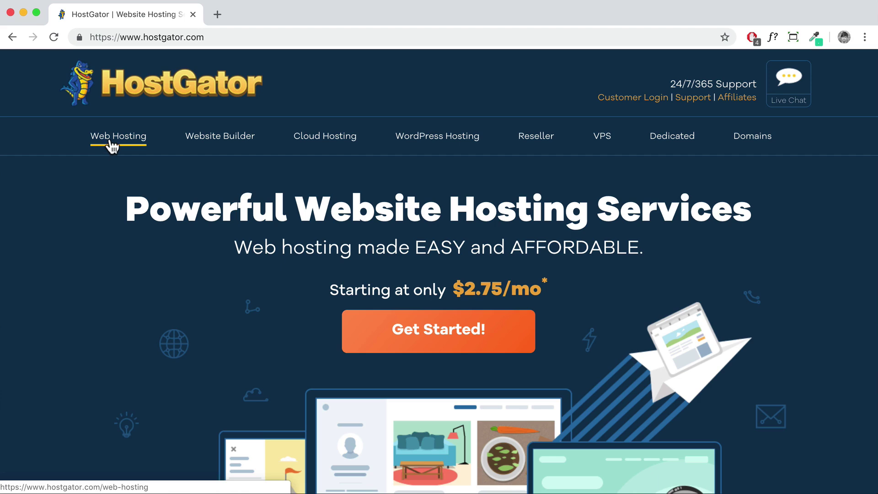
Browse HostGator's web hosting plans and choose Buy Now on the single-domain Hatchling plan
click(108, 142)
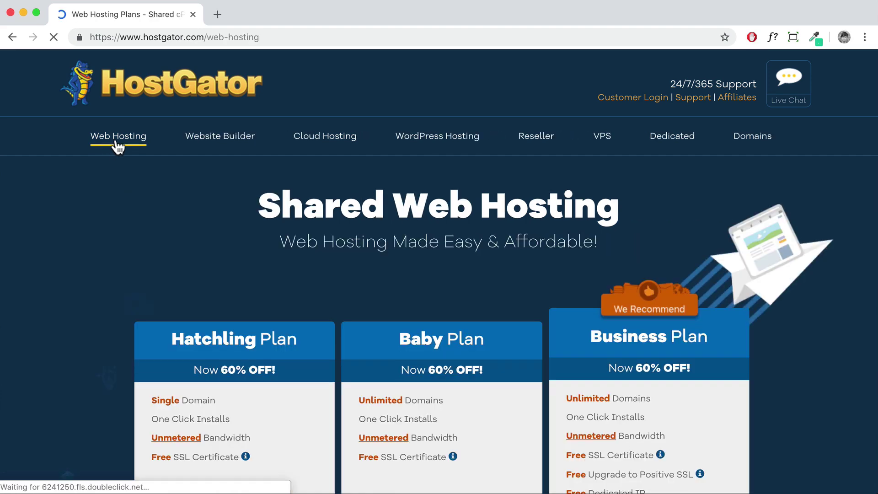
scroll(379, 227, down, 2)
scroll(370, 229, down, 1)
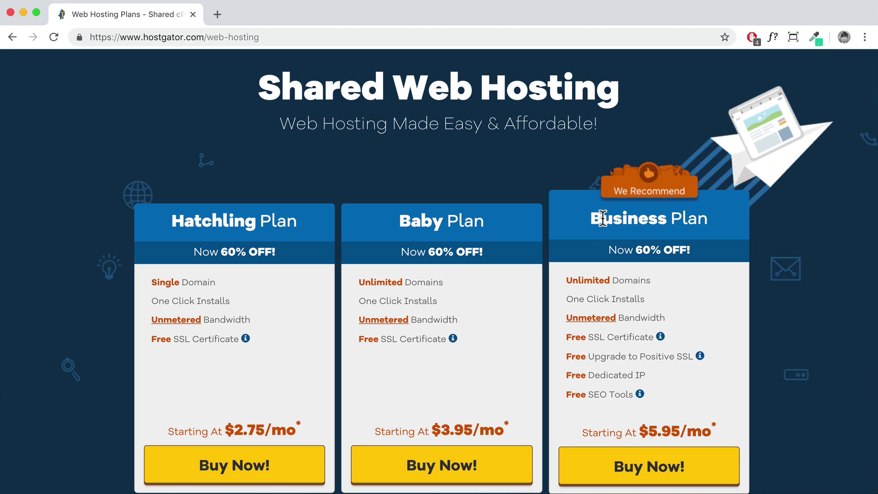
scroll(627, 265, down, 3)
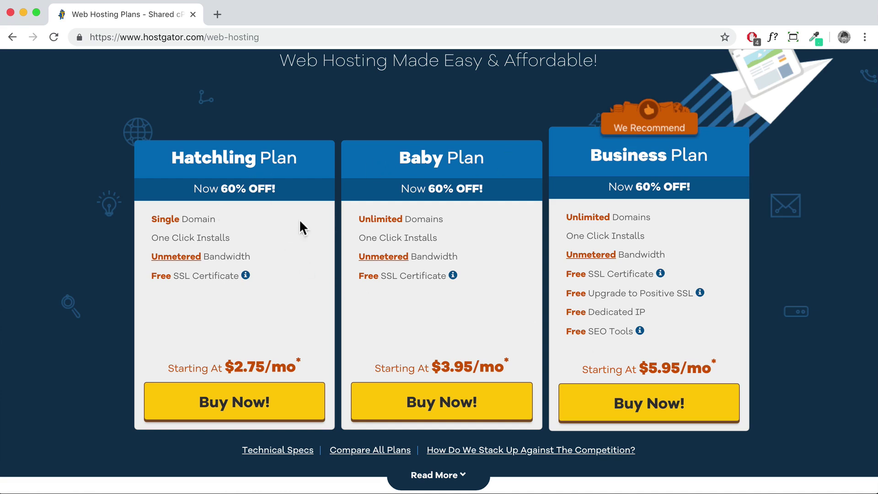
drag(216, 218, 151, 218)
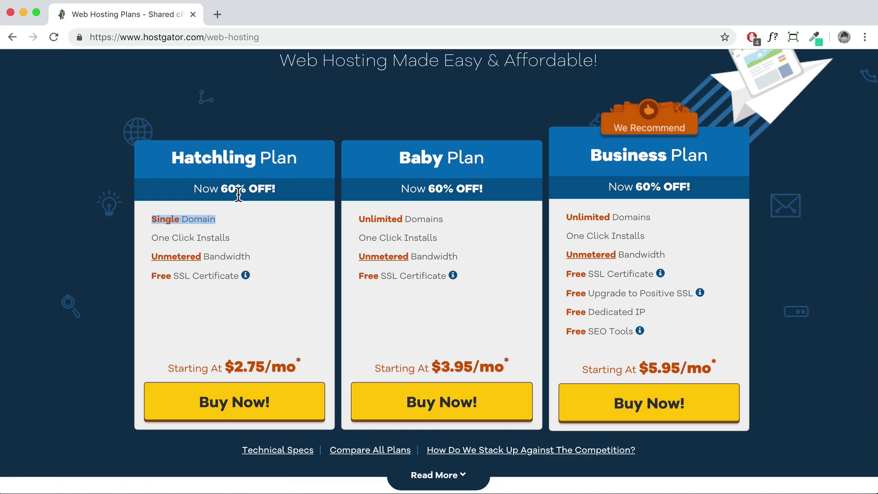
click(237, 403)
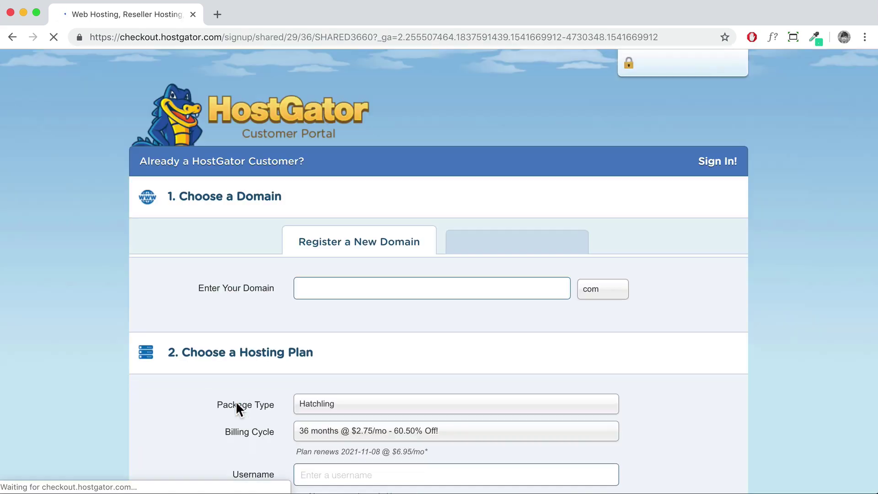
Search for thecreativeway.com as a new domain and review the availability results
click(364, 290)
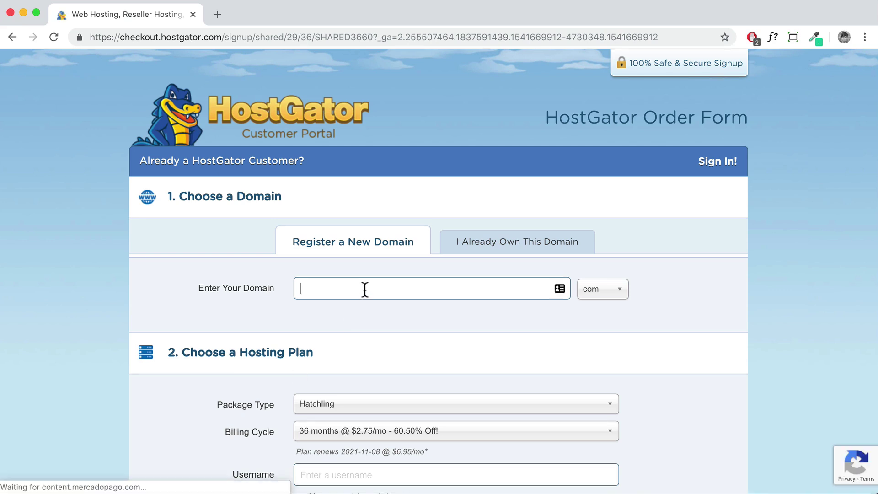
text(thecreativeway)
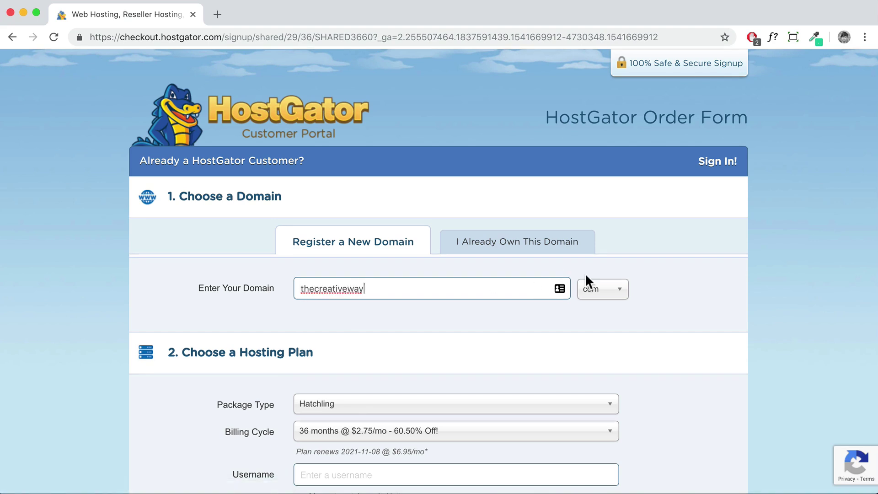
click(608, 285)
click(643, 275)
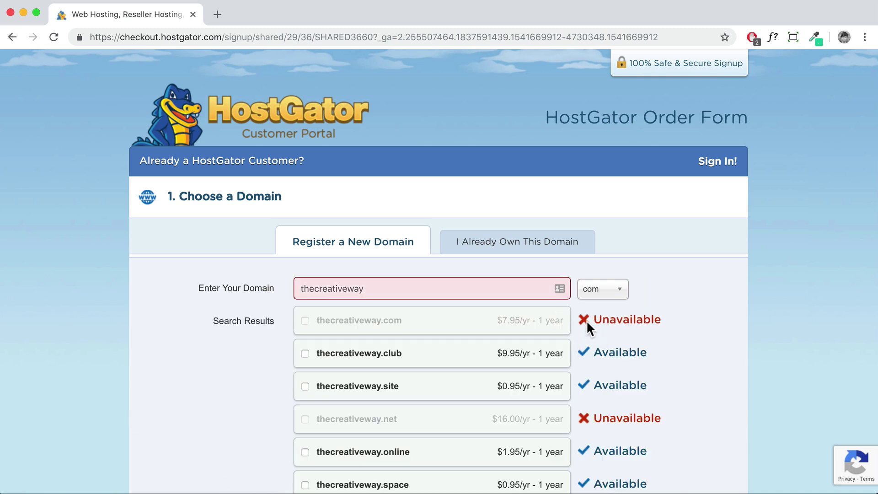
scroll(593, 324, down, 5)
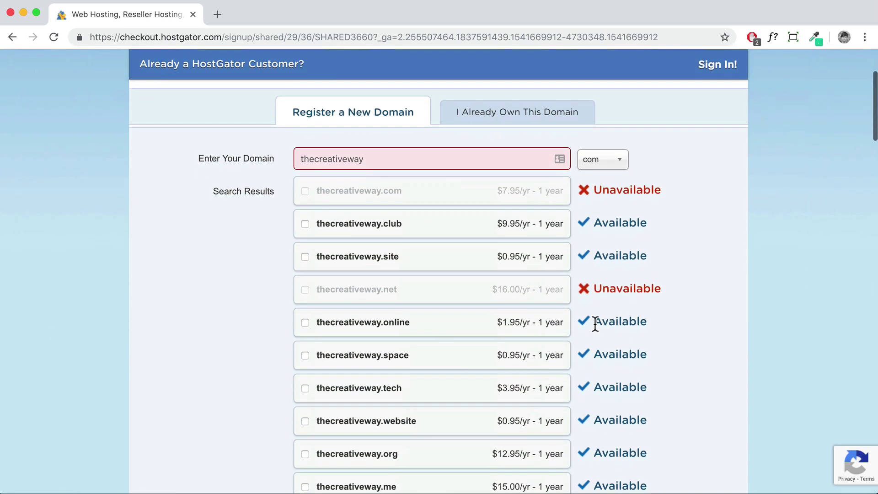
scroll(423, 368, down, 4)
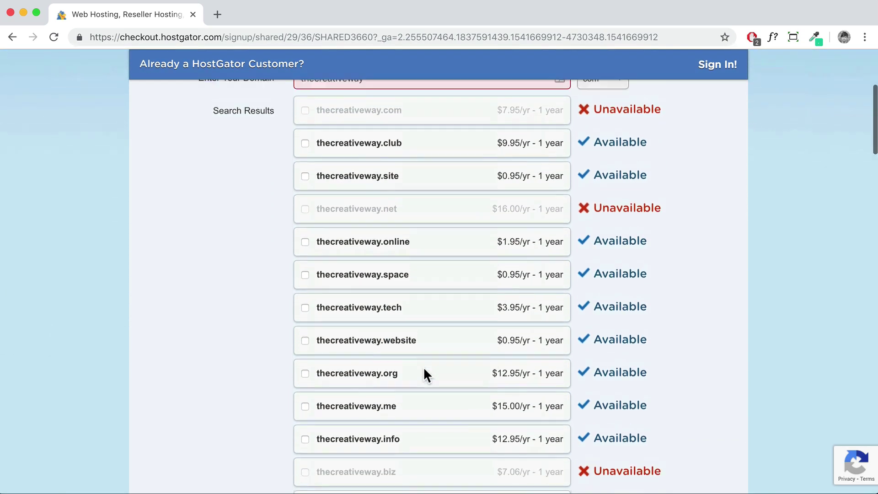
scroll(423, 366, up, 5)
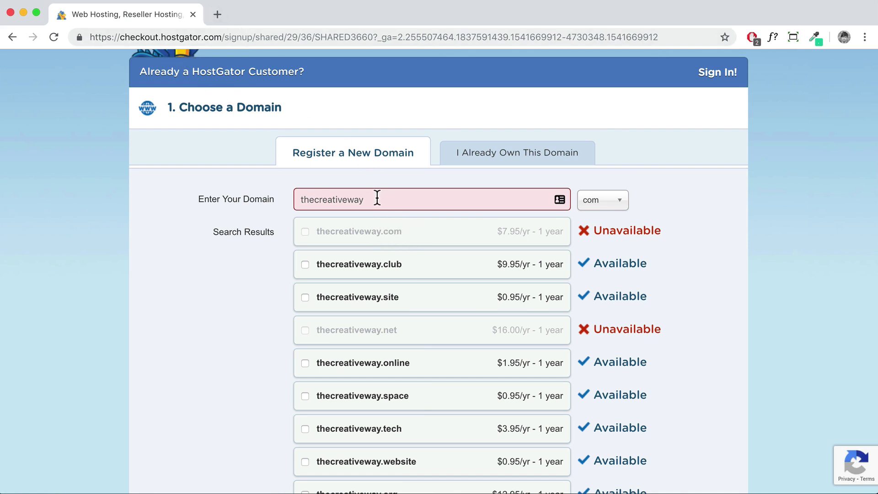
scroll(434, 279, down, 8)
scroll(435, 276, down, 1)
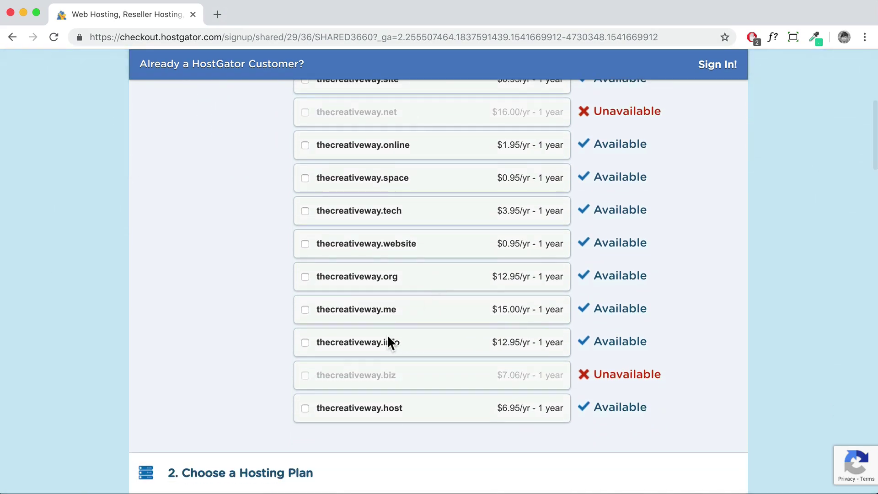
scroll(406, 313, up, 10)
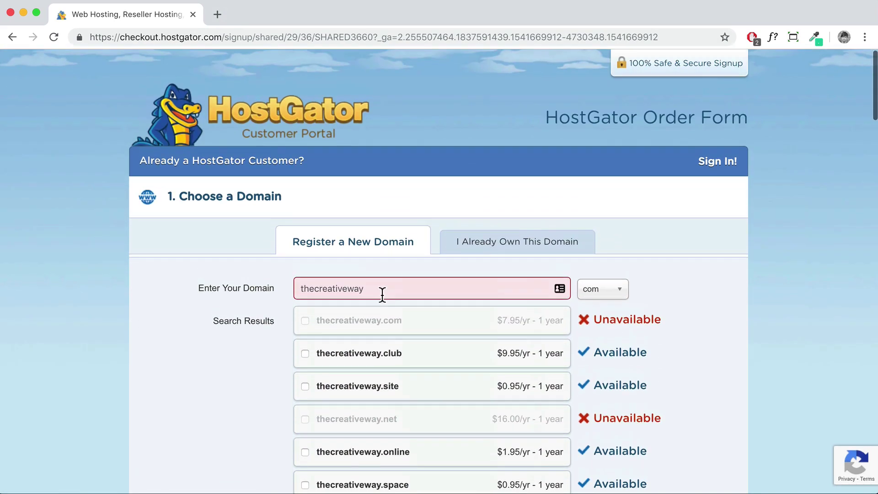
Change the domain name to thecreativewaydemo.com so it is added as primary
click(382, 293)
text(demo)
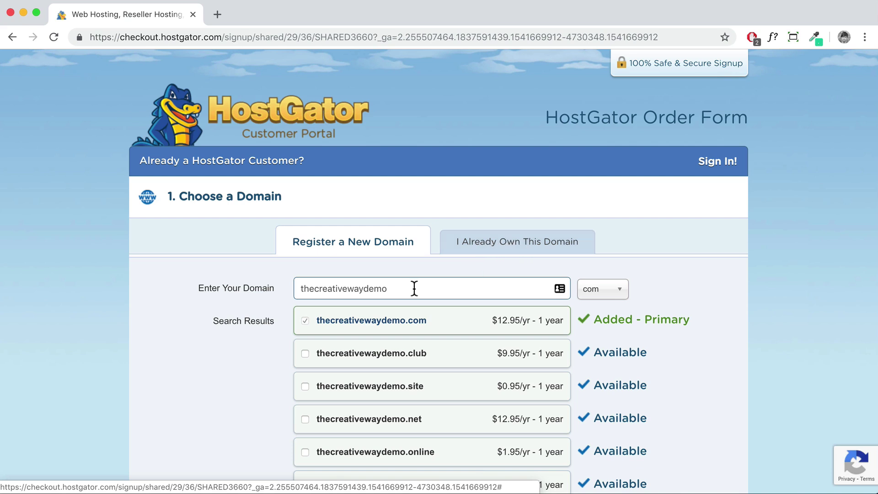
drag(392, 288, 296, 288)
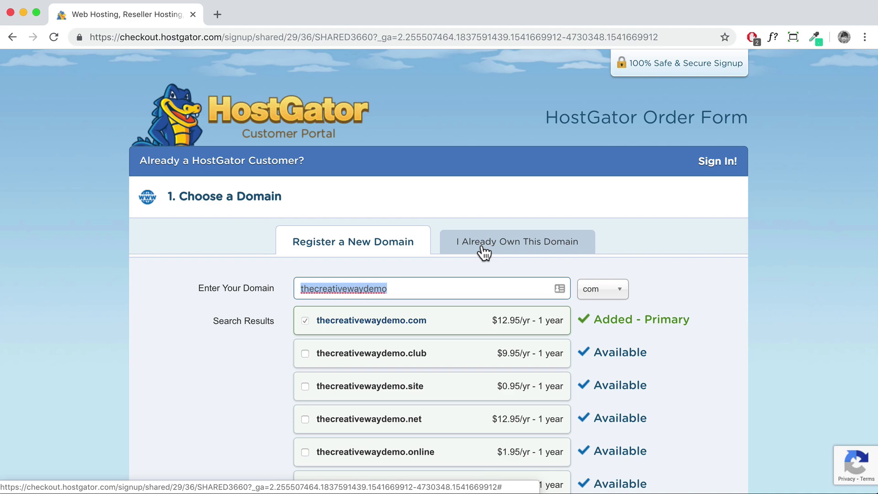
Toggle Domain Privacy Protection off and back on, leaving it enabled
scroll(437, 295, down, 10)
scroll(438, 296, up, 2)
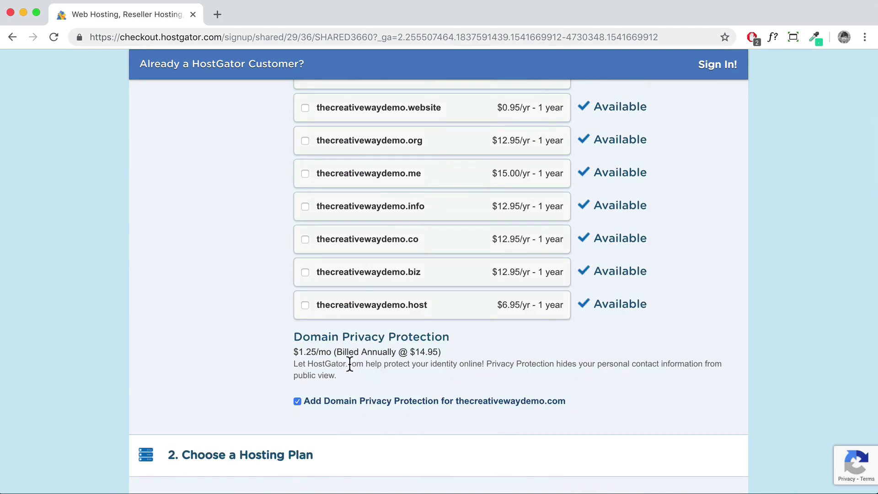
click(297, 401)
scroll(365, 400, down, 4)
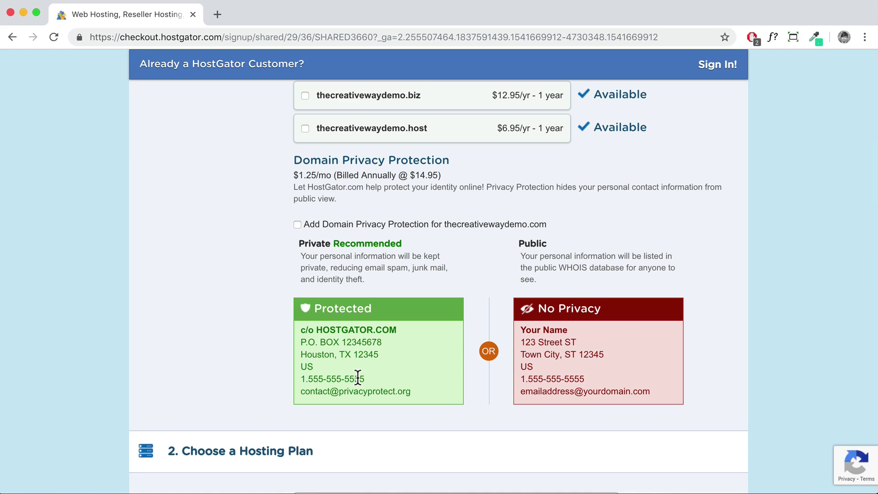
click(297, 224)
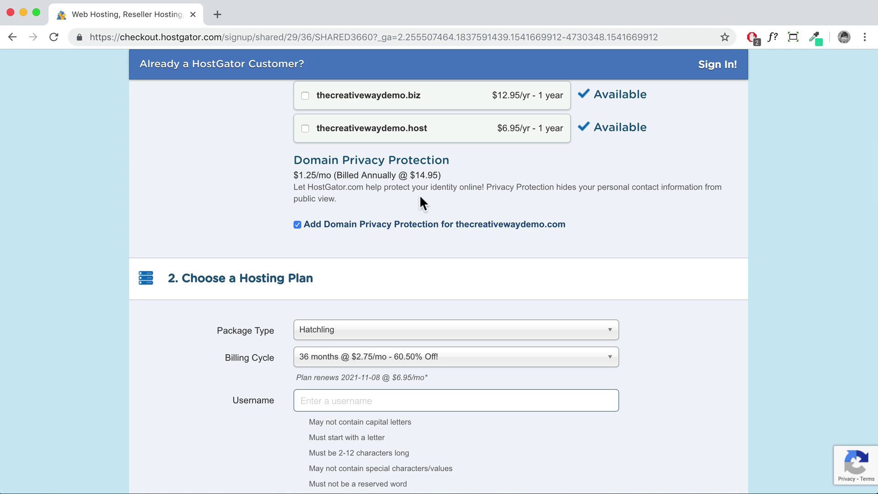
Set the Hatchling billing cycle to 12 months at $5.95/mo
scroll(303, 123, down, 2)
scroll(302, 137, down, 4)
scroll(301, 145, down, 1)
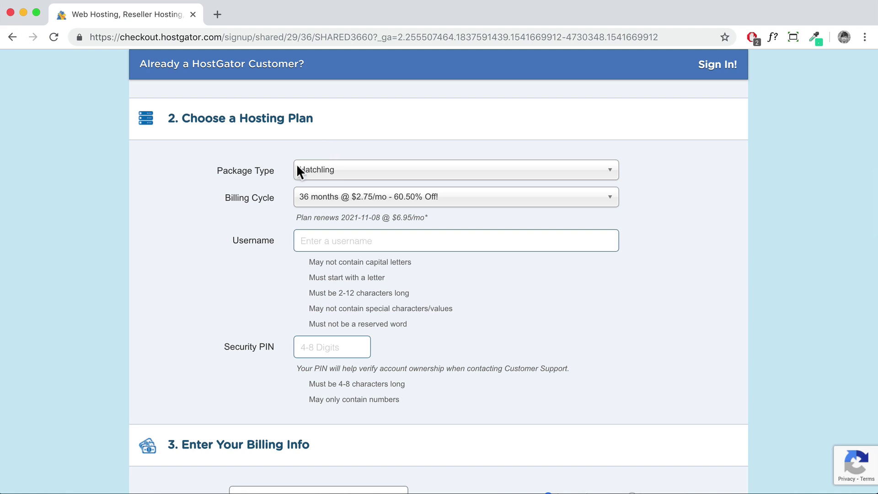
click(326, 201)
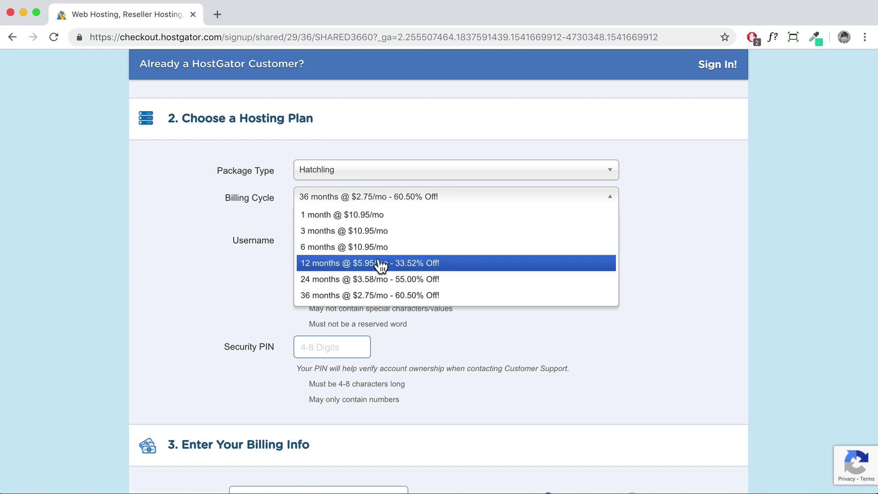
click(372, 262)
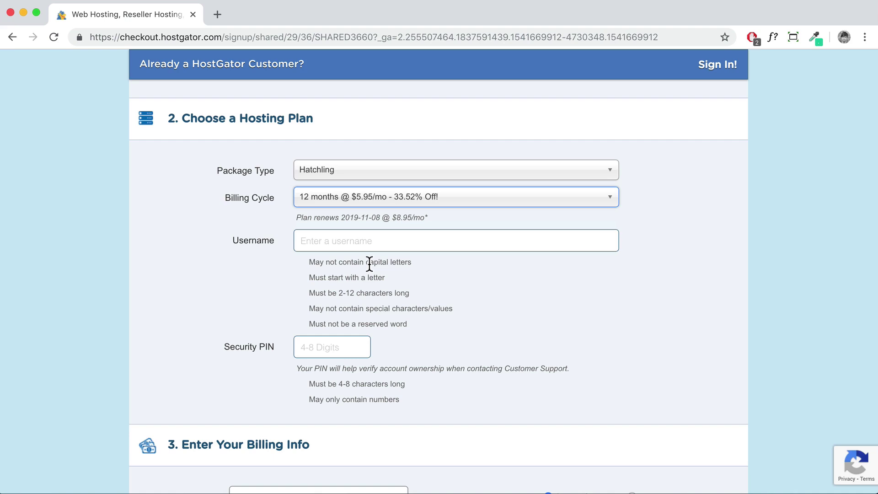
click(450, 204)
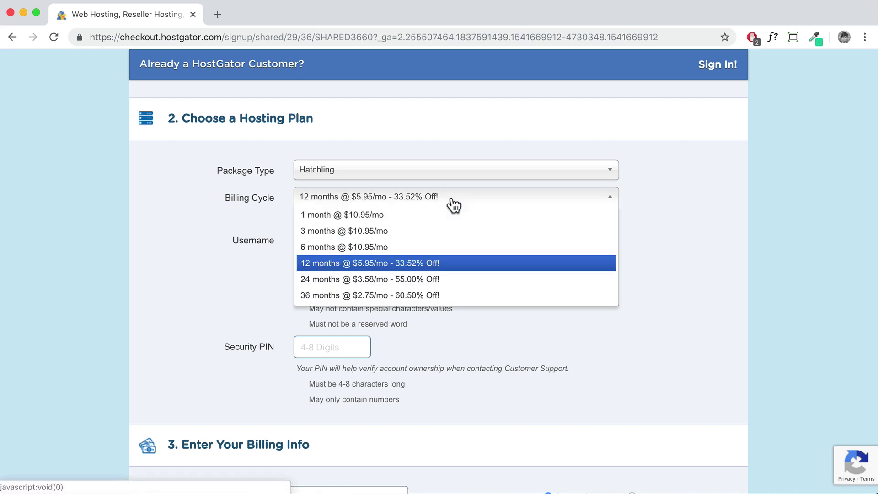
click(420, 265)
click(427, 241)
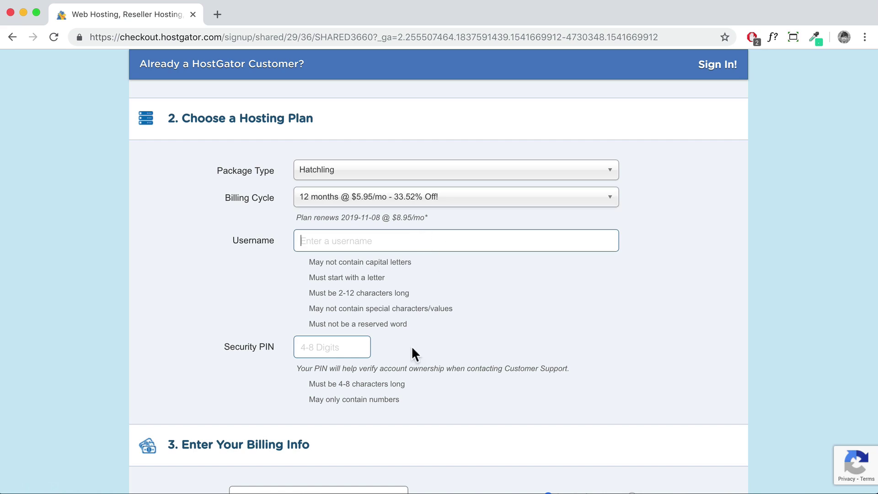
scroll(455, 345, down, 1)
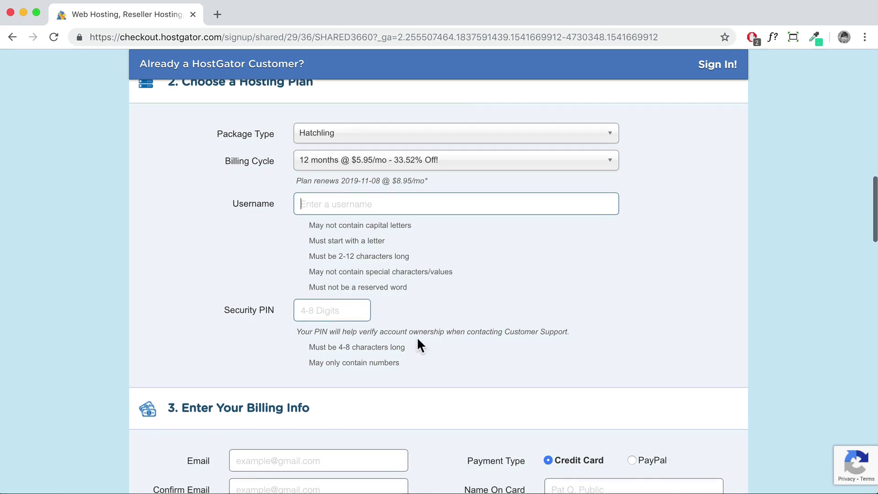
Untick the SiteLock monitoring and CodeGuard backup add-ons on the order form
scroll(396, 250, down, 4)
scroll(396, 249, down, 4)
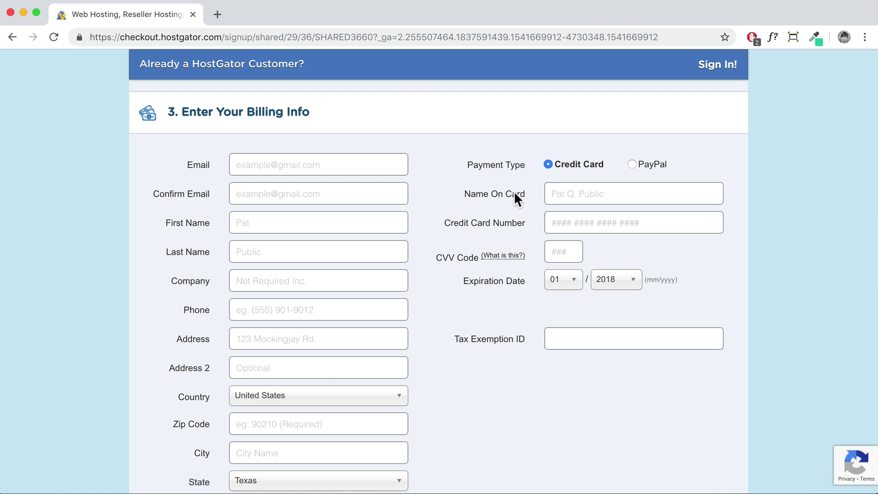
scroll(337, 212, down, 1)
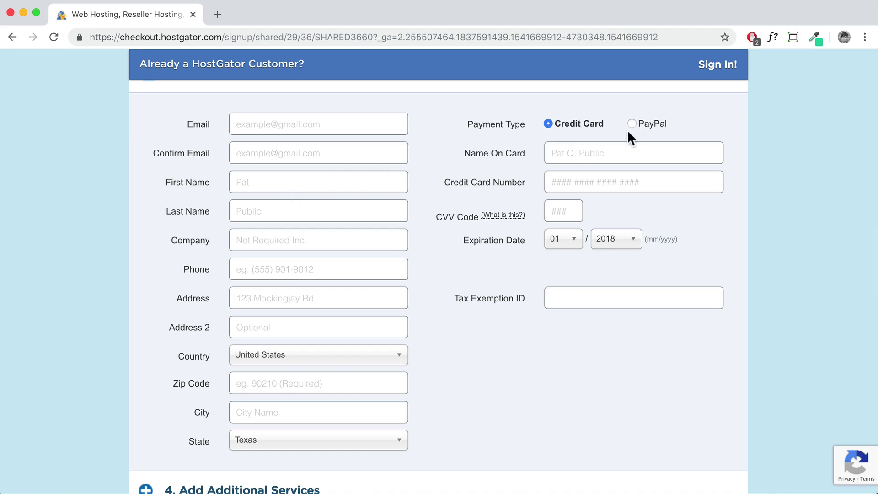
scroll(605, 161, down, 8)
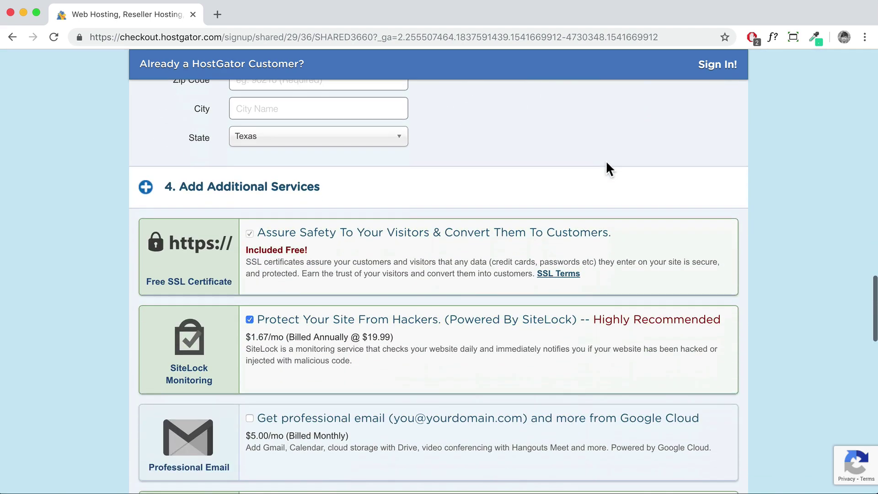
scroll(606, 161, down, 1)
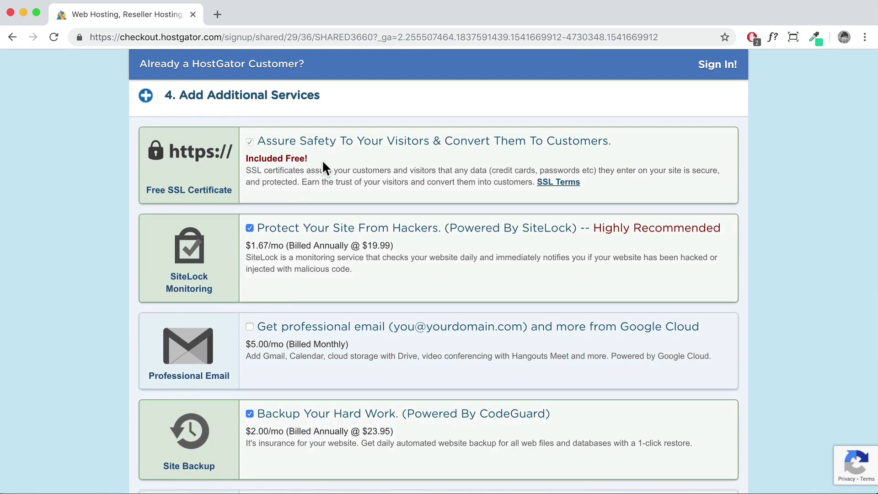
scroll(327, 175, down, 1)
scroll(333, 190, down, 1)
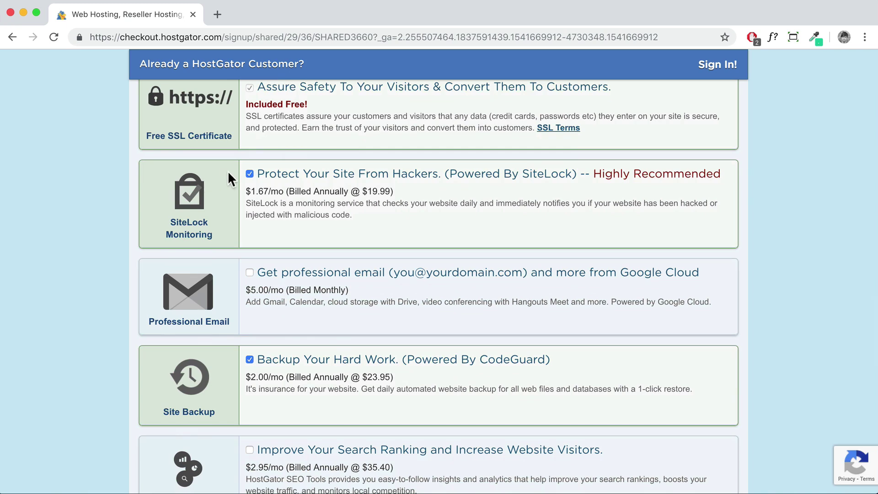
click(250, 173)
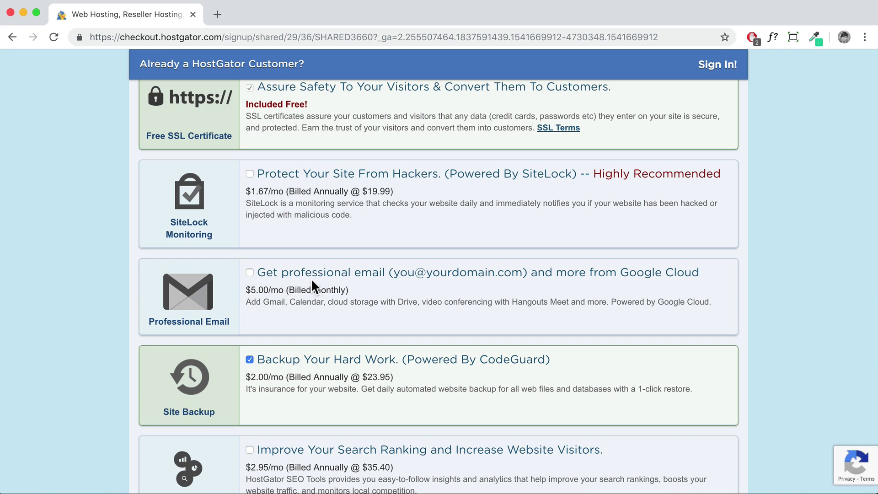
scroll(312, 281, down, 2)
click(249, 270)
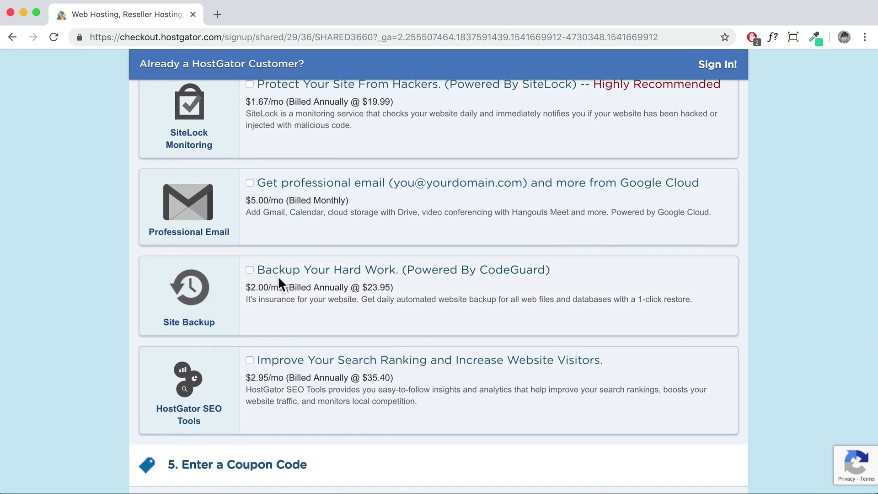
Replace the coupon with a new code and validate it, bringing hosting to $64.44
scroll(293, 273, down, 6)
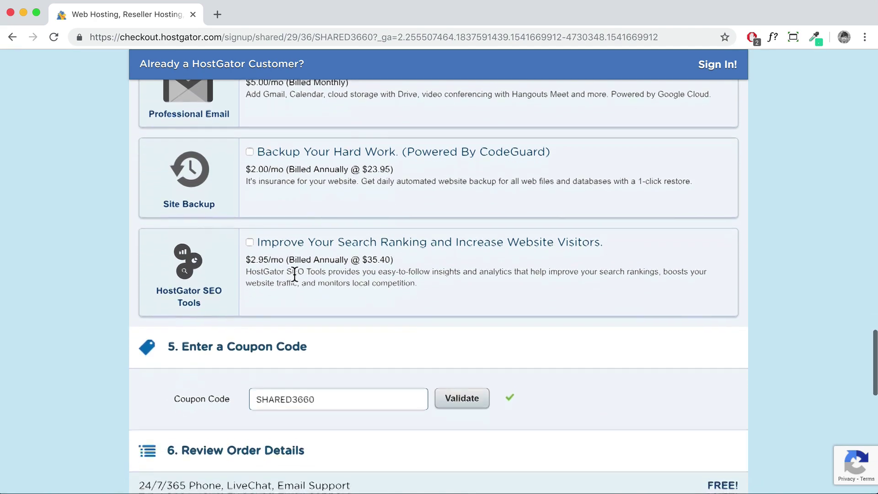
drag(327, 242, 197, 243)
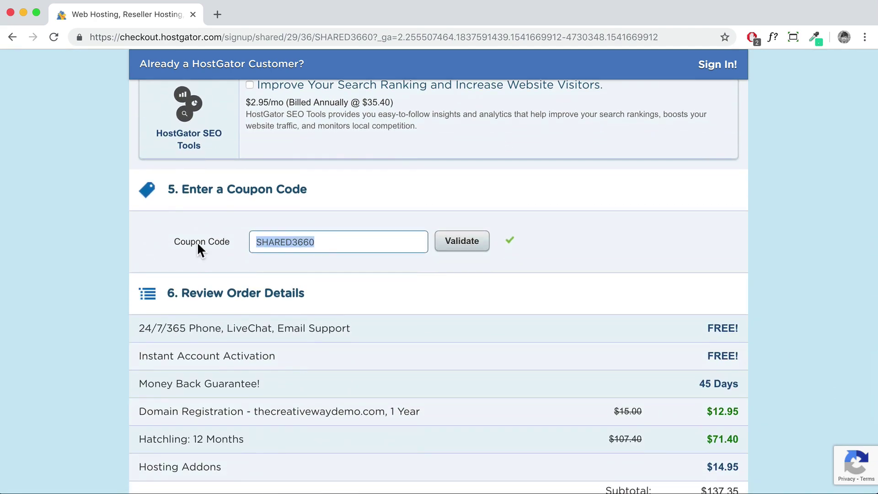
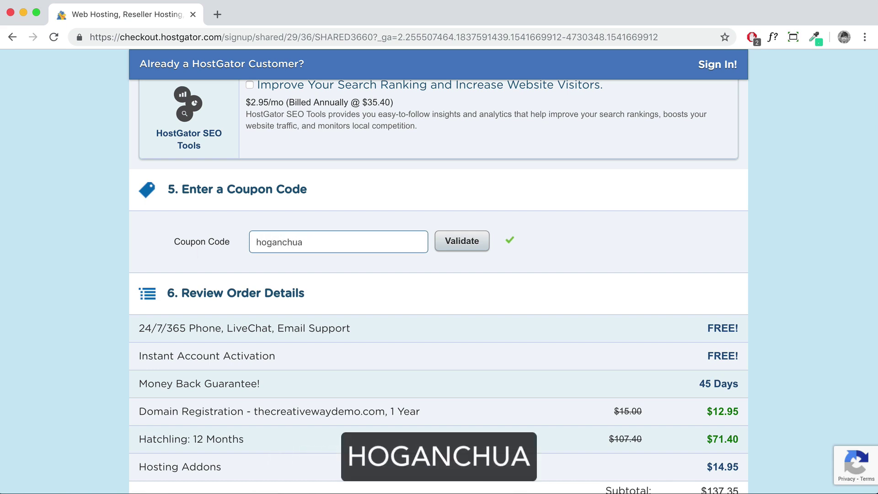
click(470, 247)
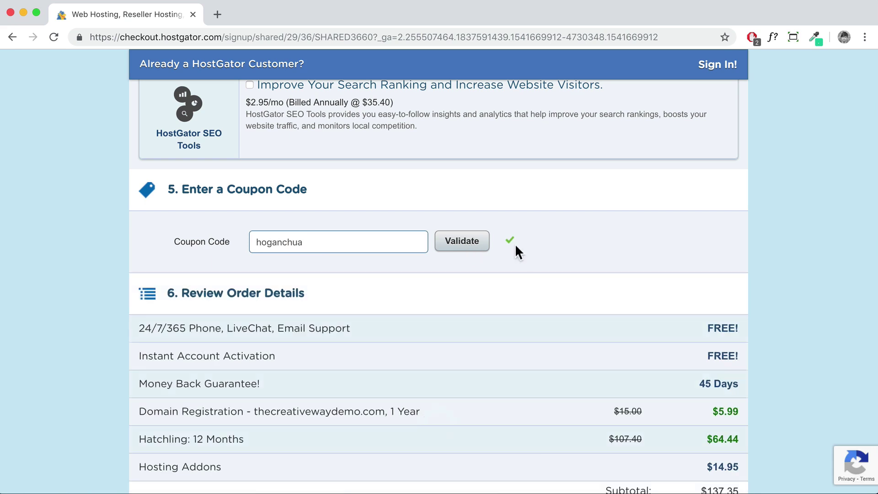
scroll(544, 261, down, 3)
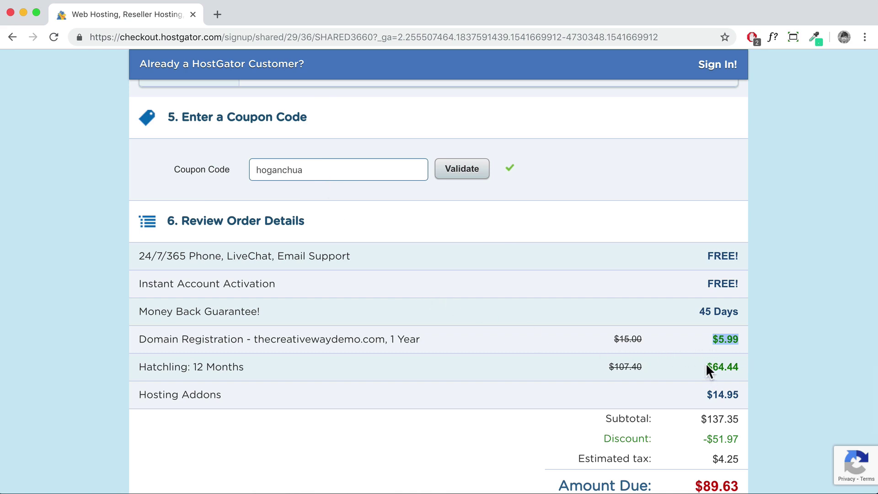
double_click(708, 366)
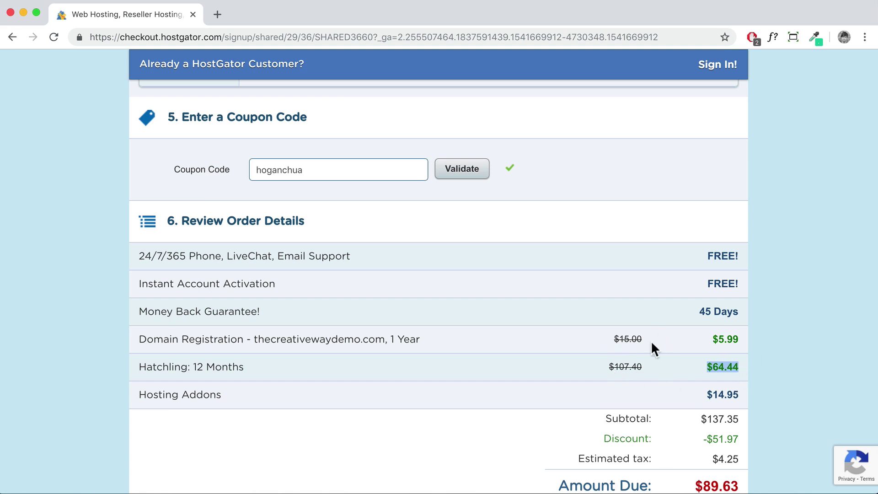
Agree to the terms of service and place the hosting order
scroll(643, 322, down, 2)
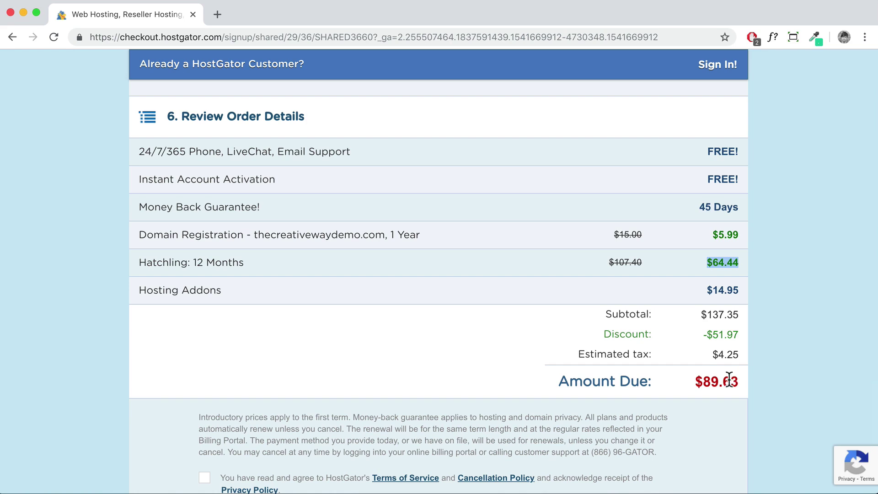
scroll(649, 369, down, 3)
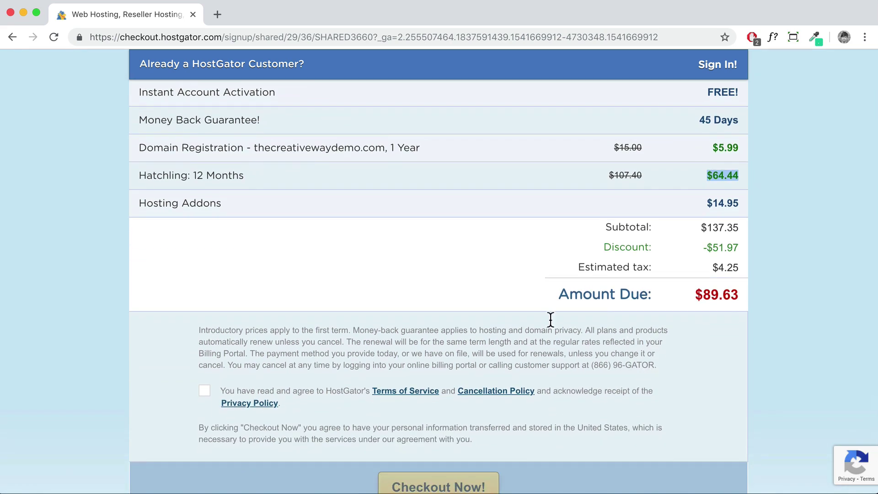
click(206, 394)
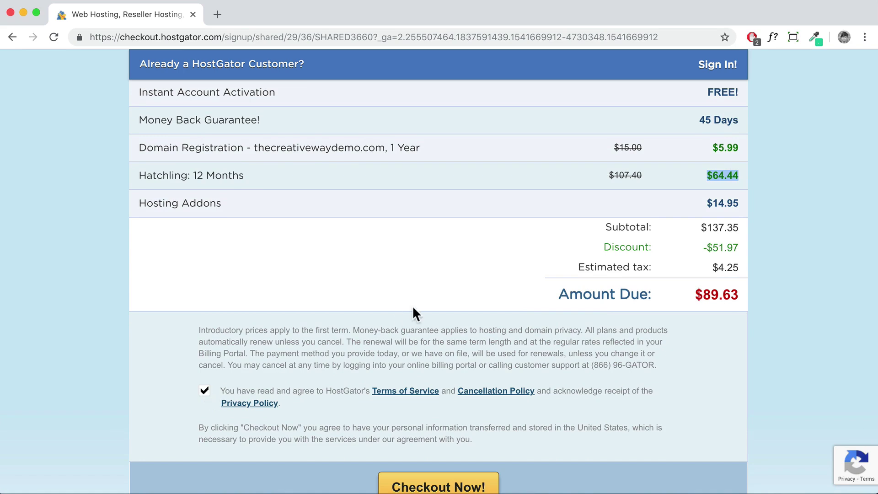
scroll(413, 306, down, 4)
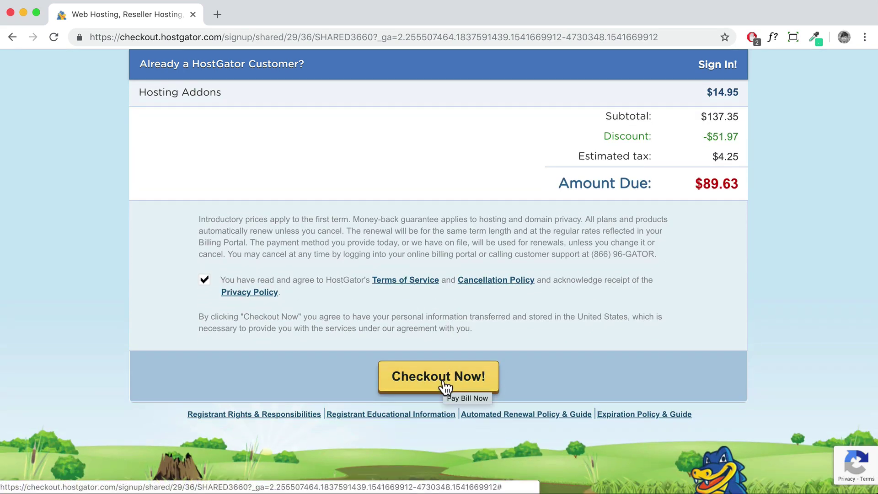
click(444, 384)
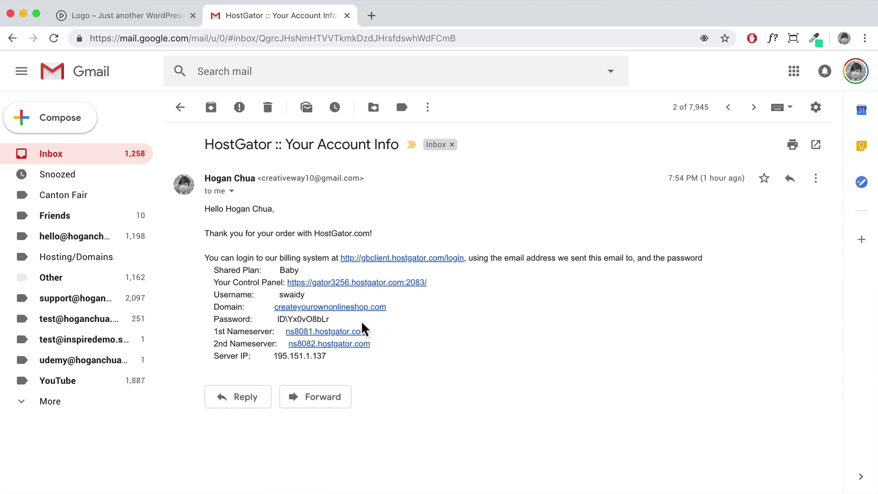
Open the email's control panel link as a cPanel login tab, then return to Gmail
drag(216, 283, 285, 283)
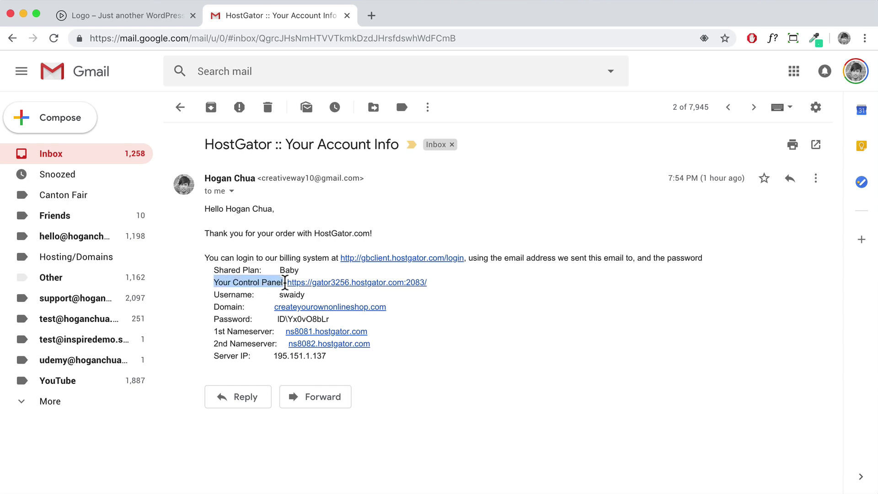
click(368, 287)
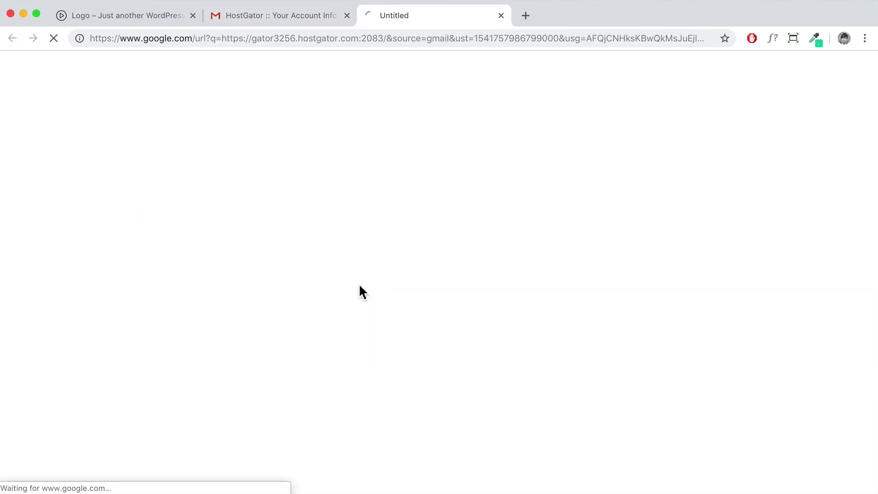
click(307, 21)
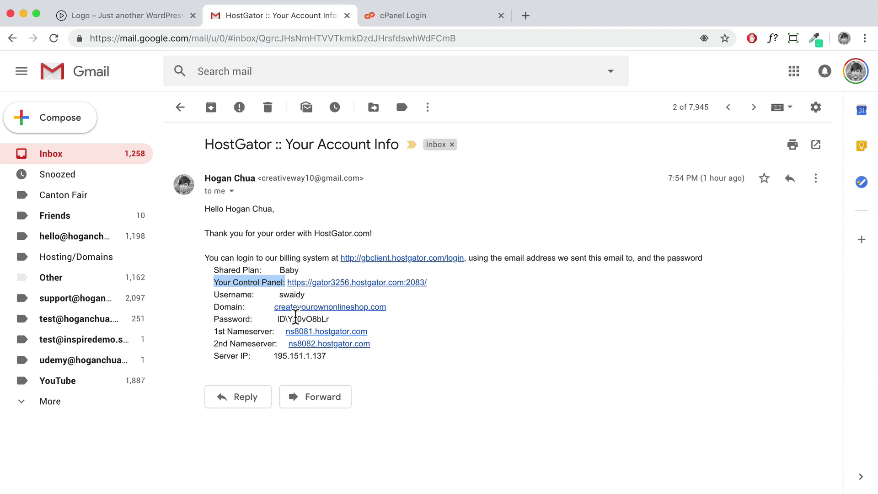
Log in to HostGator cPanel, decline saving the password, and scroll through the dashboard
click(435, 16)
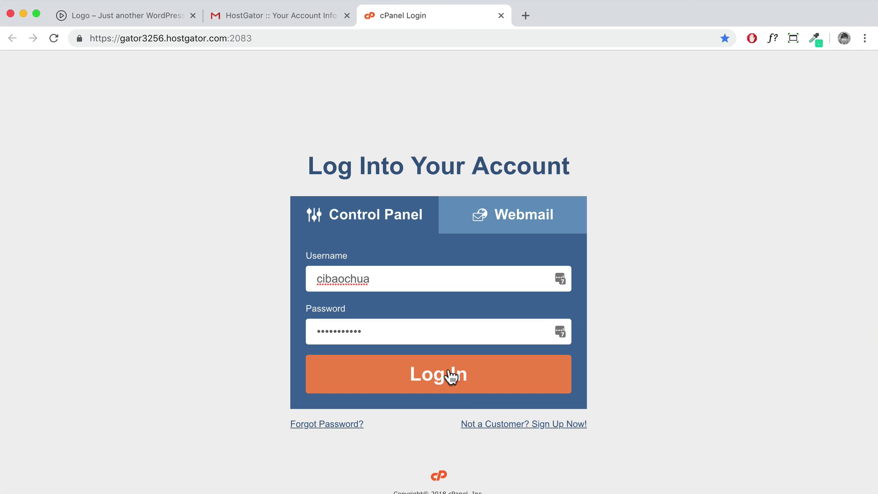
click(447, 388)
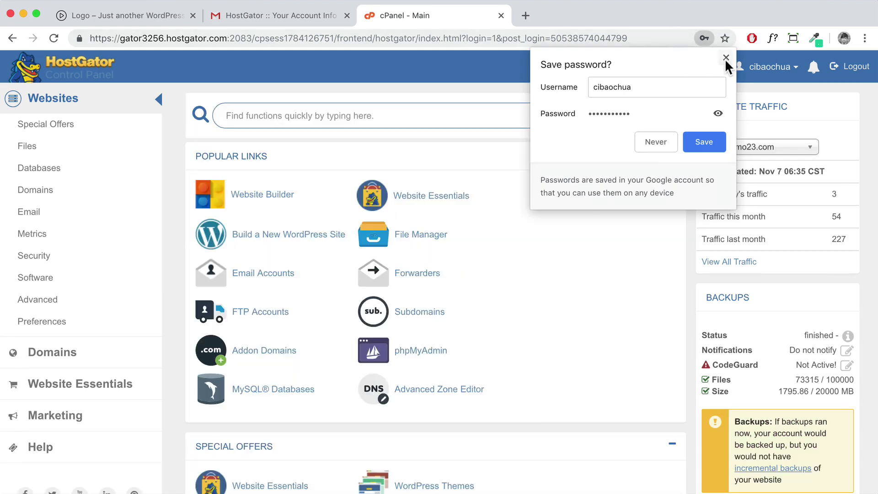
click(726, 58)
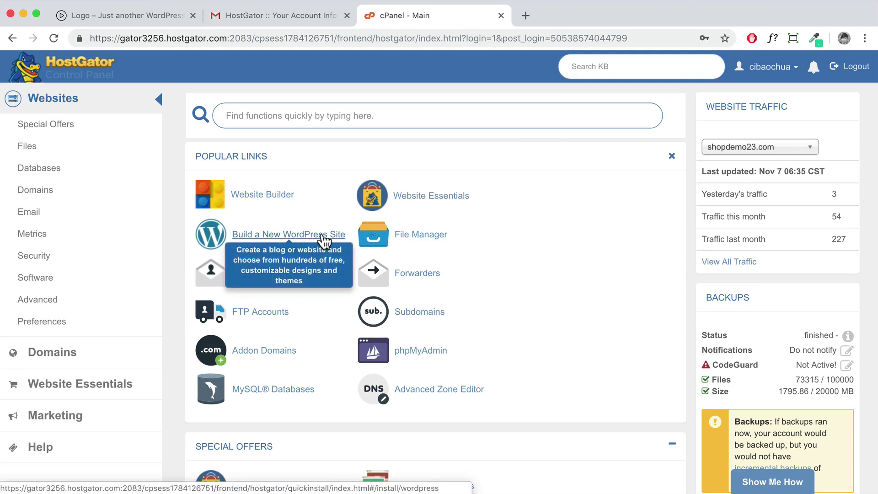
scroll(512, 289, down, 15)
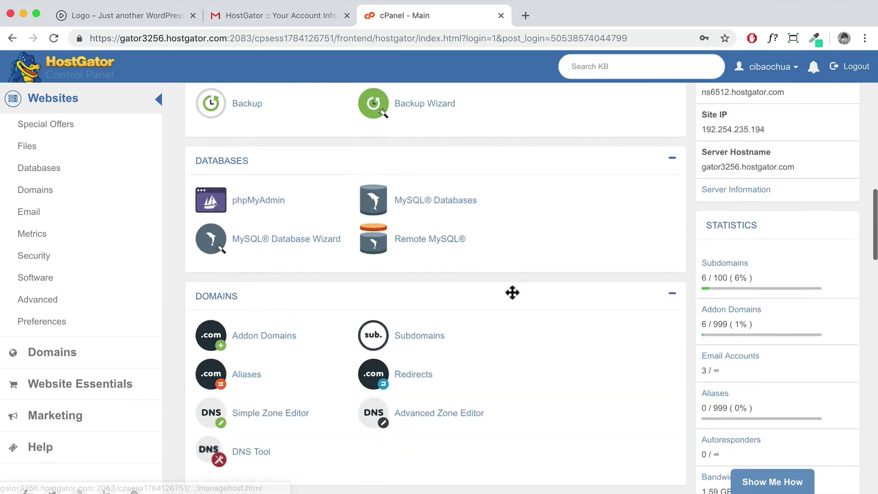
scroll(512, 293, down, 20)
scroll(513, 293, down, 6)
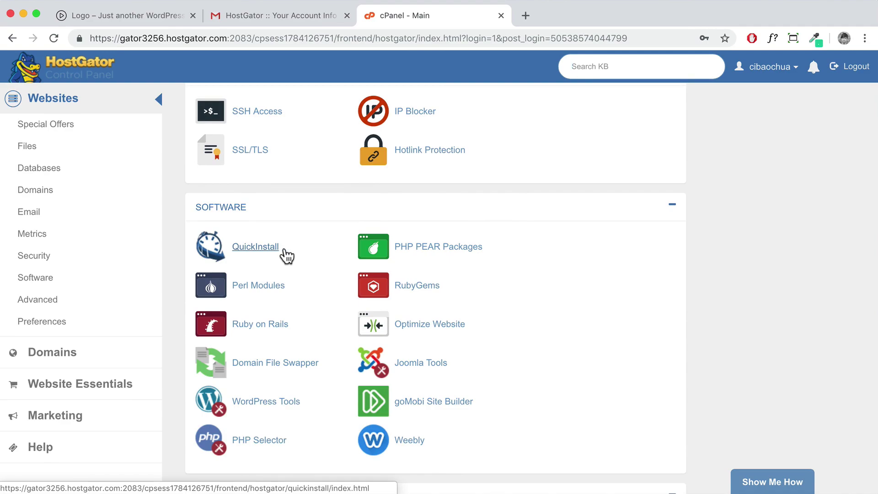
scroll(283, 254, up, 20)
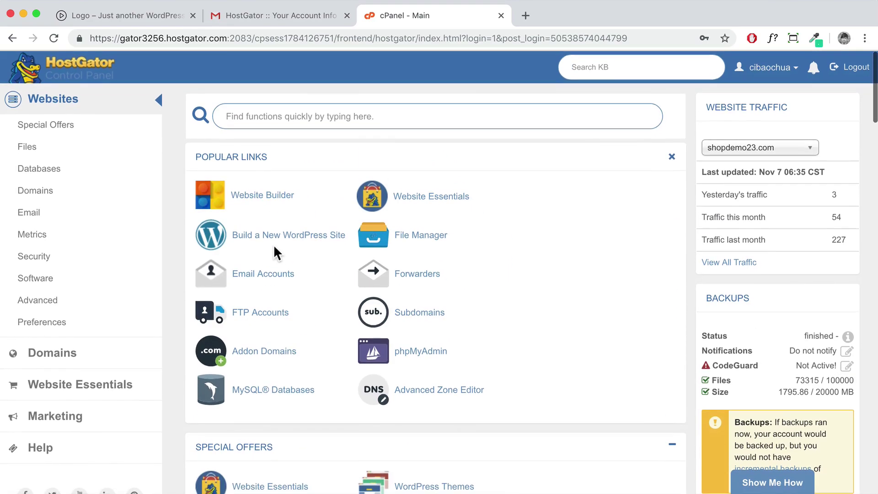
Start a new WordPress site in QuickInstall on the domain thecreativeway.co
click(279, 244)
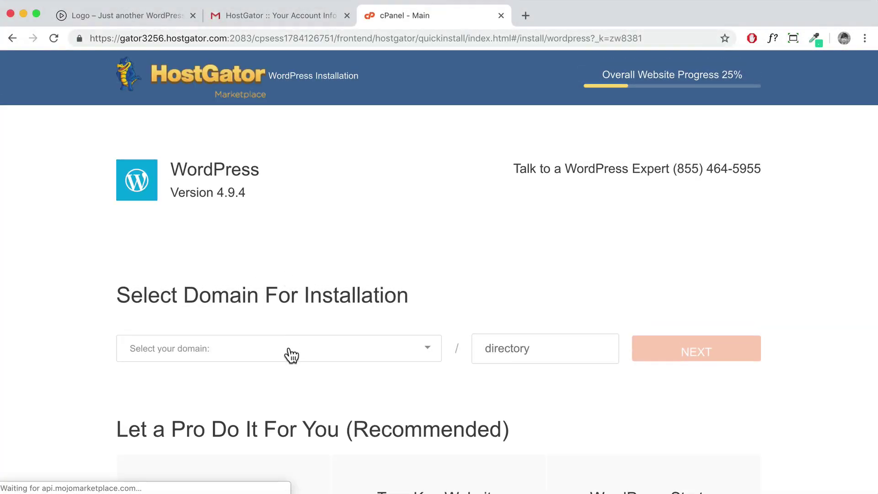
click(288, 352)
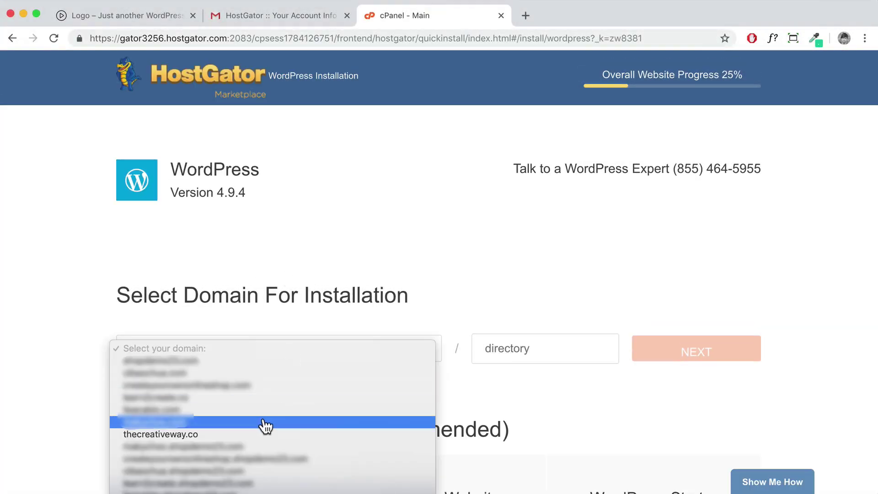
click(157, 434)
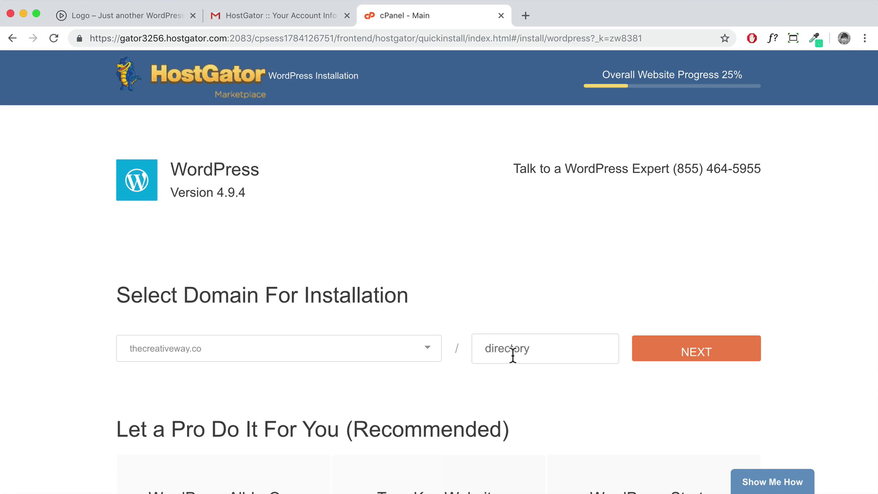
click(668, 354)
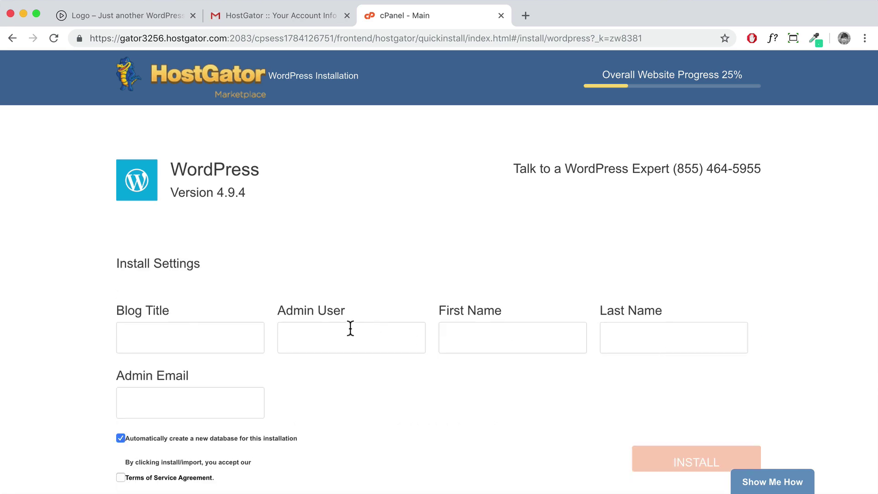
Enter blog title Logo plus the admin's username, names and email, accept terms, and install
click(200, 333)
text(Logo)
click(309, 345)
click(476, 343)
text(Hogan)
key(Tab)
text(Chu)
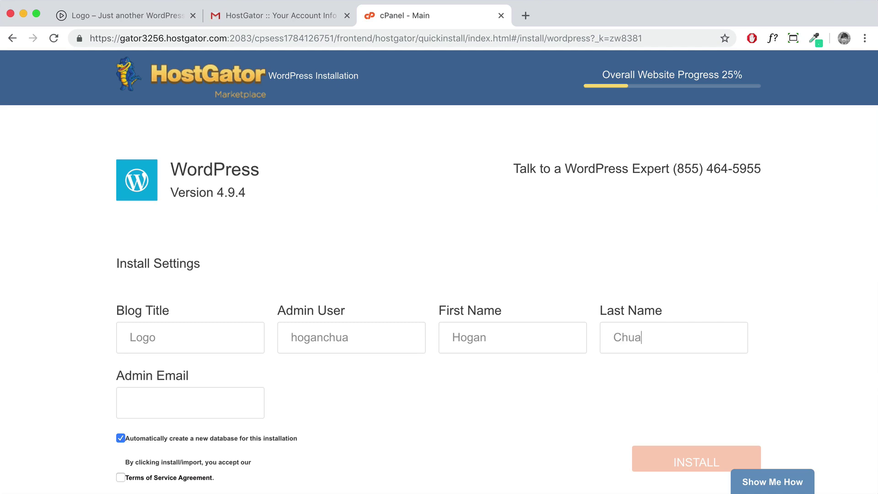
key(Tab)
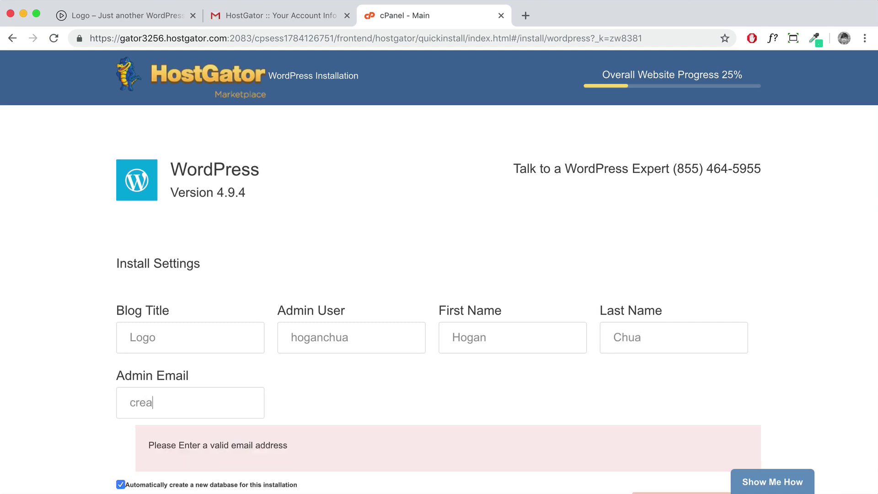
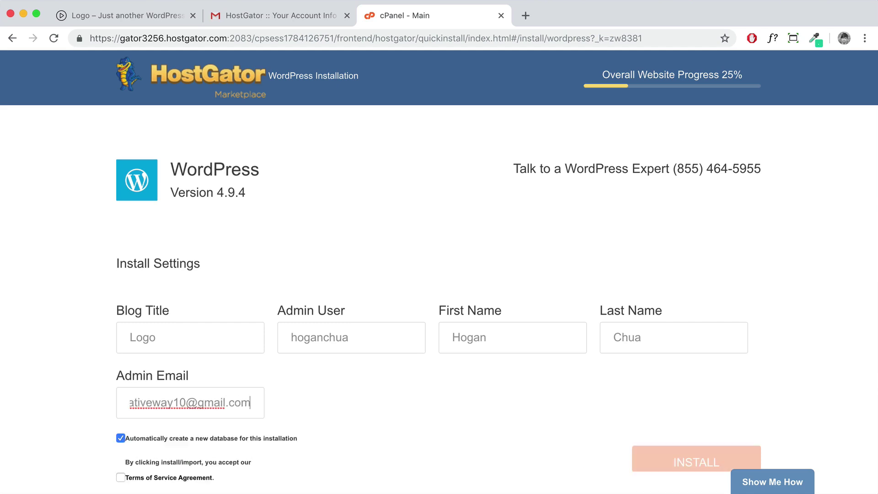
scroll(152, 77, down, 2)
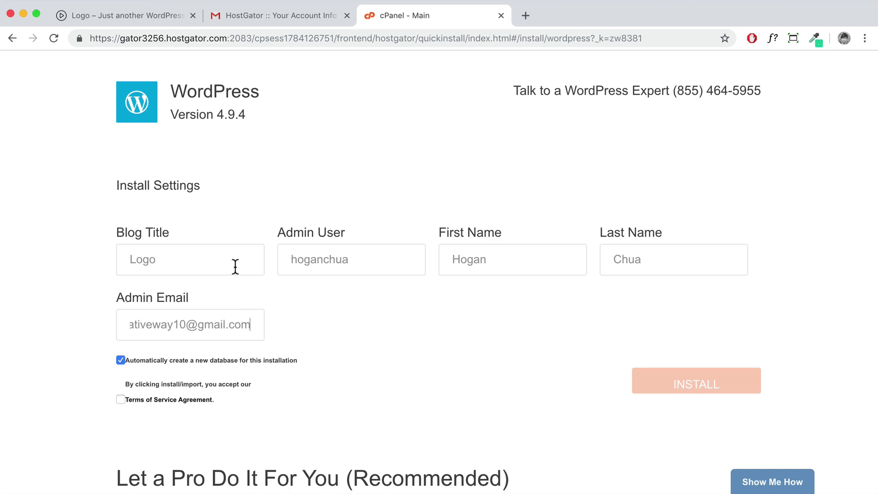
click(121, 399)
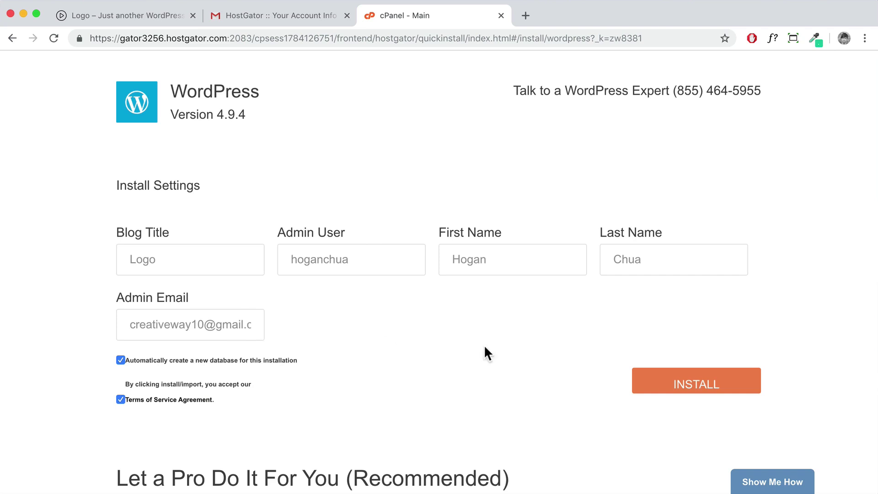
click(706, 391)
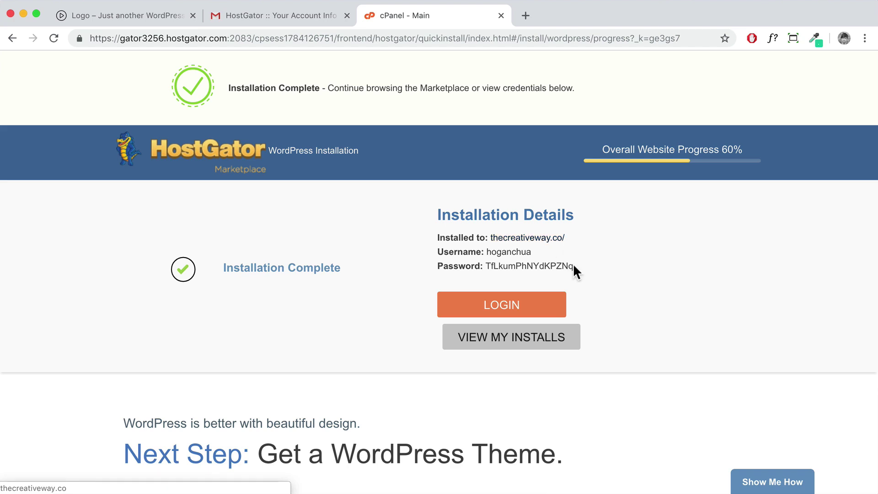
Copy the generated password from cPanel and log in to the new WordPress admin with it
drag(574, 264, 487, 266)
right_click(487, 265)
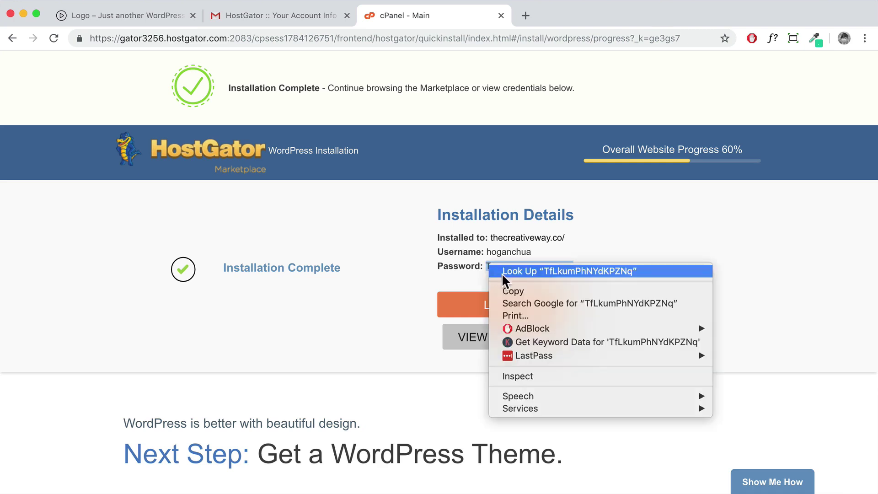
click(509, 290)
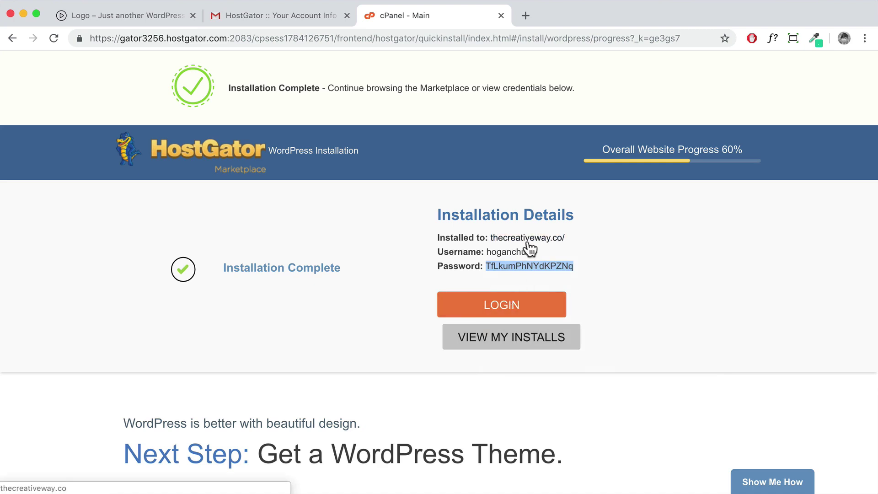
click(513, 305)
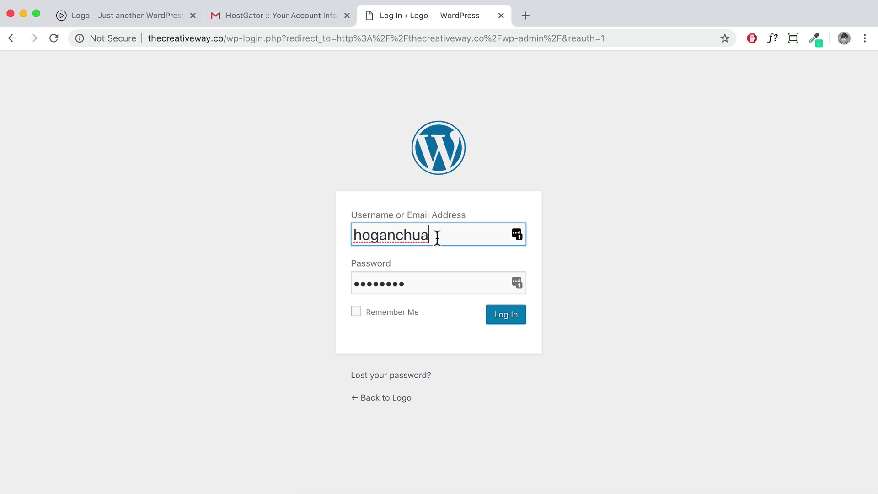
drag(435, 236, 347, 234)
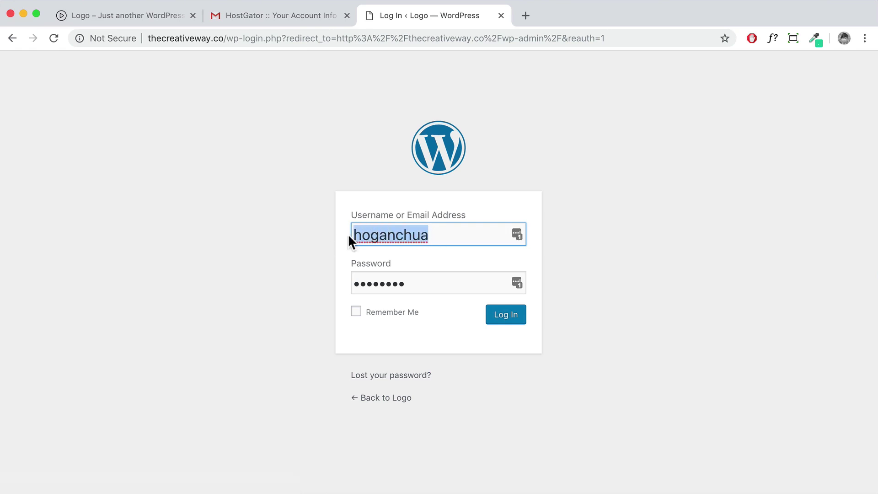
drag(431, 281, 333, 275)
key(super+v)
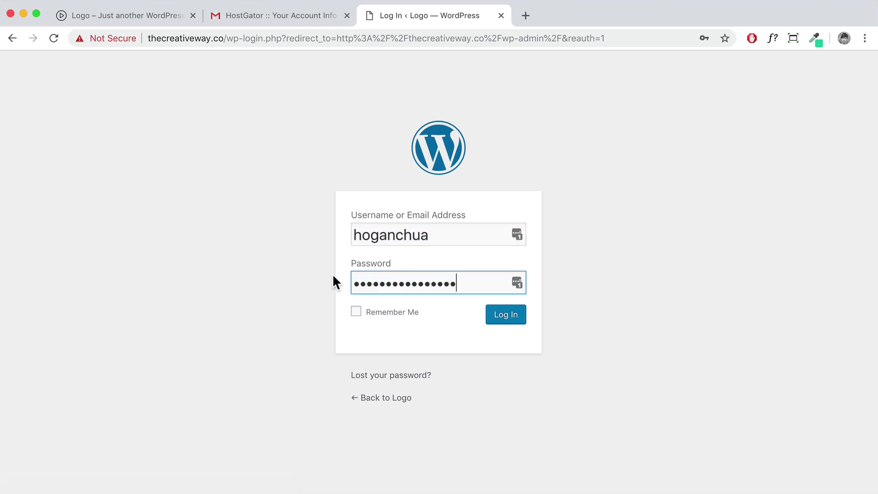
click(496, 320)
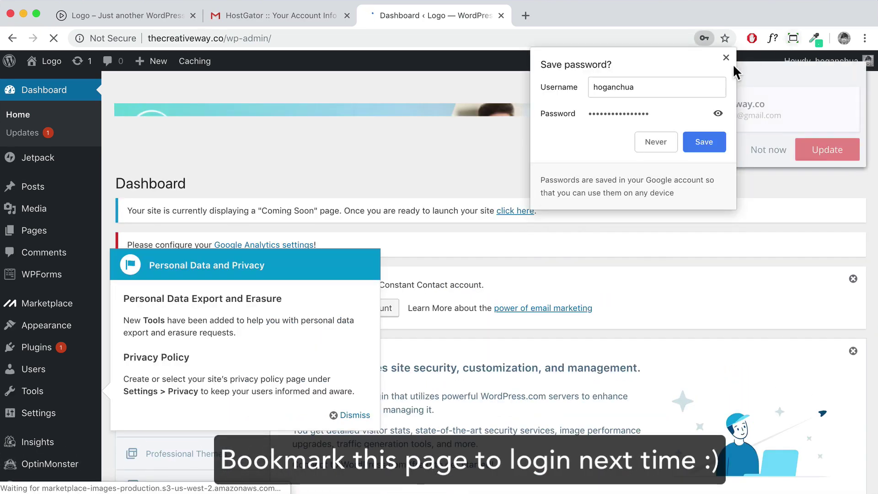
Dismiss the password, privacy and promotional popups and go to the admin Dashboard
click(726, 57)
click(766, 150)
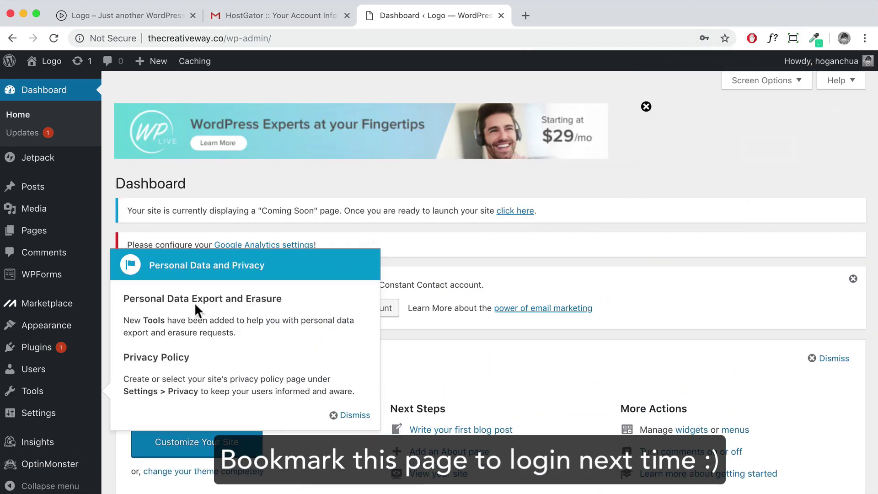
click(336, 415)
click(646, 109)
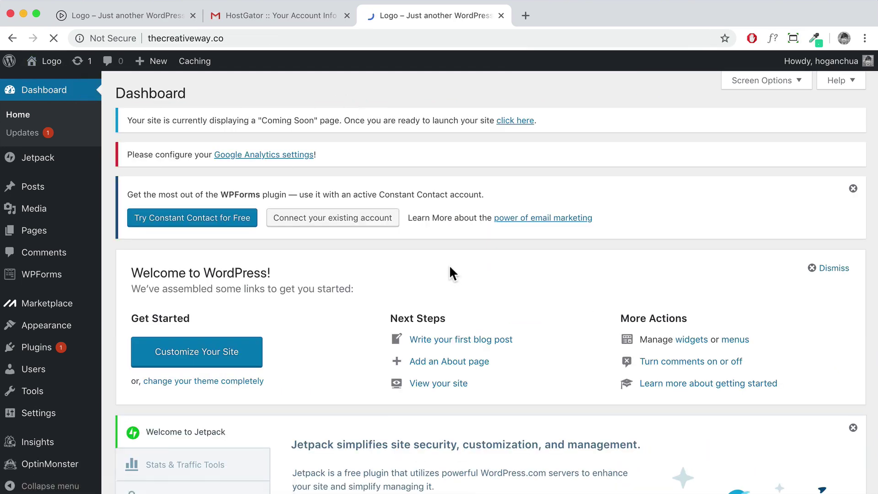
scroll(450, 265, down, 15)
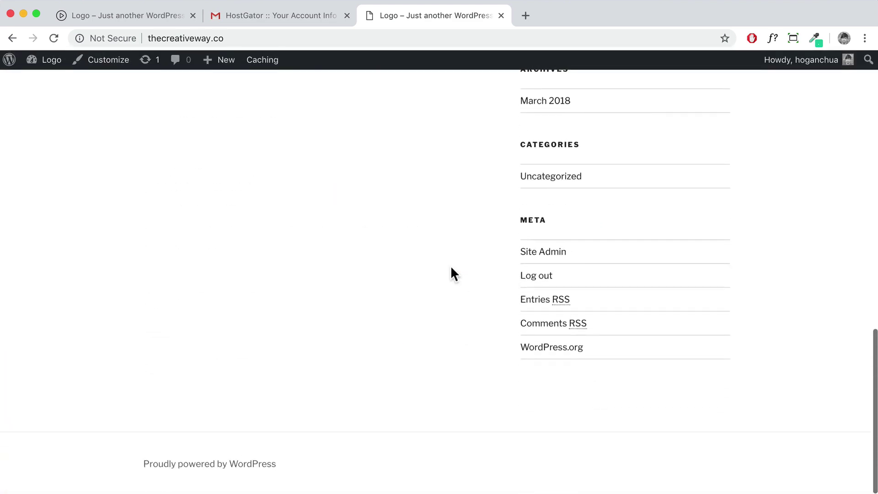
scroll(451, 265, up, 15)
scroll(449, 267, down, 12)
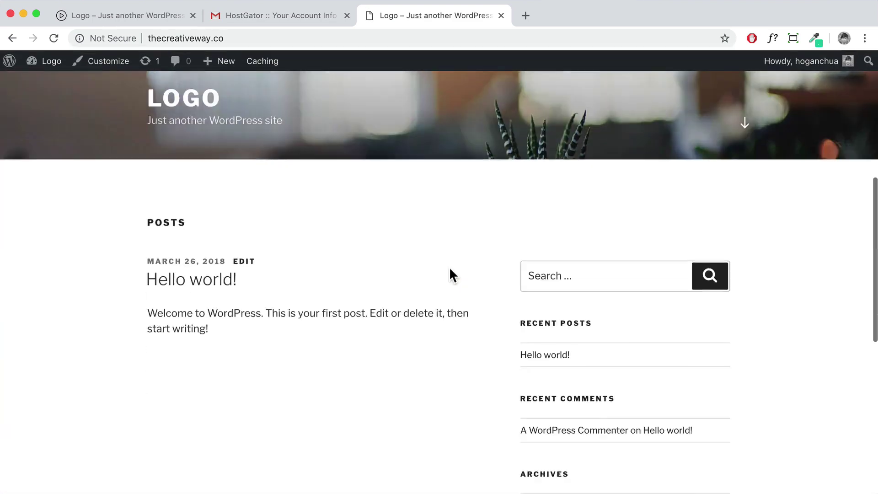
scroll(449, 267, up, 8)
scroll(448, 267, up, 5)
mouse_move(41, 61)
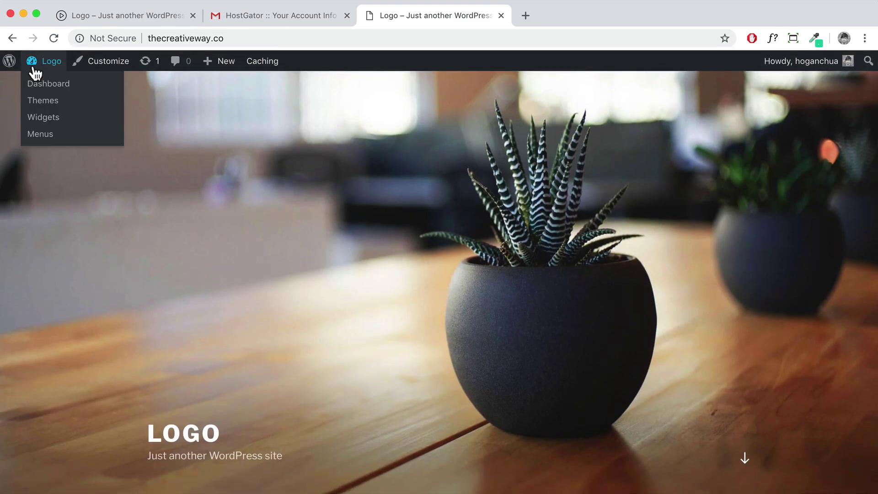
click(36, 82)
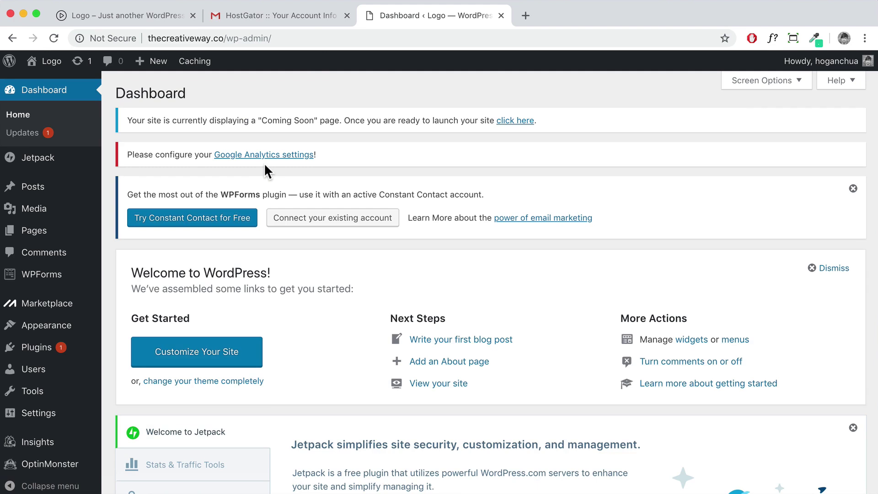
Launch the Bitnami WordPress Stack manager to confirm MySQL and Apache are running
click(128, 13)
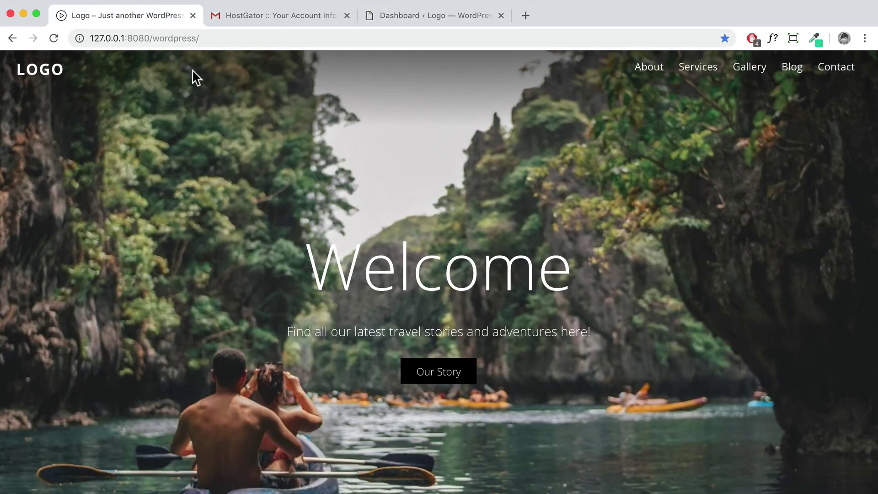
drag(199, 38, 90, 41)
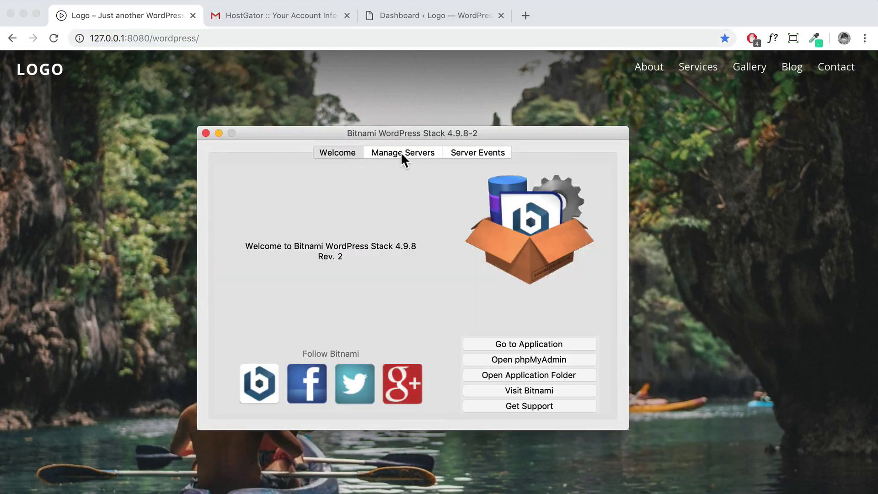
click(386, 152)
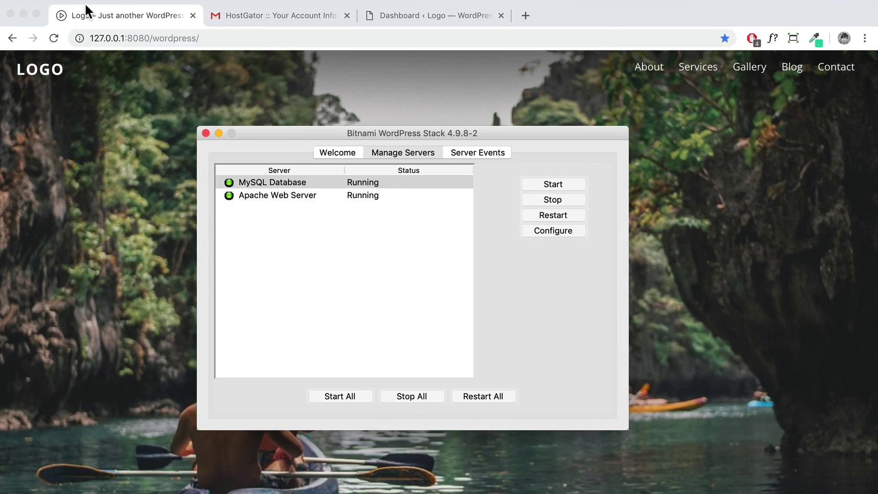
click(22, 13)
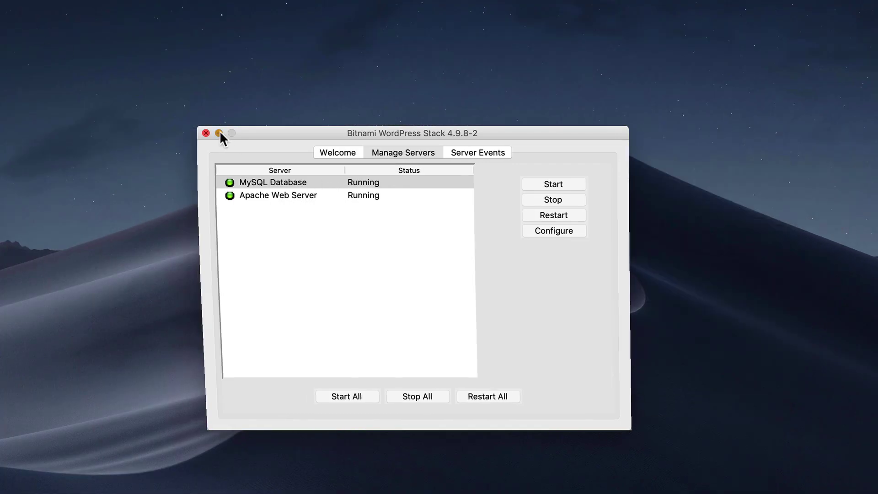
click(219, 133)
click(347, 254)
double_click(347, 254)
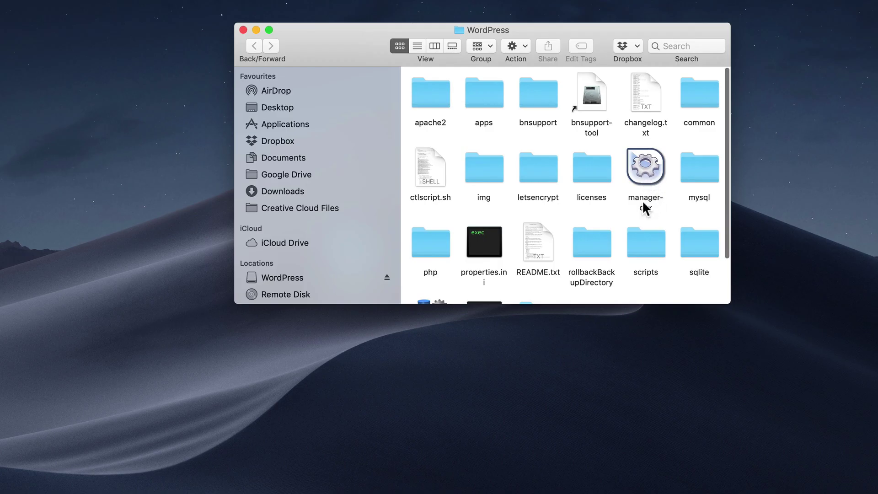
double_click(643, 170)
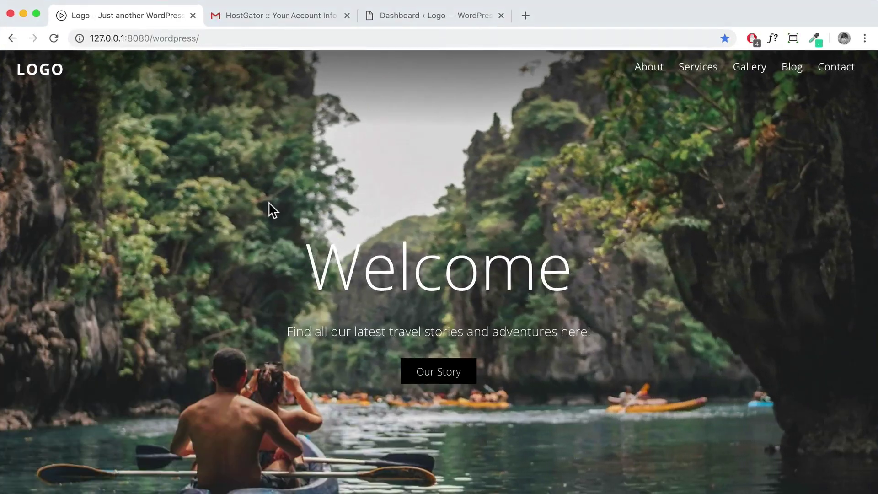
Append wp-admin to the local site address 127.0.0.1:8080/wordpress
key(super+l)
scroll(307, 167, down, 1)
click(217, 37)
text(wp-admin)
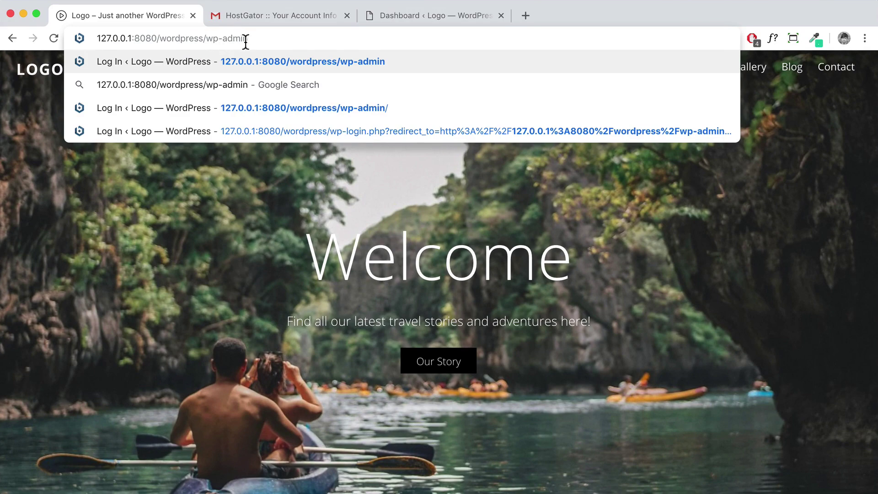
Log into the local WordPress admin and decline Chrome's offer to save the password
key(Return)
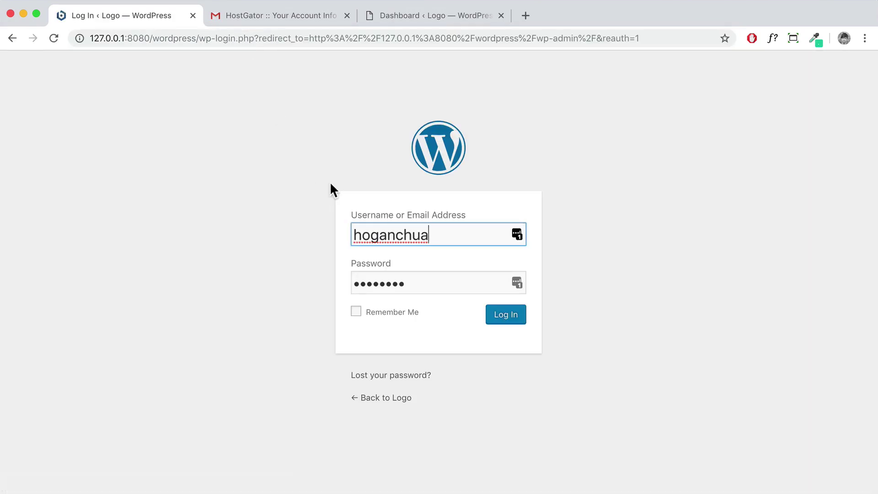
click(496, 315)
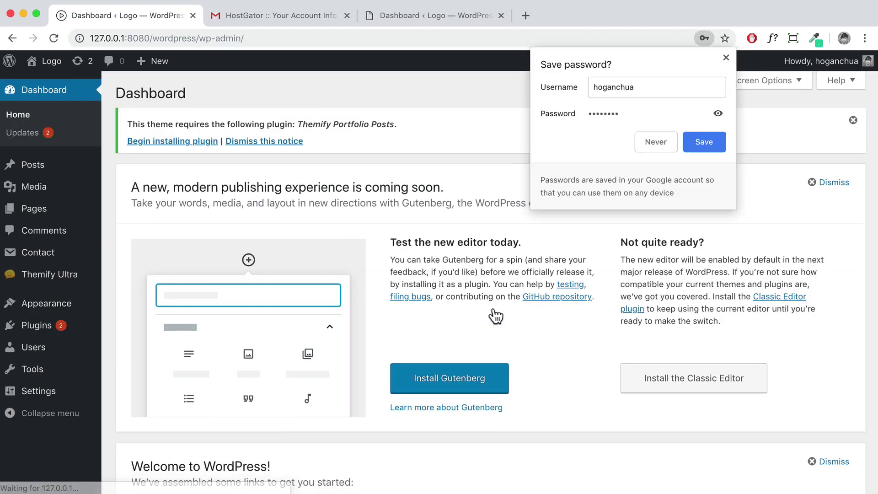
click(726, 58)
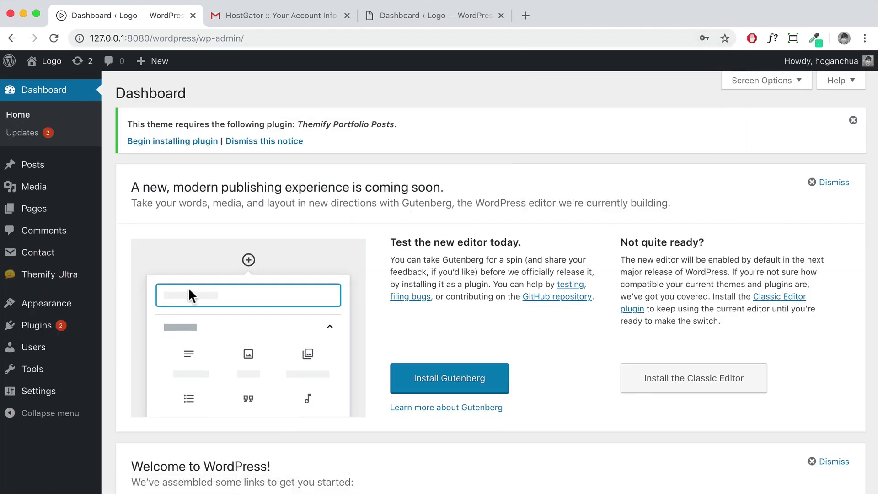
Review the administrator's profile and e-mail under All Users, then return to the live Dashboard
mouse_move(95, 326)
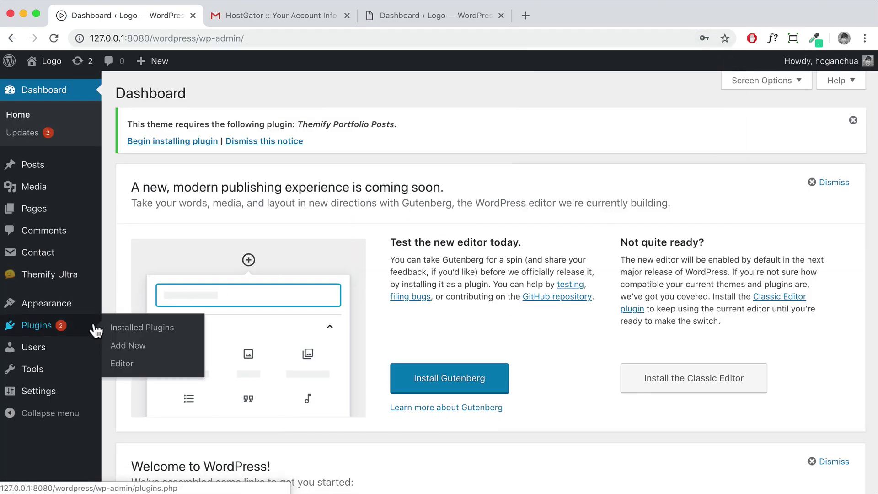
click(36, 356)
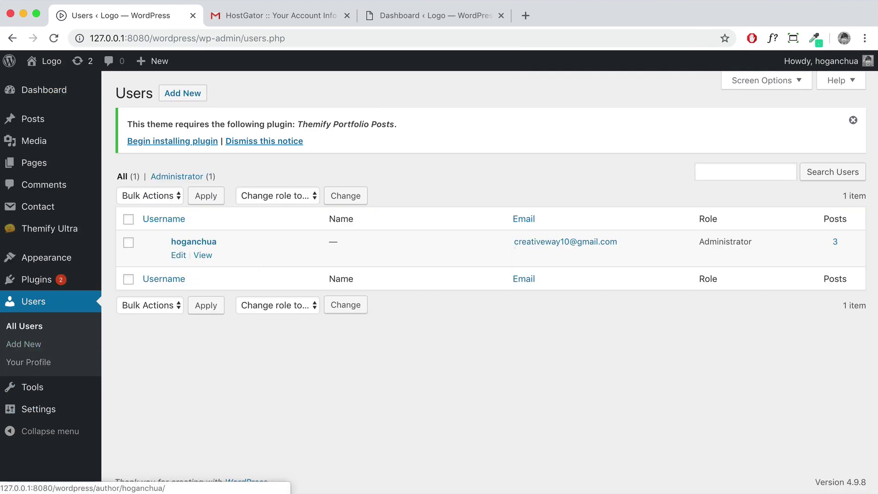
click(179, 254)
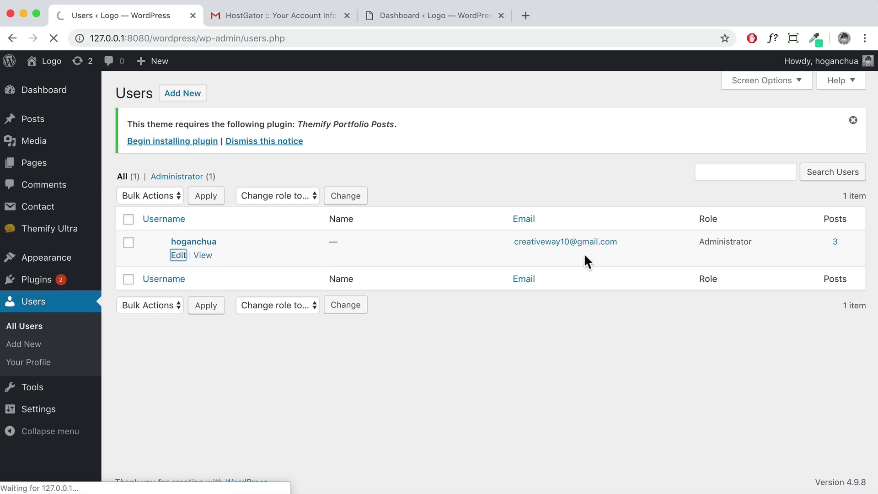
scroll(440, 280, down, 10)
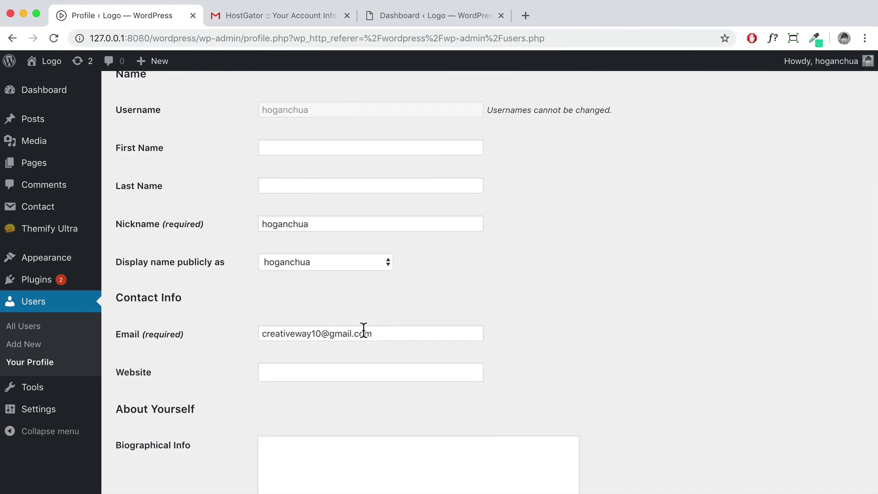
drag(384, 333, 265, 333)
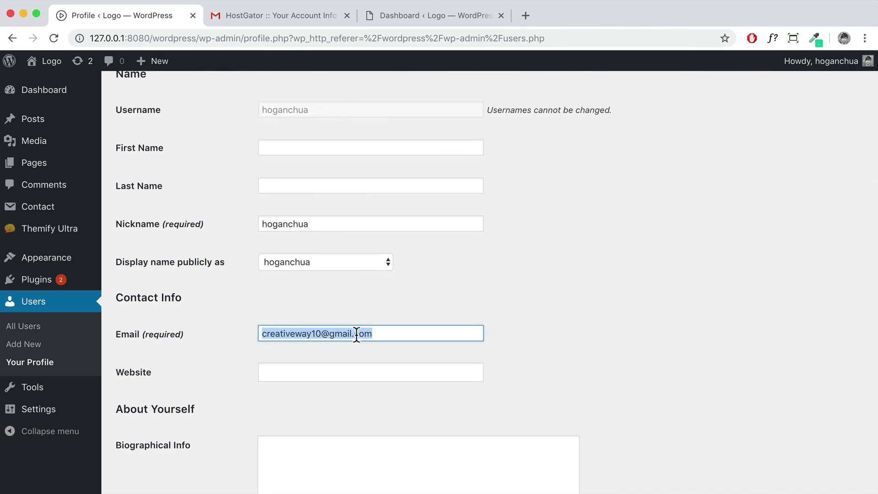
scroll(352, 333, down, 4)
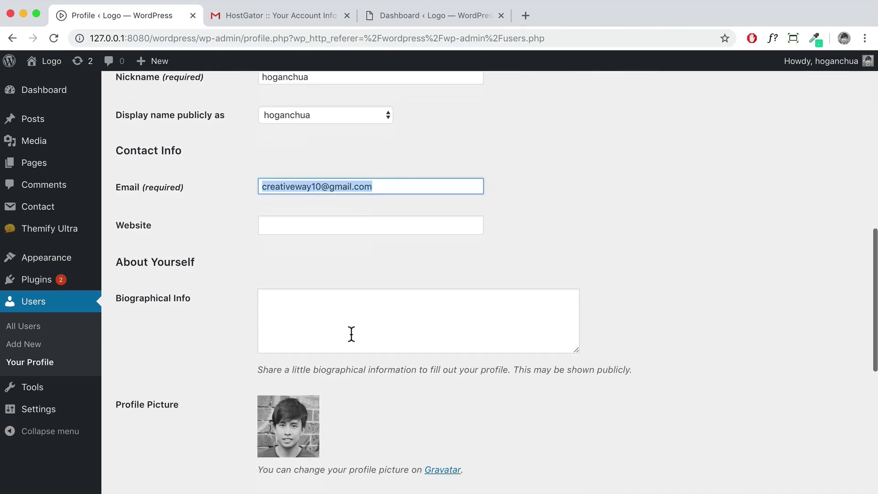
scroll(351, 334, down, 10)
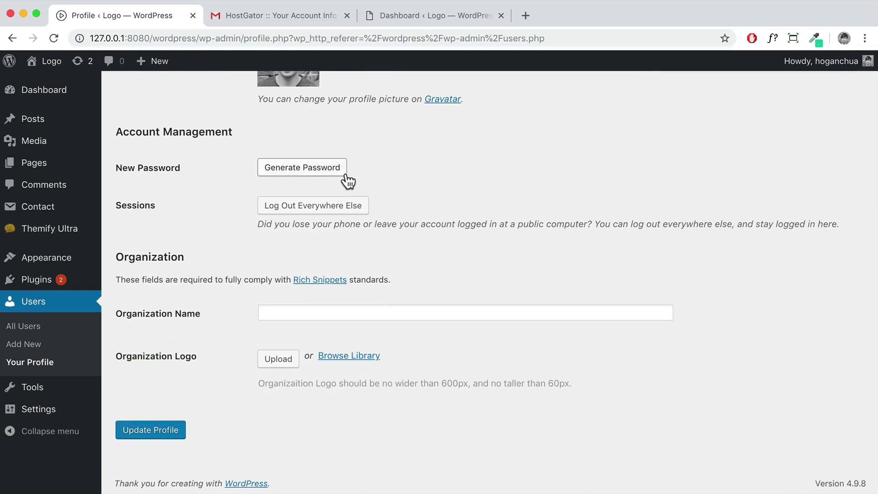
click(415, 15)
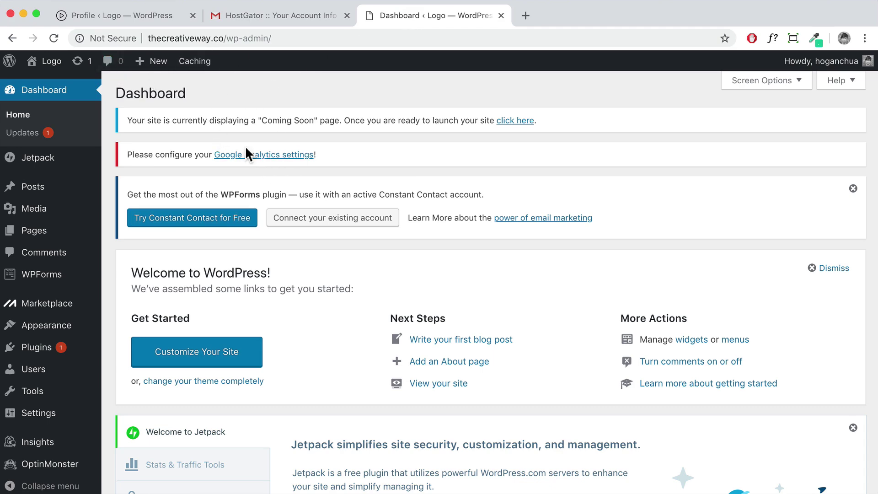
Back on the local site, look through the list of installed plugins
click(146, 17)
scroll(29, 263, up, 10)
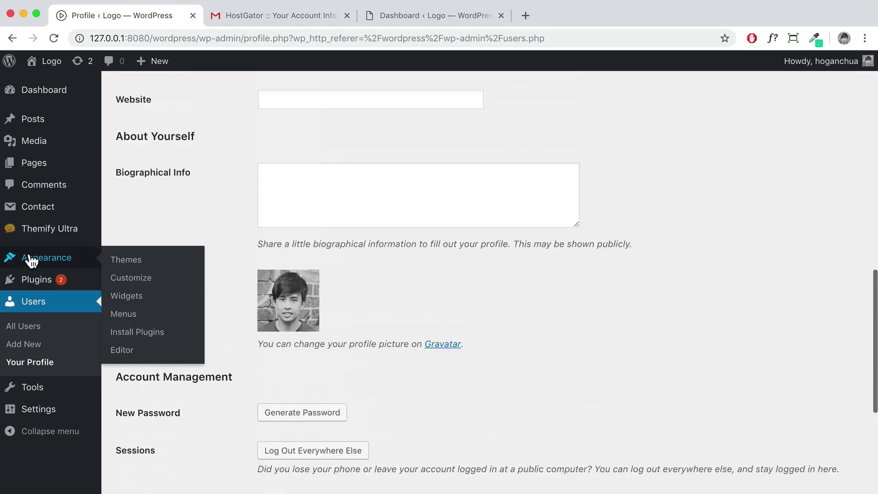
click(30, 279)
scroll(197, 283, down, 3)
scroll(197, 278, down, 1)
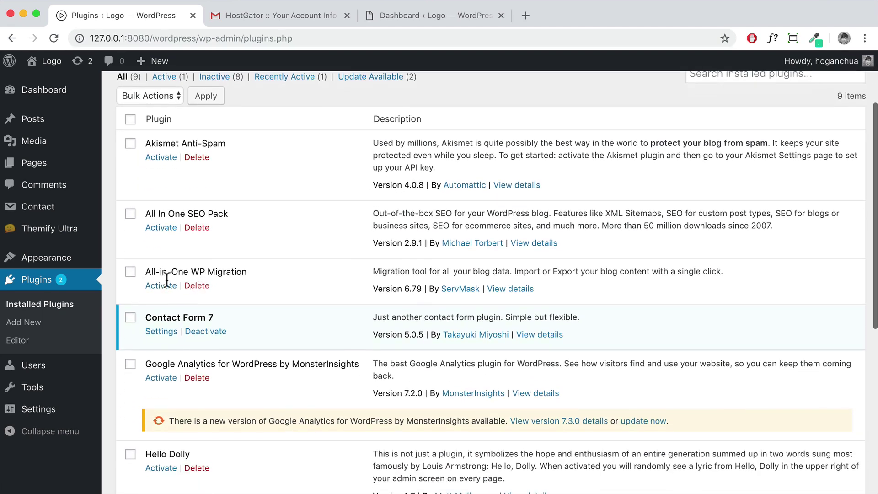
drag(146, 272, 254, 276)
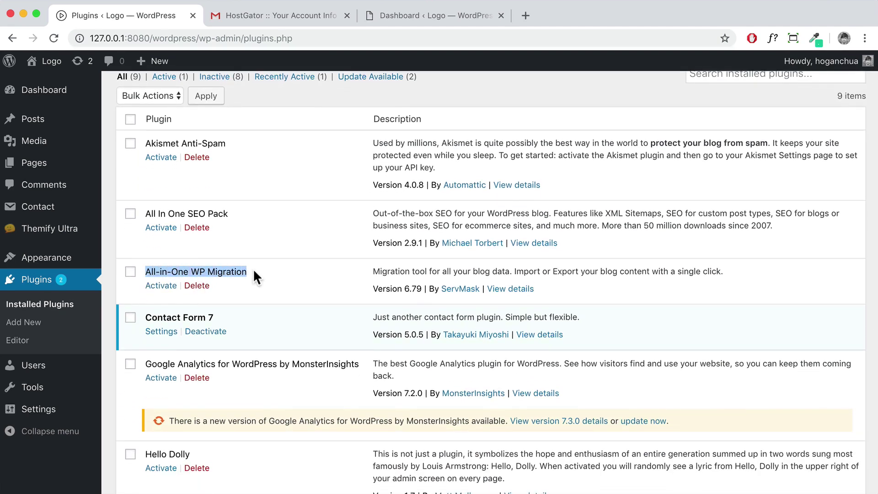
scroll(225, 273, up, 1)
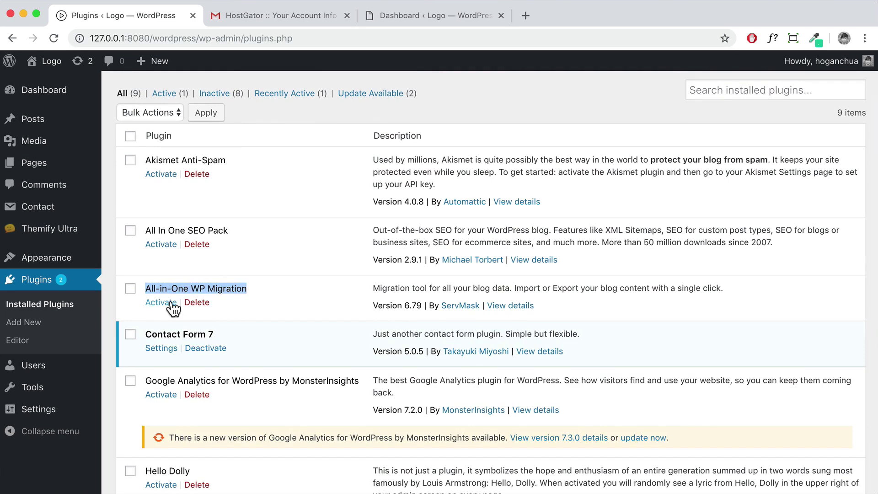
scroll(173, 303, up, 3)
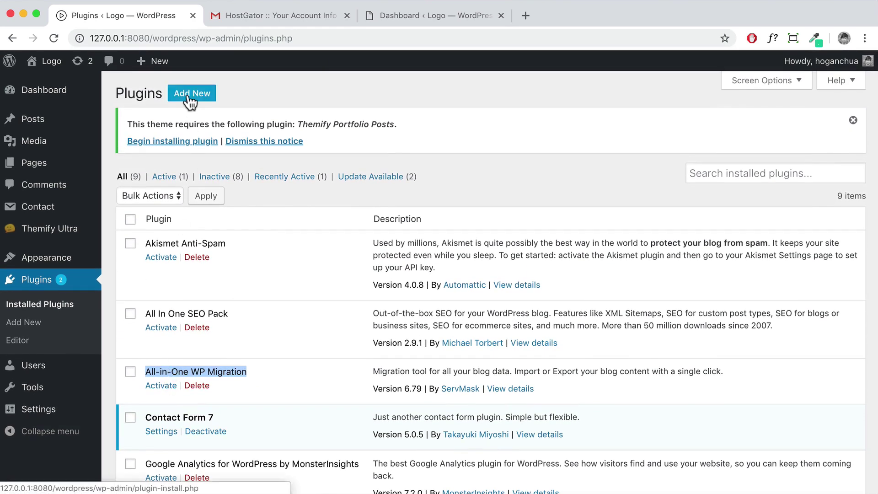
Search Add New plugins for 'all' and activate All-in-One WP Migration
click(188, 97)
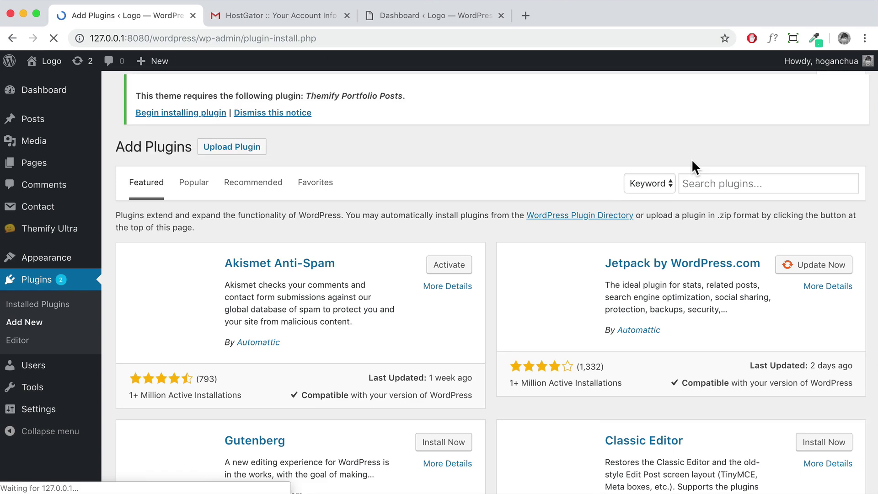
click(709, 188)
text(all in one wp)
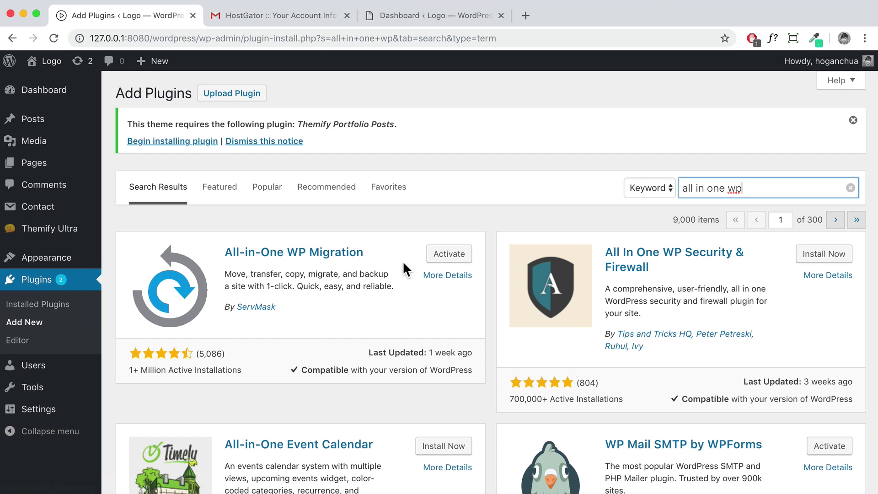
click(447, 259)
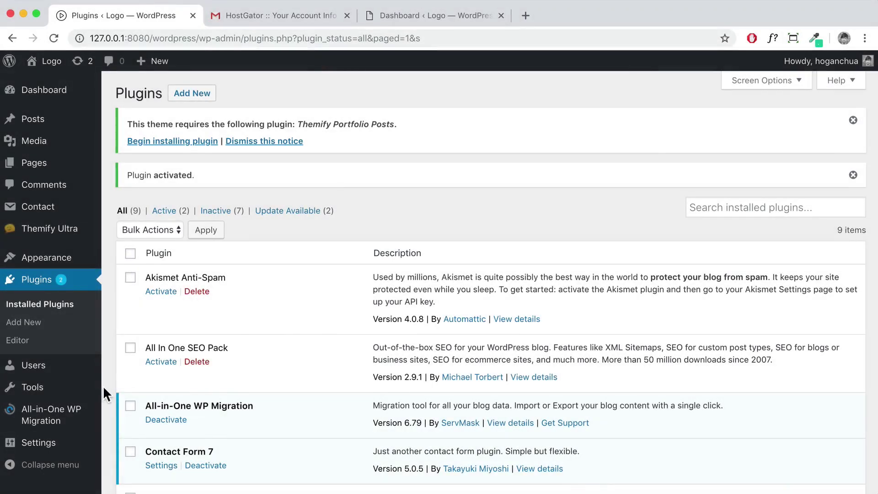
mouse_move(47, 419)
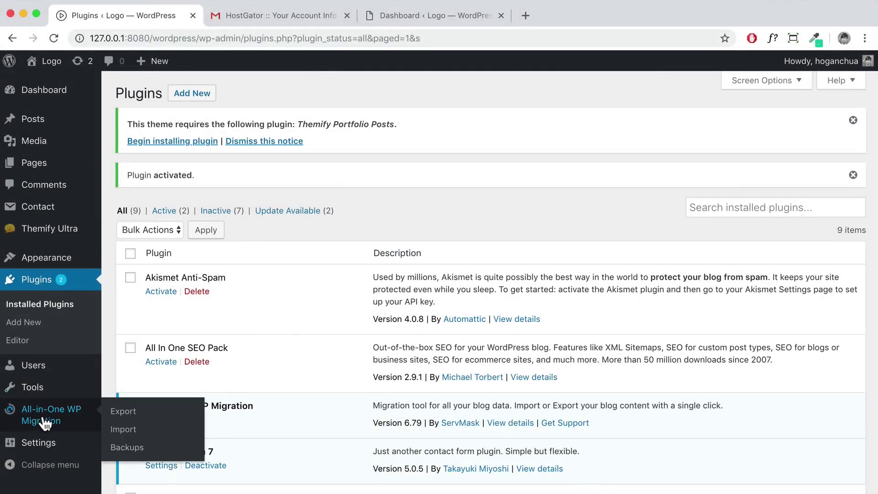
Export the local site to File and save the 62 MB .wpress download to the Desktop
click(123, 417)
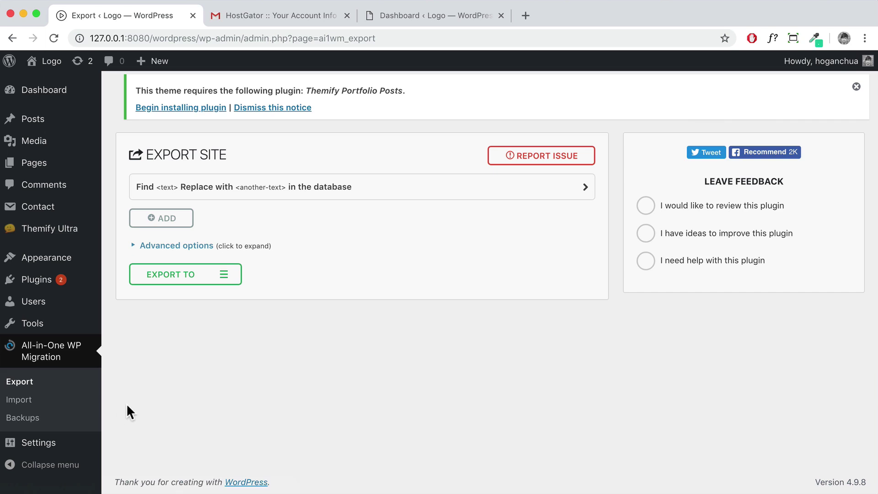
click(224, 278)
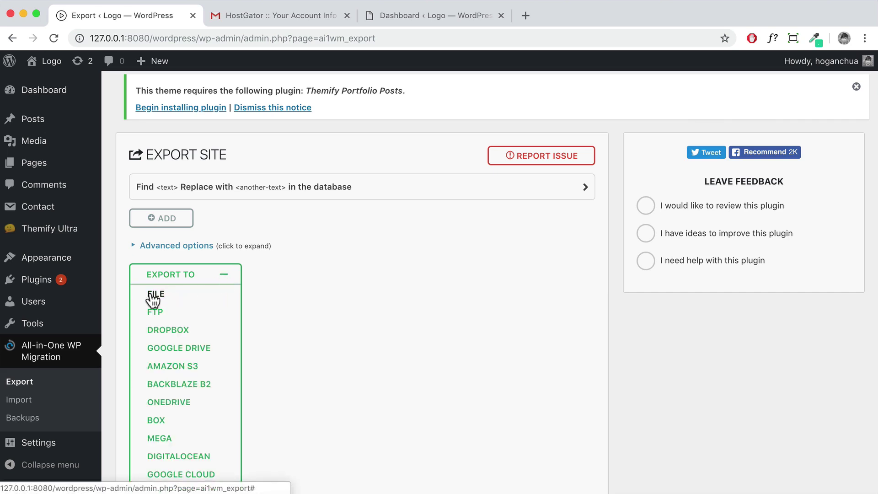
click(153, 296)
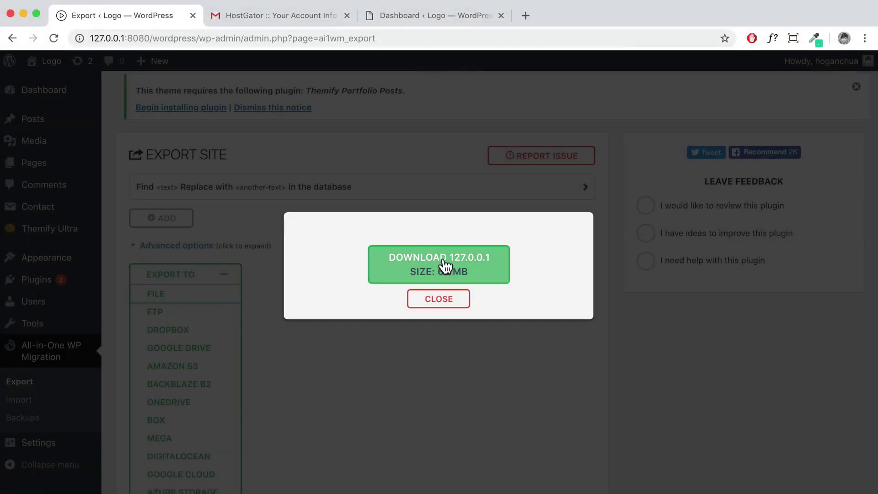
click(444, 266)
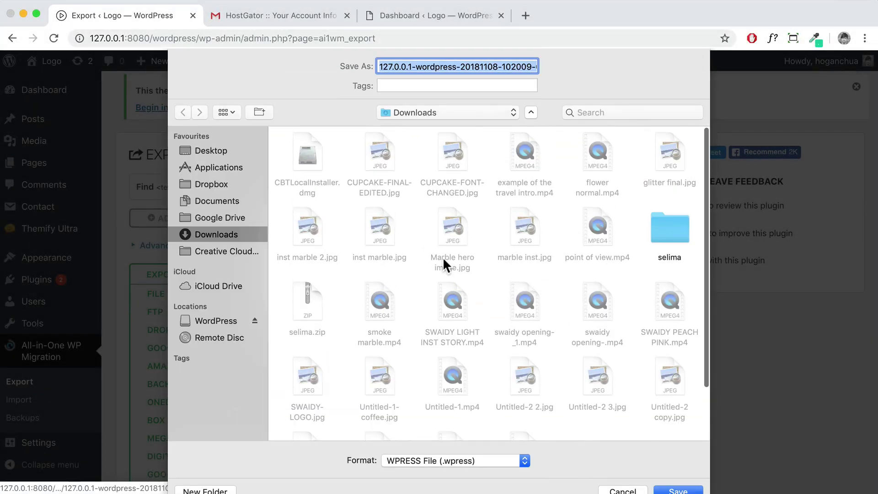
click(213, 149)
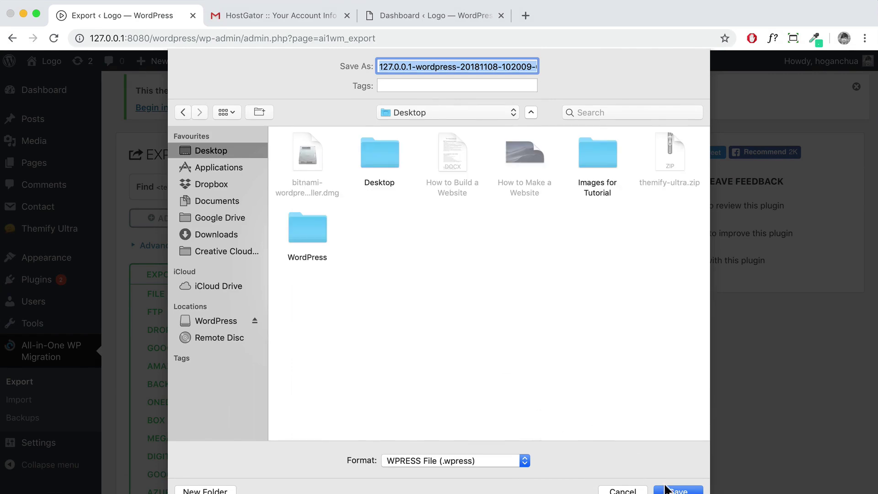
click(671, 489)
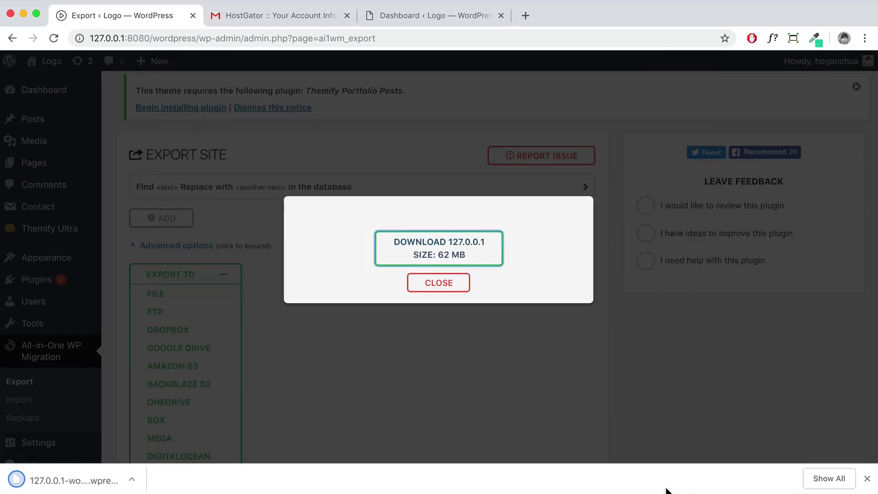
click(415, 294)
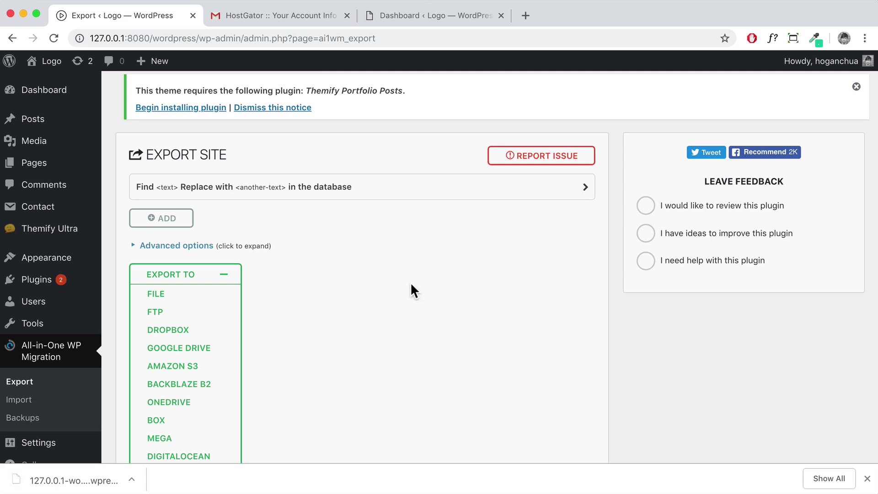
click(347, 16)
click(291, 15)
On the live thecreativeway.co site, search 'all in one wp', then install and activate All-in-One WP Migration
drag(286, 38, 143, 39)
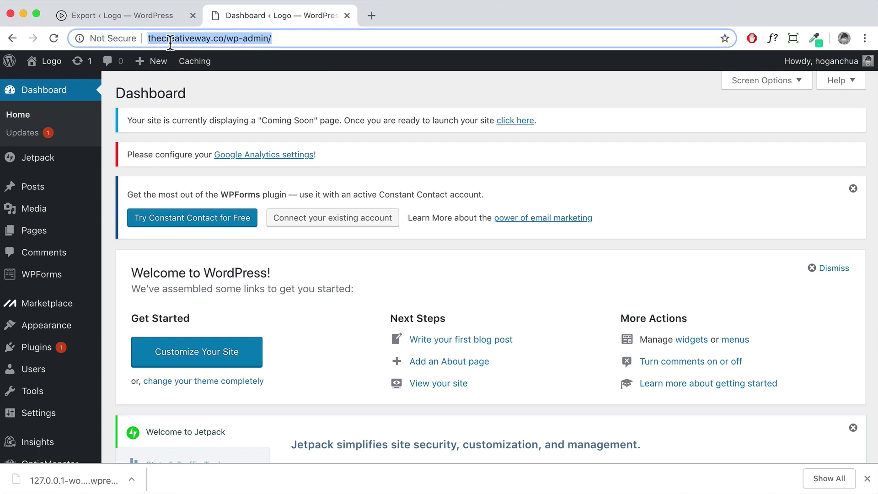
mouse_move(27, 355)
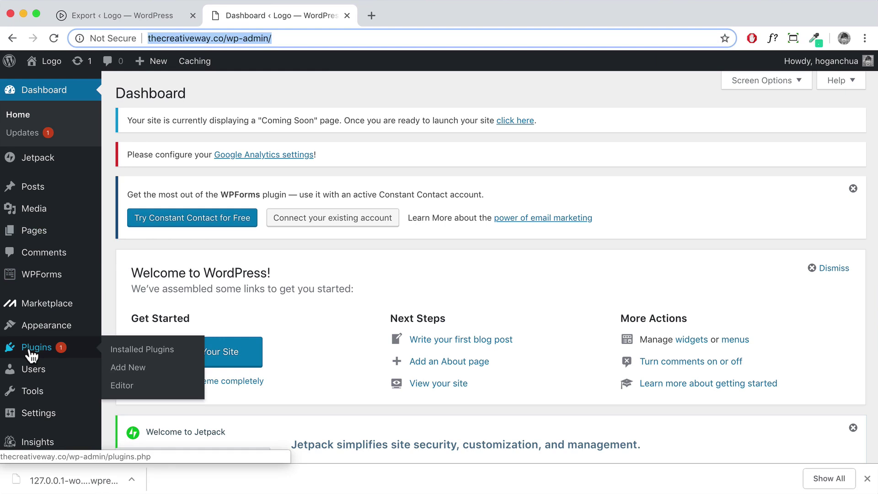
click(27, 350)
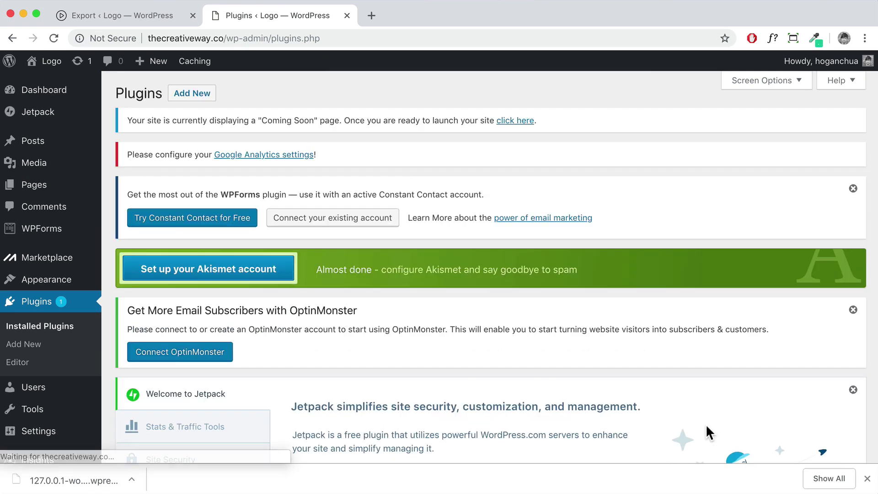
click(192, 94)
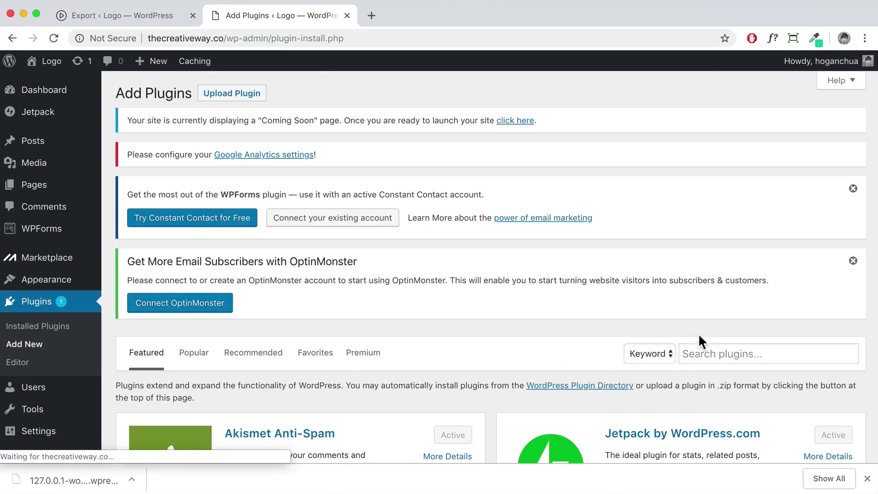
click(701, 352)
text(all in on)
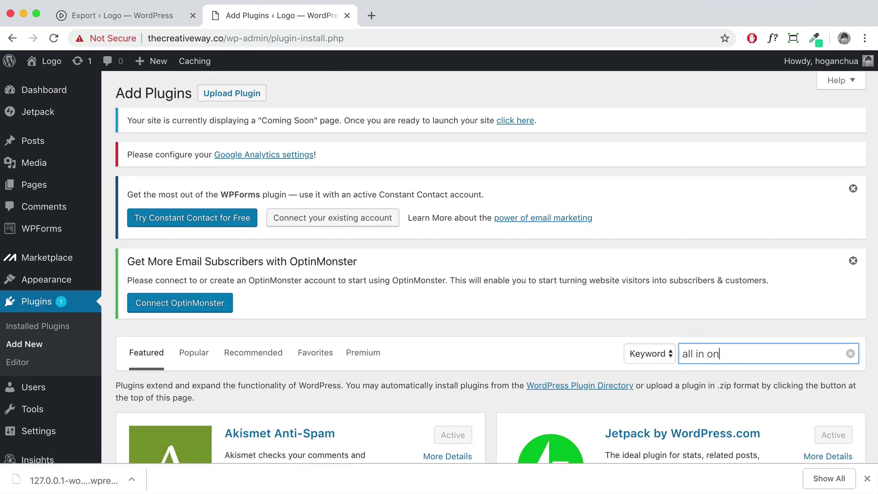
text(e wp)
key(Return)
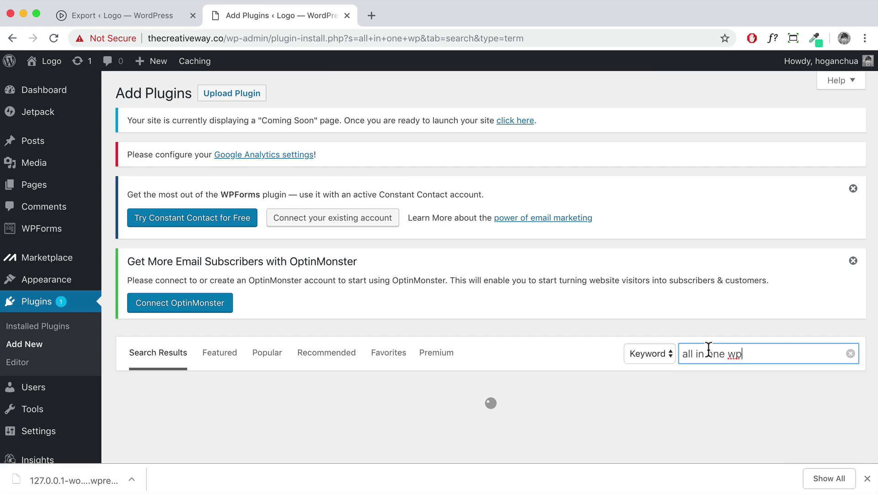
scroll(777, 421, down, 4)
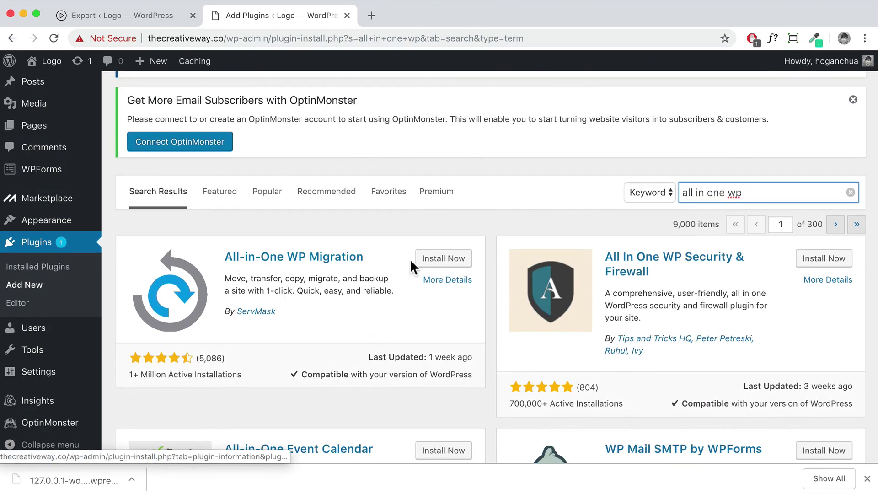
click(433, 264)
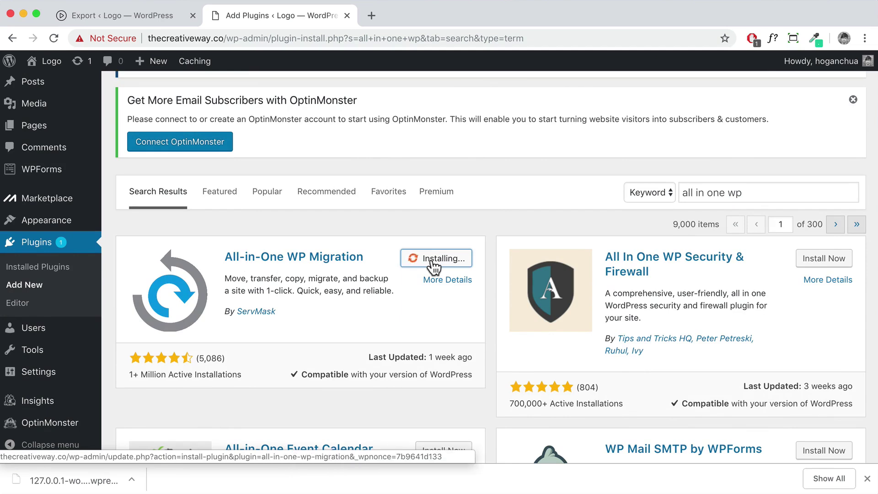
click(437, 262)
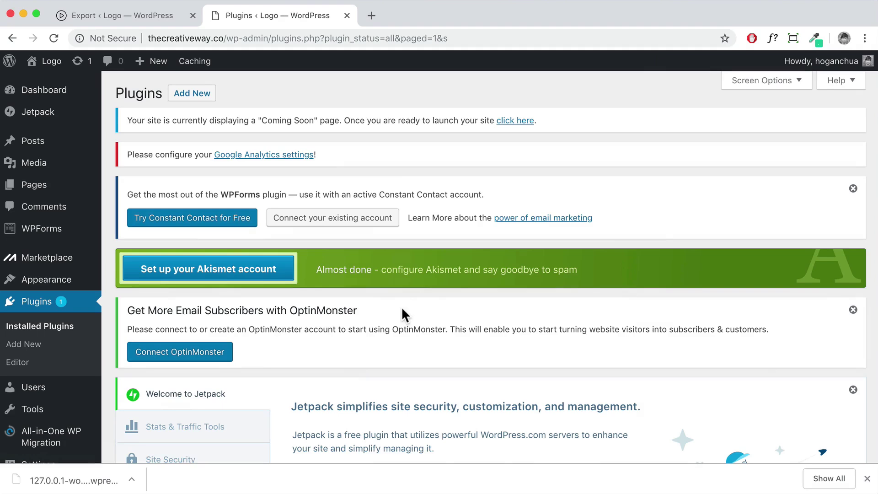
scroll(319, 347, down, 2)
mouse_move(52, 373)
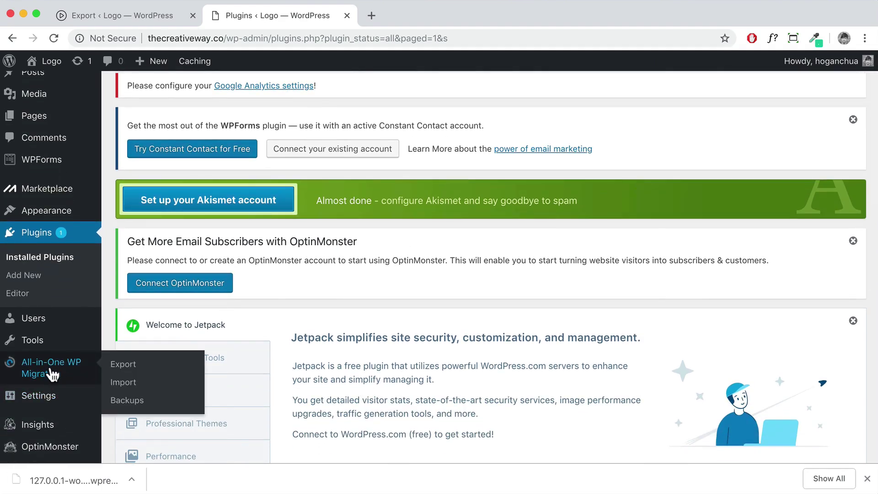
On the live Import page, check the Import From sources and 64 MB limit, then open the upload-size guide
click(123, 383)
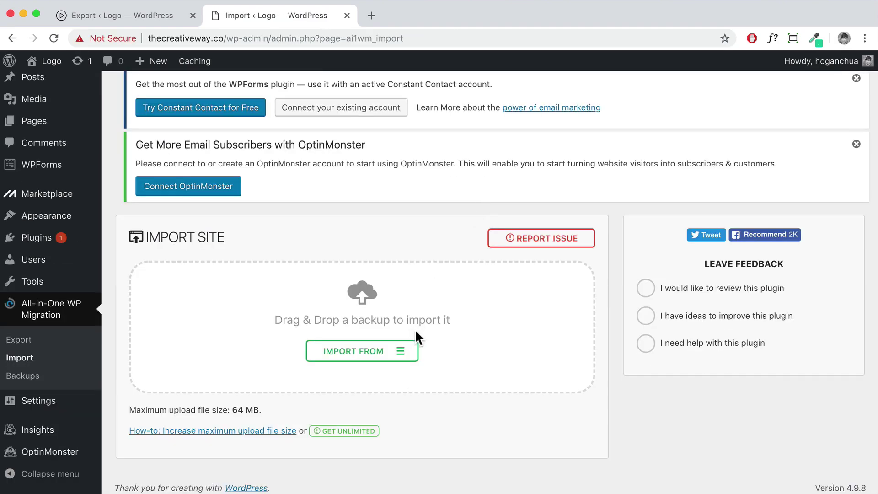
click(401, 355)
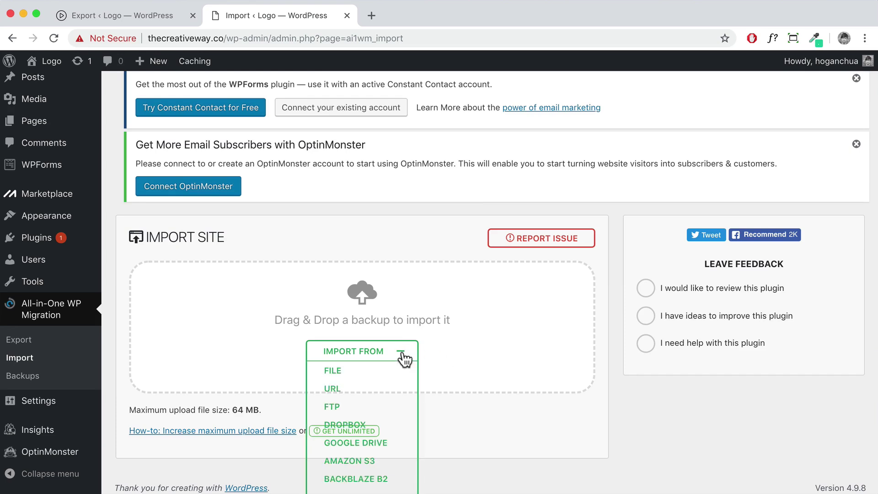
click(323, 368)
drag(131, 410, 257, 408)
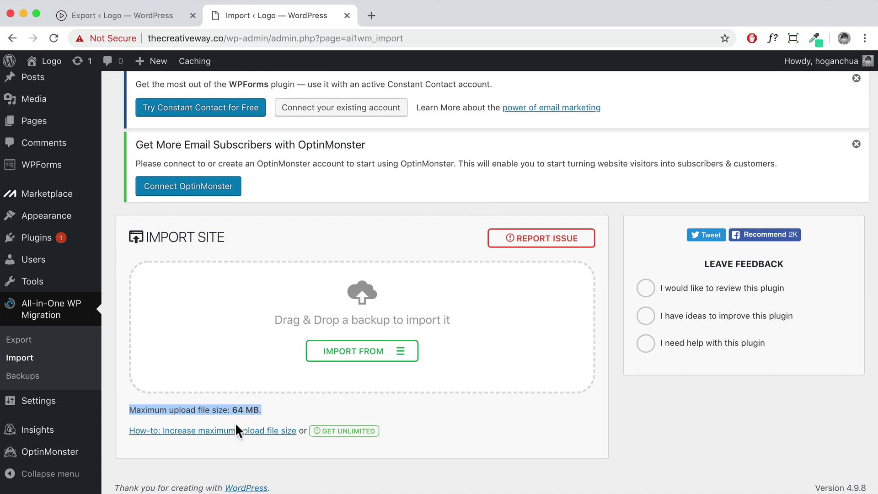
scroll(297, 407, down, 1)
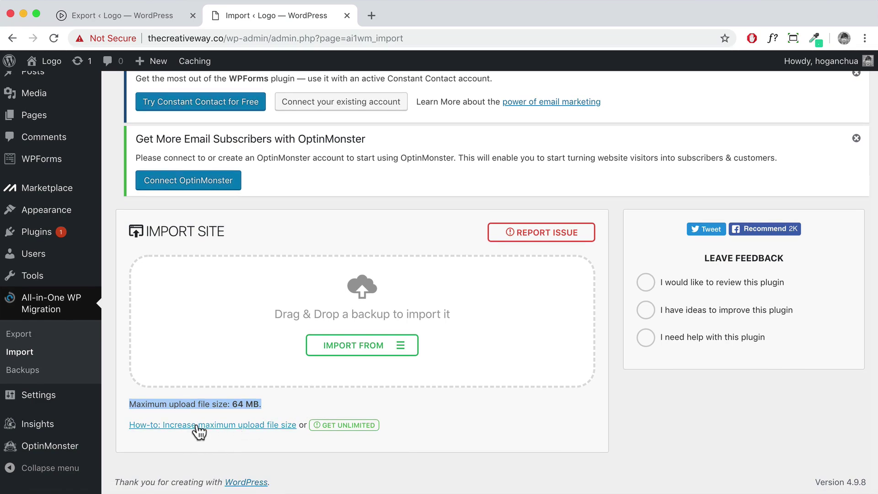
click(197, 426)
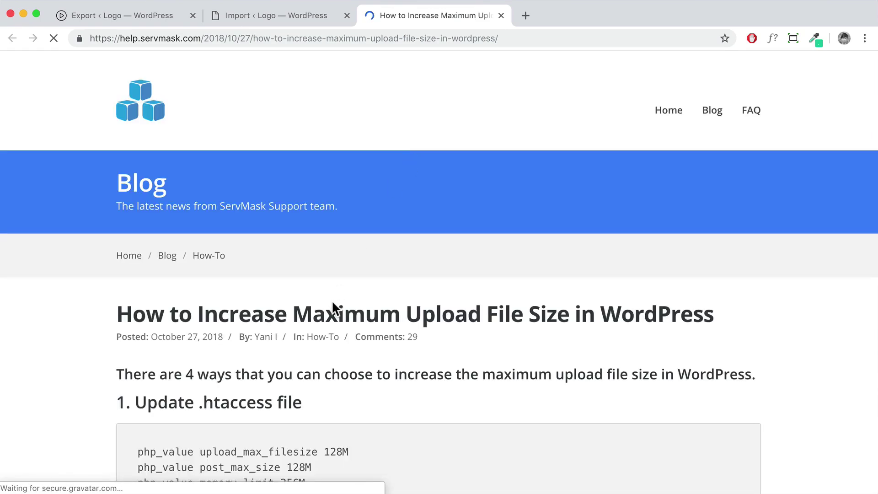
Download the free Basic import extension zip (20.3 KB) from import.wp-migration.com
scroll(333, 308, down, 7)
scroll(274, 288, up, 3)
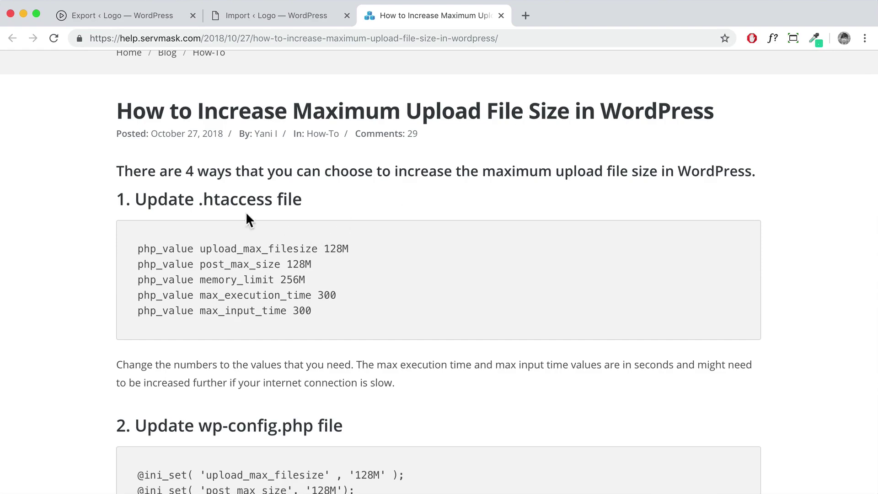
drag(312, 205, 128, 198)
scroll(205, 250, down, 5)
scroll(206, 251, down, 2)
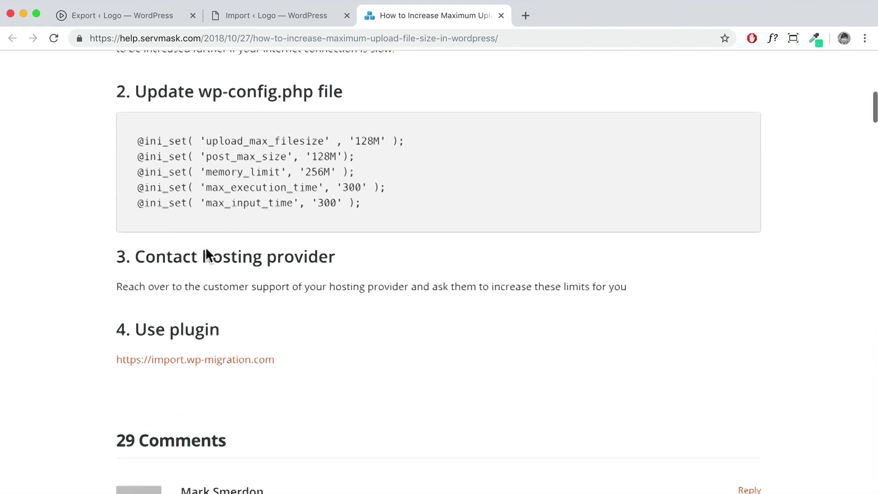
drag(120, 327, 216, 328)
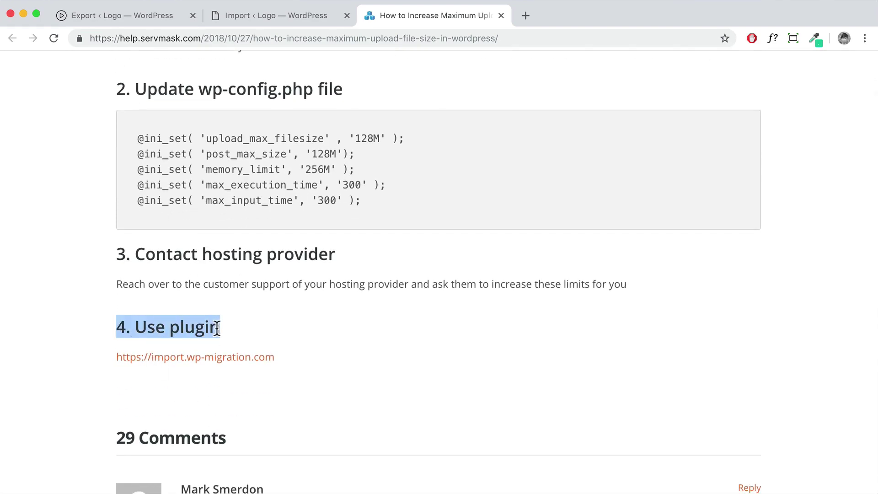
click(208, 359)
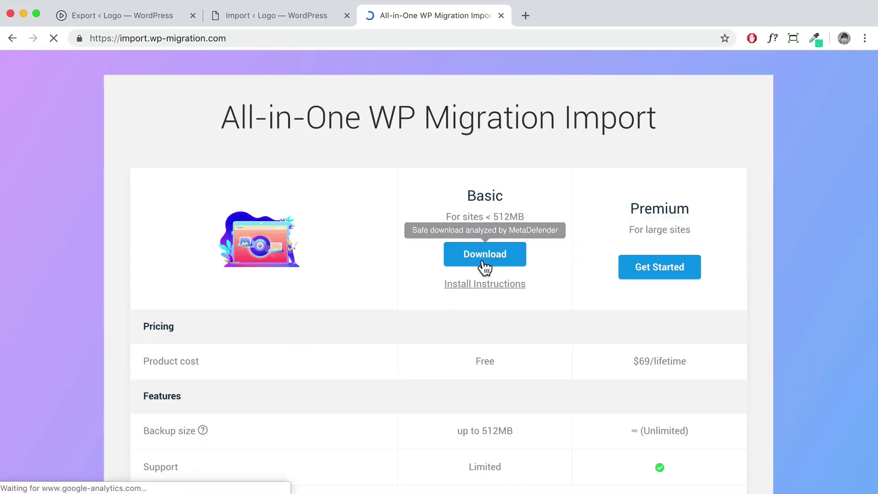
click(484, 256)
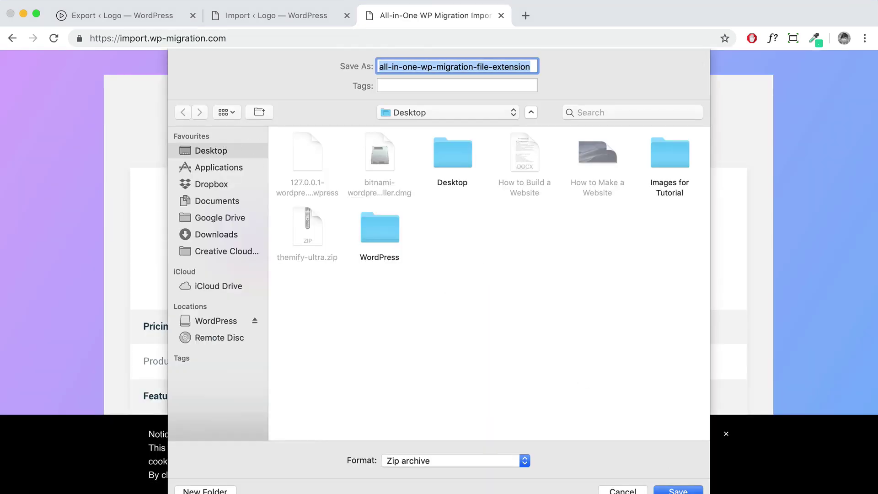
click(668, 488)
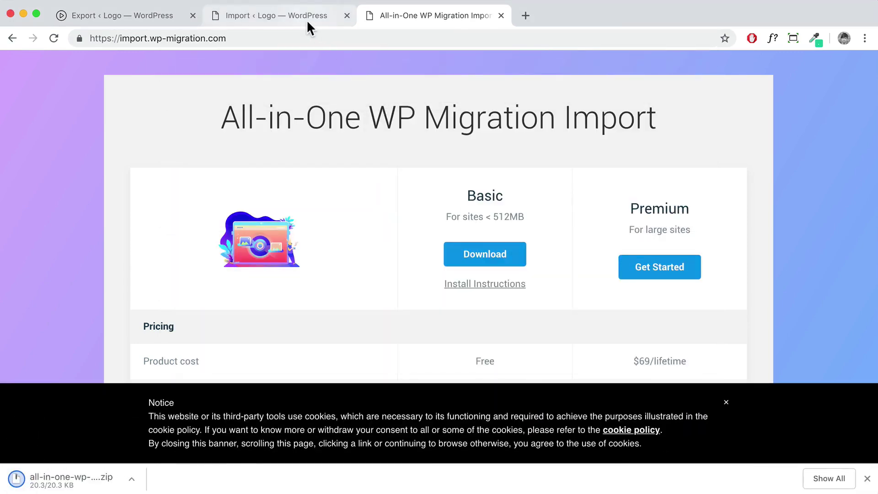
Upload all-in-one-wp-migration-file-extension.zip through Add New > Upload Plugin and install it
click(290, 18)
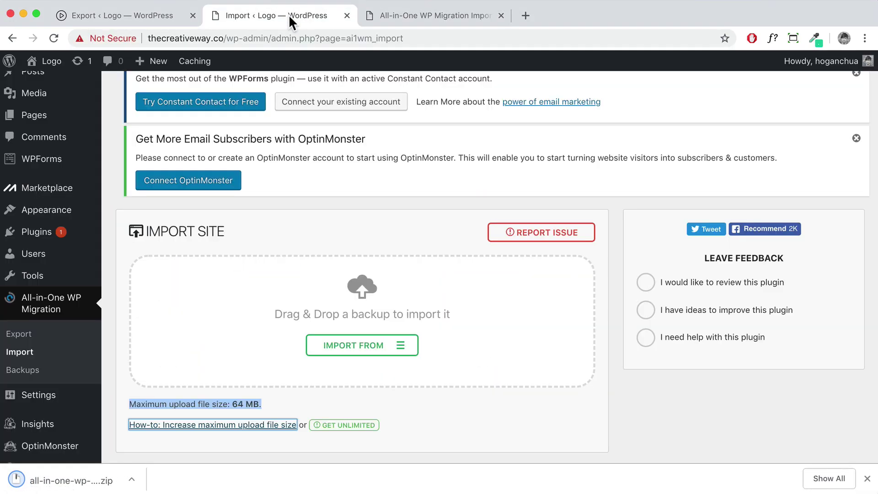
mouse_move(25, 239)
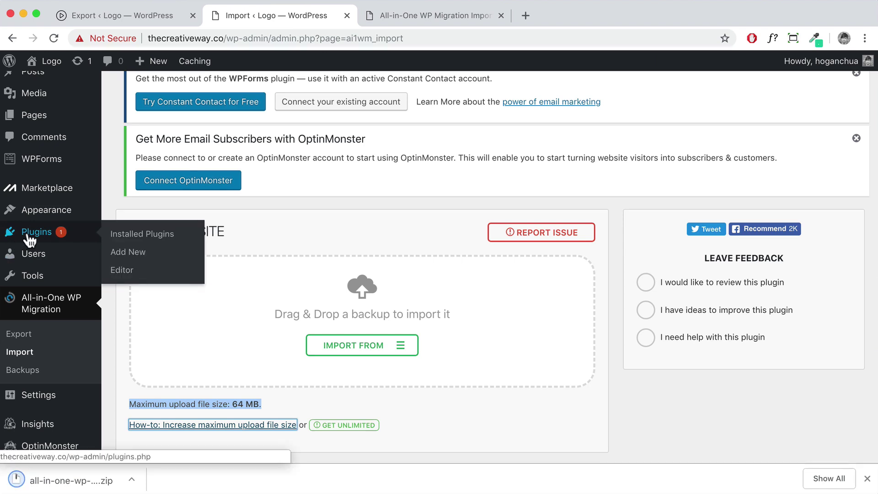
click(124, 253)
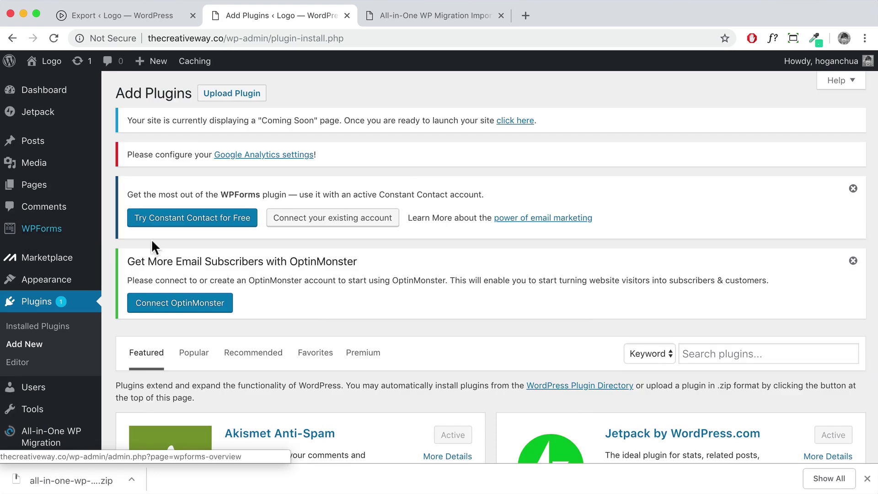
click(220, 97)
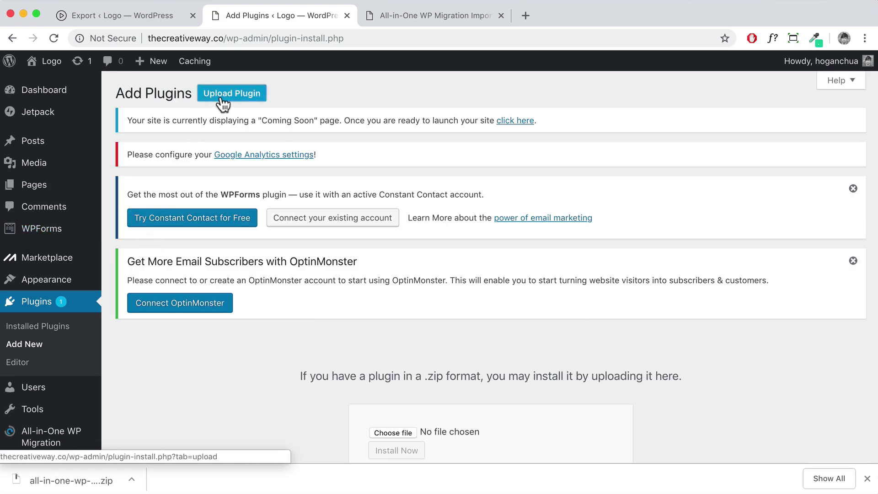
click(394, 433)
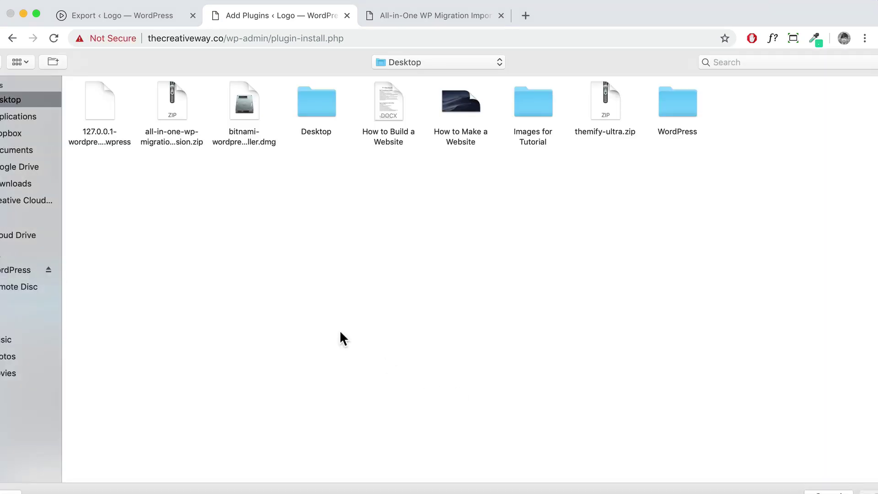
click(172, 108)
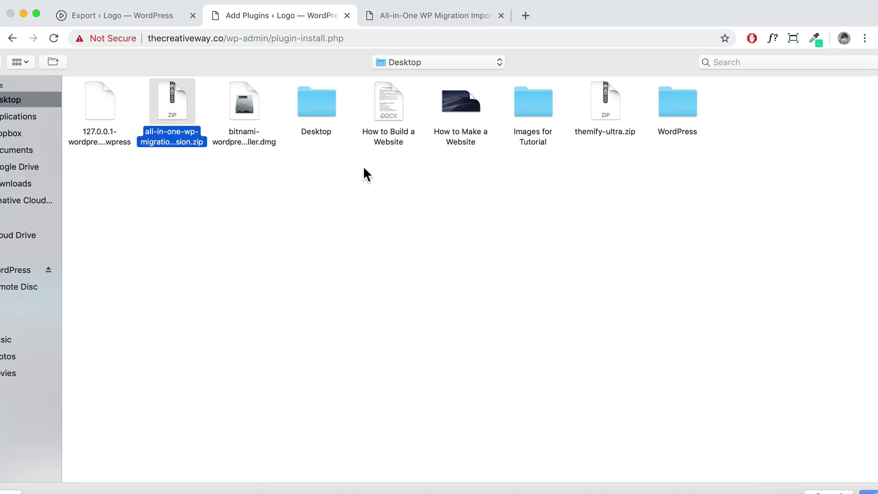
click(868, 491)
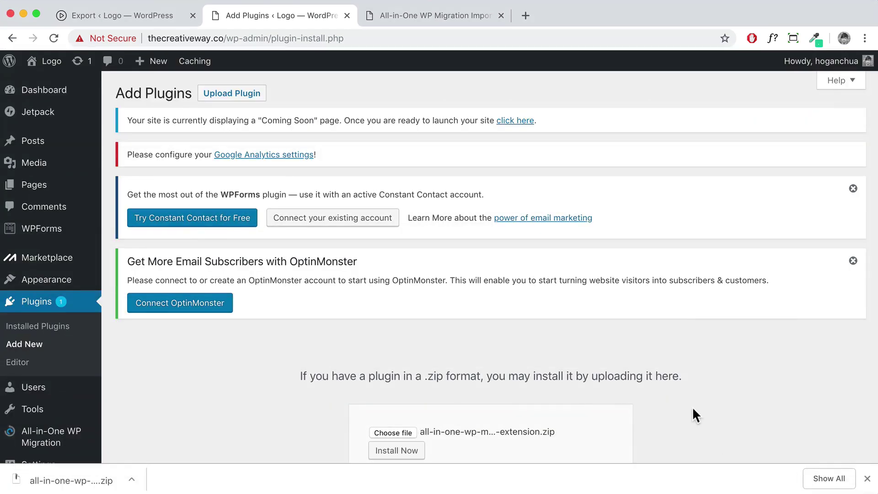
scroll(691, 408, down, 3)
click(410, 384)
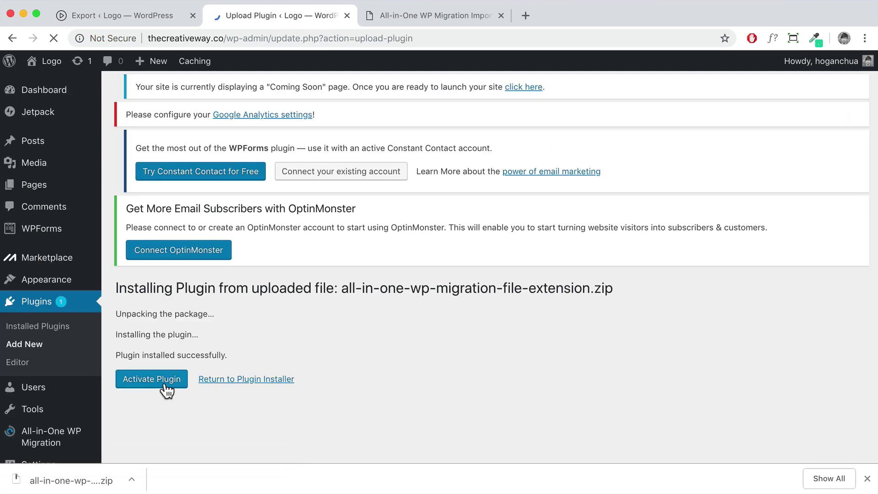
Activate the import extension and confirm the Import page now allows 512 MB uploads
click(165, 386)
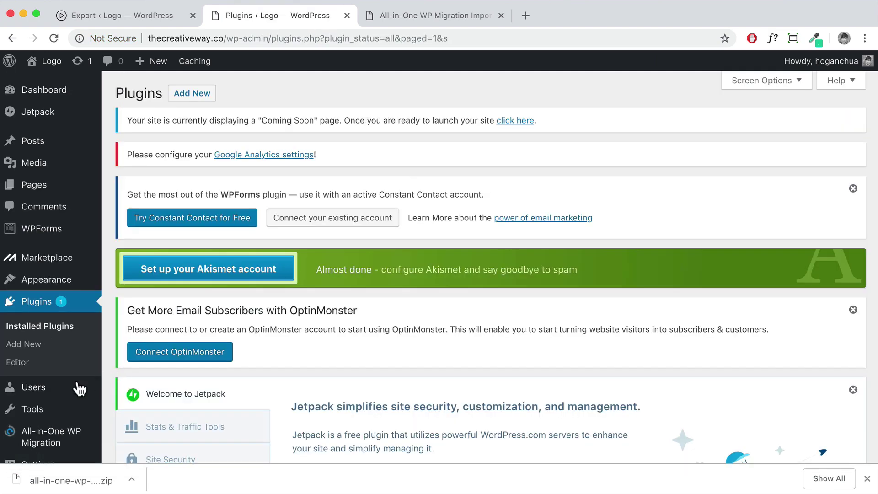
scroll(80, 388, down, 2)
mouse_move(48, 370)
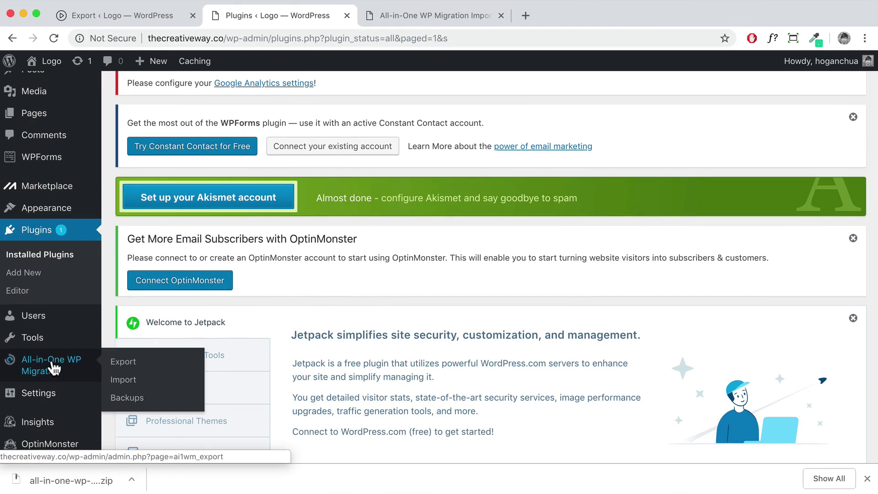
click(120, 381)
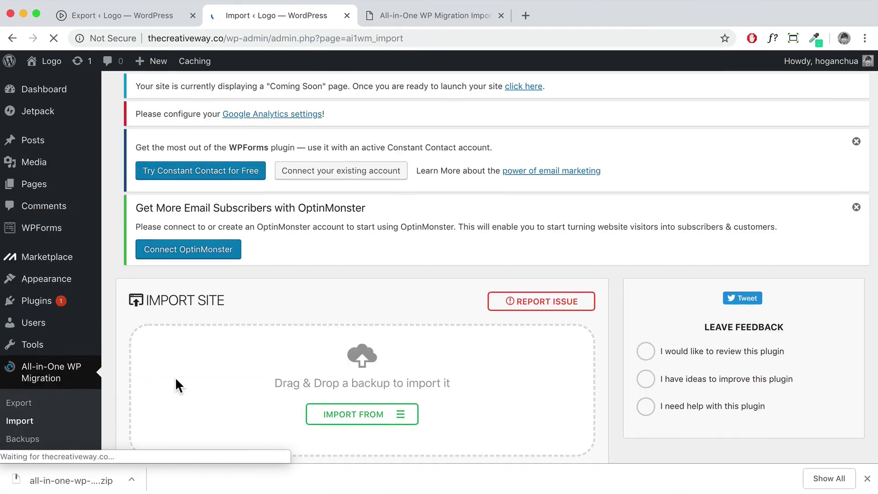
scroll(175, 376, down, 2)
drag(128, 380, 227, 380)
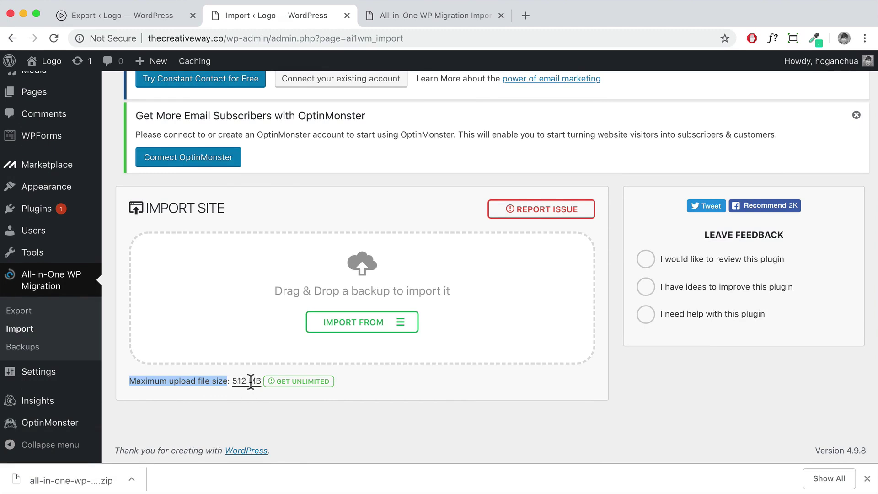
Import From File, selecting the local site's .wpress backup
click(392, 325)
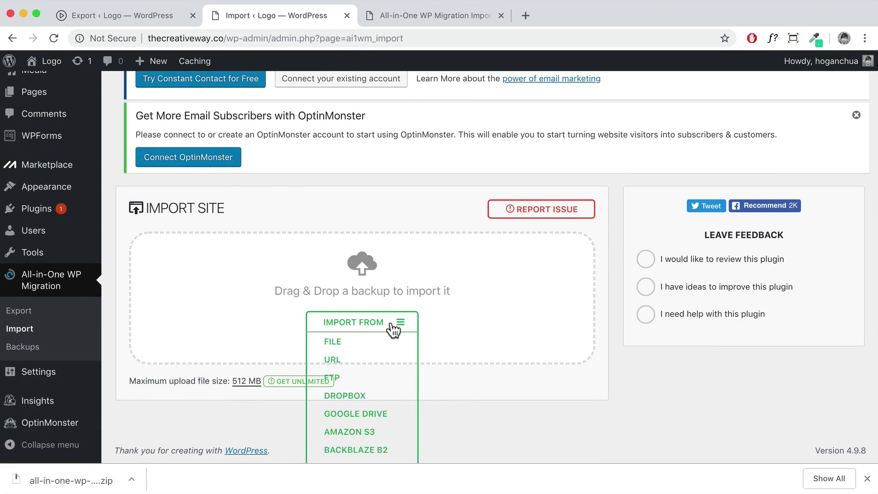
click(332, 343)
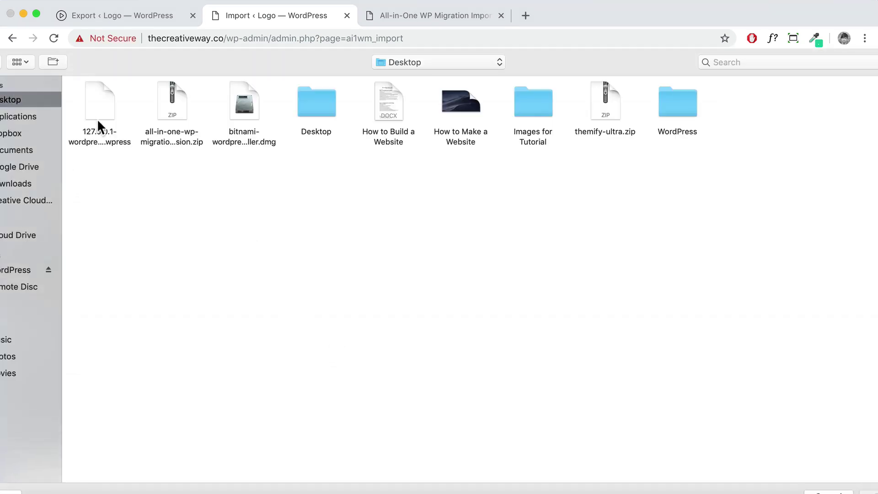
click(101, 116)
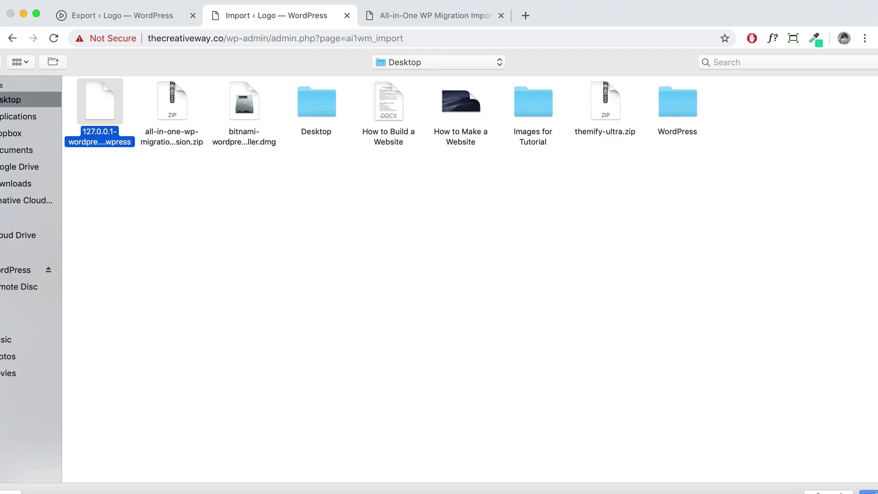
click(866, 492)
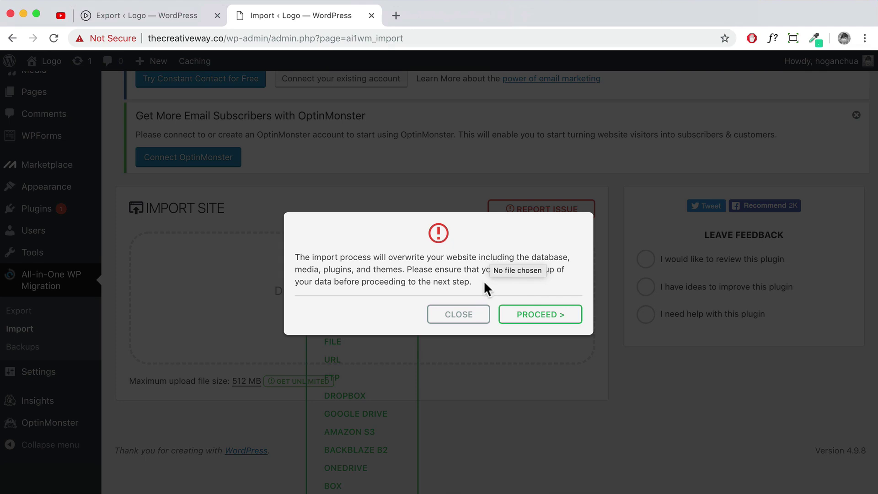
Confirm overwriting the live site, close the import-finished message, and reload the page
click(534, 320)
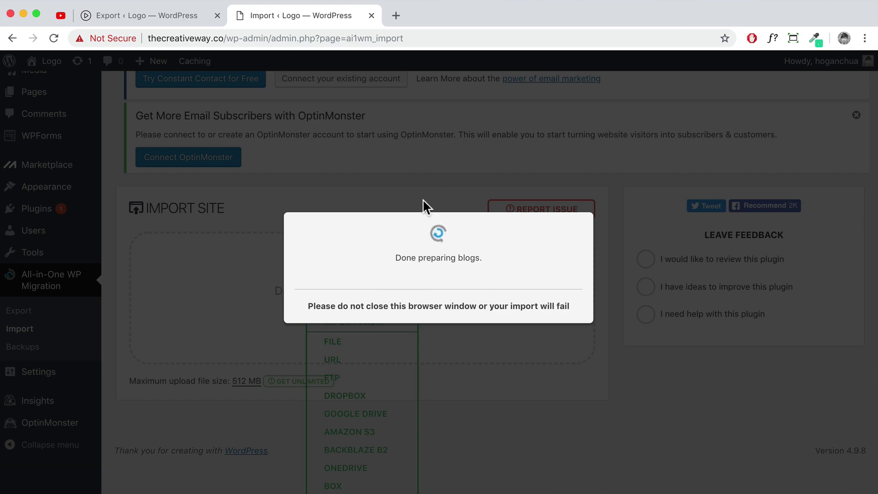
click(425, 315)
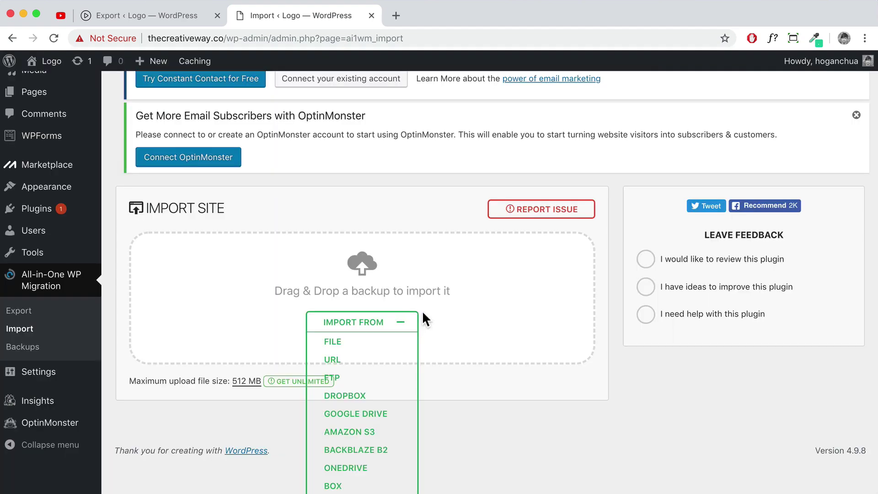
click(51, 39)
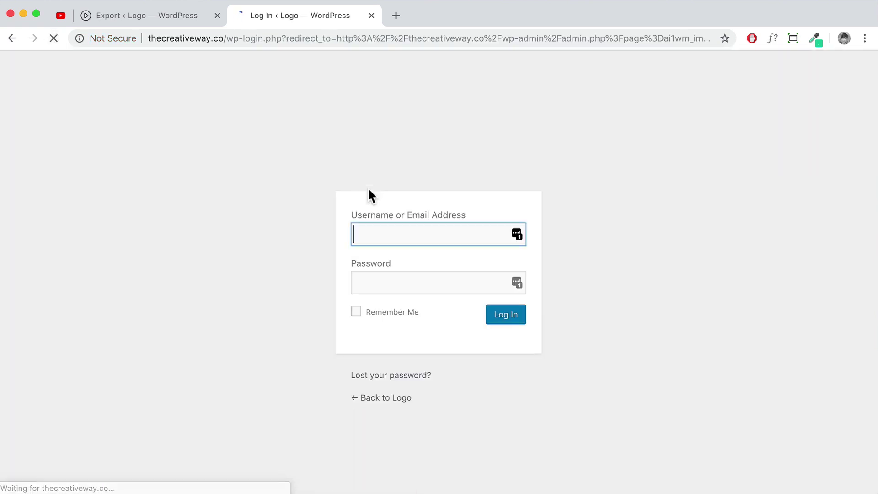
Sign back into the live dashboard by re-entering the password and declining to save it
double_click(423, 280)
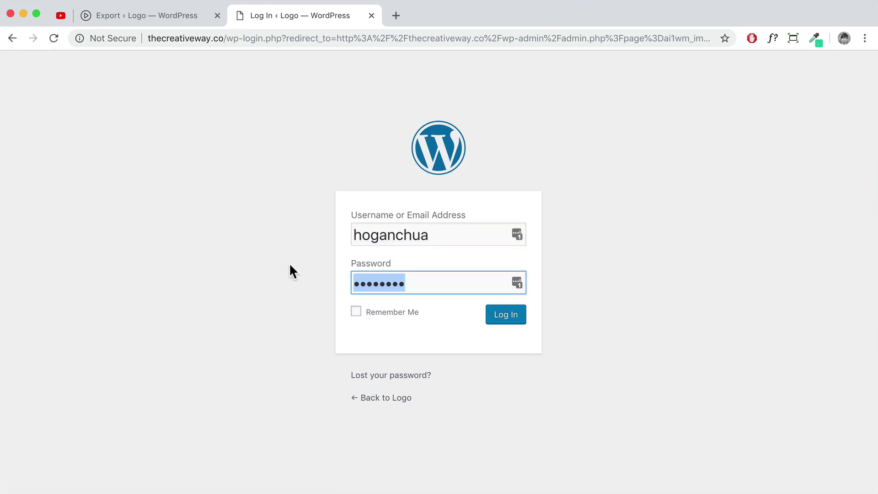
text(••••••••)
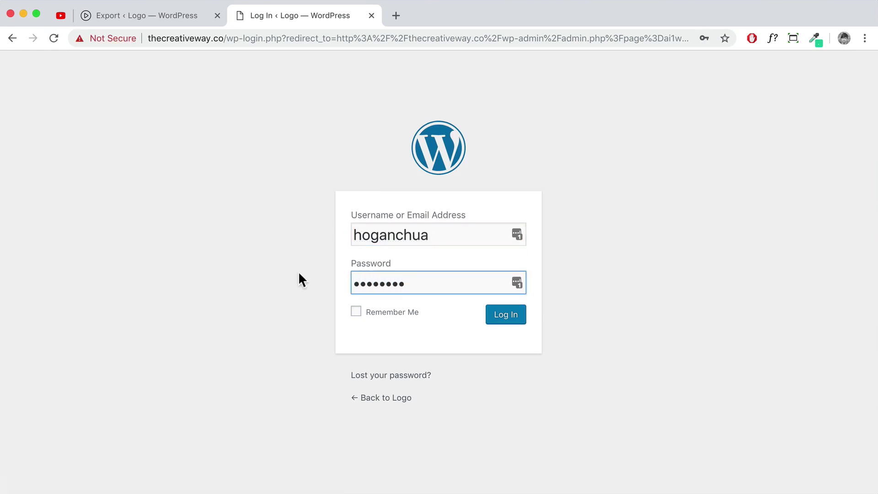
click(508, 320)
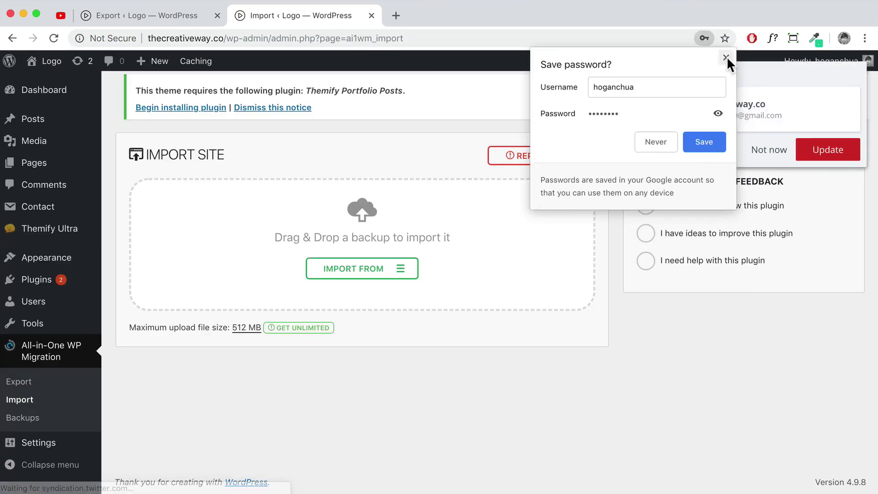
click(769, 146)
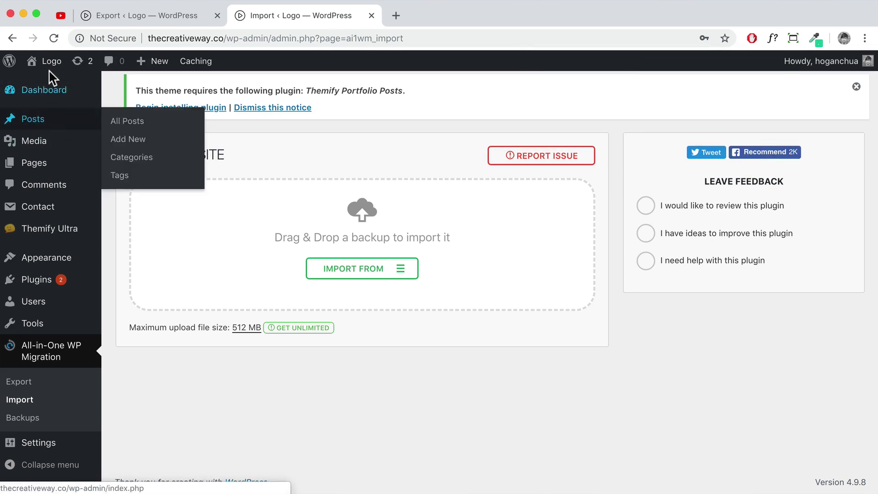
Look over the migrated travel homepage, then turn on the Themify Builder for it
click(49, 84)
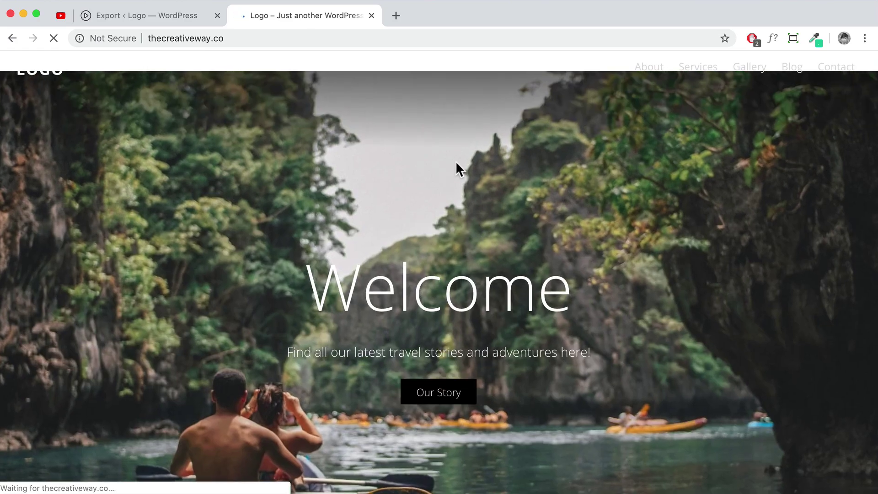
scroll(440, 222, down, 3)
scroll(439, 222, down, 20)
scroll(439, 223, down, 10)
scroll(440, 223, up, 20)
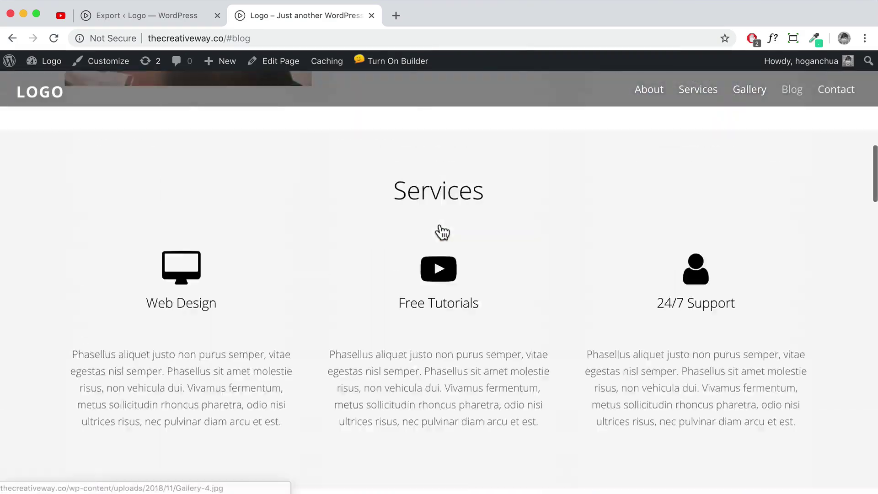
scroll(439, 228, up, 10)
scroll(438, 231, down, 20)
scroll(411, 235, up, 15)
scroll(397, 229, up, 10)
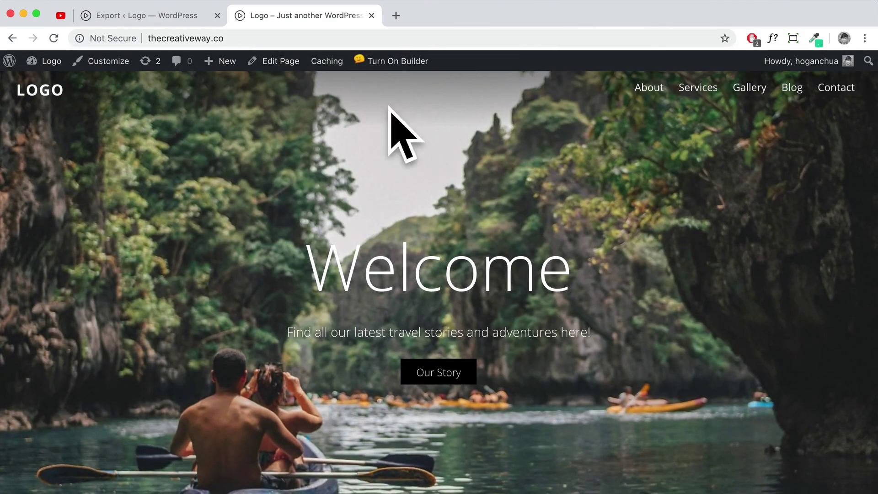
click(393, 64)
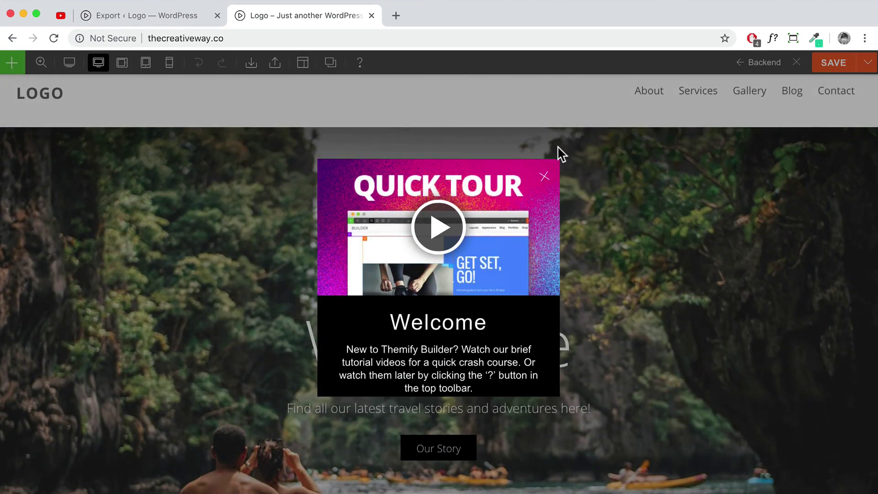
Remove the current background image from the hero row's styling settings
click(544, 164)
click(715, 187)
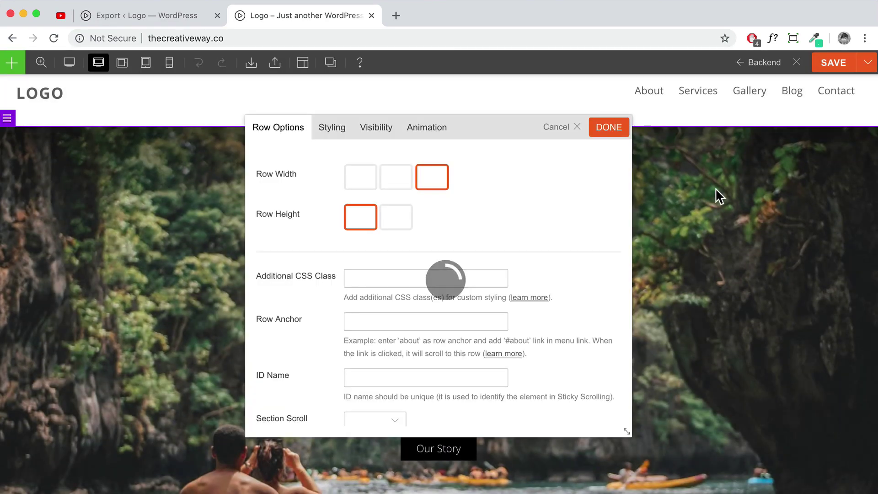
click(348, 138)
click(349, 189)
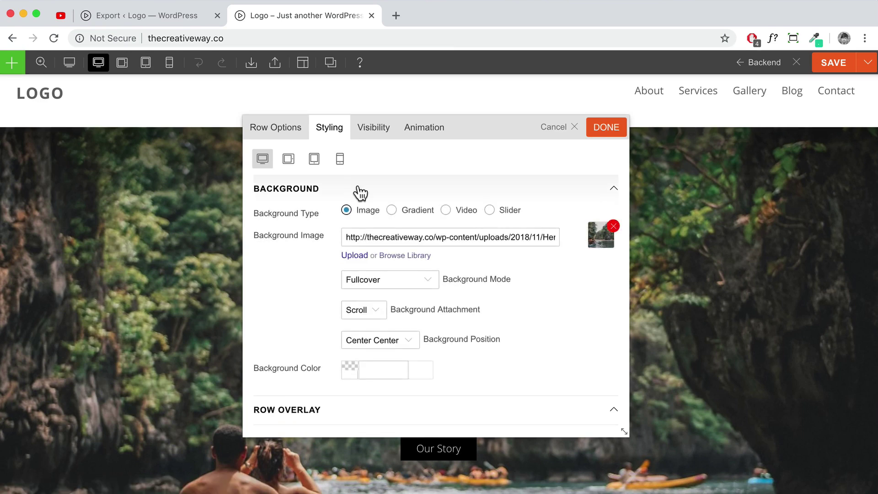
click(613, 226)
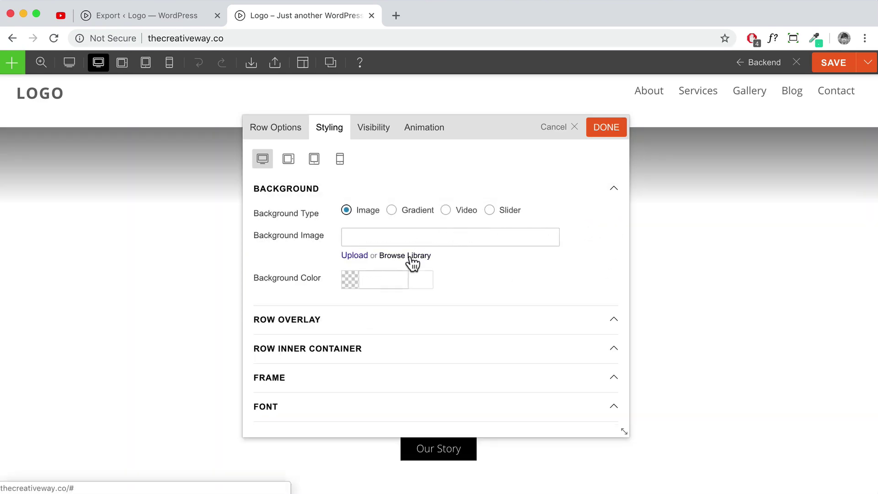
Set the kayak photo from the media library as the hero background, save the homepage, and exit the builder
click(410, 257)
click(90, 113)
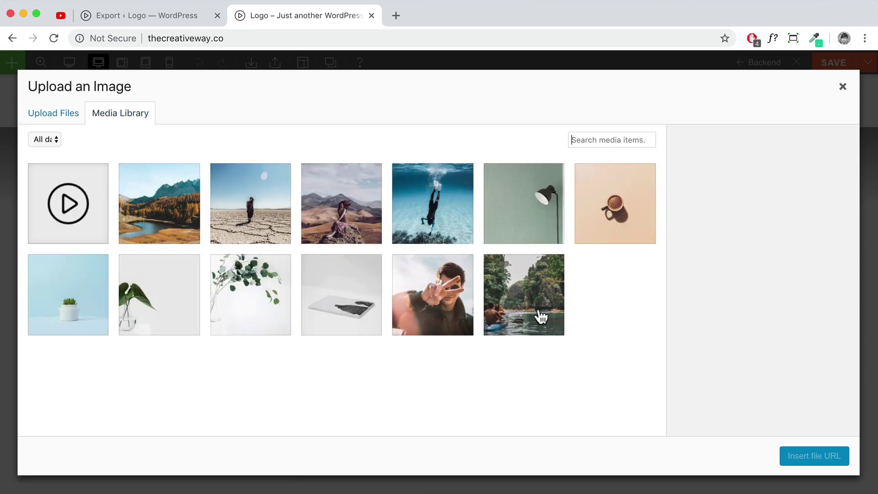
click(538, 316)
click(809, 454)
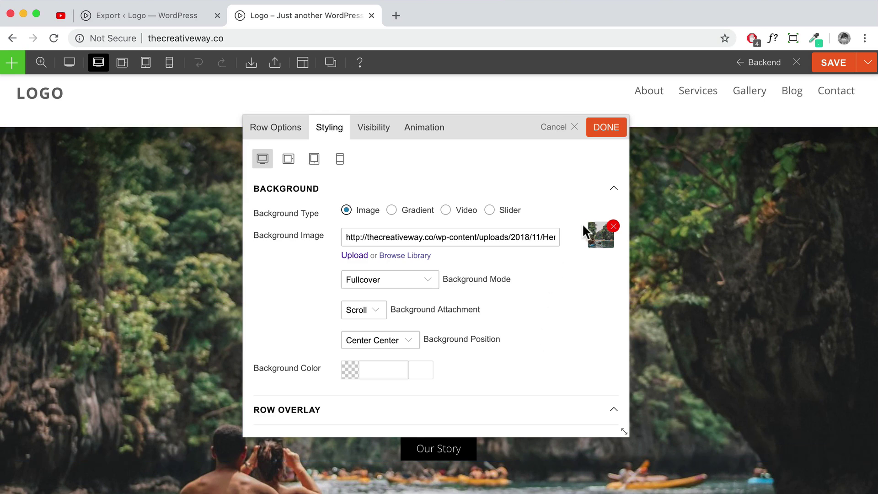
click(605, 129)
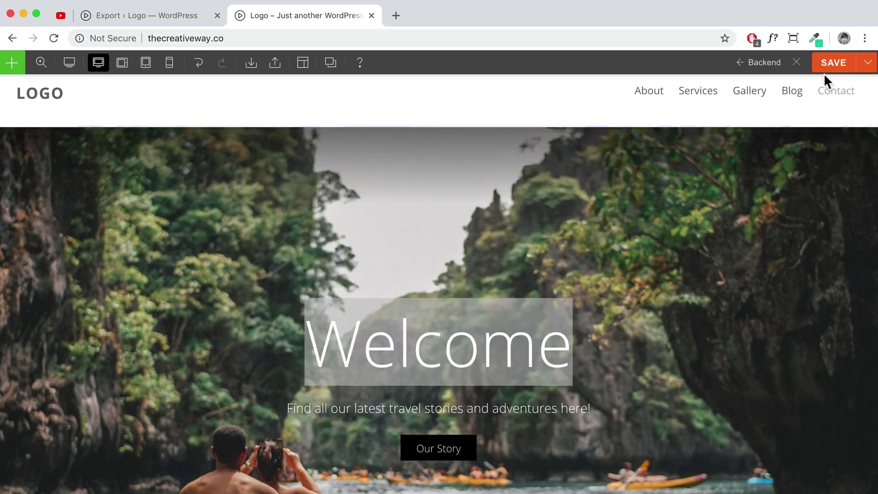
click(831, 69)
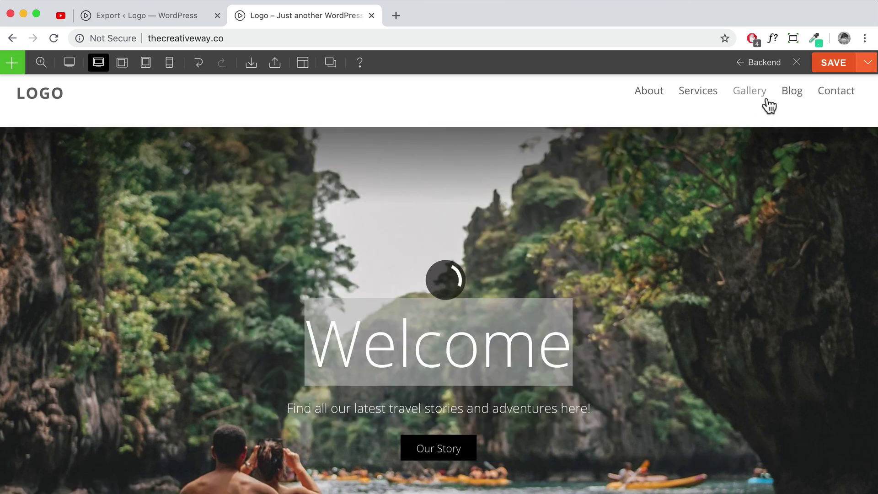
click(796, 62)
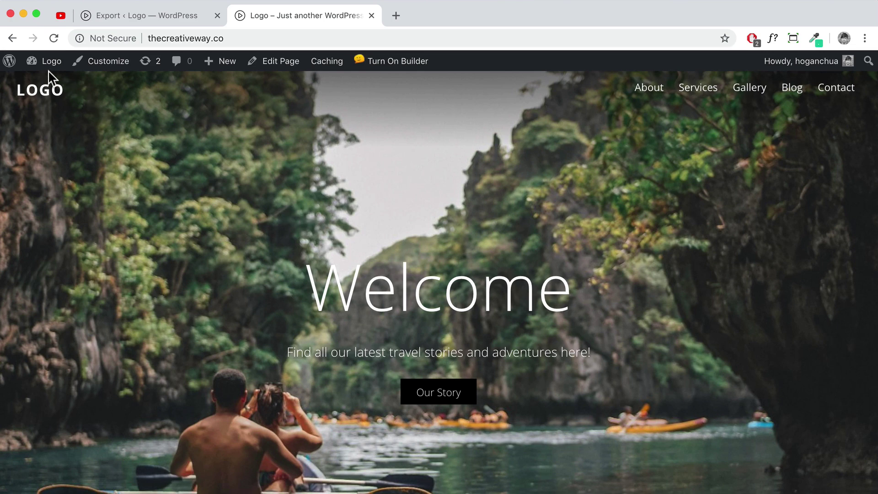
Go from the dashboard to the Plugins Add New page
mouse_move(46, 64)
click(43, 86)
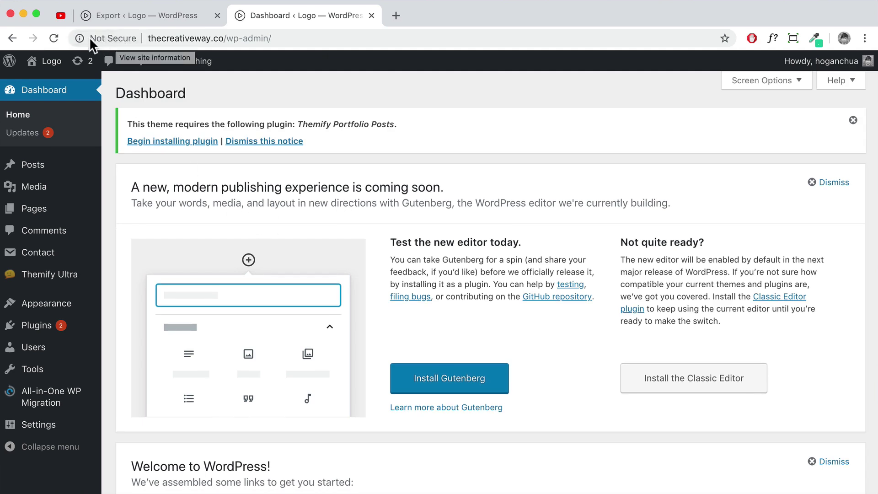
click(37, 325)
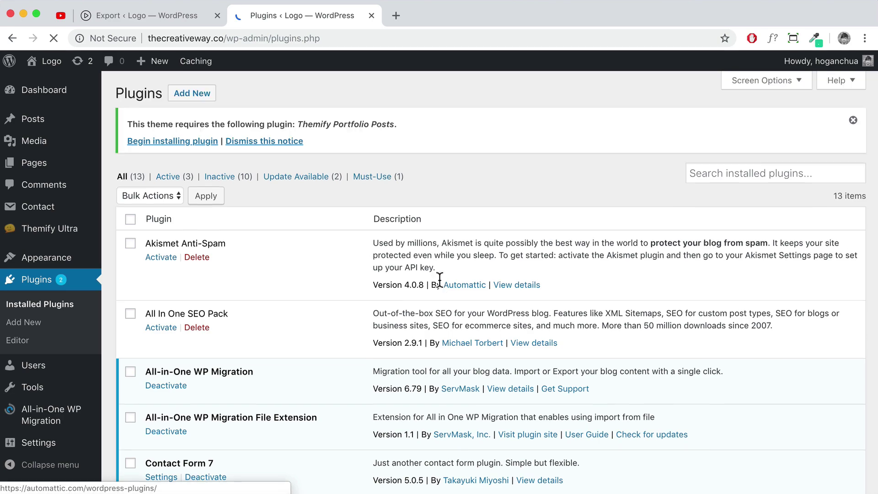
scroll(382, 300, down, 4)
scroll(383, 302, up, 4)
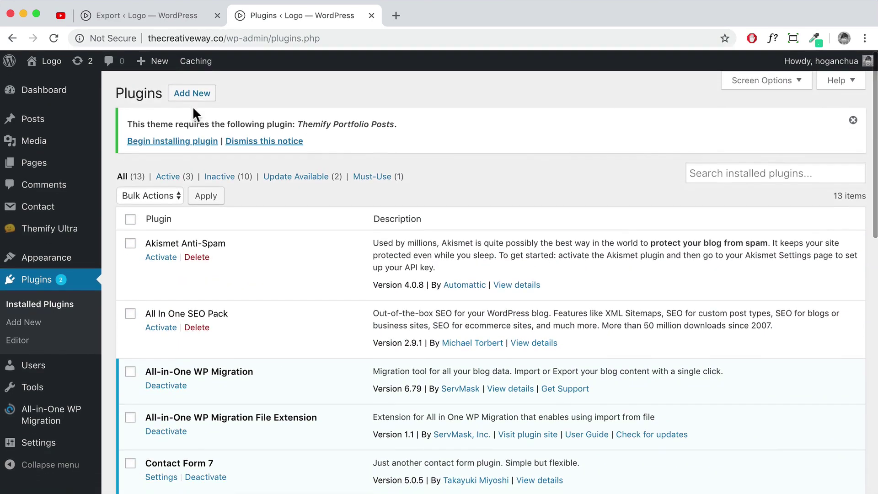
click(193, 98)
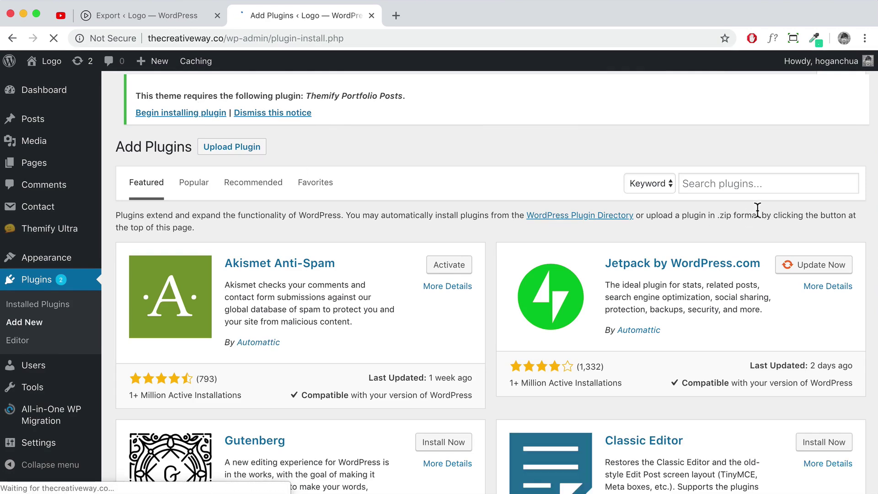
Search the plugin directory for 'really simple ssl', then install and activate Really Simple SSL
click(766, 185)
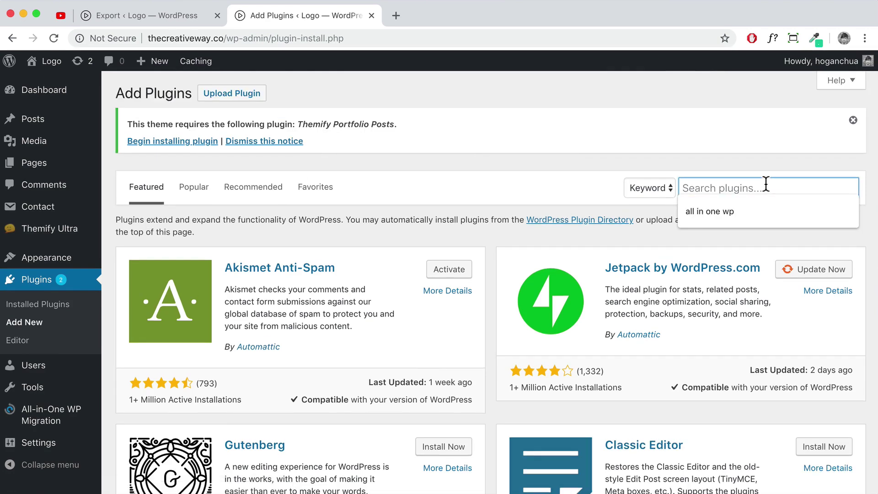
text(really simple)
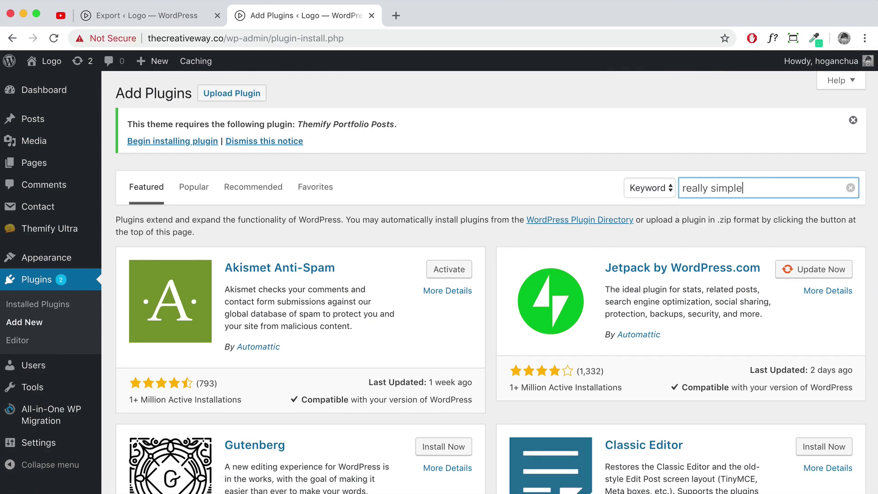
text( ssl)
key(Return)
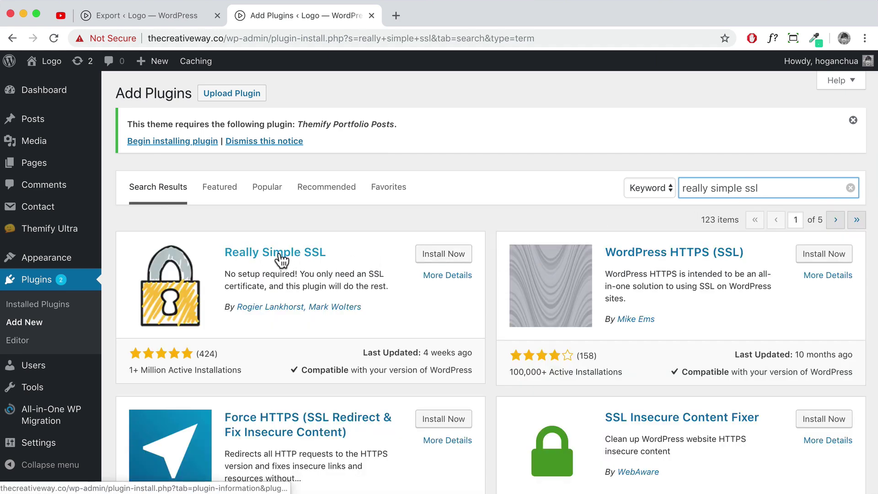
click(444, 257)
click(442, 262)
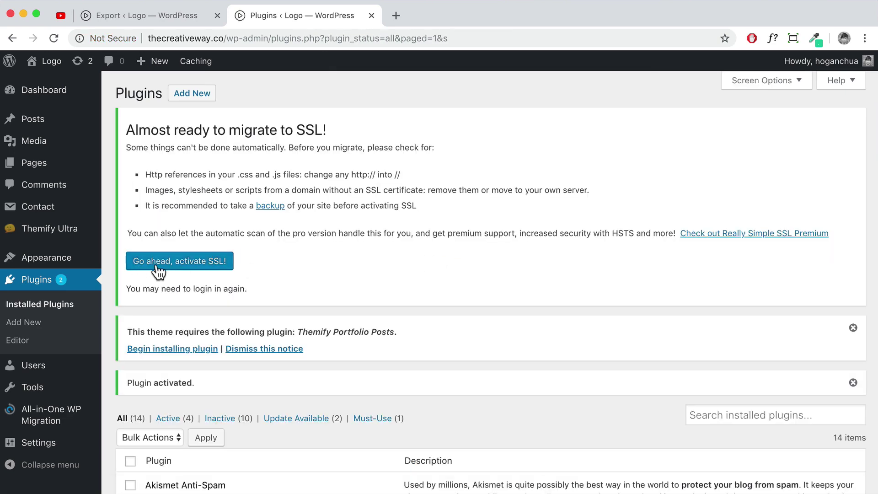
Activate SSL across the site and sign back in with the account password
click(155, 268)
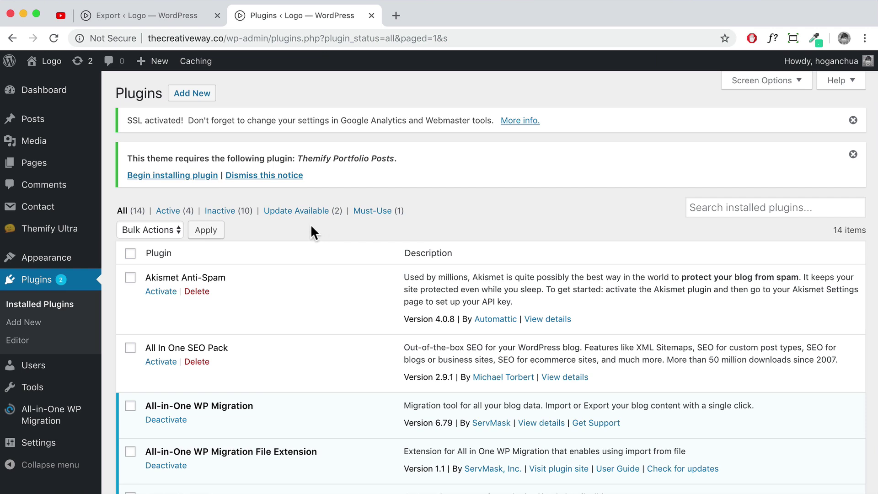
mouse_move(70, 116)
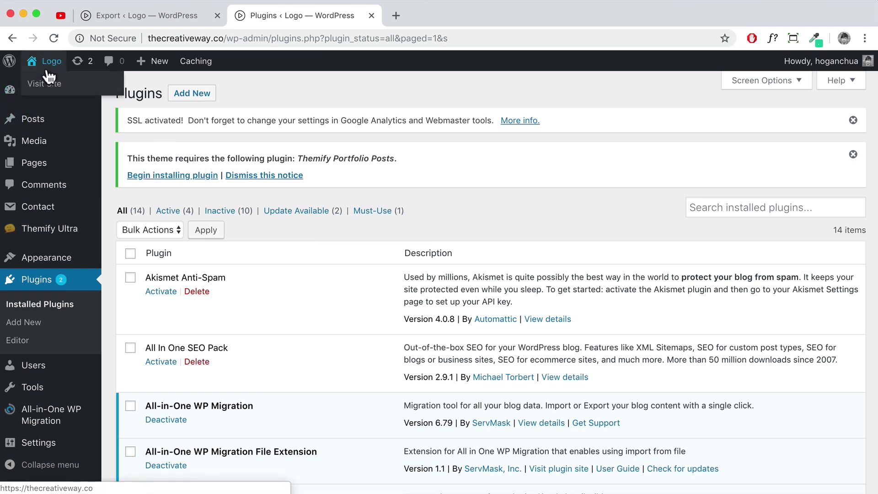
click(52, 39)
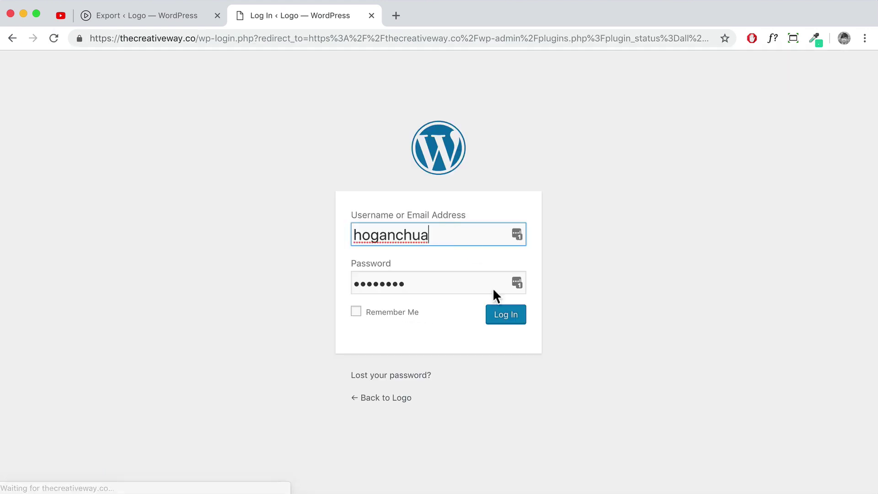
text(***)
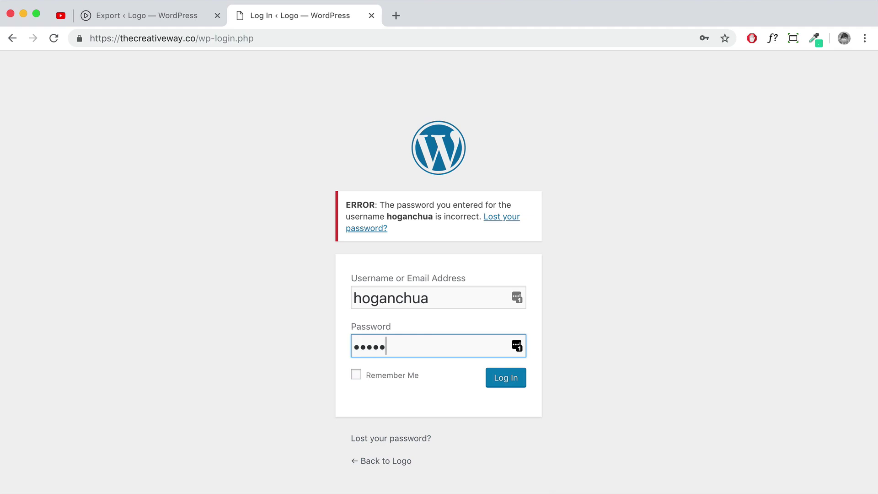
key(Return)
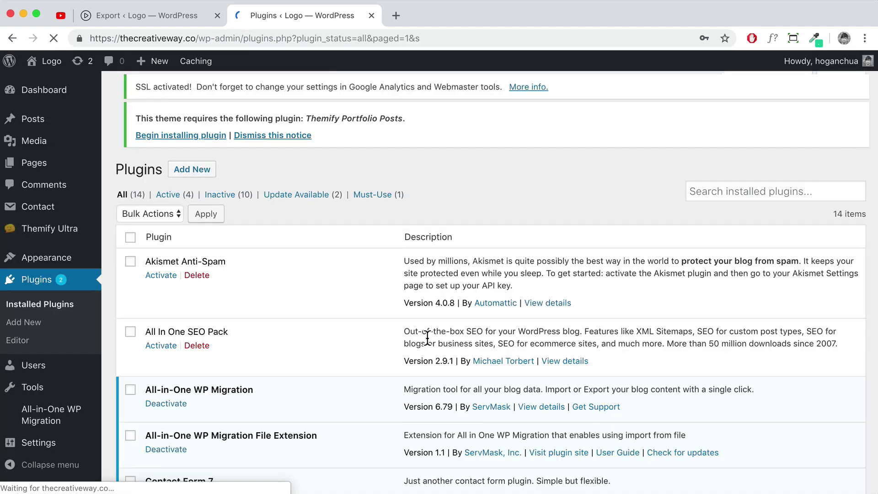
Update the stored password in LastPass and view the public site over https
click(723, 56)
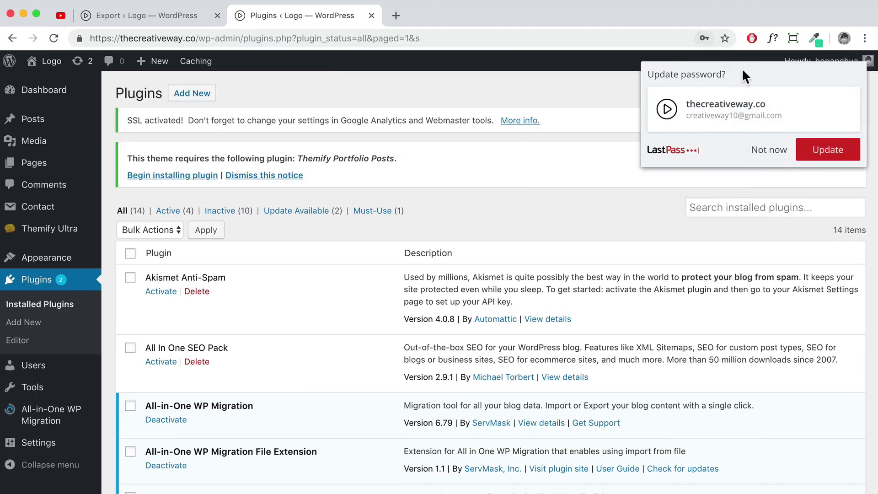
click(825, 150)
drag(120, 38, 79, 39)
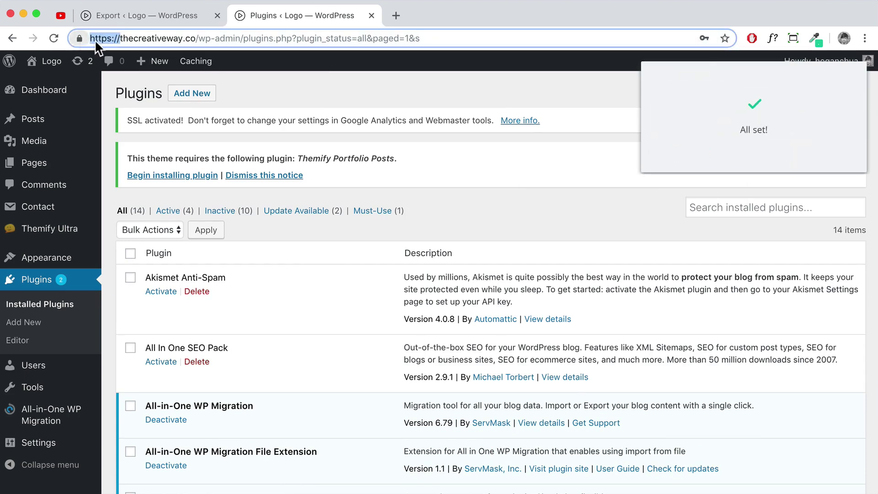
click(43, 84)
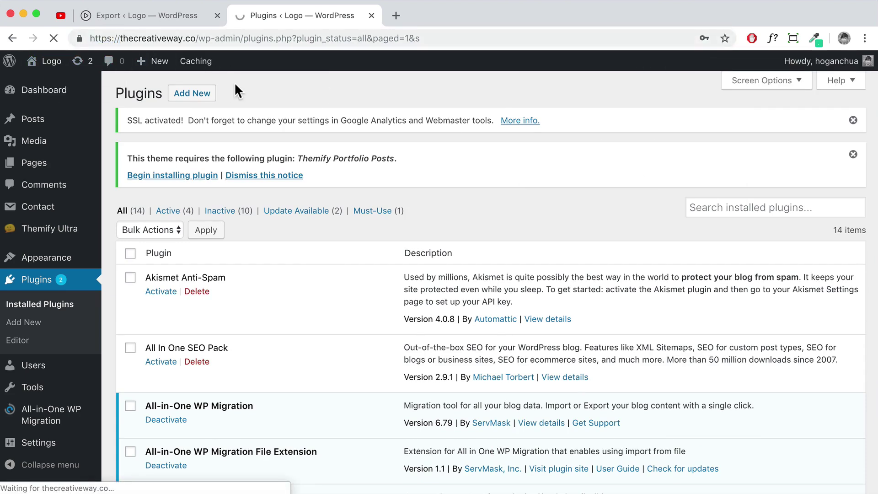